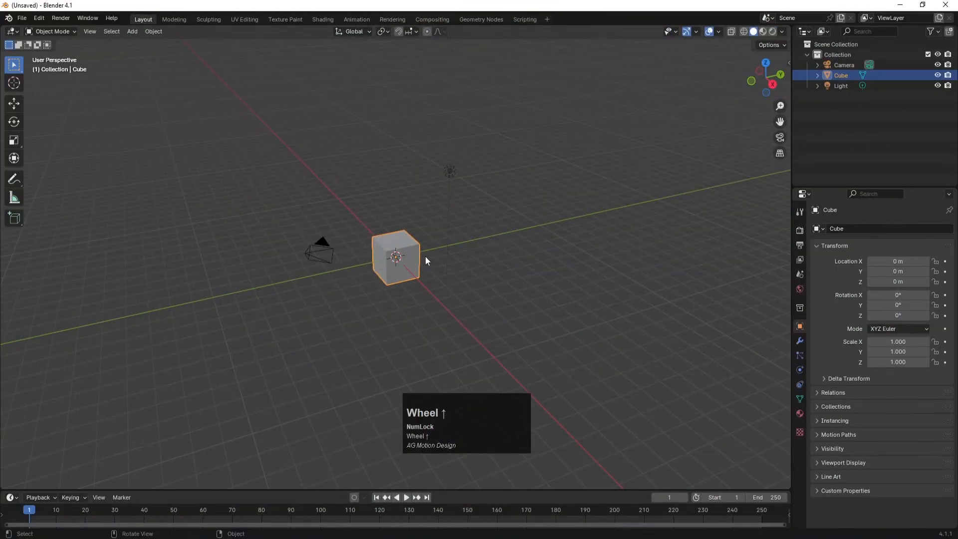
Step: Deselect the default cube in the fresh startup scene
click(538, 231)
Step: Delete the cube, camera and light, name the collection Main House, and save as untitled.blend
key(a)
key(Delete)
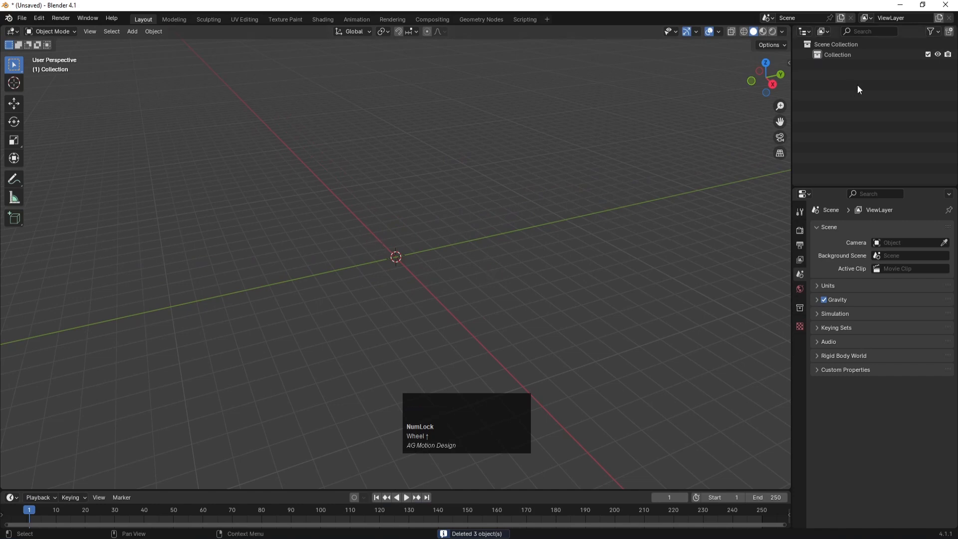
double_click(835, 55)
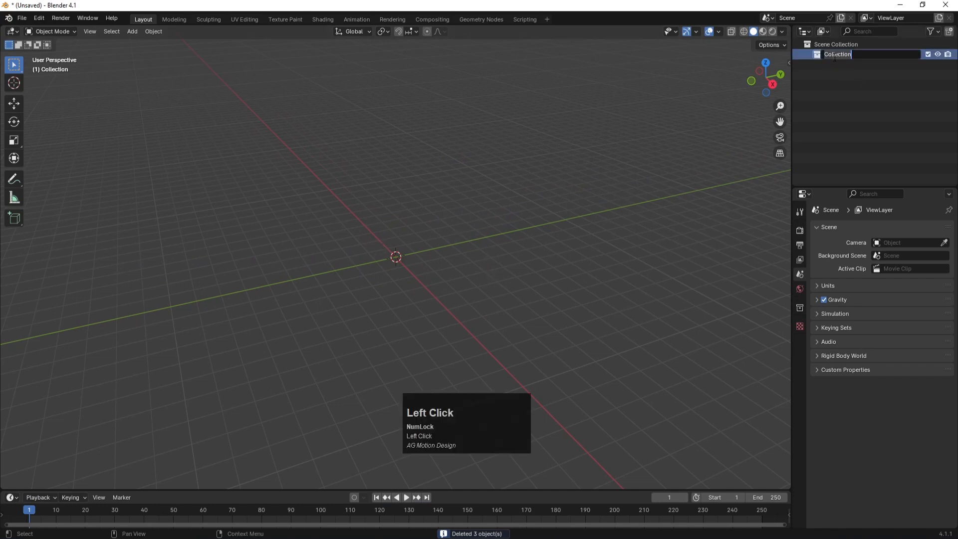
text(Main House)
key(Return)
key(ctrl+s)
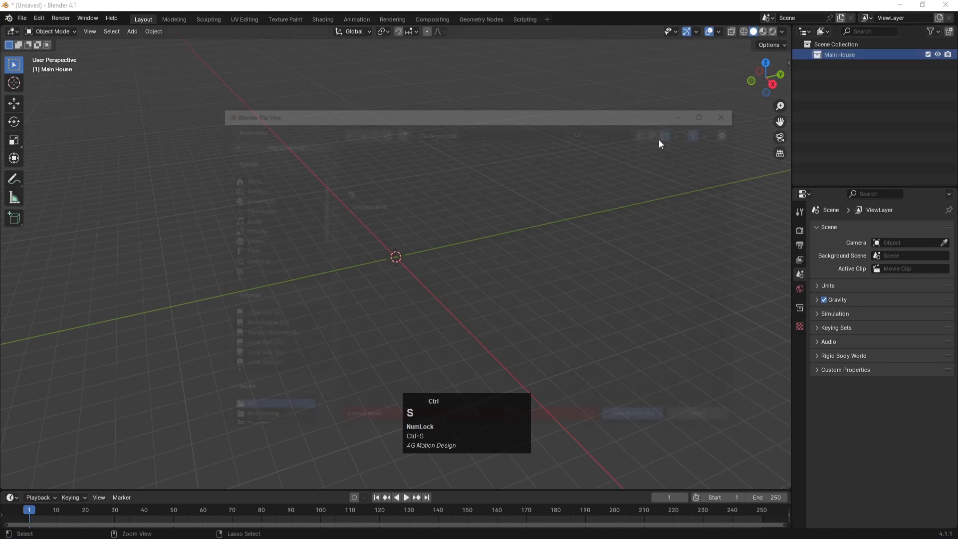
click(629, 419)
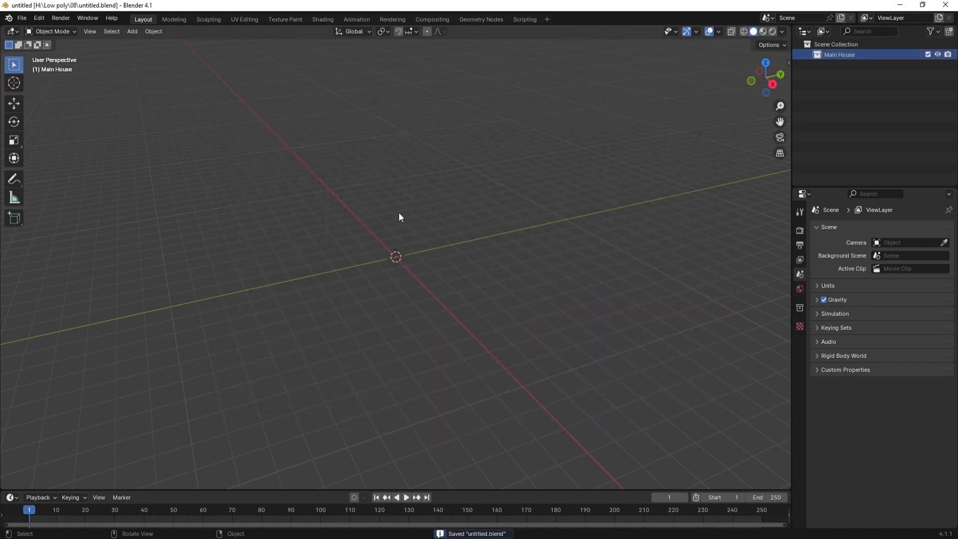
Step: Add a cube and stretch it along X, then Y, into a long rectangular block
key(shift+a)
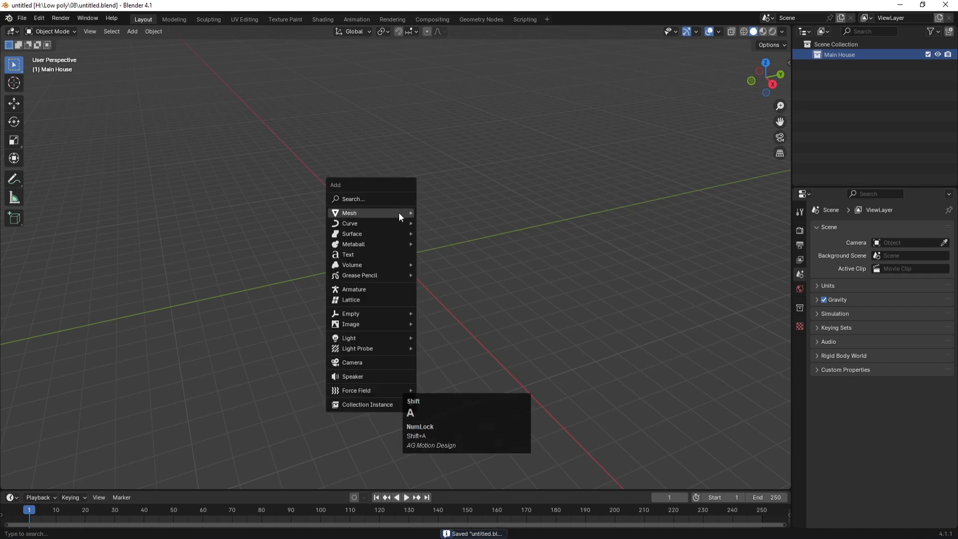
mouse_move(378, 212)
click(448, 222)
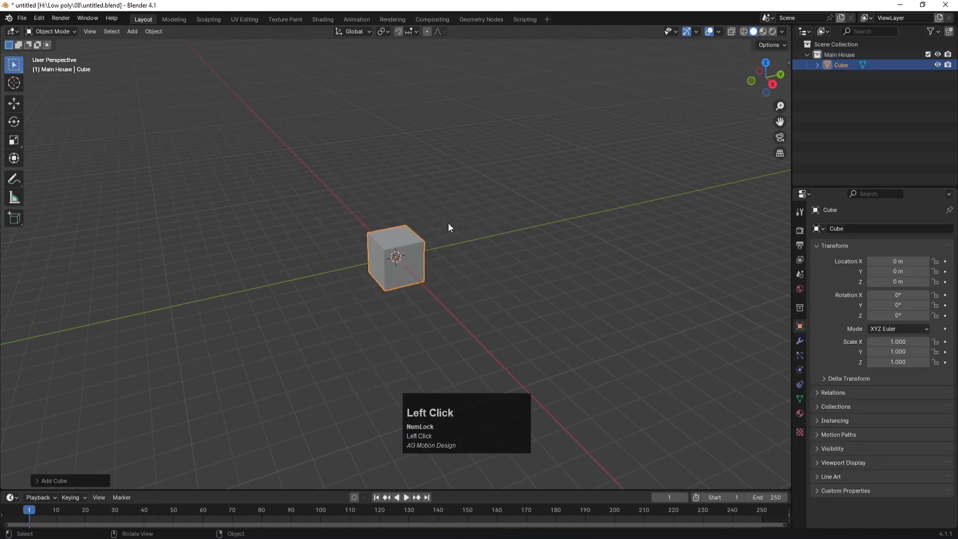
key(s)
key(x)
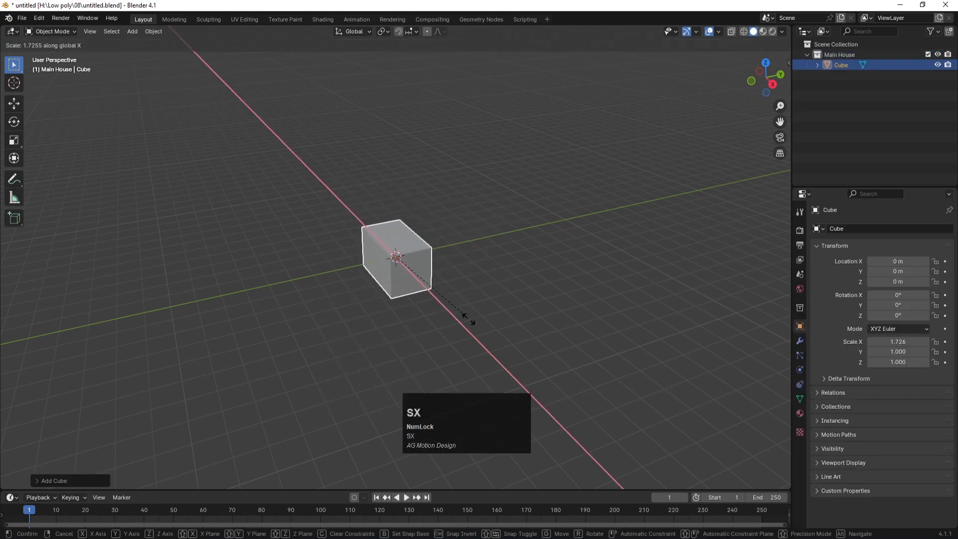
click(508, 363)
key(s)
key(y)
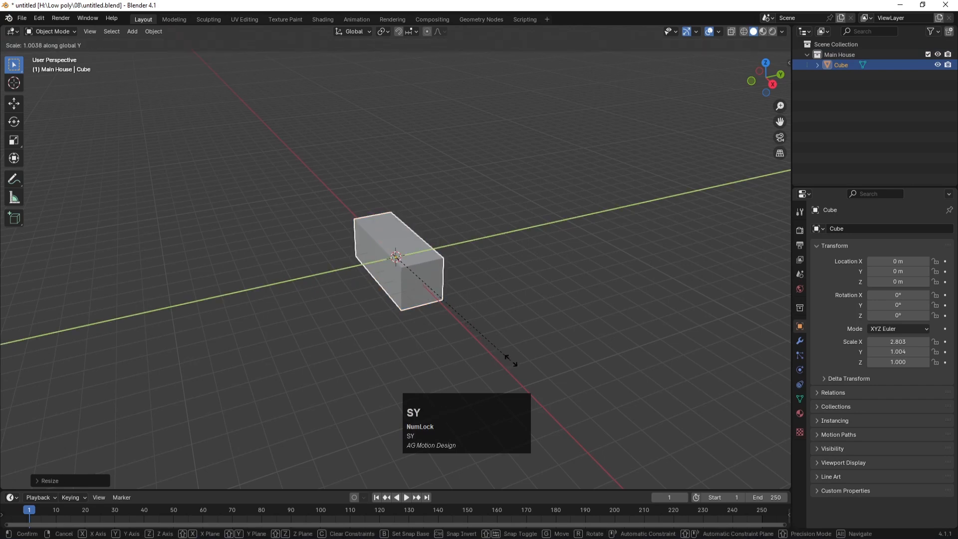
click(618, 294)
Step: Apply the block's scale and all transforms so its scale reads 1.000
middle_drag(321, 286, 408, 263)
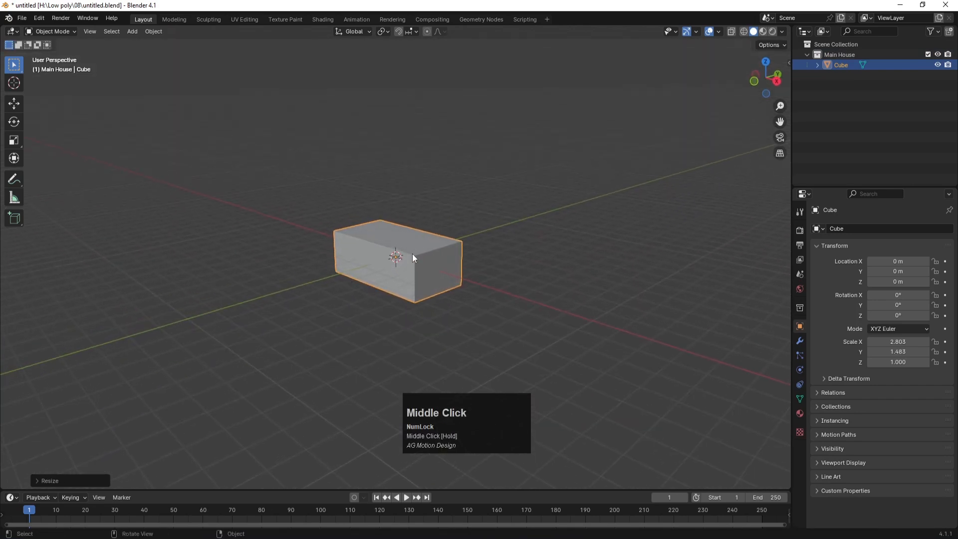
scroll(413, 253, up, 3)
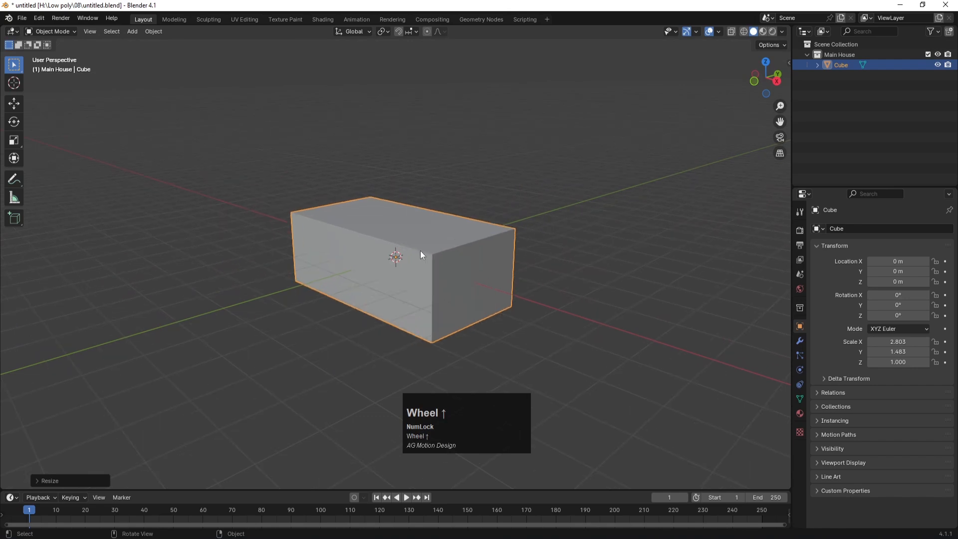
key(ctrl+a)
click(420, 250)
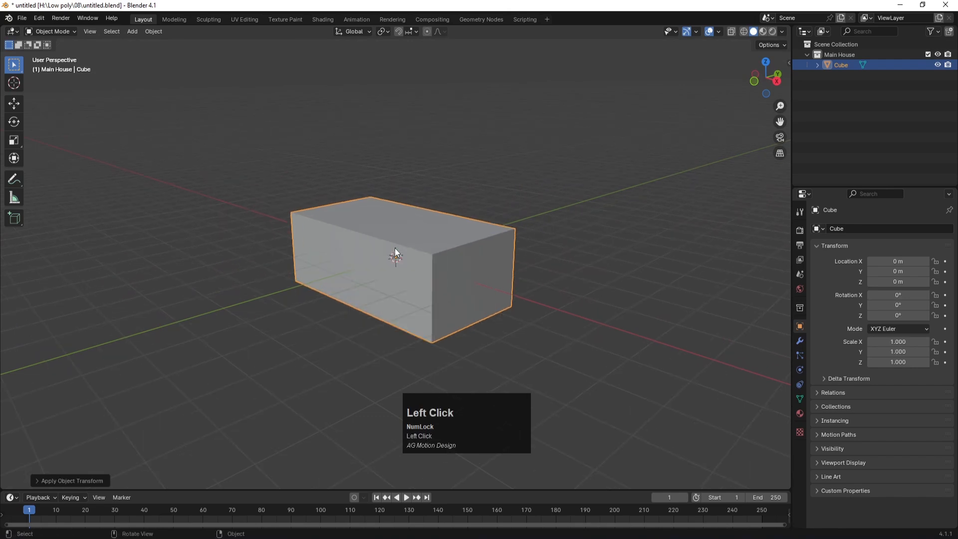
key(ctrl+a)
click(367, 289)
click(390, 368)
scroll(474, 280, down, 2)
scroll(475, 279, up, 1)
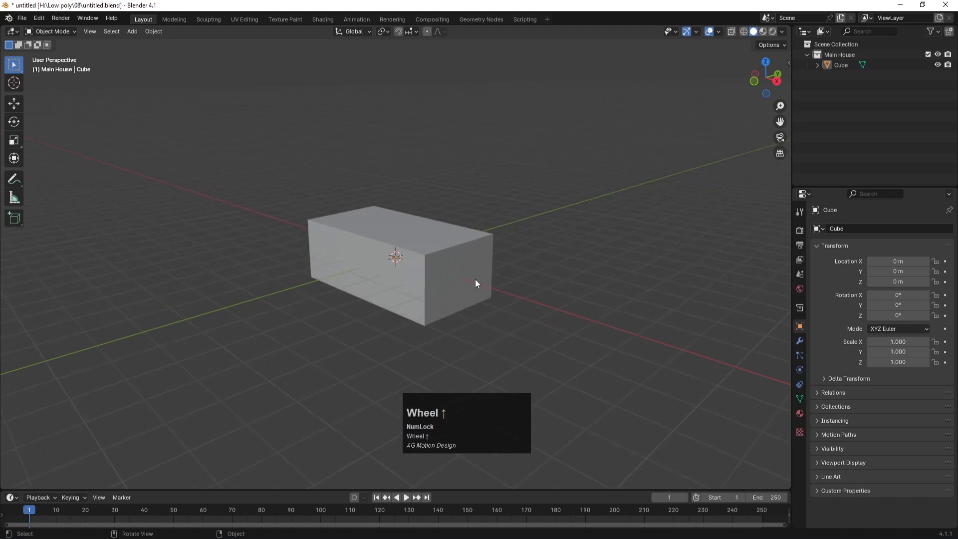
click(465, 248)
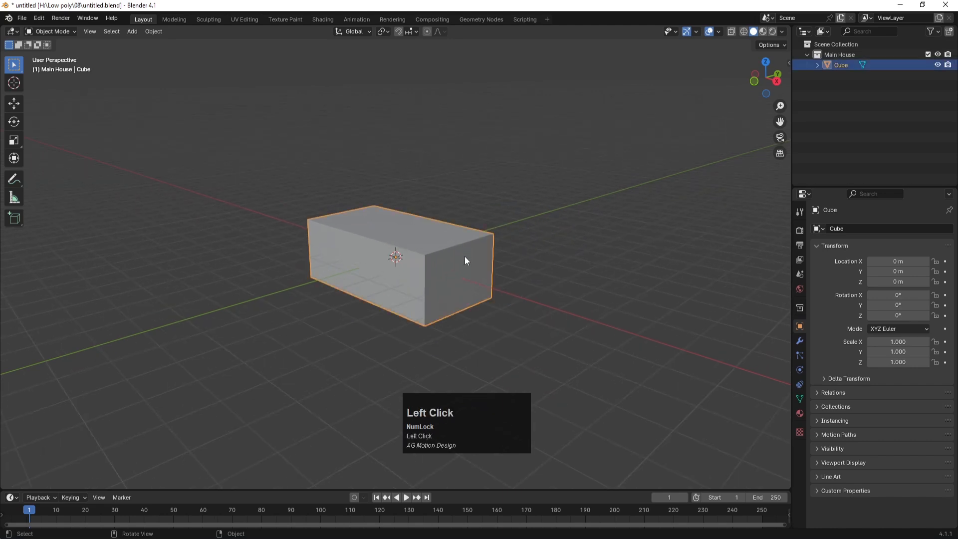
Step: Bevel the block's edges with 0.07 m width and 3 segments
key(Tab)
key(2)
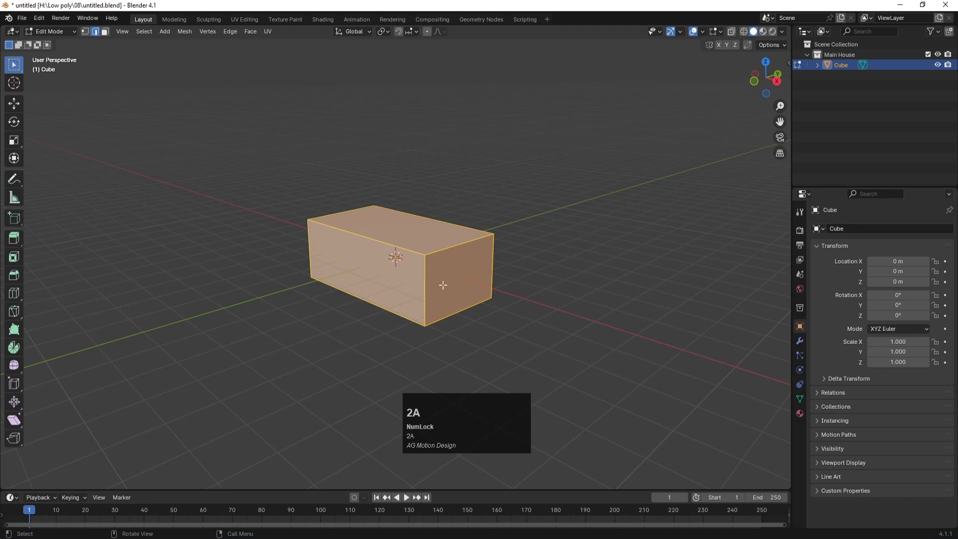
key(ctrl+b)
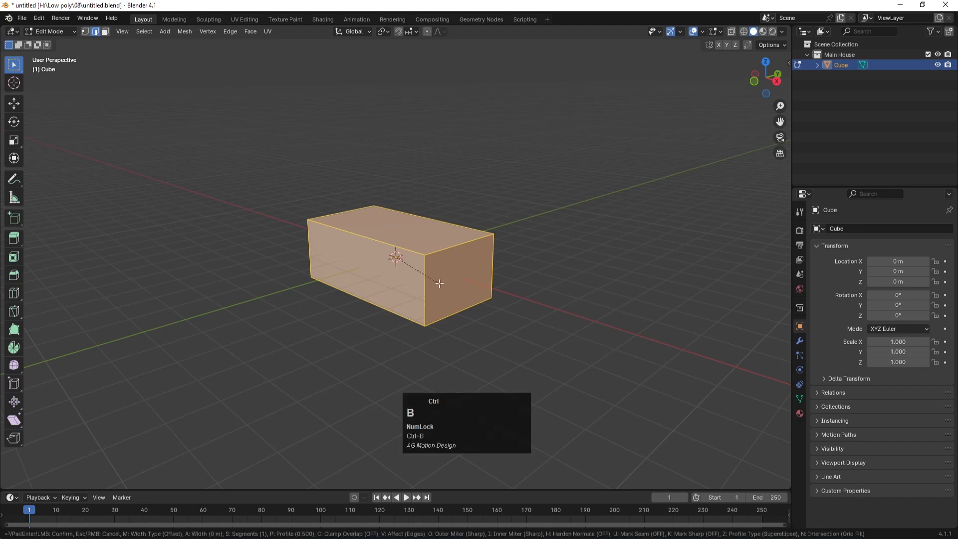
click(439, 284)
click(48, 480)
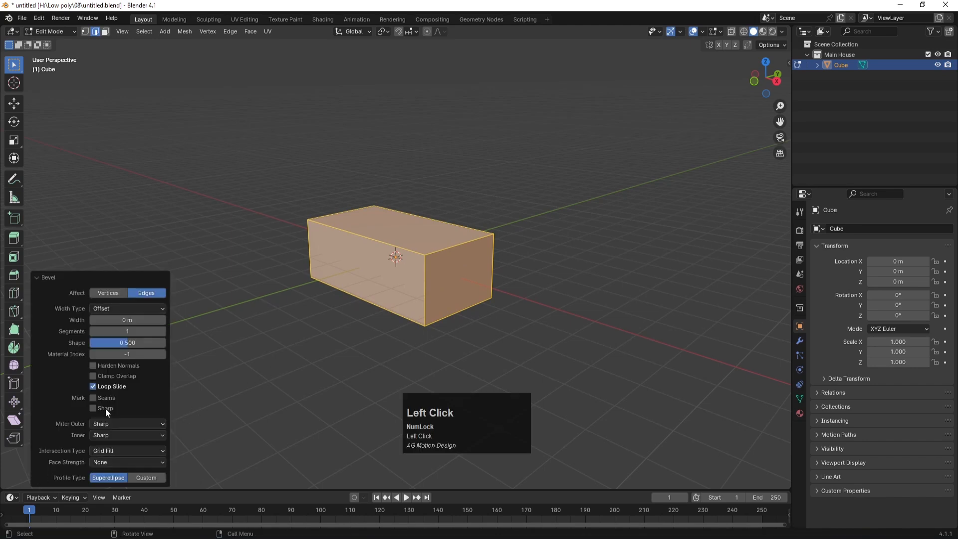
drag(127, 319, 140, 320)
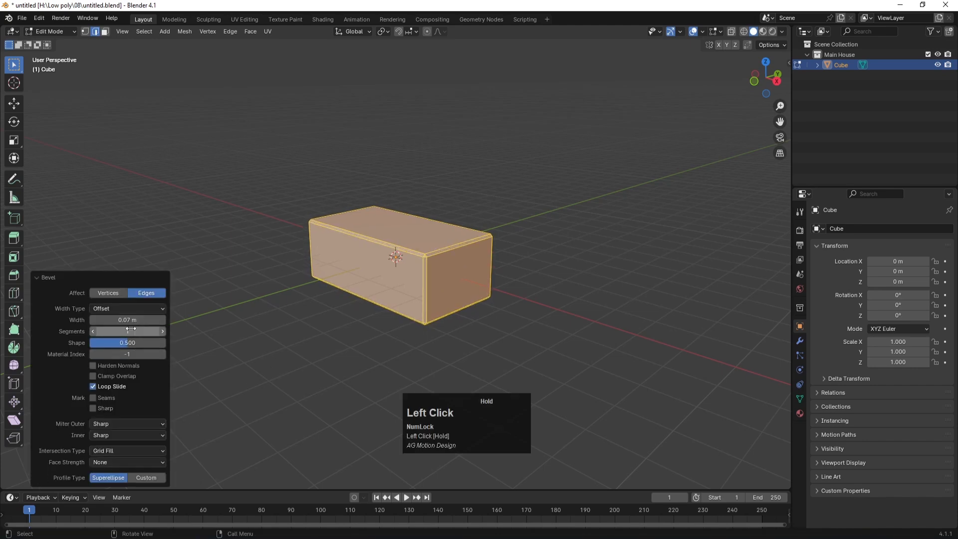
click(132, 331)
text(3)
key(Return)
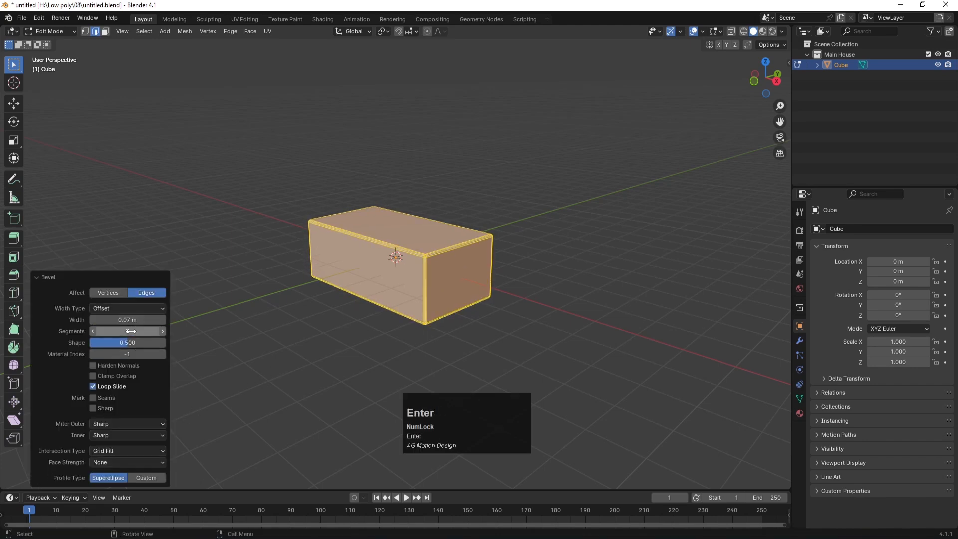
Step: Return to Object Mode and apply Shade Smooth to the block
key(Tab)
click(348, 337)
click(412, 273)
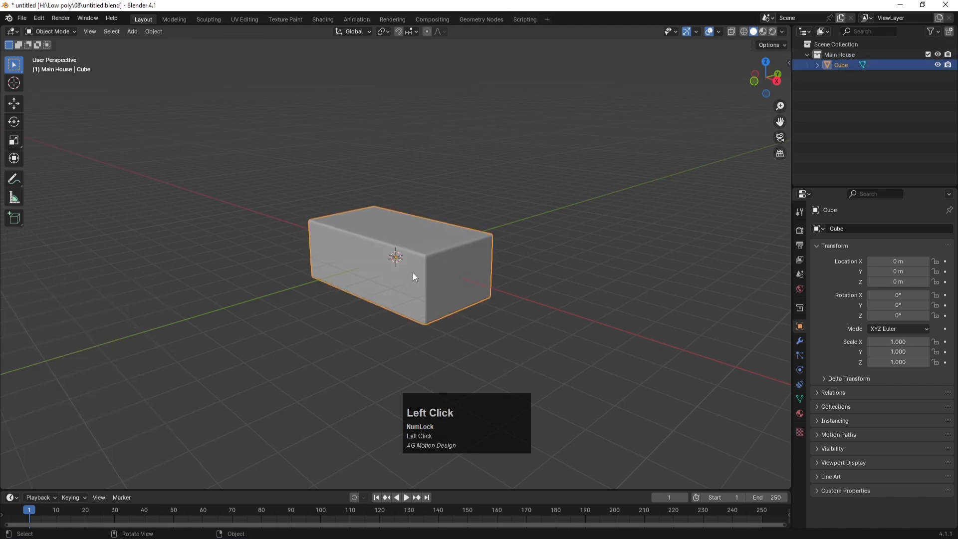
right_click(412, 272)
click(366, 273)
click(374, 322)
mouse_move(543, 243)
middle_down()
mouse_move(460, 291)
mouse_move(532, 272)
mouse_move(549, 254)
middle_up()
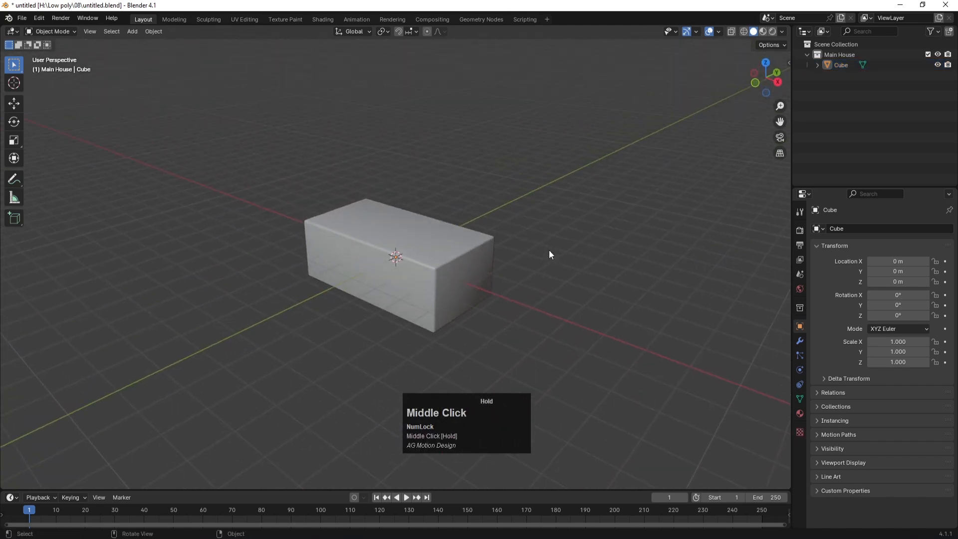
click(405, 294)
Step: Rename the Cube object to main in the Outliner
double_click(843, 65)
text(main)
key(Return)
click(549, 228)
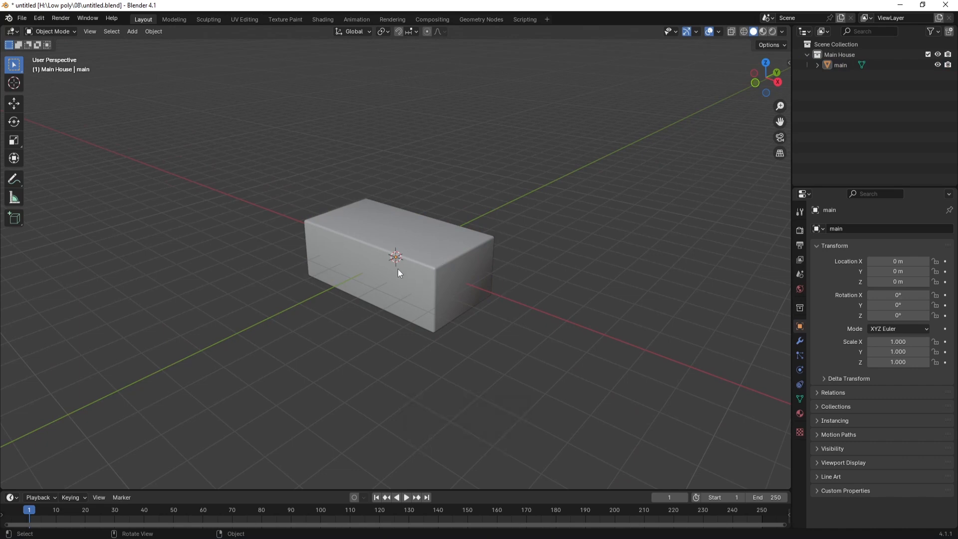
Step: Add a plane and raise it to Z 1.0615 m in front view
key(shift+a)
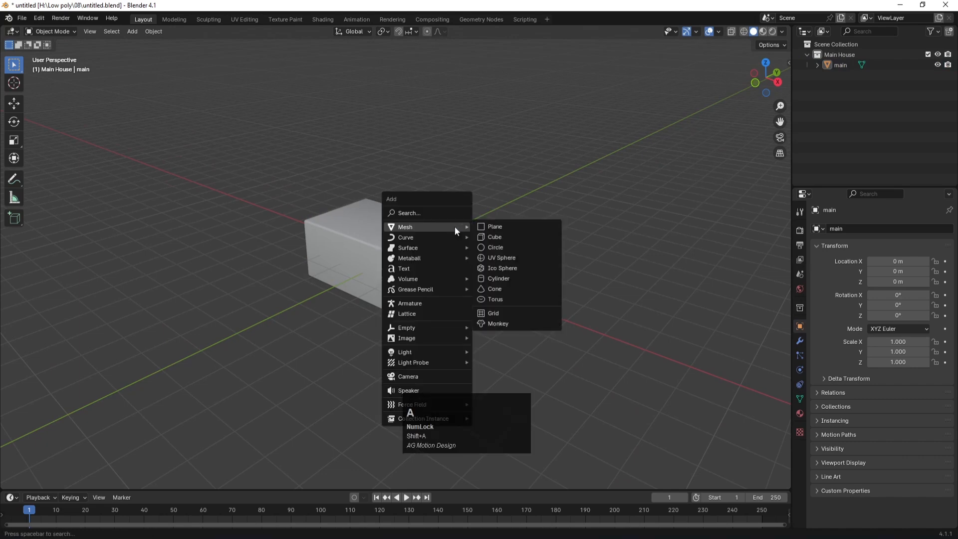
click(489, 226)
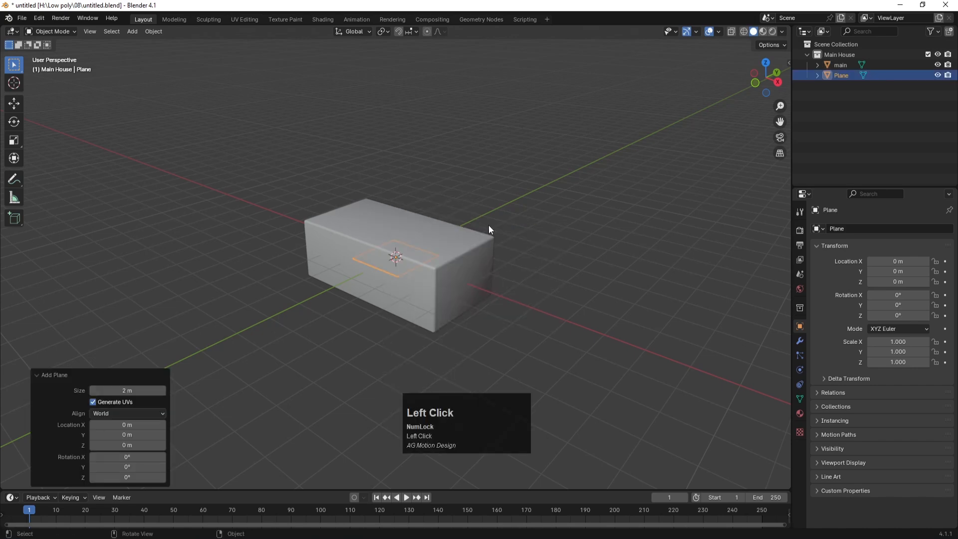
key(KP_1)
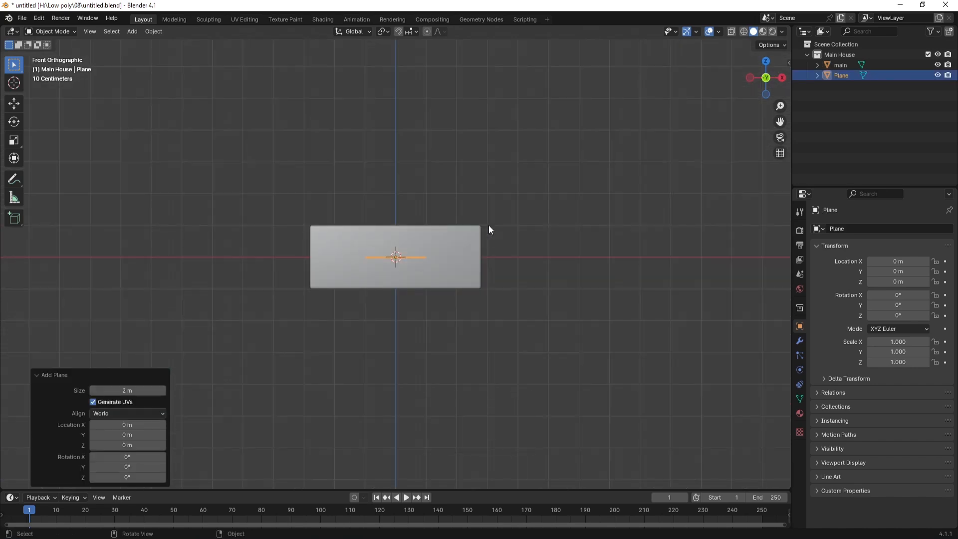
key(g)
key(z)
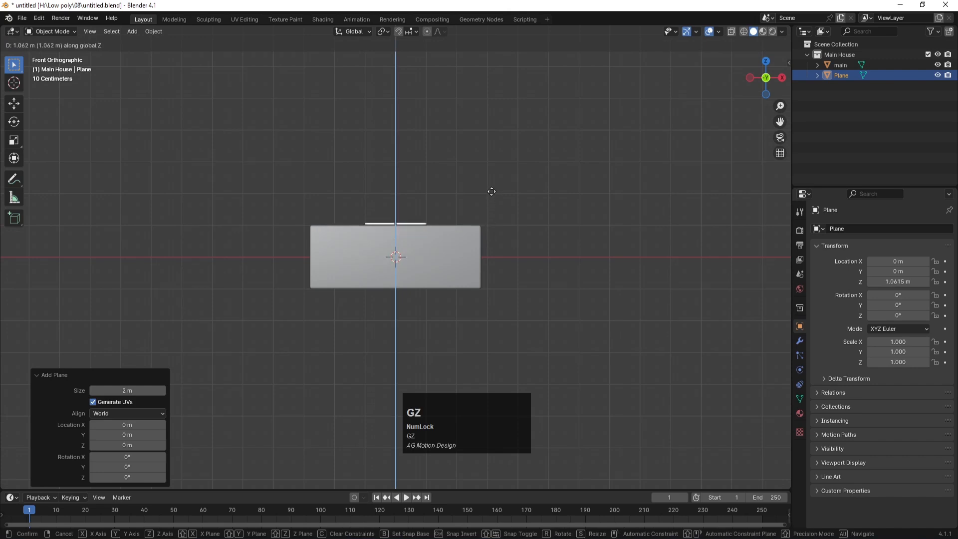
click(492, 196)
Step: In top view with X-ray on, stretch the plane's vertices along Y and X over the footprint
key(KP_7)
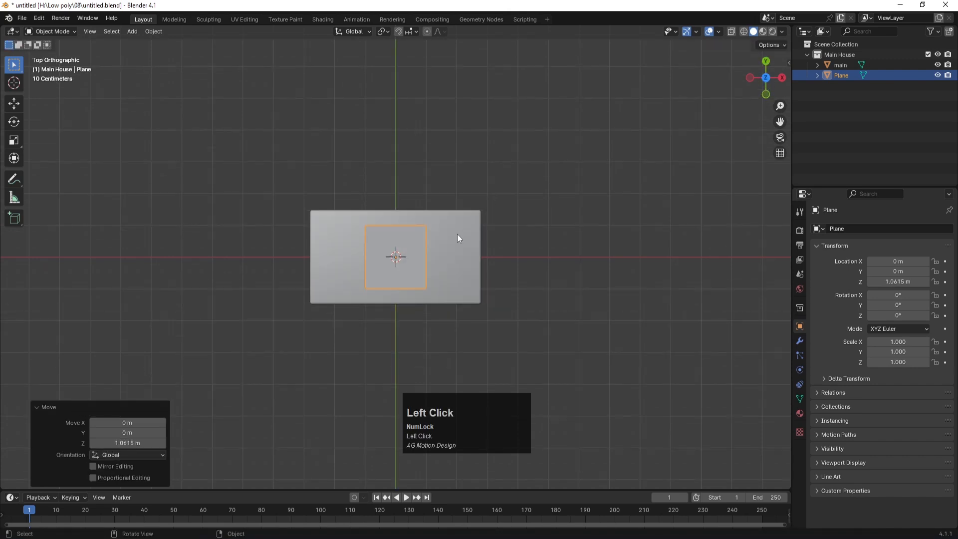
key(Tab)
key(alt+z)
key(1)
drag(350, 209, 461, 311)
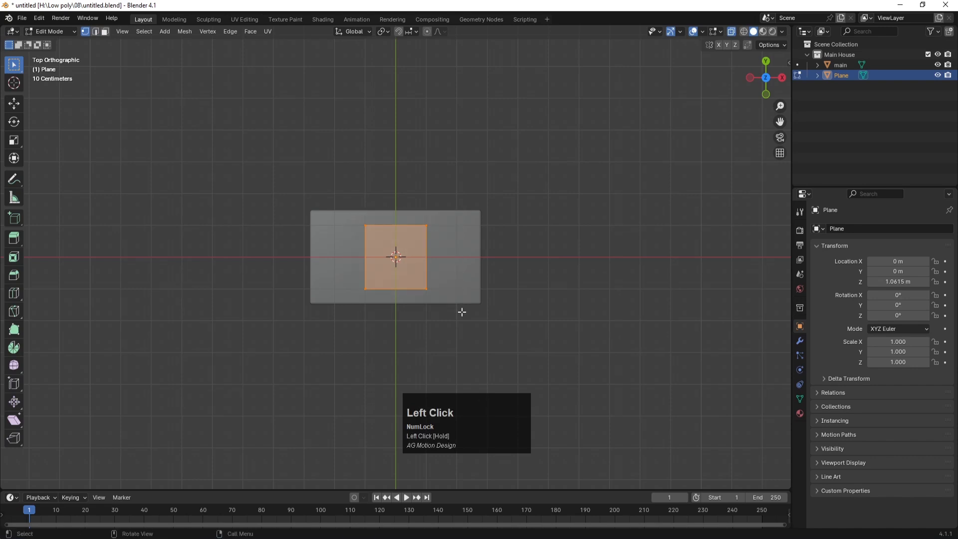
key(s)
key(y)
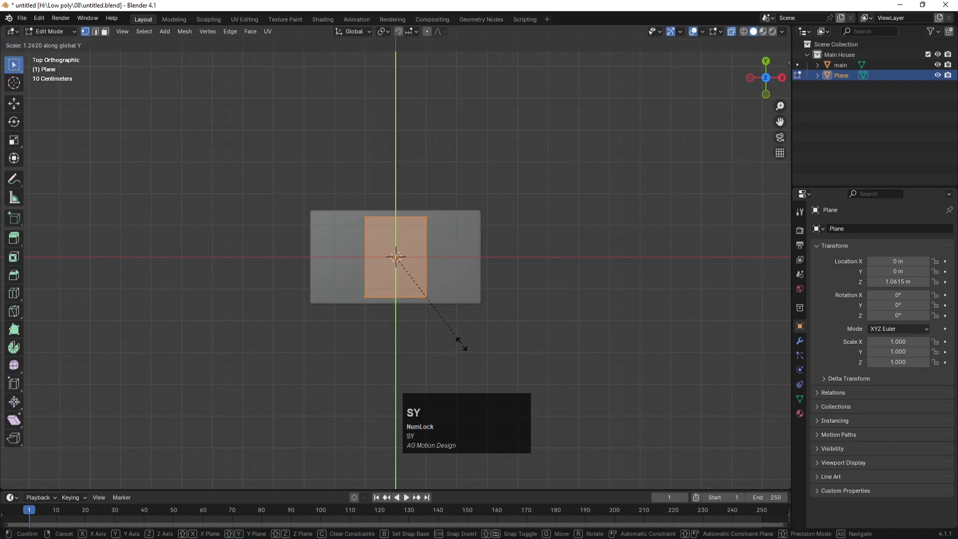
click(462, 365)
key(s)
key(x)
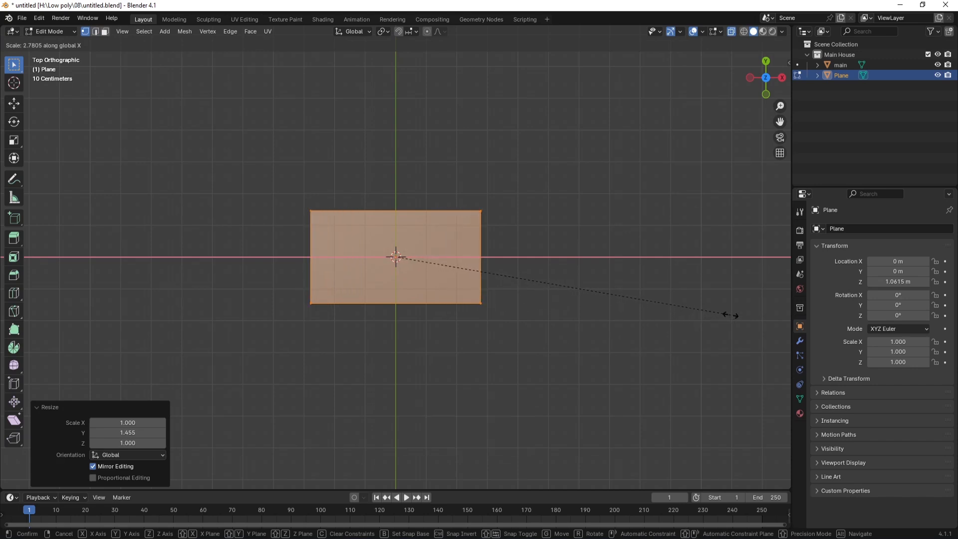
click(729, 315)
Step: Leave Edit Mode and reselect the stretched plane in Object Mode
key(Tab)
click(556, 248)
scroll(498, 292, down, 2)
scroll(498, 292, up, 2)
click(474, 261)
key(Tab)
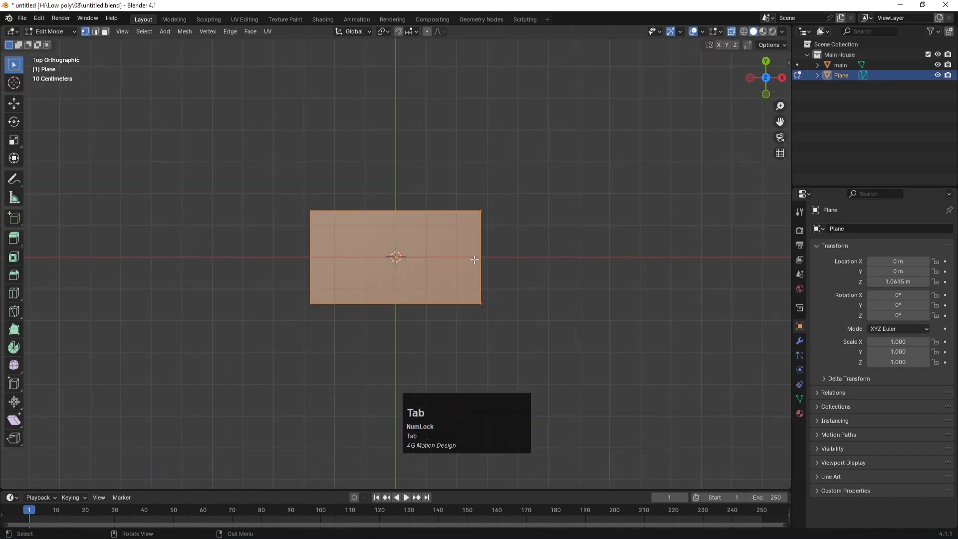
key(Tab)
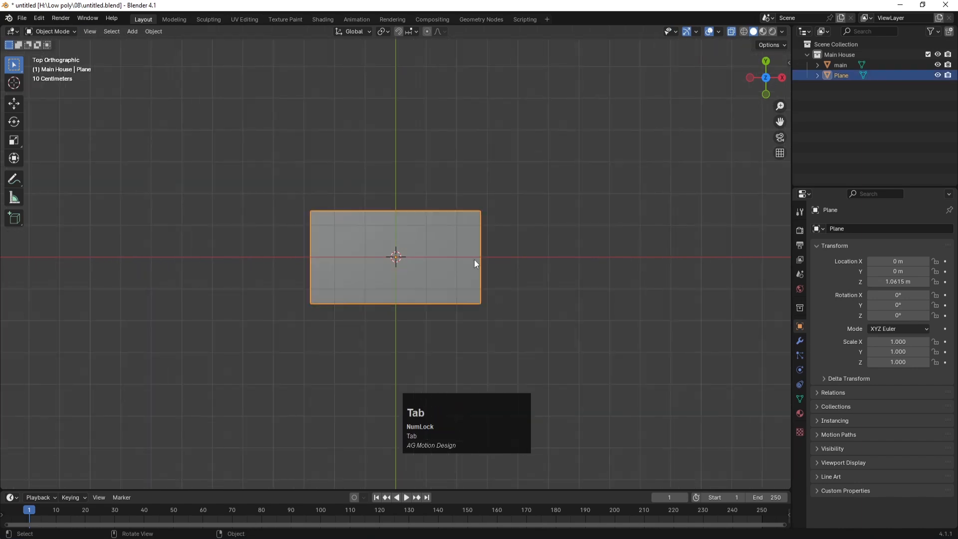
Step: Apply the plane's scale, inset its face by 0.3434 m, and delete the inner face
key(ctrl+a)
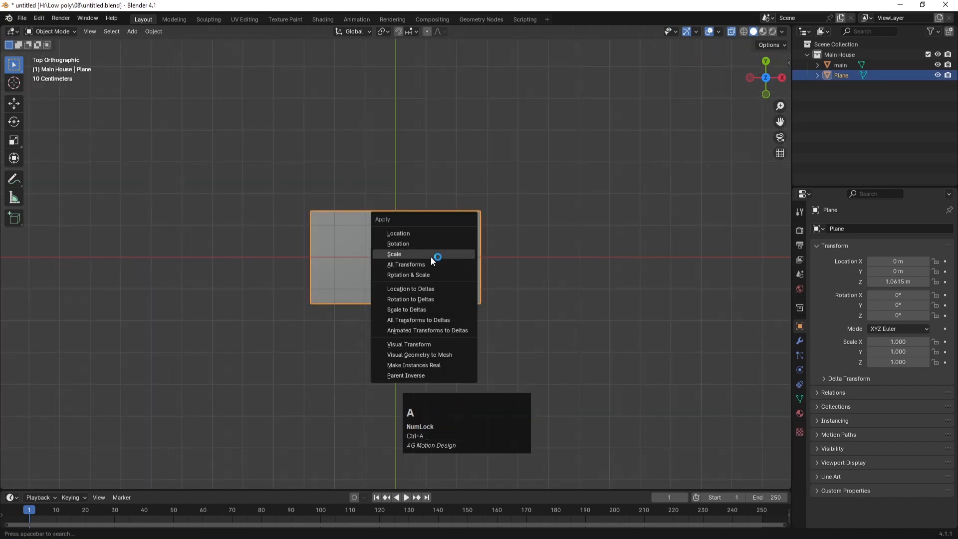
click(432, 258)
key(Tab)
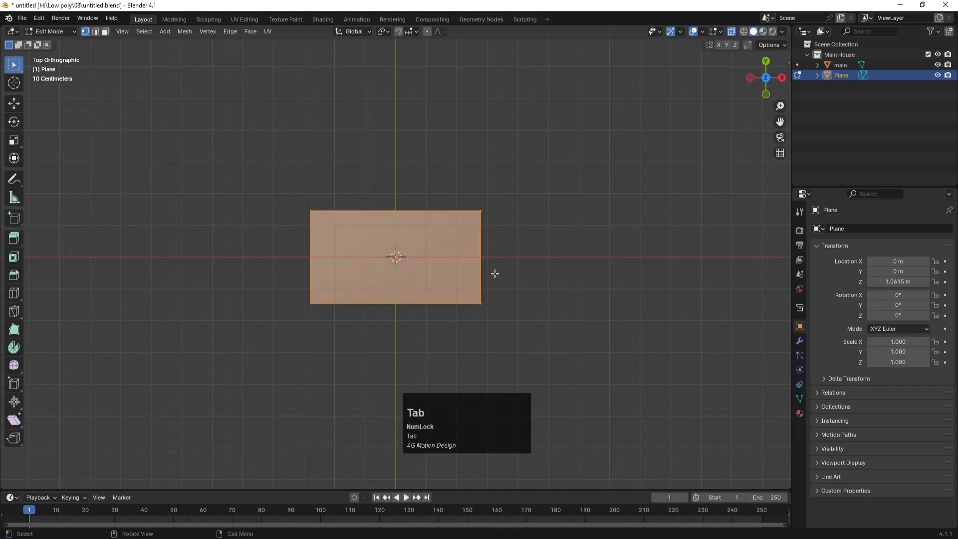
key(3)
click(648, 257)
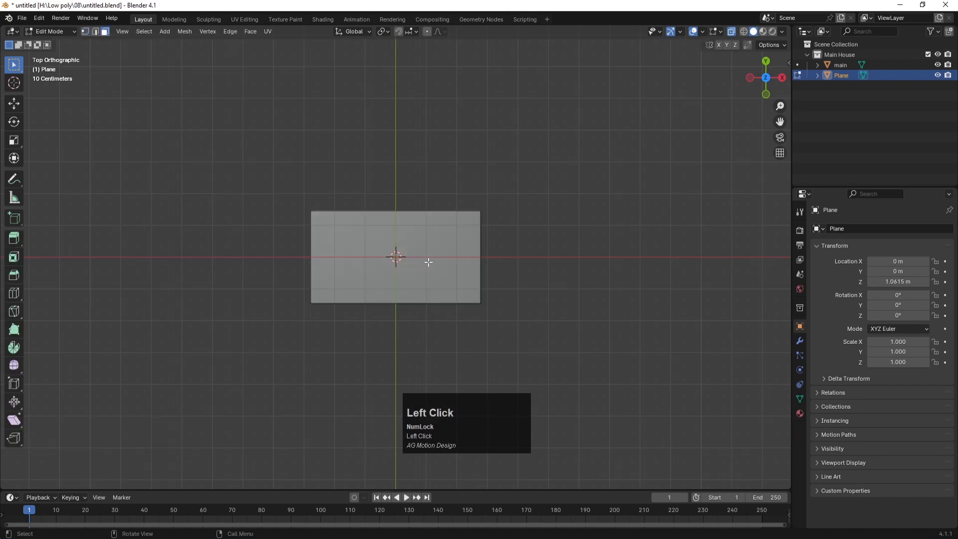
click(374, 253)
key(i)
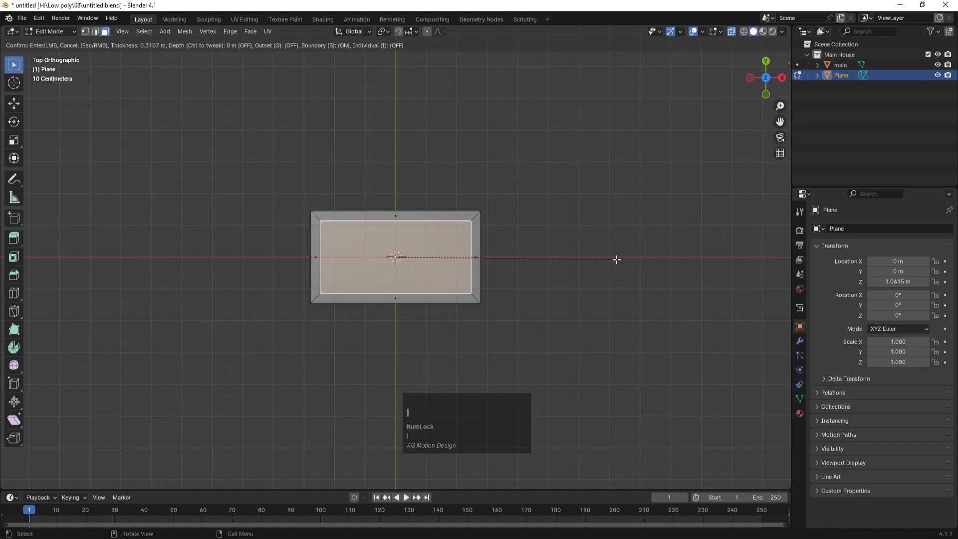
click(615, 260)
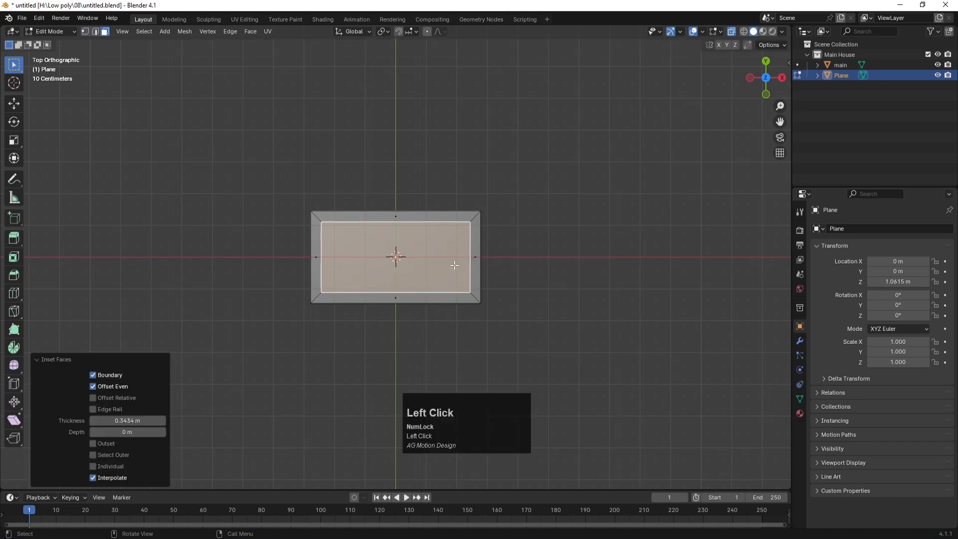
key(x)
click(454, 265)
scroll(487, 247, up, 3)
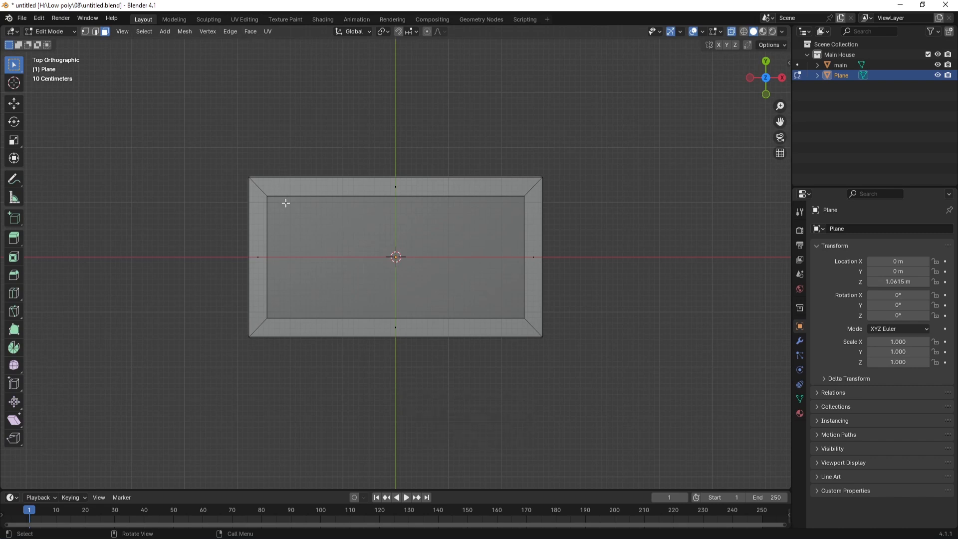
Step: Select the four corner vertices, try a vertex bevel on them, then undo it
key(1)
drag(237, 164, 272, 205)
shift+drag(491, 156, 566, 220)
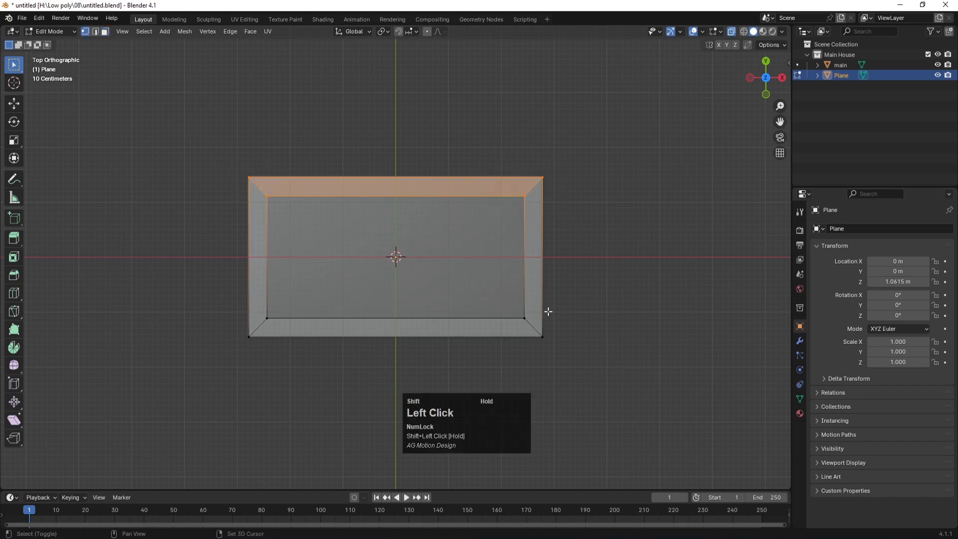
shift+drag(516, 294, 589, 382)
shift+drag(221, 304, 264, 342)
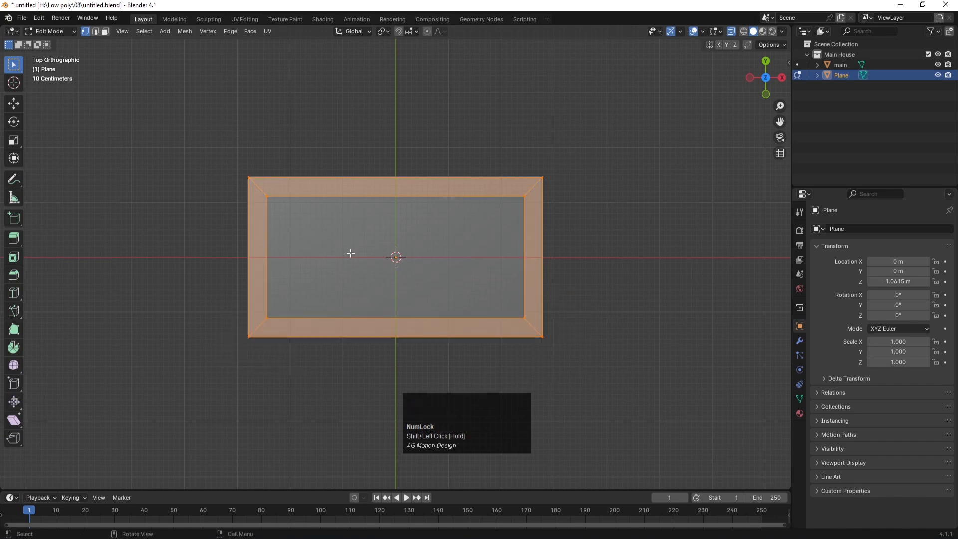
key(ctrl+b)
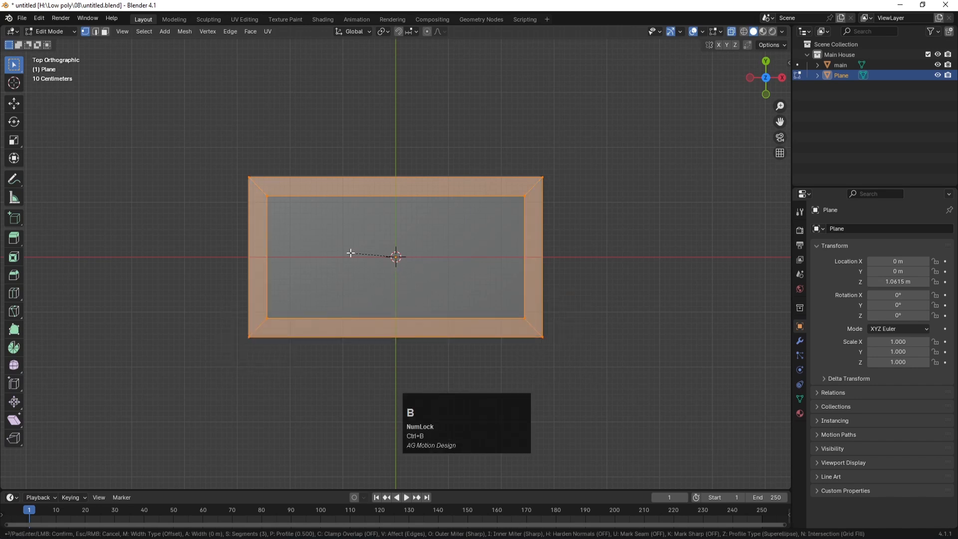
click(345, 255)
click(109, 293)
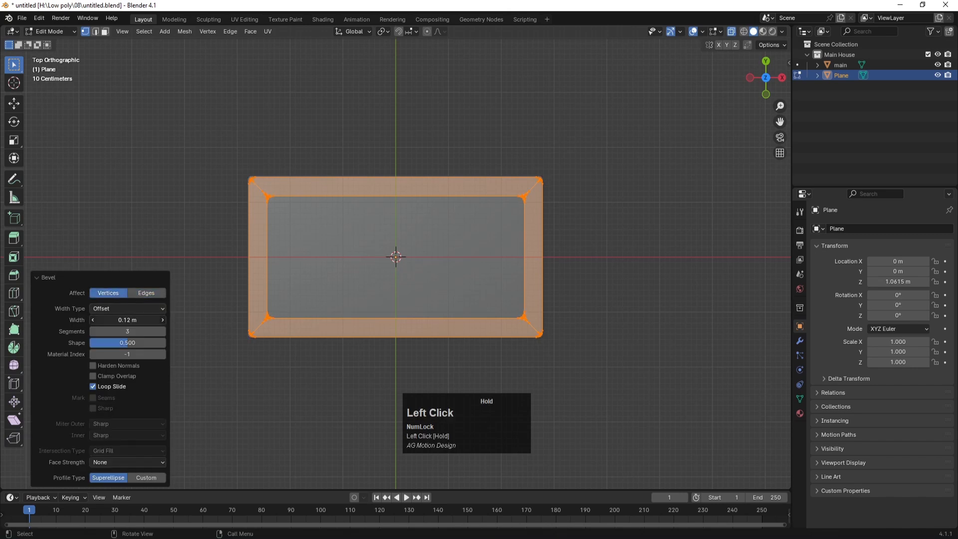
scroll(607, 355, up, 4)
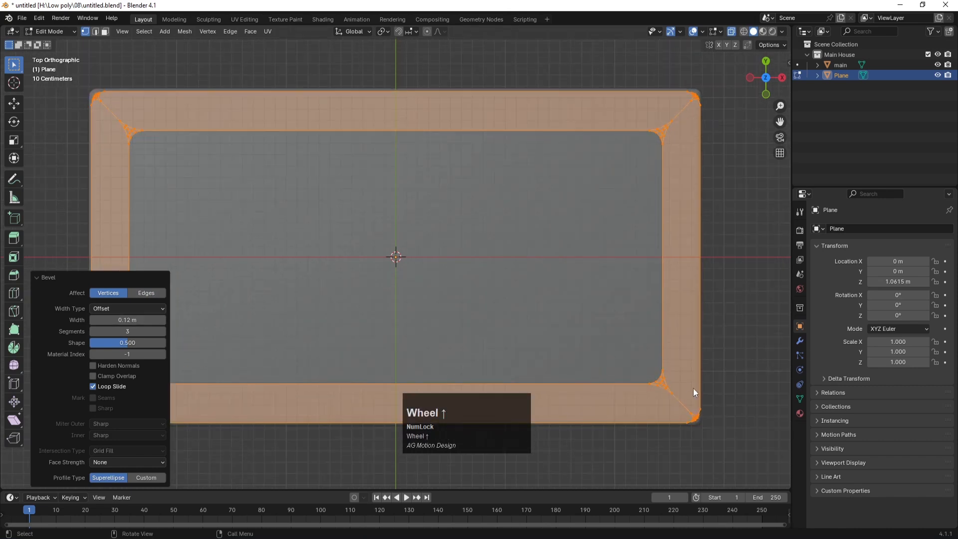
key(ctrl+z)
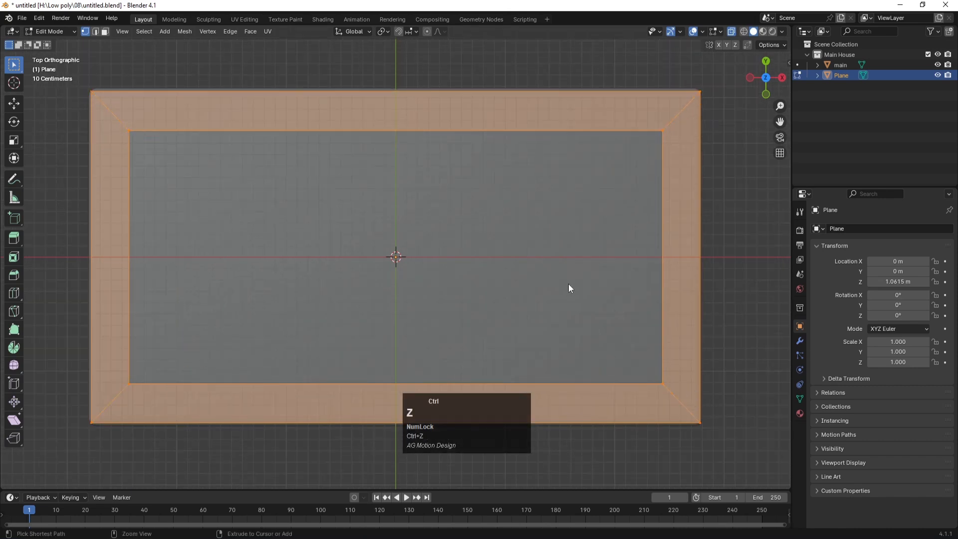
scroll(589, 279, down, 1)
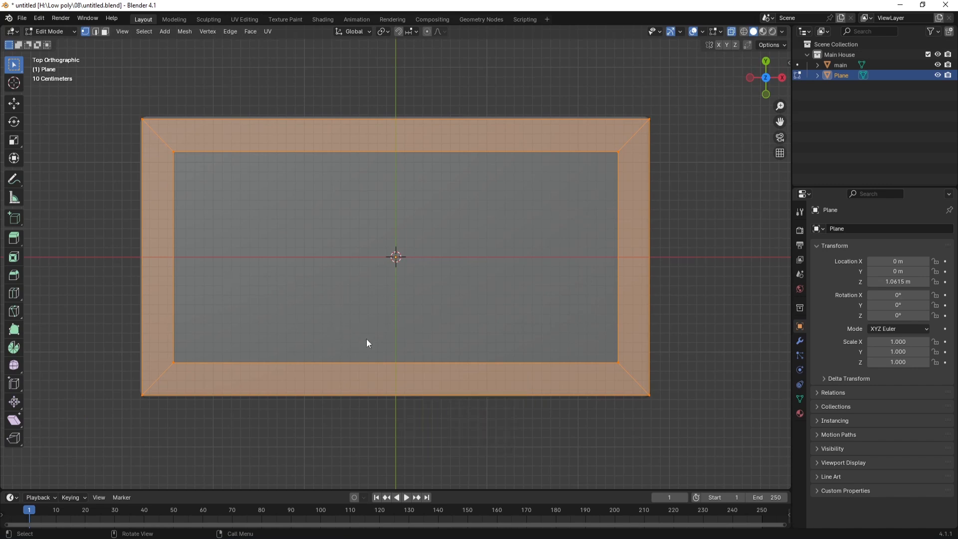
Step: Reselect the plane in perspective view and enter face select in Edit Mode
key(Tab)
middle_drag(455, 354, 393, 276)
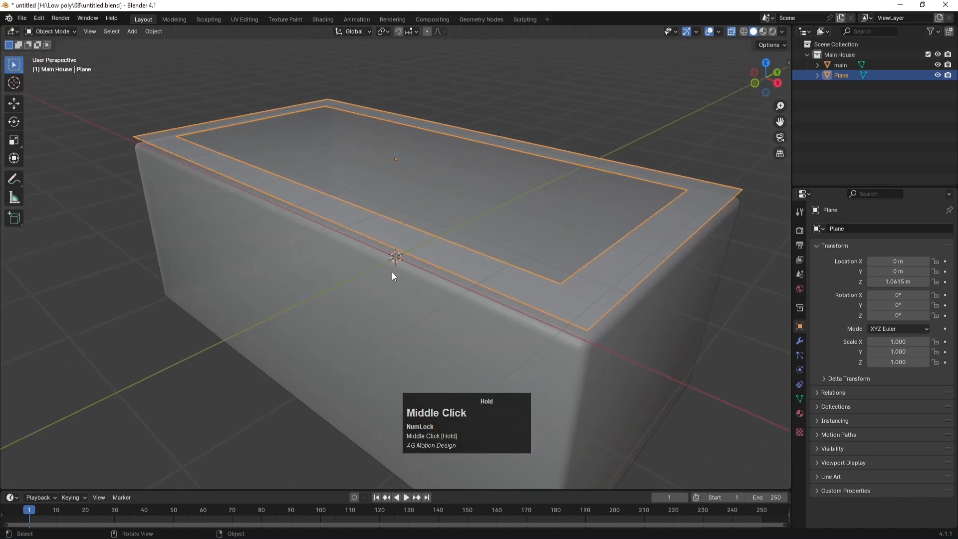
scroll(391, 271, down, 2)
click(428, 265)
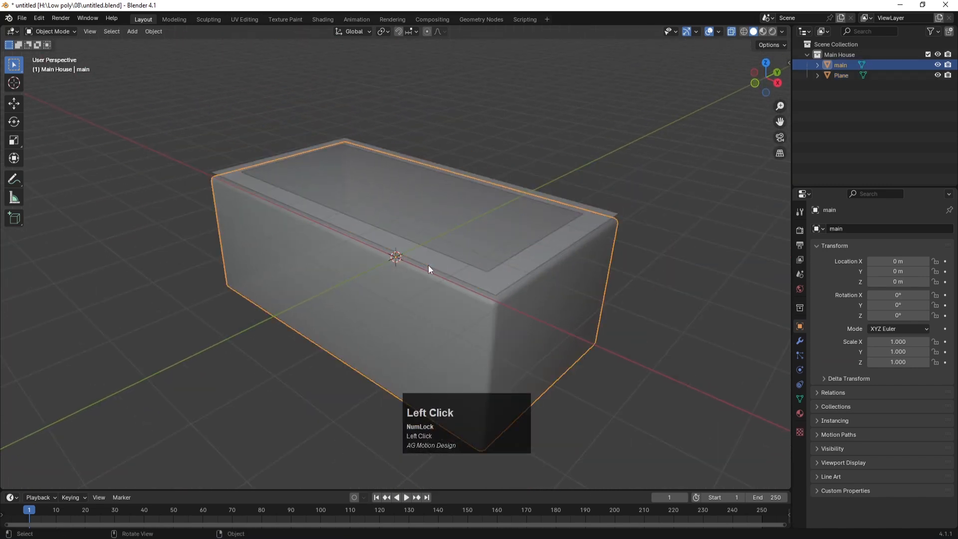
click(444, 266)
key(Tab)
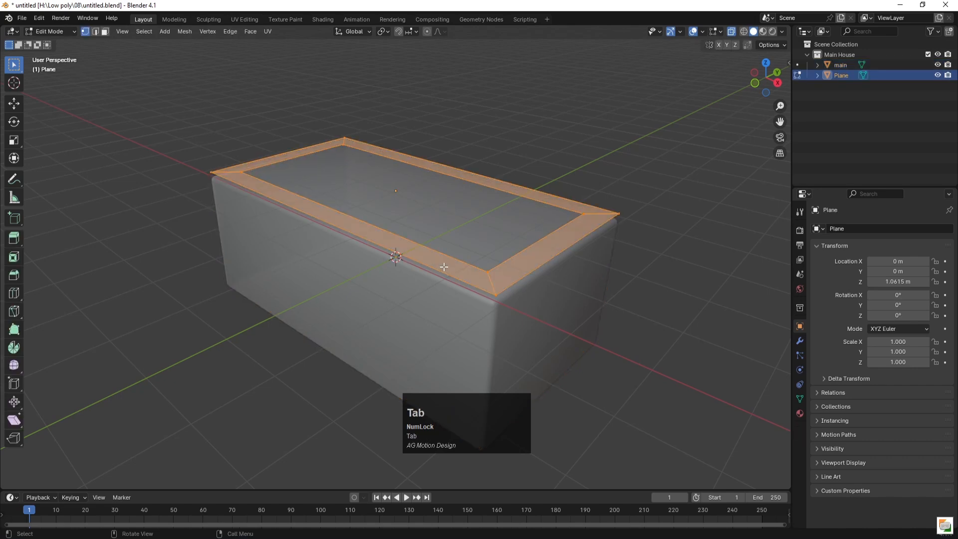
key(3)
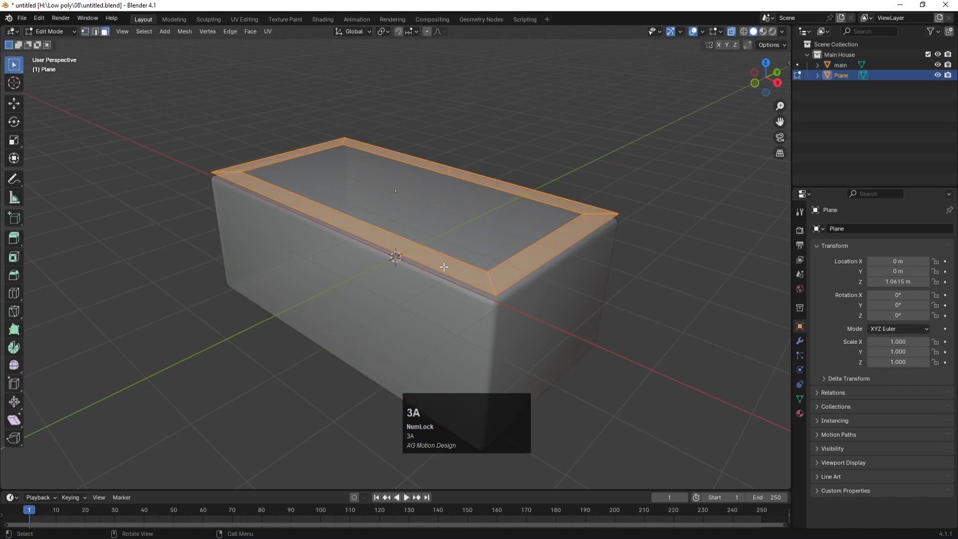
scroll(444, 266, down, 2)
scroll(485, 247, up, 1)
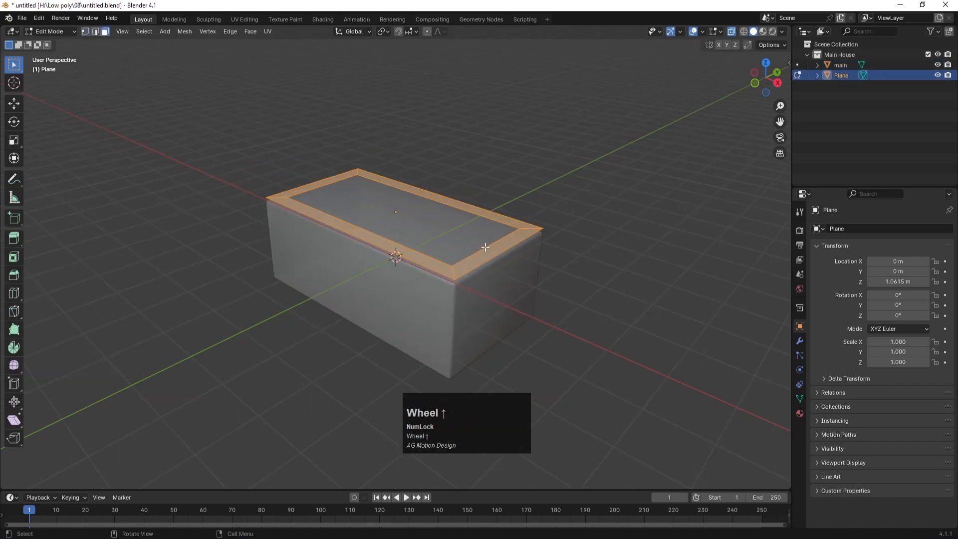
Step: Extrude the border ring straight up 0.5174 m and turn off X-ray display
key(e)
key(z)
key(z)
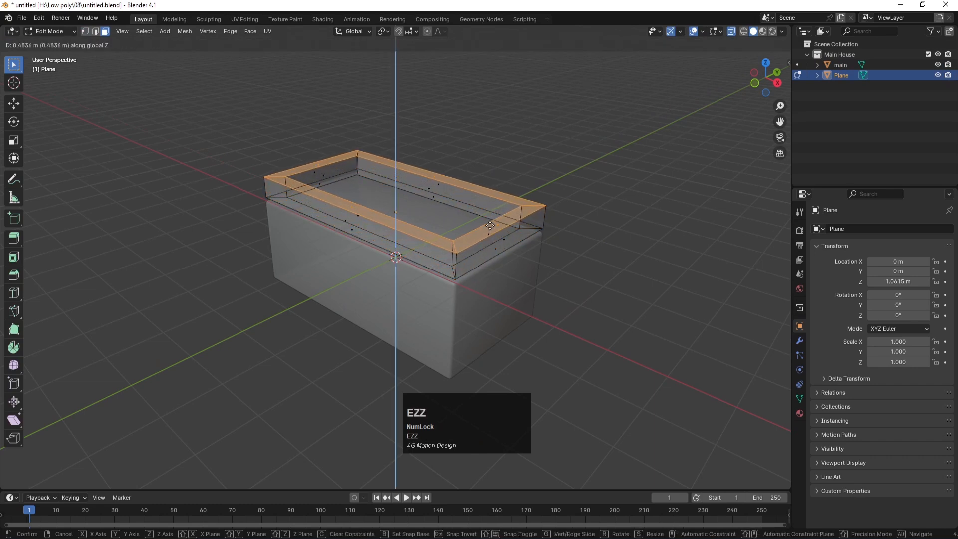
click(491, 223)
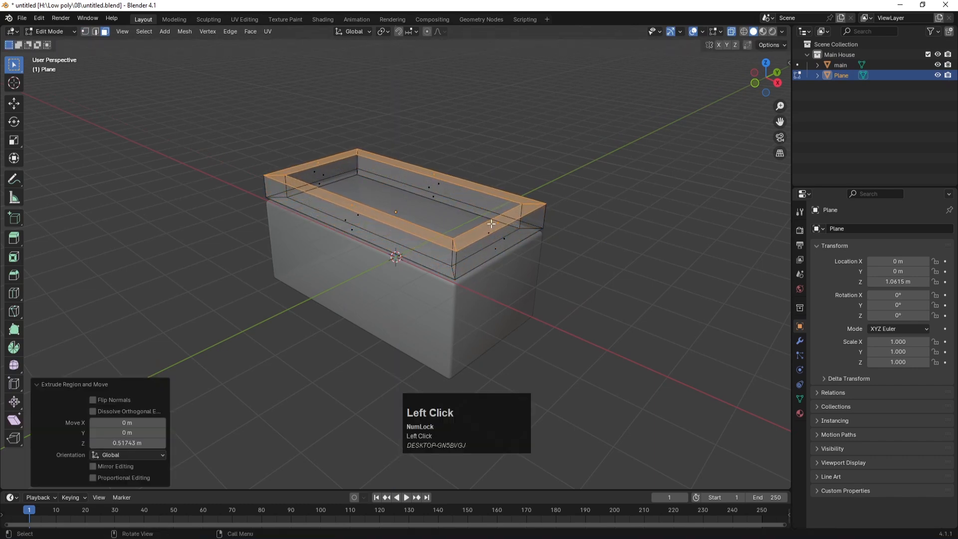
key(Tab)
click(561, 253)
key(alt+z)
click(616, 231)
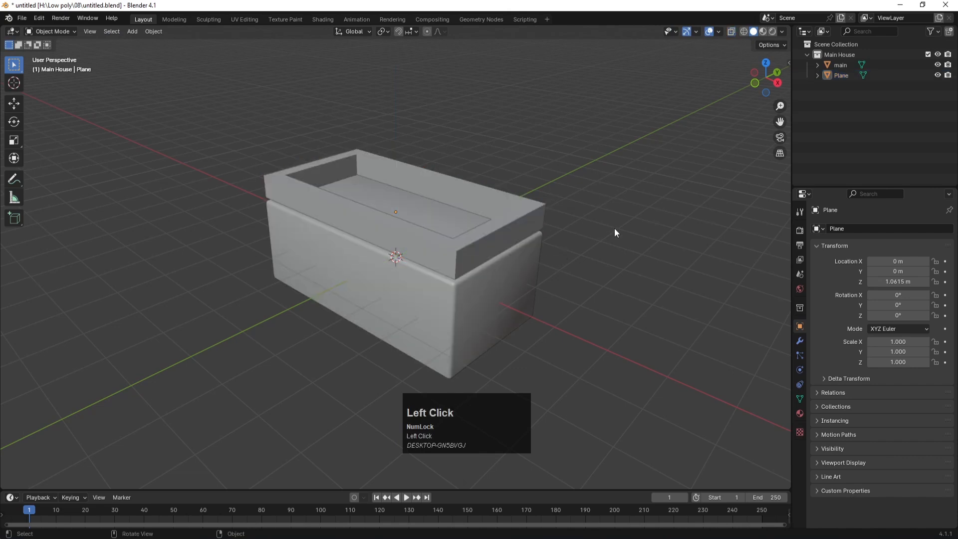
scroll(467, 292, down, 3)
scroll(473, 286, up, 3)
click(477, 251)
Step: Bevel all the rim's edges at 0.06 m width with 3 segments, then return to Object Mode
mouse_move(477, 251)
middle_down()
mouse_move(497, 240)
mouse_move(454, 252)
mouse_move(484, 240)
middle_up()
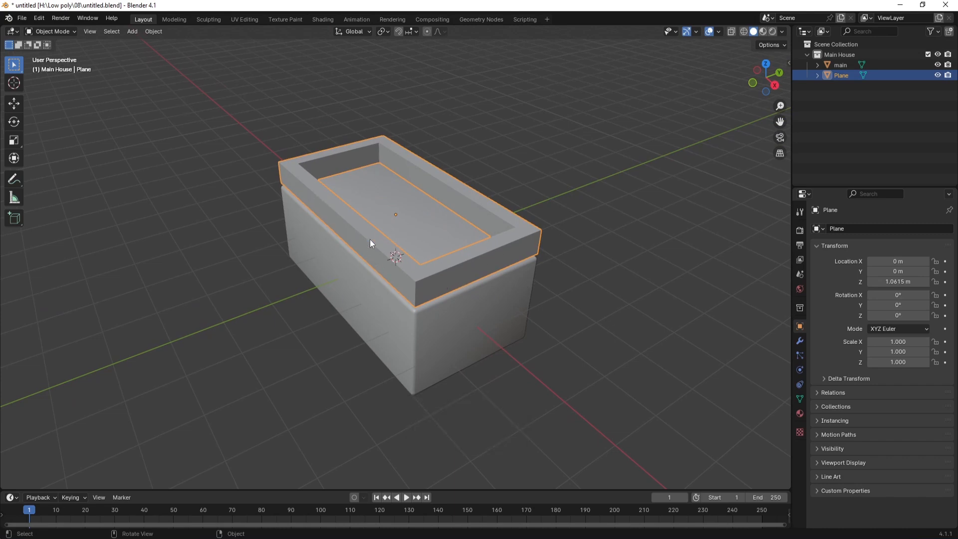
key(Tab)
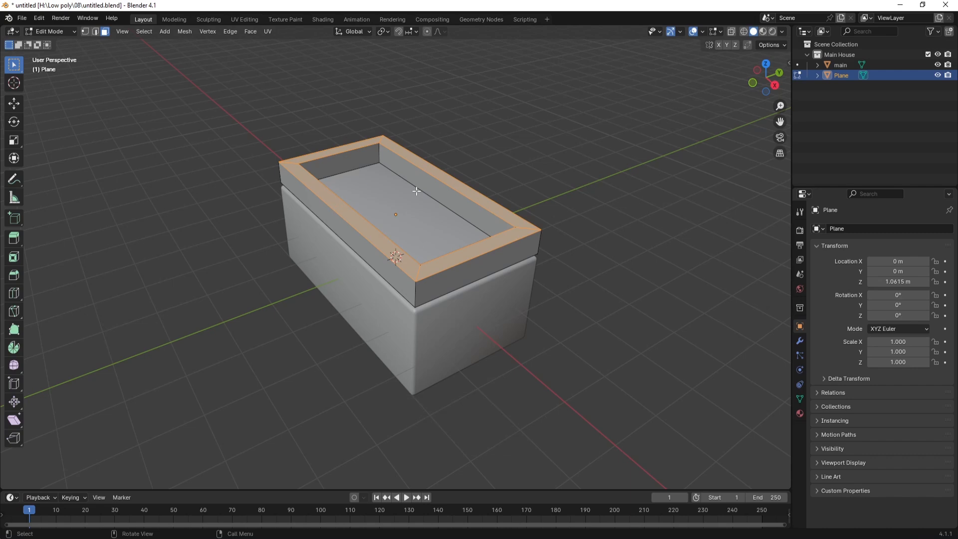
key(a)
key(2)
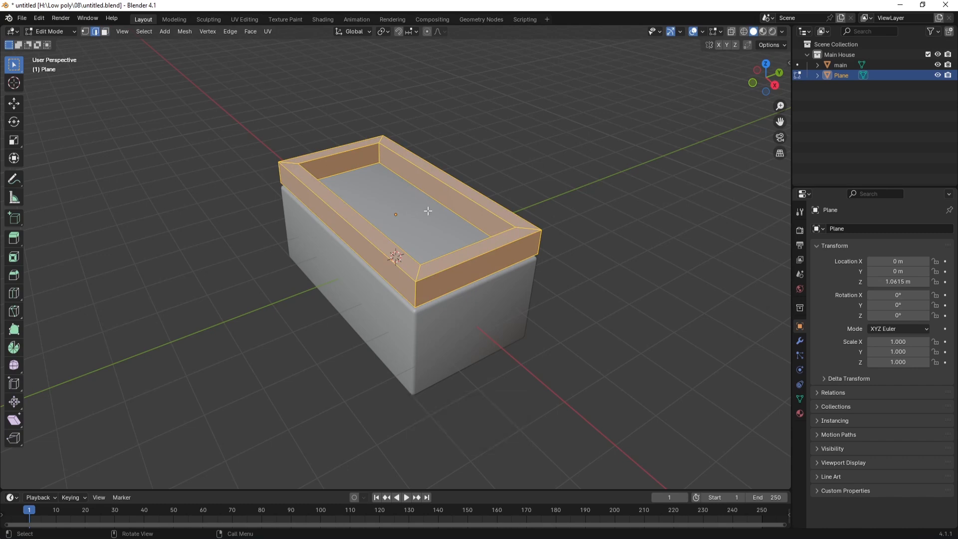
key(ctrl+b)
key(Num_Lock)
click(427, 210)
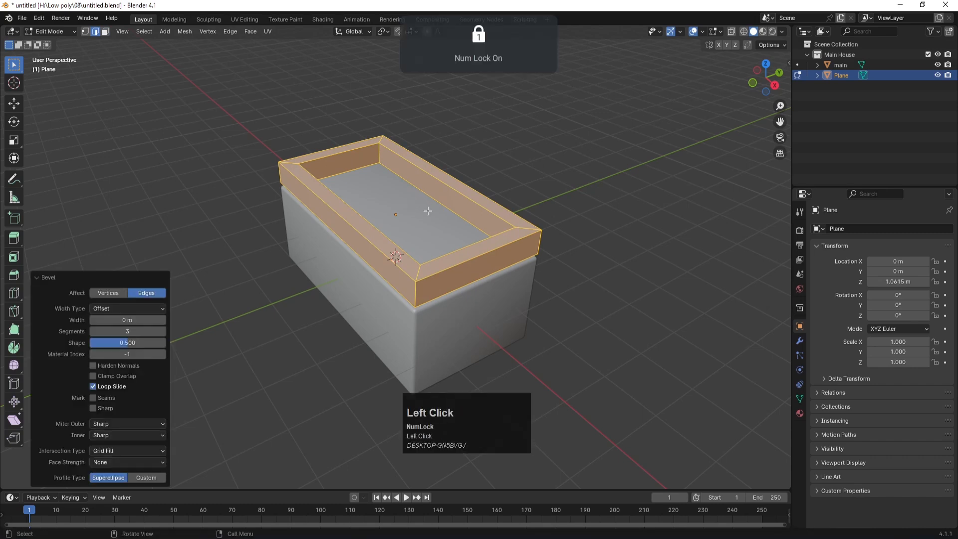
drag(140, 315, 155, 316)
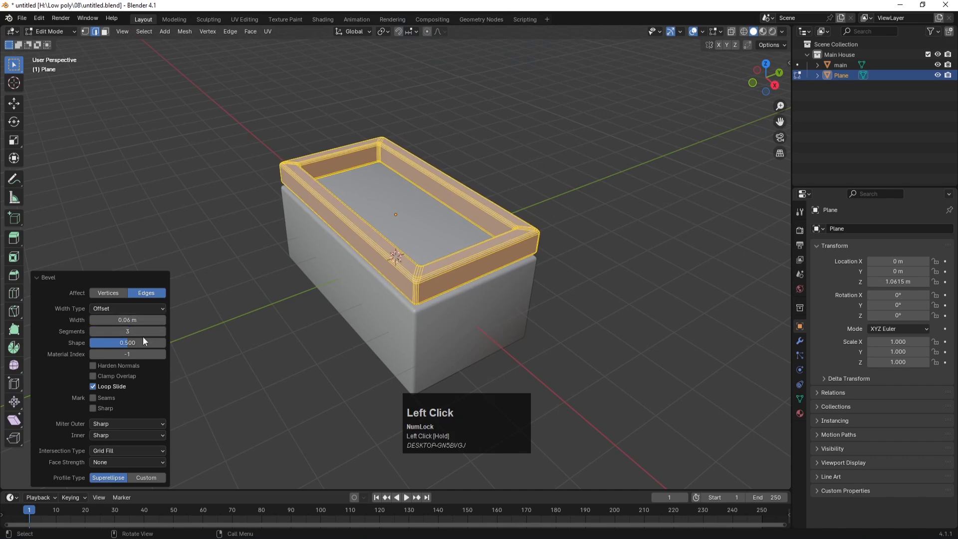
key(Tab)
click(517, 238)
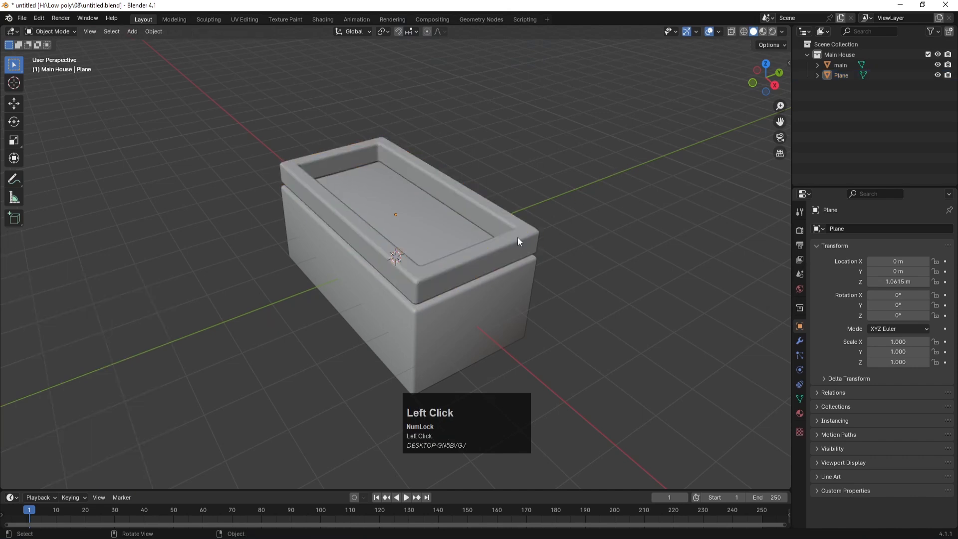
Step: Shade the rim smooth and lower it vertically onto the walls in front view
right_click(517, 236)
click(502, 238)
click(616, 195)
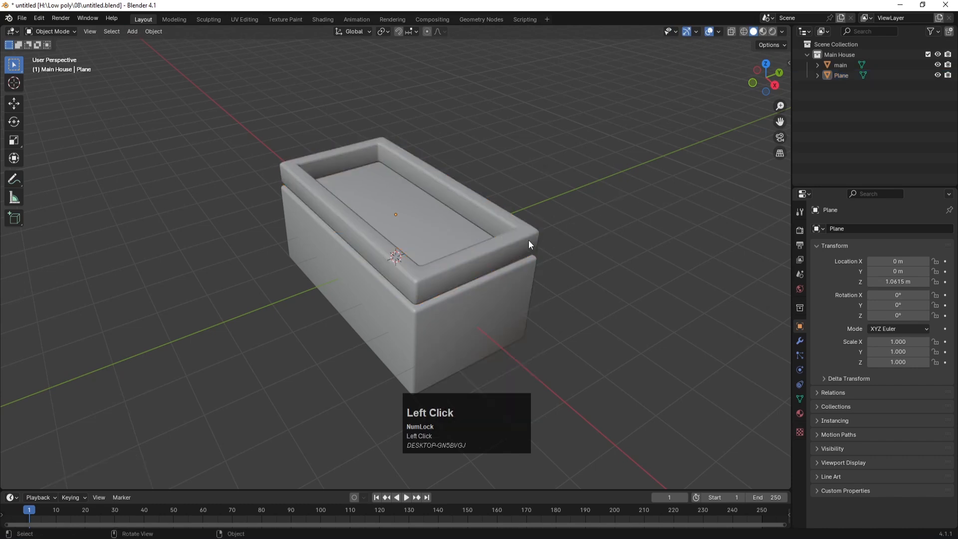
key(KP_1)
click(460, 199)
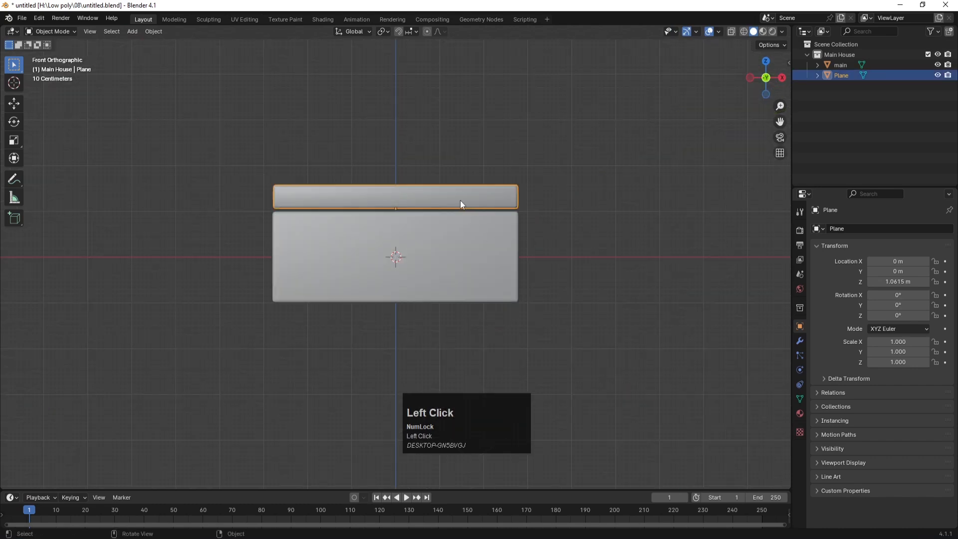
key(g)
key(z)
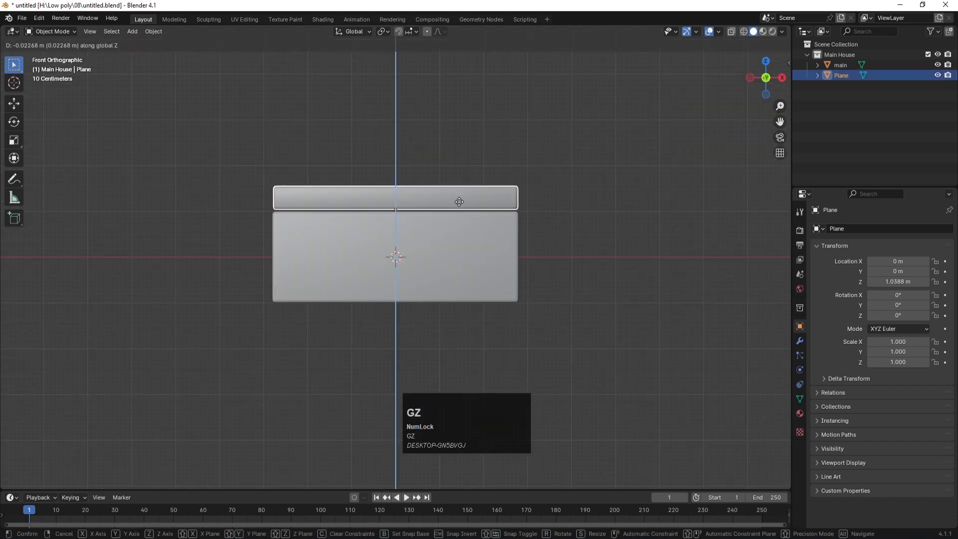
click(454, 191)
Step: Duplicate the rim slab and place the copy directly on top of the first
scroll(454, 190, up, 3)
scroll(454, 190, up, 1)
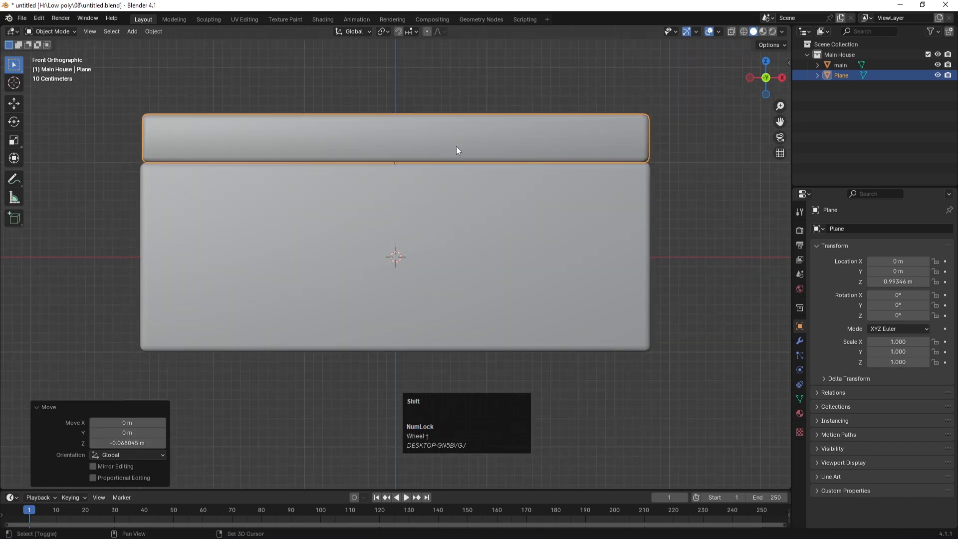
shift+middle_drag(456, 147, 457, 240)
key(shift+d)
key(z)
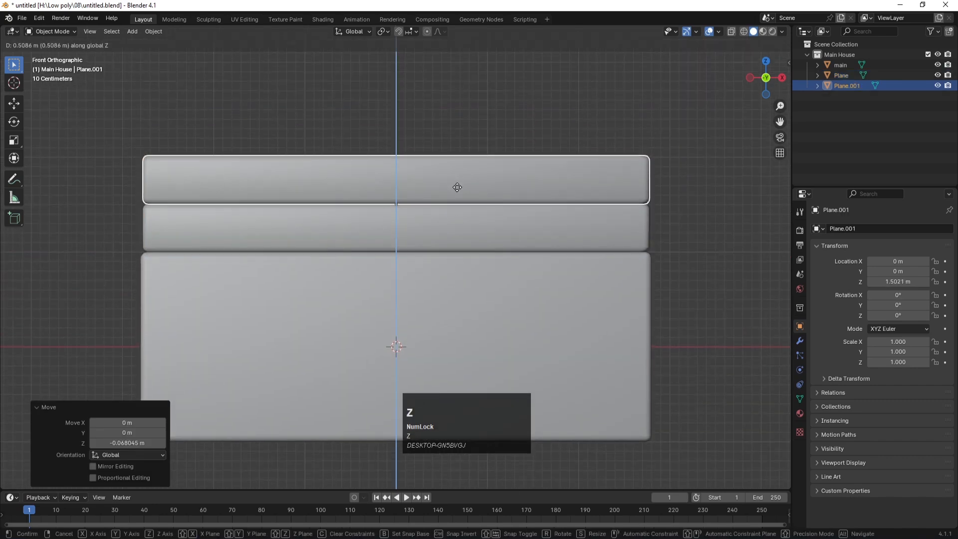
click(460, 189)
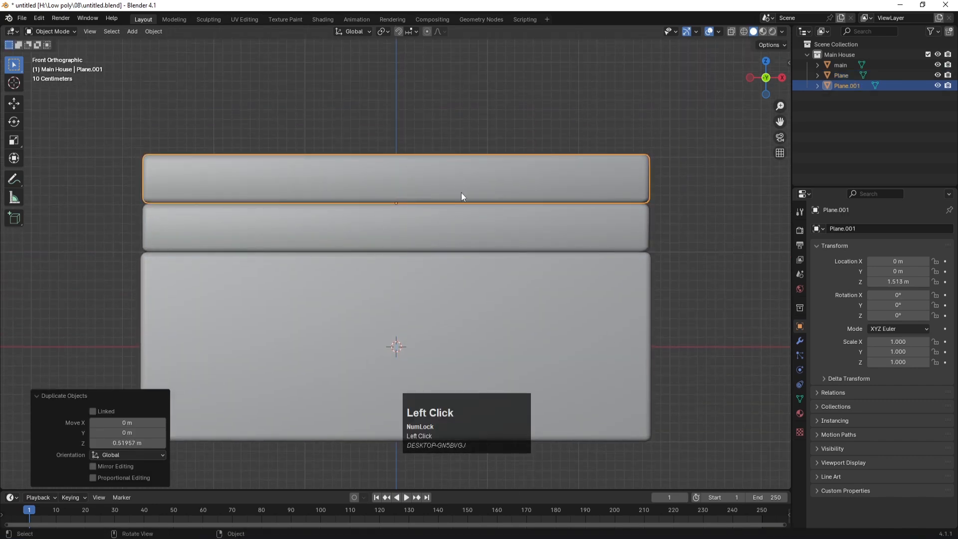
Step: Lower the duplicate rim's top vertices 0.2516 m in X-ray to make it thinner
key(Tab)
key(alt+z)
key(1)
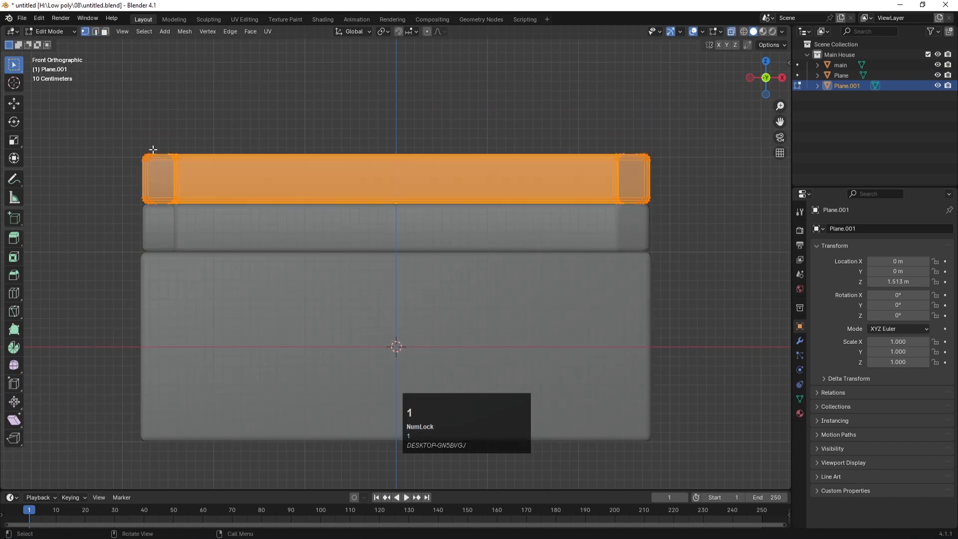
drag(115, 129, 683, 164)
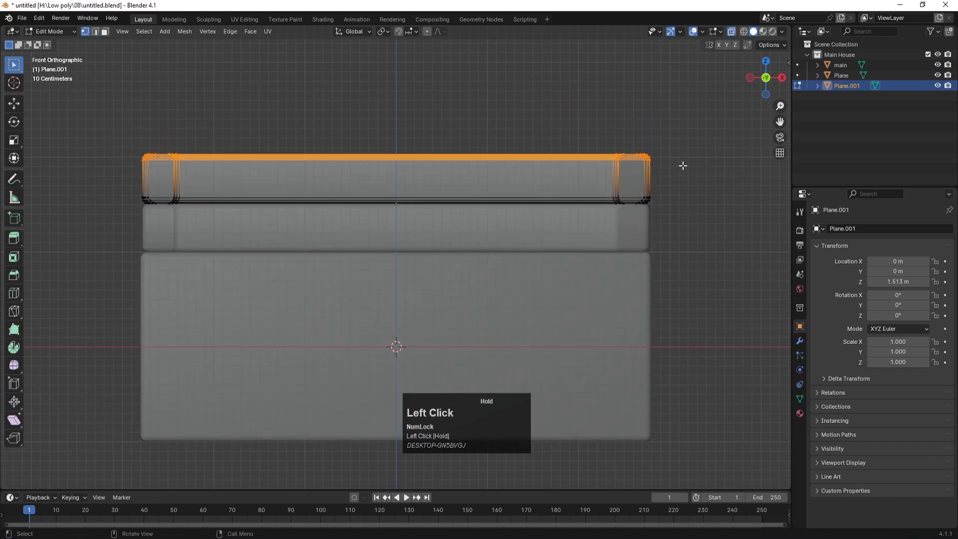
key(g)
key(z)
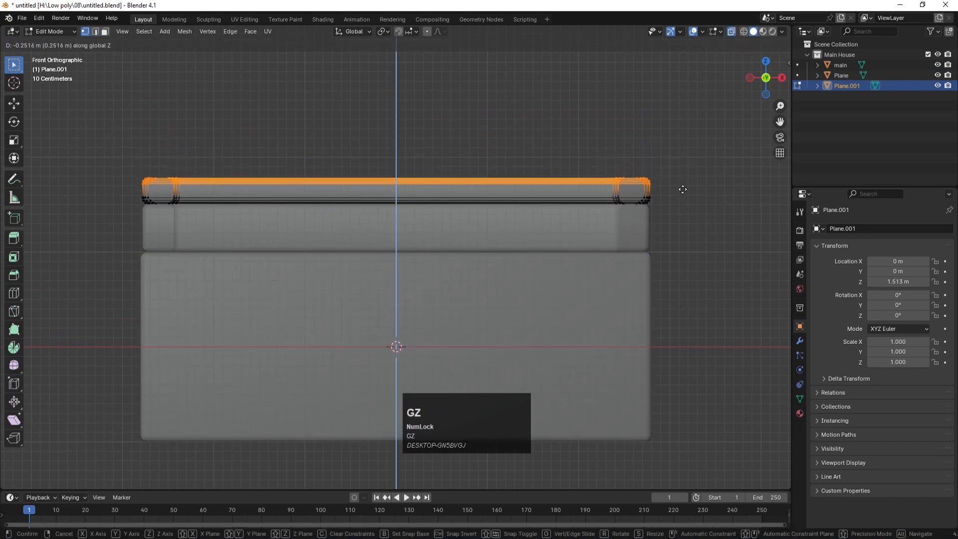
click(682, 190)
key(Tab)
Step: Save untitled.blend and orbit to view the house in perspective
scroll(606, 127, down, 2)
middle_drag(605, 128, 546, 248)
click(571, 153)
scroll(571, 154, down, 2)
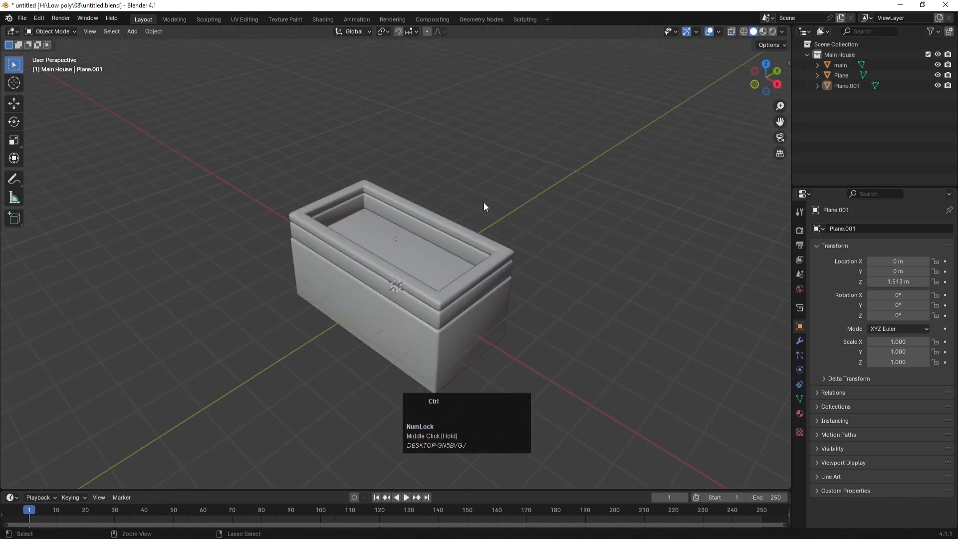
key(ctrl+s)
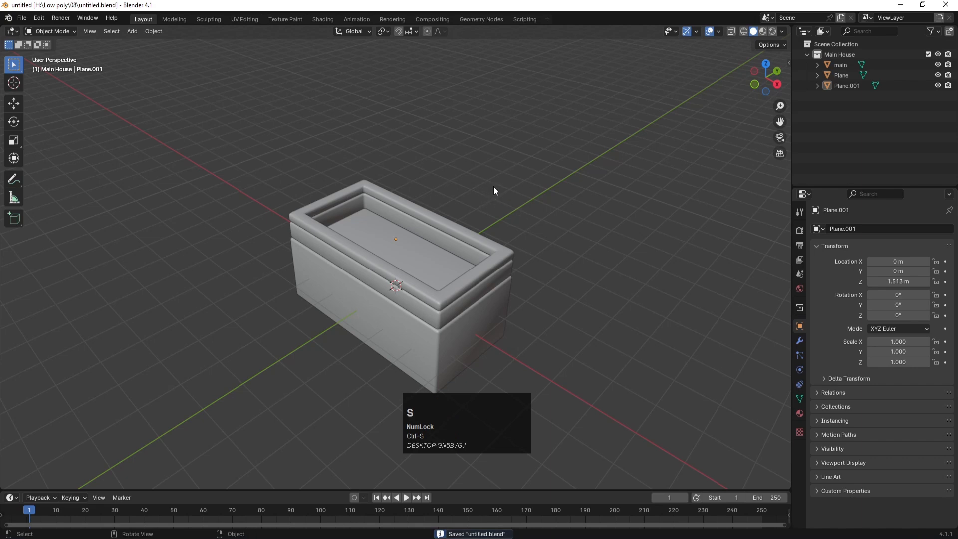
shift+middle_drag(457, 227, 459, 199)
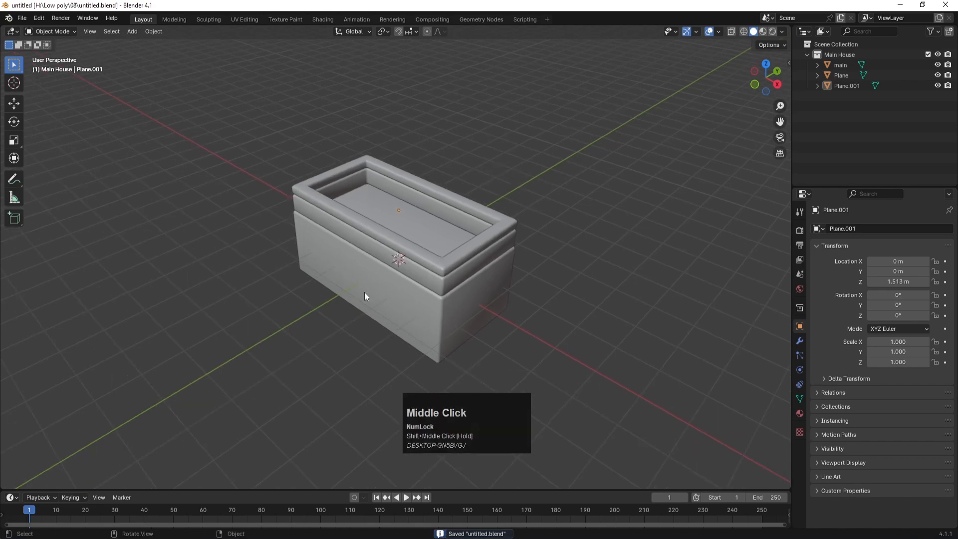
middle_drag(327, 279, 348, 250)
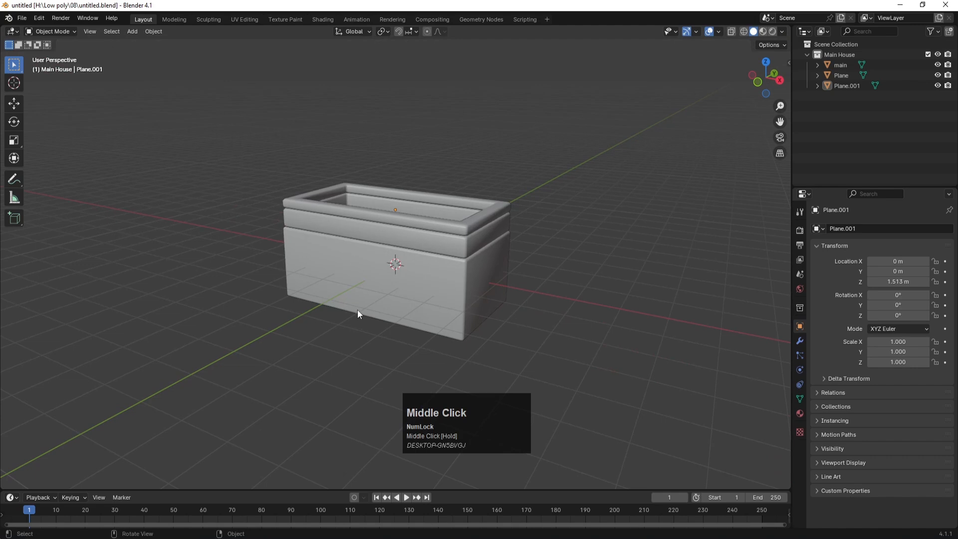
Step: Add a cube and lower its top vertices in front X-ray view
key(shift+a)
mouse_move(317, 312)
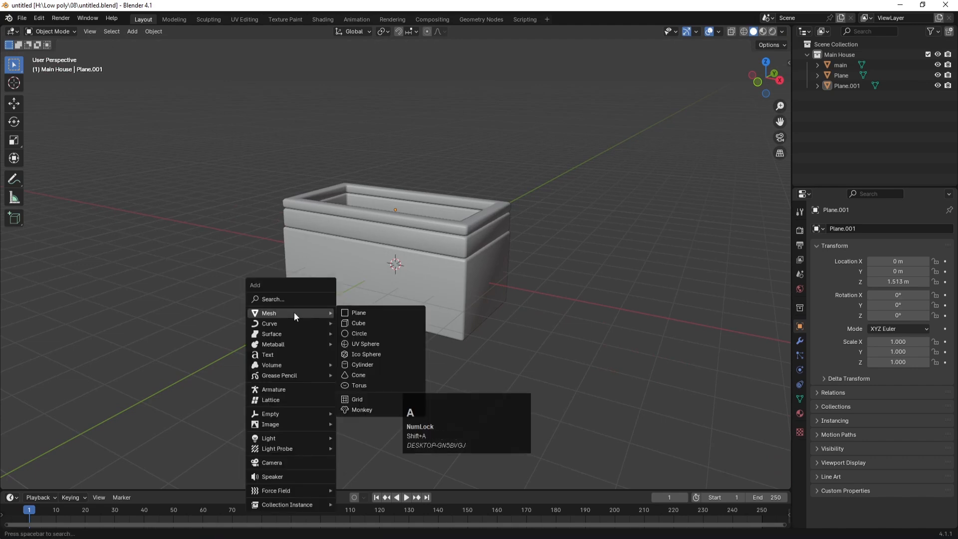
click(372, 323)
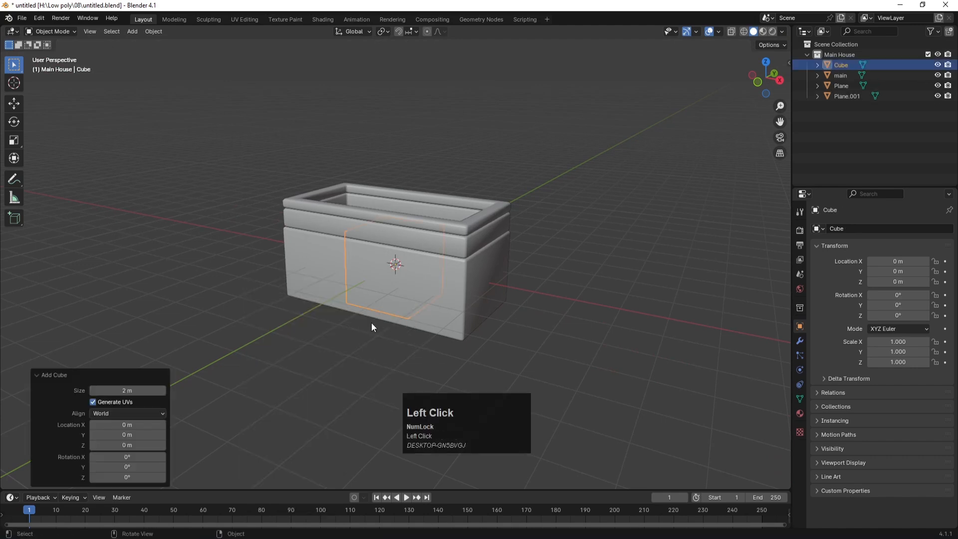
key(KP_1)
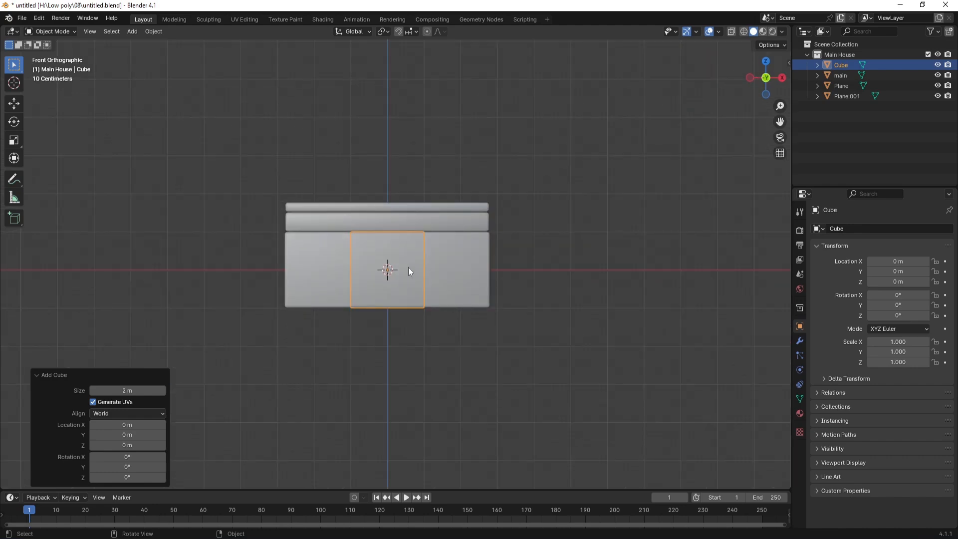
key(alt+z)
scroll(408, 267, up, 3)
key(Tab)
key(1)
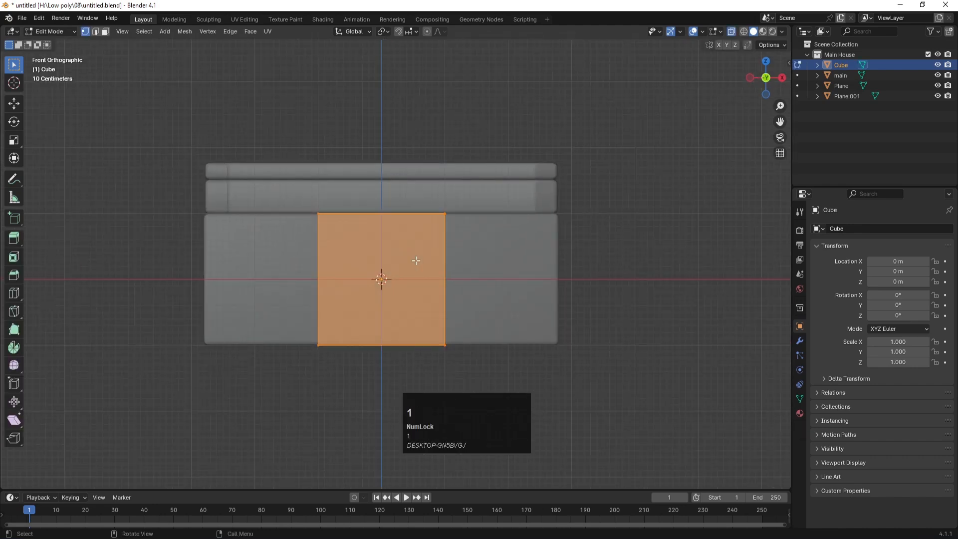
drag(293, 182, 510, 243)
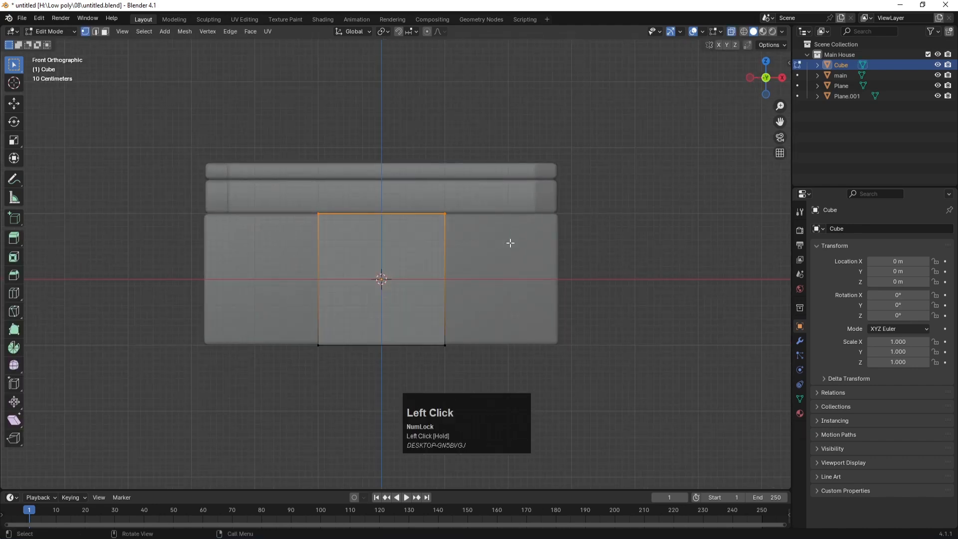
key(g)
key(z)
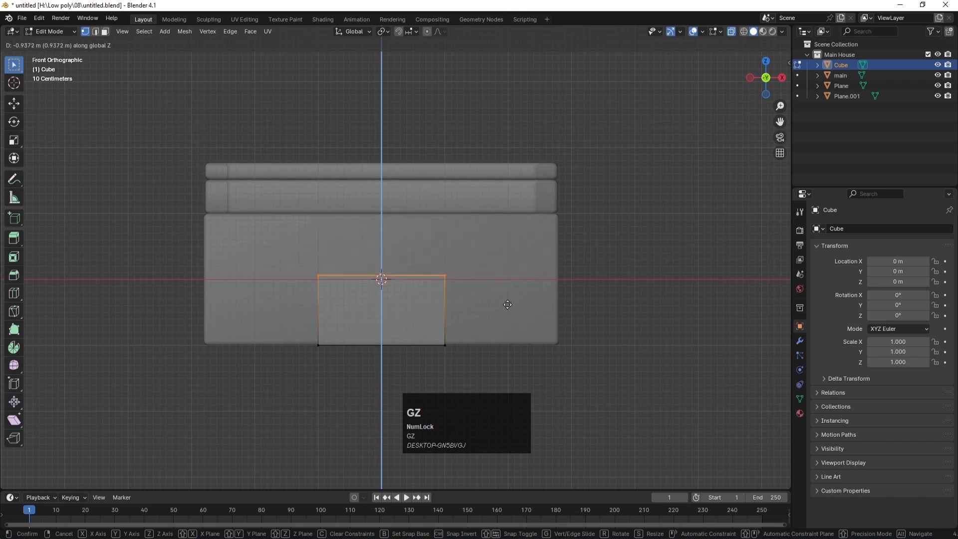
click(508, 305)
Step: Scale the whole cube narrower along X into a tall upright shape
drag(272, 257, 345, 376)
key(g)
key(x)
click(384, 373)
key(ctrl+z)
drag(278, 257, 559, 368)
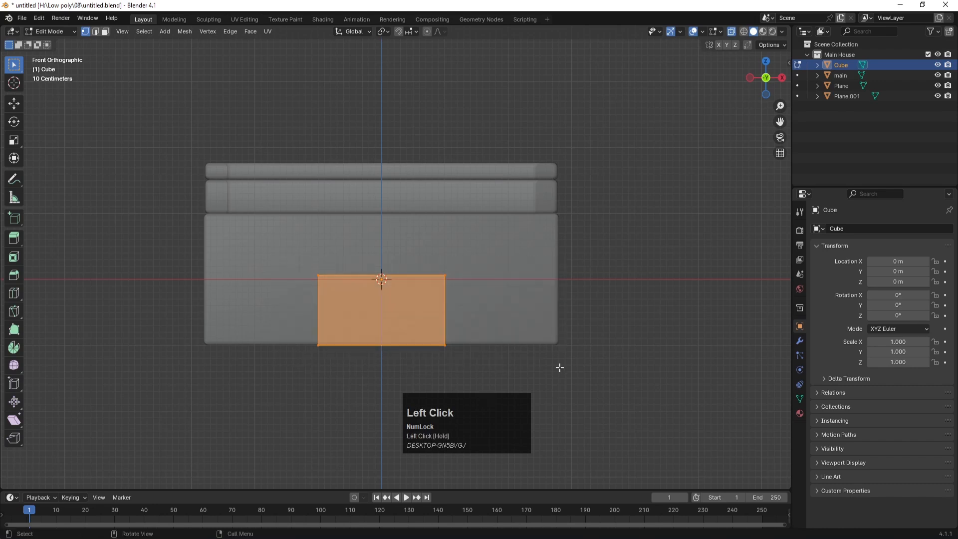
key(s)
key(x)
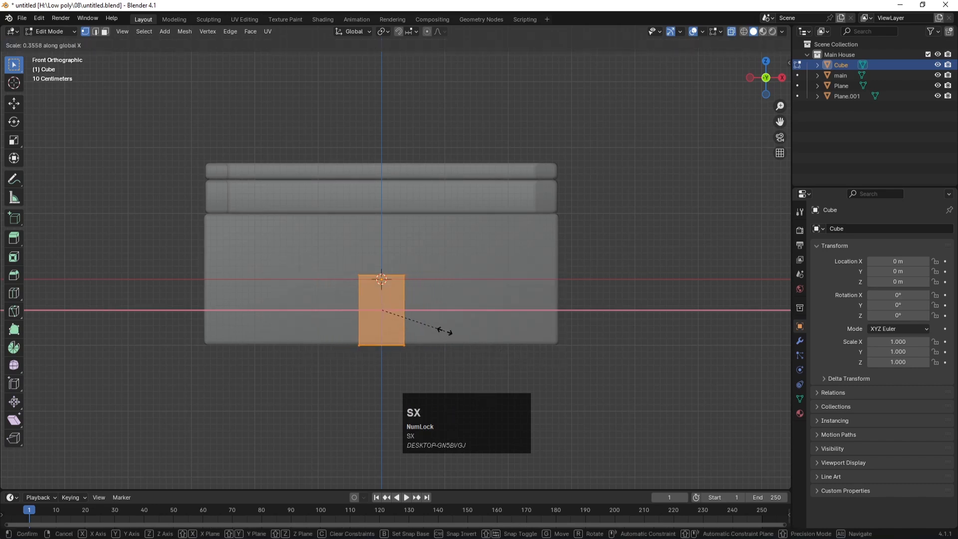
click(442, 328)
Step: Move the narrow cube along Y toward the house's front wall in top view
key(Tab)
click(537, 315)
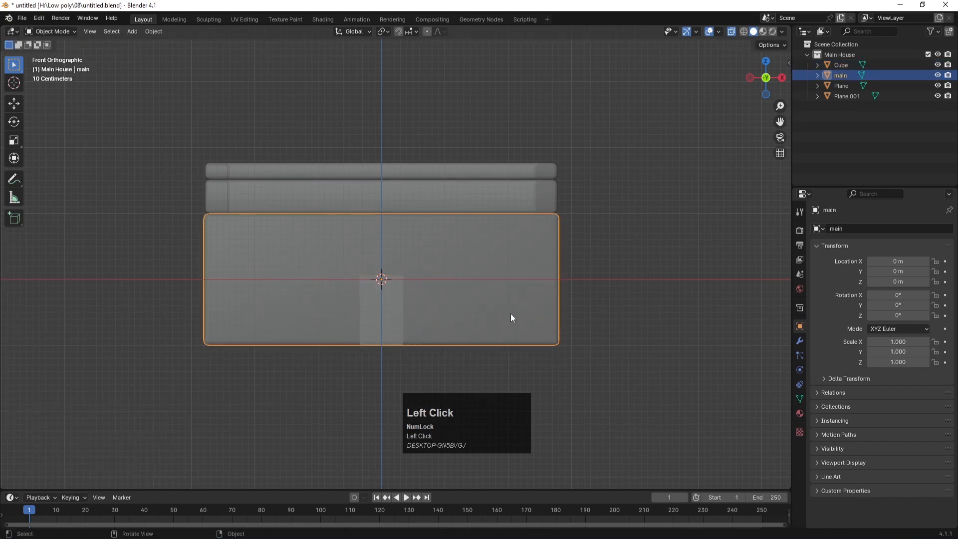
click(369, 328)
key(KP_7)
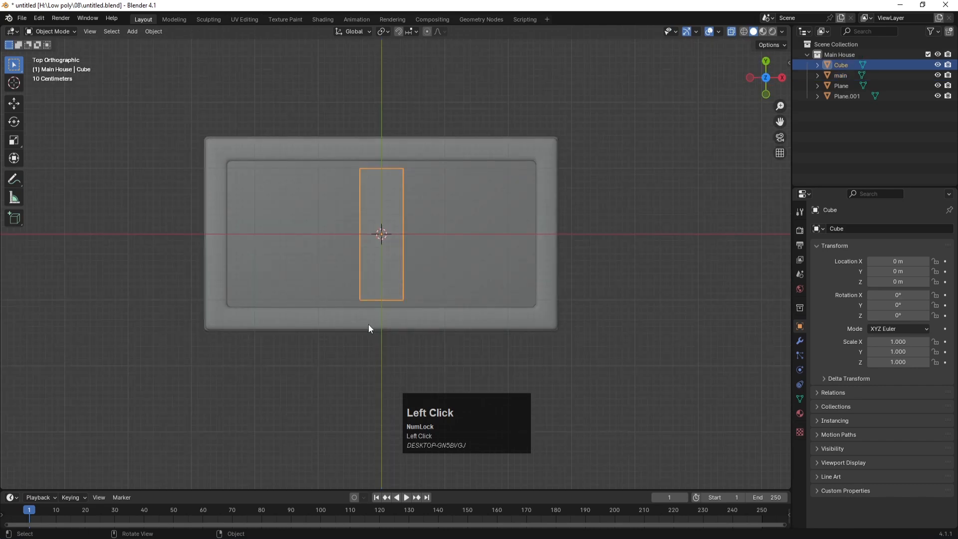
scroll(410, 322, down, 1)
key(g)
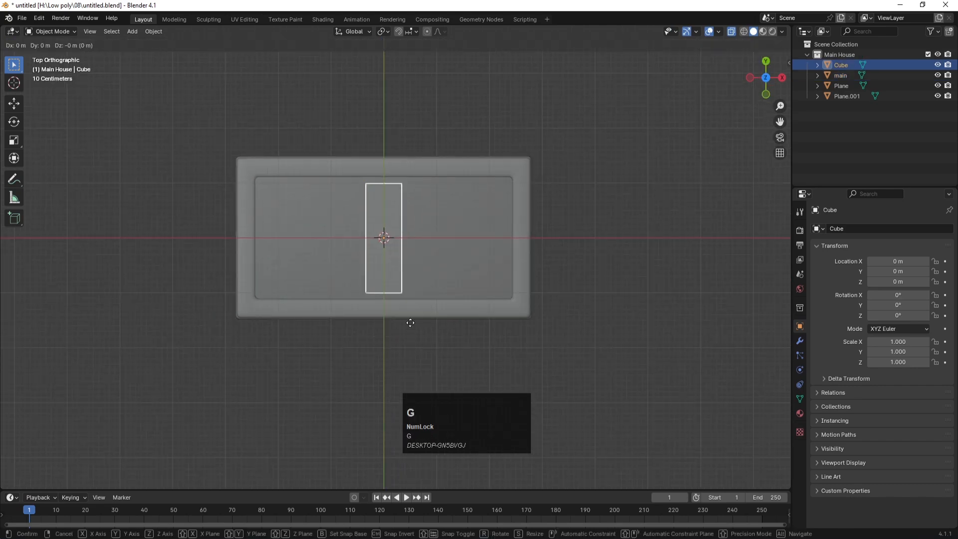
key(y)
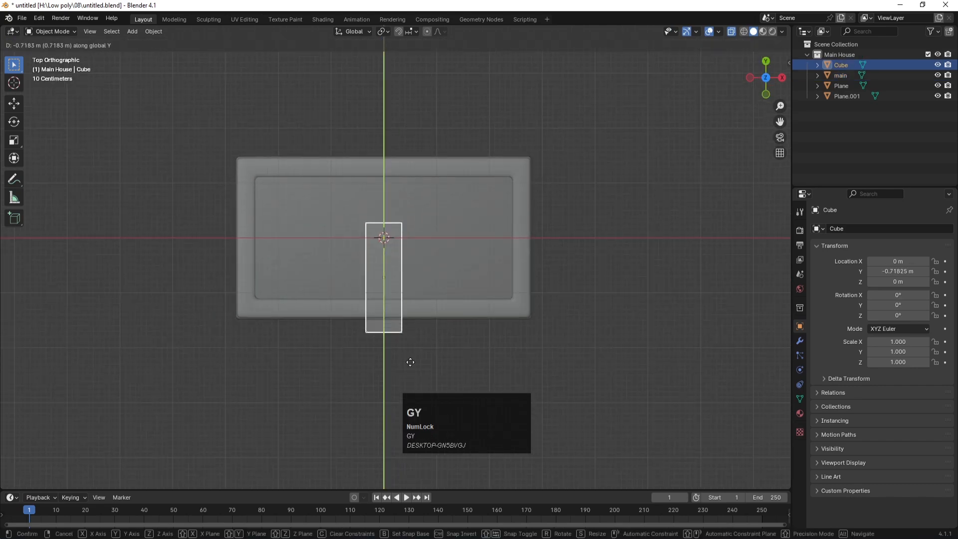
click(411, 369)
Step: Move the cube's rear vertices along Y to flatten it against the front wall
key(Tab)
drag(349, 216, 433, 249)
key(g)
key(y)
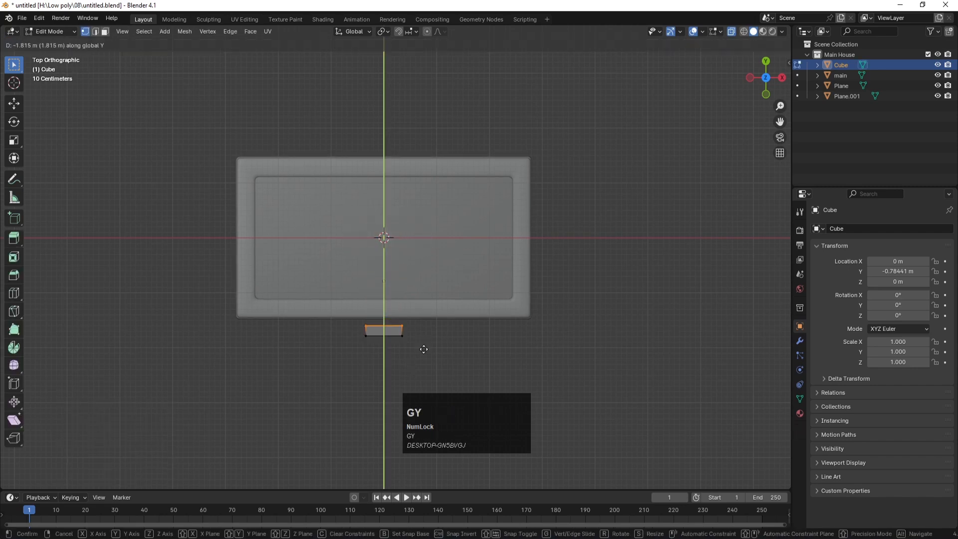
click(424, 353)
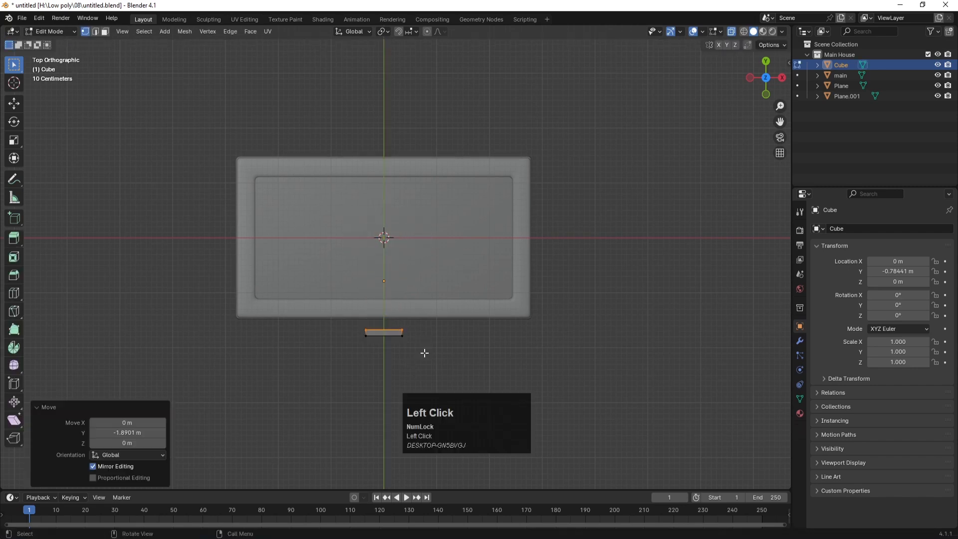
scroll(424, 352, down, 6)
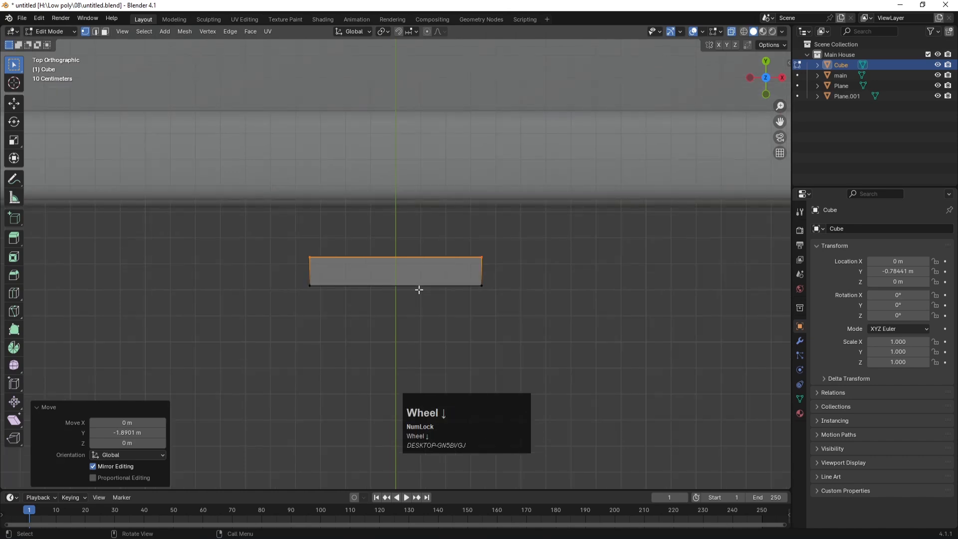
middle_drag(478, 335, 436, 237)
Step: Select the thin panel's front face, then return to Object Mode
key(3)
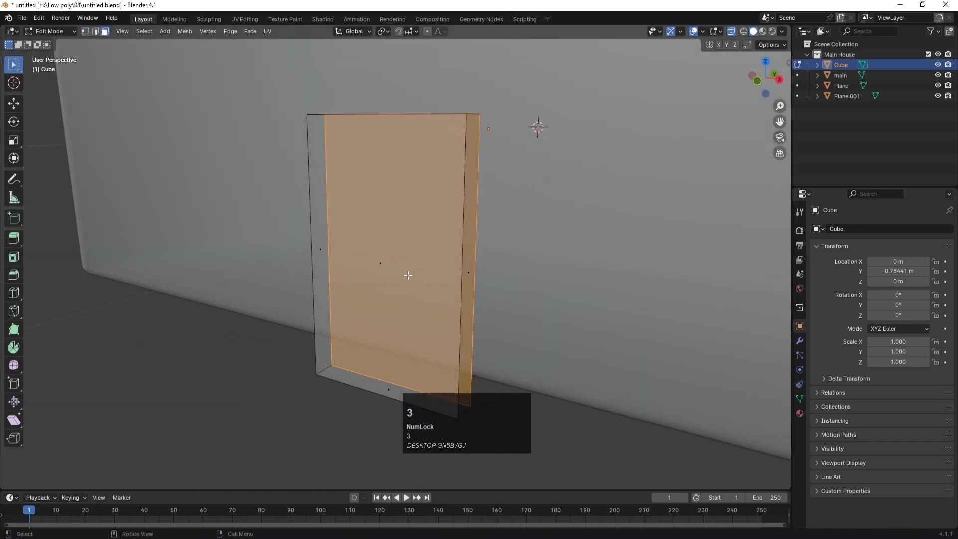
click(380, 262)
scroll(399, 294, down, 2)
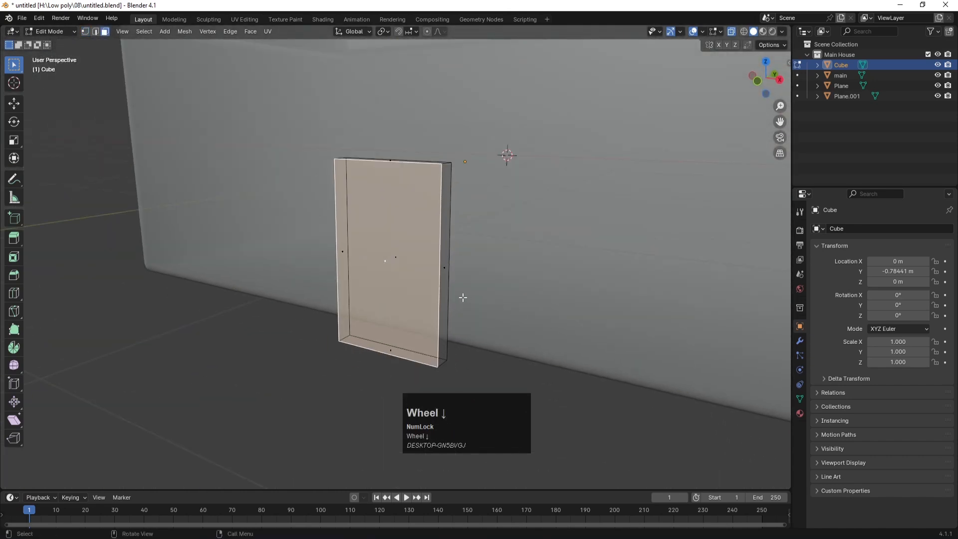
key(Tab)
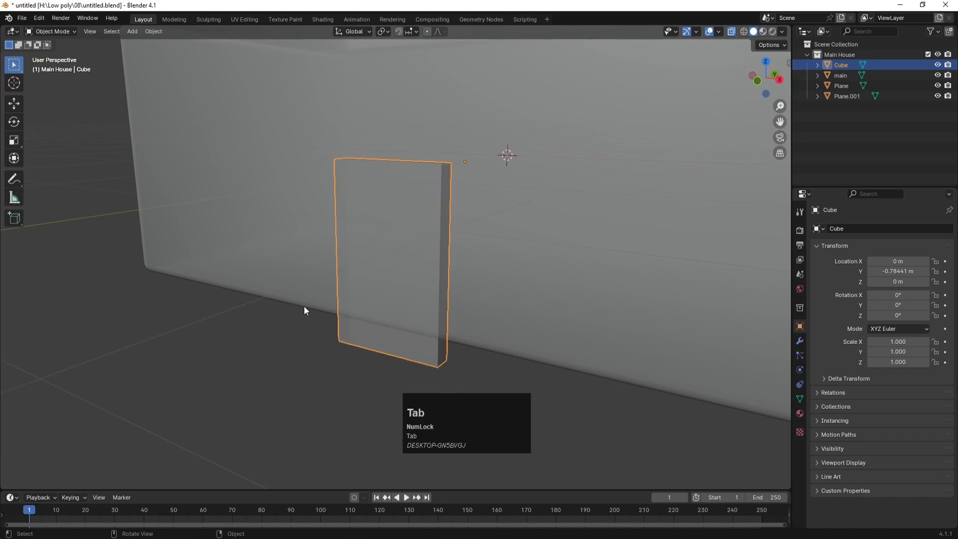
Step: Apply the Cube's scale and inset its front face
key(ctrl+a)
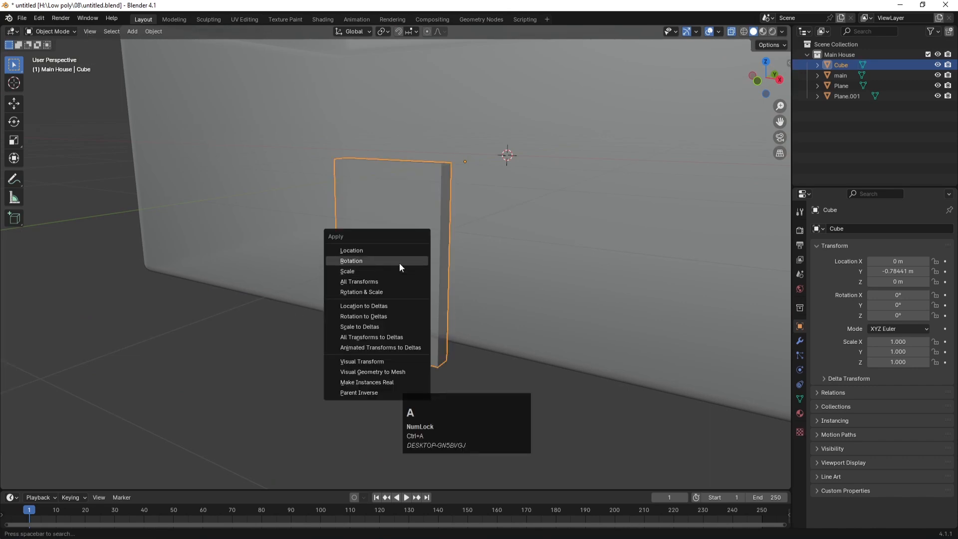
click(362, 269)
key(Tab)
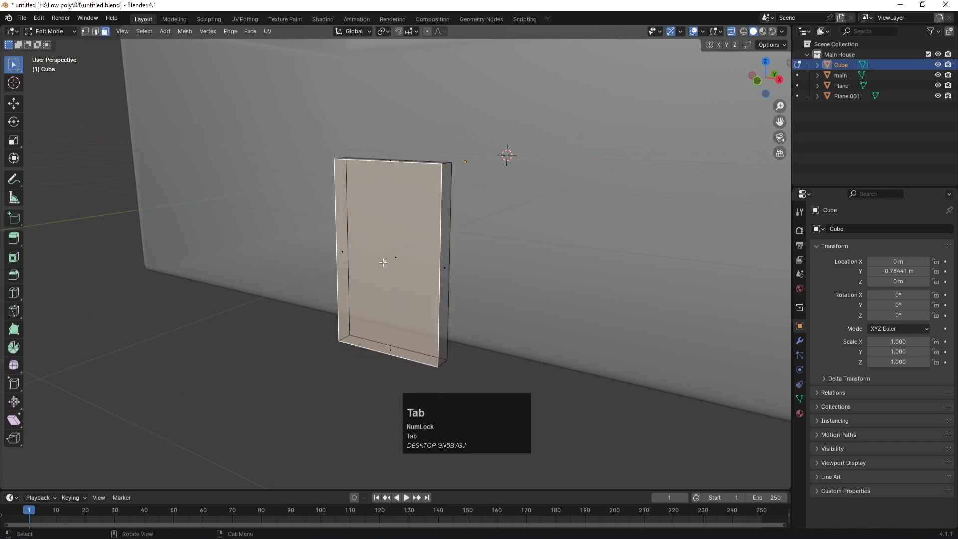
click(418, 315)
key(i)
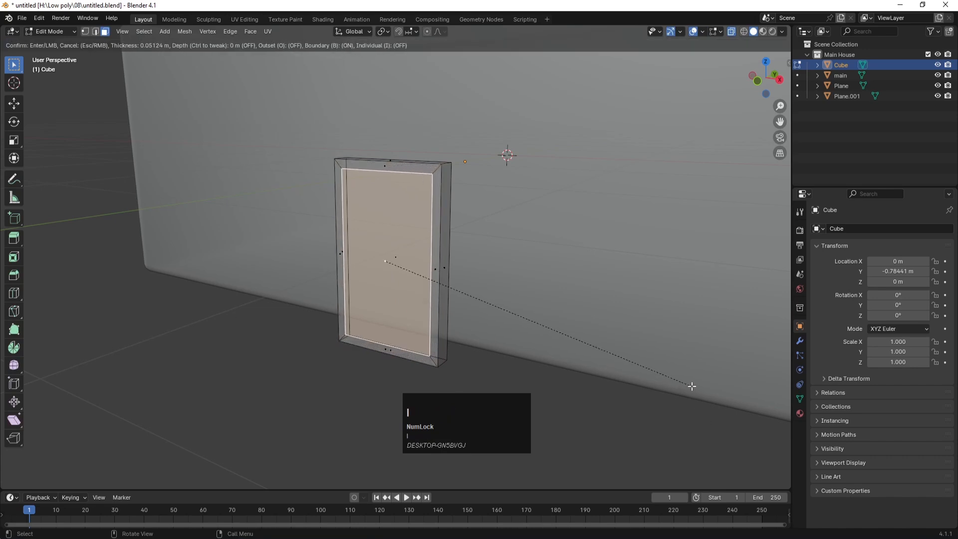
click(689, 386)
Step: Try extruding the inset face along Y, undo it, and view from the right
key(e)
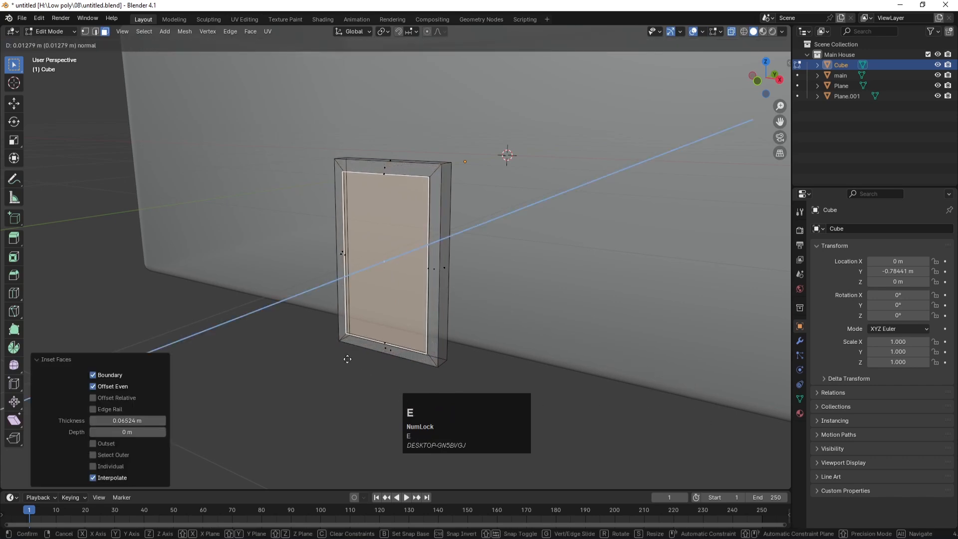
key(z)
key(y)
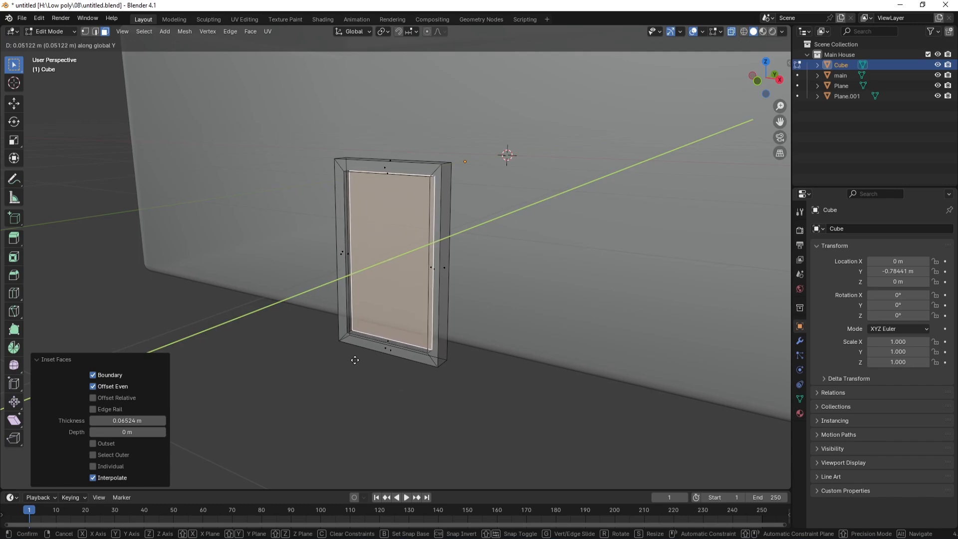
click(354, 359)
key(ctrl+z)
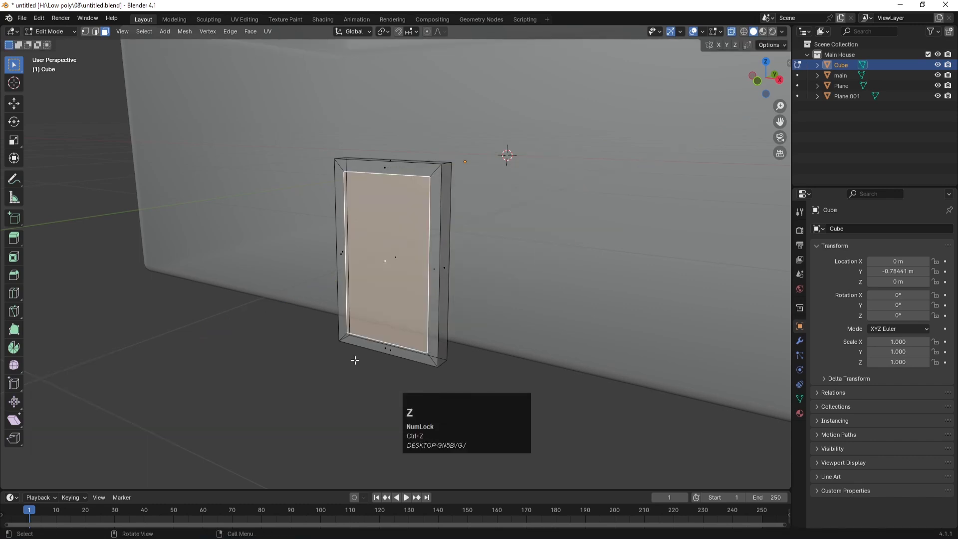
key(KP_3)
Step: Extrude the inset panel about 0.074 m back along Y in right orthographic view
scroll(400, 272, up, 2)
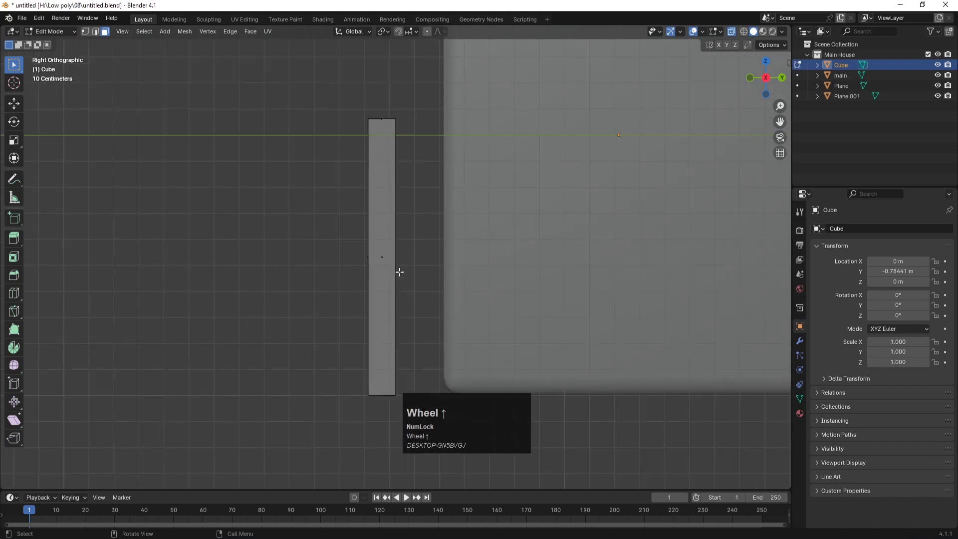
key(e)
key(z)
key(y)
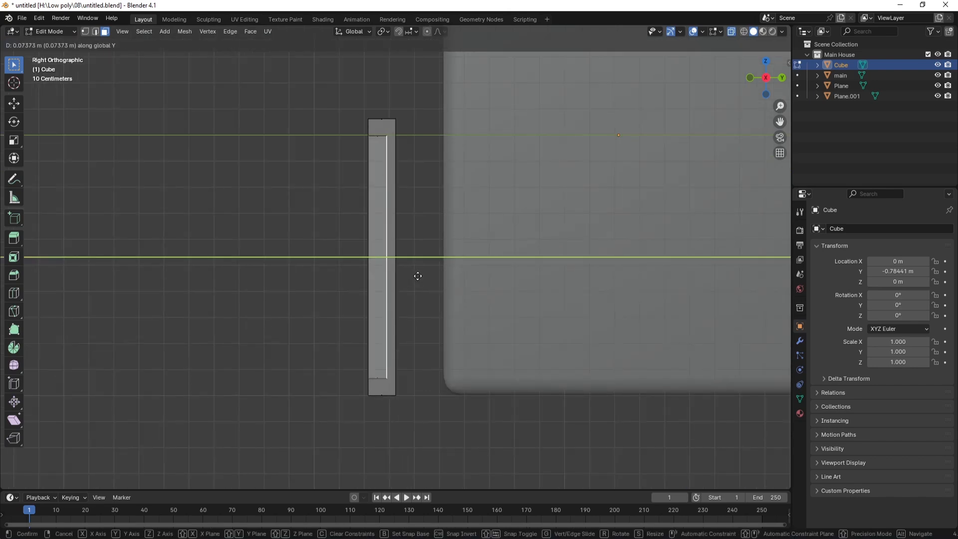
click(418, 275)
key(Tab)
Step: Orbit around the door frame, reselect it, and go back into Edit Mode
scroll(396, 322, down, 1)
middle_drag(396, 324, 338, 270)
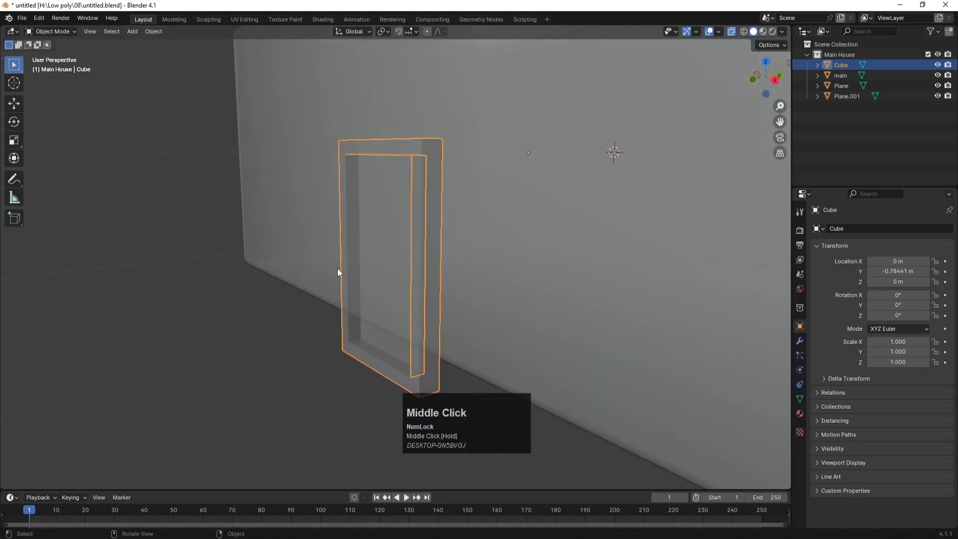
click(337, 371)
click(364, 353)
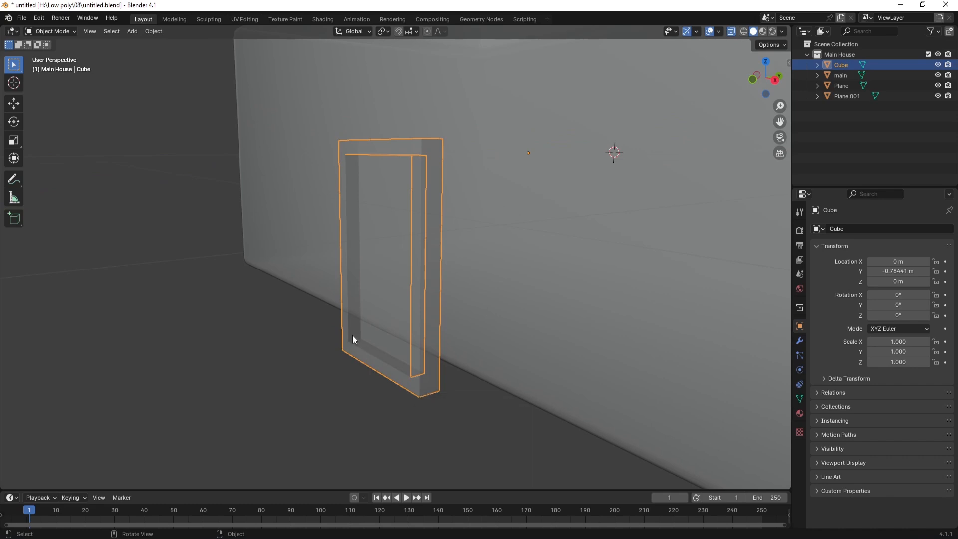
key(Tab)
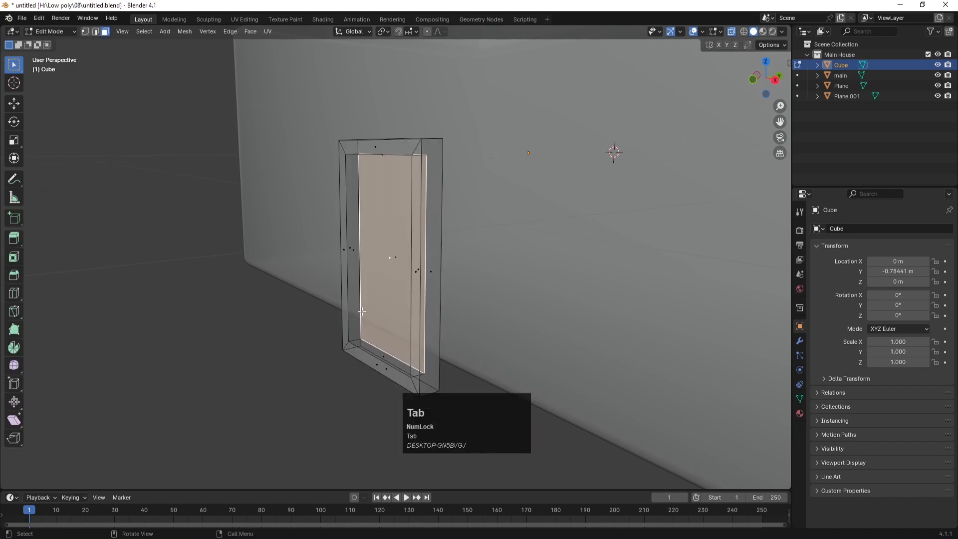
Step: Add loop cuts giving two horizontal cuts across the frame
key(a)
scroll(359, 333, up, 2)
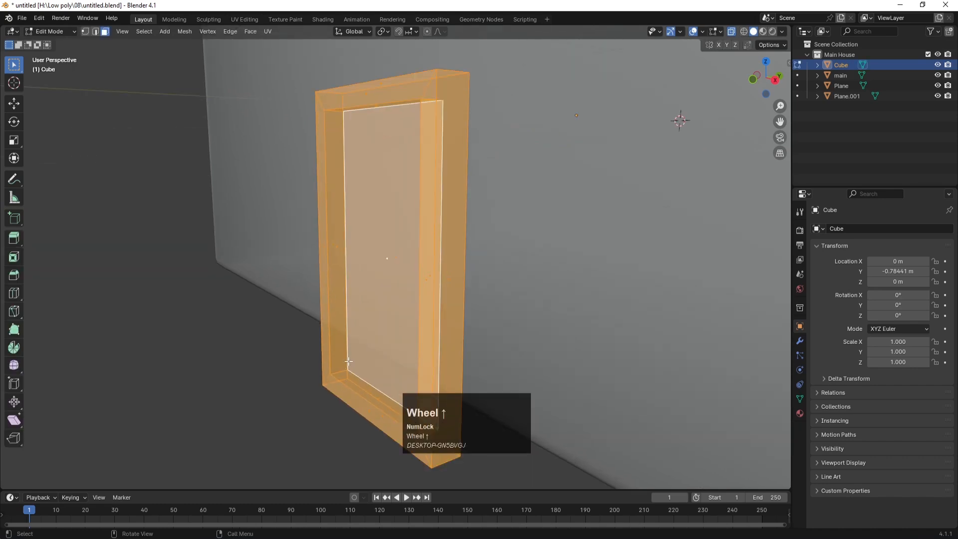
key(ctrl+r)
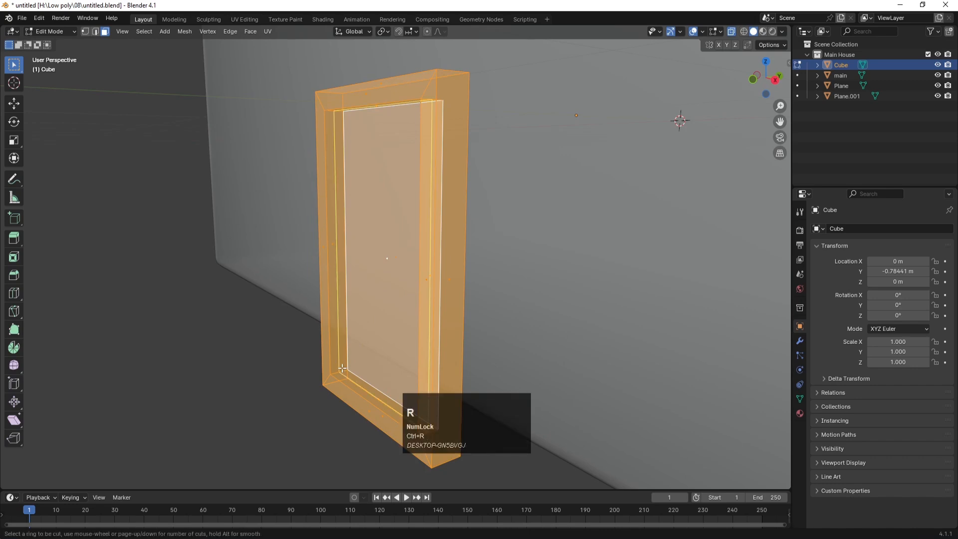
click(342, 368)
click(342, 368)
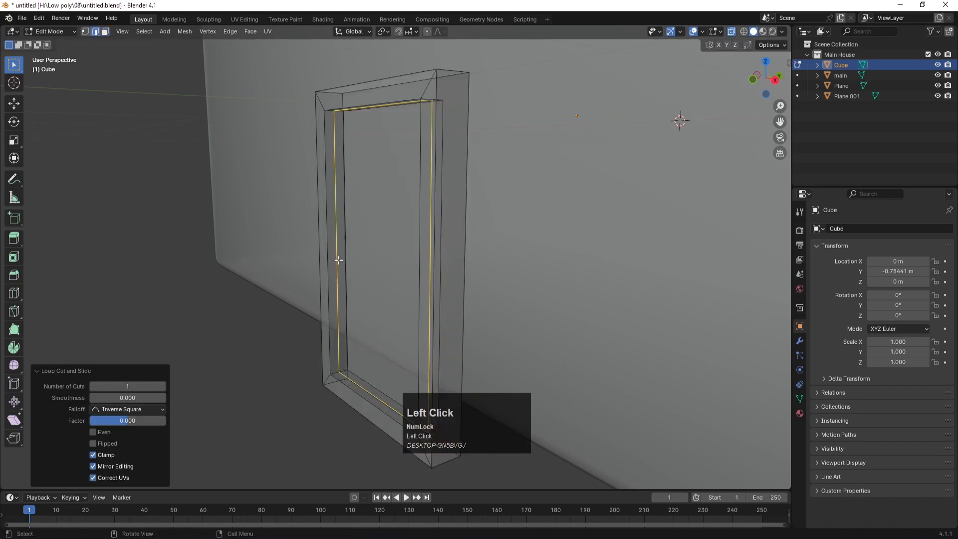
key(ctrl+r)
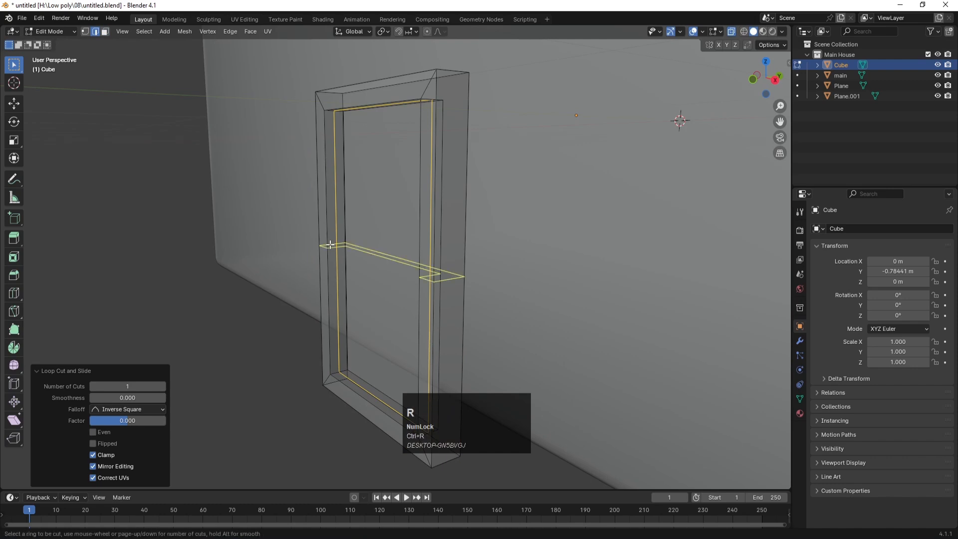
scroll(330, 245, up, 1)
click(331, 244)
click(330, 244)
Step: Squash the middle band to 0.134 along Z and raise it about 0.15 m
key(KP_1)
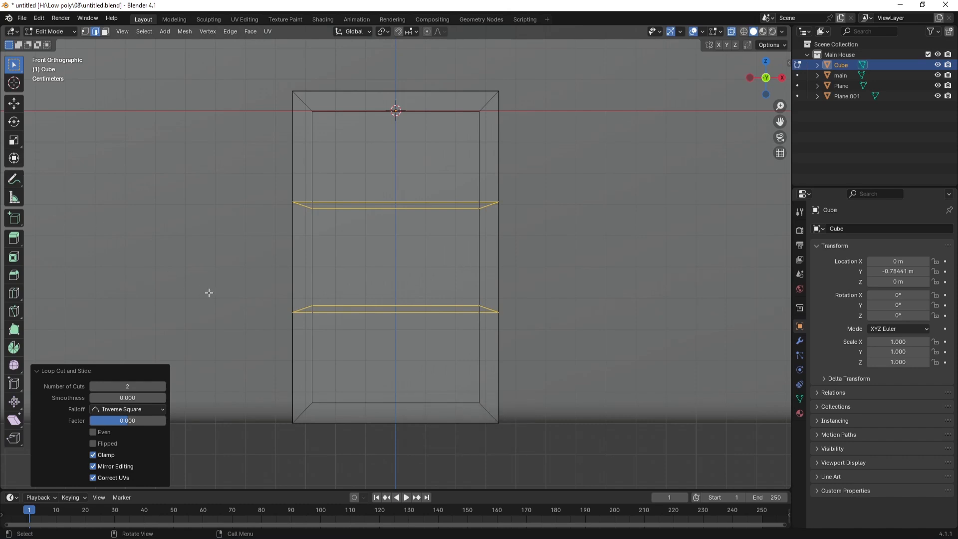
key(Tab)
key(Tab)
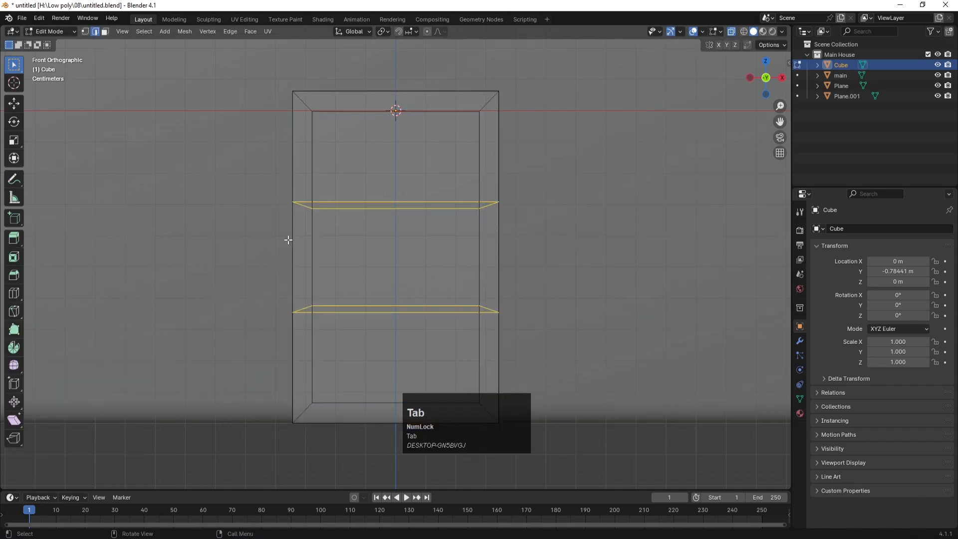
key(1)
drag(265, 185, 544, 332)
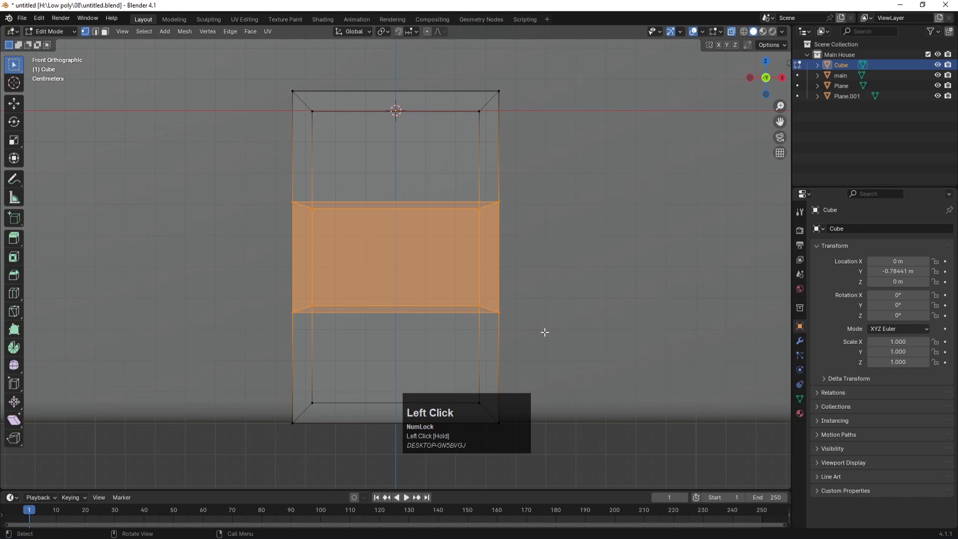
key(s)
key(z)
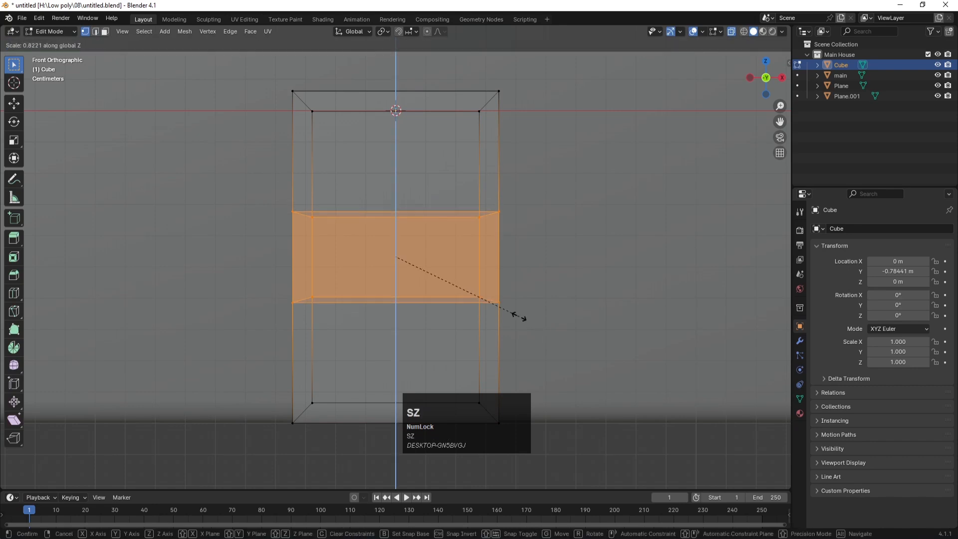
click(417, 246)
key(g)
key(z)
click(420, 199)
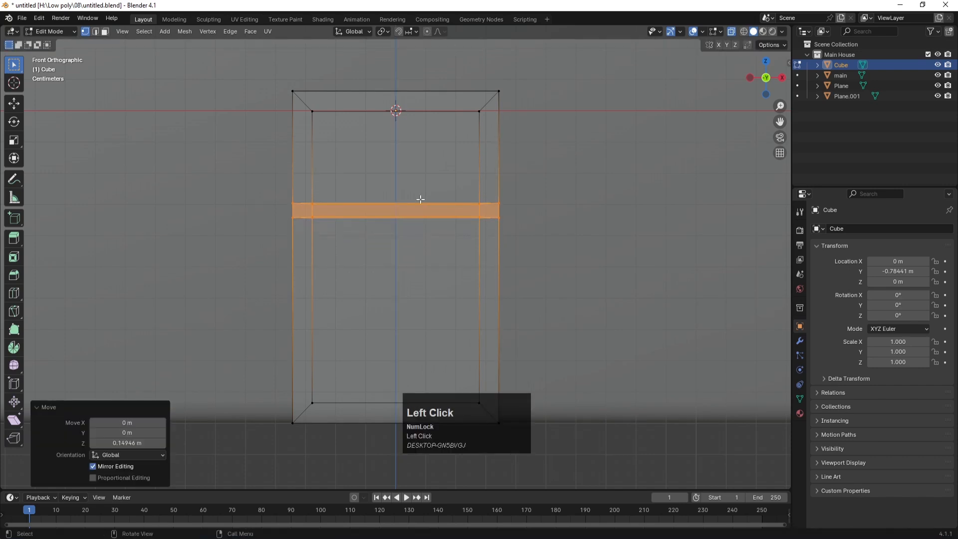
middle_drag(463, 255, 405, 334)
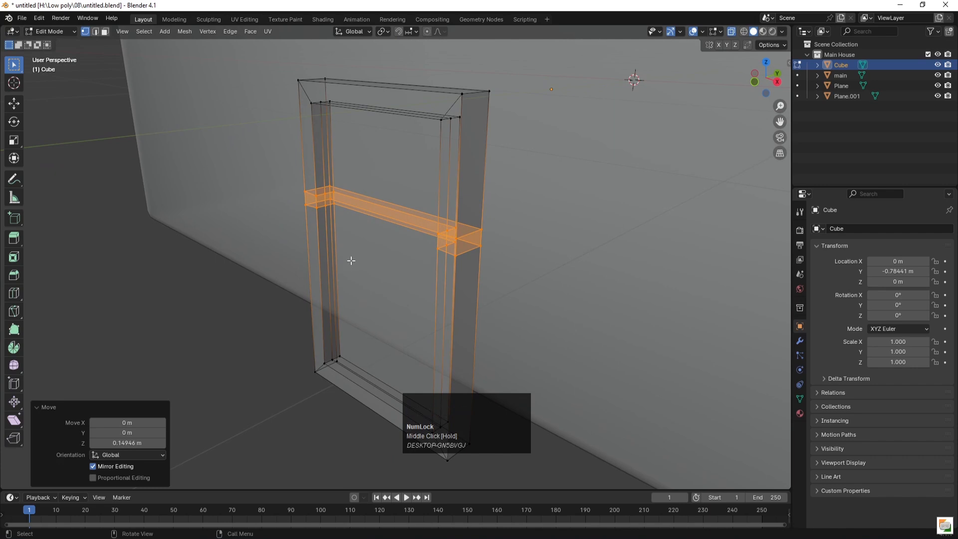
Step: Extrude the crossbar's left end face 0.555 m along X to span the frame
key(3)
click(319, 201)
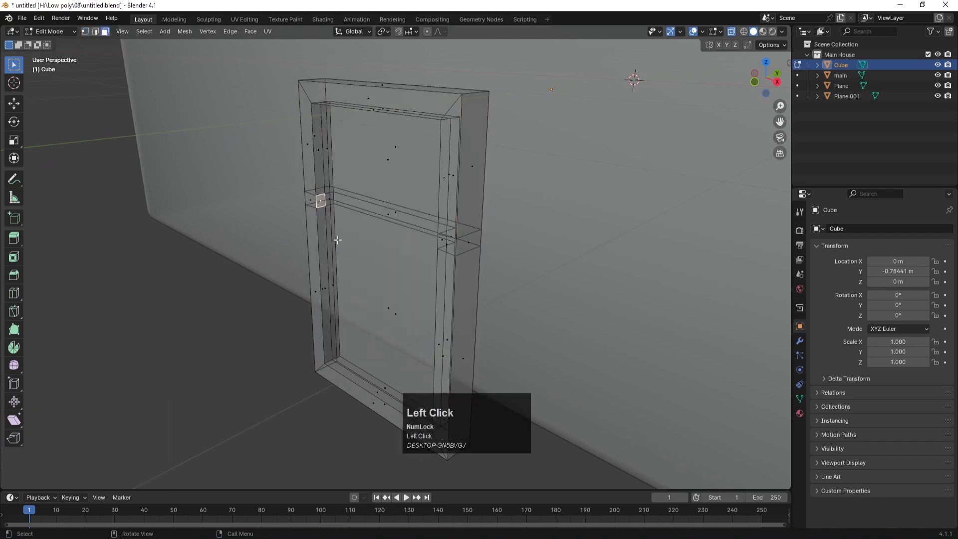
middle_drag(281, 268, 443, 221)
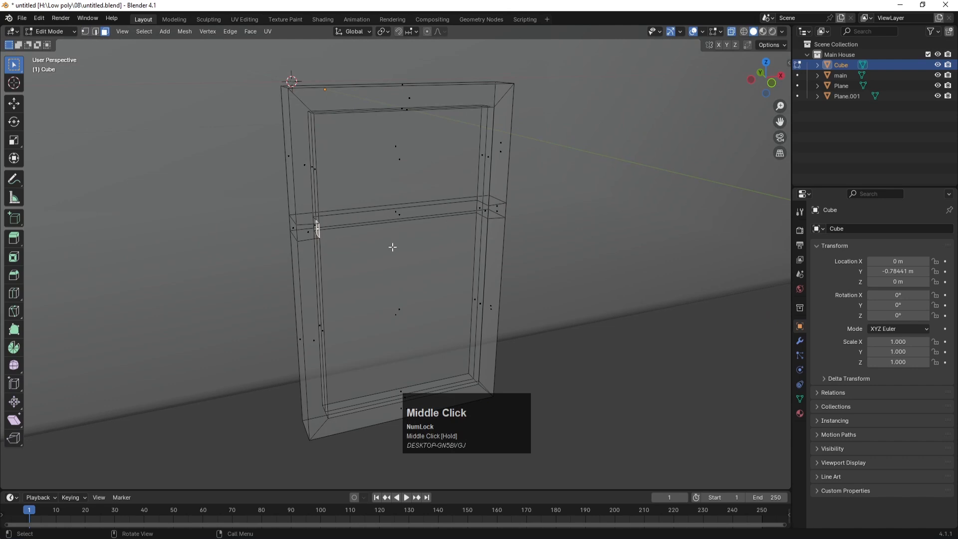
key(e)
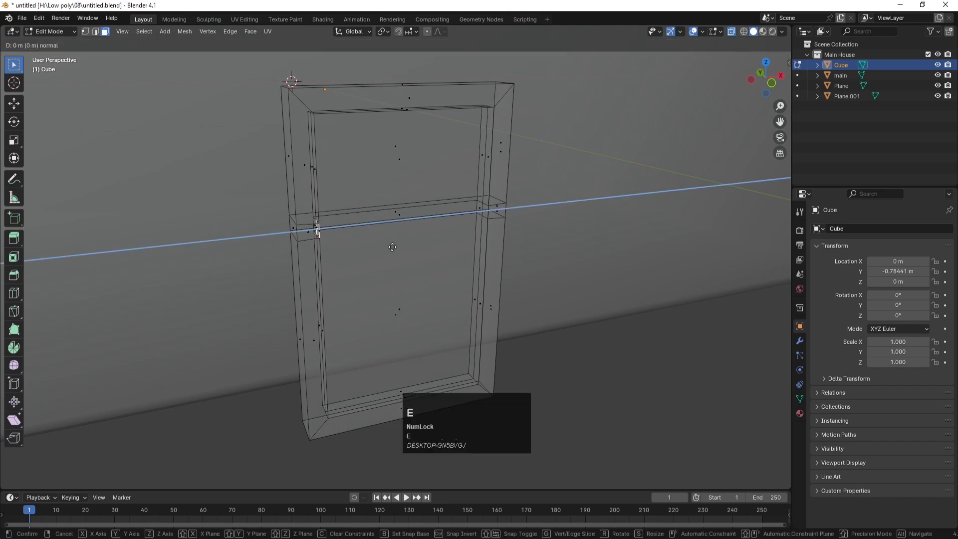
scroll(392, 247, down, 1)
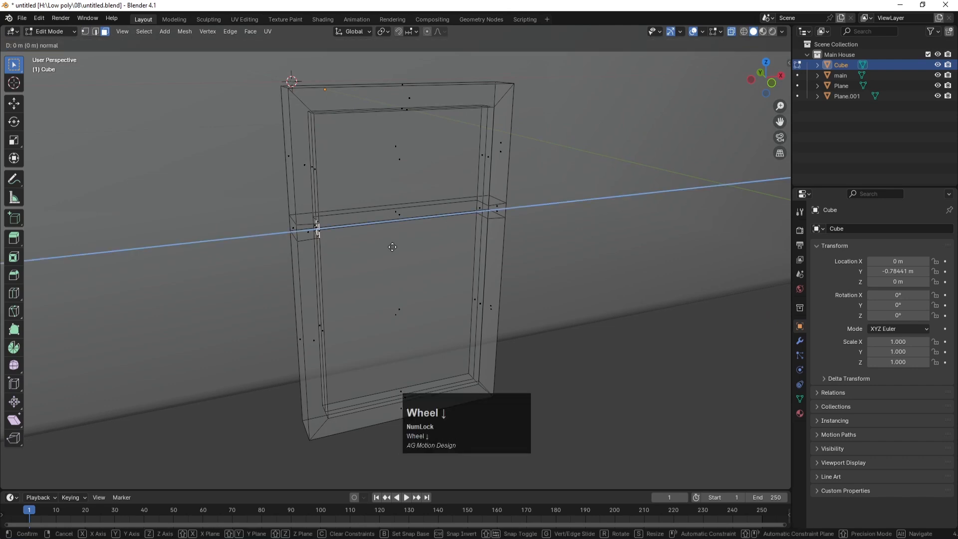
key(z)
key(z)
key(x)
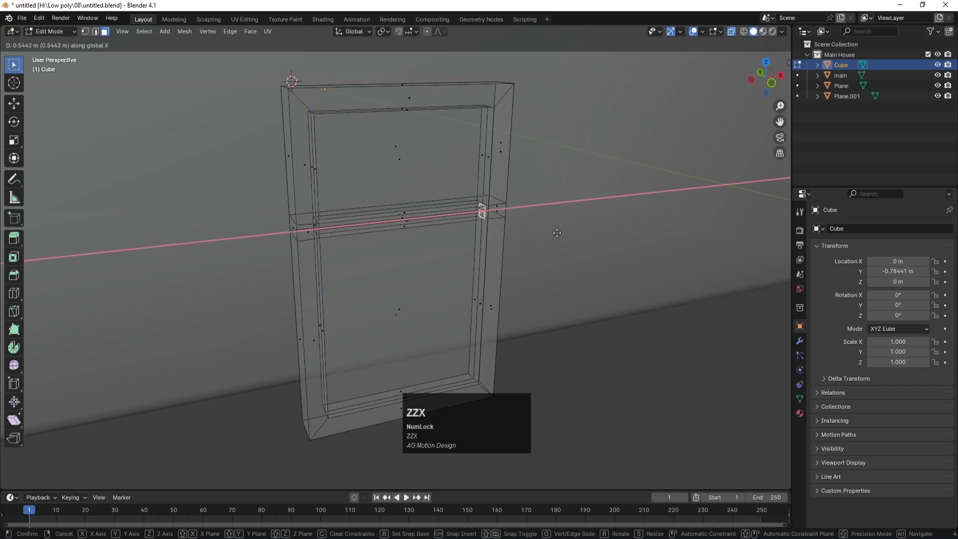
click(560, 233)
Step: Return to Object Mode, clear the selection, and turn X-ray off
scroll(513, 291, down, 4)
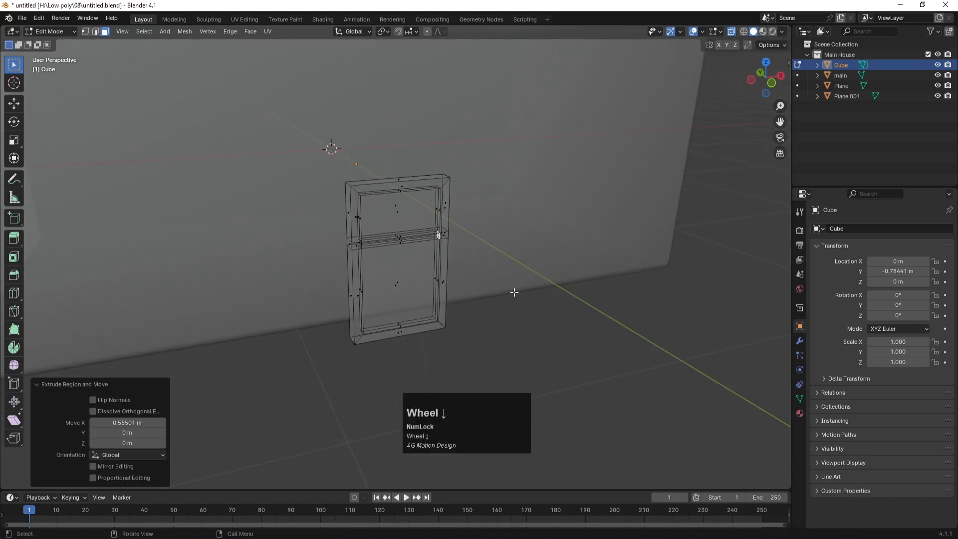
key(Tab)
click(544, 320)
scroll(543, 315, down, 3)
key(alt+z)
click(553, 304)
middle_drag(511, 305, 434, 309)
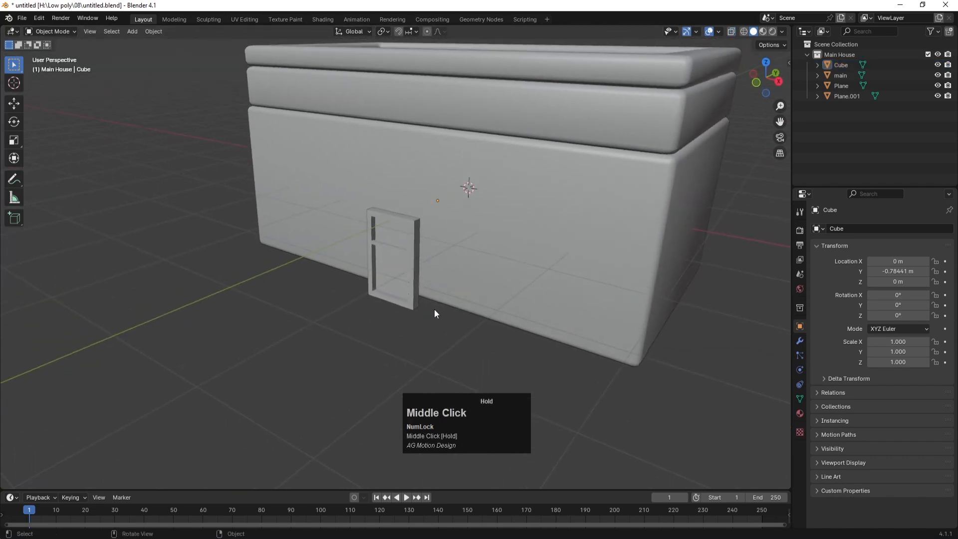
Step: In Right Ortho view, slide the window frame 0.19636 m along Y until flush with the front wall
click(408, 258)
key(KP_3)
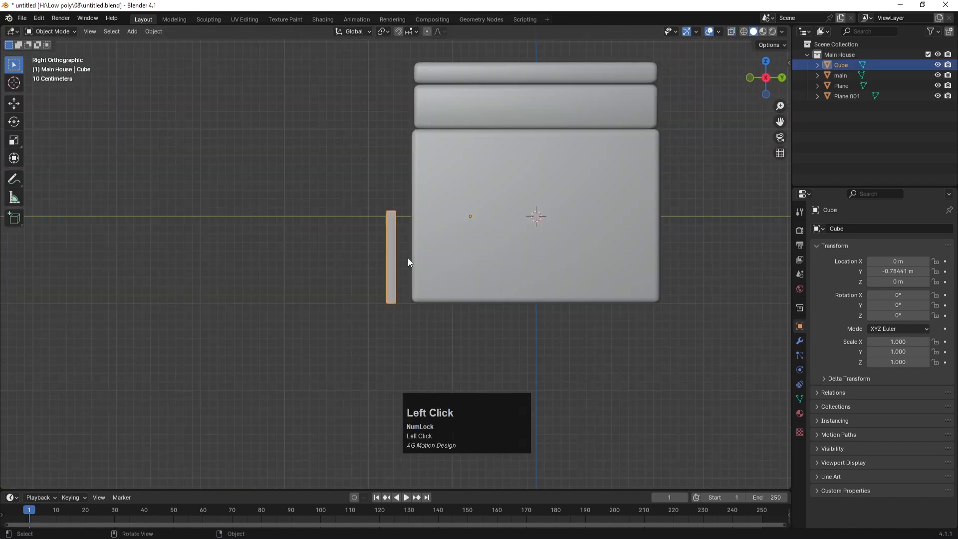
key(g)
key(z)
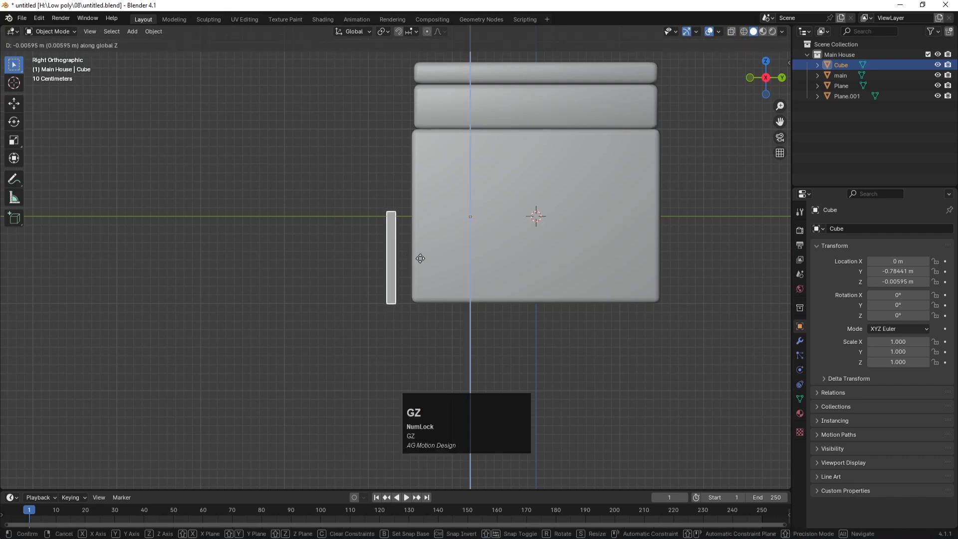
key(y)
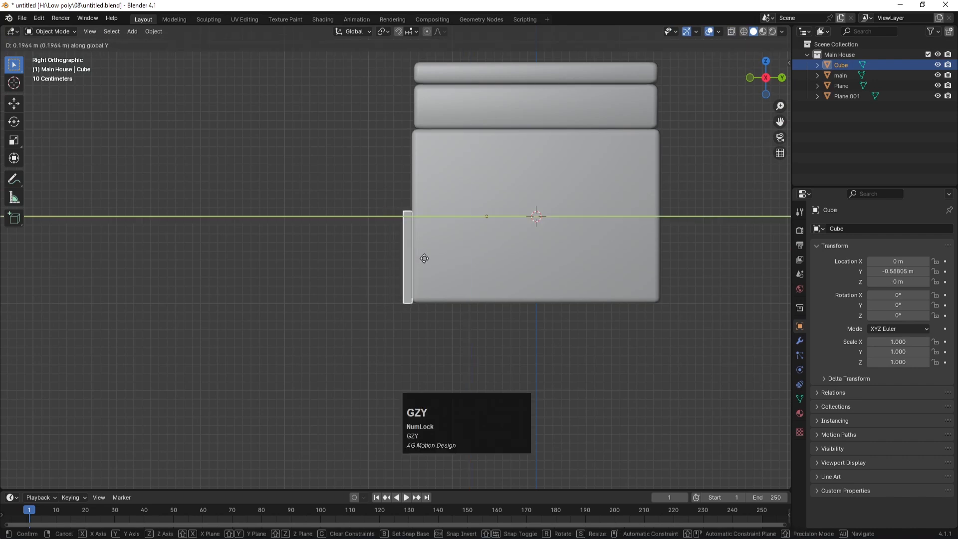
click(423, 258)
Step: Orbit back to perspective, deselect the frame, and save untitled.blend
scroll(319, 284, down, 4)
middle_drag(297, 268, 367, 296)
click(400, 313)
scroll(445, 243, up, 2)
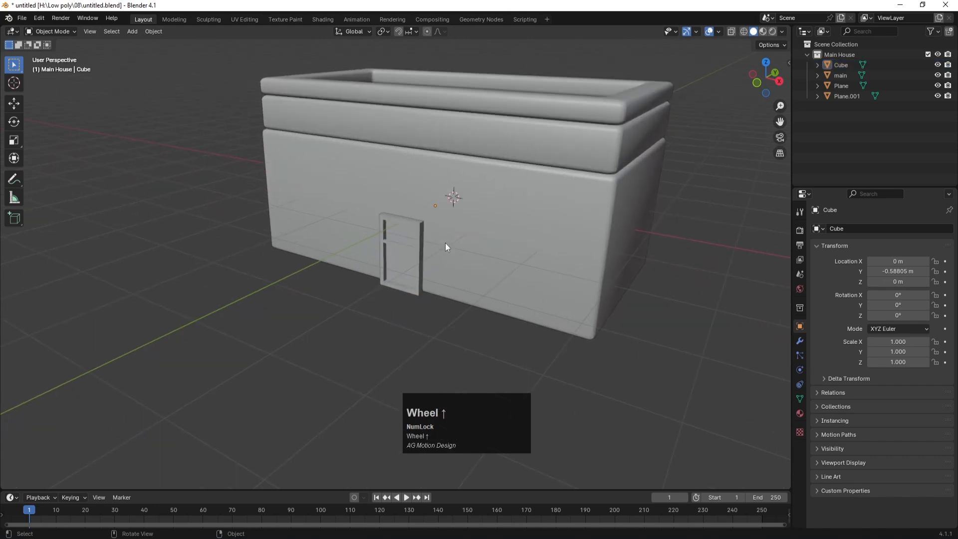
key(ctrl+s)
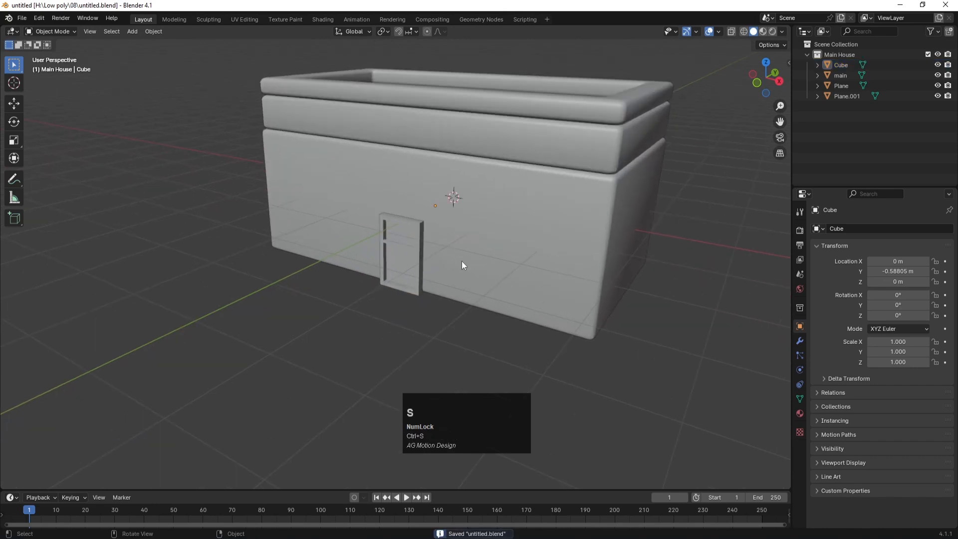
Step: Add a plane mesh to the scene
scroll(344, 347, down, 2)
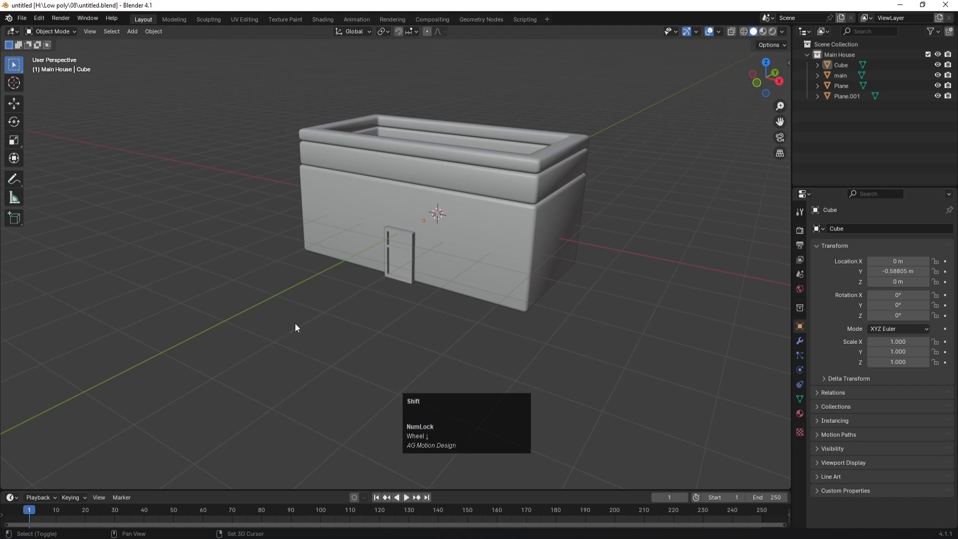
key(shift+a)
mouse_move(295, 323)
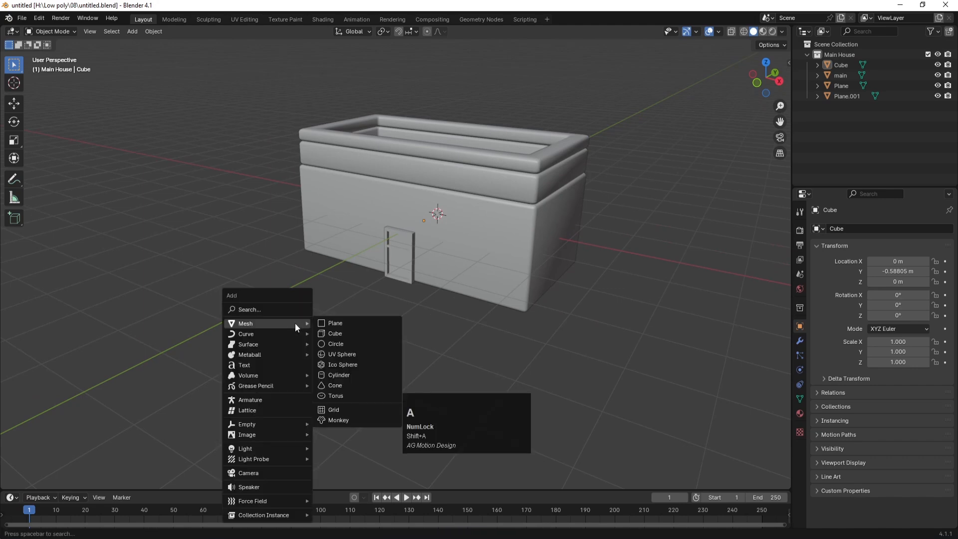
click(349, 328)
Step: Delete Plane.002, exclude the Main House collection to empty the viewport, and save untitled.blend
key(Delete)
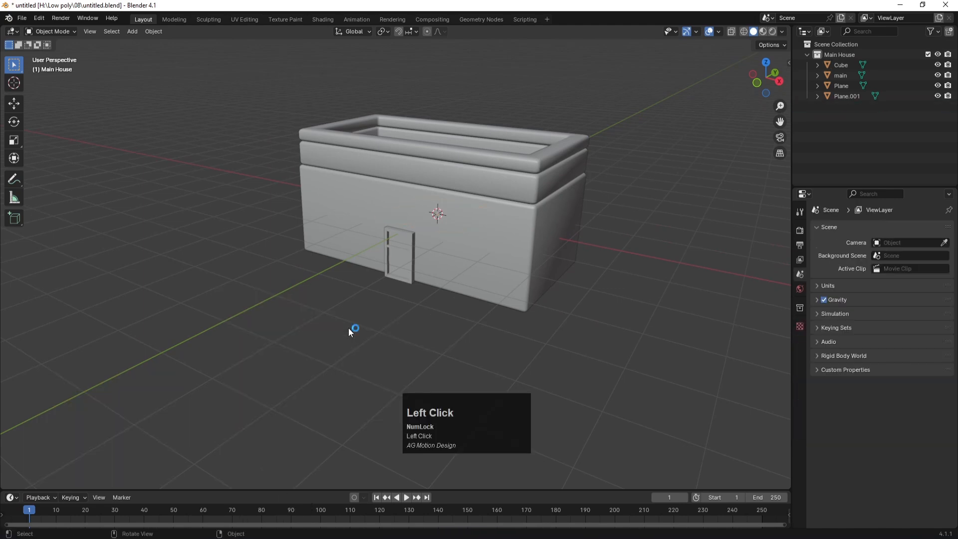
click(804, 58)
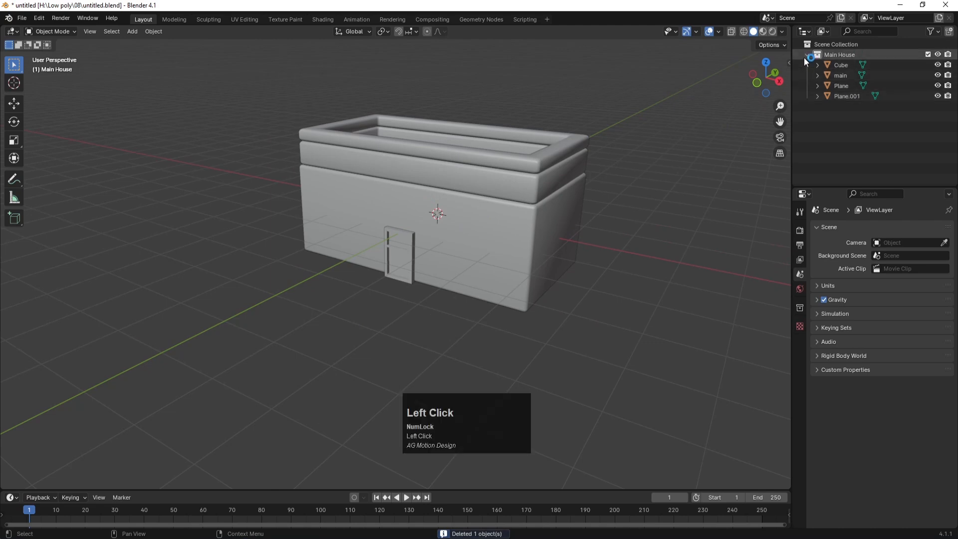
click(938, 56)
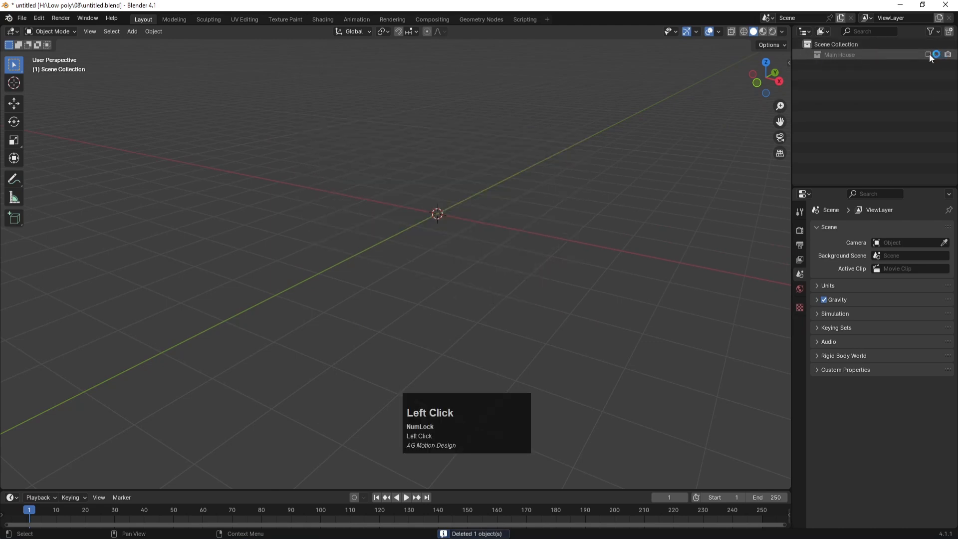
click(928, 54)
key(ctrl+s)
middle_drag(442, 175, 388, 263)
key(shift+a)
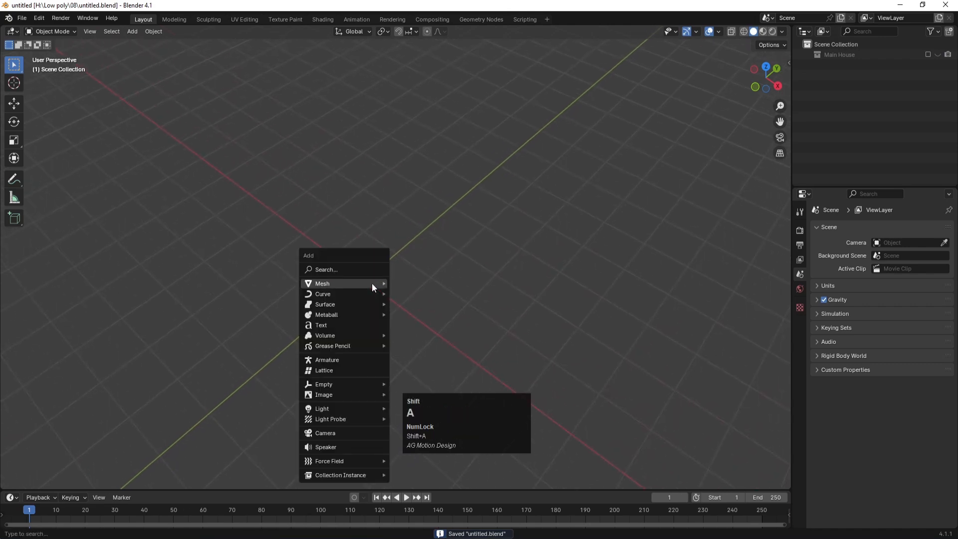
Step: Add a plane, stretch it to 1.756 along X, and apply its scale
mouse_move(372, 283)
click(412, 280)
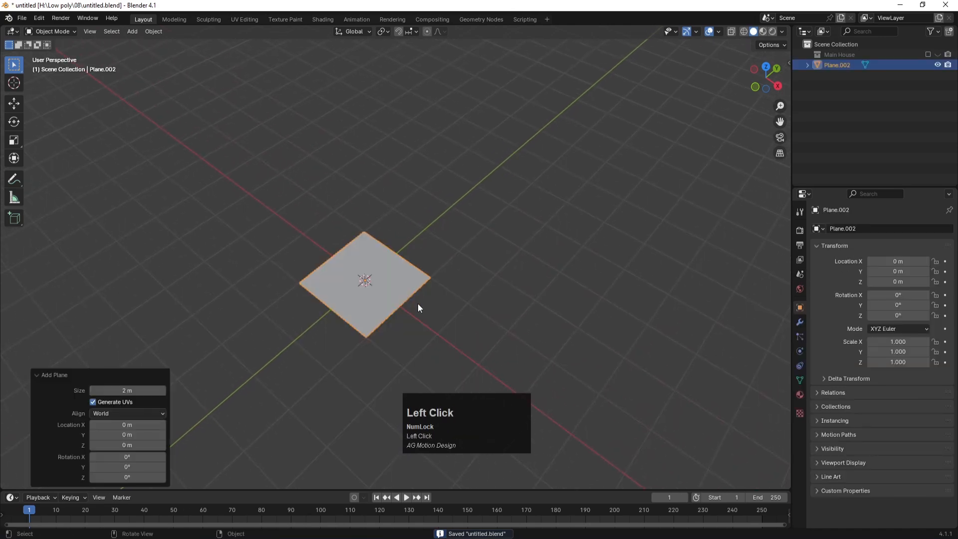
key(s)
key(x)
click(451, 333)
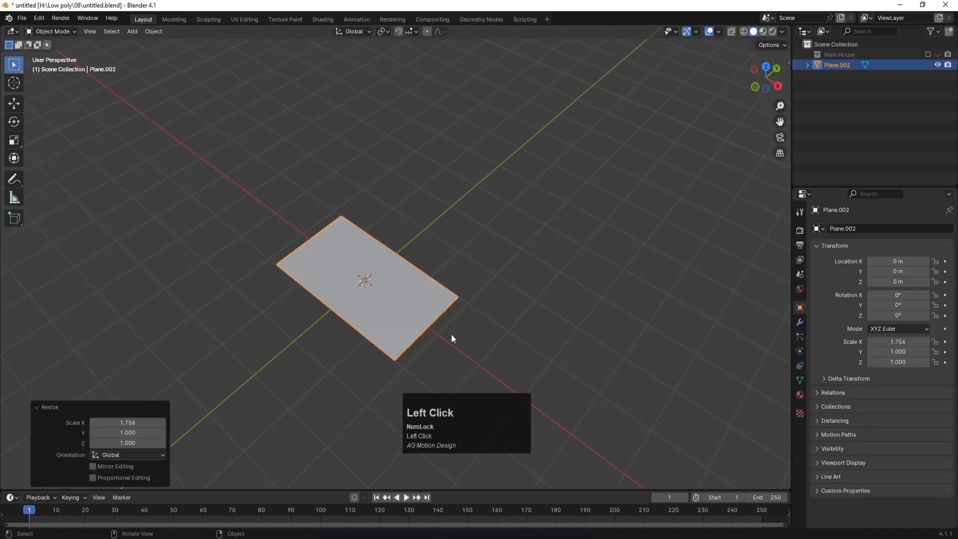
key(ctrl+a)
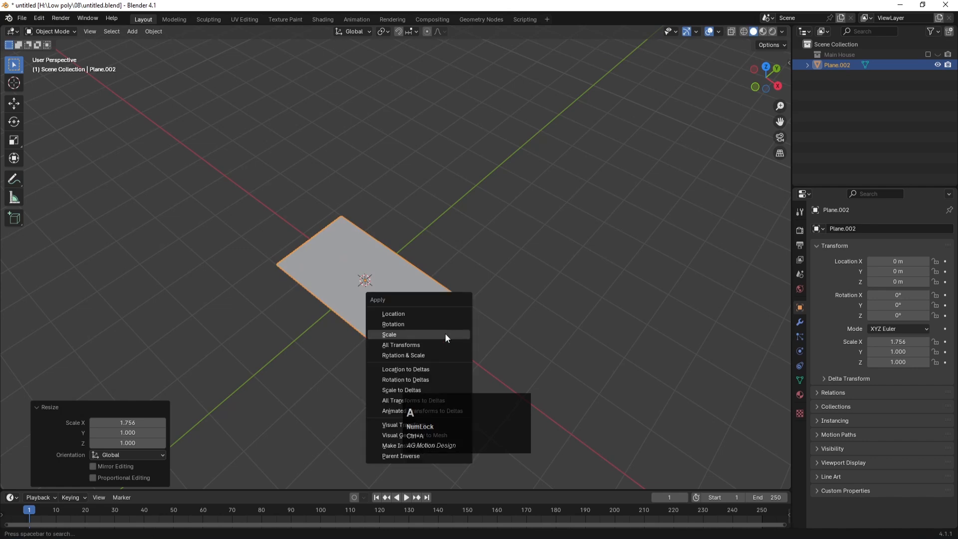
click(399, 333)
Step: In Edit Mode, inset the plane's face to form a border, keeping the inner face
key(Tab)
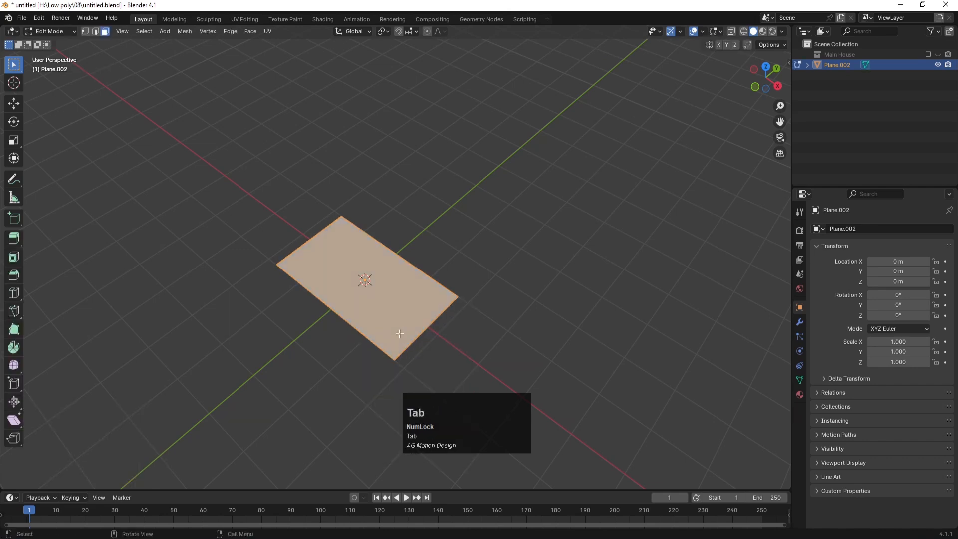
scroll(375, 288, up, 2)
click(373, 293)
key(i)
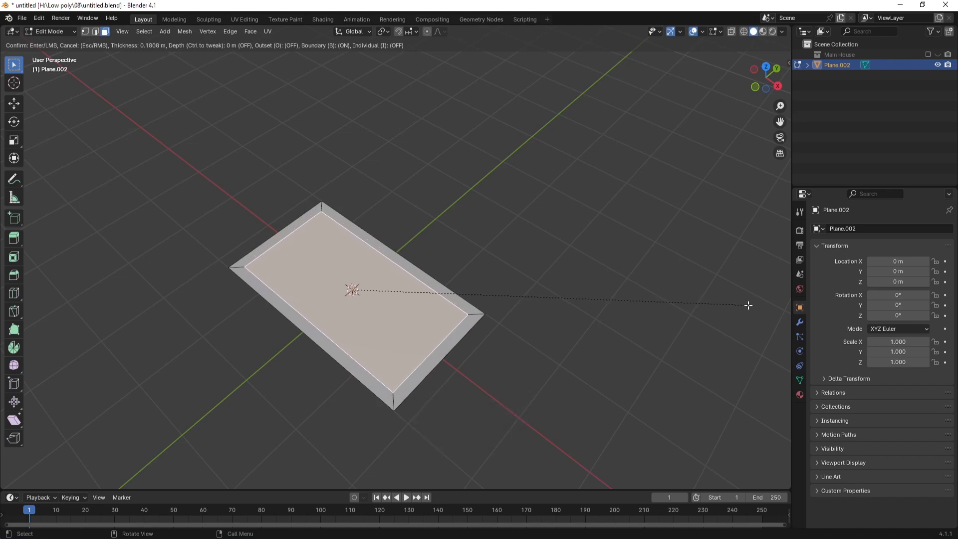
click(750, 305)
key(x)
click(750, 304)
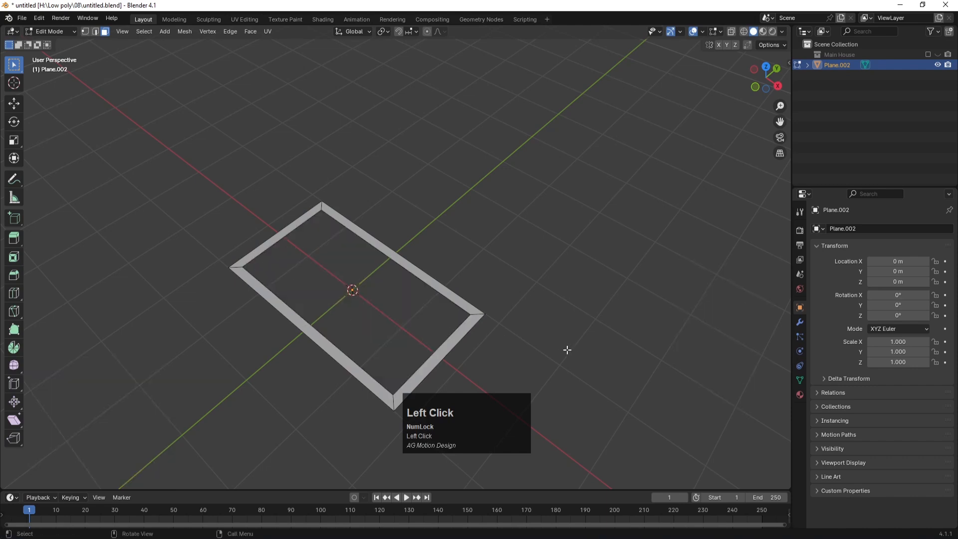
key(ctrl+z)
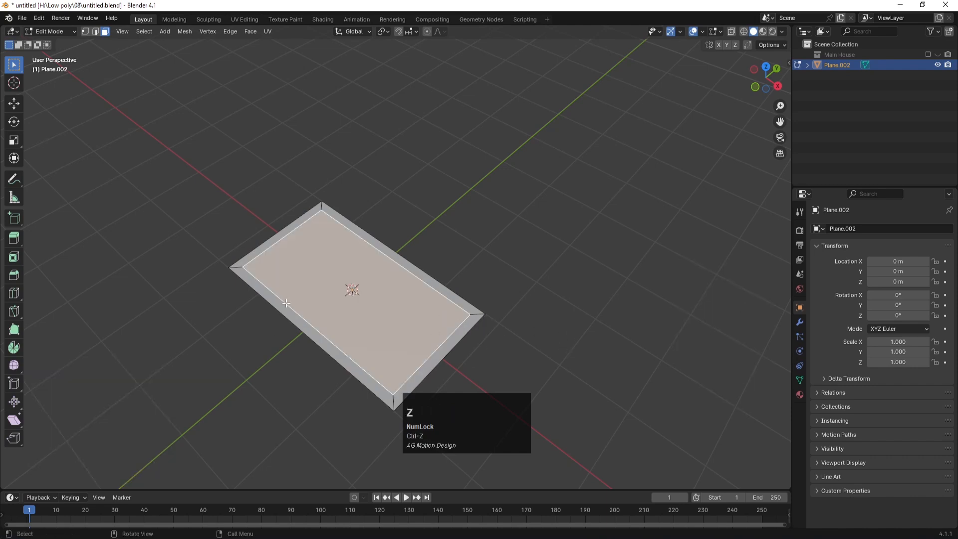
Step: Extrude the four border faces up along global Z into a raised rim, then leave Edit Mode
click(253, 257)
shift+click(315, 318)
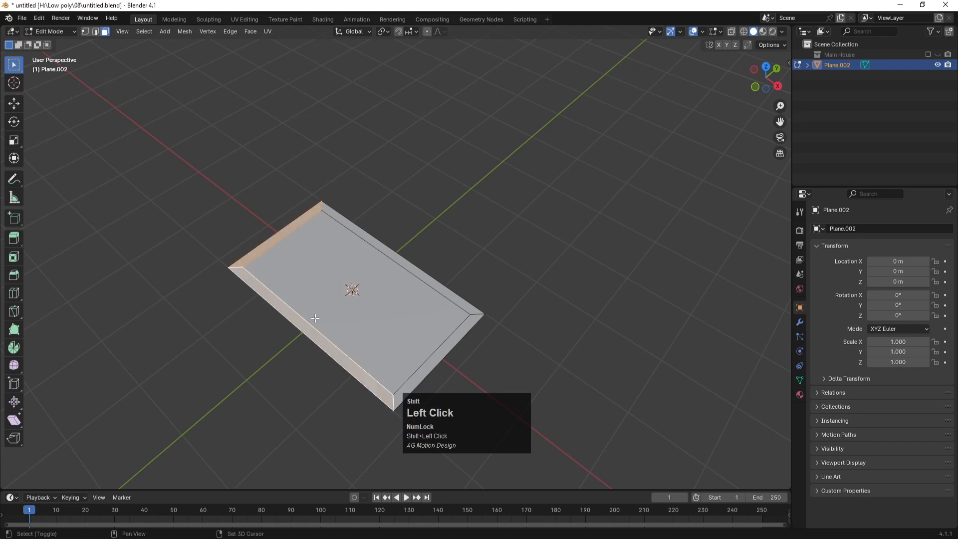
shift+click(452, 345)
shift+click(467, 309)
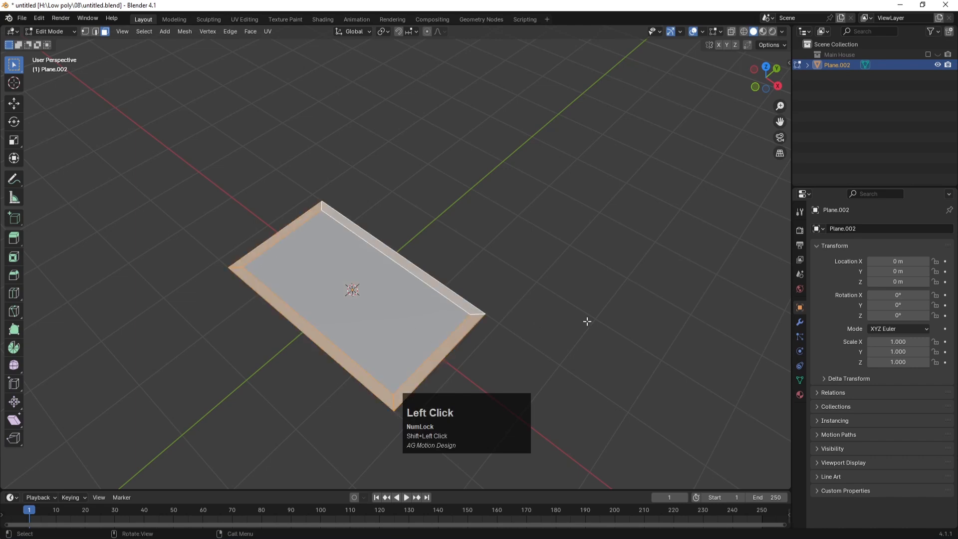
key(e)
key(z)
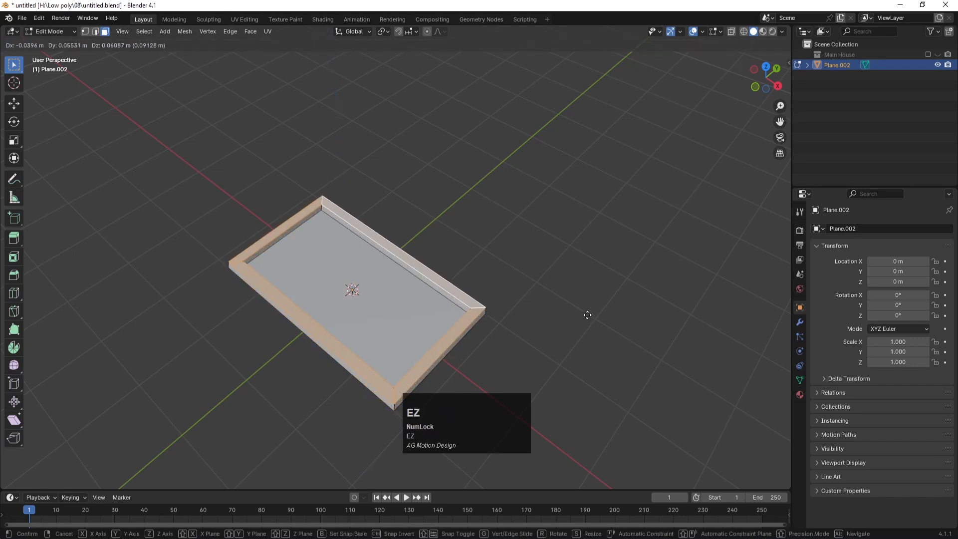
key(z)
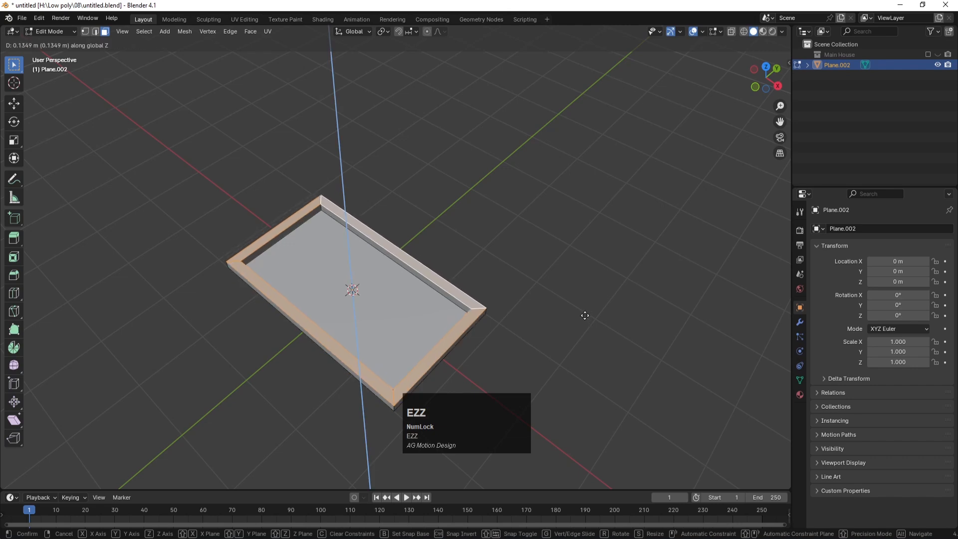
click(585, 316)
key(Tab)
scroll(533, 299, down, 3)
middle_drag(533, 299, 381, 279)
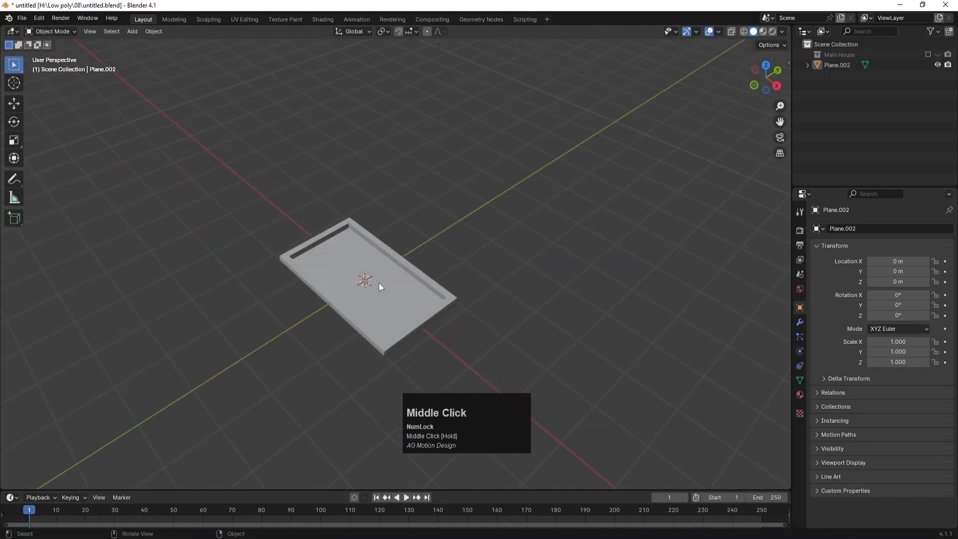
Step: Add a cube and view it from the top with X-ray on
scroll(419, 276, up, 2)
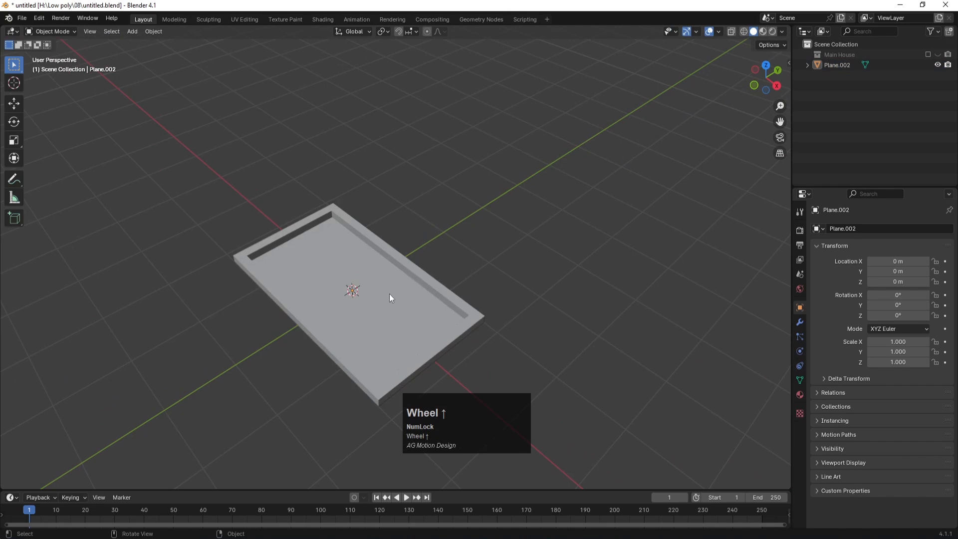
key(shift+a)
mouse_move(397, 261)
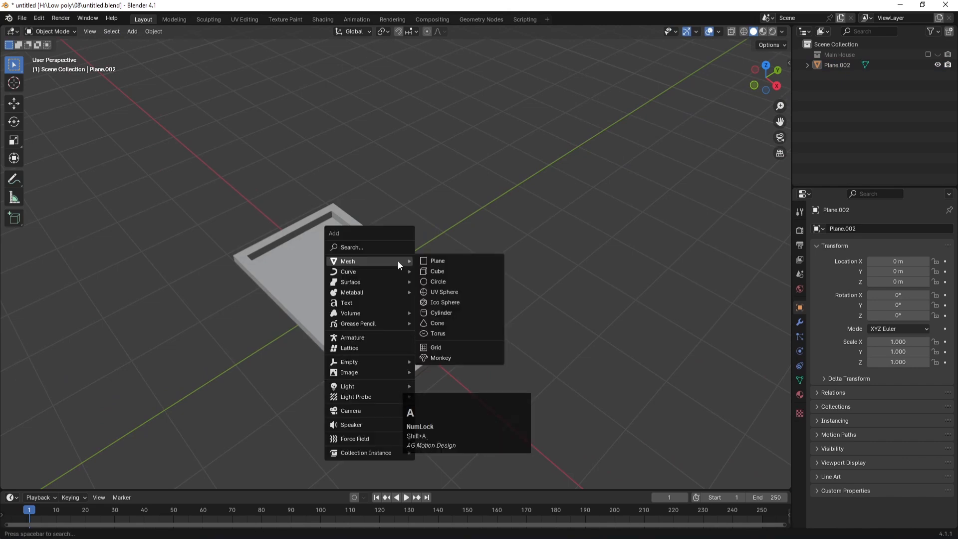
click(436, 271)
key(KP_7)
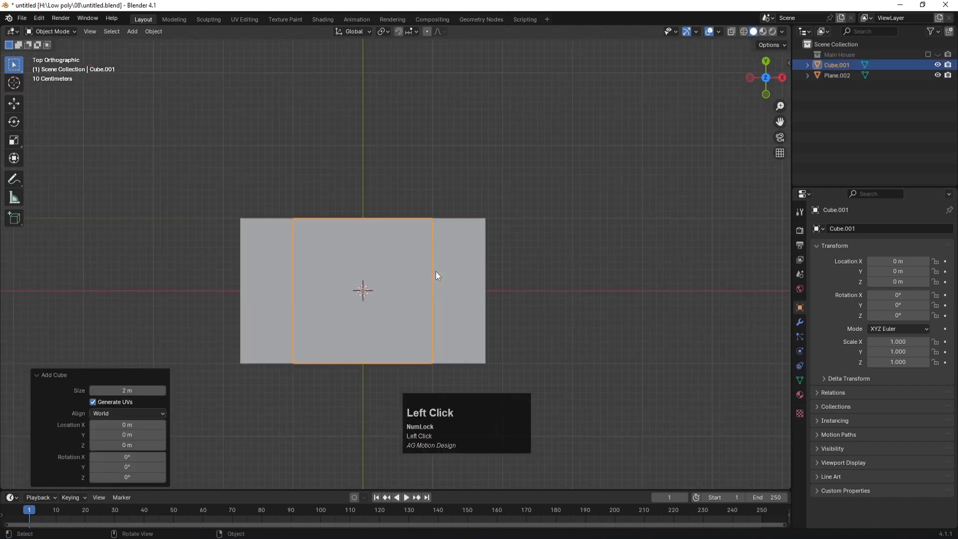
key(alt+z)
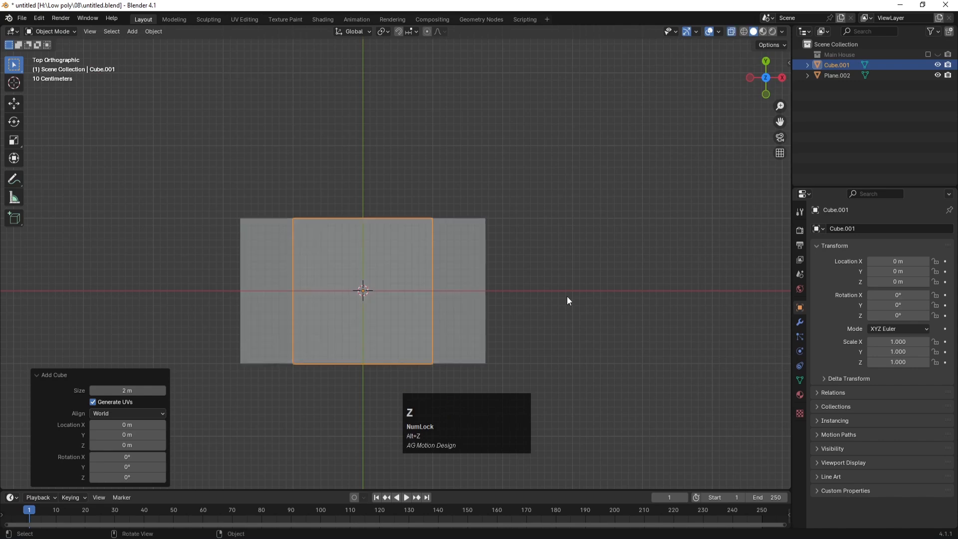
Step: Squash the cube along Y into a thin bar and stretch it to 1.683 along X
key(s)
key(y)
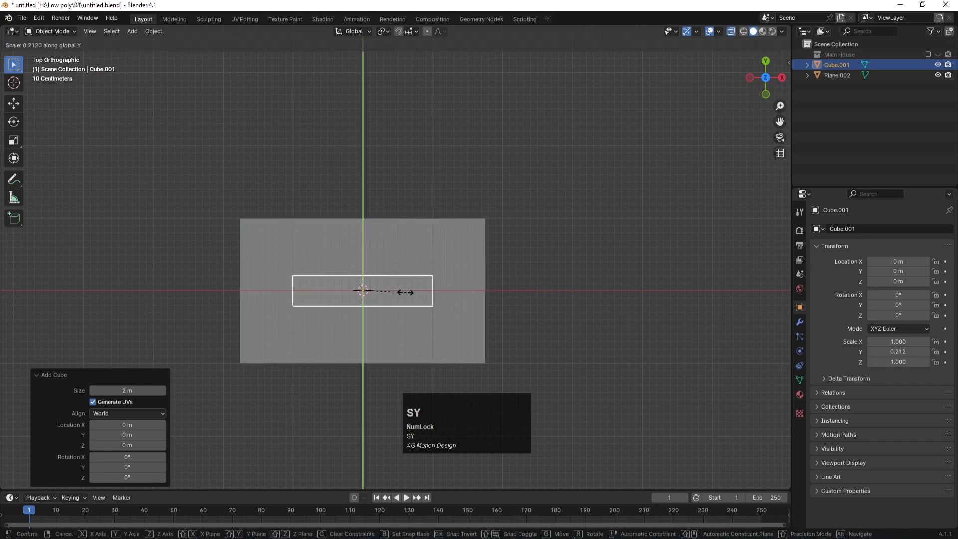
click(369, 288)
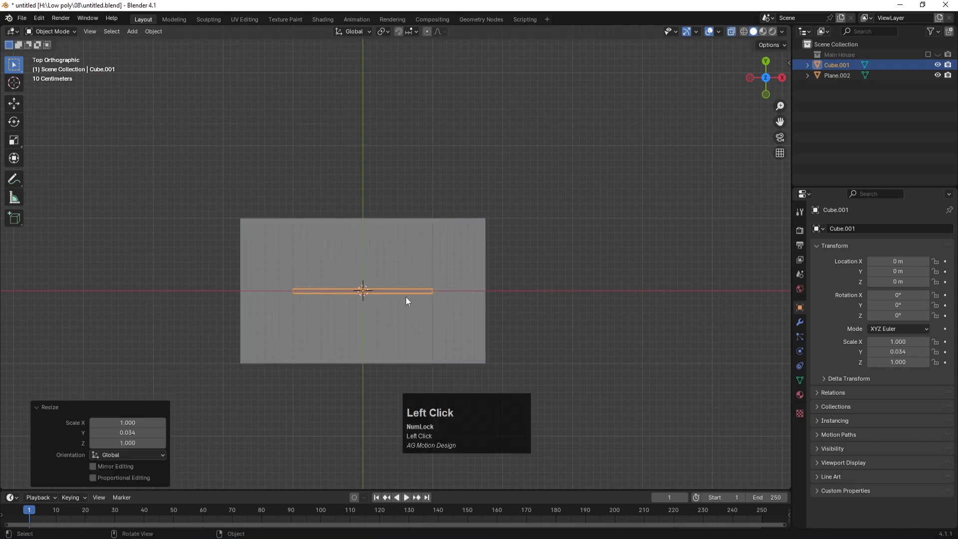
scroll(405, 297, up, 2)
key(s)
key(x)
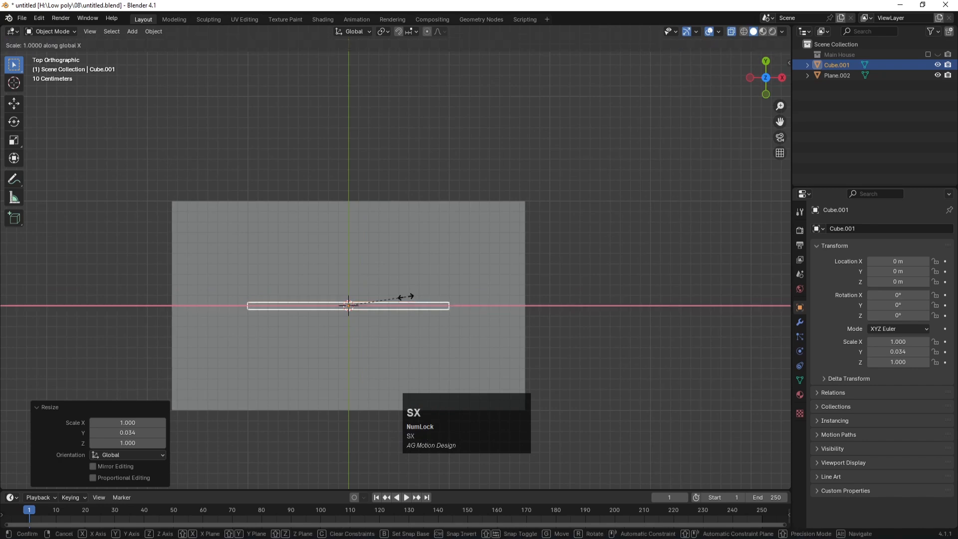
click(446, 302)
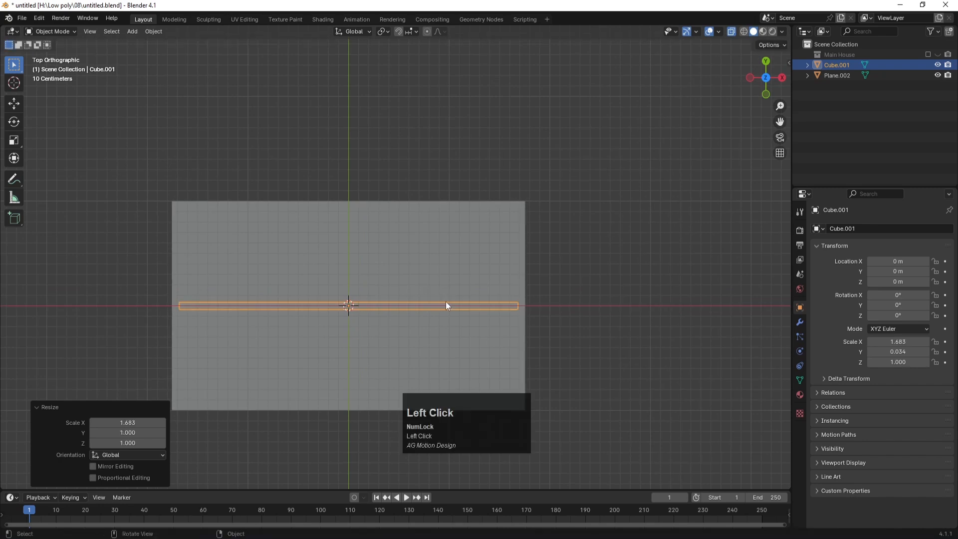
Step: Duplicate the bar rotated 90° and shorten it along Y to fit the panel
key(shift+d)
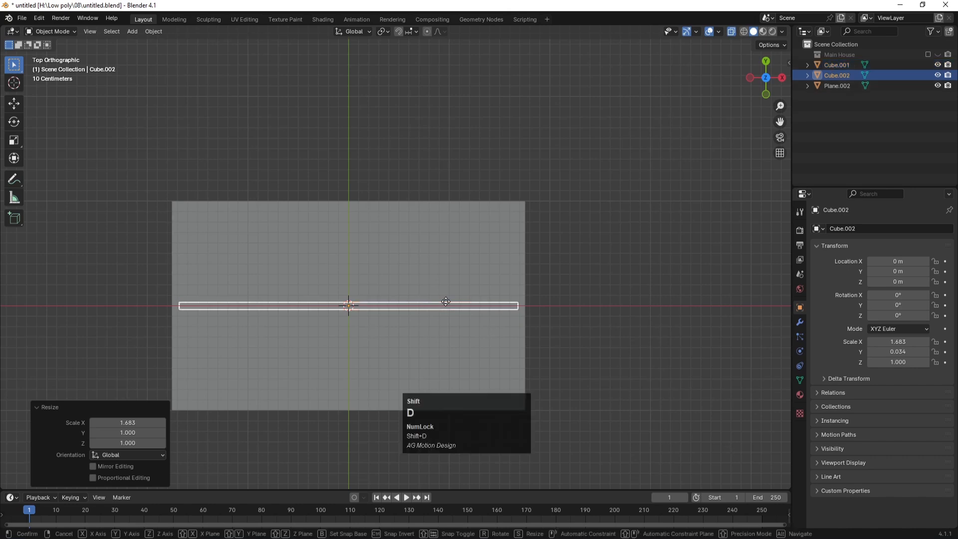
text(r90)
key(Return)
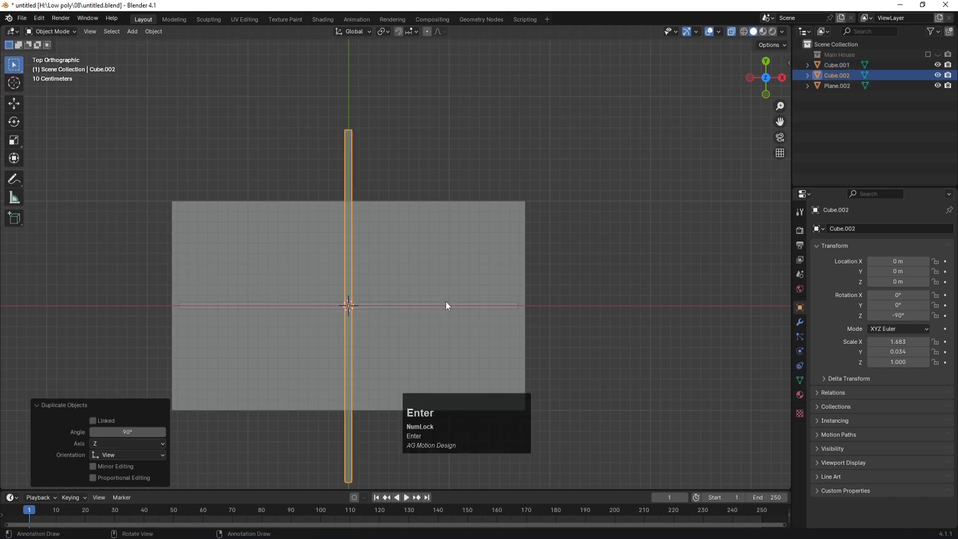
key(s)
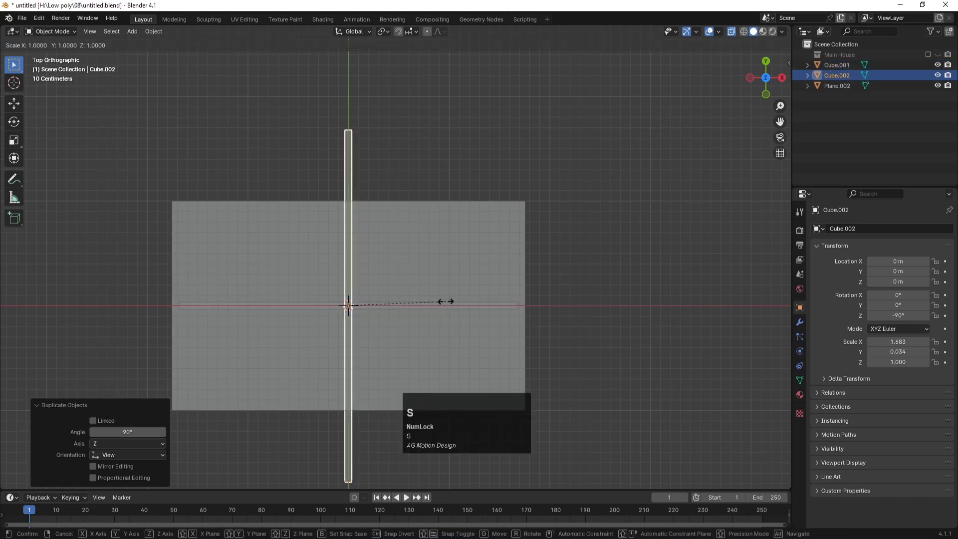
key(y)
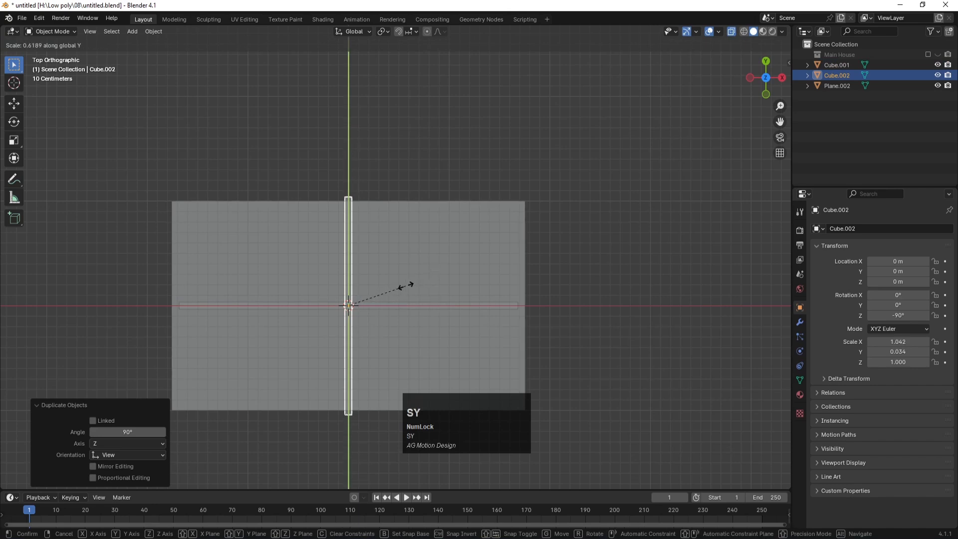
click(400, 286)
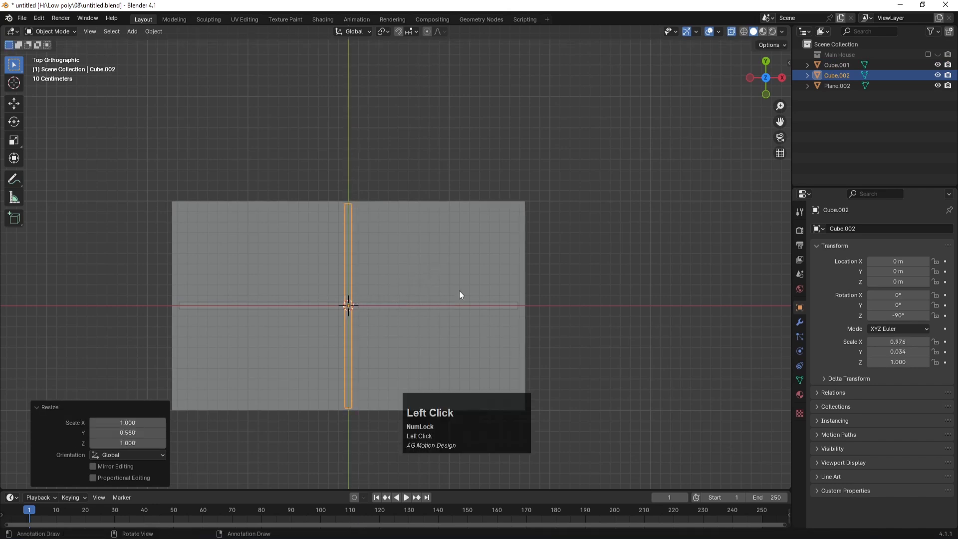
Step: Flatten both bars to 0.027 along Z and raise them 0.094254 m above the panel
shift+click(514, 309)
key(KP_1)
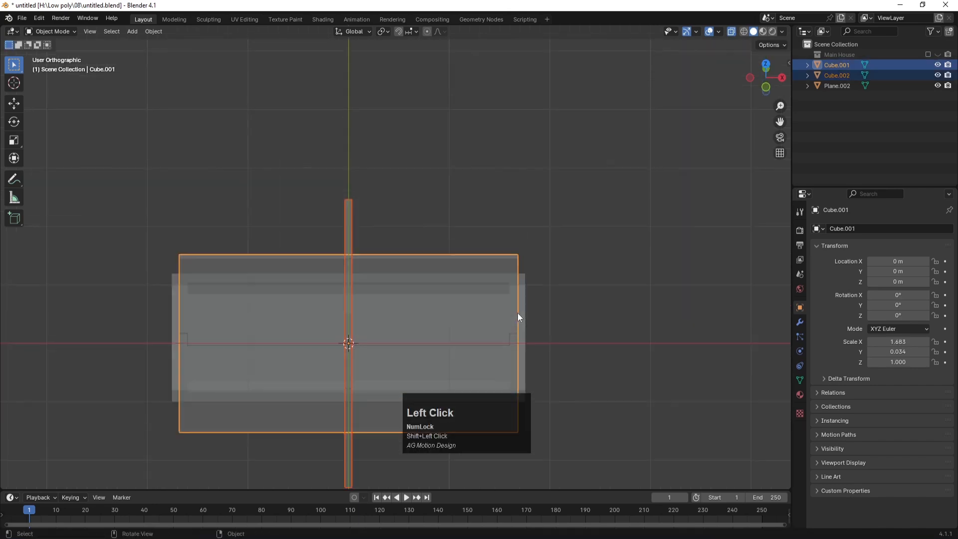
scroll(520, 315, down, 3)
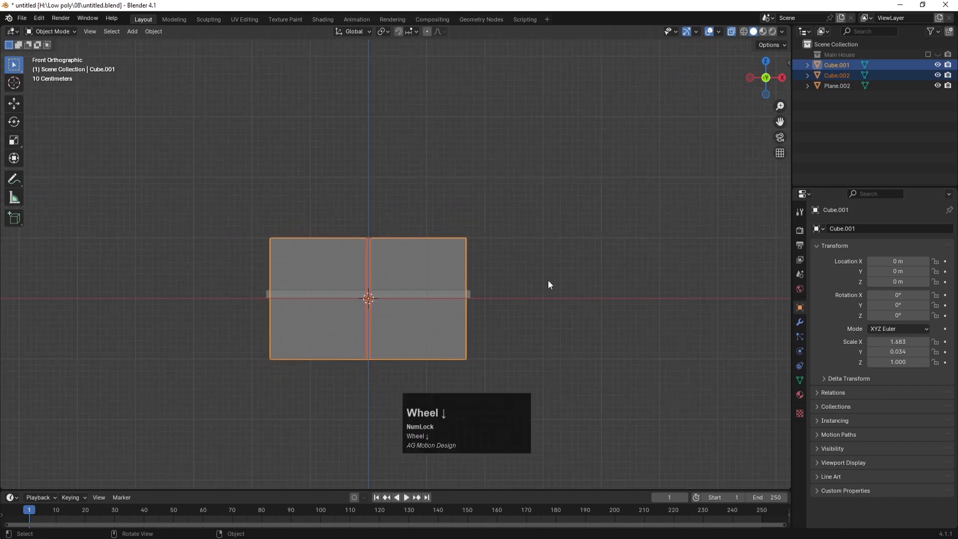
key(s)
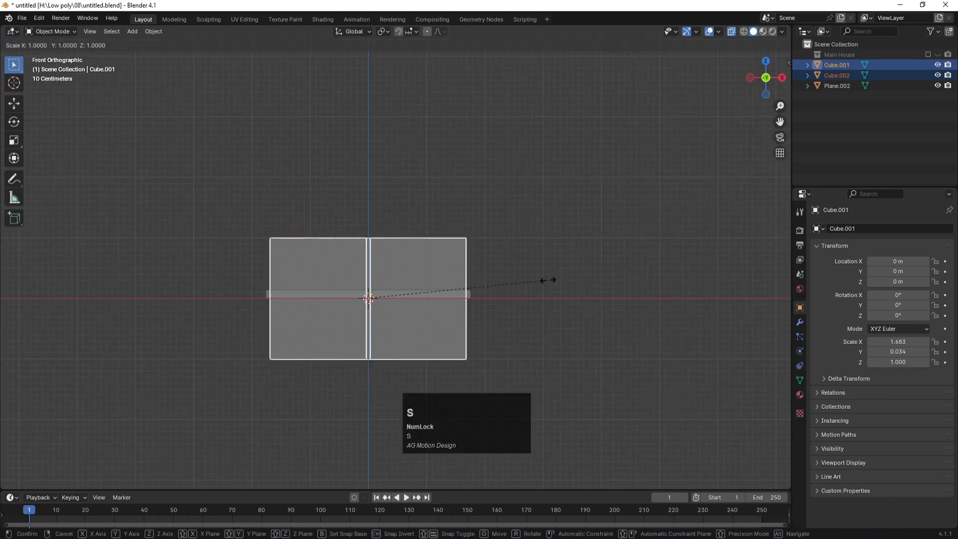
key(z)
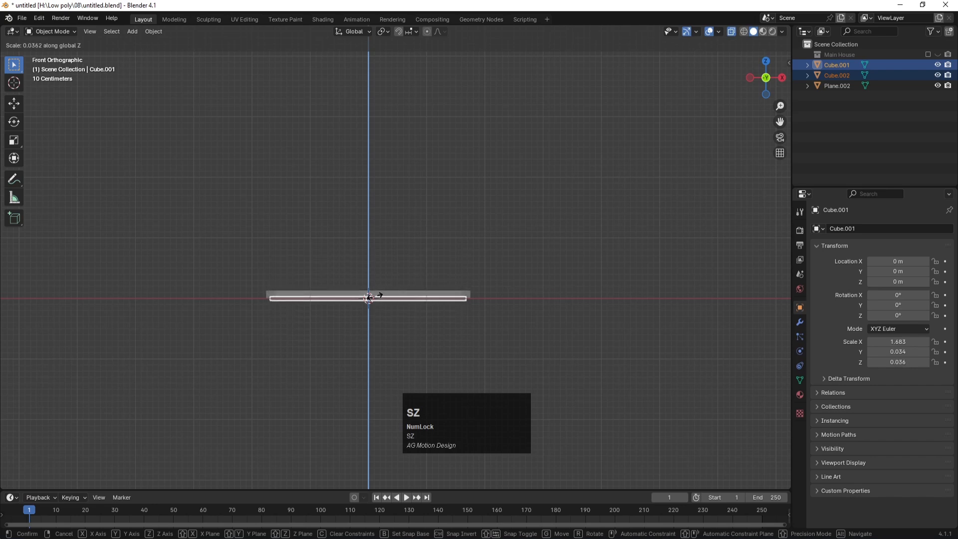
click(372, 298)
key(g)
key(z)
key(z)
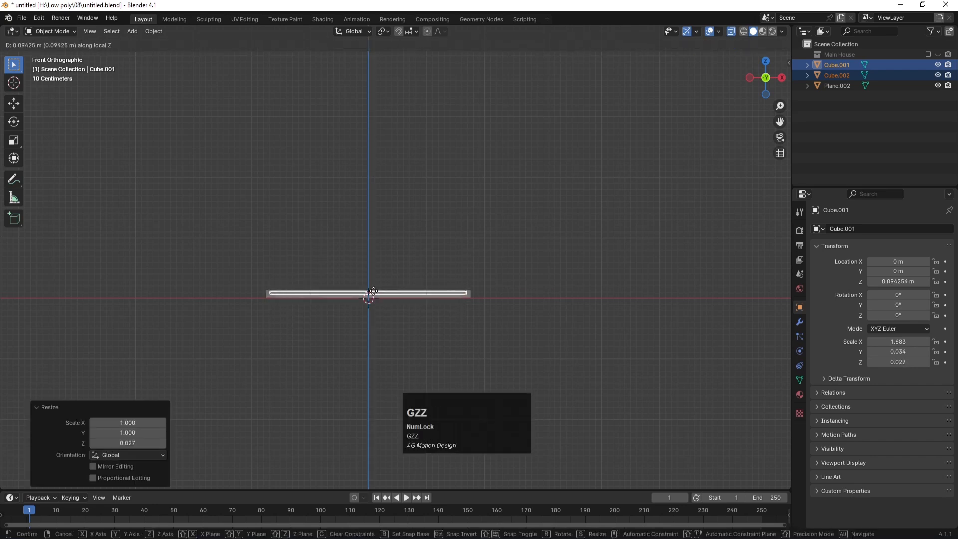
click(373, 291)
middle_drag(373, 291, 424, 266)
click(552, 198)
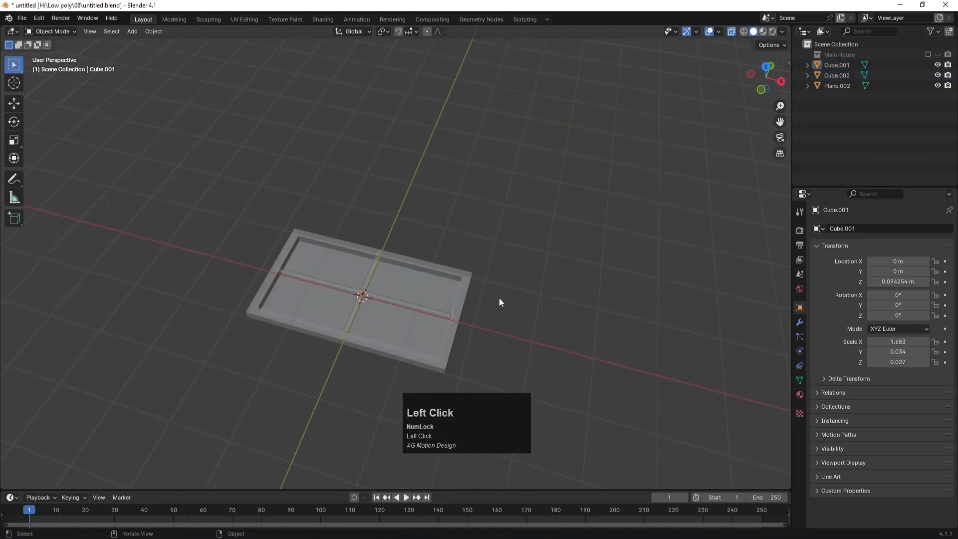
Step: Rotate all three window parts 90° about X to stand upright, then save
scroll(501, 299, down, 2)
drag(506, 336, 255, 238)
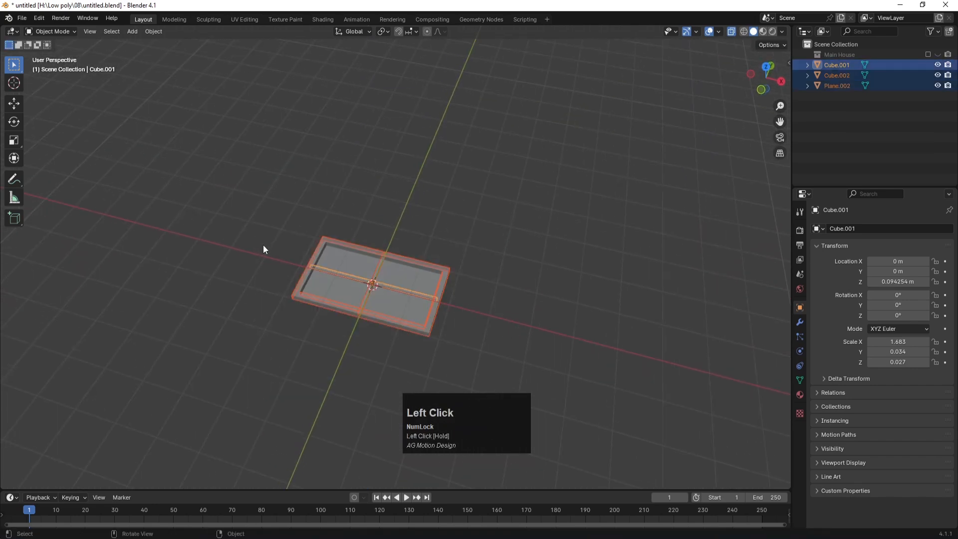
text(rx90)
key(Return)
click(451, 220)
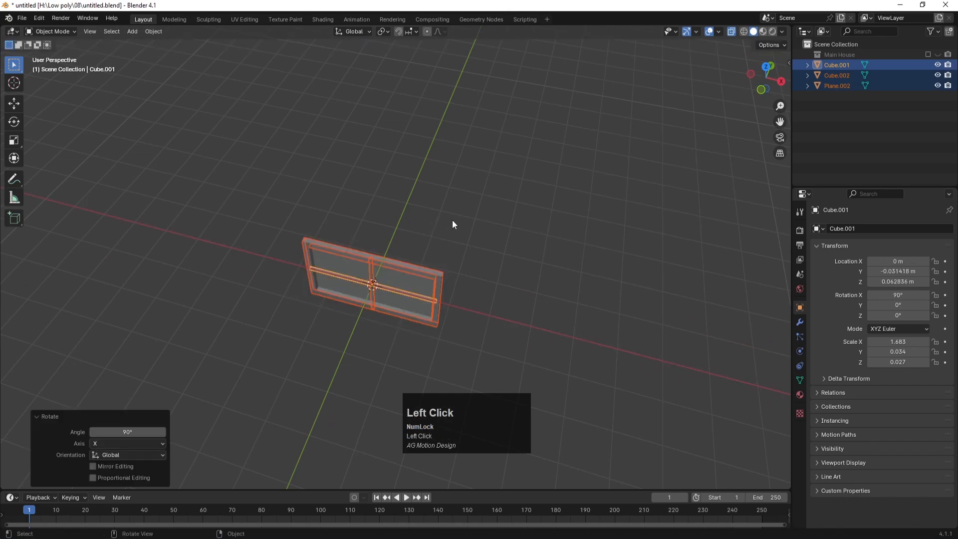
key(alt+z)
middle_drag(514, 239, 487, 241)
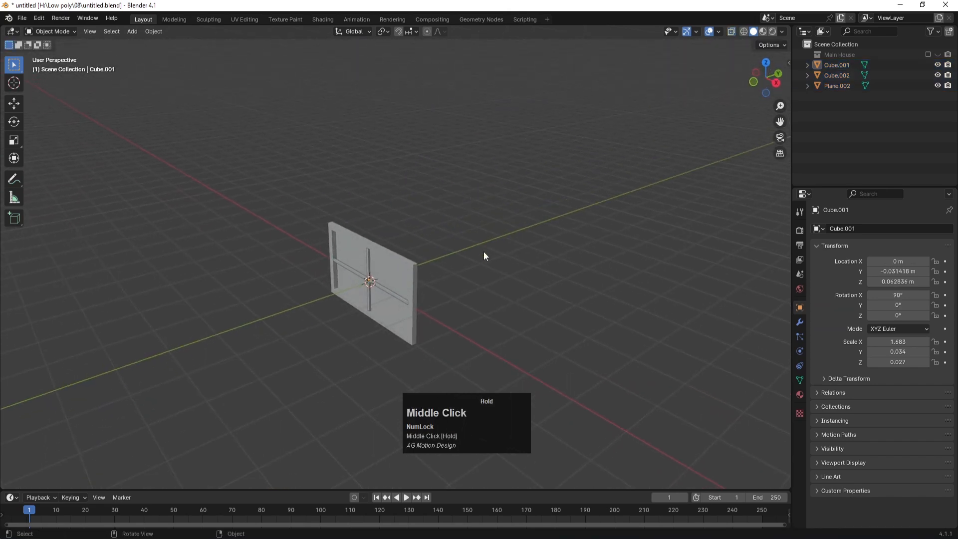
scroll(275, 272, up, 3)
scroll(268, 272, down, 3)
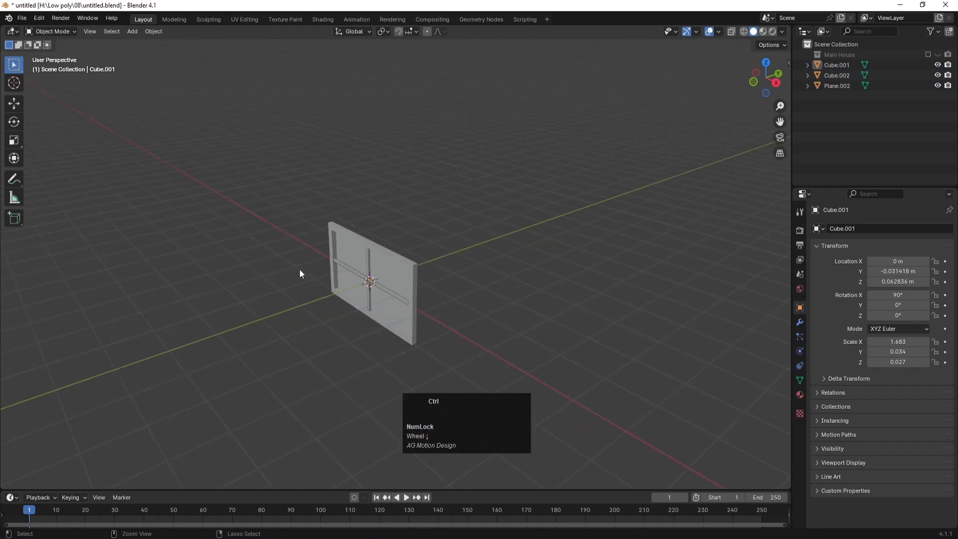
key(ctrl+s)
Step: Create a new collection named 'windows' and move the three window parts into it
right_click(847, 127)
click(836, 128)
double_click(839, 65)
text(windows)
key(Return)
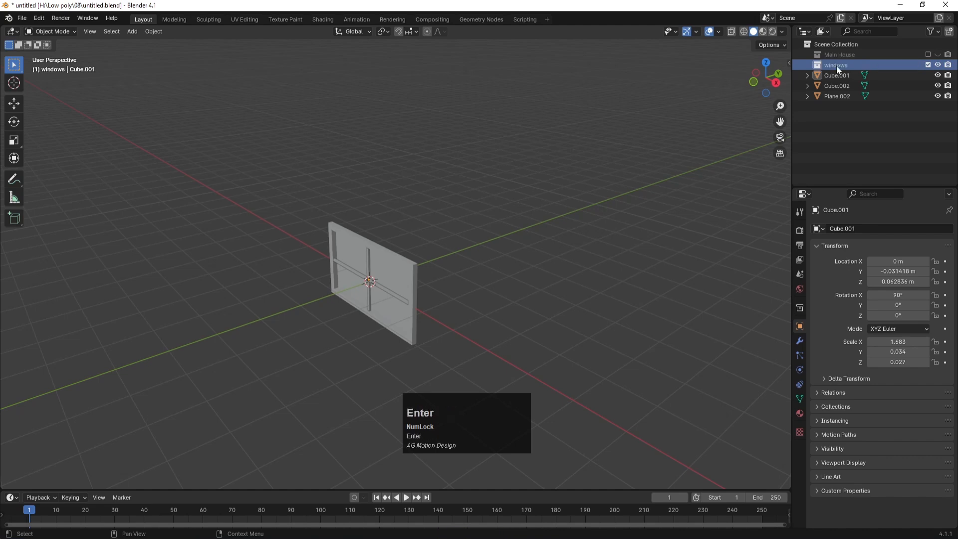
click(828, 76)
shift+click(834, 88)
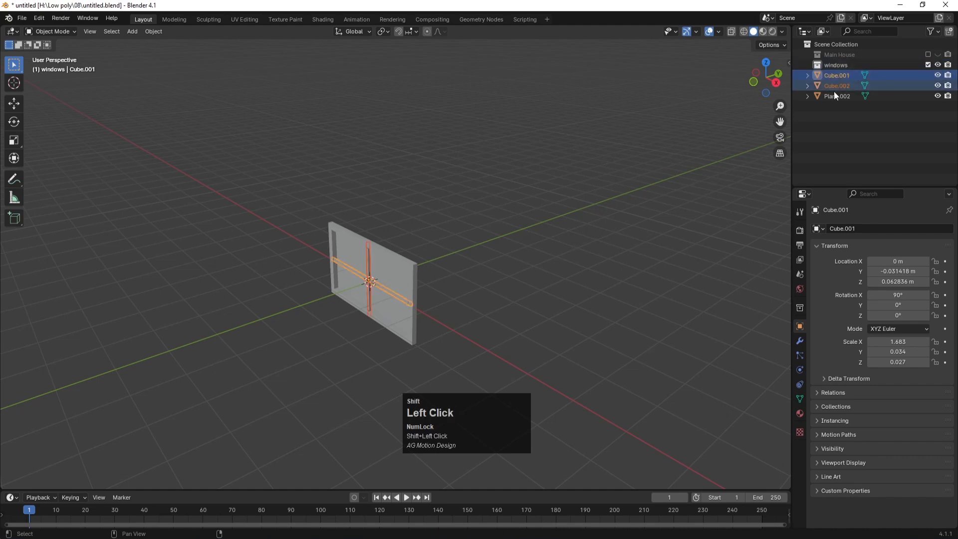
drag(835, 88, 828, 64)
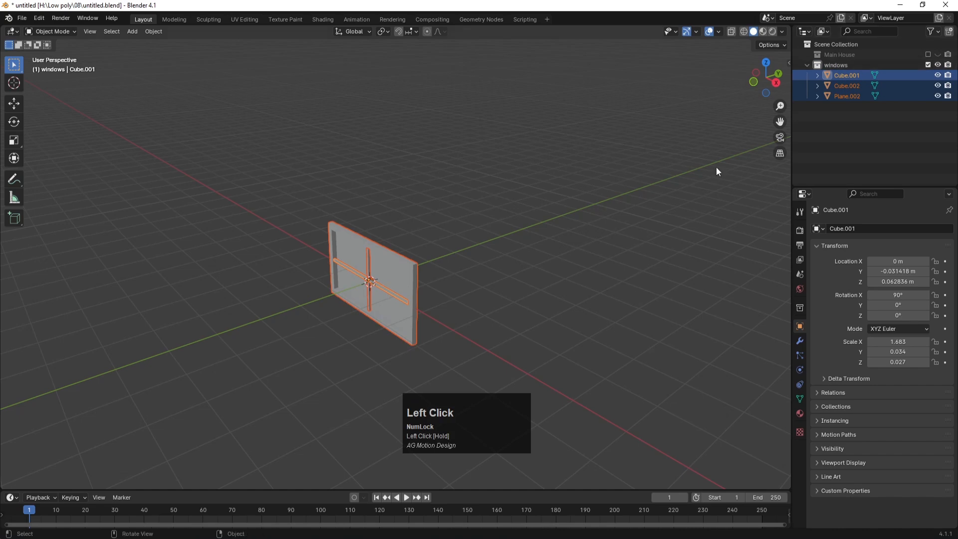
Step: Save the file and exclude the windows collection from the scene
click(522, 273)
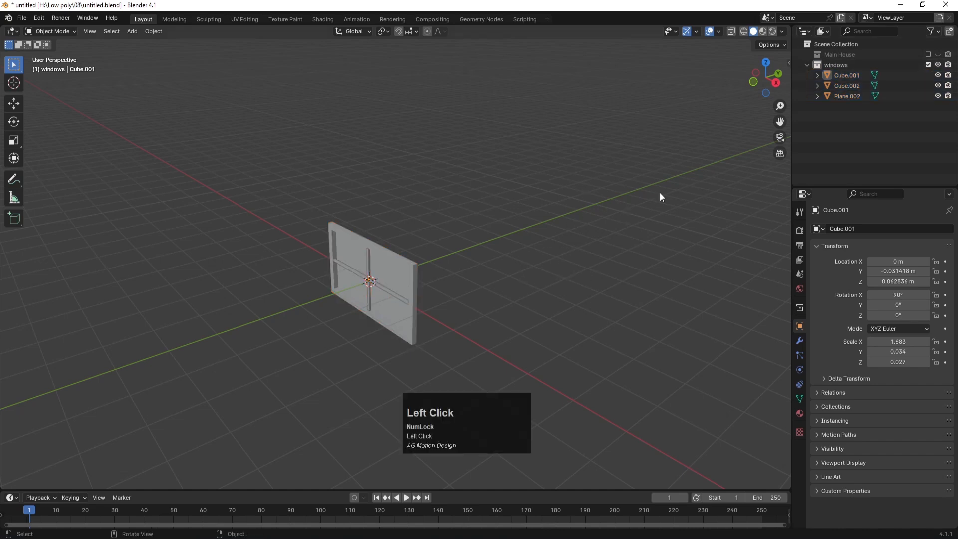
key(Num_Lock)
click(538, 276)
key(ctrl+s)
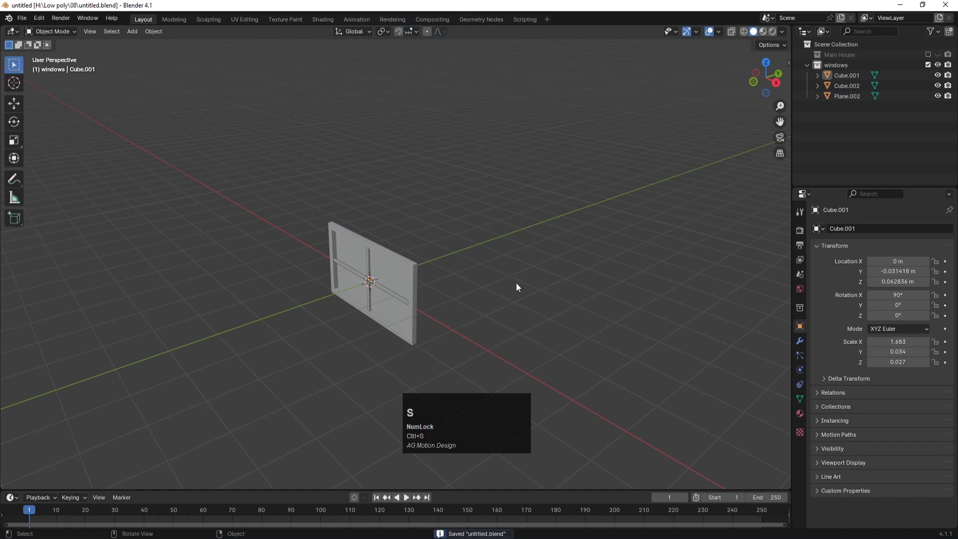
click(554, 210)
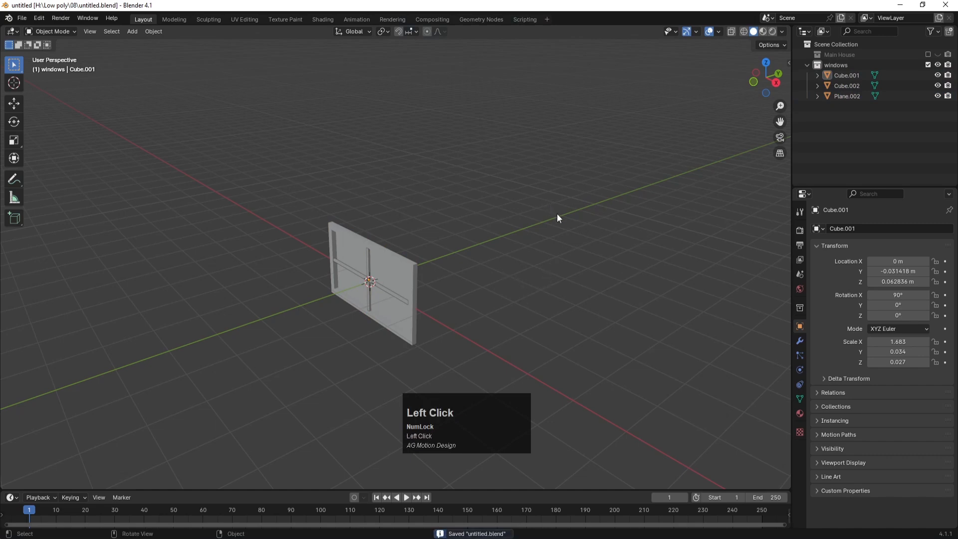
click(928, 64)
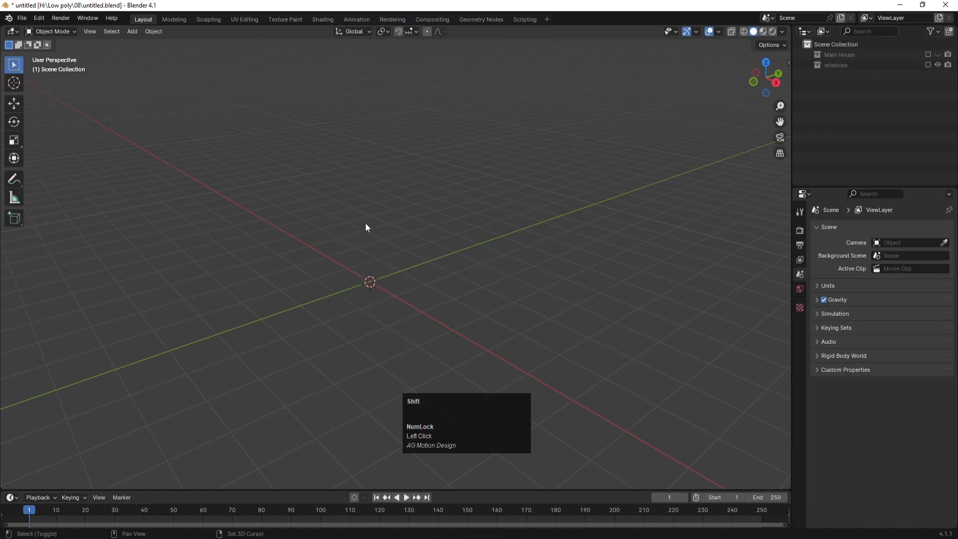
Step: Add a new plane and rotate it 90° about X to stand upright
key(shift+a)
mouse_move(365, 222)
click(403, 222)
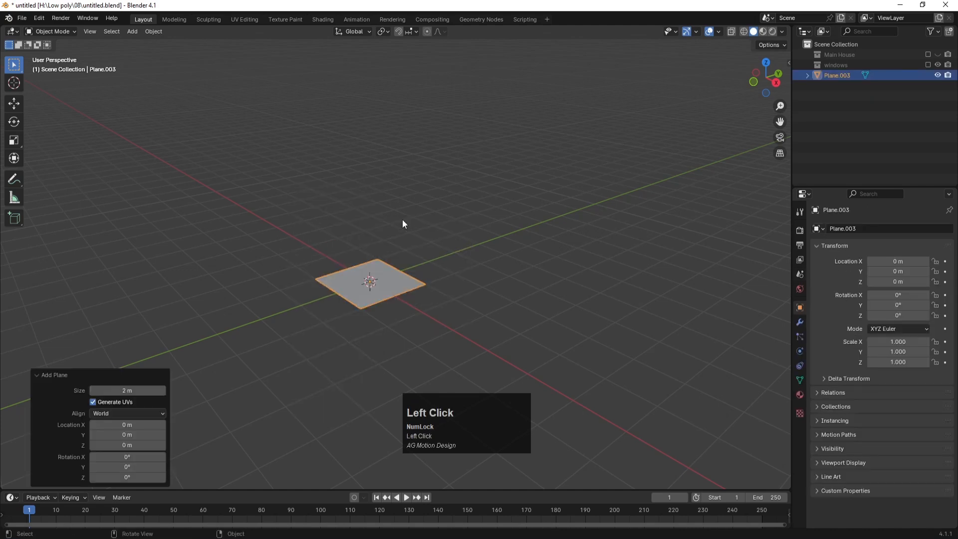
key(r)
text(x)
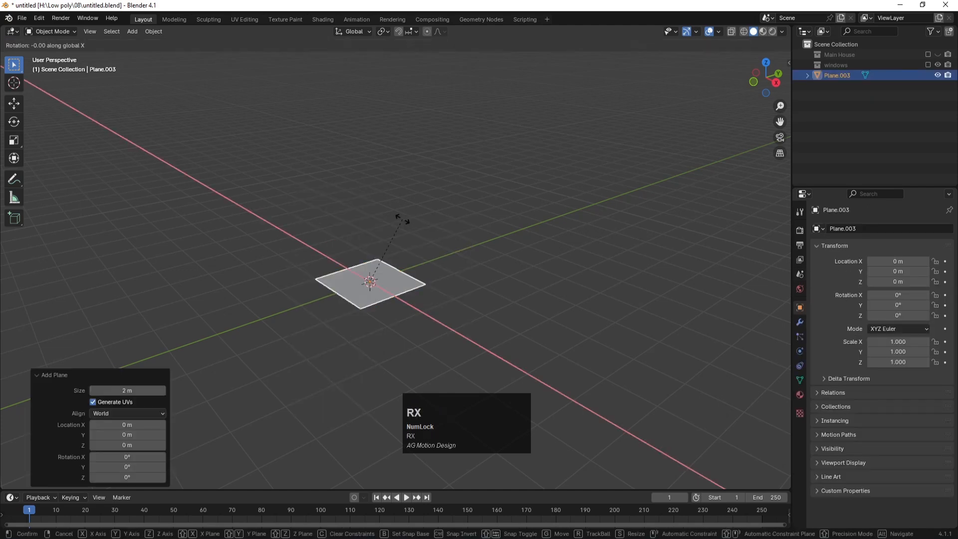
text(90)
key(Return)
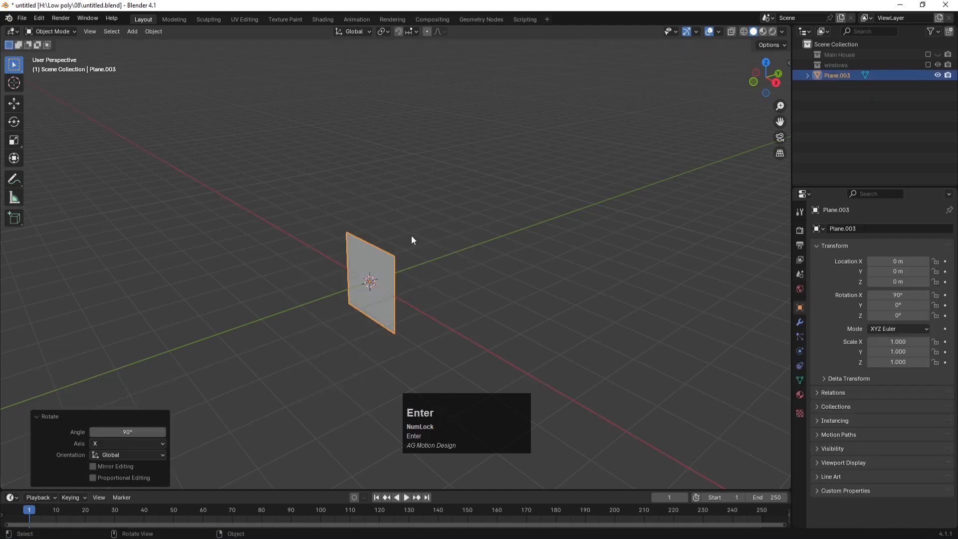
Step: Stretch the plane to 1.507 along Z and apply its scale
key(s)
key(z)
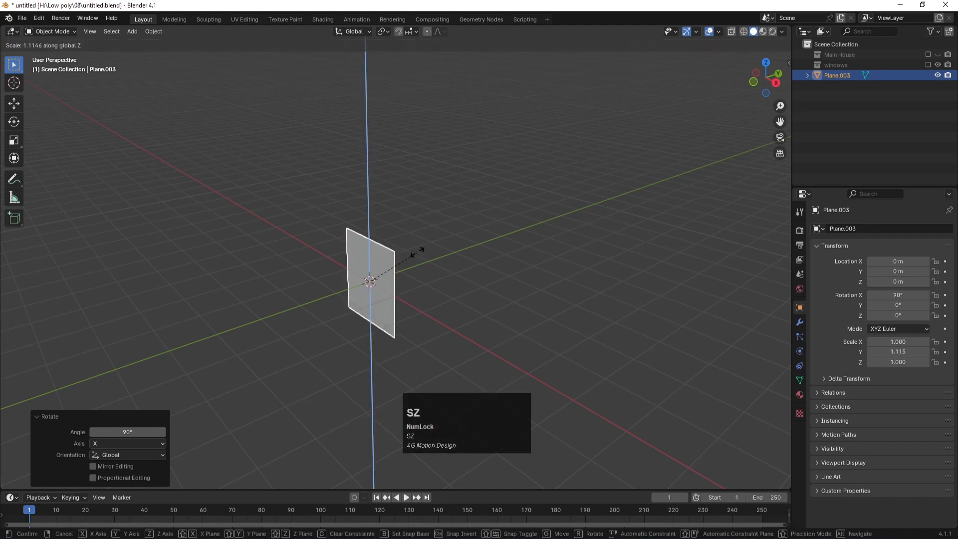
click(430, 239)
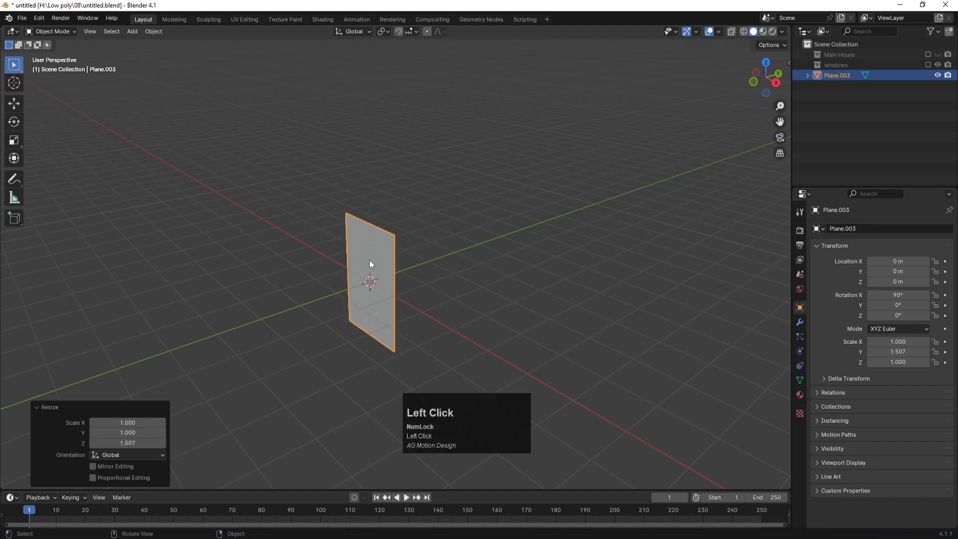
key(ctrl+a)
click(352, 259)
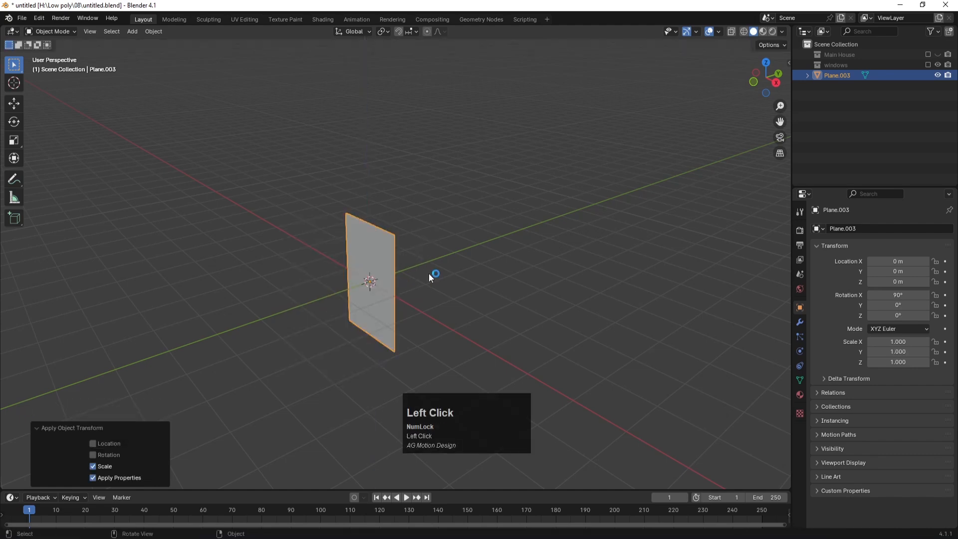
key(Tab)
Step: Subdivide the plane with 20 cuts
middle_drag(275, 253, 315, 253)
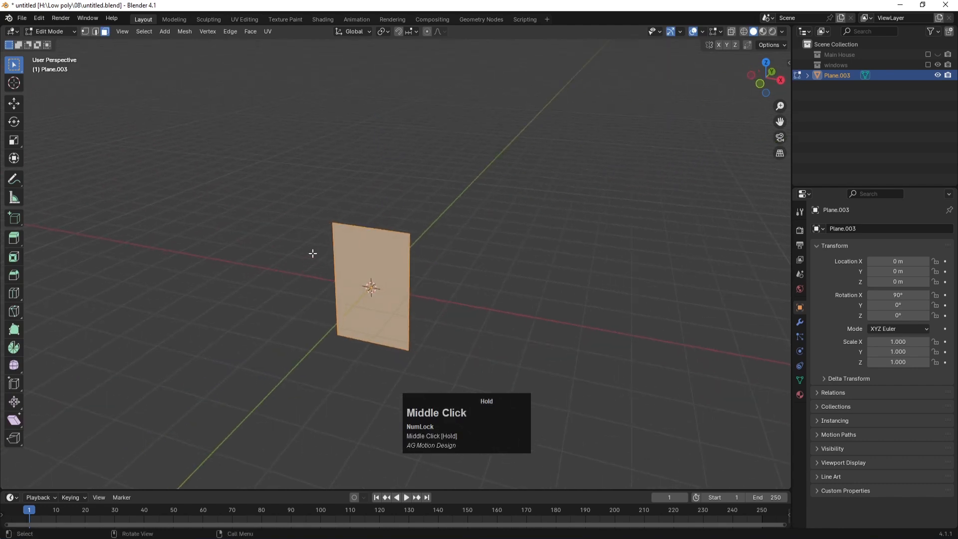
right_click(382, 245)
click(365, 243)
click(143, 407)
text(20)
key(Return)
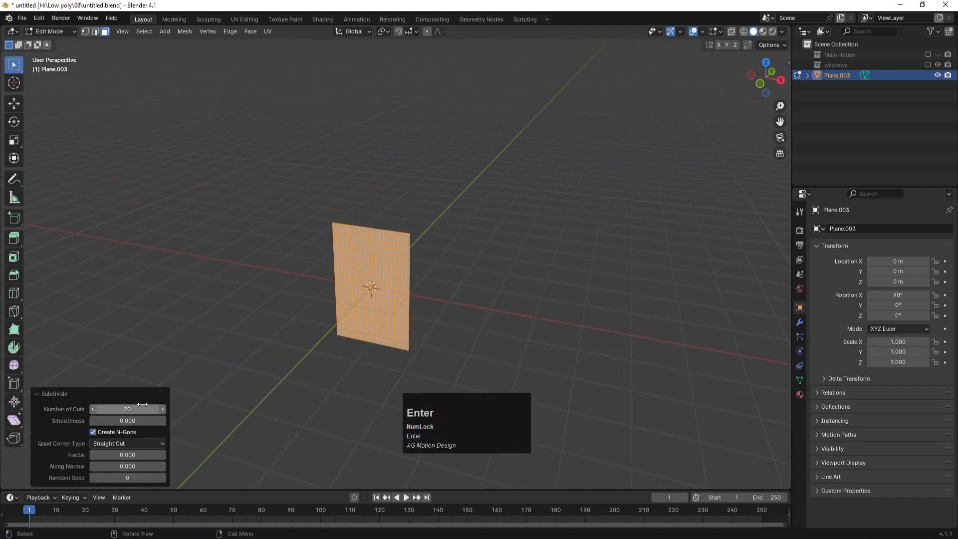
Step: Assign the plane's top edge loop to a new vertex group named 'statick'
scroll(399, 256, up, 2)
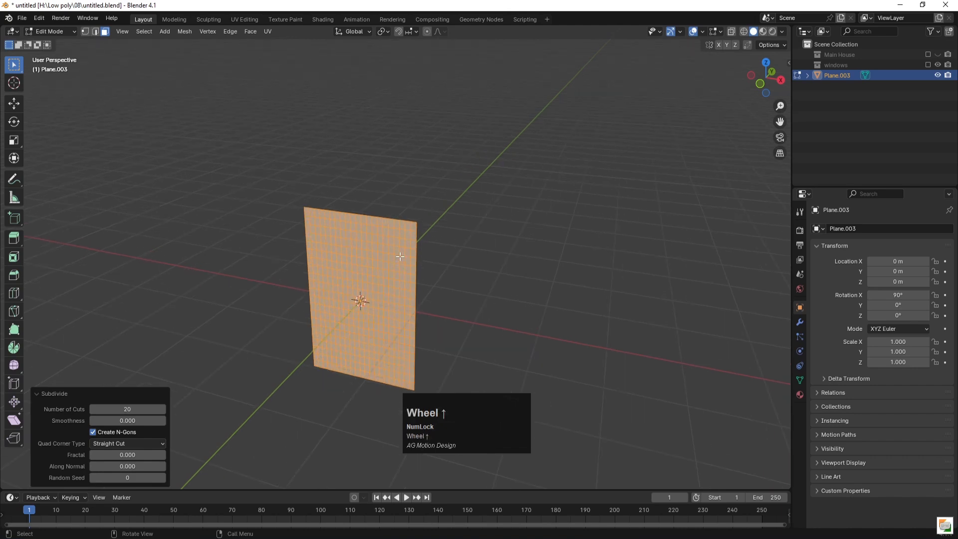
key(2)
scroll(324, 198, up, 2)
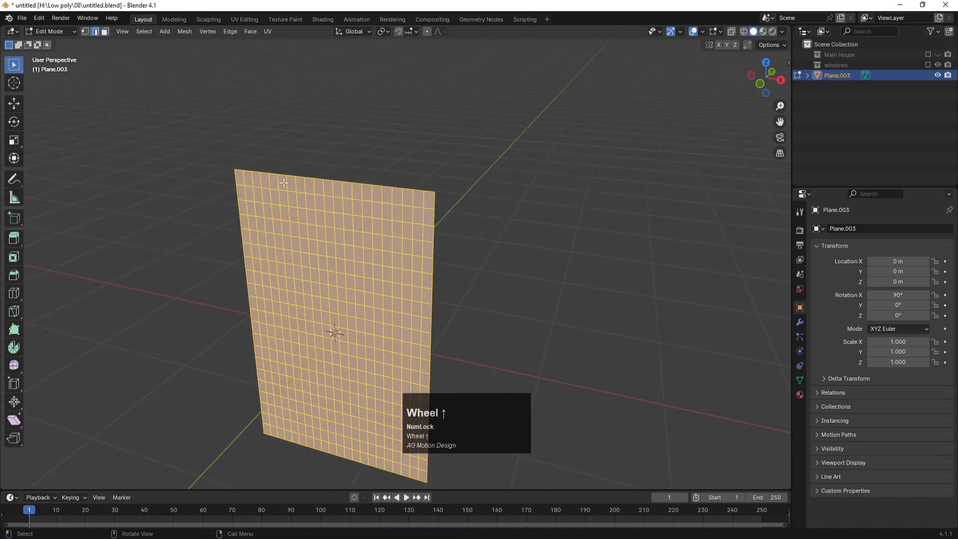
click(265, 172)
alt+click(272, 173)
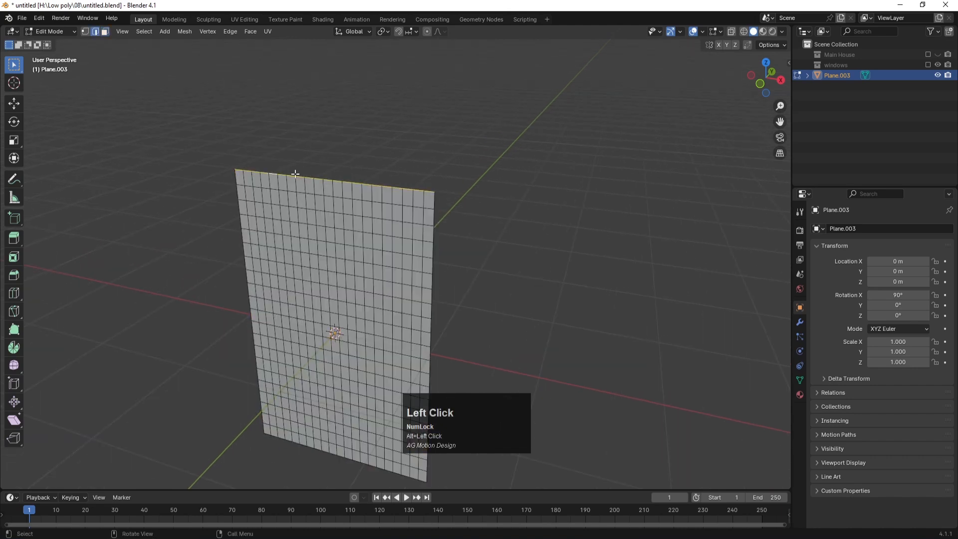
click(800, 380)
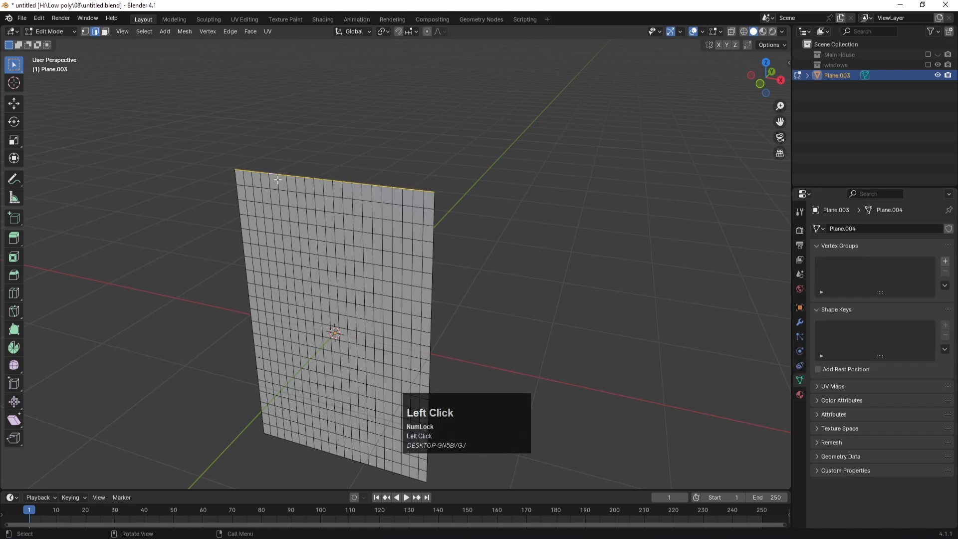
click(945, 262)
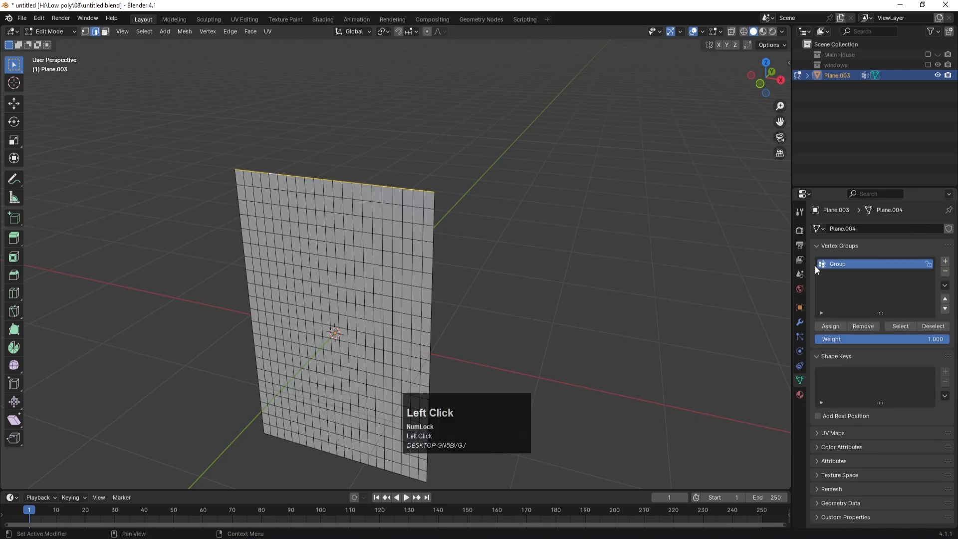
text(statick)
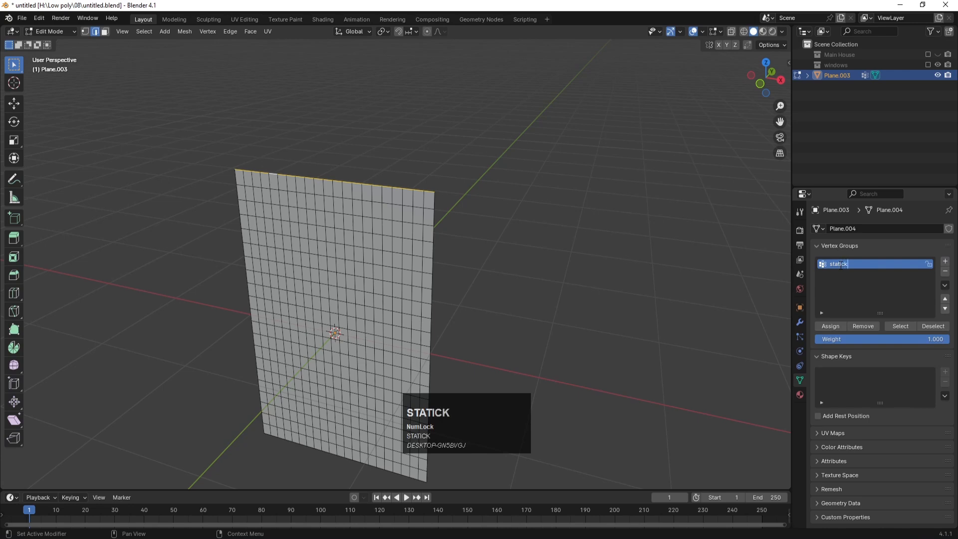
key(Return)
click(837, 324)
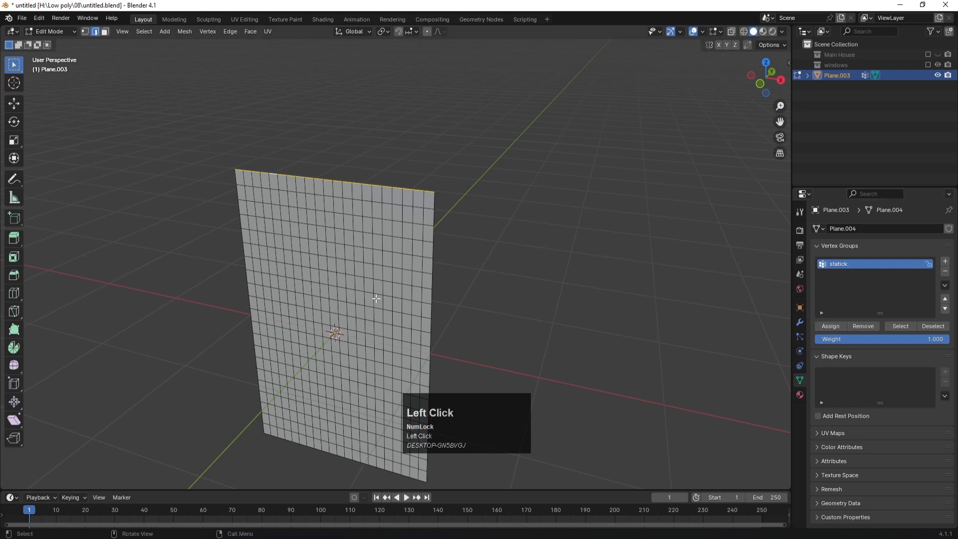
Step: Return to Object Mode with the plane selected
key(Tab)
click(481, 232)
scroll(481, 232, down, 4)
click(387, 254)
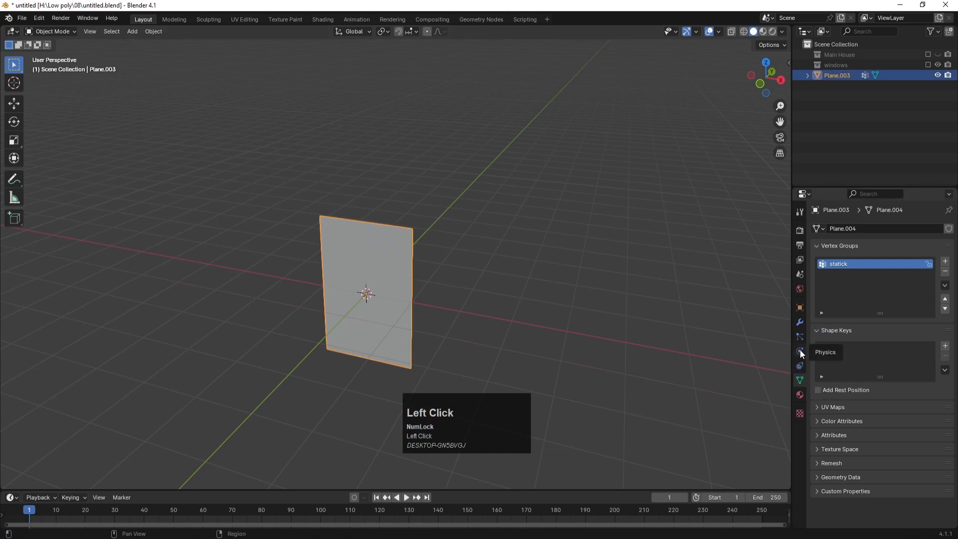
Step: Add a Subdivision Surface modifier to Plane.003
click(801, 323)
click(893, 229)
mouse_move(839, 266)
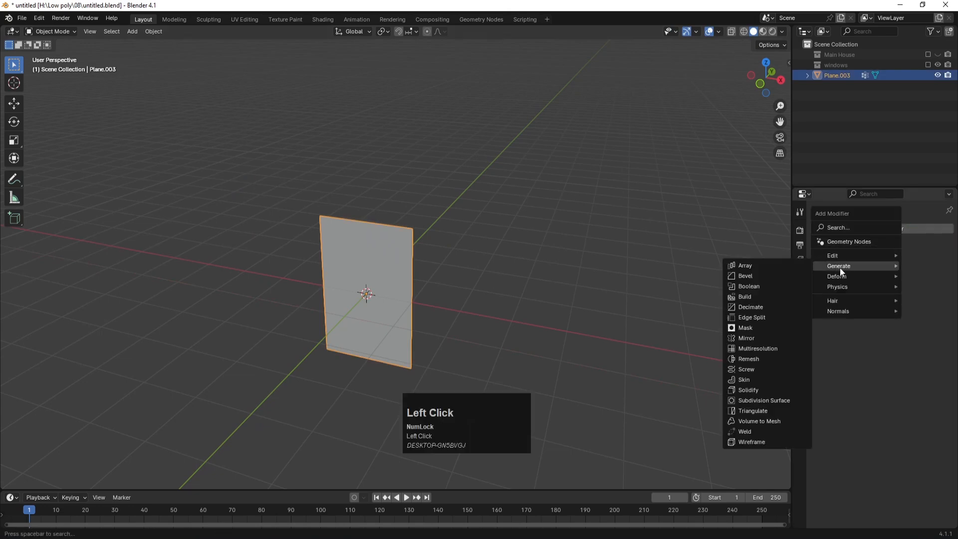
click(767, 400)
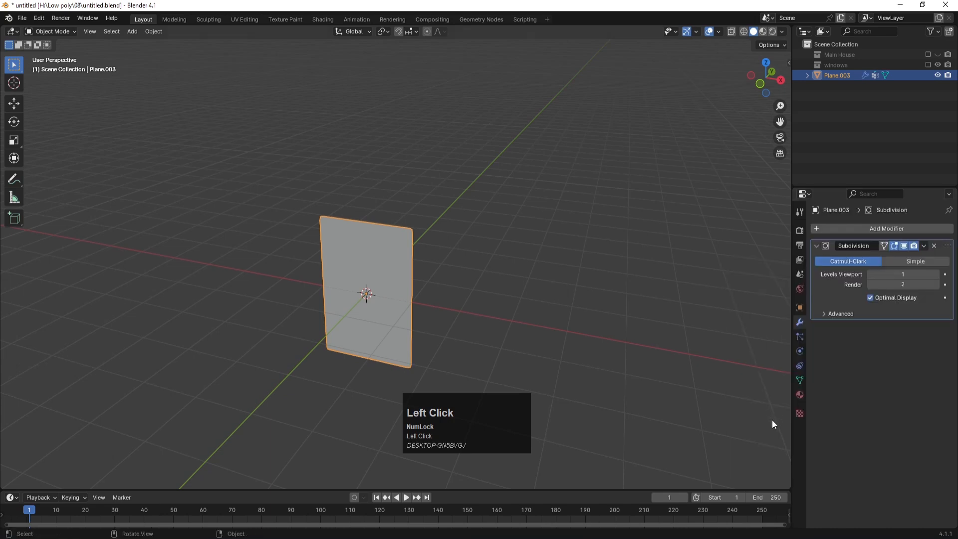
Step: Add a NURBS path and raise it about 2.3 m above the plane along Z
click(618, 262)
key(shift+a)
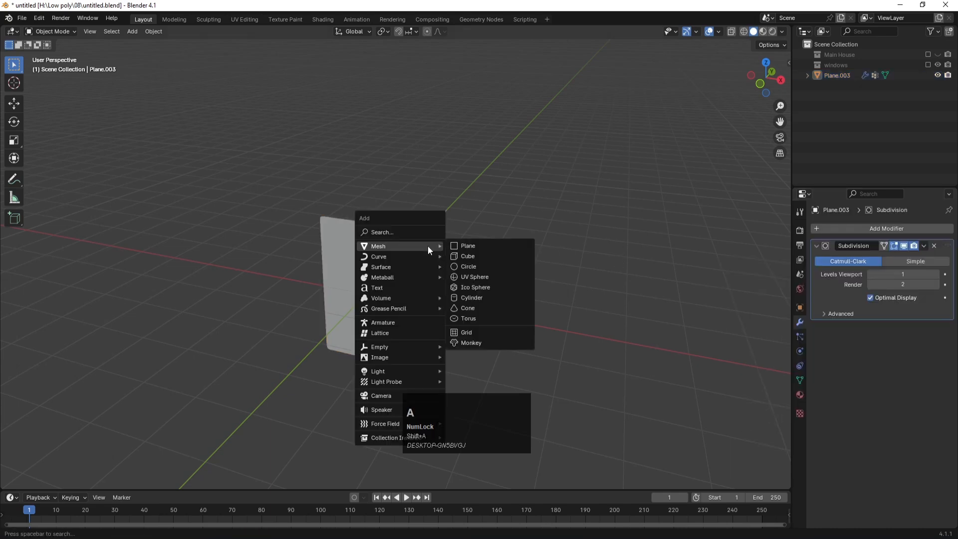
key(shift+a)
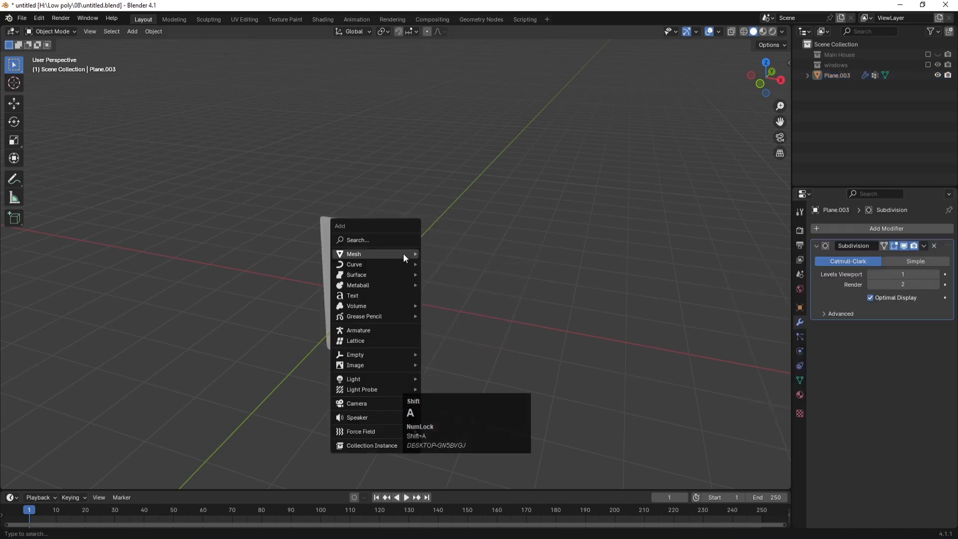
mouse_move(382, 264)
click(450, 314)
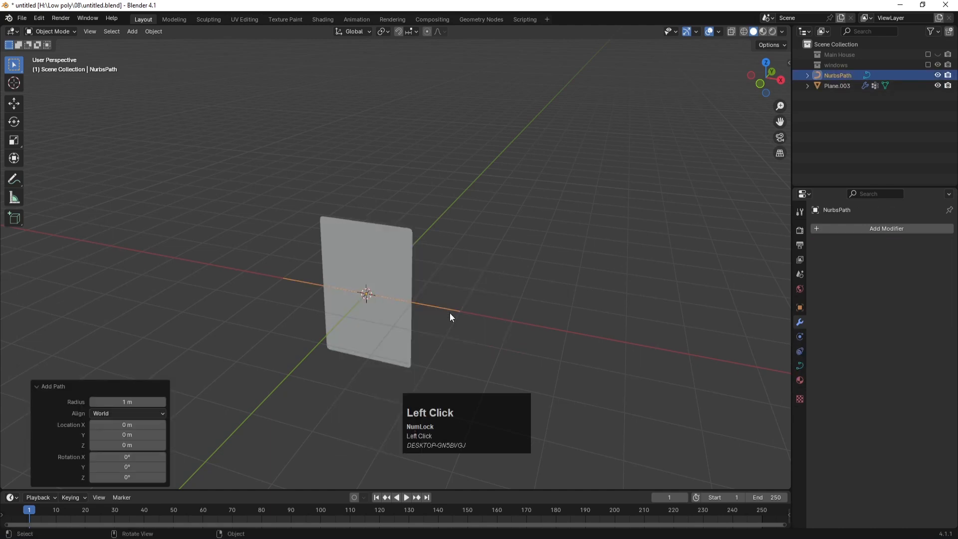
key(g)
key(z)
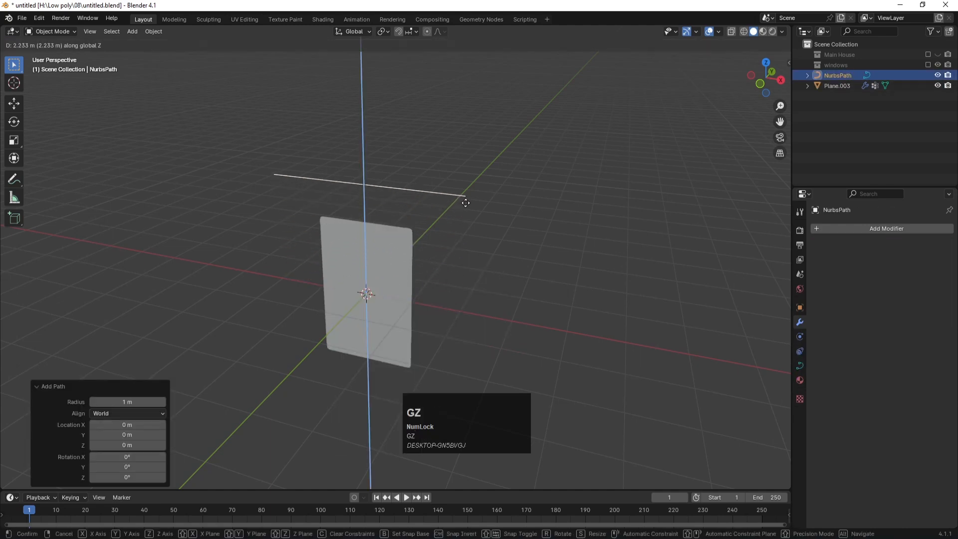
click(468, 201)
click(369, 248)
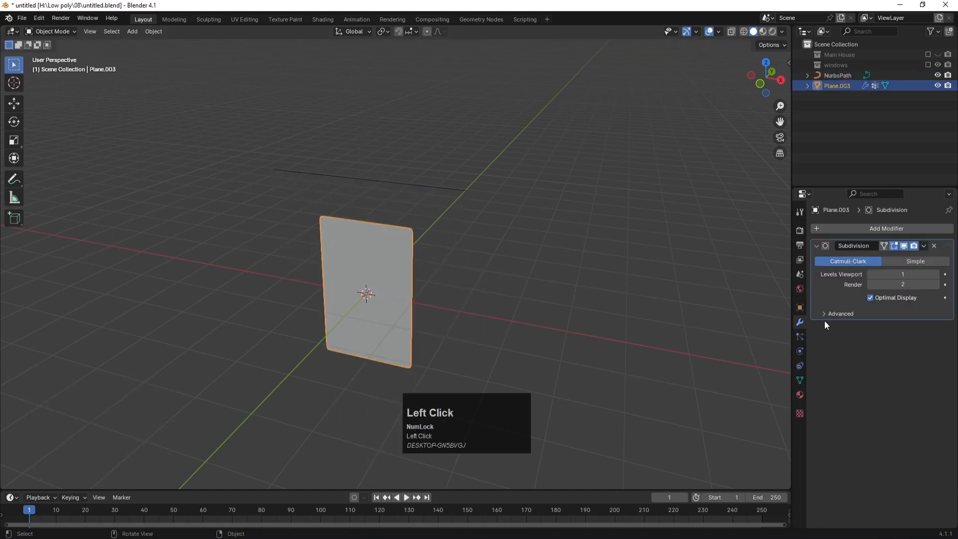
Step: Add a Copy Scale constraint to the plane targeting NurbsPath, with only X enabled
click(799, 365)
click(857, 230)
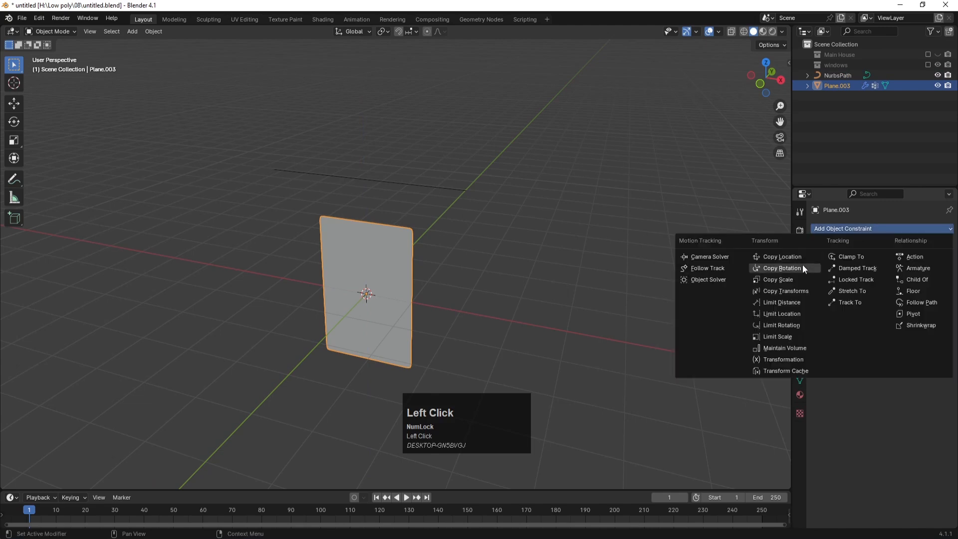
click(779, 279)
click(936, 261)
click(392, 184)
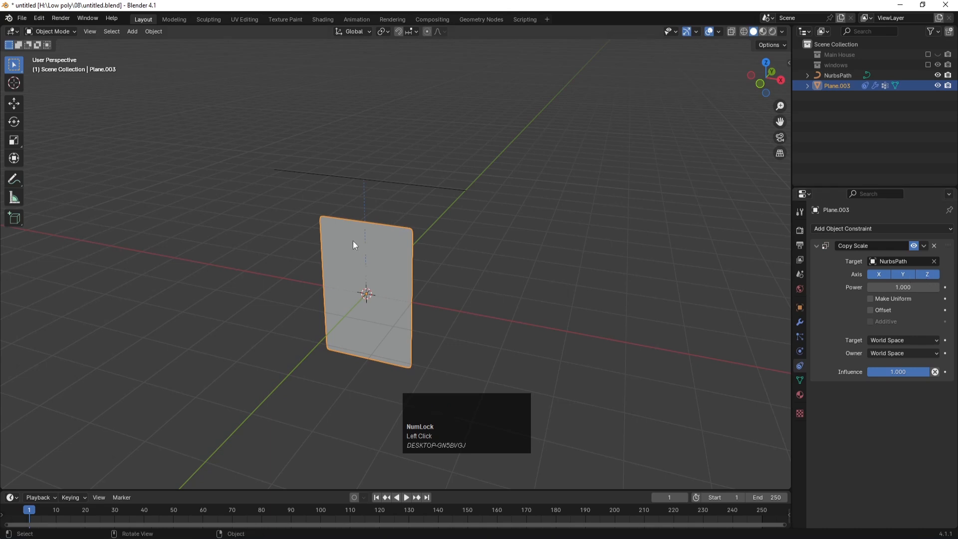
click(907, 275)
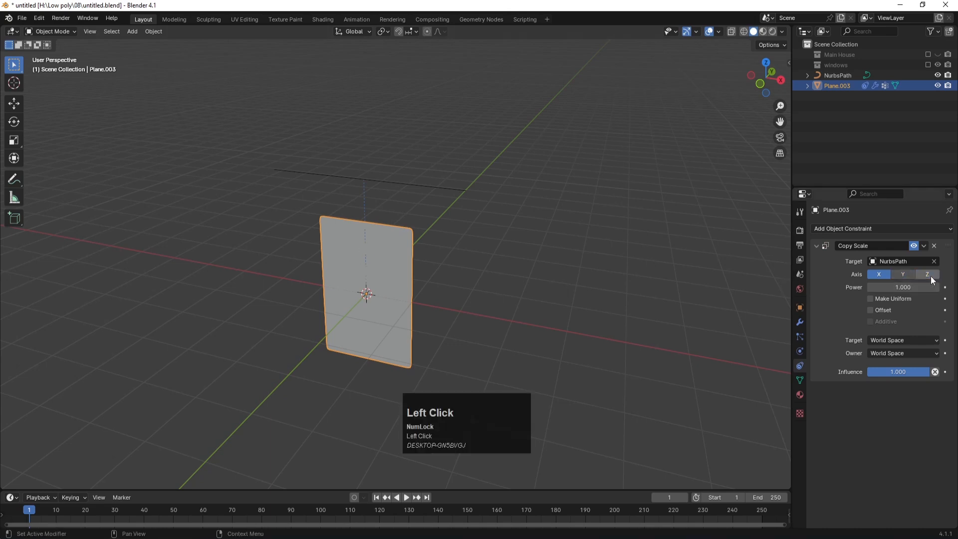
Step: Test the constraint by scaling the NurbsPath, then undo it and reselect the plane
click(549, 199)
click(427, 189)
key(s)
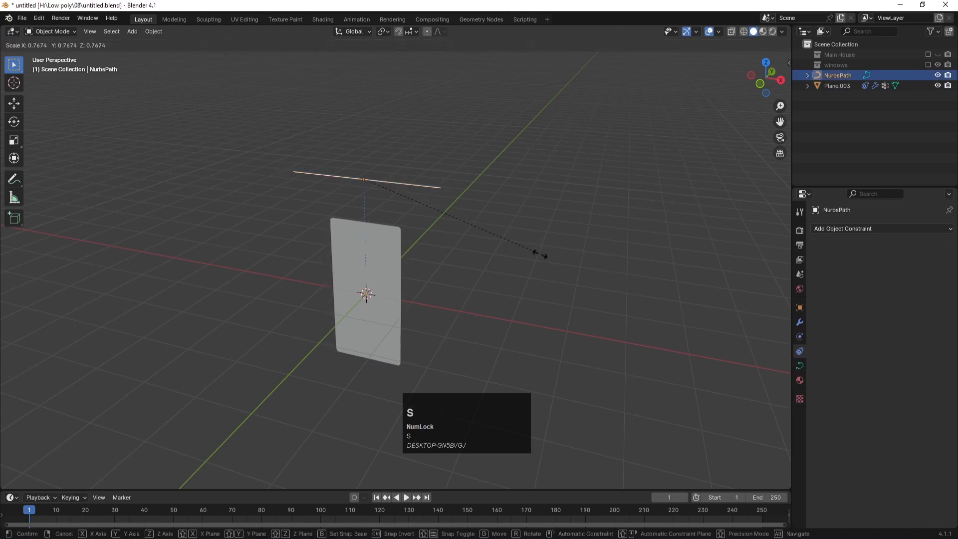
click(511, 247)
key(ctrl+z)
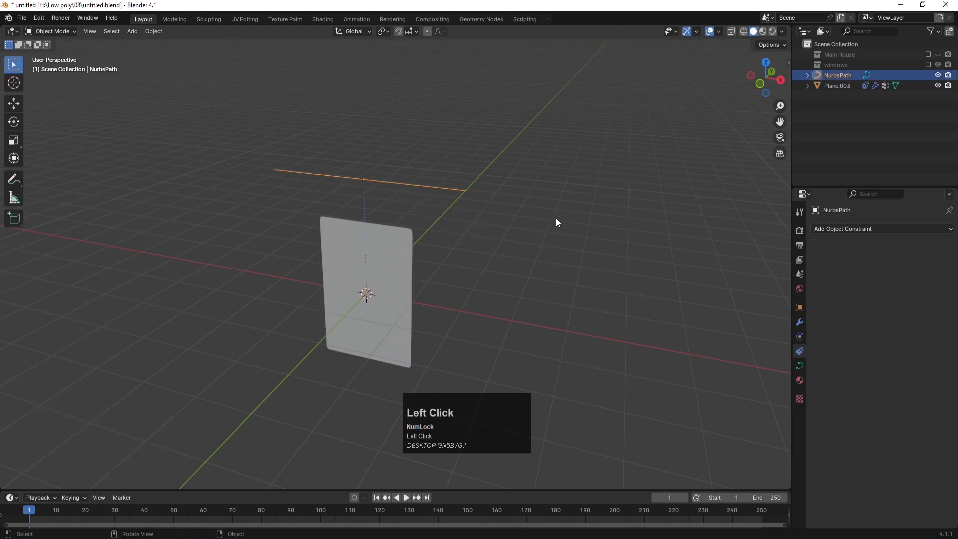
click(555, 217)
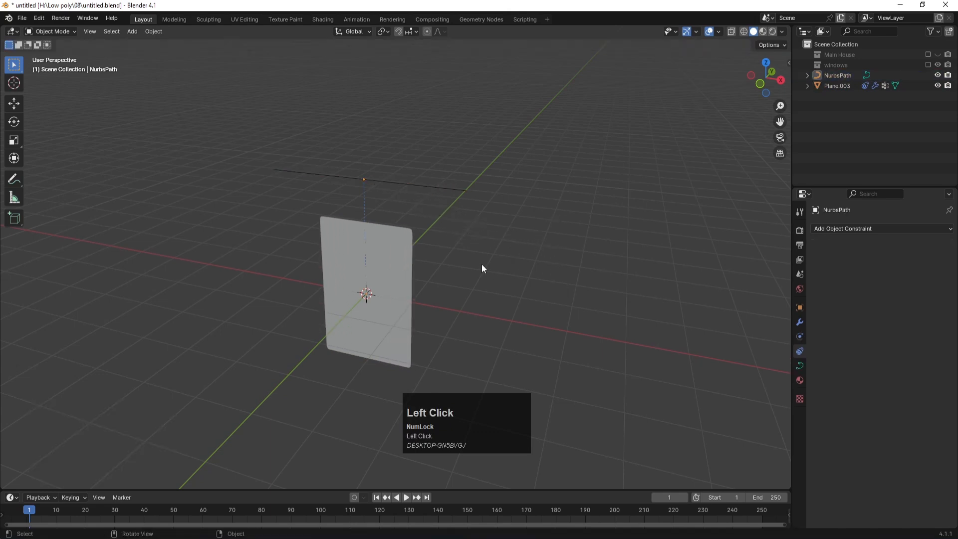
click(409, 241)
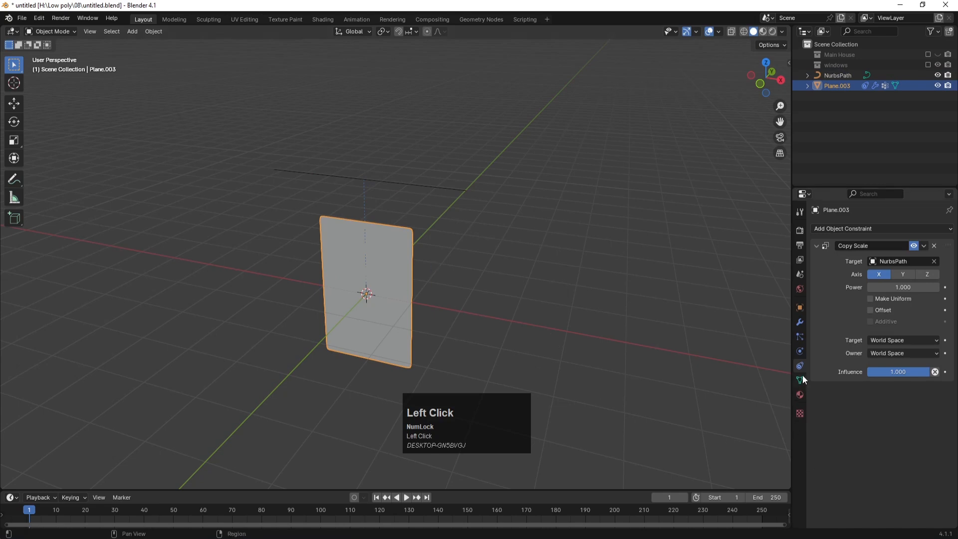
Step: Add cloth physics to the plane and apply the Silk preset
click(800, 353)
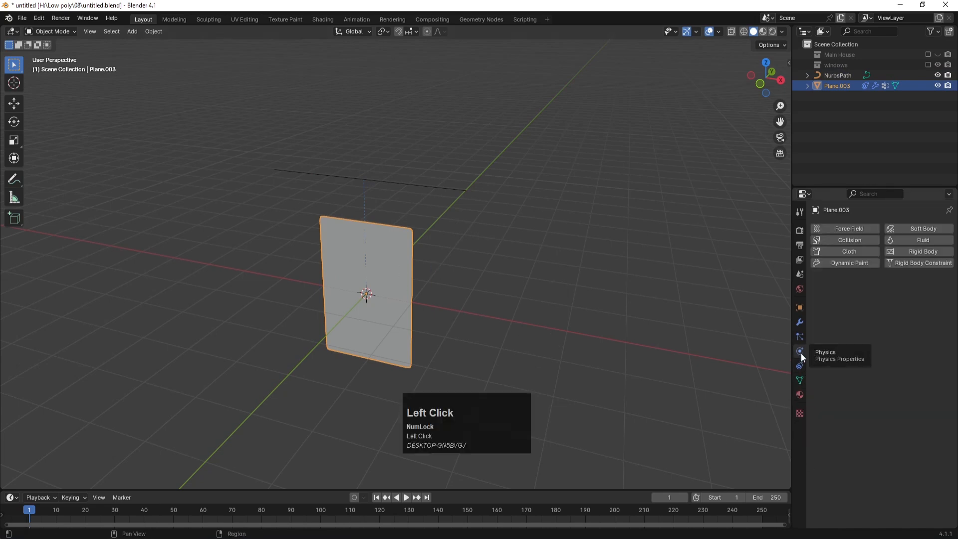
click(855, 253)
click(936, 281)
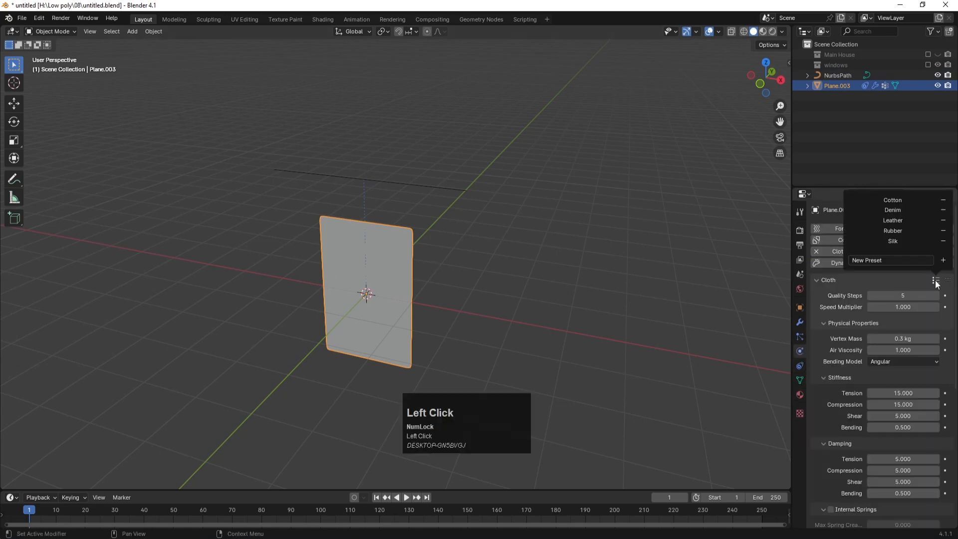
click(889, 241)
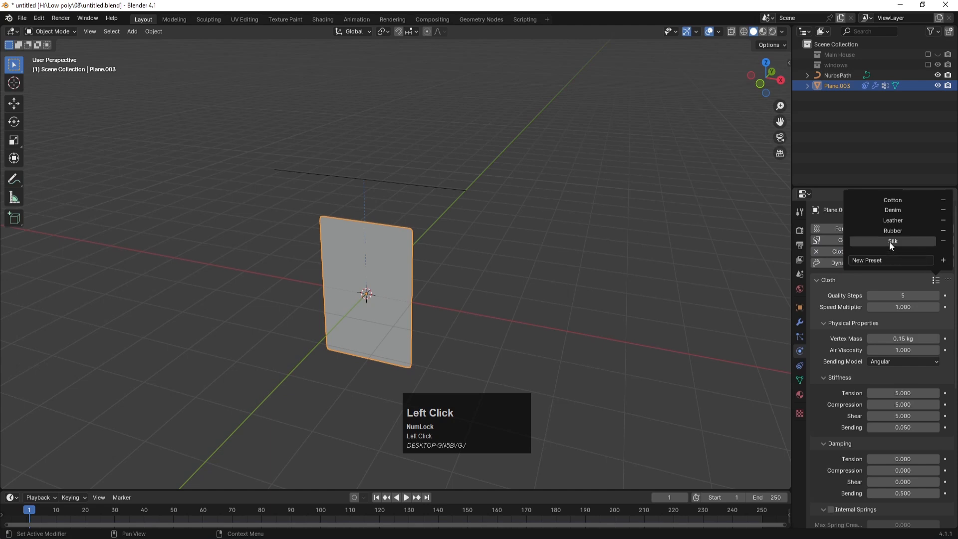
Step: Set the cloth's Pin Group to the 'statick' vertex group
scroll(833, 387, down, 10)
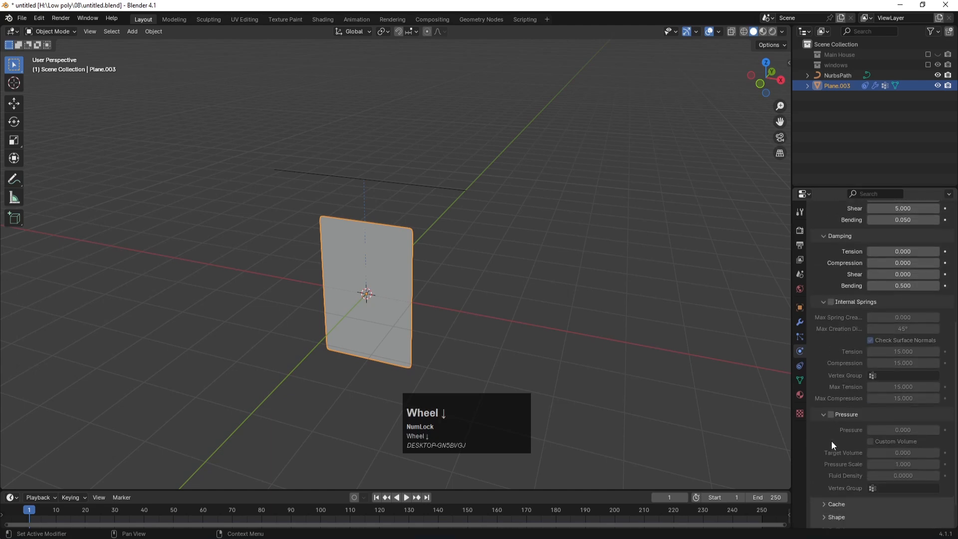
click(827, 247)
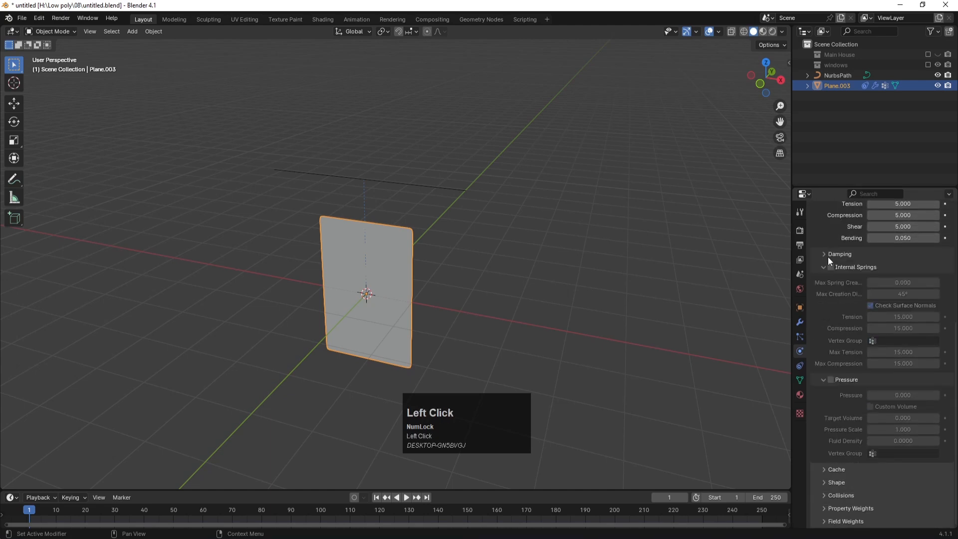
click(822, 481)
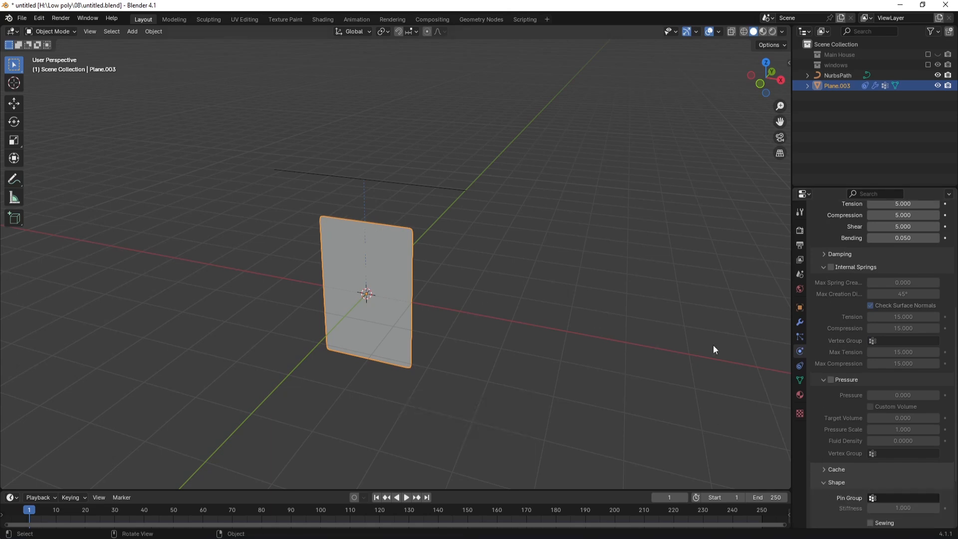
click(876, 498)
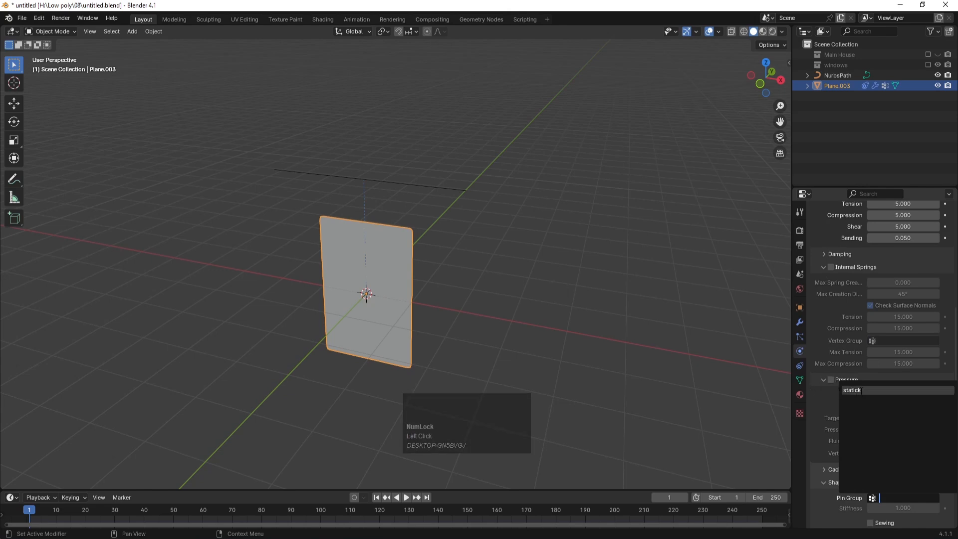
click(860, 390)
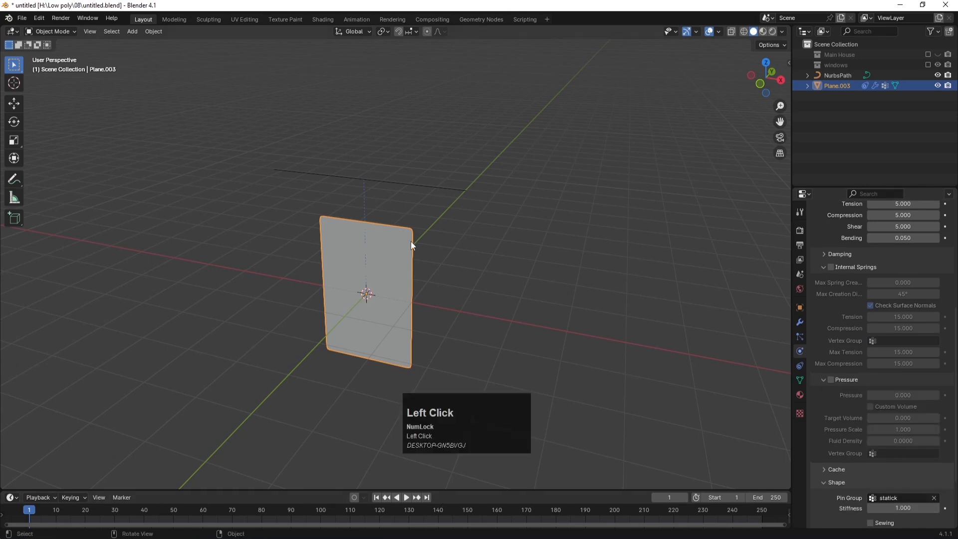
click(414, 189)
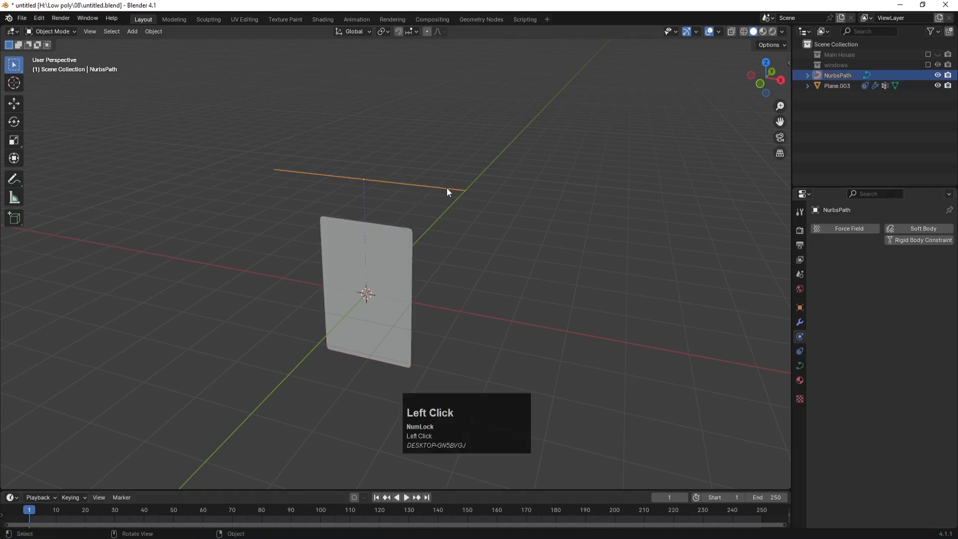
Step: Play the simulation, shrink the NurbsPath to 0.472, and stop at frame 97
click(407, 497)
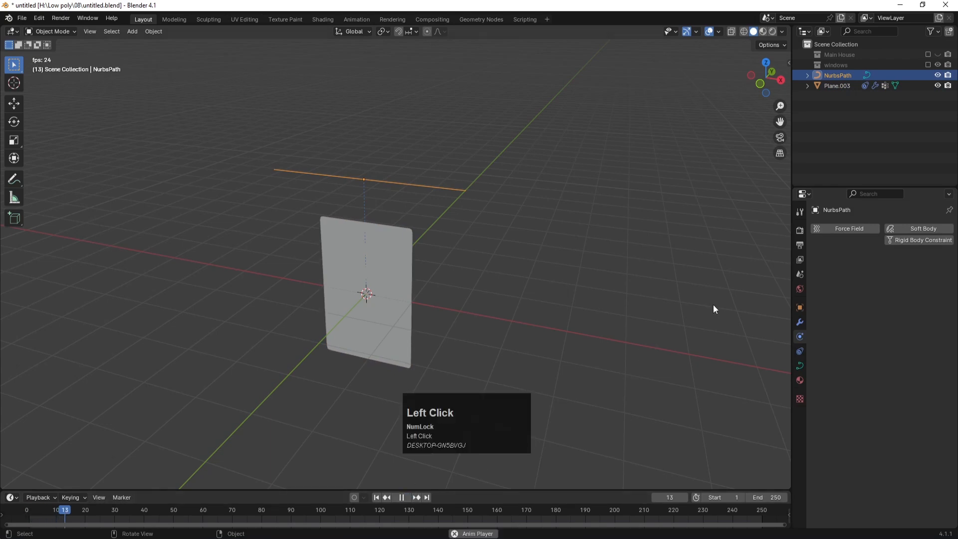
key(s)
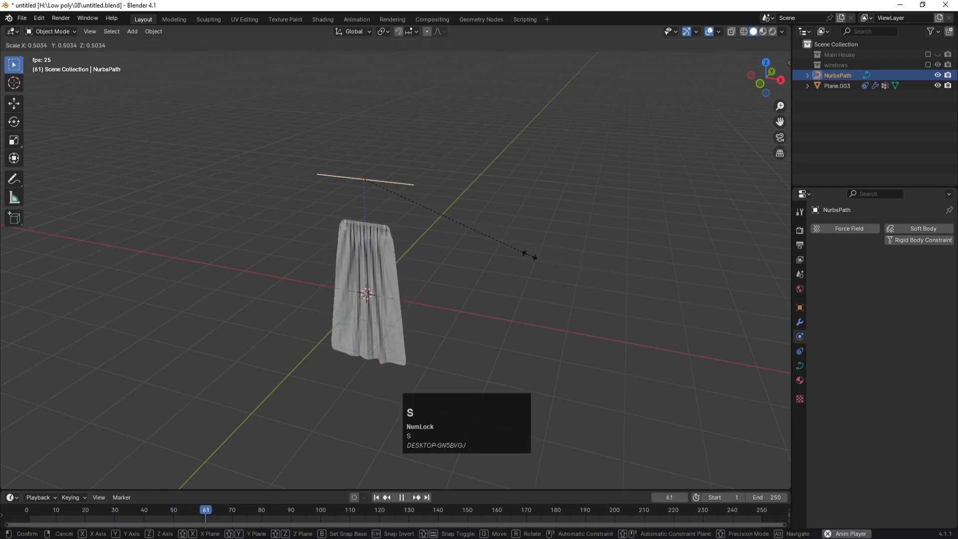
click(519, 290)
click(408, 497)
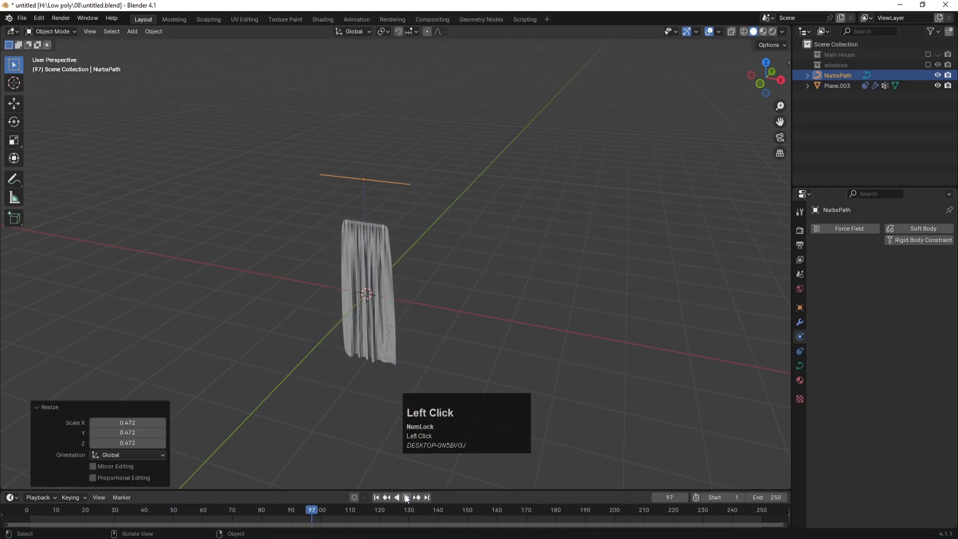
click(497, 235)
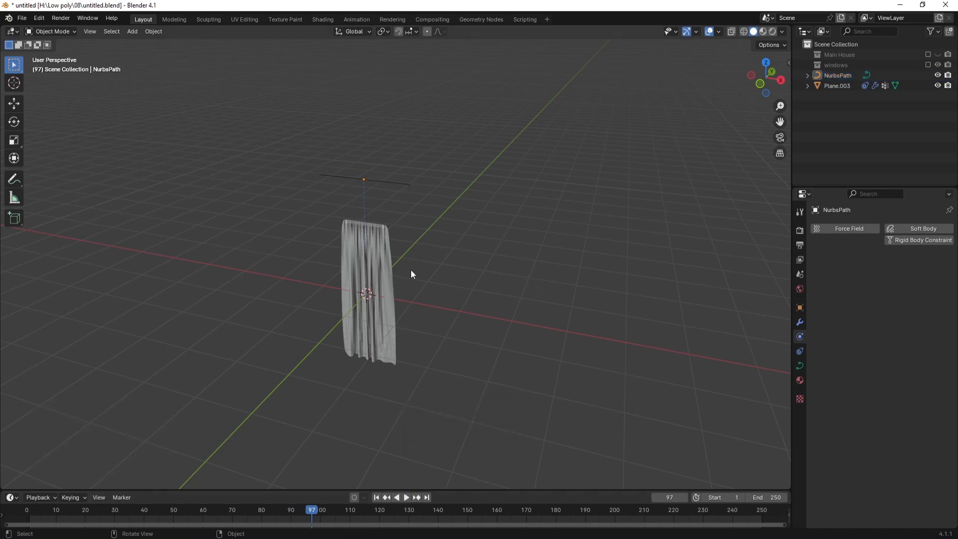
scroll(370, 314, up, 2)
Step: Shade the draped curtain smooth
click(372, 277)
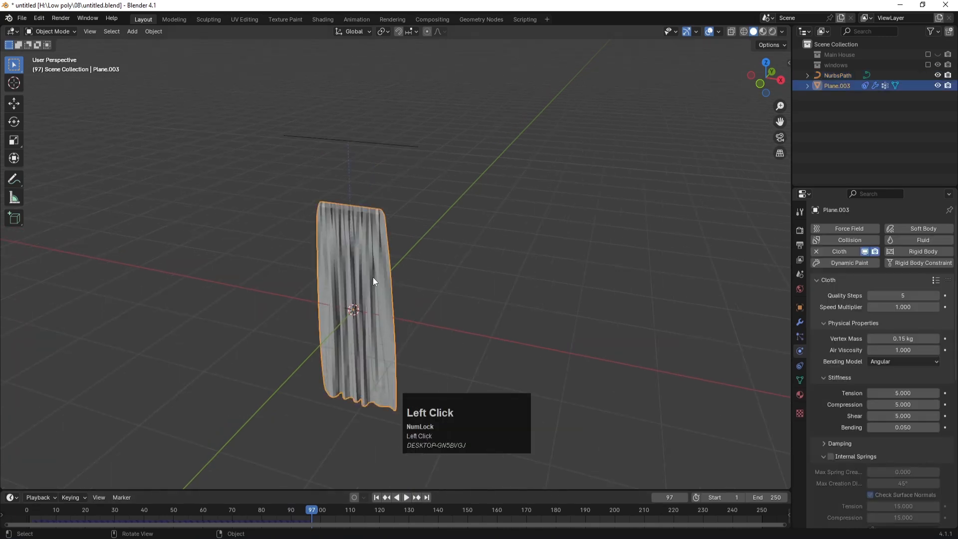
right_click(373, 277)
click(355, 276)
click(500, 242)
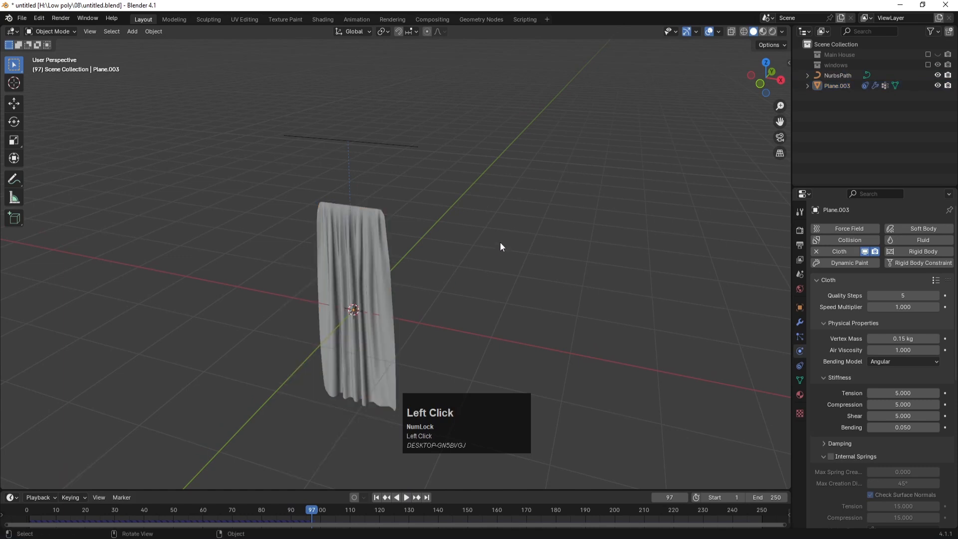
click(361, 247)
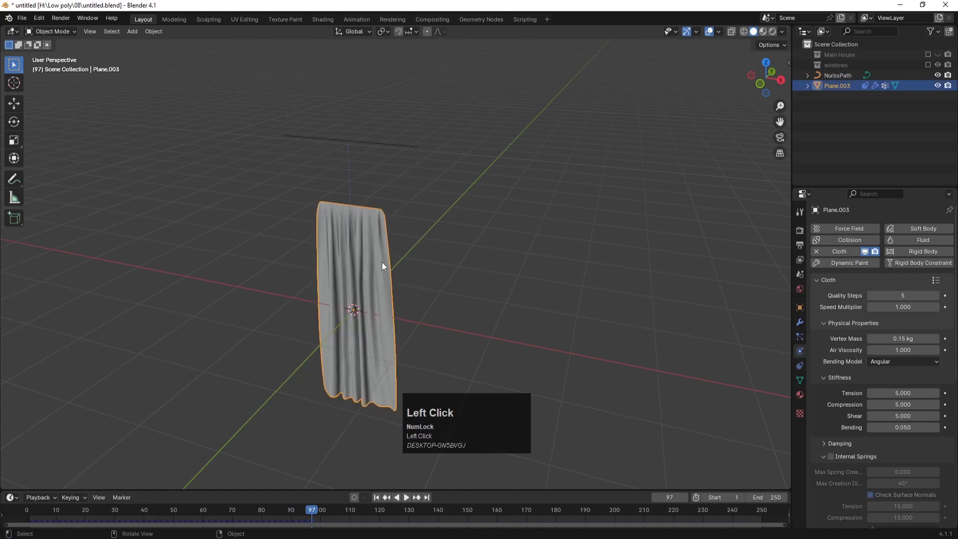
Step: Apply the Copy Scale constraint, then the Subdivision and Cloth modifiers
click(800, 366)
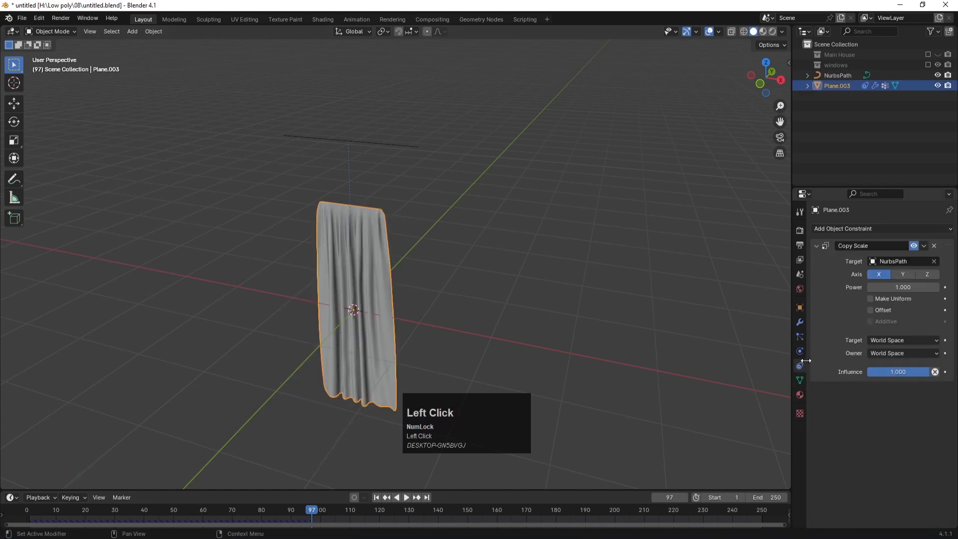
click(922, 247)
click(898, 258)
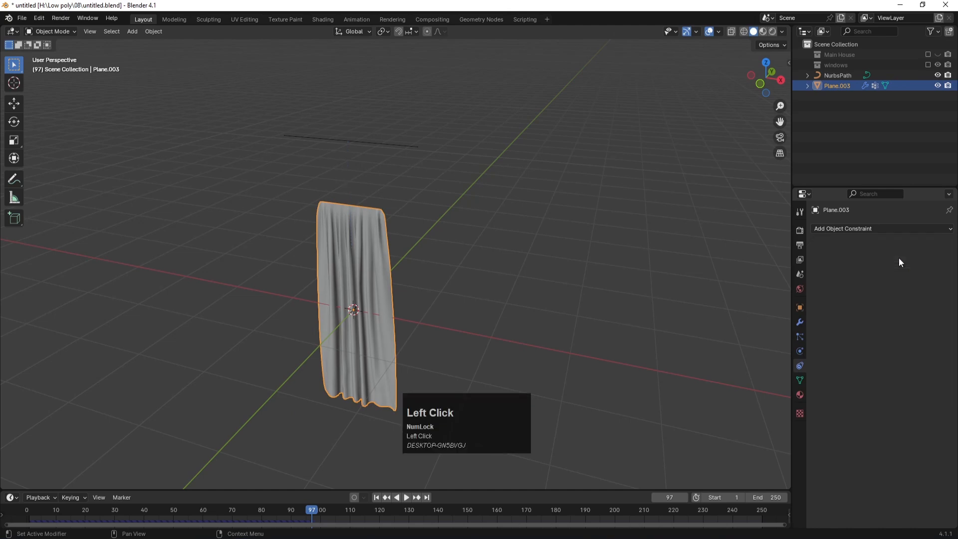
click(798, 352)
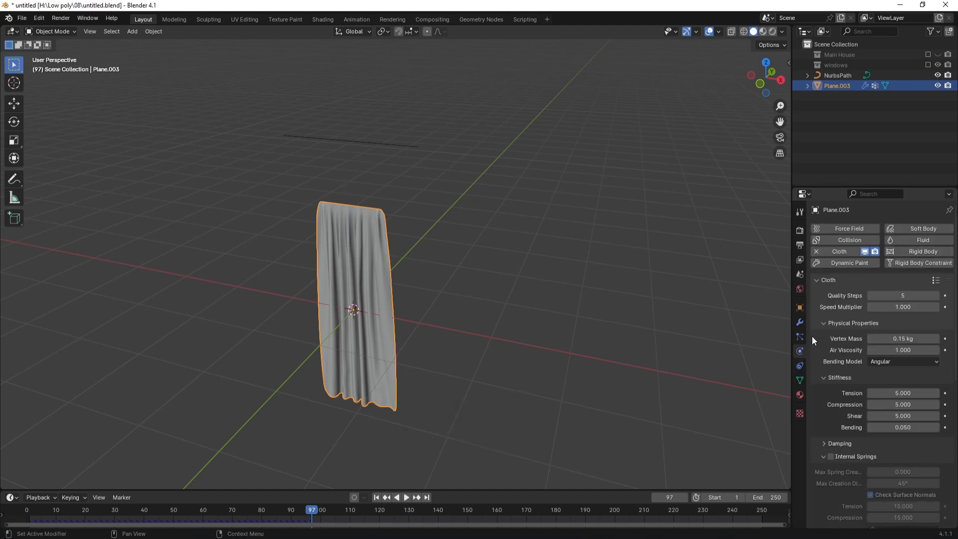
click(799, 322)
click(924, 245)
click(898, 255)
click(923, 247)
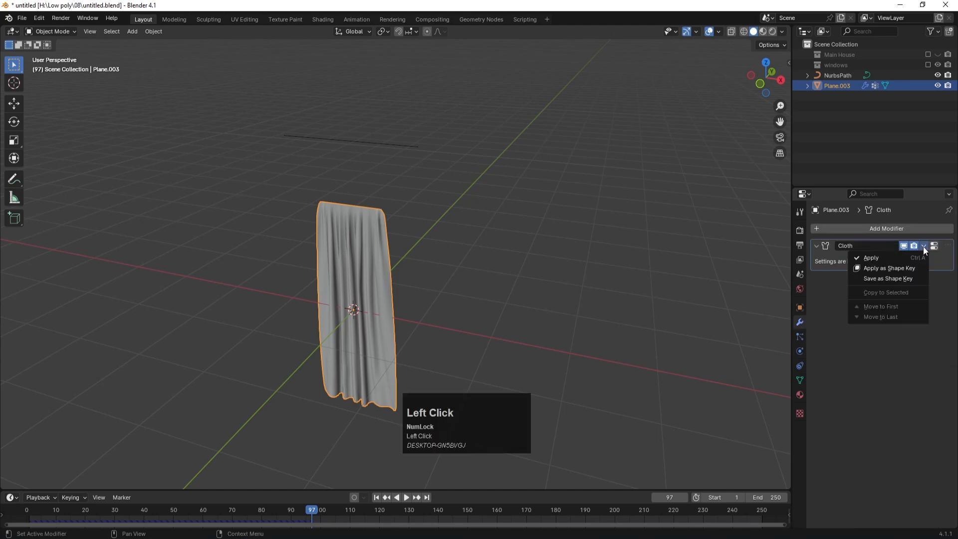
click(897, 259)
Step: Delete the NurbsPath curve
click(402, 205)
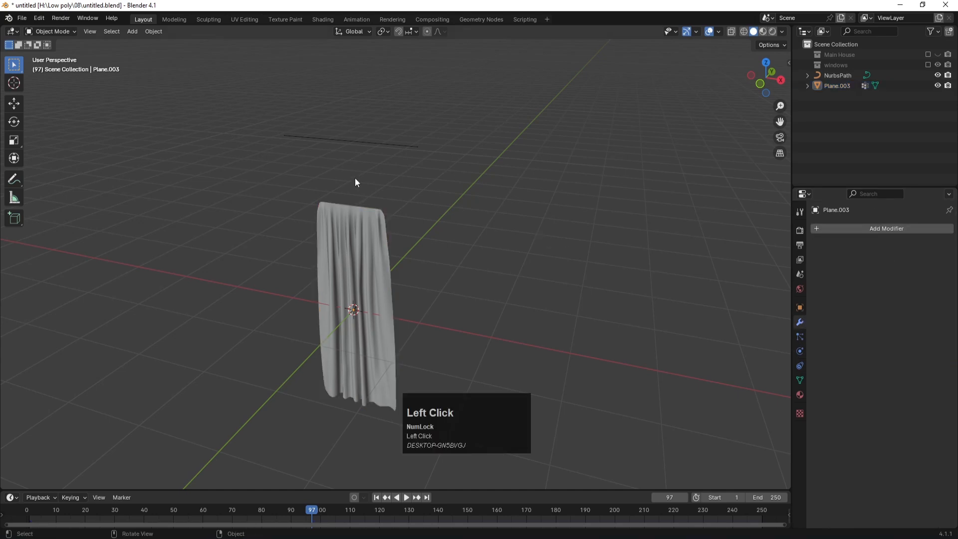
click(357, 142)
key(Delete)
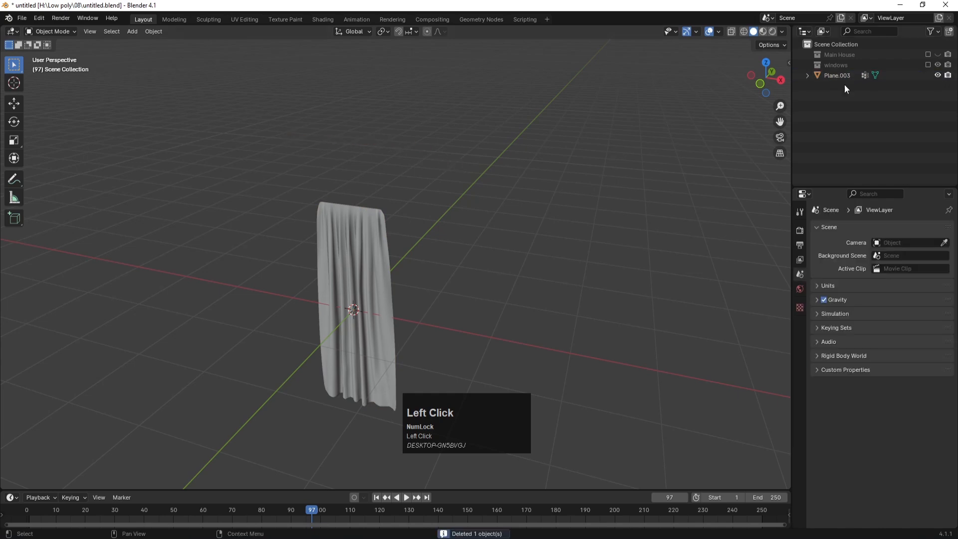
Step: Rename Plane.003 to 'curtains' and move it into the windows collection
double_click(830, 77)
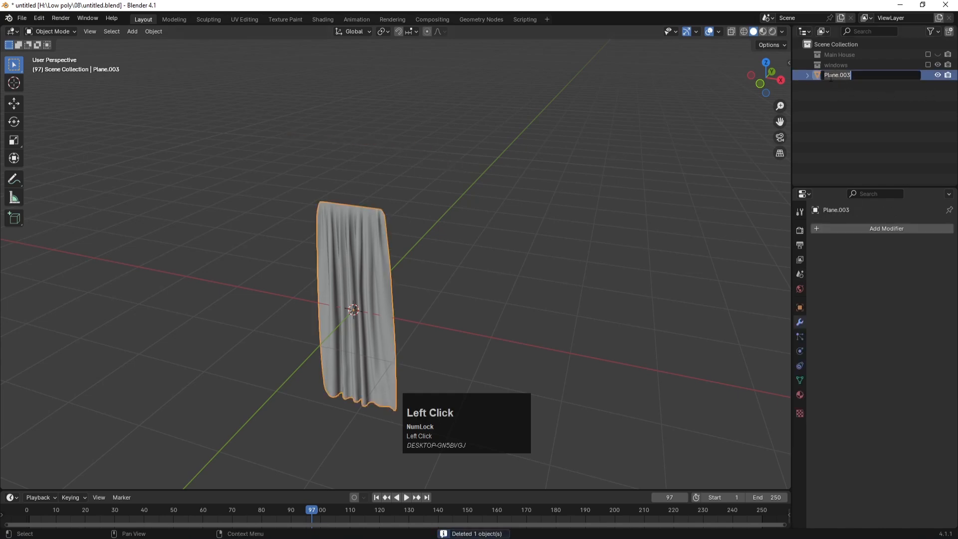
text(curtains)
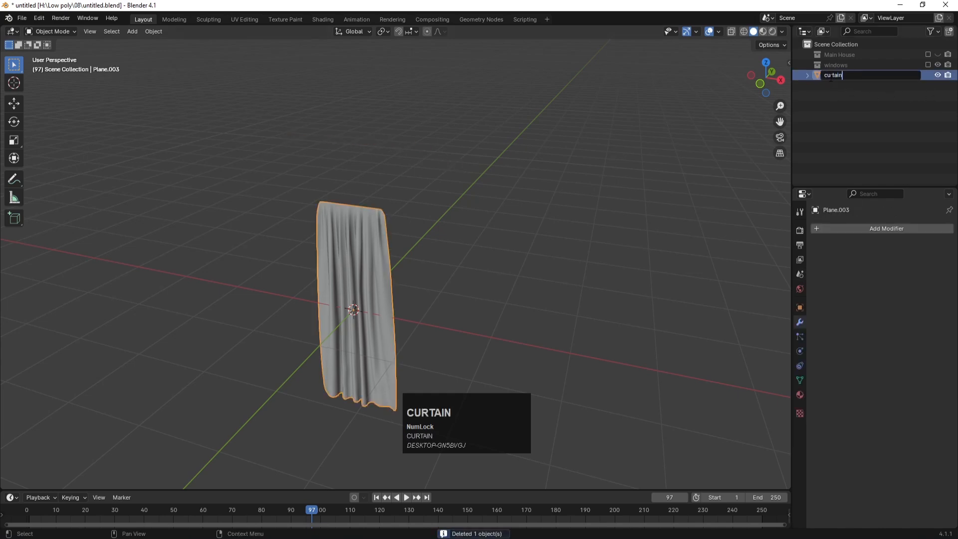
key(Return)
click(928, 65)
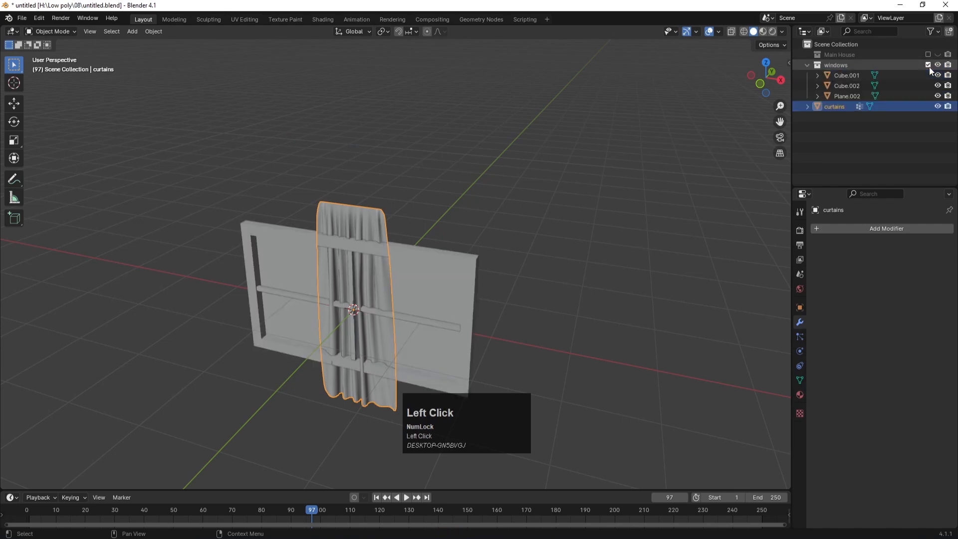
click(937, 65)
click(938, 65)
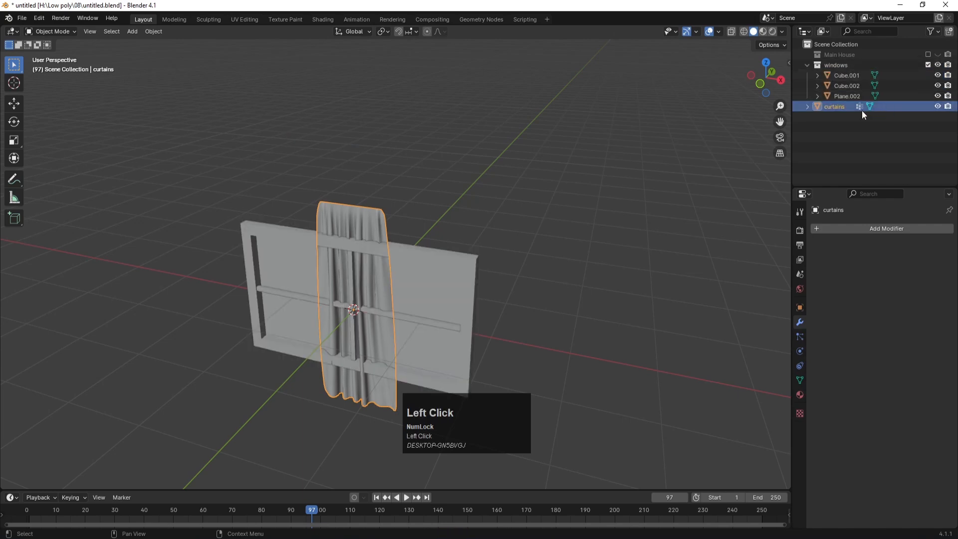
drag(837, 99, 837, 66)
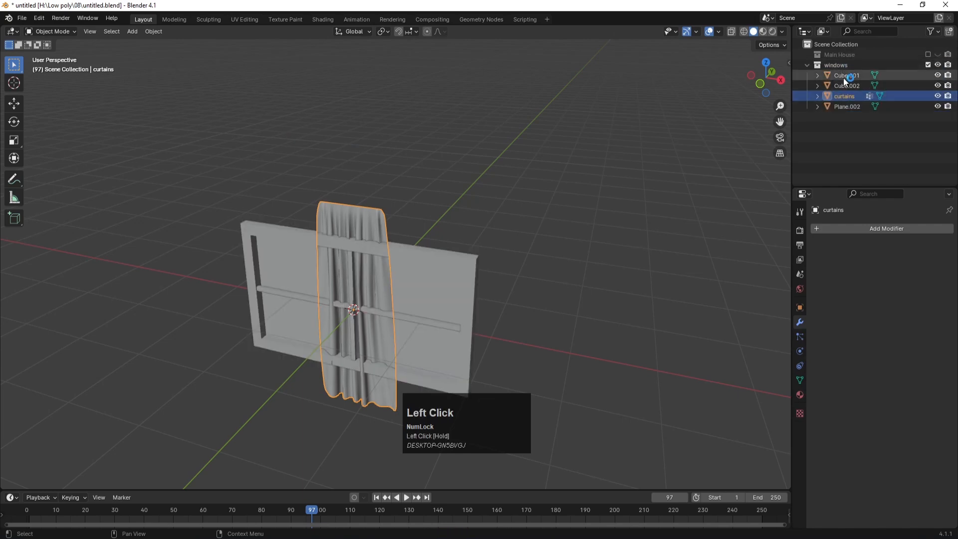
Step: Scale the curtains to 0.704 and move them -0.1438 m along Y in front of the window
scroll(467, 232, down, 1)
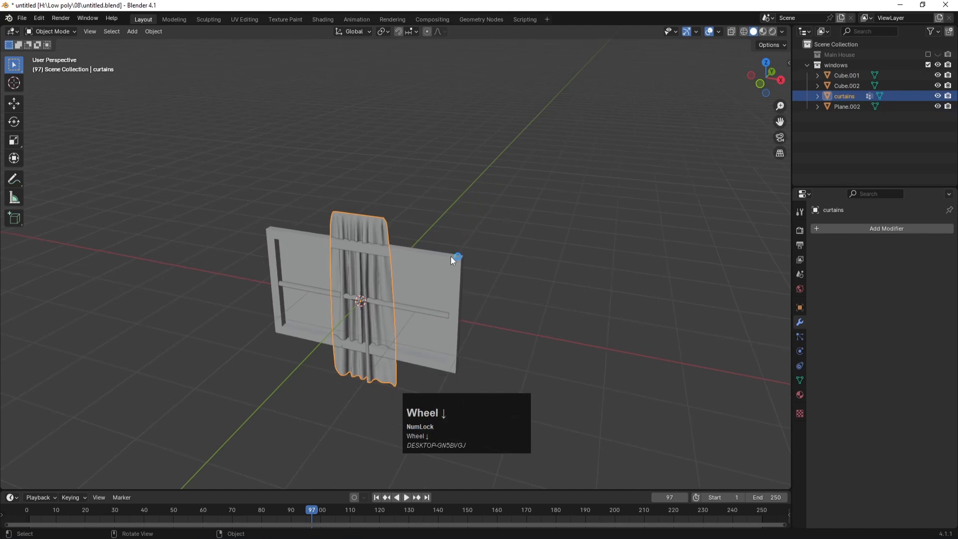
key(KP_1)
key(KP_3)
click(374, 217)
scroll(639, 338, up, 2)
key(s)
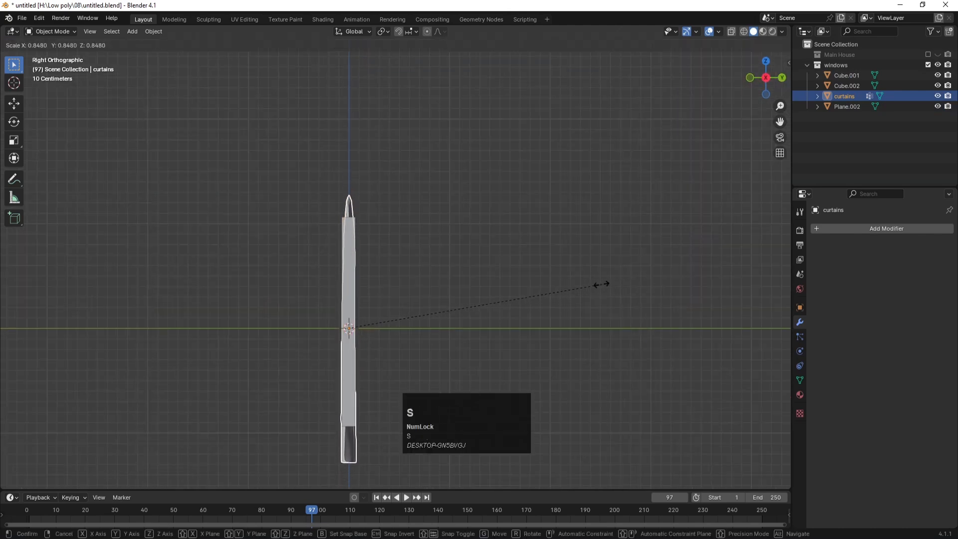
click(554, 286)
key(g)
key(y)
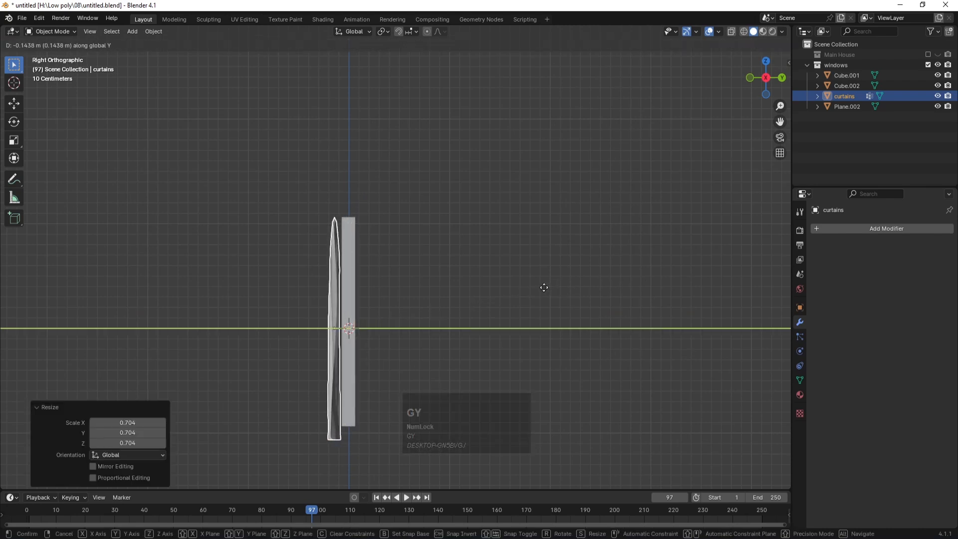
click(541, 285)
key(KP_1)
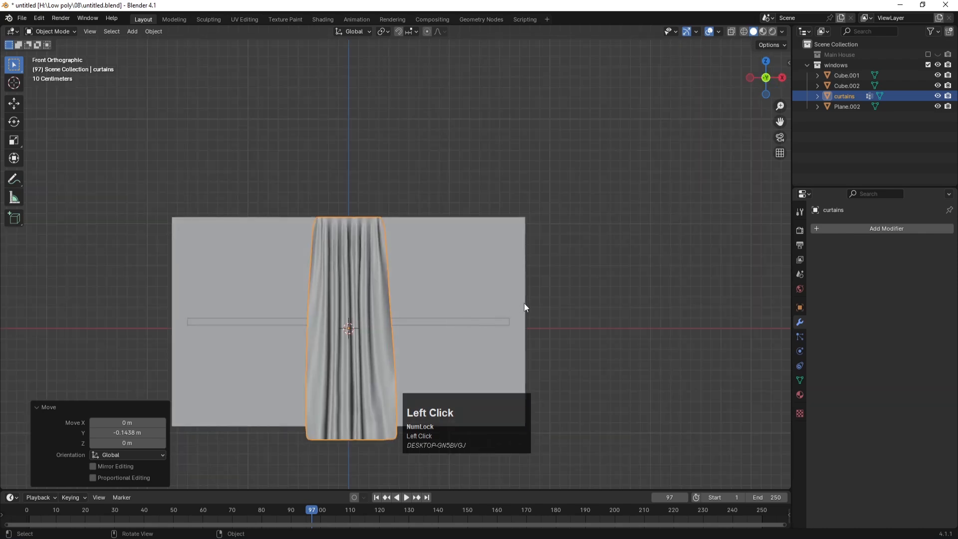
Step: Move the curtains to the window's left side and widen them to 1.446 along X
key(g)
key(x)
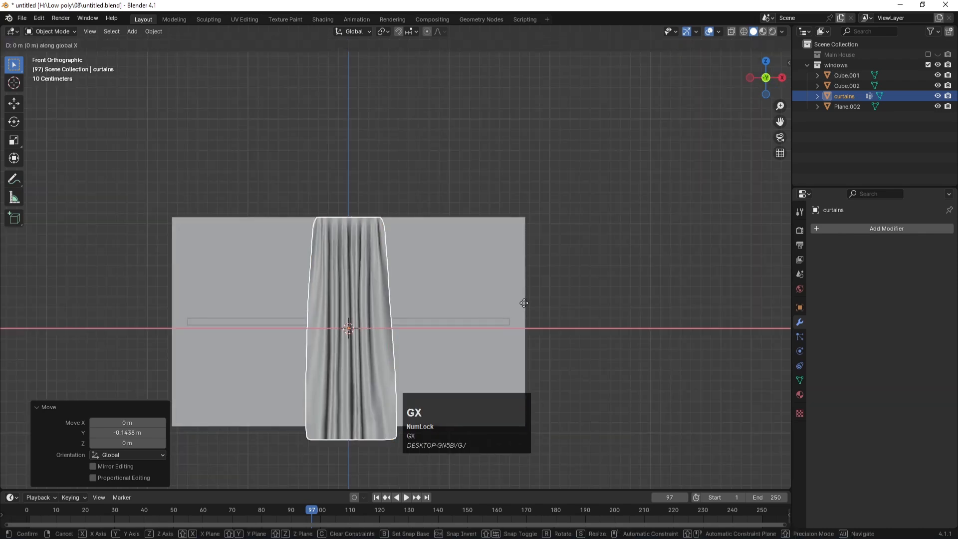
click(390, 310)
key(s)
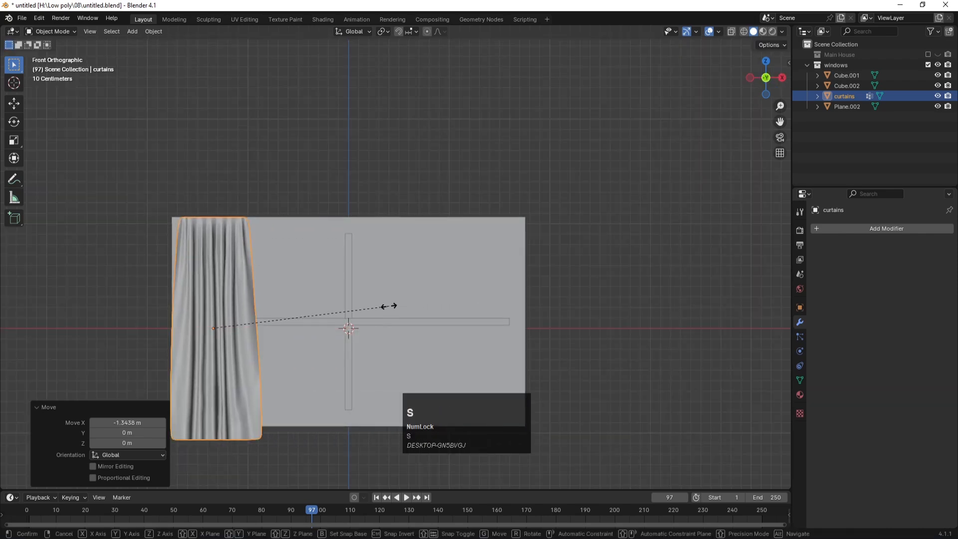
key(x)
click(468, 310)
key(g)
key(x)
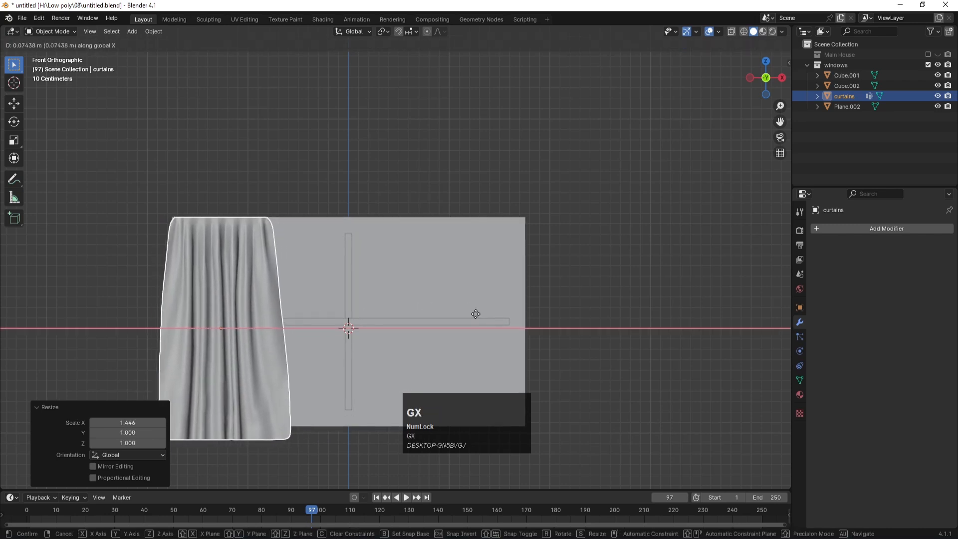
click(475, 314)
Step: Duplicate the curtains 2.5487 m along X to the window's right side
key(shift+d)
key(x)
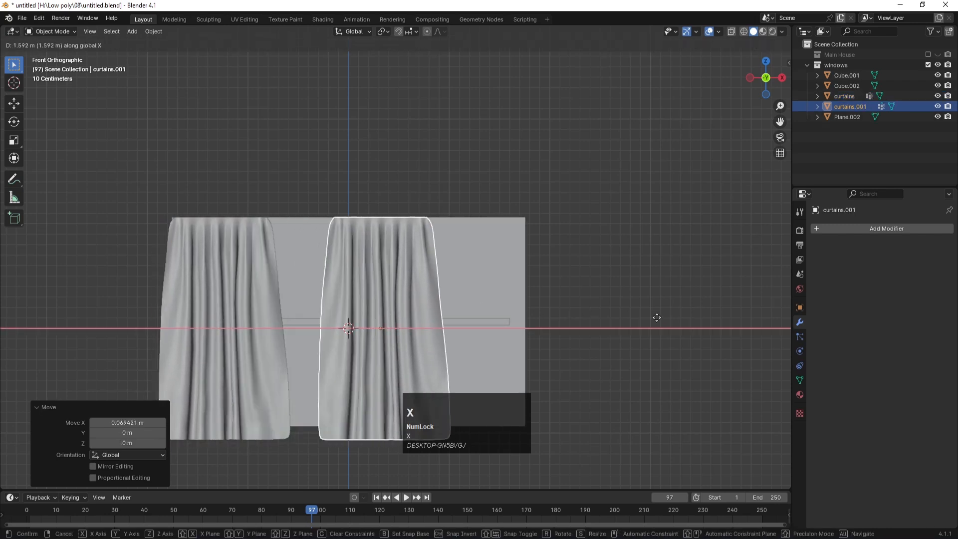
click(731, 316)
scroll(627, 283, down, 5)
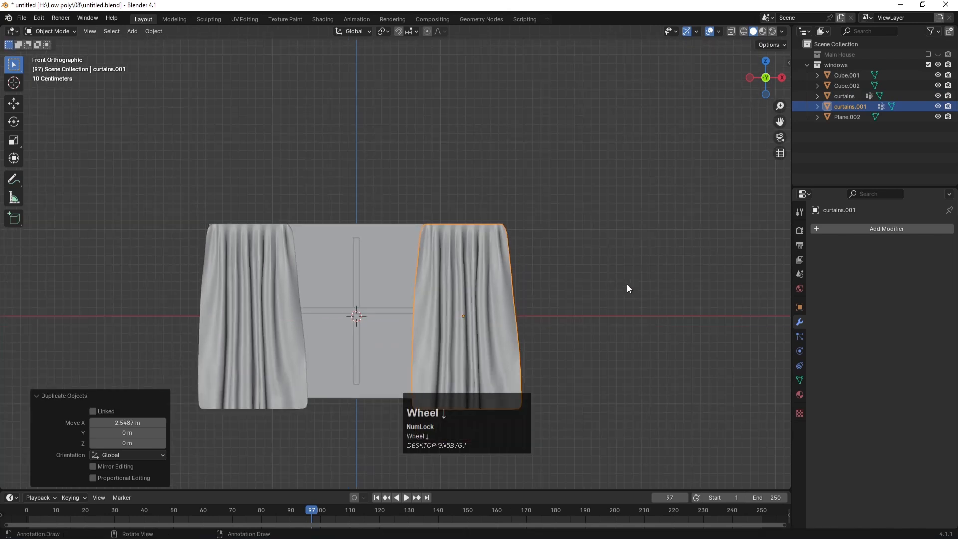
middle_drag(606, 250, 560, 276)
click(577, 283)
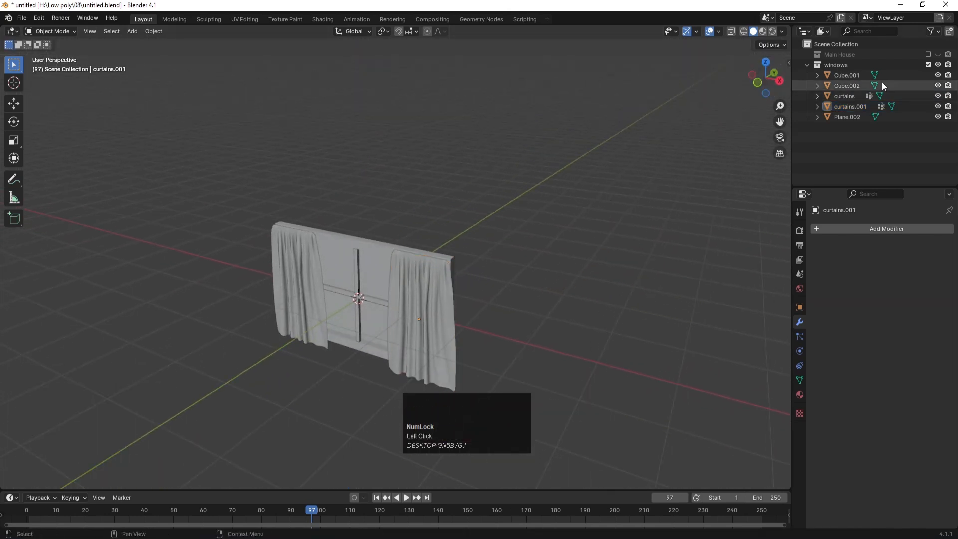
Step: Select the window and both curtains, show Main House, and move them along Y toward the wall
drag(537, 209, 190, 370)
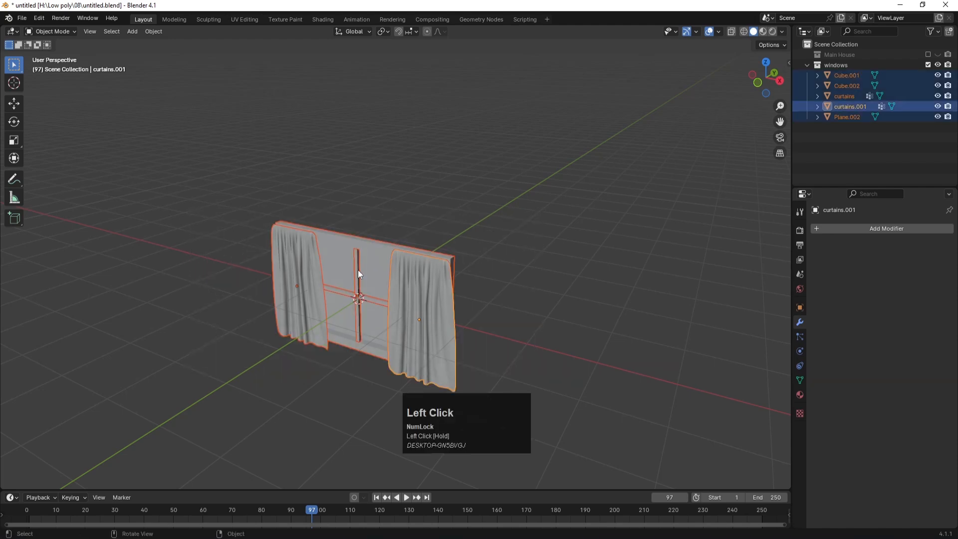
click(928, 54)
scroll(609, 286, down, 2)
key(KP_7)
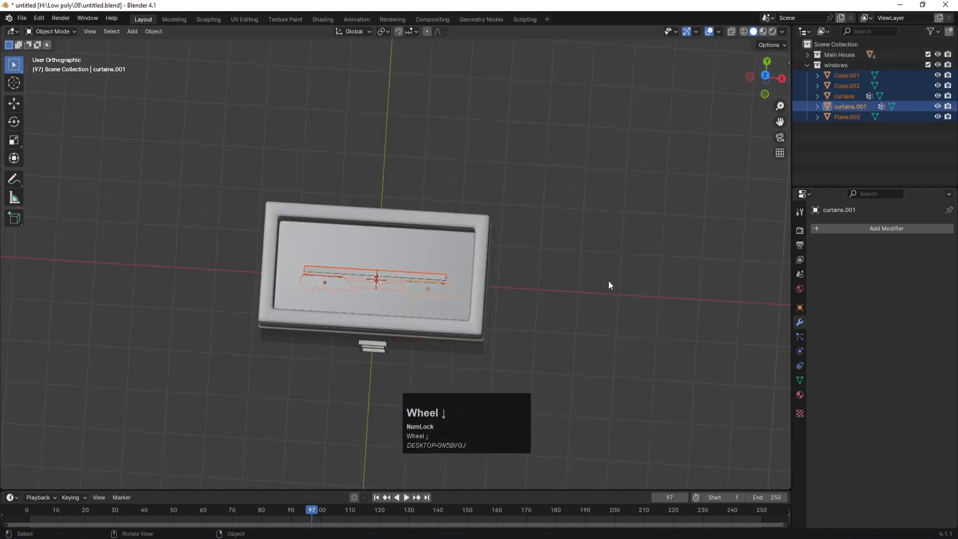
key(g)
key(y)
click(592, 359)
middle_drag(593, 358, 593, 359)
Step: Scale the window set to 0.571 and shift it 1.6 m along X
key(KP_1)
key(s)
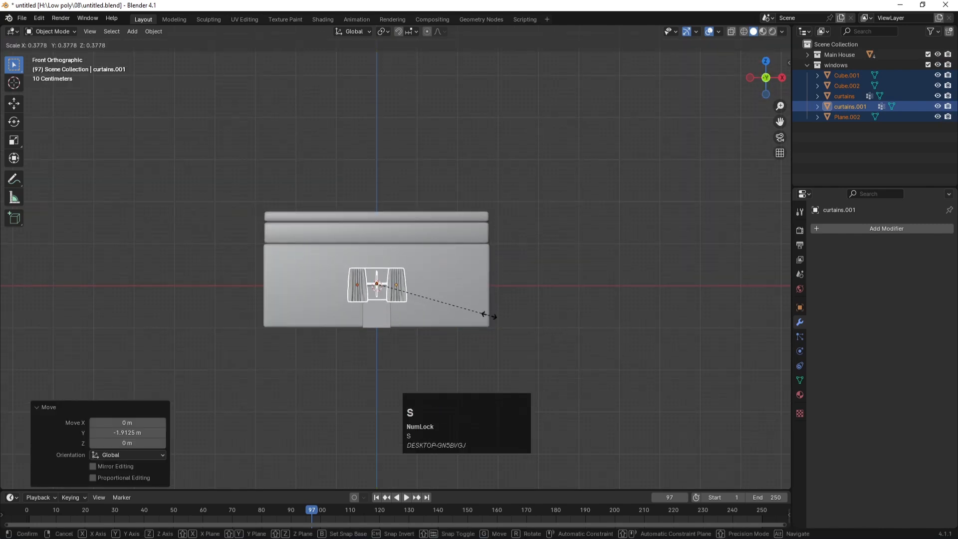
click(551, 318)
scroll(507, 298, up, 4)
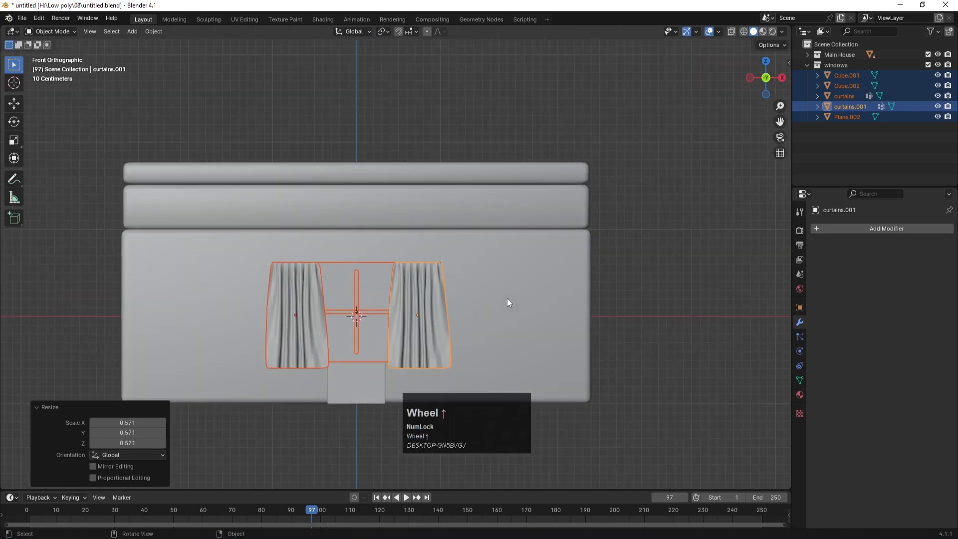
key(g)
key(x)
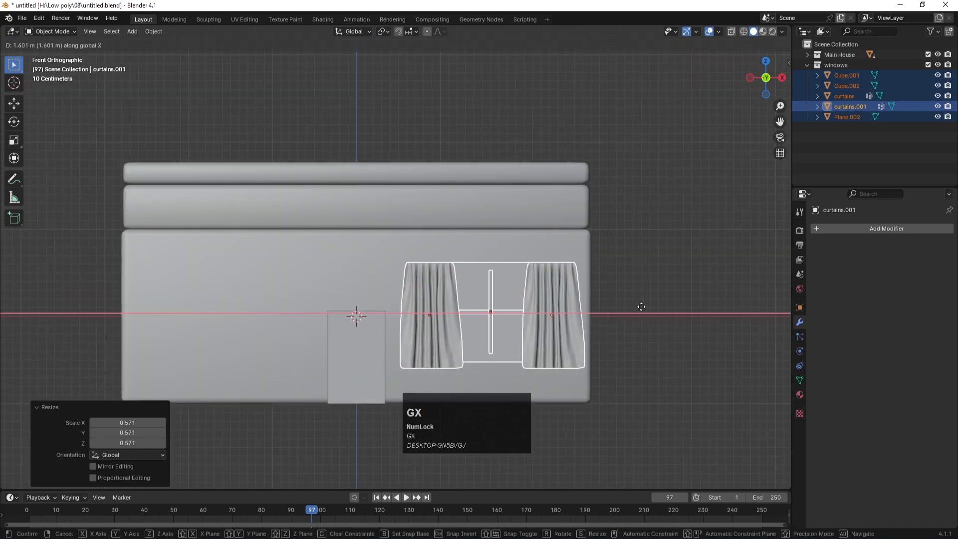
click(641, 306)
Step: Slide the window set along Y until it sits flush on the front wall
key(KP_3)
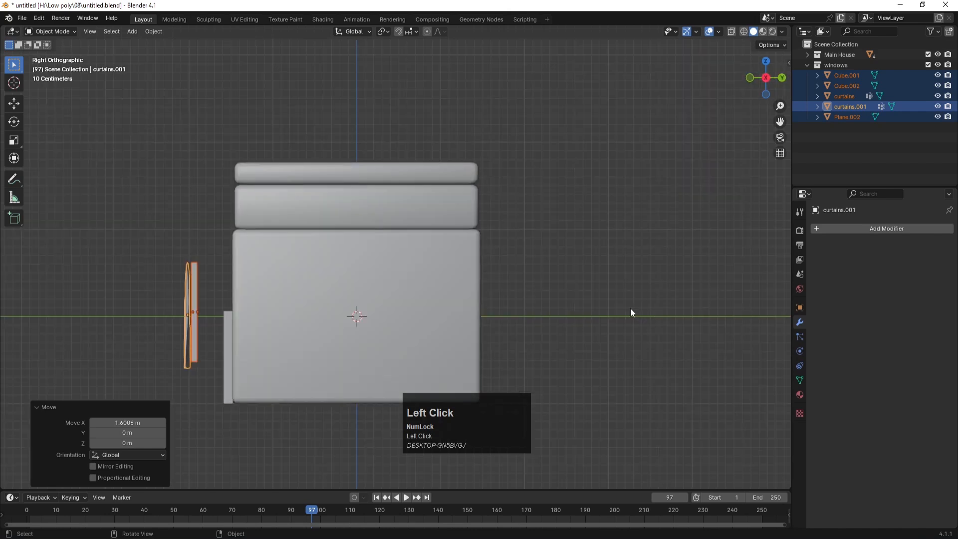
key(g)
key(y)
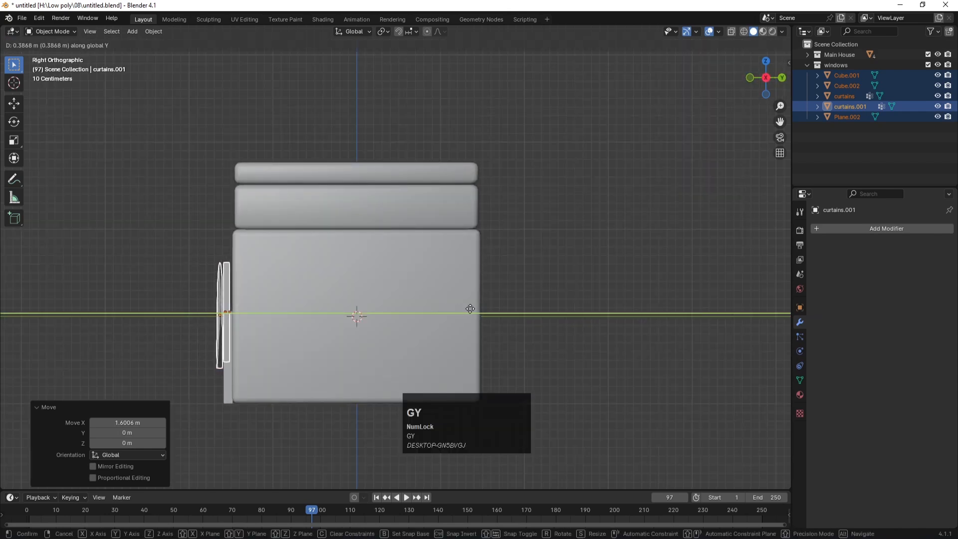
click(471, 310)
click(547, 271)
middle_drag(548, 272, 276, 280)
scroll(277, 283, down, 1)
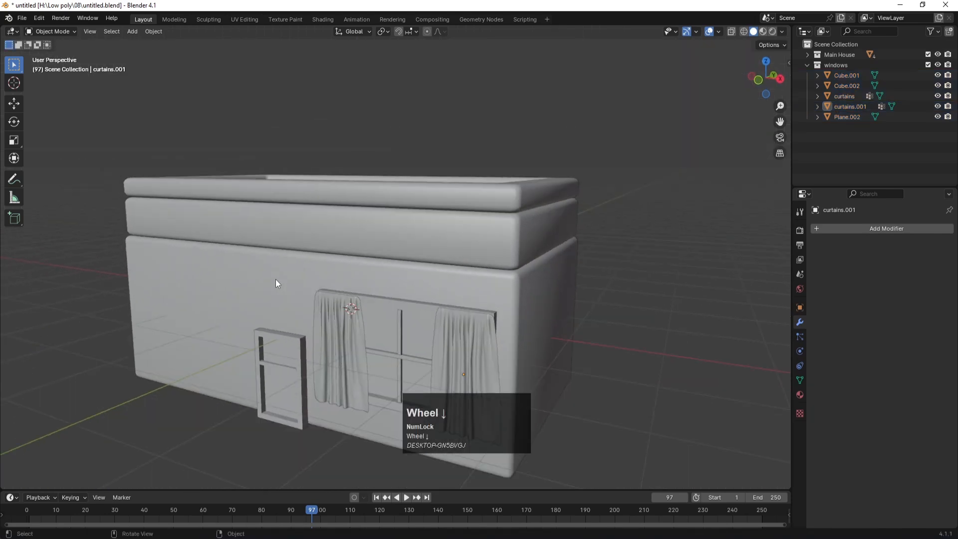
Step: Duplicate the window set -3.16 m along X onto the front wall's left part
scroll(276, 280, down, 2)
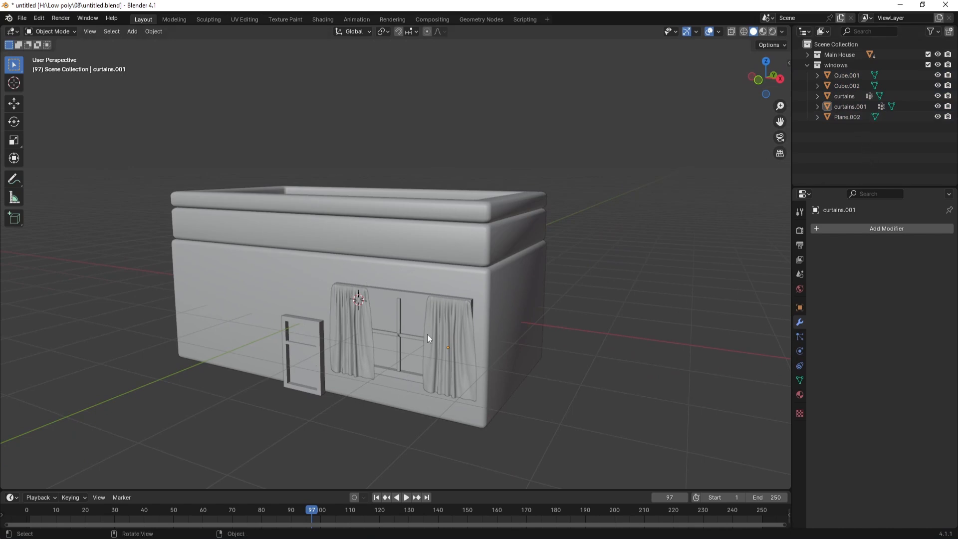
key(KP_7)
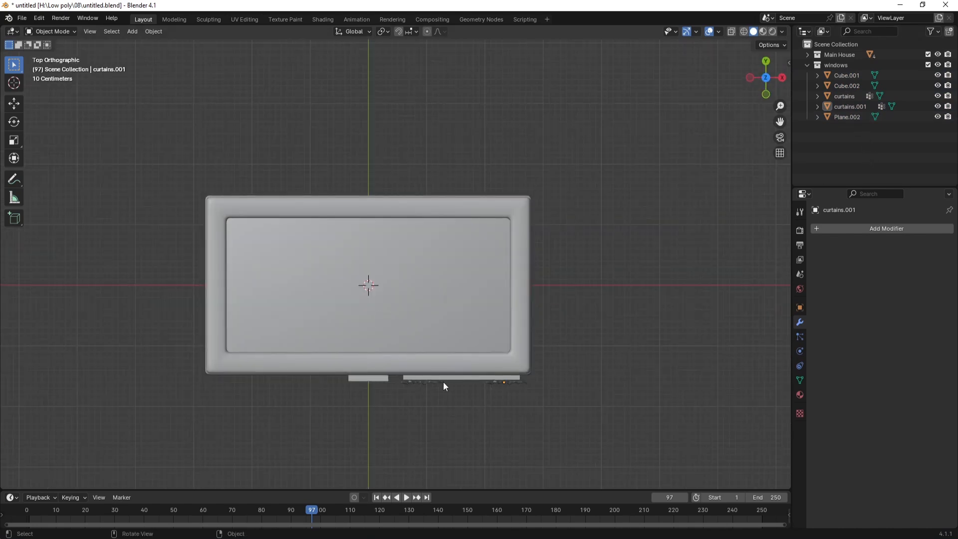
scroll(508, 394, up, 2)
scroll(607, 331, up, 2)
shift+middle_drag(619, 261, 600, 201)
drag(593, 341, 354, 311)
scroll(486, 334, down, 2)
key(shift+d)
key(x)
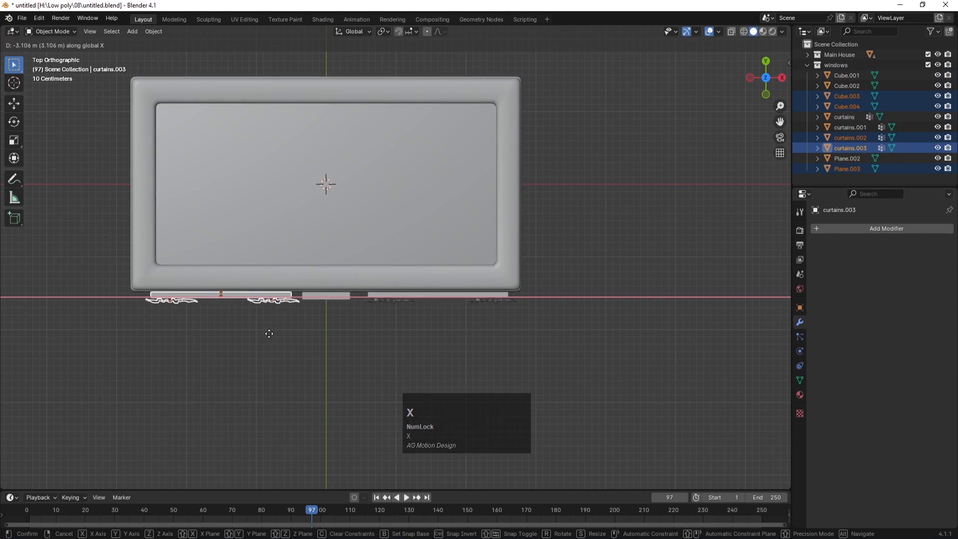
click(278, 334)
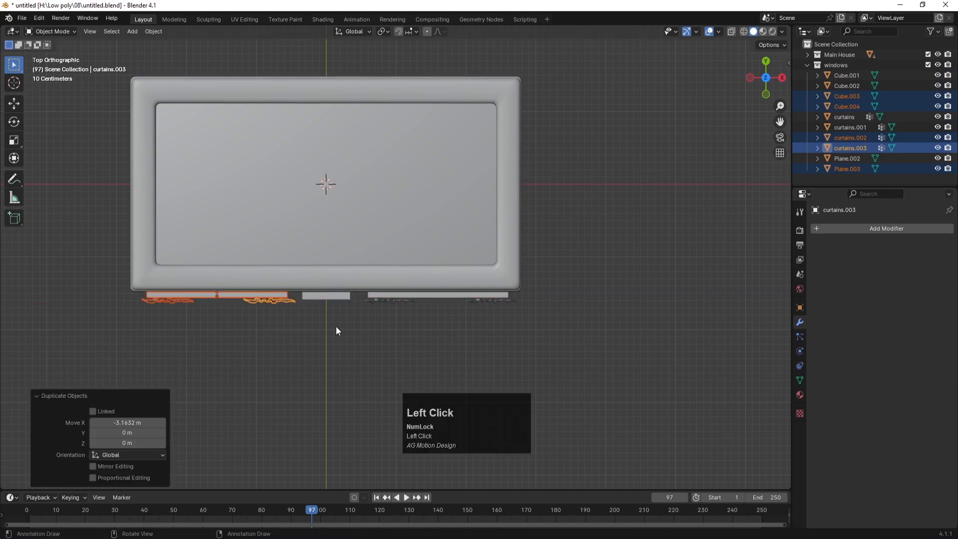
middle_drag(466, 328, 387, 288)
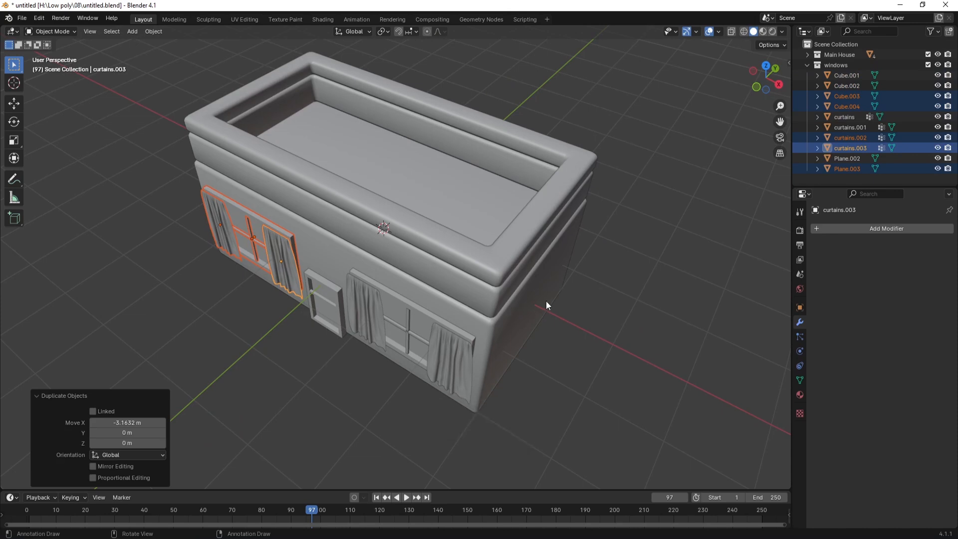
Step: Duplicate the window set again, rotate it 90° around Z, and place it on the right wall
key(KP_7)
key(shift+d)
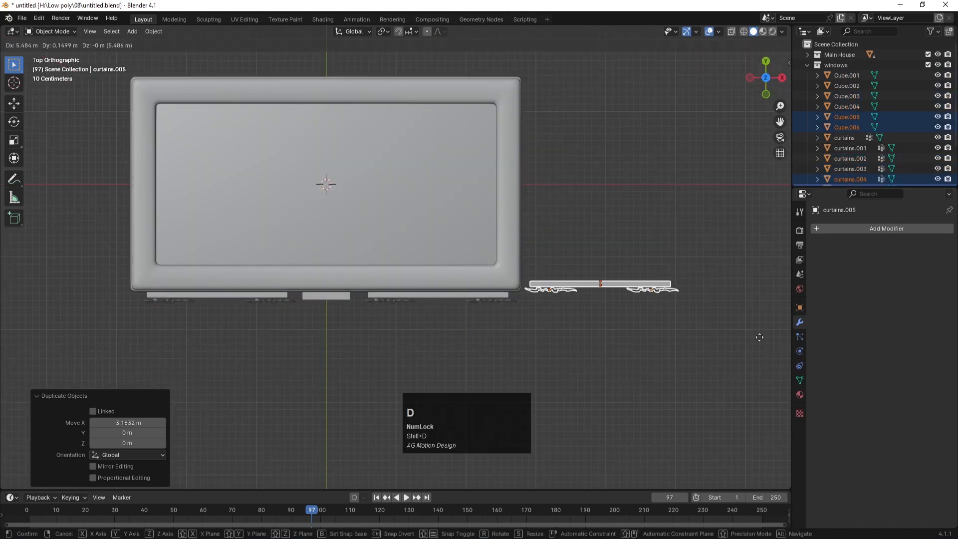
click(3, 289)
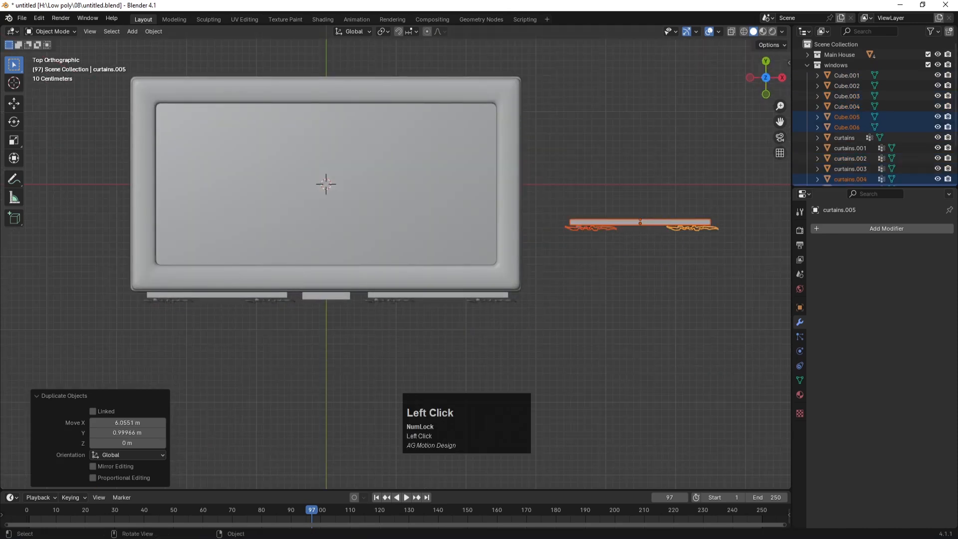
text(rz90)
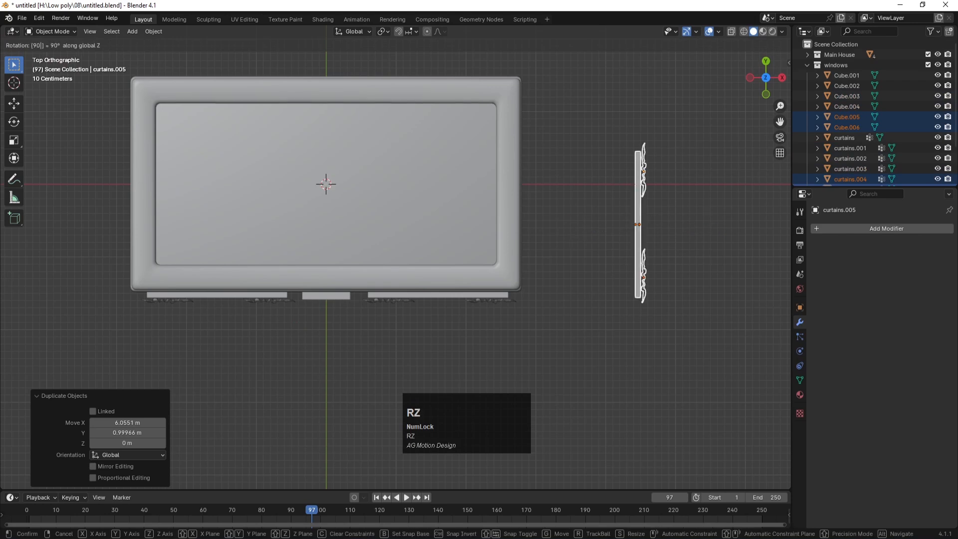
key(Return)
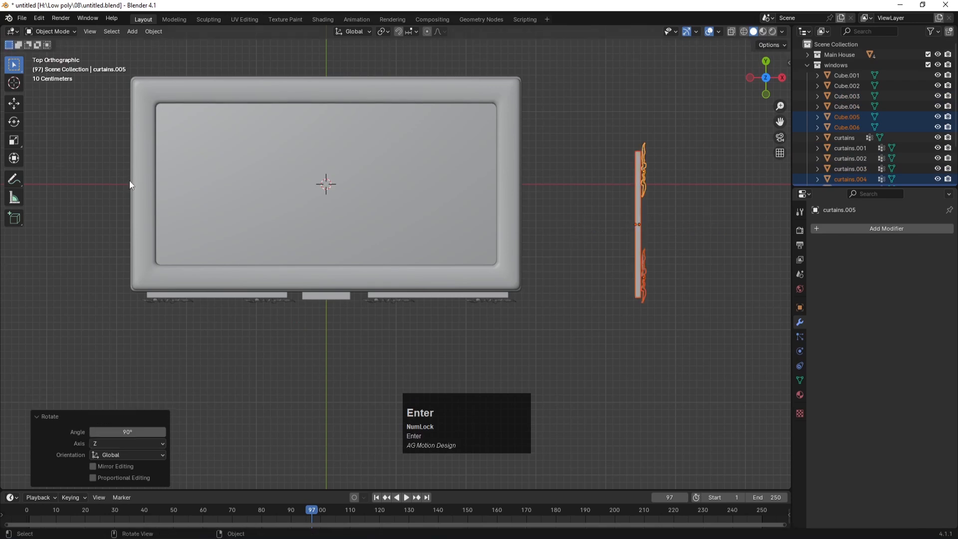
key(g)
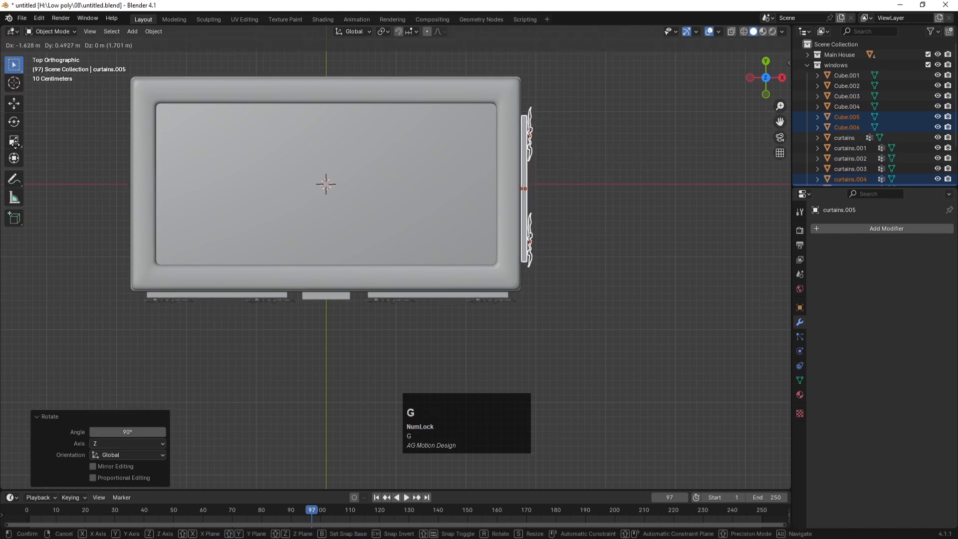
click(16, 145)
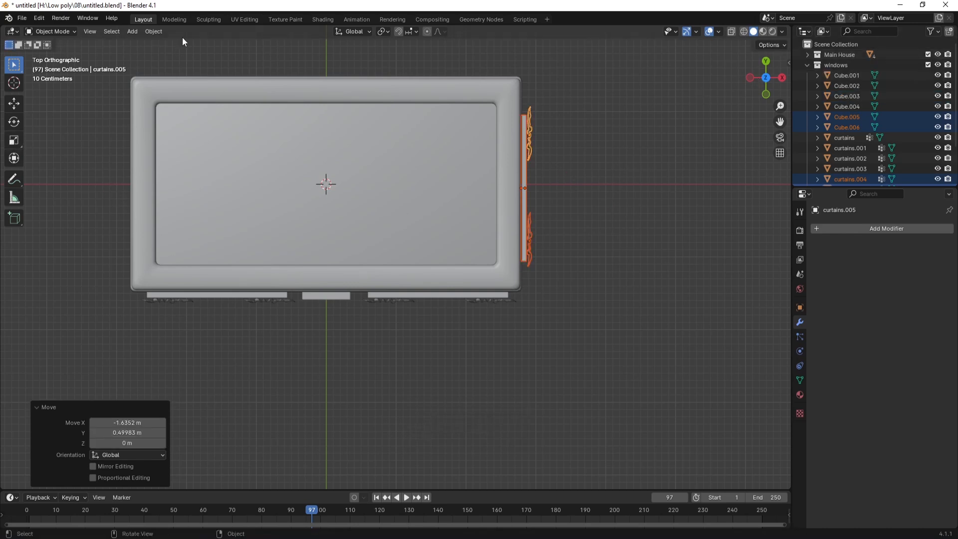
click(154, 31)
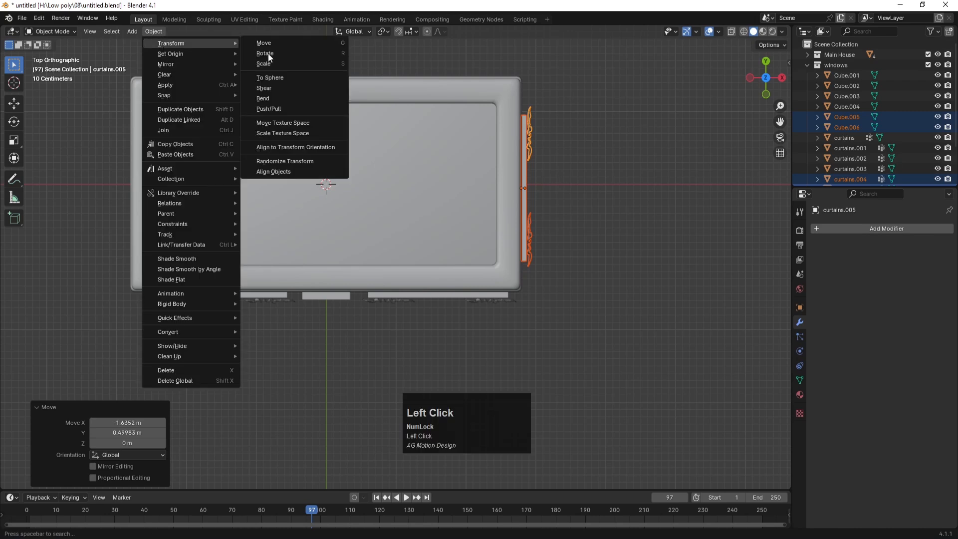
Step: Move the selected objects' origins to their surface centre of mass
click(179, 55)
click(153, 31)
mouse_move(161, 53)
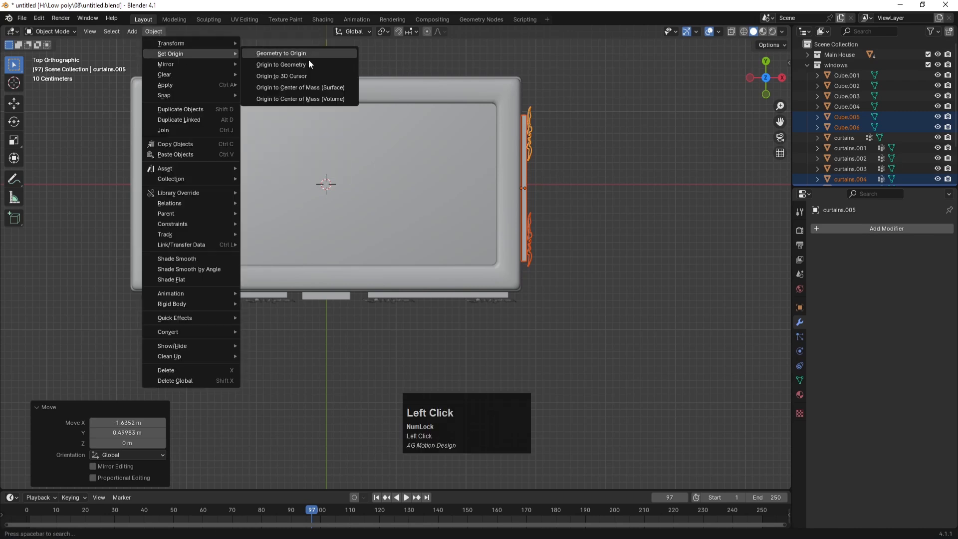
click(296, 88)
Step: Select the right-wall curtain, thin side plane and lower curtains, and apply their rotation
click(529, 144)
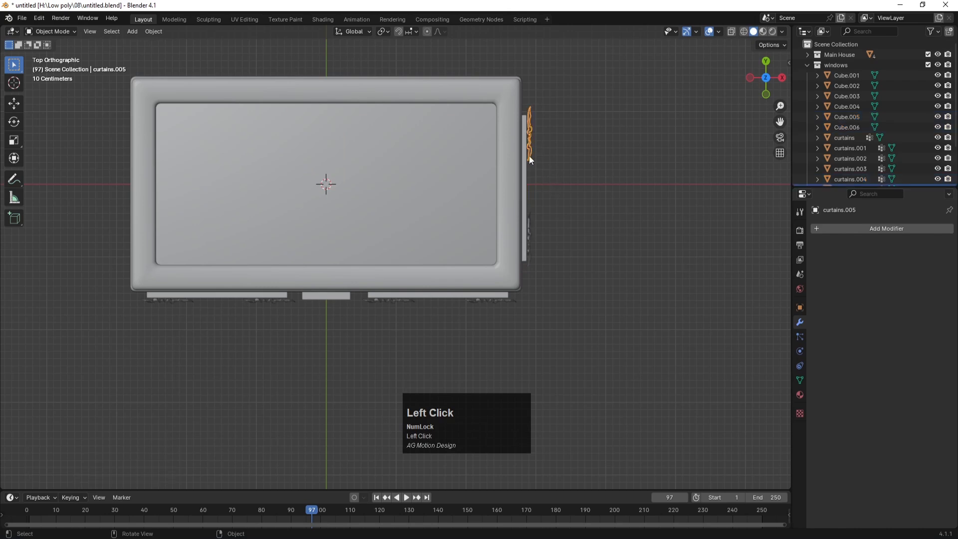
click(525, 200)
drag(531, 312, 366, 299)
key(ctrl+a)
click(618, 295)
Step: Set every object's origin to Center of Mass (Surface), then orbit into perspective
key(a)
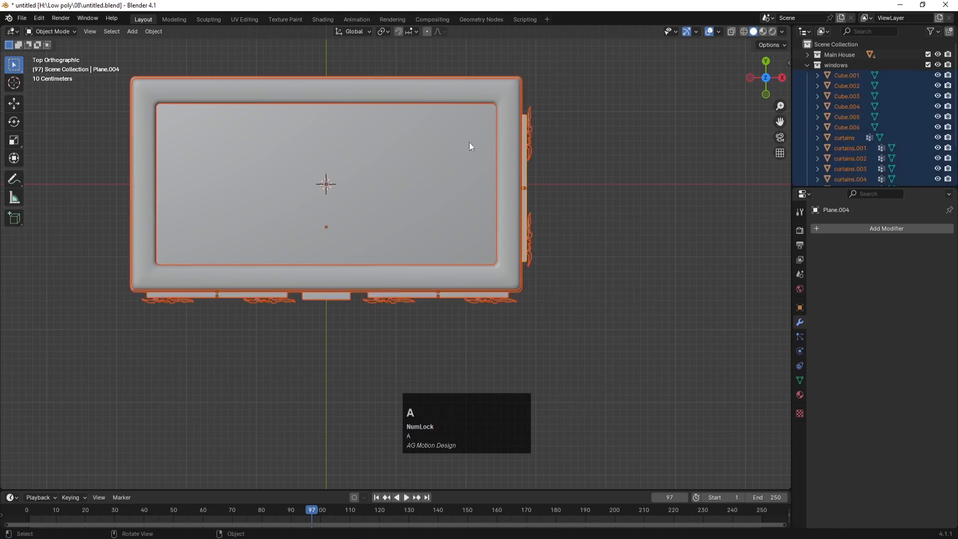
click(152, 31)
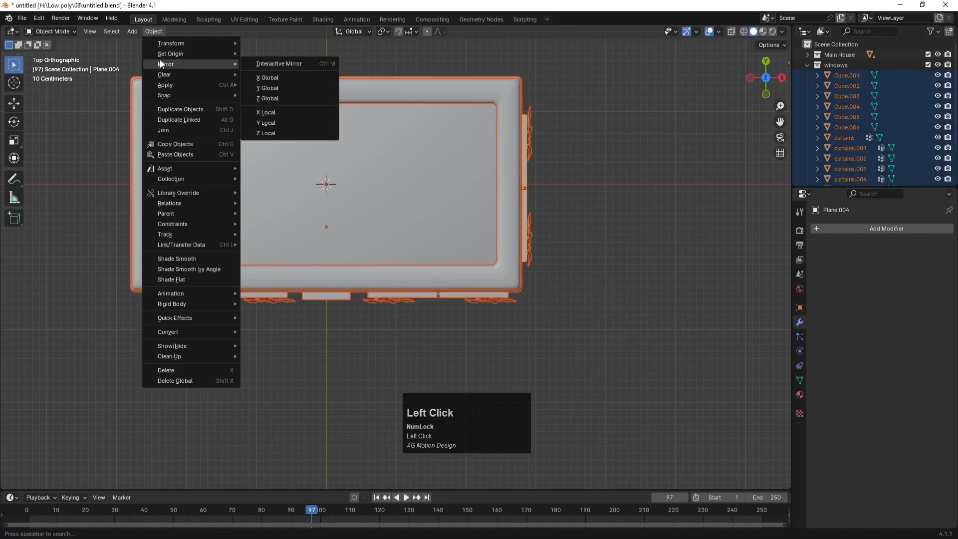
mouse_move(163, 55)
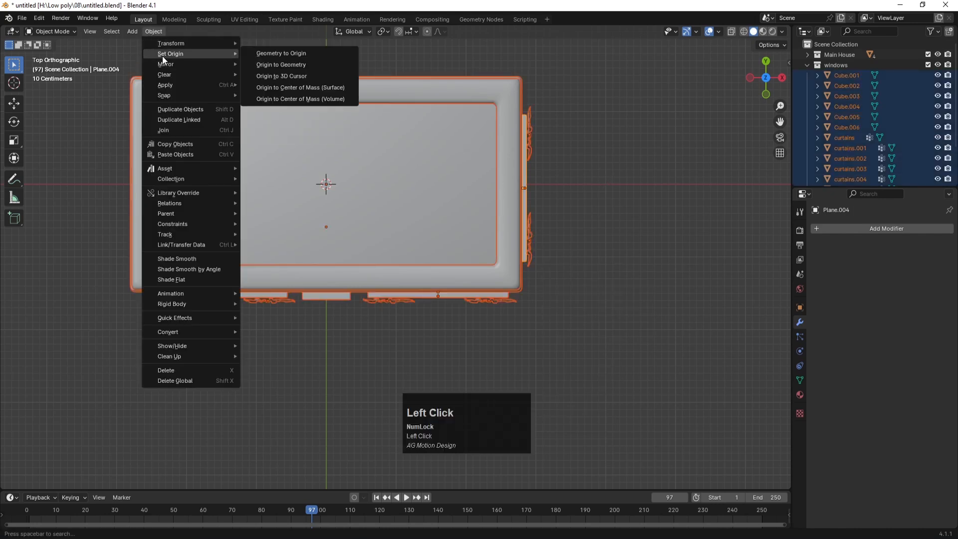
click(279, 87)
click(633, 238)
click(413, 181)
middle_drag(676, 210, 514, 171)
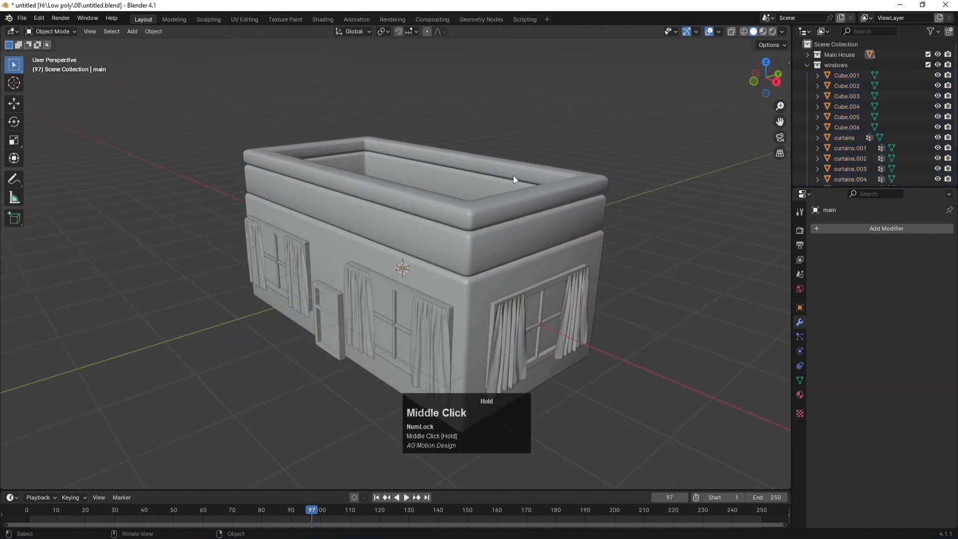
Step: Save the file, collapse the windows collection in the Outliner, and save again
scroll(507, 258, down, 3)
key(ctrl+s)
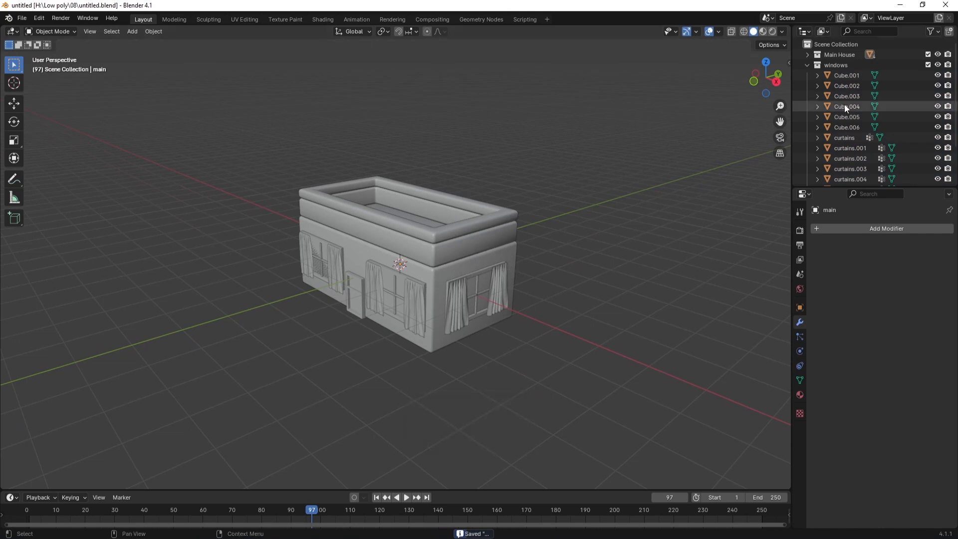
click(806, 64)
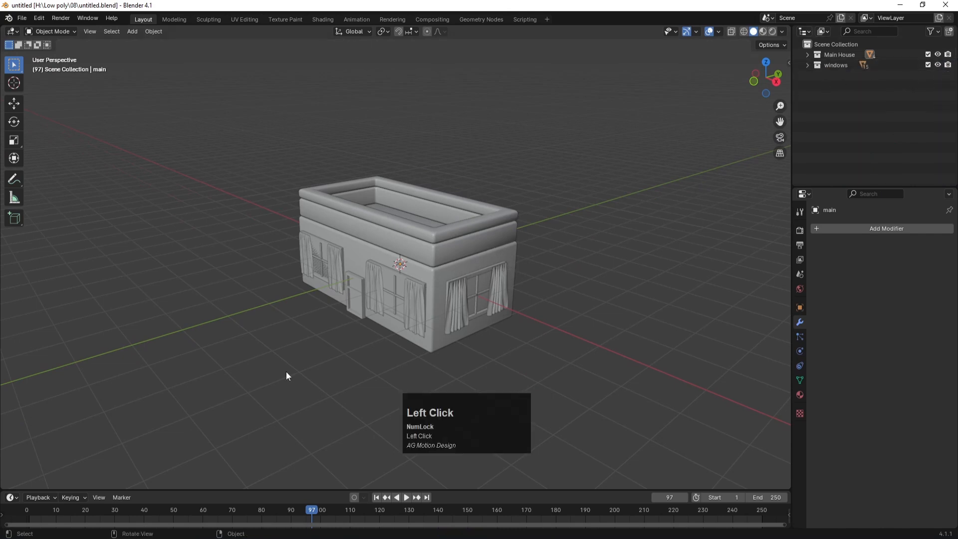
key(ctrl+s)
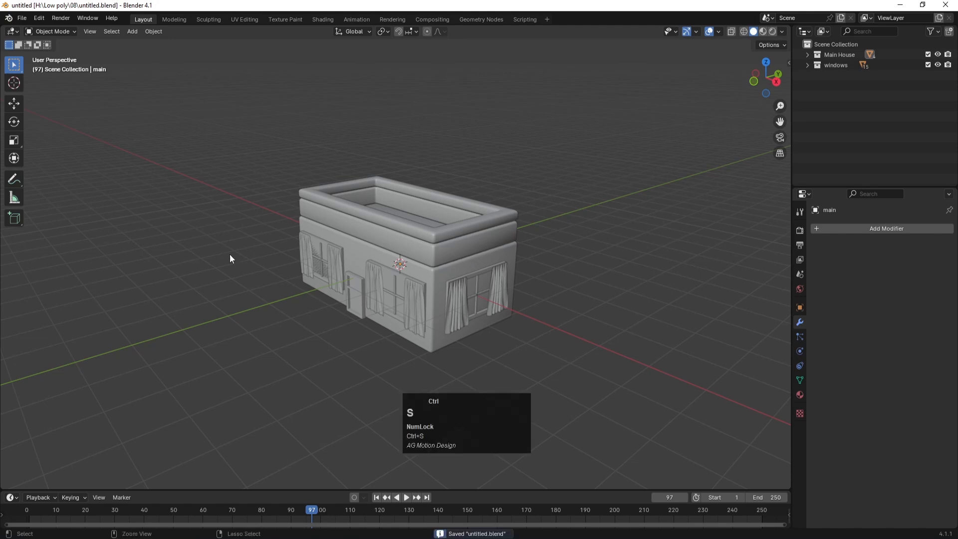
Step: Orbit and zoom around the house, then save untitled.blend once more
middle_drag(272, 270, 295, 278)
scroll(334, 287, up, 3)
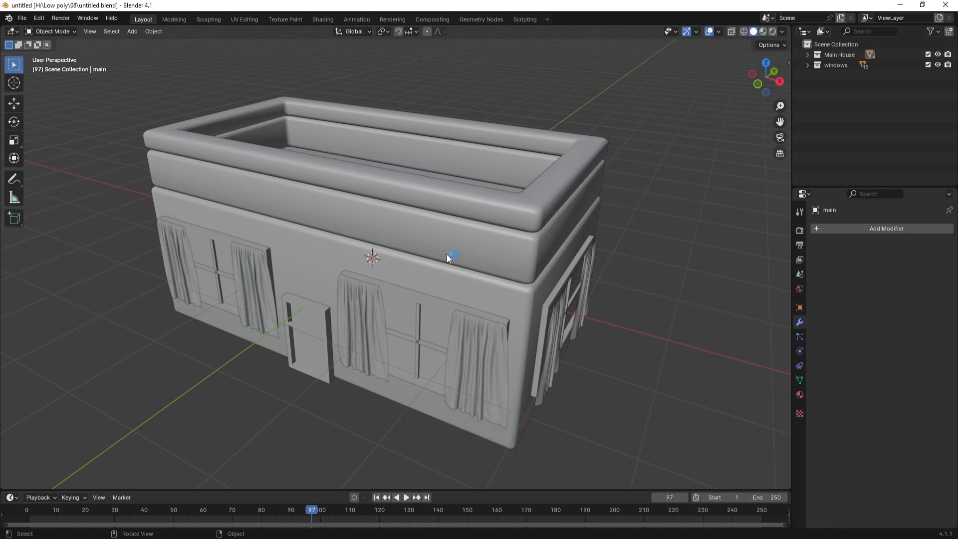
scroll(447, 254, down, 3)
key(ctrl+s)
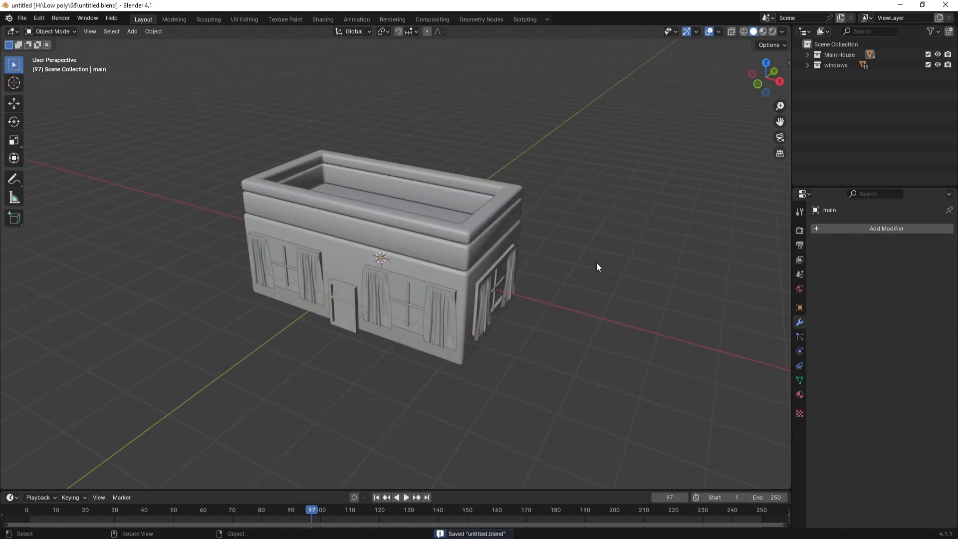
Step: Add a camera and look through it in camera view
key(shift+a)
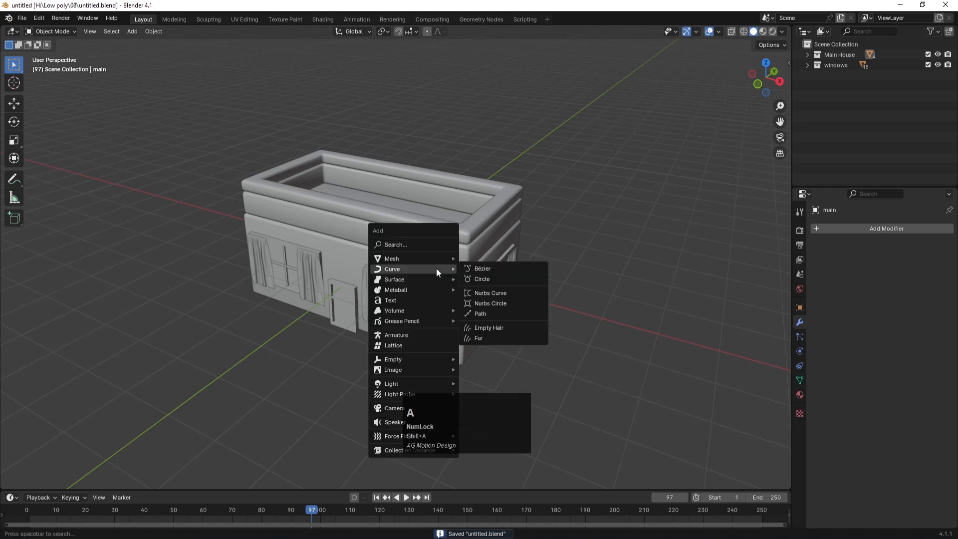
click(391, 409)
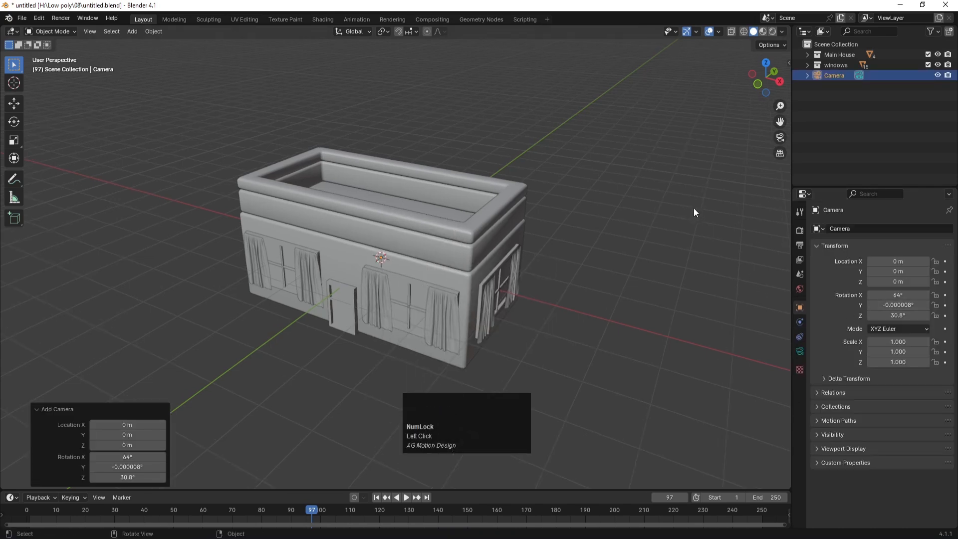
key(KP_0)
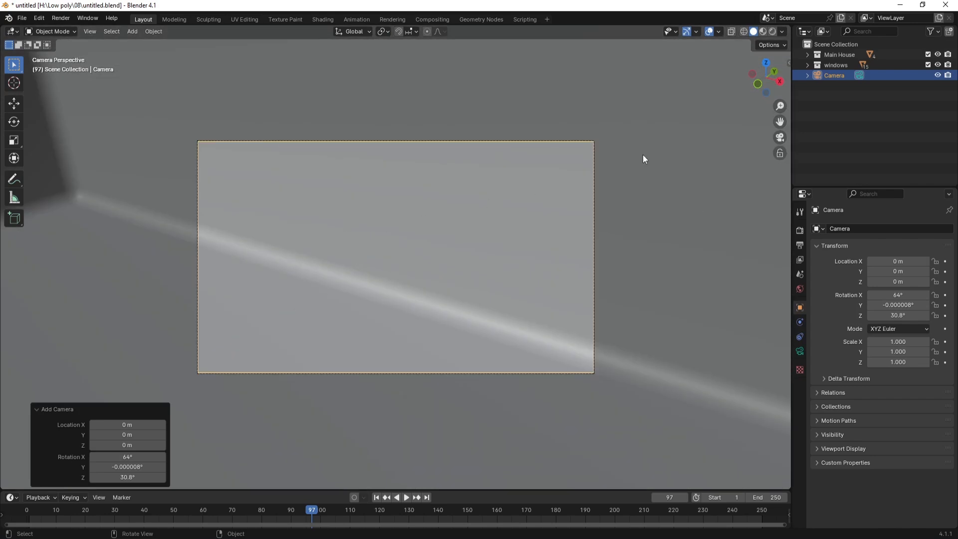
Step: Enable Lock Camera to View in the sidebar and zoom out to frame the whole house
key(n)
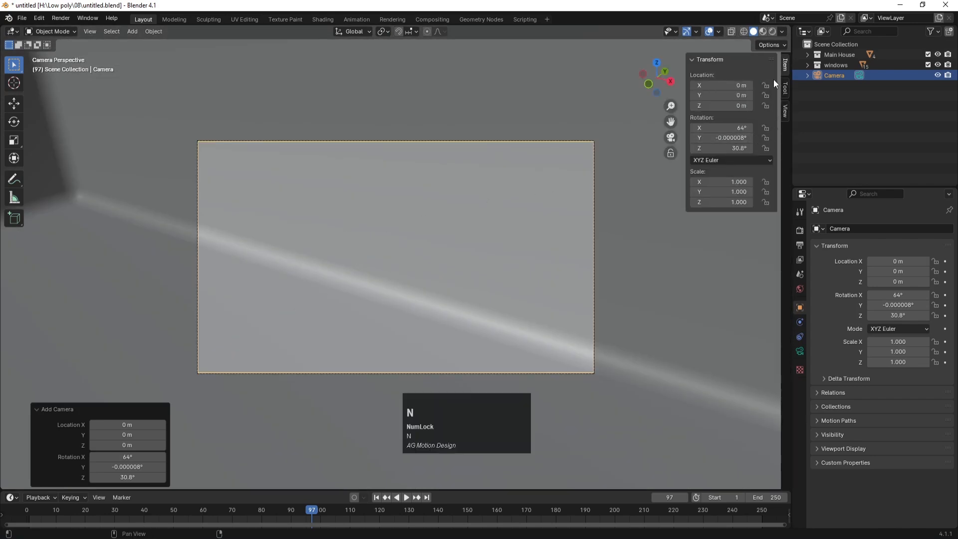
click(786, 107)
key(Num_Lock)
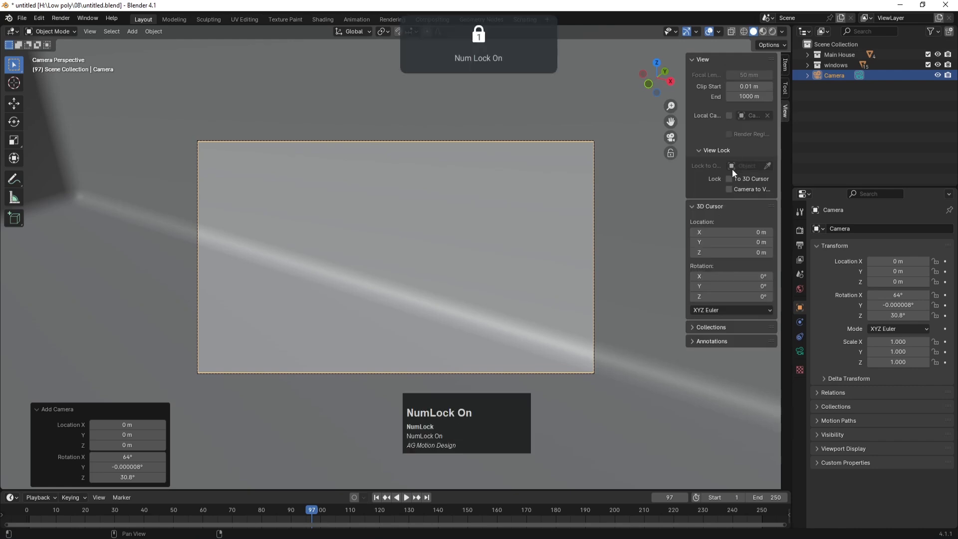
click(729, 189)
scroll(378, 286, down, 6)
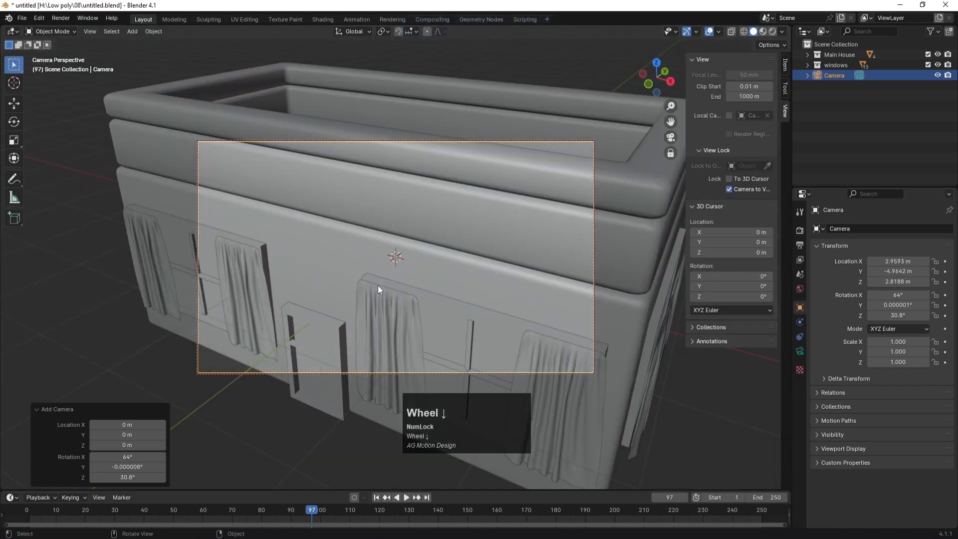
scroll(378, 286, down, 3)
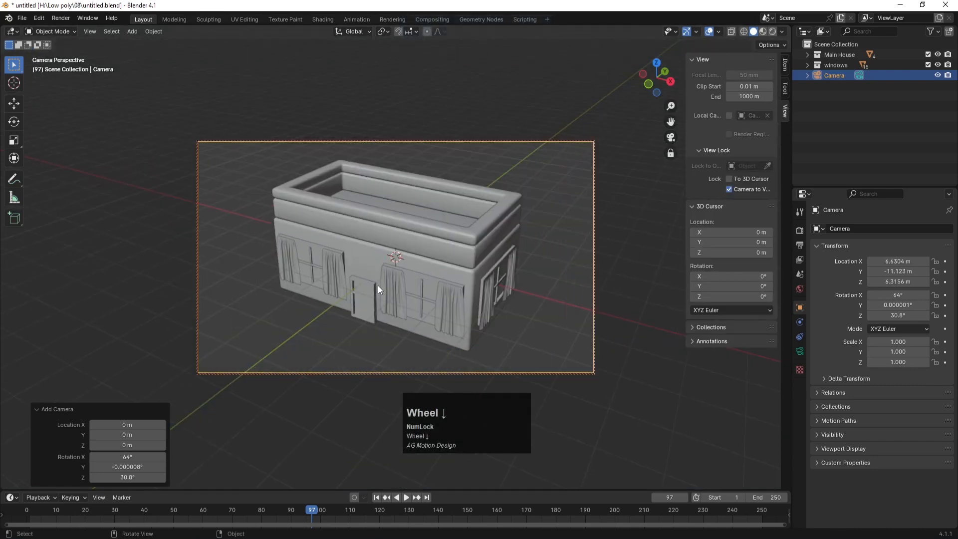
click(800, 352)
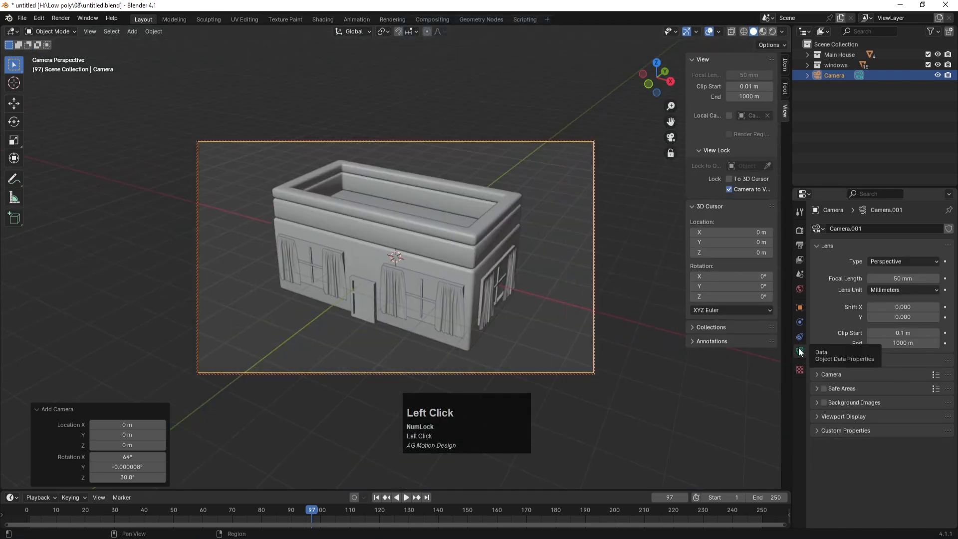
Step: Set the camera's focal length to 200 mm
click(887, 278)
text(200)
key(Return)
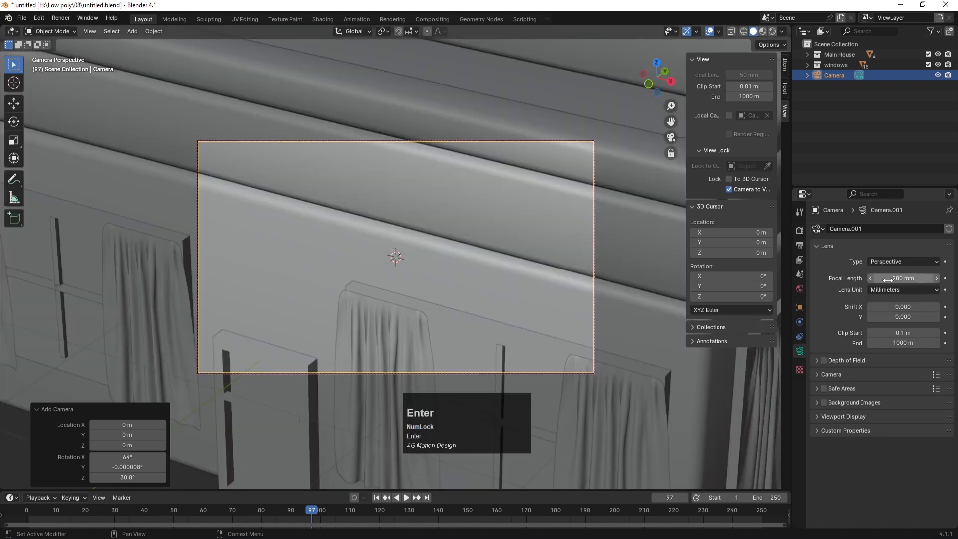
Step: Dolly back and orbit so the house fits the shot, then turn off Lock Camera to View
scroll(408, 292, down, 1)
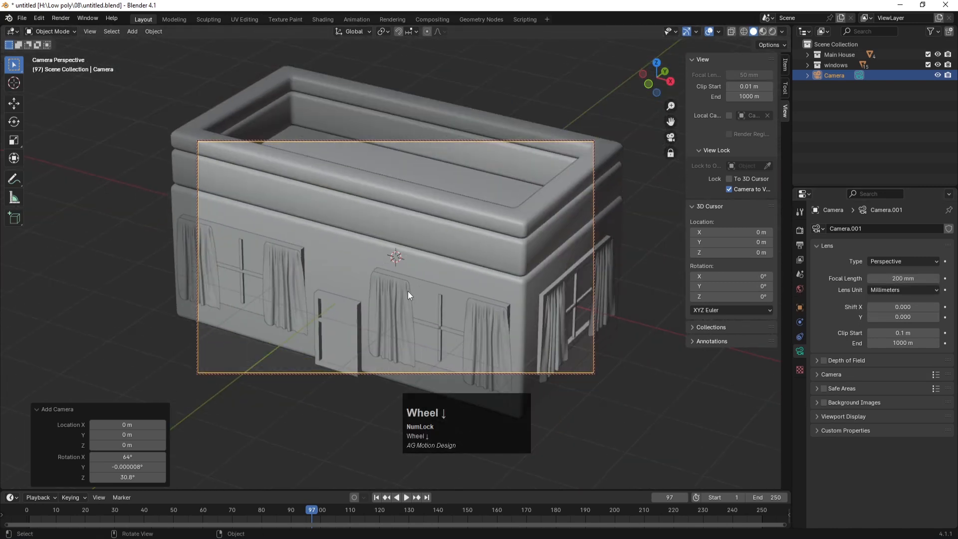
scroll(408, 292, down, 5)
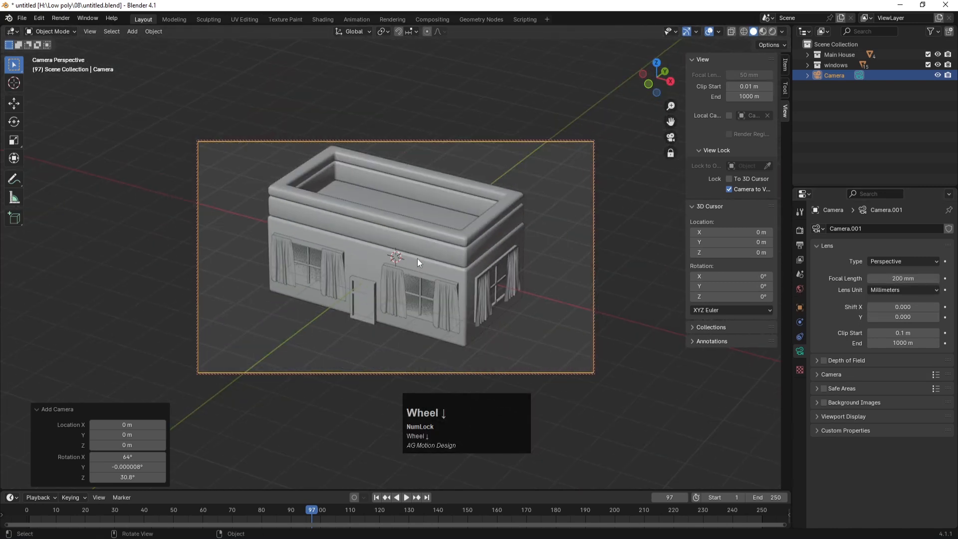
mouse_move(427, 265)
middle_down()
mouse_move(382, 257)
mouse_move(390, 250)
mouse_move(417, 263)
mouse_move(410, 267)
middle_up()
scroll(403, 261, down, 2)
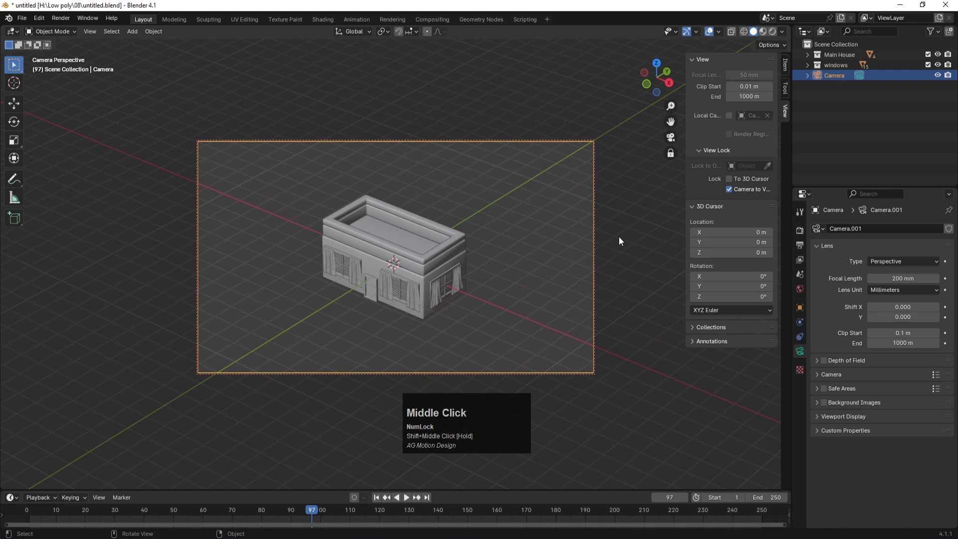
click(729, 189)
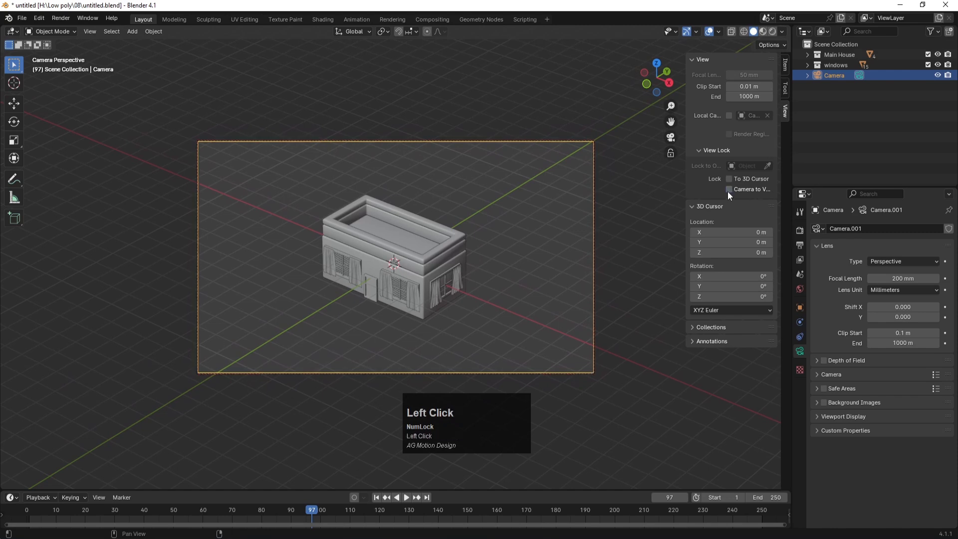
scroll(399, 261, up, 2)
scroll(399, 262, up, 1)
scroll(399, 261, up, 1)
scroll(399, 262, down, 1)
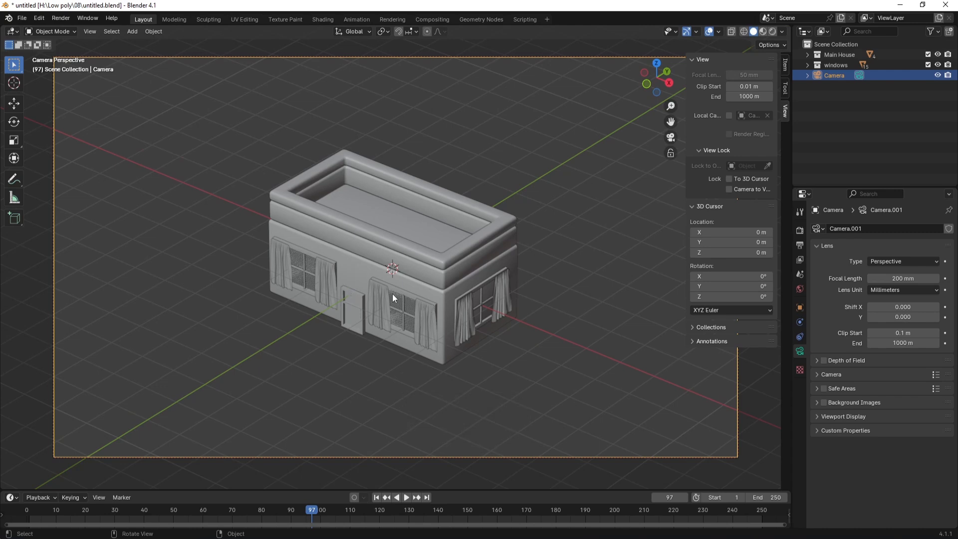
Step: Save, then briefly re-lock the camera to the view to adjust framing and unlock it
key(ctrl+s)
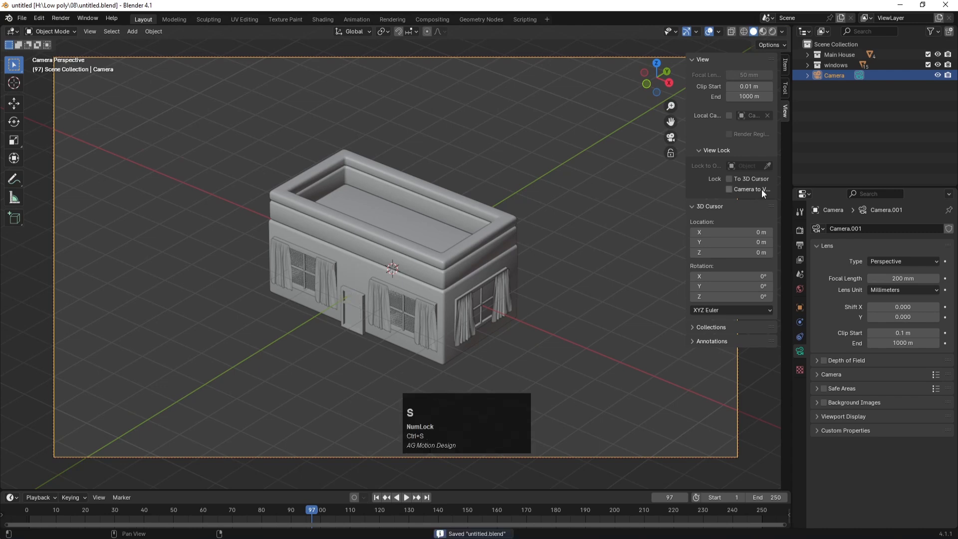
click(733, 189)
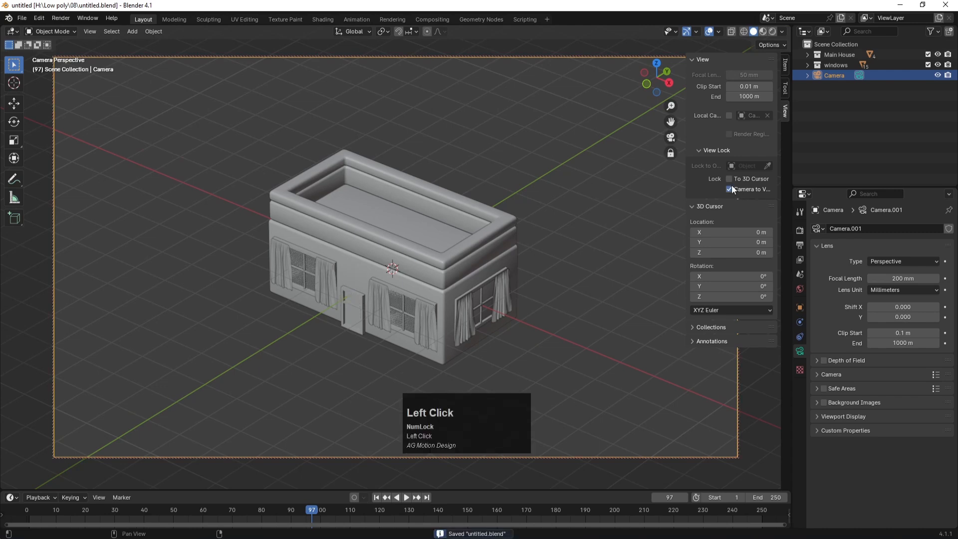
scroll(435, 264, down, 4)
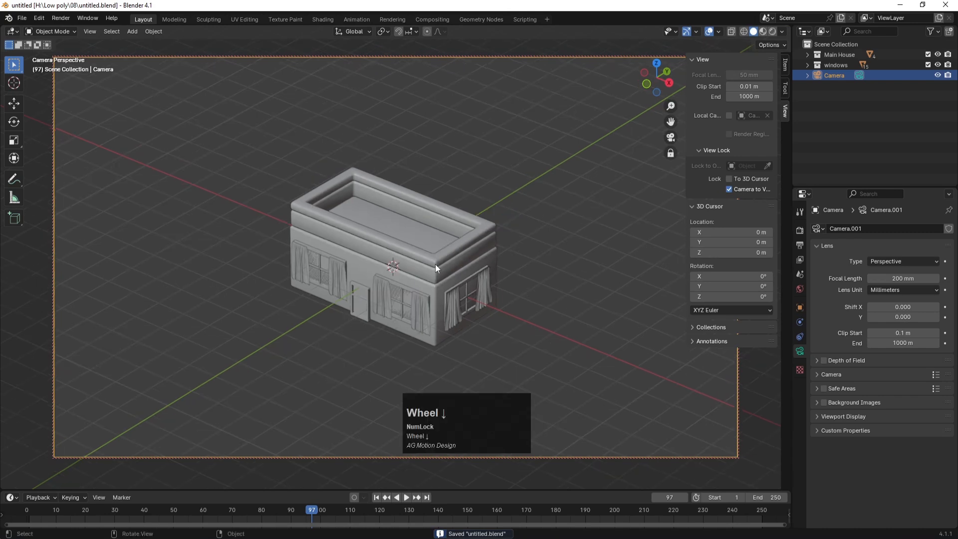
scroll(435, 264, up, 4)
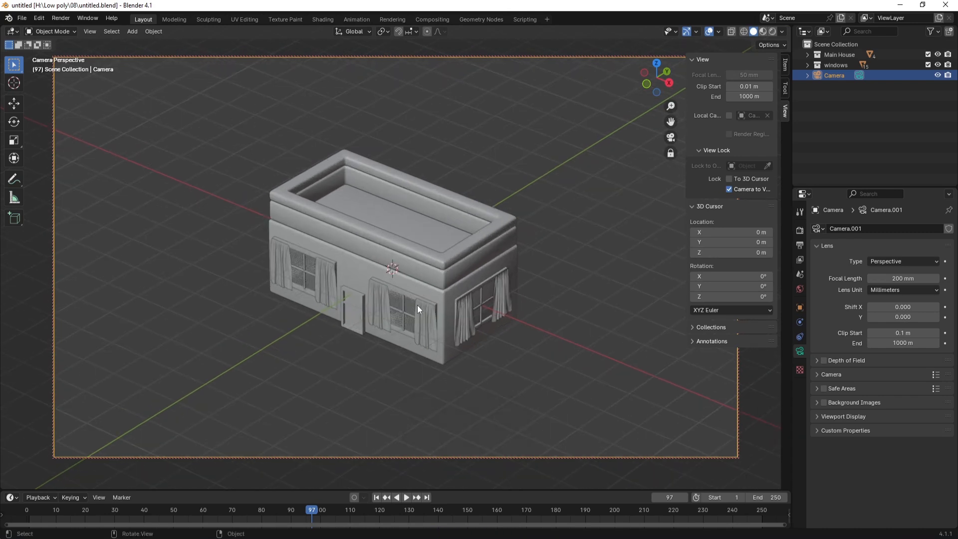
click(728, 190)
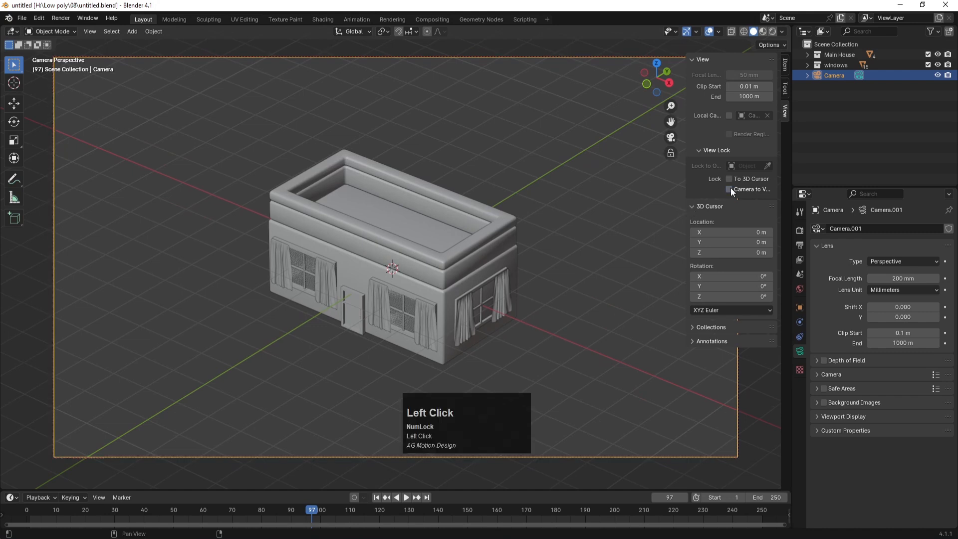
Step: Leave camera view for a free perspective, zoom in, and save the file
key(KP_0)
scroll(402, 257, up, 10)
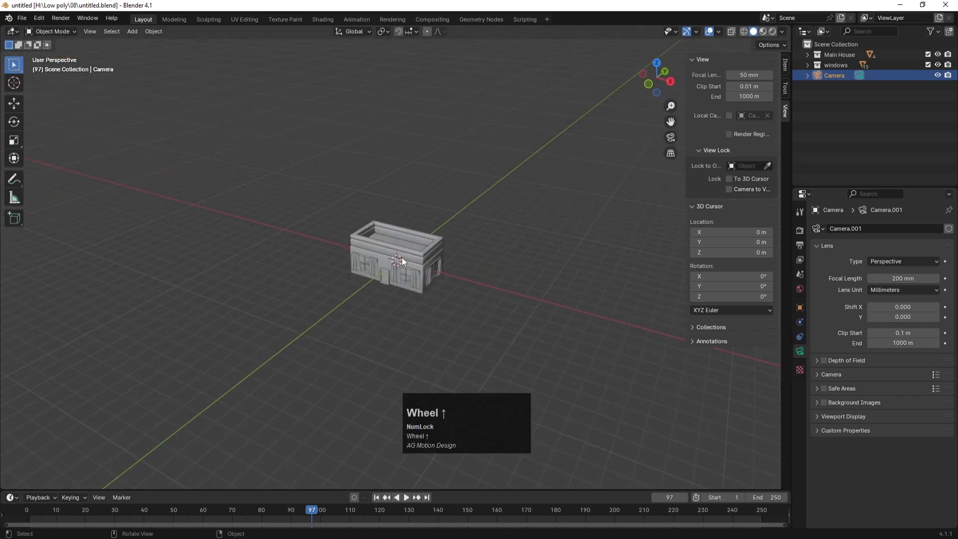
key(ctrl+s)
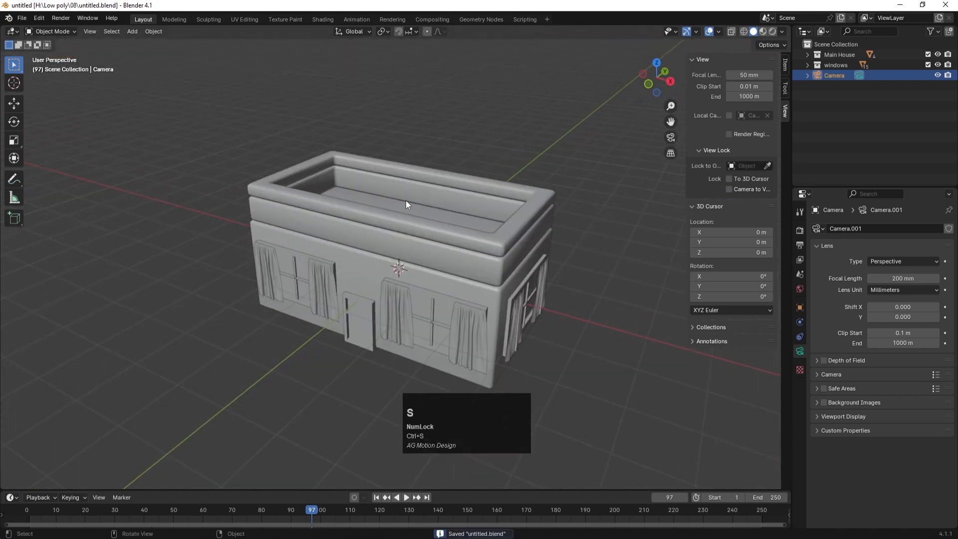
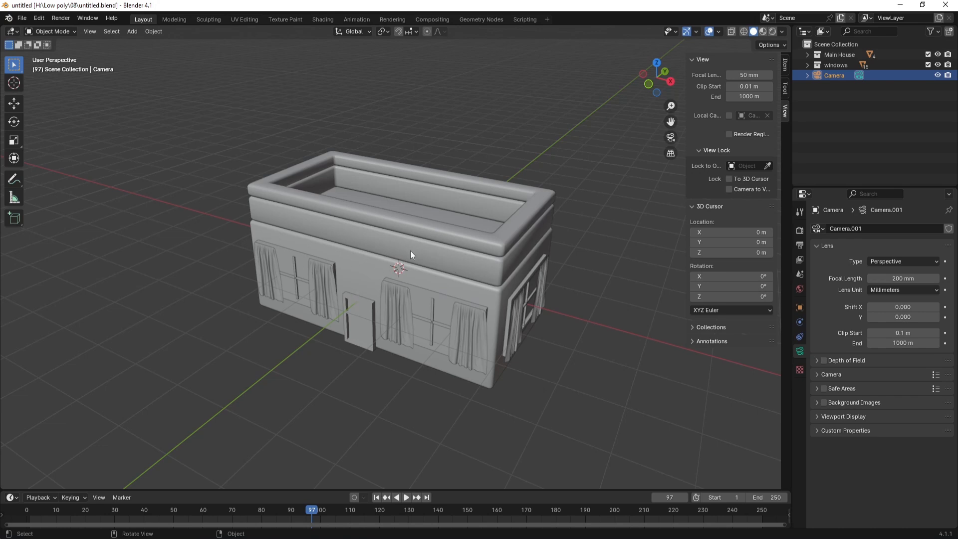
Step: Move the Camera into a new collection named 'camera and lights' and save the file
key(ctrl+s)
click(858, 107)
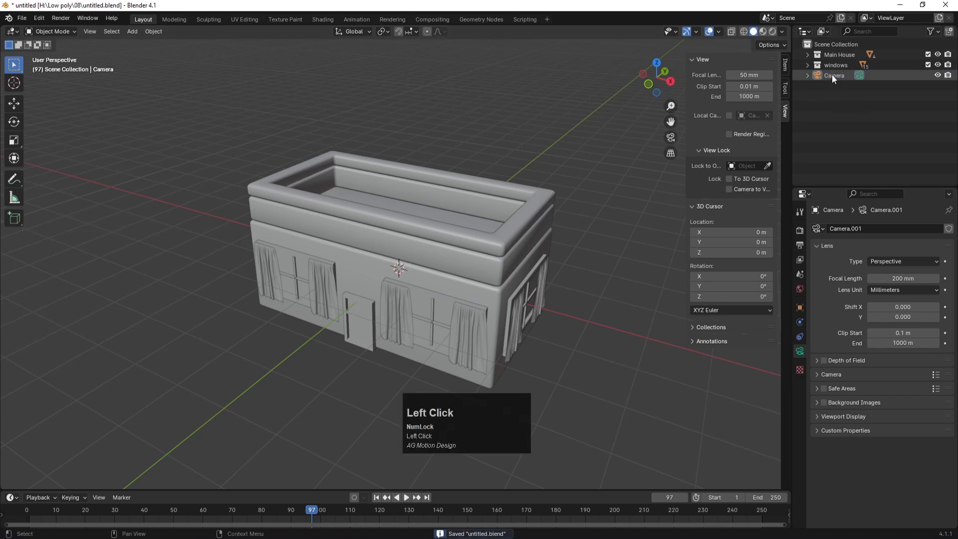
right_click(845, 104)
click(831, 102)
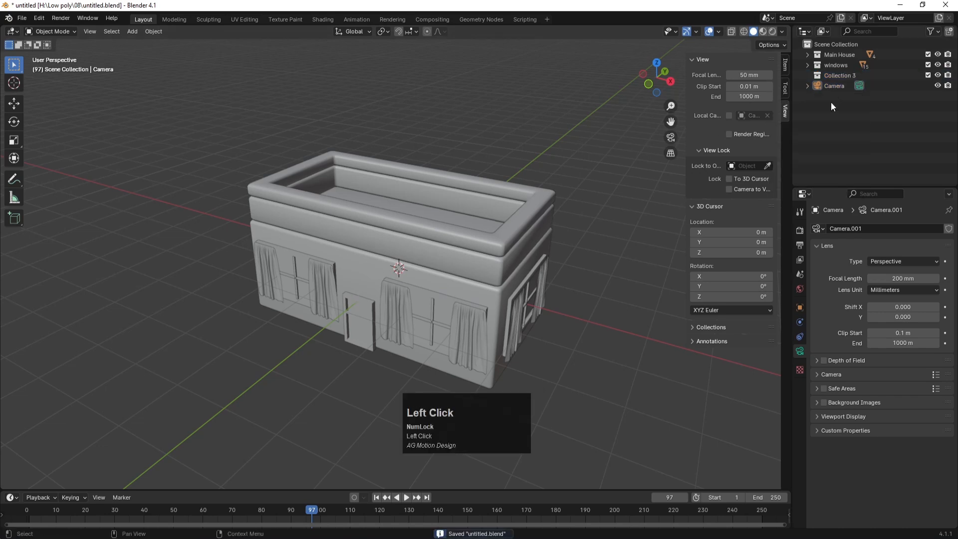
mouse_move(833, 84)
mouse_down()
mouse_move(843, 89)
mouse_move(839, 78)
mouse_up()
double_click(835, 75)
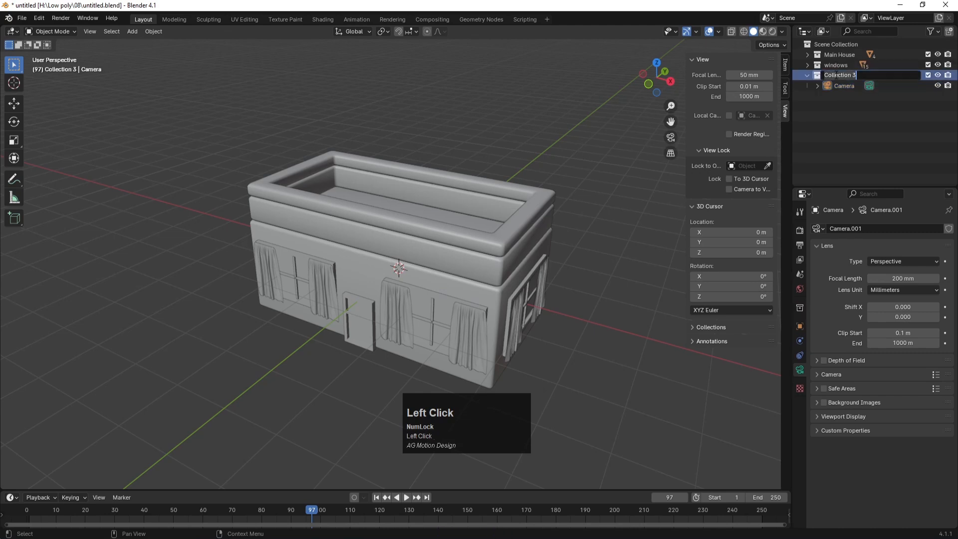
text(came)
text(ra and lihh)
text(ght)
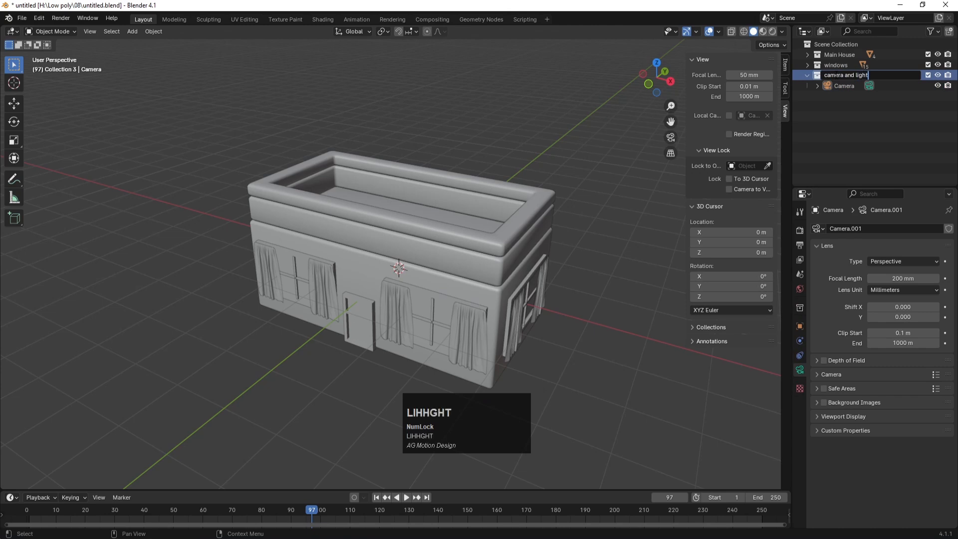
text(s)
key(Return)
key(ctrl+s)
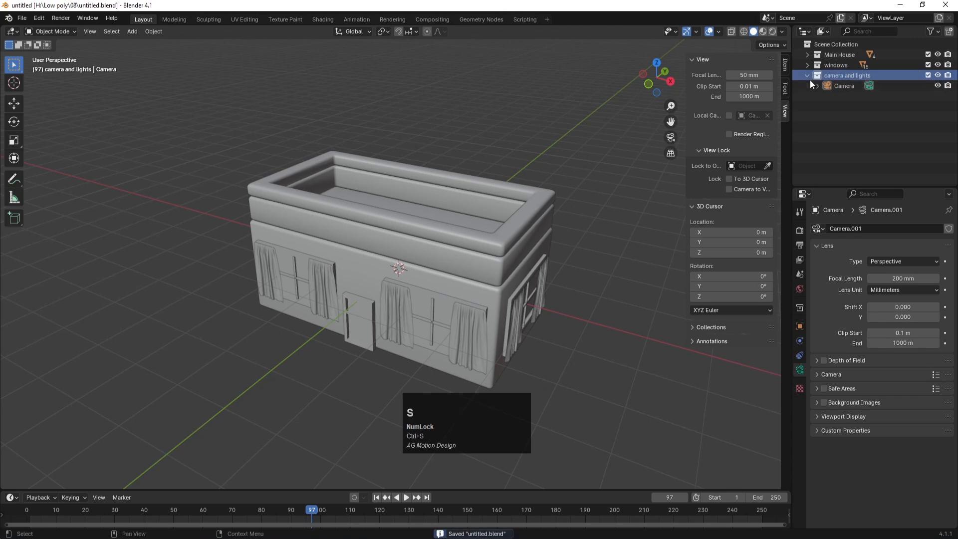
Step: Exclude the windows and Main House collections from the scene
click(806, 75)
click(928, 65)
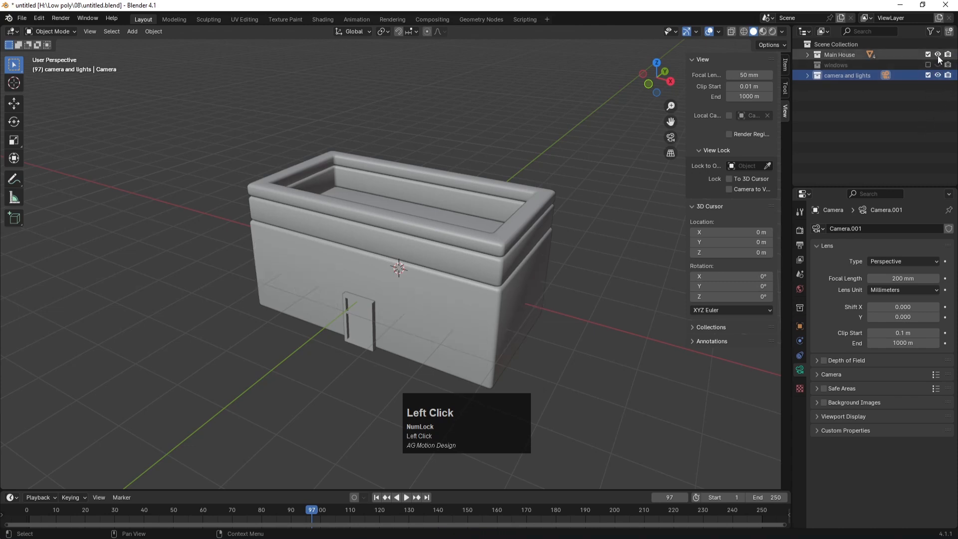
click(938, 54)
click(928, 54)
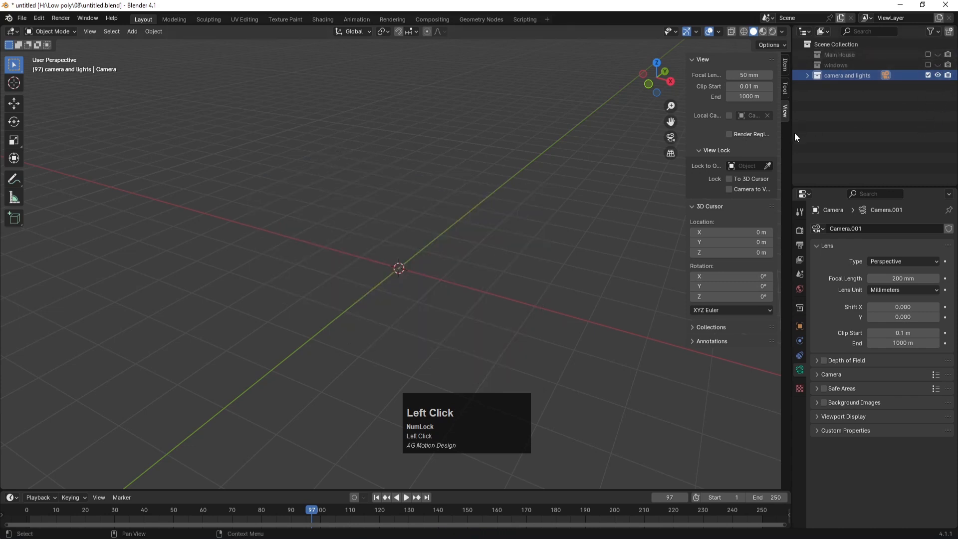
Step: Add another new empty collection named 'roof'
scroll(455, 216, down, 1)
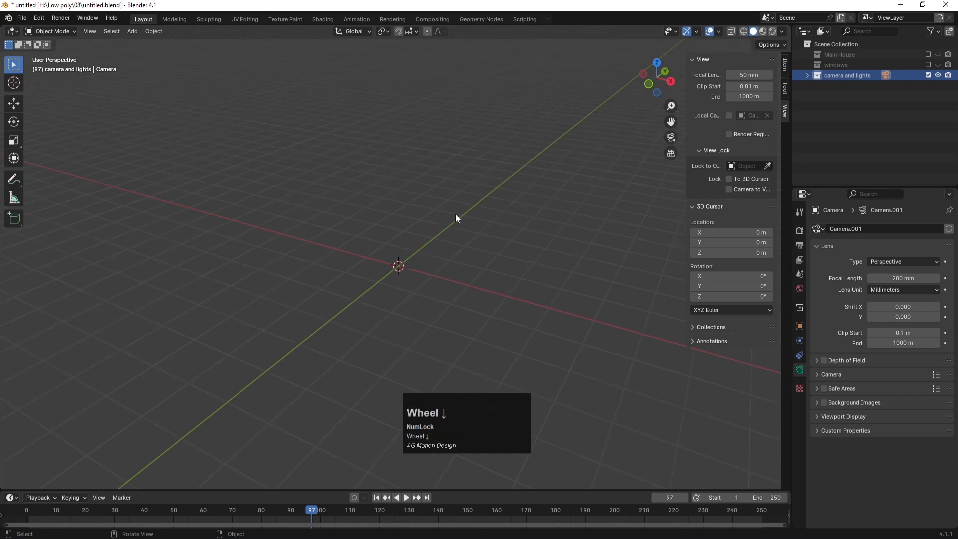
click(855, 131)
right_click(854, 129)
click(835, 122)
double_click(834, 86)
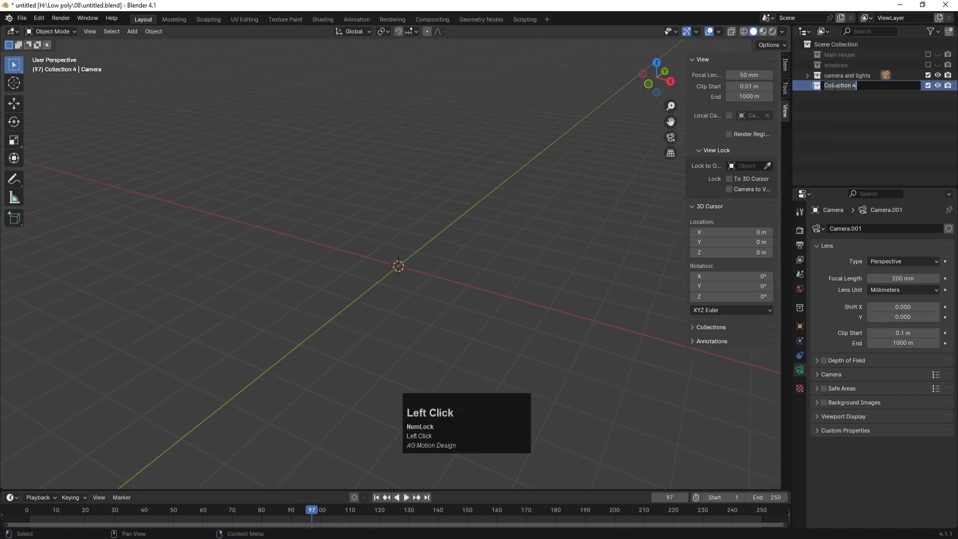
text(roof)
key(Return)
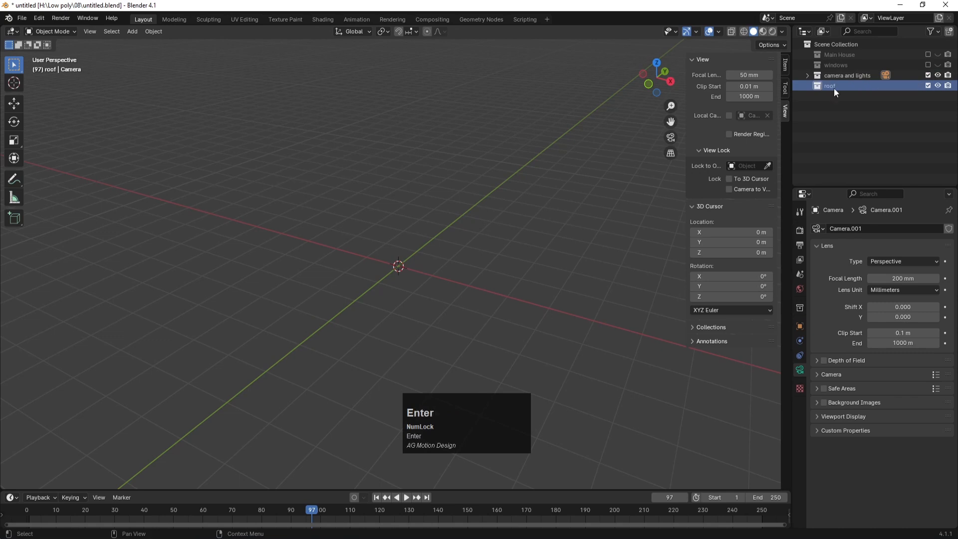
Step: Exclude camera and lights, keep Main House and windows hidden, and view the empty grid
click(928, 75)
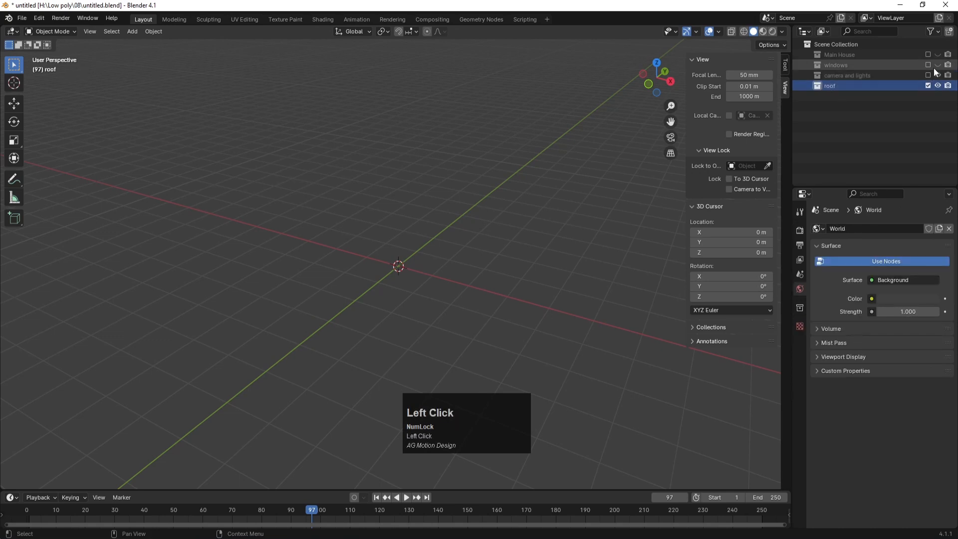
click(937, 55)
click(938, 66)
click(937, 55)
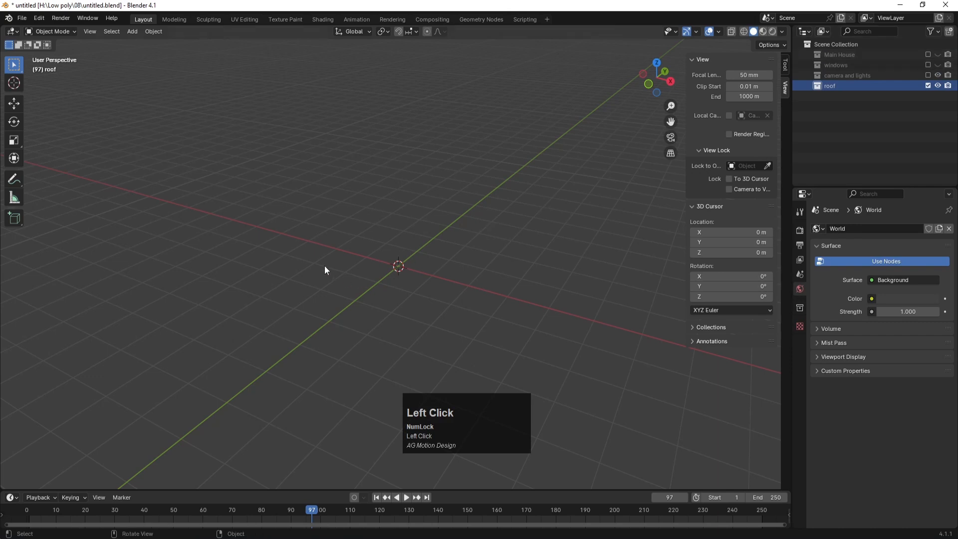
middle_drag(325, 265, 343, 293)
scroll(502, 334, up, 2)
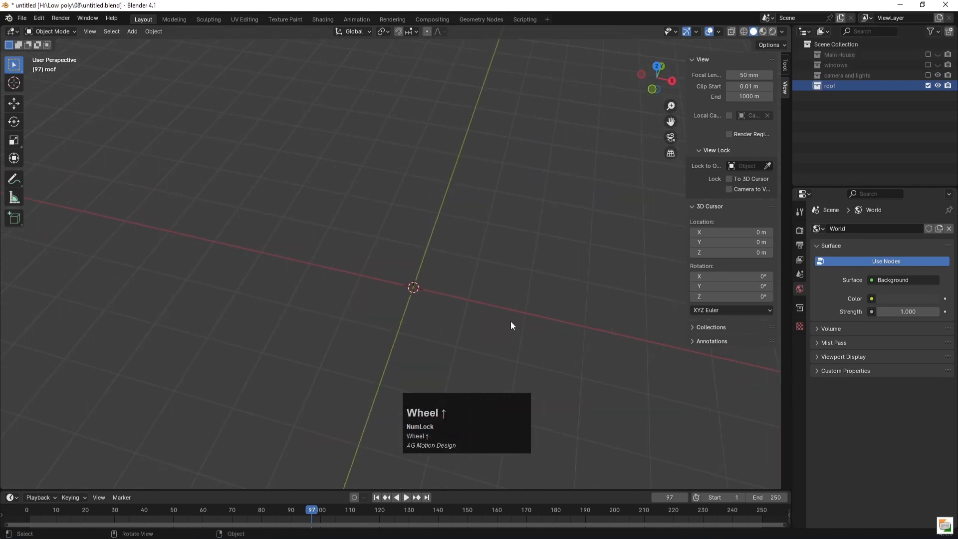
middle_drag(502, 320, 473, 309)
scroll(423, 294, up, 2)
Step: Add a cube to the roof collection and shrink it to 0.223 of its size
key(shift+a)
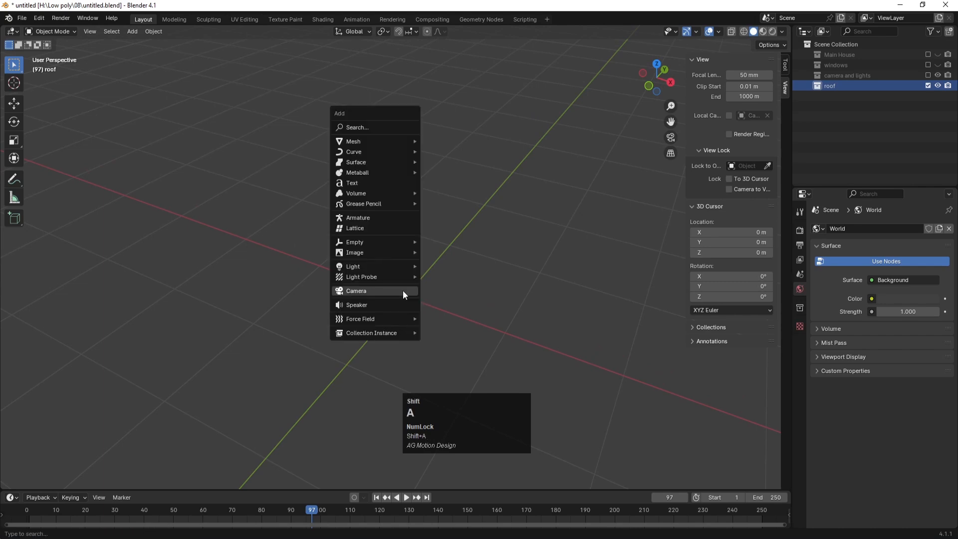
mouse_move(370, 144)
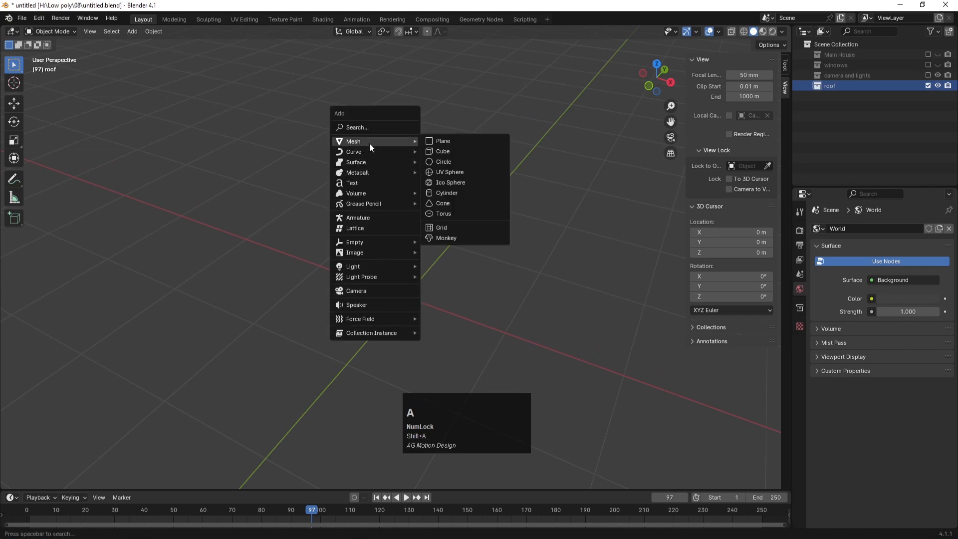
click(447, 150)
scroll(528, 304, down, 3)
key(s)
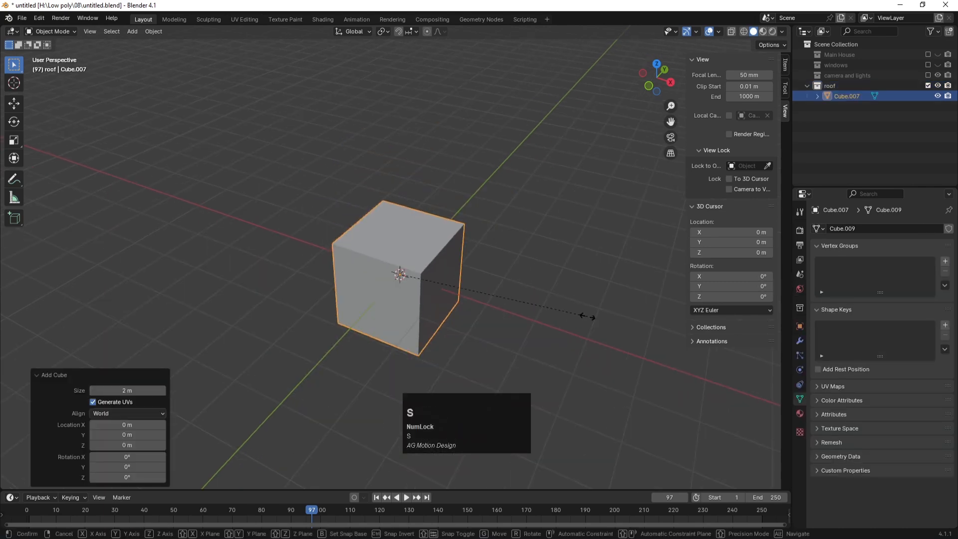
click(441, 288)
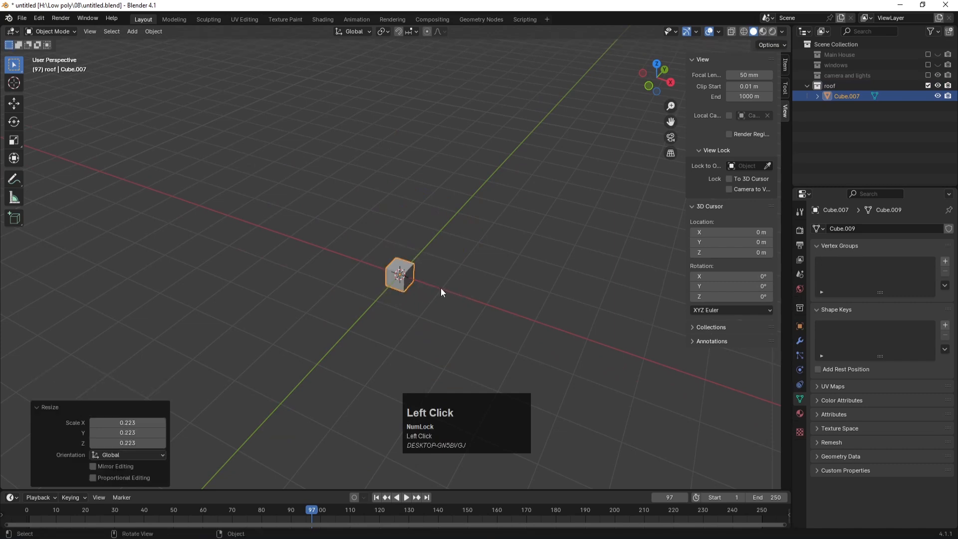
Step: In front view, flatten the cube into a thin slab by scaling along Z
key(KP_1)
scroll(479, 227, up, 8)
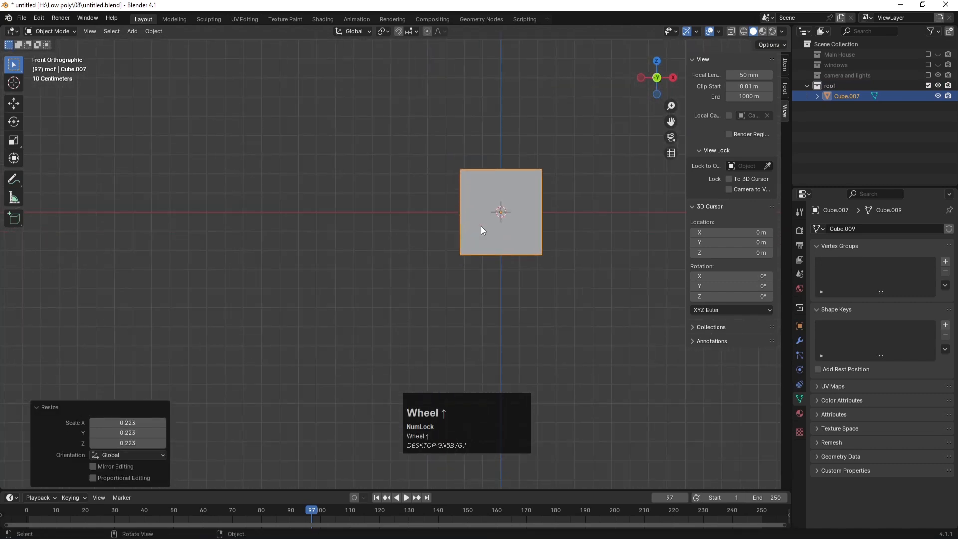
shift+middle_drag(595, 171, 547, 265)
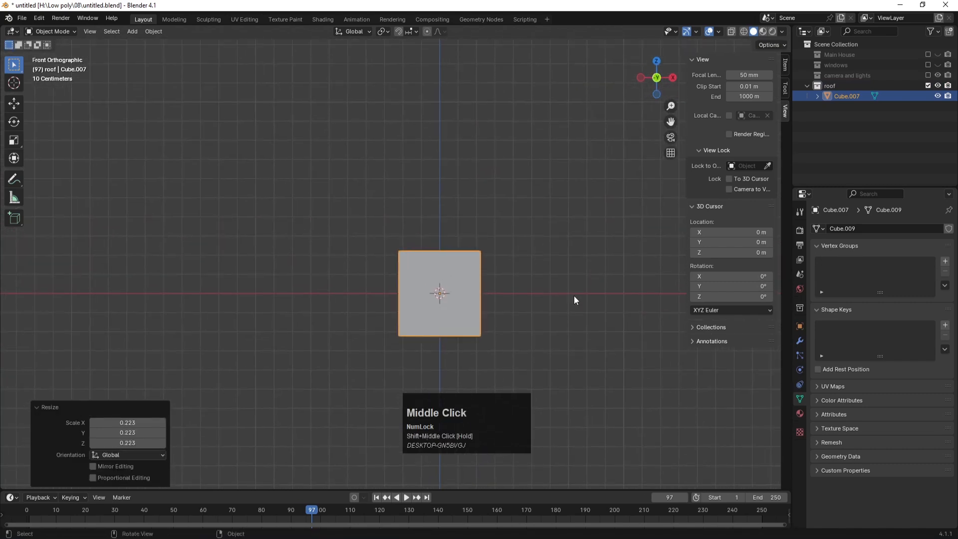
key(s)
key(z)
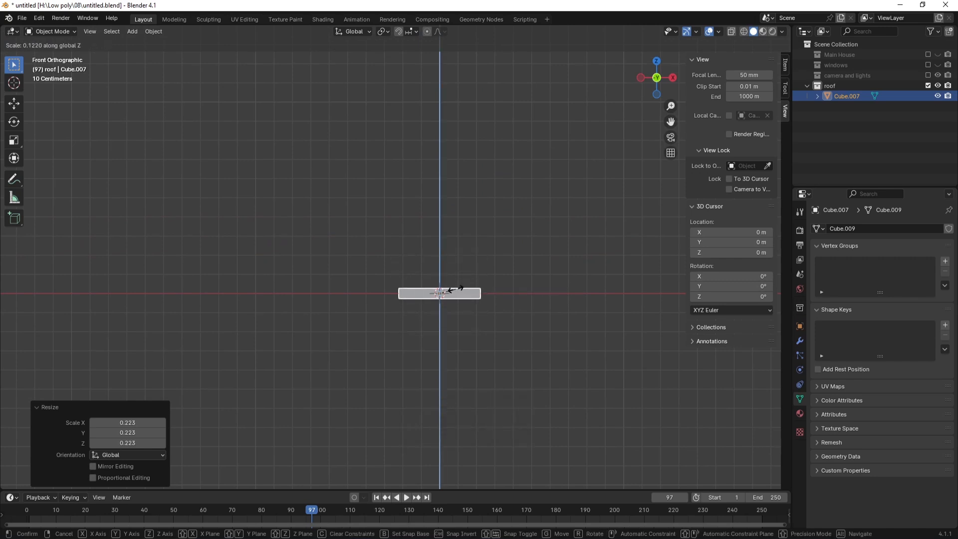
click(462, 291)
Step: Centre the slab in the top view and turn on see-through X-ray display
key(KP_7)
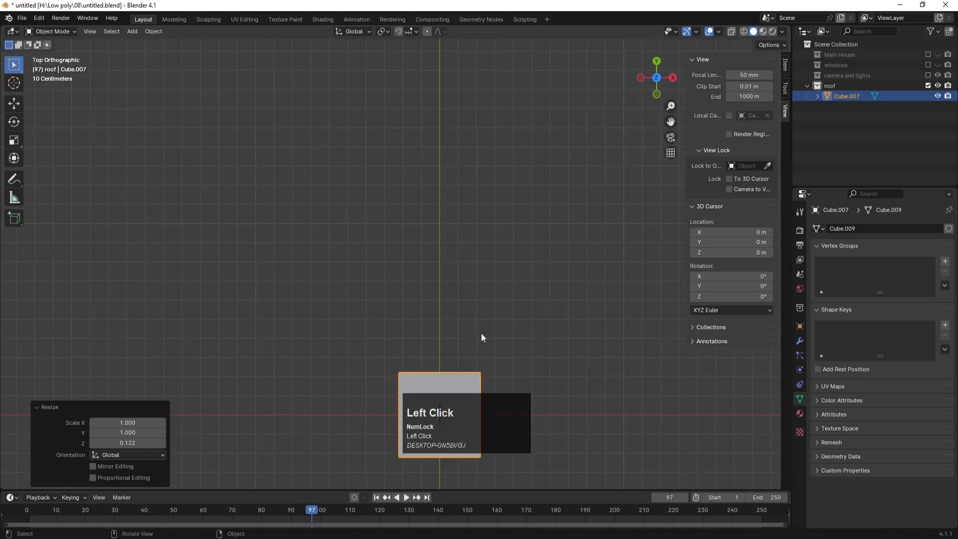
alt+middle_drag(501, 321, 508, 239)
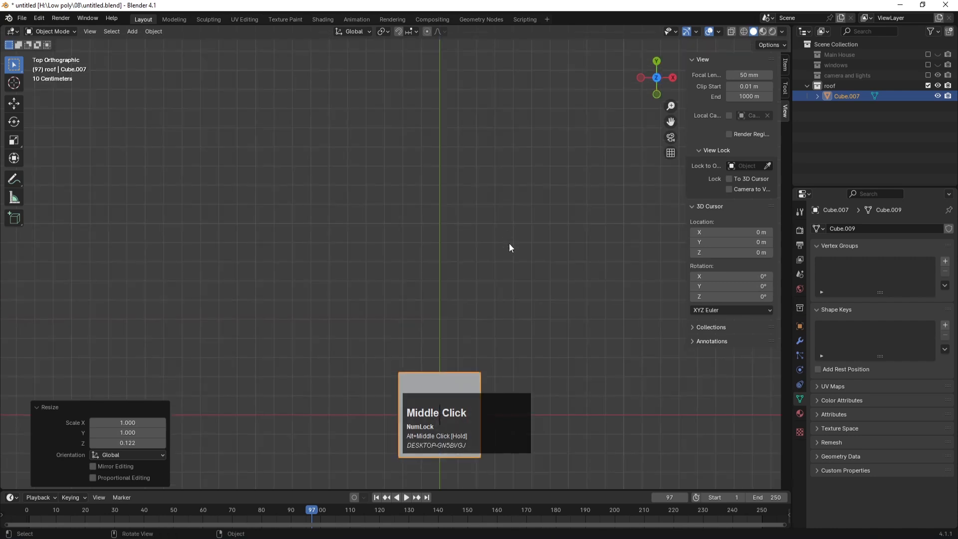
shift+middle_drag(508, 309, 478, 144)
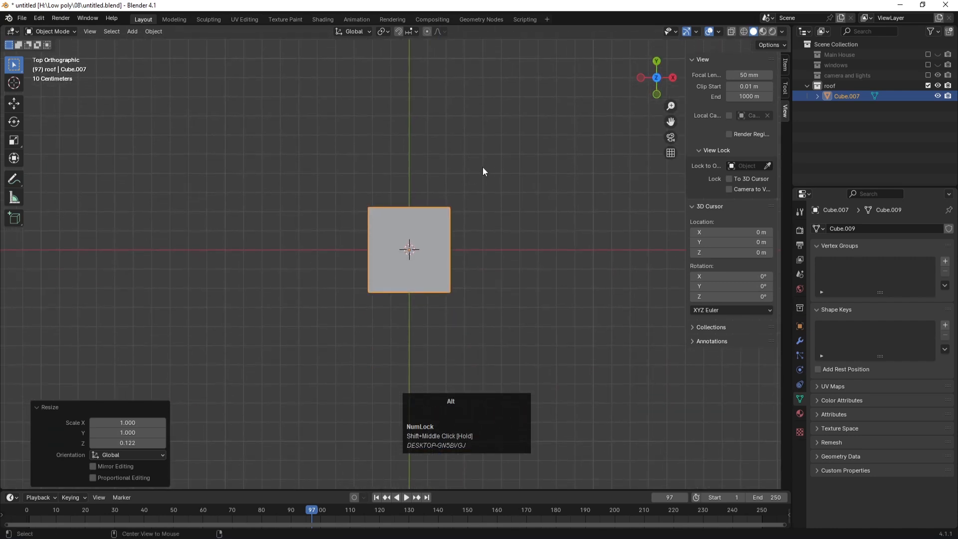
key(alt+z)
Step: Apply the slab's scale and enter Edit Mode on its mesh
key(Tab)
scroll(423, 217, up, 4)
scroll(423, 216, down, 2)
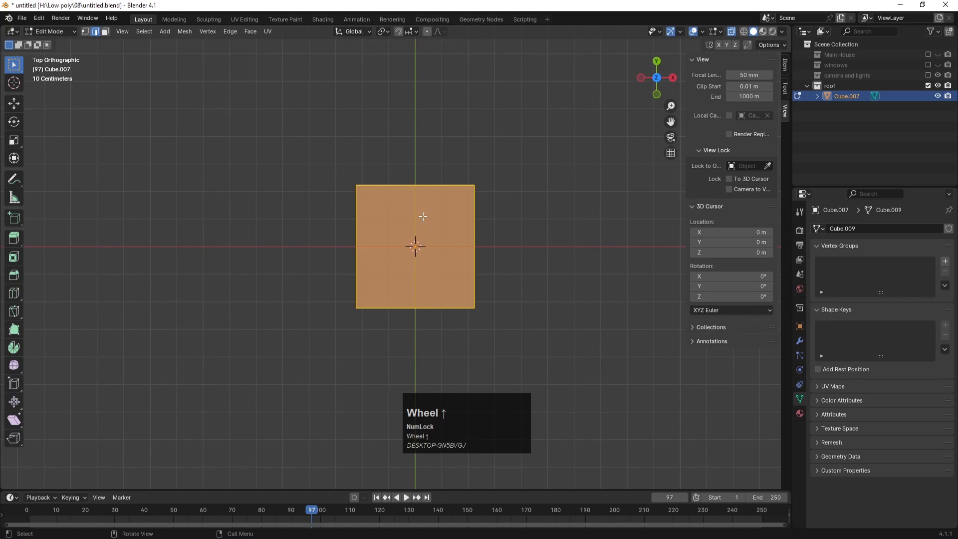
key(Tab)
key(ctrl+a)
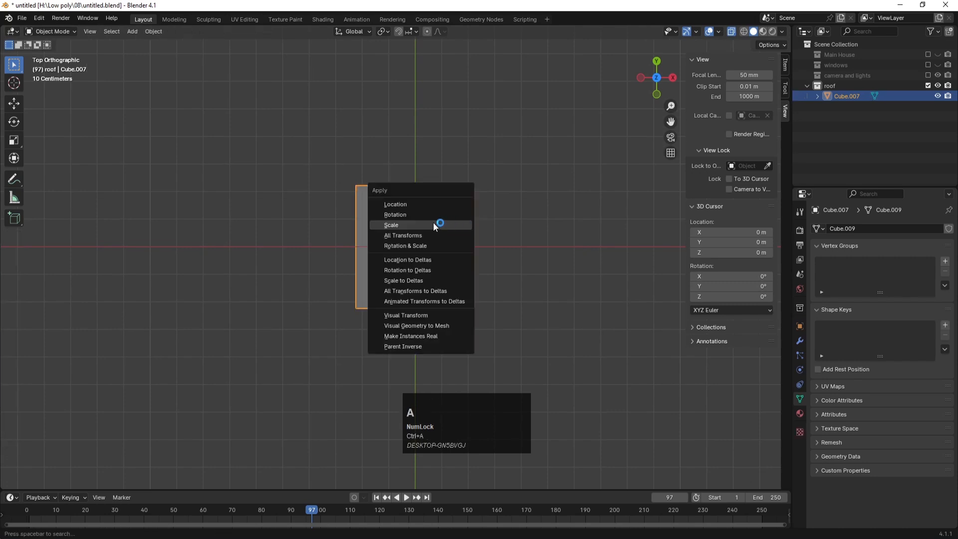
click(434, 224)
key(Tab)
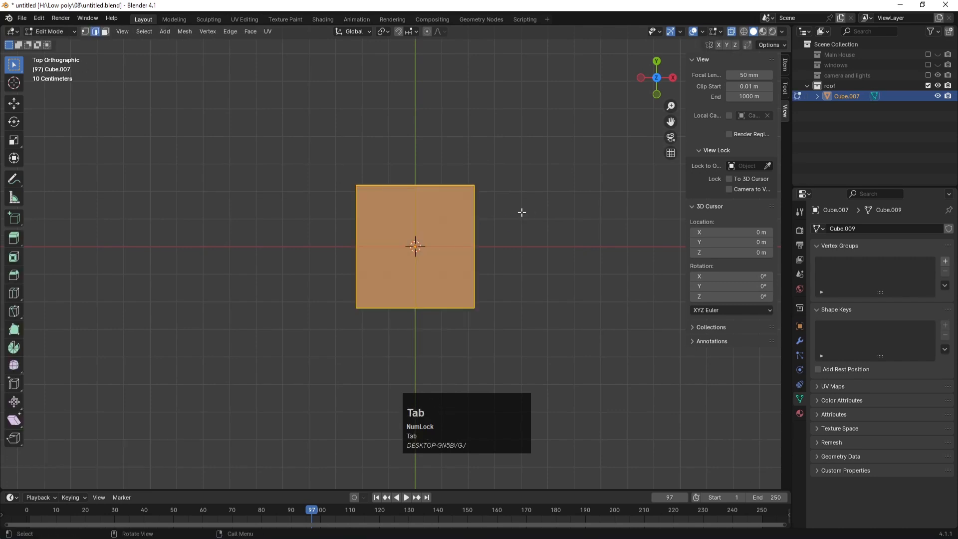
Step: Add two edge loops across the slab and spread them apart along Y
key(ctrl+r)
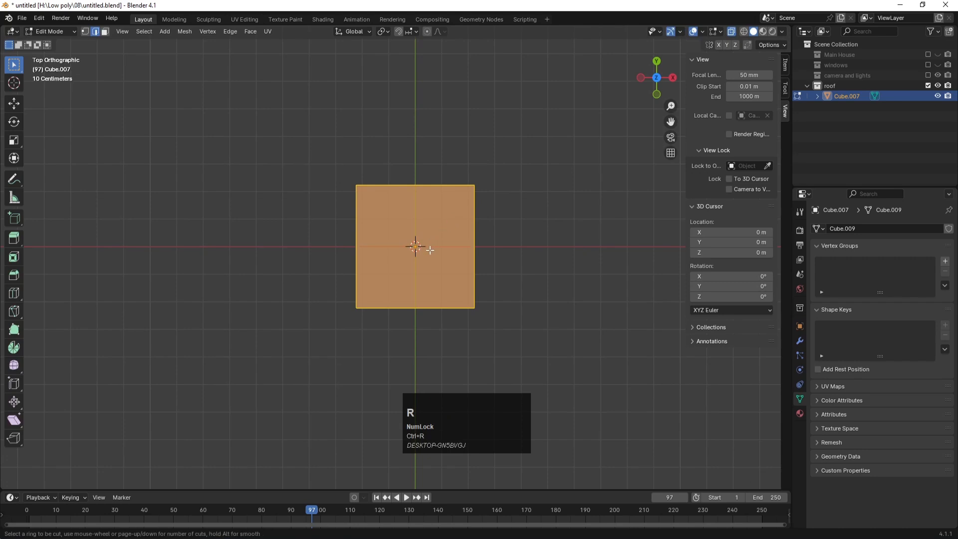
scroll(360, 254, up, 1)
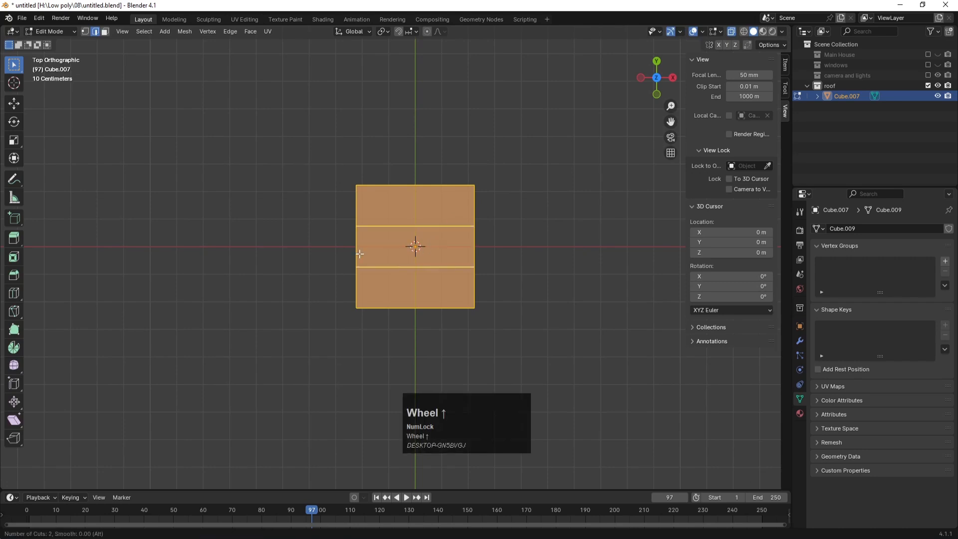
click(359, 254)
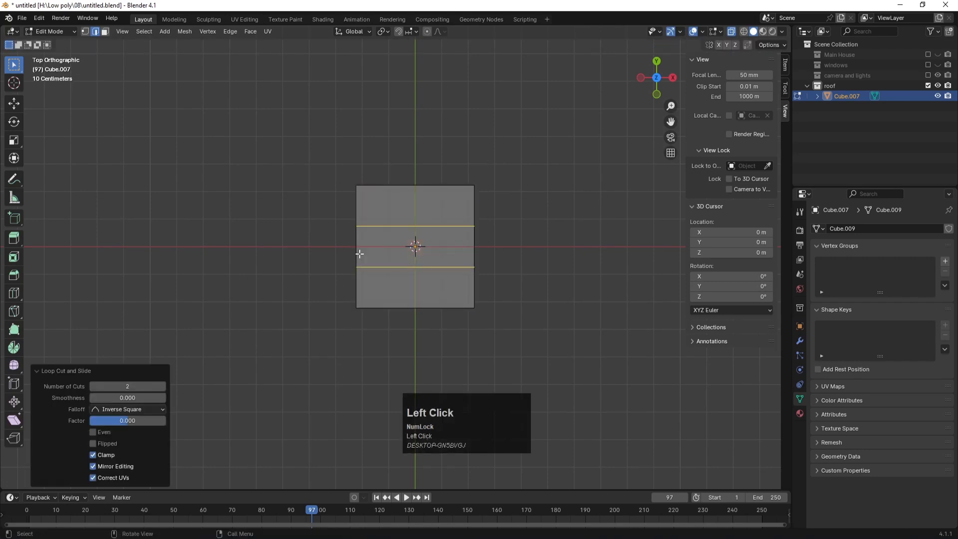
key(s)
key(y)
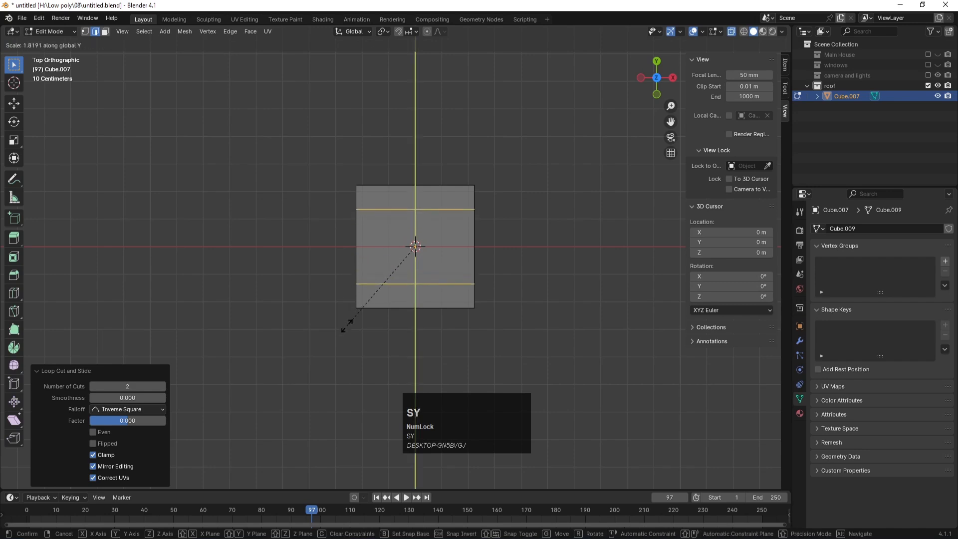
click(344, 355)
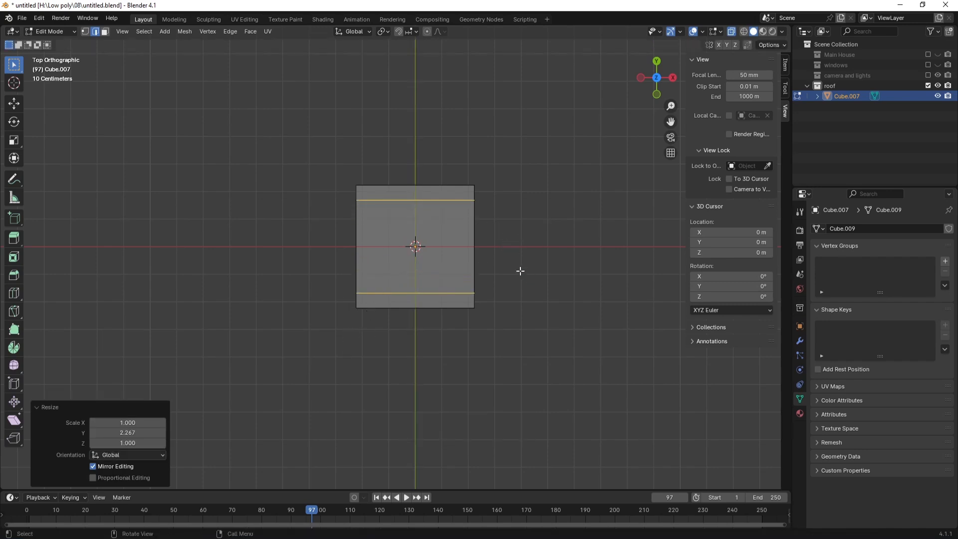
Step: Select the front and back edge face strips and extrude them straight up in Z
key(3)
click(416, 195)
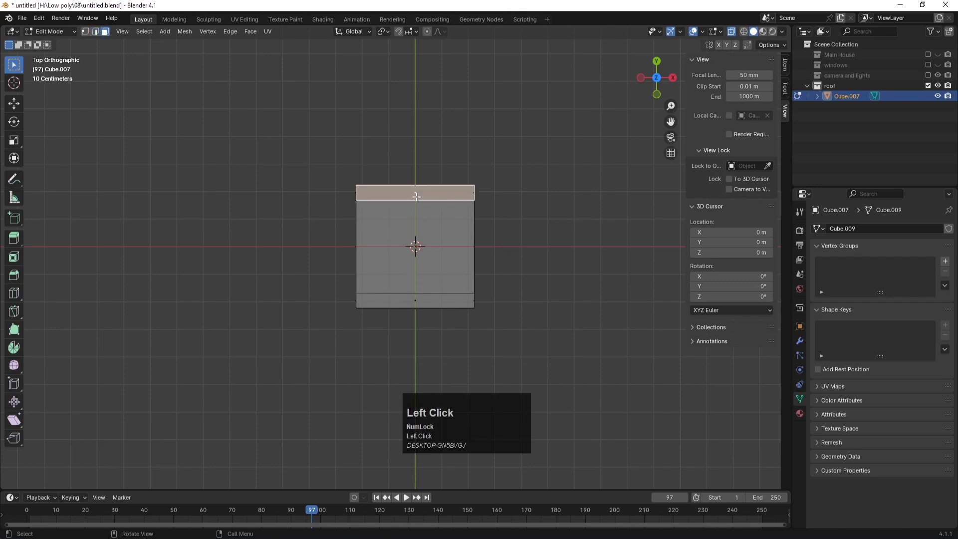
shift+click(416, 300)
middle_drag(466, 283, 485, 290)
click(376, 315)
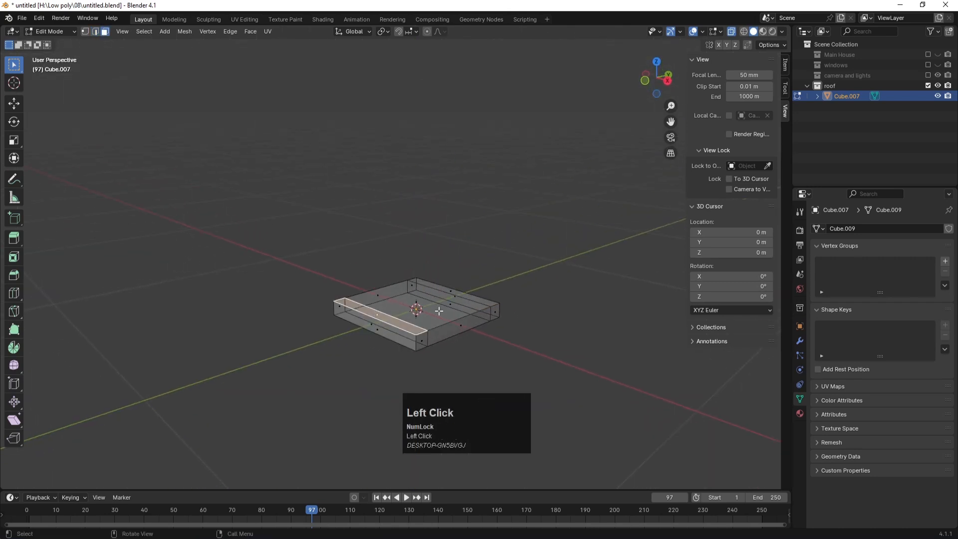
shift+click(455, 290)
key(e)
key(z)
key(z)
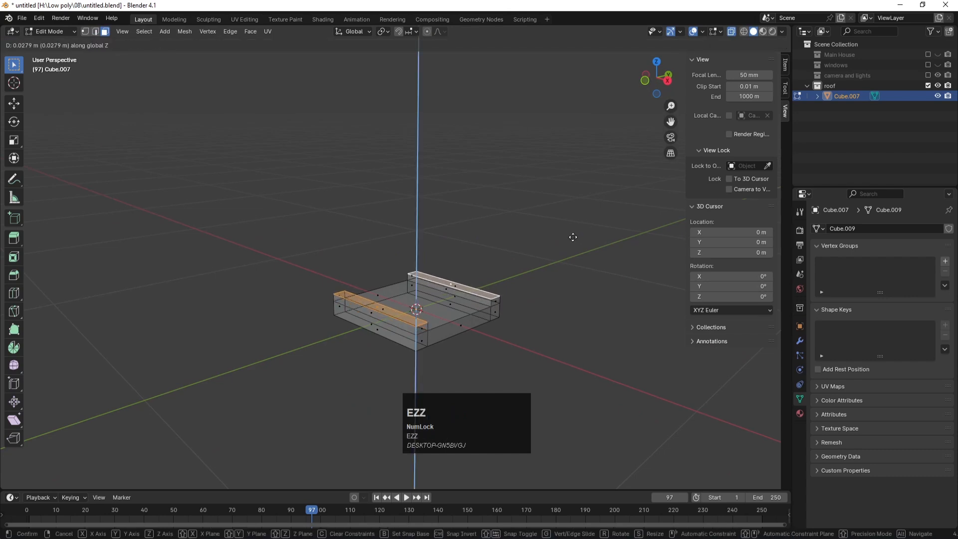
click(573, 237)
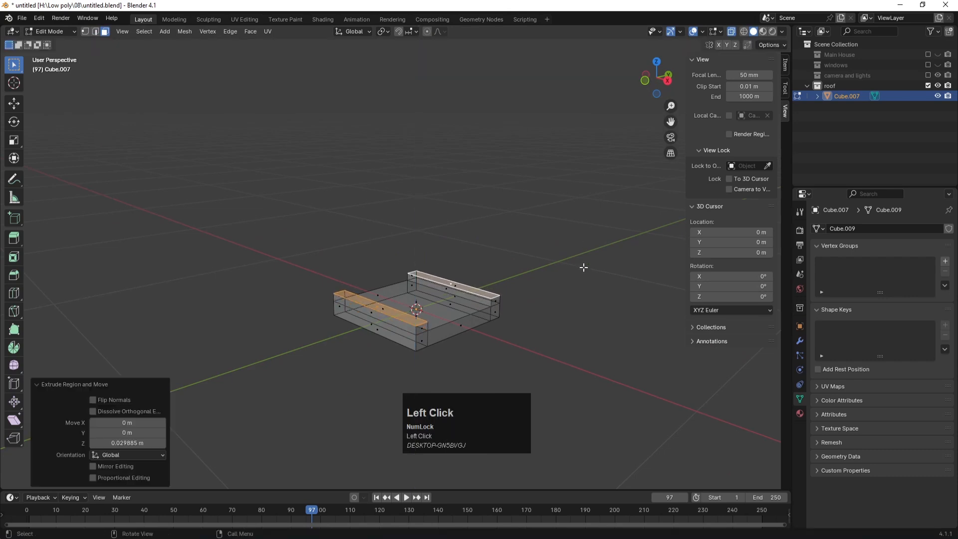
Step: In front view, shorten the raised ledges along X
key(KP_1)
scroll(635, 297, up, 2)
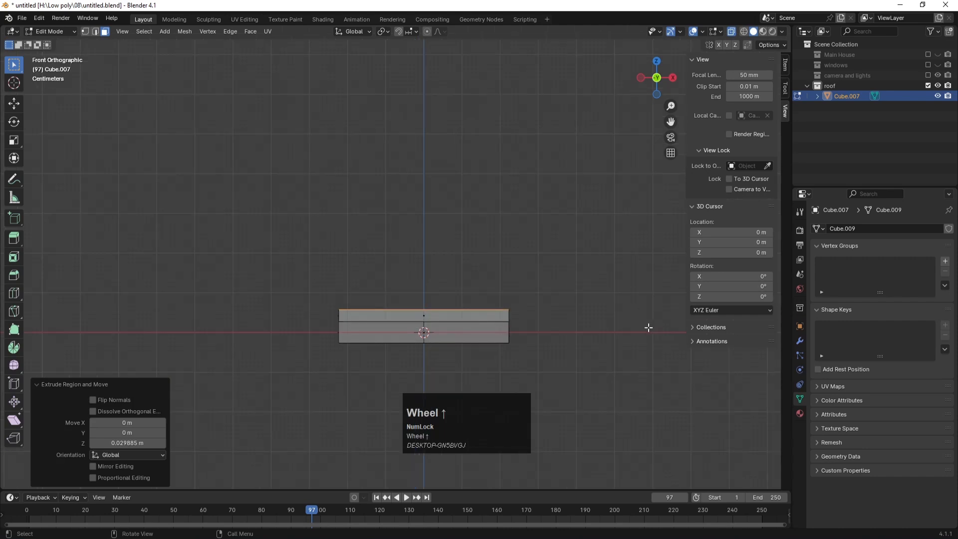
key(s)
key(x)
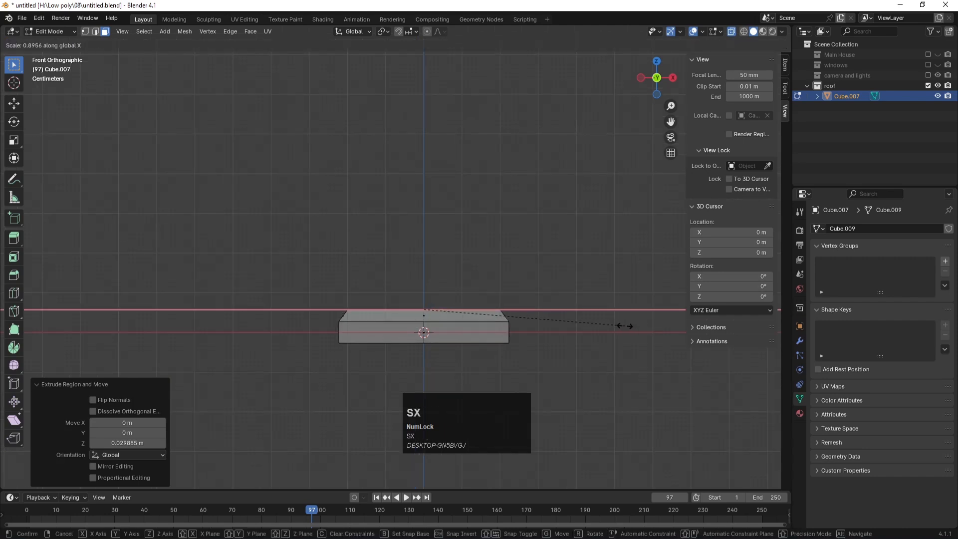
click(618, 326)
middle_drag(618, 326, 392, 257)
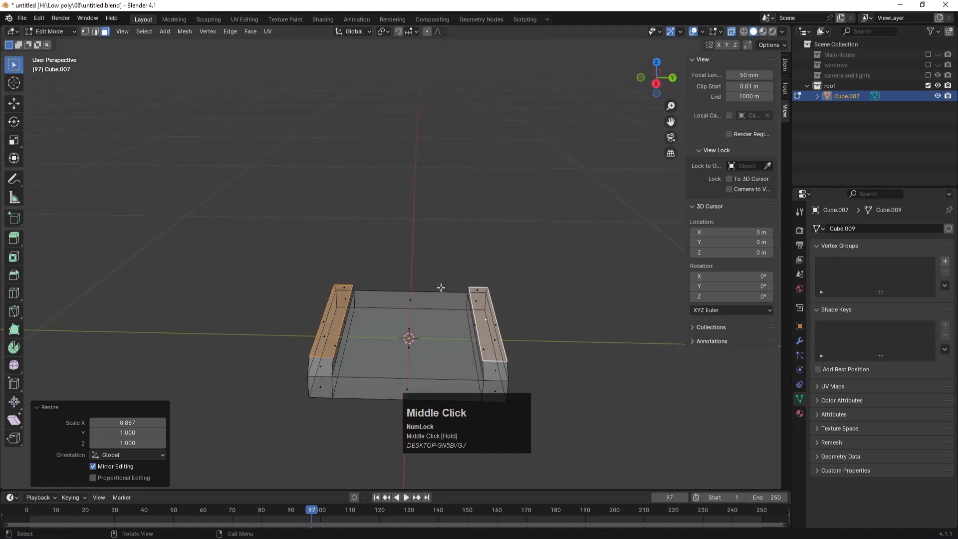
Step: Set the pivot to Individual Origins and thin each ledge separately along Y
key(KP_7)
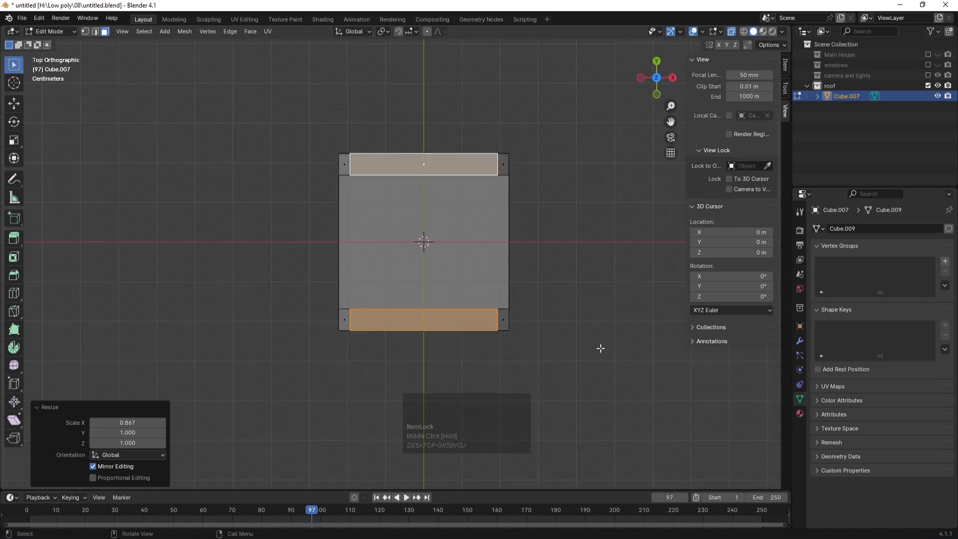
key(s)
key(y)
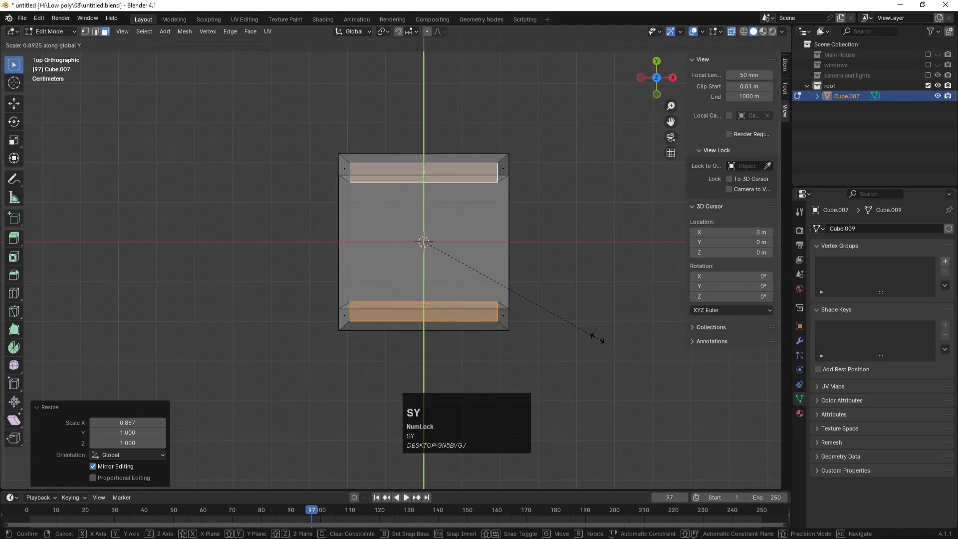
click(594, 334)
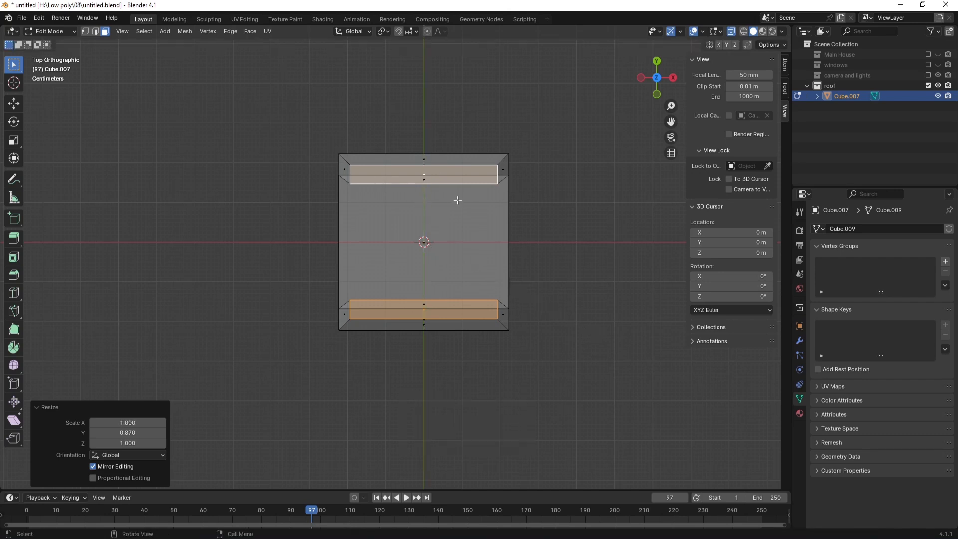
key(ctrl+z)
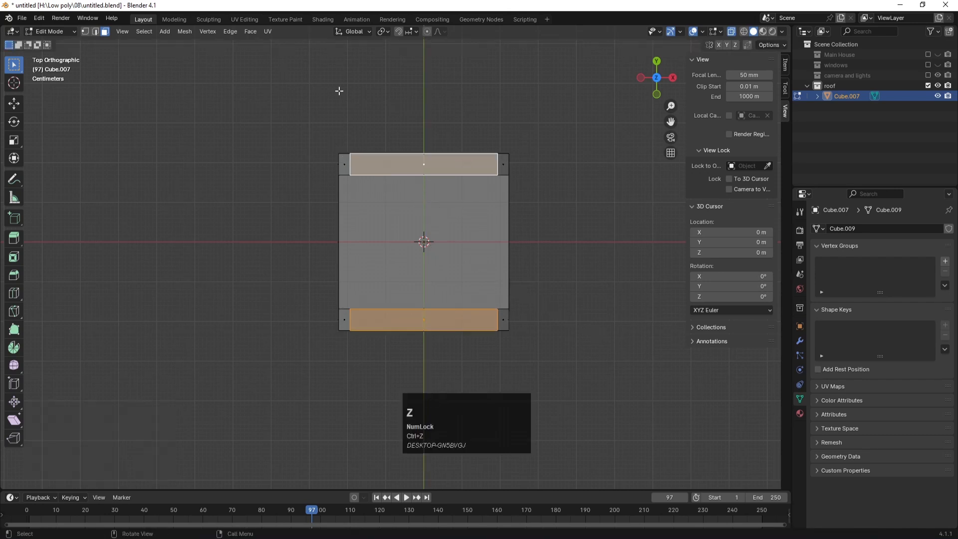
click(387, 32)
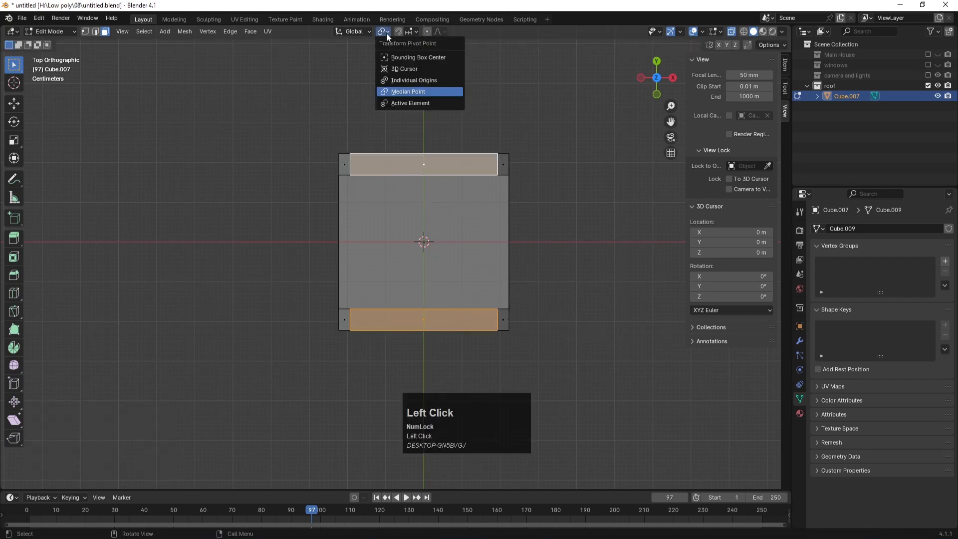
click(406, 80)
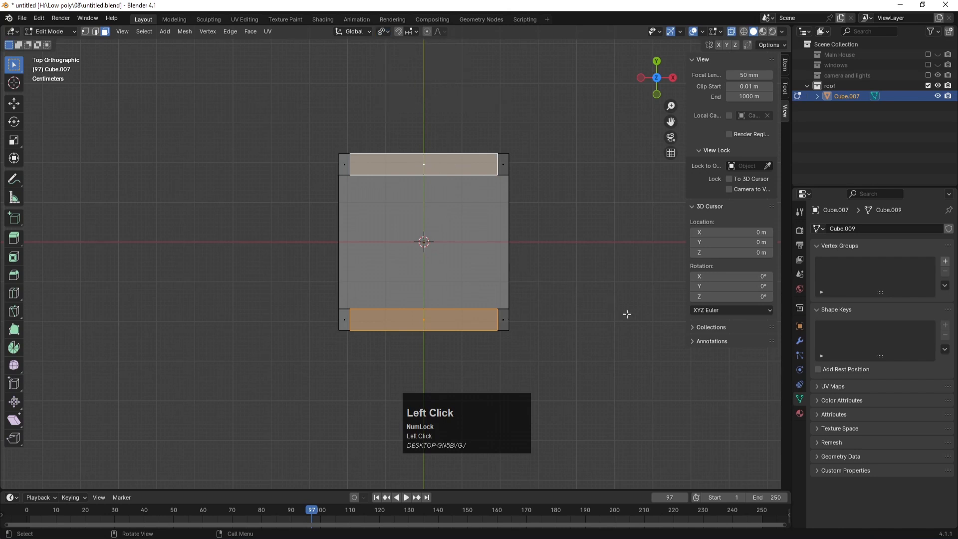
key(s)
key(y)
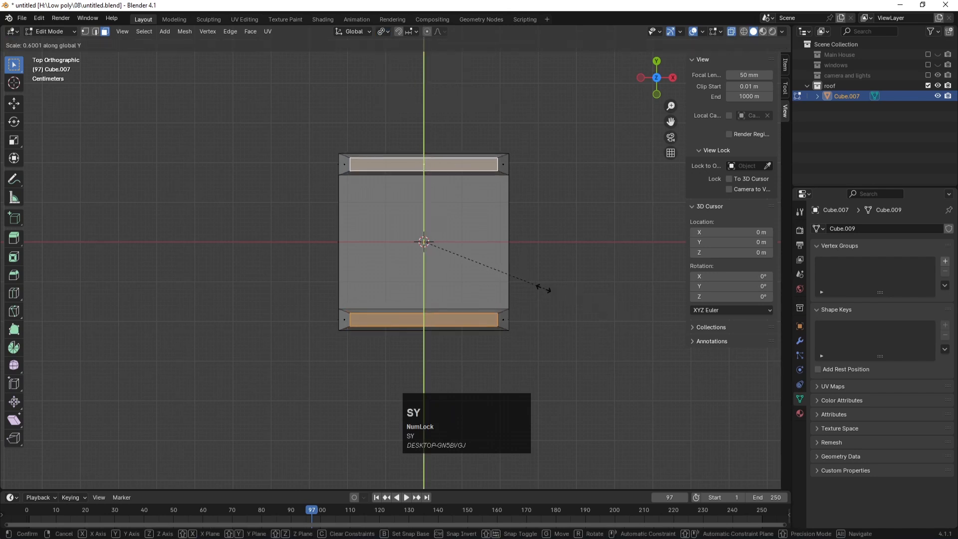
click(484, 272)
Step: Return to Object Mode and orbit around the rimmed slab in perspective
key(Tab)
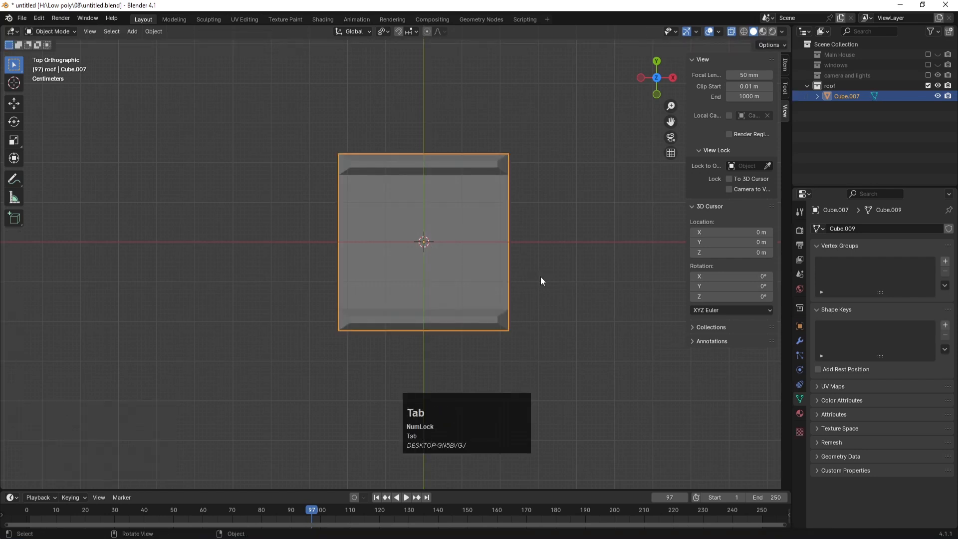
click(540, 277)
scroll(555, 247, down, 3)
middle_drag(509, 271, 435, 177)
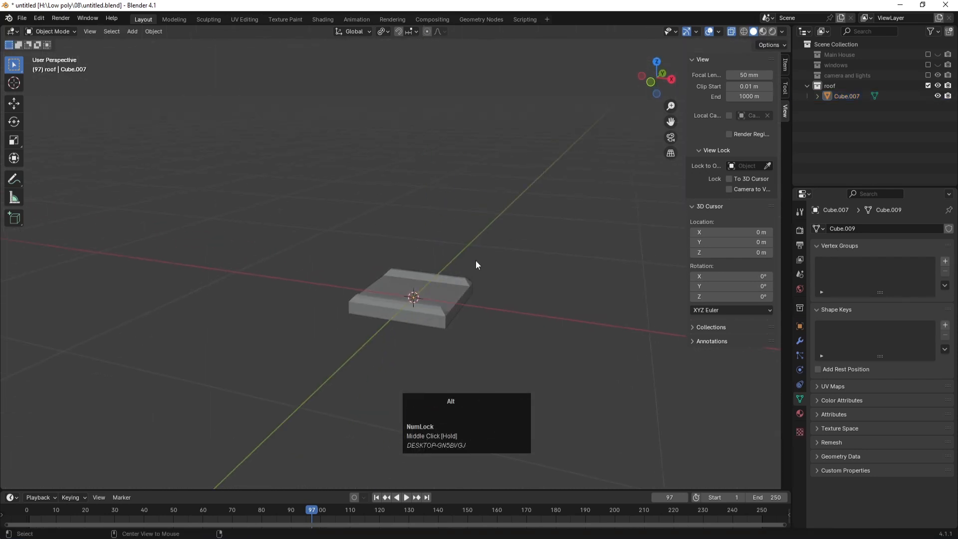
key(z)
click(475, 246)
scroll(458, 263, down, 1)
scroll(463, 268, up, 2)
scroll(442, 239, up, 2)
scroll(437, 248, down, 4)
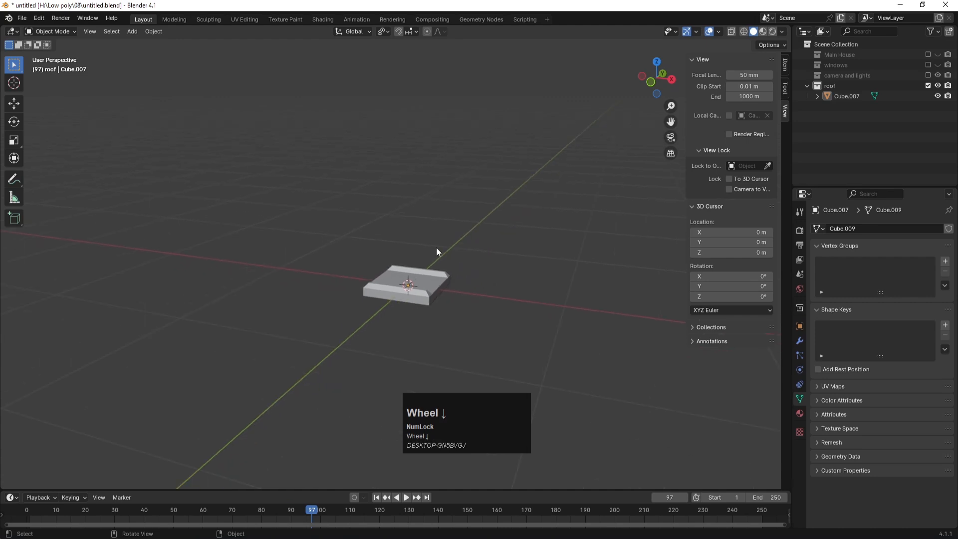
click(454, 202)
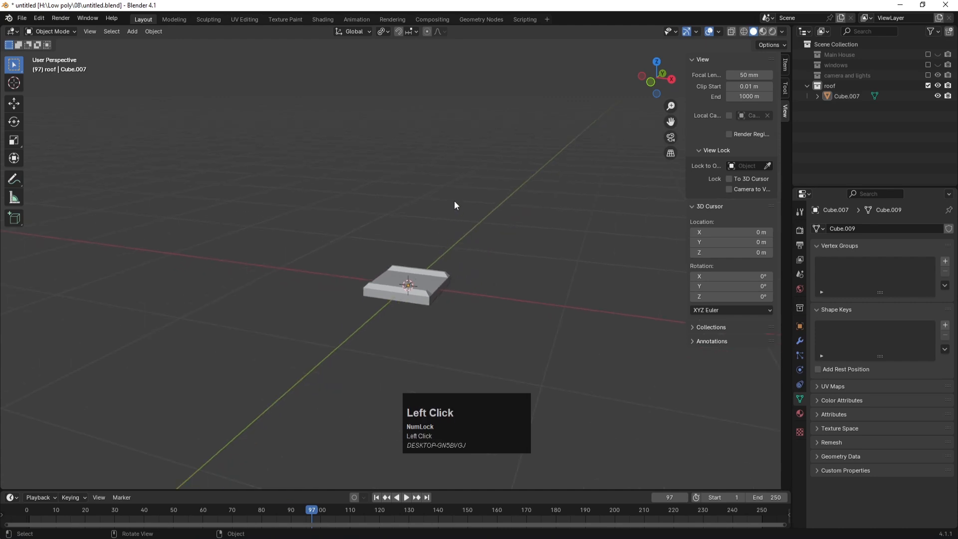
Step: Select the roof slab and re-enable the house, windows and lights collections
click(449, 277)
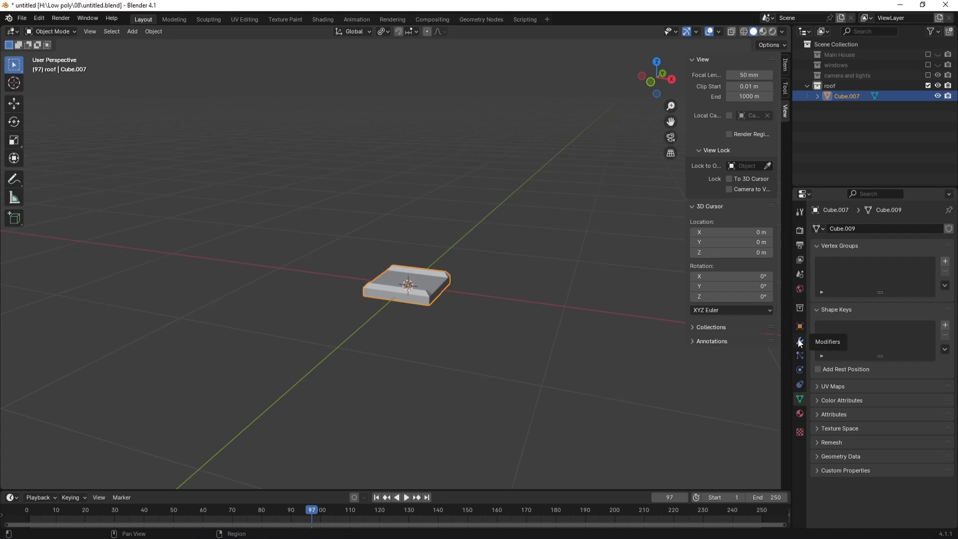
click(441, 284)
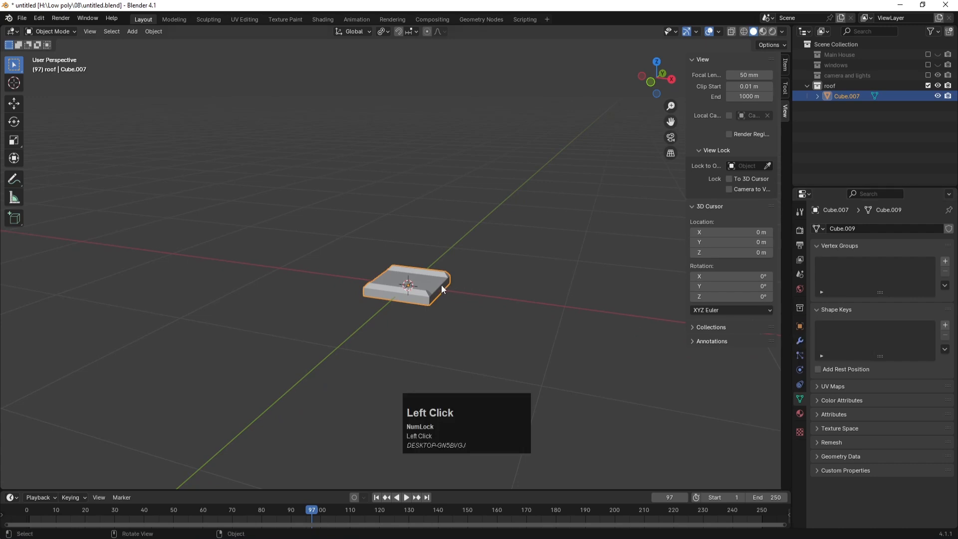
scroll(441, 284, down, 5)
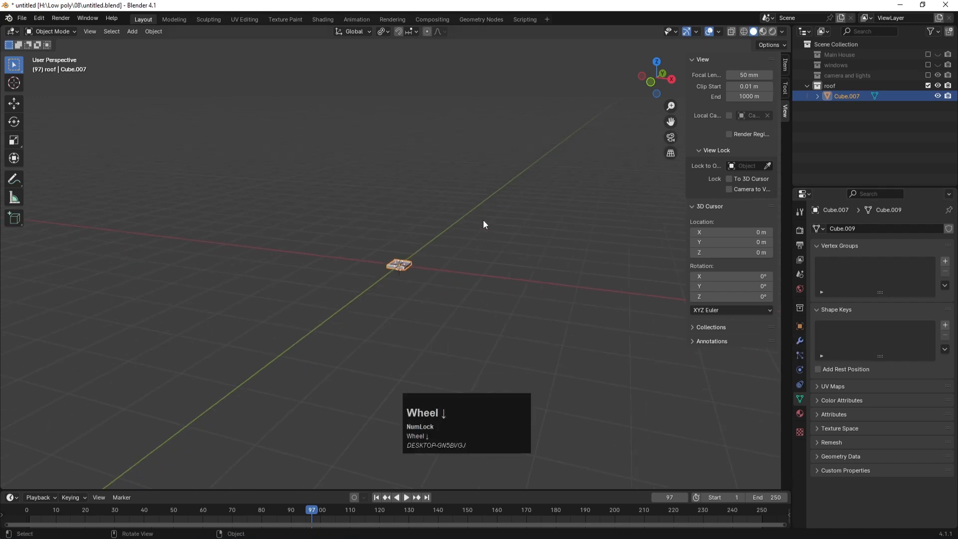
drag(928, 76, 928, 57)
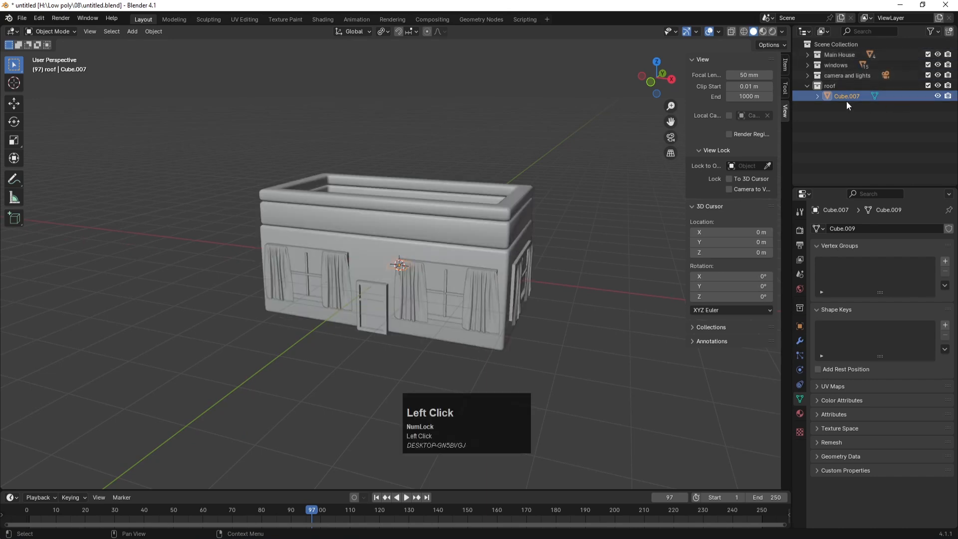
Step: Move the roof slab along Y in front of the house, then reselect Cube.007 in front view
key(g)
key(y)
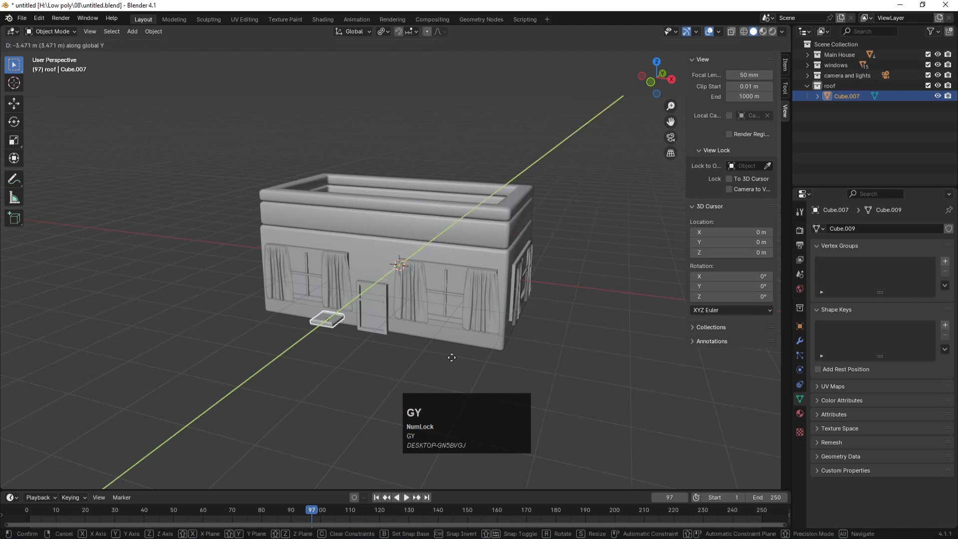
click(420, 388)
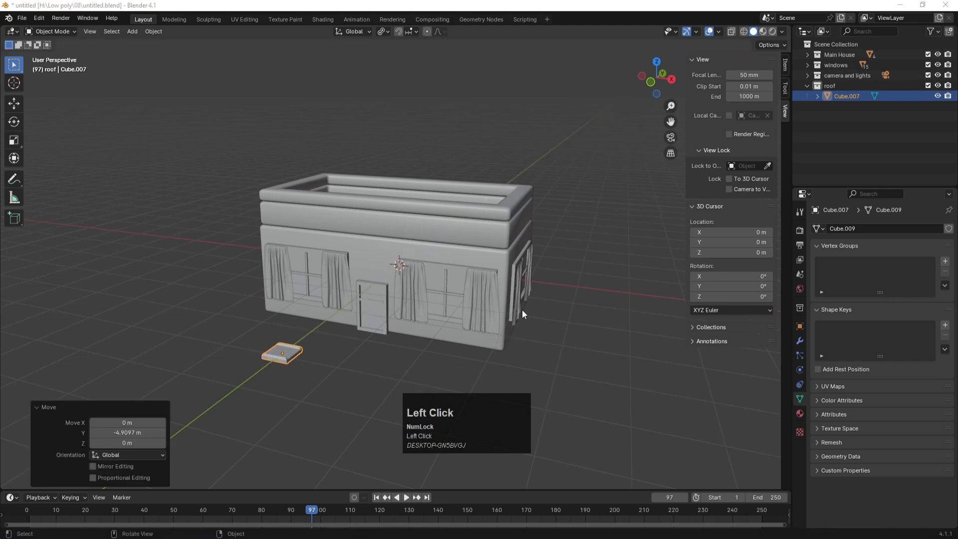
click(569, 294)
key(KP_1)
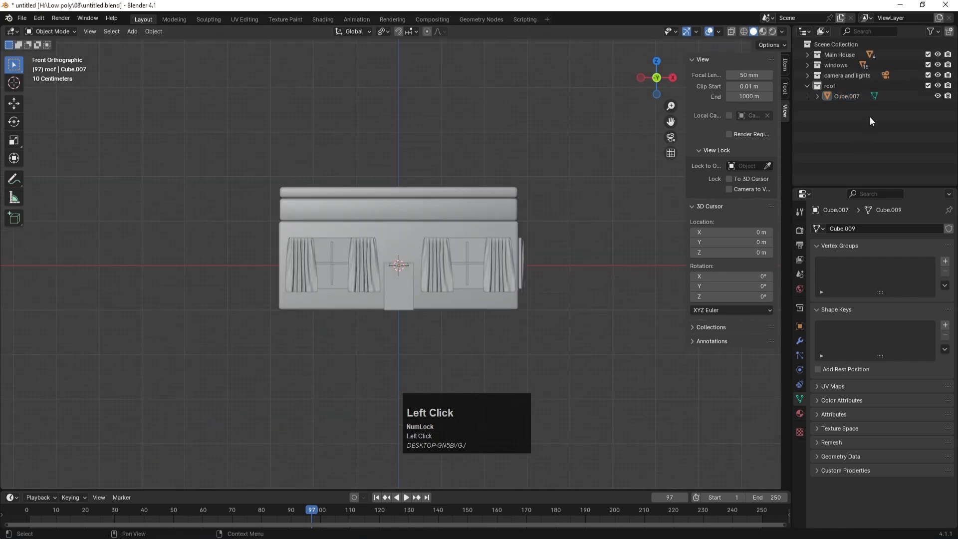
click(851, 95)
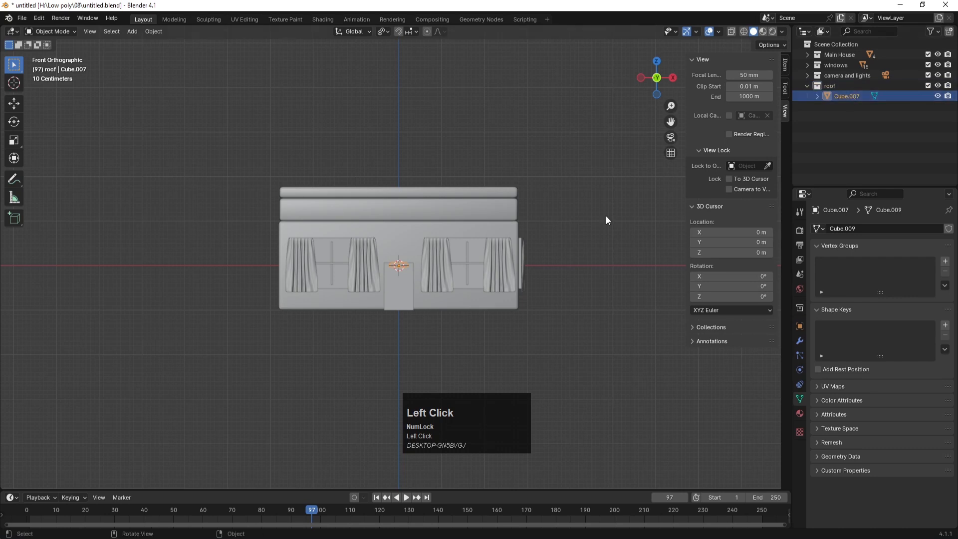
Step: Place the slab beside the house at roof height and nudge it toward the house from above
key(g)
click(736, 170)
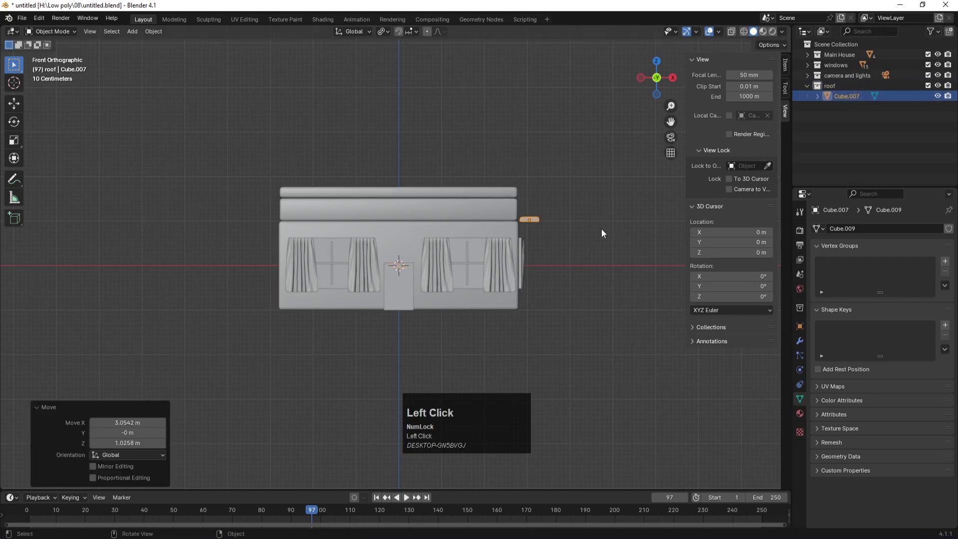
scroll(601, 229, up, 3)
shift+middle_drag(600, 229, 504, 208)
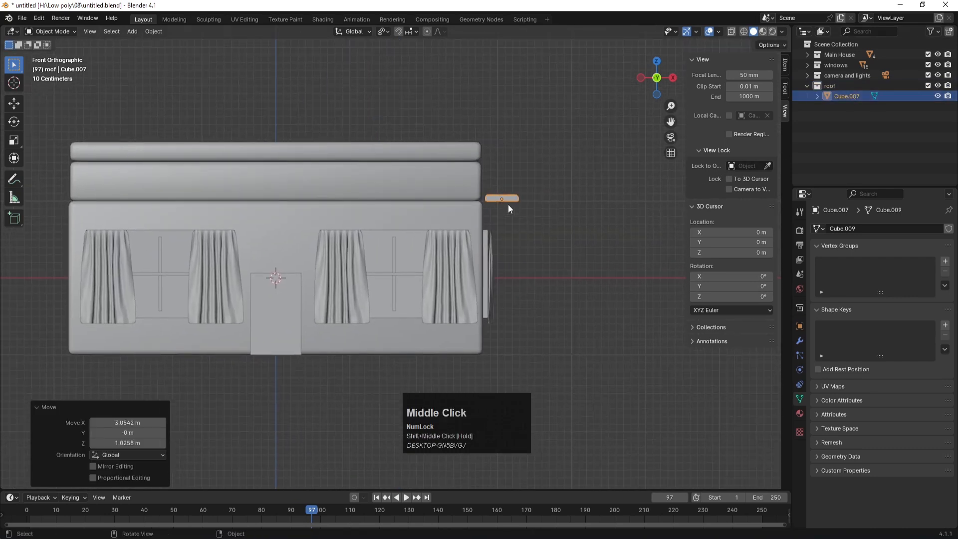
key(KP_7)
scroll(533, 313, down, 2)
key(g)
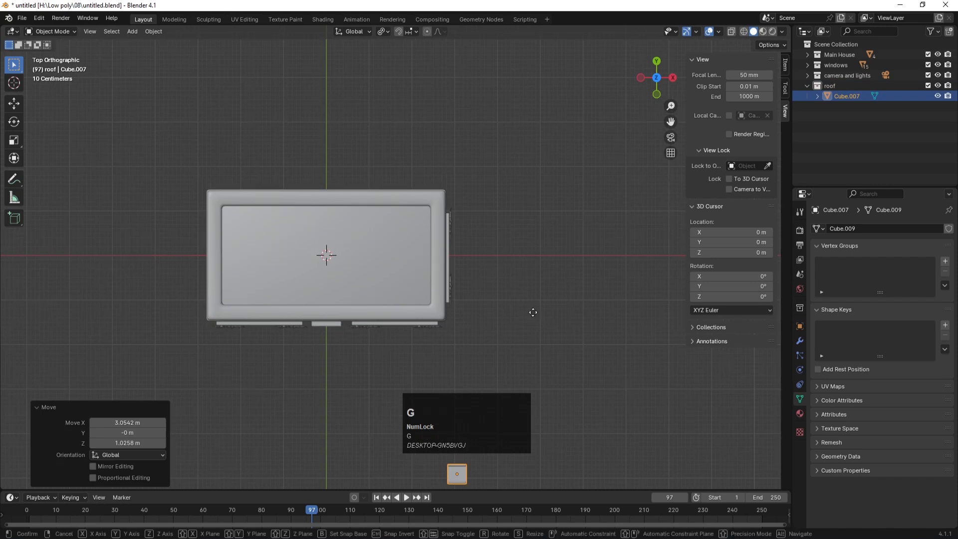
click(532, 151)
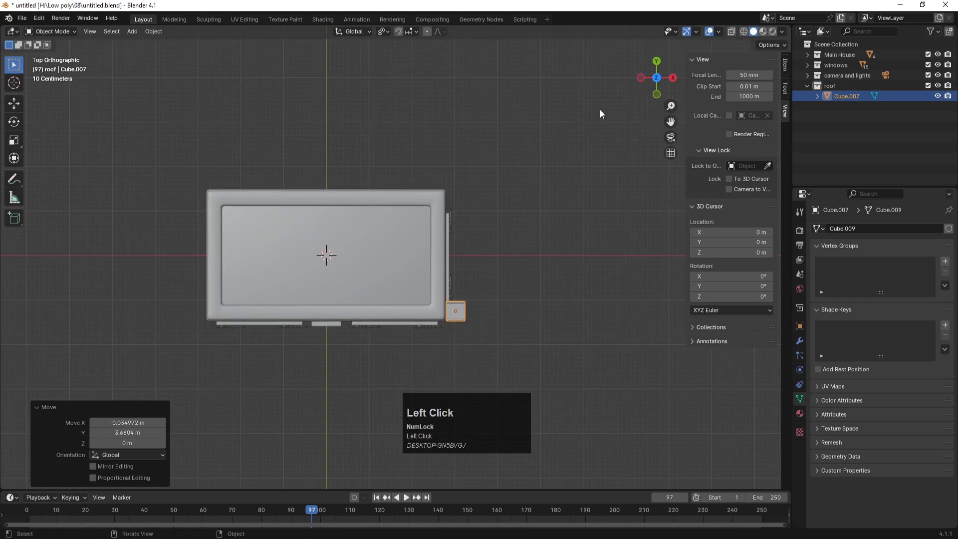
Step: Hide the windows collection and reposition the small roof piece at the roof's corner
click(937, 65)
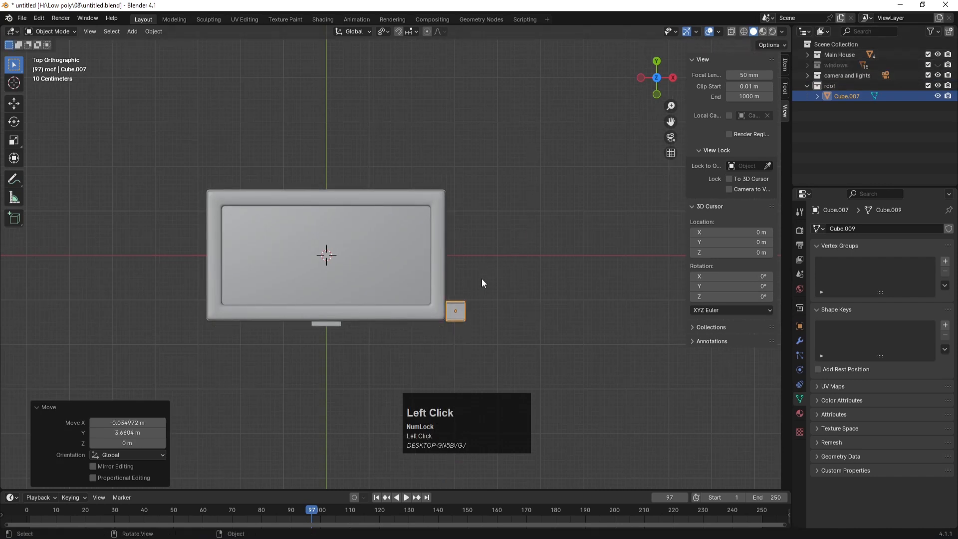
scroll(463, 330, up, 3)
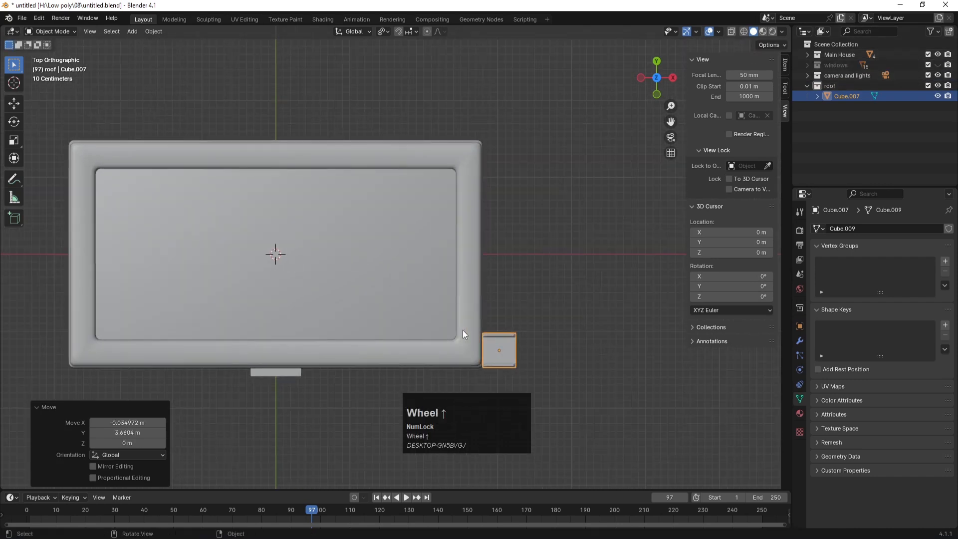
key(g)
click(550, 364)
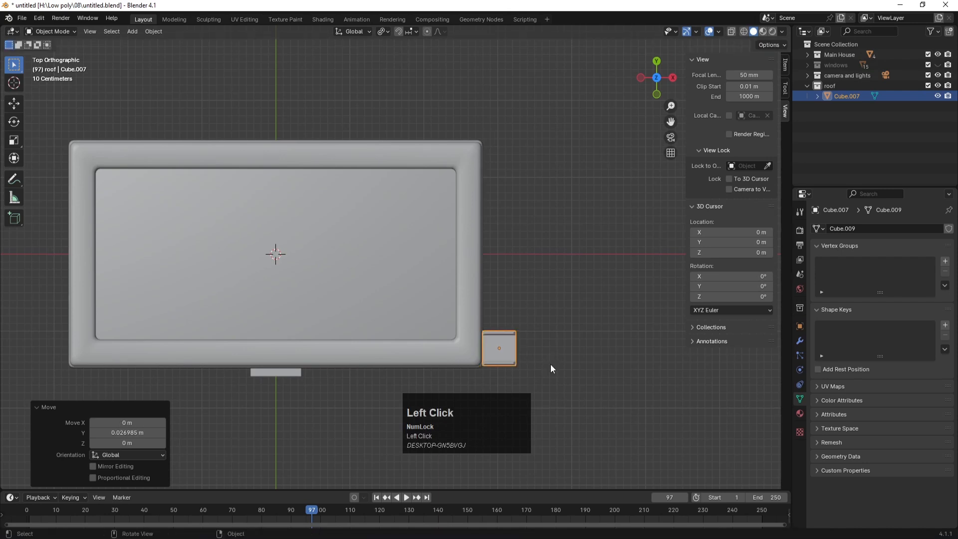
Step: Shrink the roof piece uniformly to 0.813 and frame it in the top view
key(KP_1)
key(s)
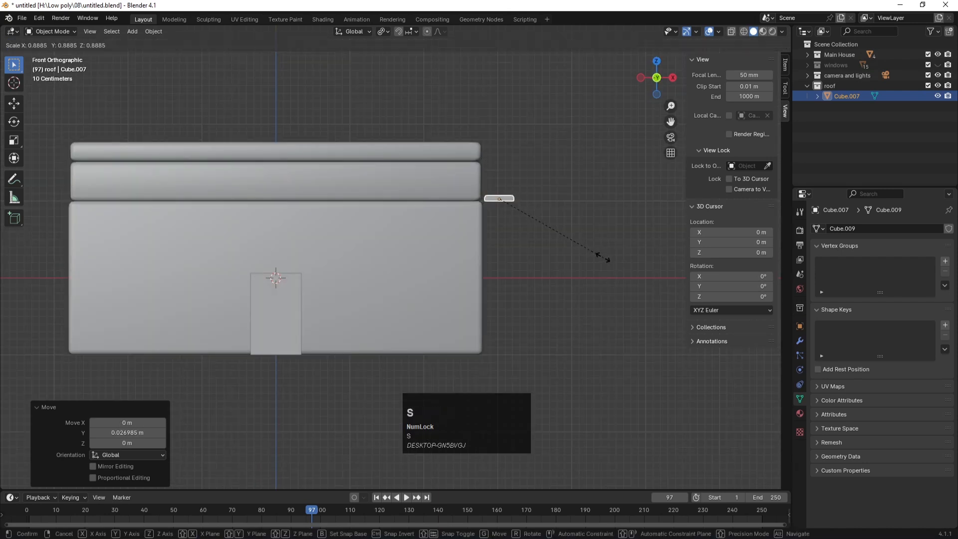
click(592, 255)
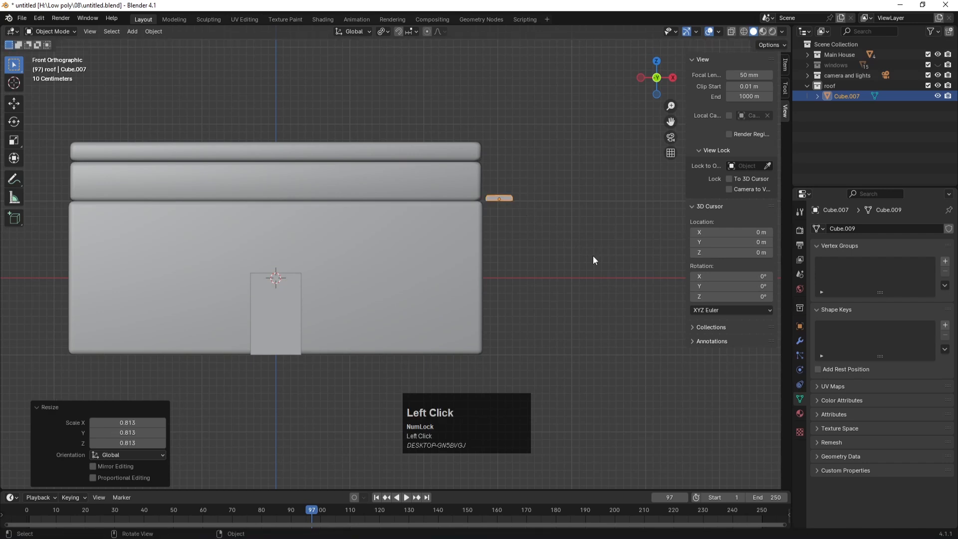
key(KP_7)
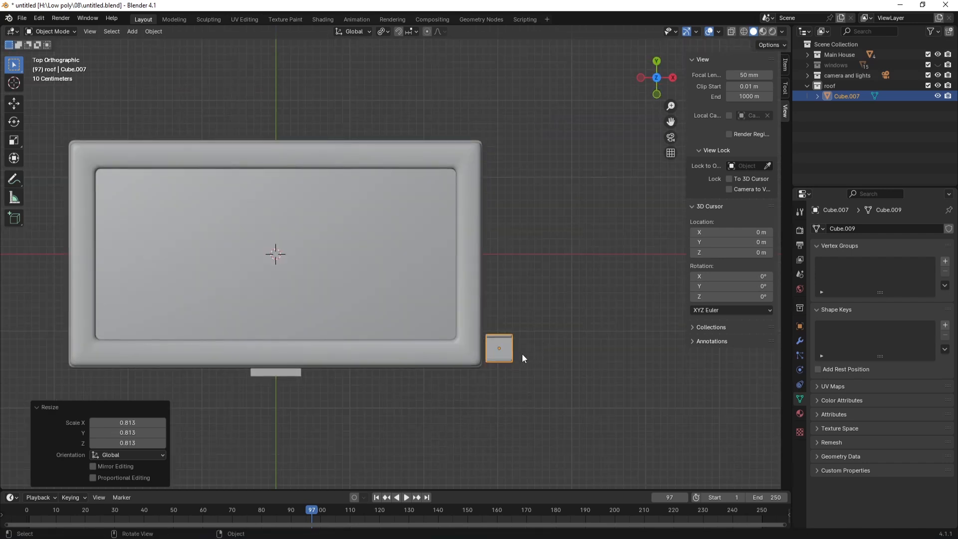
key(KP_Decimal)
scroll(522, 354, down, 1)
Step: Reposition the small roof piece, then slide it sideways along X in front view
key(g)
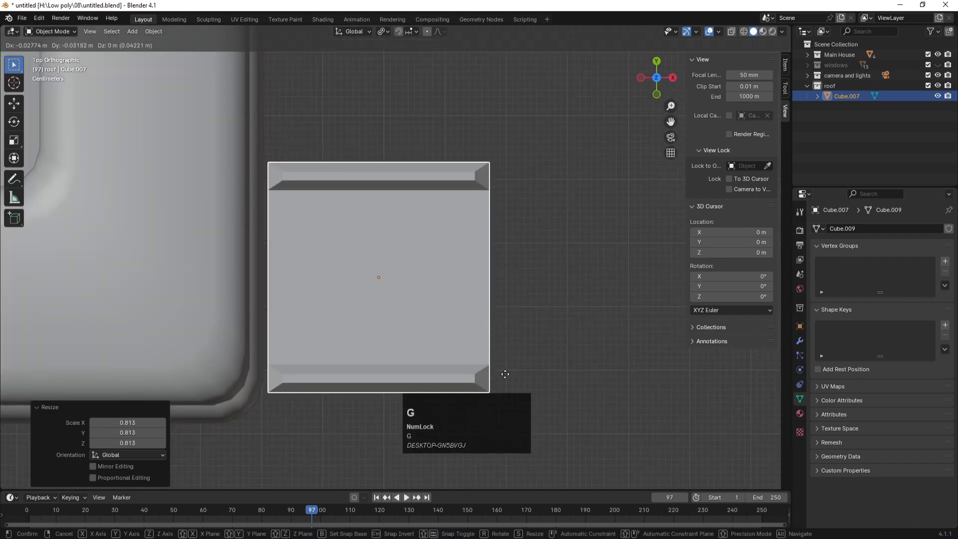
click(501, 370)
key(KP_1)
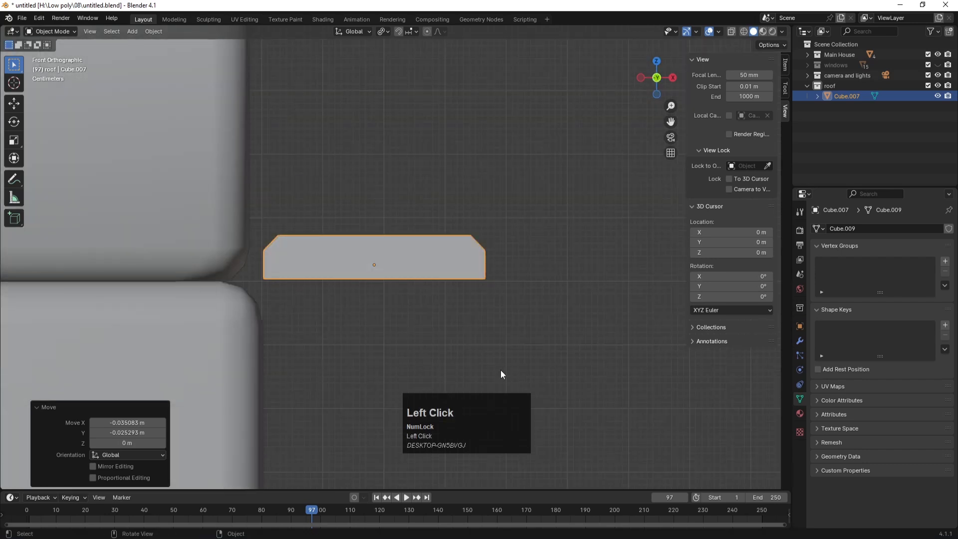
key(g)
key(x)
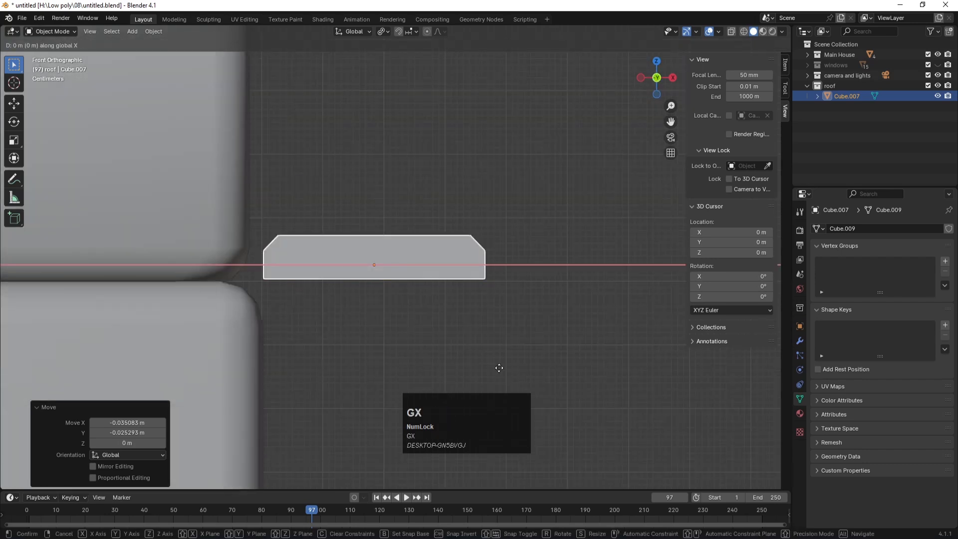
click(485, 366)
scroll(462, 315, down, 5)
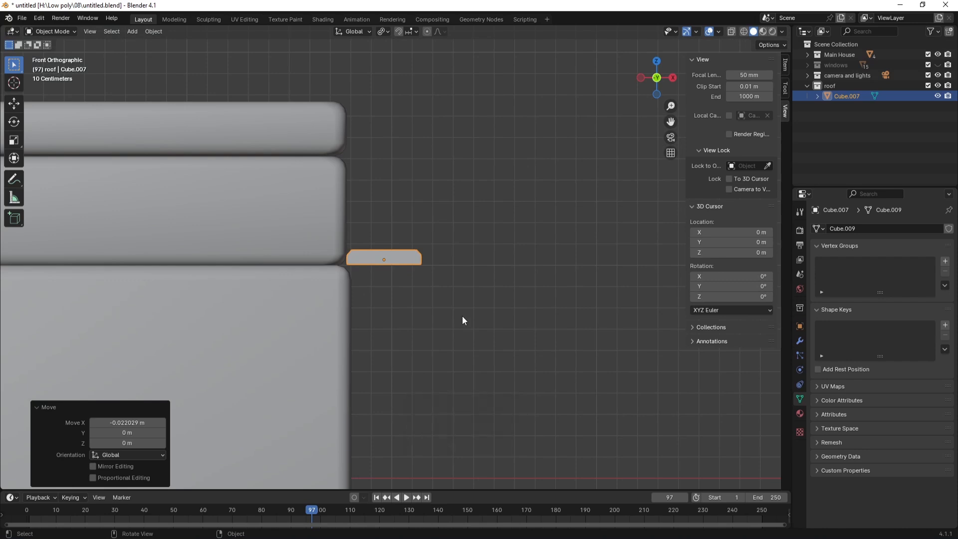
Step: Tilt the roof piece 20 degrees against the house's corner and check it in perspective
click(415, 258)
key(r)
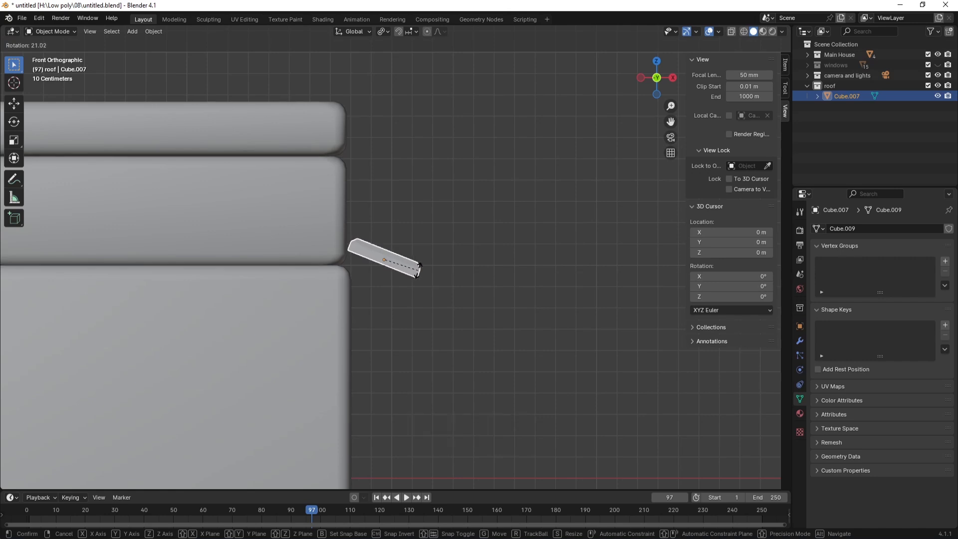
click(419, 269)
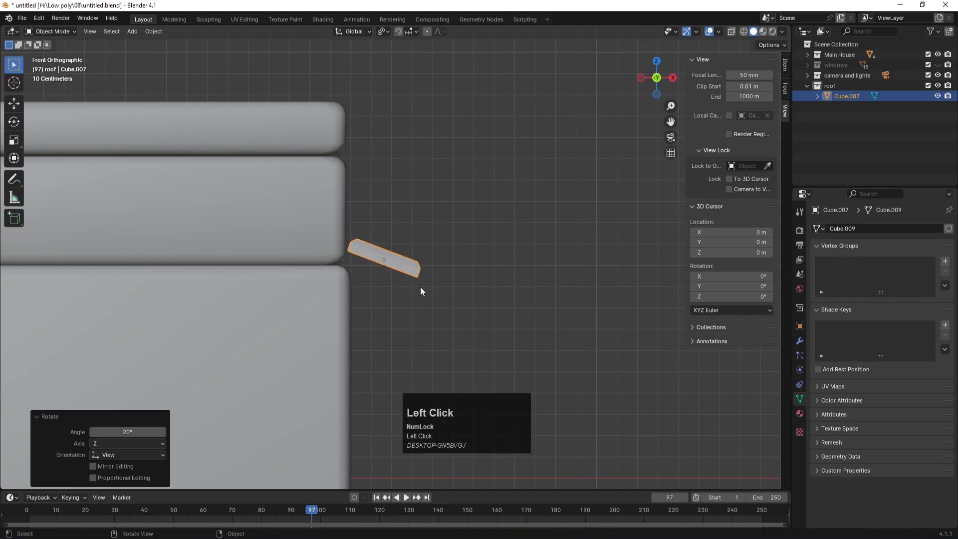
middle_drag(458, 234, 379, 287)
scroll(393, 302, down, 3)
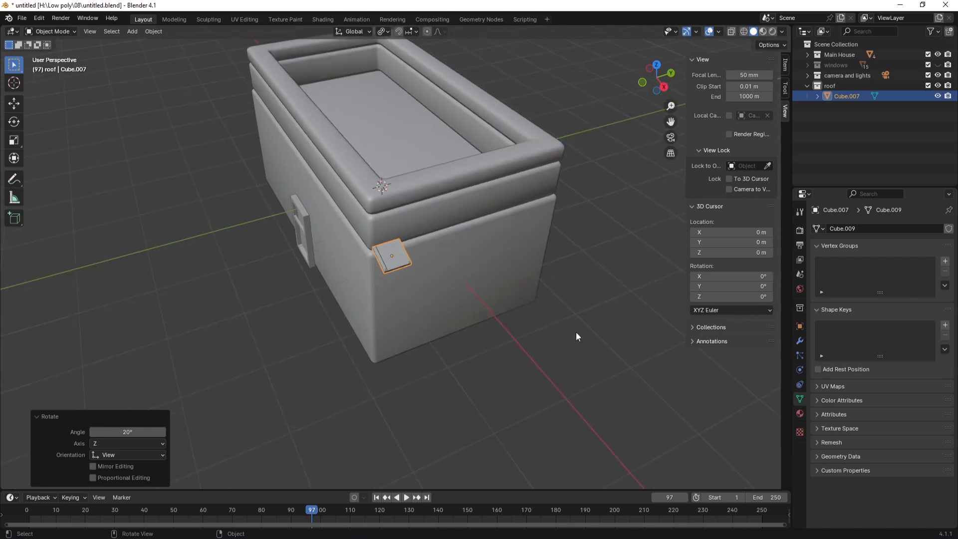
Step: Apply scale, then all transforms, to the roof block Cube.007
click(800, 340)
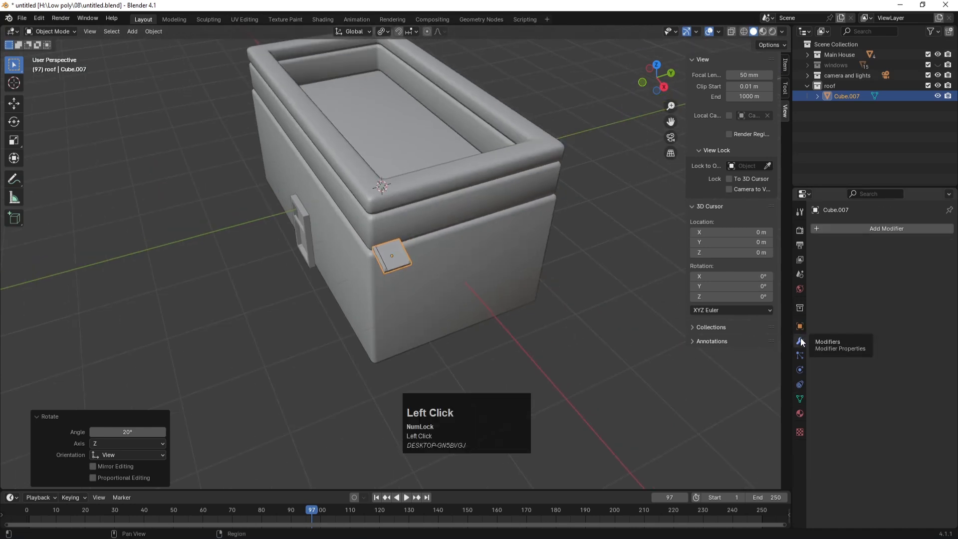
click(853, 231)
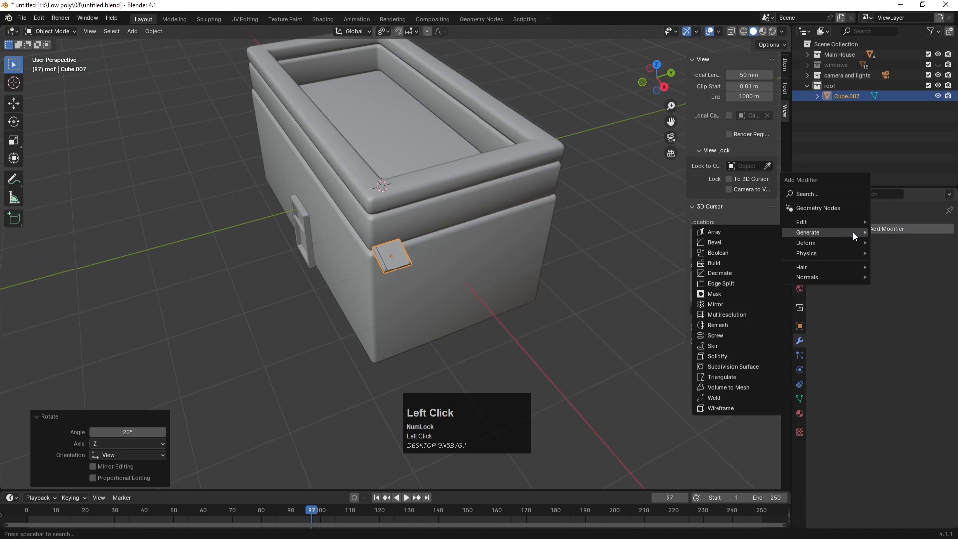
click(606, 295)
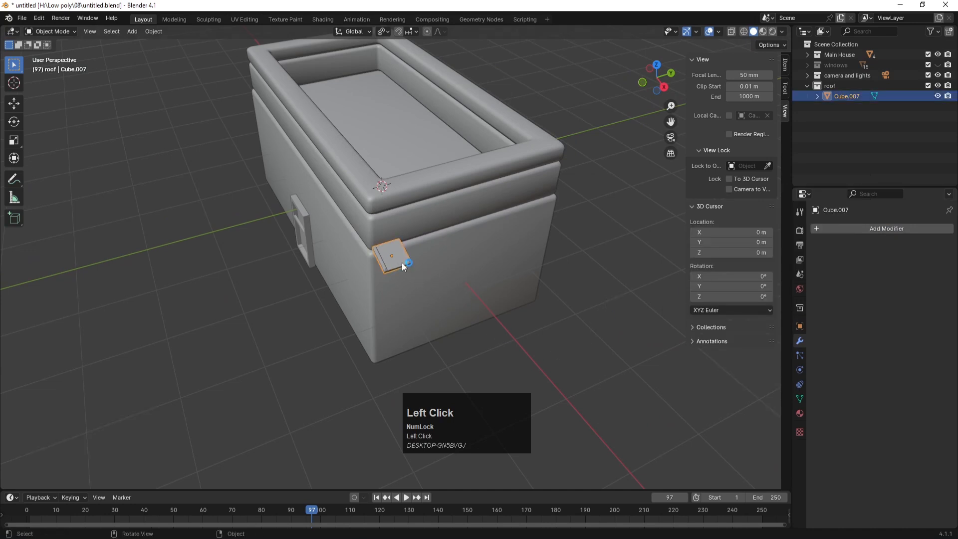
key(ctrl+a)
click(383, 262)
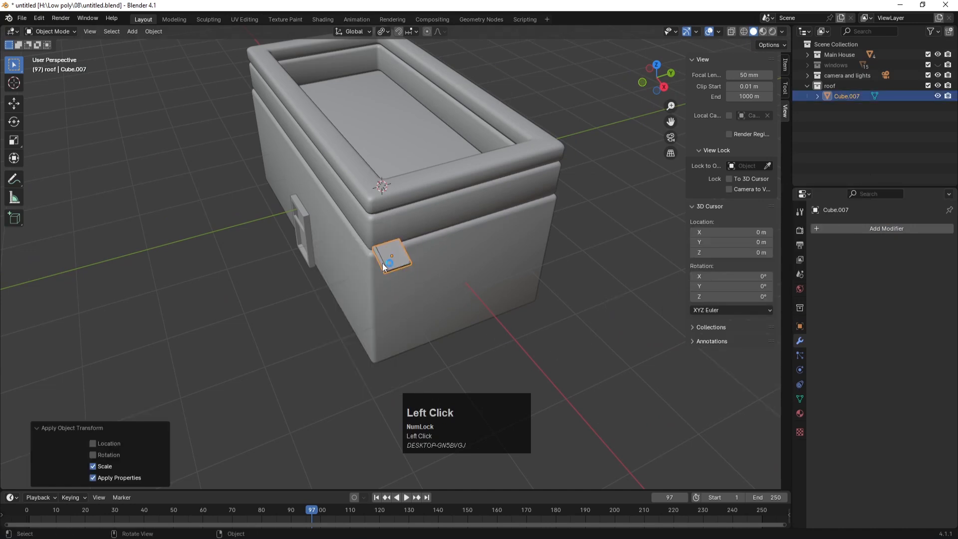
key(ctrl+a)
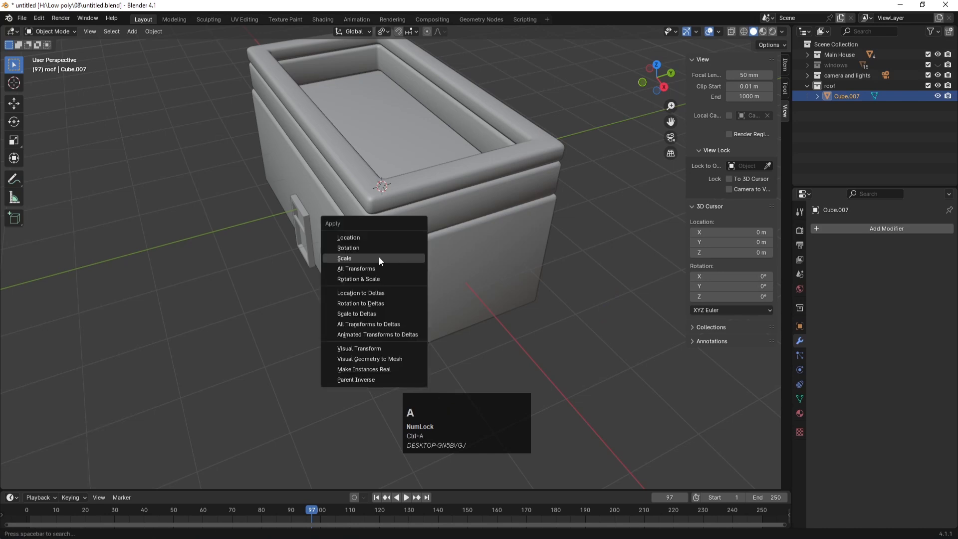
click(353, 266)
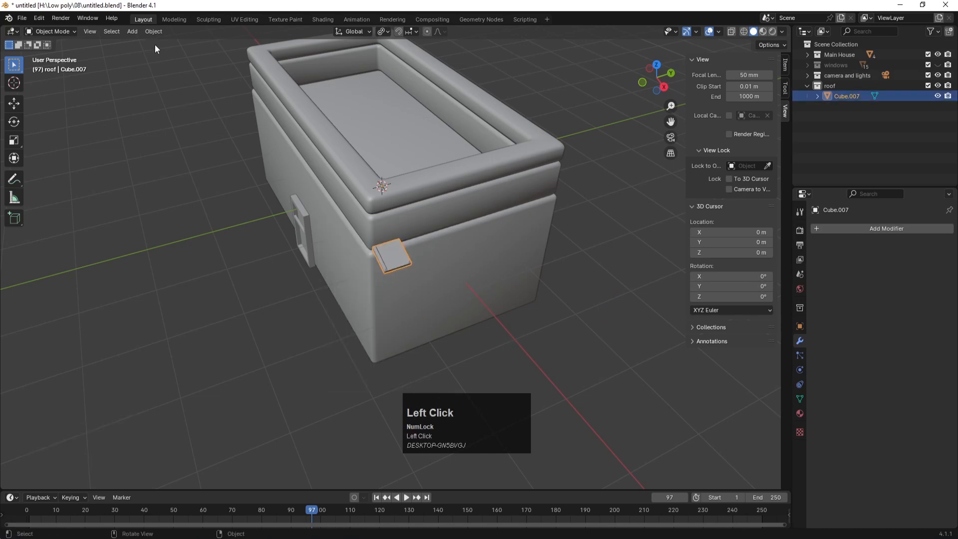
Step: Set the roof block's origin to its center of mass (surface)
click(155, 31)
mouse_move(209, 54)
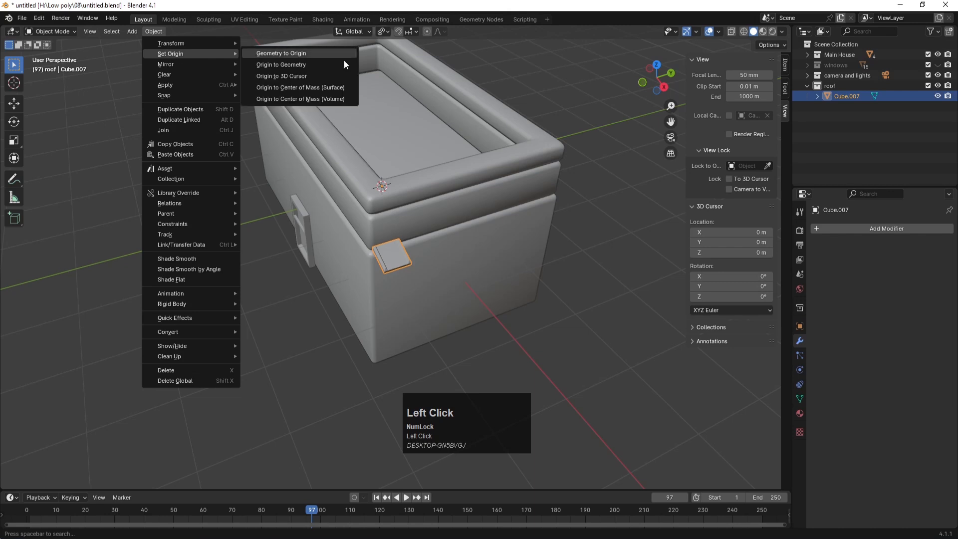
click(299, 89)
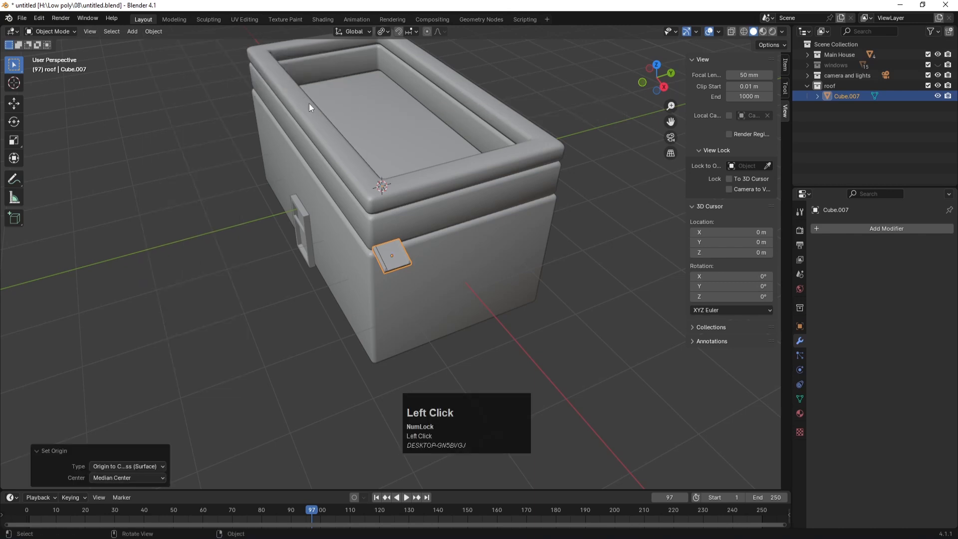
click(564, 304)
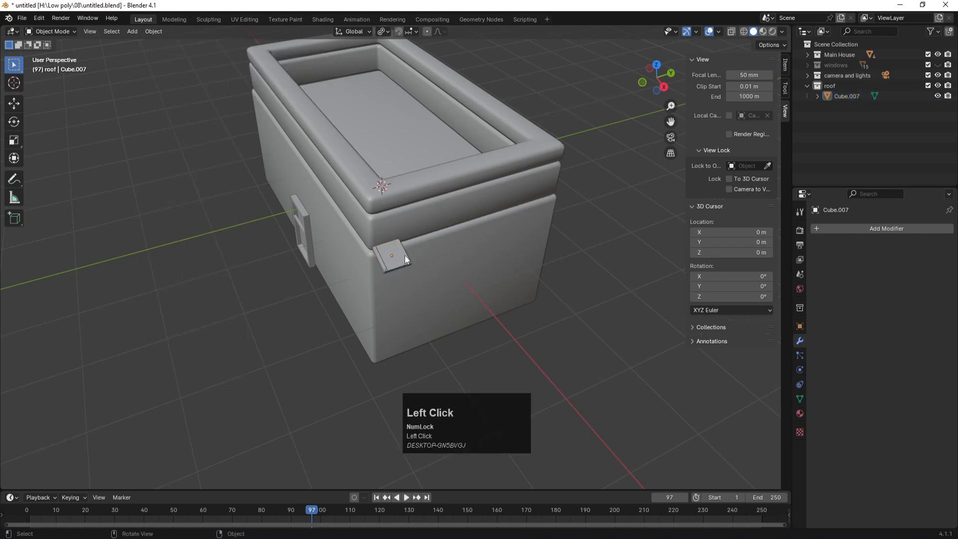
click(405, 258)
Step: Apply all transforms again so location reads 0 m, rotation 0° and scale 1.000
click(799, 327)
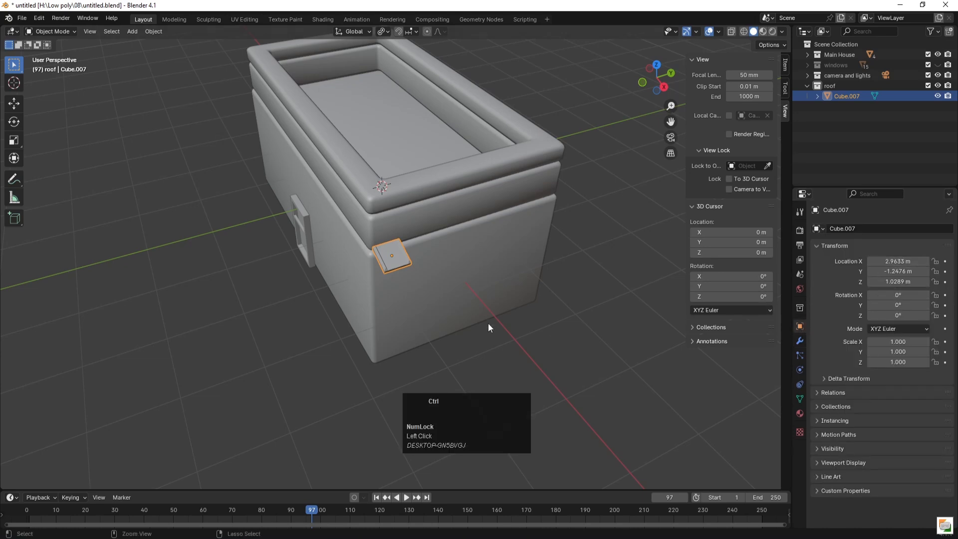
key(ctrl+a)
click(467, 322)
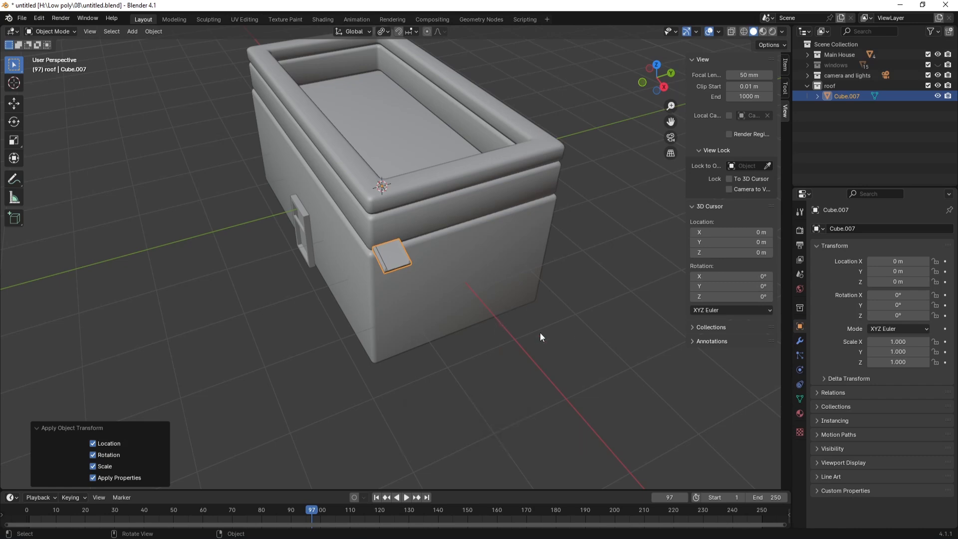
click(505, 313)
click(394, 268)
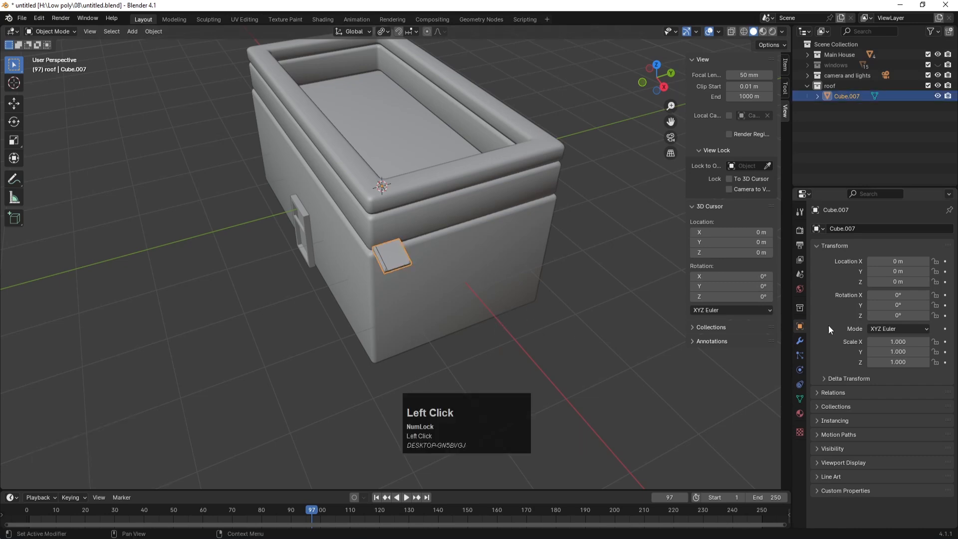
click(801, 341)
Step: Add an Array modifier to the roof piece Cube.007
click(874, 229)
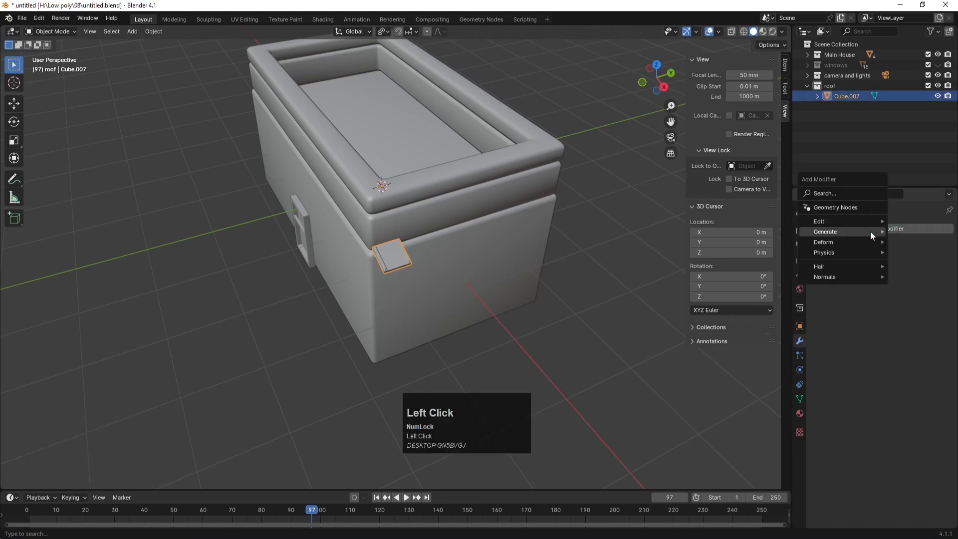
mouse_move(836, 230)
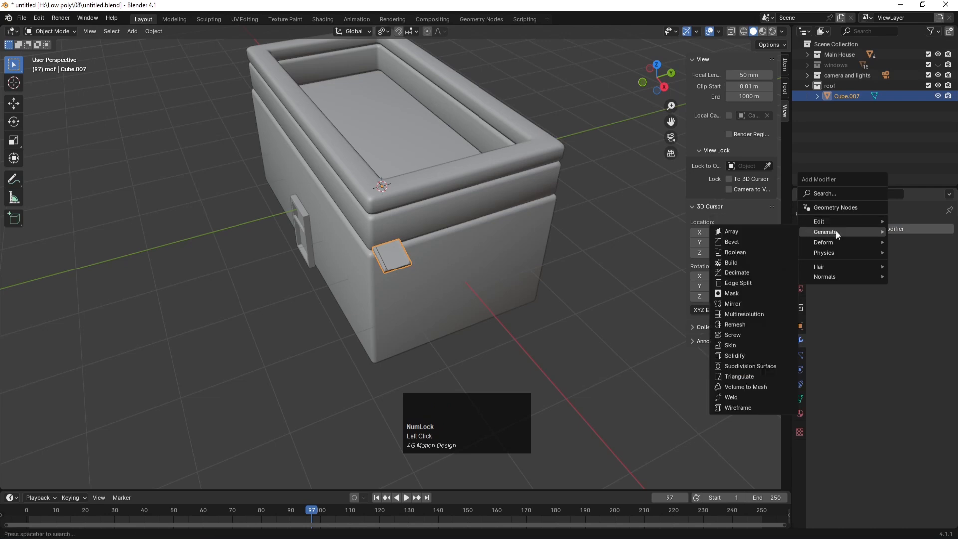
click(781, 233)
middle_drag(503, 319, 538, 262)
scroll(429, 256, up, 4)
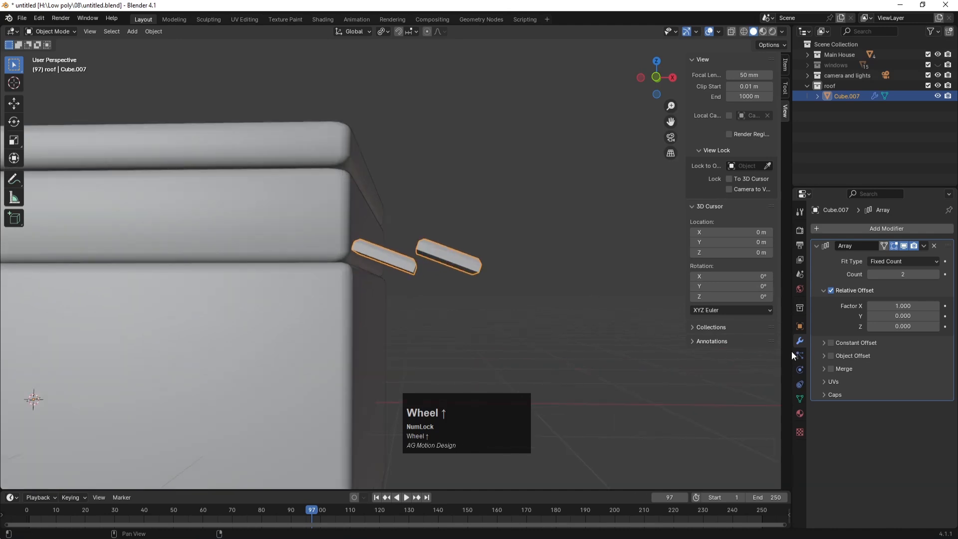
Step: Adjust the board spacing and settle the array Count at 5 boards
drag(900, 305, 878, 305)
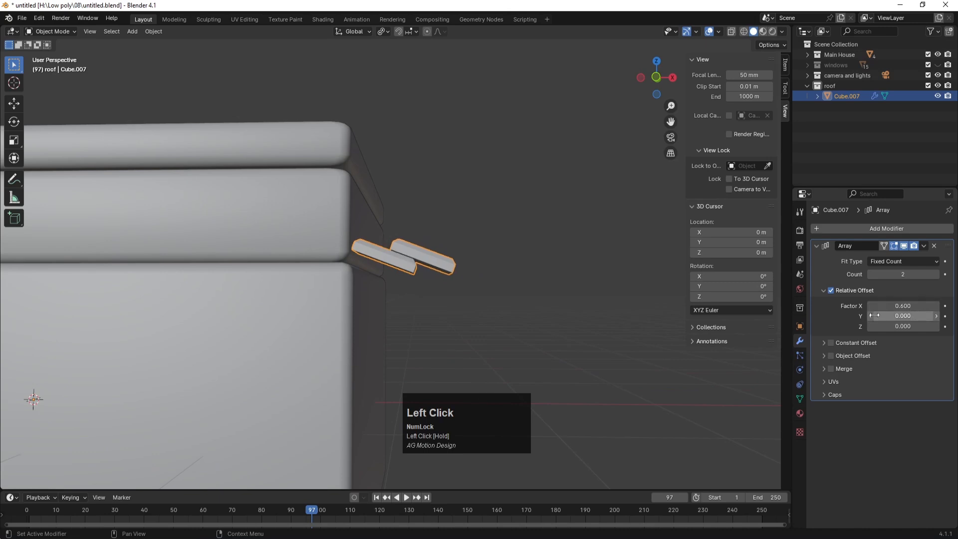
click(936, 274)
click(936, 274)
click(937, 275)
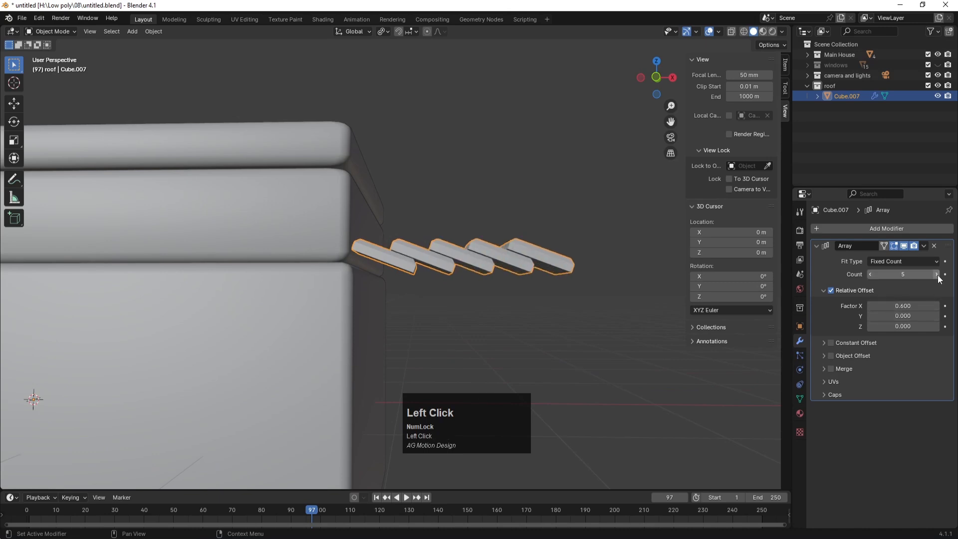
click(936, 274)
click(937, 274)
scroll(424, 328, down, 5)
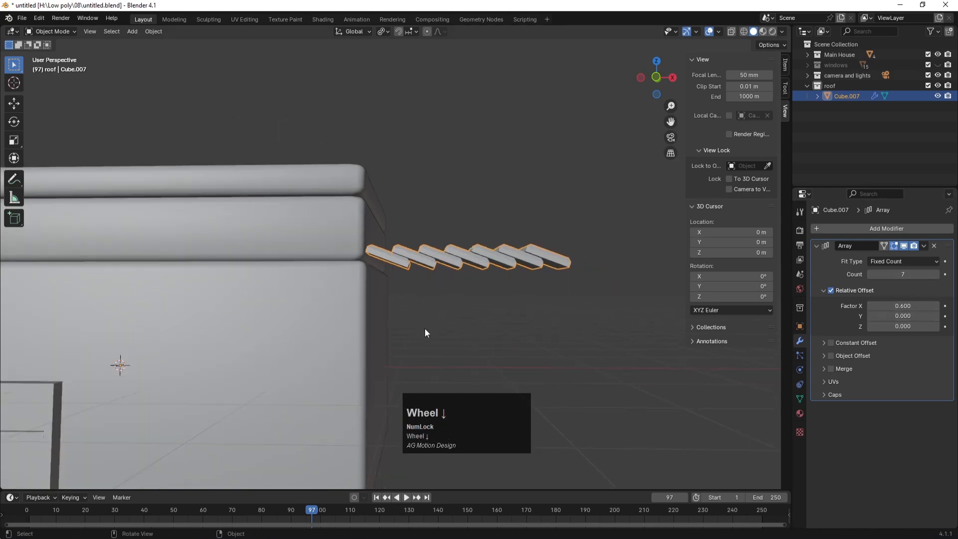
click(440, 318)
middle_drag(475, 272, 512, 321)
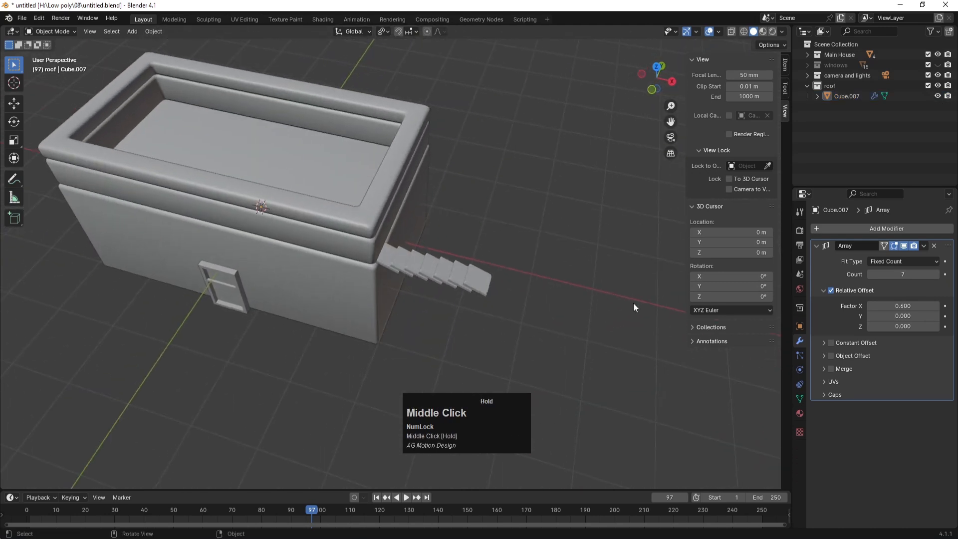
click(870, 274)
click(870, 275)
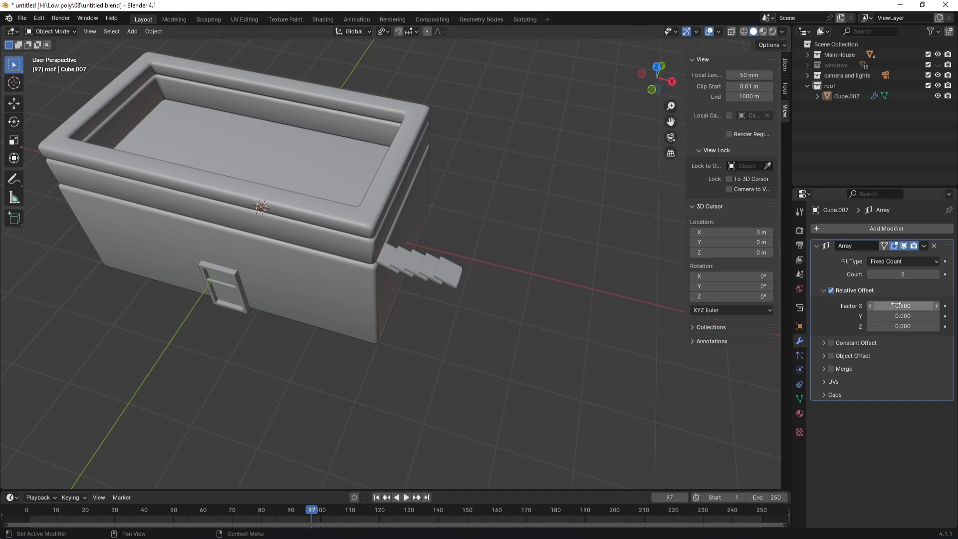
Step: Spread the boards to a relative X offset of 0.700 and select the row
key(Num_Lock)
middle_drag(456, 278, 488, 215)
mouse_move(901, 307)
mouse_down()
mouse_move(912, 306)
mouse_move(902, 306)
mouse_up()
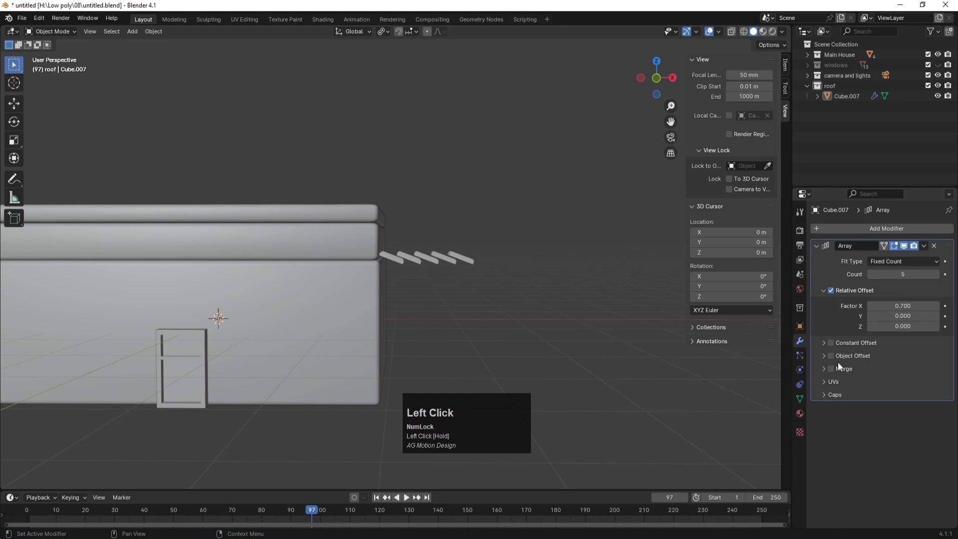
middle_drag(529, 248, 514, 275)
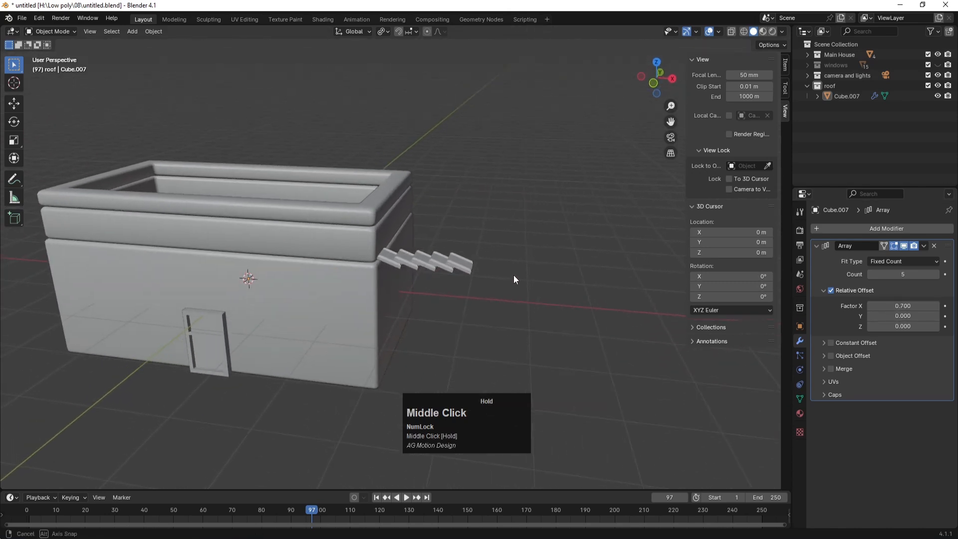
click(394, 260)
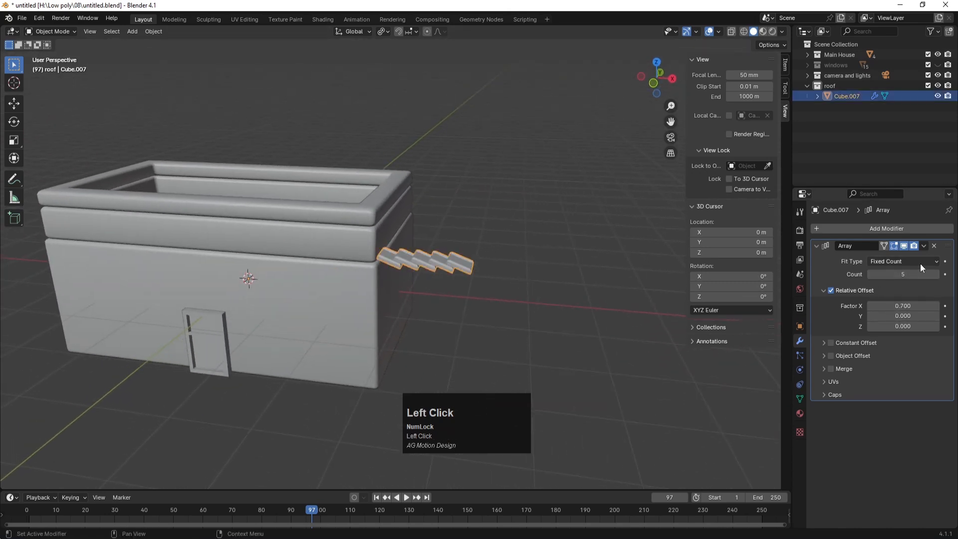
Step: Apply the Array modifier so the five boards become one mesh
click(924, 246)
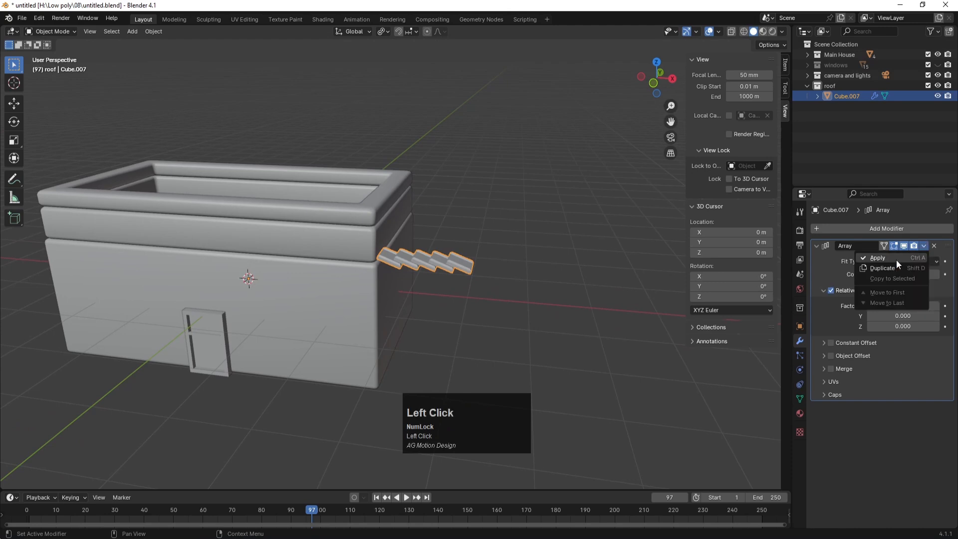
click(894, 259)
click(393, 280)
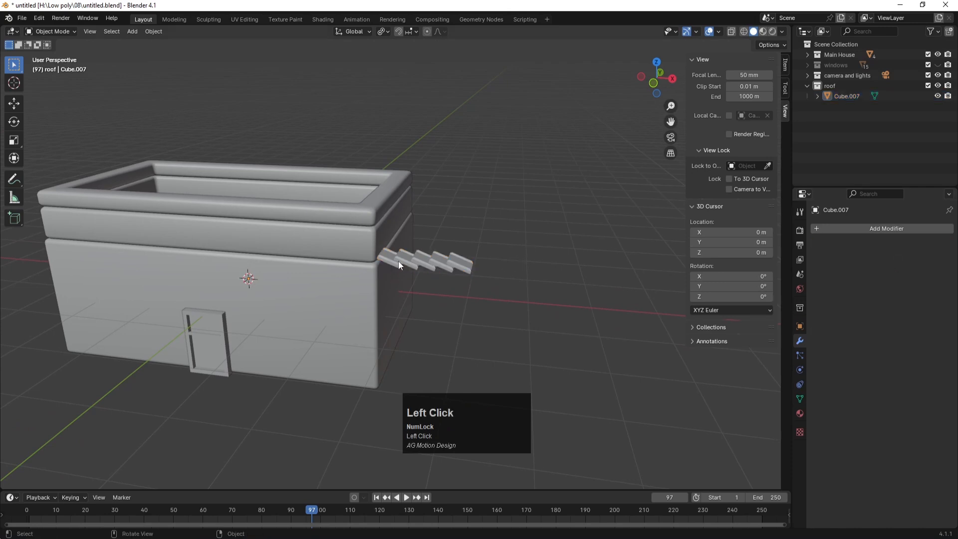
click(398, 262)
scroll(503, 265, down, 2)
middle_drag(419, 283, 434, 258)
scroll(418, 253, up, 3)
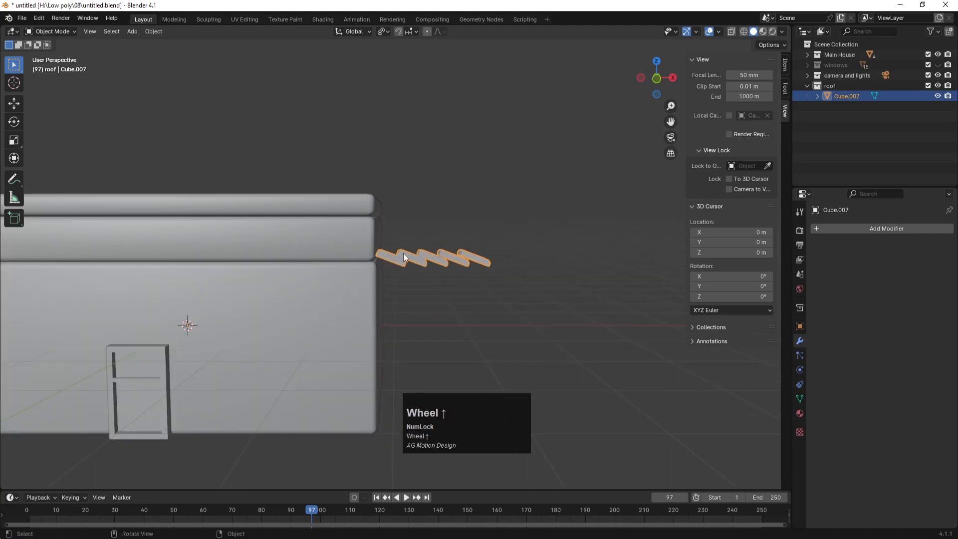
Step: Set the boards' origin to their center of mass (surface)
click(150, 31)
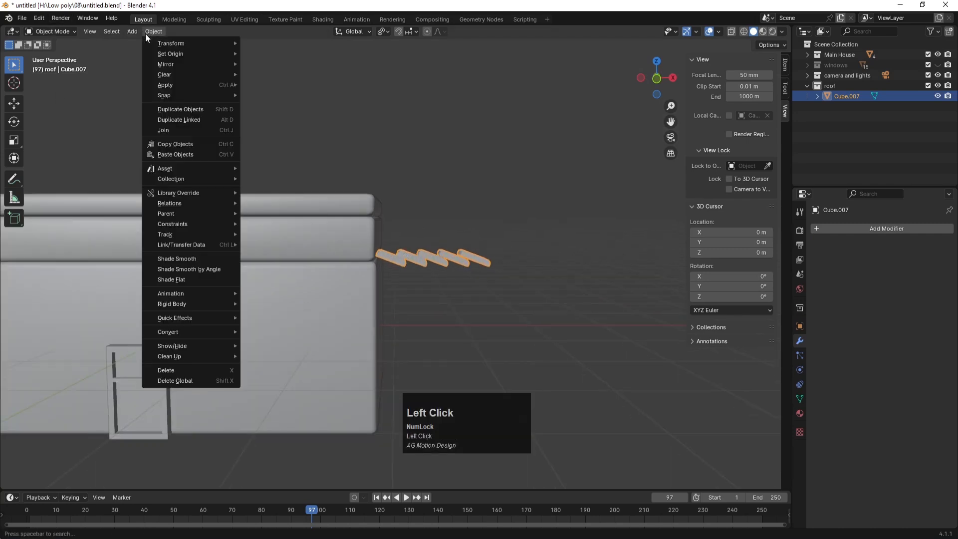
mouse_move(169, 54)
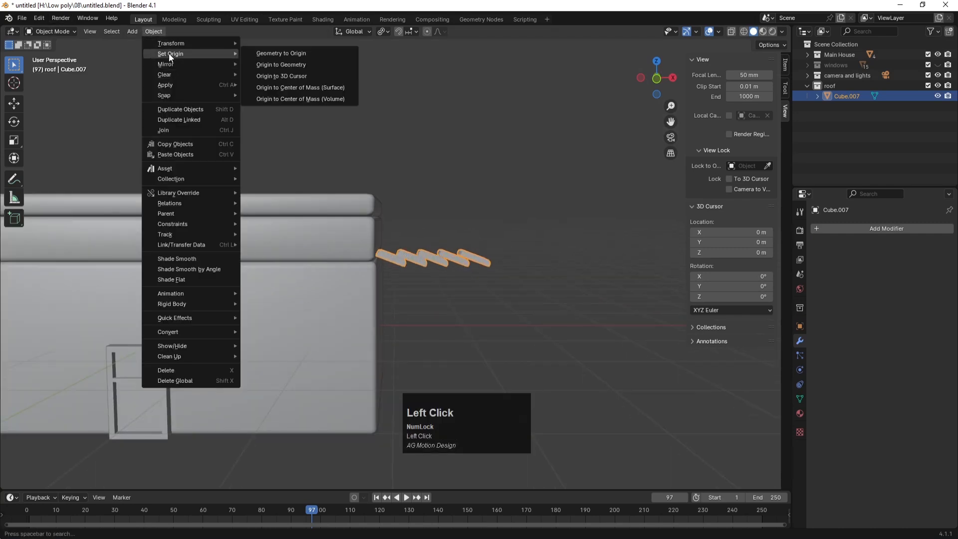
click(302, 88)
Step: In front view, tilt the boards about 28° and move them against the side wall
key(KP_1)
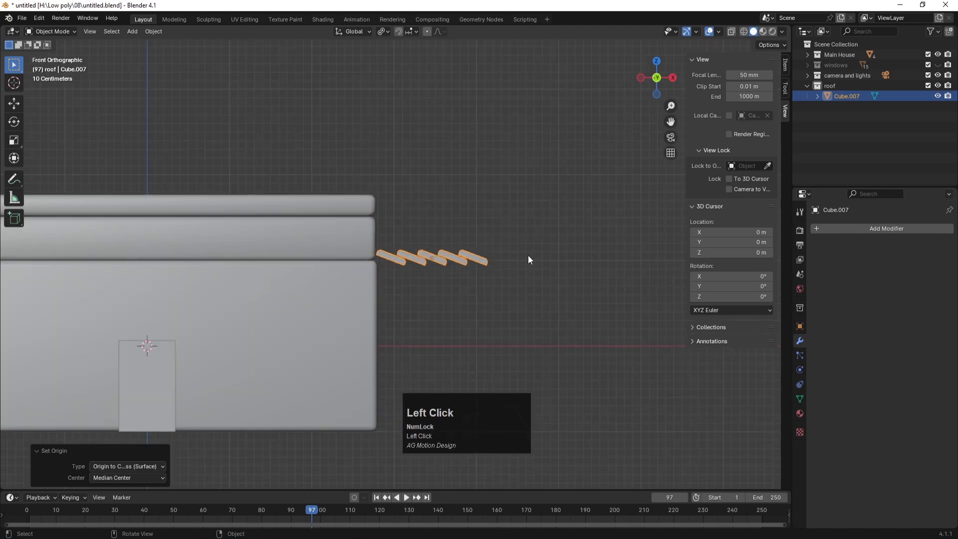
key(r)
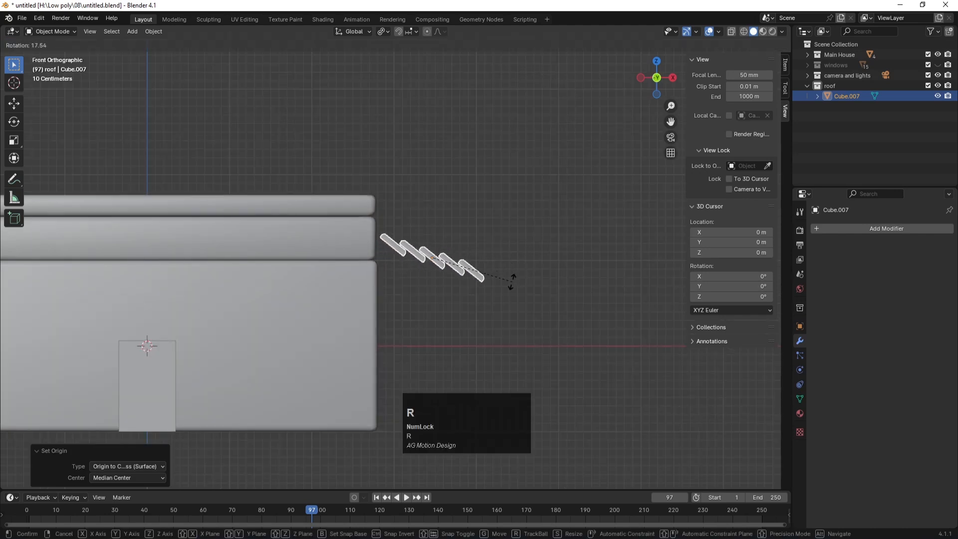
click(501, 297)
key(g)
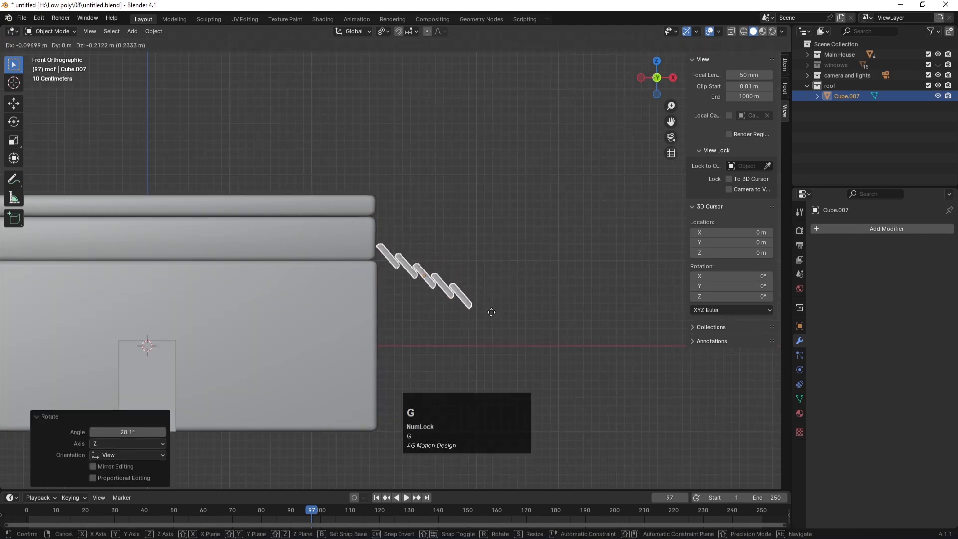
click(490, 325)
middle_drag(502, 224, 414, 262)
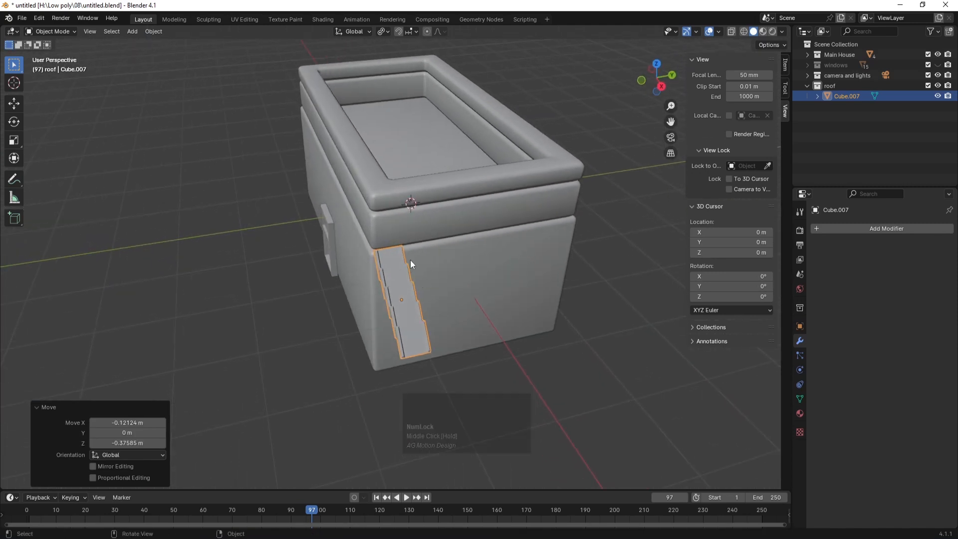
Step: Add a second Array modifier to the boards with X offset factor 0
click(868, 235)
mouse_move(858, 233)
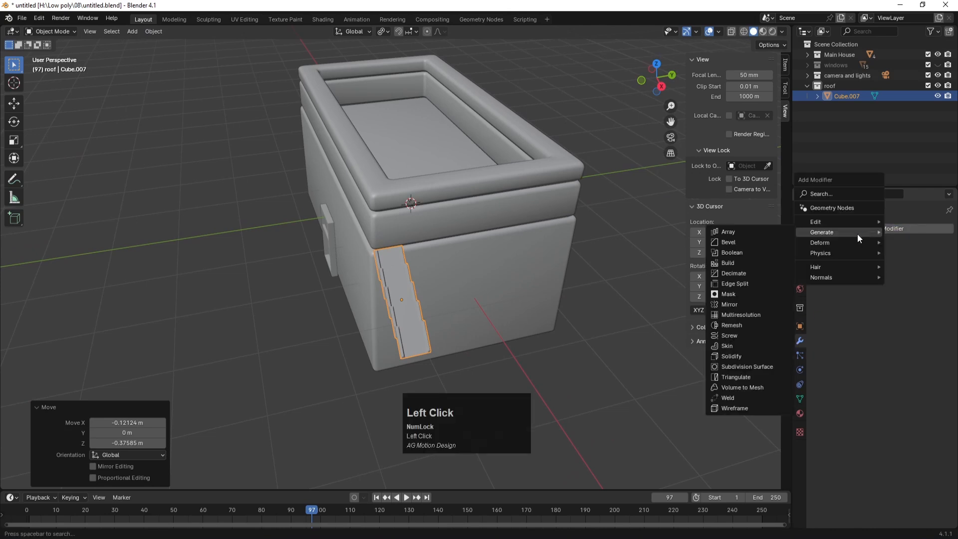
click(763, 232)
click(903, 306)
text(0)
key(Return)
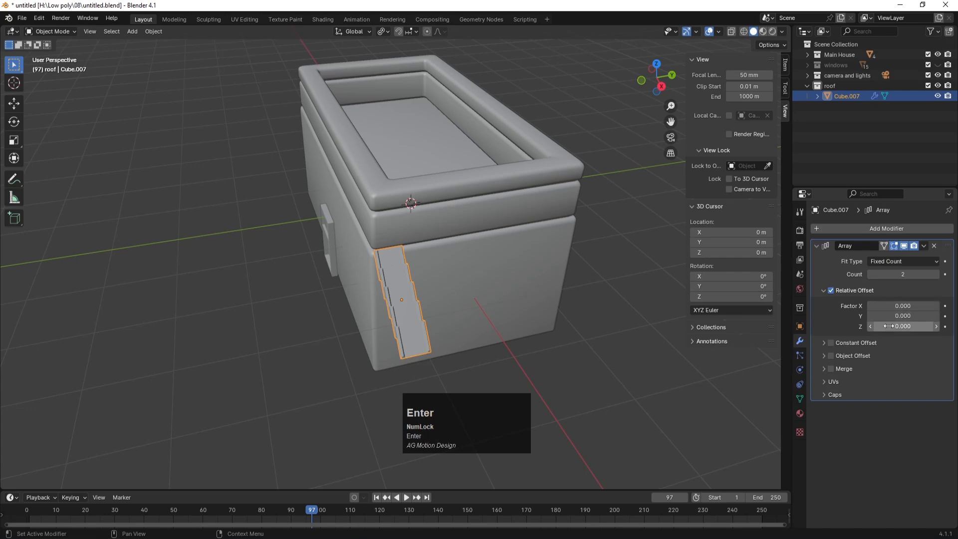
Step: Set the array's Y offset factor to exactly 1
drag(888, 316, 916, 316)
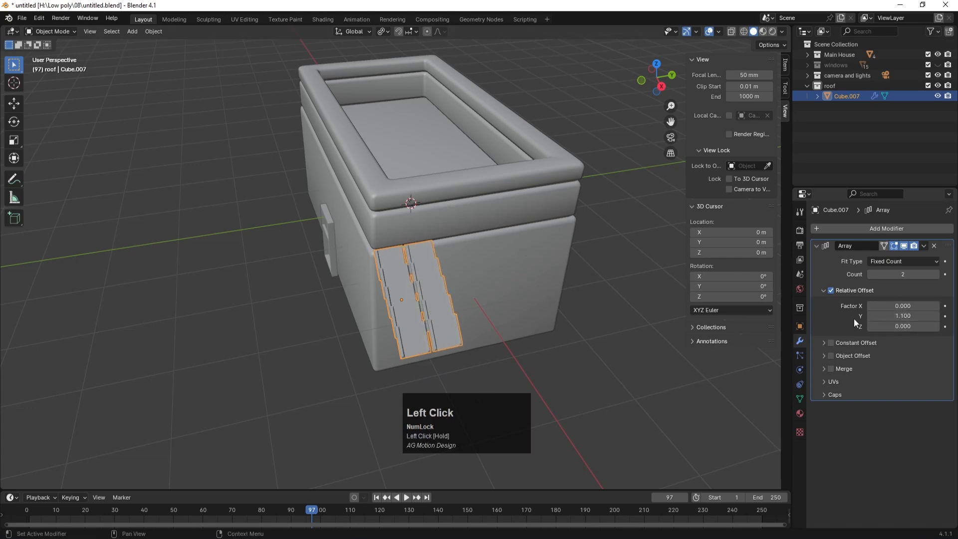
click(639, 274)
middle_drag(639, 274, 602, 232)
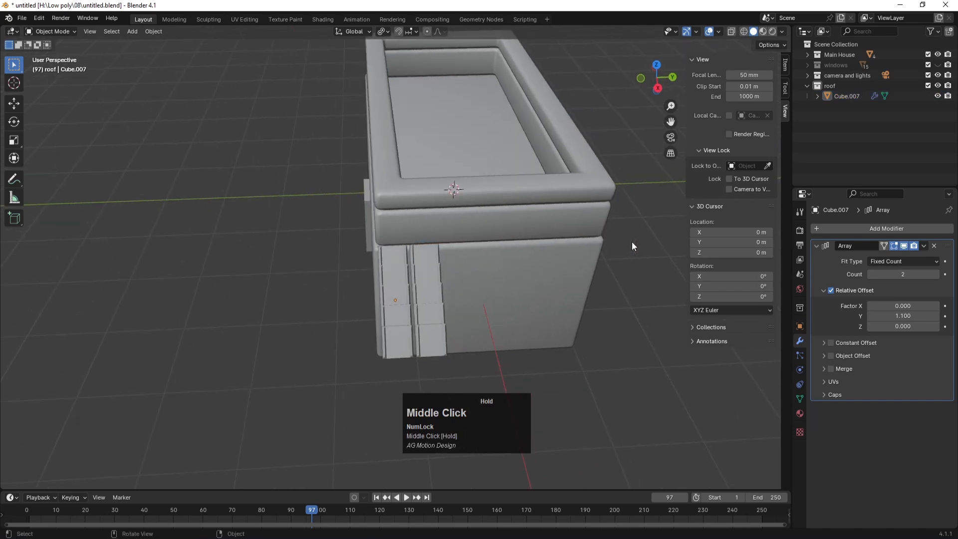
click(903, 316)
text(1)
key(Return)
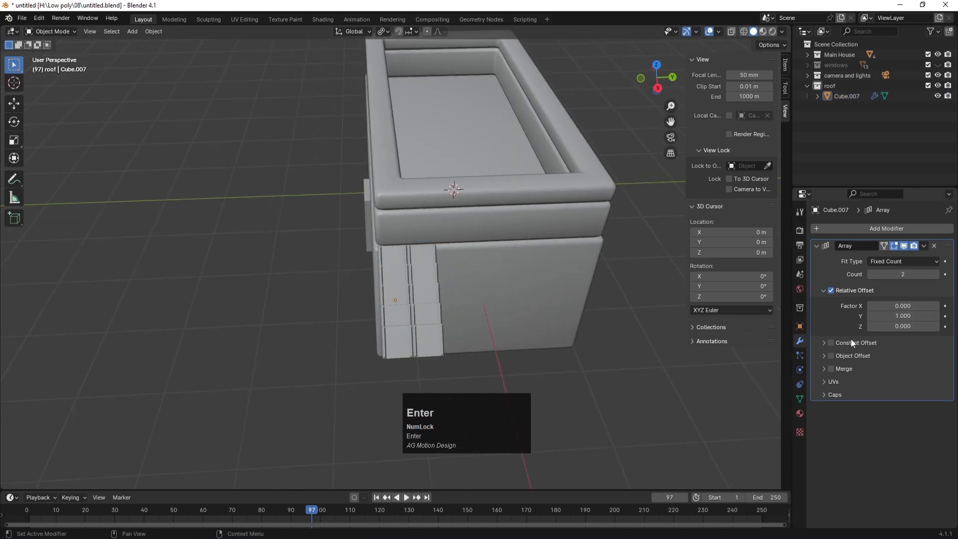
Step: Raise the array Count to 8 tile columns and select the awning
click(936, 274)
click(937, 275)
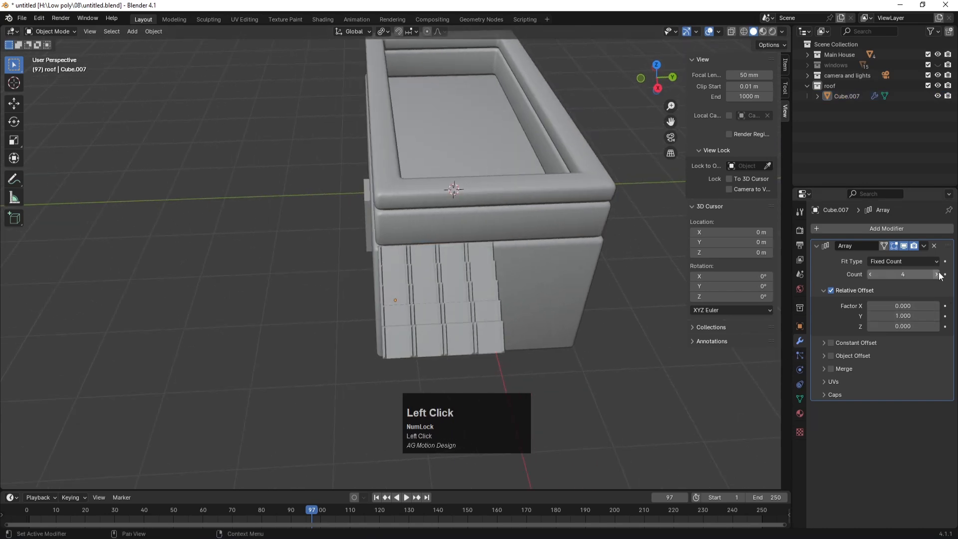
click(936, 274)
click(936, 275)
click(936, 274)
click(937, 275)
middle_drag(492, 259, 408, 214)
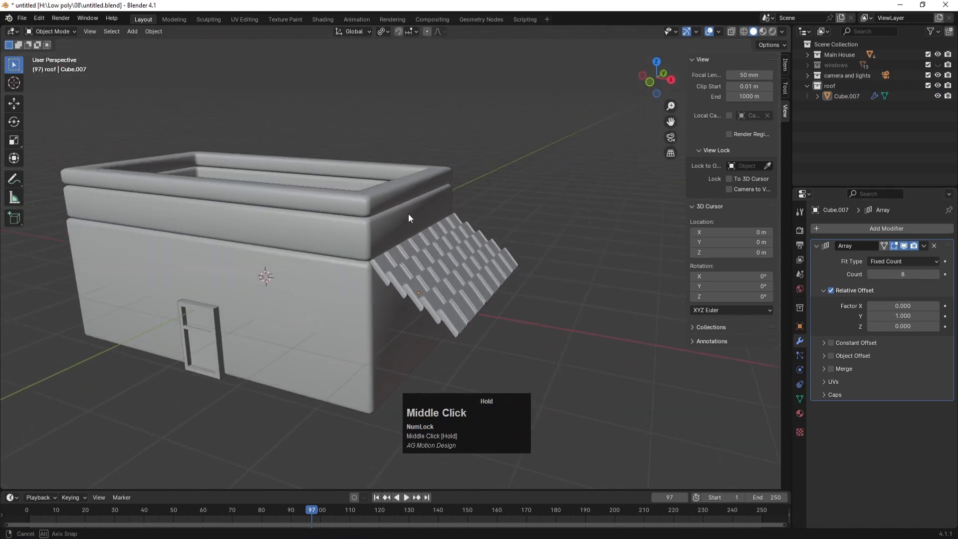
click(387, 271)
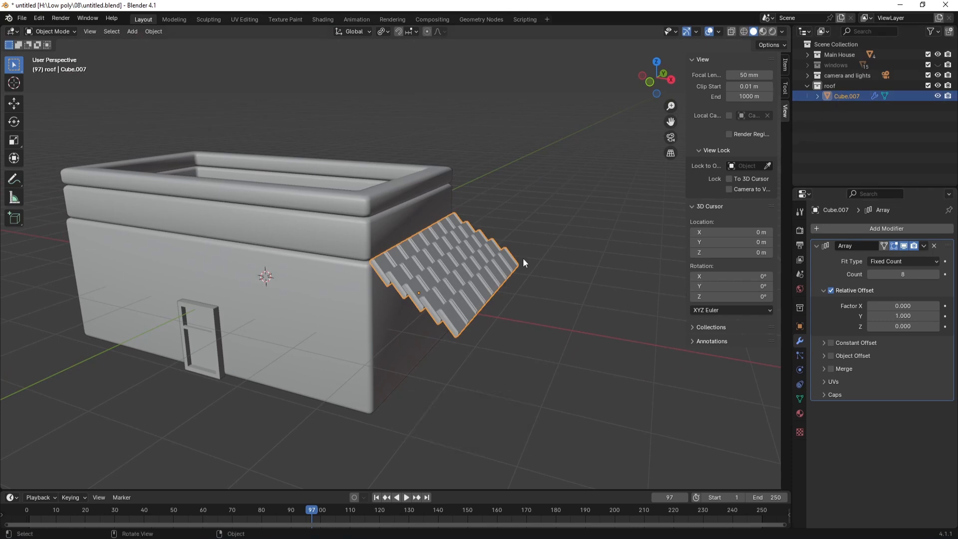
Step: In top view, duplicate the tile strip and place the copy below the house
click(839, 96)
key(shift+d)
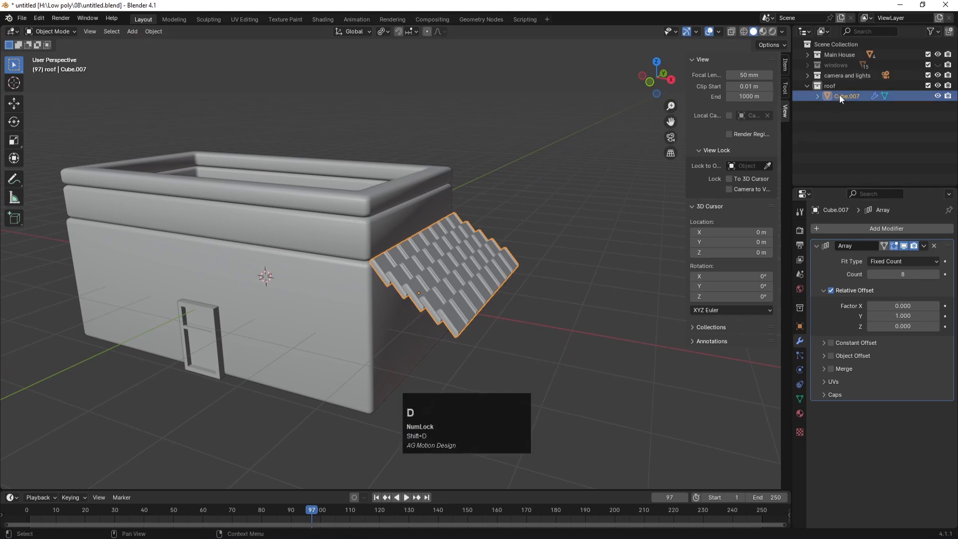
key(y)
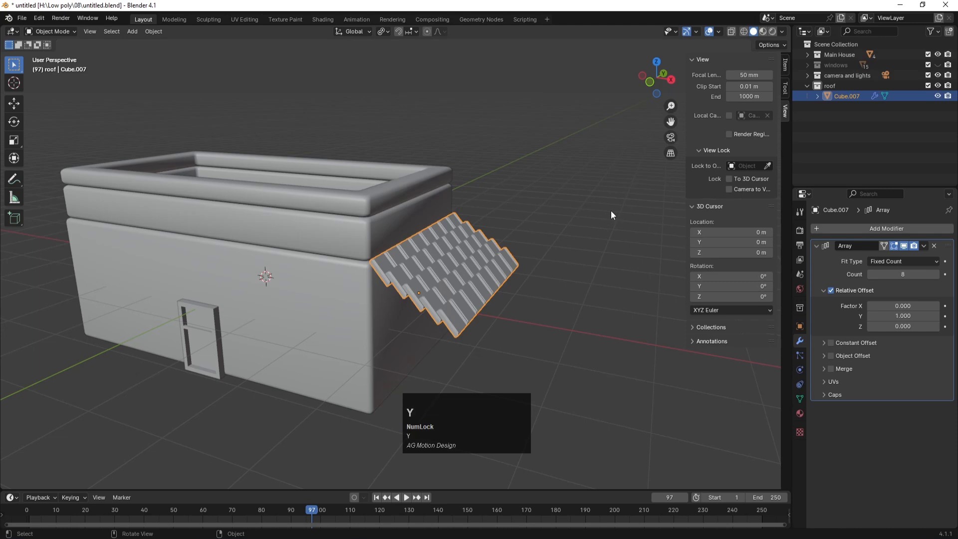
click(614, 208)
scroll(487, 262, down, 2)
click(474, 256)
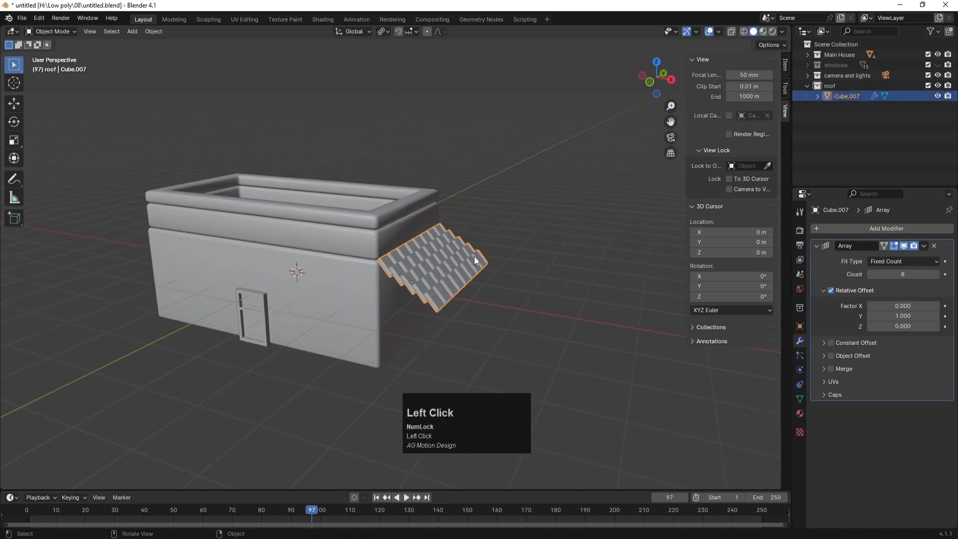
key(KP_7)
scroll(423, 240, down, 2)
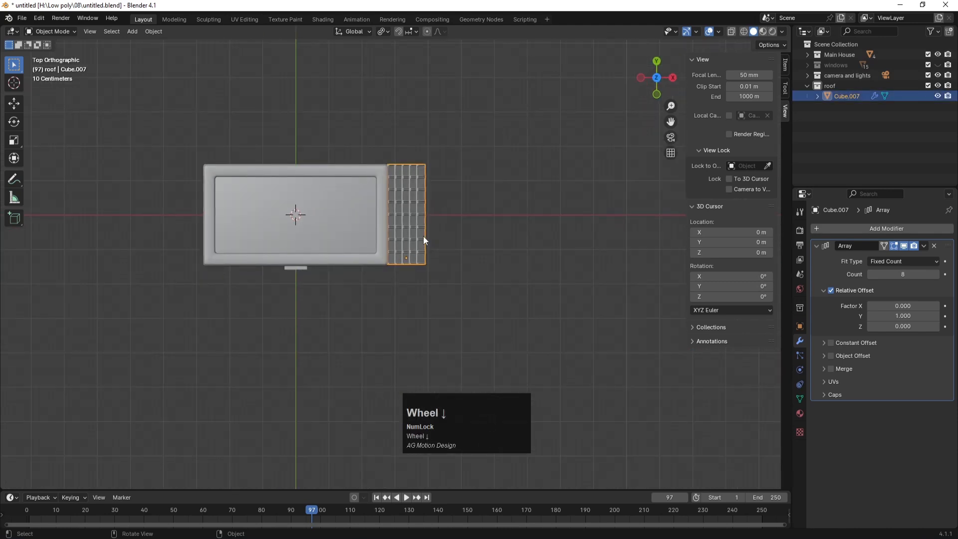
key(shift+d)
click(343, 367)
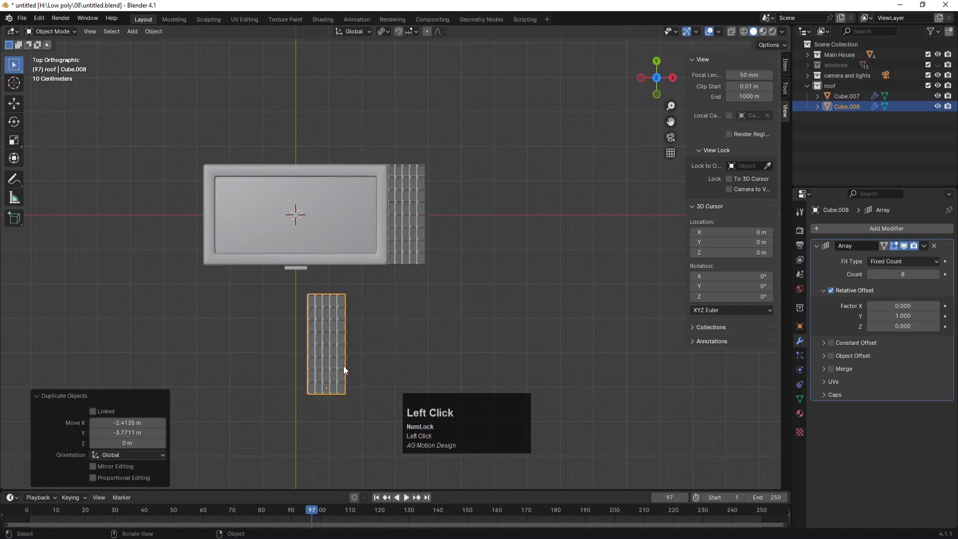
Step: Roughly rotate the copy about 65°, after undoing trial 90° and 180° Z turns
text(rz)
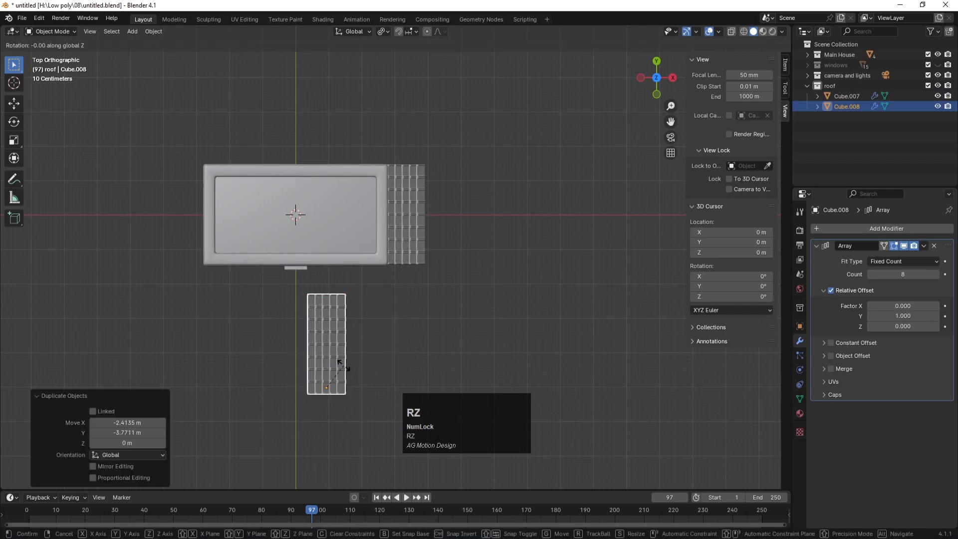
text(90)
click(398, 348)
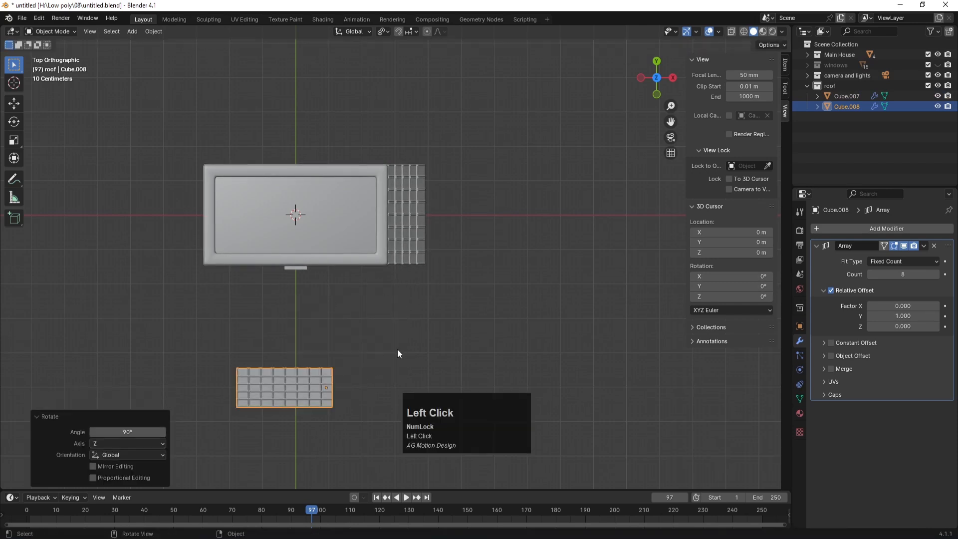
key(ctrl+z)
key(r)
key(z)
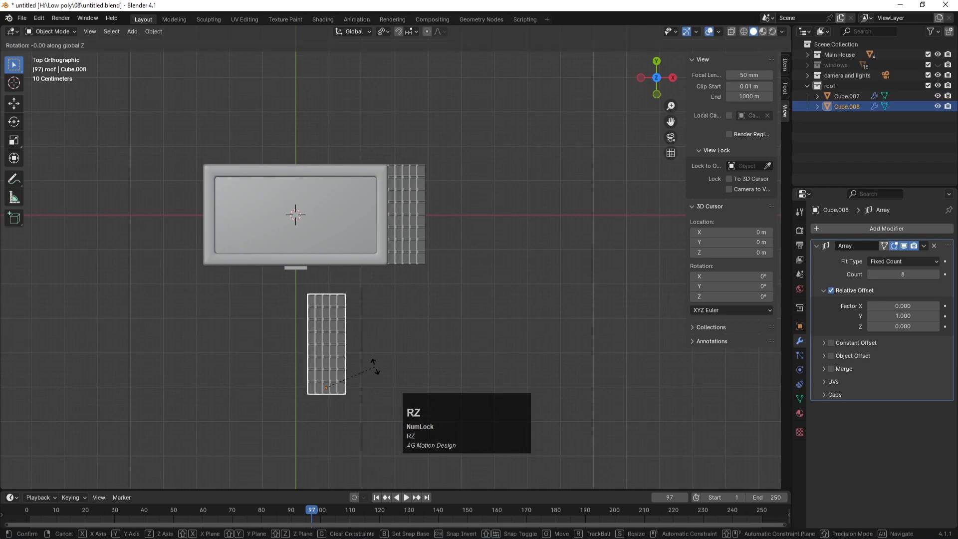
text(180)
key(Return)
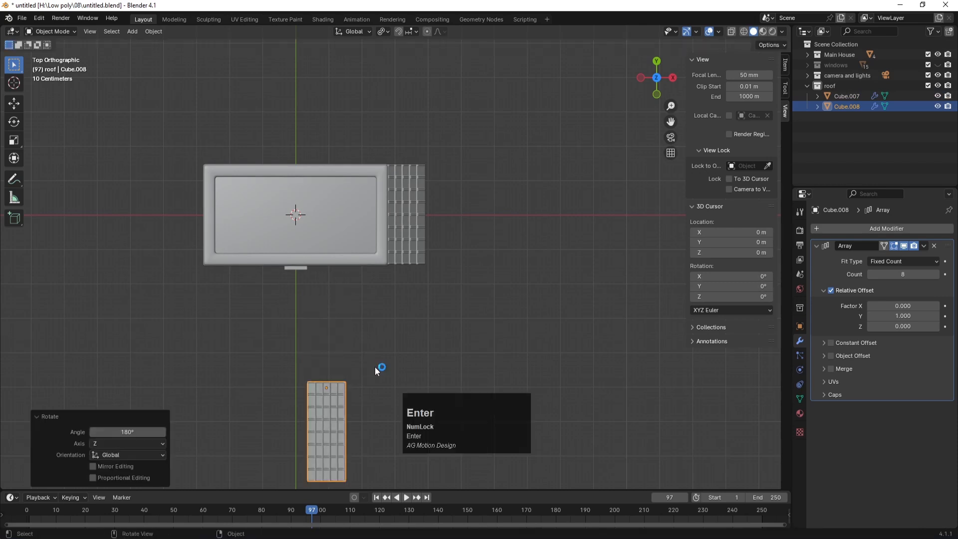
key(ctrl+z)
key(r)
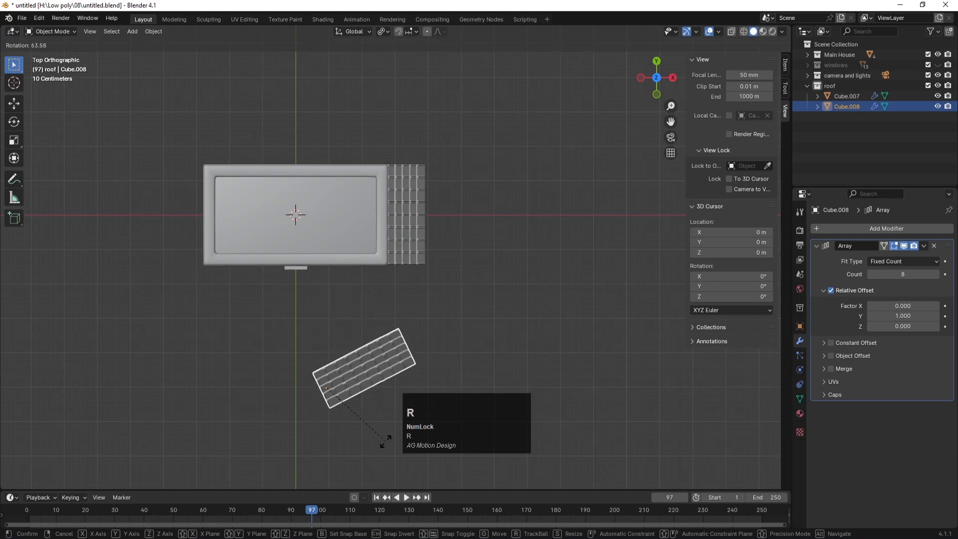
click(403, 356)
Step: Set the copy's Z rotation to -90° and move it against the house's front edge
click(799, 326)
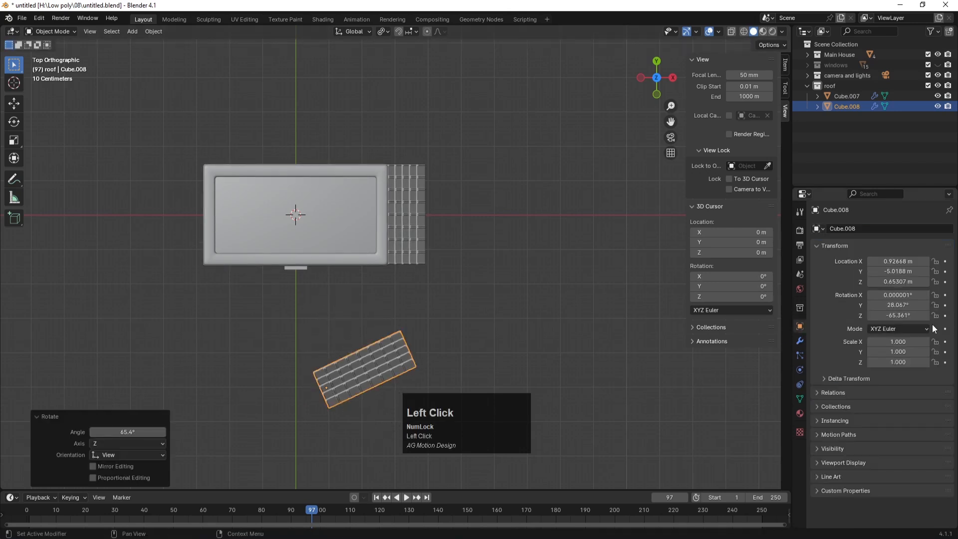
drag(892, 315, 900, 315)
click(893, 316)
text(-)
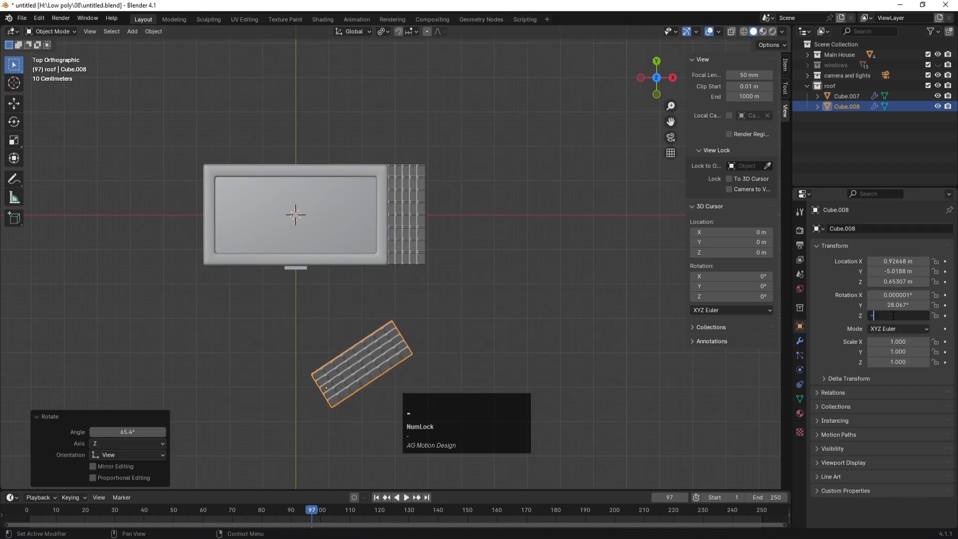
text(90)
key(Return)
key(g)
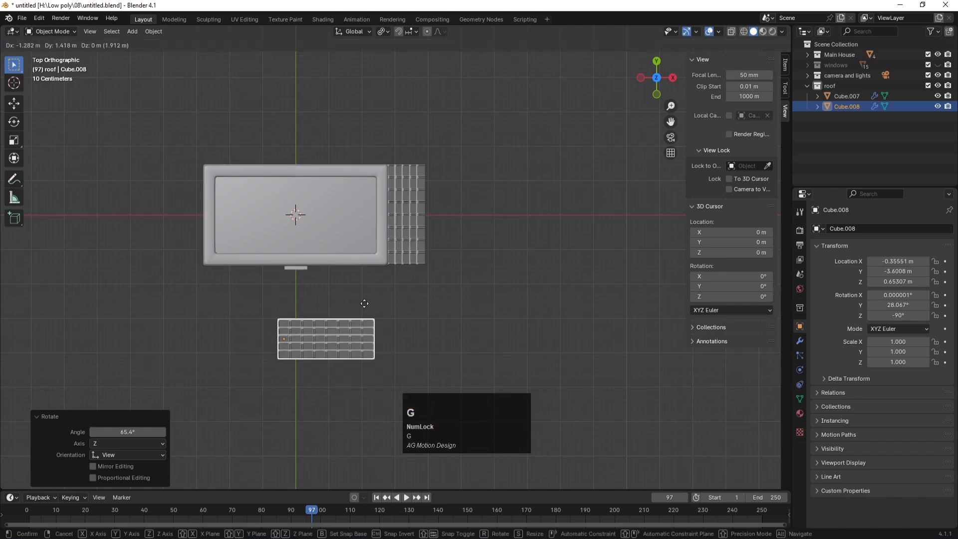
click(294, 256)
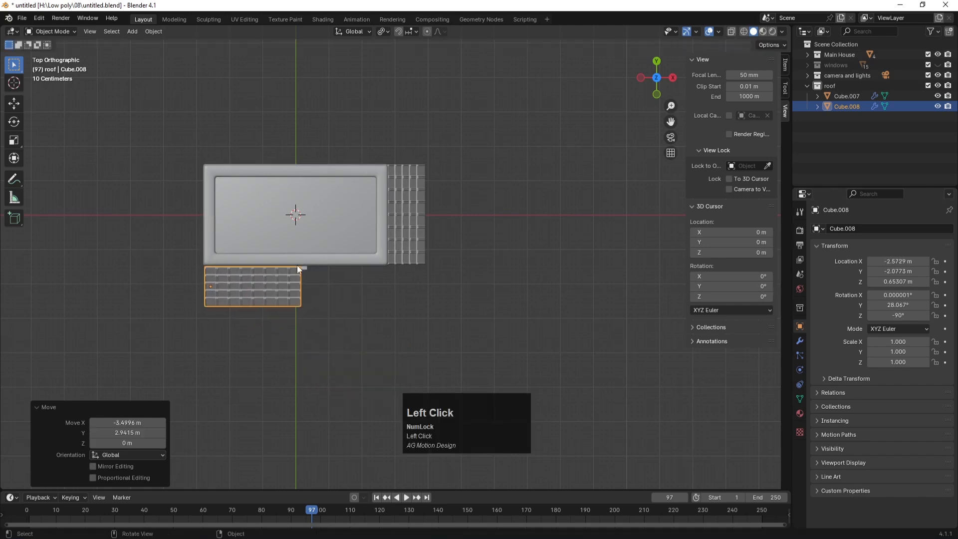
Step: Nudge the front strip down in side view and shift it along X in front view
scroll(292, 292, up, 3)
key(KP_1)
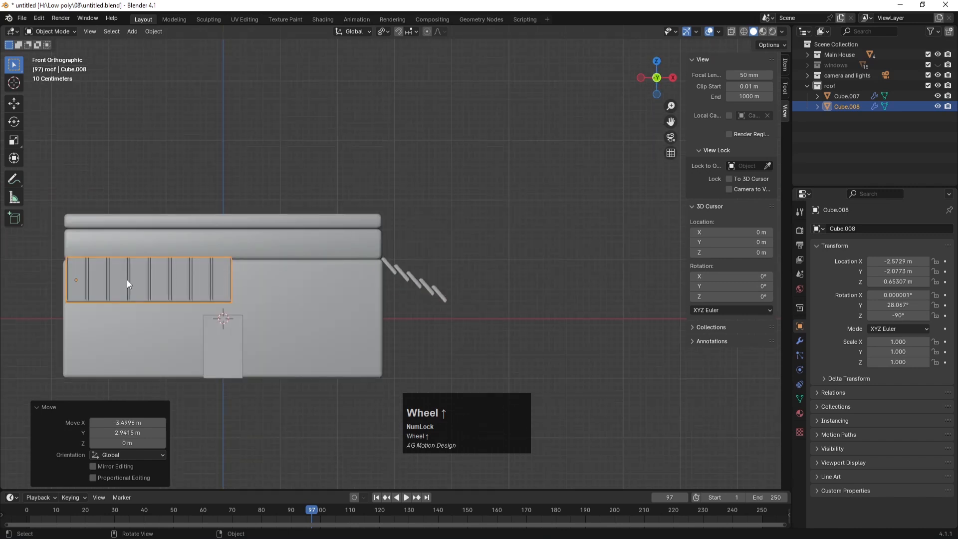
scroll(71, 257, up, 4)
alt+middle_drag(146, 205, 379, 199)
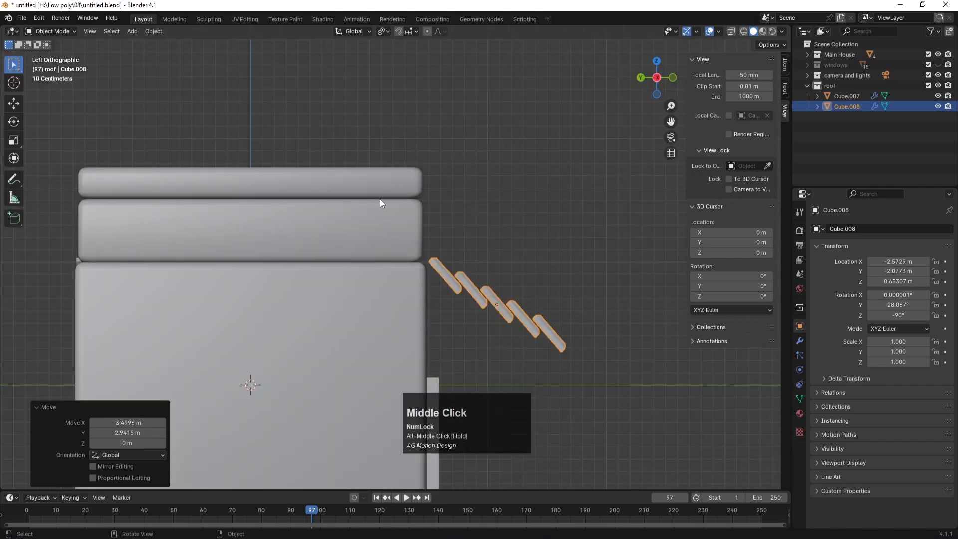
key(g)
click(434, 294)
alt+middle_drag(433, 294, 242, 301)
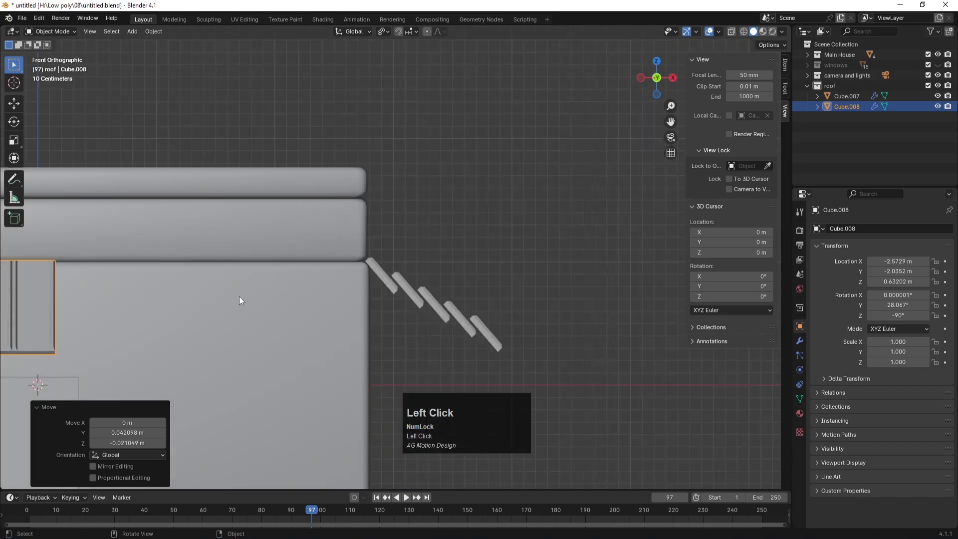
key(KP_Decimal)
key(g)
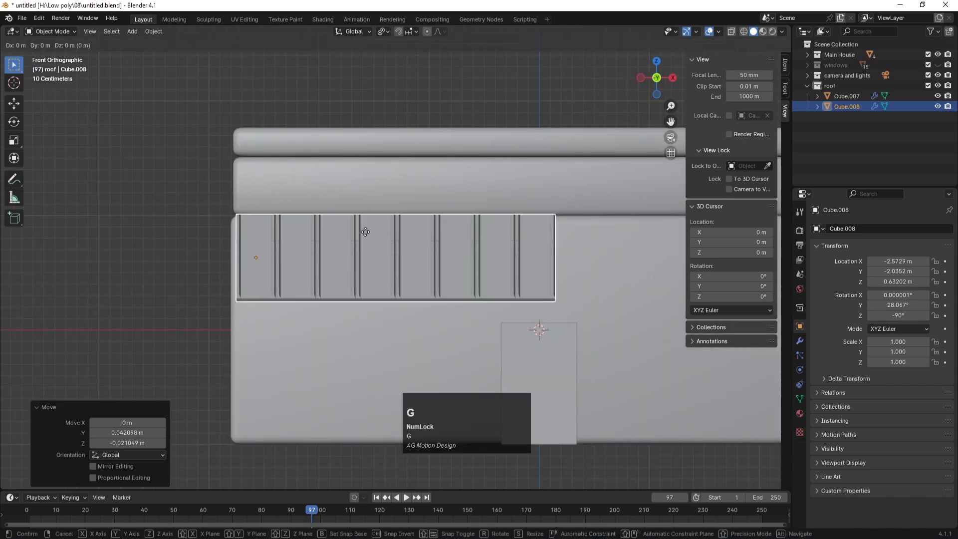
key(x)
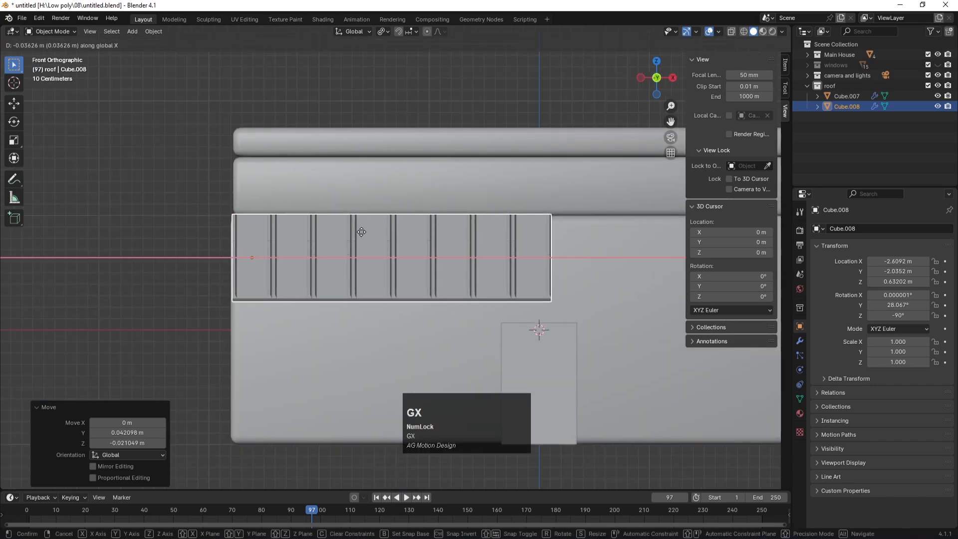
click(362, 232)
scroll(261, 213, down, 2)
middle_drag(261, 213, 262, 262)
Step: Raise the front strip's Array Count to 15 planks
click(800, 341)
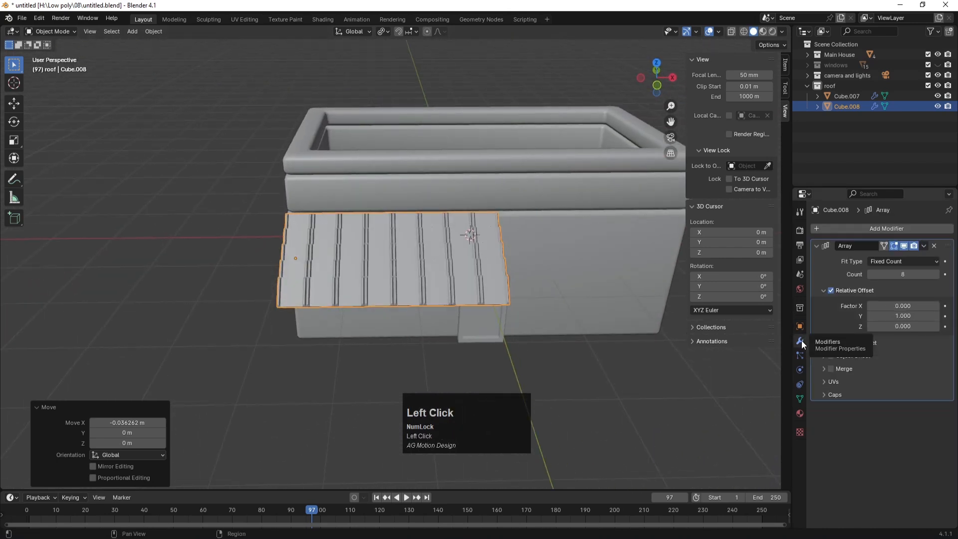
click(936, 274)
click(936, 275)
click(936, 275)
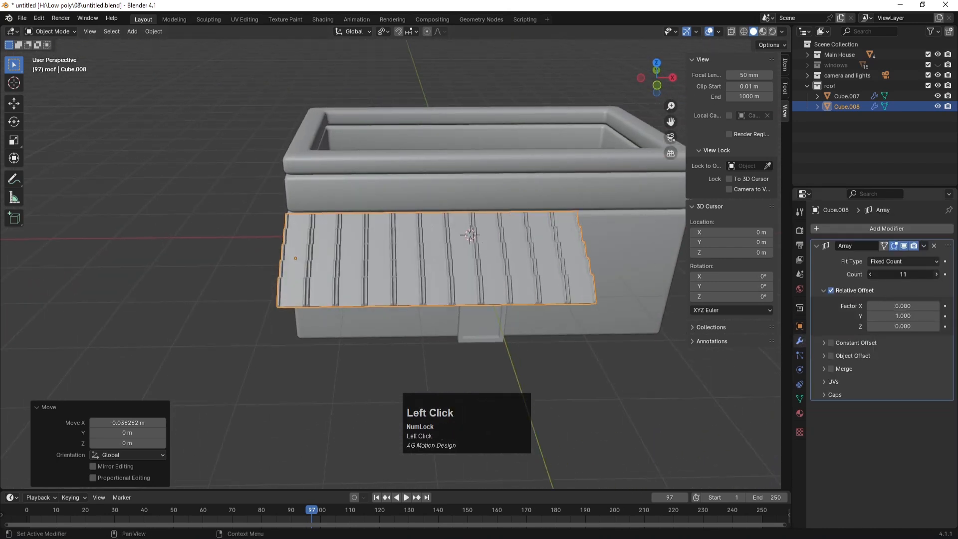
click(936, 274)
click(936, 274)
click(936, 274)
click(936, 274)
click(936, 275)
scroll(499, 270, down, 1)
mouse_move(556, 262)
middle_down()
mouse_move(577, 253)
mouse_move(551, 247)
middle_up()
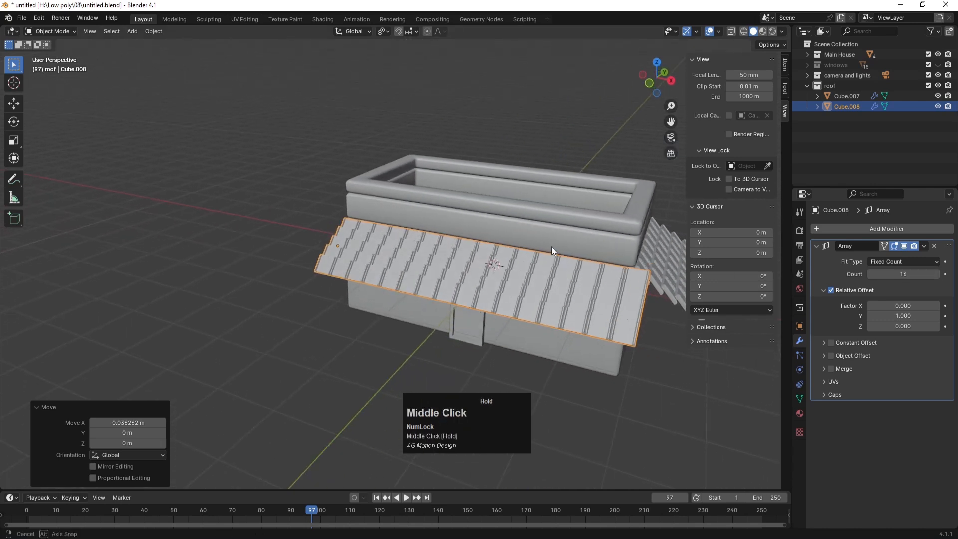
click(871, 274)
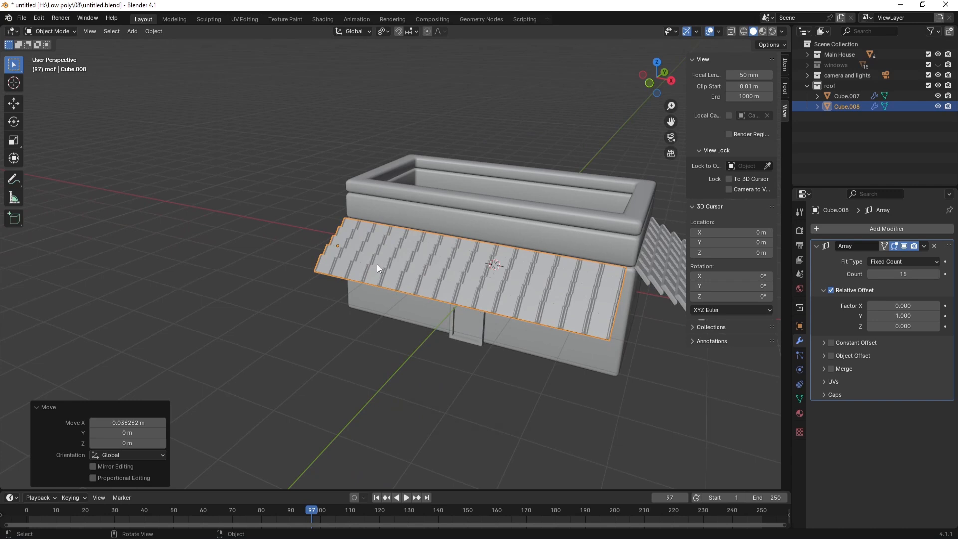
Step: Centre the 15-plank strip along the house front on the X axis and check it through the camera
key(KP_1)
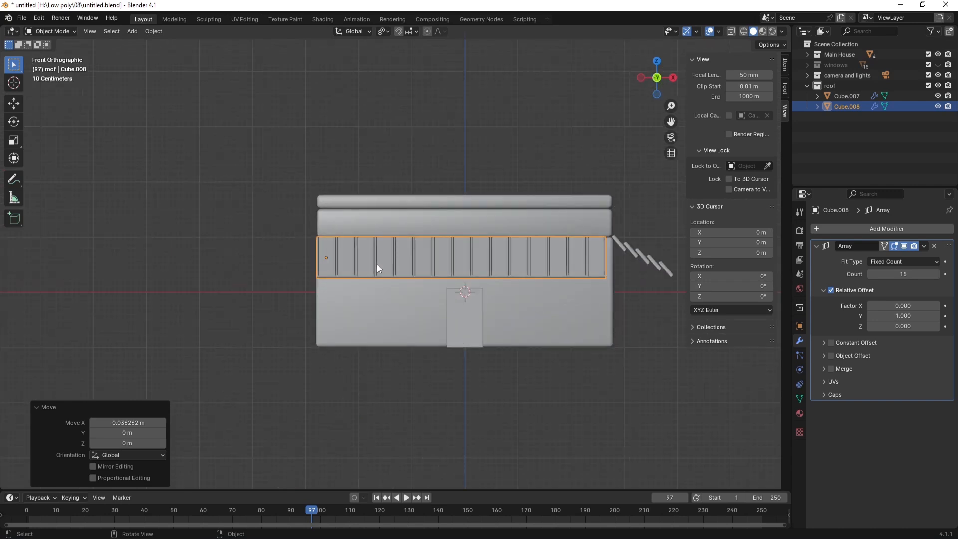
key(g)
key(x)
click(531, 259)
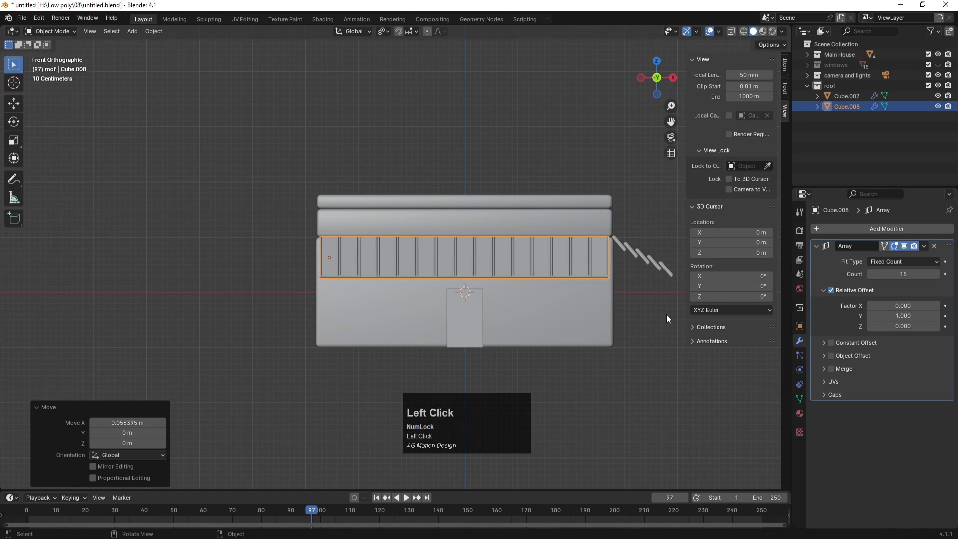
key(KP_0)
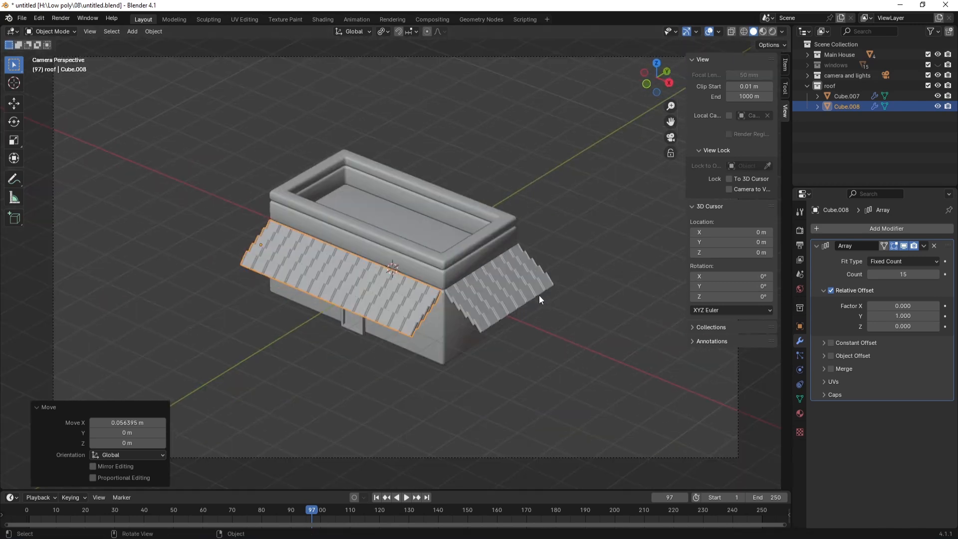
click(406, 385)
click(373, 316)
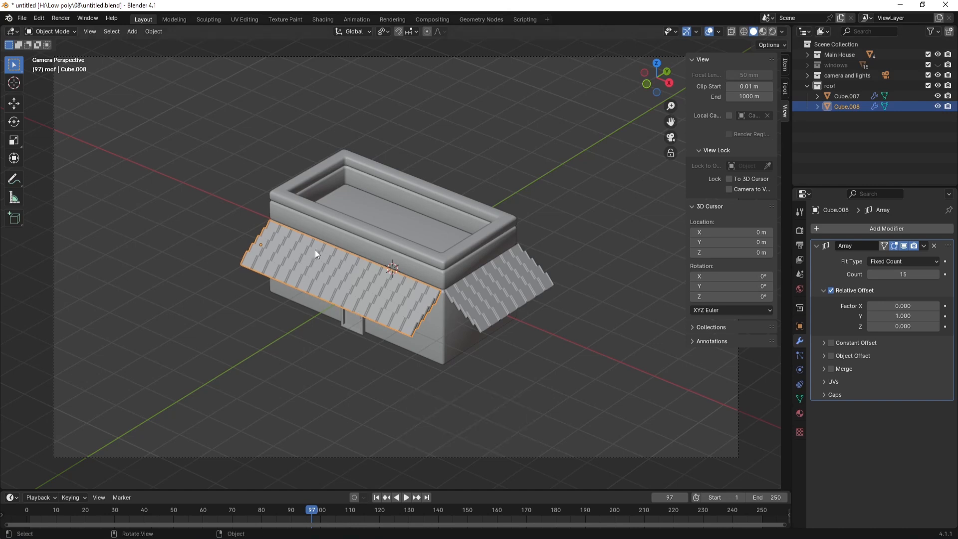
Step: In top view, narrow the roof strip's depth along Y and slide it against the house wall
key(KP_7)
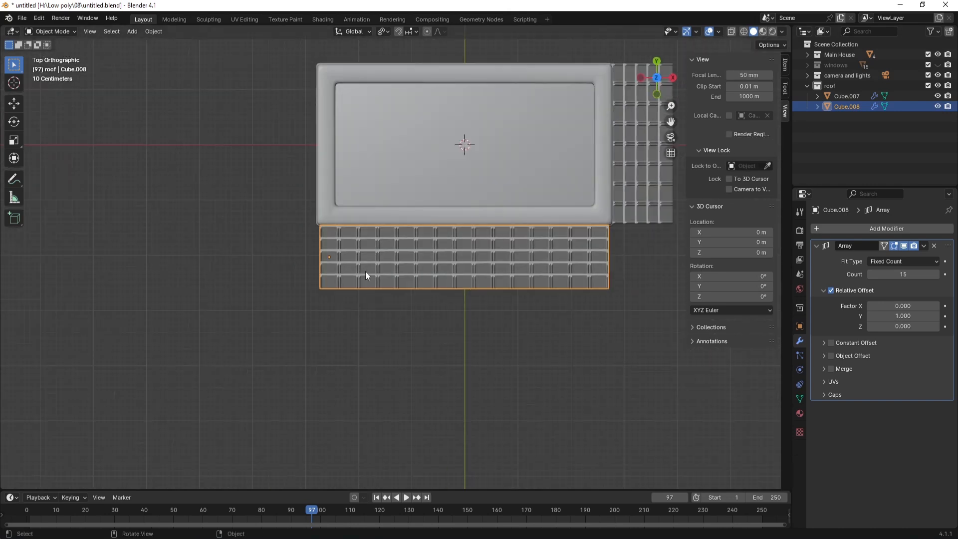
key(s)
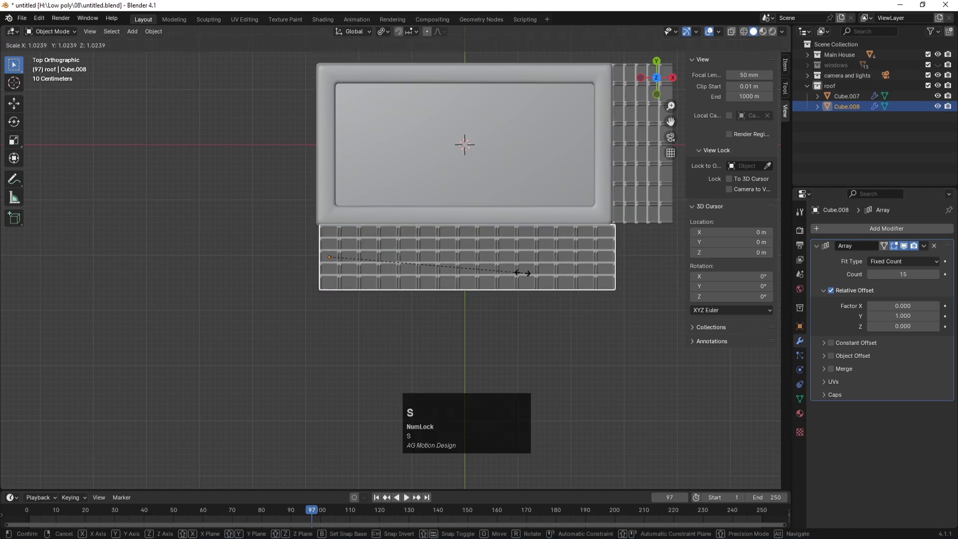
click(520, 274)
key(z)
key(s)
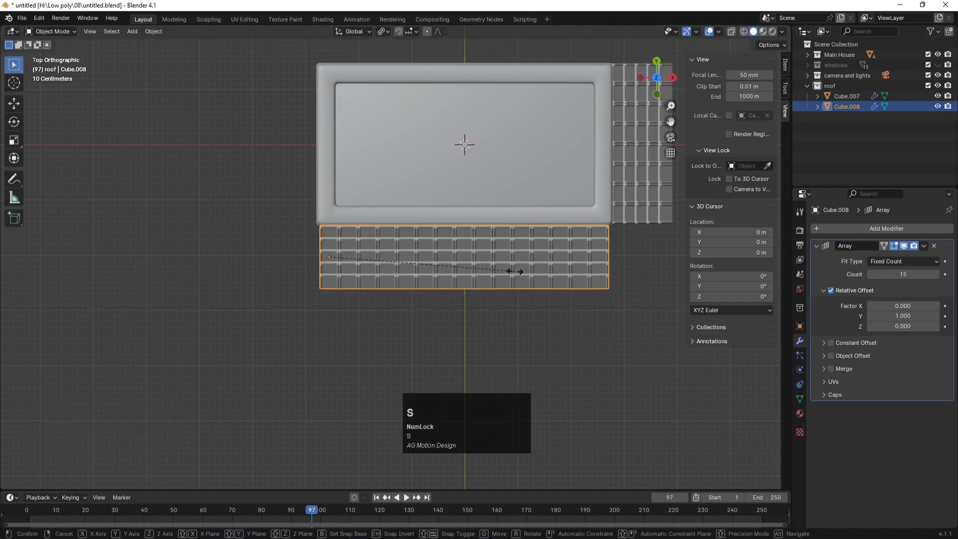
key(y)
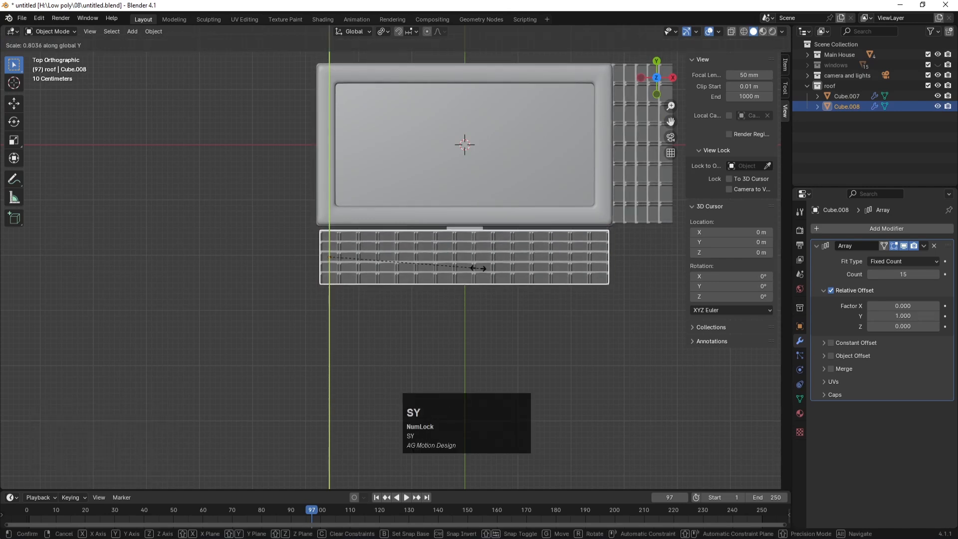
click(440, 276)
key(g)
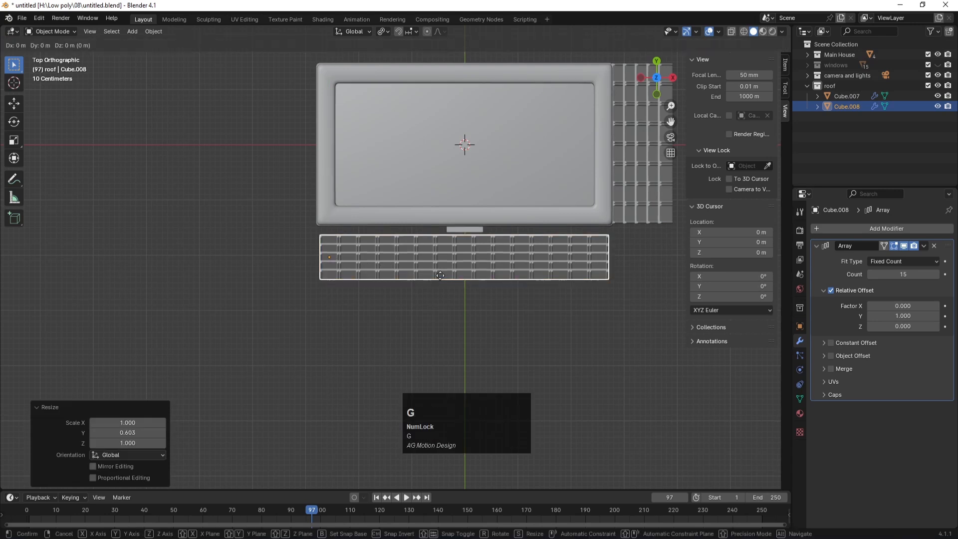
key(z)
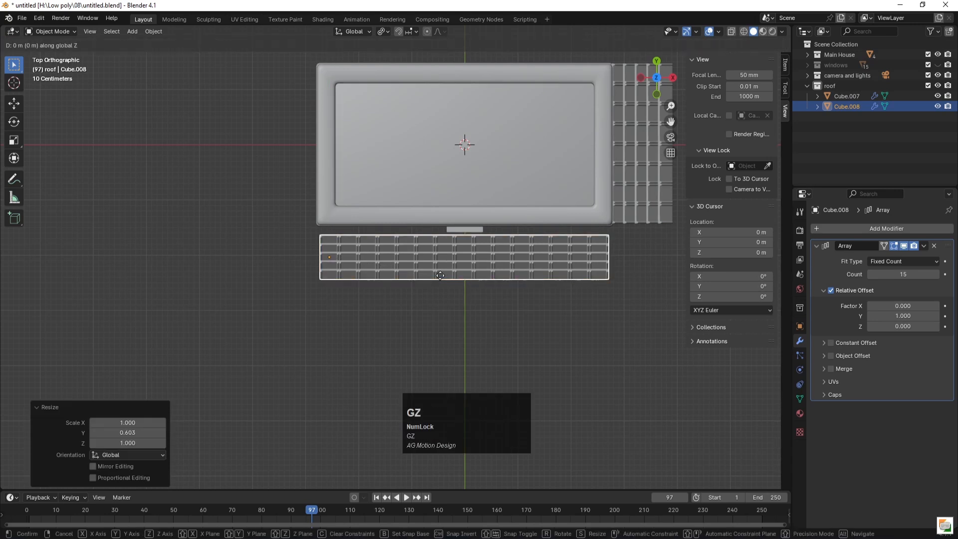
key(y)
click(441, 267)
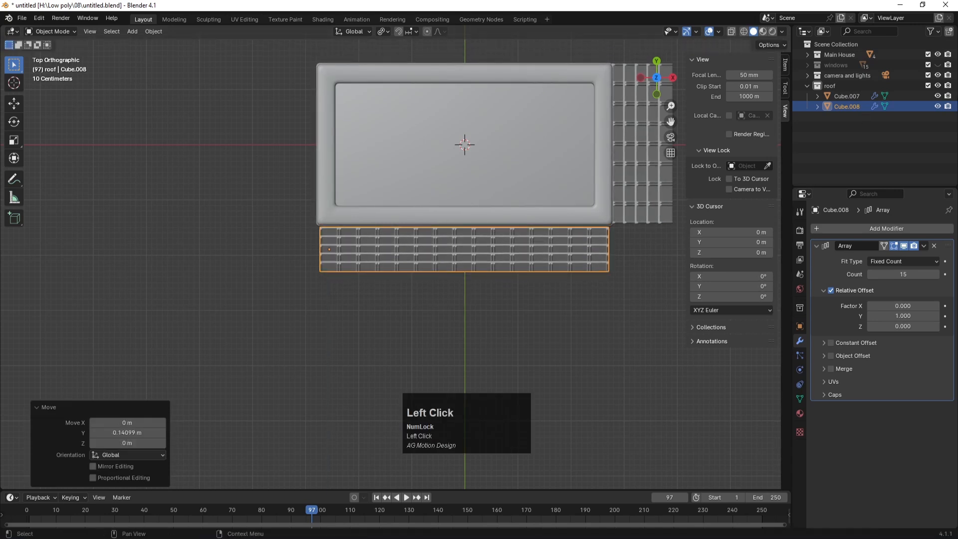
Step: Unhide the windows collection and nudge the front roof slab Cube.008 0.14099 m along Y
click(938, 65)
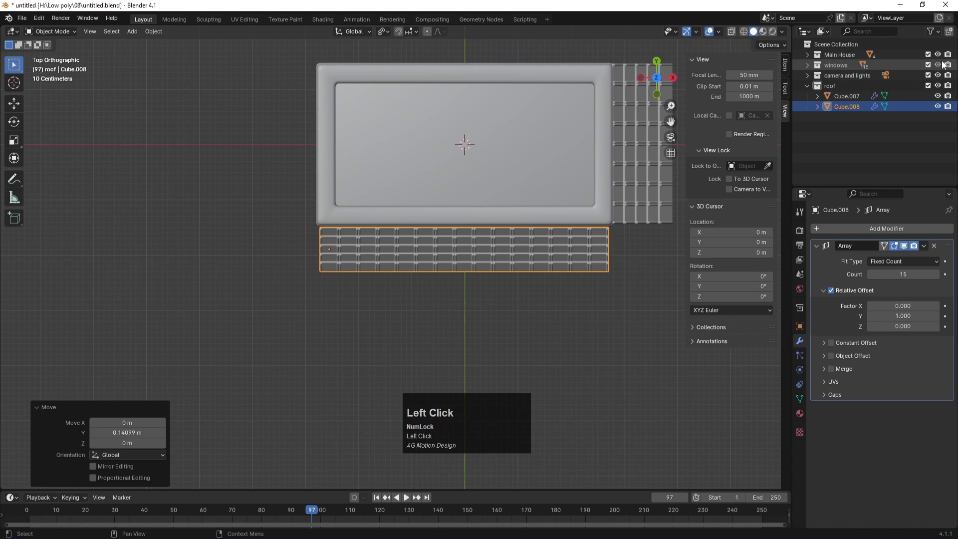
key(KP_0)
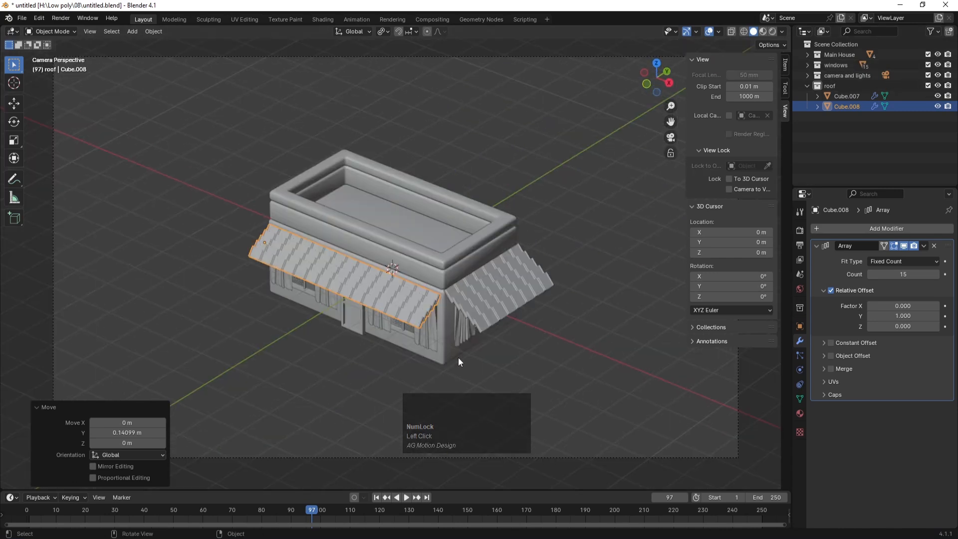
click(315, 362)
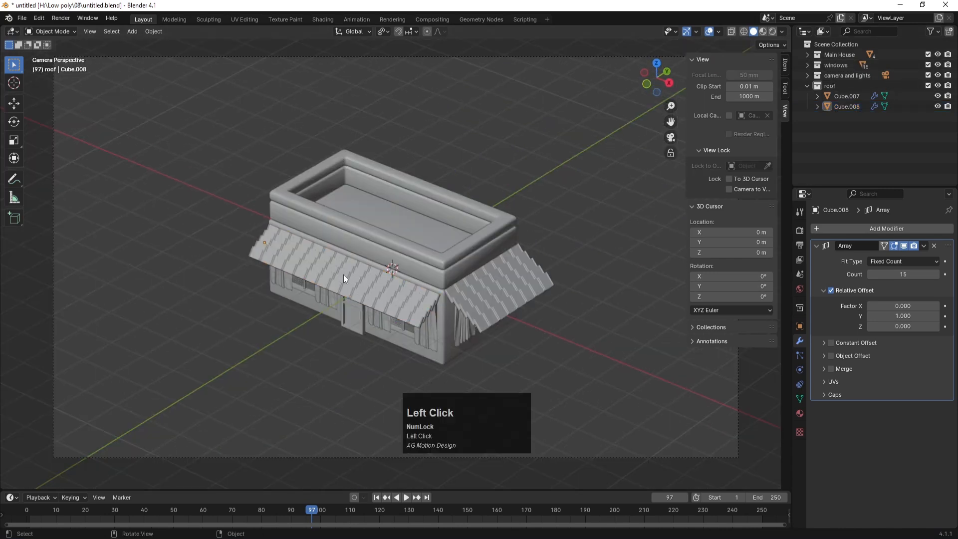
click(343, 275)
key(g)
key(y)
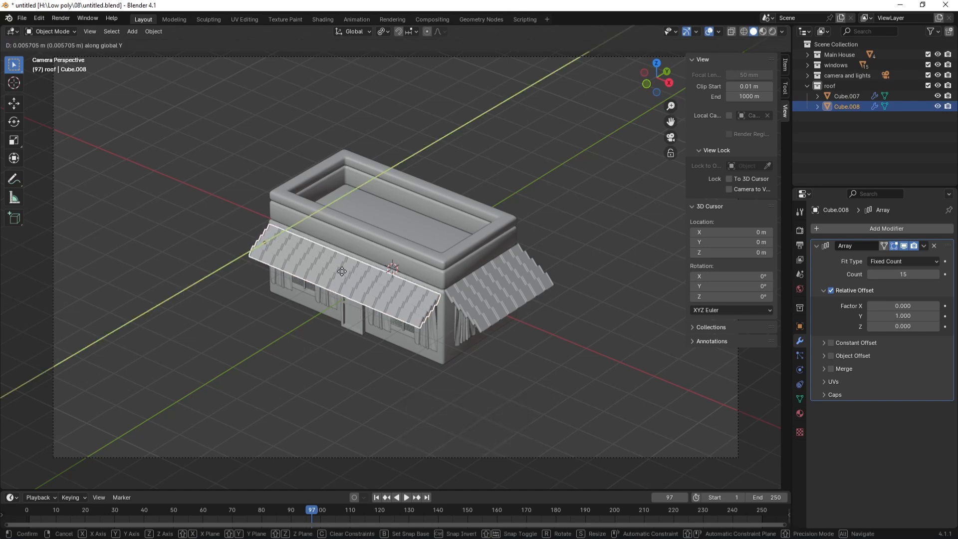
click(342, 271)
Step: From the front view, raise the front roof slab about 0.103 m along Z
click(374, 368)
click(352, 286)
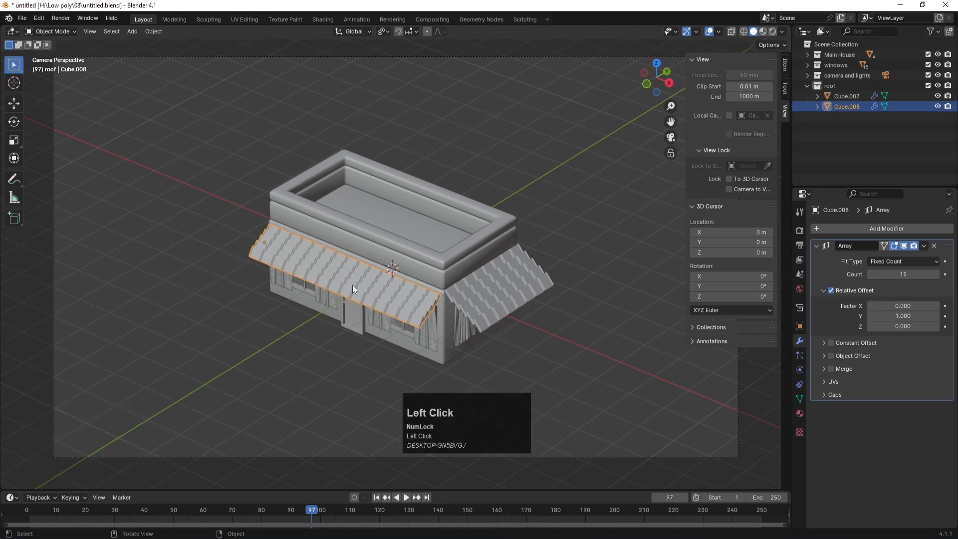
key(KP_1)
key(g)
key(z)
click(514, 237)
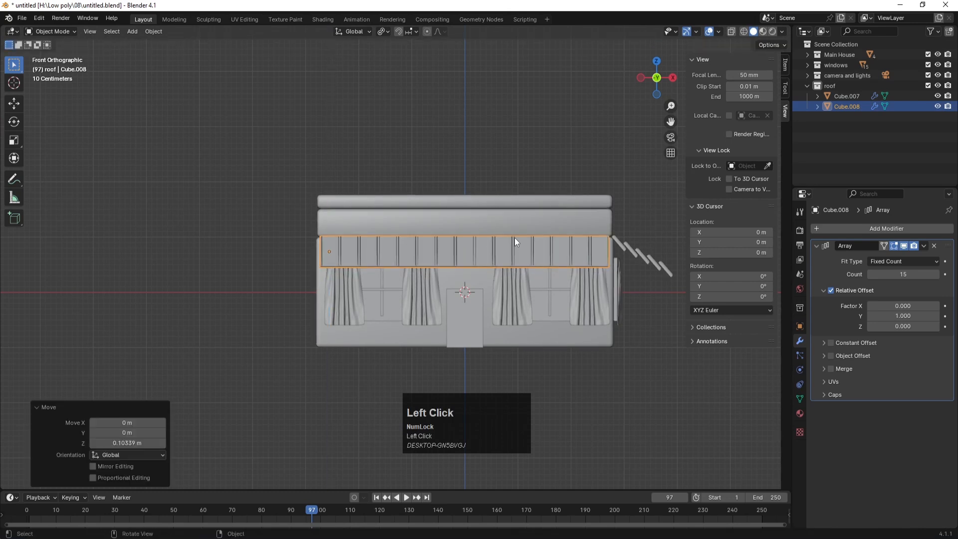
key(KP_0)
click(591, 197)
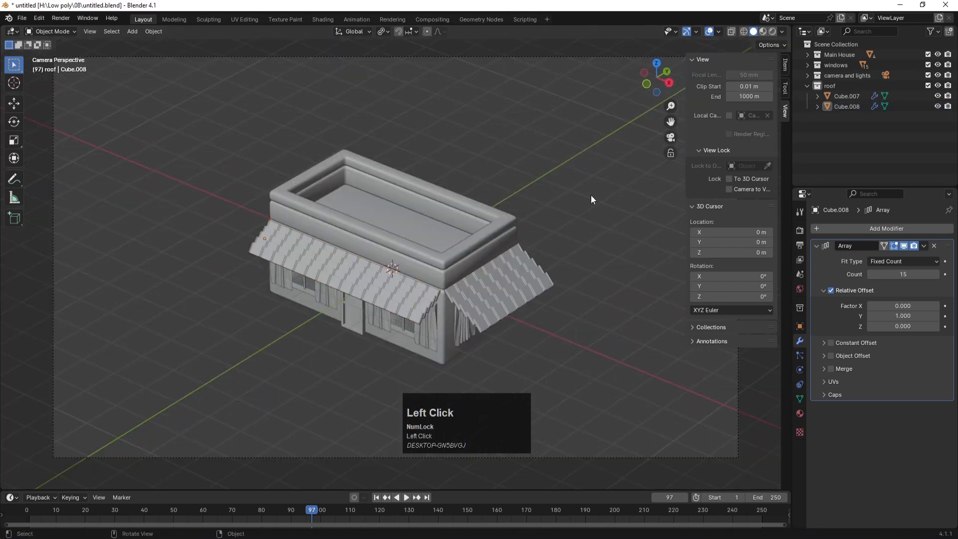
Step: Lift the front roof slab Cube.008 slightly along Z
click(411, 298)
key(g)
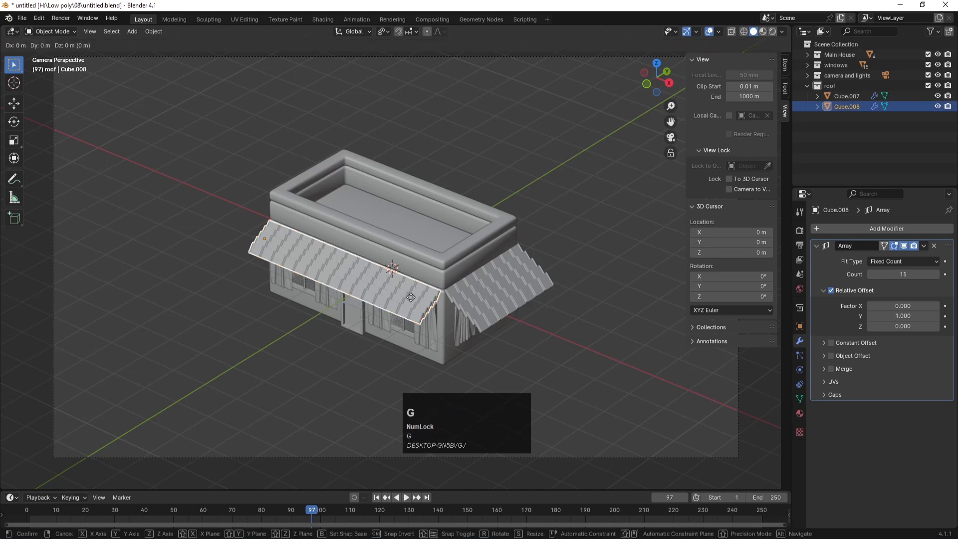
key(z)
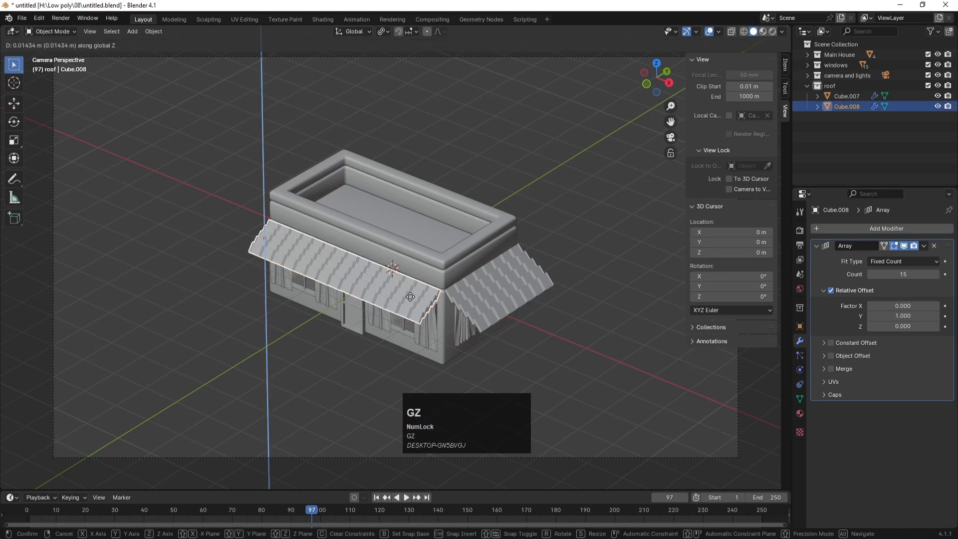
click(410, 295)
click(596, 190)
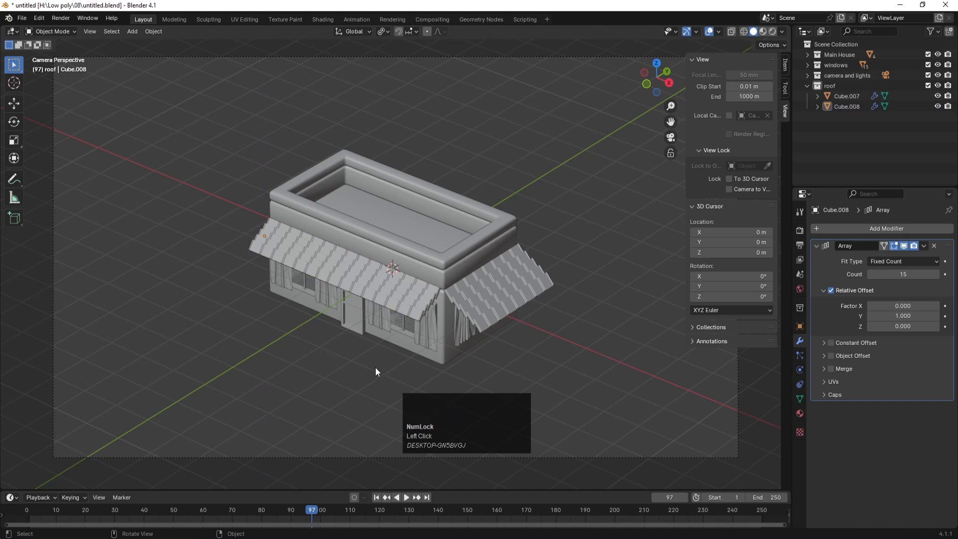
Step: Scale the front roof slab to 0.794 along global Y
click(403, 298)
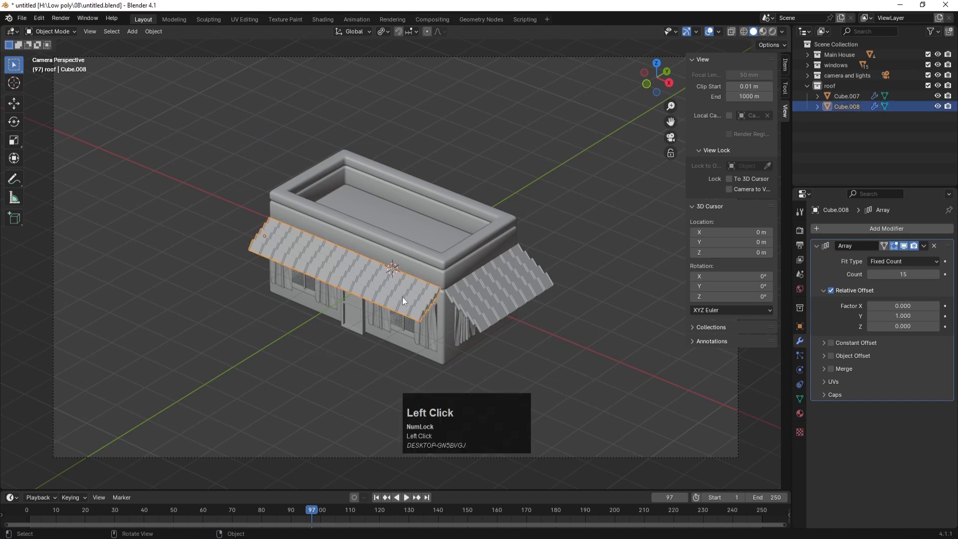
key(g)
key(y)
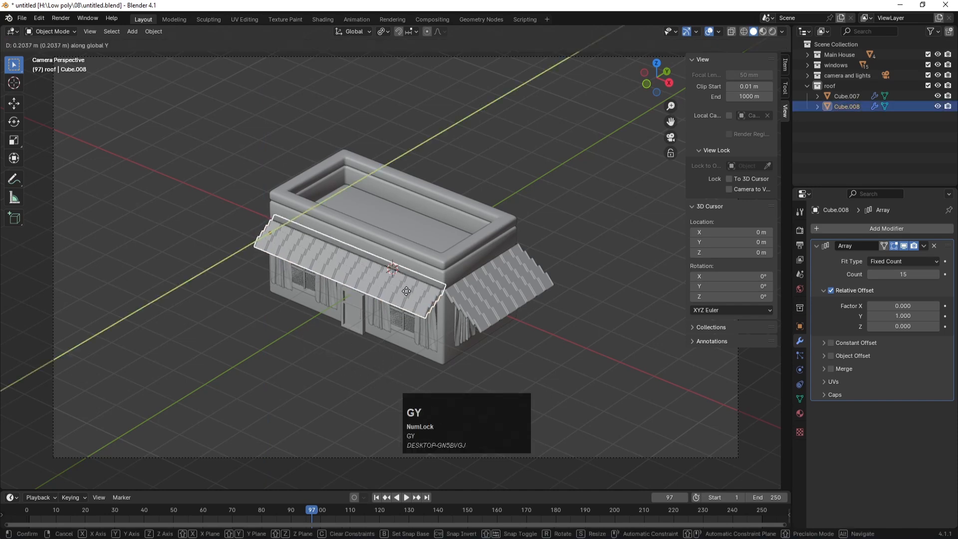
key(s)
key(y)
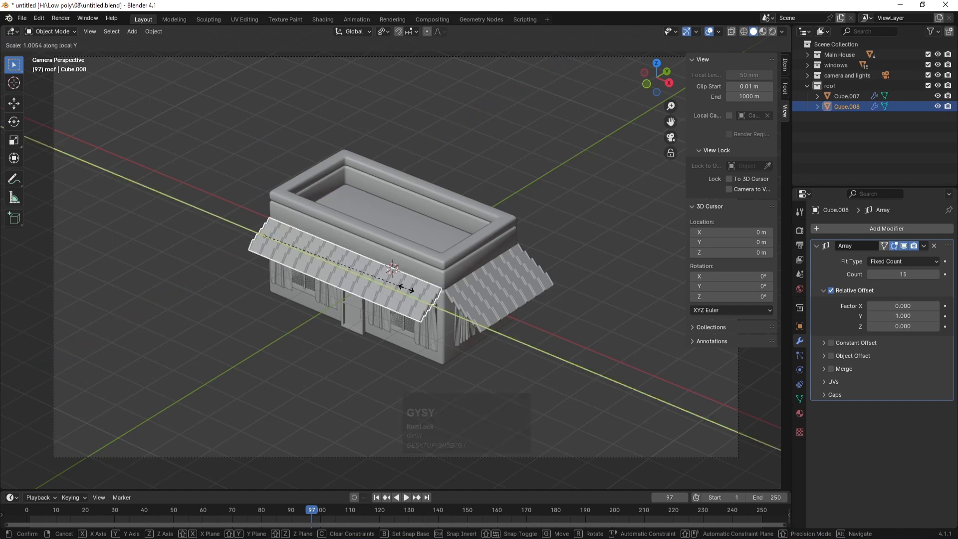
key(y)
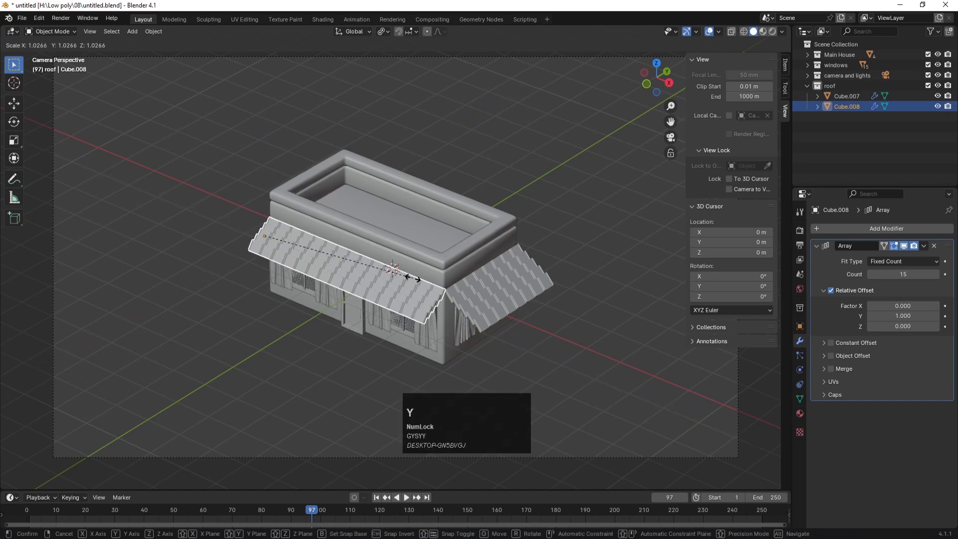
key(y)
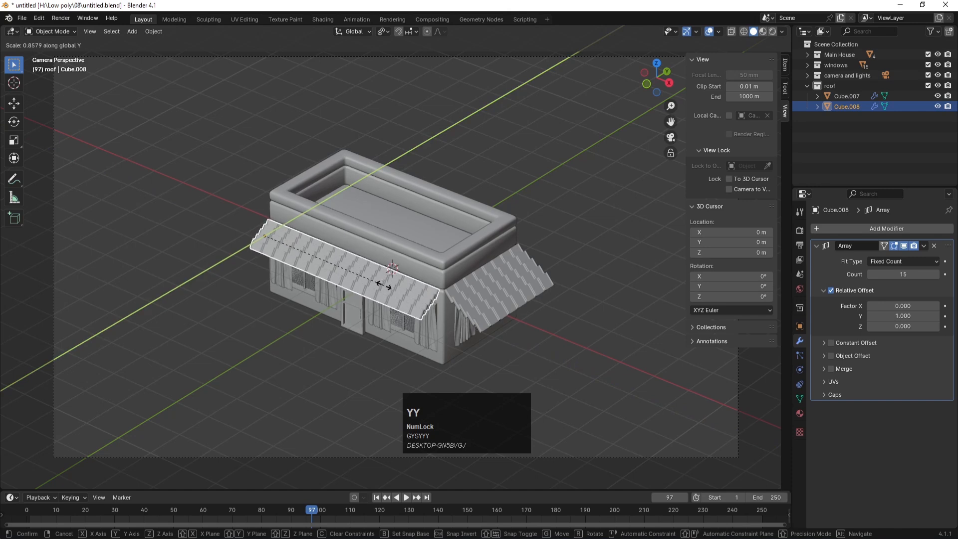
click(373, 286)
Step: Shift the shortened slab 0.0977 m along Y to re-centre it, and save the file
key(g)
key(y)
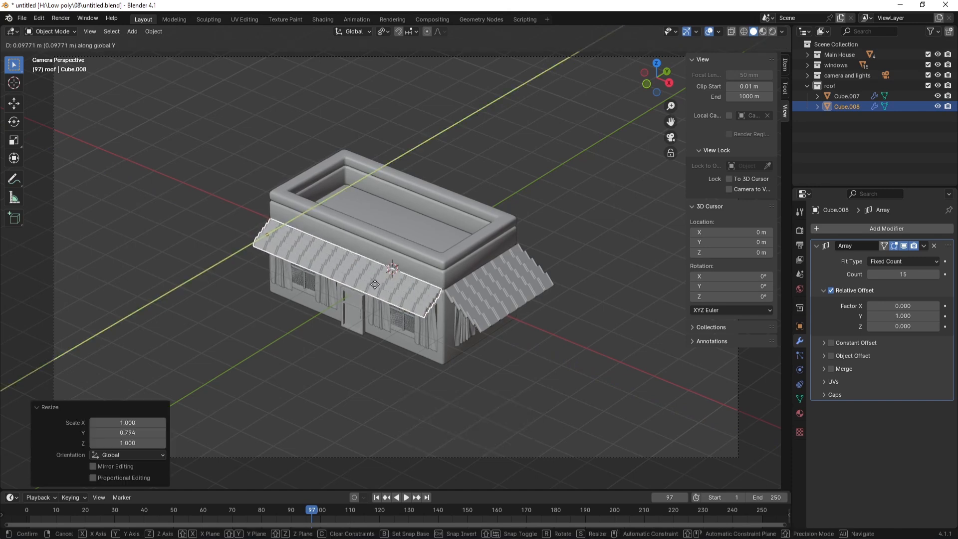
click(404, 318)
key(ctrl+s)
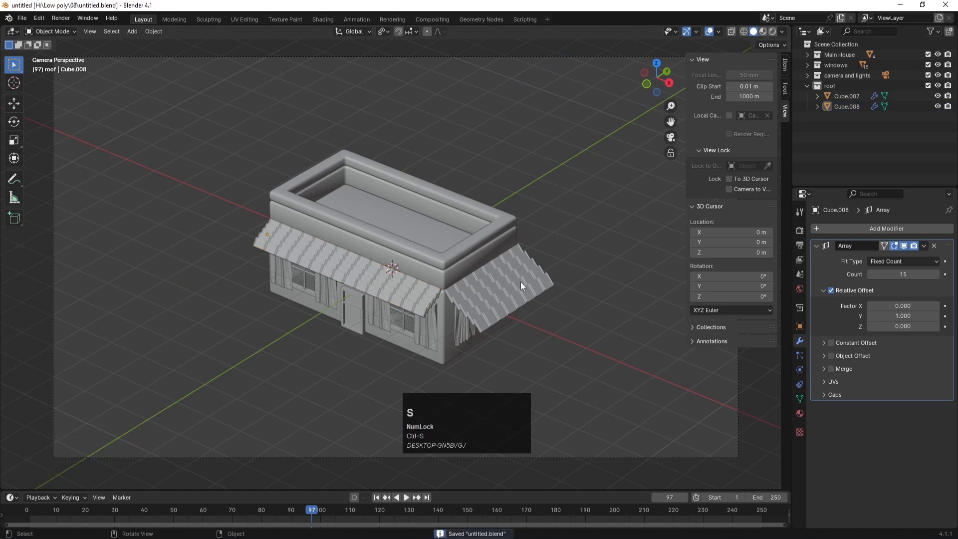
click(521, 286)
Step: Narrow the side roof slab Cube.007 to 0.648 along X and shift it toward the house
key(g)
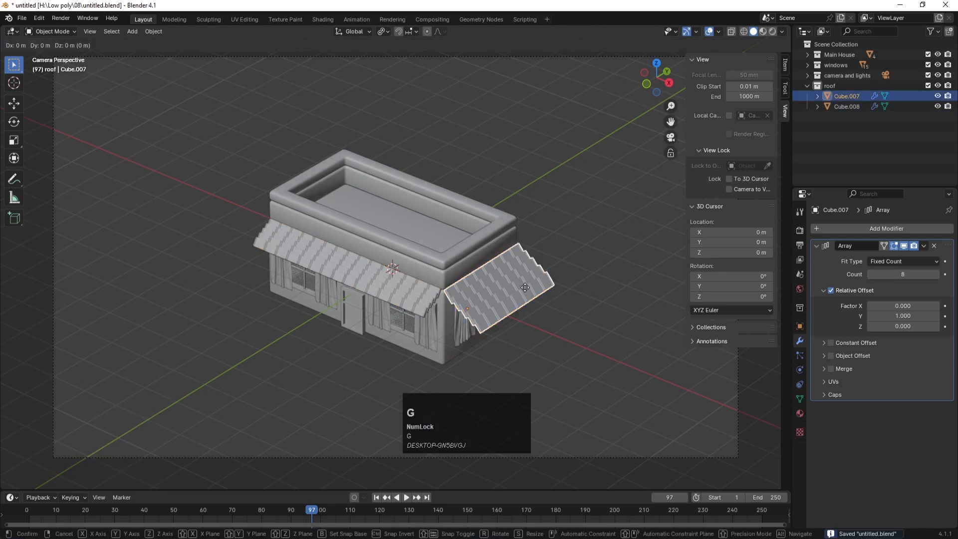
key(s)
key(x)
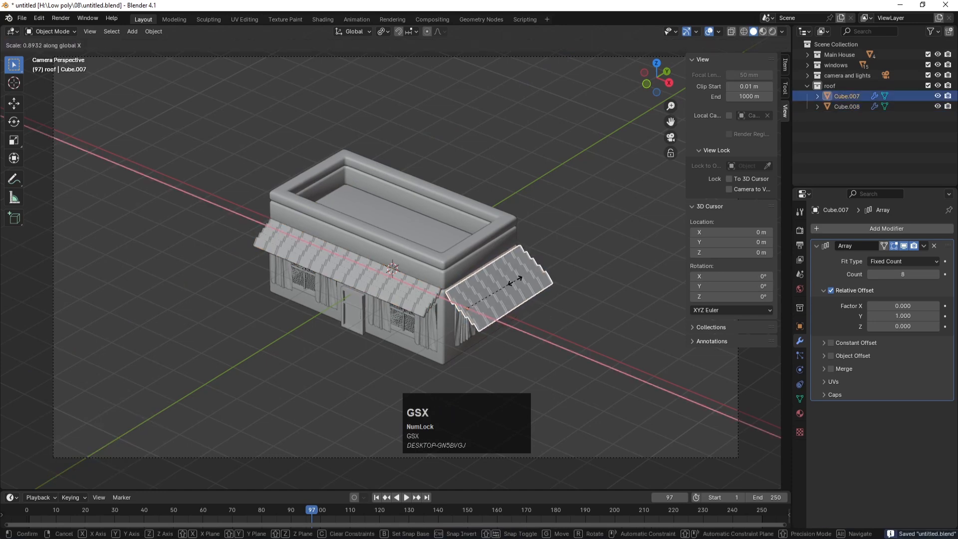
click(485, 272)
key(g)
key(x)
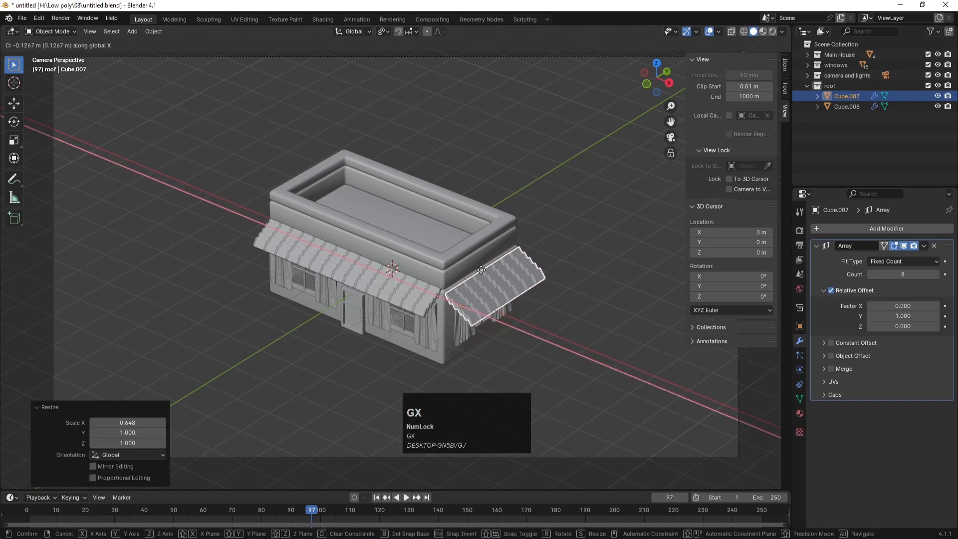
click(481, 270)
Step: Raise the side roof slab about 0.094 m from the front view, check it, and save
key(KP_1)
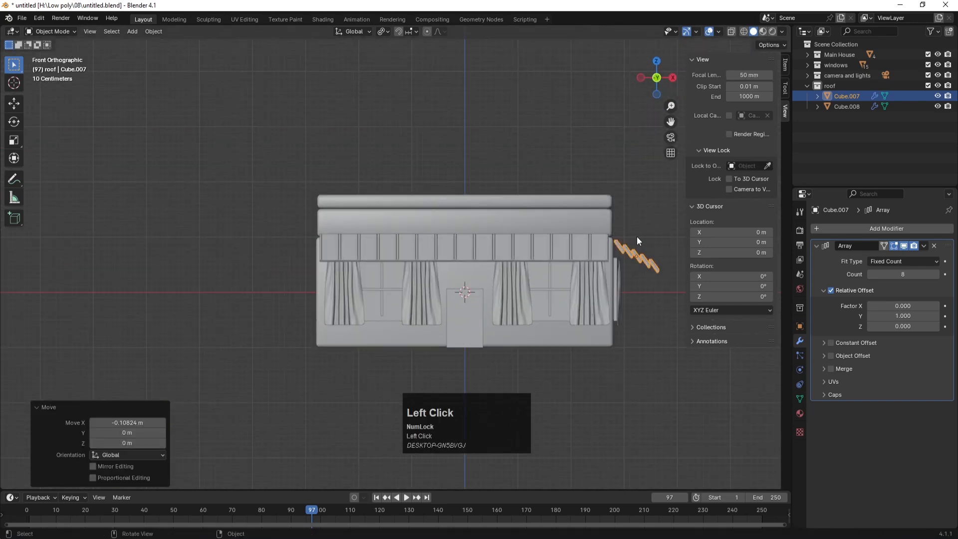
key(g)
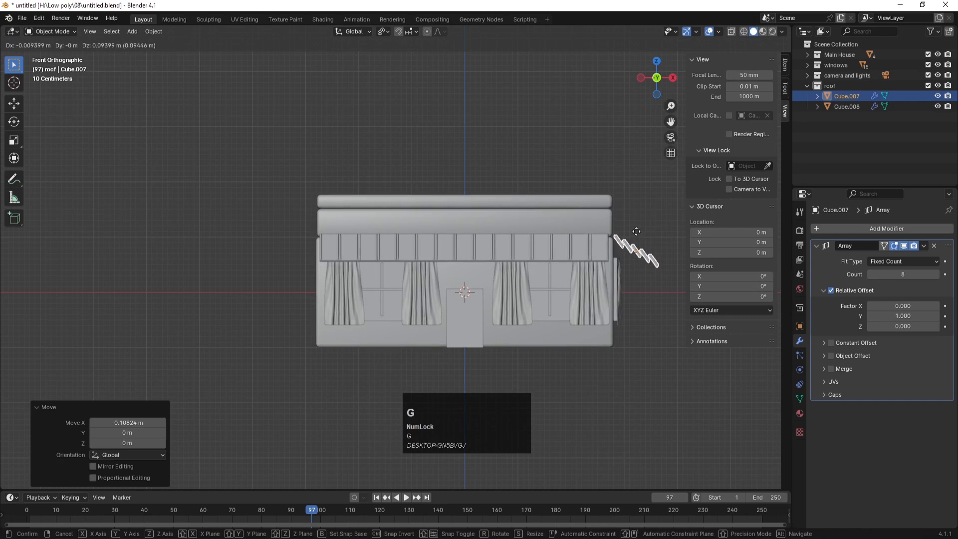
click(635, 232)
key(KP_0)
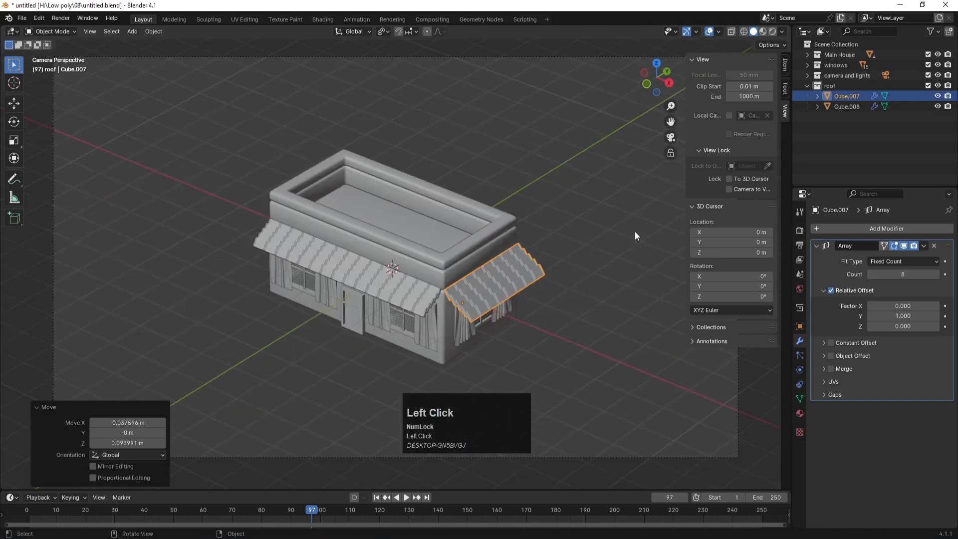
key(KP_1)
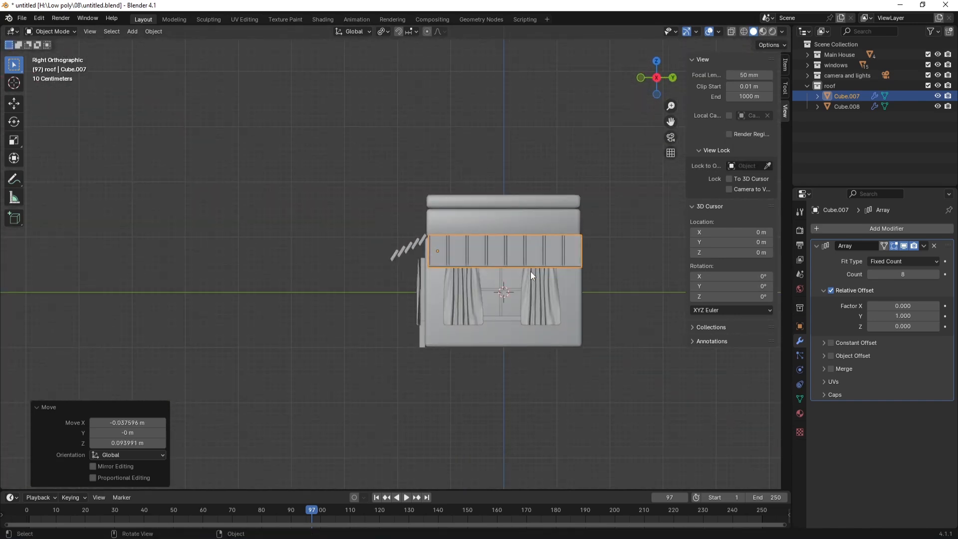
key(KP_0)
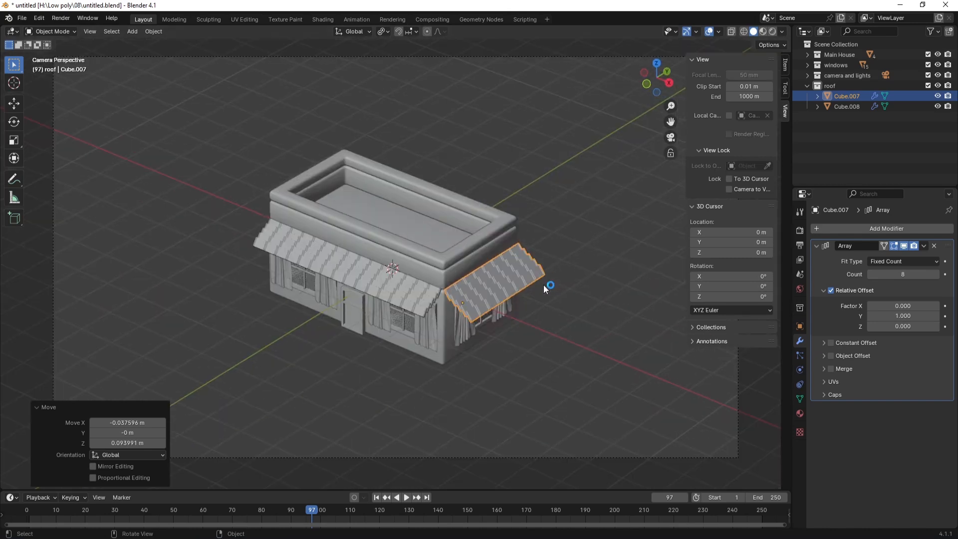
click(540, 208)
key(ctrl+s)
key(KP_7)
Step: Duplicate the front roof array, rotate the copy 180° on Z, and place it along the back edge
scroll(474, 247, down, 2)
shift+middle_drag(505, 130, 474, 319)
click(450, 335)
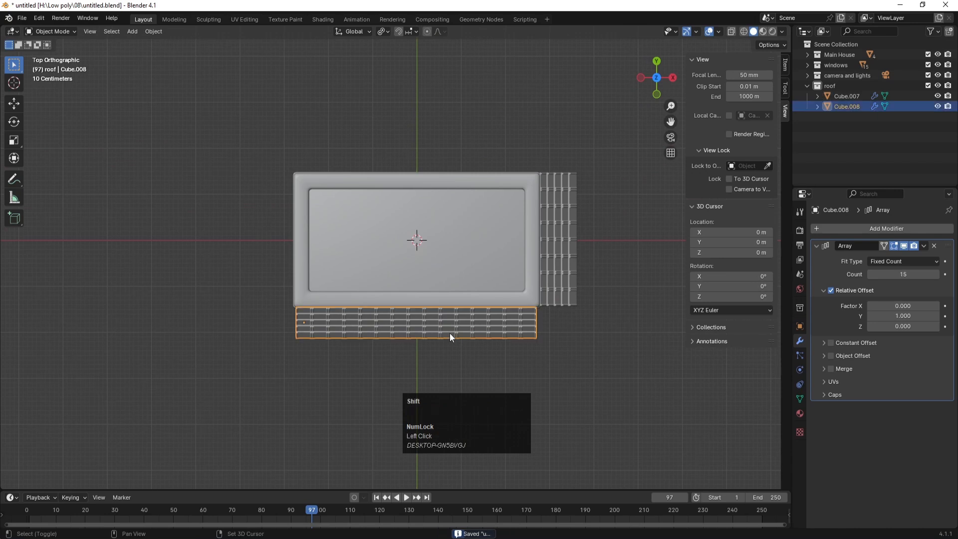
key(shift+d)
click(462, 132)
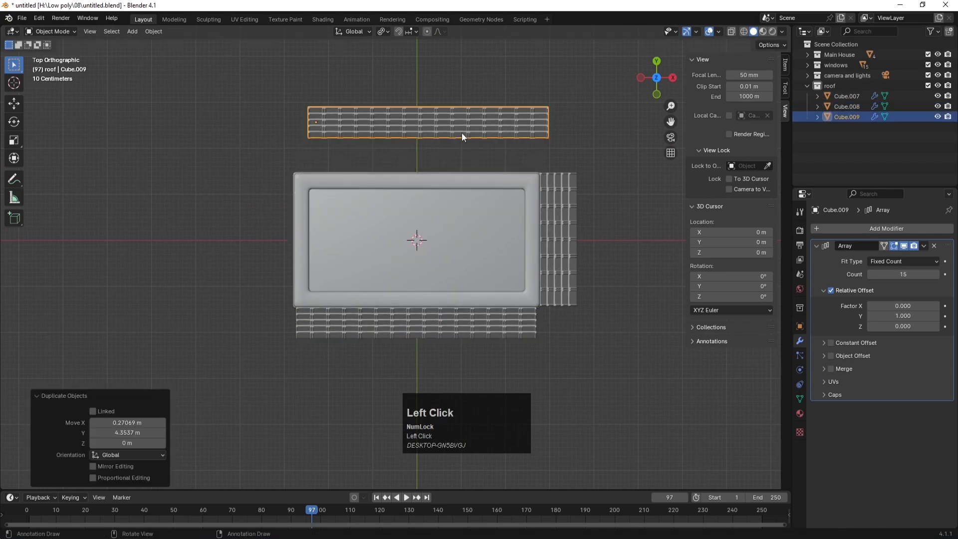
text(rz180)
key(Return)
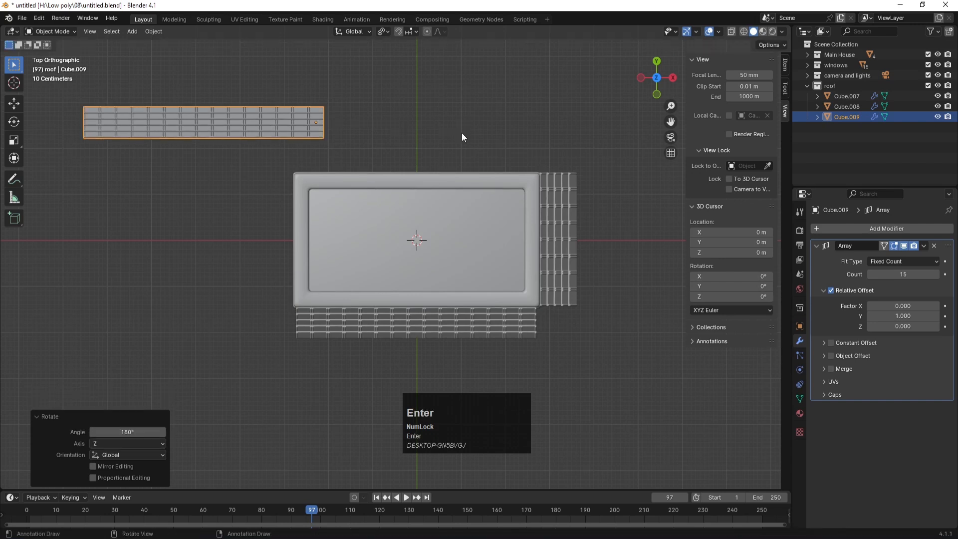
key(g)
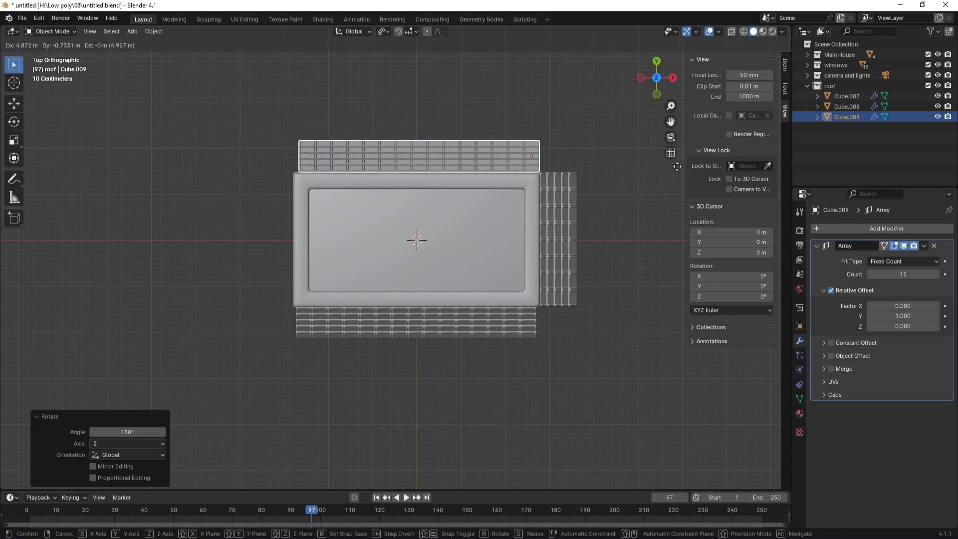
click(674, 167)
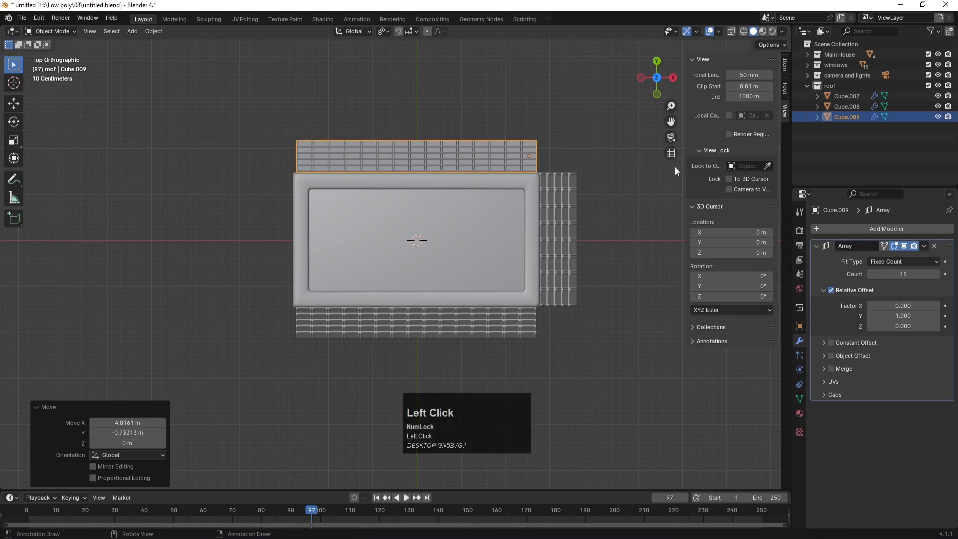
Step: Duplicate the side roof array, rotate it 180° on Z, place it on the left side, and save
click(570, 211)
key(shift+d)
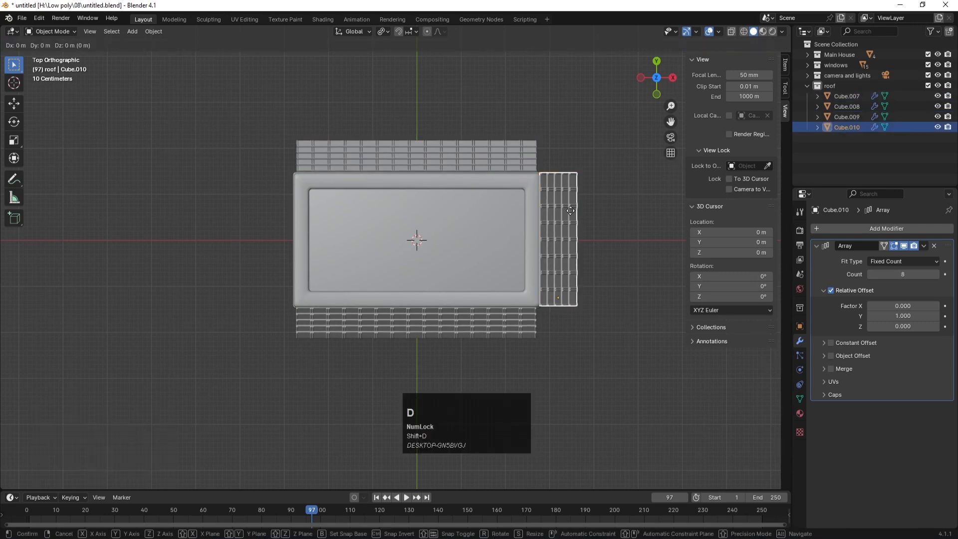
click(263, 206)
text(rz180)
key(Return)
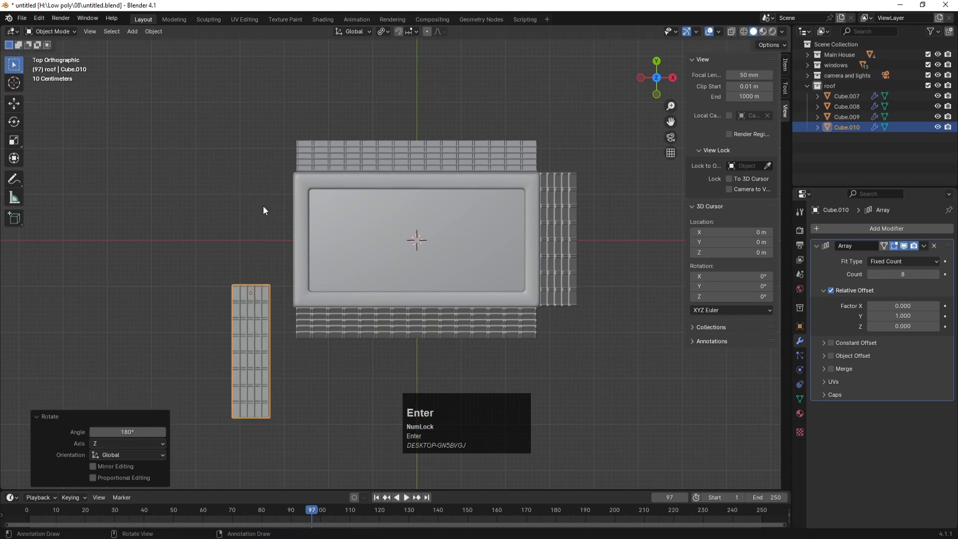
key(g)
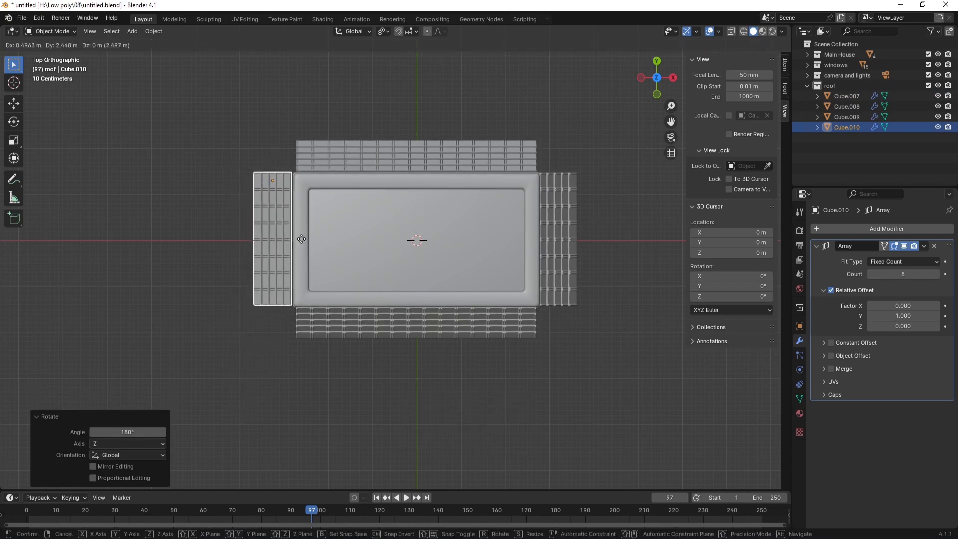
click(301, 240)
key(KP_0)
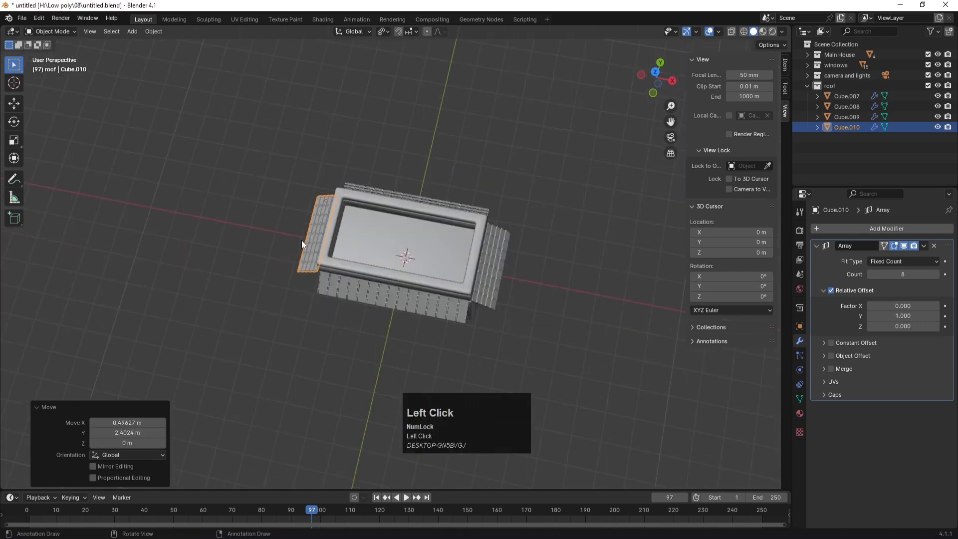
key(ctrl+s)
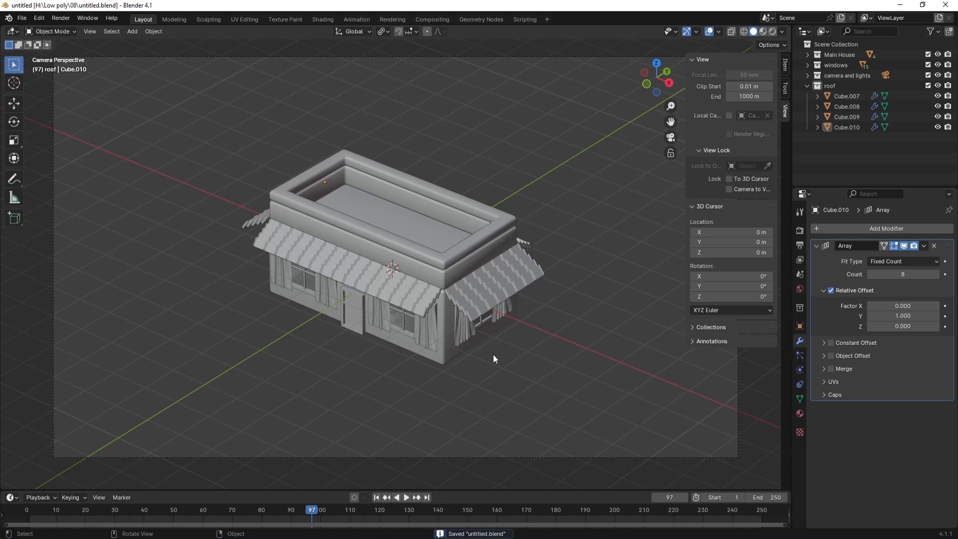
Step: Save, collapse the roof collection, and orbit to face the front of the house
key(ctrl+s)
key(ctrl+s)
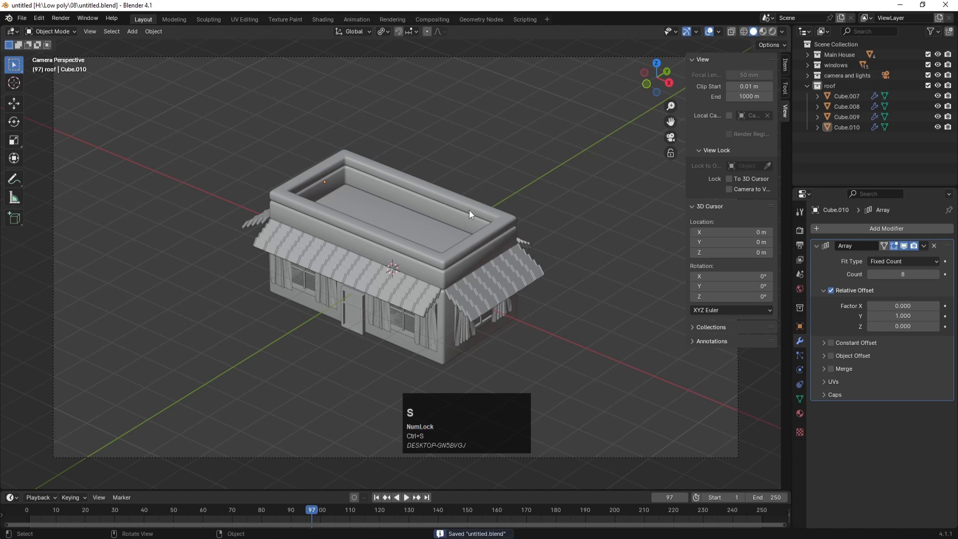
click(807, 86)
key(KP_7)
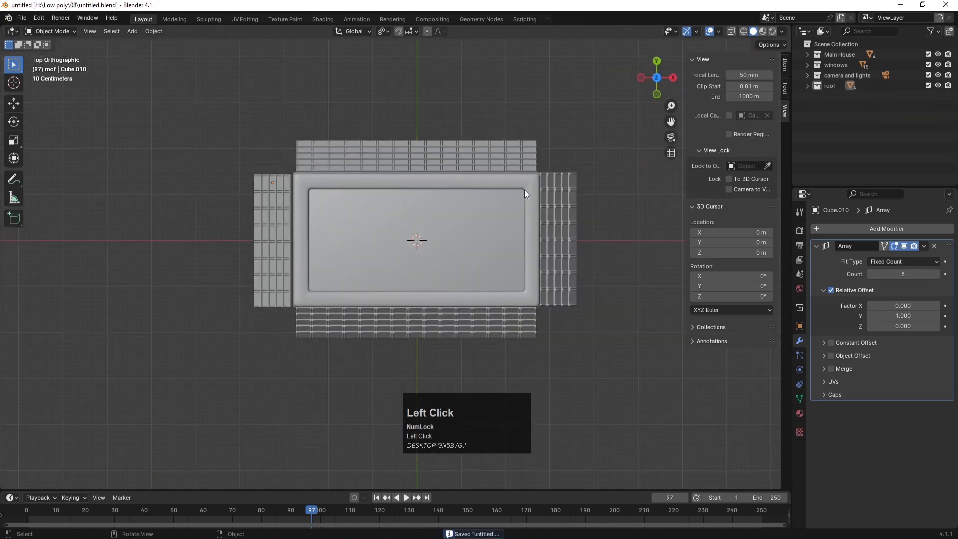
middle_drag(505, 286, 472, 227)
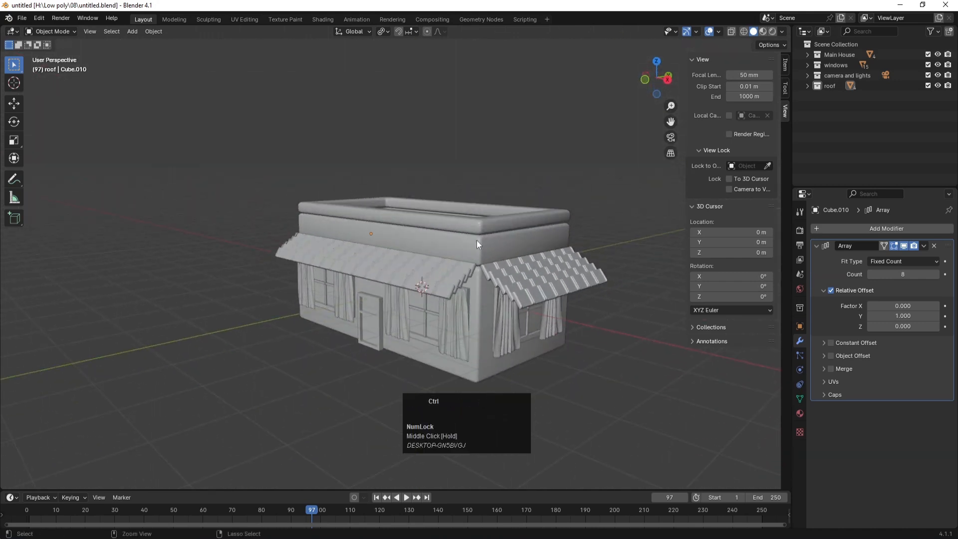
key(ctrl+s)
middle_drag(375, 232, 462, 232)
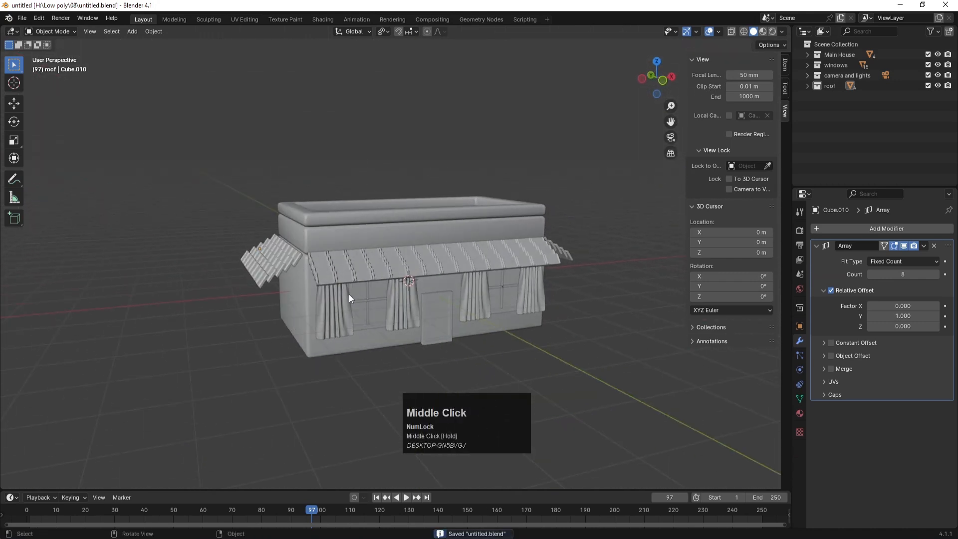
scroll(299, 266, up, 5)
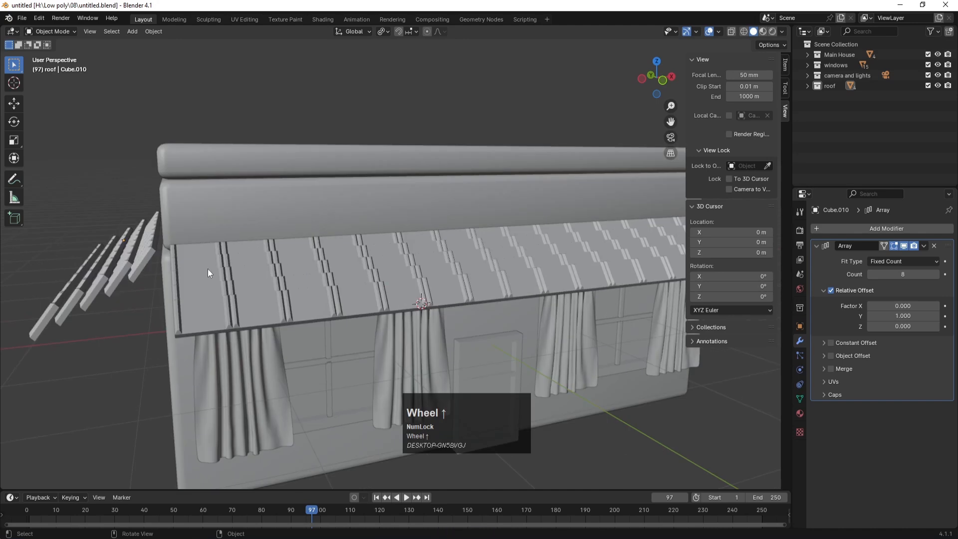
scroll(201, 274, down, 6)
middle_drag(458, 217, 438, 220)
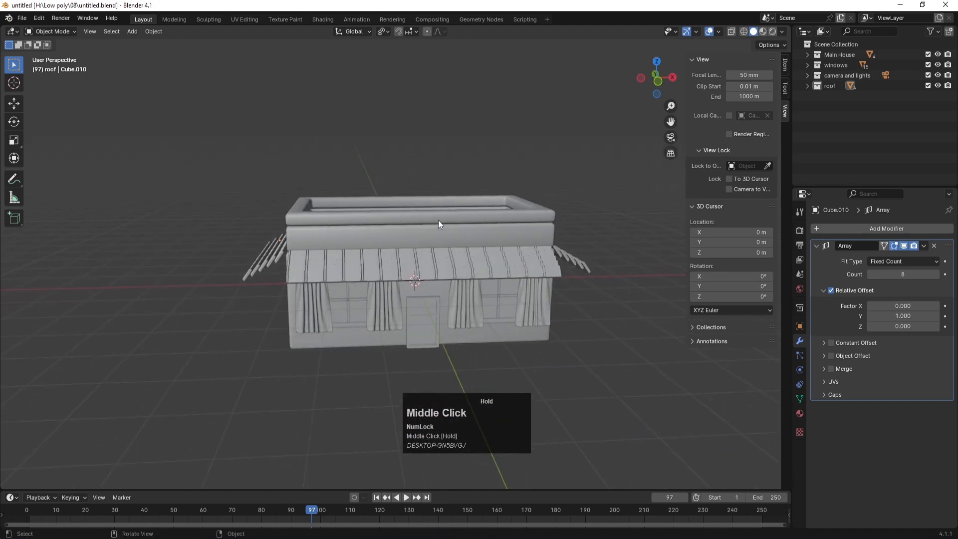
Step: Enable Cavity in Viewport Shading, inspect the roof from above, and save the file
click(781, 32)
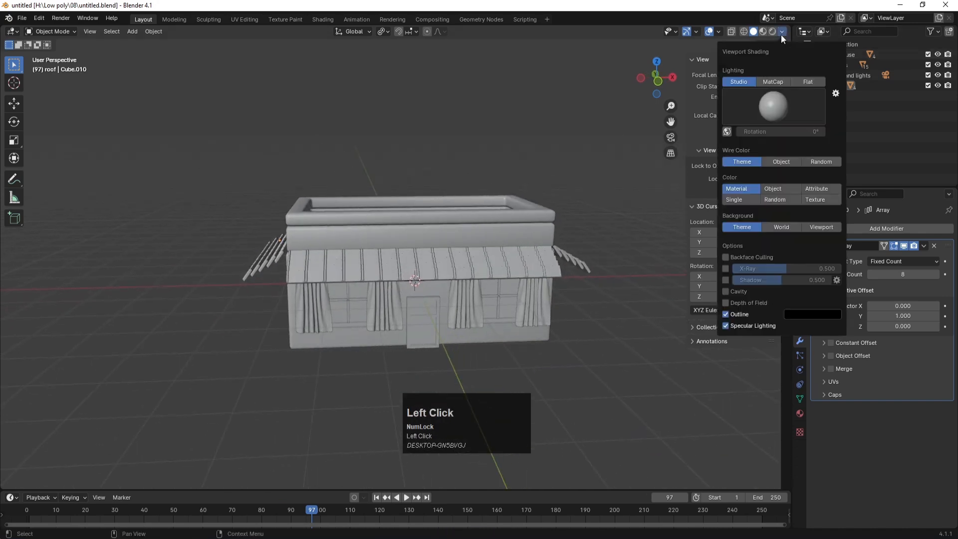
click(729, 292)
middle_drag(585, 208, 516, 226)
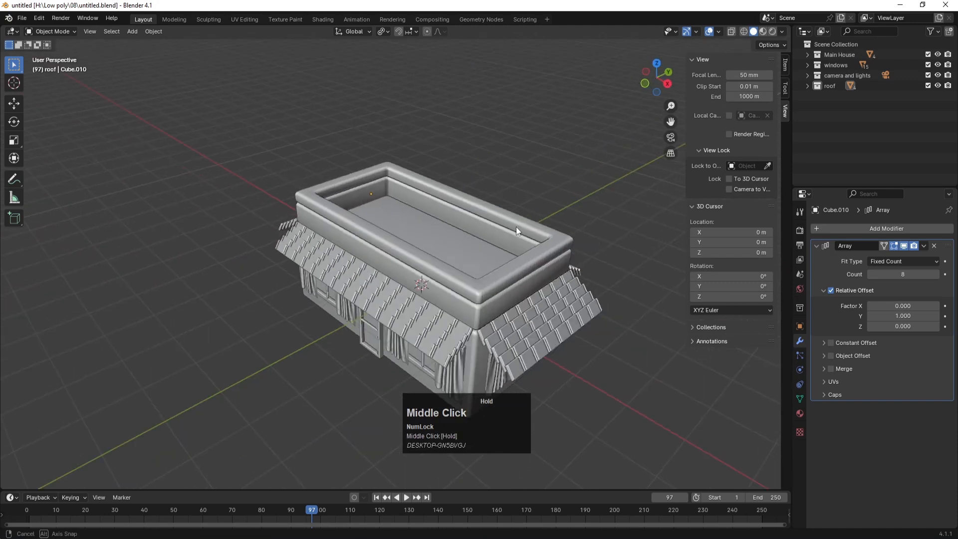
scroll(480, 296, up, 3)
key(ctrl)
key(ctrl+s)
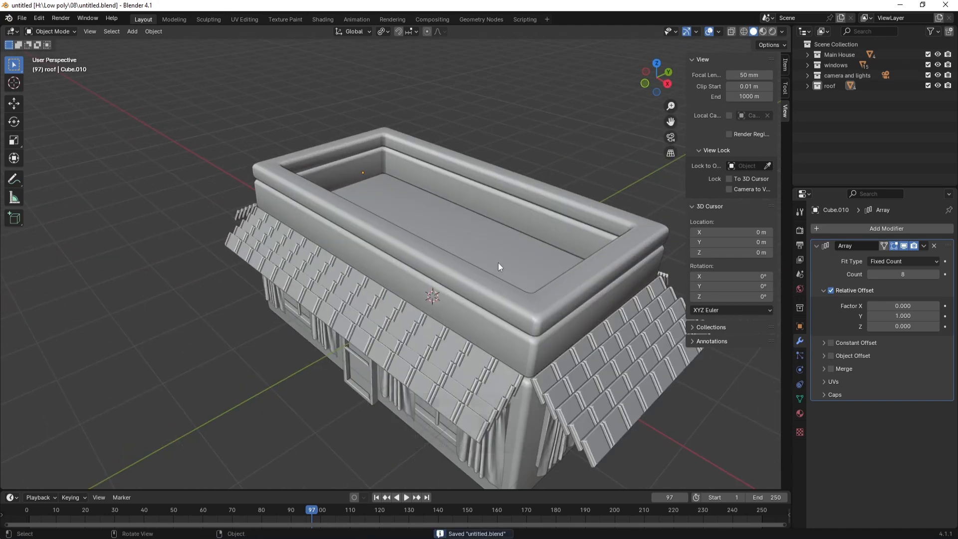
middle_drag(469, 200, 444, 211)
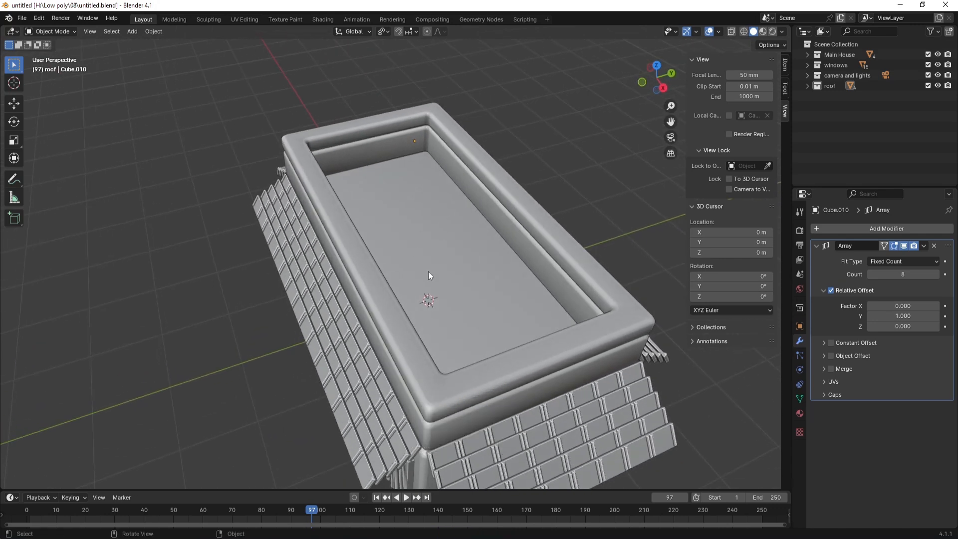
key(ctrl+s)
Step: Hide the camera and lights, windows, Main House and roof collections, and save
click(866, 114)
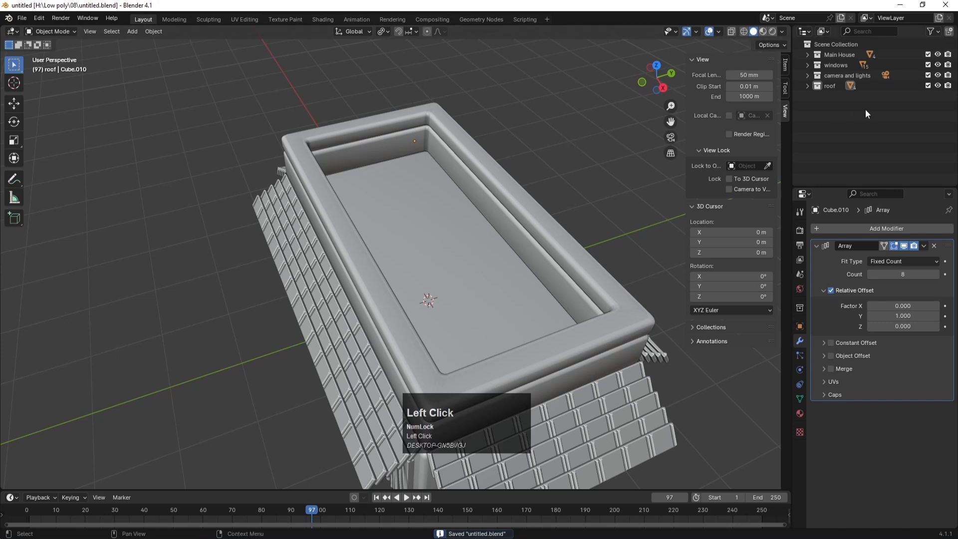
click(938, 76)
click(938, 66)
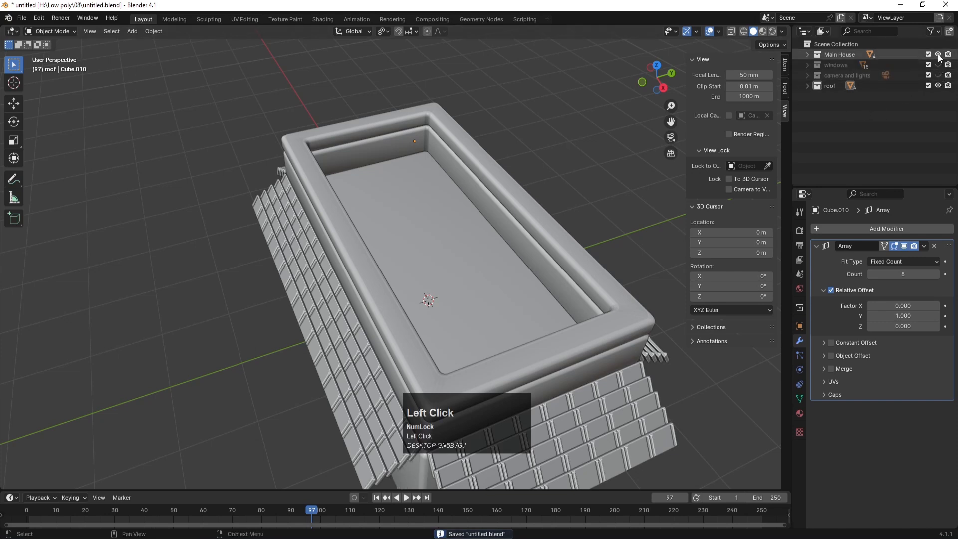
click(938, 55)
click(938, 86)
scroll(490, 275, down, 3)
key(ctrl+s)
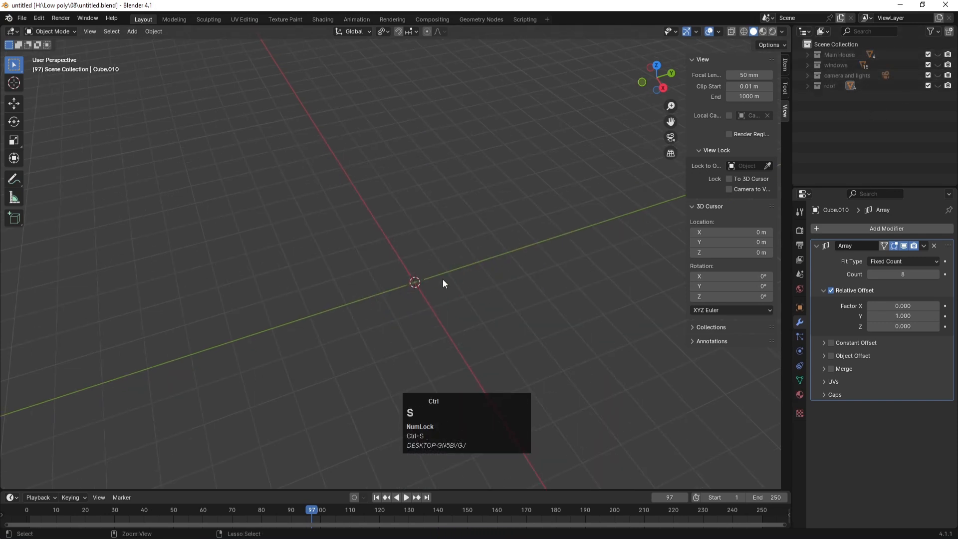
middle_drag(427, 396, 371, 230)
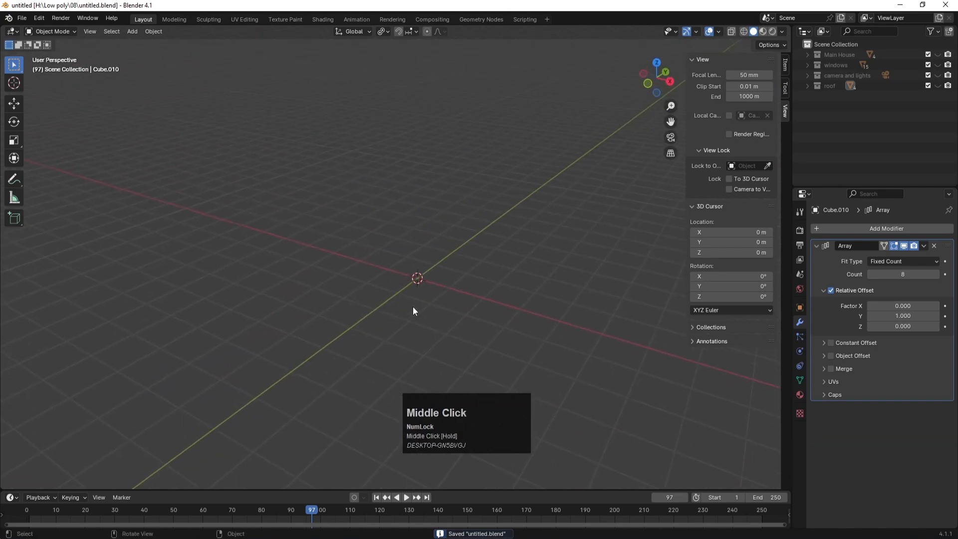
click(396, 313)
scroll(395, 312, down, 2)
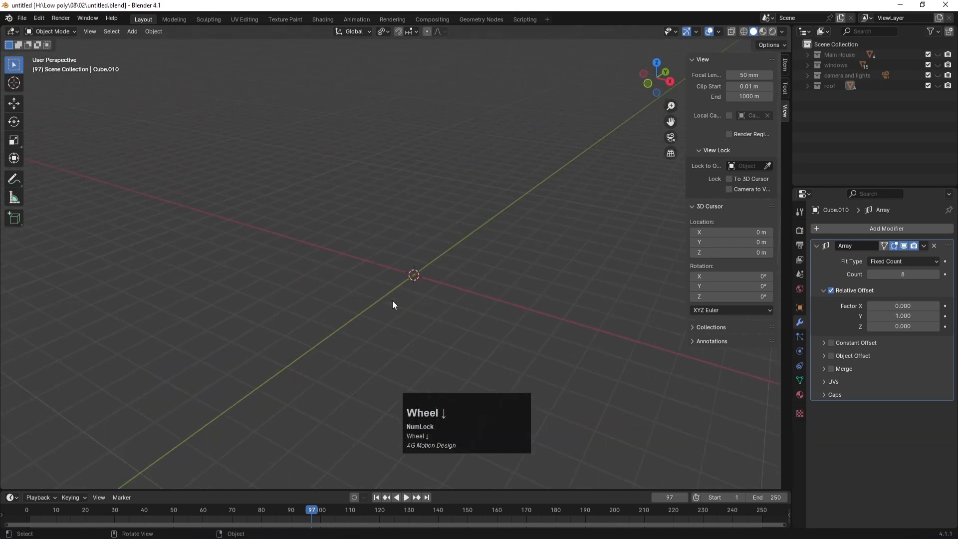
middle_drag(378, 265, 407, 227)
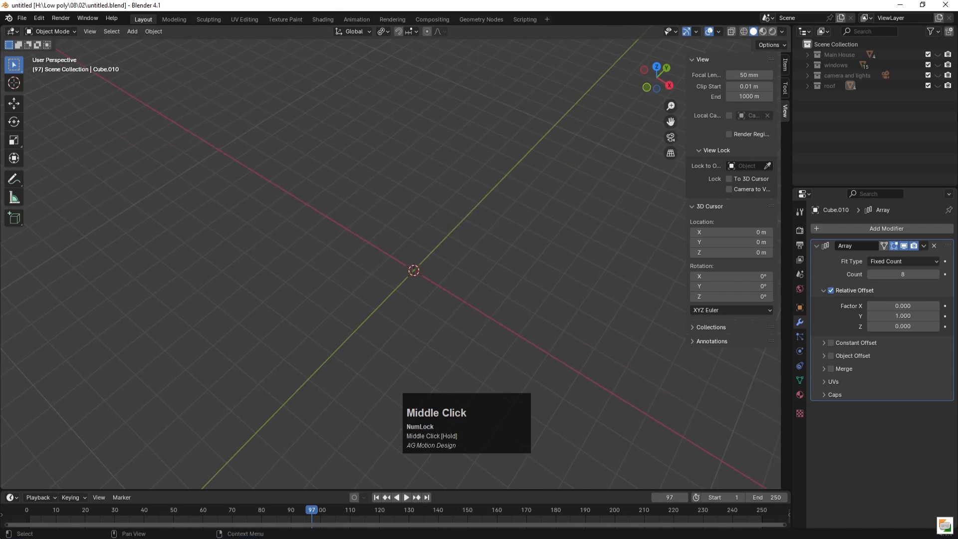
Step: Create a new collection named 'top extra' and exclude the roof, camera and lights, and windows collections
right_click(819, 114)
click(819, 114)
double_click(845, 96)
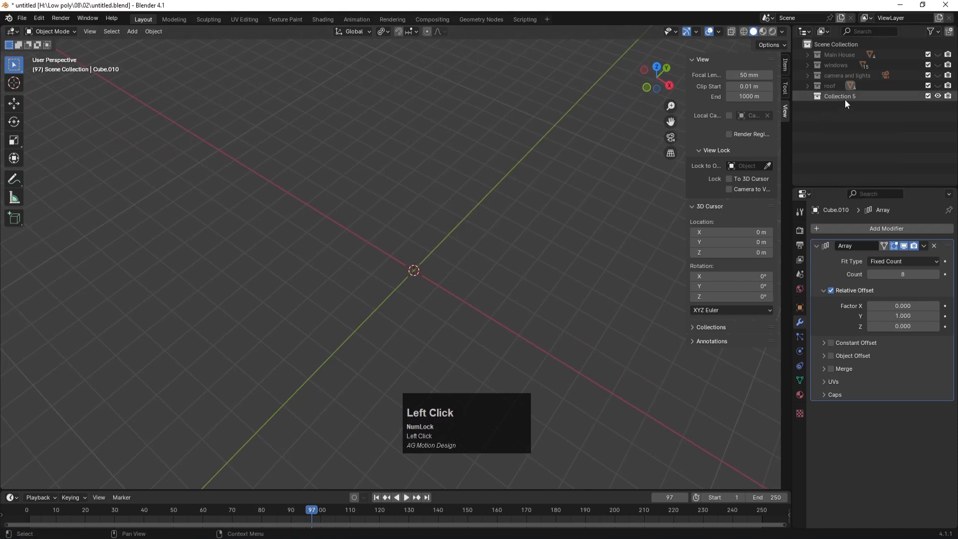
text(top )
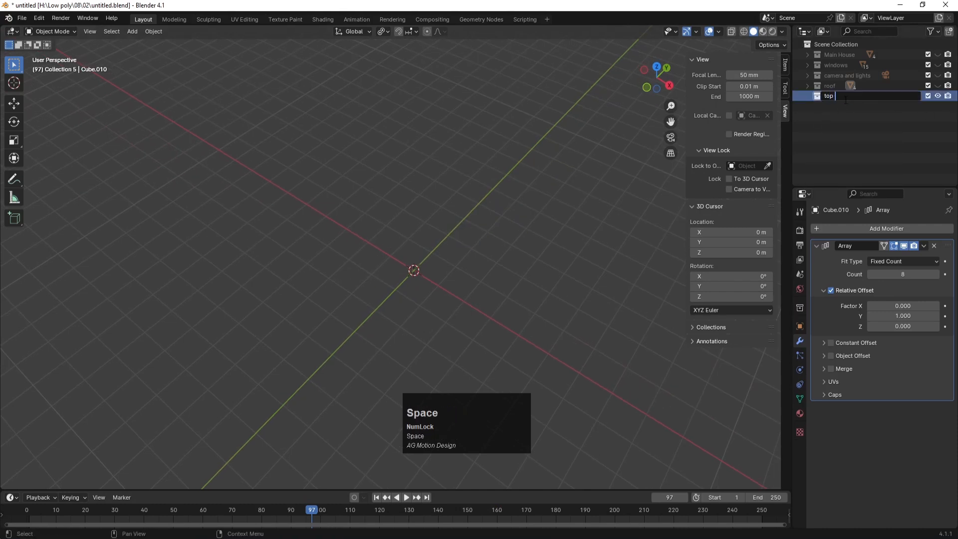
text(extra)
key(Return)
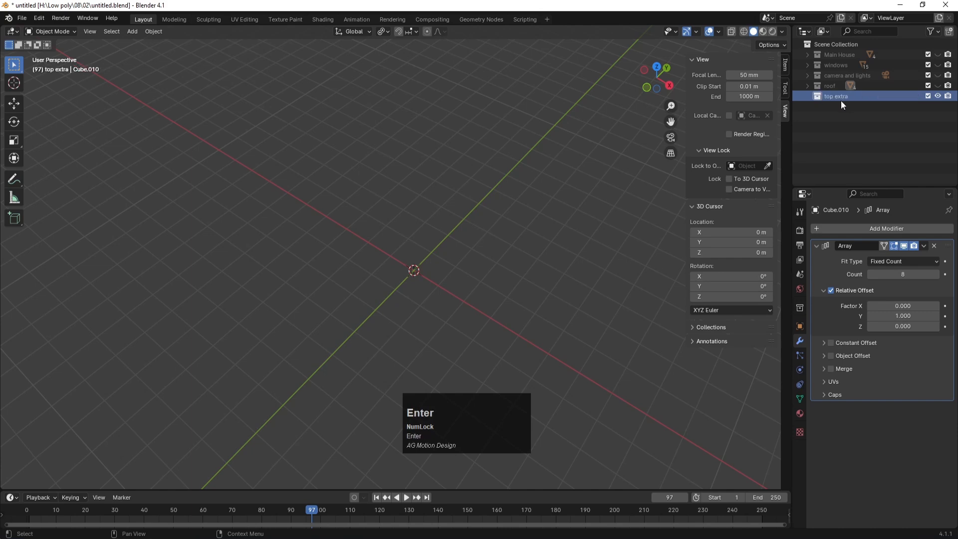
drag(928, 86, 928, 64)
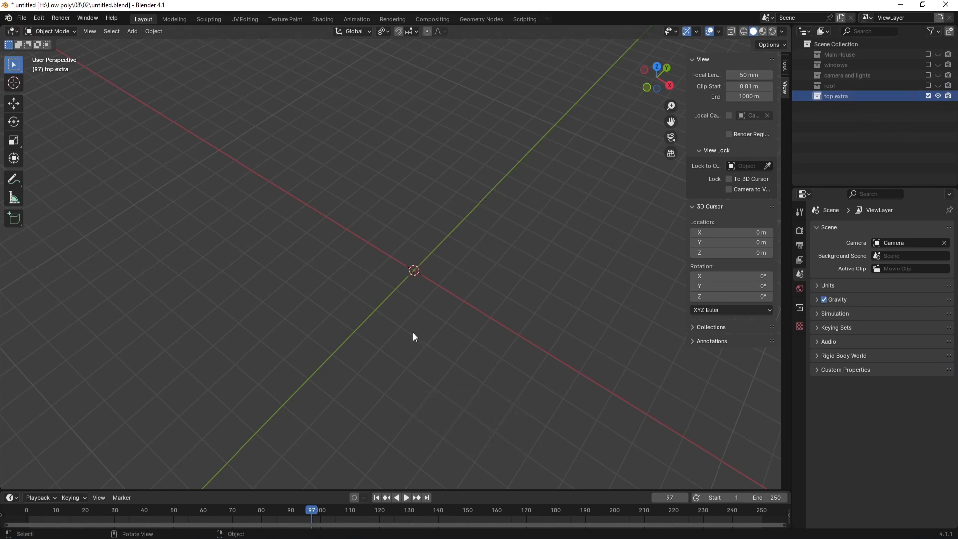
Step: Add a new cube mesh to the scene
key(shift+a)
mouse_move(407, 283)
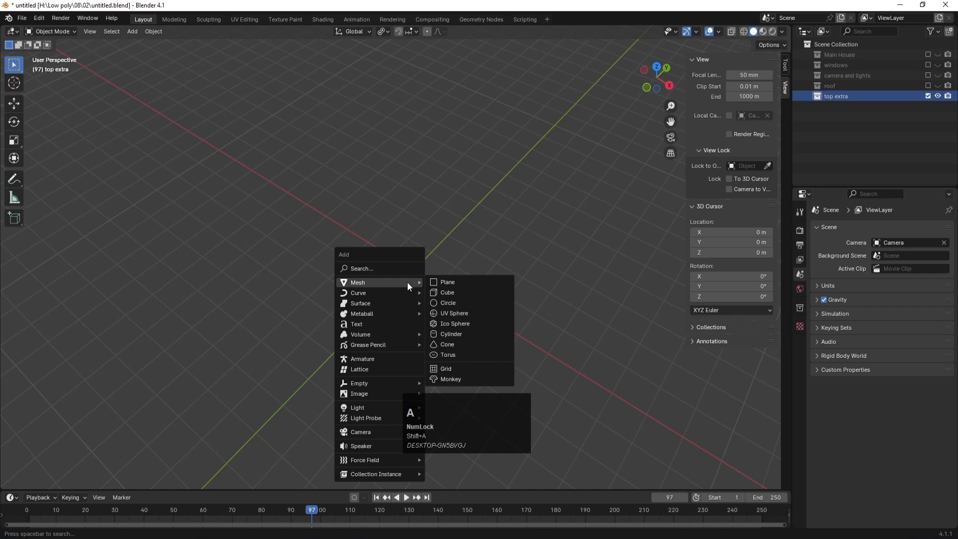
click(455, 293)
middle_drag(444, 334, 438, 291)
scroll(435, 254, up, 2)
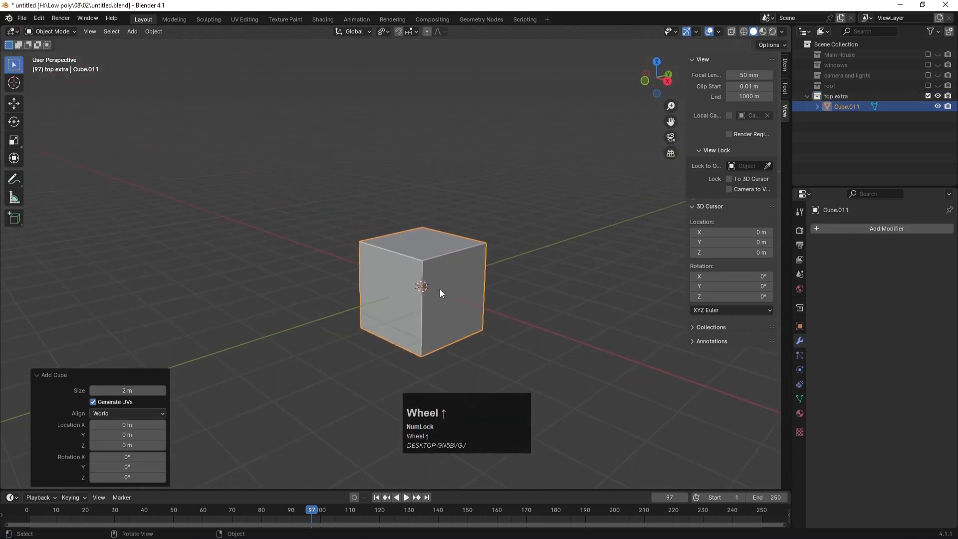
key(shift+s)
click(463, 281)
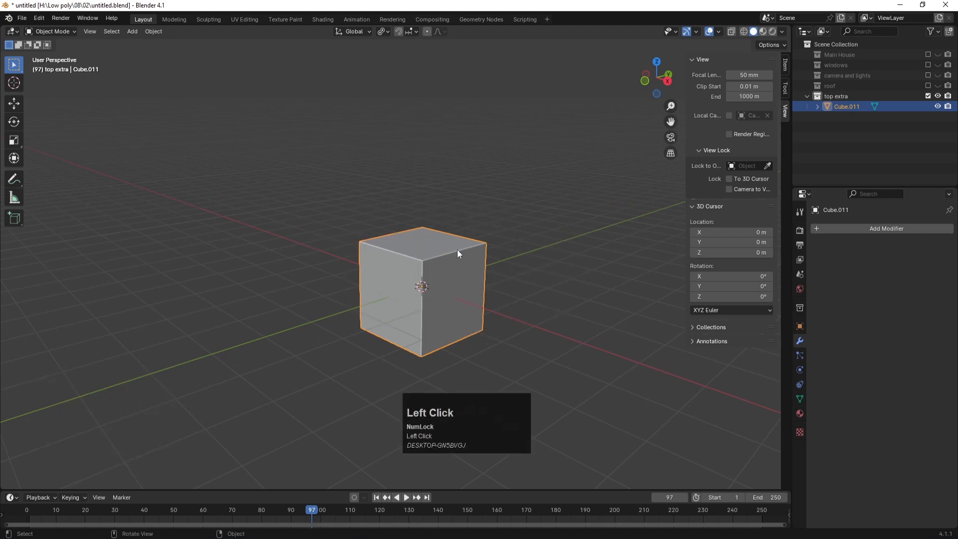
Step: Duplicate the cube, shrink the copy to about 0.42 scale and set it on top
key(shift+d)
key(z)
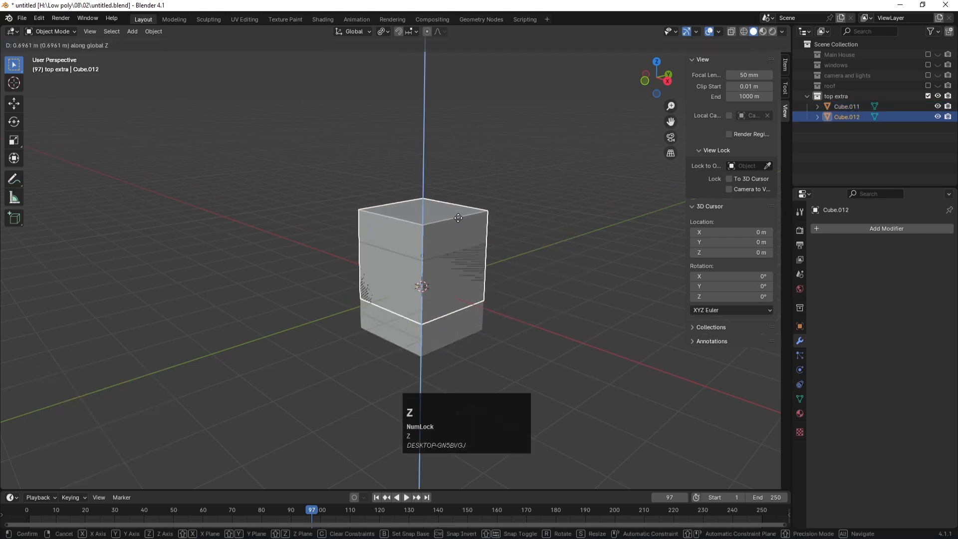
click(458, 219)
key(s)
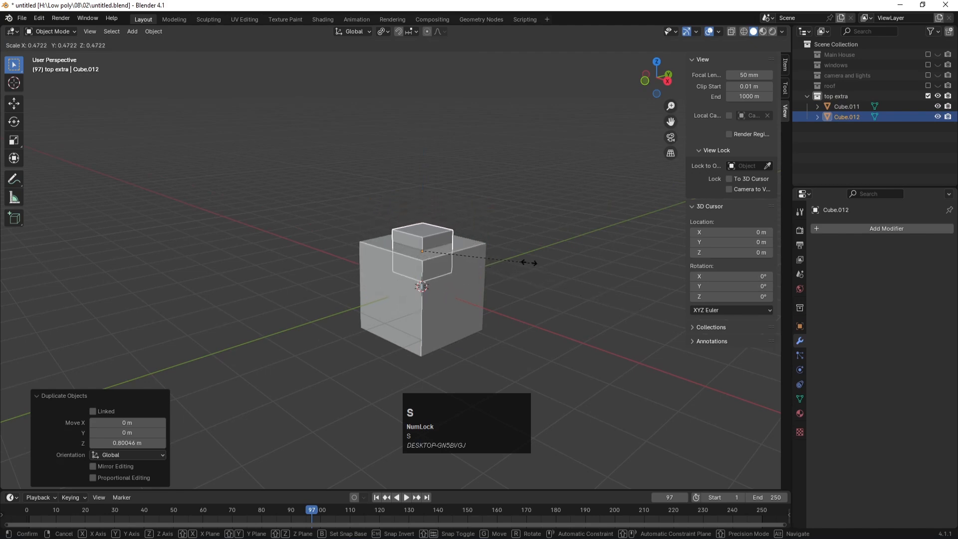
click(519, 258)
key(g)
key(z)
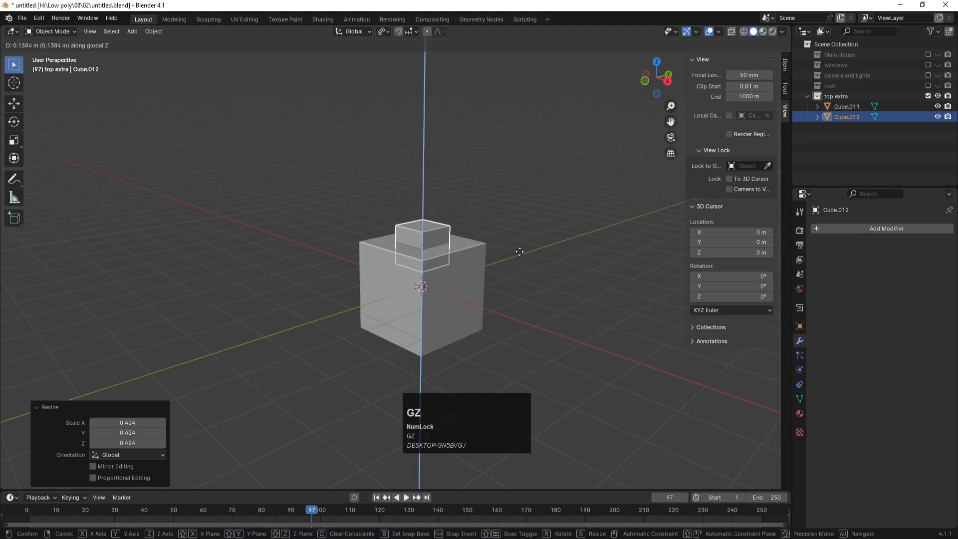
click(519, 252)
Step: In top view, duplicate the small top cube about 0.98 m along X
click(474, 241)
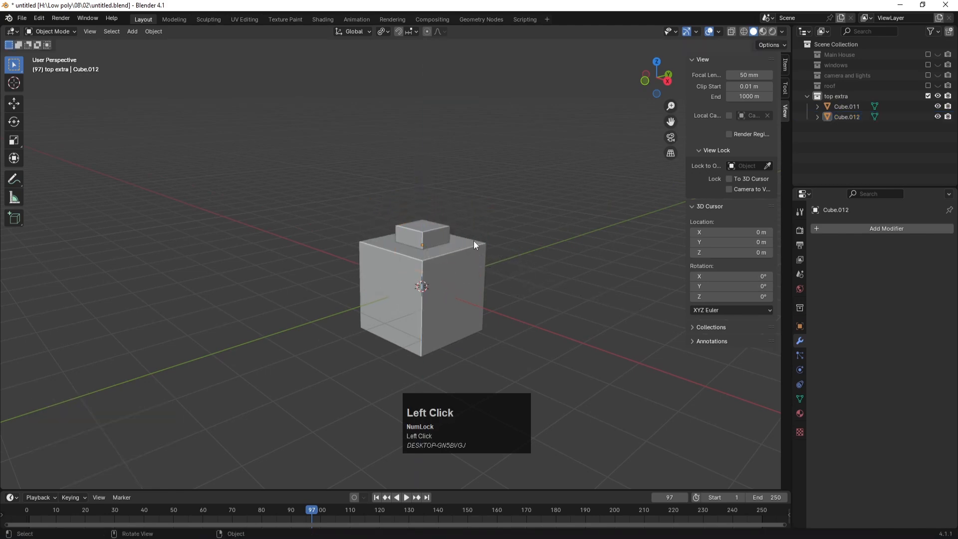
key(KP_7)
click(433, 238)
key(shift+d)
key(x)
click(475, 236)
Step: Flatten the copy to 0.257 height and set it as a bar against the cube's face
key(KP_1)
key(s)
key(z)
click(498, 252)
key(g)
key(z)
click(504, 277)
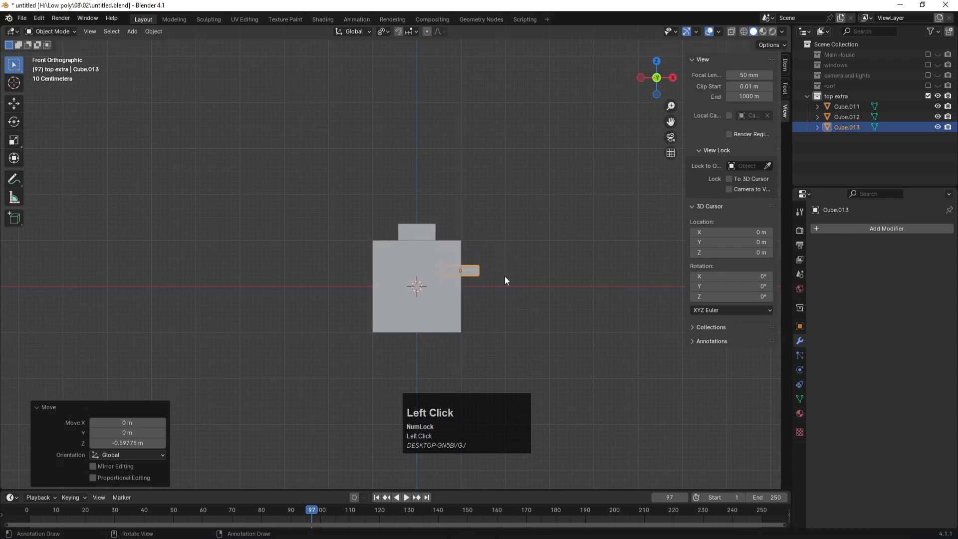
key(g)
key(x)
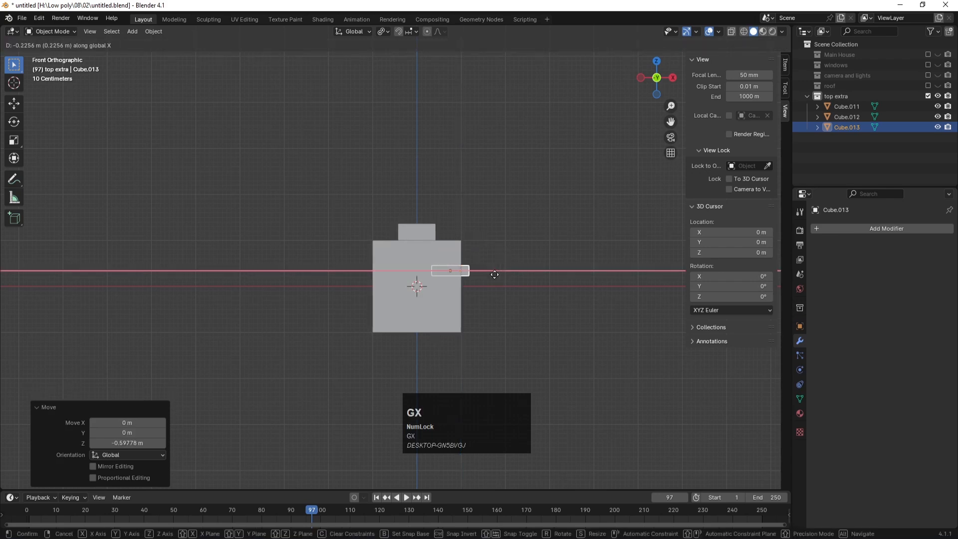
click(495, 275)
Step: Duplicate the top box -2.488 m along Y to sit beside the main cube
middle_drag(508, 265, 443, 297)
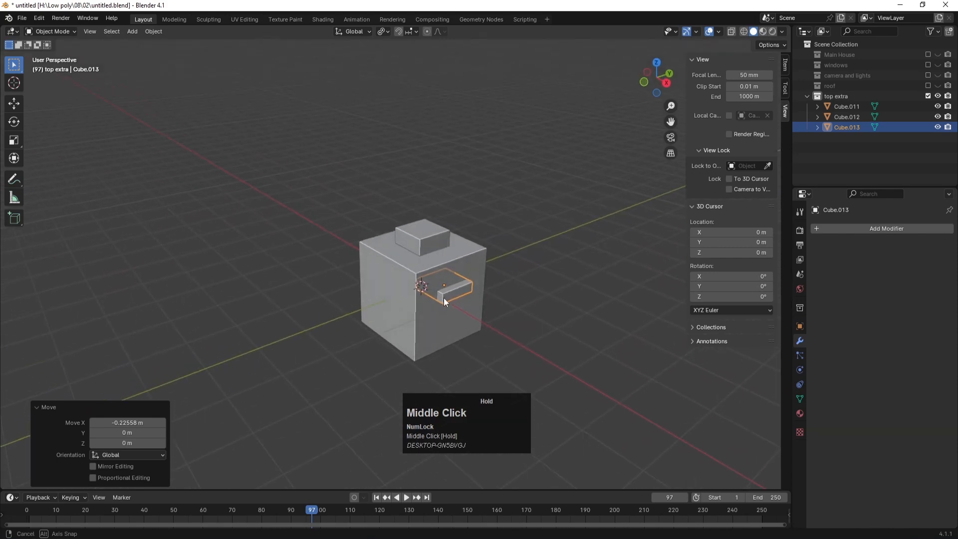
click(555, 304)
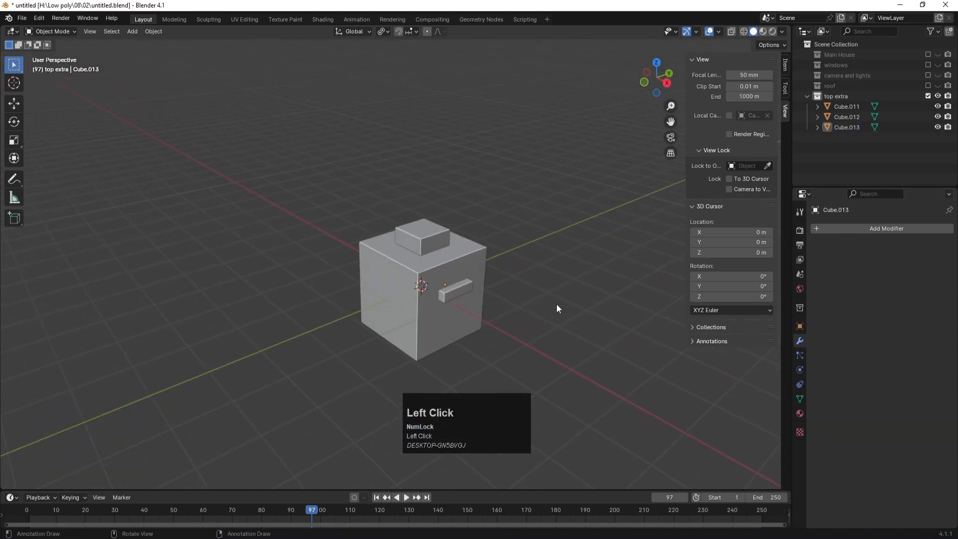
click(467, 289)
click(444, 230)
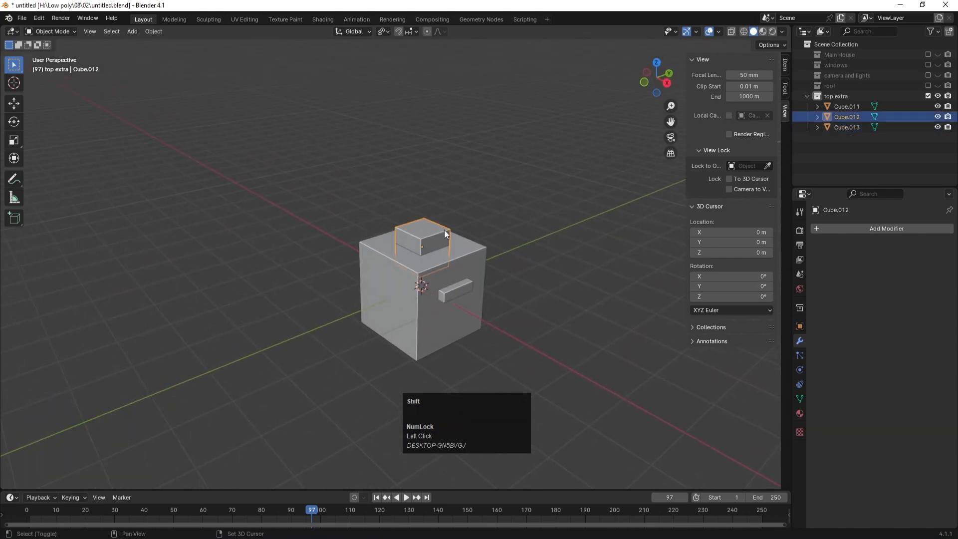
key(shift+d)
key(y)
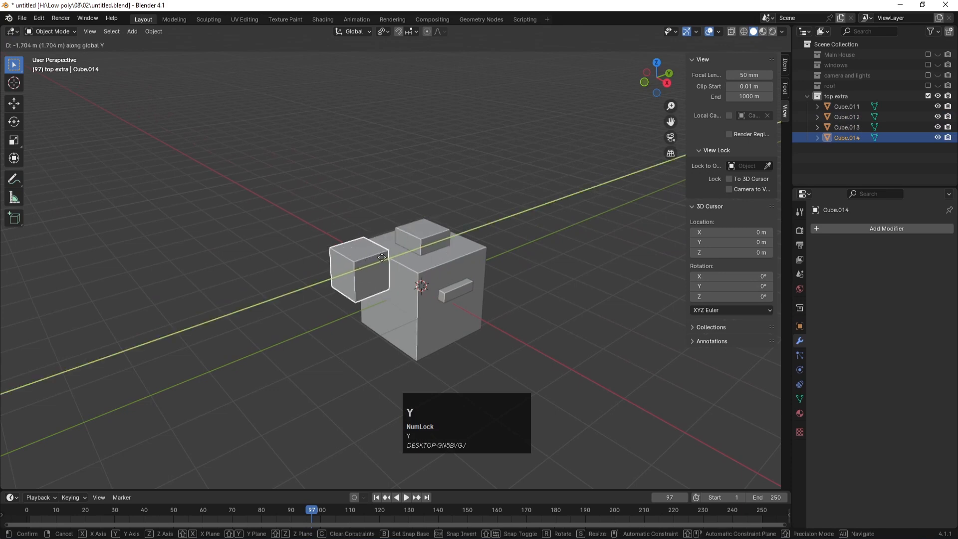
click(294, 338)
middle_drag(293, 338, 294, 315)
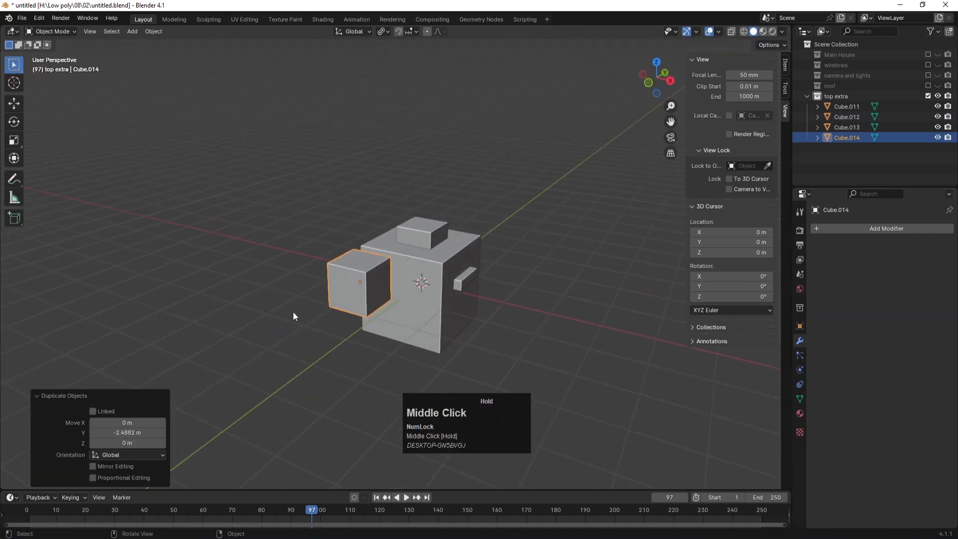
key(Tab)
Step: Inset and extrude the copy's front face twice along Y to form a recessed frame
click(341, 291)
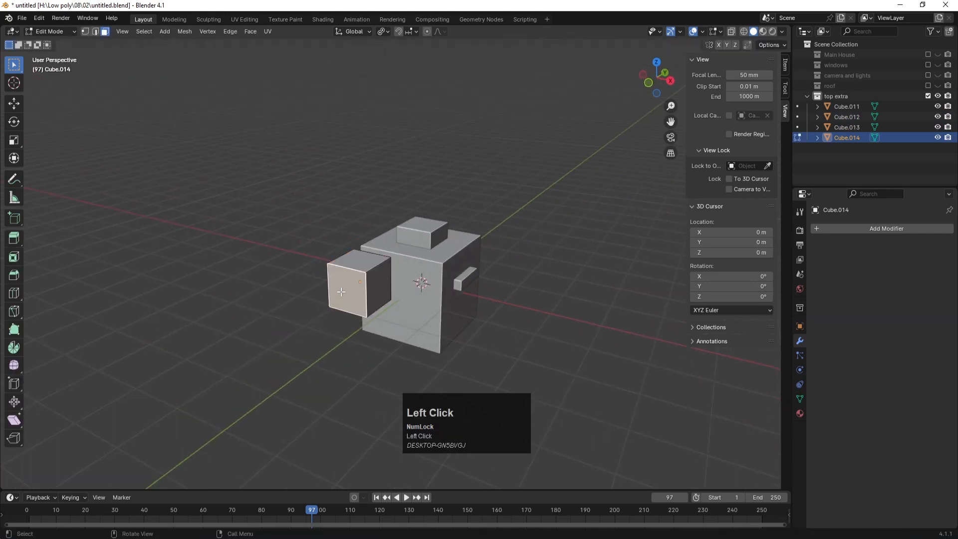
key(i)
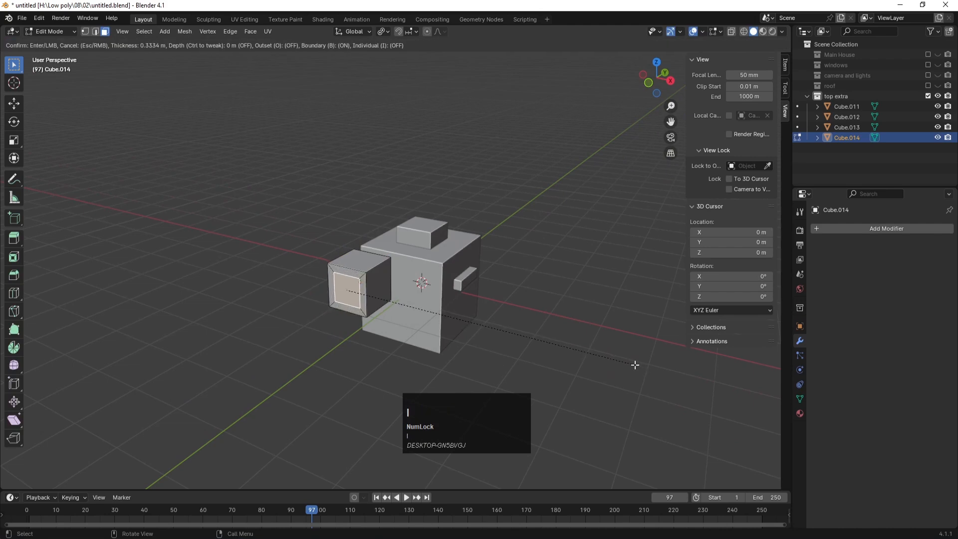
click(634, 364)
key(e)
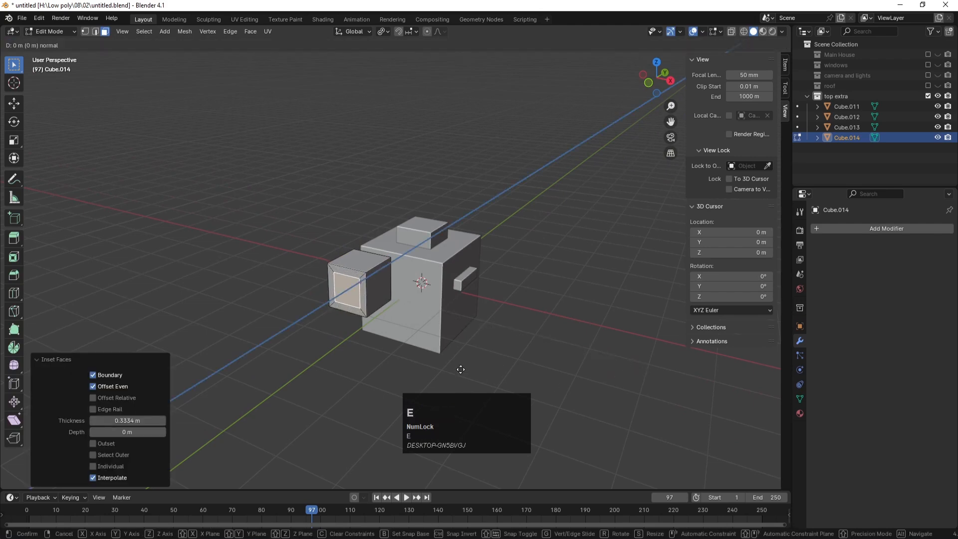
key(y)
click(449, 371)
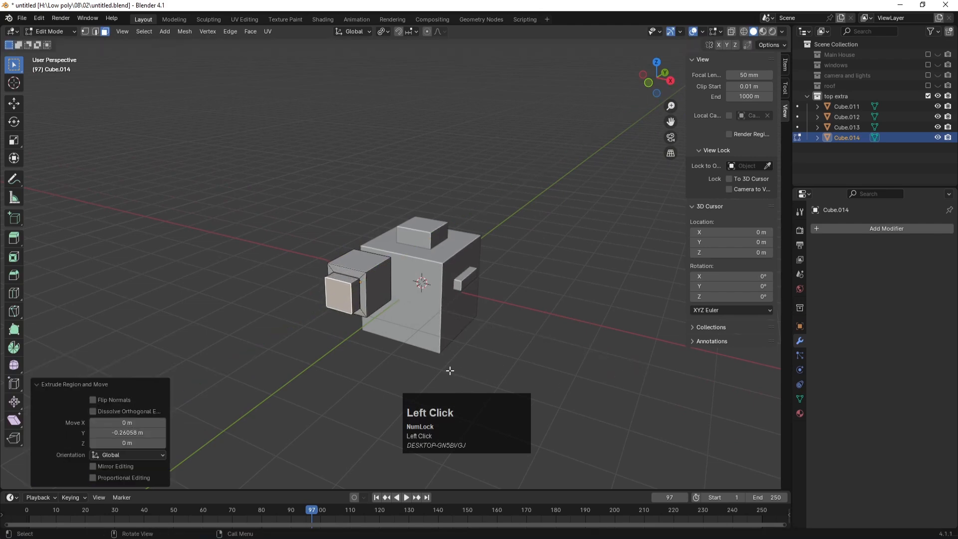
key(i)
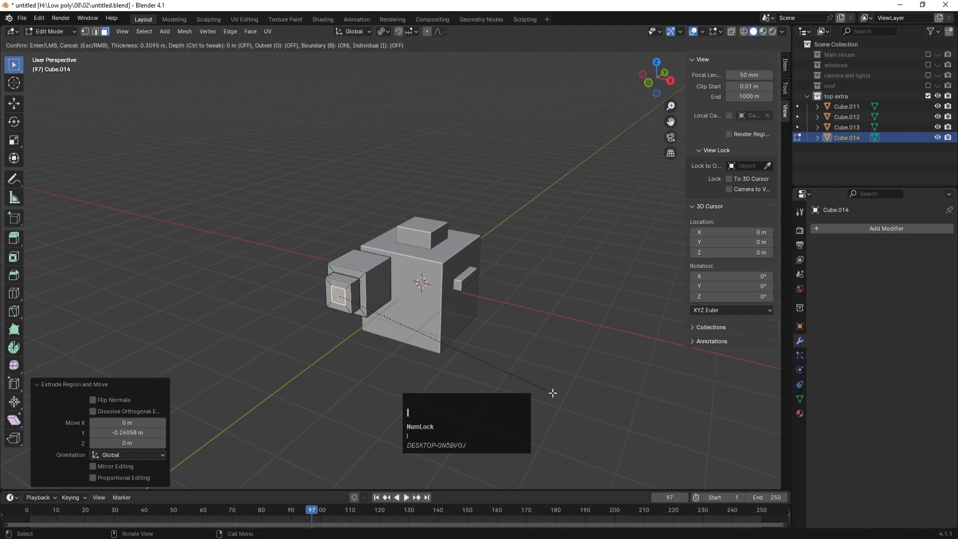
click(552, 392)
key(e)
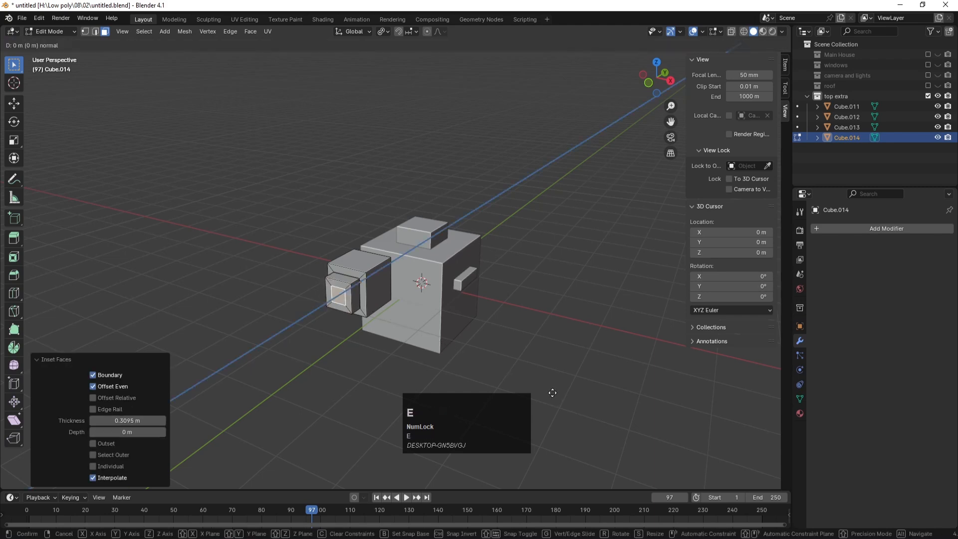
key(y)
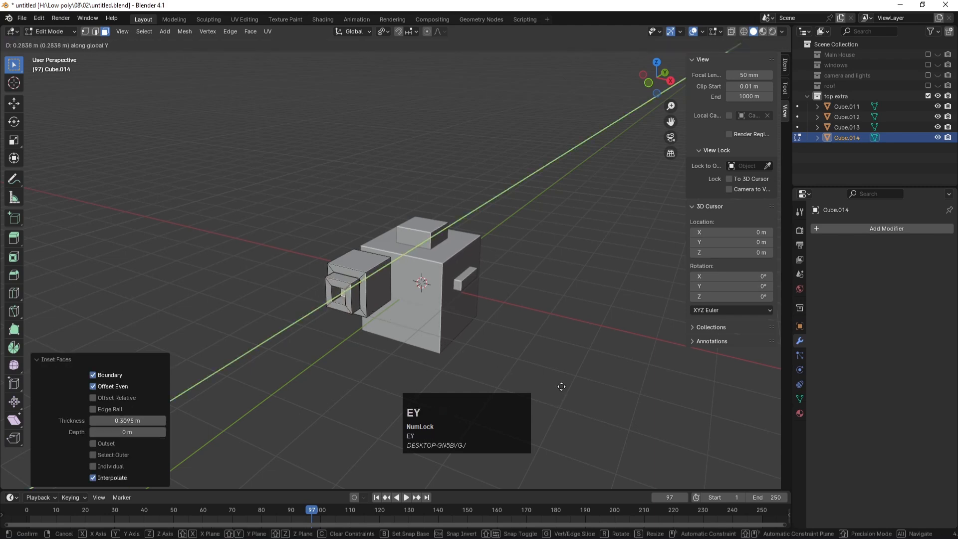
click(560, 393)
Step: In side view, scale the window box to 0.616 and move it against the main cube
key(Tab)
click(487, 328)
click(372, 290)
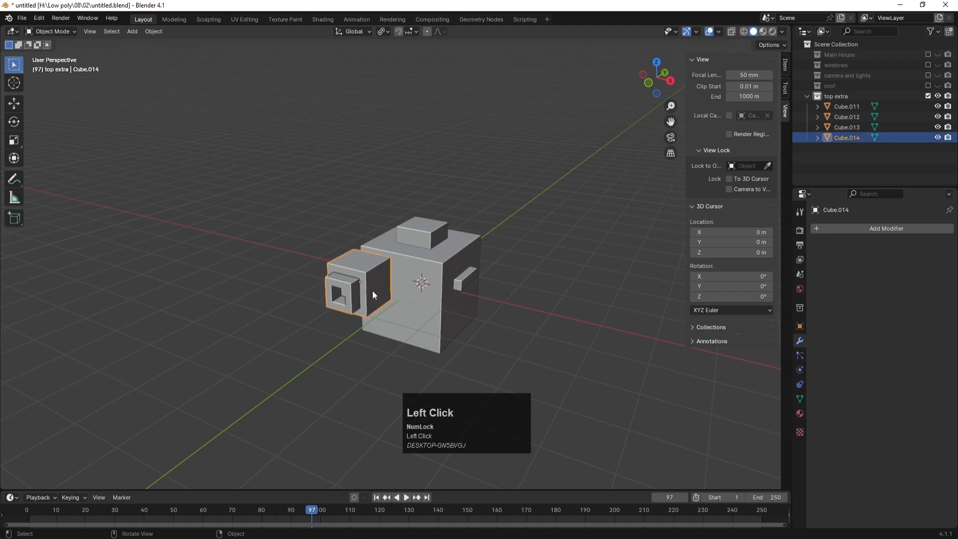
key(KP_1)
key(KP_3)
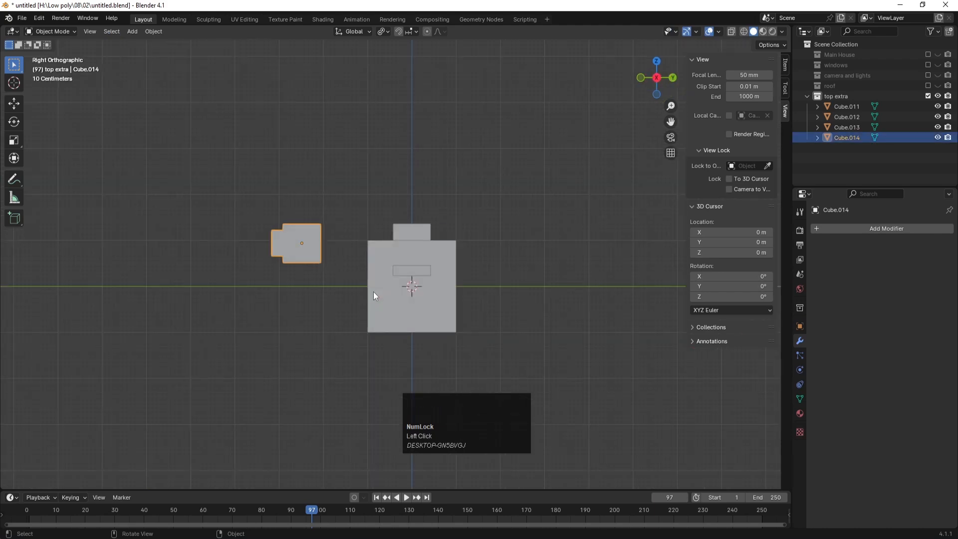
key(s)
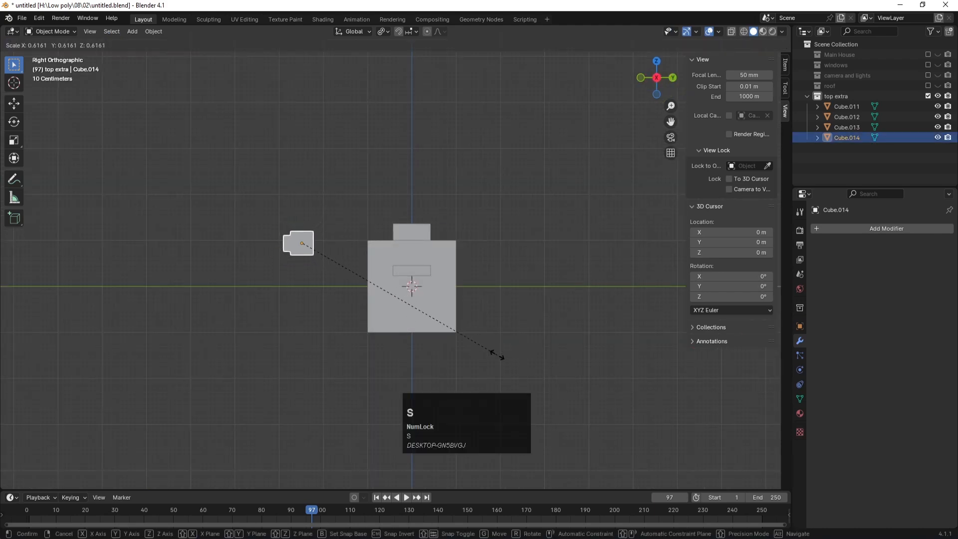
click(498, 356)
key(g)
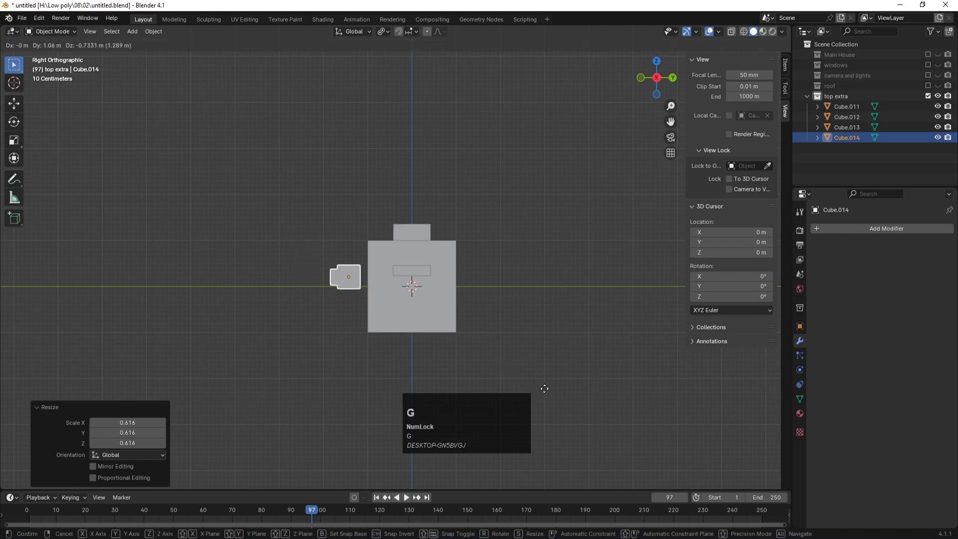
click(548, 391)
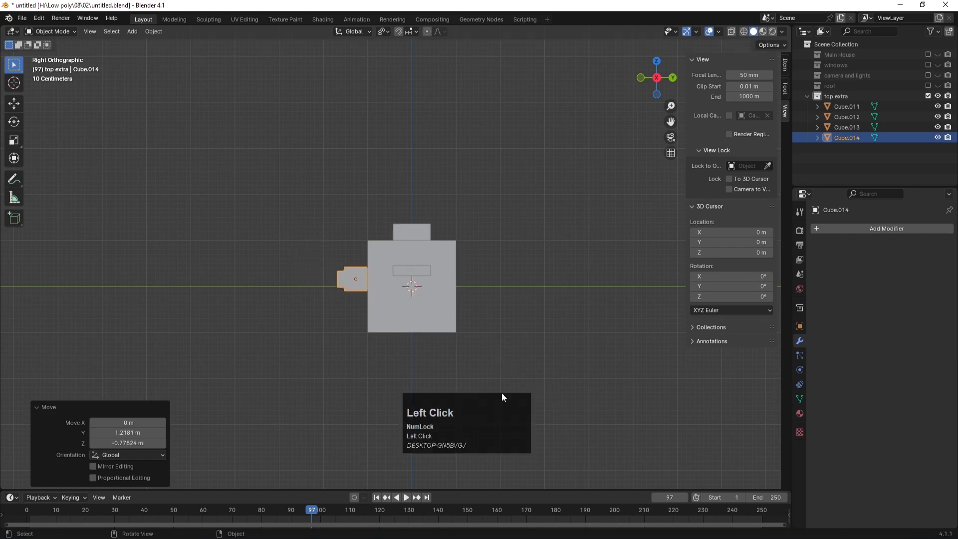
Step: With X-ray on, move the window box's back-edge vertices along Y to thin it
scroll(384, 299, up, 3)
key(alt+z)
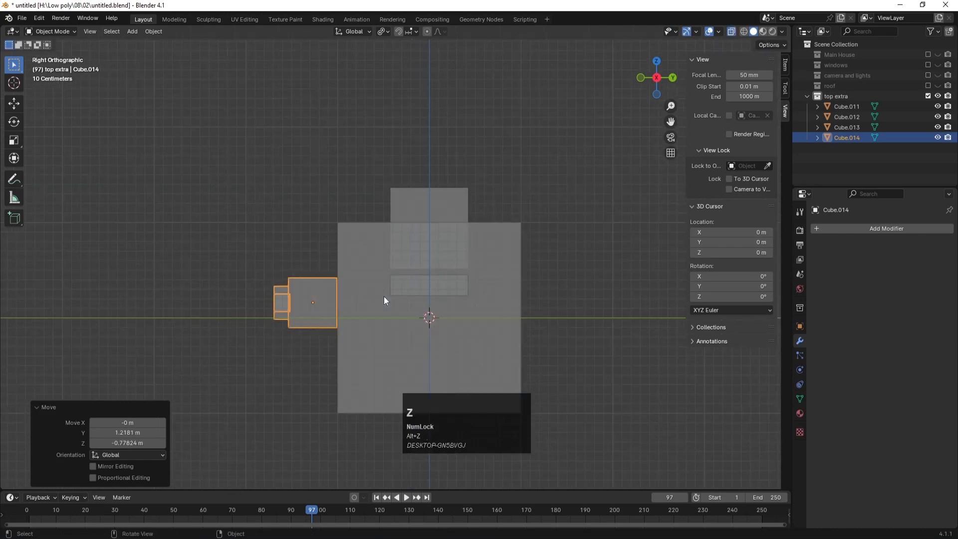
key(Tab)
key(grave)
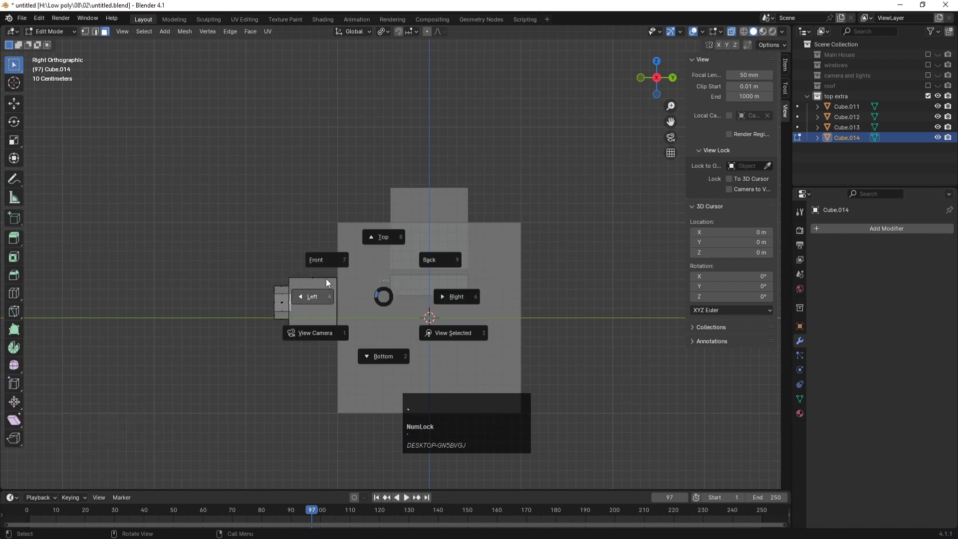
key(1)
drag(326, 254, 364, 370)
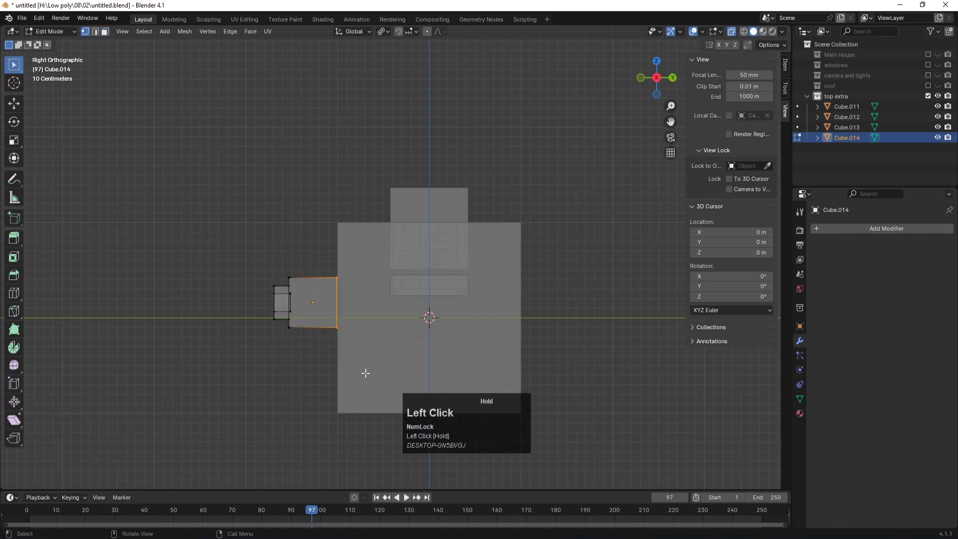
key(g)
key(y)
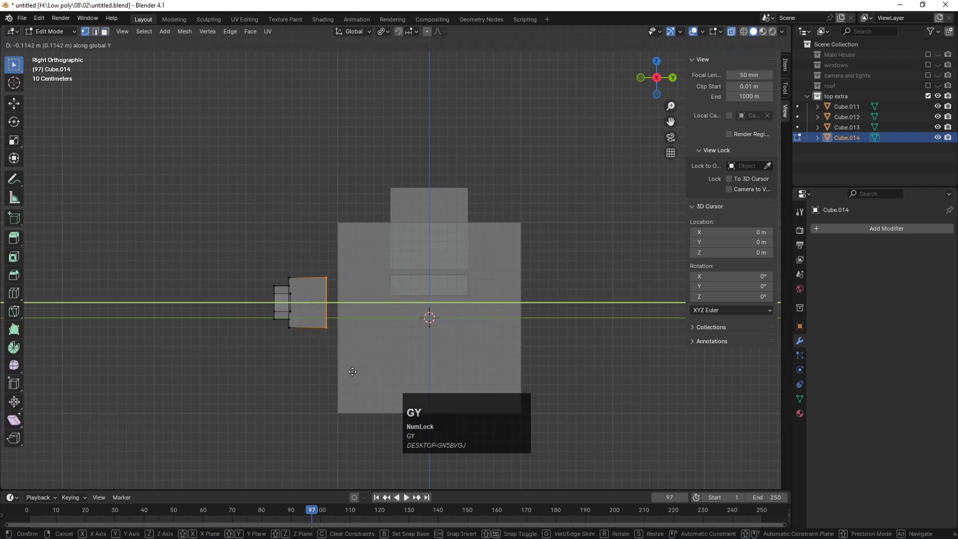
click(337, 371)
key(Tab)
Step: Slide the window box along Y until it sits flush on the cube's side
click(302, 370)
click(298, 310)
key(g)
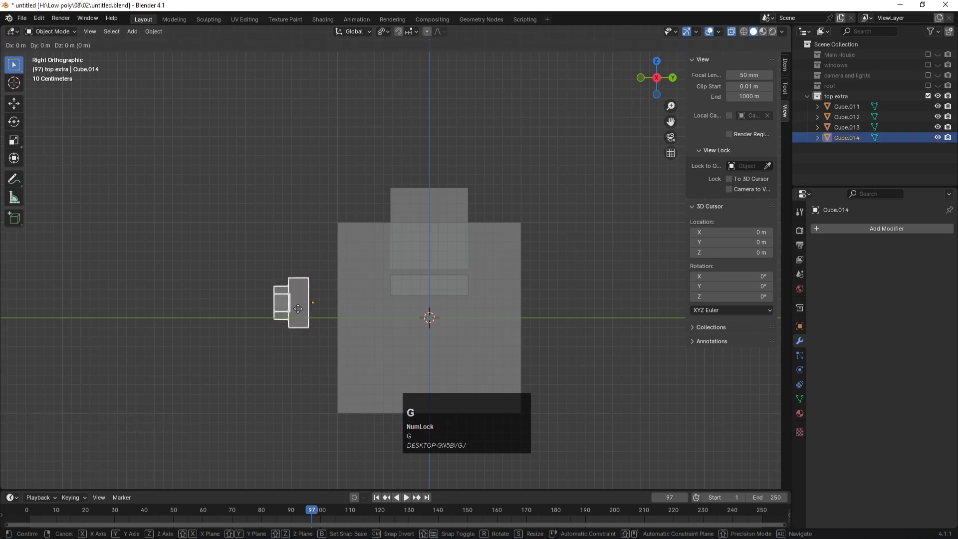
key(y)
click(328, 313)
middle_drag(257, 214, 334, 247)
Step: Turn off X-ray, clear the selection and save the file
key(alt+z)
click(302, 159)
scroll(310, 184, down, 5)
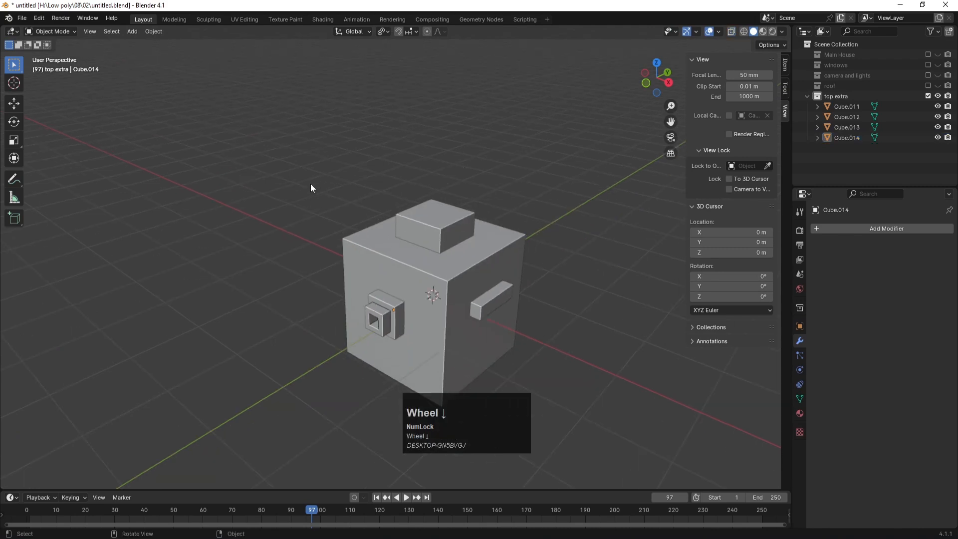
click(558, 283)
key(ctrl+s)
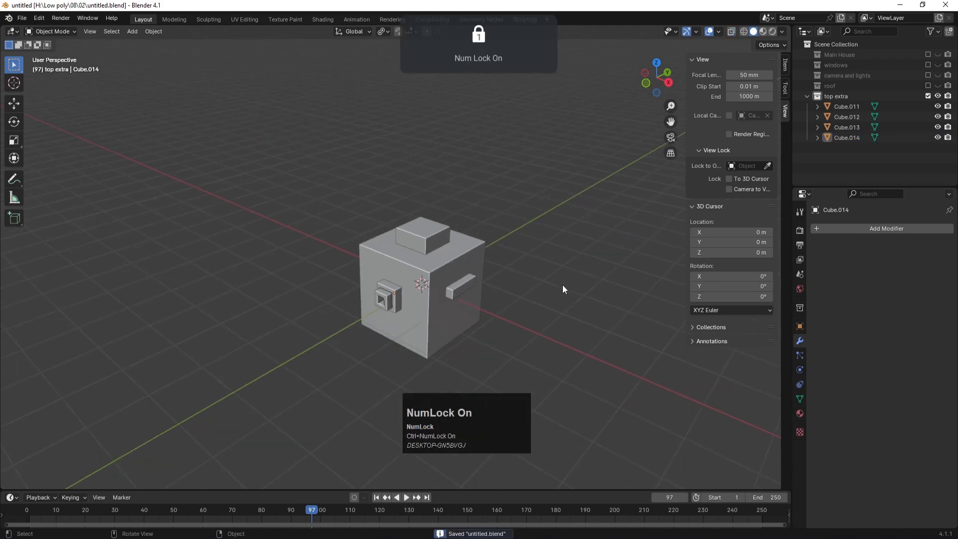
Step: Duplicate all four cube pieces along X beside the original as Cube.015–Cube.018
scroll(562, 288, down, 3)
scroll(483, 290, up, 2)
drag(513, 331, 327, 197)
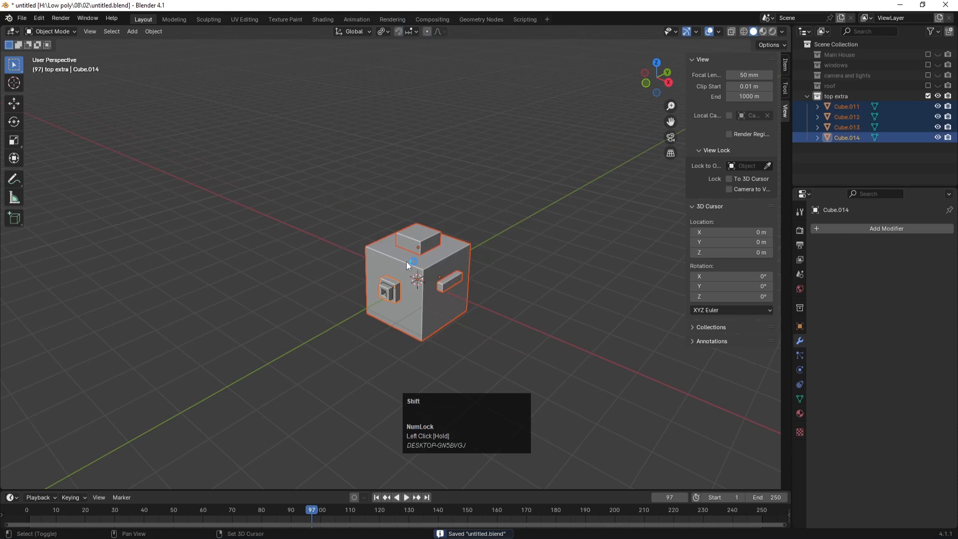
key(shift+d)
key(x)
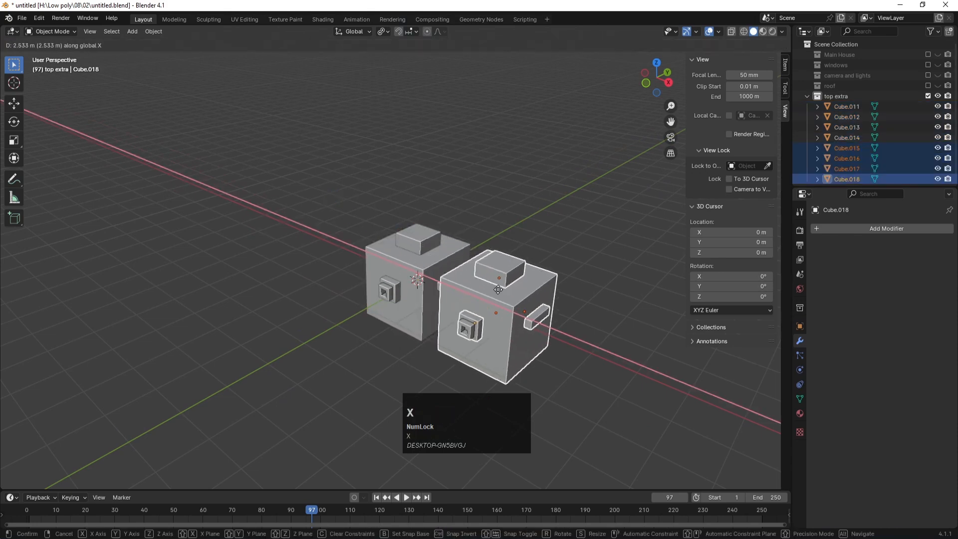
click(517, 293)
click(557, 194)
click(499, 343)
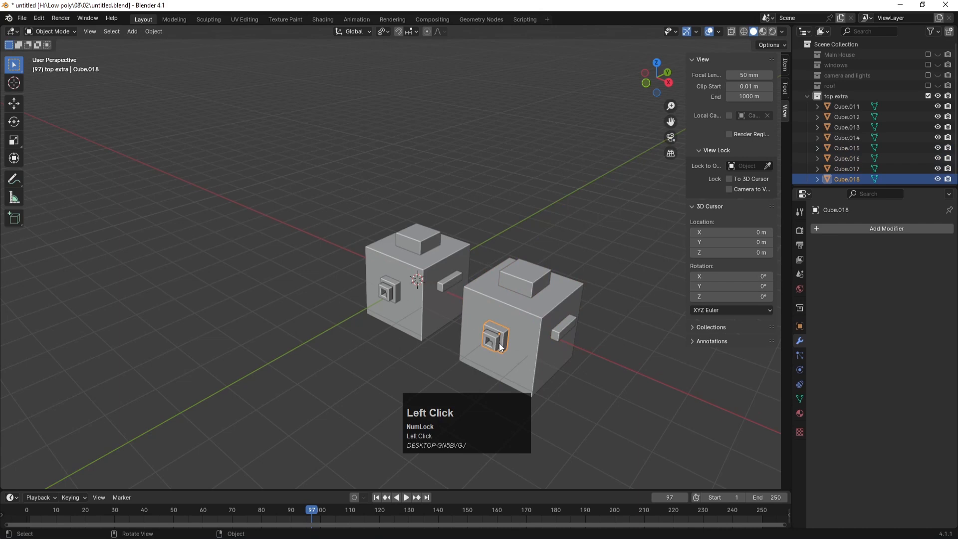
key(KP_1)
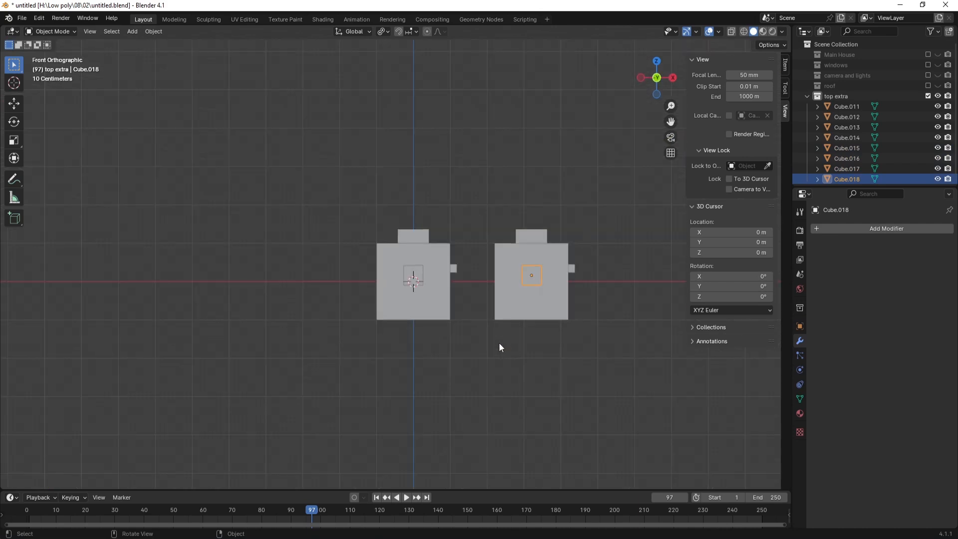
Step: In X-ray Edit Mode, move the right block's right-side vertices 0.92 m along X
click(584, 327)
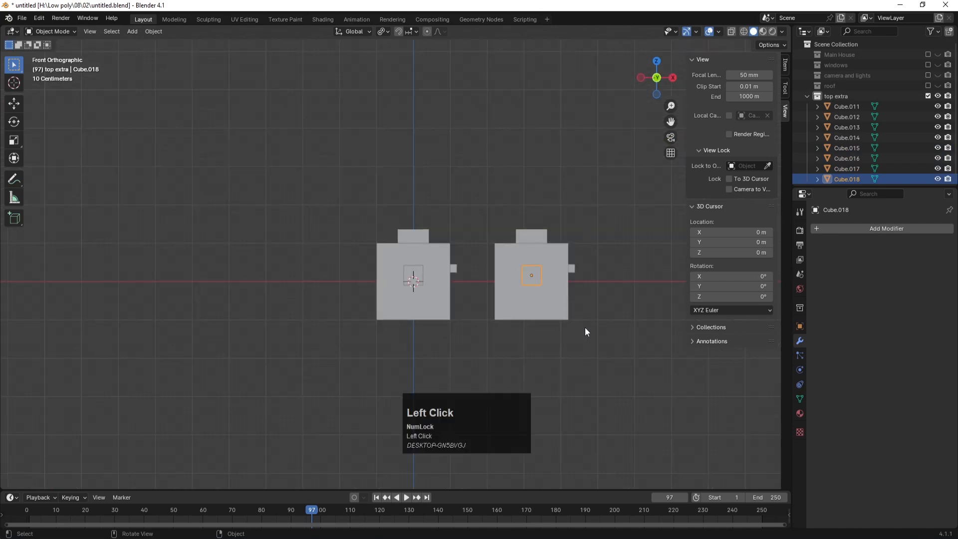
drag(607, 363, 501, 195)
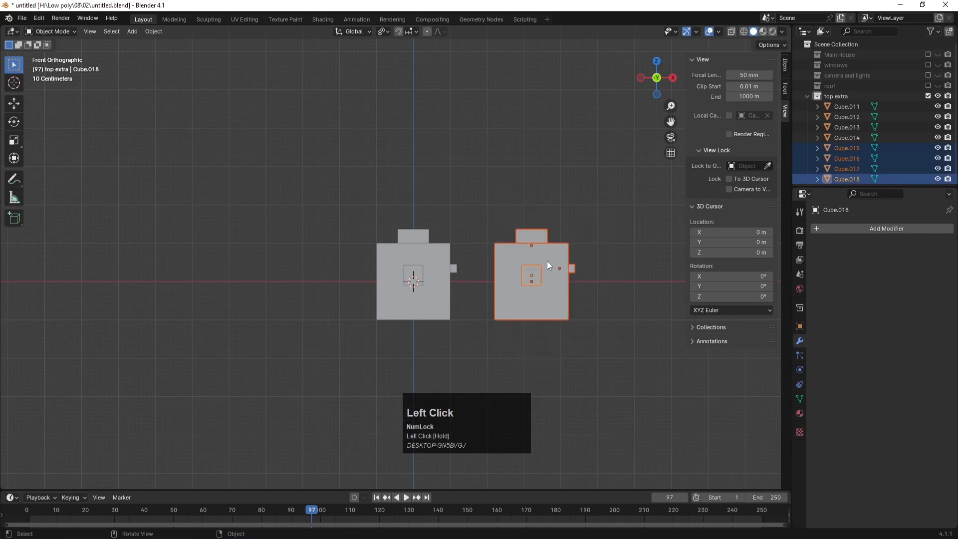
key(alt+z)
key(Tab)
drag(606, 350, 533, 202)
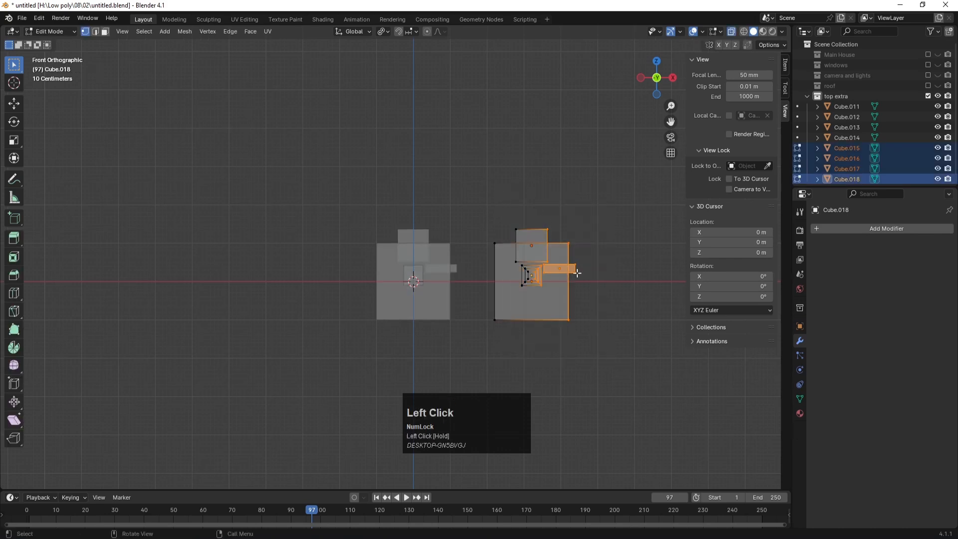
key(g)
key(x)
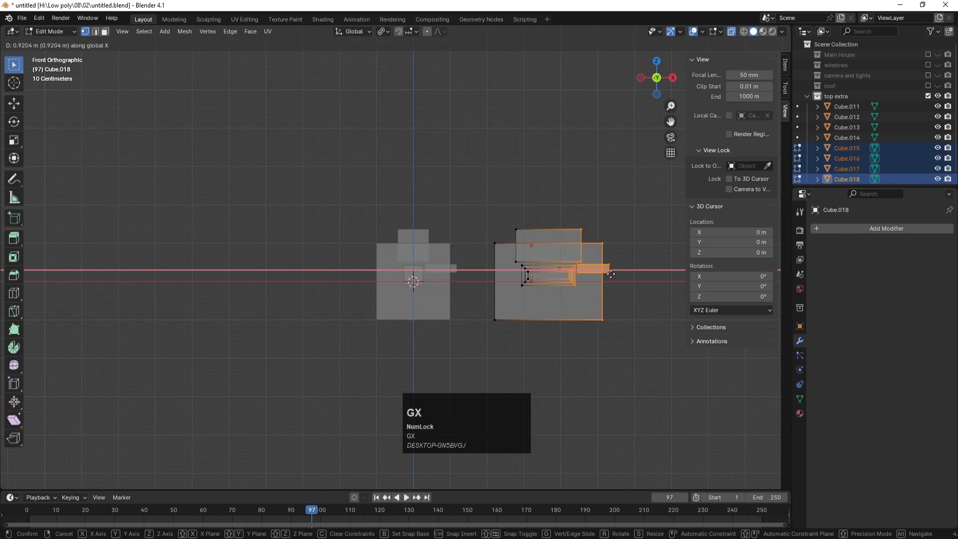
click(611, 274)
Step: Turn off X-ray, return to Object Mode and select the small block atop the widened cube
middle_drag(603, 213, 554, 193)
key(alt+z)
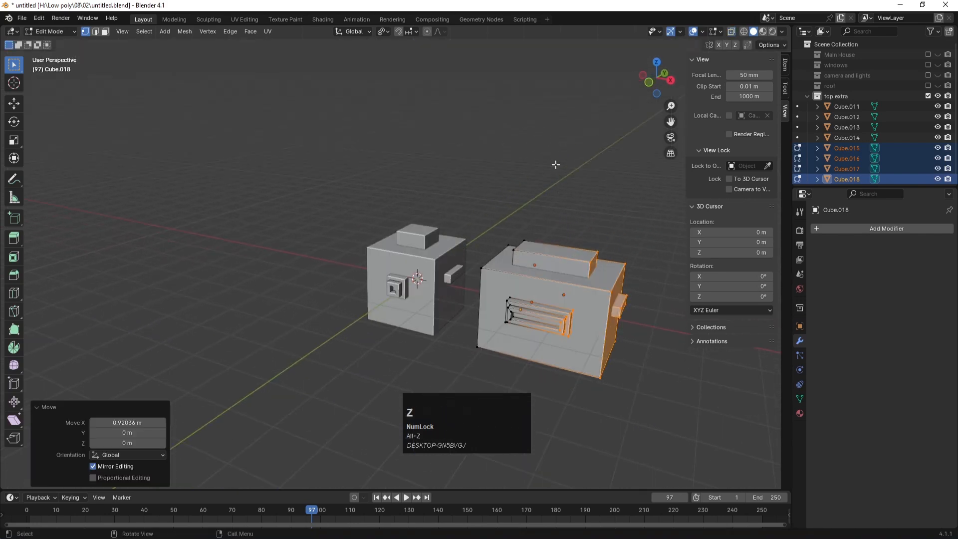
click(556, 164)
scroll(564, 189, down, 1)
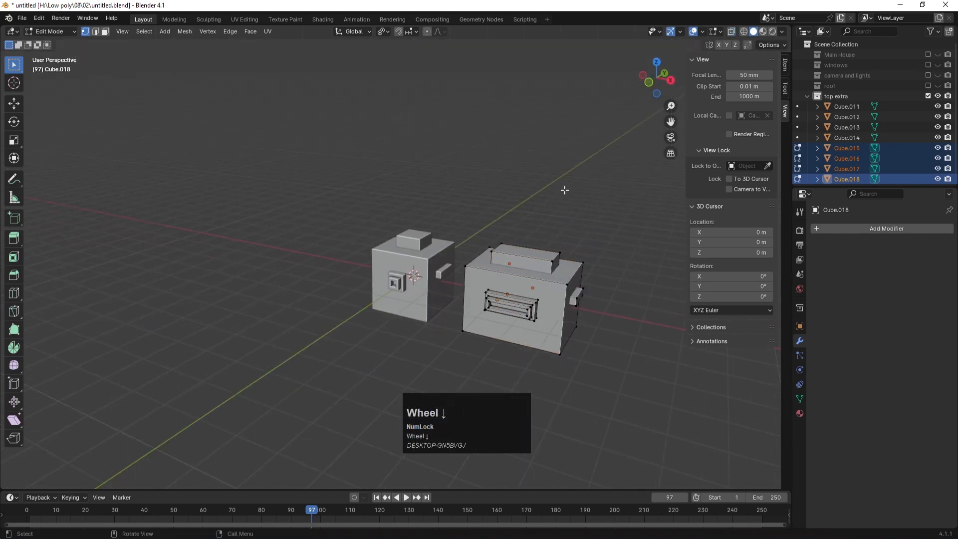
key(Tab)
click(559, 184)
scroll(570, 215, down, 3)
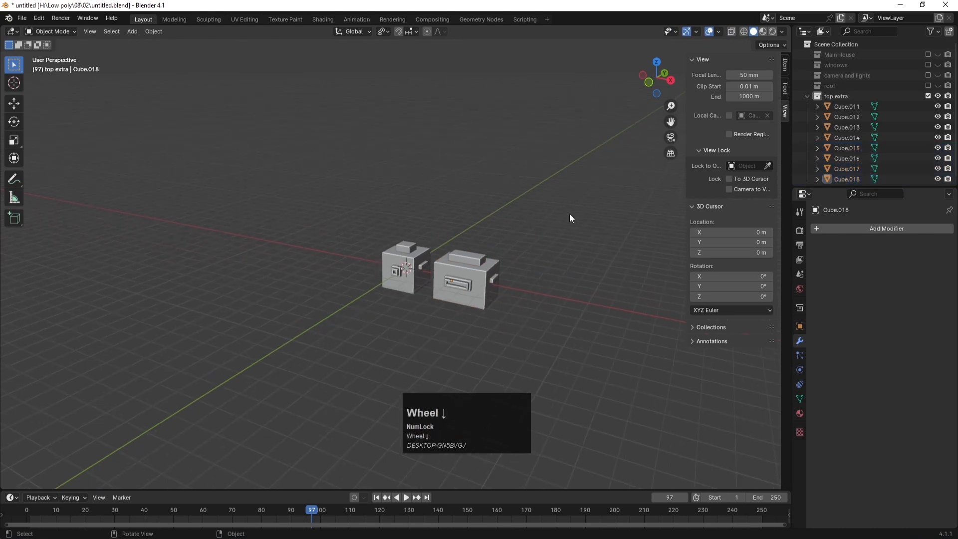
middle_drag(569, 215, 509, 211)
click(453, 289)
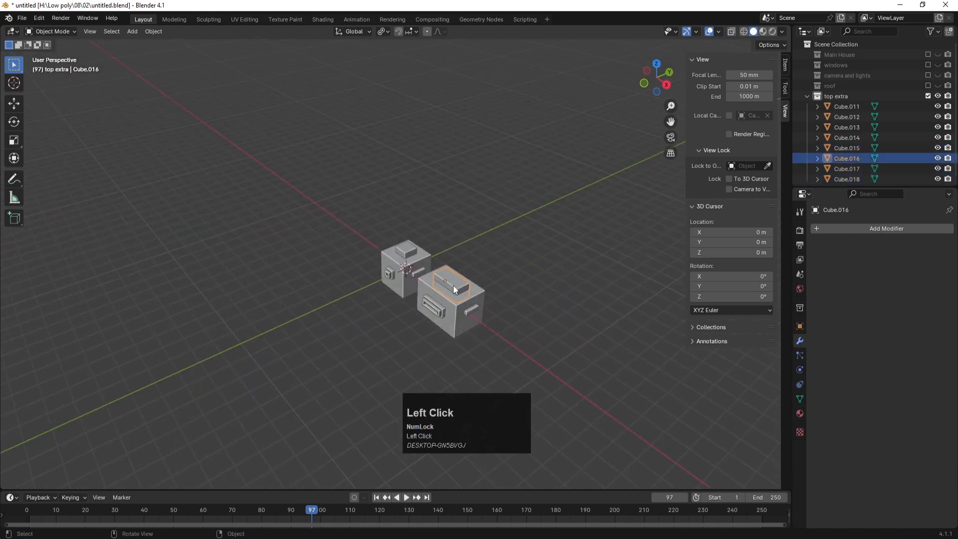
Step: Delete the small top block Cube.016 and save the file
key(Delete)
scroll(467, 298, up, 1)
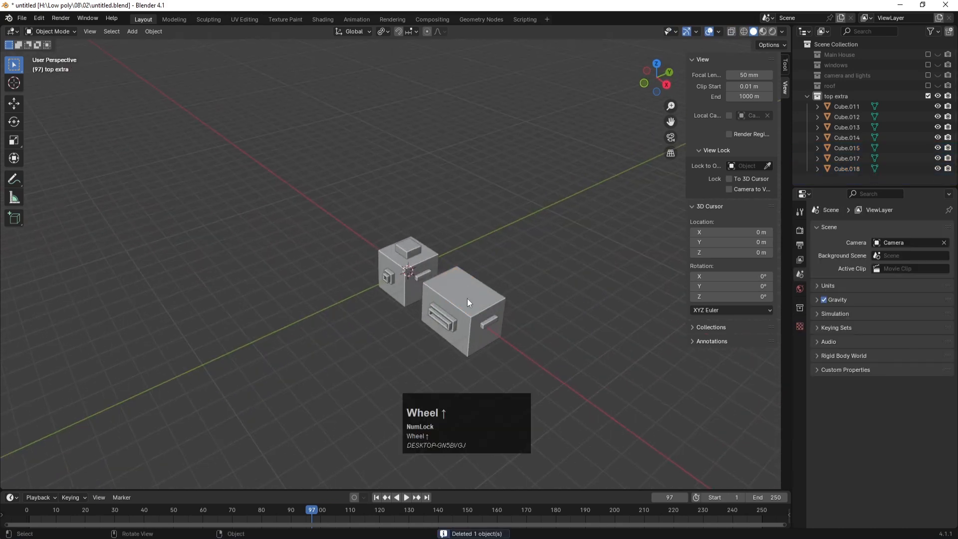
key(ctrl+s)
click(504, 210)
Step: Add a cylinder, move it along X over the wider cube and scale it to 0.757
key(shift+a)
mouse_move(489, 243)
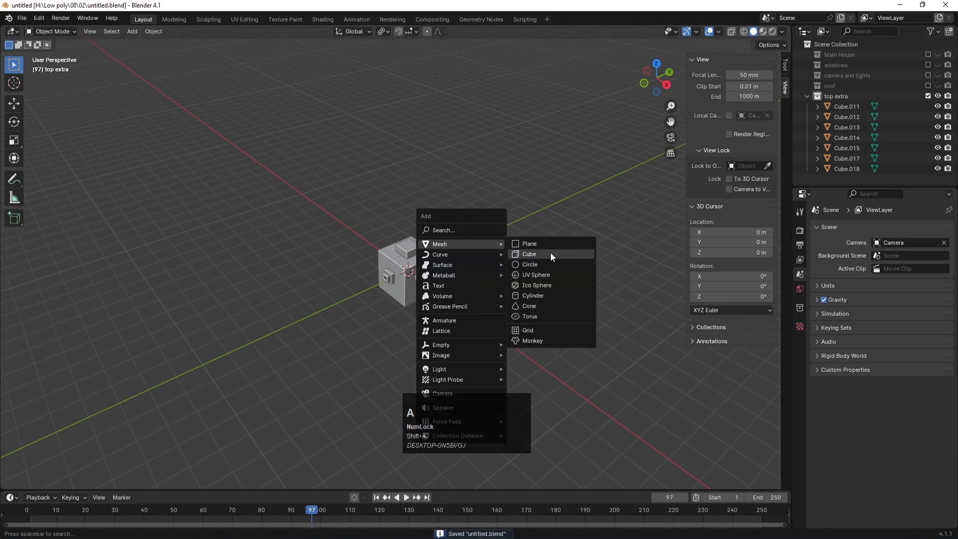
click(539, 296)
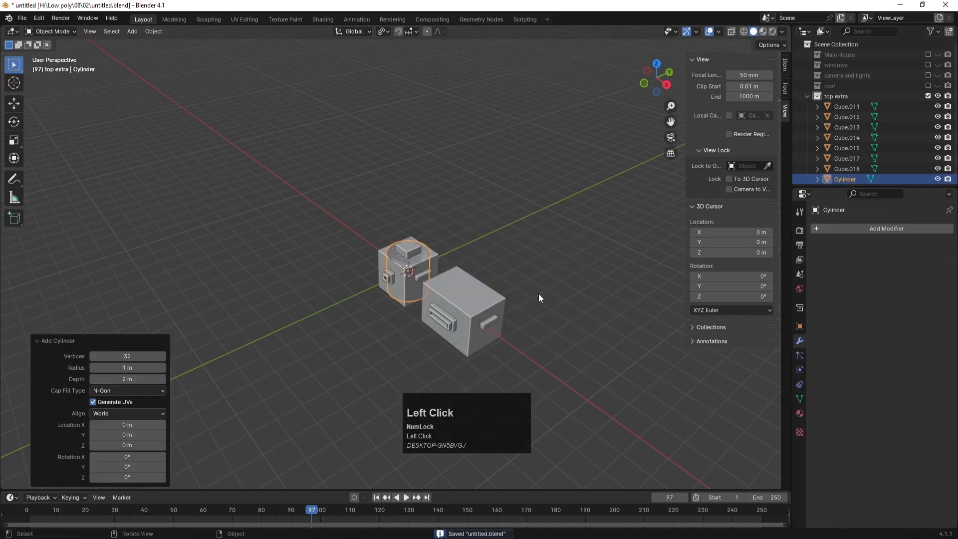
key(KP_7)
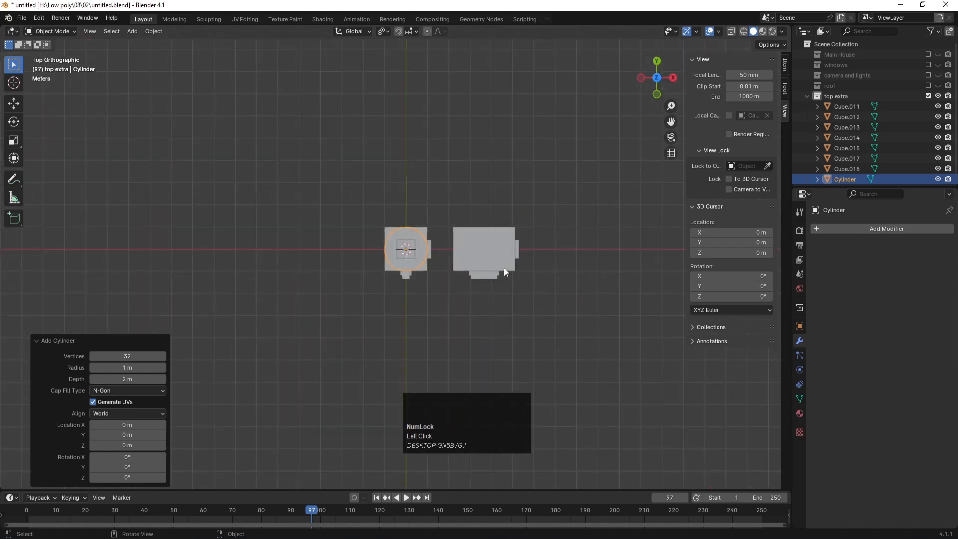
key(g)
key(x)
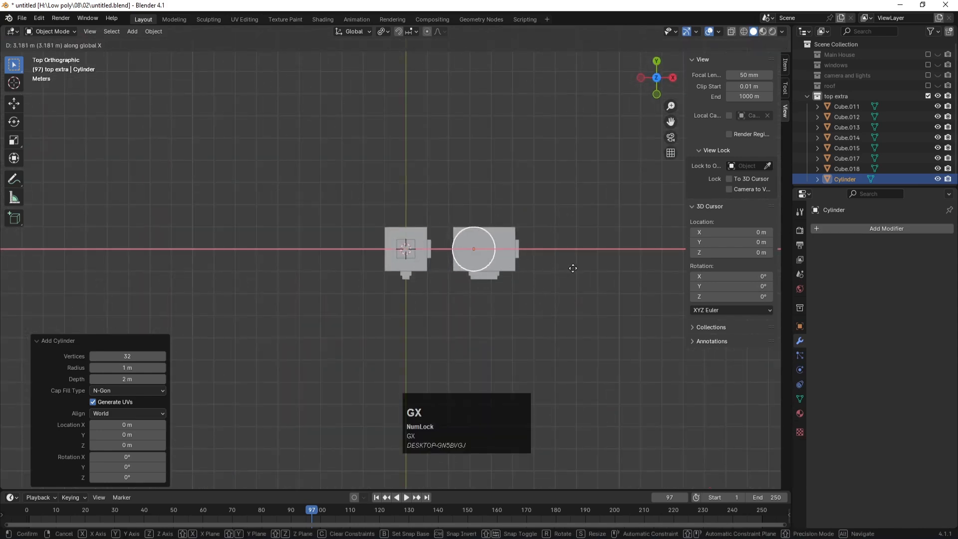
click(621, 289)
key(s)
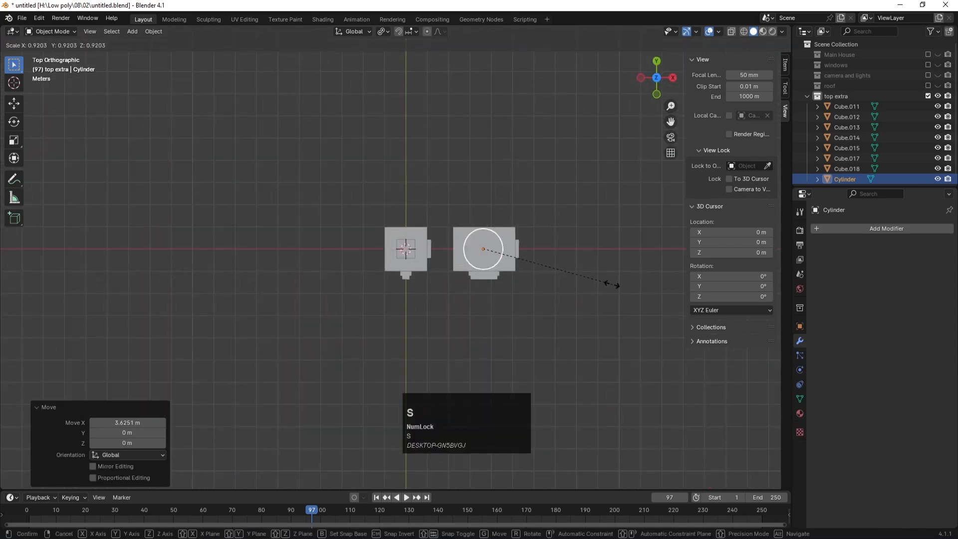
click(590, 280)
Step: Raise the cylinder 1.6138 m along Z so it stands on the cube's top
key(KP_1)
key(g)
key(z)
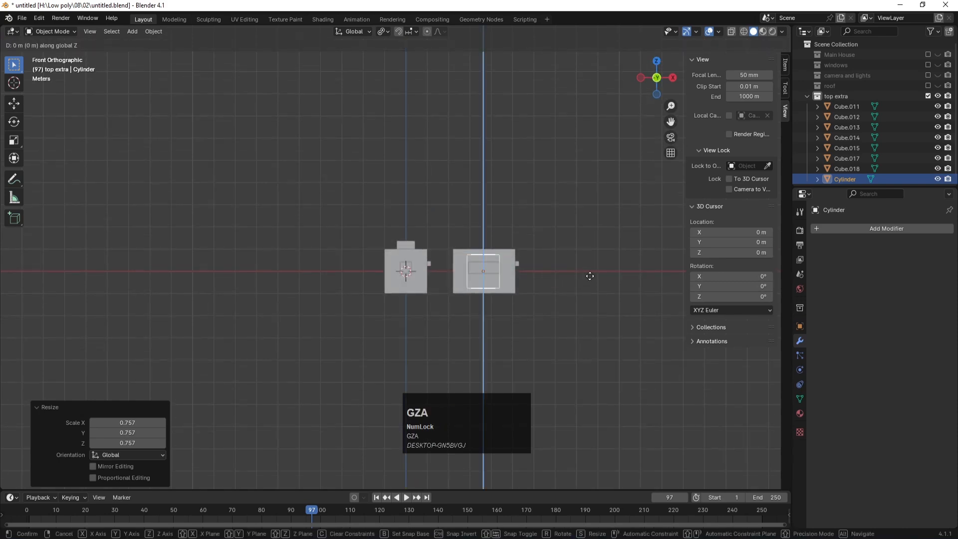
click(591, 242)
middle_drag(535, 187, 478, 220)
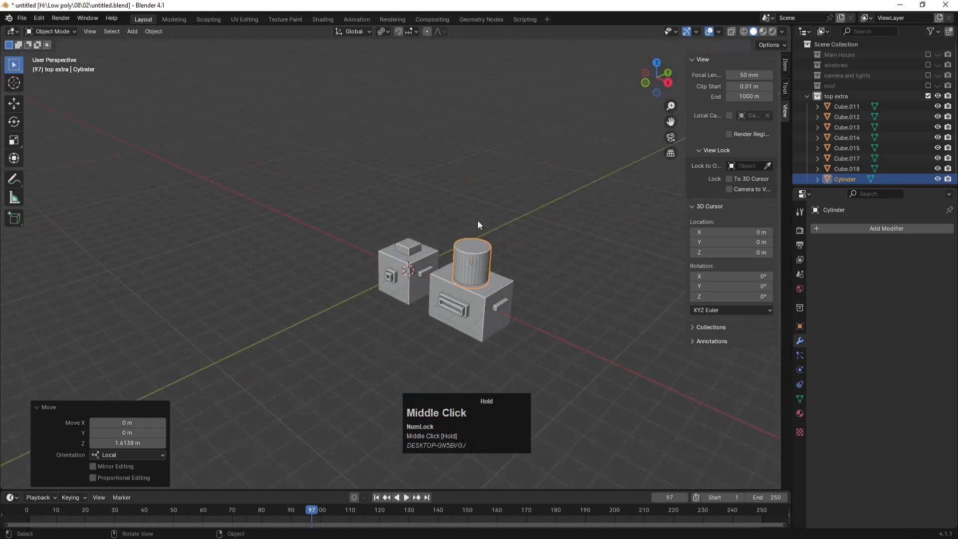
scroll(504, 253, up, 3)
shift+middle_drag(519, 250, 489, 210)
click(480, 234)
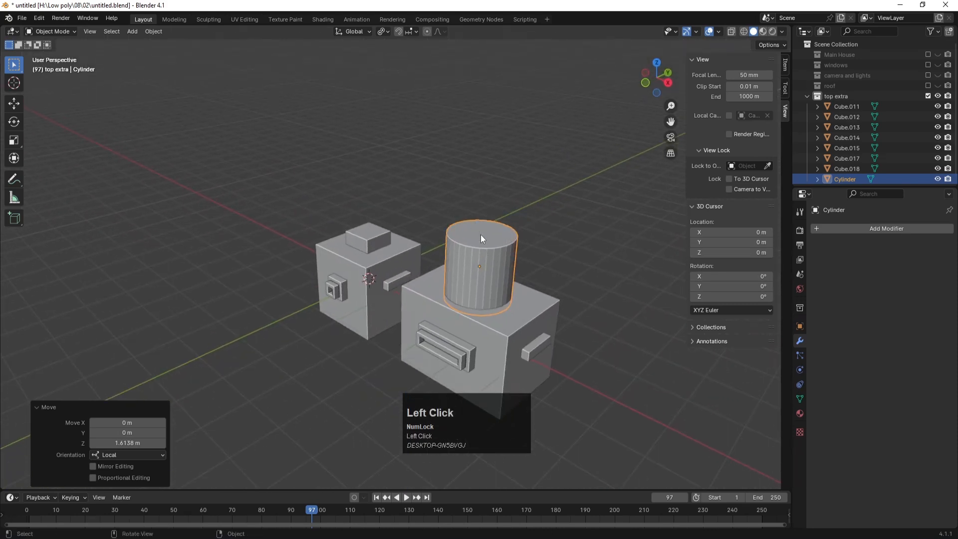
Step: In Edit Mode, inset the cylinder's top face by 0.278 m
key(Tab)
key(3)
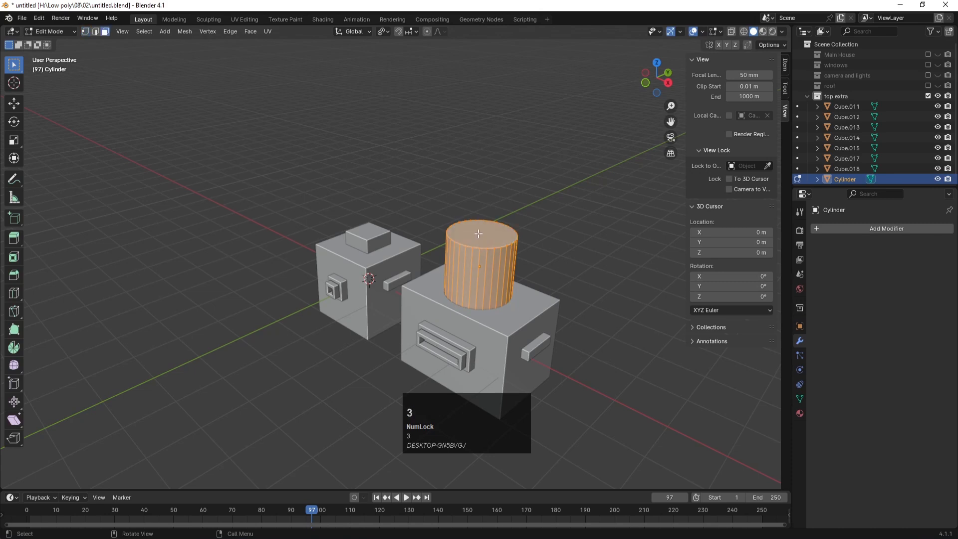
click(567, 282)
key(i)
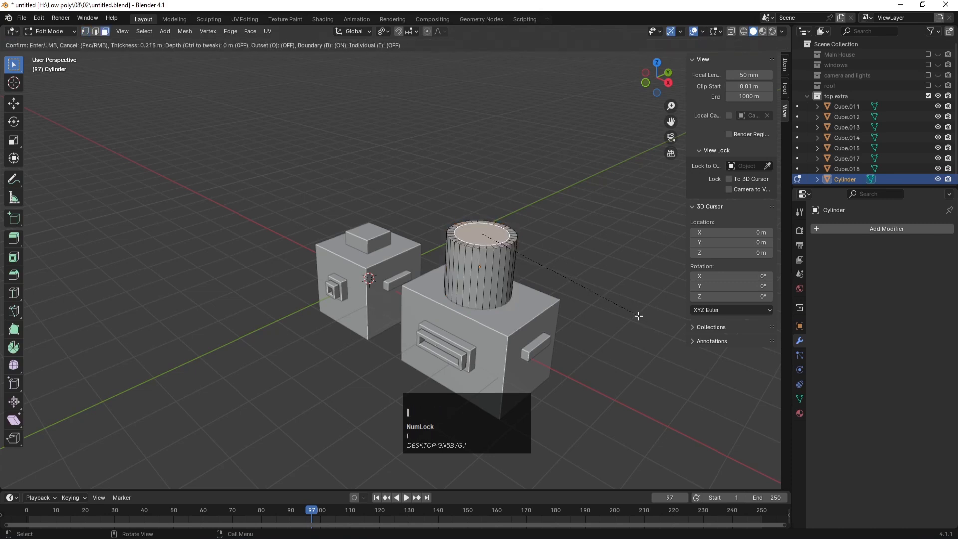
click(637, 316)
Step: Extrude the inset face 0.82 m down along global Z to hollow the cylinder
key(e)
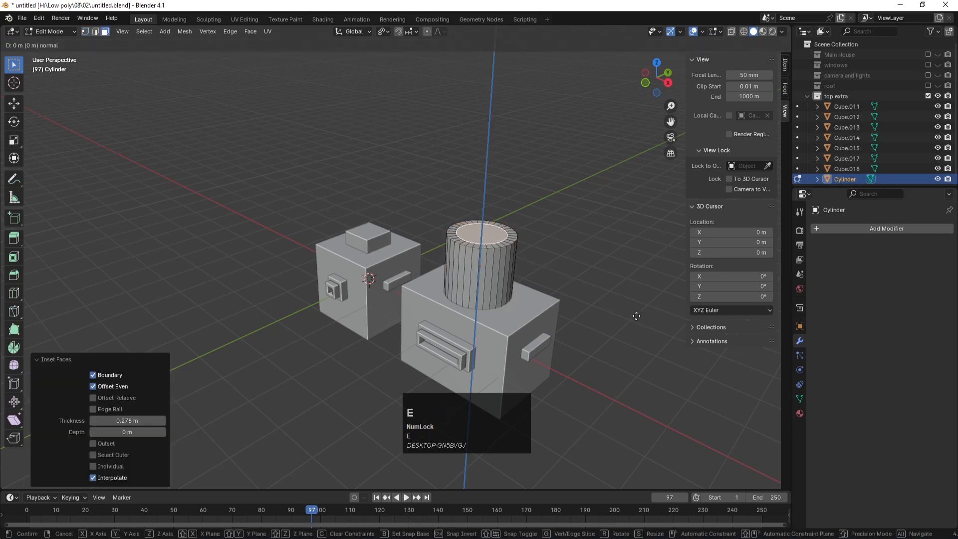
key(z)
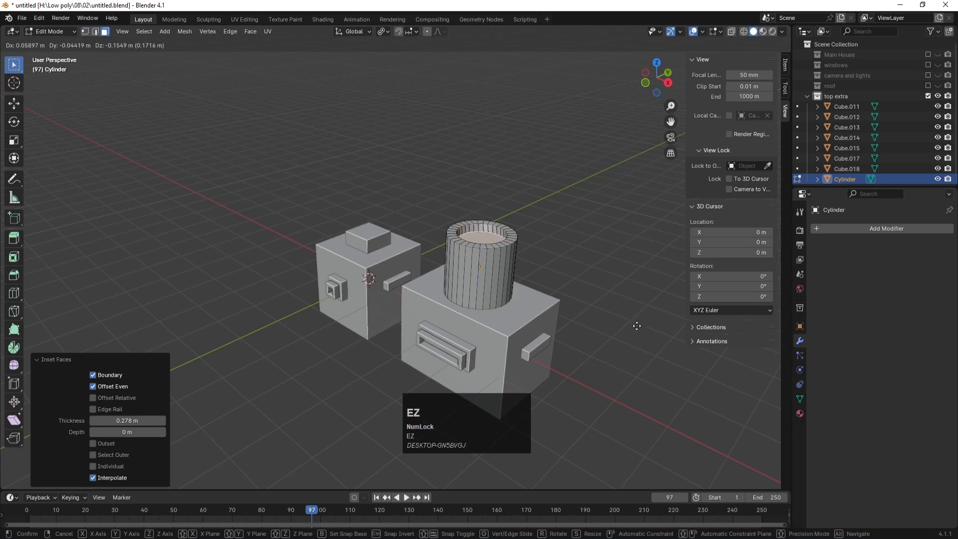
key(z)
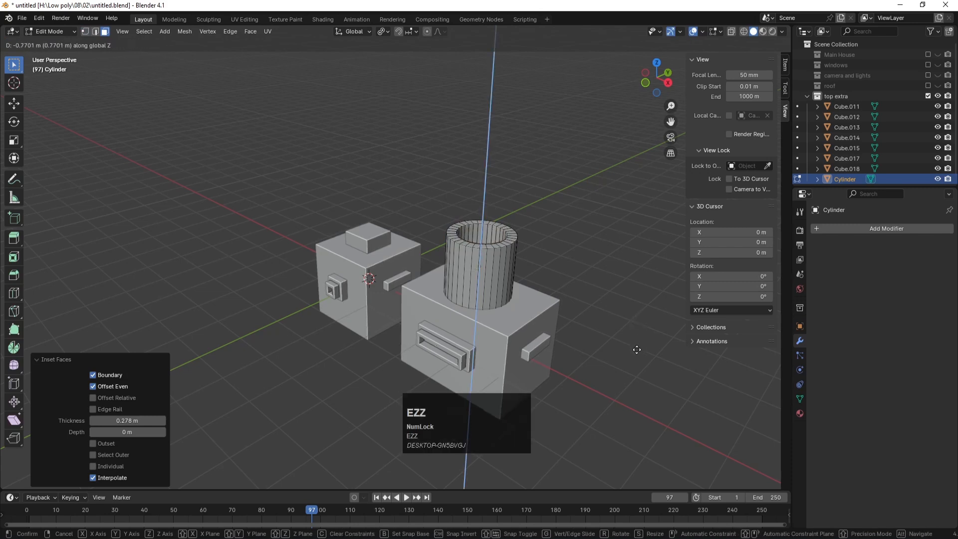
click(635, 349)
Step: Add a horizontal edge loop around the cylinder's side
mouse_move(584, 230)
middle_down()
mouse_move(574, 261)
mouse_move(584, 228)
middle_up()
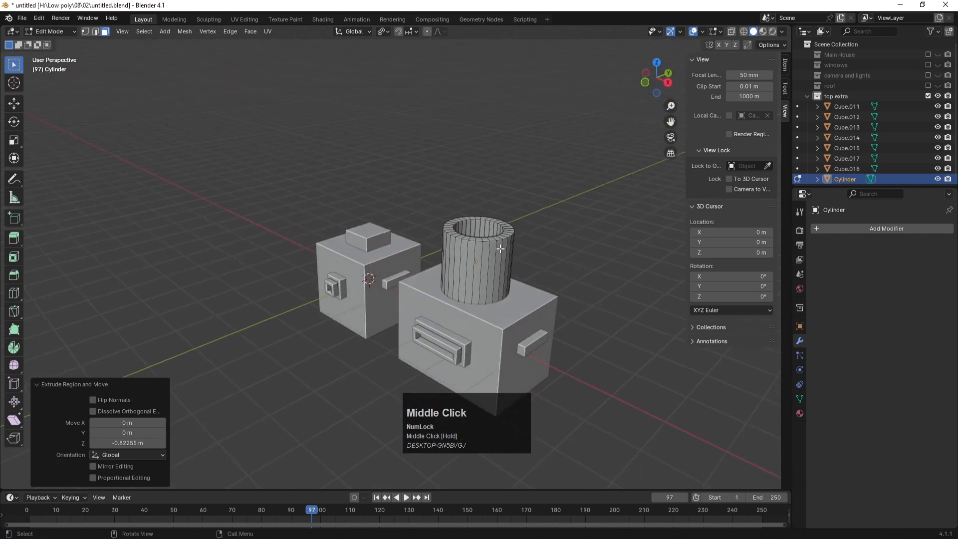
scroll(503, 251, up, 1)
key(ctrl)
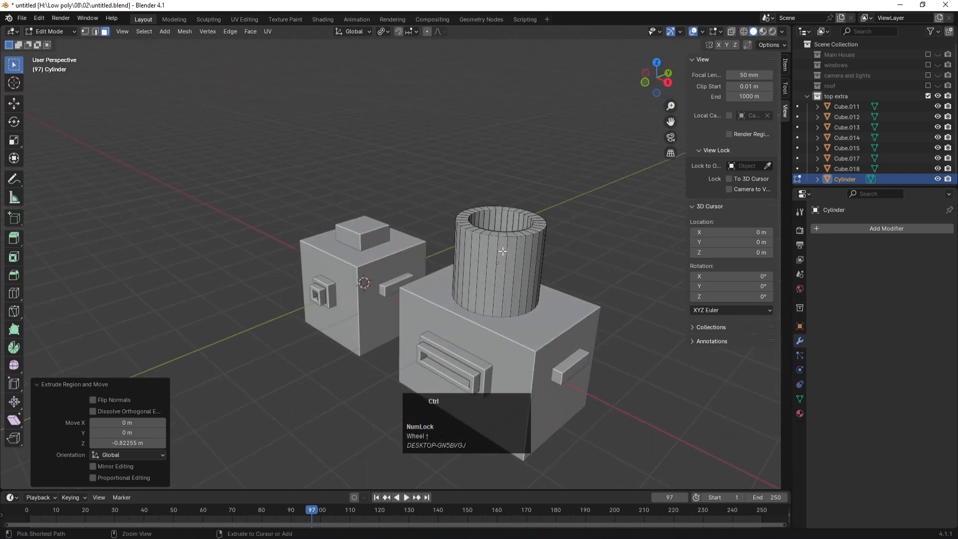
key(ctrl+r)
click(502, 251)
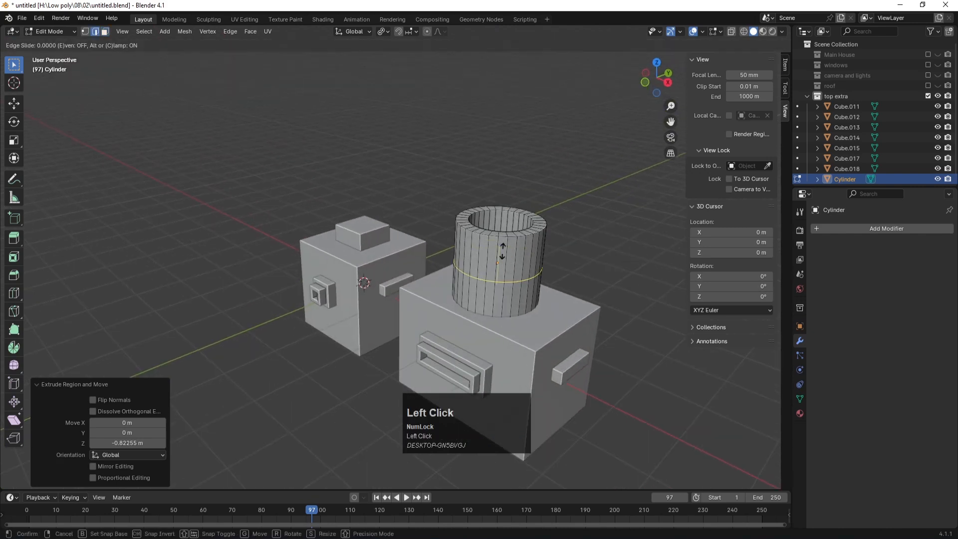
Step: Extrude the cylinder's top face loop and scale it outward to 1.29 to form a flared rim
click(507, 220)
key(3)
click(502, 243)
alt+click(492, 243)
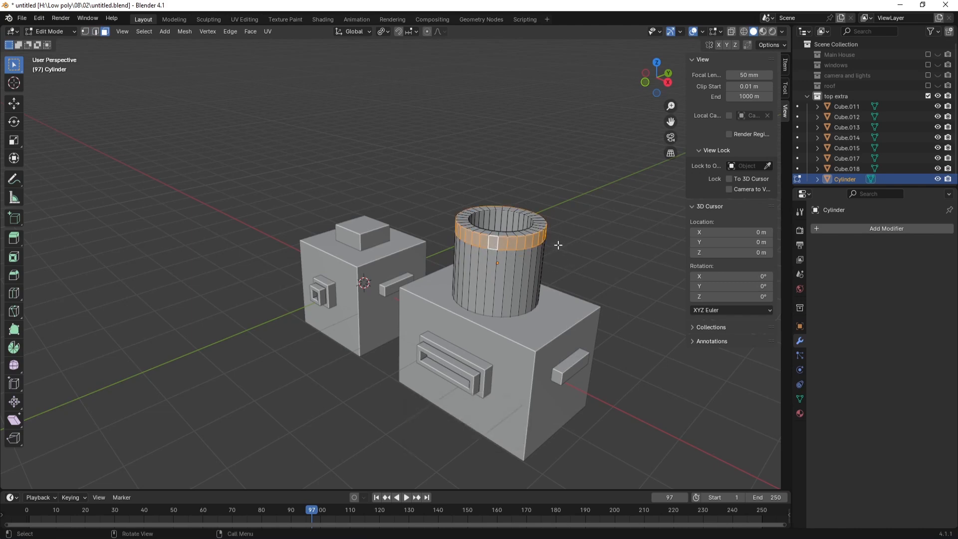
key(e)
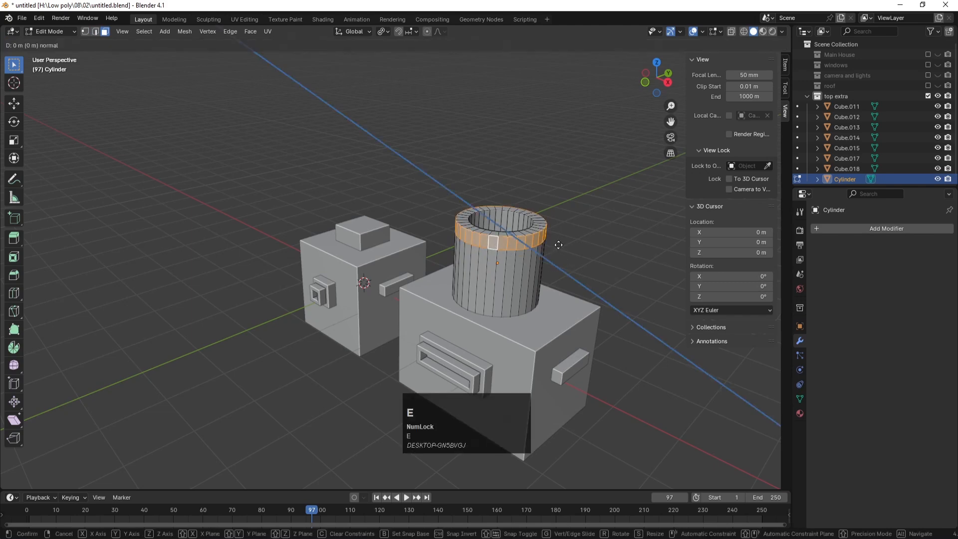
key(s)
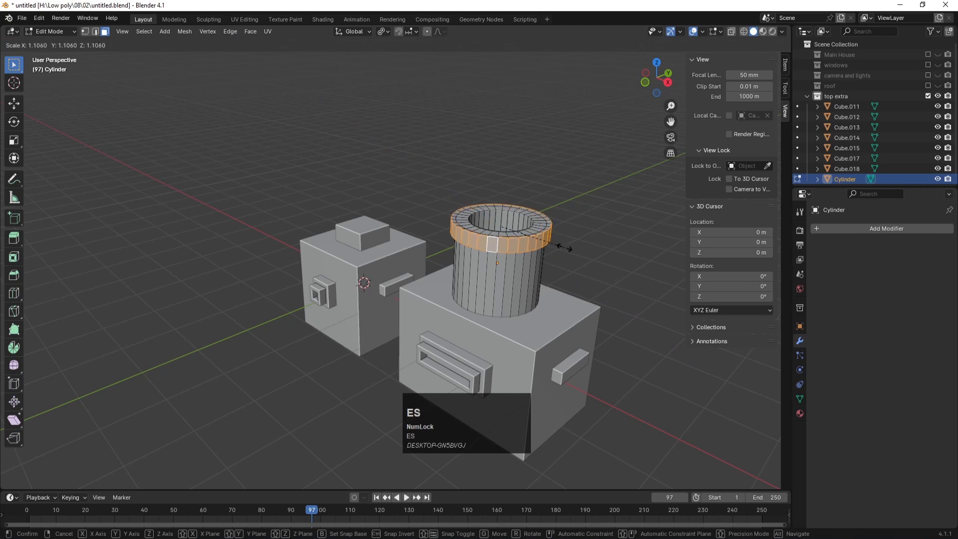
click(575, 251)
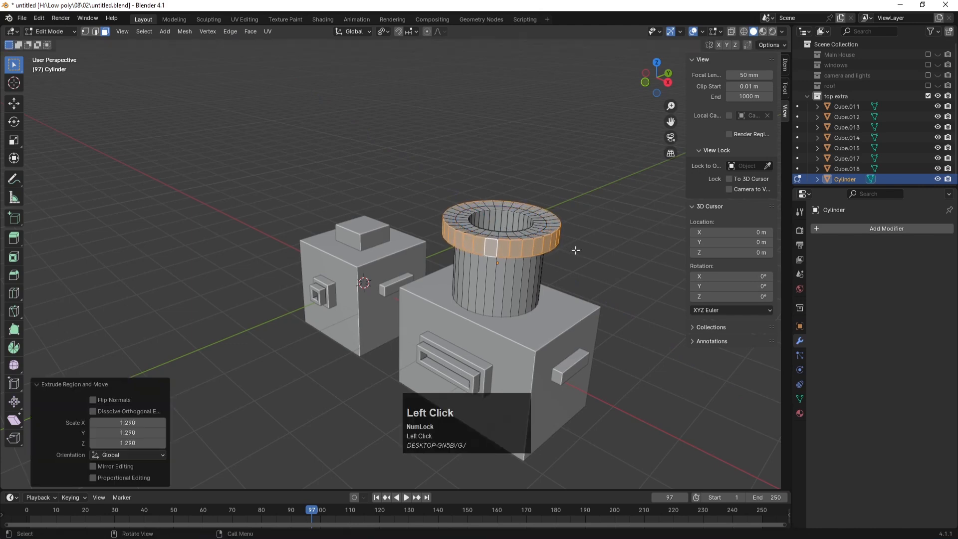
Step: In see-through front view, flatten the rim's top ring of vertices along Z
key(KP_1)
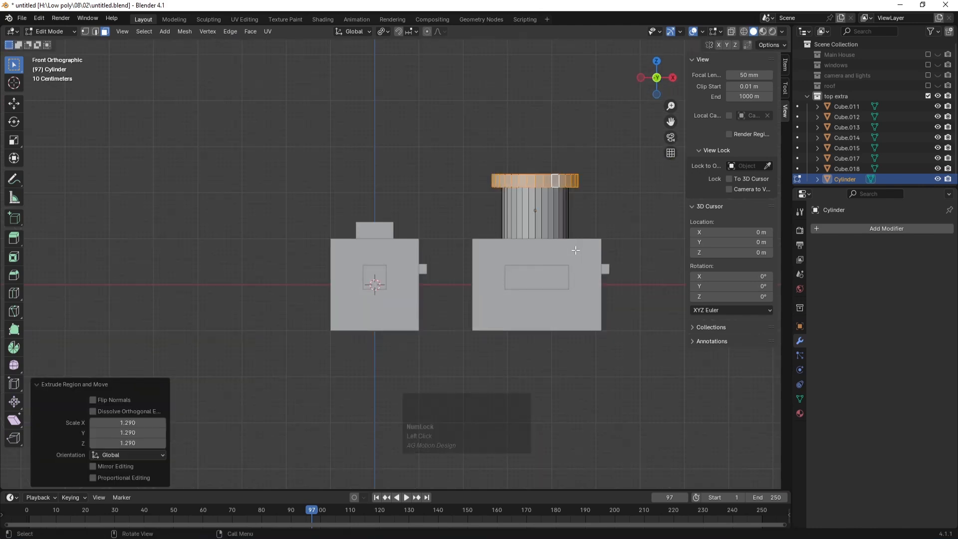
scroll(587, 174, up, 1)
key(alt+z)
alt+middle_drag(567, 133, 487, 154)
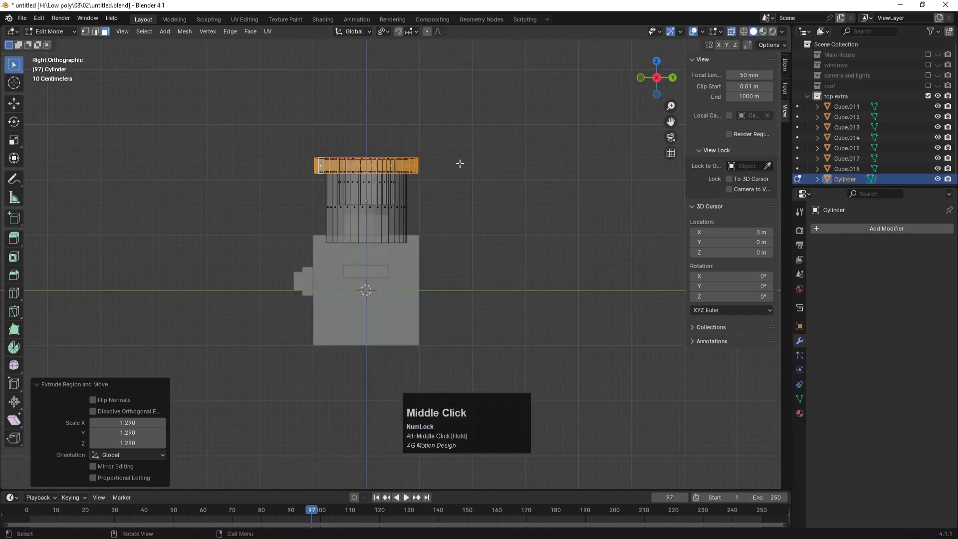
scroll(382, 131, up, 4)
shift+middle_drag(385, 133, 201, 203)
drag(194, 187, 536, 244)
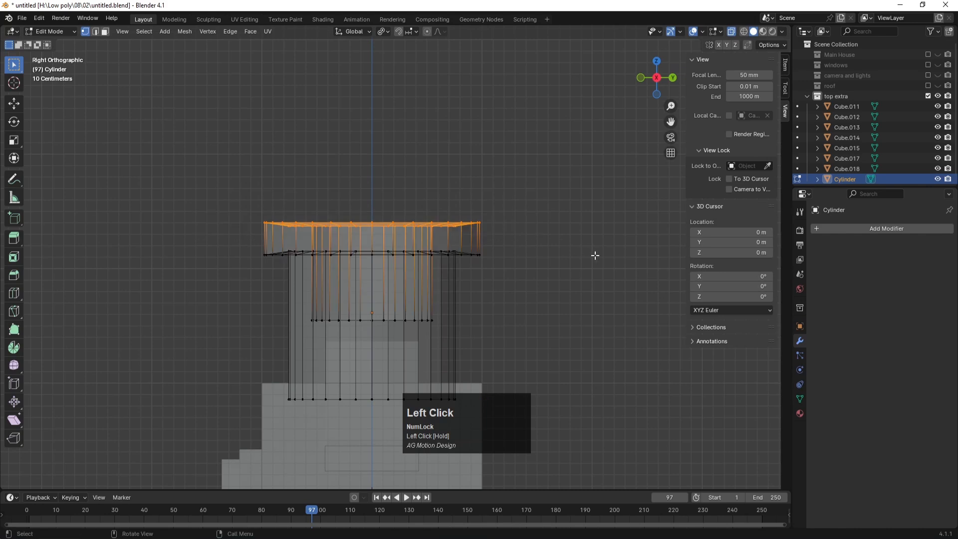
key(s)
key(z)
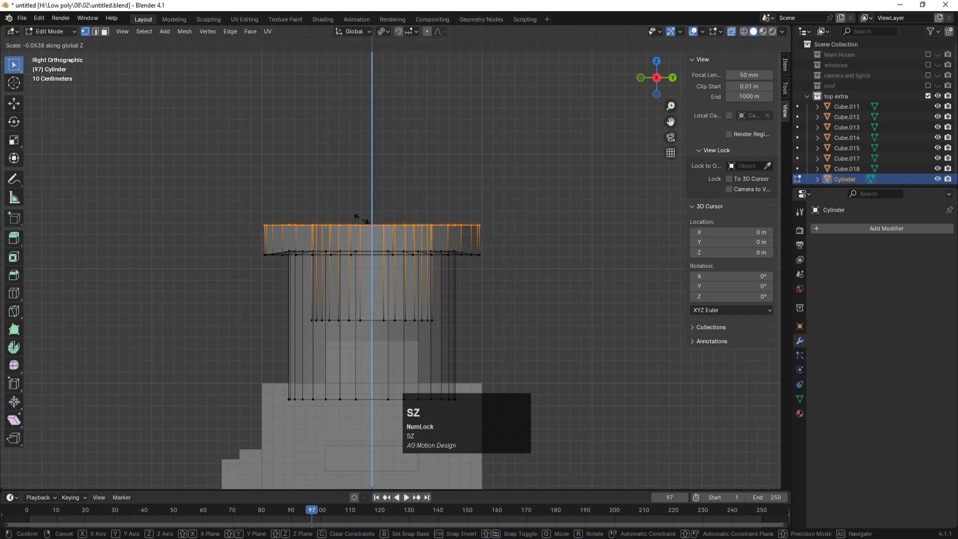
click(362, 220)
Step: Flatten the rim's lower ring of vertices along Z and return to Object Mode
drag(245, 238, 623, 290)
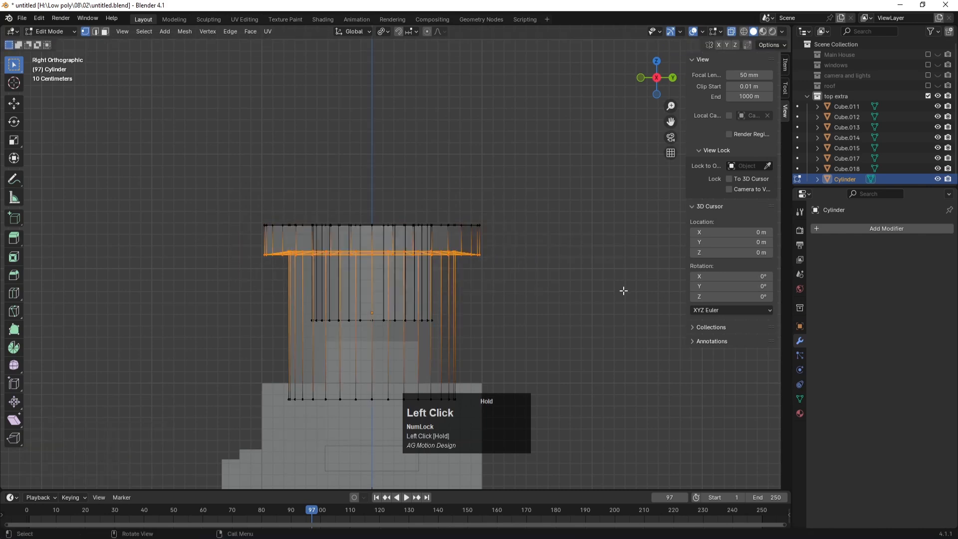
key(s)
key(z)
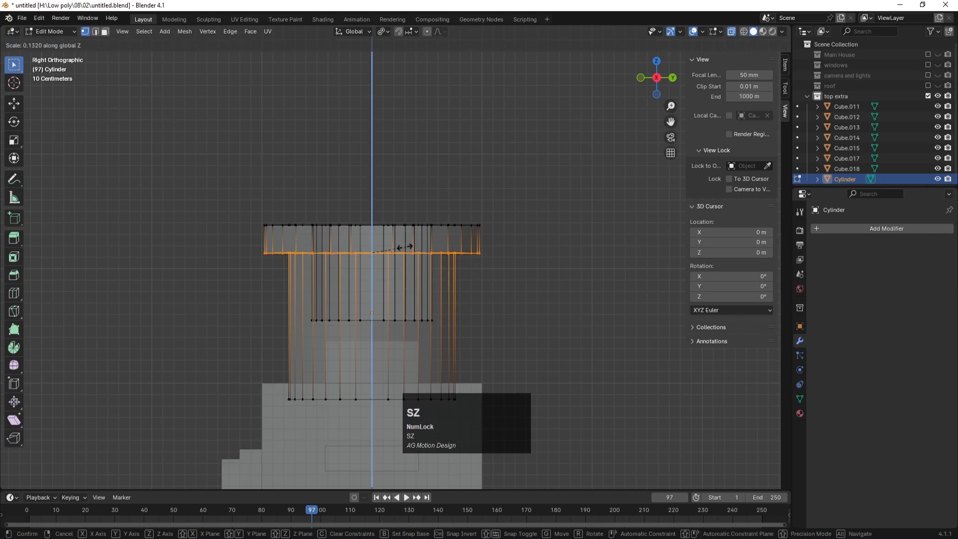
click(391, 253)
key(Tab)
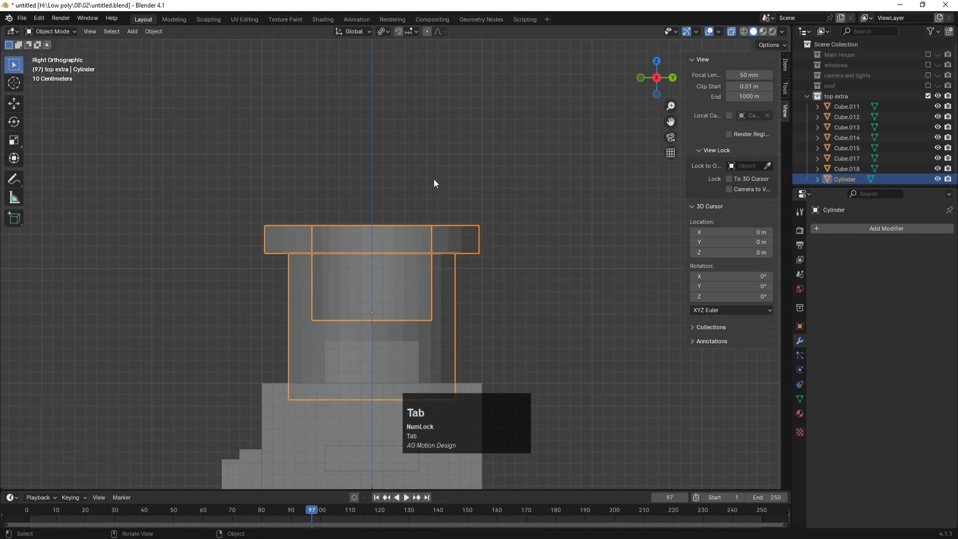
Step: Turn off X-ray, select all objects and apply Shade Smooth to them
scroll(429, 149, down, 2)
middle_drag(429, 150, 468, 197)
scroll(483, 227, down, 2)
key(alt+z)
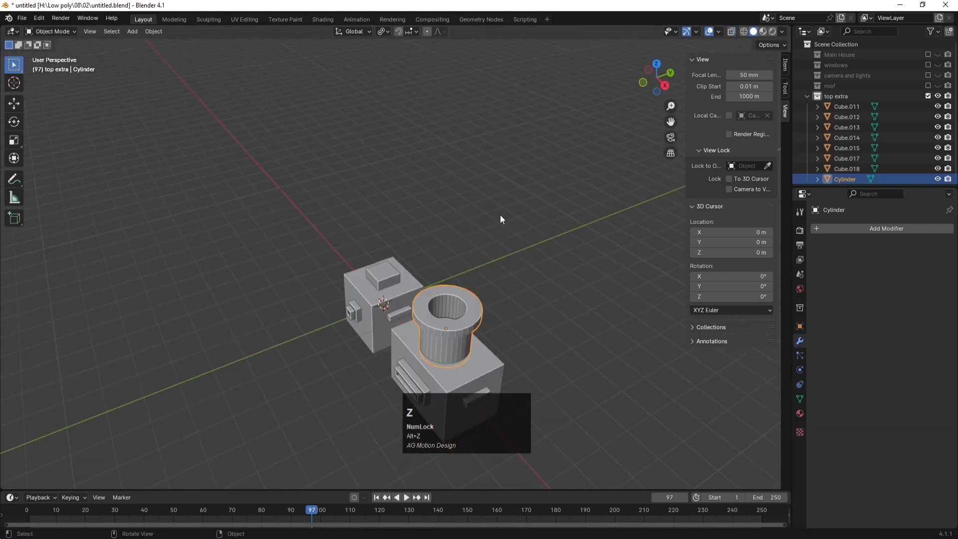
click(508, 226)
scroll(502, 257, down, 1)
key(ctrl+a)
key(a)
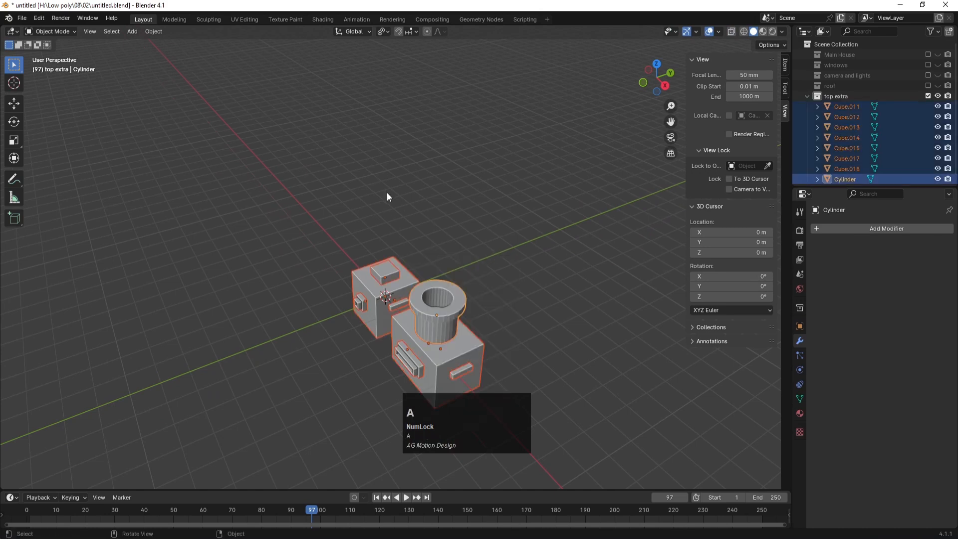
right_click(406, 282)
click(401, 282)
Step: Return all objects to flat shading
click(413, 229)
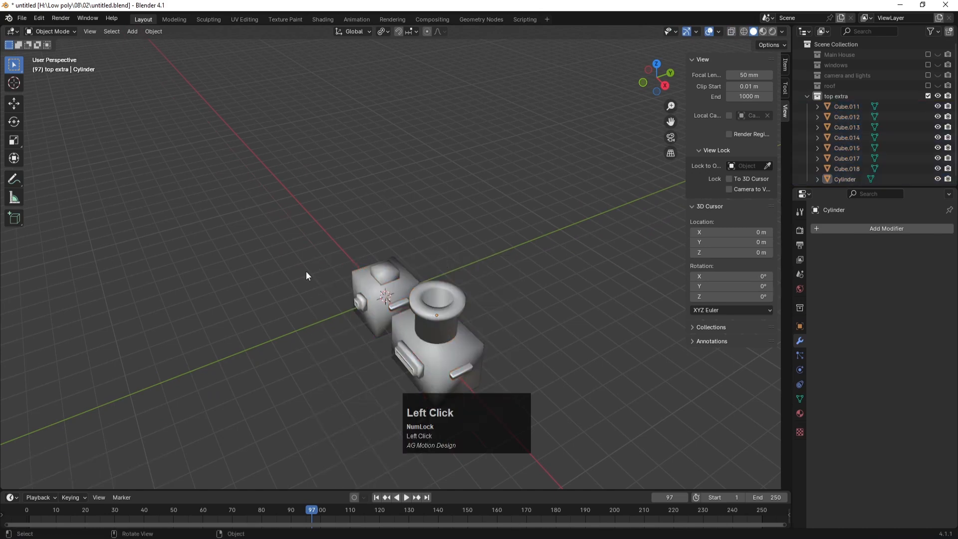
middle_drag(247, 235, 328, 241)
key(ctrl+z)
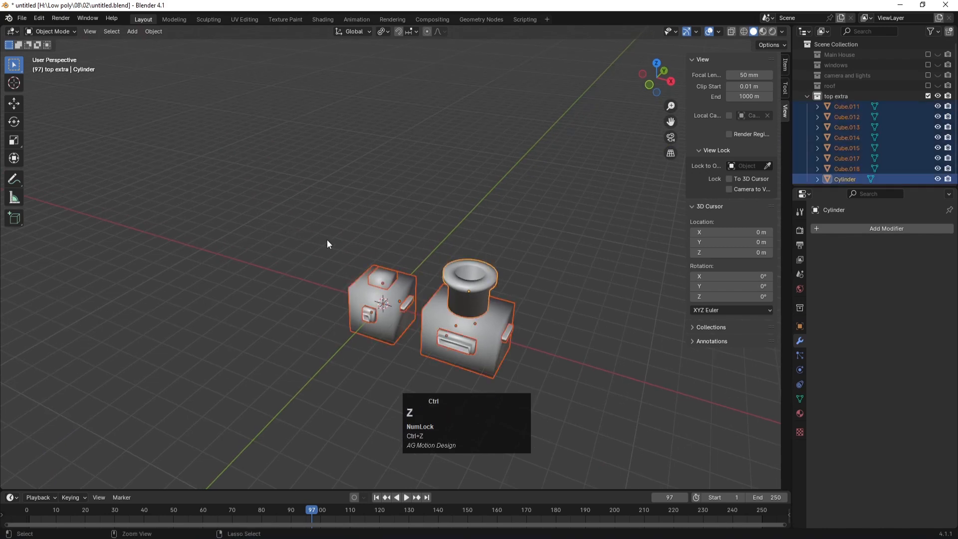
click(333, 211)
key(ctrl+z)
click(362, 213)
key(ctrl+a)
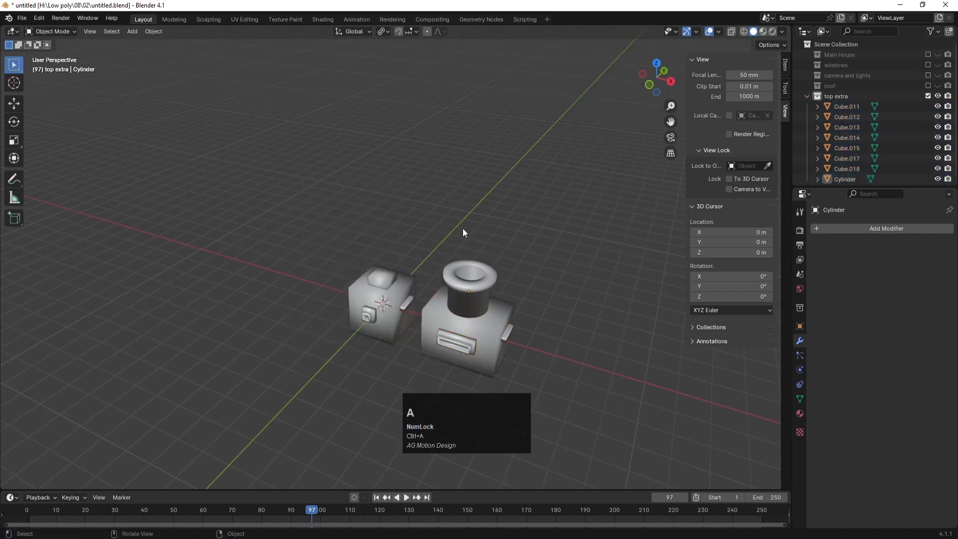
key(a)
right_click(463, 274)
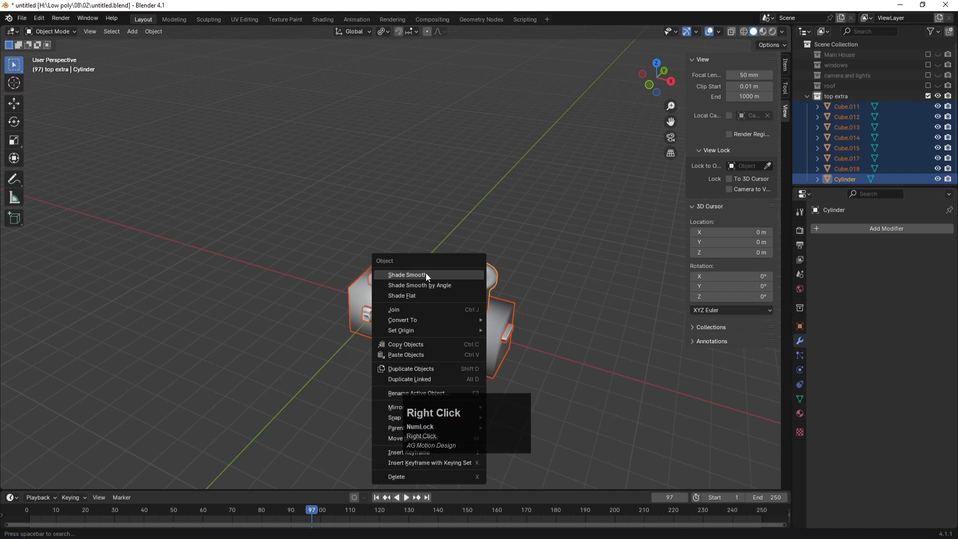
click(412, 295)
Step: Try smooth shading on the cylinder alone, then set it back to flat
click(512, 280)
click(495, 279)
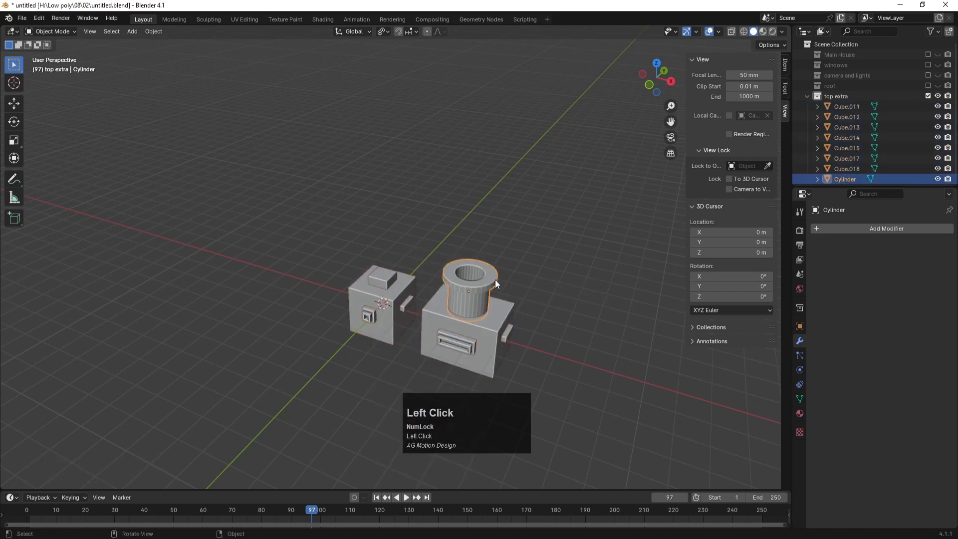
right_click(495, 279)
click(441, 259)
click(514, 220)
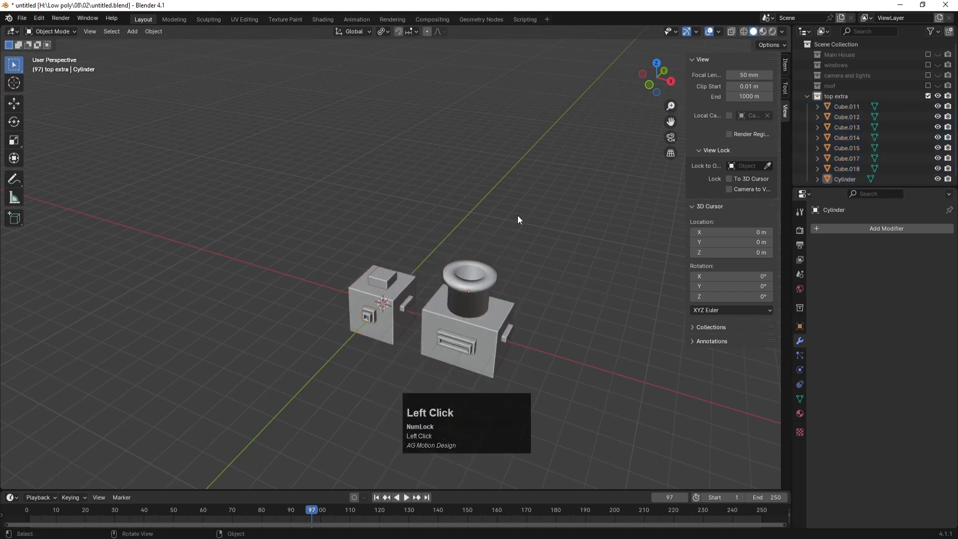
middle_drag(491, 234, 485, 215)
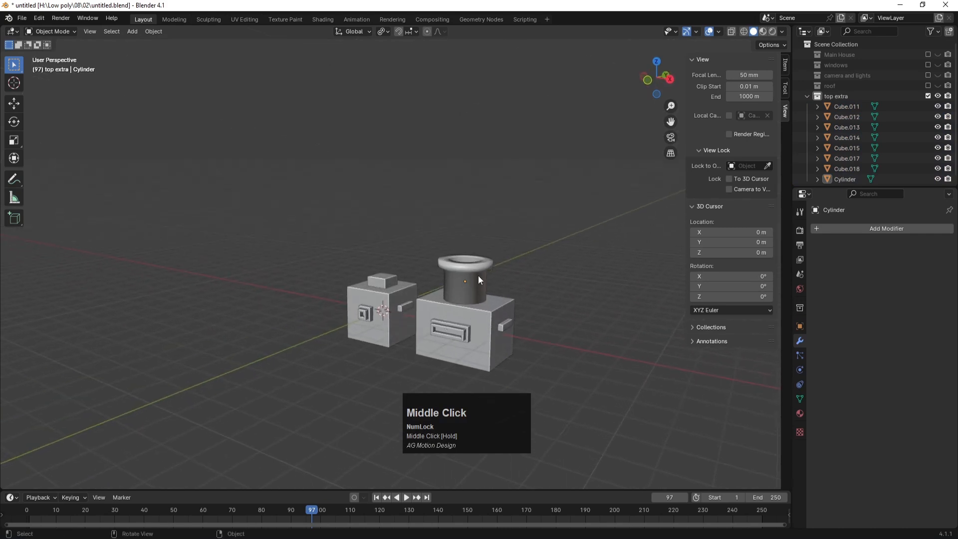
scroll(529, 283, up, 5)
scroll(538, 244, down, 3)
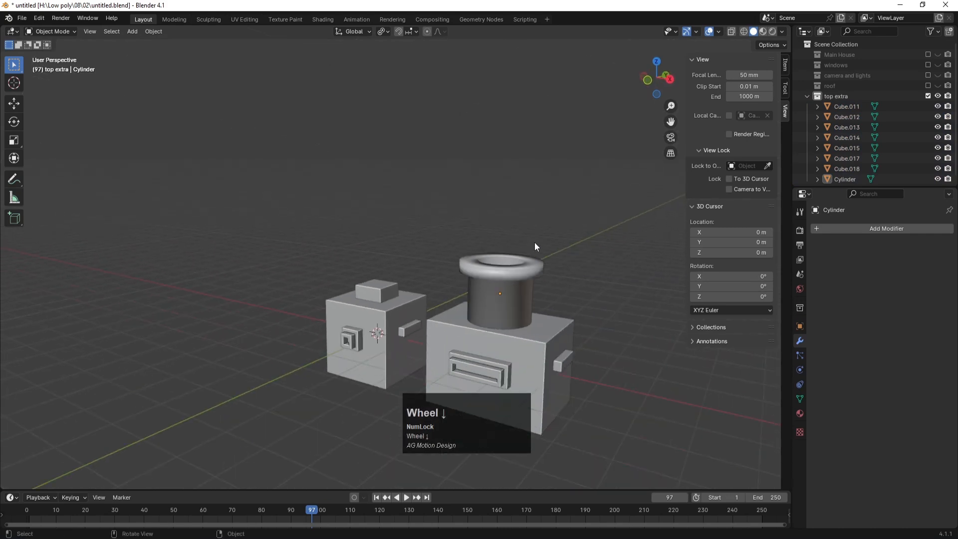
click(539, 259)
right_click(540, 259)
click(467, 279)
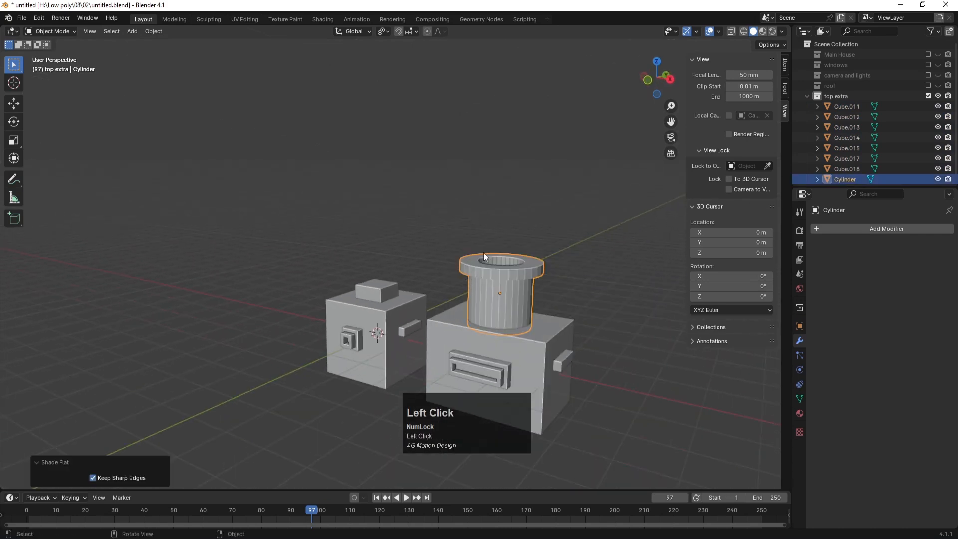
click(516, 197)
scroll(516, 197, down, 3)
Step: Set every object's origin to Center of Mass (Surface)
key(a)
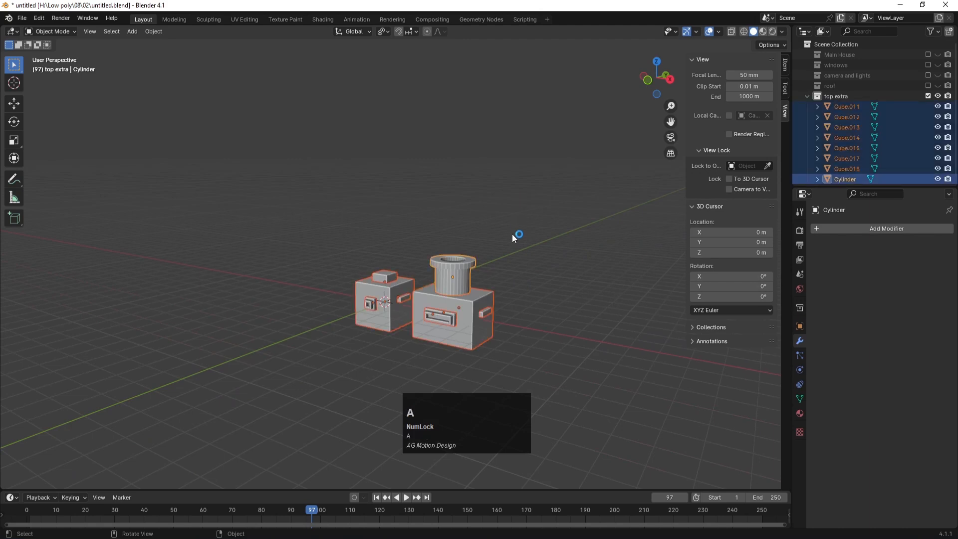
click(152, 32)
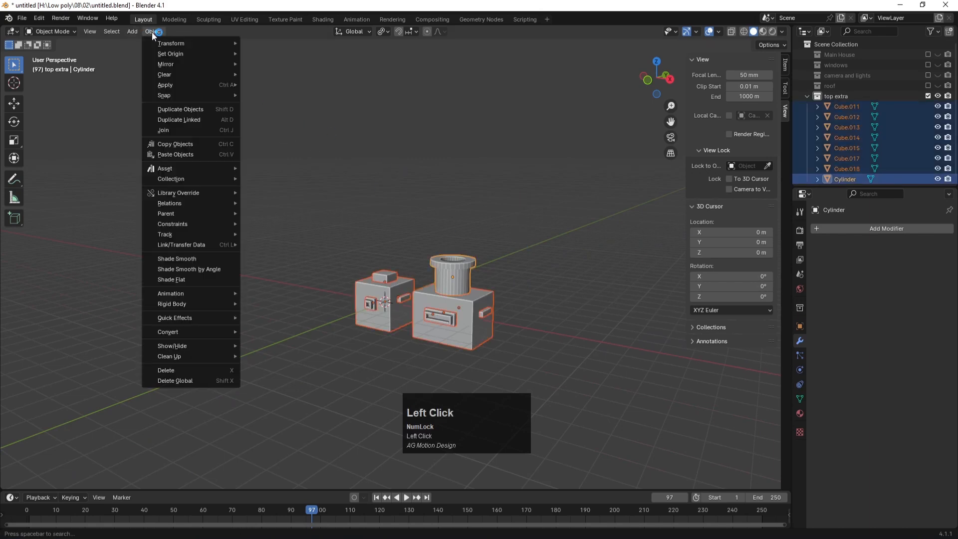
mouse_move(238, 54)
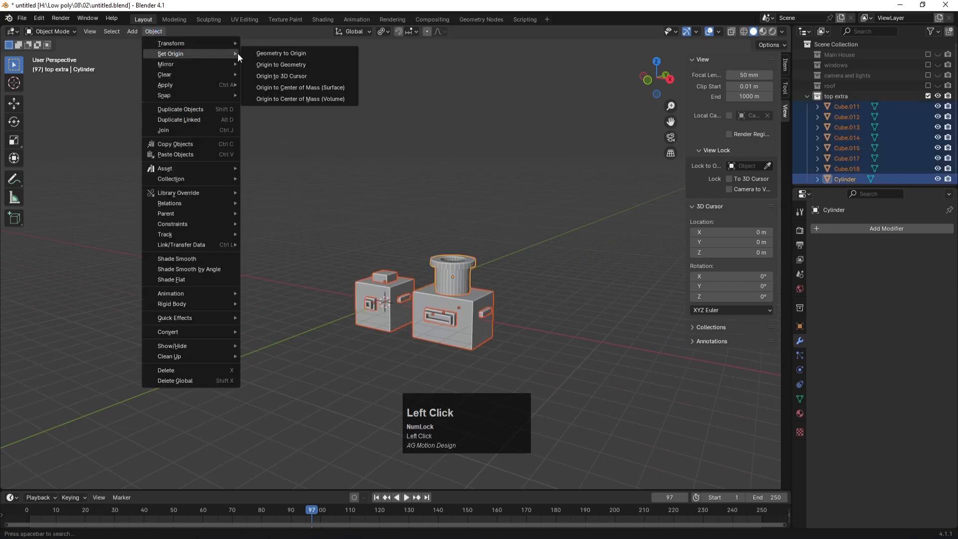
click(295, 87)
scroll(414, 247, down, 6)
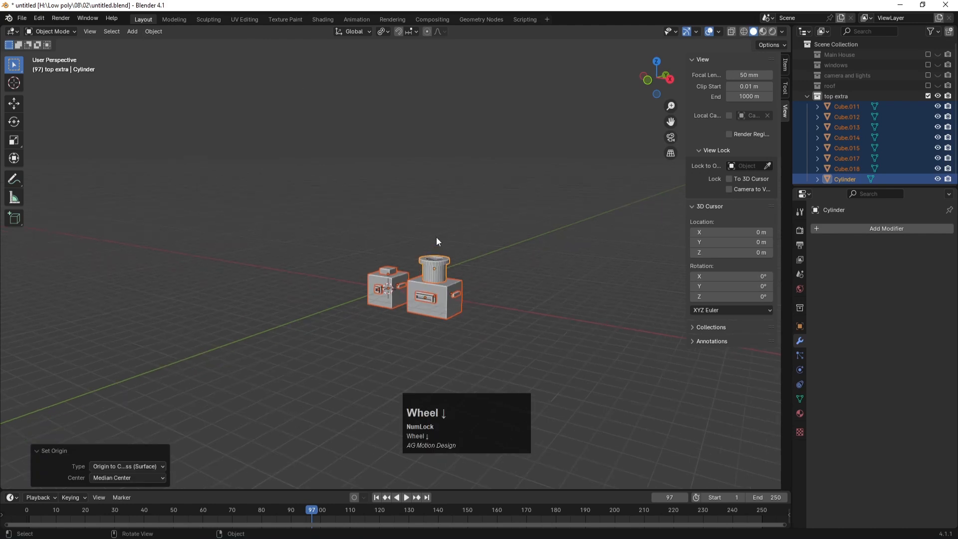
Step: Raise the selected pieces 18.579 m along Z and show the Main House collection
key(g)
key(z)
click(457, 104)
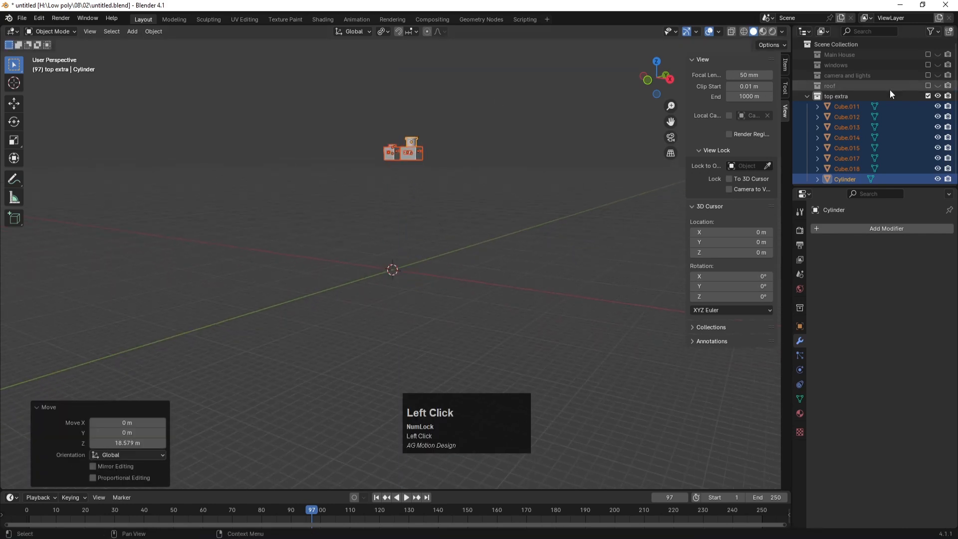
click(938, 87)
click(938, 85)
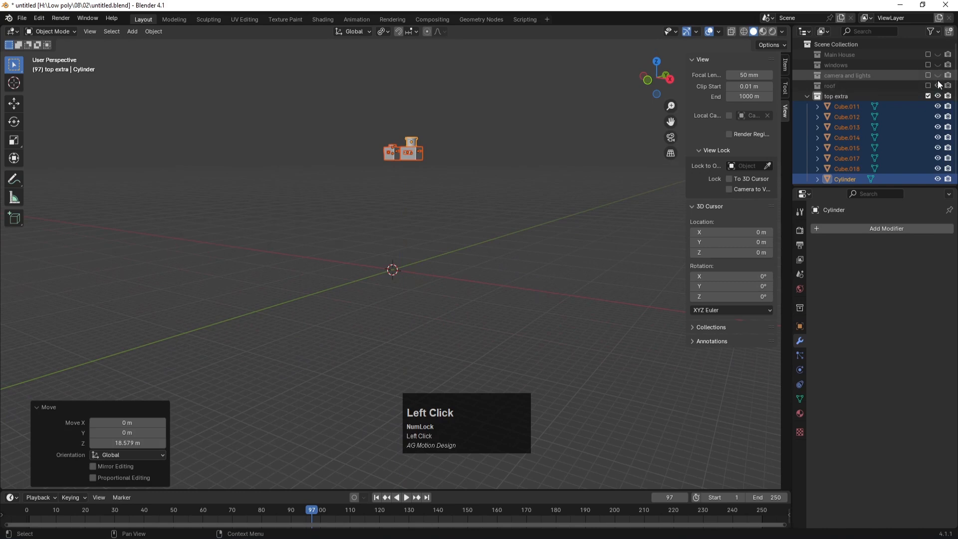
click(927, 54)
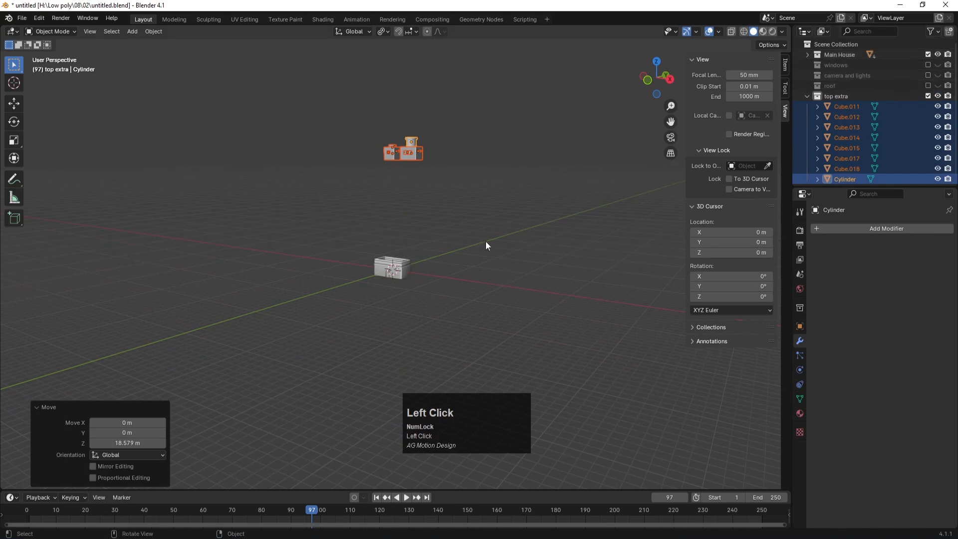
scroll(418, 235, up, 3)
key(KP_7)
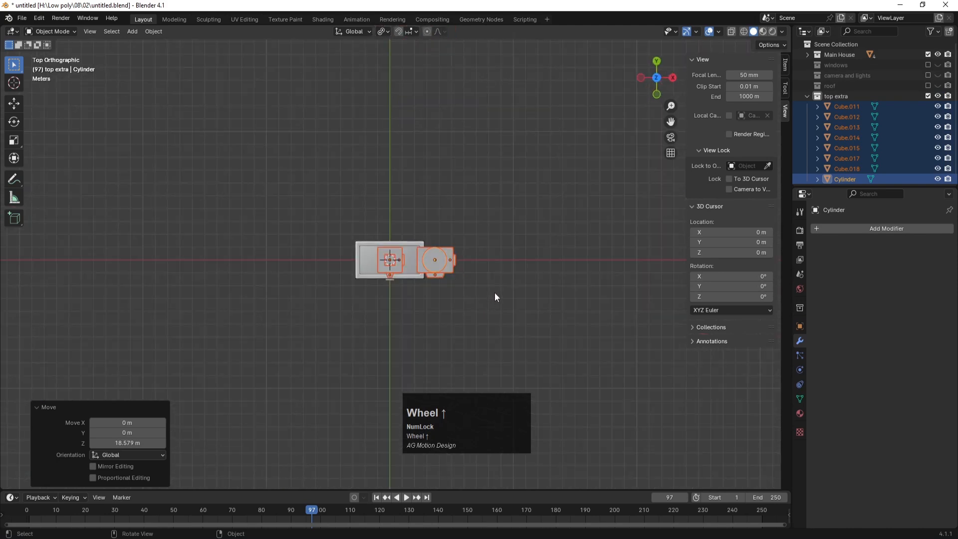
Step: From top view, move the rooftop pieces over the house and try a shrink, then undo it
key(g)
click(470, 295)
key(s)
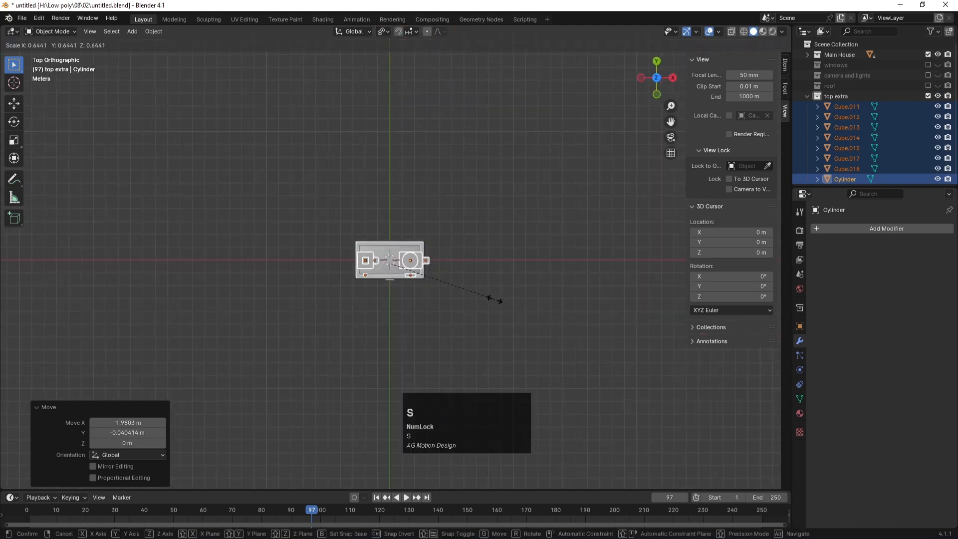
click(495, 299)
scroll(411, 278, up, 4)
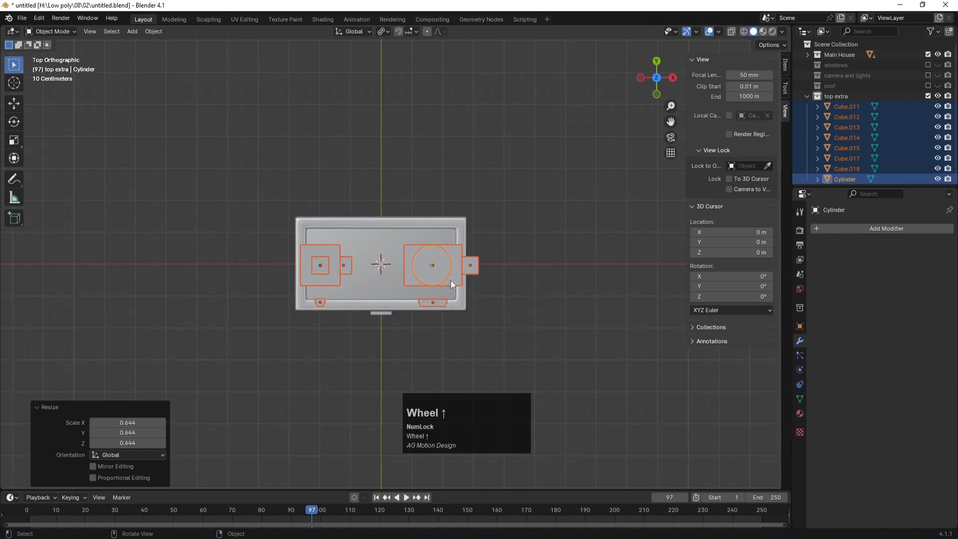
key(ctrl+z)
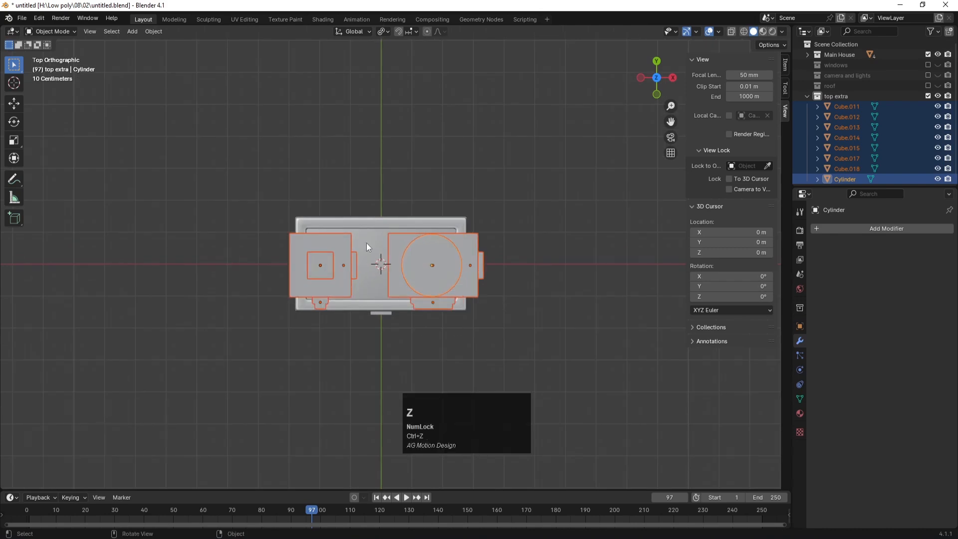
Step: Switch the pivot to Median Point, scale the pieces to 0.589 and center them over the roof
click(389, 31)
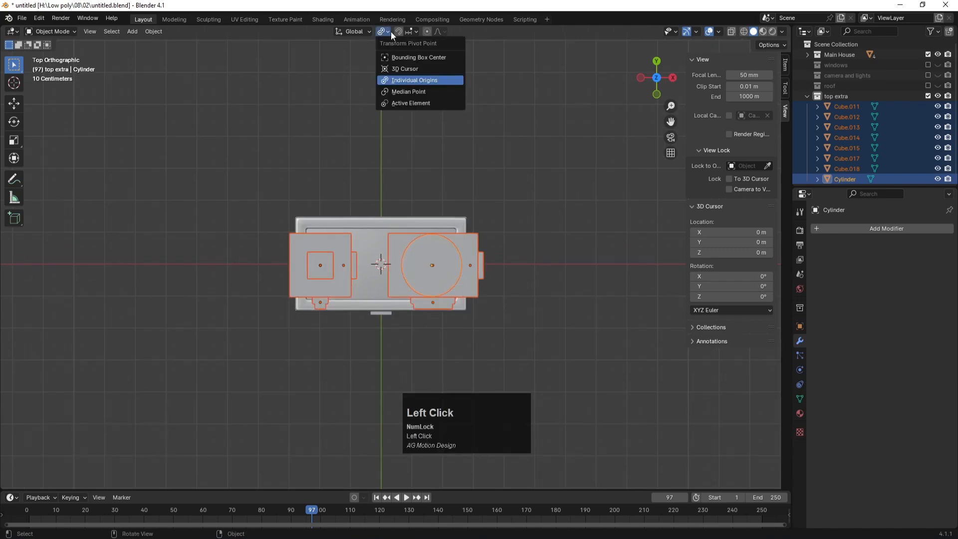
click(409, 92)
key(s)
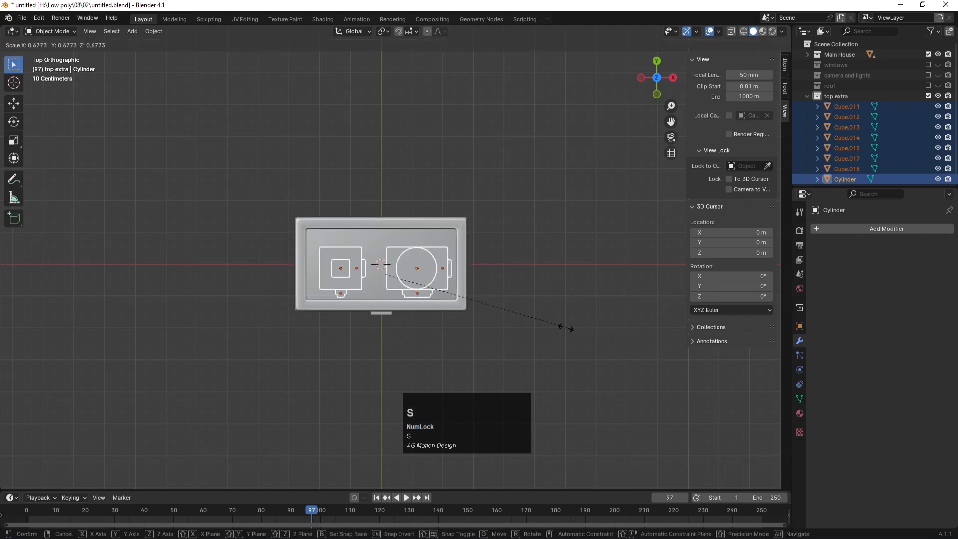
click(543, 322)
key(g)
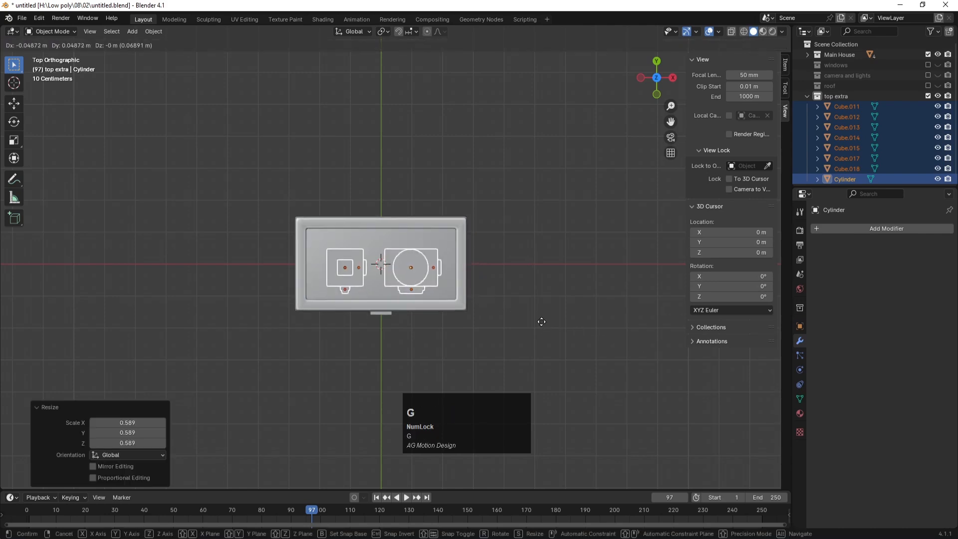
click(541, 313)
Step: In front view, lower the pieces along Z until they sit on the roof slab
key(KP_1)
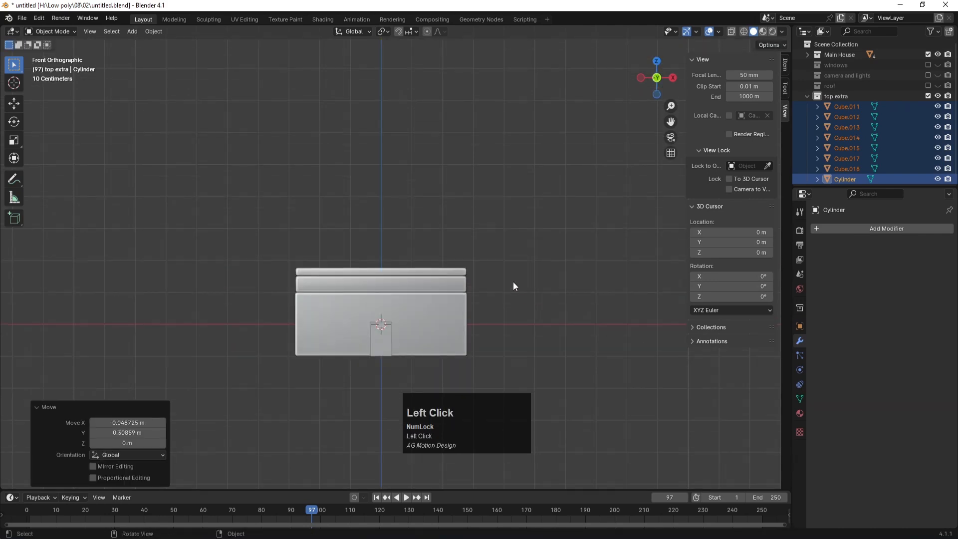
scroll(514, 283, down, 8)
key(g)
key(z)
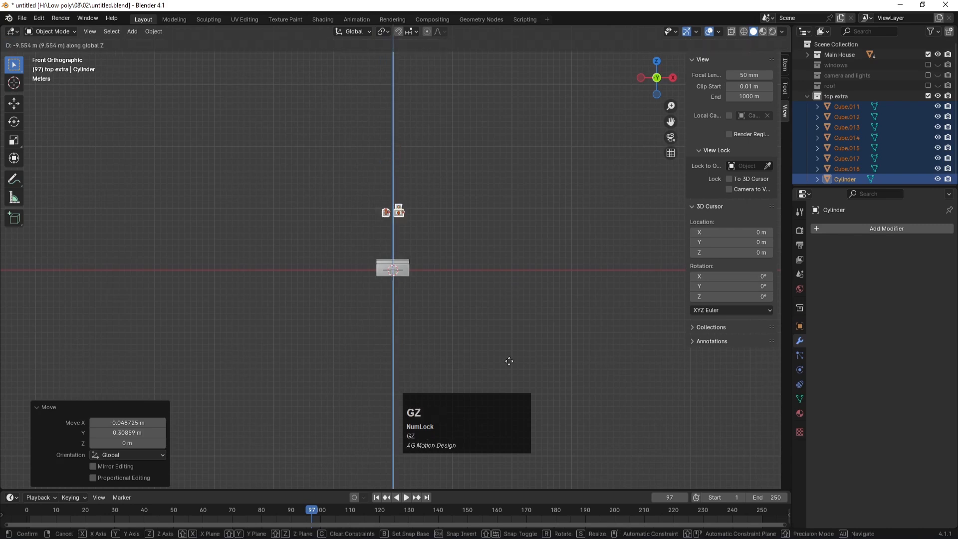
click(506, 386)
scroll(507, 386, up, 6)
scroll(576, 345, down, 2)
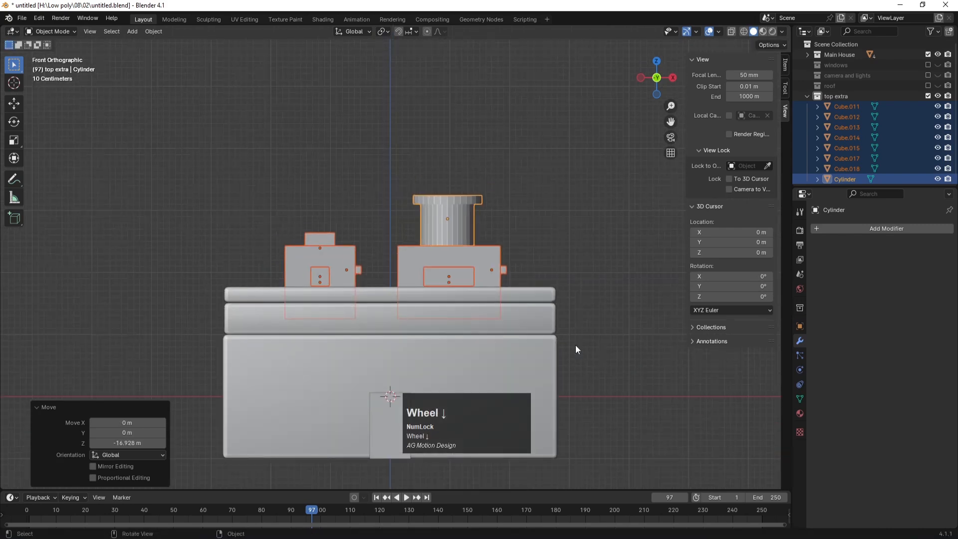
key(g)
key(z)
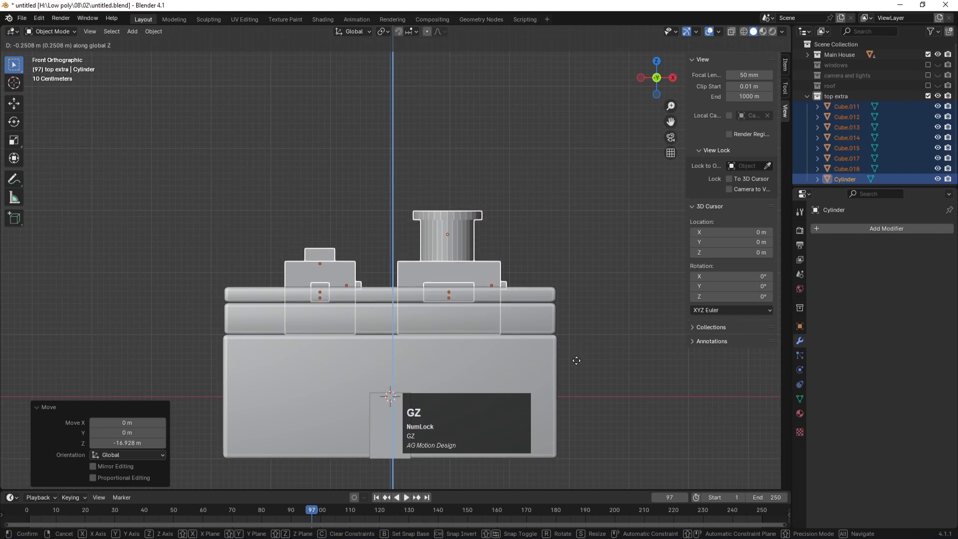
click(577, 360)
key(KP_0)
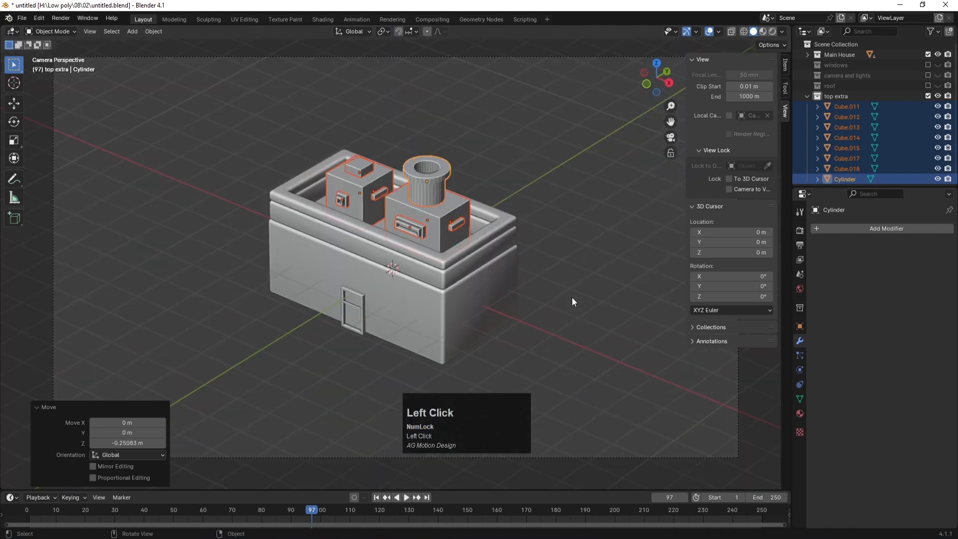
Step: Show the windows, camera and lights, and roof collections, then save
click(564, 204)
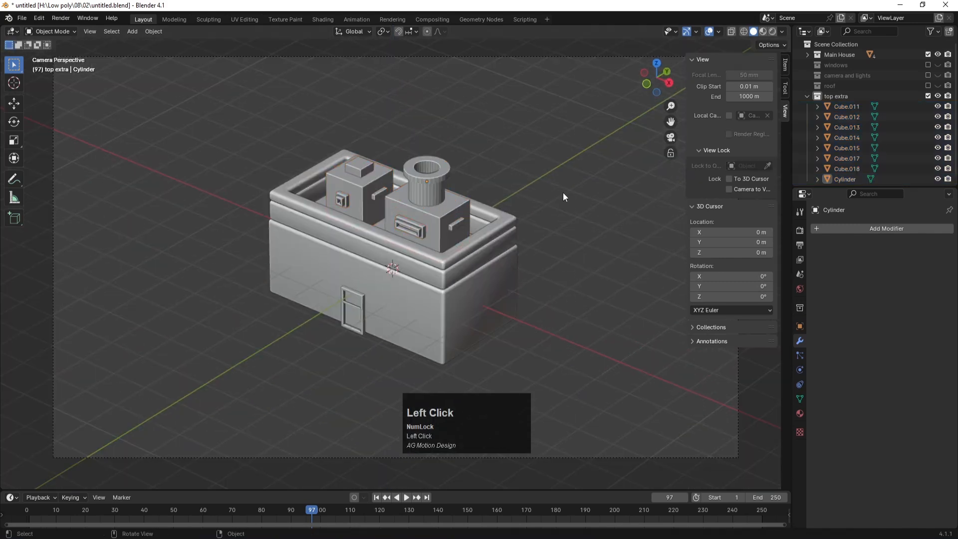
click(928, 65)
click(928, 75)
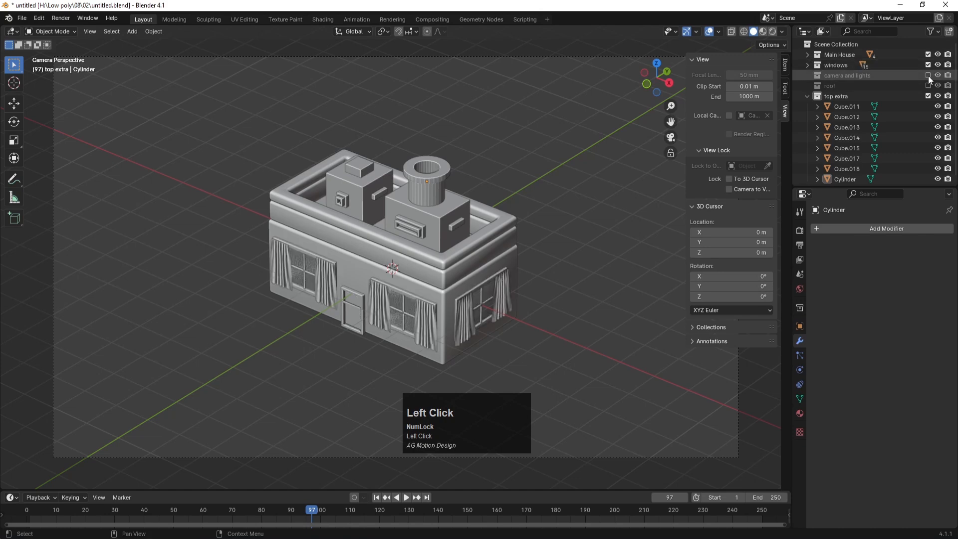
click(928, 85)
key(ctrl+s)
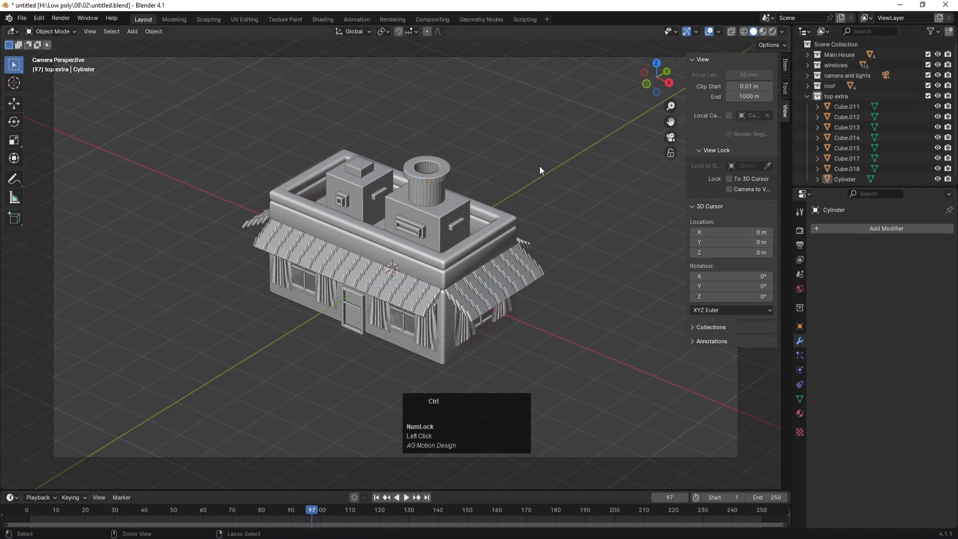
click(493, 115)
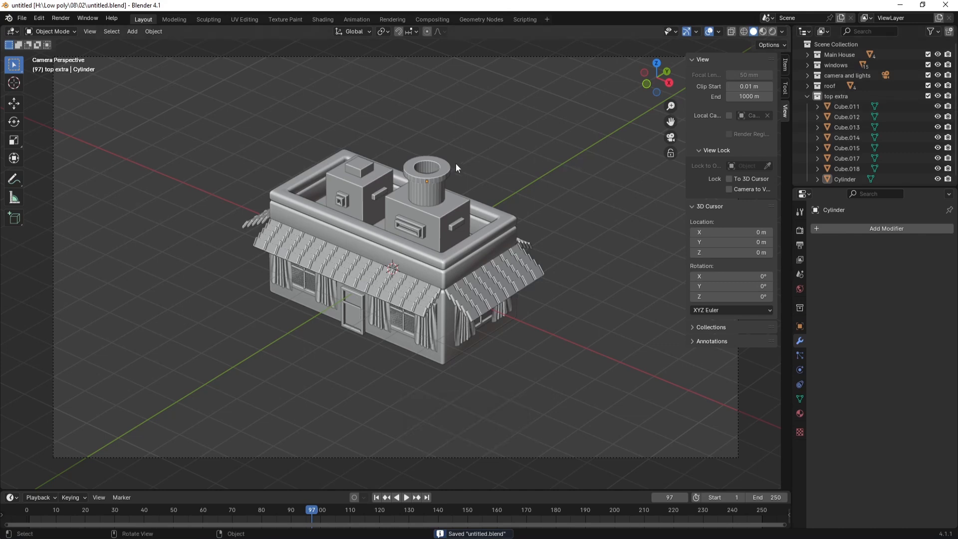
Step: Sink the rooftop boxes and cylinder another 0.39296 m down along Z
key(KP_1)
drag(250, 196, 490, 284)
key(g)
key(z)
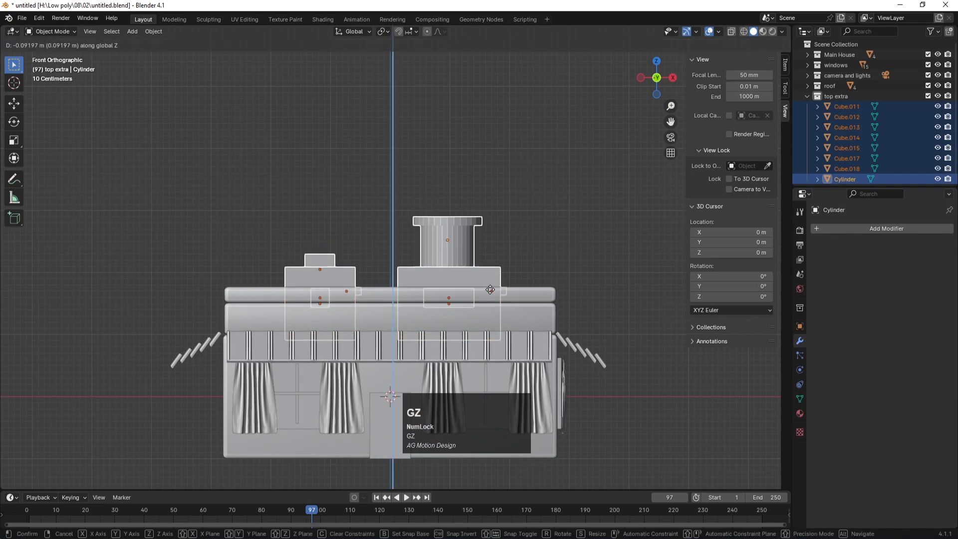
click(490, 308)
key(KP_0)
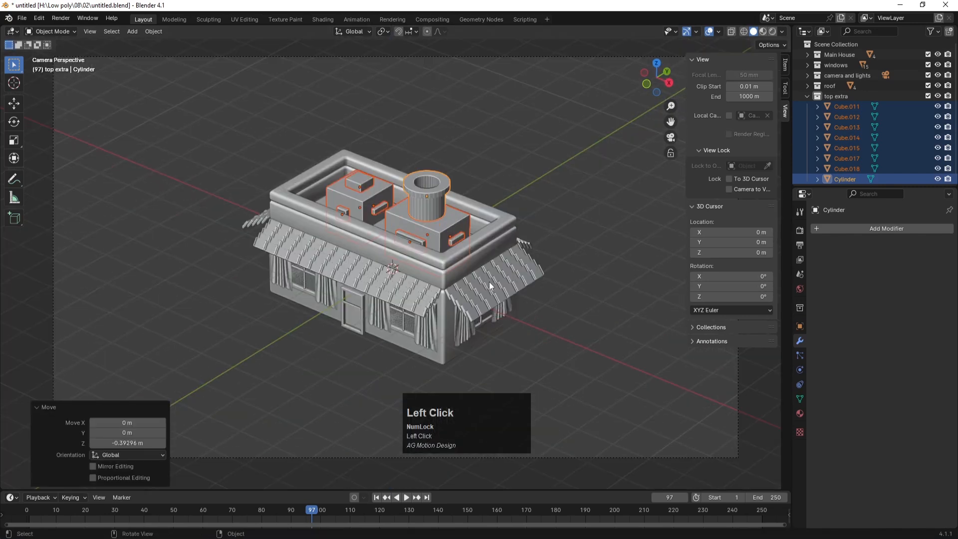
Step: Deselect everything and save untitled.blend
click(515, 152)
key(ctrl+s)
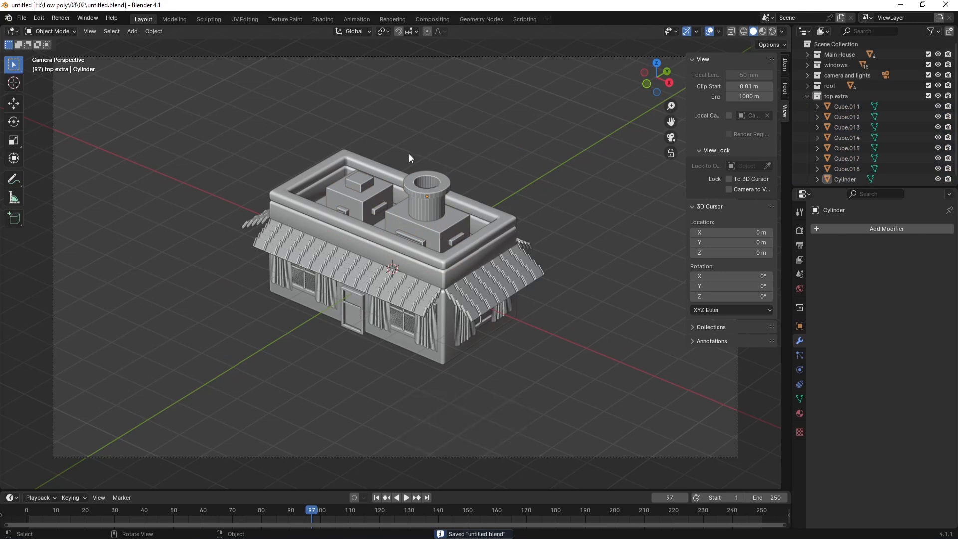
key(ctrl)
key(ctrl+s)
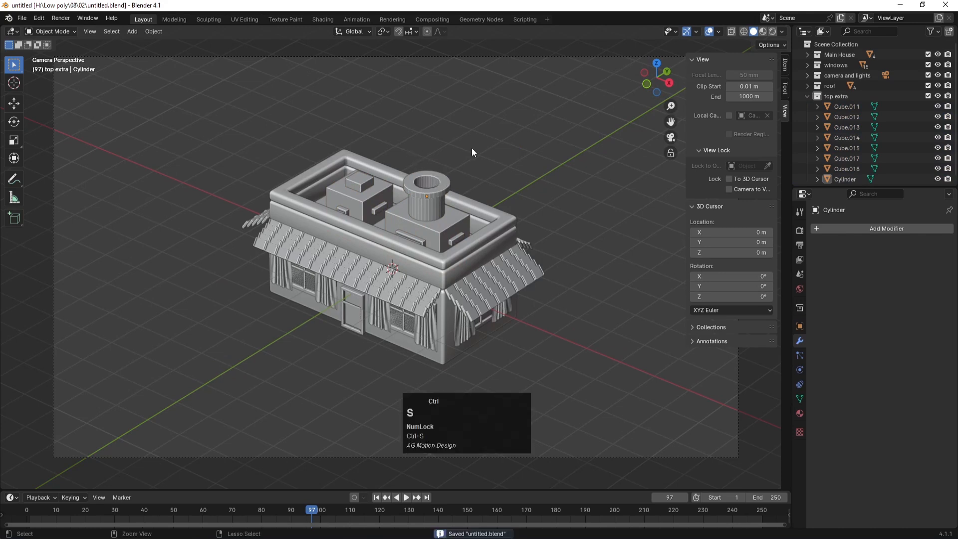
click(519, 138)
Step: Add a UV sphere and position it above the rooftop cylinder
key(shift+a)
mouse_move(418, 180)
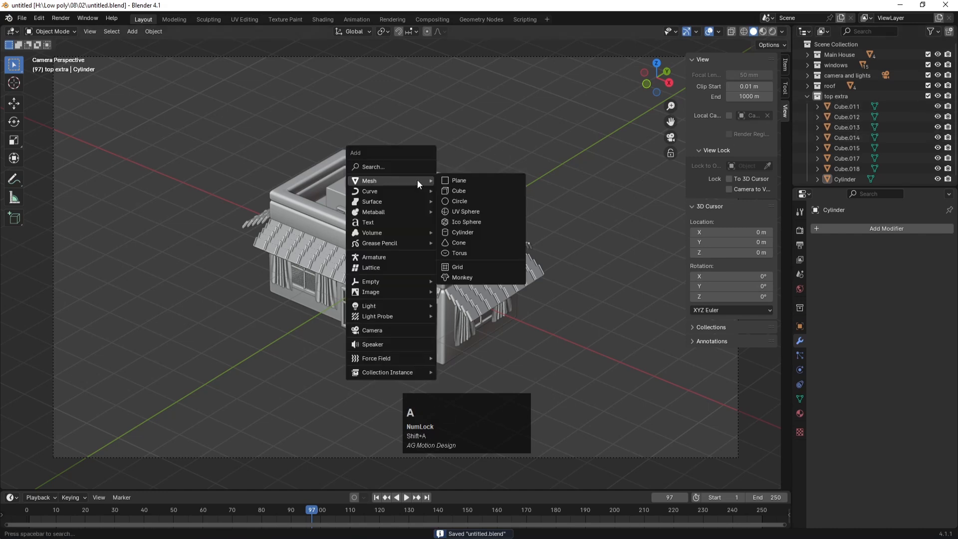
click(459, 212)
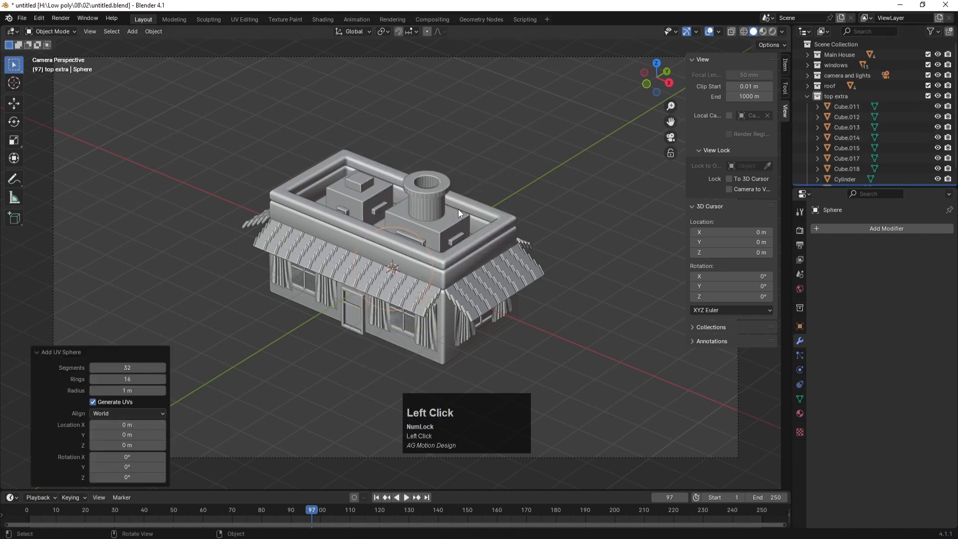
key(KP_7)
key(g)
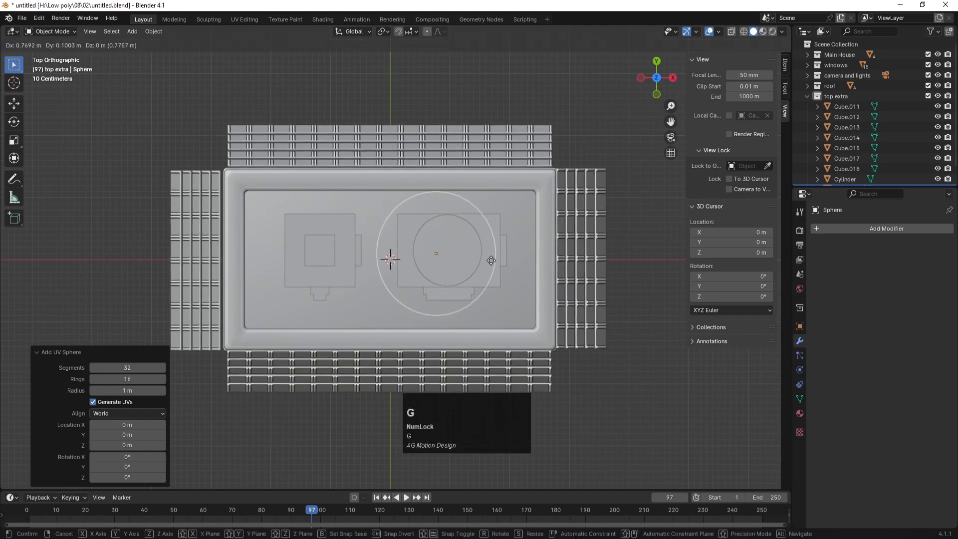
click(502, 259)
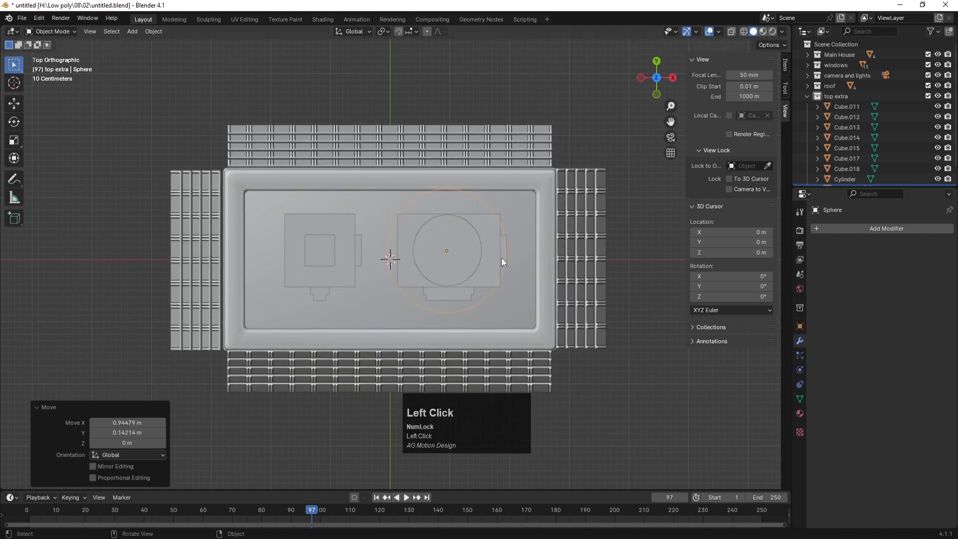
key(KP_1)
key(g)
key(z)
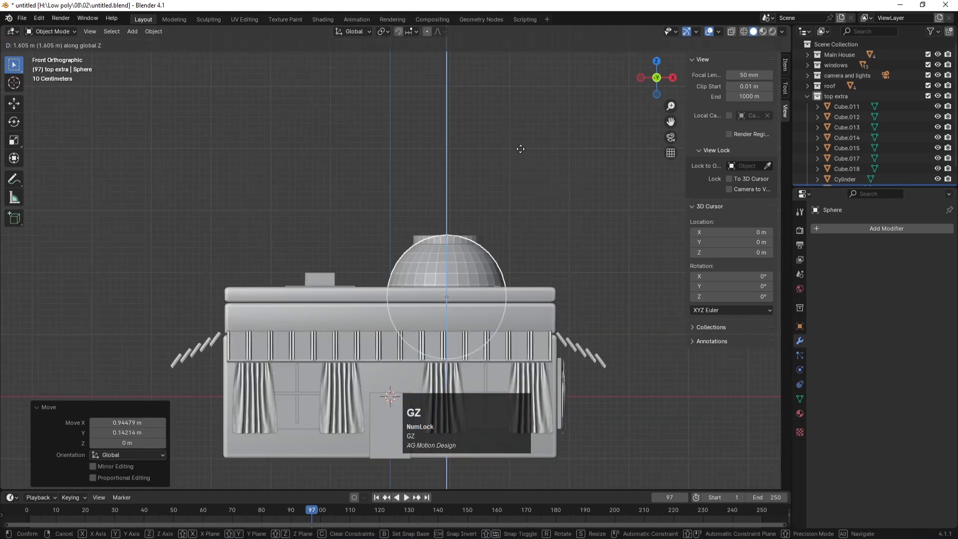
click(530, 64)
Step: Shrink the sphere, rest it on the cylinder, and shade it smooth
key(s)
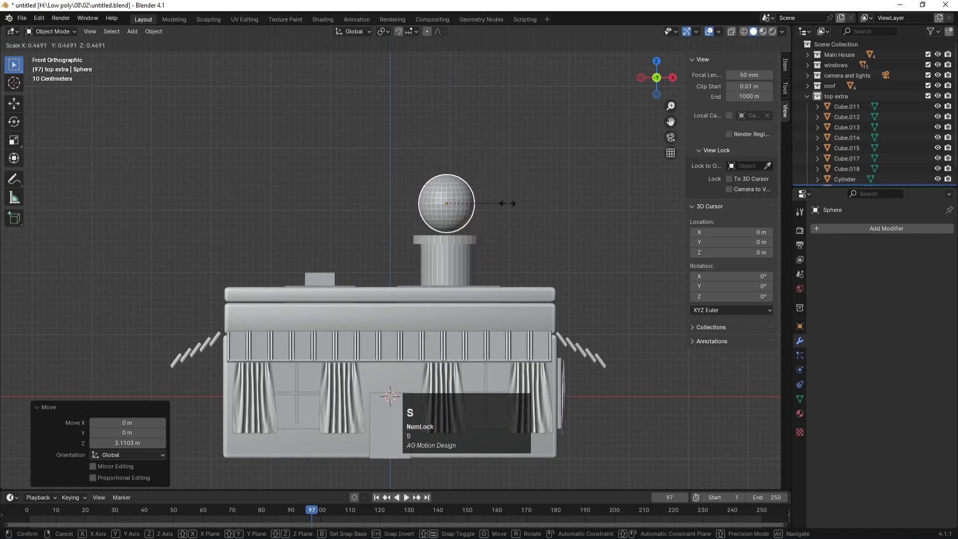
click(498, 198)
key(g)
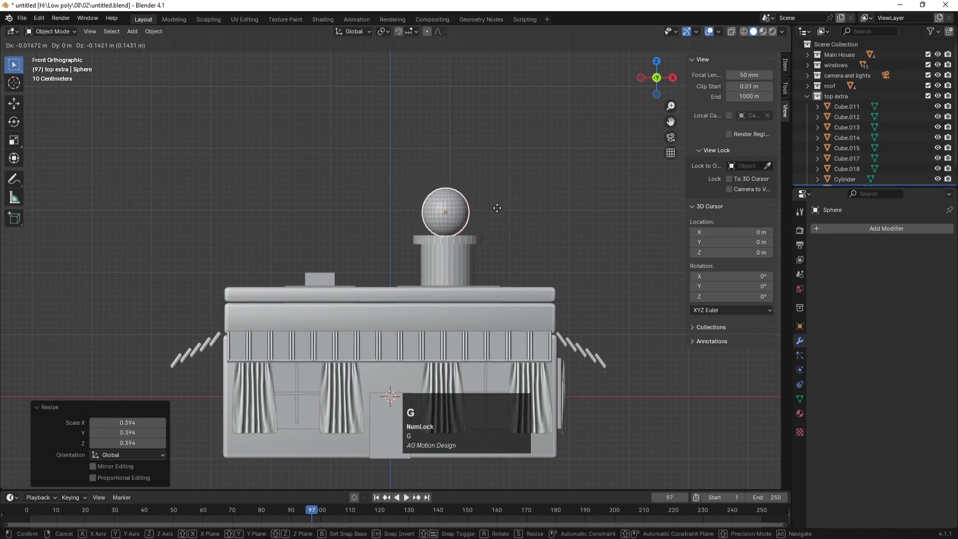
click(479, 207)
right_click(454, 199)
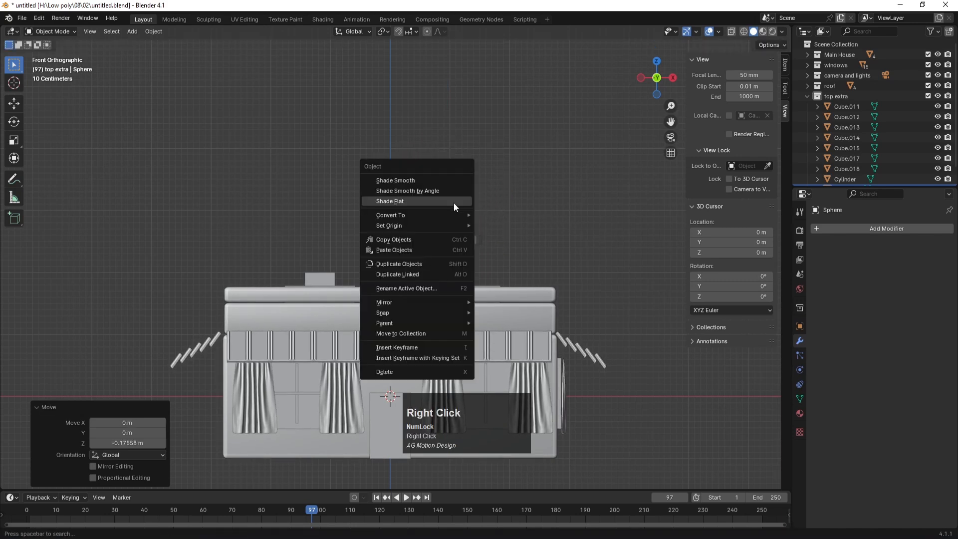
click(413, 181)
Step: Scale the sphere to 0.662 and reposition it atop the cylinder
scroll(487, 217, up, 2)
key(s)
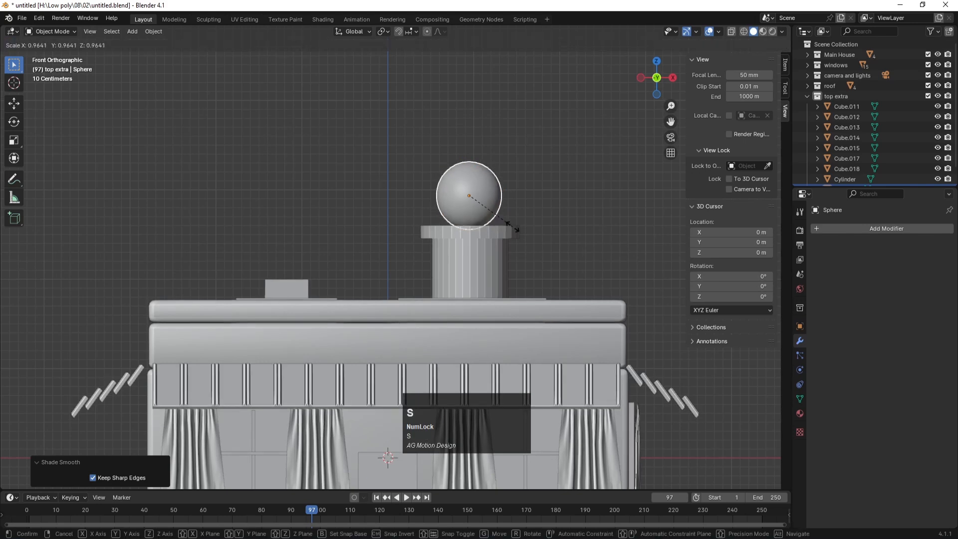
click(497, 220)
key(g)
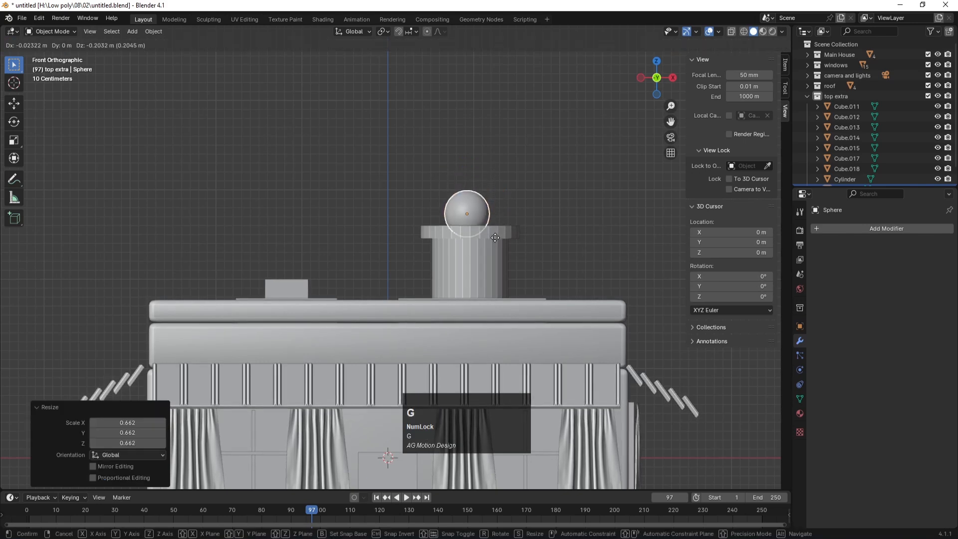
click(494, 234)
Step: Duplicate the sphere three times, placing copies above, up-left and on top of the first
key(shift+d)
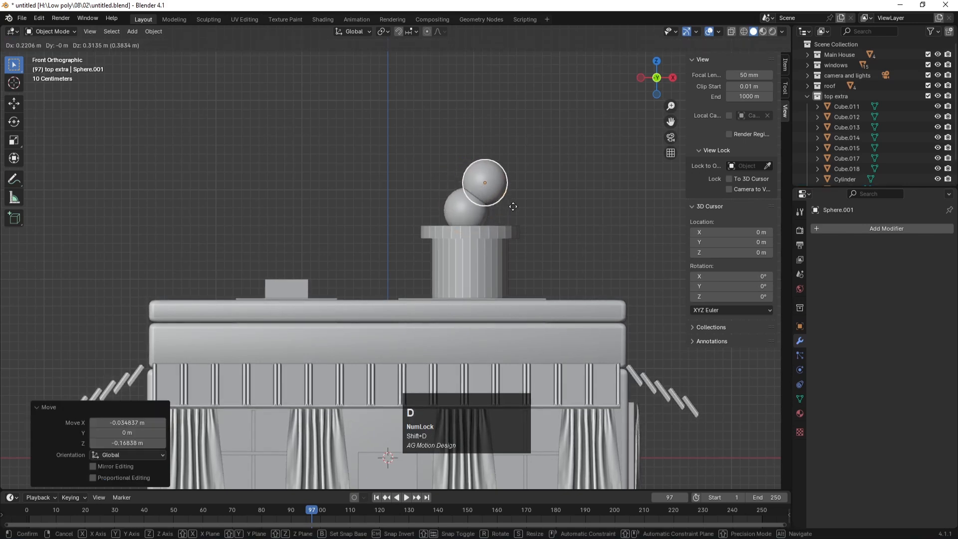
click(514, 206)
middle_drag(513, 204, 479, 208)
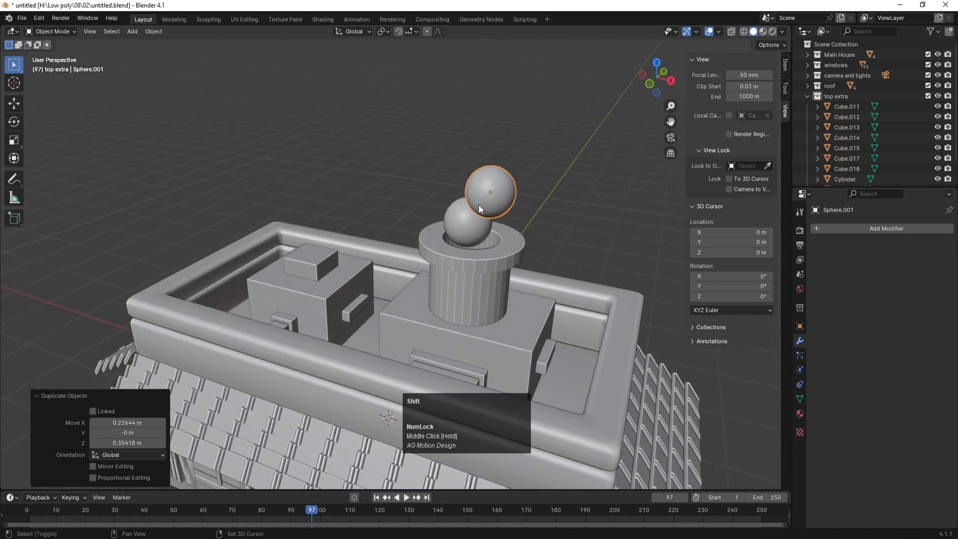
key(shift+d)
click(447, 184)
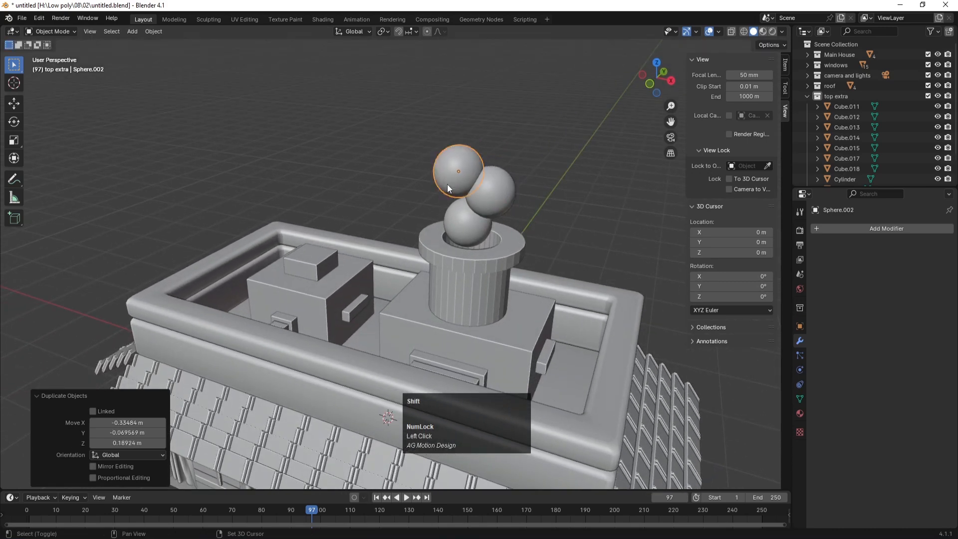
key(shift+d)
click(479, 154)
Step: Shrink and shift the top sphere, then scale the upper-left sphere to 0.718 and nudge it down-right
key(s)
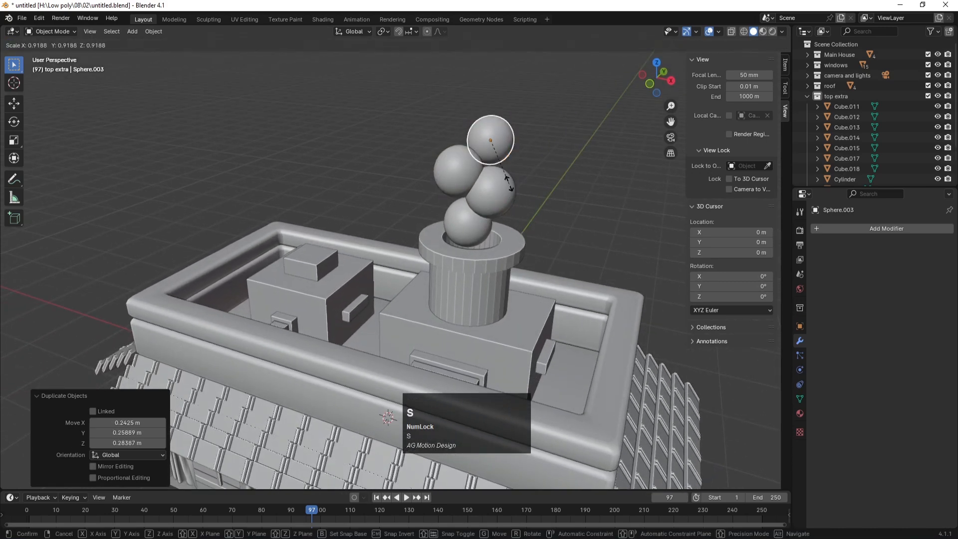
click(502, 169)
key(g)
click(475, 178)
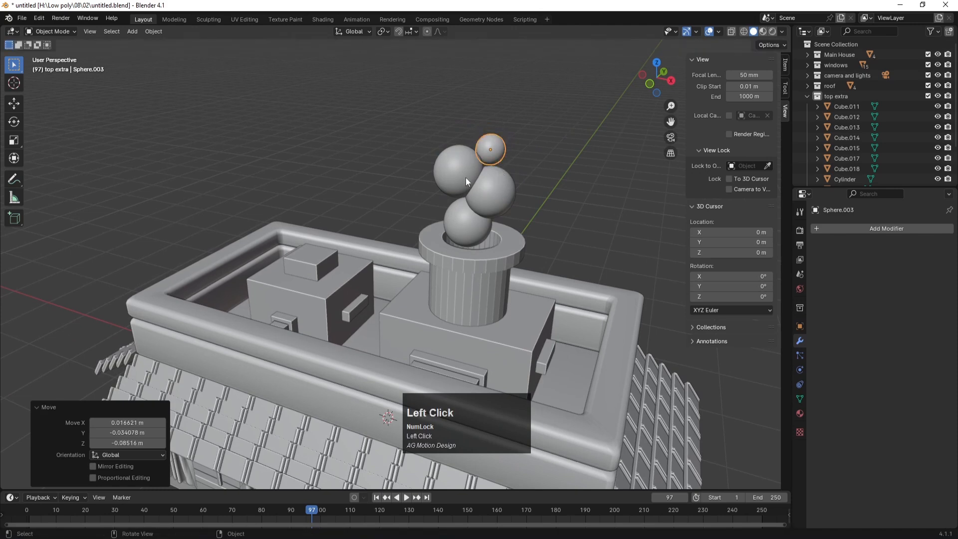
click(475, 178)
key(s)
click(491, 209)
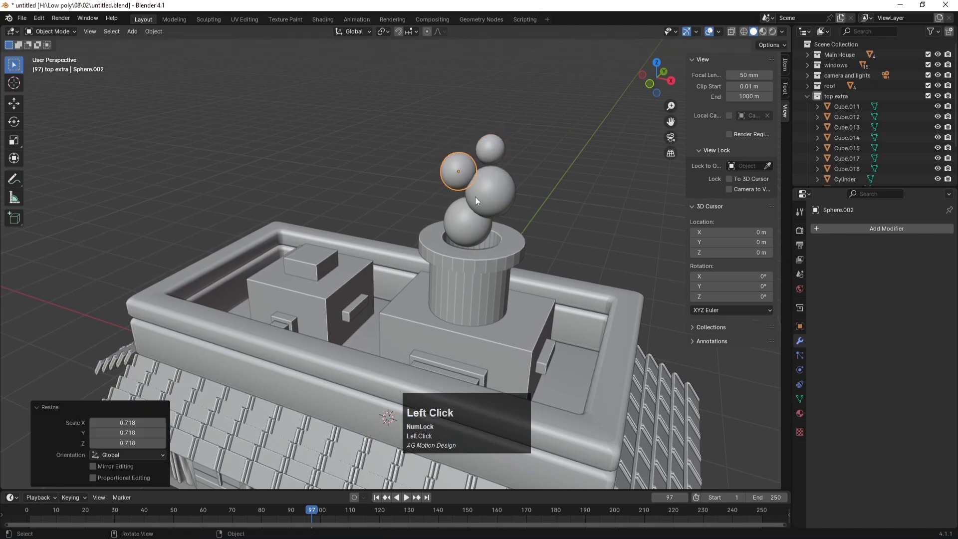
key(g)
click(478, 204)
Step: Resize the large middle sphere of the cluster
click(501, 199)
key(s)
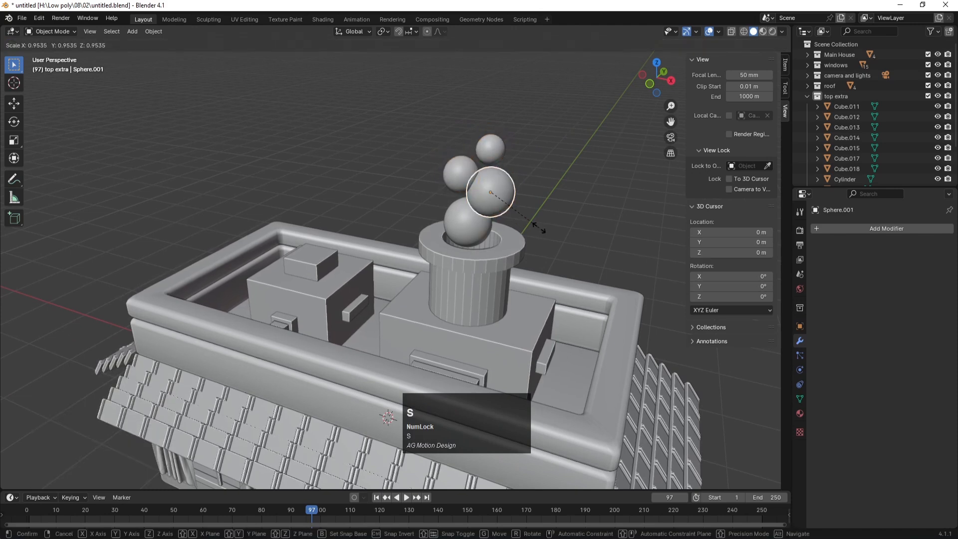
click(548, 238)
scroll(540, 207, down, 4)
middle_drag(540, 208, 478, 241)
scroll(414, 259, up, 3)
scroll(414, 259, up, 1)
Step: Select the lower, large and top spheres, raise them along Z, and save the file
click(440, 243)
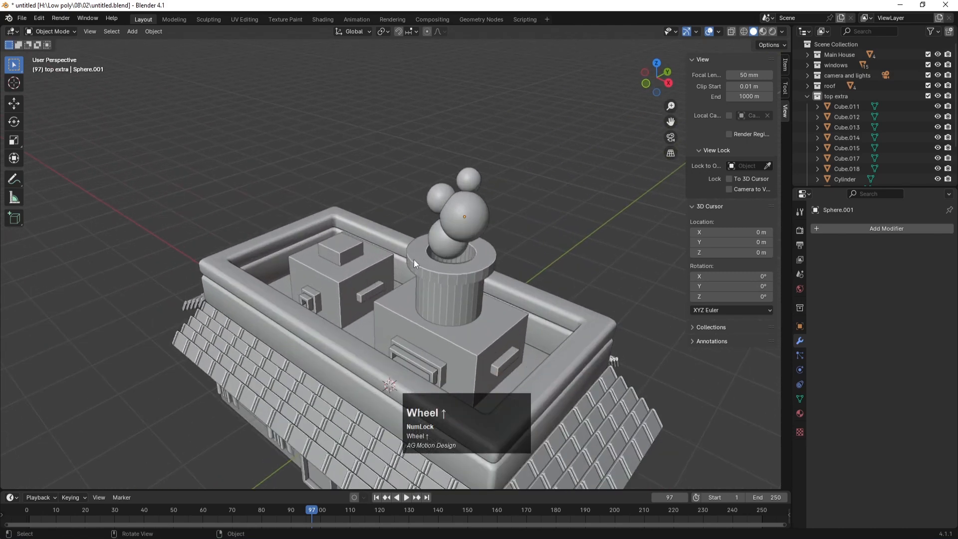
shift+click(444, 208)
shift+click(467, 175)
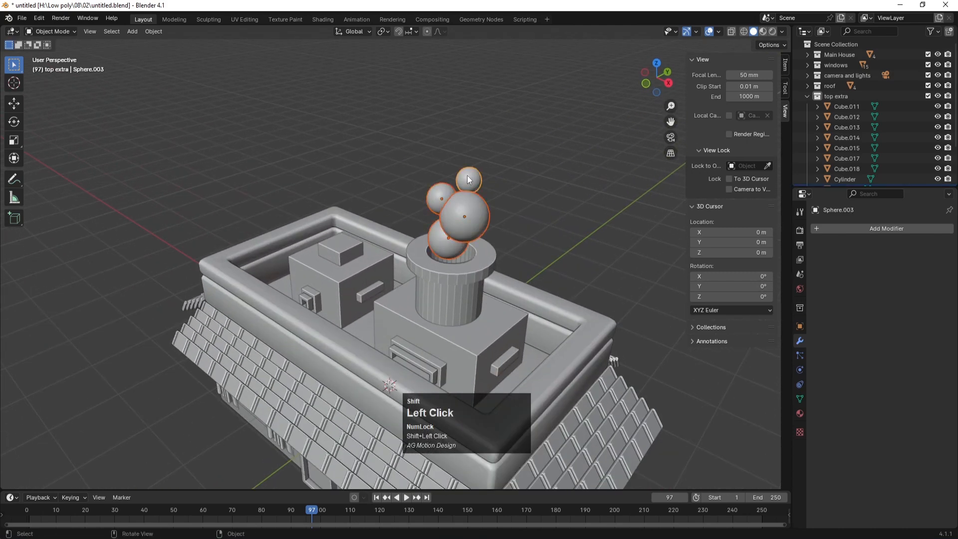
key(g)
key(z)
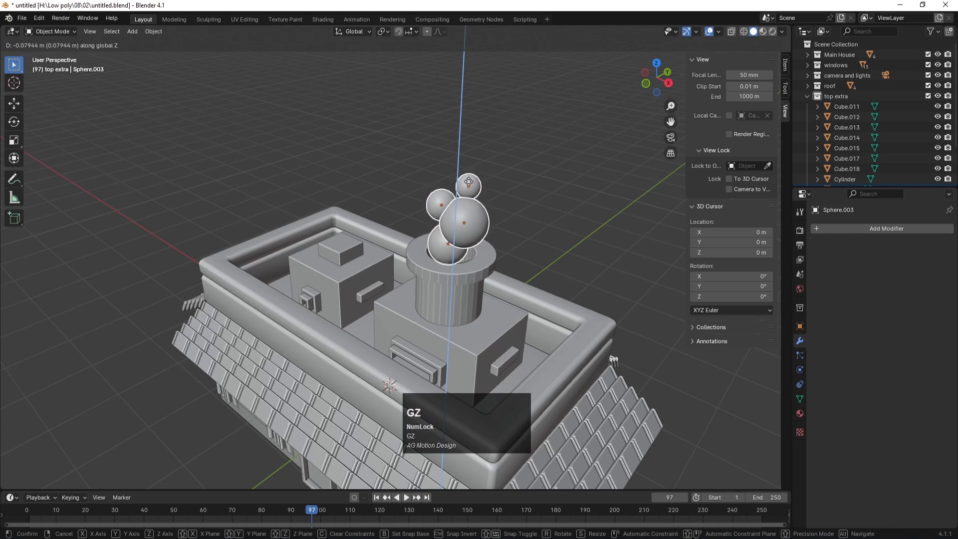
click(540, 167)
scroll(501, 206, down, 3)
key(ctrl+s)
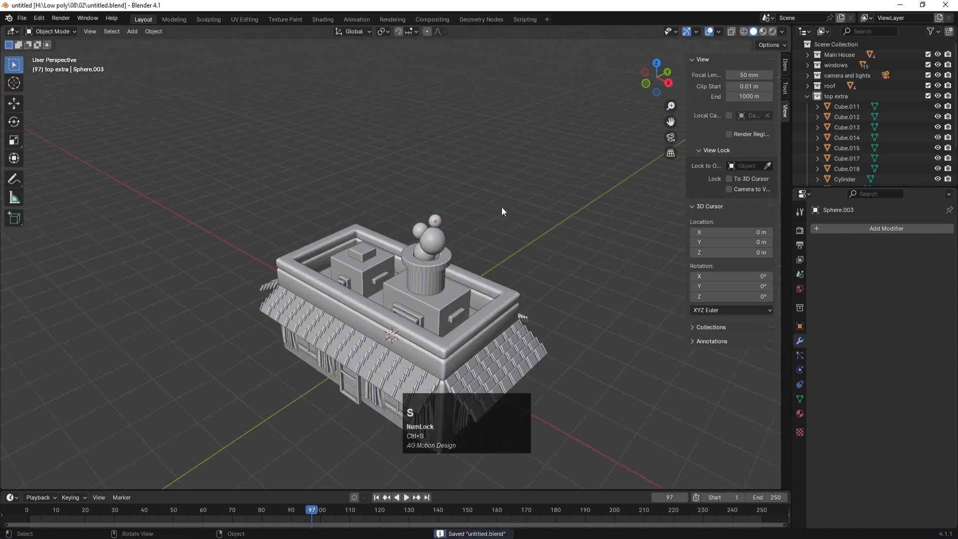
key(KP_0)
Step: Save the file, then add a plane and enlarge it to 5.332
key(ctrl+s)
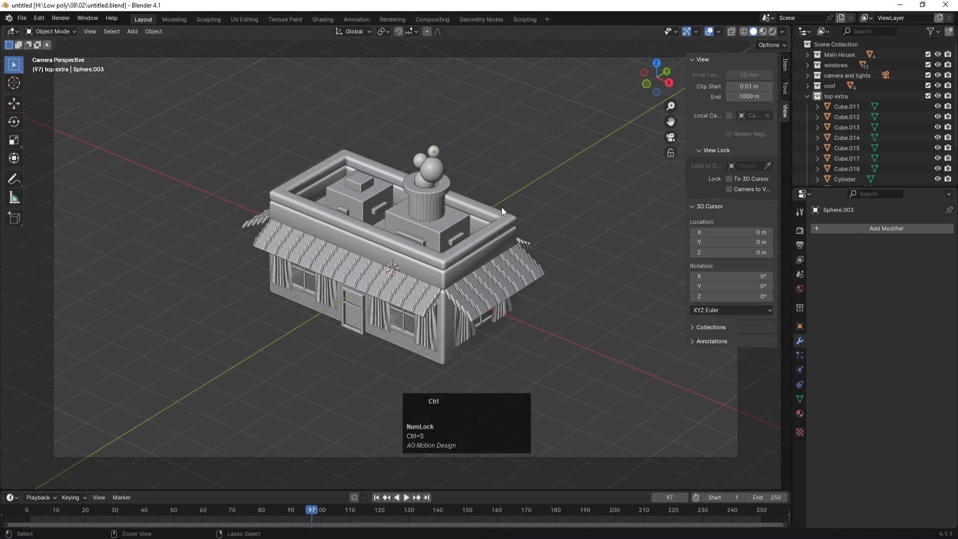
key(ctrl+s)
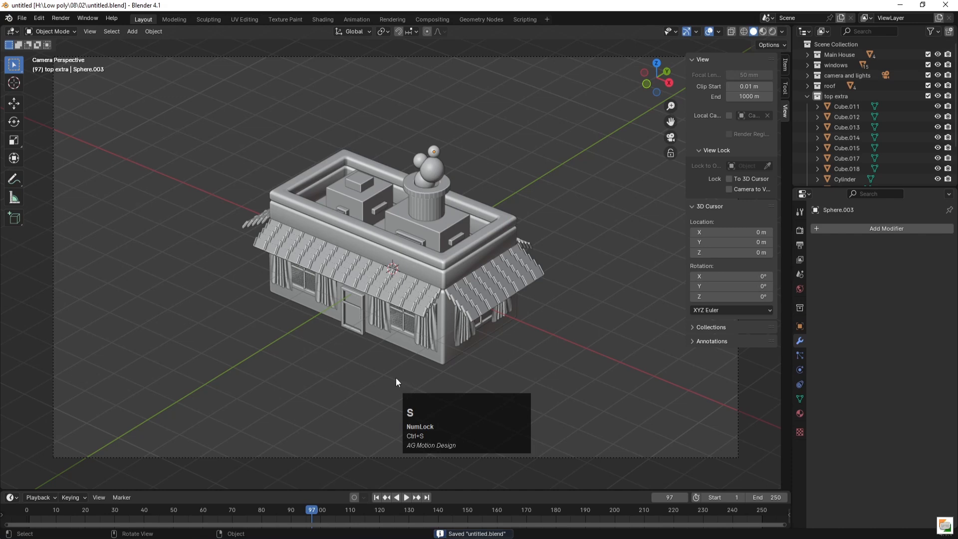
key(ctrl)
key(ctrl+s)
key(shift+a)
mouse_move(256, 287)
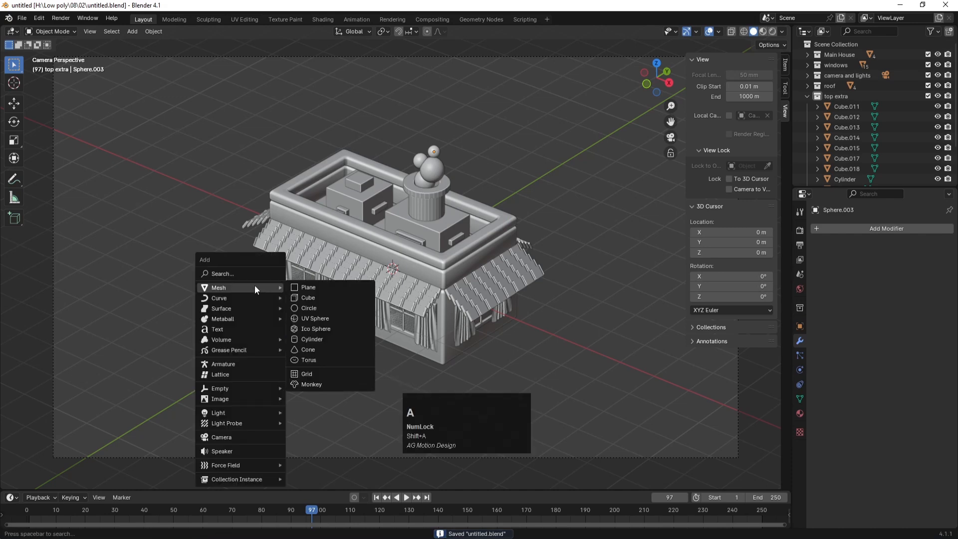
click(341, 287)
key(s)
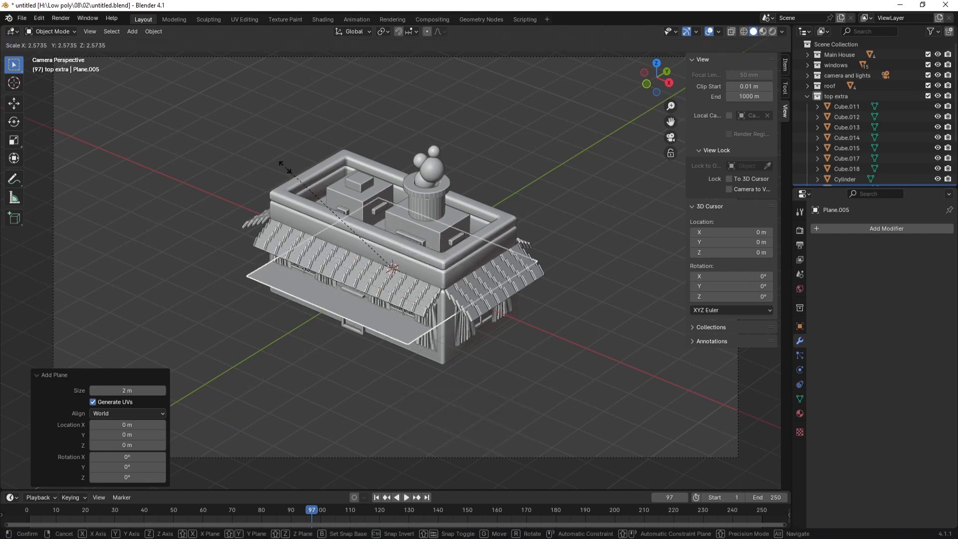
click(205, 486)
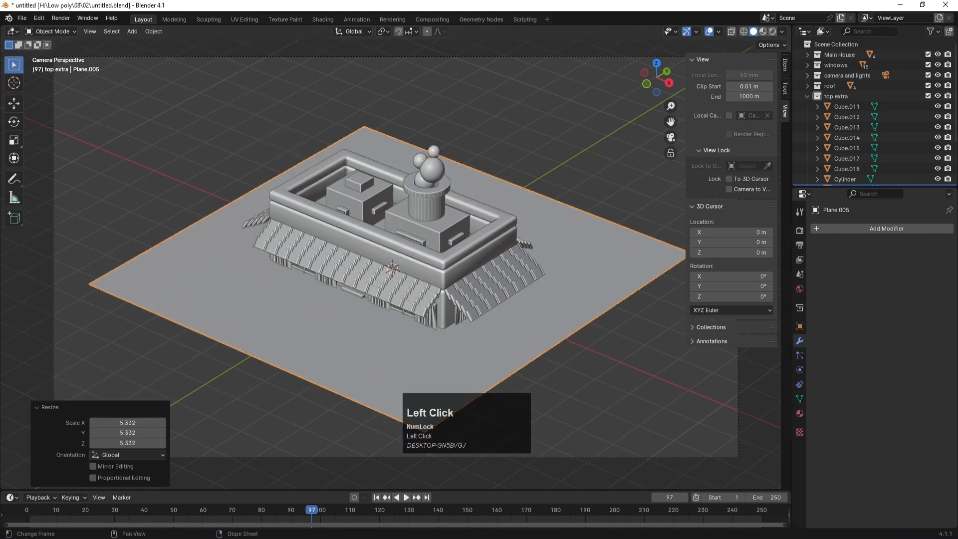
Step: Lower the plane about 1.0056 m beneath the house, then lock the camera to the view
key(KP_1)
scroll(406, 323, down, 4)
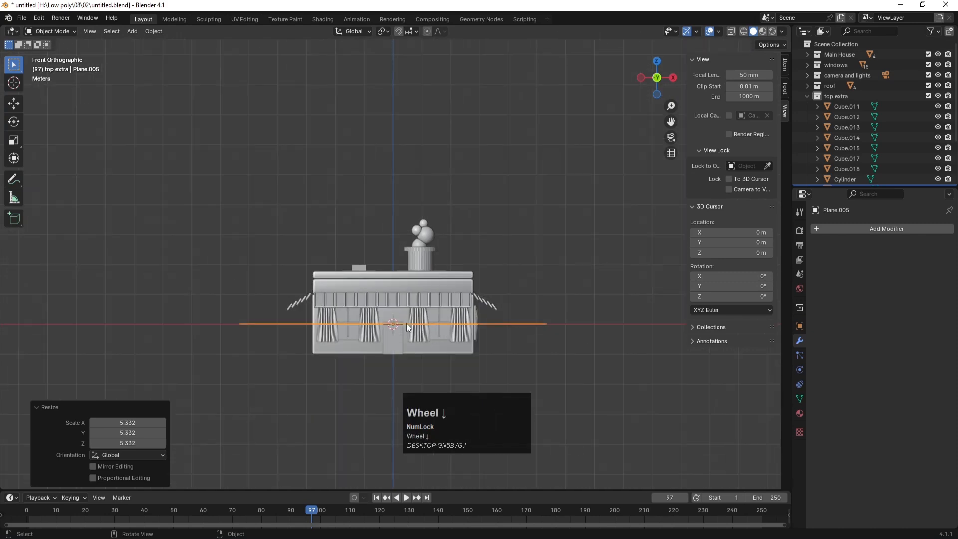
key(g)
key(z)
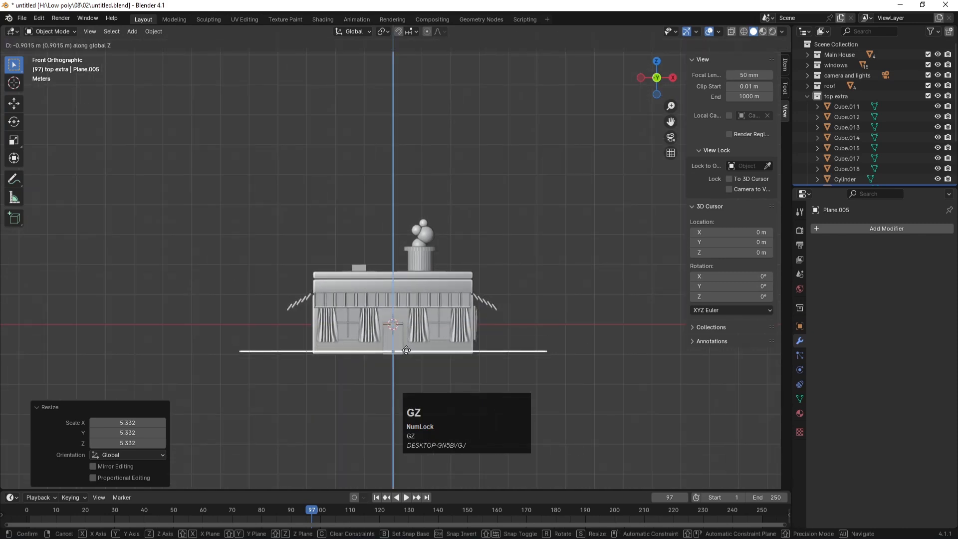
click(406, 353)
key(KP_0)
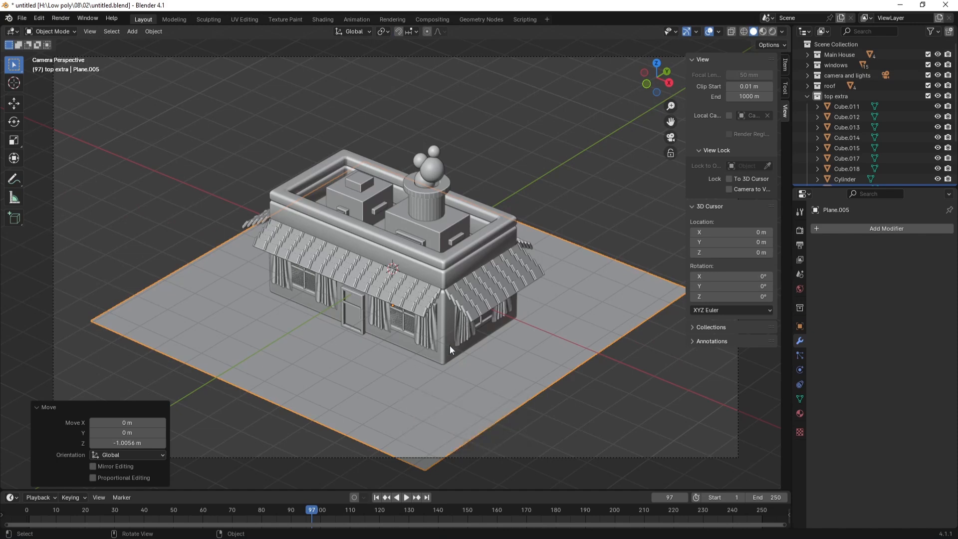
click(729, 189)
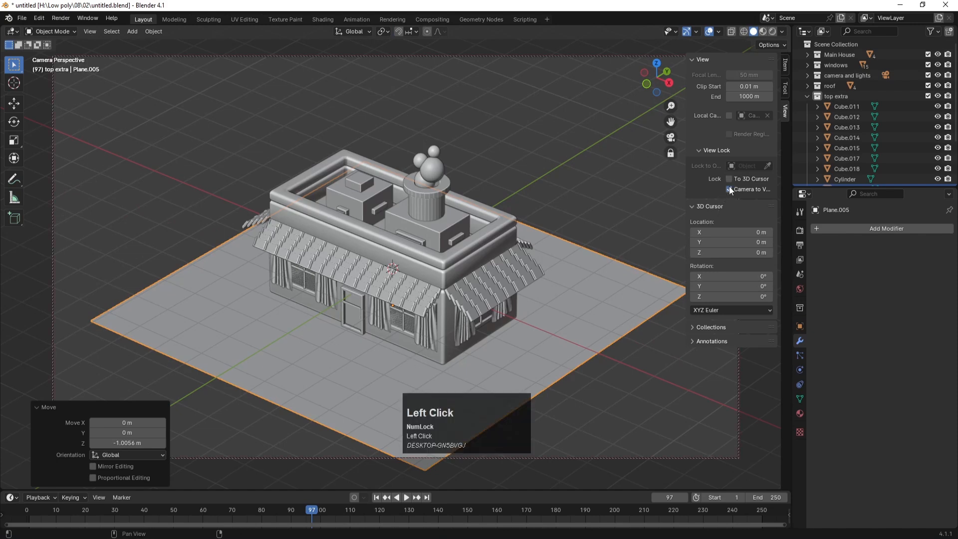
Step: Orbit and zoom the camera to frame the house on its ground plane, save, and nudge the shot up-right
scroll(442, 268, down, 2)
alt+middle_click(450, 289)
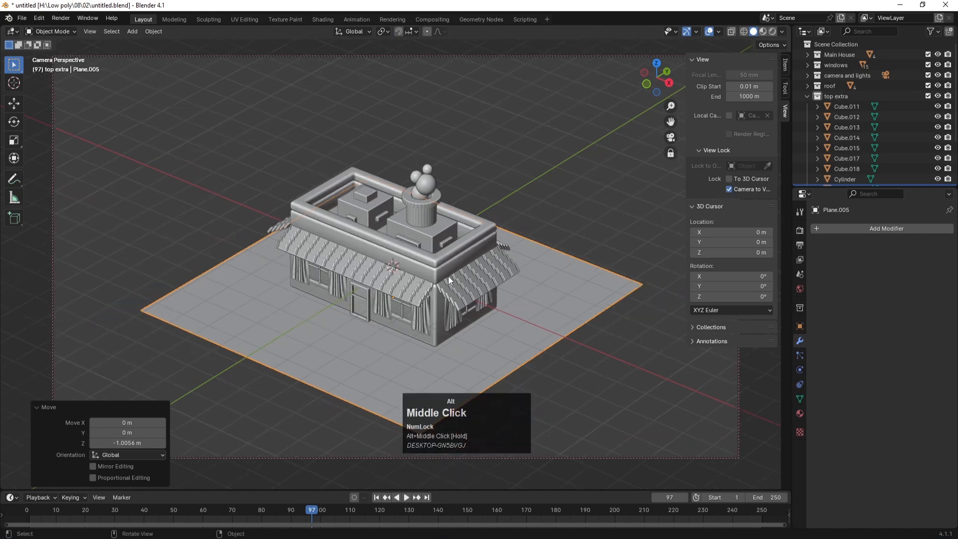
middle_drag(448, 274, 401, 246)
scroll(400, 299, down, 1)
scroll(393, 253, up, 1)
click(368, 316)
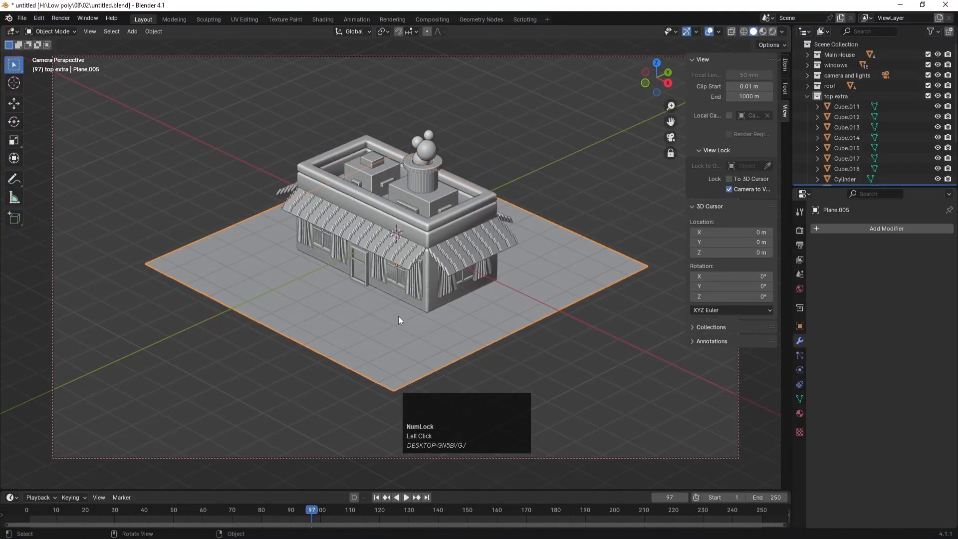
key(ctrl+s)
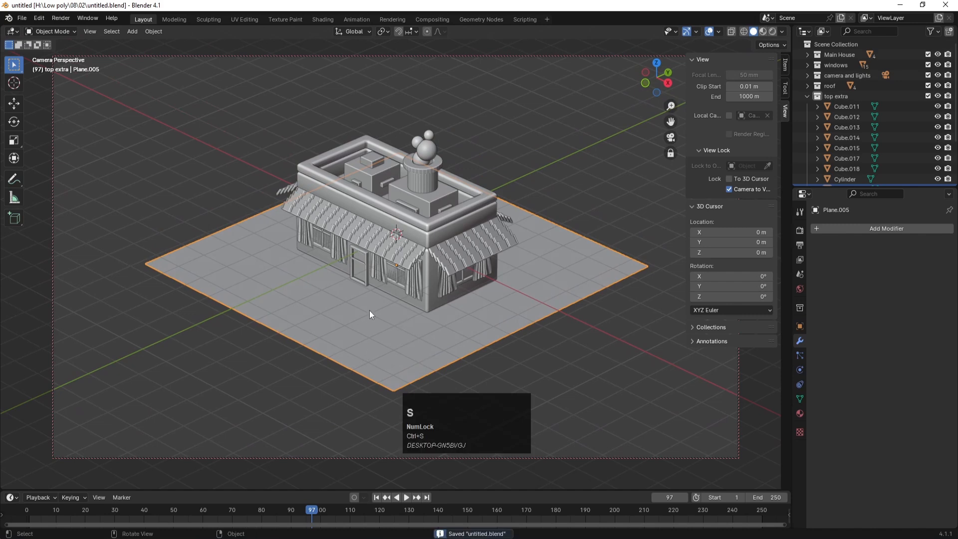
scroll(392, 278, up, 2)
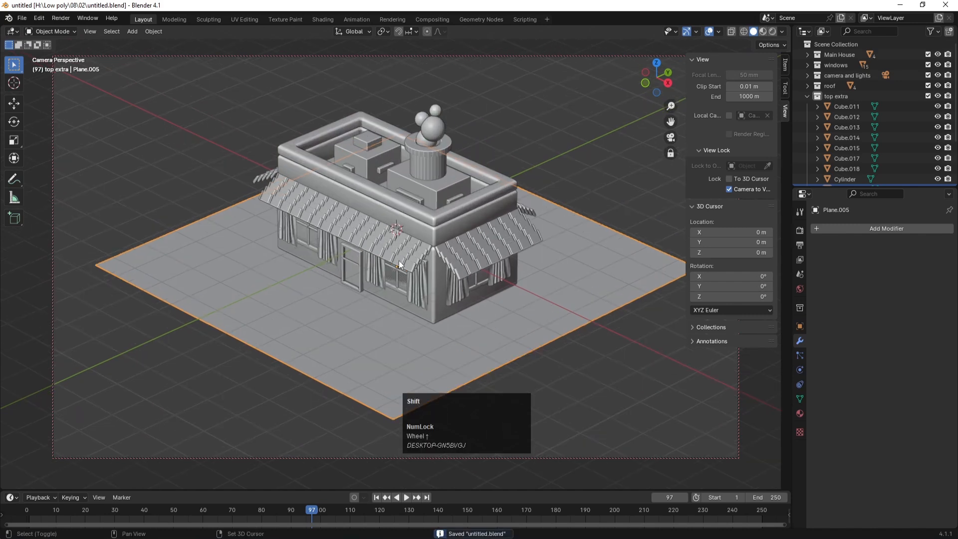
mouse_move(400, 265)
shift+middle_down()
mouse_move(400, 254)
mouse_move(405, 259)
shift+middle_up()
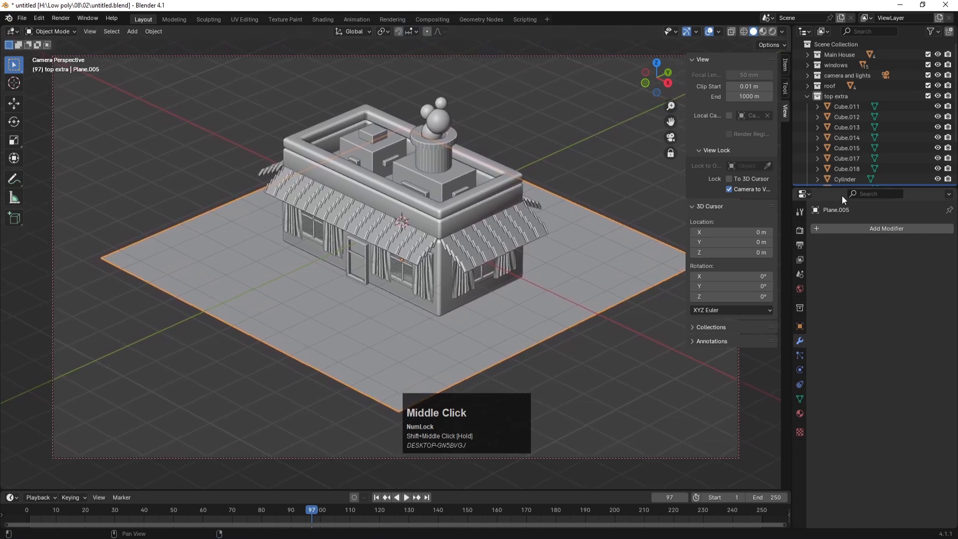
Step: Rename the ground plane Plane.005 to 'base'
scroll(888, 90, down, 2)
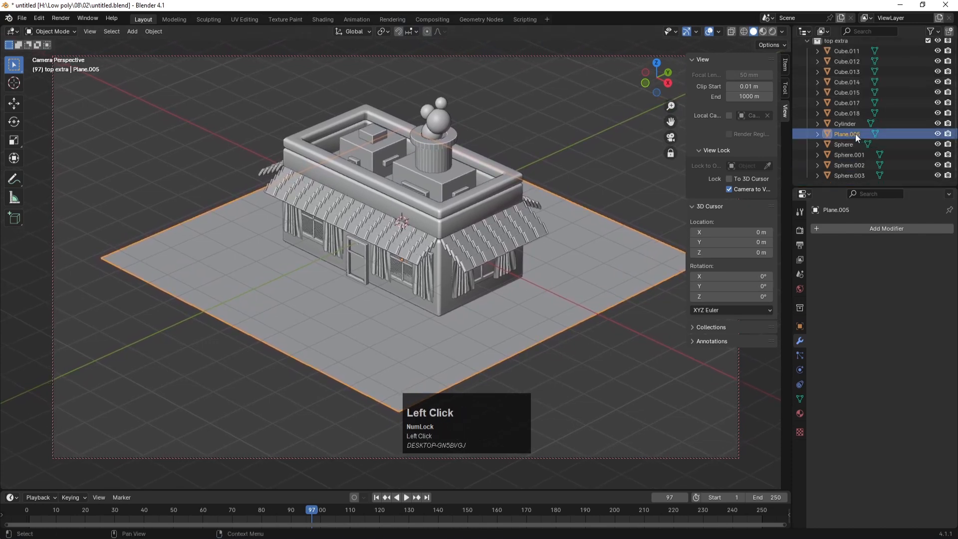
double_click(855, 133)
text(bas)
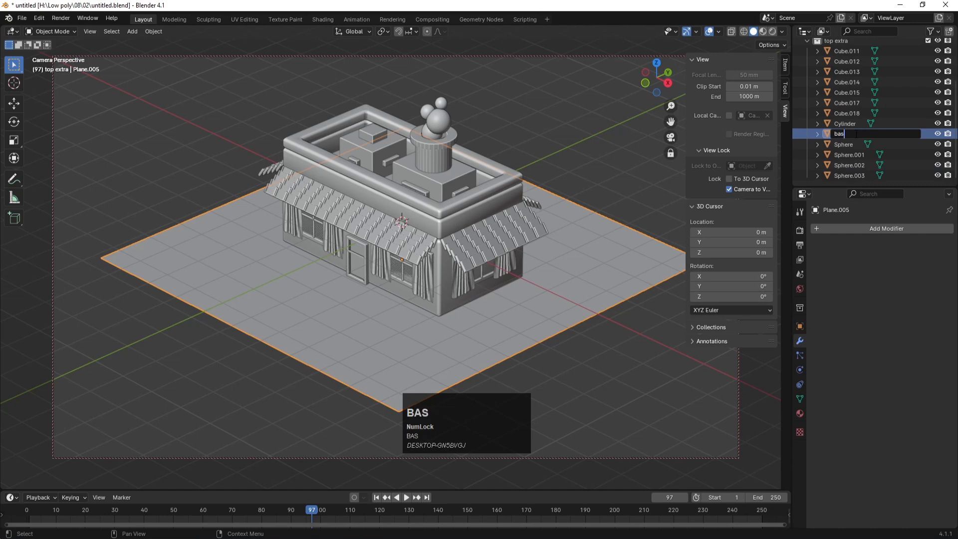
text(e)
key(Return)
Step: Move base out of the top extra collection, collapse that collection, and save
scroll(856, 135, up, 2)
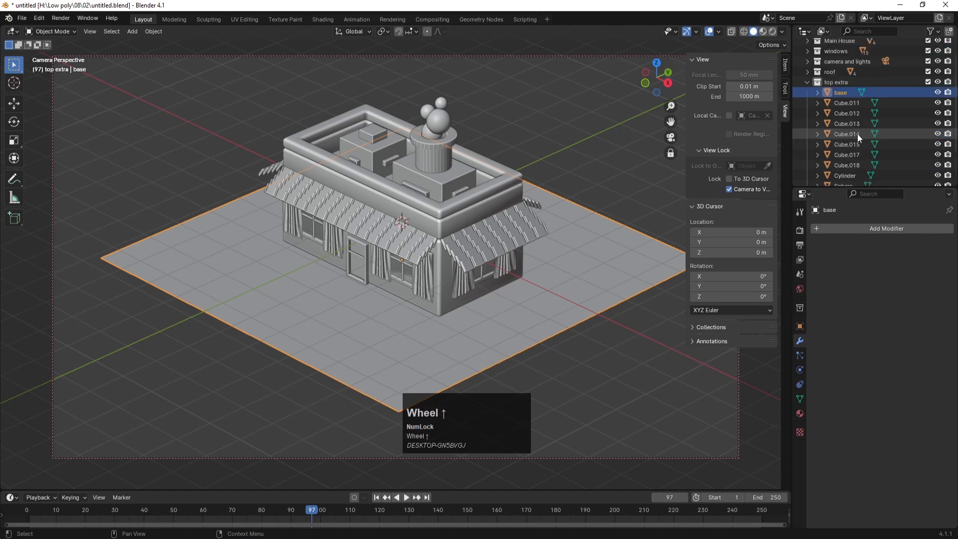
scroll(843, 89, down, 2)
drag(837, 52, 832, 176)
scroll(842, 154, up, 4)
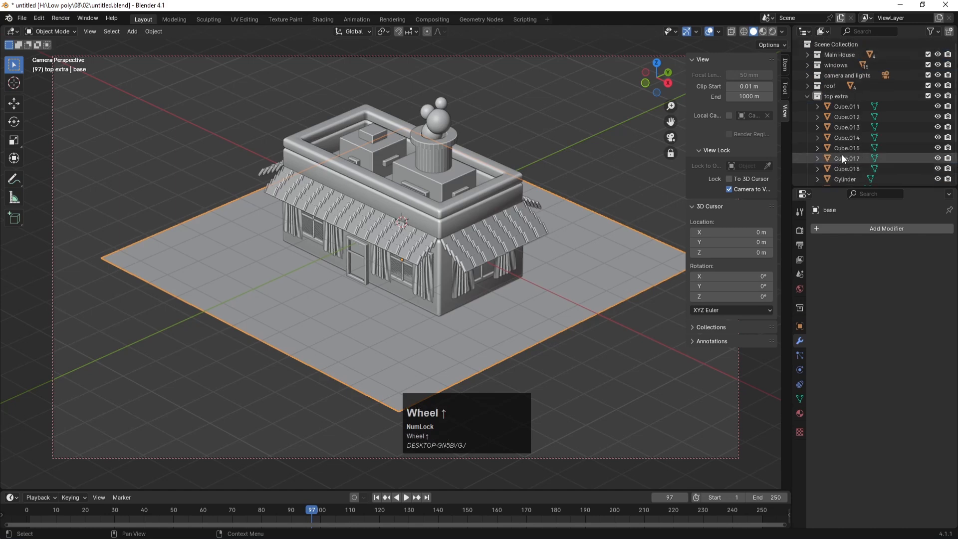
click(807, 101)
key(ctrl+s)
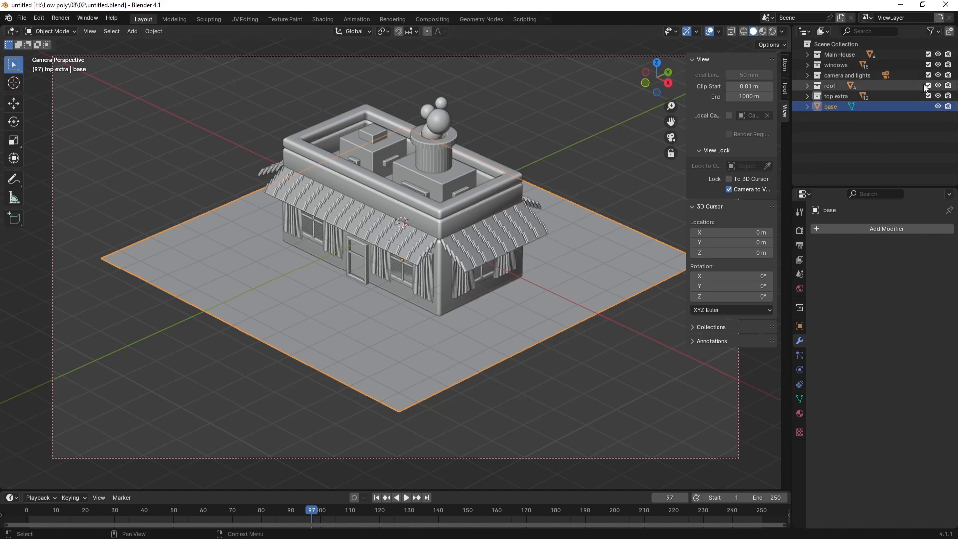
Step: Hide the base ground plane in the Outliner and save the file
click(938, 106)
key(ctrl+s)
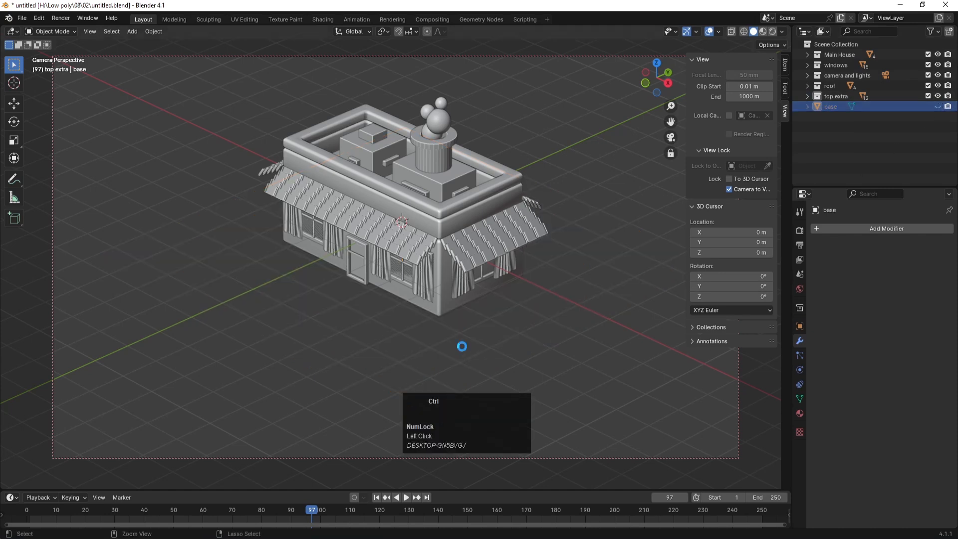
click(515, 318)
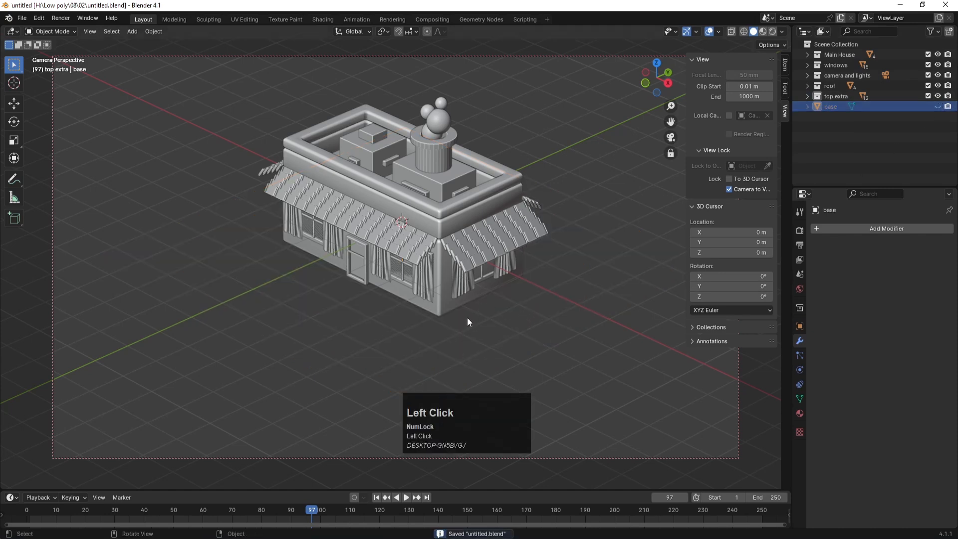
Step: Create a new collection named 'table' and save the file
right_click(832, 135)
click(821, 135)
double_click(834, 107)
text(ta)
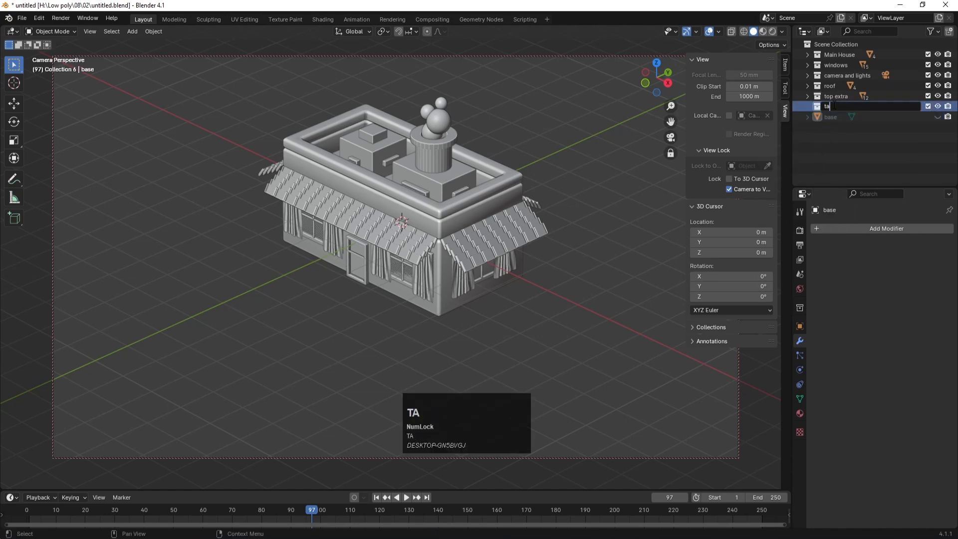
text(ble)
key(Return)
key(ctrl+s)
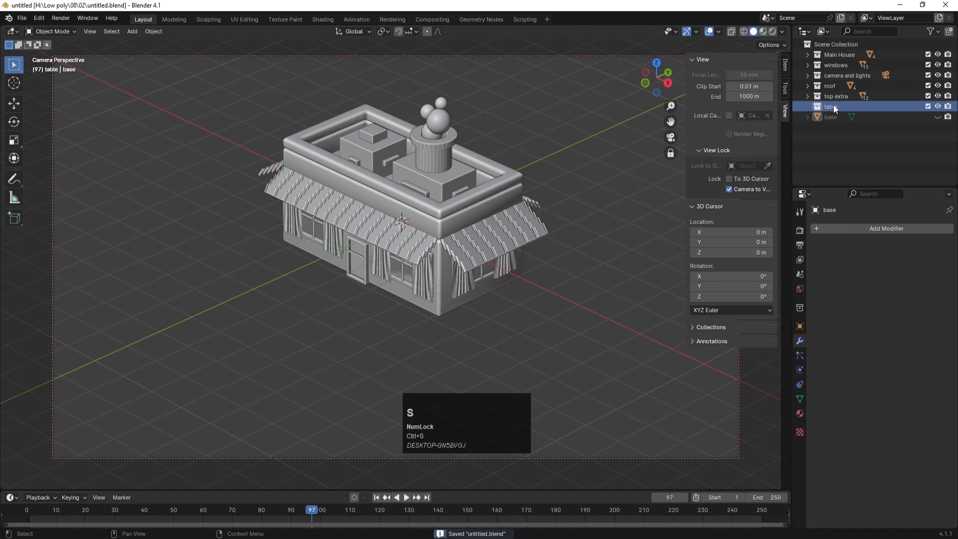
Step: Hide and exclude the extra, roof, camera and lights, windows and Main House collections
click(938, 95)
click(938, 86)
click(938, 75)
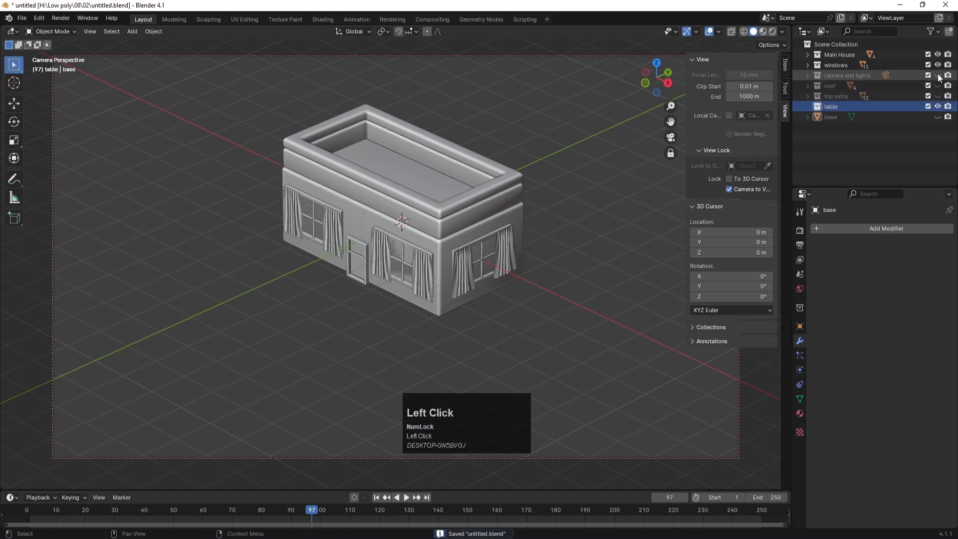
click(938, 65)
click(938, 55)
mouse_move(928, 55)
mouse_down()
mouse_move(929, 97)
mouse_move(929, 53)
mouse_up()
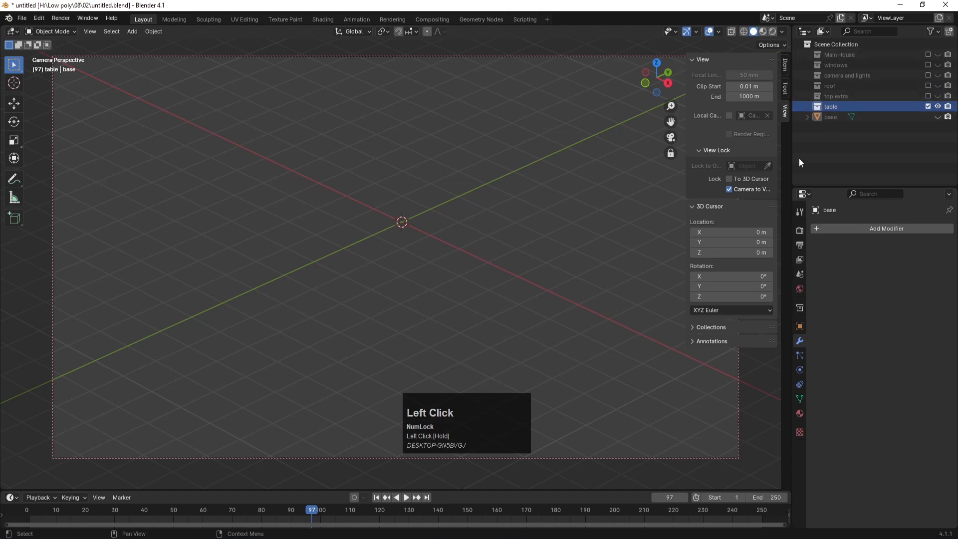
Step: Reorient the view back into perspective over the empty scene and save
key(KP_1)
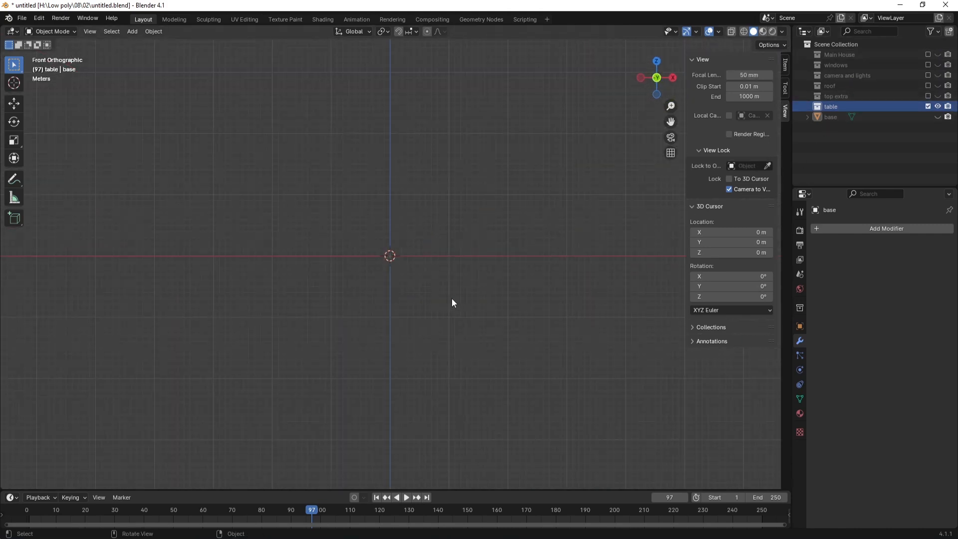
middle_drag(462, 210, 414, 270)
key(ctrl+s)
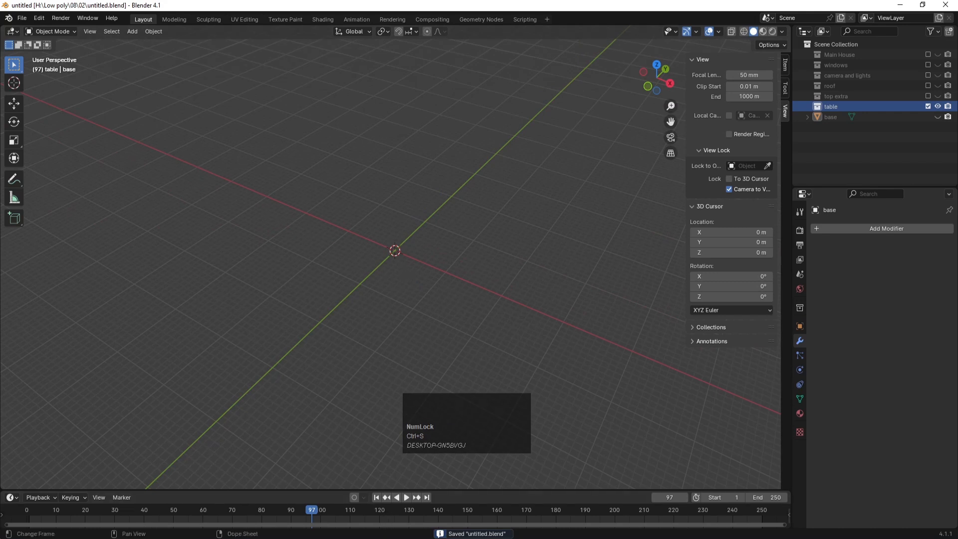
click(379, 537)
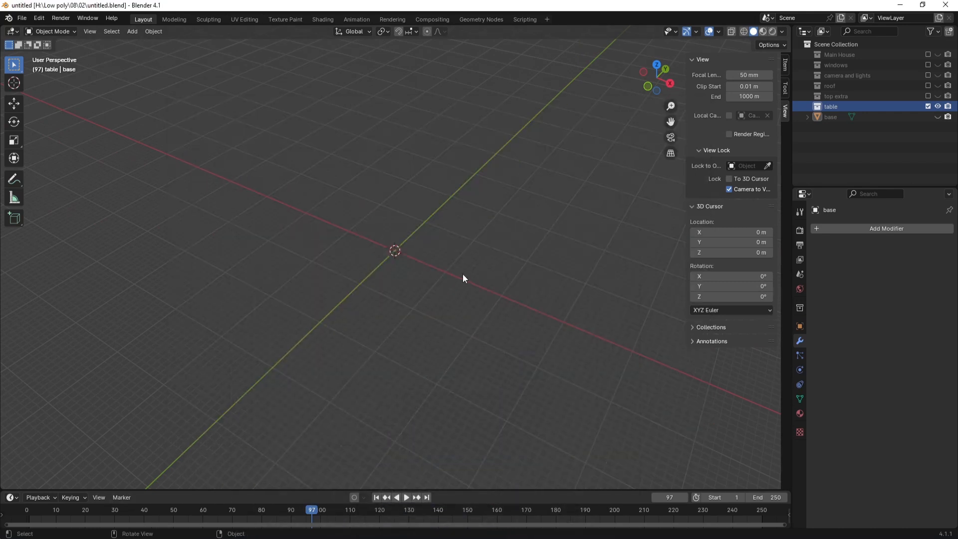
scroll(383, 238, up, 2)
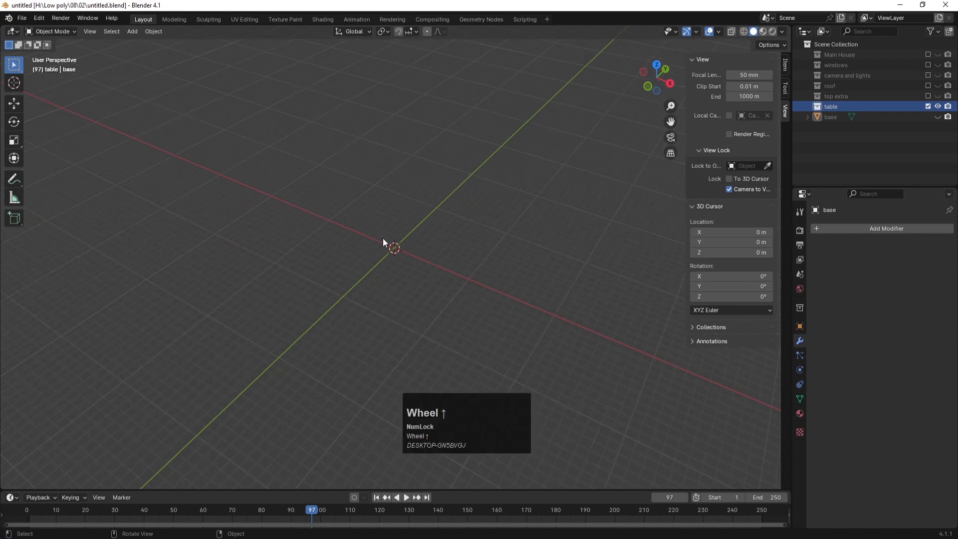
middle_drag(406, 269, 399, 252)
key(shift+a)
mouse_move(399, 247)
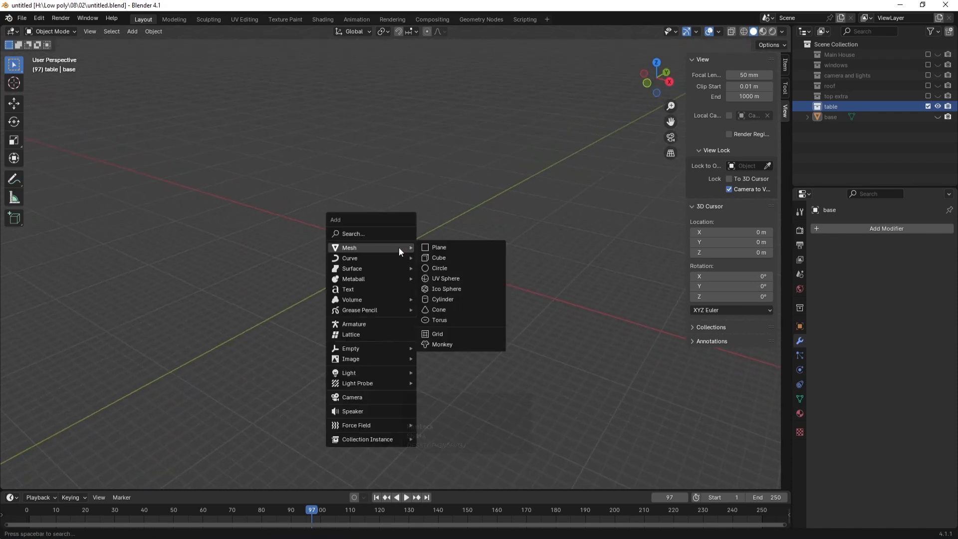
Step: Add a cube, flatten it along Z into a slab, and raise it 1.338 m
click(454, 260)
scroll(456, 250, up, 3)
scroll(499, 257, up, 8)
scroll(512, 258, down, 8)
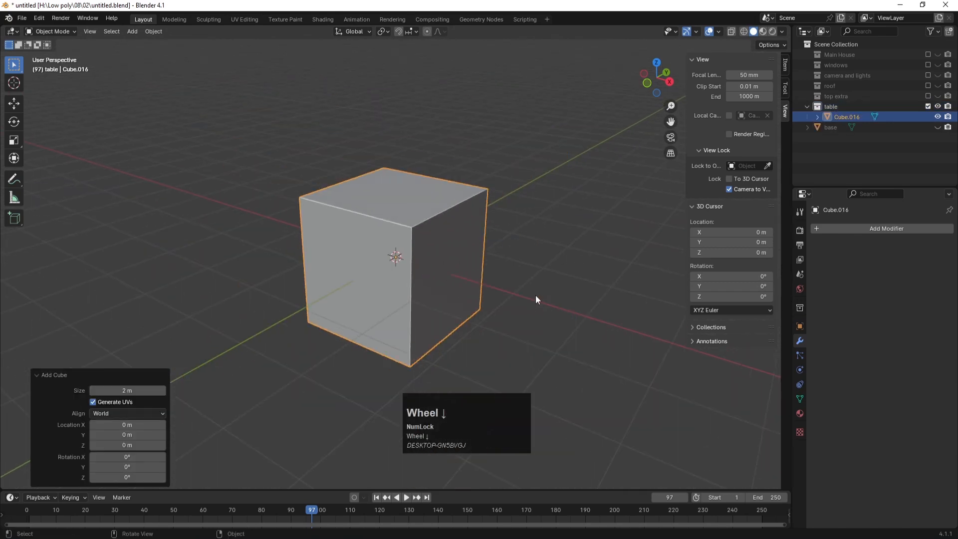
key(s)
key(z)
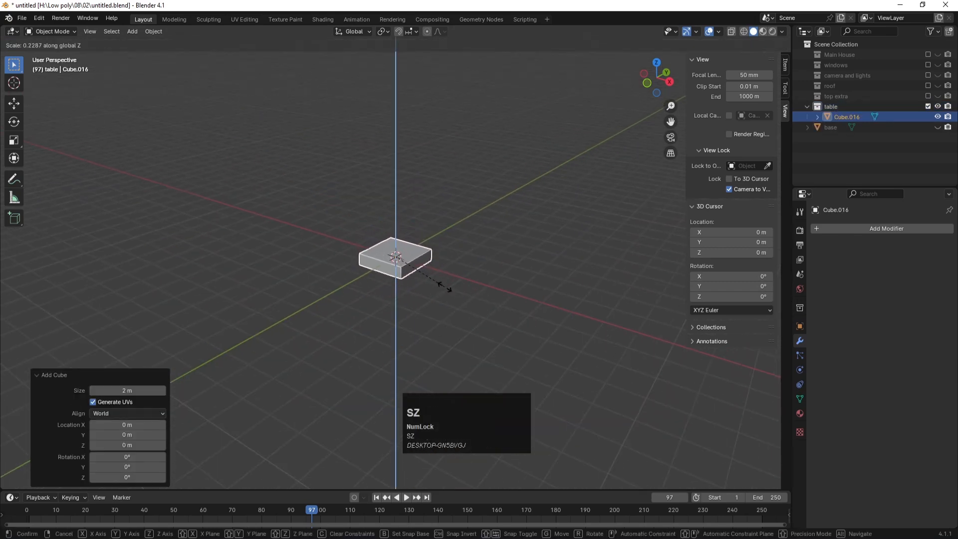
click(435, 279)
key(g)
key(z)
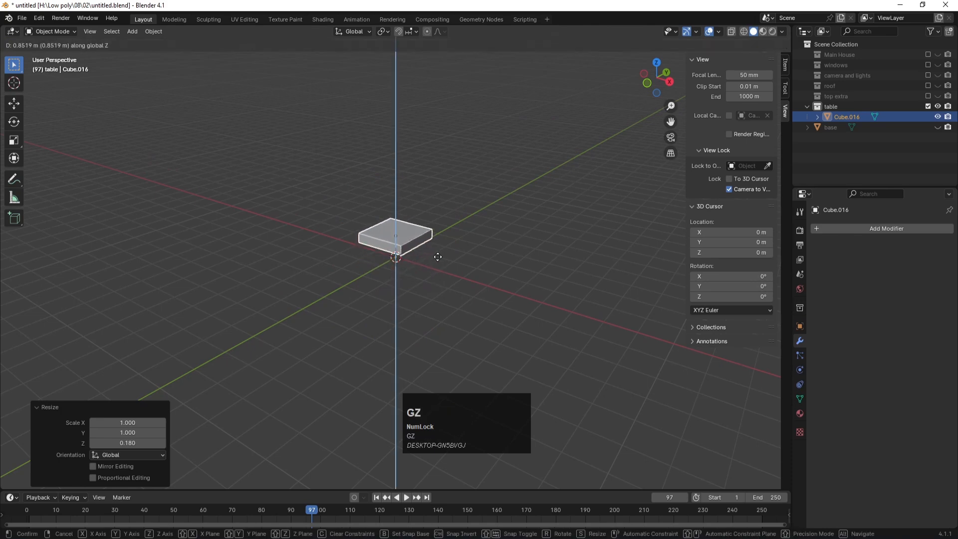
click(439, 248)
Step: In top X-ray view, duplicate the tabletop in place and shrink the copy into a small block
key(KP_7)
scroll(441, 272, up, 3)
key(alt+z)
key(shift+d)
right_click(487, 289)
key(s)
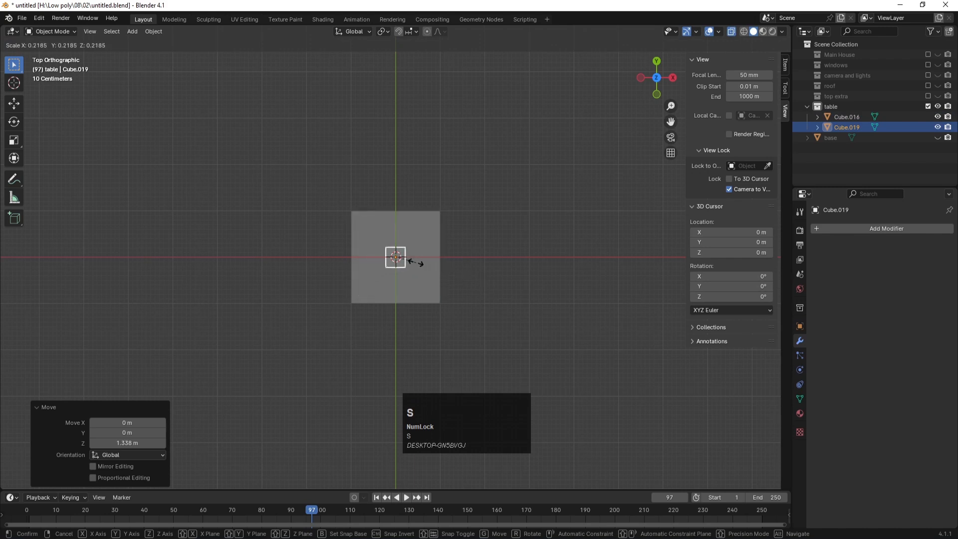
click(412, 259)
Step: Stretch the block taller along Z into a leg and place it under the tabletop
key(KP_1)
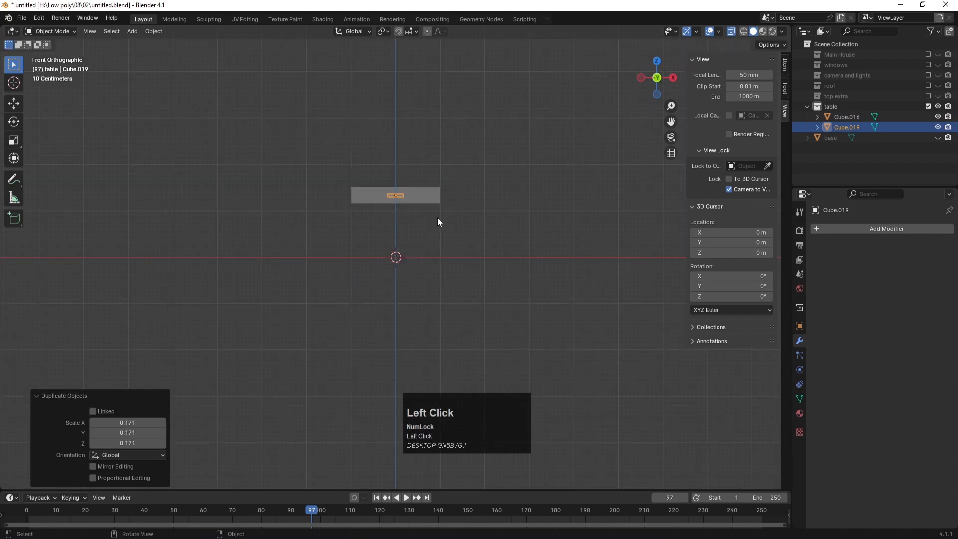
key(s)
key(z)
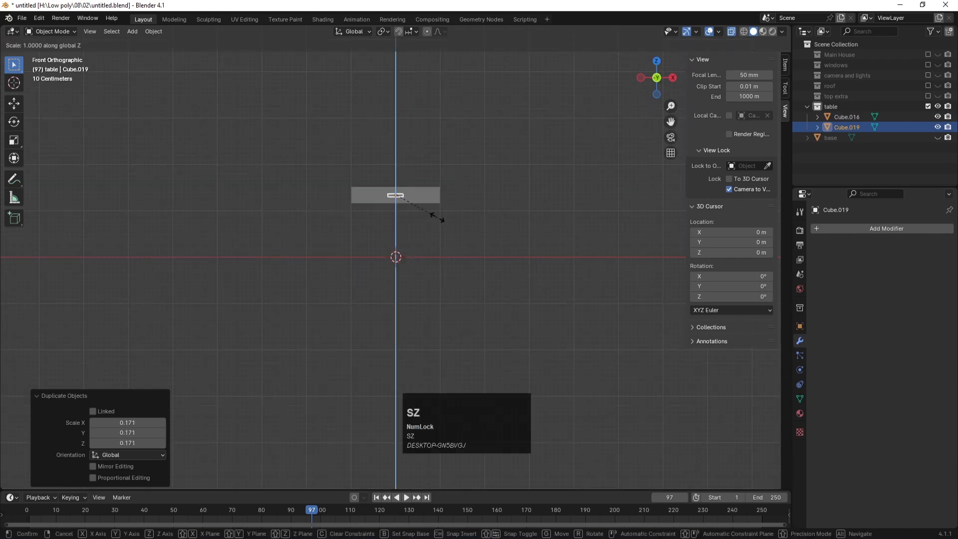
click(394, 457)
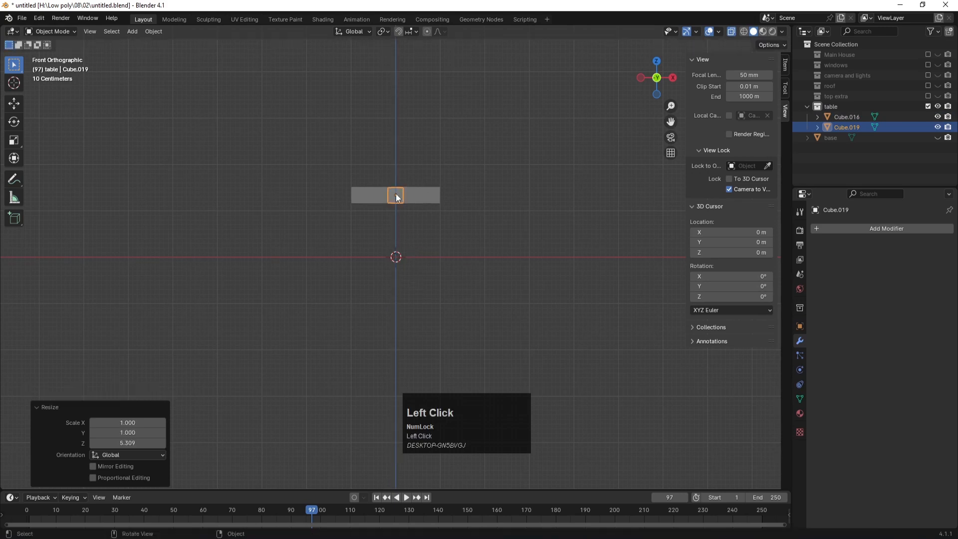
key(s)
key(z)
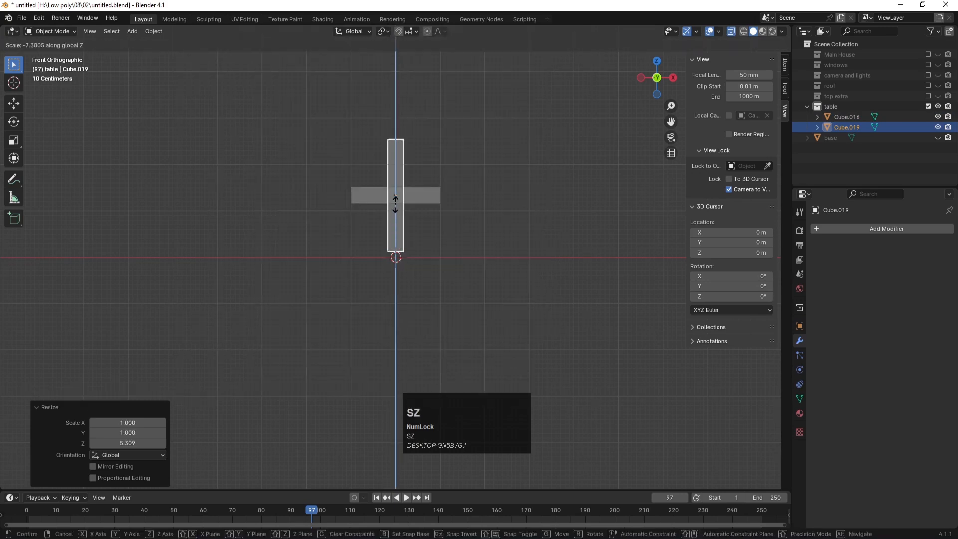
click(397, 202)
key(g)
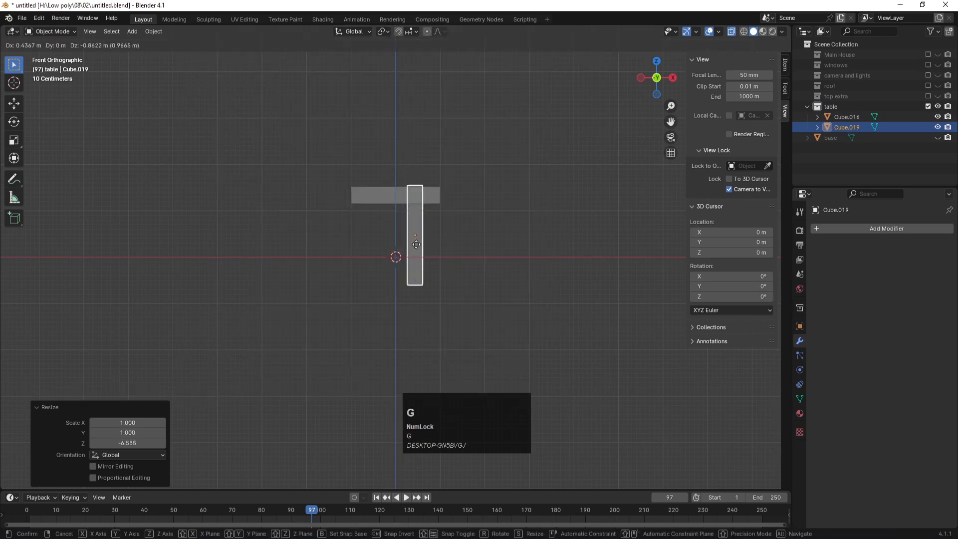
click(427, 258)
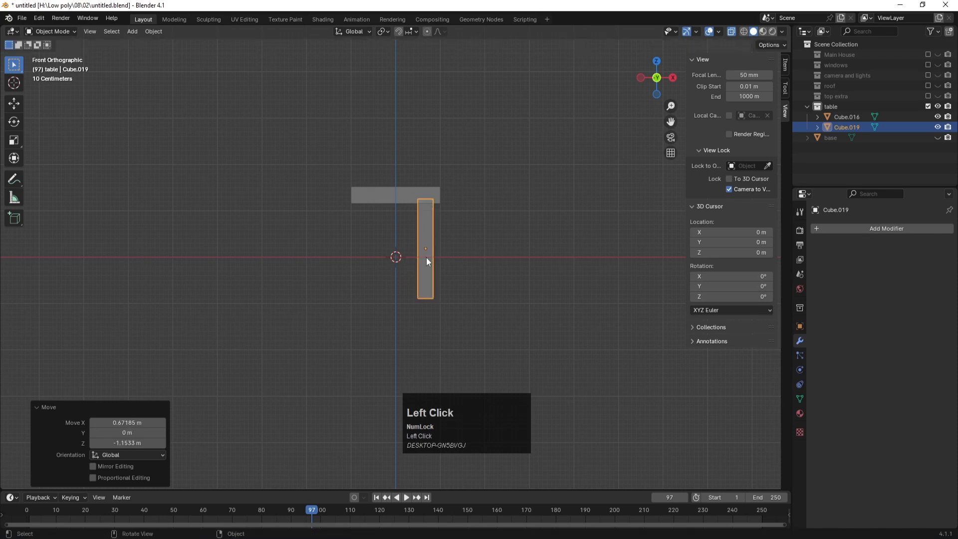
Step: Move the leg's bottom edge loop down so the leg stands on the ground
key(Tab)
click(463, 312)
alt+click(464, 311)
key(g)
key(z)
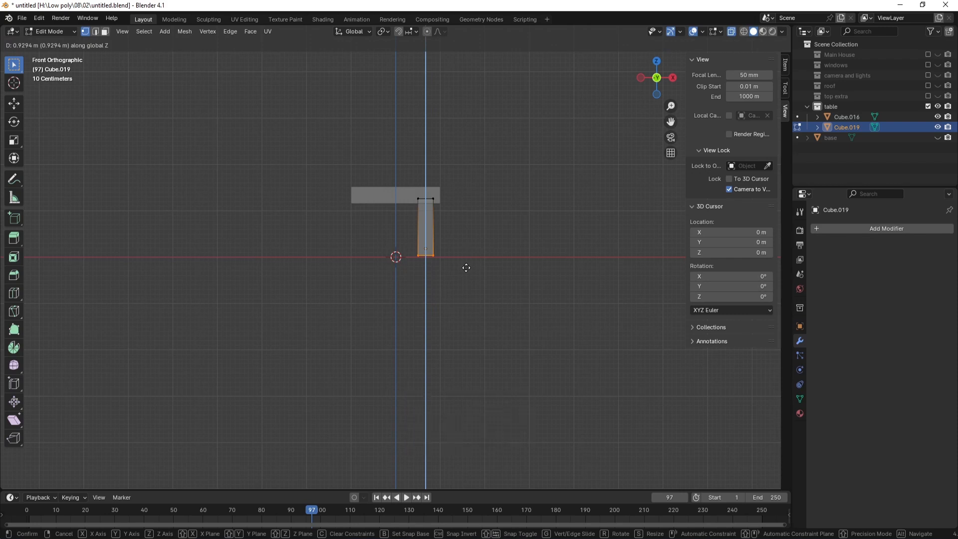
click(468, 269)
Step: Move the whole leg under a corner of the tabletop in top view
key(KP_7)
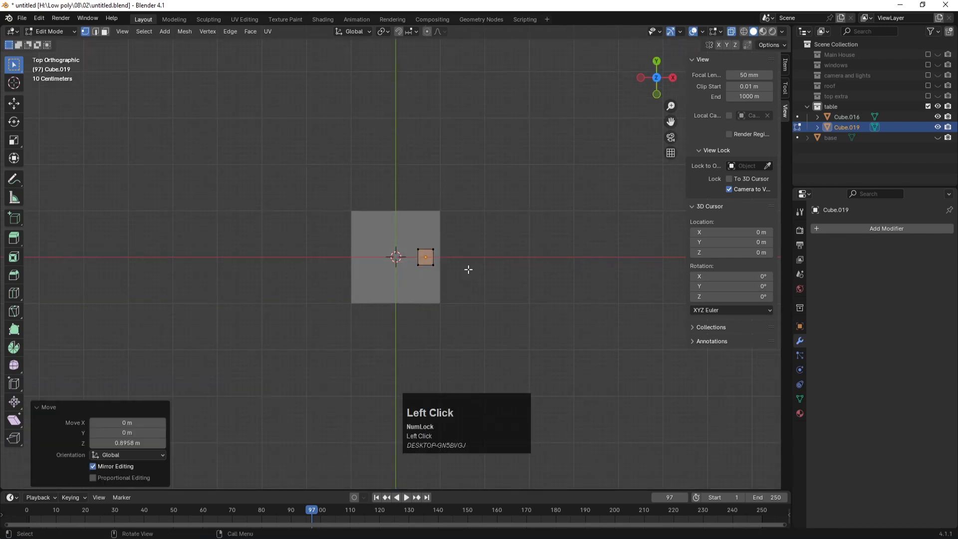
key(a)
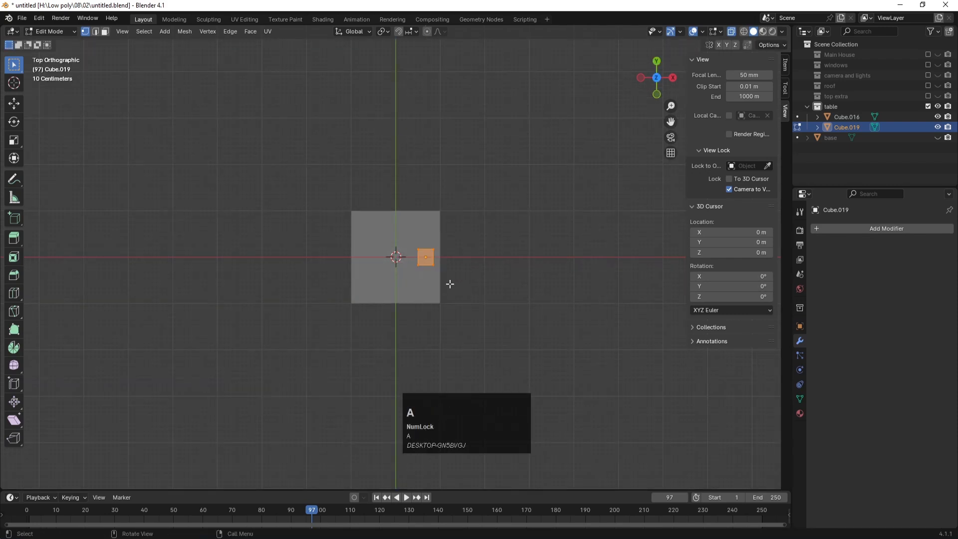
key(g)
click(448, 313)
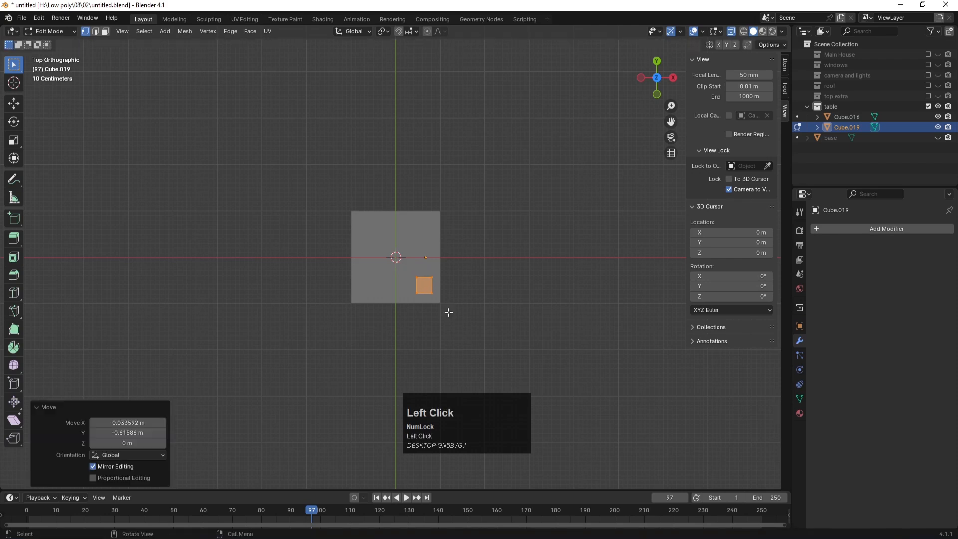
key(Tab)
scroll(433, 281, up, 3)
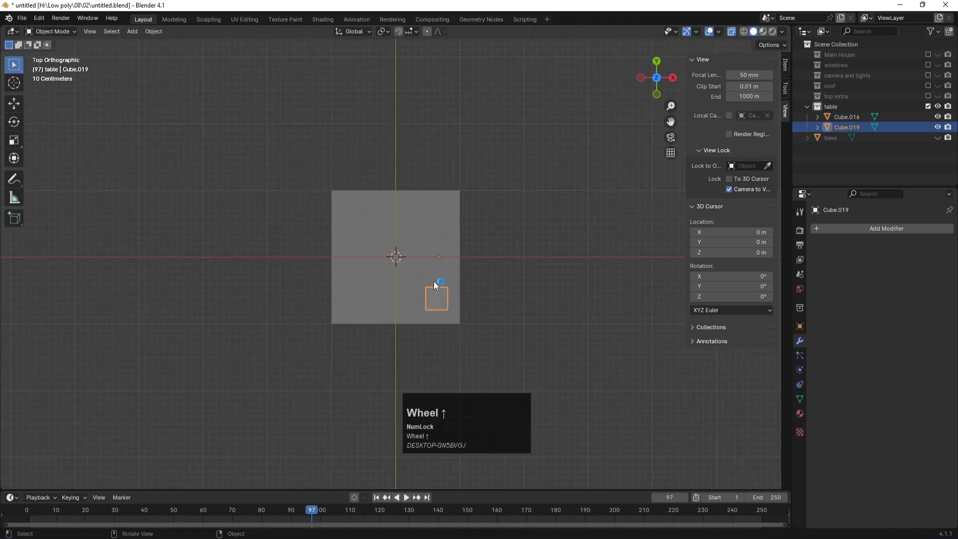
key(shift+d)
Step: Copy a leg along X to the opposite corner, then duplicate both legs along Y to the far corners
key(x)
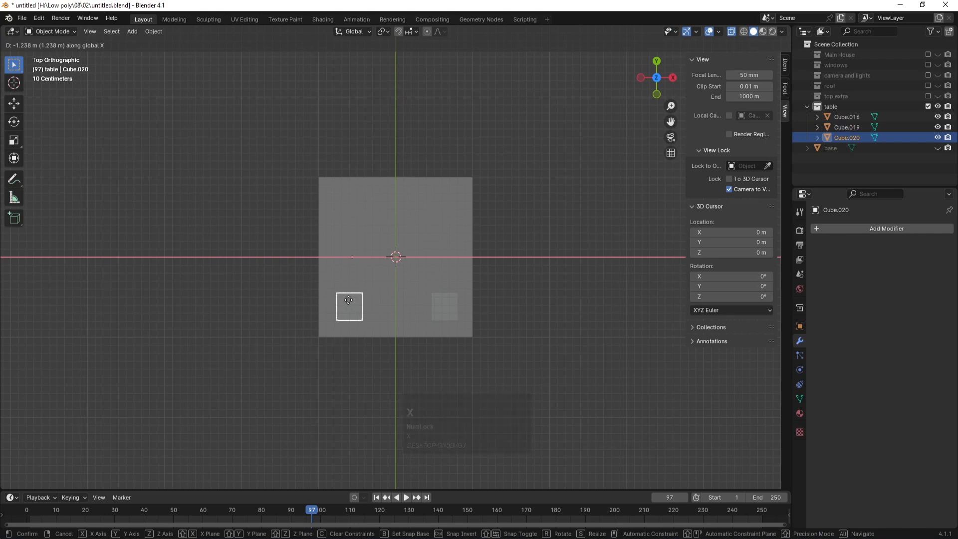
click(349, 300)
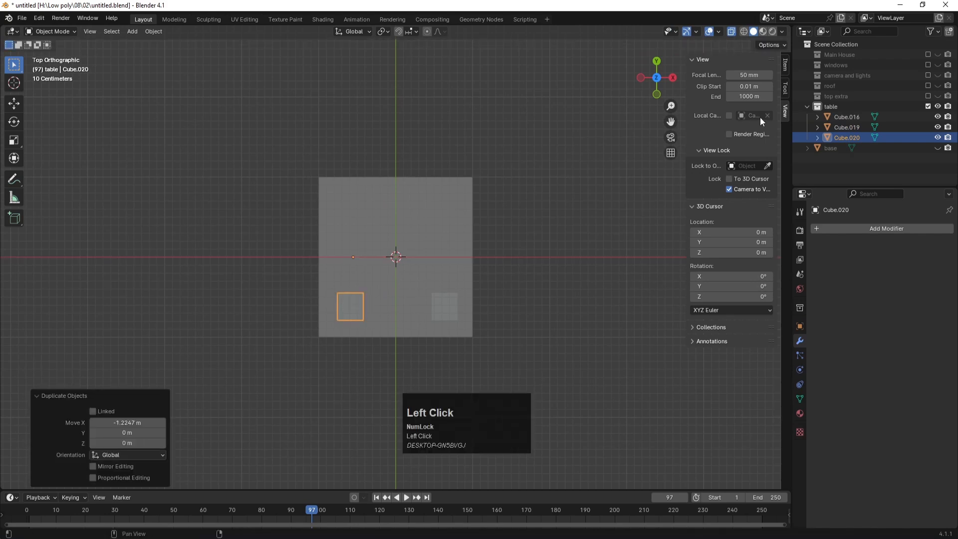
shift+click(841, 125)
key(shift+d)
key(x)
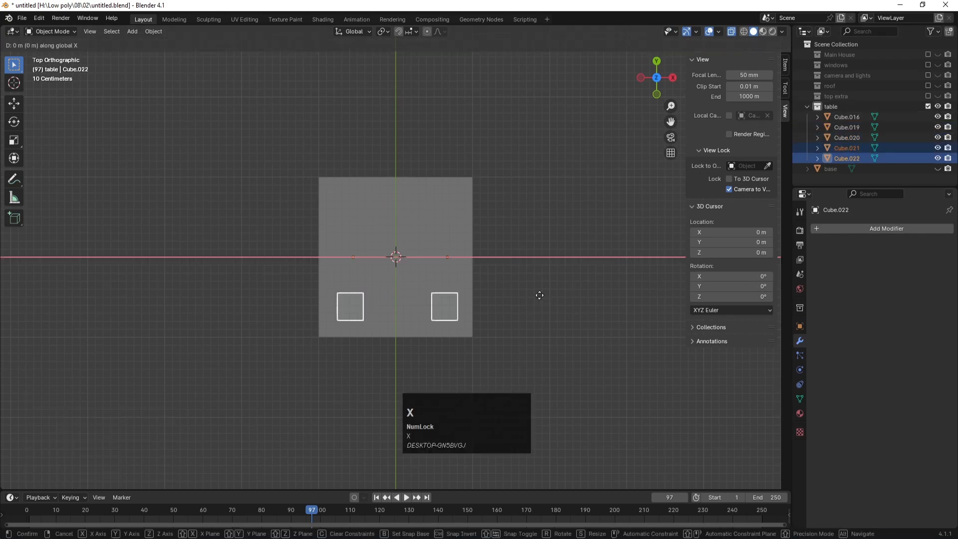
key(y)
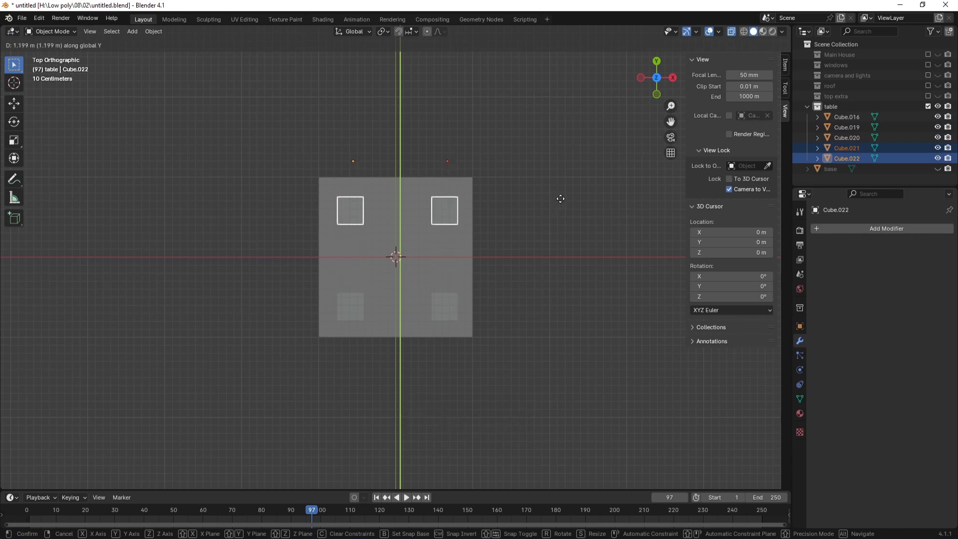
click(560, 198)
Step: Select all five table pieces and set their origins to Center of Mass (Surface)
click(519, 297)
drag(527, 344, 310, 190)
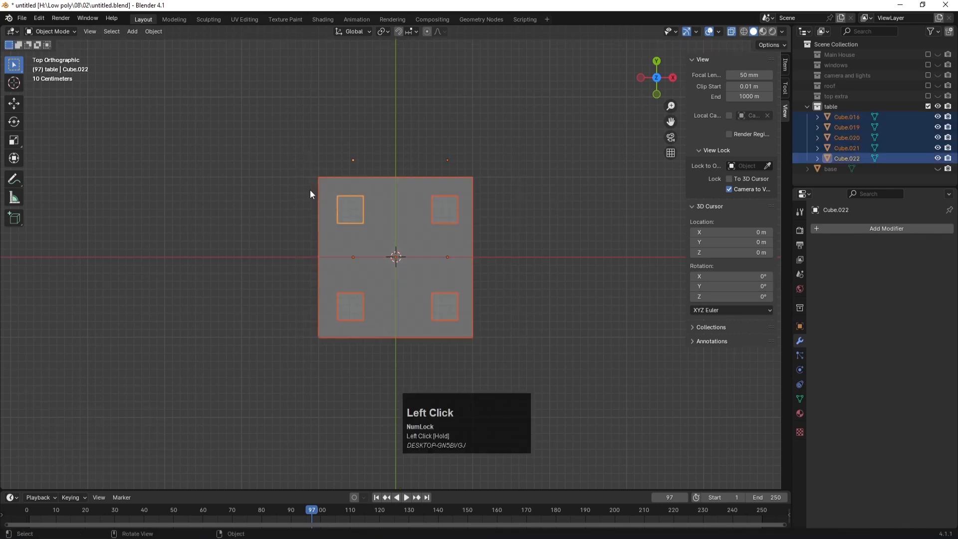
click(160, 35)
click(152, 32)
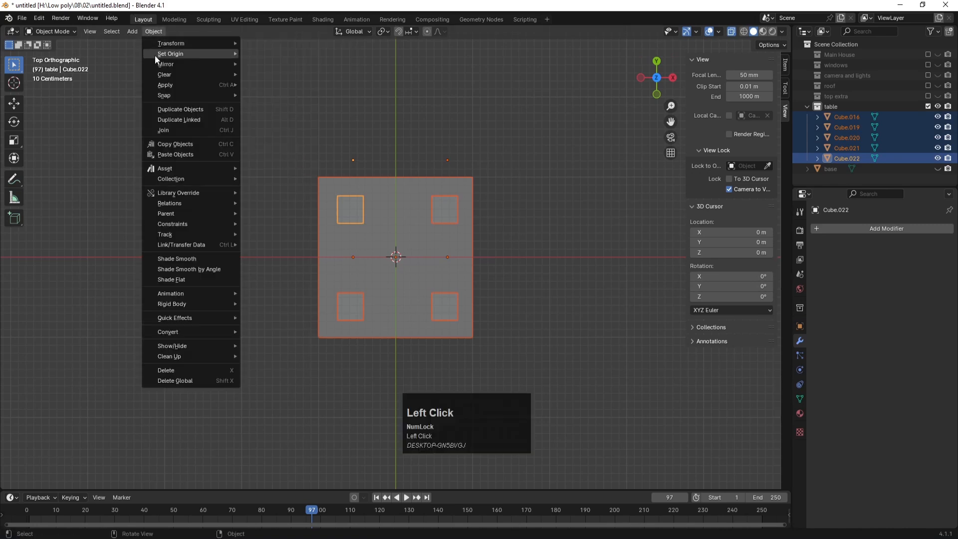
mouse_move(155, 56)
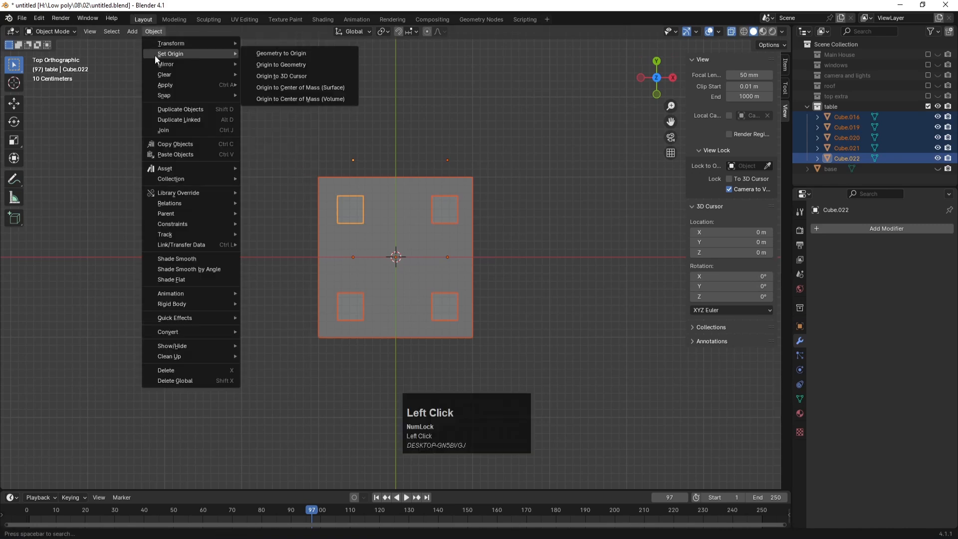
click(276, 87)
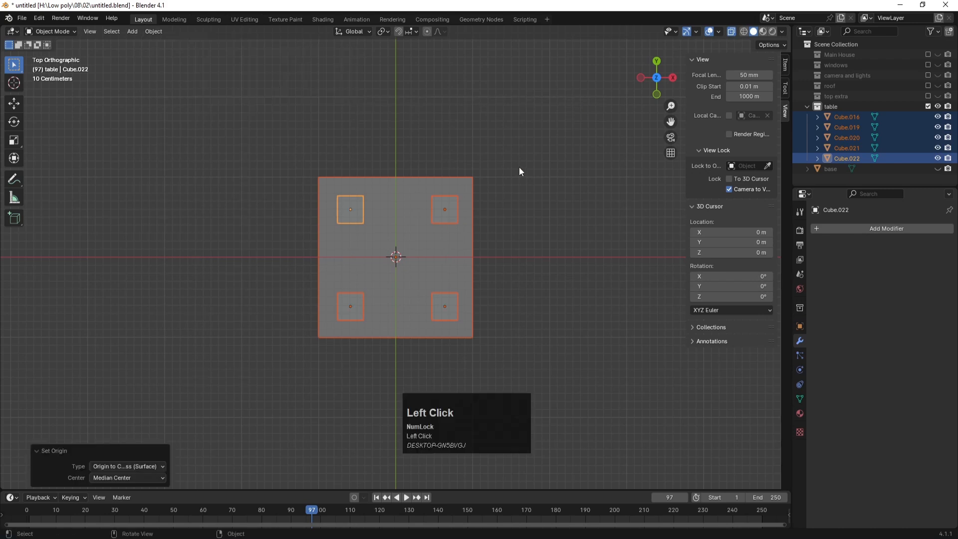
key(KP_1)
scroll(519, 167, down, 1)
middle_drag(519, 167, 472, 174)
scroll(478, 178, down, 2)
Step: Turn off see-through display for the table, deselect it and save the file
key(Caps_Lock)
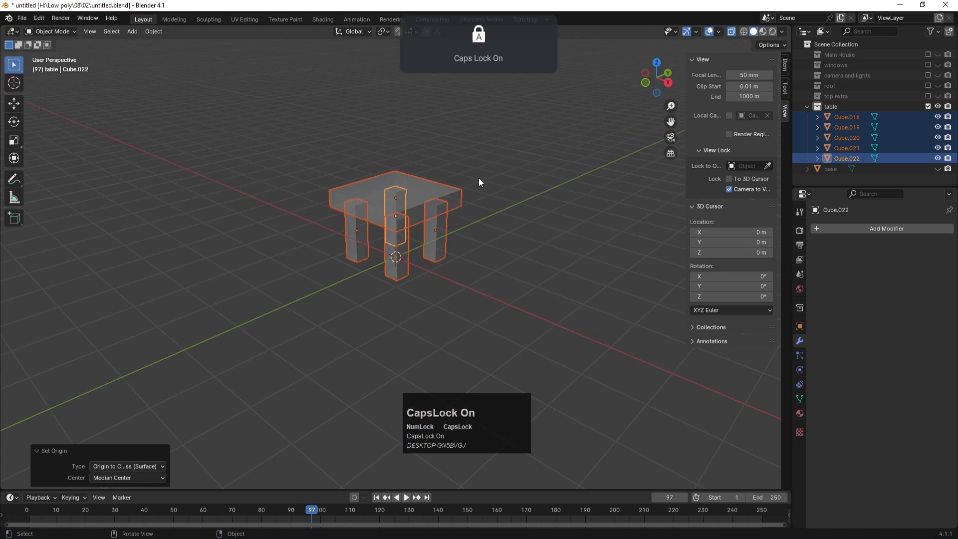
key(Tab)
key(Tab)
key(alt+z)
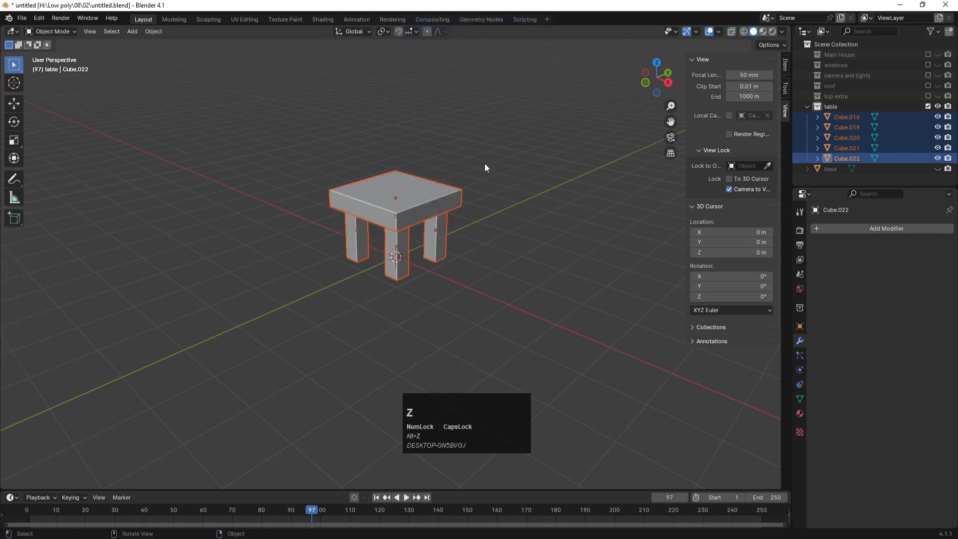
click(484, 165)
scroll(475, 228, down, 2)
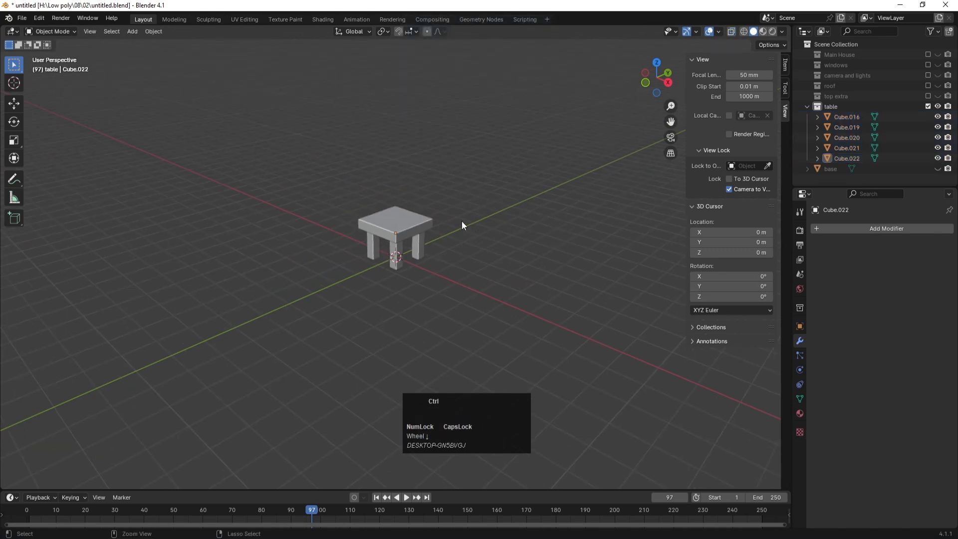
key(ctrl+s)
Step: Select the five table parts and move the legs' bottom edges down along Z in Edit Mode
click(424, 250)
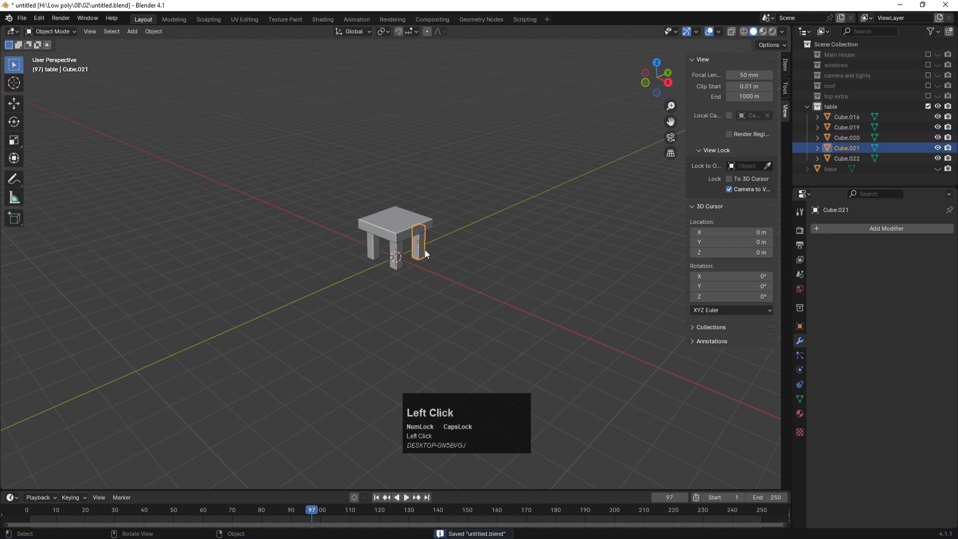
click(483, 223)
drag(483, 280, 239, 145)
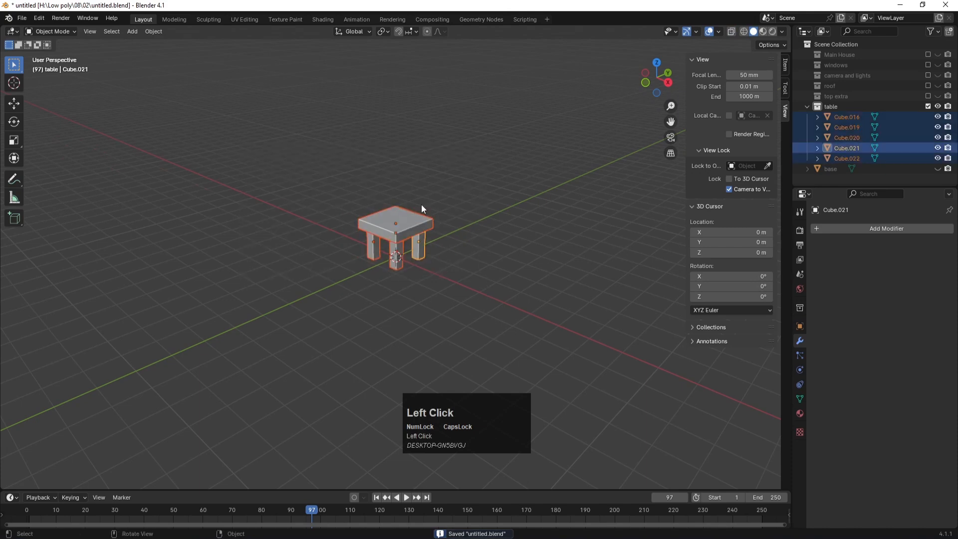
key(KP_1)
key(Tab)
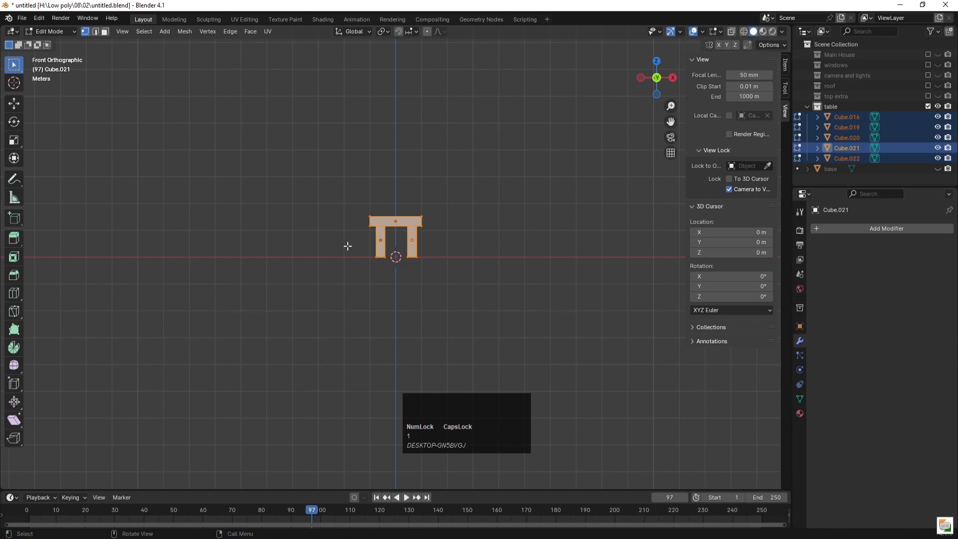
key(2)
drag(348, 246, 428, 275)
key(g)
key(z)
click(475, 304)
key(Tab)
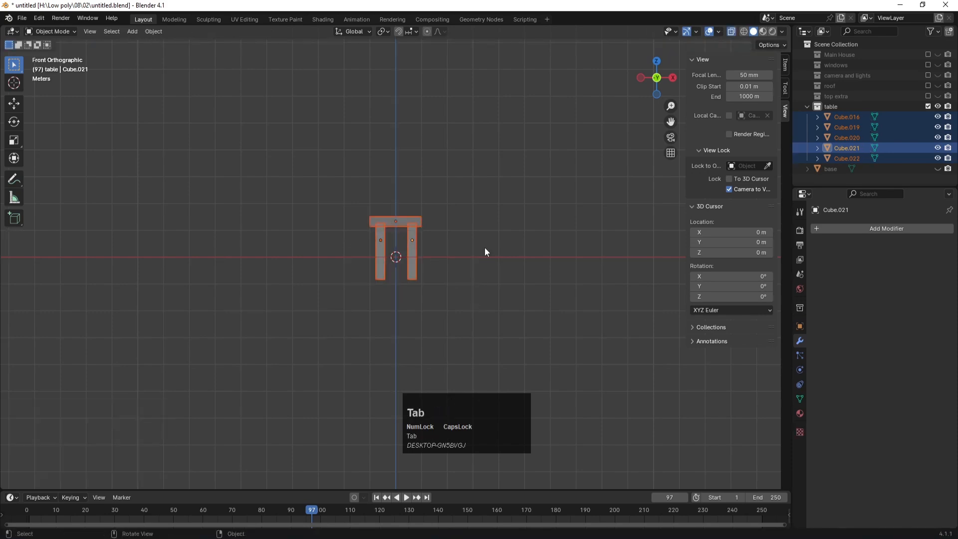
Step: Undo the last change, save, reselect the table parts and re-include the Main House collection
click(497, 214)
key(ctrl+z)
middle_drag(448, 182, 418, 201)
key(ctrl+s)
drag(330, 184, 465, 316)
click(928, 54)
Step: Show the Main House collection, shrink the table to about a quarter size and move it in front of the door
click(938, 55)
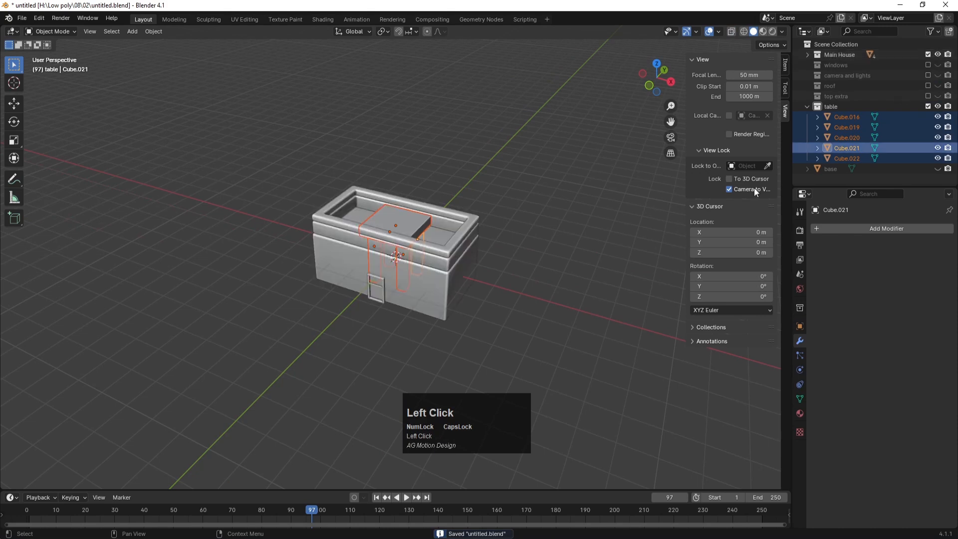
key(KP_1)
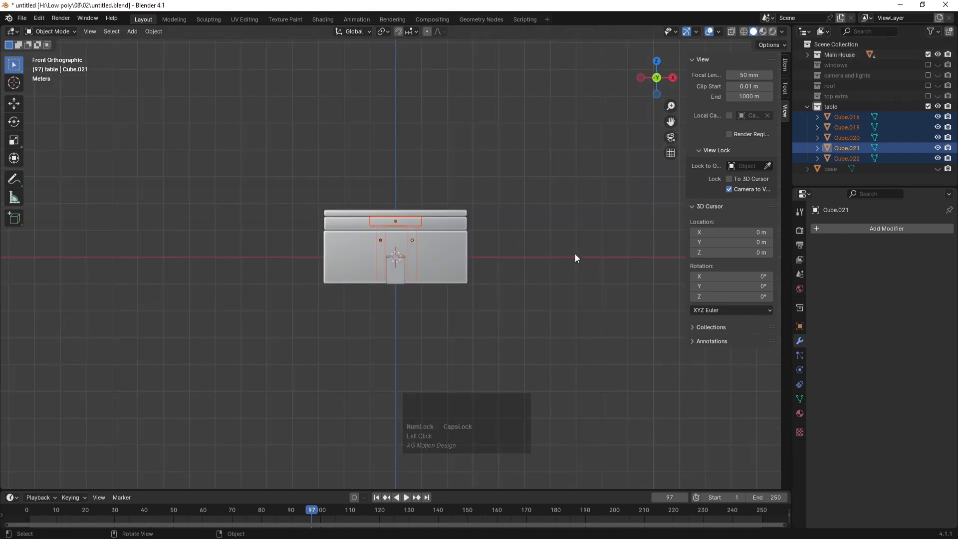
key(s)
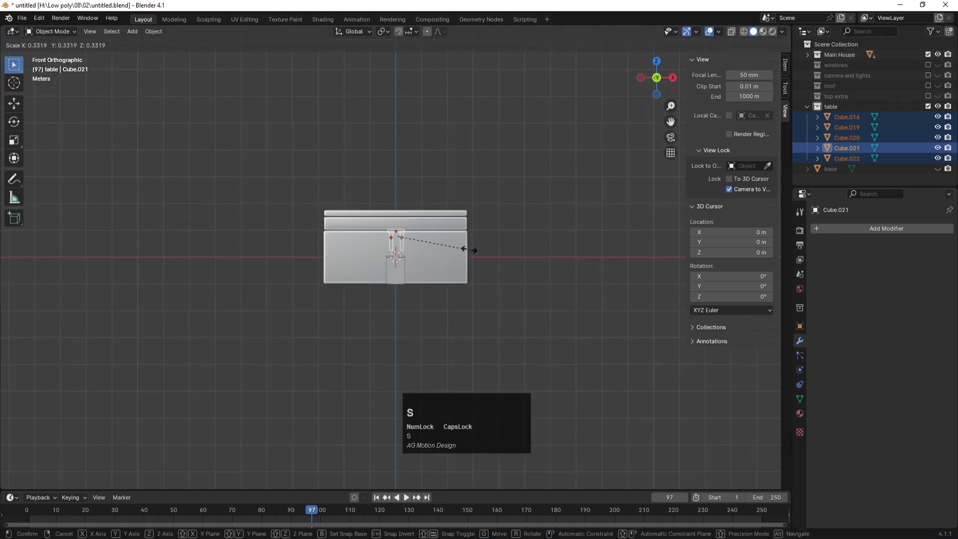
click(454, 247)
scroll(454, 247, up, 6)
scroll(454, 246, down, 3)
key(KP_7)
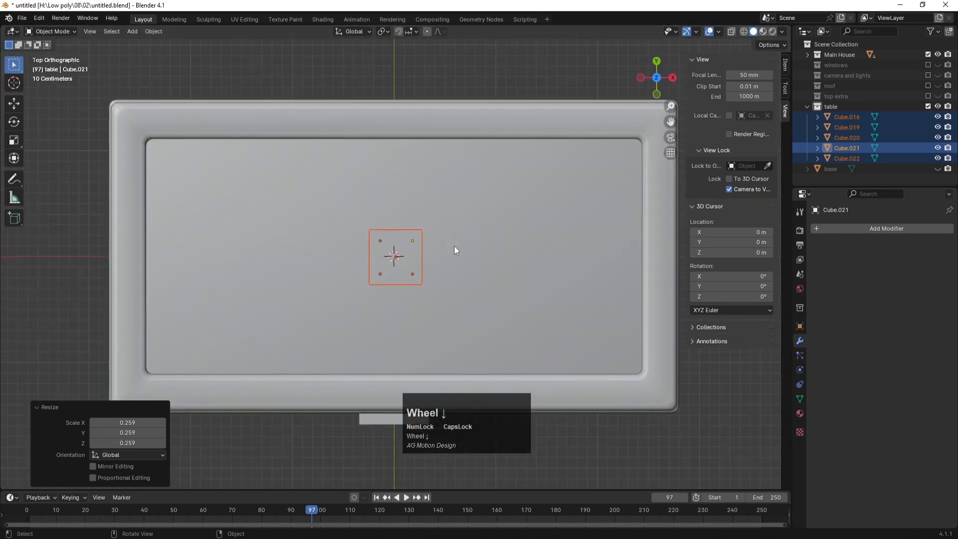
scroll(454, 247, down, 4)
key(g)
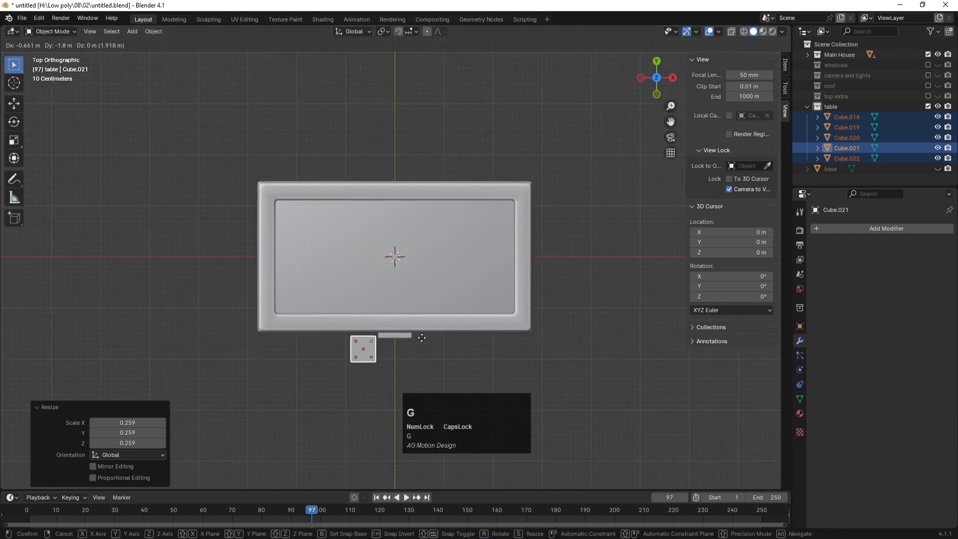
click(421, 337)
key(KP_0)
Step: Lower the small table to ground level, try an X-axis copy right of the door, then delete it
key(KP_1)
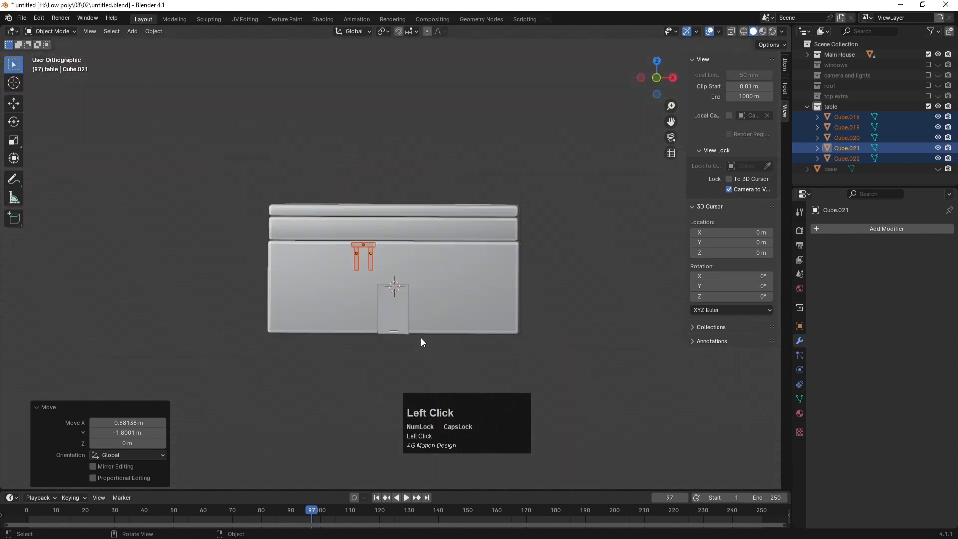
key(g)
key(z)
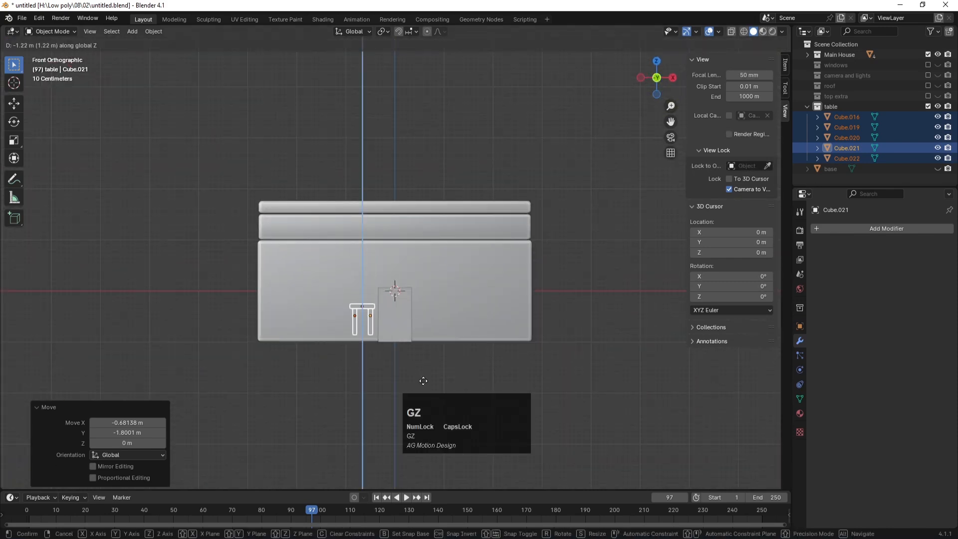
click(423, 388)
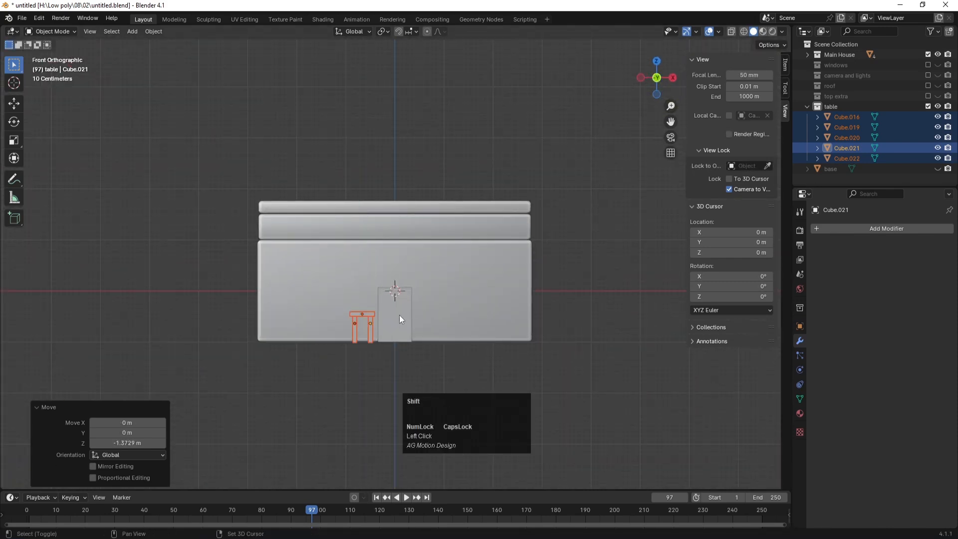
key(shift+d)
key(x)
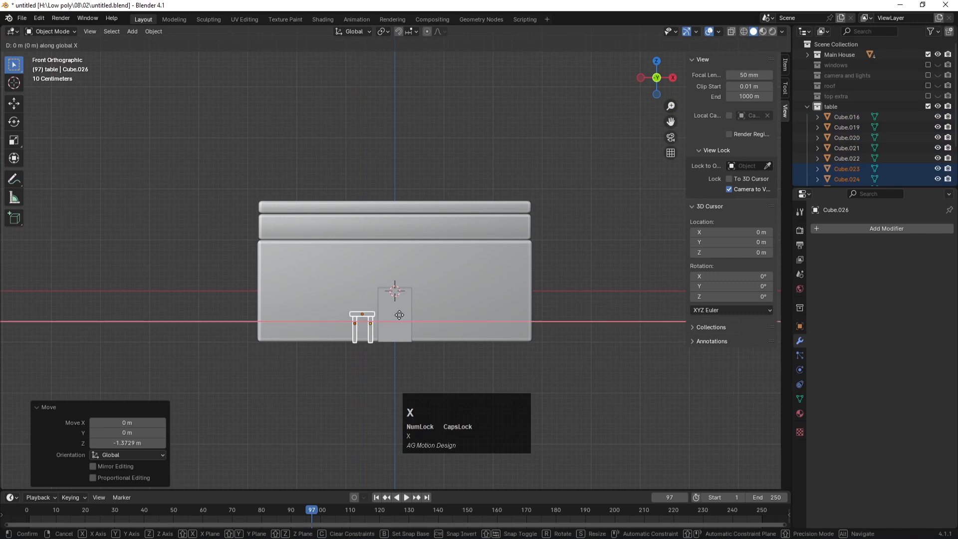
click(468, 325)
key(KP_0)
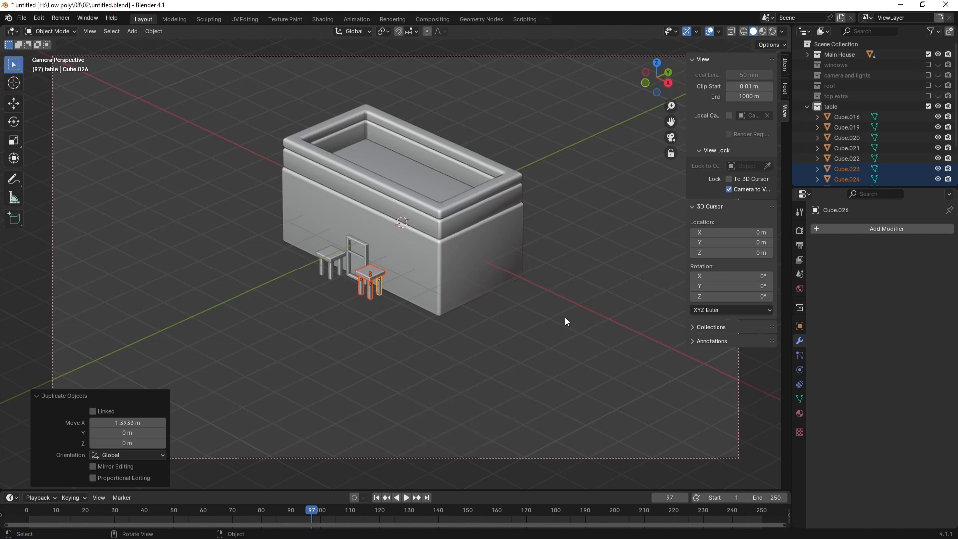
key(KP_1)
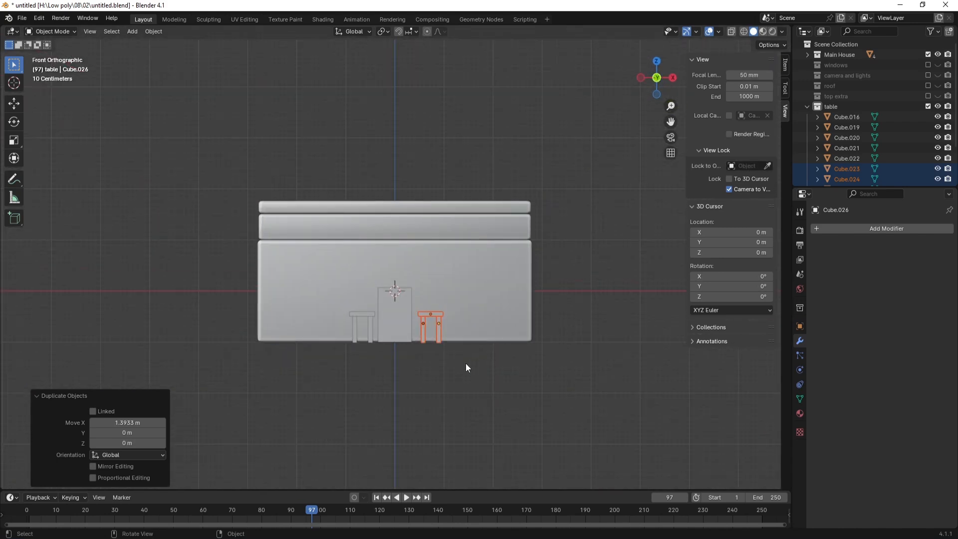
key(Delete)
Step: Select all parts of the small table, shrink it to stool size and set it on the ground
scroll(384, 358, up, 4)
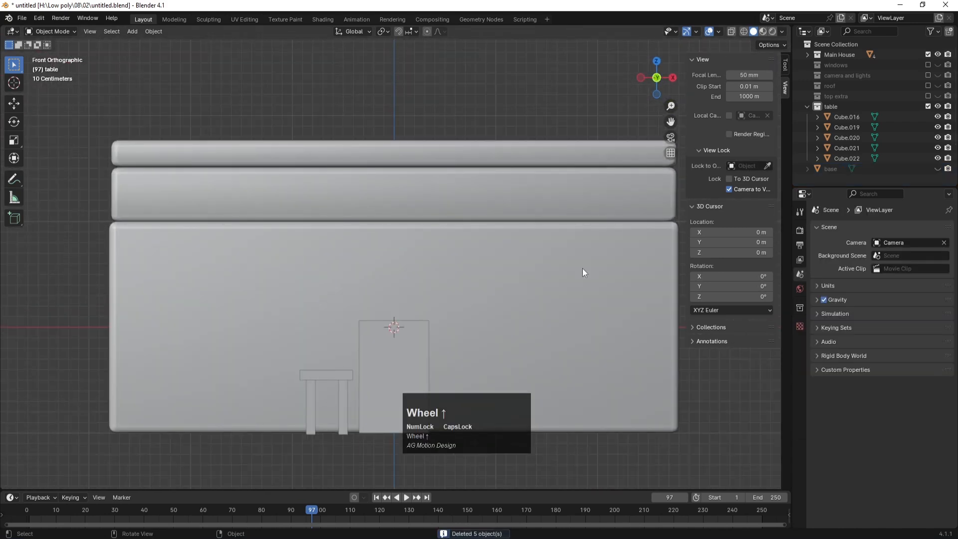
key(KP_7)
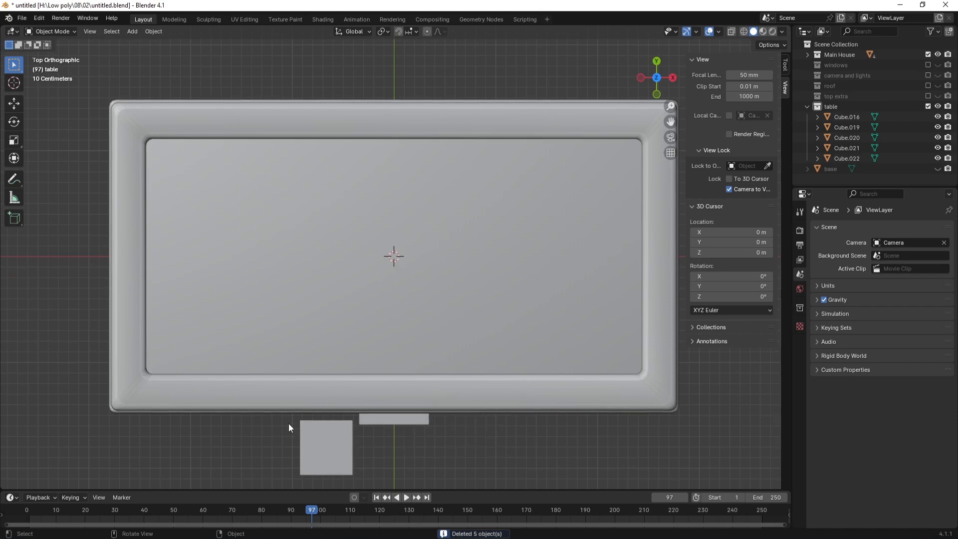
key(alt+z)
drag(287, 422, 351, 479)
key(KP_1)
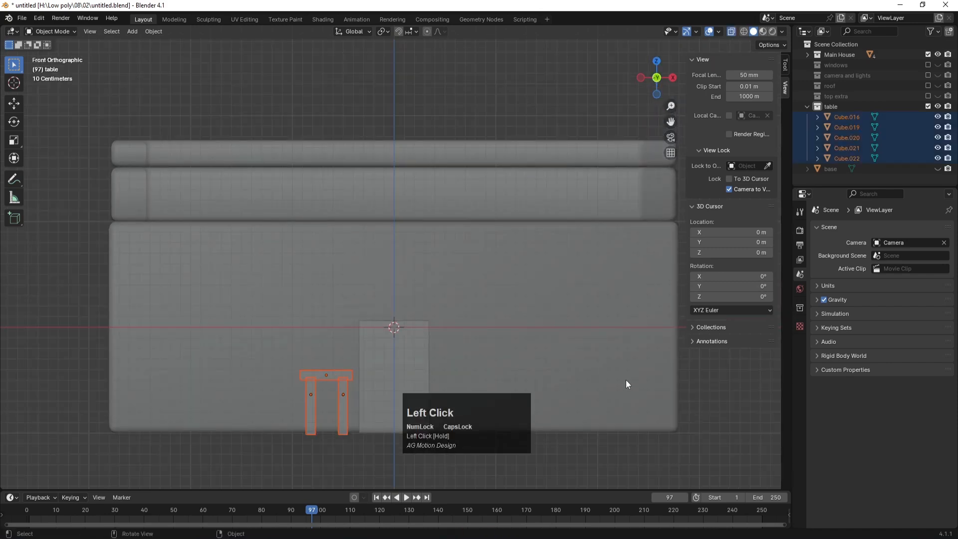
key(s)
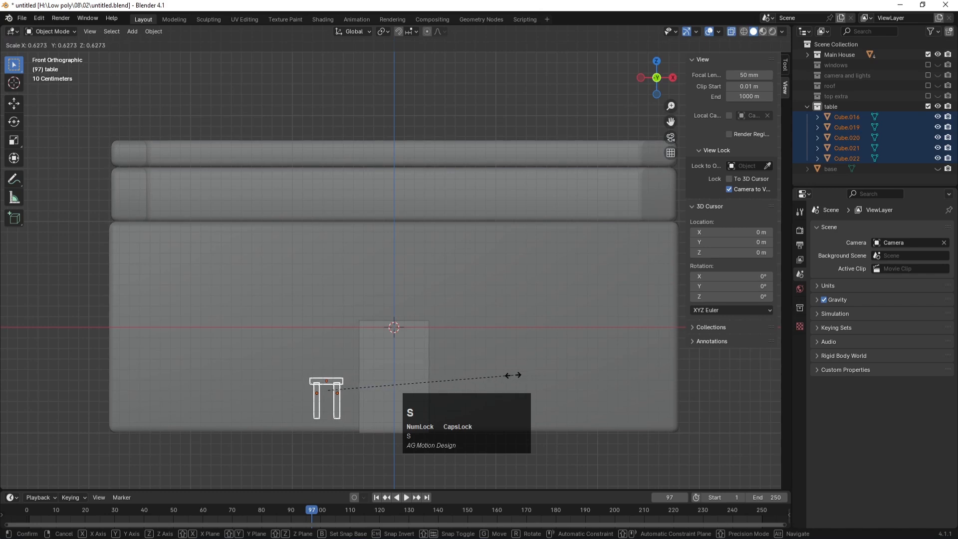
click(514, 375)
key(g)
key(z)
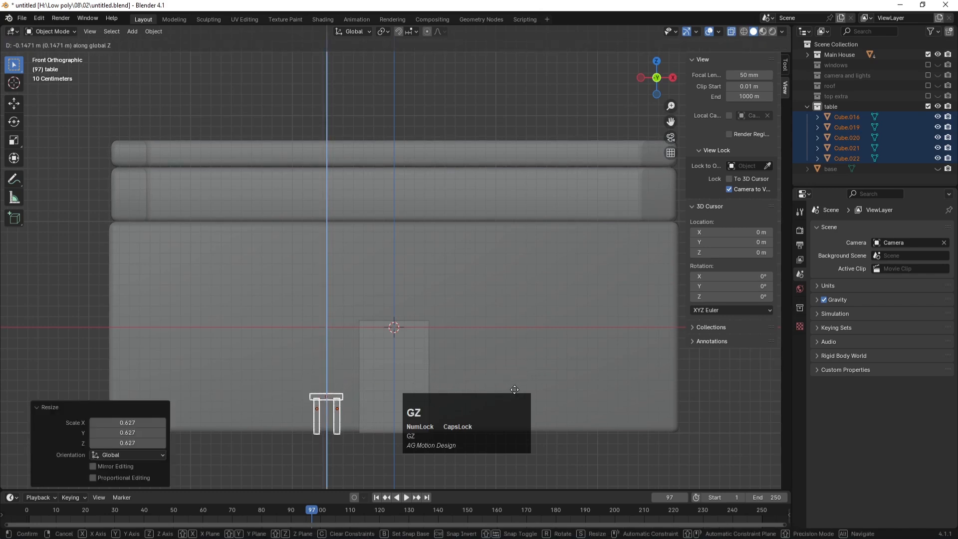
click(494, 358)
Step: Duplicate the stool 1.3929 m along X to the door's right side
key(shift+d)
key(x)
key(x)
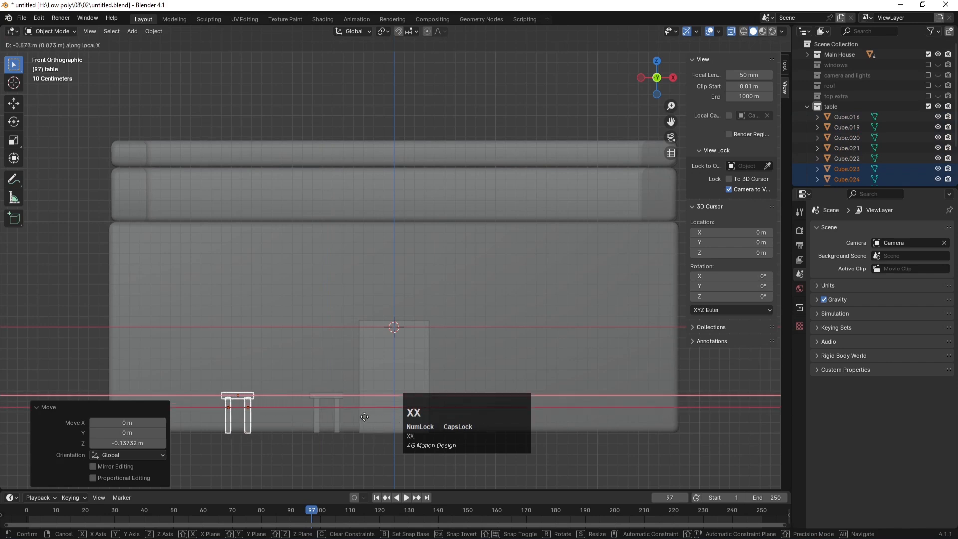
click(595, 416)
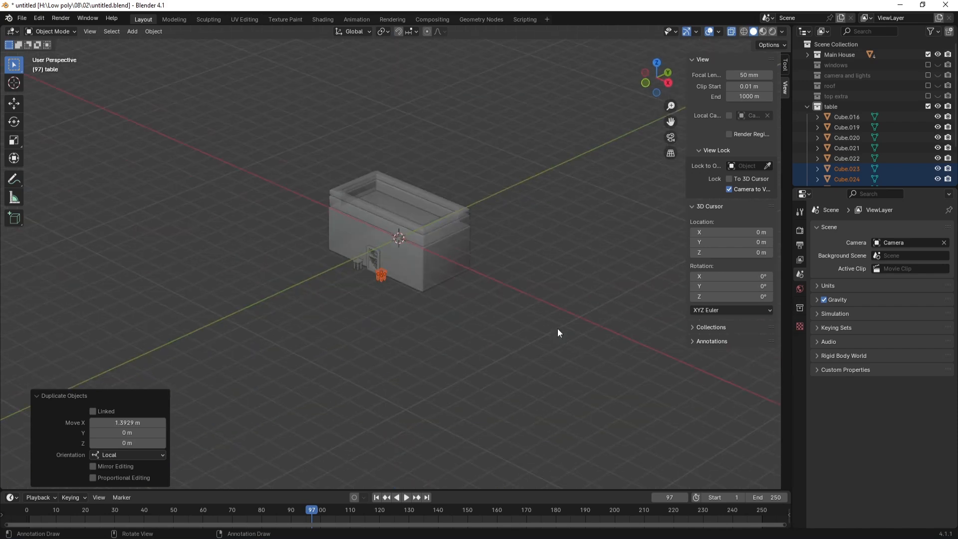
key(KP_0)
key(z)
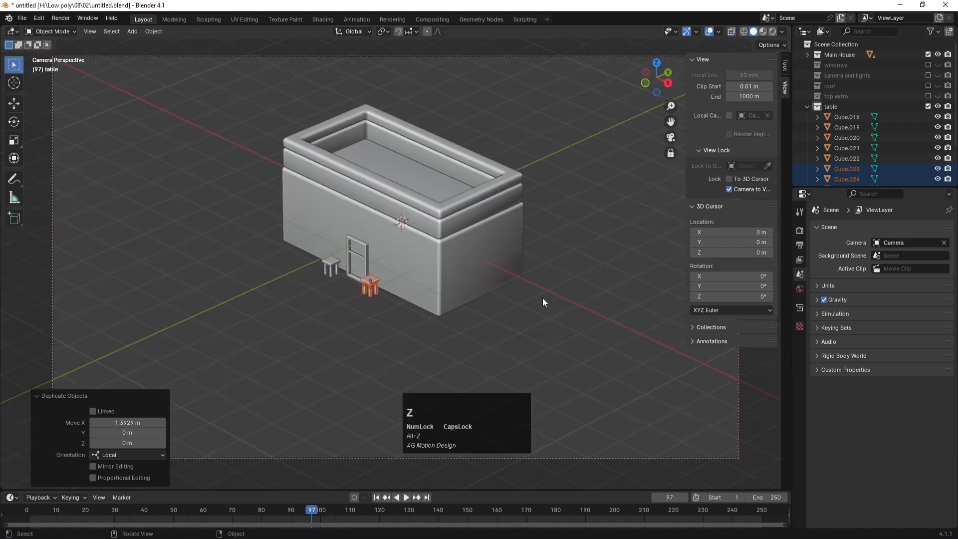
click(554, 302)
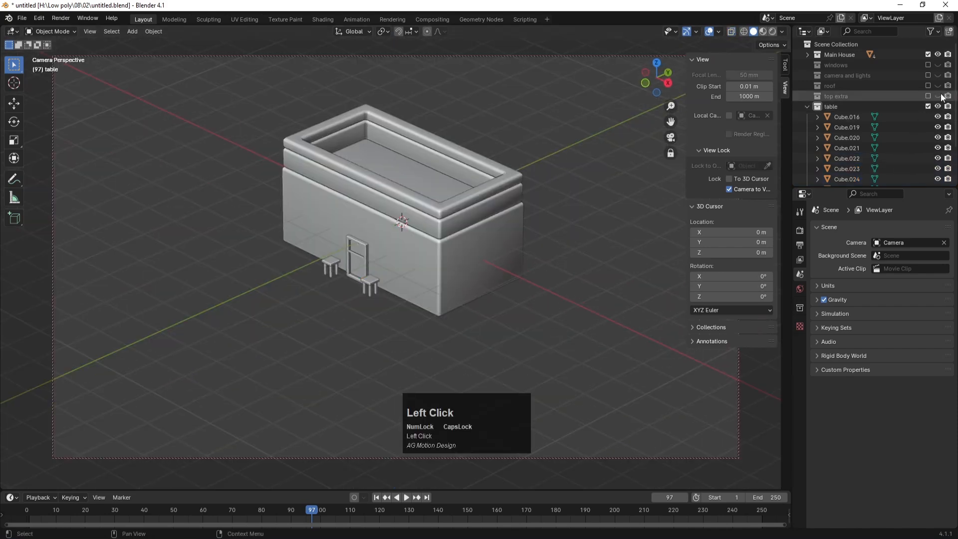
Step: Unhide the windows, roof, top extra and lights collections, save untitled.blend, and view from the top
mouse_move(938, 96)
mouse_down()
mouse_move(940, 63)
mouse_move(930, 61)
mouse_move(930, 95)
mouse_up()
key(ctrl+s)
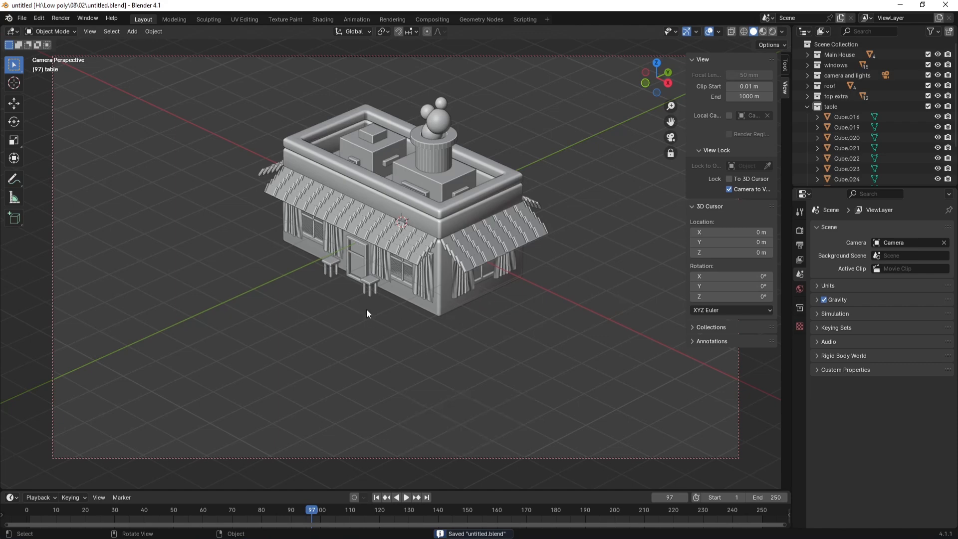
key(KP_7)
scroll(490, 367, down, 3)
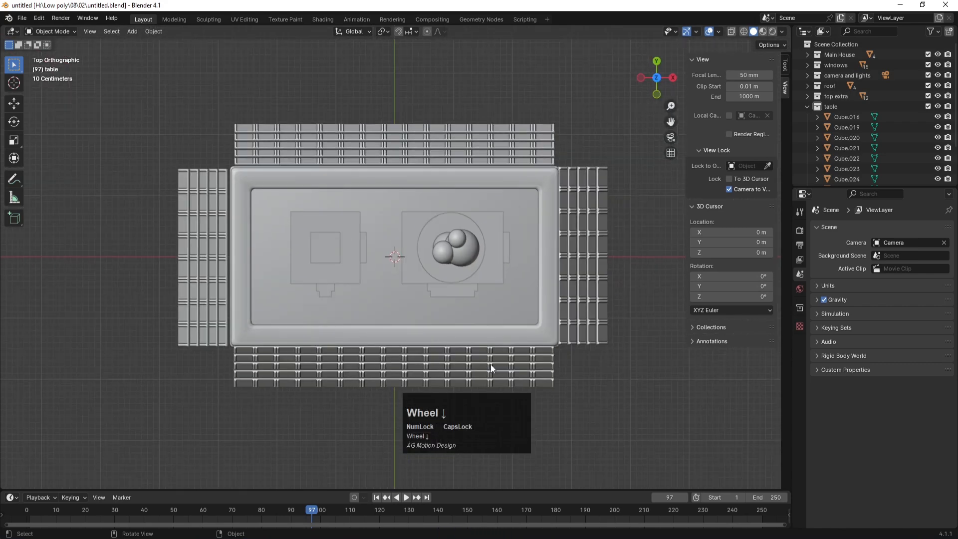
scroll(492, 369, up, 1)
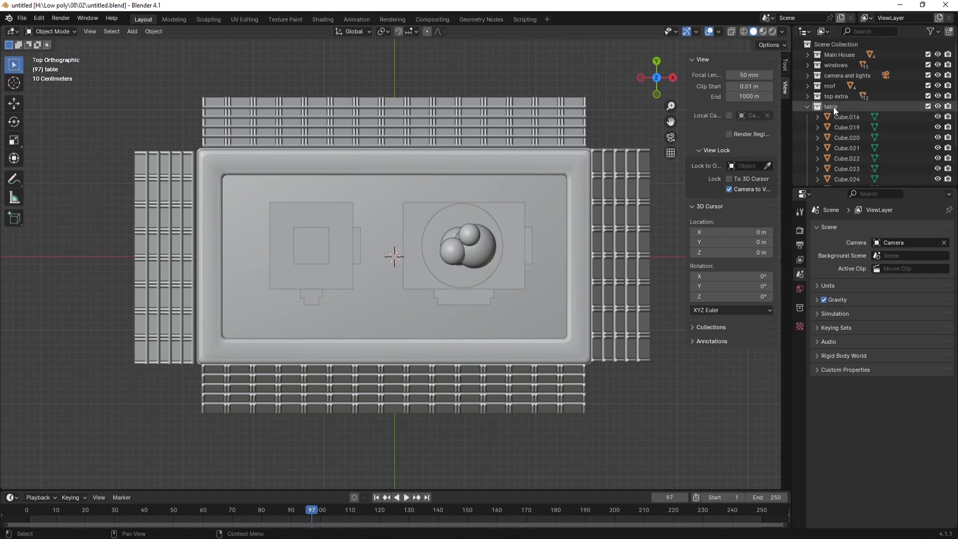
Step: Exclude the roof collection and toggle X-ray to see through the house
click(927, 86)
drag(473, 429, 180, 128)
key(alt+z)
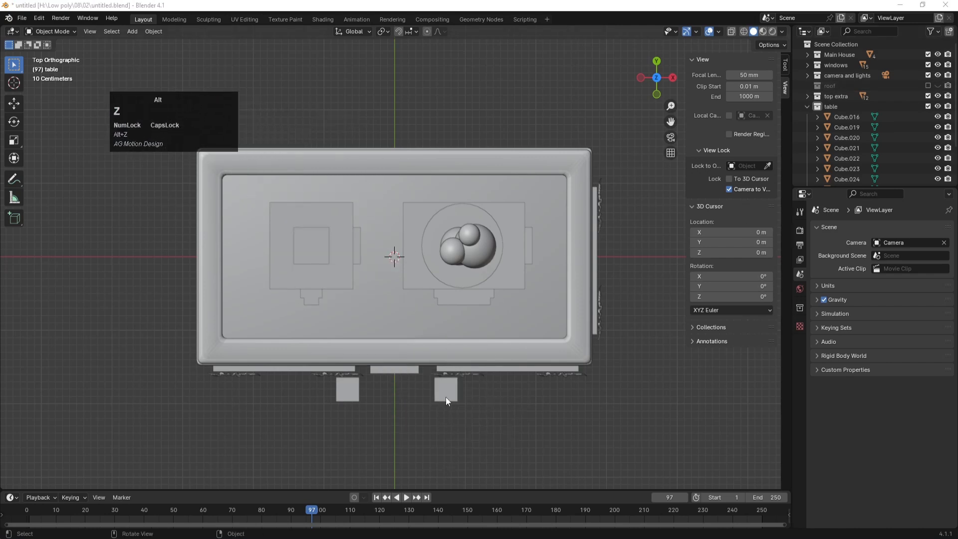
key(alt+z)
Step: Duplicate a stool twice to the house's right side, near the lower and upper right corners, and save
click(446, 390)
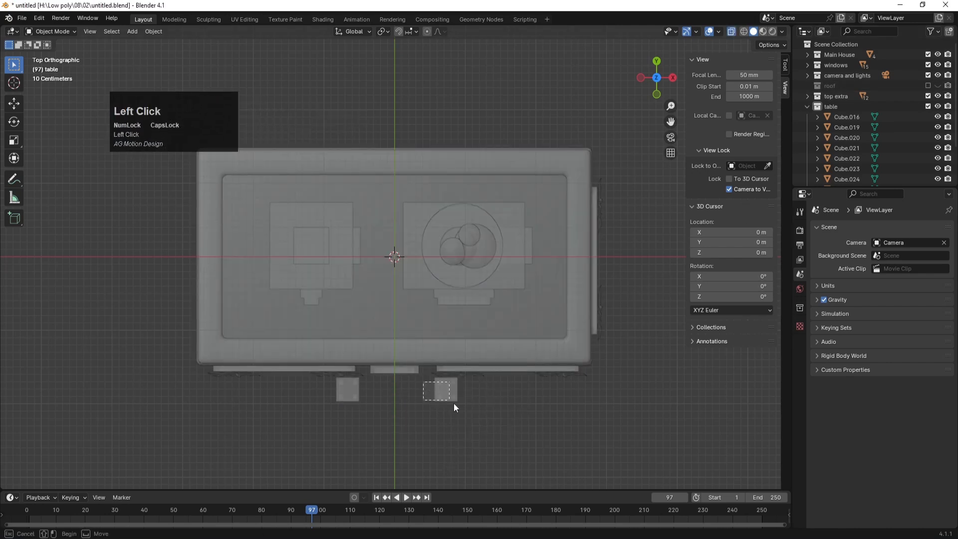
key(shift+d)
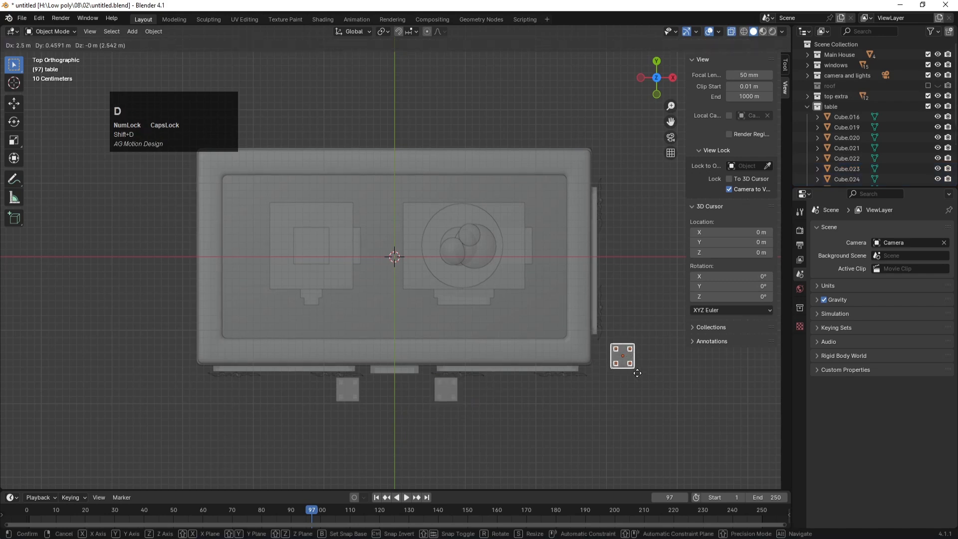
click(633, 367)
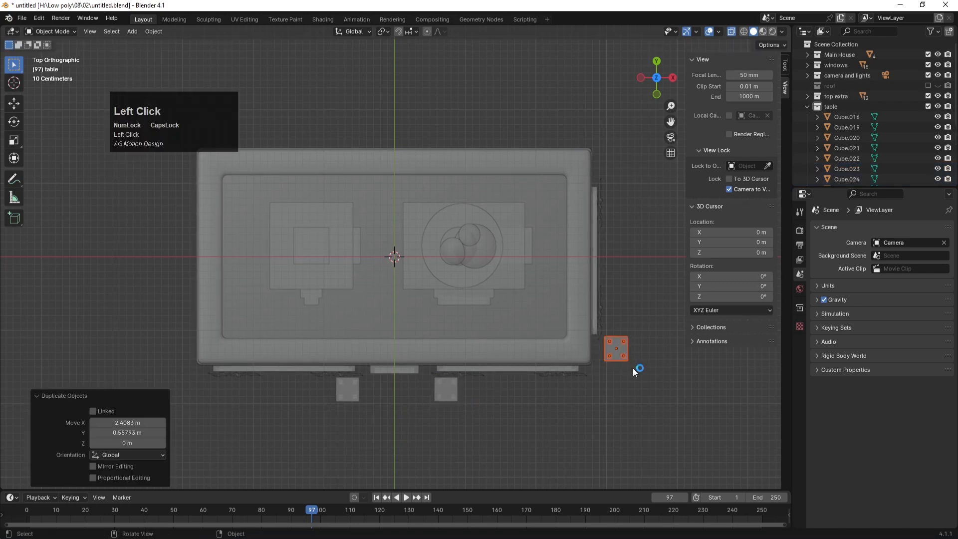
key(shift+d)
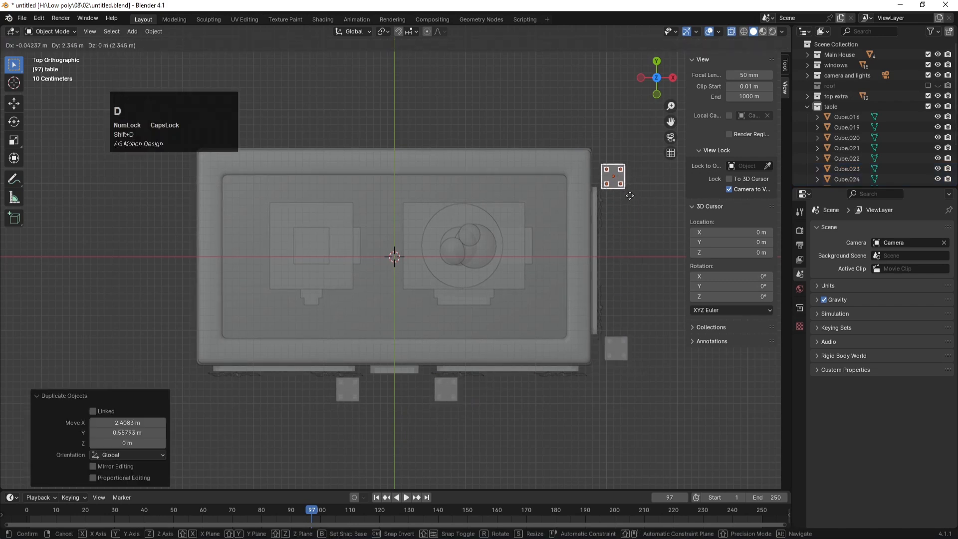
click(631, 168)
key(KP_0)
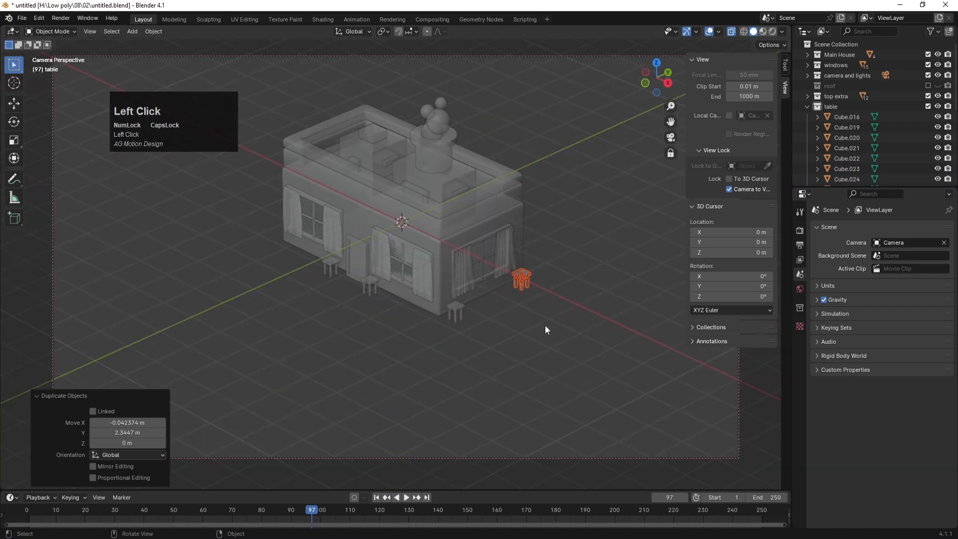
click(545, 325)
key(ctrl+s)
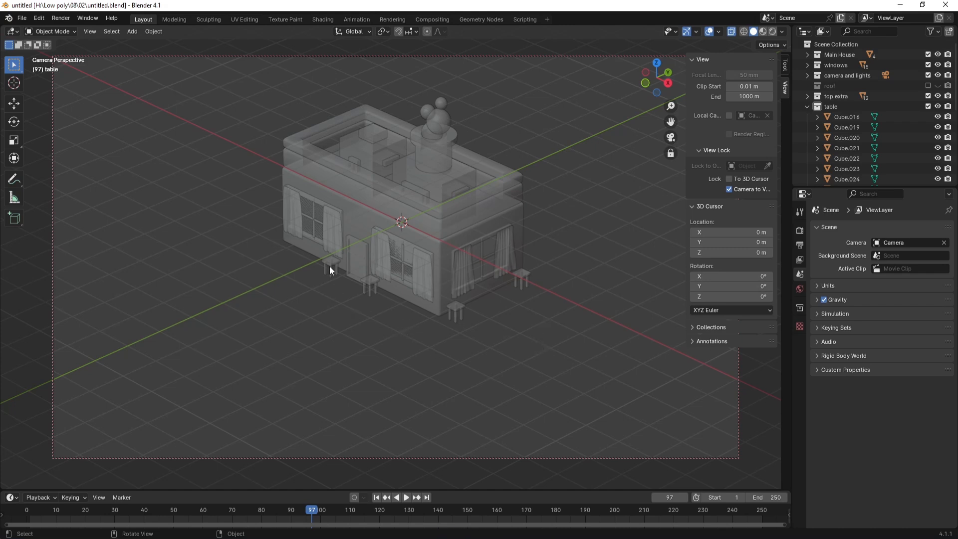
key(KP_7)
Step: Duplicate the left stool below-left of it, scale the copy about 2.27 times, and lower it along Z
drag(326, 380, 368, 412)
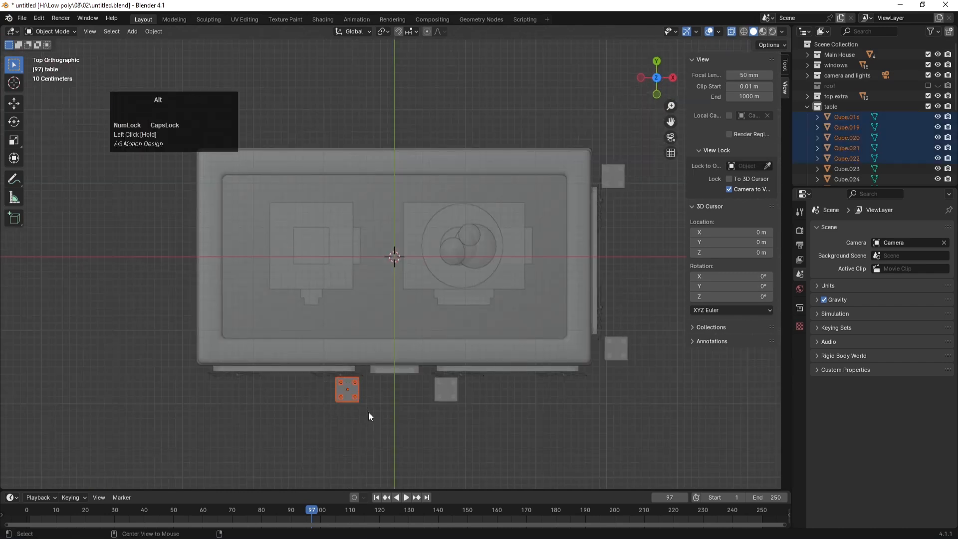
key(shift+d)
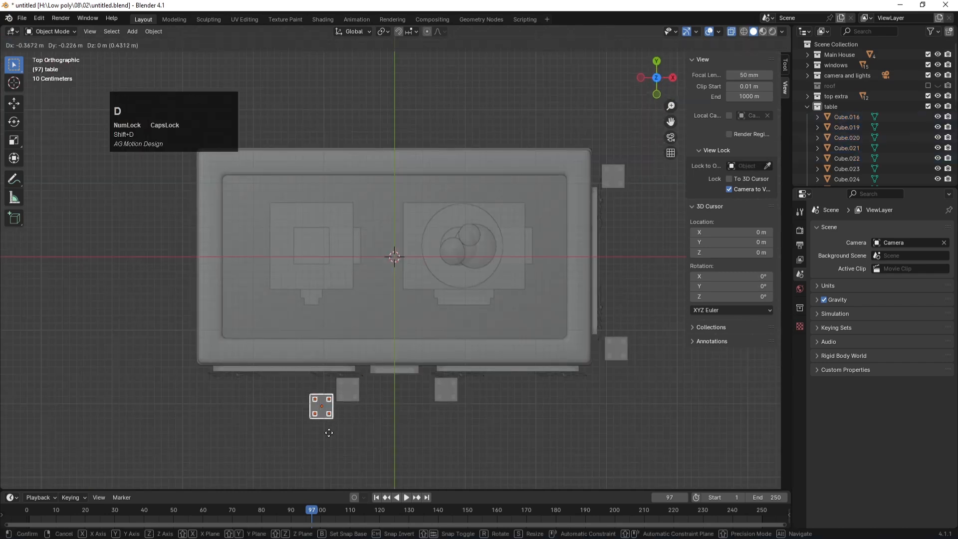
click(261, 441)
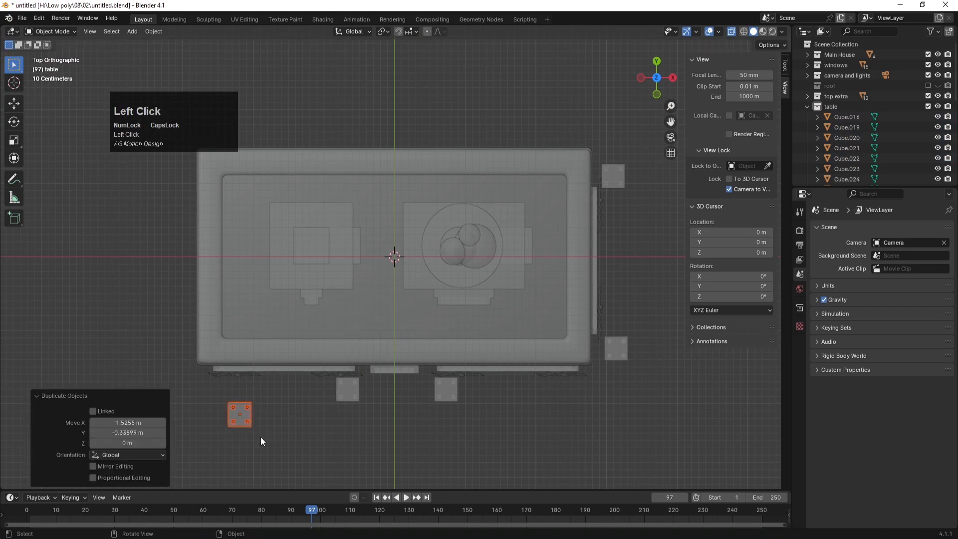
key(s)
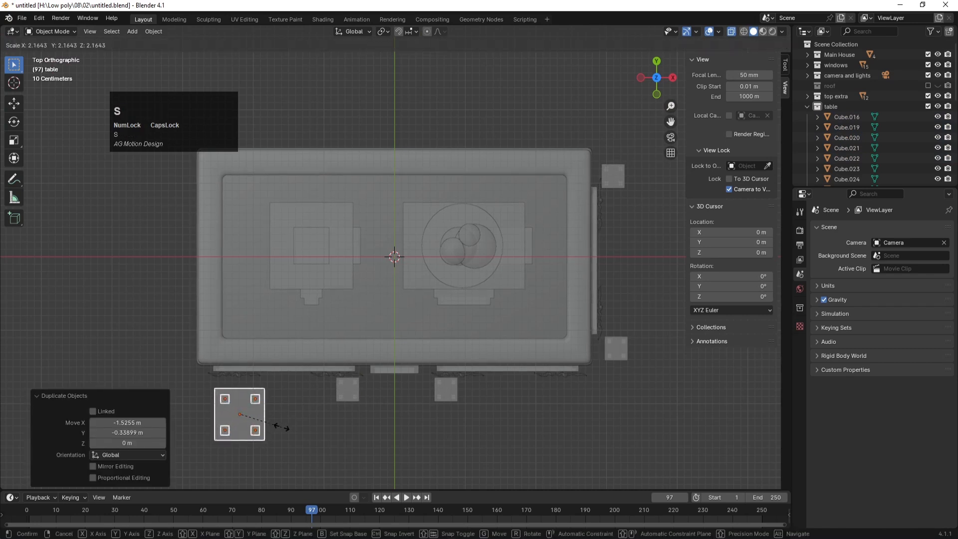
click(283, 429)
key(KP_1)
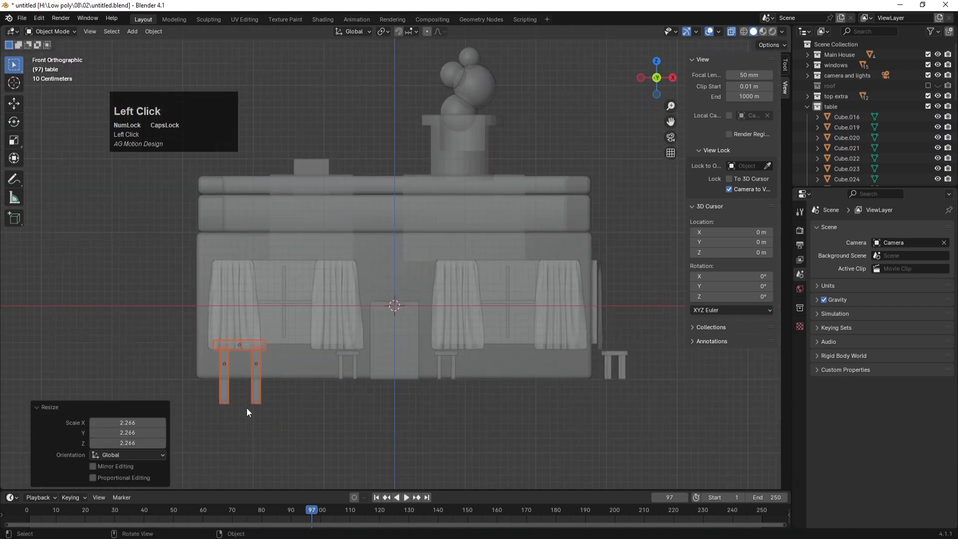
key(g)
key(z)
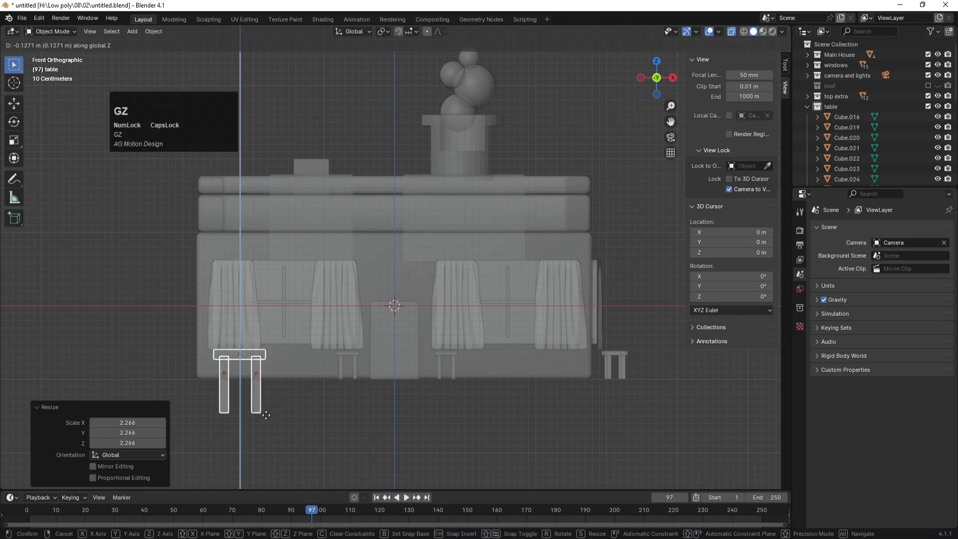
click(266, 416)
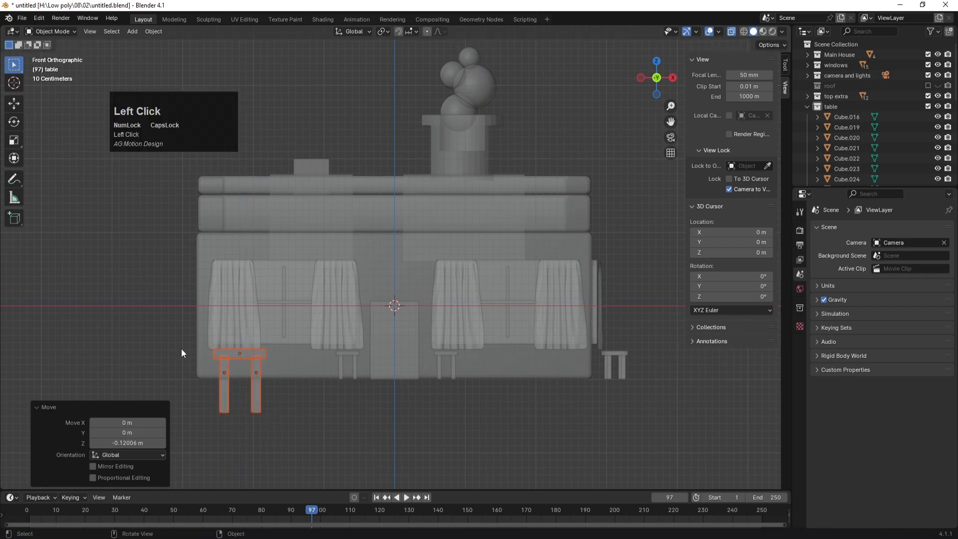
Step: Shorten the new table's legs by raising their bottom vertices along Z in Edit Mode
key(Tab)
click(283, 431)
click(223, 407)
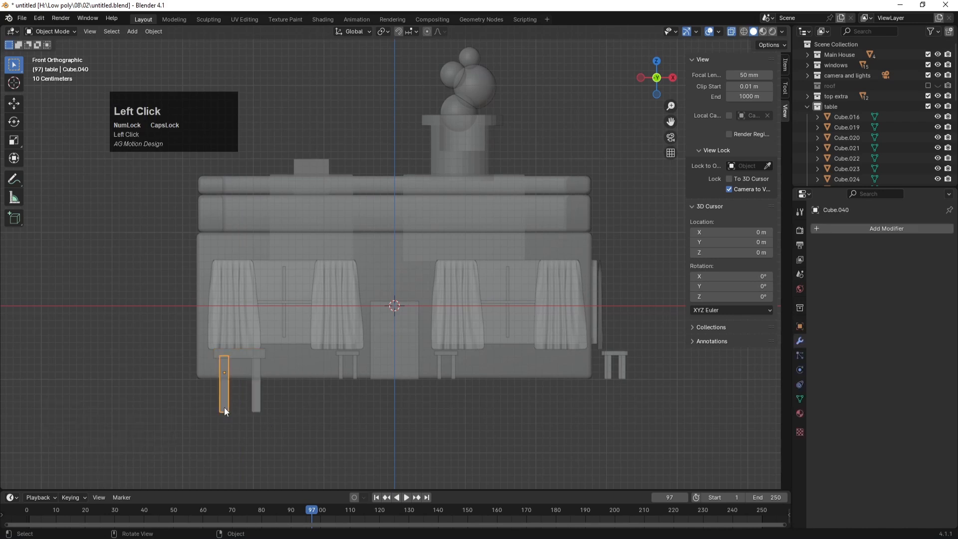
drag(291, 428, 233, 415)
key(Tab)
drag(200, 405, 284, 423)
key(g)
key(z)
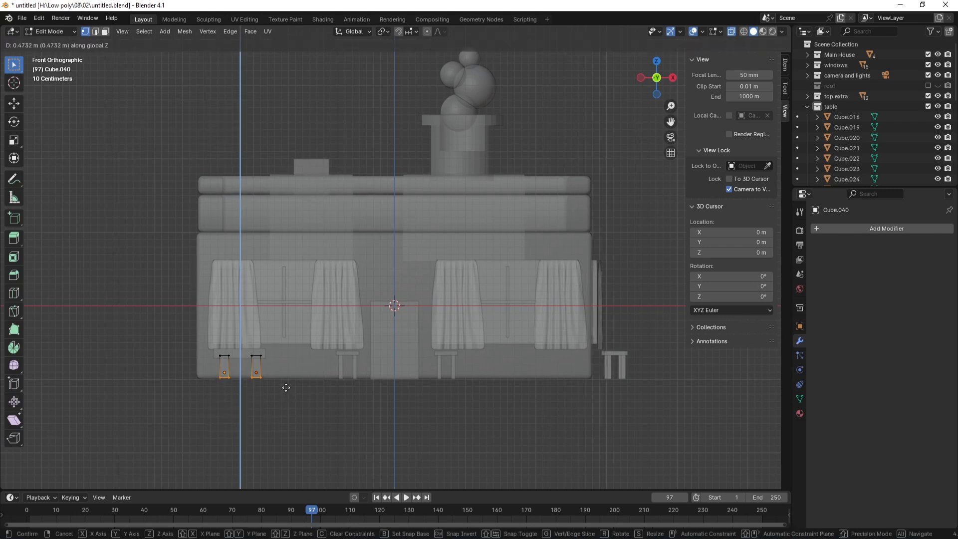
click(285, 388)
key(Tab)
click(304, 402)
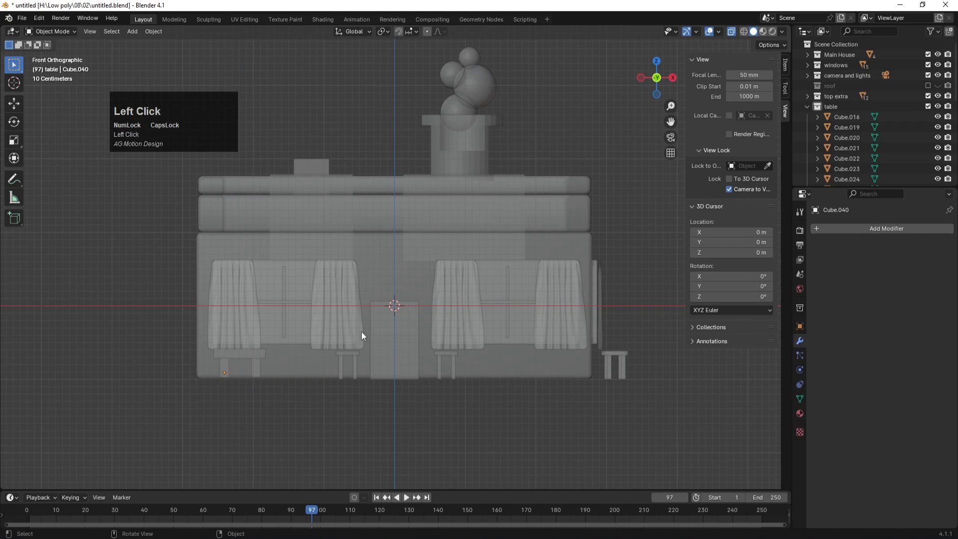
middle_drag(361, 332, 360, 332)
key(KP_0)
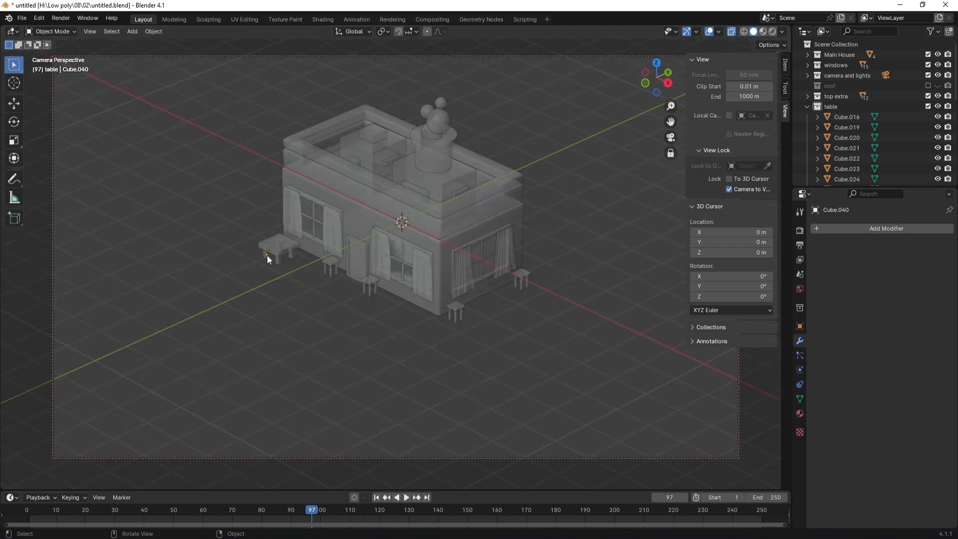
key(KP_7)
Step: In Edit Mode, move the table top's lower vertices 0.539 m along Y to lengthen it
scroll(196, 438, up, 4)
drag(202, 387, 273, 453)
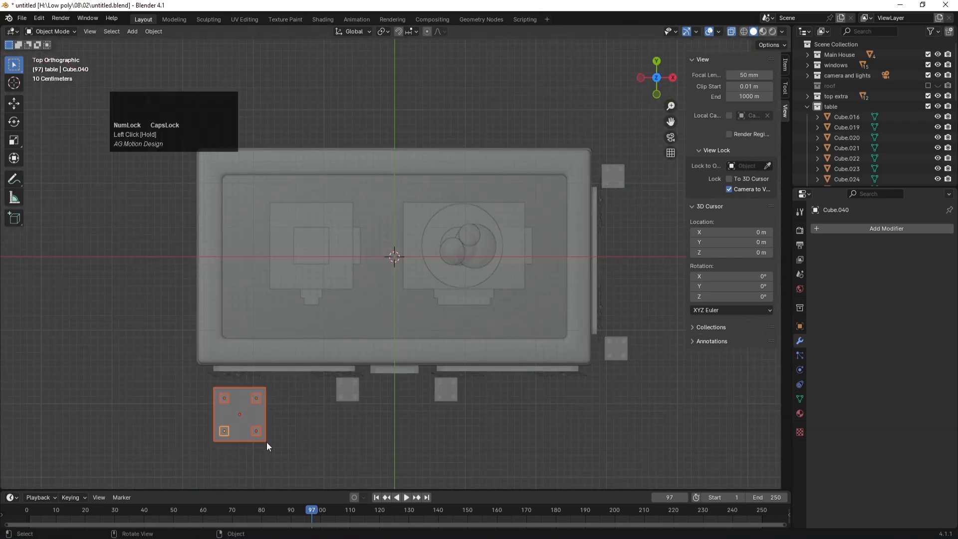
key(Tab)
drag(205, 421, 290, 455)
scroll(291, 455, down, 5)
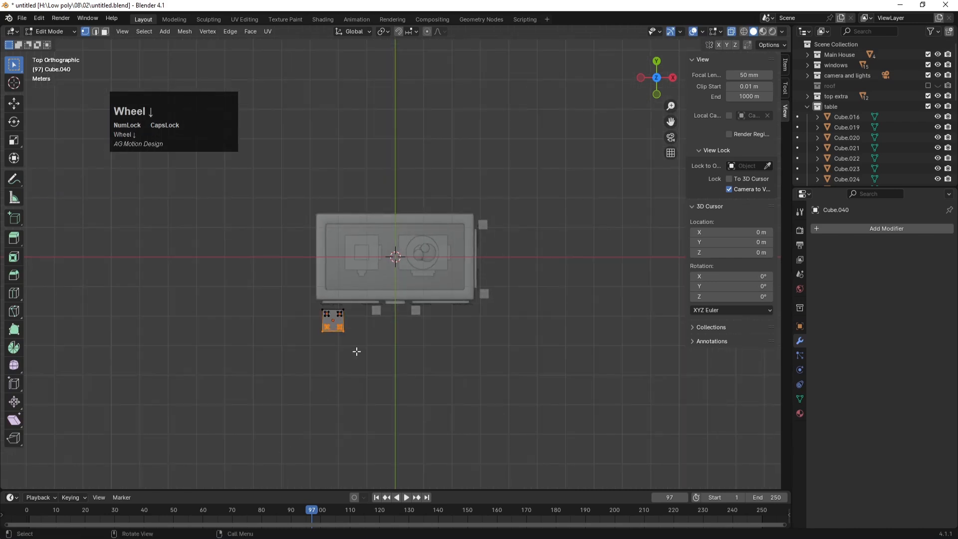
scroll(357, 350, up, 3)
key(g)
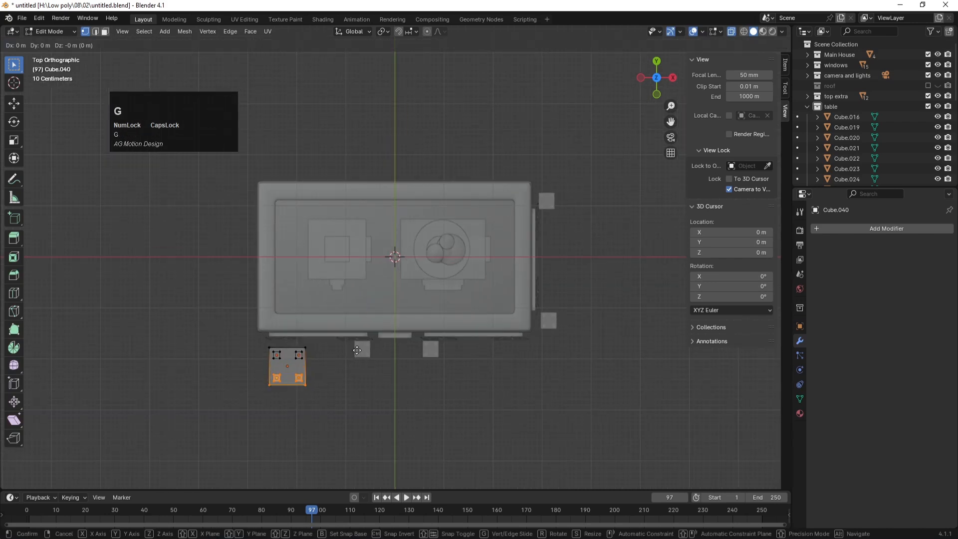
key(y)
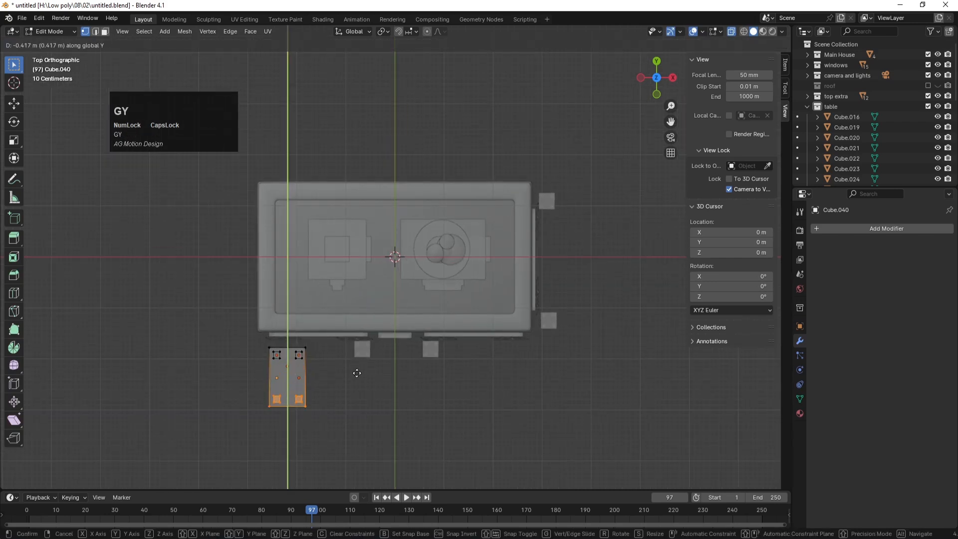
click(356, 379)
Step: Move the table's right-side vertices 0.36611 m along X to widen it
drag(333, 425, 289, 345)
key(g)
key(x)
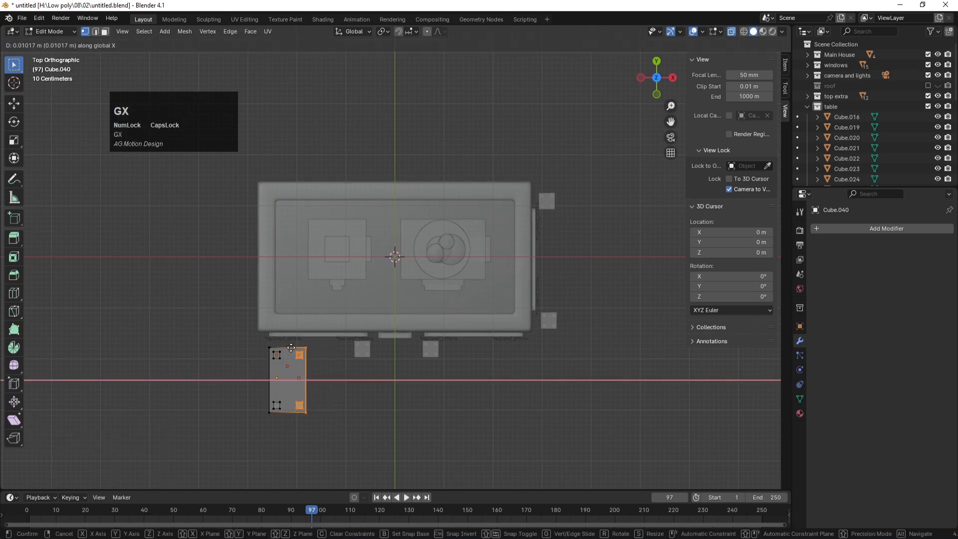
click(307, 347)
Step: Return to Object Mode in camera view, turn off see-through display, and save untitled.blend
key(Num_Lock)
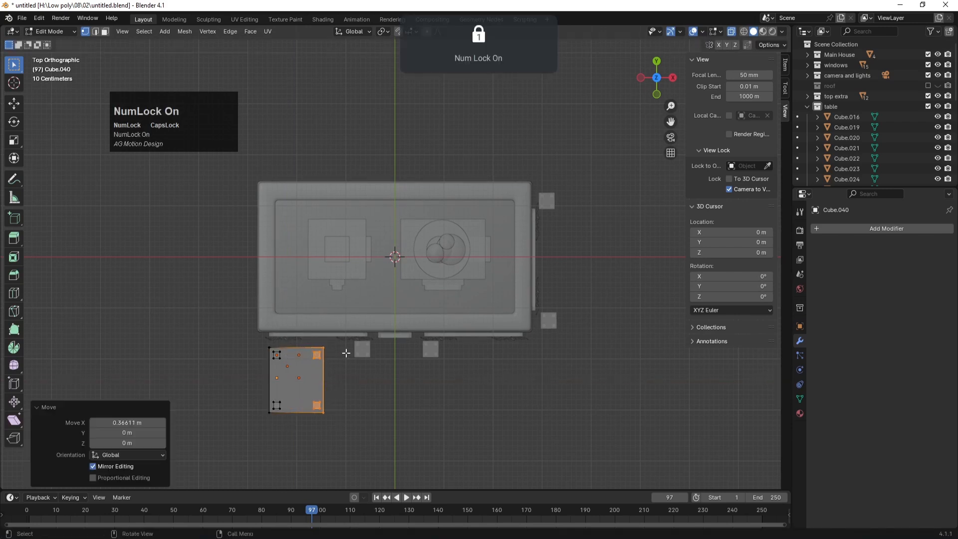
key(KP_0)
click(384, 370)
key(Tab)
click(376, 367)
key(ctrl+s)
click(346, 346)
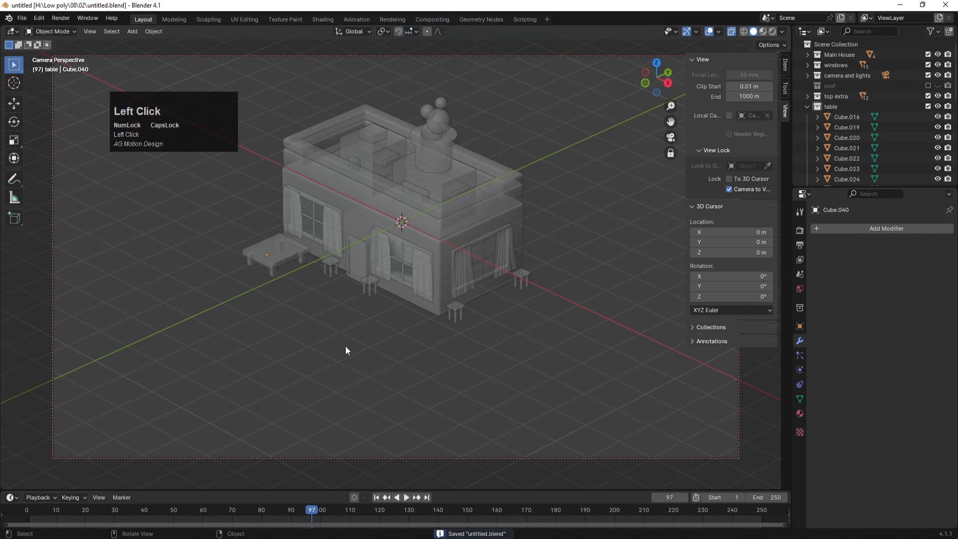
key(alt+z)
click(346, 347)
key(ctrl+s)
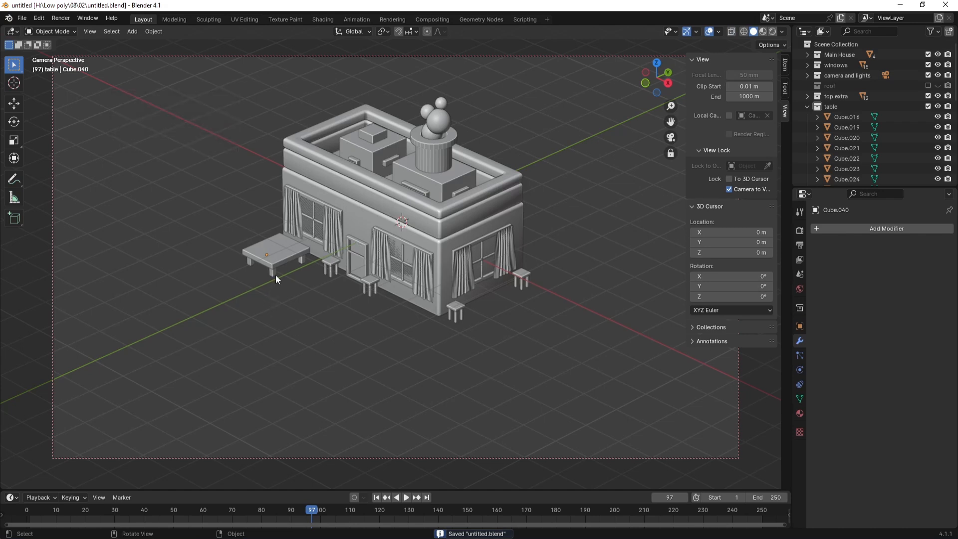
Step: Duplicate the tabletop and place the copy beside the table along Y
click(287, 256)
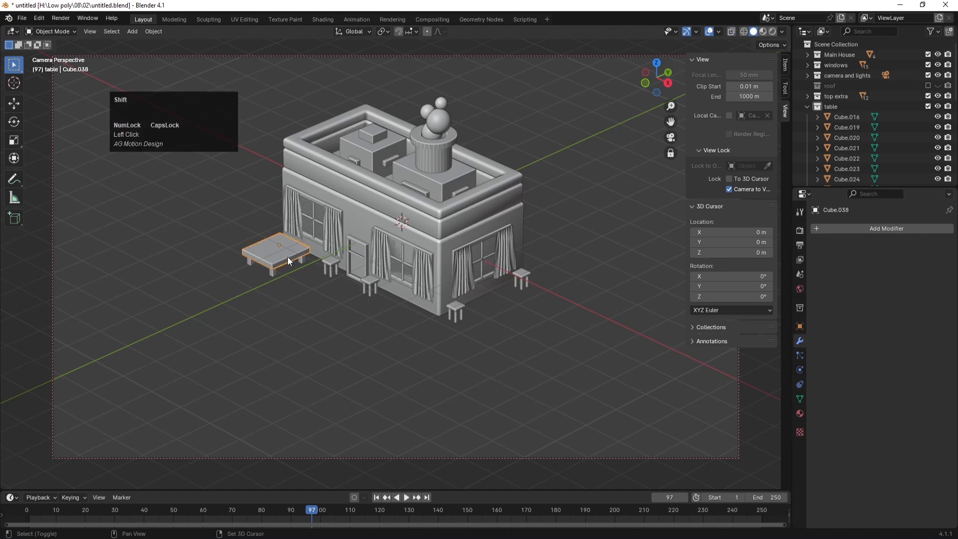
key(shift+d)
key(y)
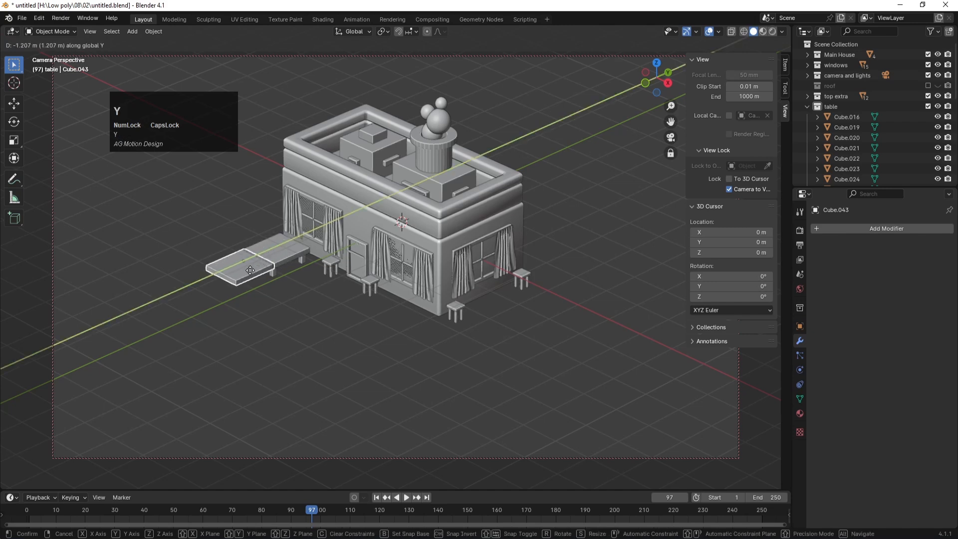
click(229, 283)
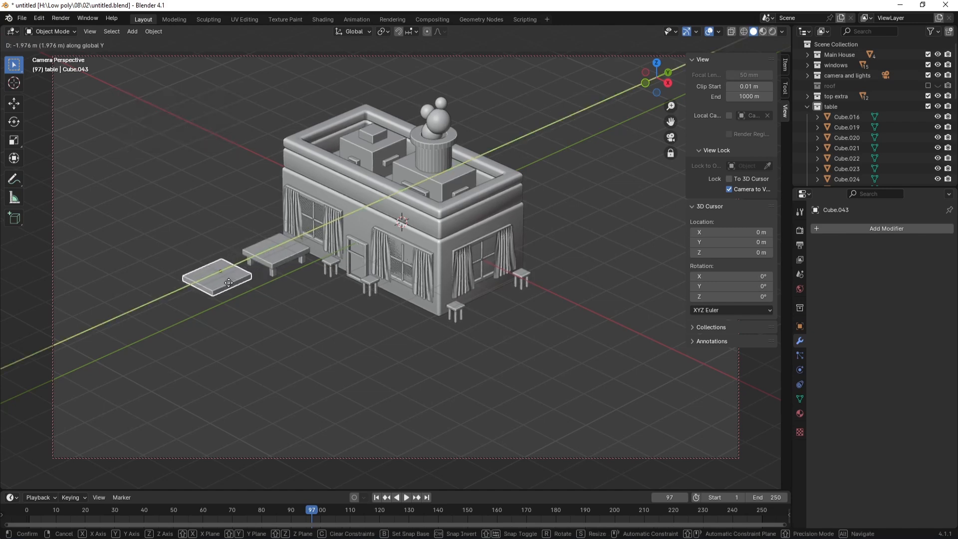
Step: Stack two more slab copies vertically beneath the first in front view, then save
key(KP_1)
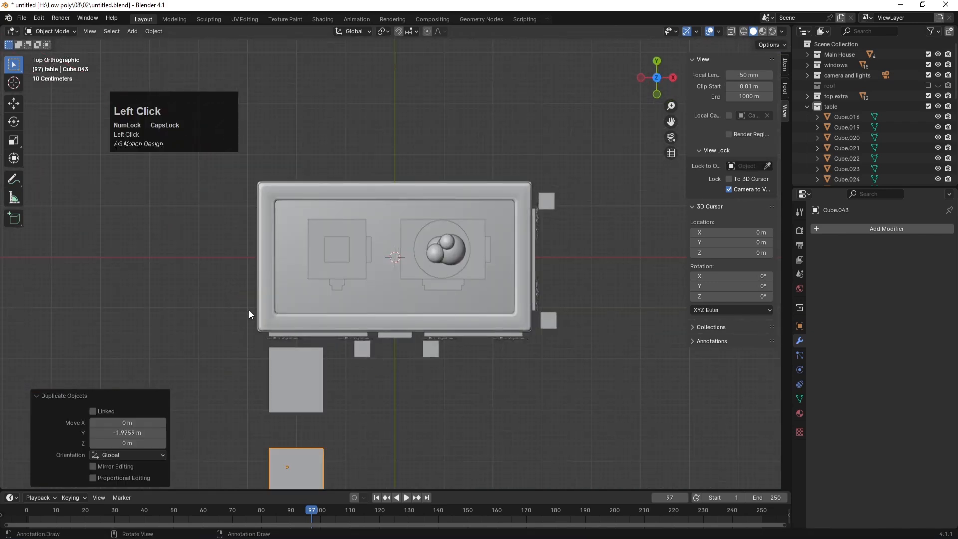
scroll(273, 327, up, 4)
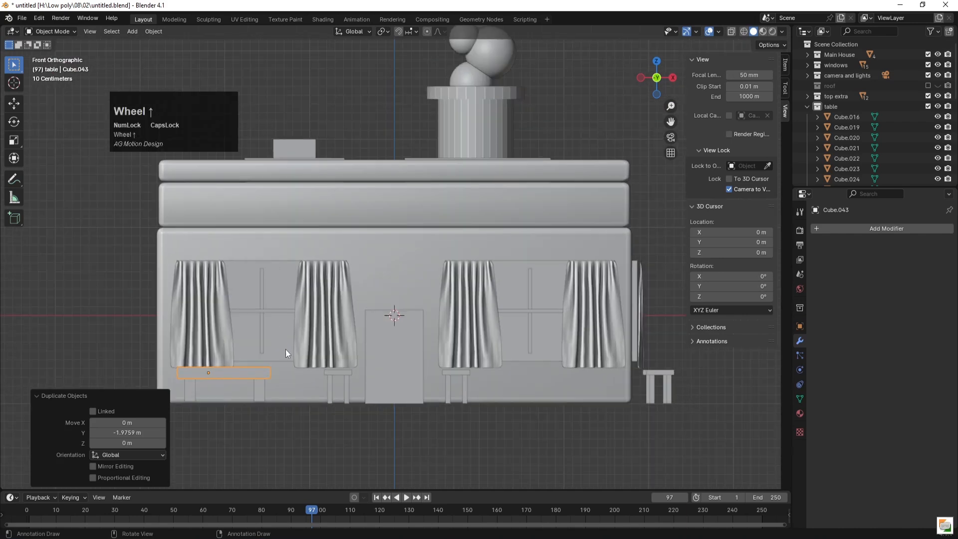
shift+middle_drag(309, 345, 382, 268)
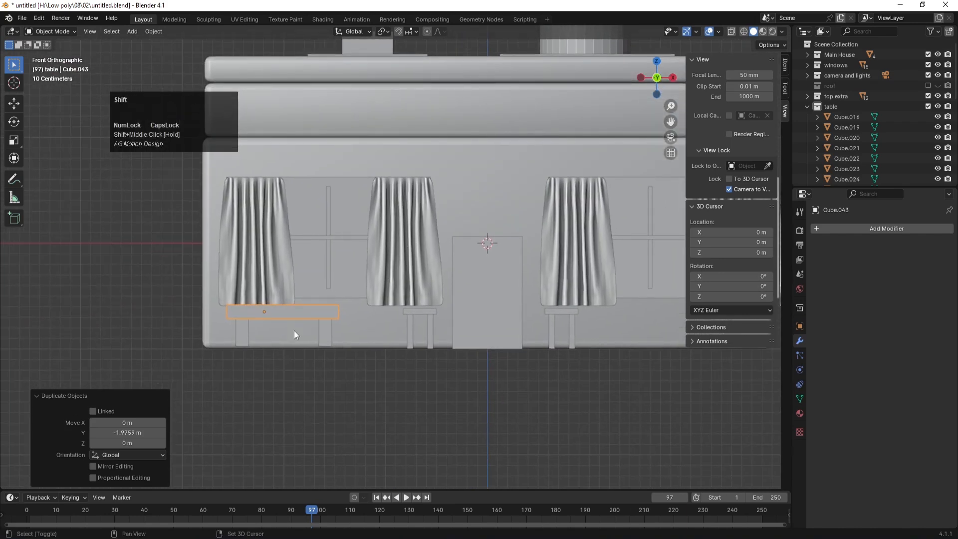
key(shift+d)
key(z)
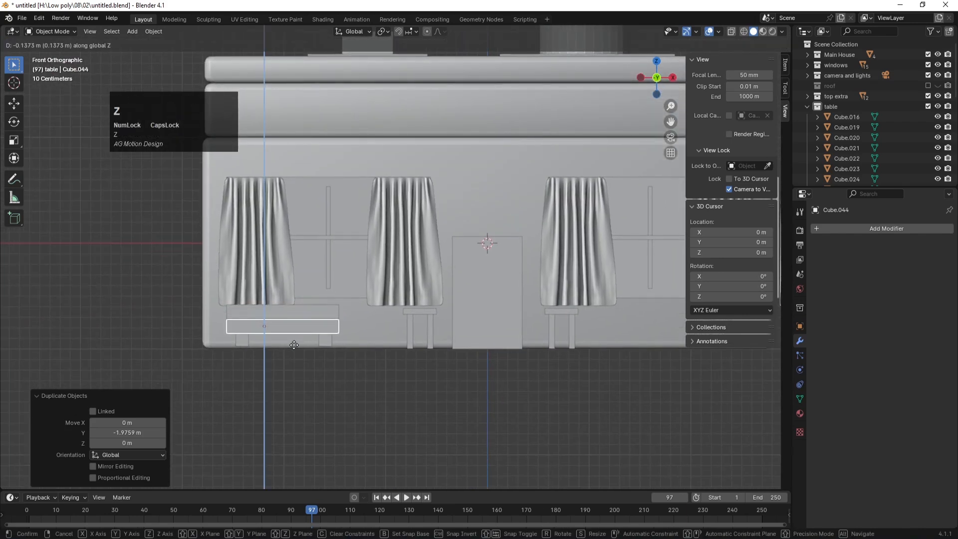
shift+click(294, 346)
key(shift+d)
key(z)
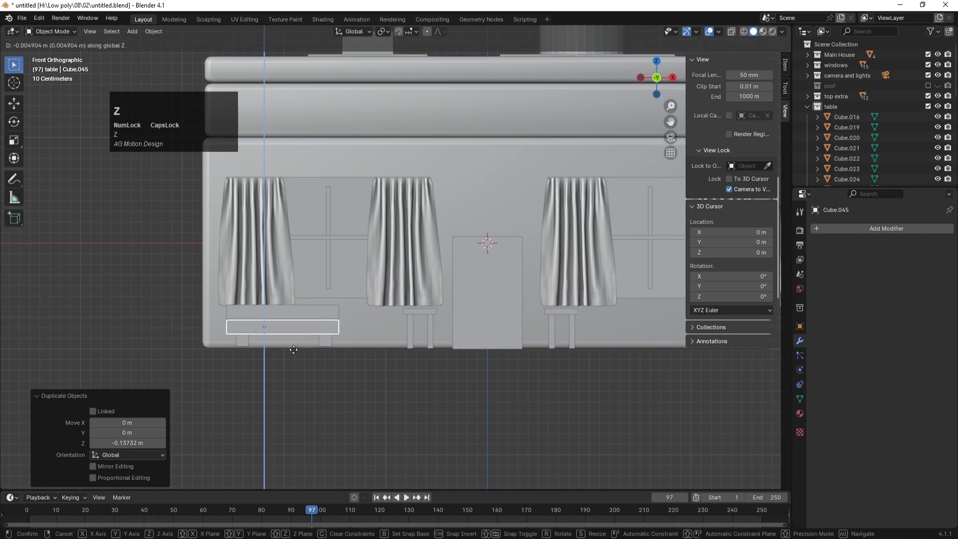
click(294, 359)
key(ctrl+s)
Step: Duplicate the top slab as Cube.046 raised 0.28906 m, then view from top in X-ray
key(KP_0)
click(295, 355)
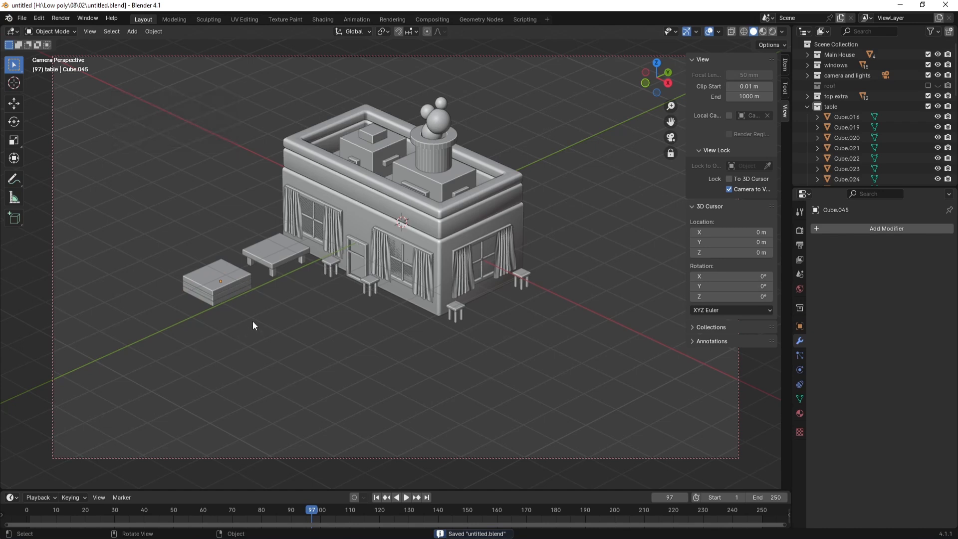
click(233, 277)
key(shift)
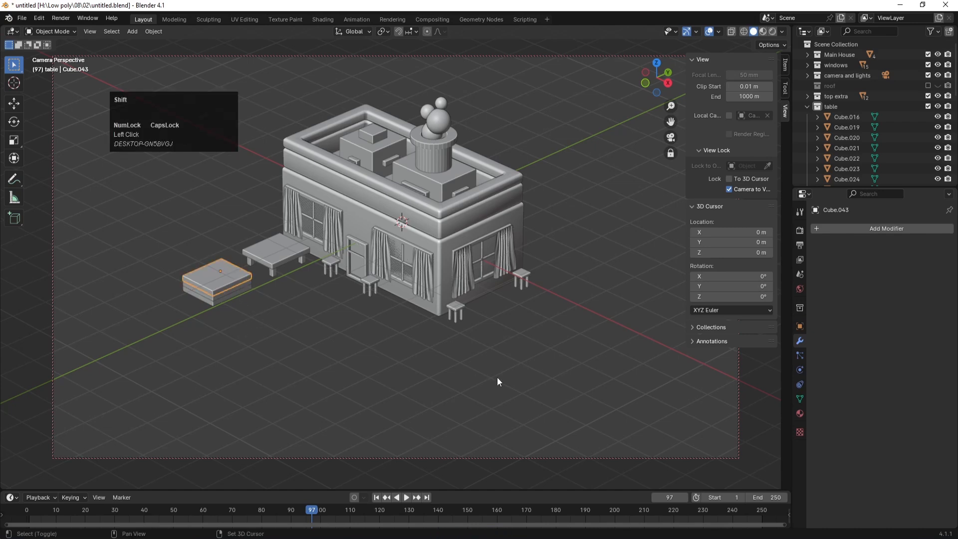
key(shift+d)
key(z)
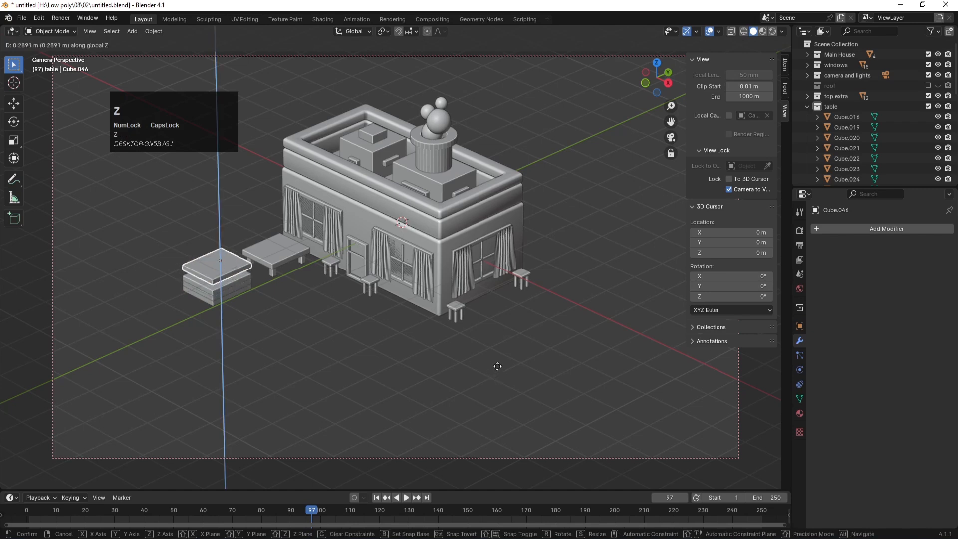
click(497, 367)
key(KP_7)
scroll(440, 397, down, 3)
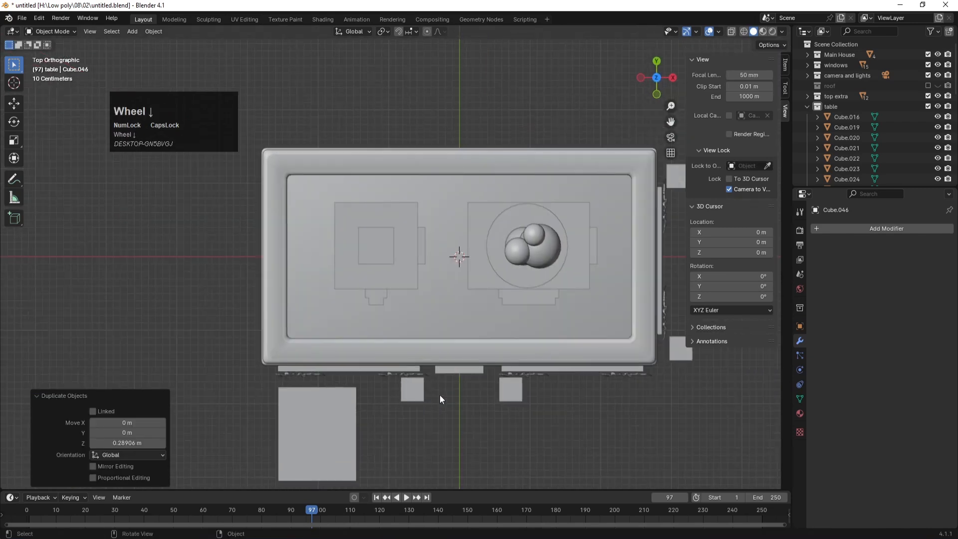
key(alt+z)
Step: Shrink the new slab to about a third and set its origin to Center of Mass (Surface)
key(KP_Decimal)
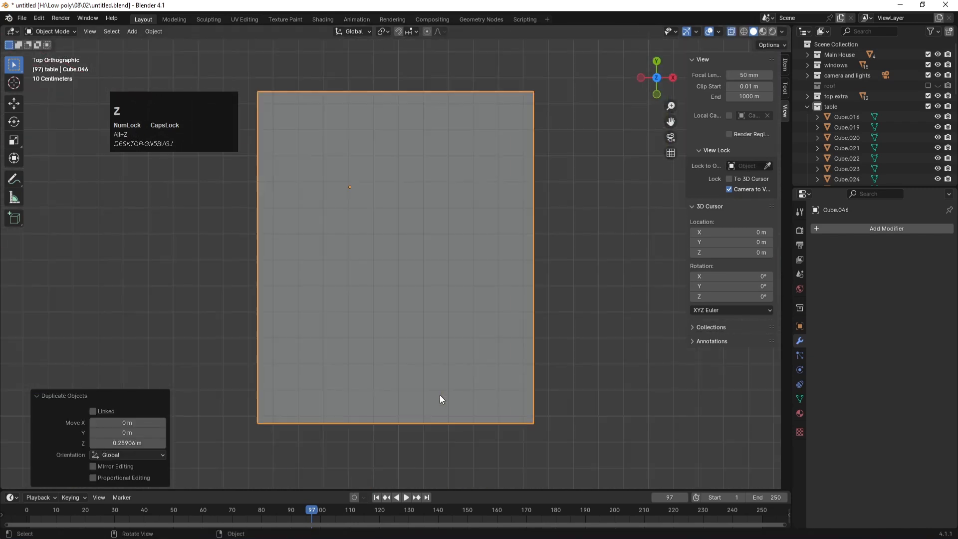
scroll(440, 397, down, 2)
key(s)
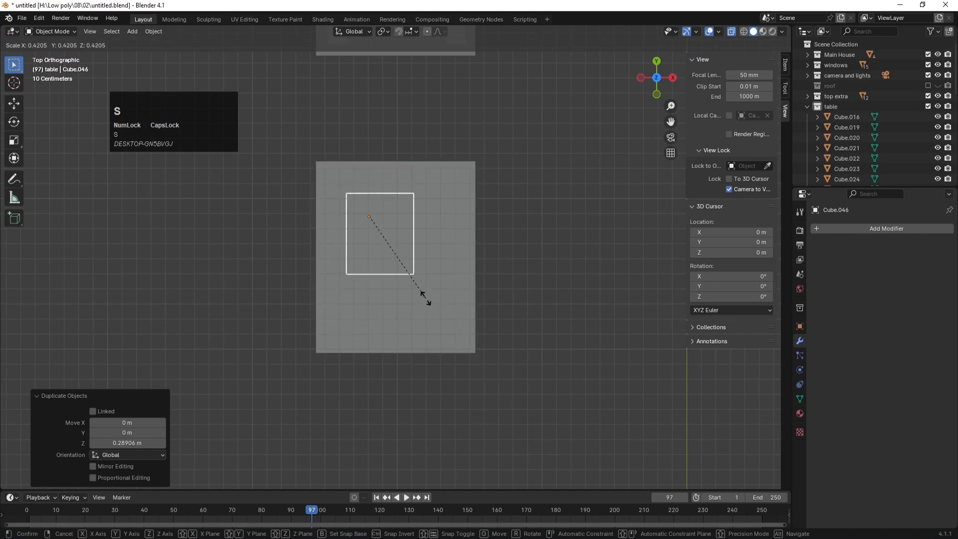
click(418, 291)
click(151, 31)
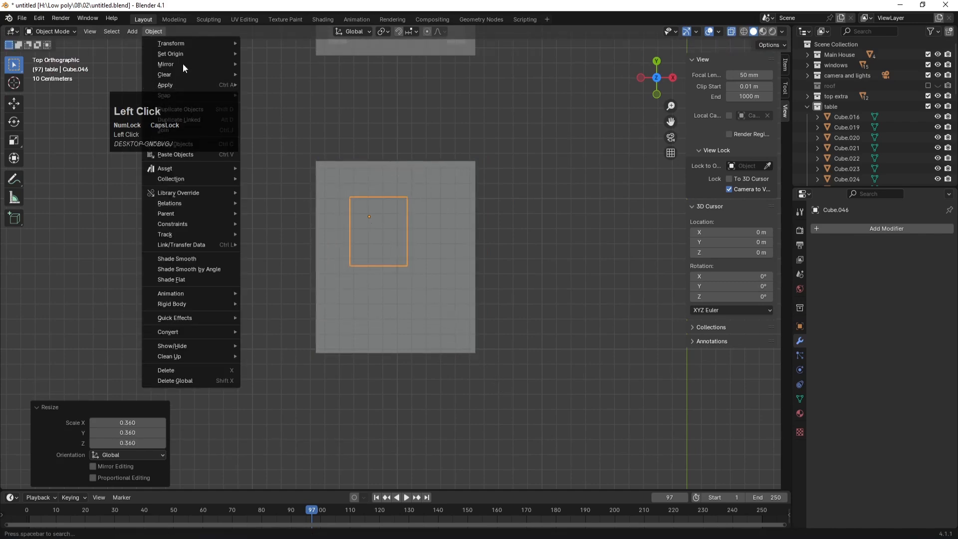
mouse_move(182, 54)
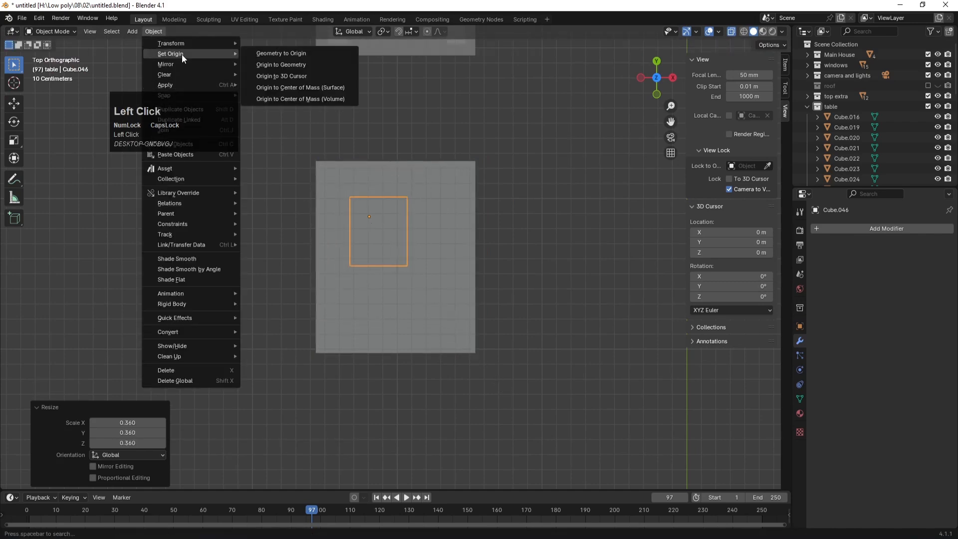
click(320, 87)
Step: Position the small piece over the platform and shrink it further in front view
key(g)
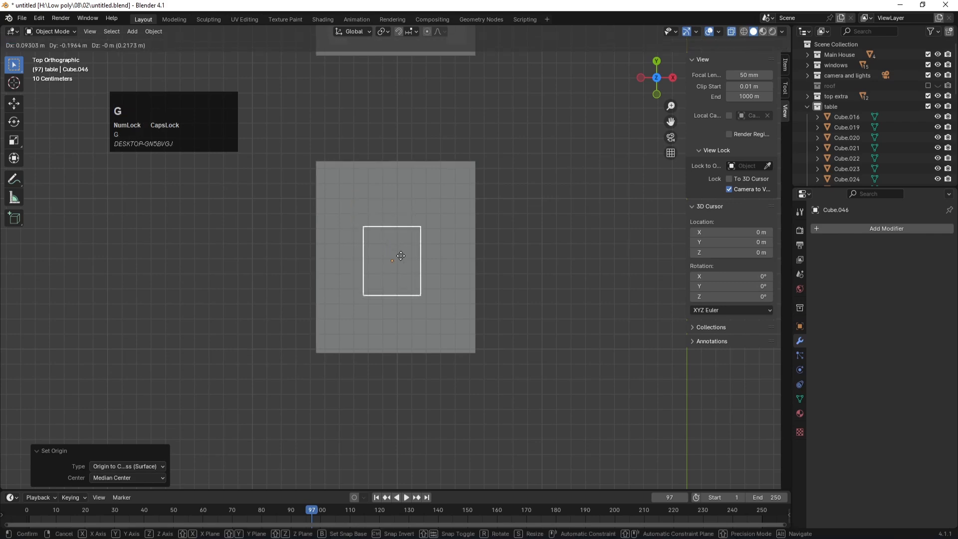
click(405, 255)
key(KP_1)
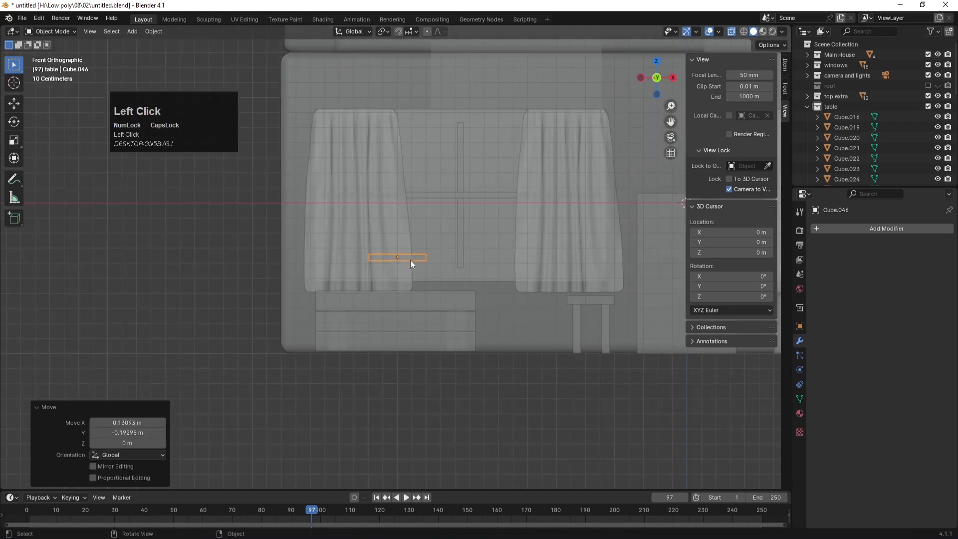
key(s)
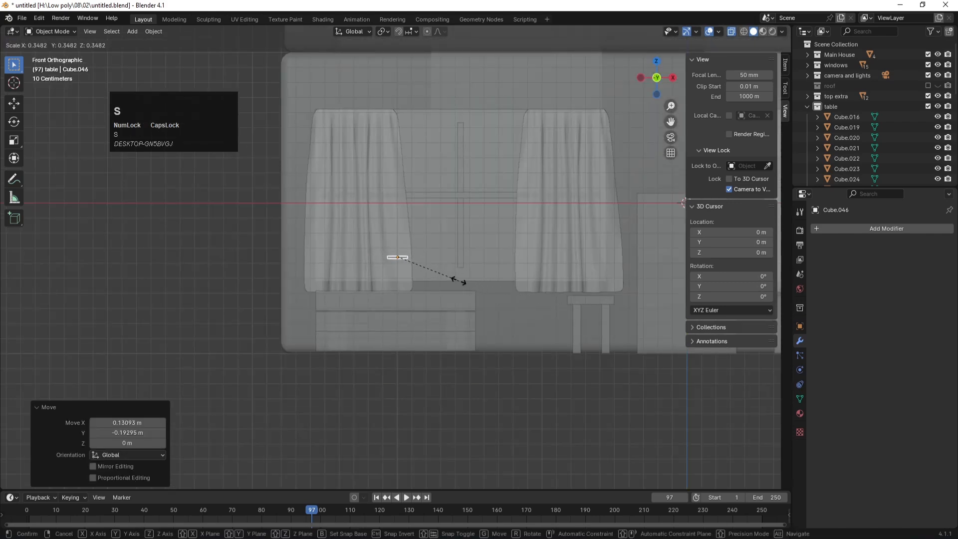
click(445, 275)
key(s)
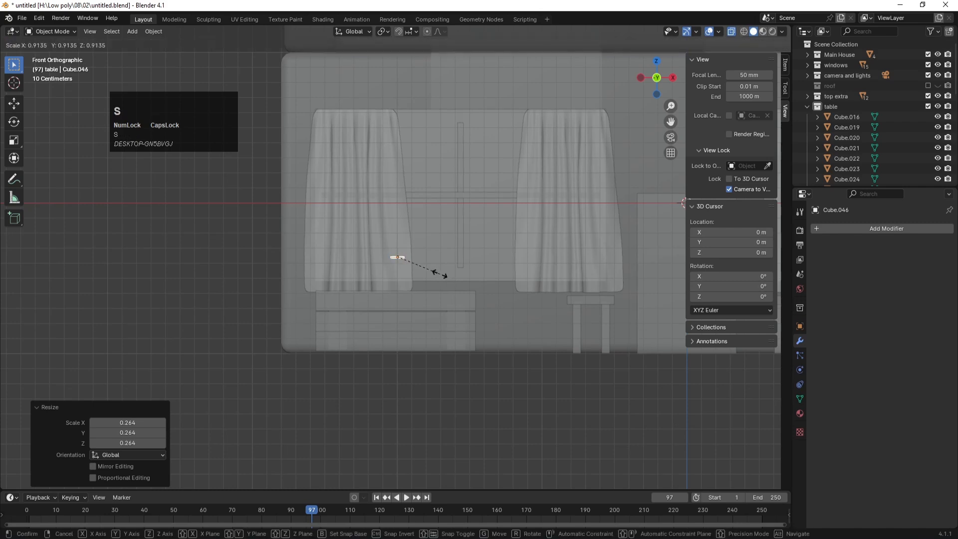
click(421, 265)
Step: Scale the piece along Z until it becomes a tall, thin pole
key(s)
key(z)
click(444, 377)
scroll(416, 280, down, 3)
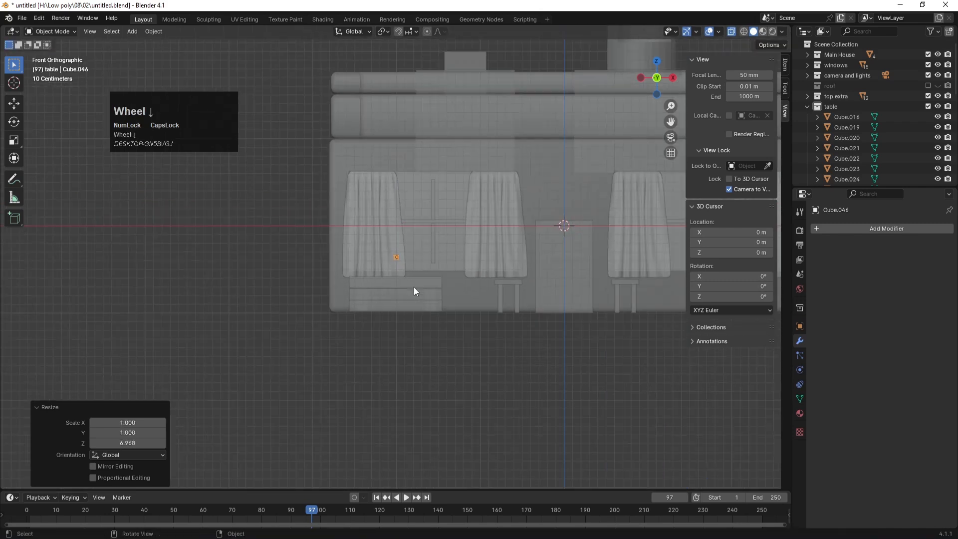
key(s)
key(z)
click(425, 464)
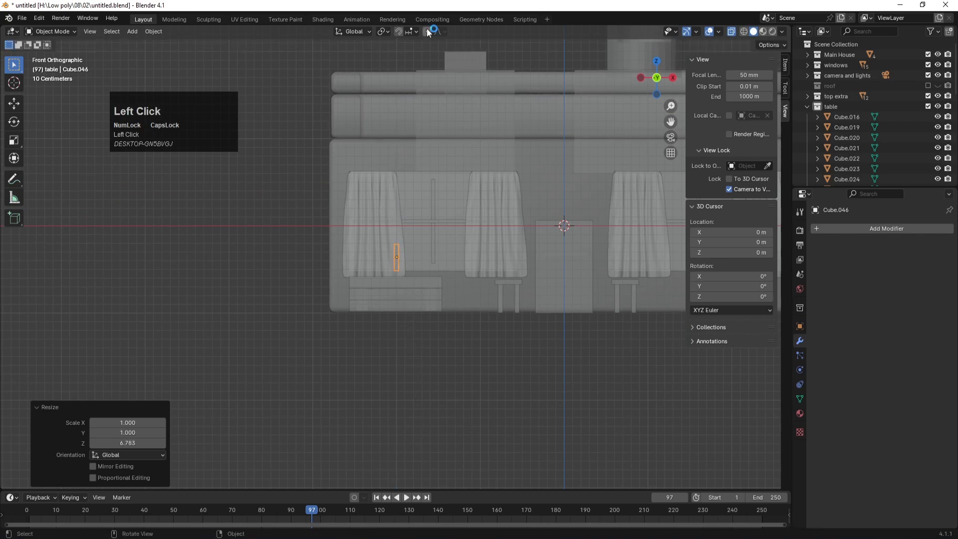
key(s)
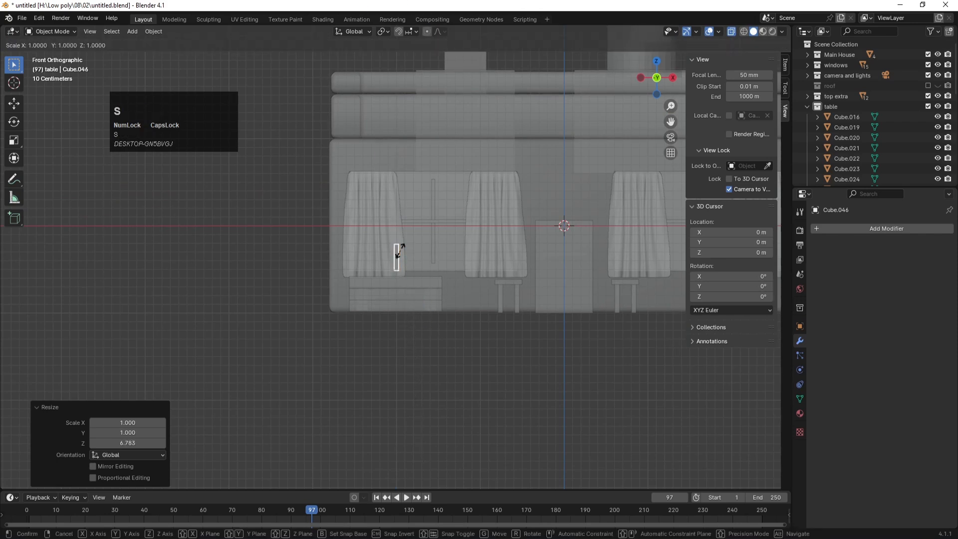
key(z)
click(405, 286)
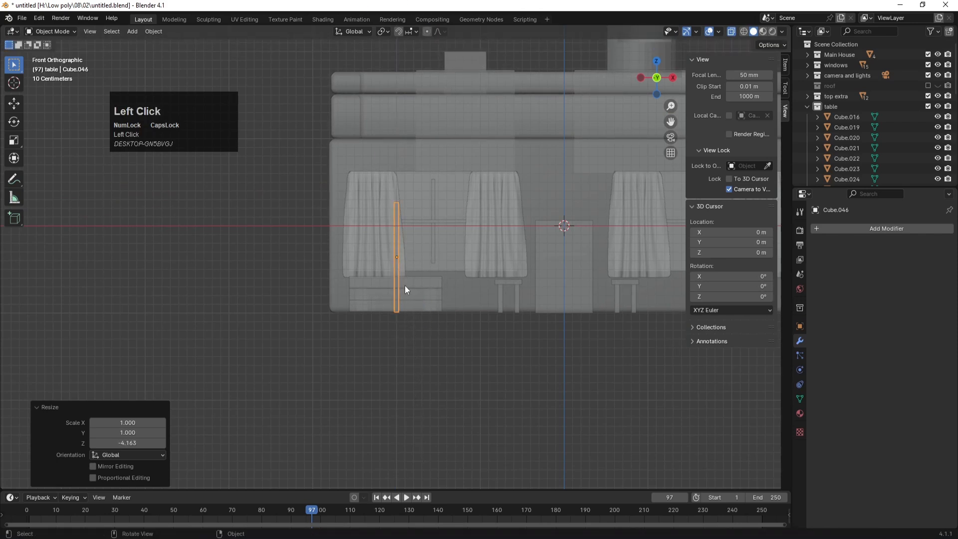
Step: Raise the pole 0.36915 m along Z to stand on the platform
key(g)
key(z)
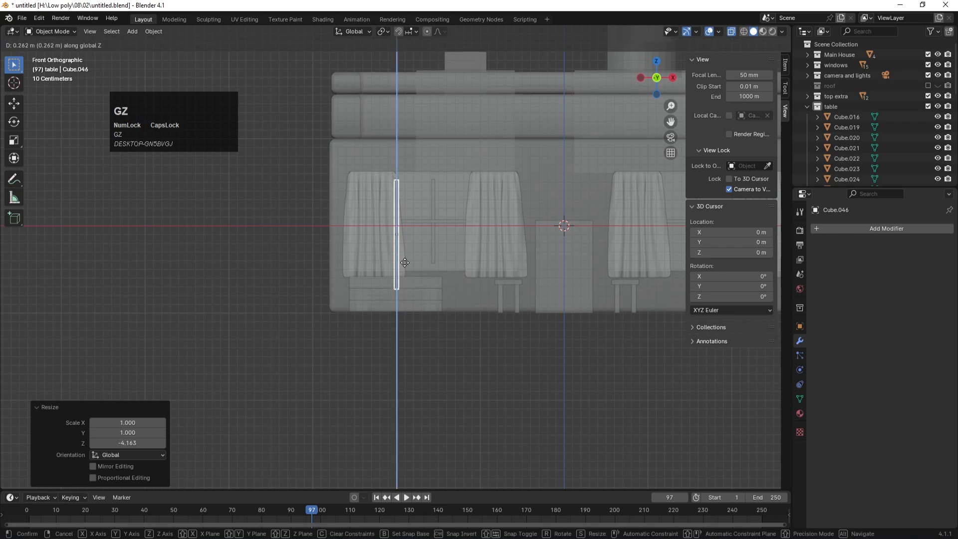
click(406, 253)
key(KP_0)
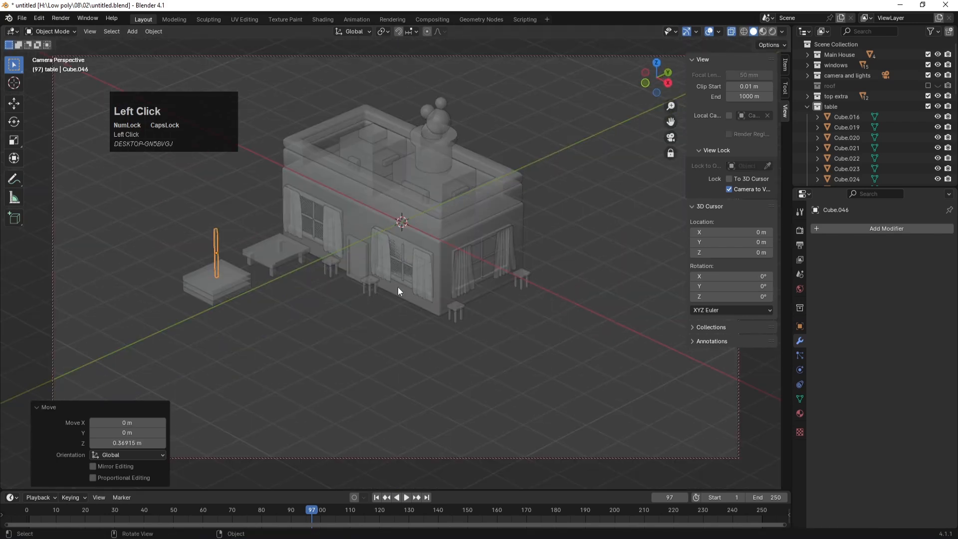
Step: In Edit Mode, select all the pole's geometry, raise it along Z, and save
key(Tab)
click(198, 213)
drag(198, 213, 229, 241)
key(g)
key(z)
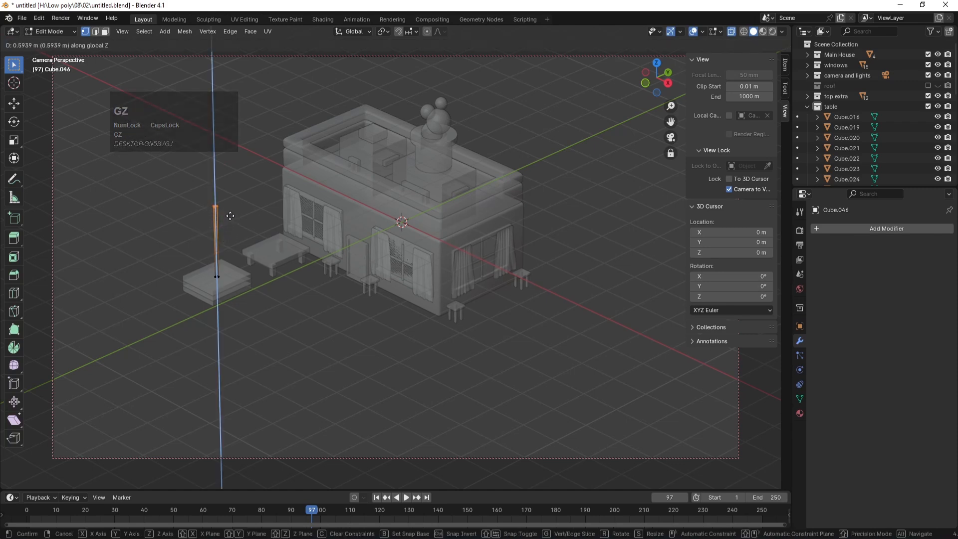
click(230, 213)
key(ctrl+s)
Step: Return to Object Mode, turn off see-through, and save while inspecting the pole from the front
key(Tab)
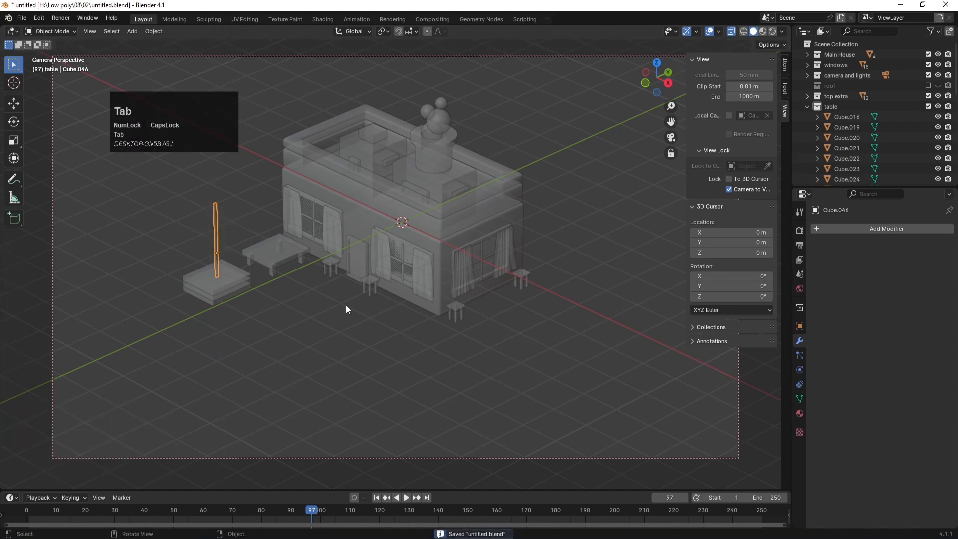
key(alt+z)
key(ctrl+s)
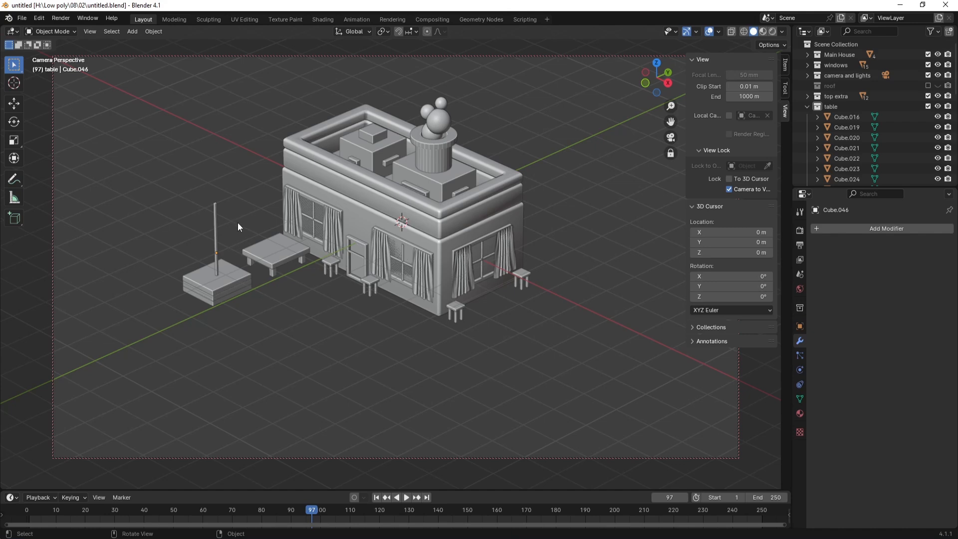
key(KP_1)
scroll(319, 267, down, 5)
middle_drag(392, 216, 360, 241)
key(ctrl+s)
Step: Zoom out to see the whole scene and bring up the Shift+A Add menu
scroll(893, 134, down, 6)
scroll(452, 292, up, 3)
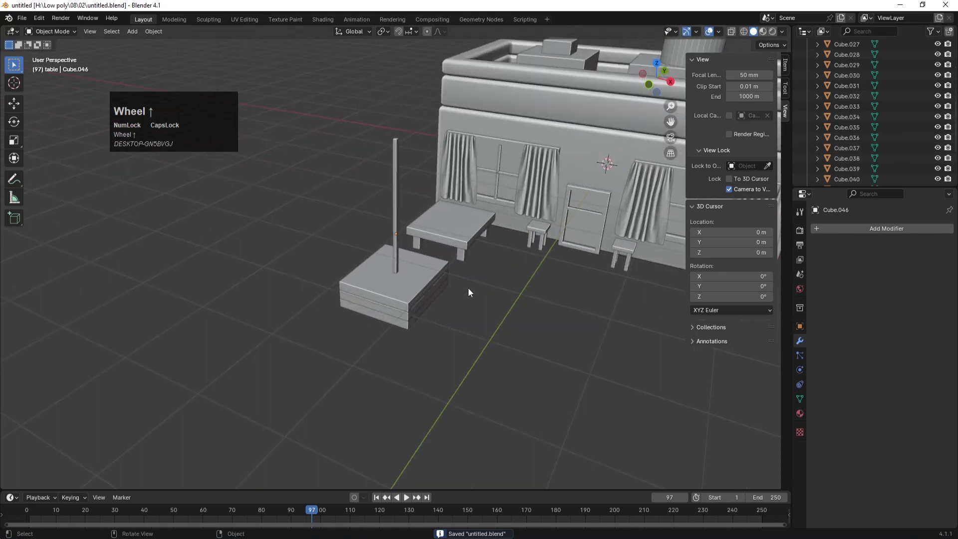
scroll(503, 278, down, 3)
shift+middle_drag(496, 259, 391, 340)
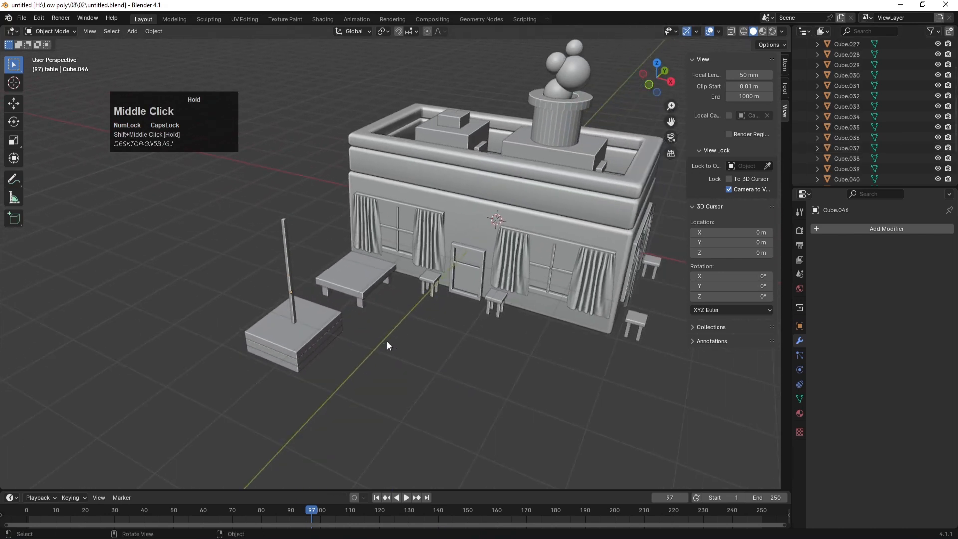
key(shift+a)
Step: Add a UV Sphere and align it with the pole in top view
mouse_move(349, 334)
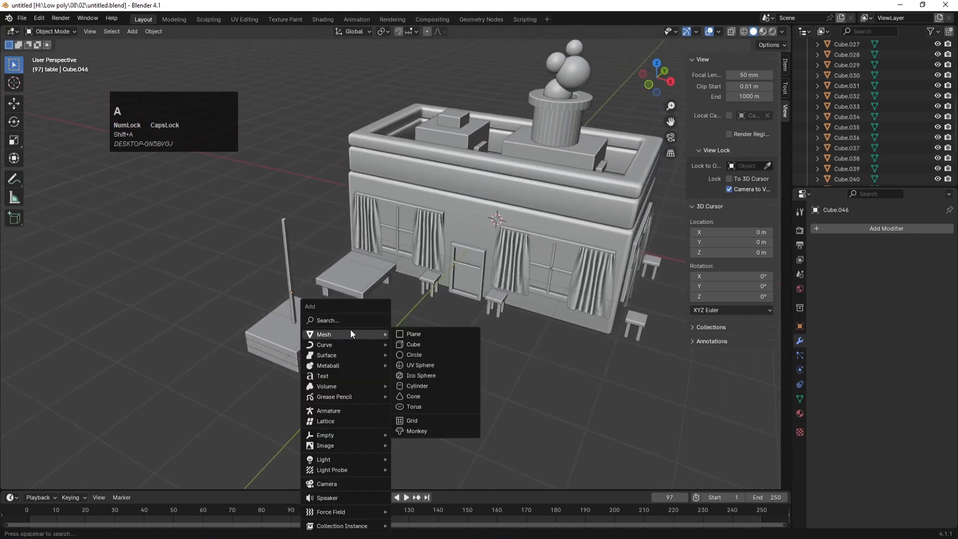
click(428, 366)
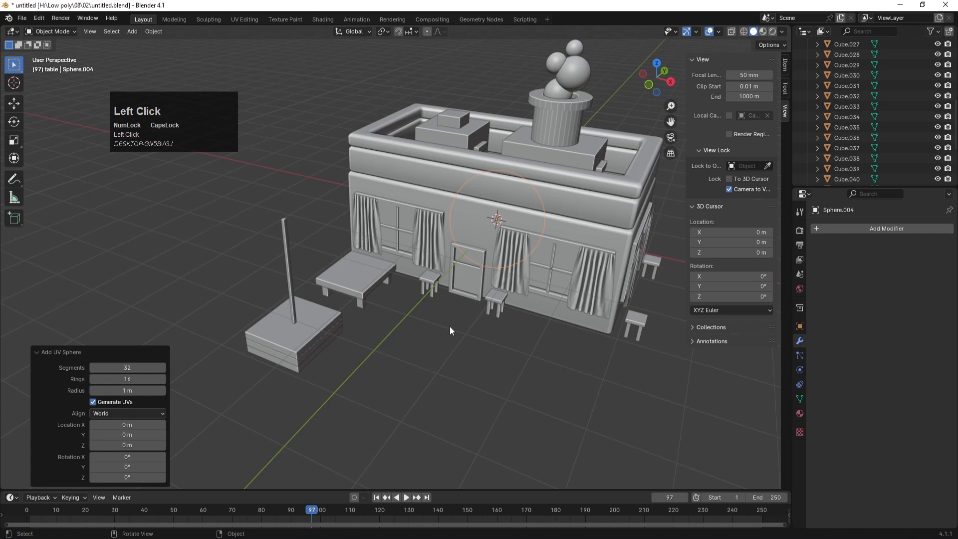
key(KP_7)
scroll(450, 331, down, 3)
key(g)
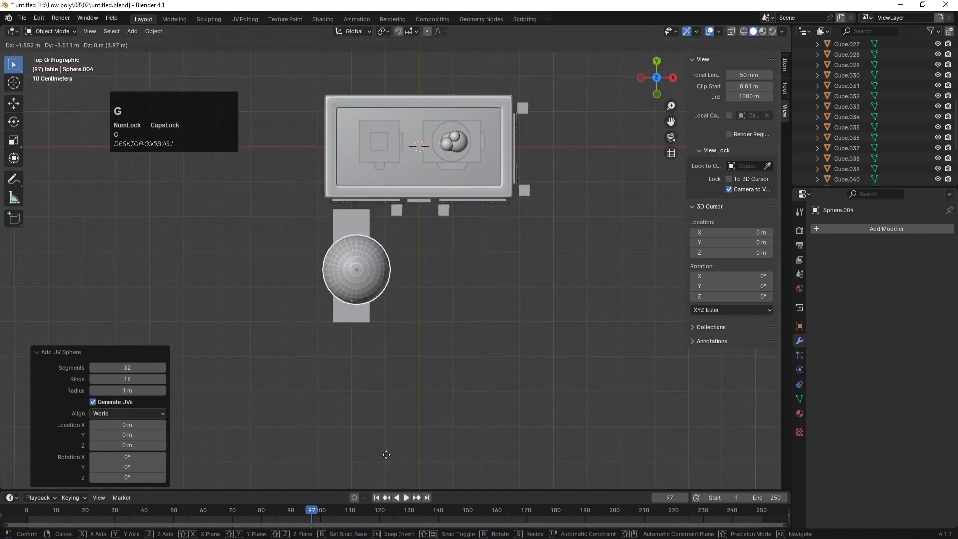
click(382, 480)
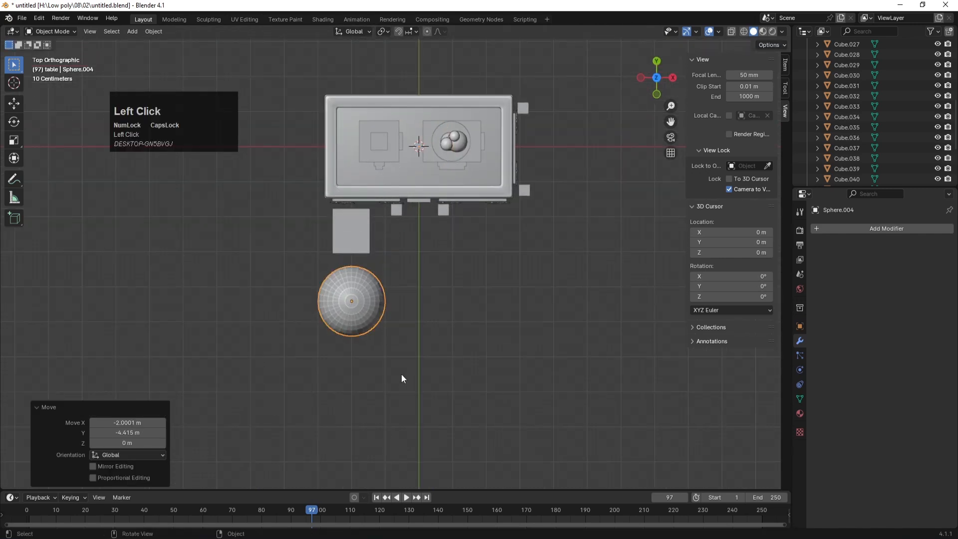
Step: Enlarge the sphere slightly and raise it vertically above the pole
key(KP_1)
key(s)
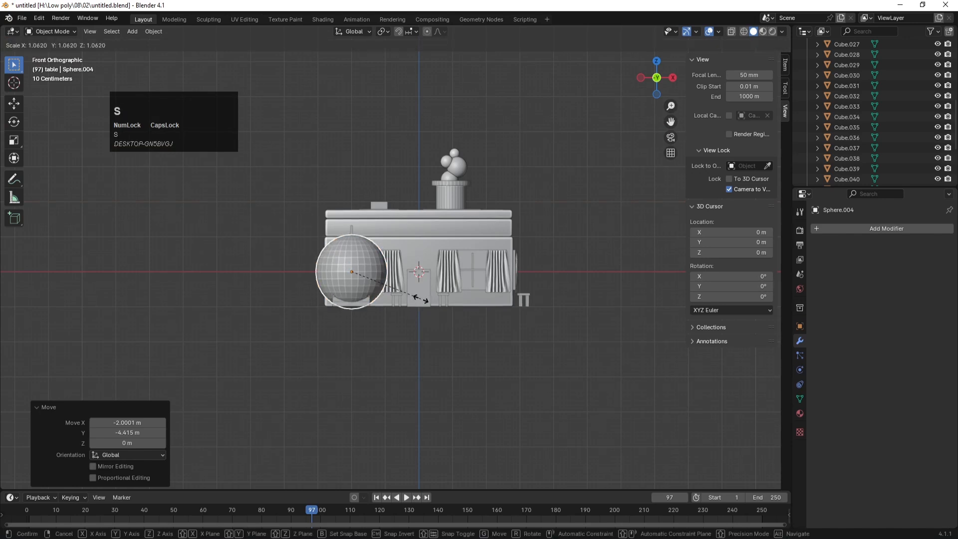
click(429, 301)
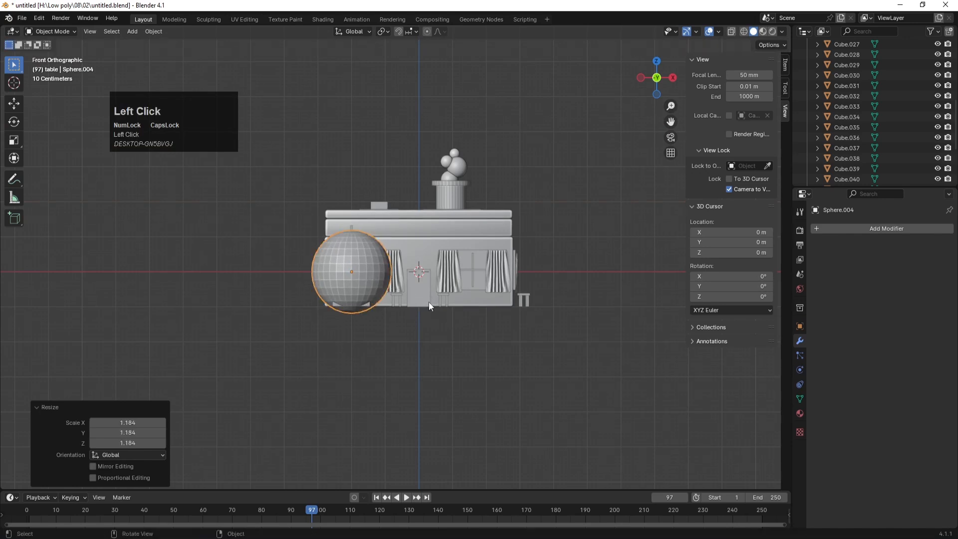
key(g)
key(z)
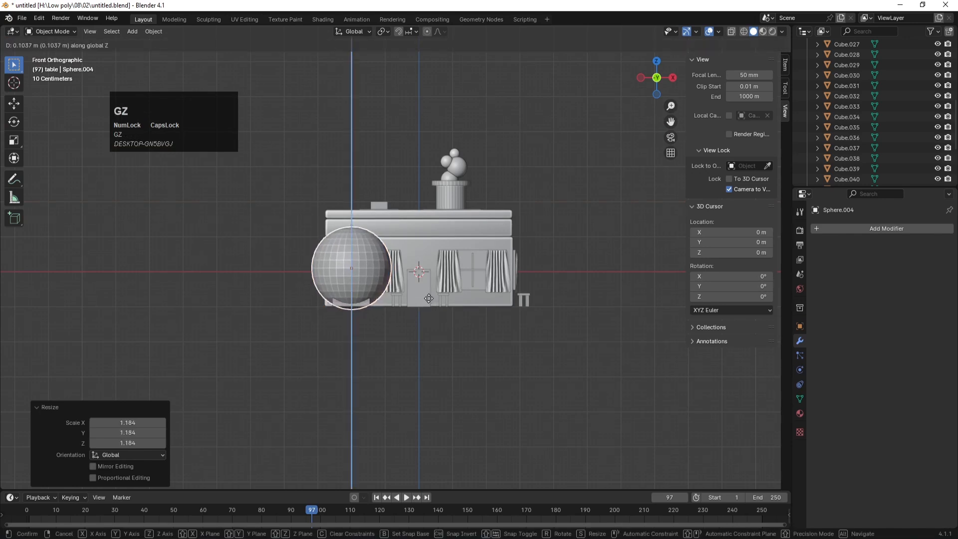
click(428, 299)
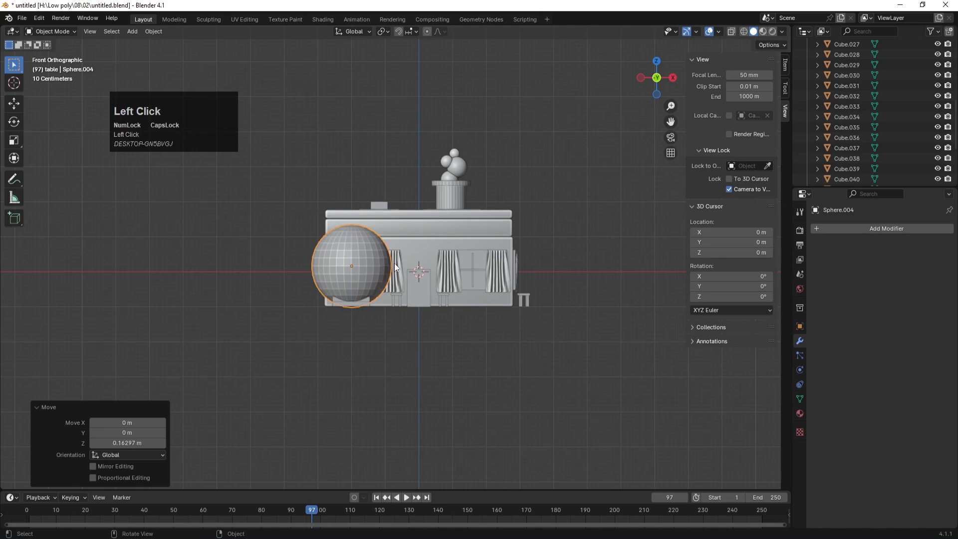
Step: In face mode with X-ray on, select and delete the sphere's lower-half faces
key(Tab)
scroll(406, 302, up, 1)
key(3)
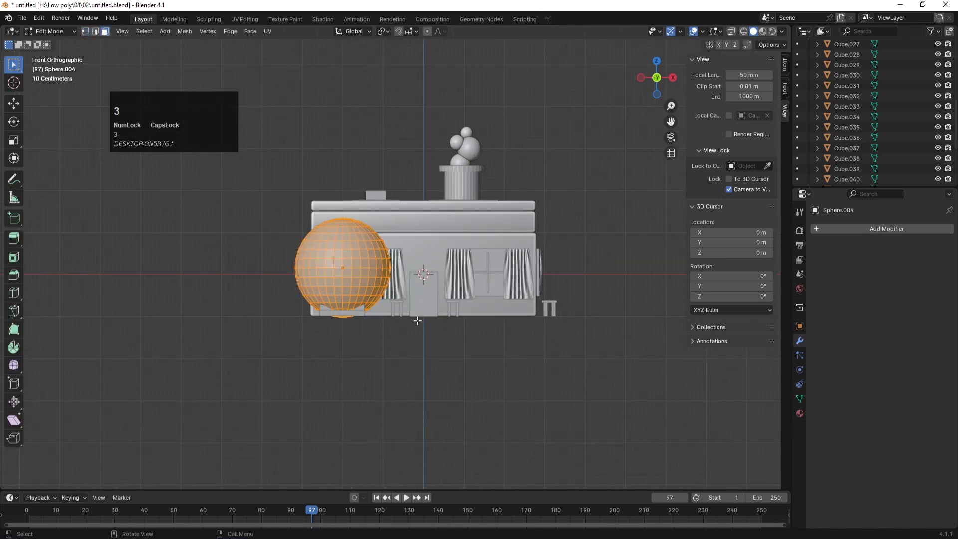
drag(462, 363, 250, 265)
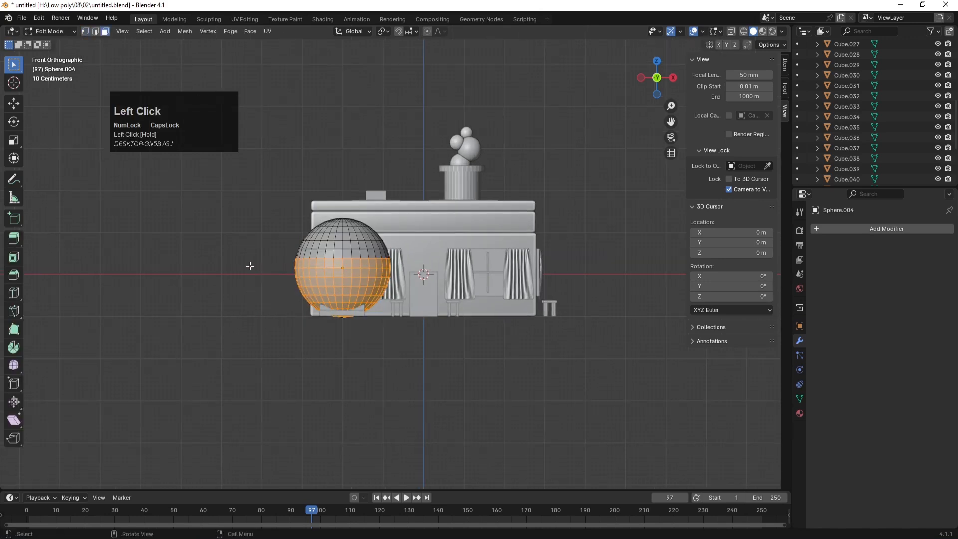
key(x)
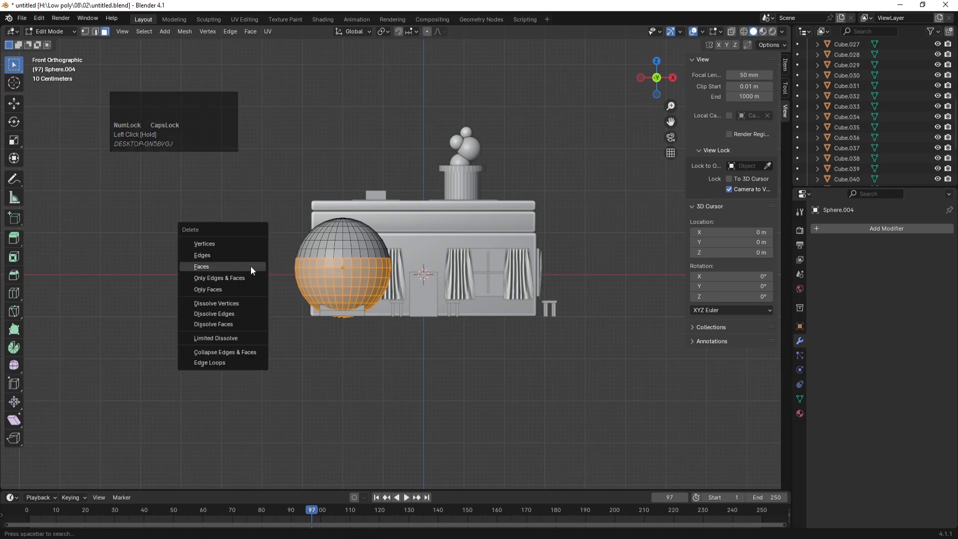
click(454, 374)
key(alt+z)
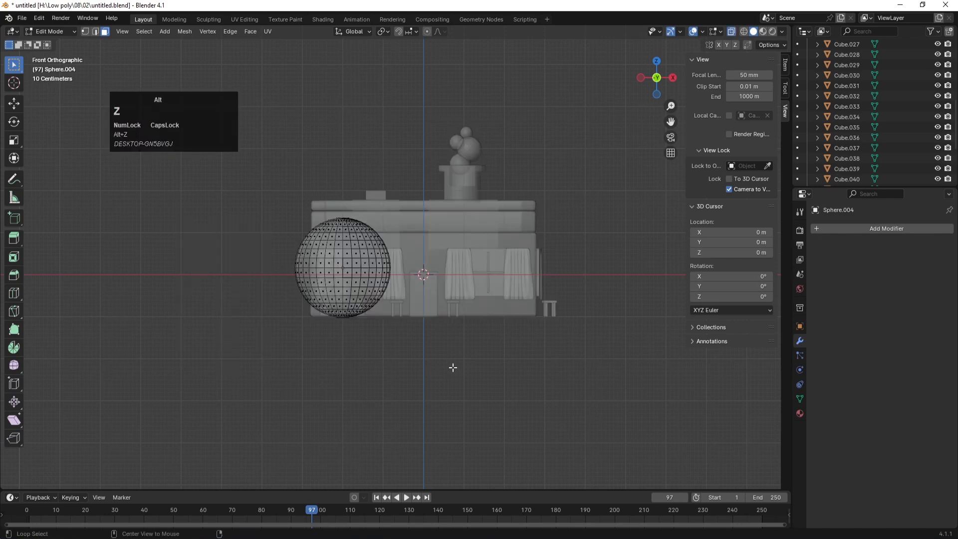
drag(475, 376, 230, 257)
key(x)
click(229, 257)
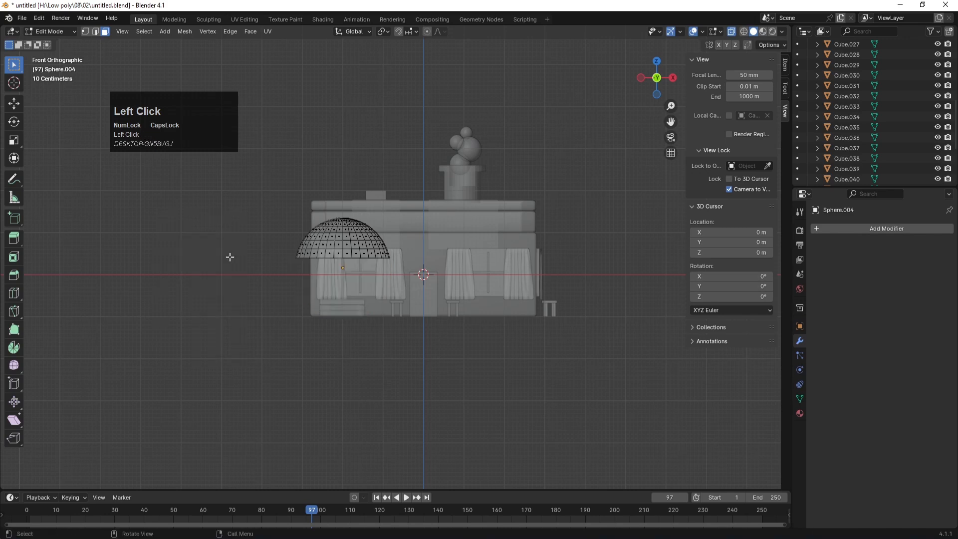
Step: Leave Edit Mode, orbit to a perspective view, and reselect the dome
key(Tab)
click(378, 373)
middle_drag(378, 373, 367, 272)
click(354, 258)
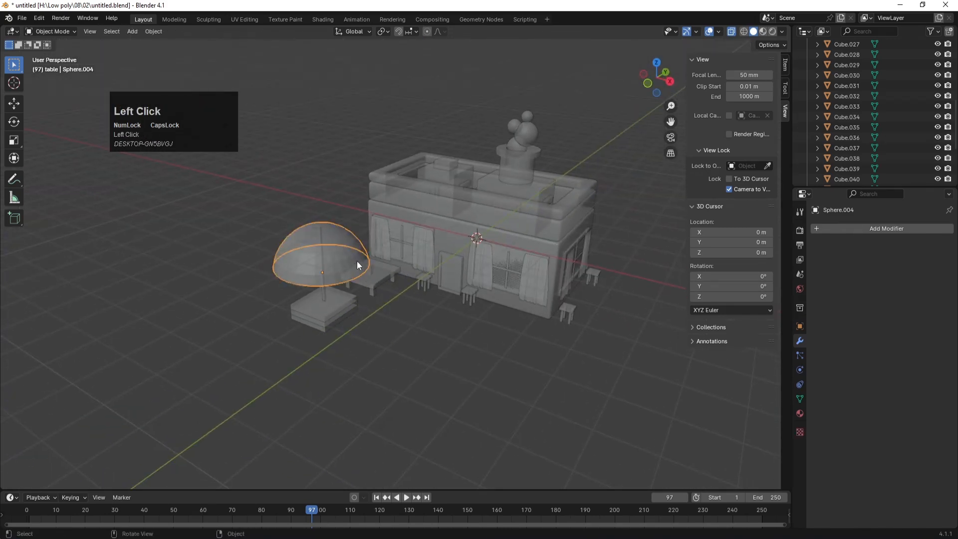
Step: Shrink the dome to about two-thirds, raise it along Z, then enlarge it by a third
key(s)
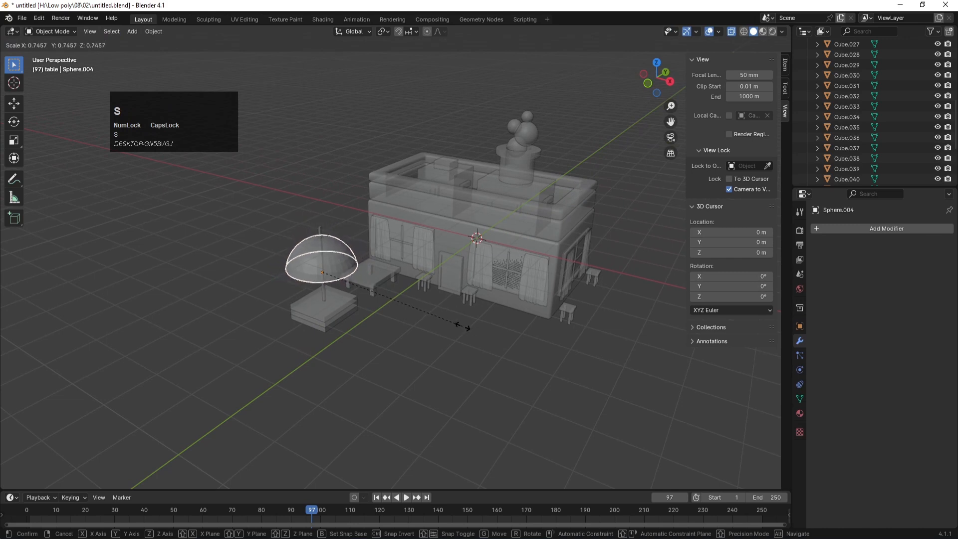
click(447, 324)
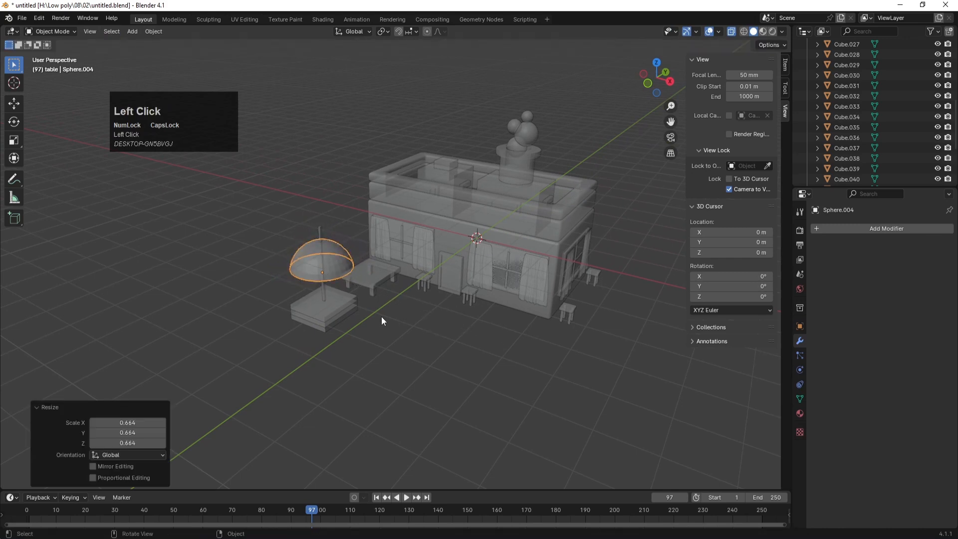
key(g)
key(z)
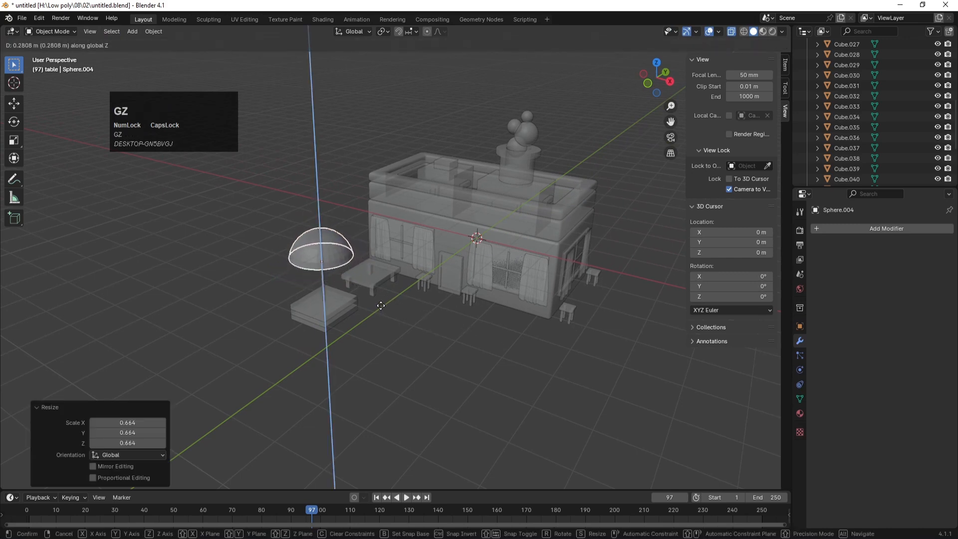
click(380, 305)
key(KP_0)
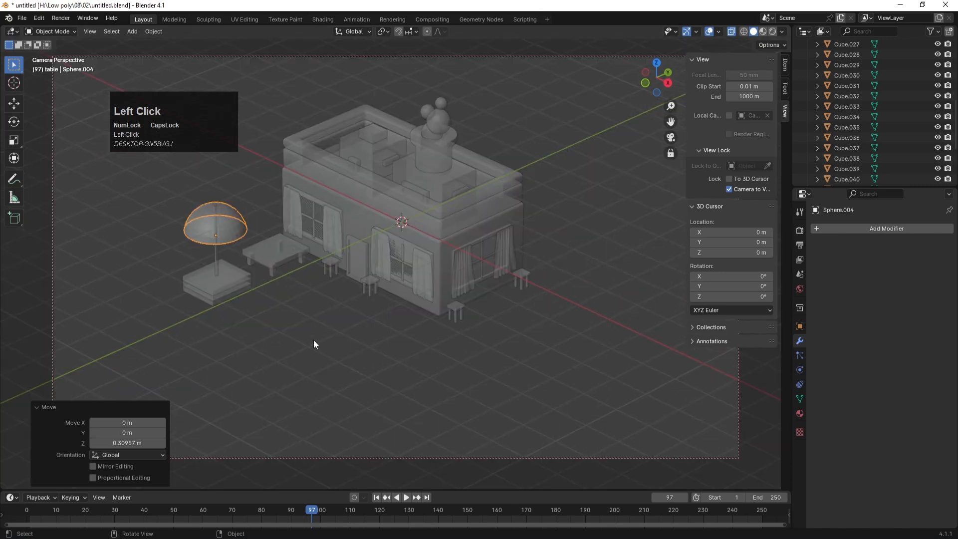
key(s)
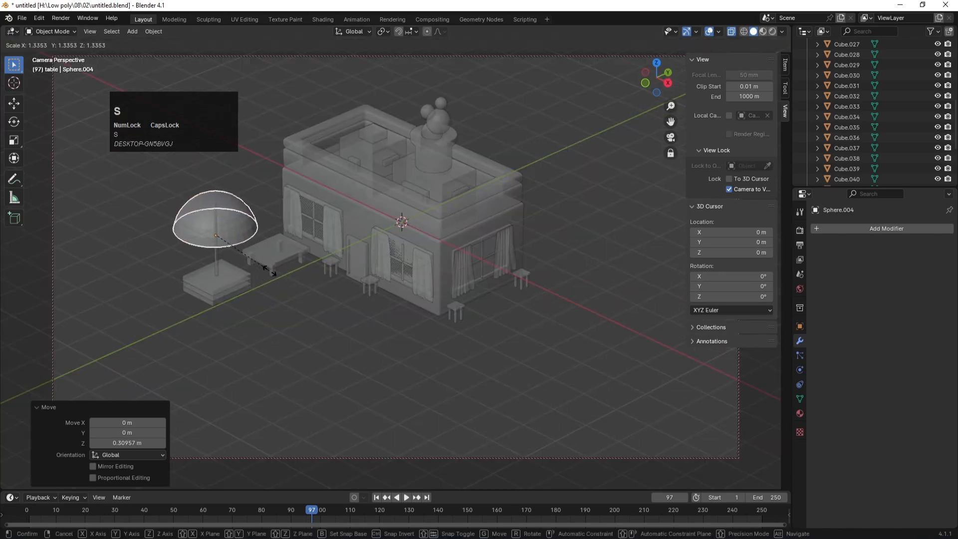
click(269, 272)
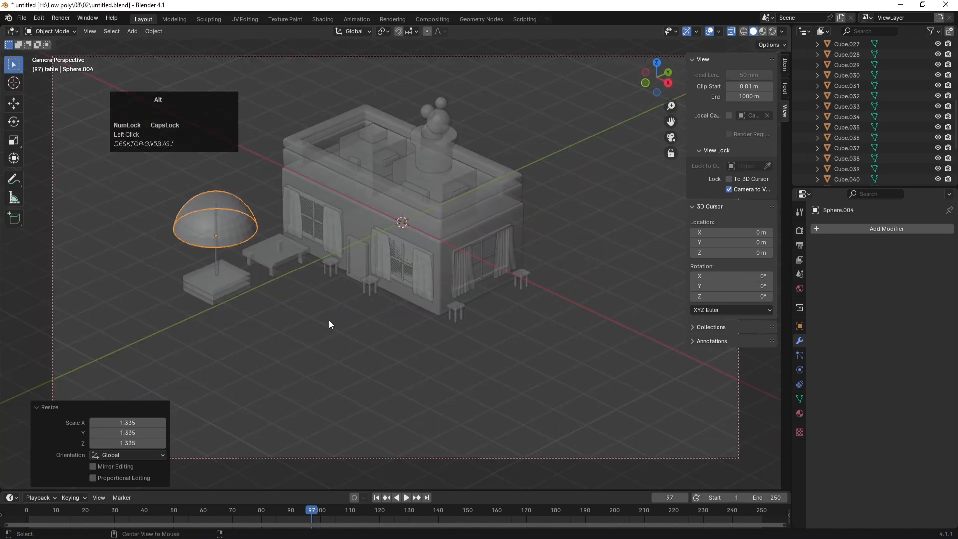
Step: Turn off X-ray, apply Shade Smooth to the dome, save, and select dome and pole
key(alt+z)
right_click(227, 220)
click(227, 220)
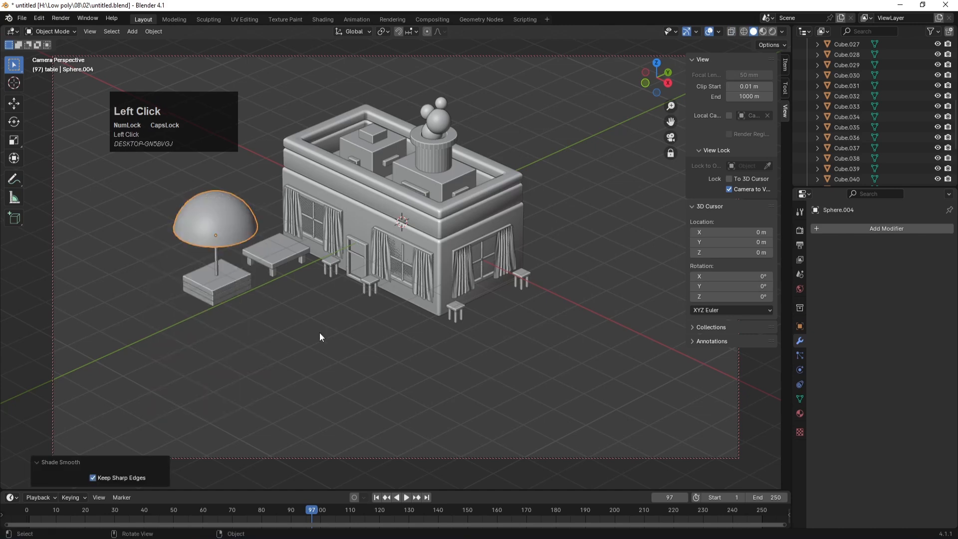
key(ctrl+s)
click(241, 219)
shift+click(218, 252)
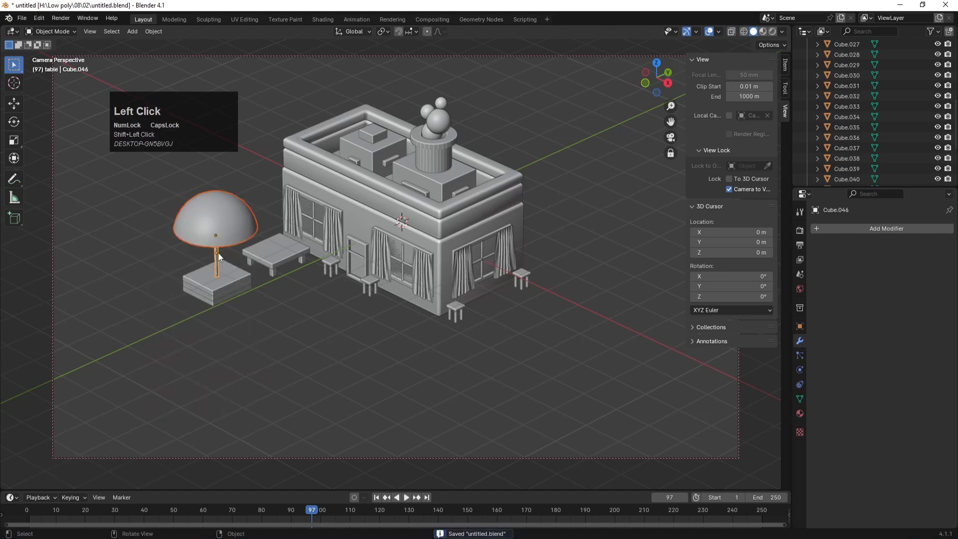
Step: In front X-ray view, box-select the dome's vertices and raise them 0.38275 m along Z
key(KP_1)
key(alt+z)
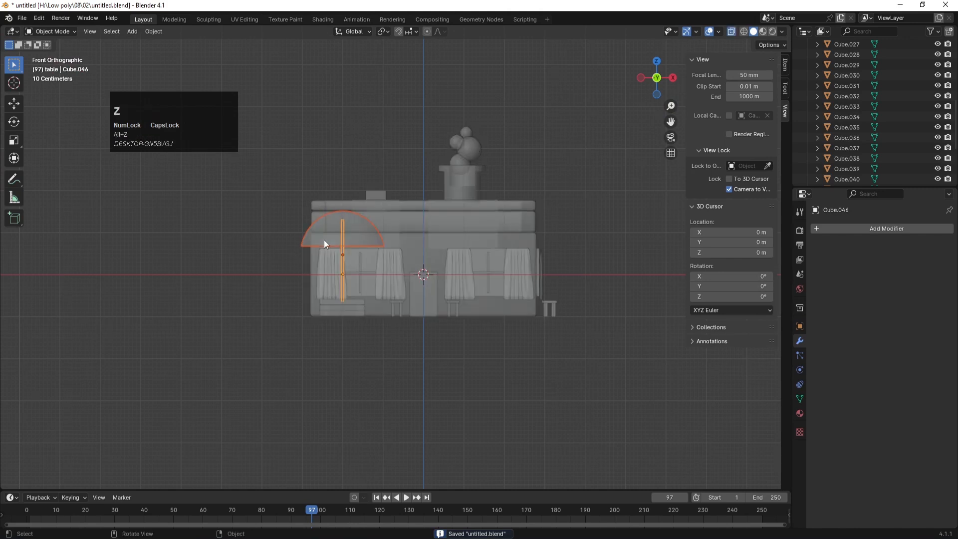
key(Tab)
key(1)
drag(277, 191, 418, 265)
key(g)
key(z)
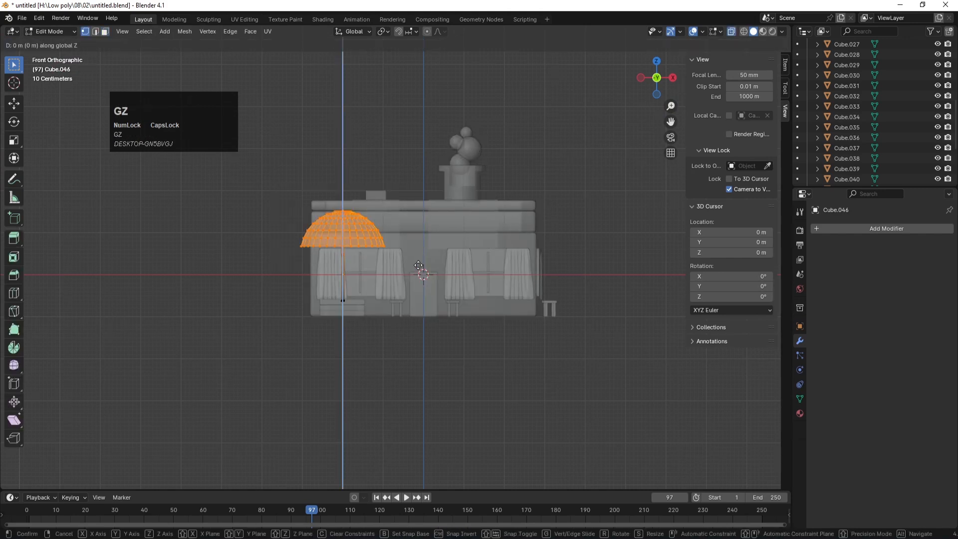
click(418, 249)
Step: Return to the camera view with X-ray off, leave Edit Mode and save untitled.blend
key(KP_0)
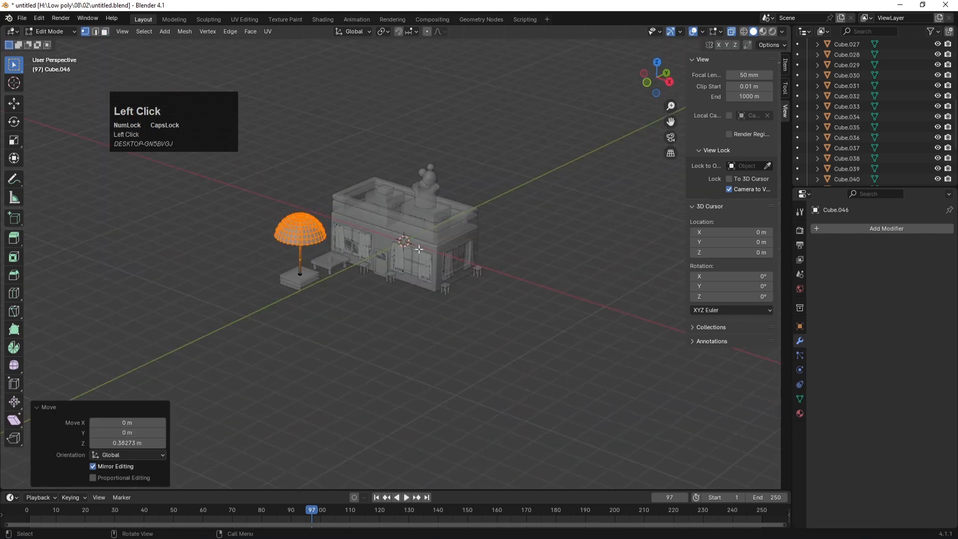
key(alt+z)
click(329, 354)
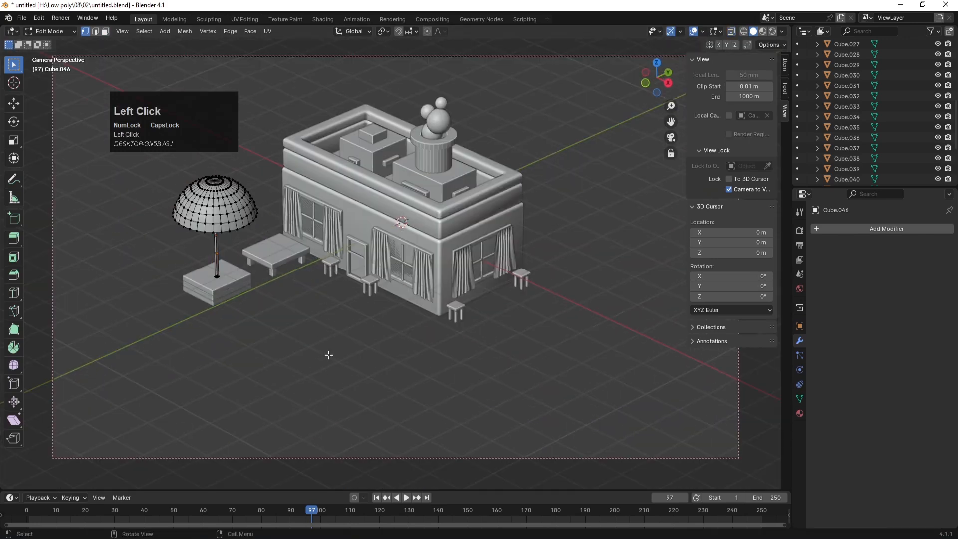
key(Tab)
key(ctrl+s)
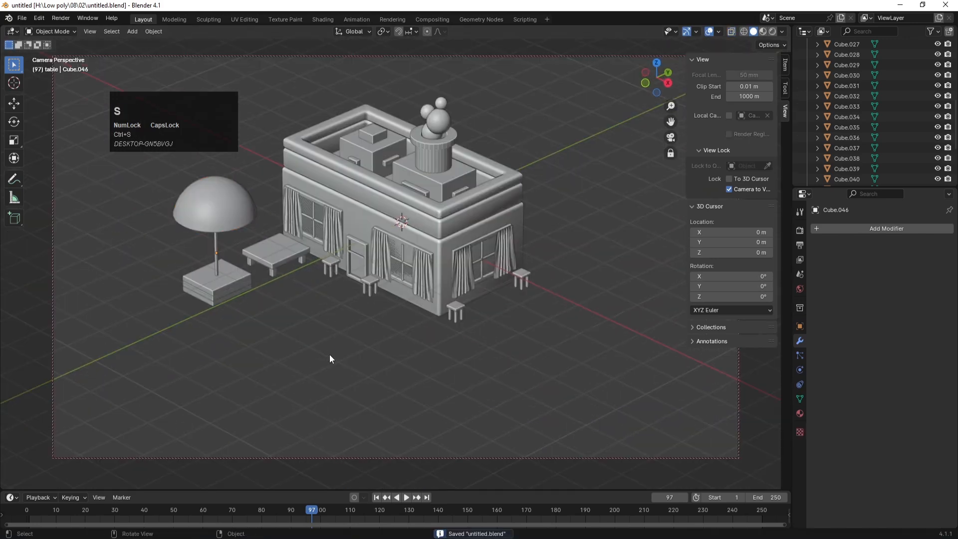
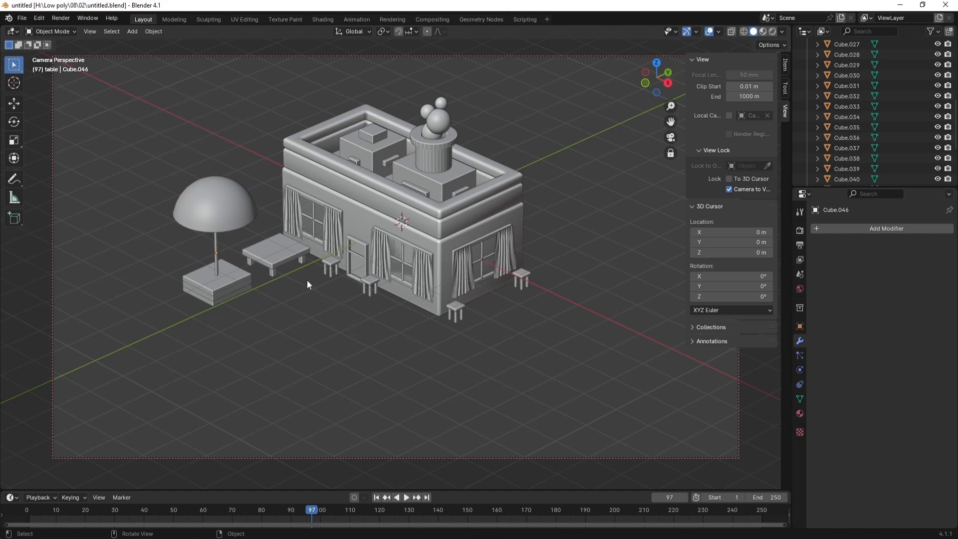
Step: In a top-down X-ray view, box-select all parts of the small table
click(286, 246)
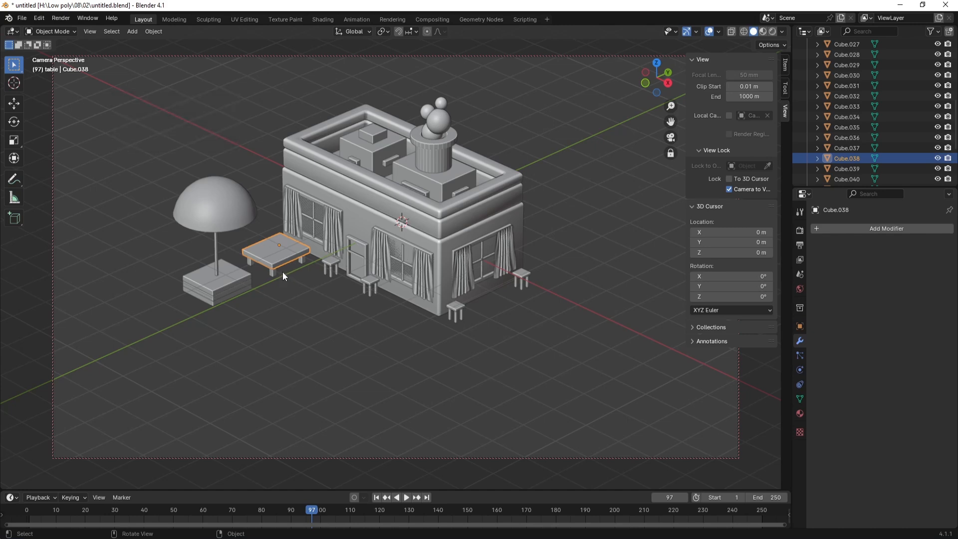
key(KP_7)
key(alt+z)
click(326, 218)
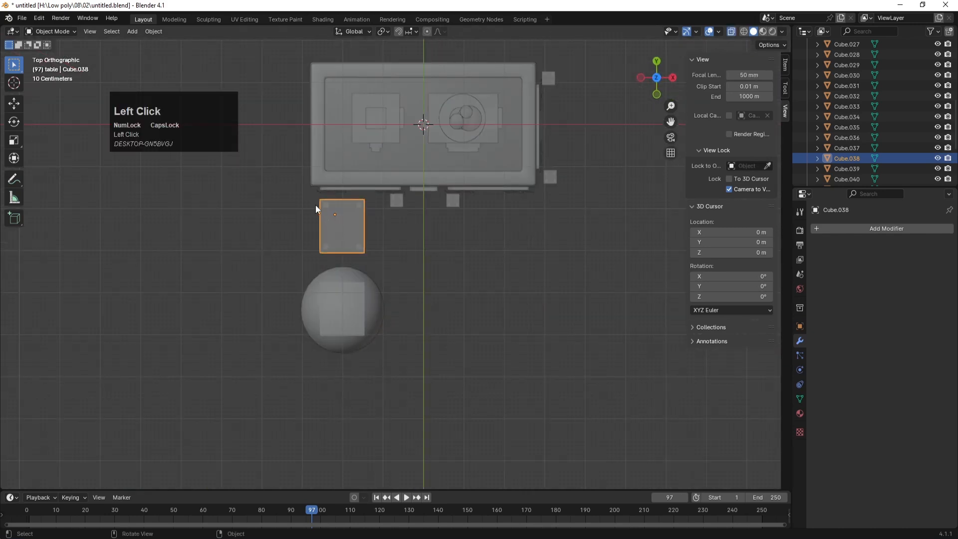
drag(307, 200, 375, 256)
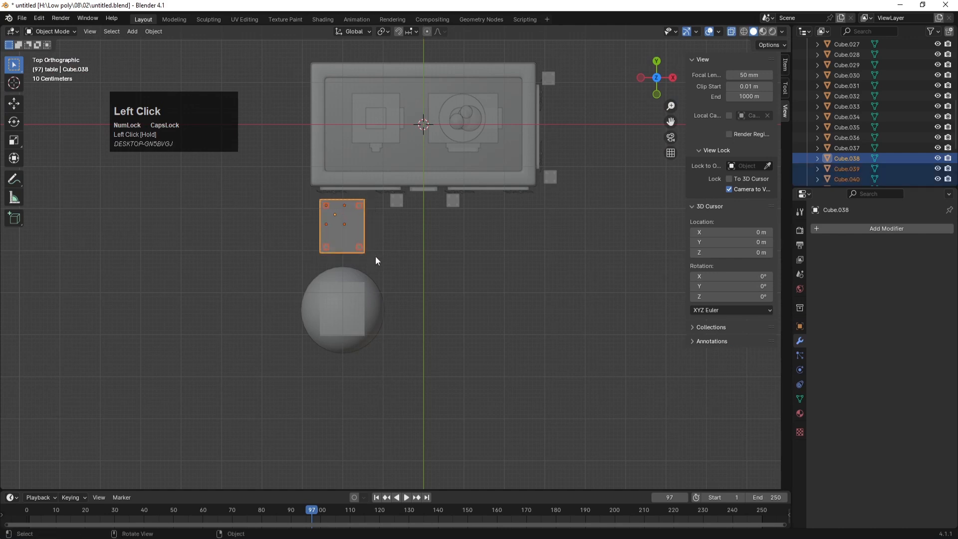
key(KP_1)
scroll(337, 301, up, 5)
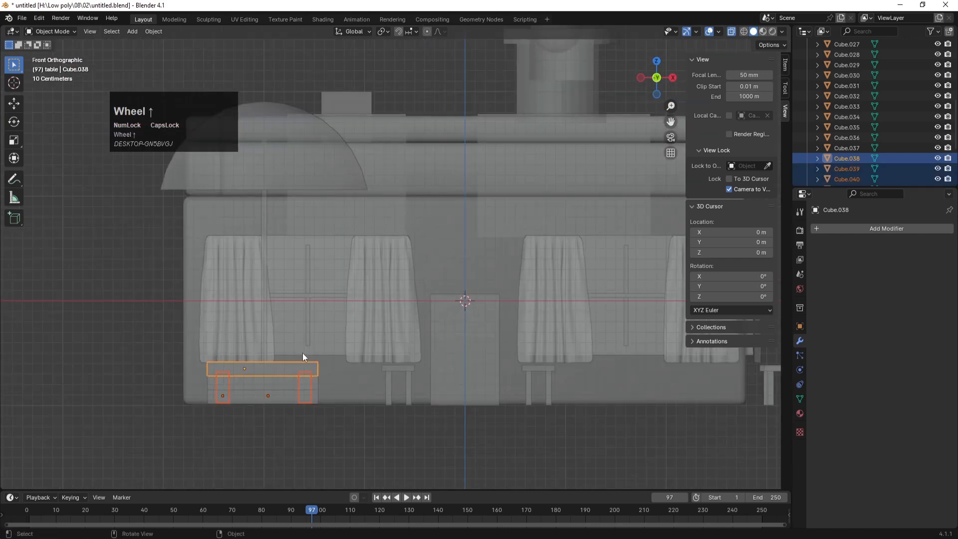
Step: In Edit Mode, select the table top and raise it 0.20839 m along Z
key(Tab)
drag(190, 330, 371, 381)
key(g)
key(z)
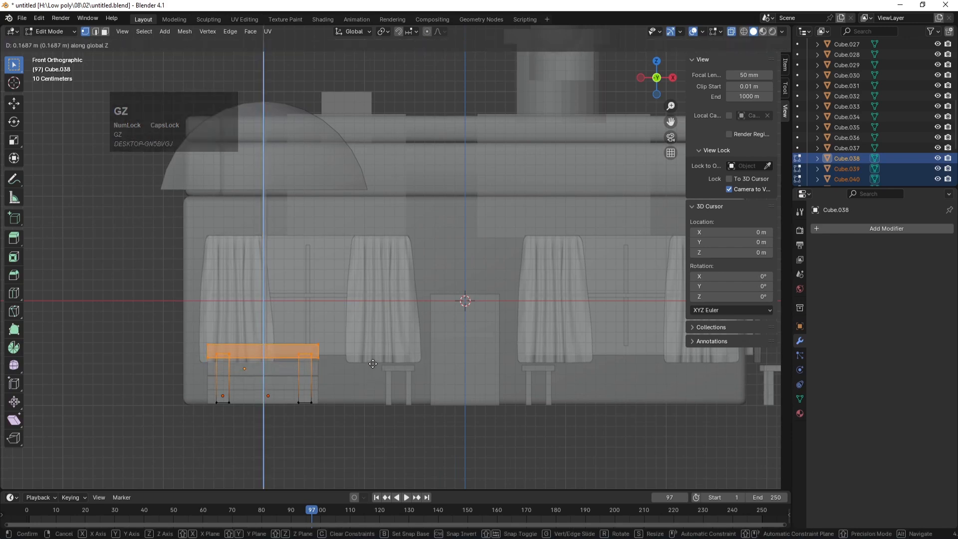
click(373, 359)
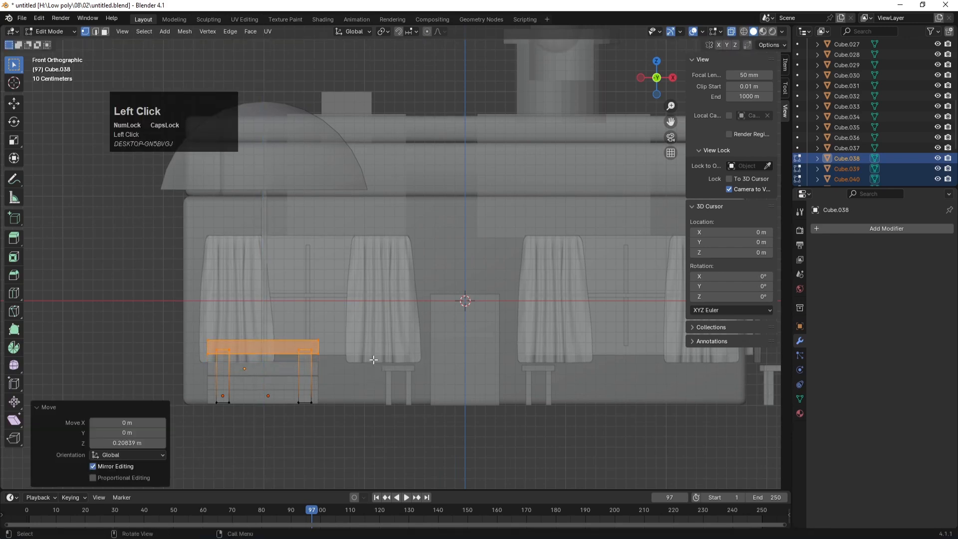
key(Tab)
Step: Deselect the table, turn off X-ray and save untitled.blend
middle_drag(422, 304, 354, 332)
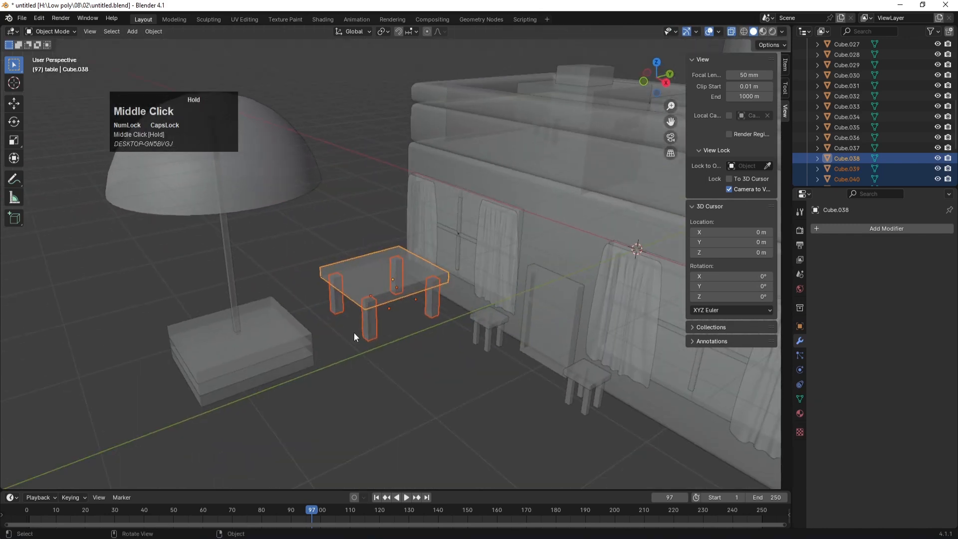
click(378, 357)
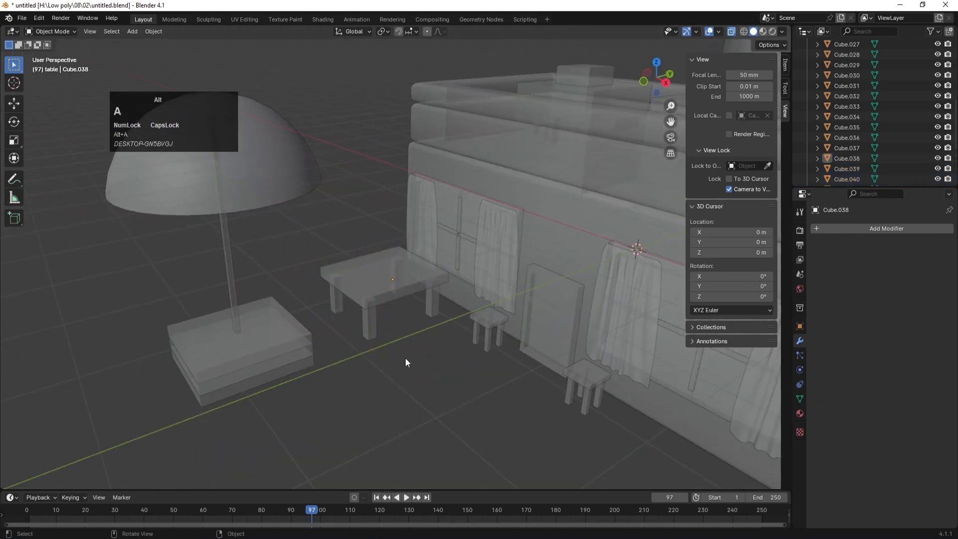
key(alt+z)
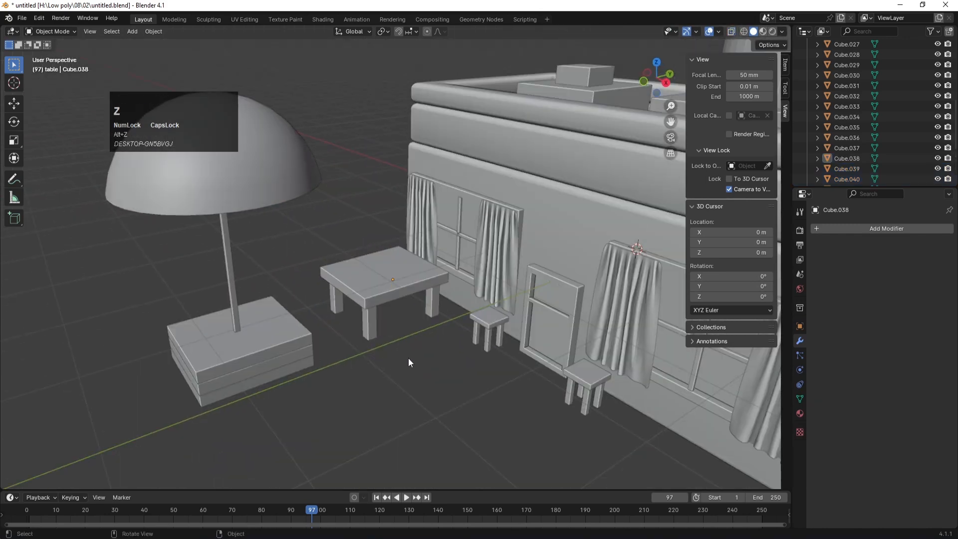
key(ctrl+s)
scroll(408, 357, down, 3)
scroll(408, 362, up, 3)
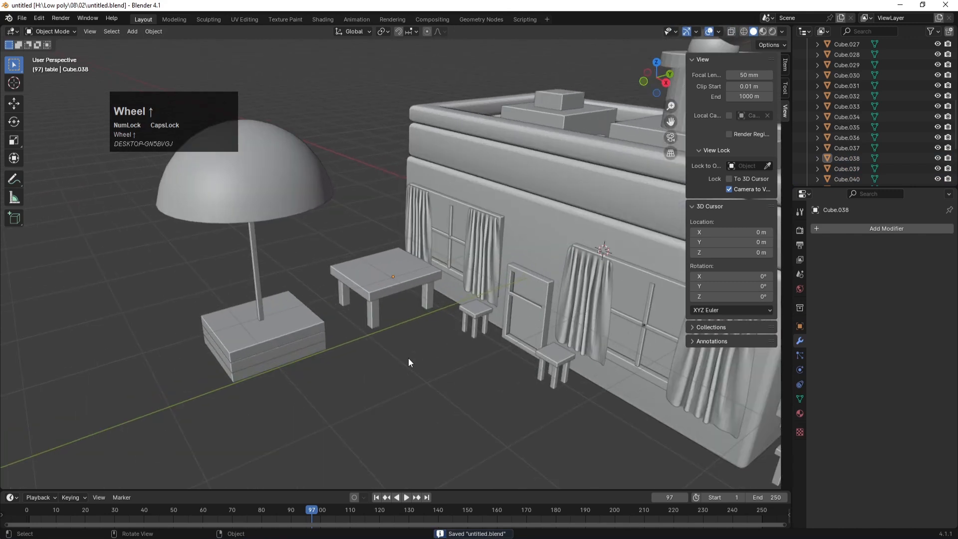
scroll(376, 350, down, 1)
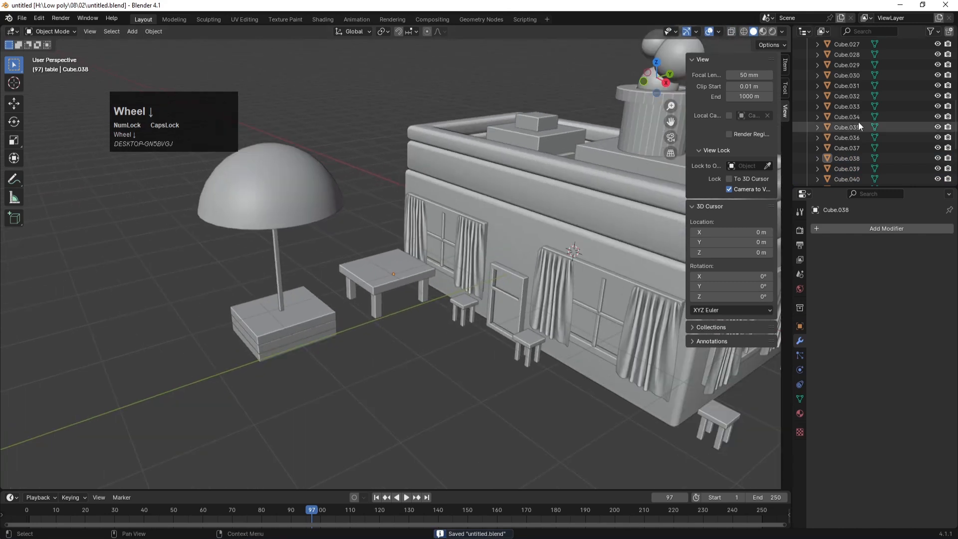
scroll(854, 119, up, 5)
Step: Hide the top extra and camera collections in the Outliner and save
drag(938, 96, 938, 55)
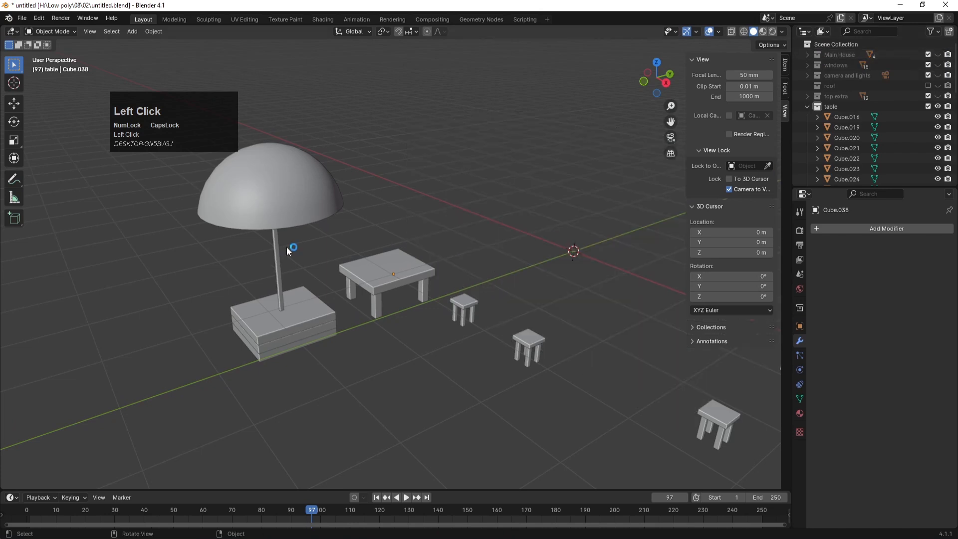
key(ctrl+s)
scroll(420, 308, up, 1)
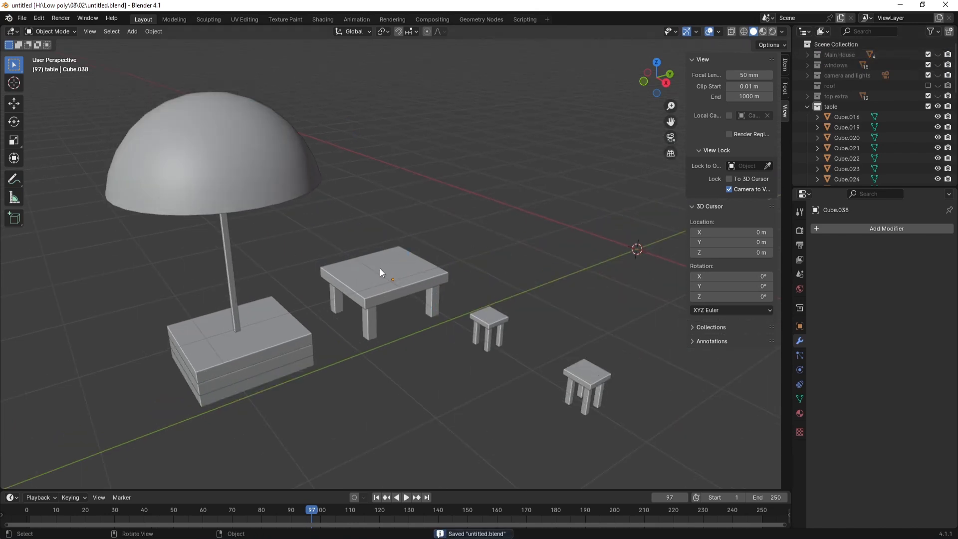
scroll(370, 304, down, 4)
scroll(392, 333, down, 1)
Step: Duplicate the umbrella dome along Y, flip it 180° on X and shrink it to about 0.39
click(350, 228)
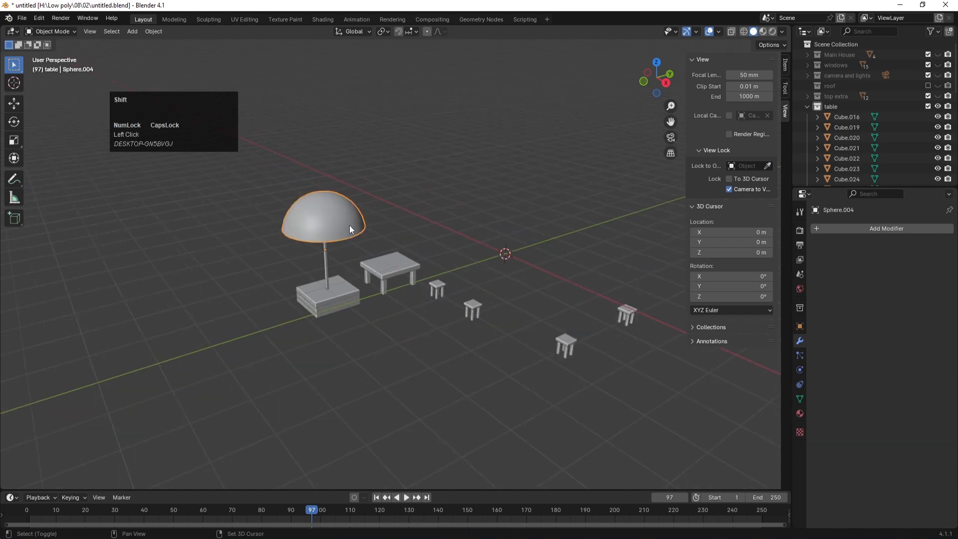
key(shift+d)
key(y)
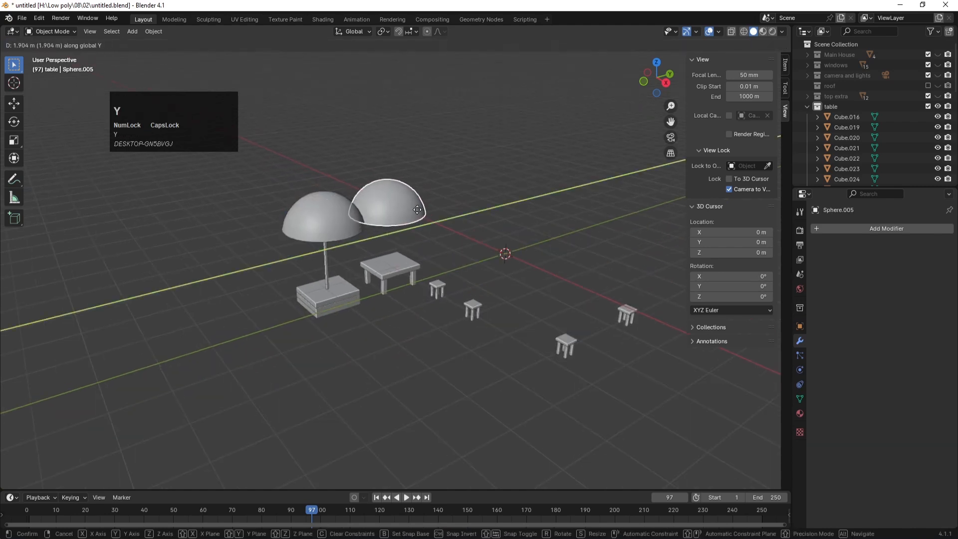
click(433, 206)
text(rx)
text(180)
key(Return)
key(s)
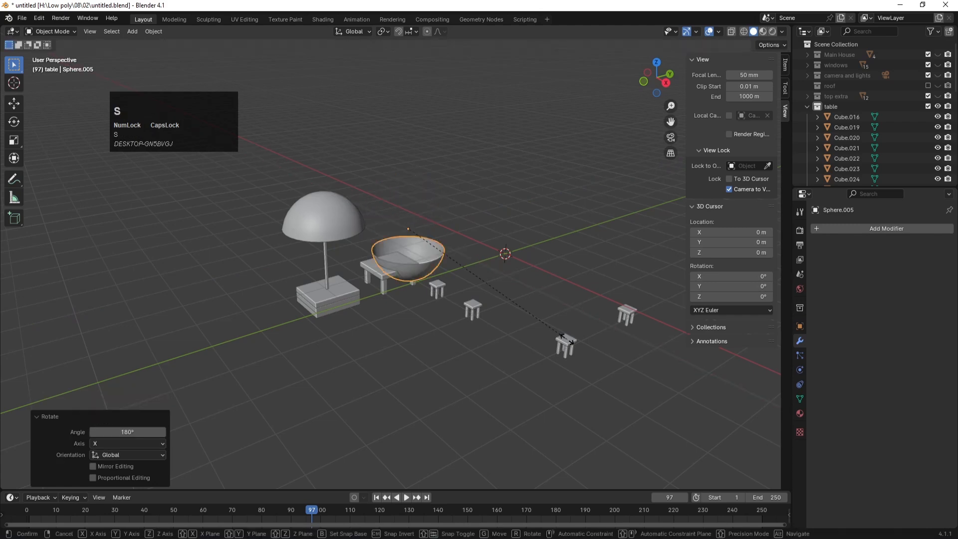
click(463, 280)
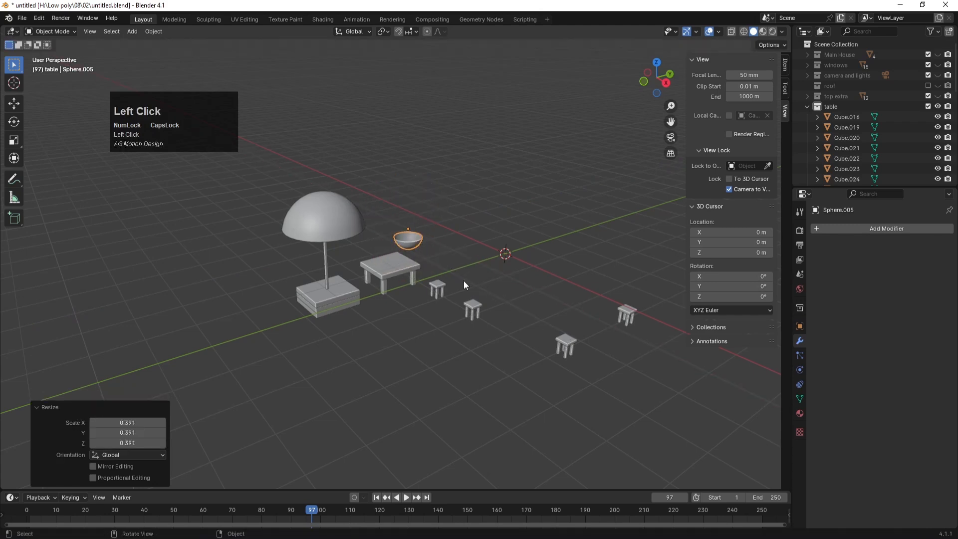
Step: From the top view, move the bowl so it sits above the table
key(KP_7)
key(g)
key(z)
key(x)
key(y)
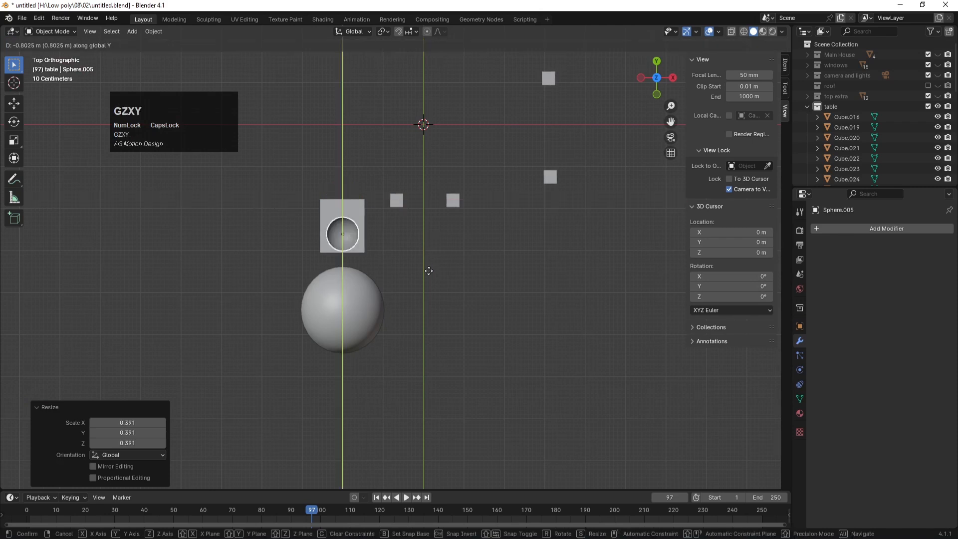
click(425, 262)
key(KP_1)
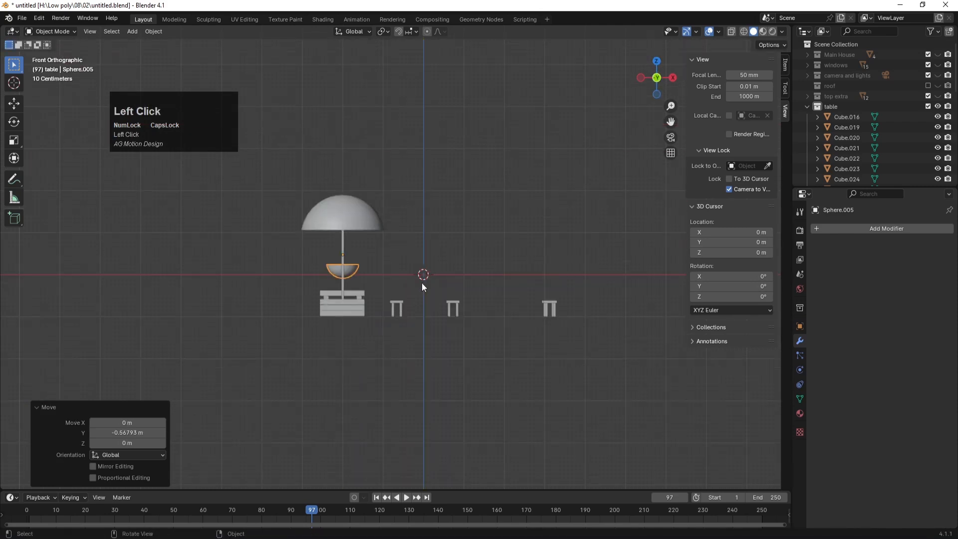
scroll(424, 276, up, 5)
Step: Lower the bowl, scale it to 0.655 and set it down on the table top
key(g)
key(z)
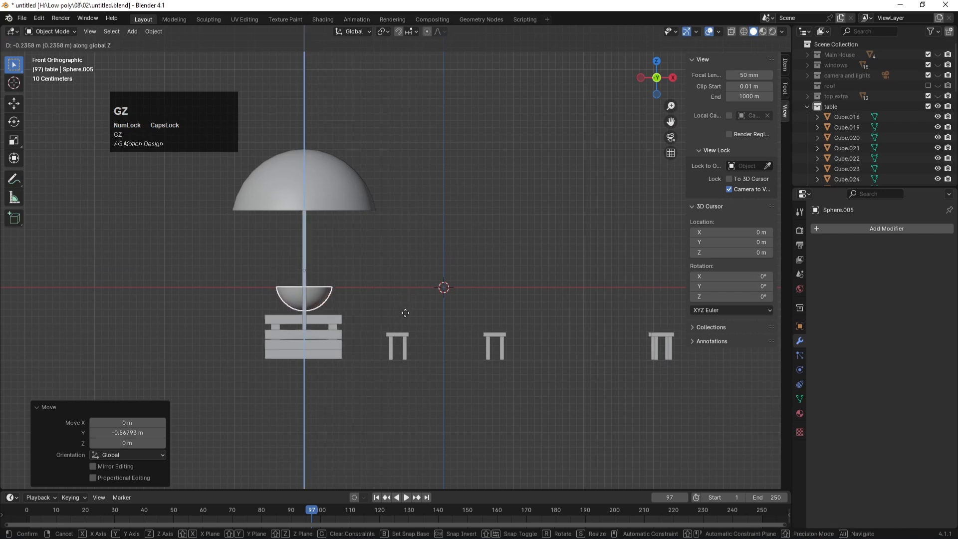
click(428, 327)
key(s)
click(475, 351)
key(g)
key(z)
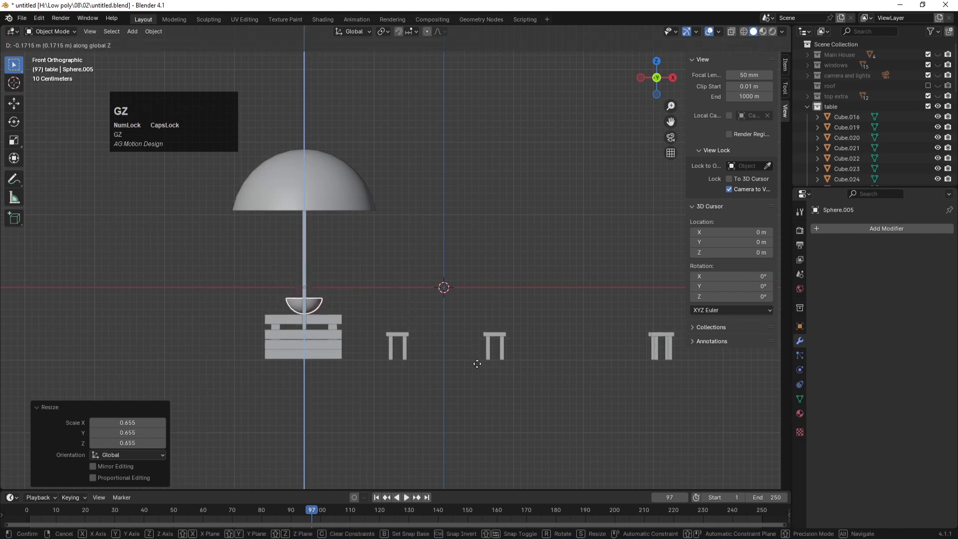
click(477, 364)
Step: Apply all transforms to the bowl and set its origin to its surface centre of mass
key(ctrl+a)
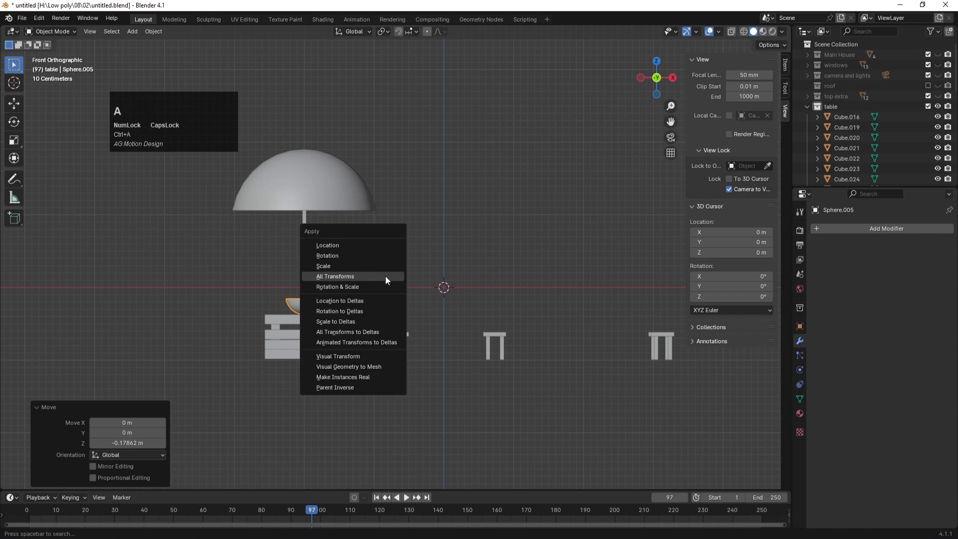
click(385, 277)
click(376, 276)
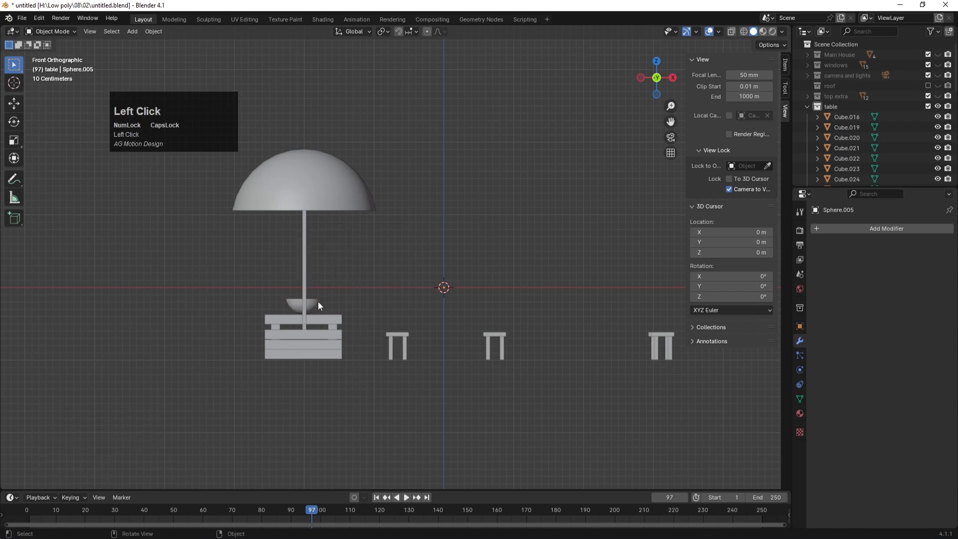
click(148, 33)
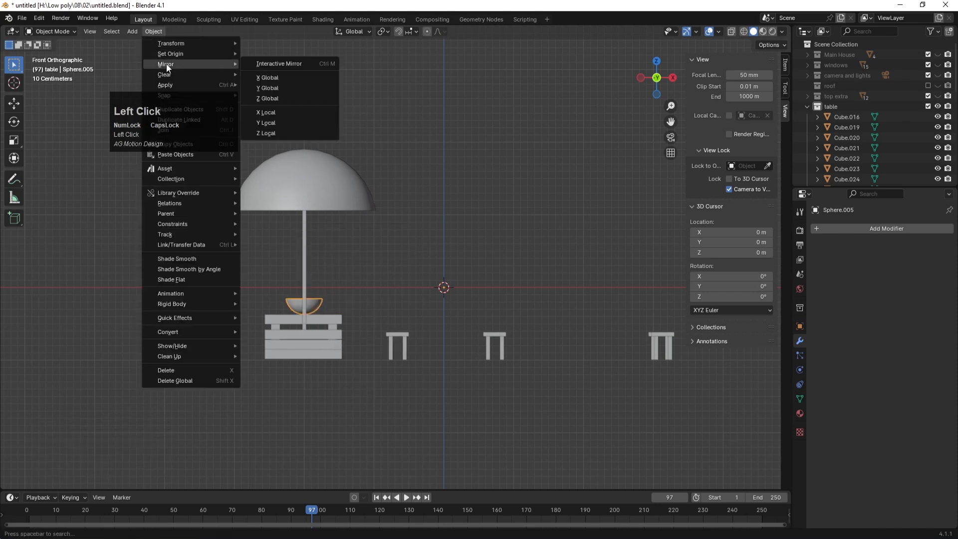
mouse_move(168, 53)
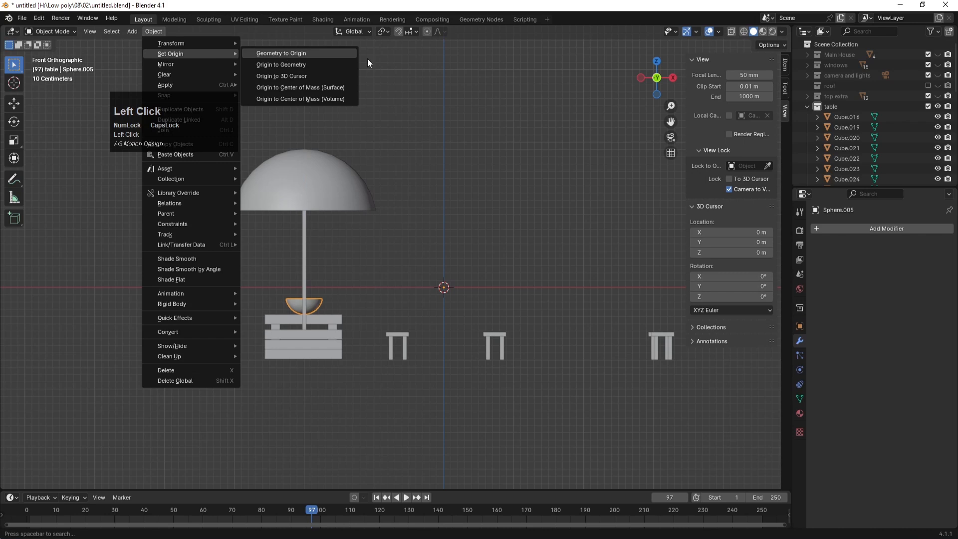
click(339, 88)
click(419, 236)
key(KP_0)
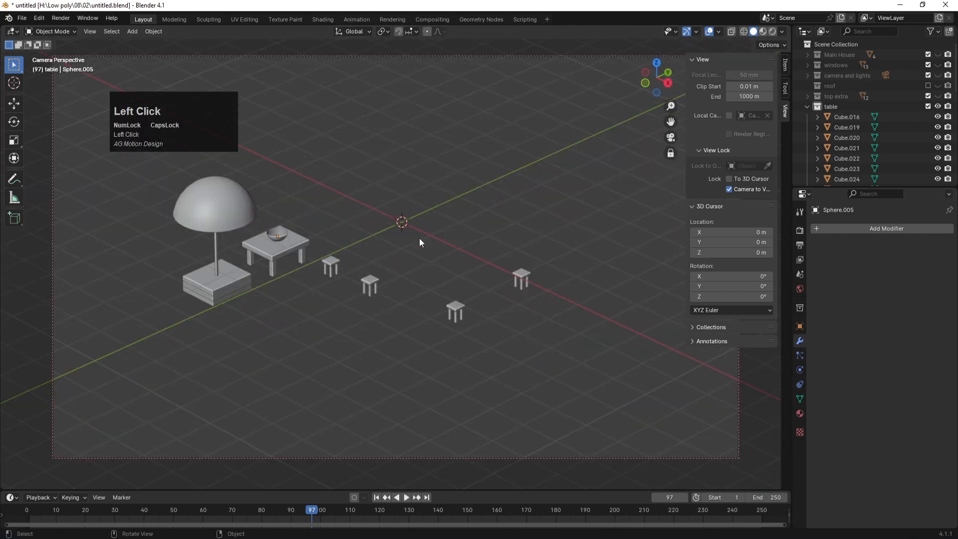
Step: Show the camera and lights, windows, Main House, top extra and roof collections again, and save
key(ctrl+s)
click(514, 195)
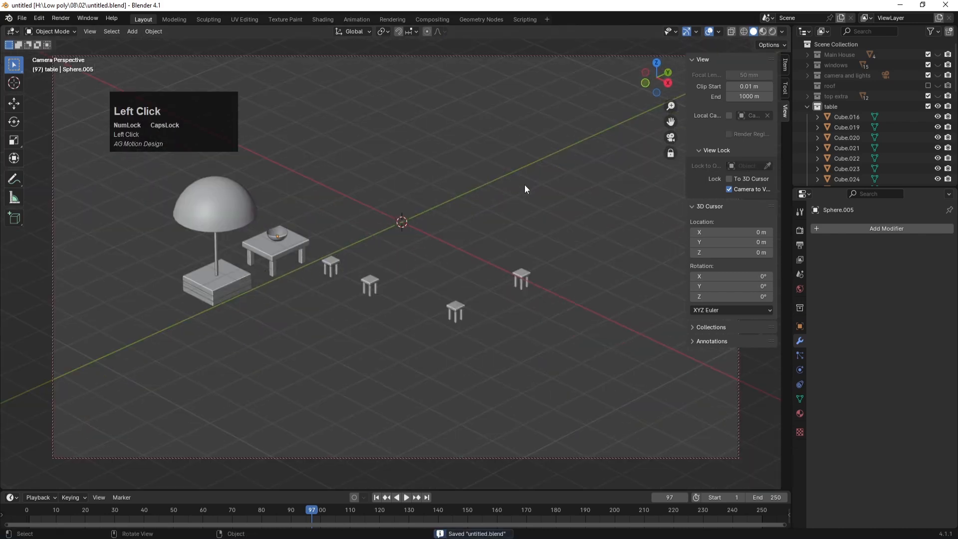
click(938, 75)
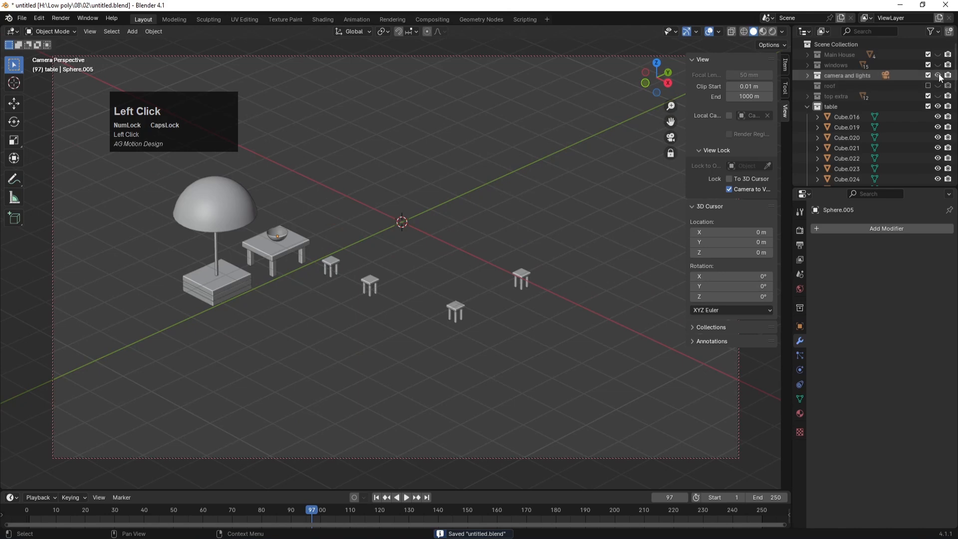
click(938, 65)
click(938, 54)
click(938, 96)
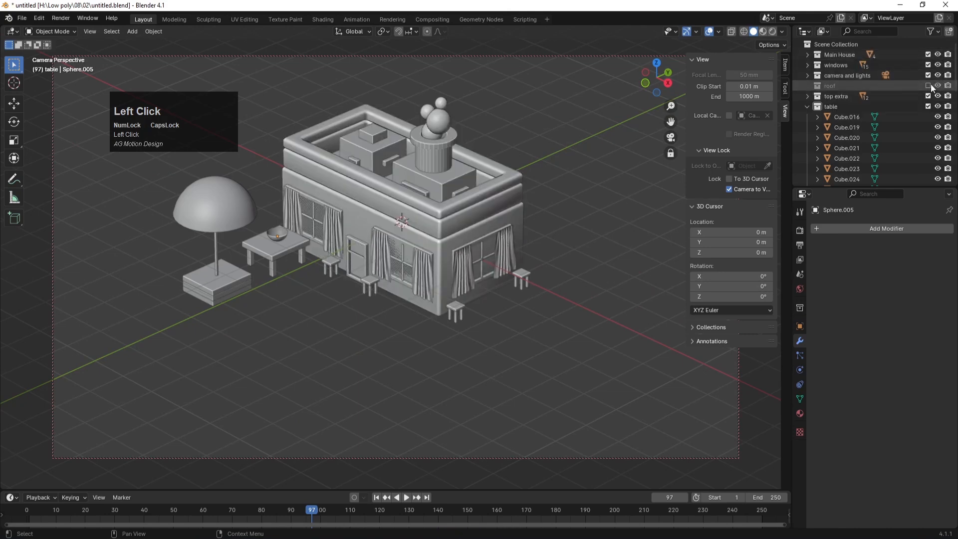
click(928, 86)
key(ctrl+s)
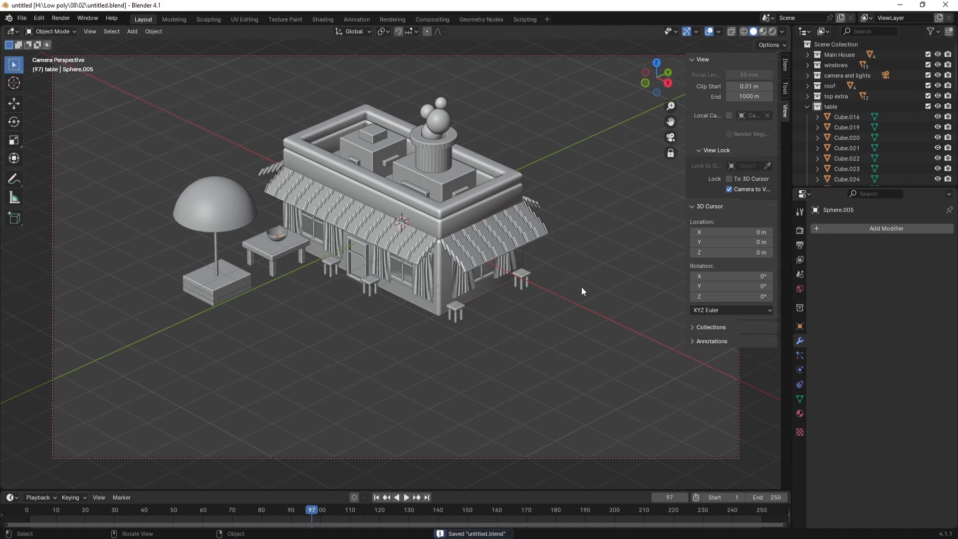
key(ctrl+s)
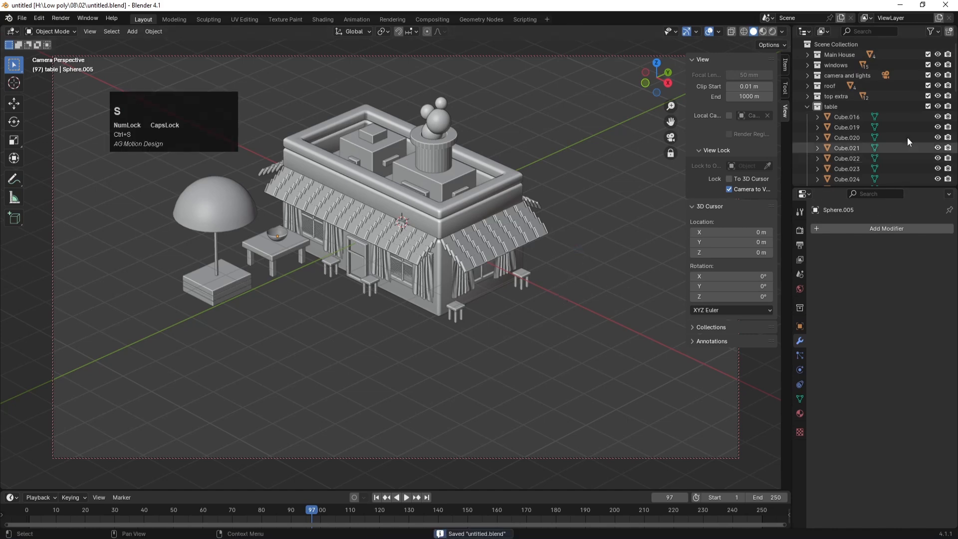
Step: Collapse the table collection and hide table, top extra, roof, camera and lights, windows and Main House
click(807, 106)
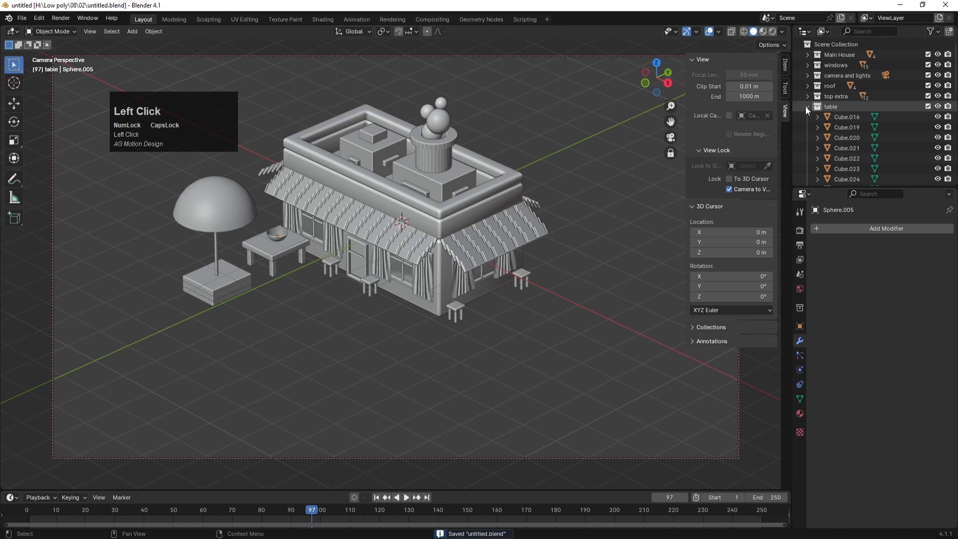
click(937, 106)
click(937, 96)
click(938, 86)
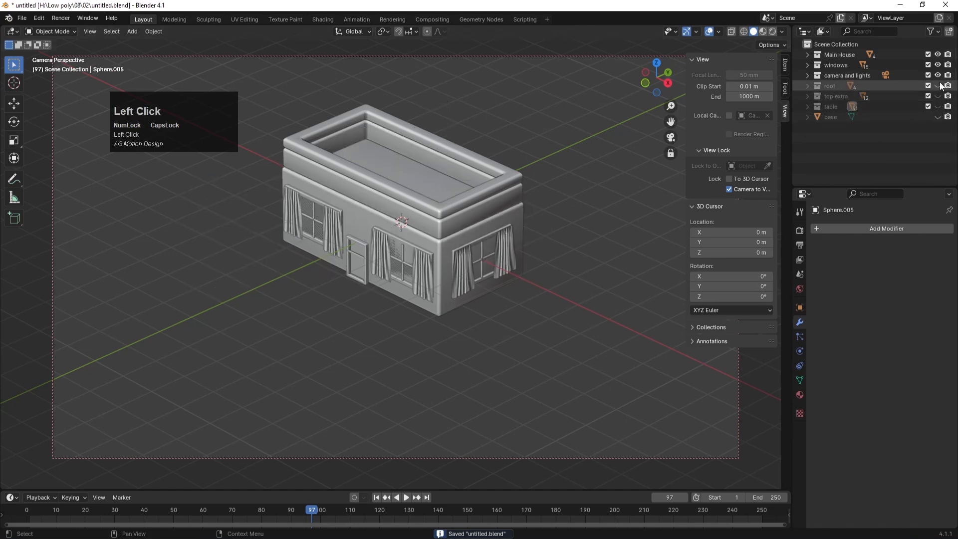
click(938, 75)
click(937, 65)
click(938, 54)
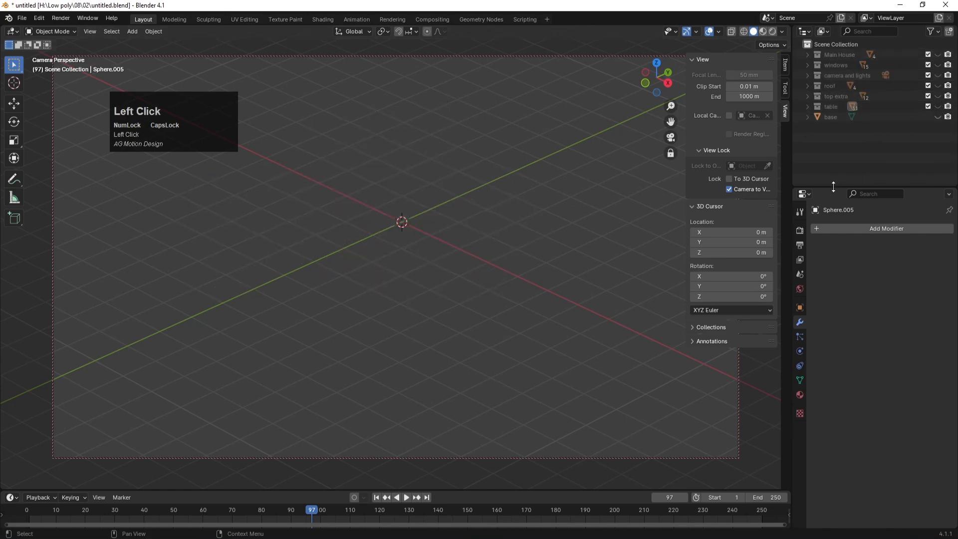
Step: Create a new collection in the Outliner and name it TABLES
key(ctrl+s)
right_click(840, 146)
click(831, 145)
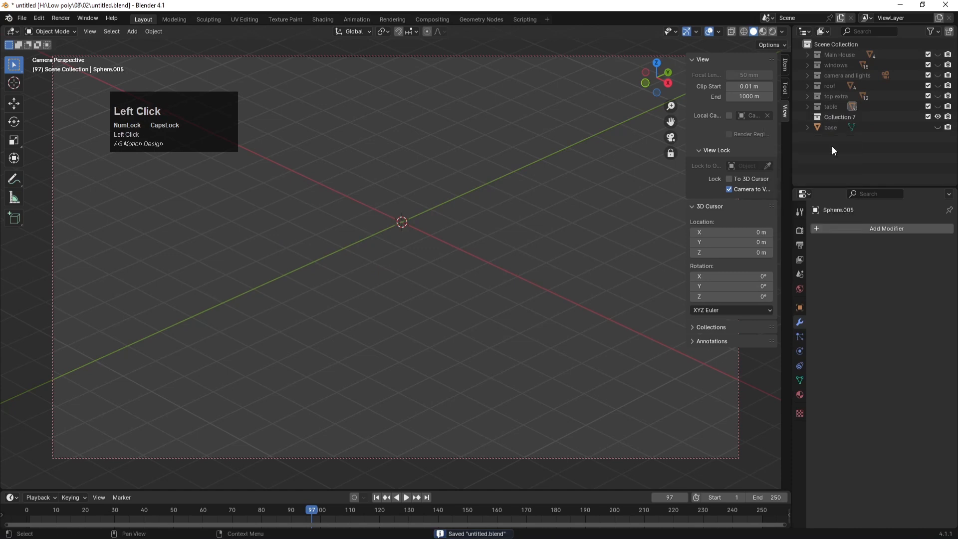
double_click(839, 118)
text(TABLES)
key(Return)
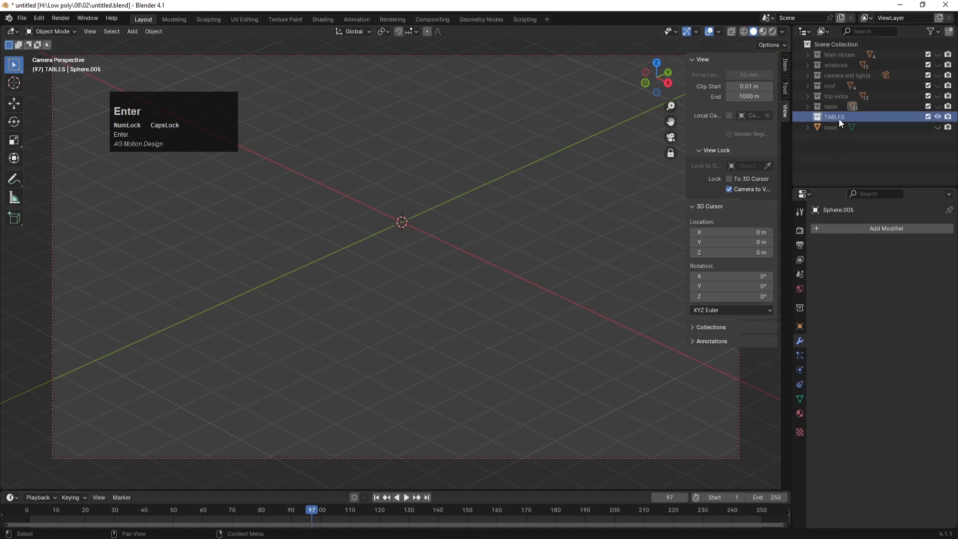
Step: Frame the empty grid in a perspective view and save the file
click(528, 189)
key(KP_1)
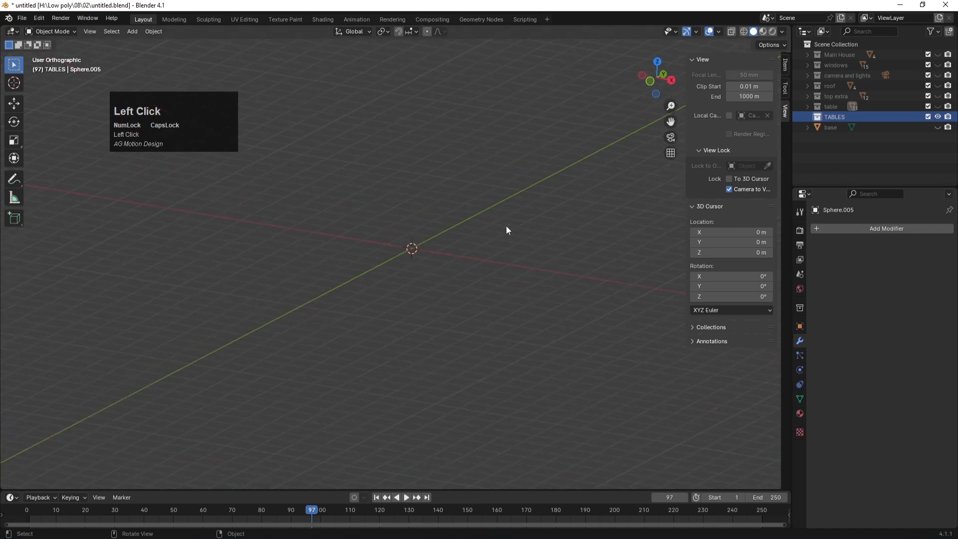
scroll(459, 284, down, 1)
mouse_move(477, 257)
middle_down()
mouse_move(457, 285)
mouse_move(471, 263)
middle_up()
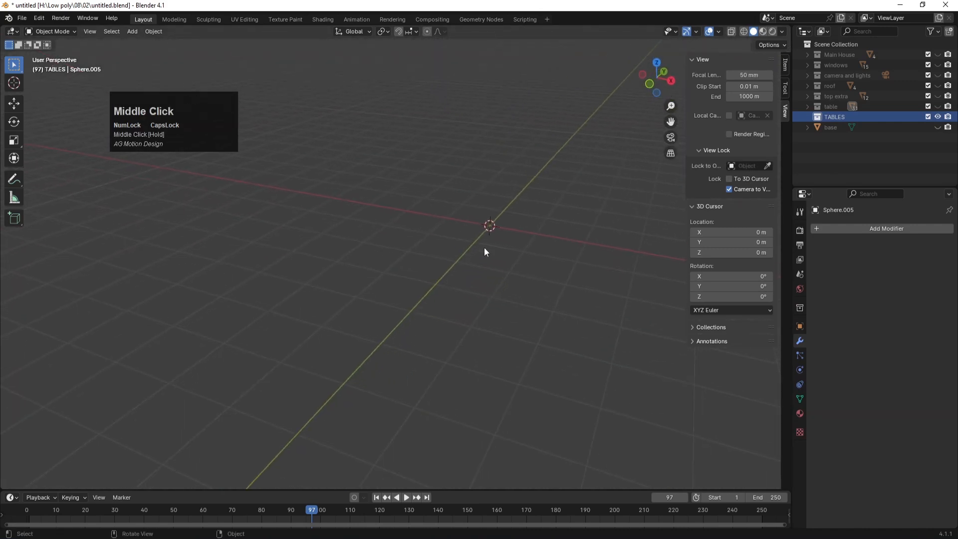
shift+middle_drag(515, 211, 437, 274)
scroll(436, 274, down, 1)
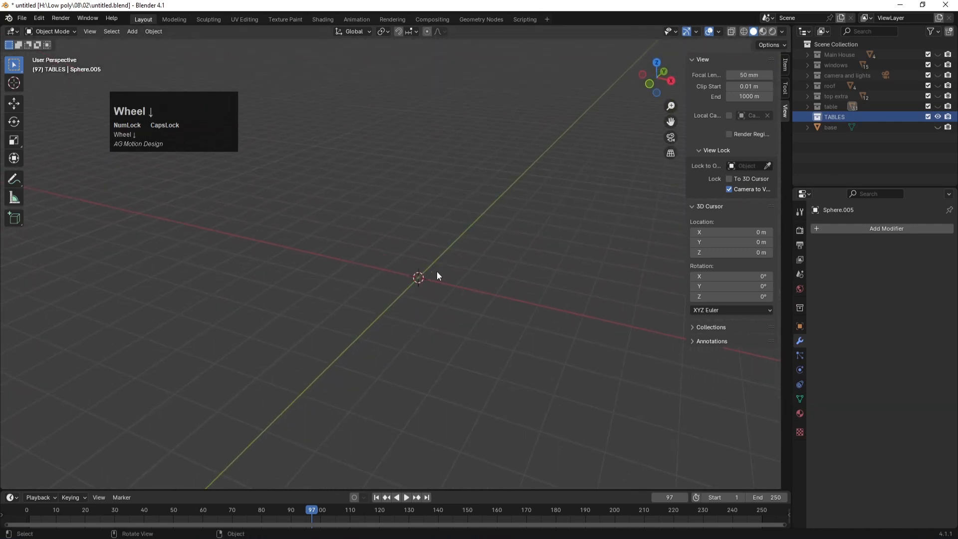
key(ctrl+s)
shift+middle_click(450, 239)
shift+middle_drag(449, 239, 424, 308)
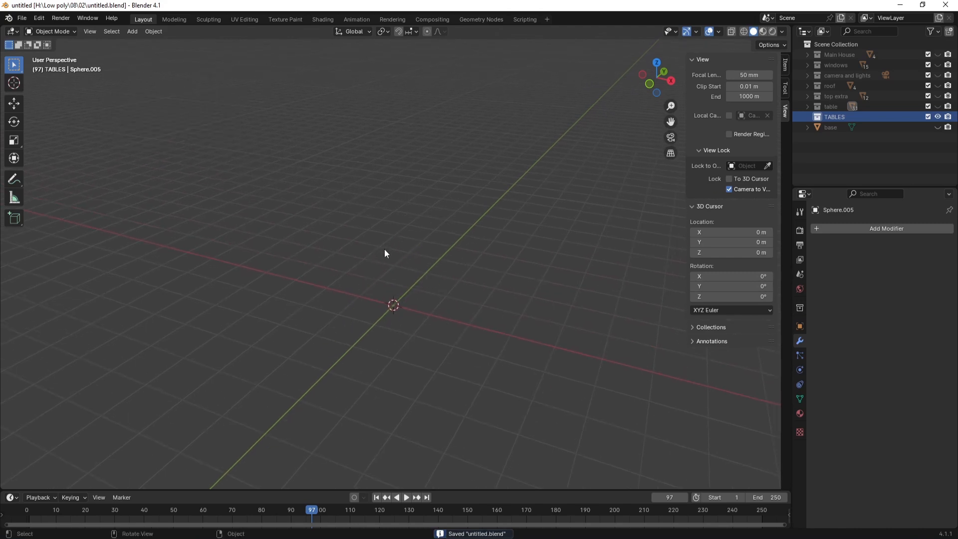
middle_drag(445, 327, 432, 318)
scroll(432, 318, up, 1)
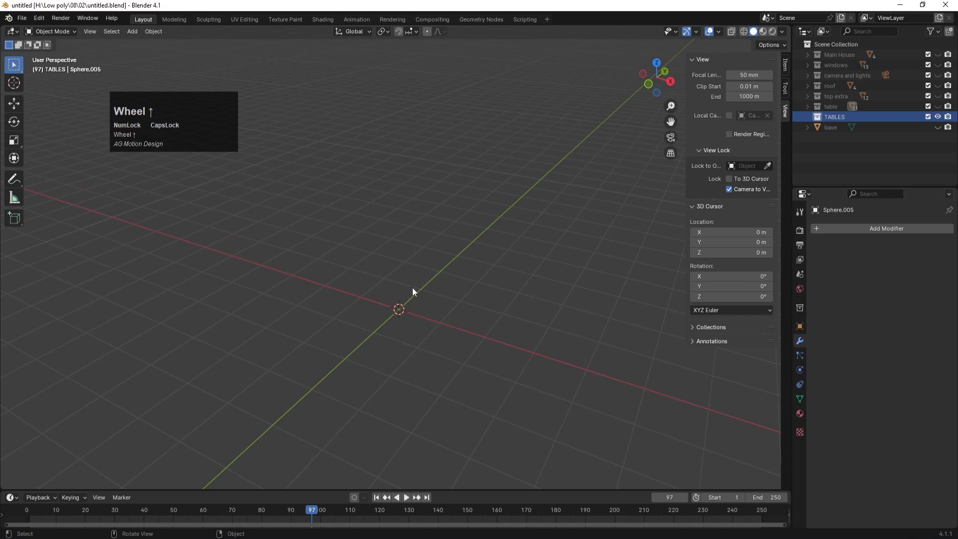
Step: Add a cube at the origin, flatten it to 0.071 along Z, and duplicate the slab
key(shift+a)
mouse_move(412, 287)
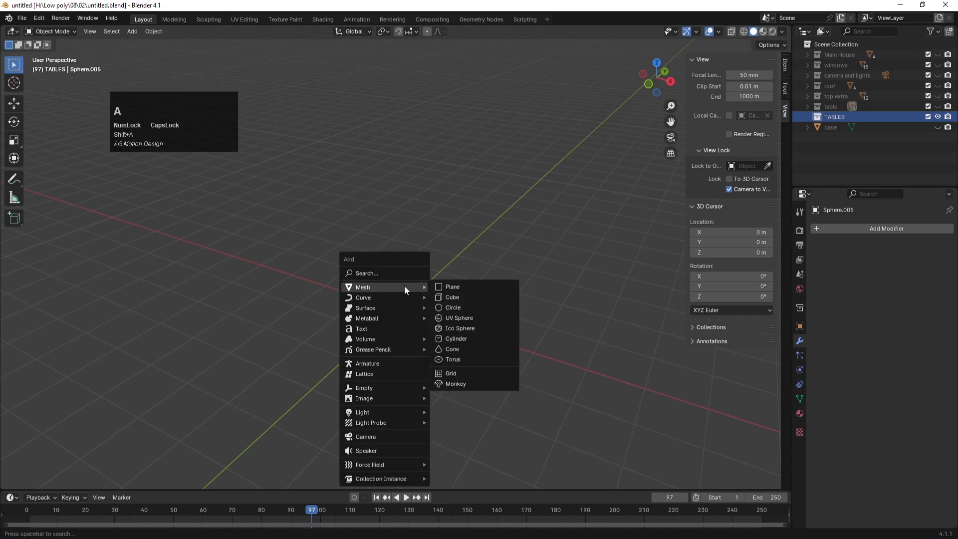
click(463, 298)
key(s)
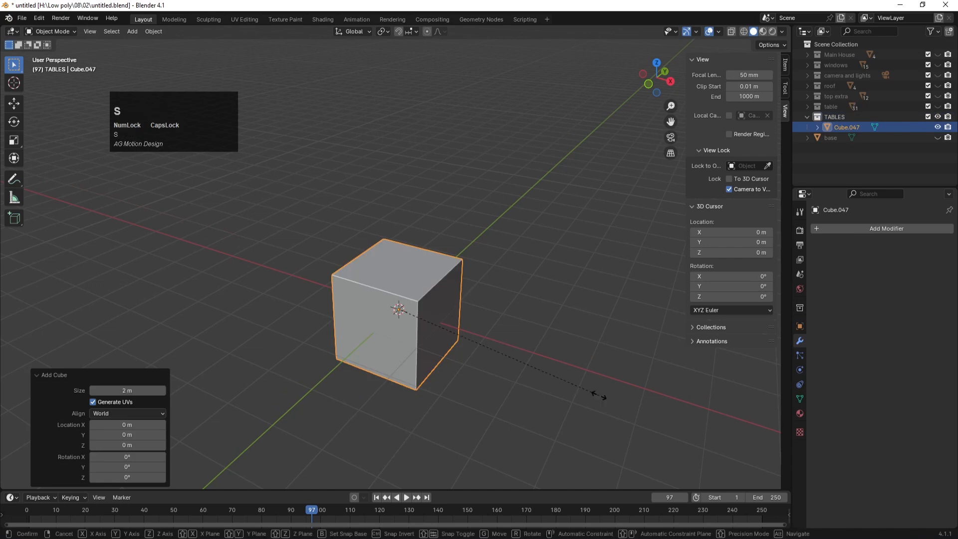
key(z)
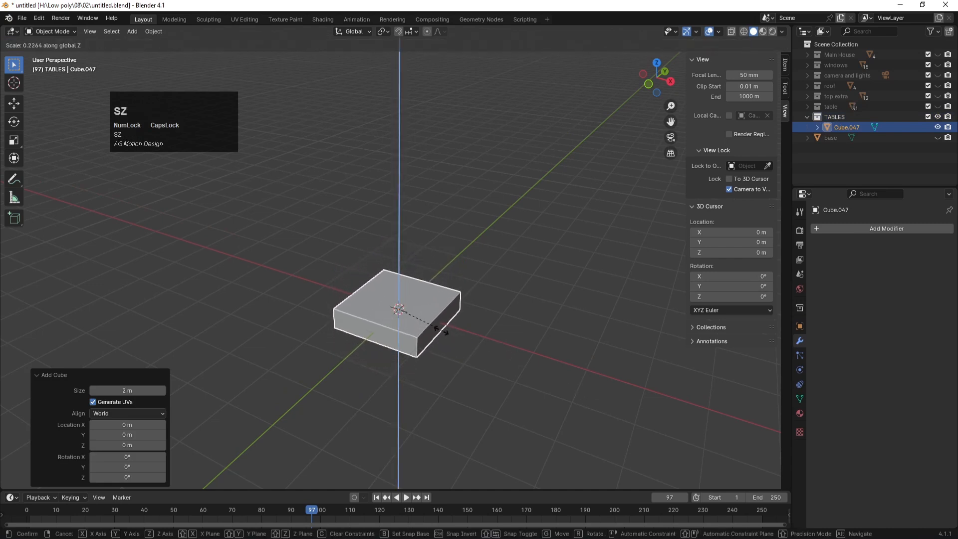
click(413, 316)
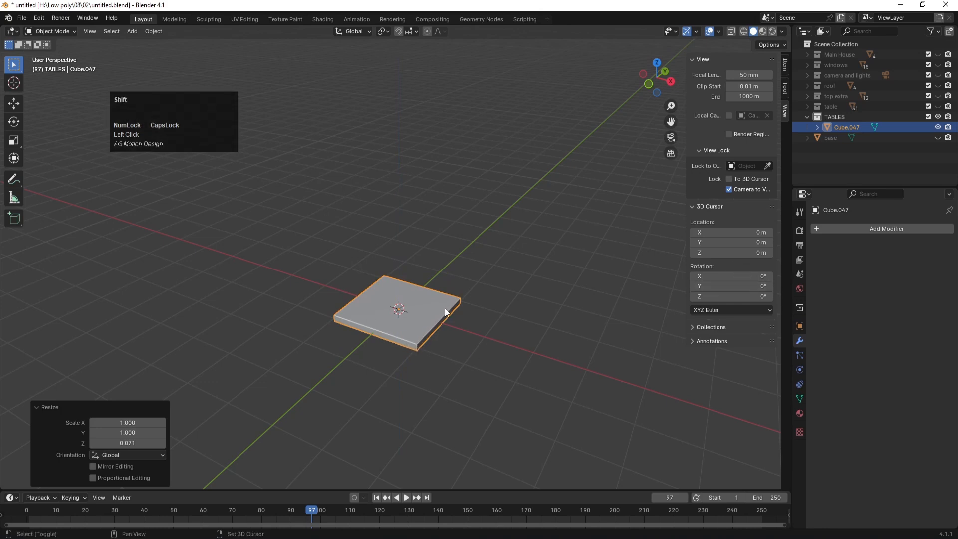
key(shift+d)
Step: Shrink the duplicate to about a fifth, move it near the slab's lower-right corner and halve it
key(s)
click(408, 306)
key(KP_7)
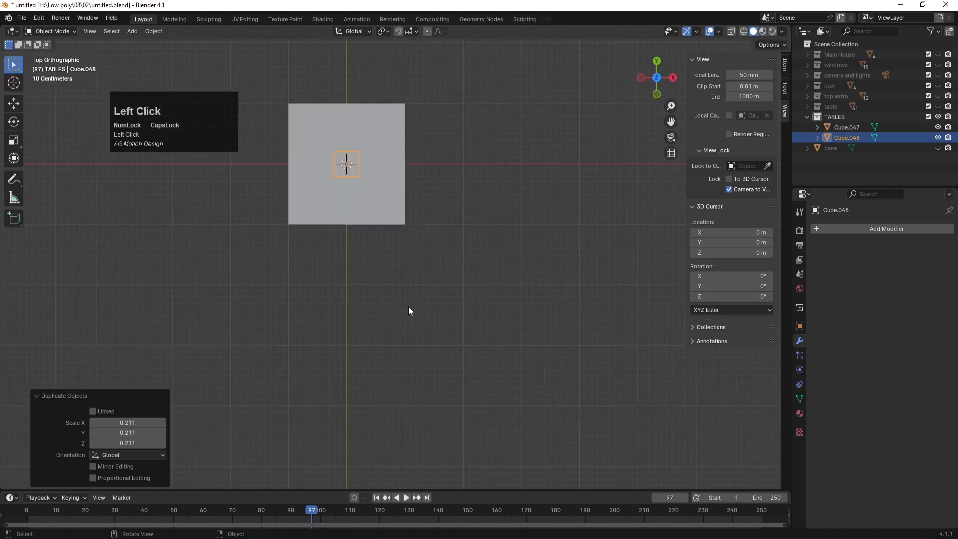
key(alt+z)
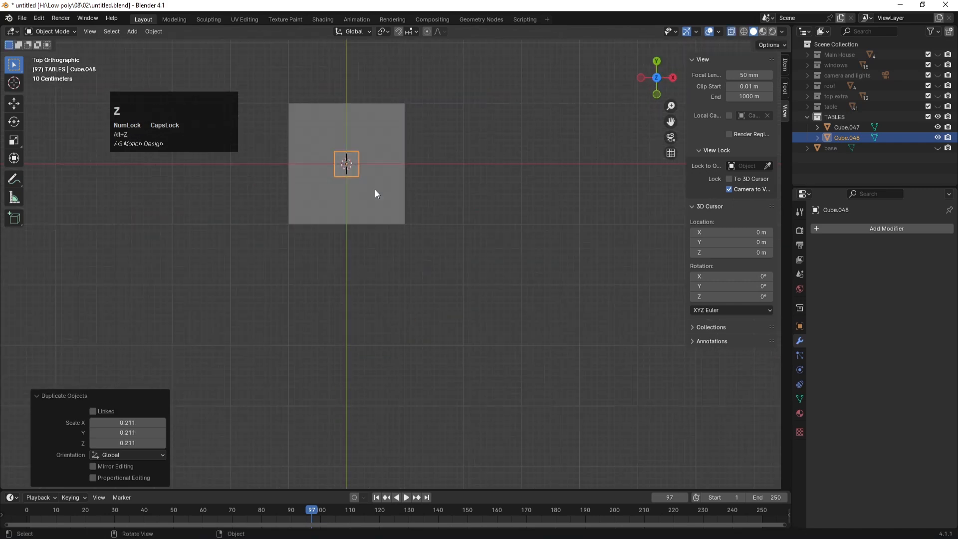
key(g)
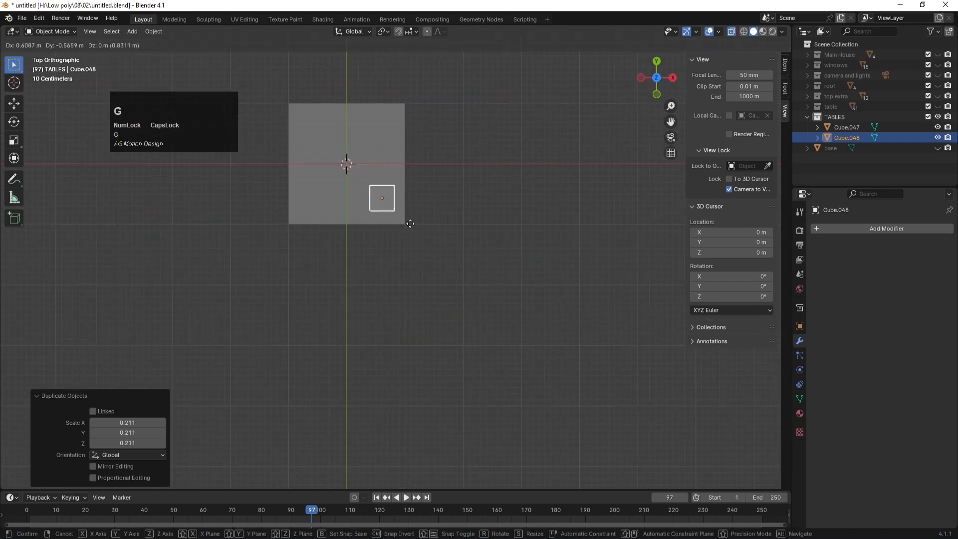
click(410, 224)
key(s)
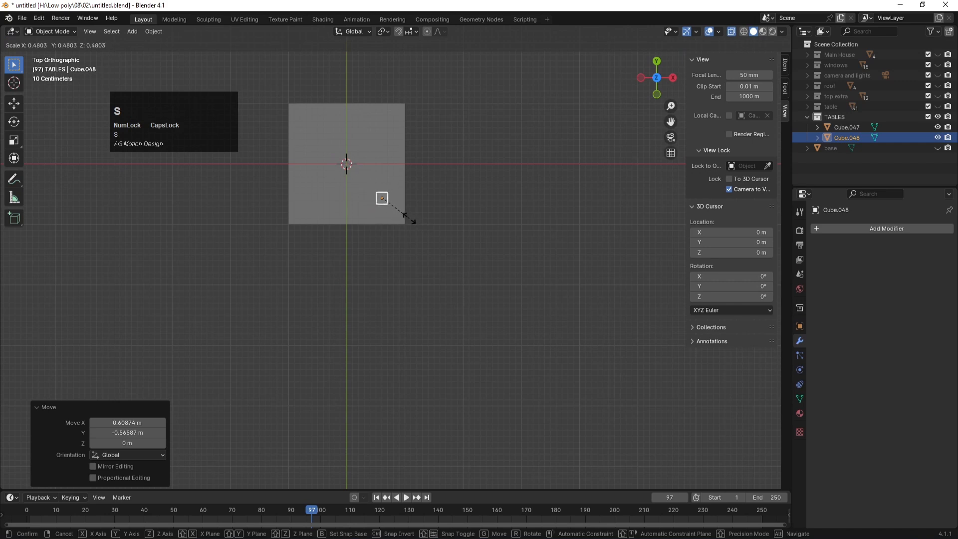
click(410, 219)
Step: Adjust the view and stretch the small cube taller along Z
scroll(402, 191, up, 3)
middle_drag(409, 197, 438, 382)
scroll(438, 382, down, 2)
shift+middle_drag(462, 344, 477, 282)
key(Num_Lock)
key(s)
key(z)
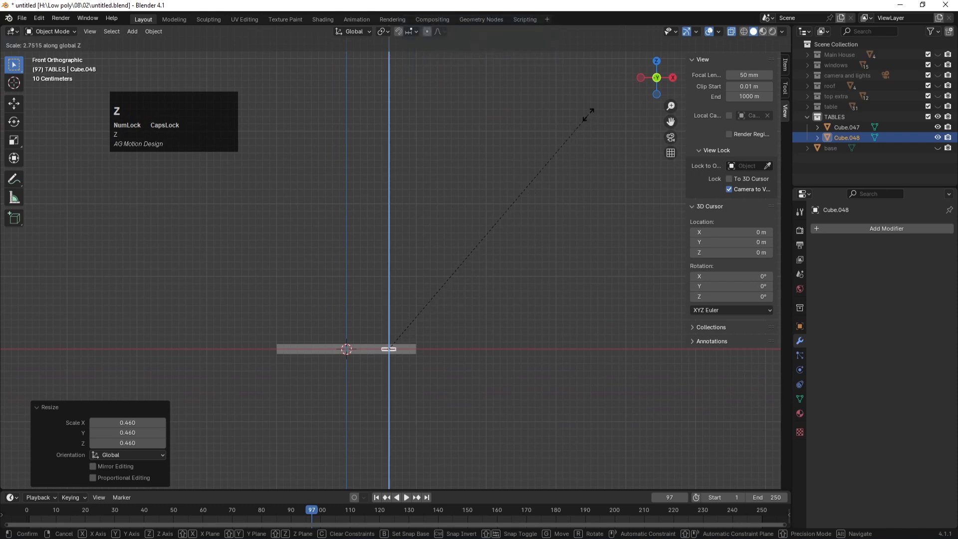
click(570, 131)
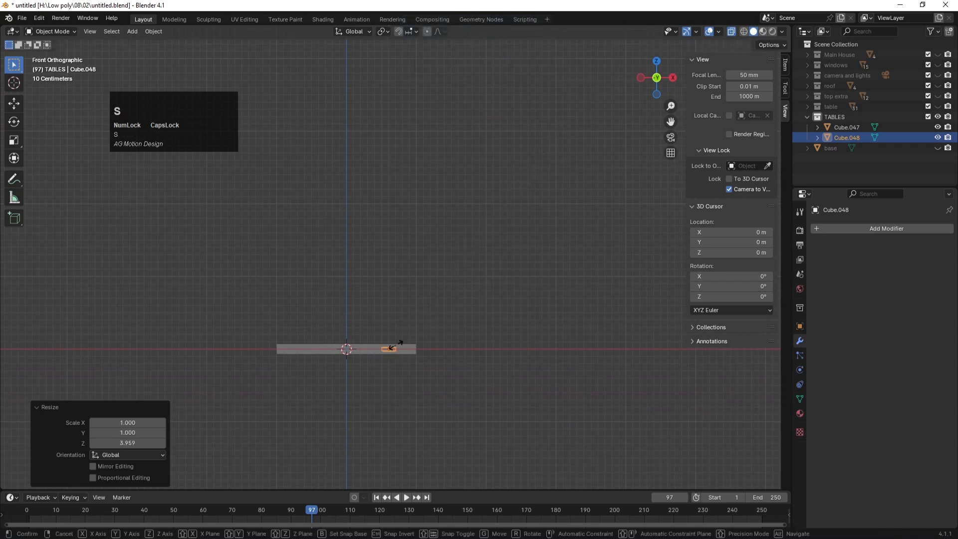
Step: Stretch the cube to 15.325 along Z into a leg and lower it beneath the tabletop
key(s)
key(z)
click(439, 233)
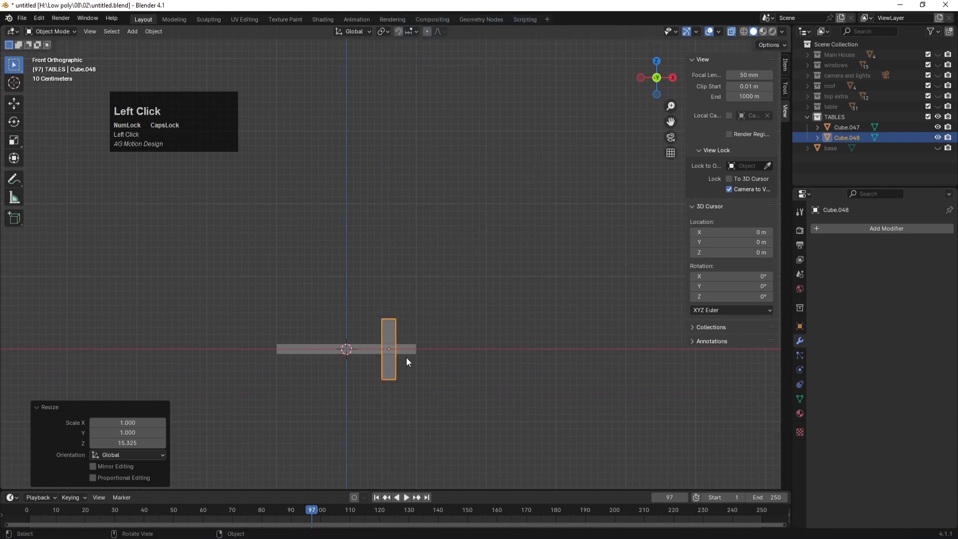
key(g)
key(z)
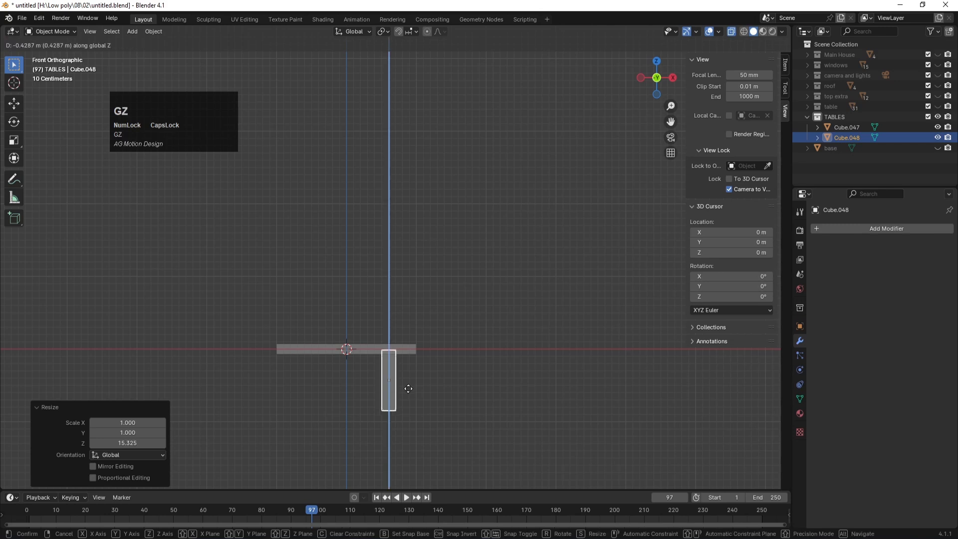
click(408, 391)
key(Tab)
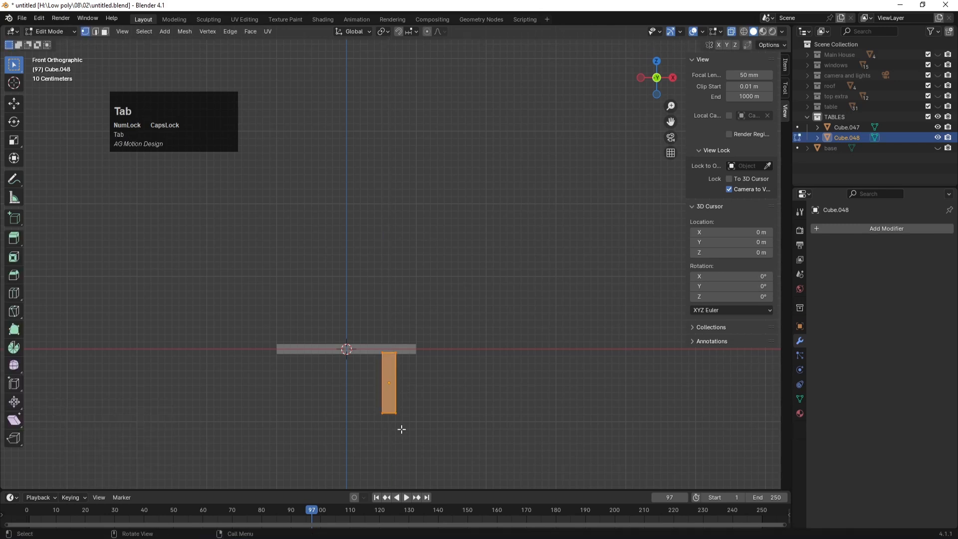
Step: In see-through view, nudge the whole leg slightly down and to the right
key(alt+z)
key(alt+z)
drag(357, 391, 414, 437)
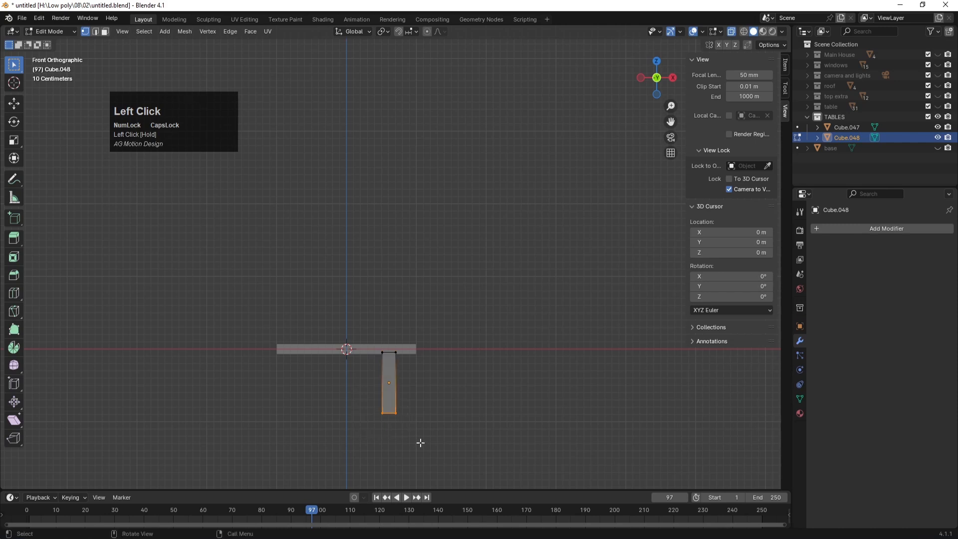
key(KP_7)
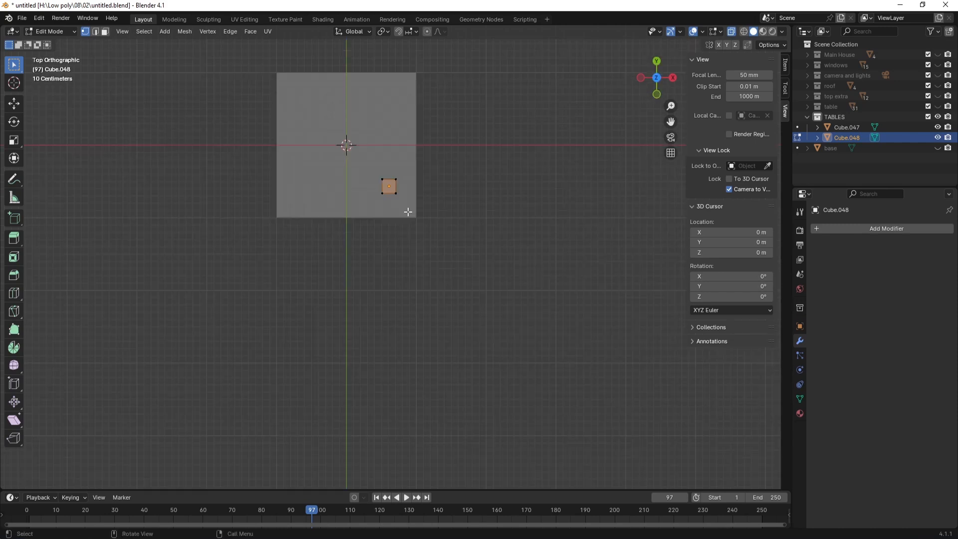
key(ctrl+a)
key(a)
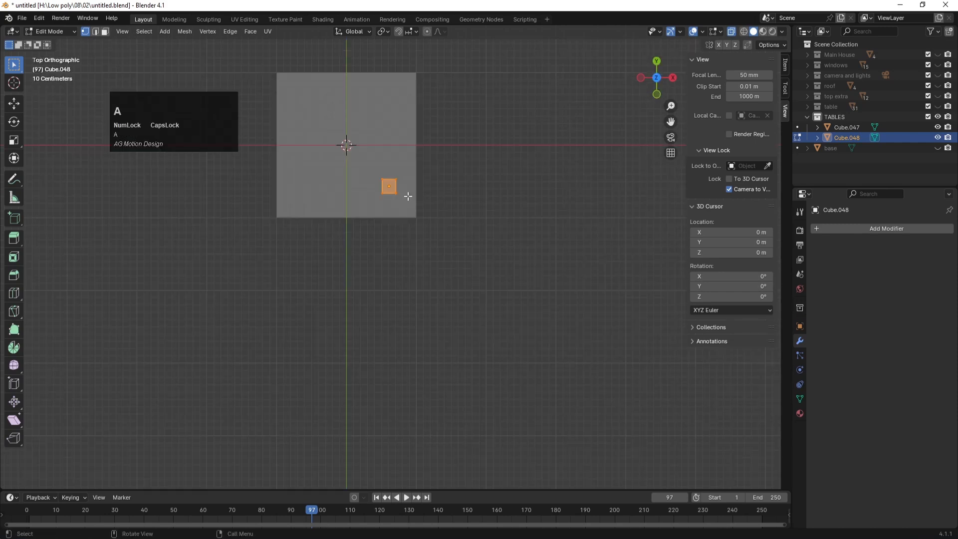
key(g)
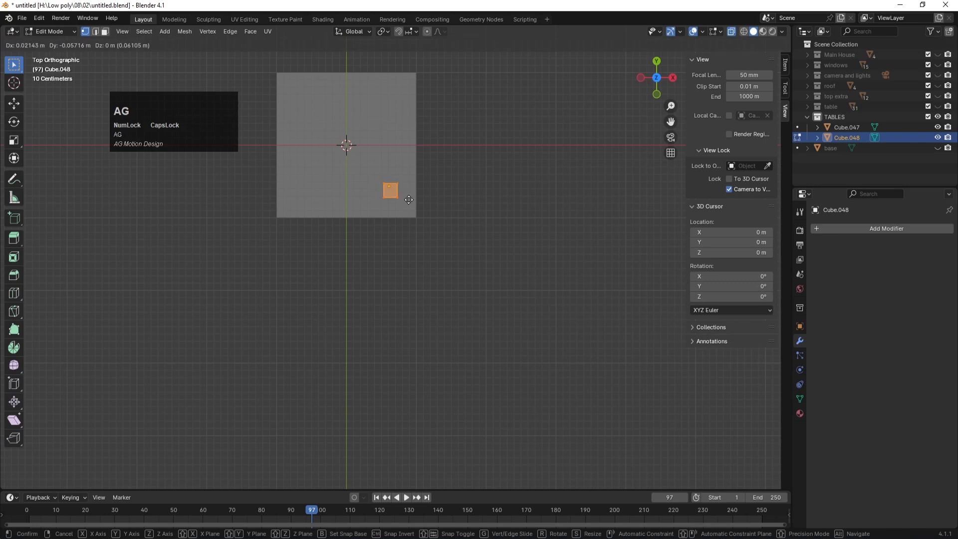
click(407, 199)
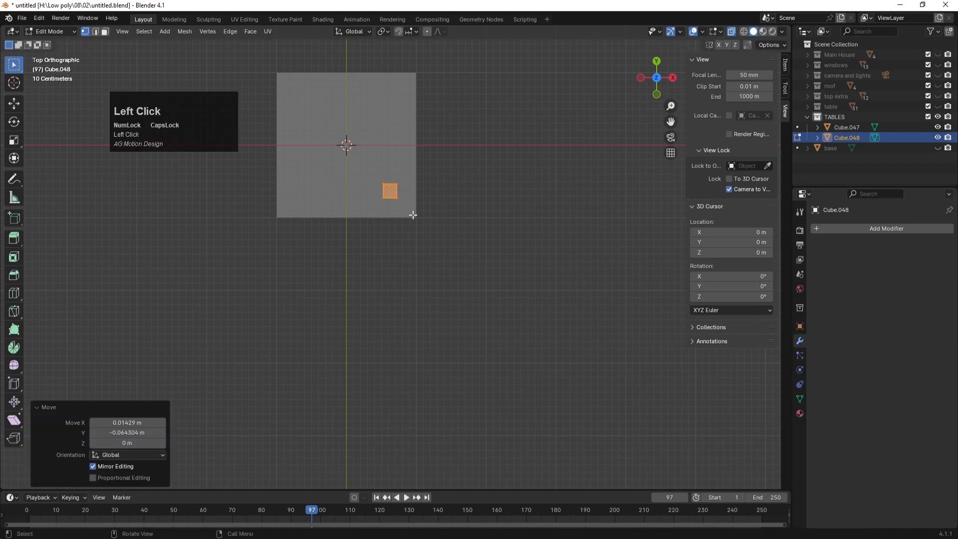
Step: Lengthen the leg by moving its bottom straight down twice along Z
key(KP_1)
click(429, 433)
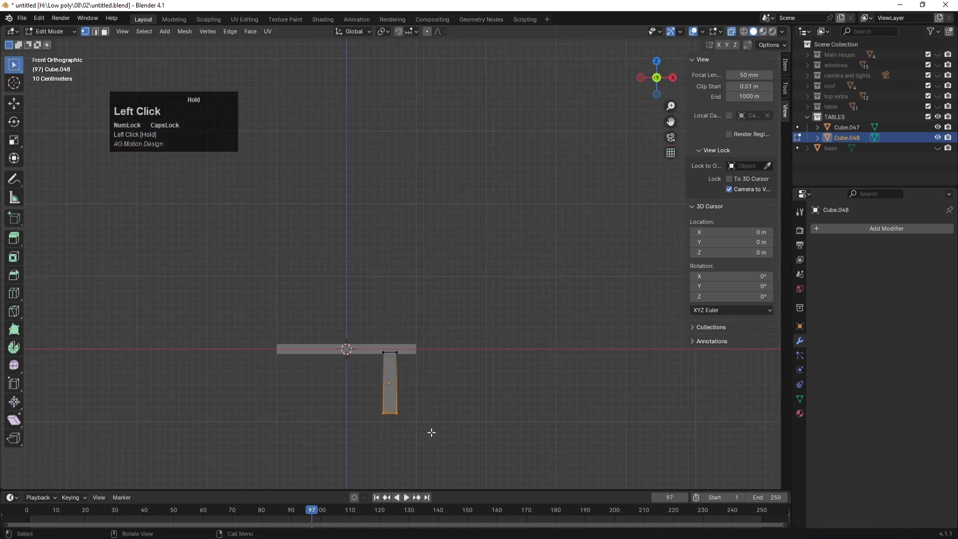
scroll(420, 395, down, 4)
key(g)
key(z)
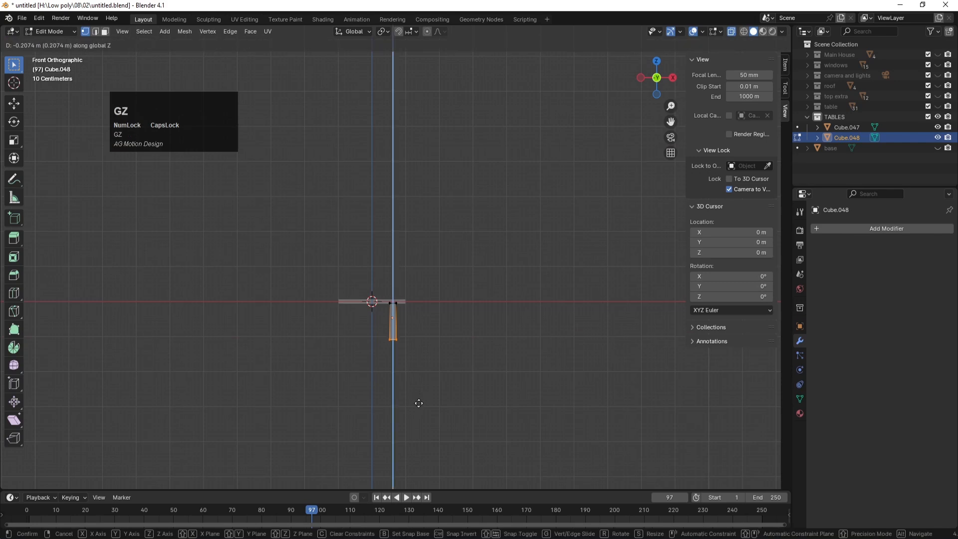
click(418, 419)
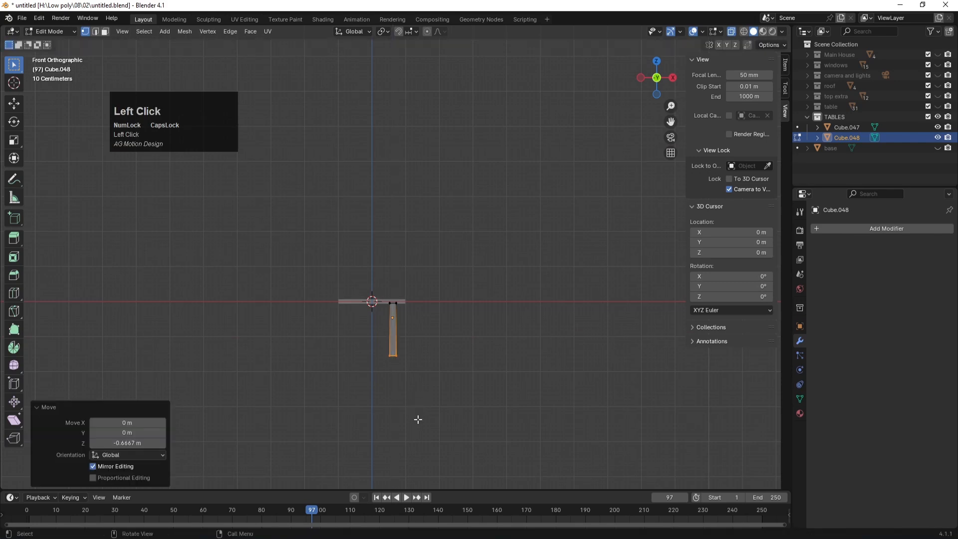
key(g)
key(z)
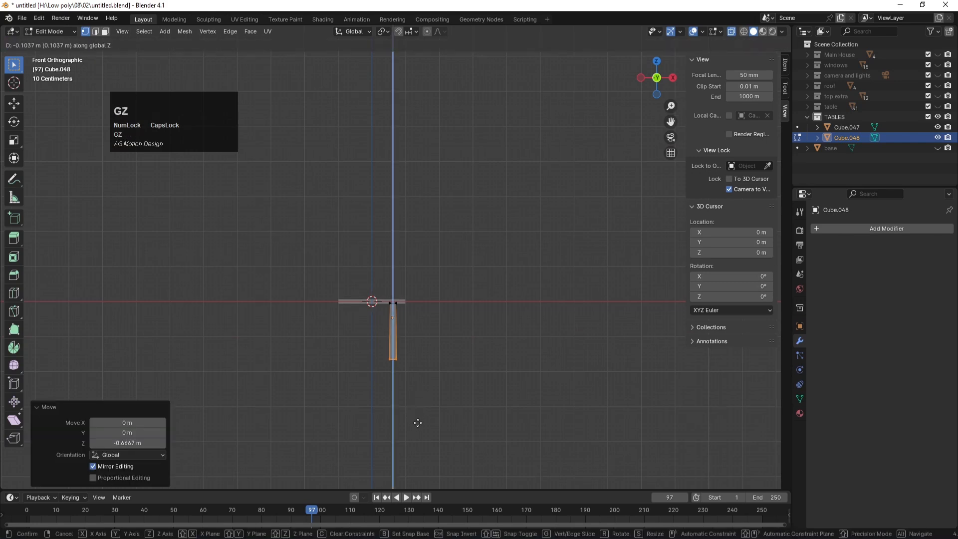
click(418, 423)
Step: Splay the leg's foot toward the corner, 0.269 m X and -0.260 m Y, then exit Edit Mode
key(KP_7)
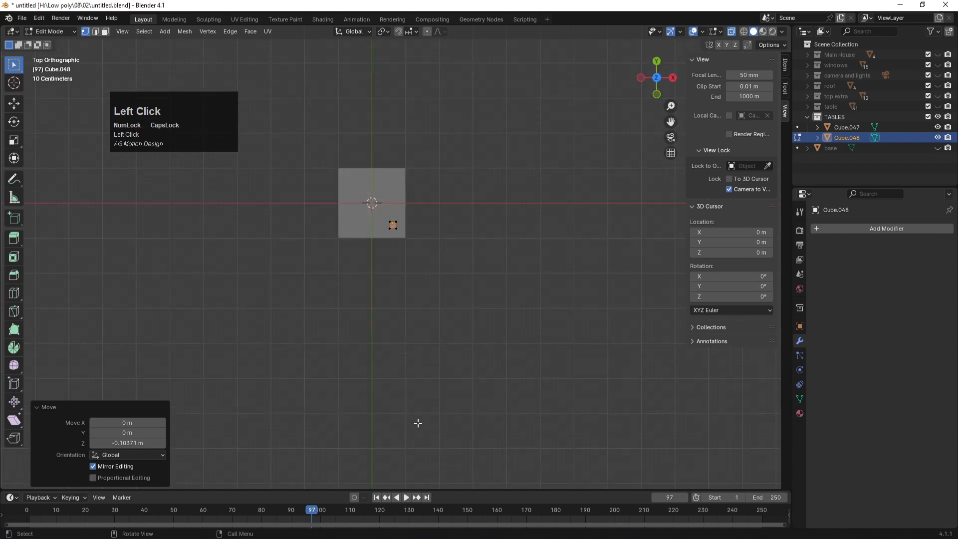
scroll(421, 210, up, 5)
key(g)
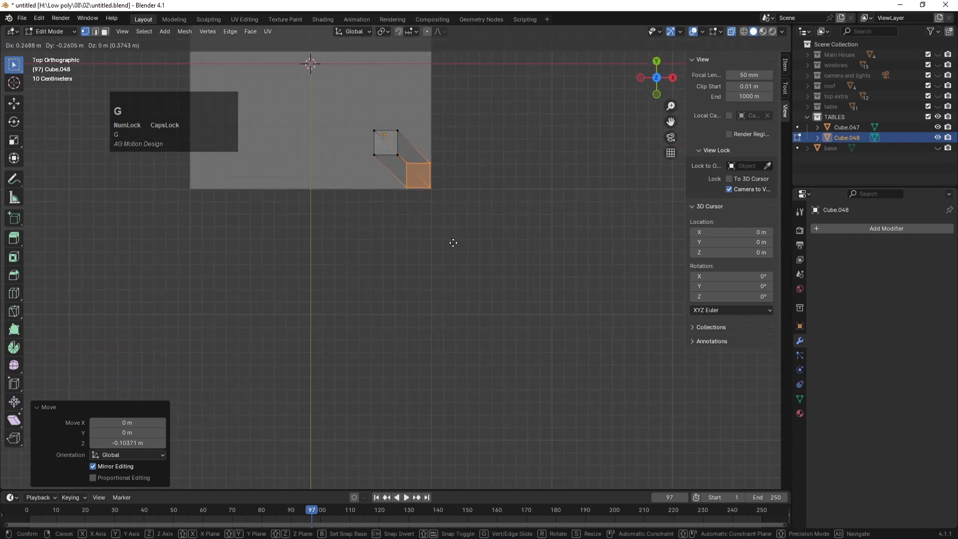
click(453, 243)
key(KP_1)
scroll(468, 327, down, 2)
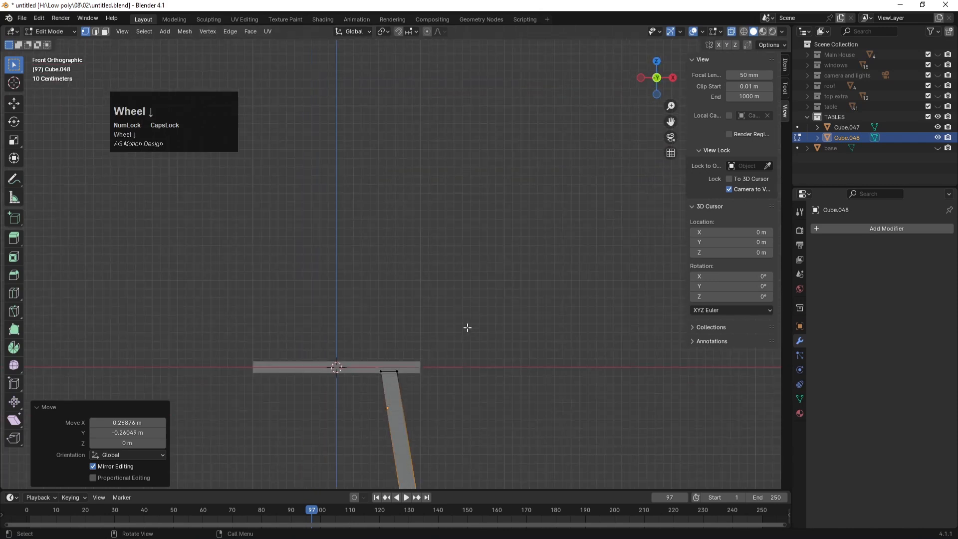
scroll(467, 327, down, 2)
middle_drag(473, 287, 417, 316)
key(KP_7)
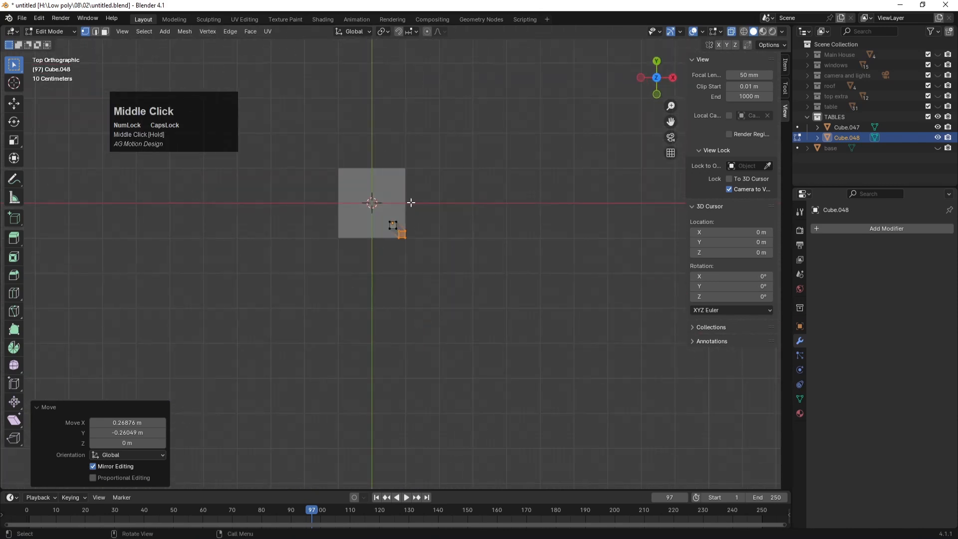
key(Tab)
scroll(426, 212, up, 4)
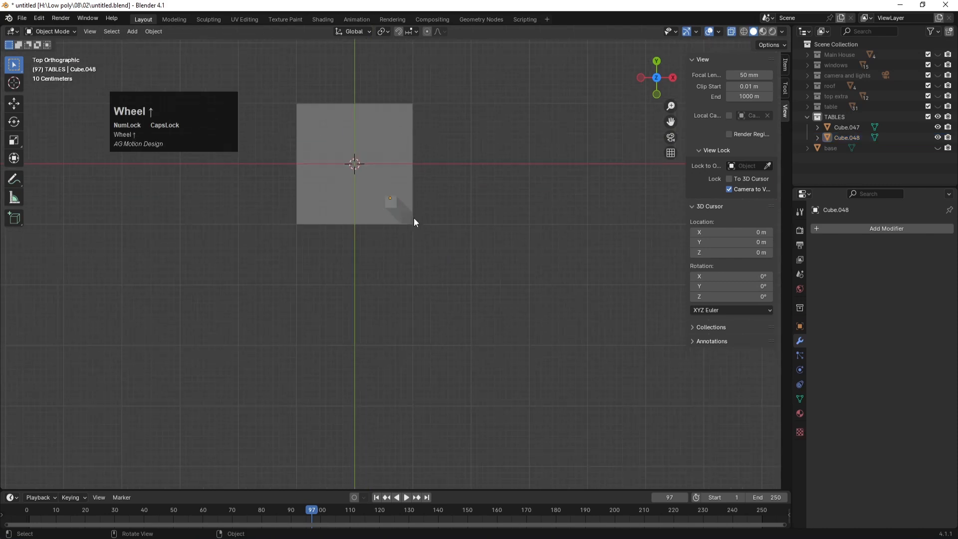
Step: Duplicate the slanted leg and move the copy -0.49617 m along X to the opposite corner
click(390, 194)
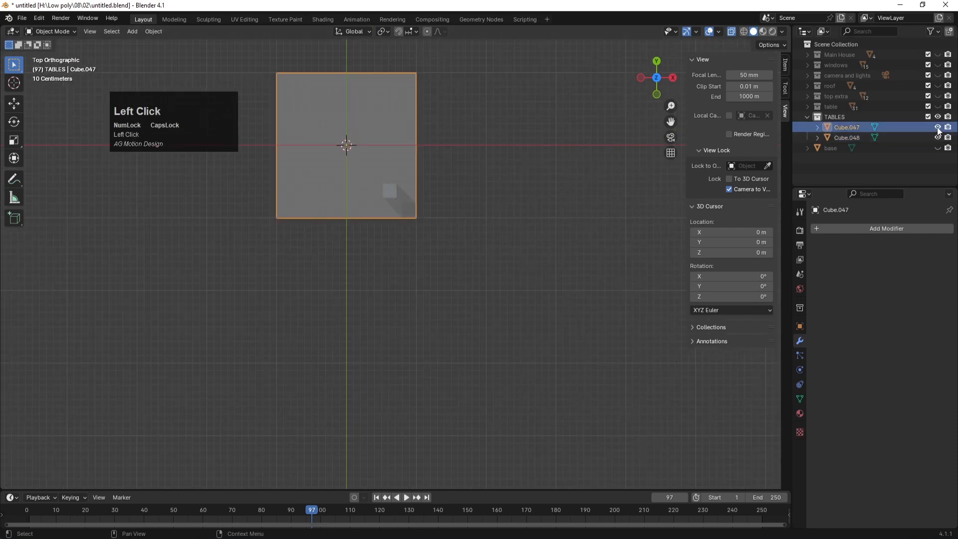
click(938, 127)
click(398, 198)
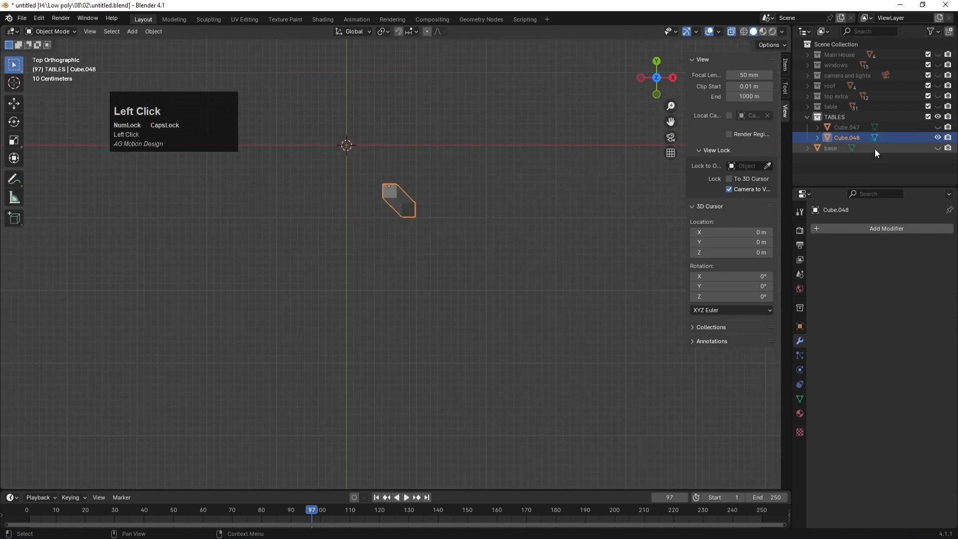
click(938, 128)
shift+middle_drag(437, 169, 472, 242)
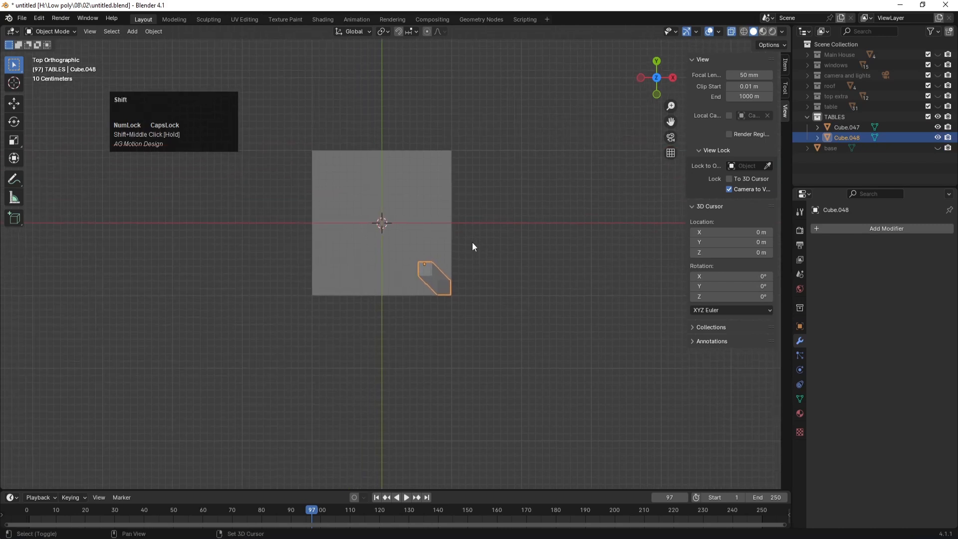
key(shift+d)
key(x)
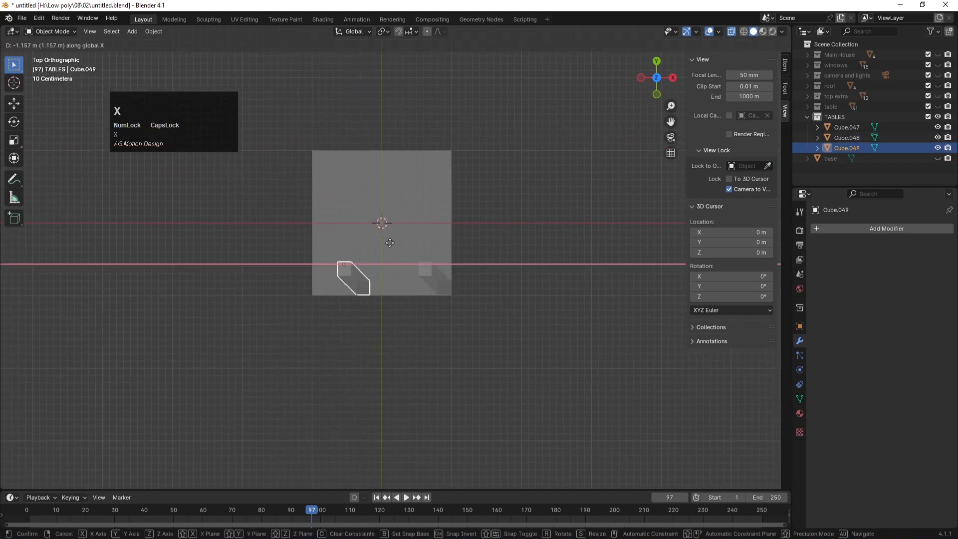
click(386, 296)
Step: Splay the copied leg's bottom outward along X to mirror the first leg
key(Tab)
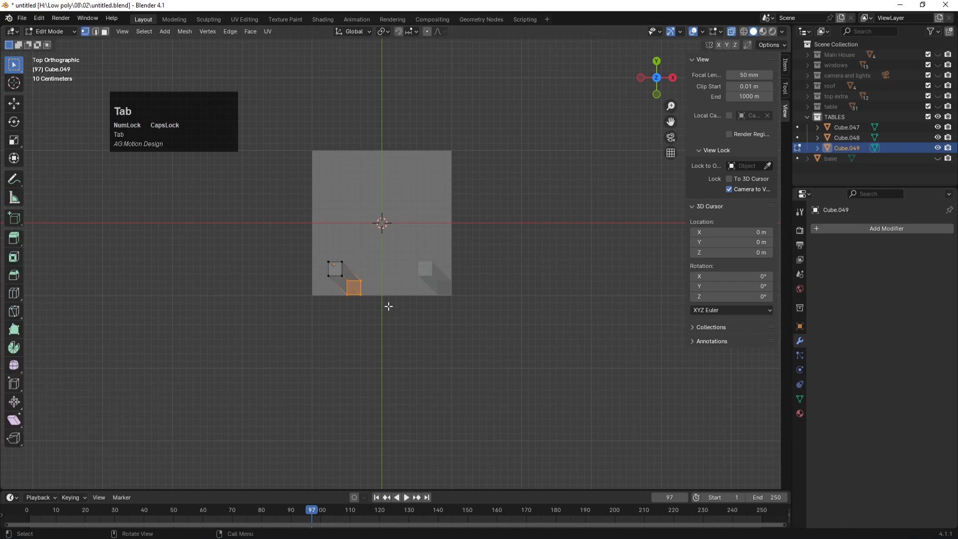
scroll(369, 299, up, 2)
key(g)
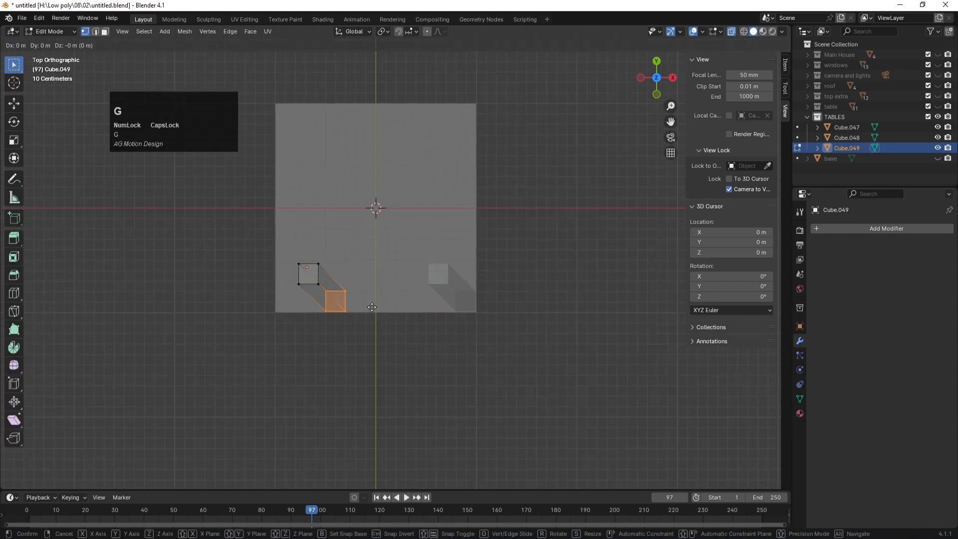
key(x)
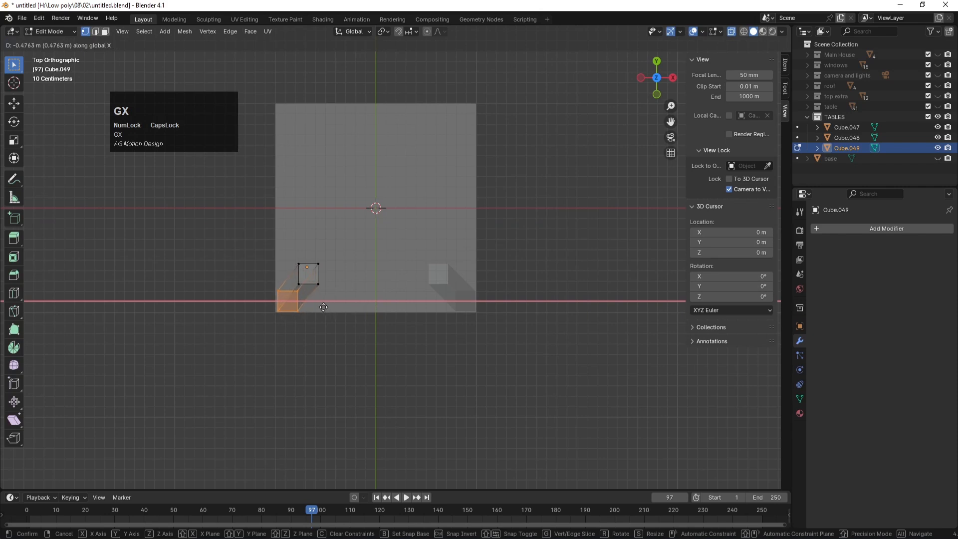
click(322, 306)
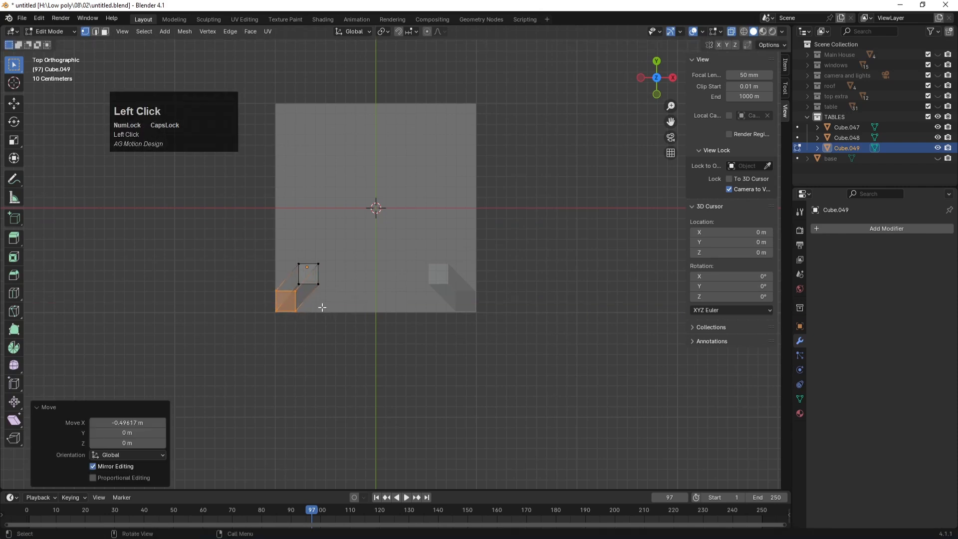
Step: Select both front legs, Cube.048 and Cube.049, undoing an accidental duplicate
click(837, 136)
shift+click(841, 146)
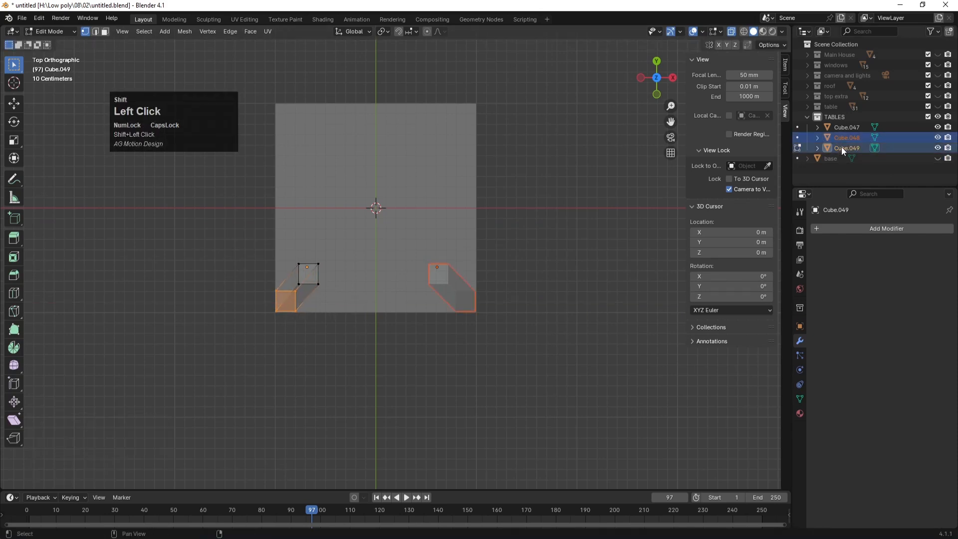
key(shift+d)
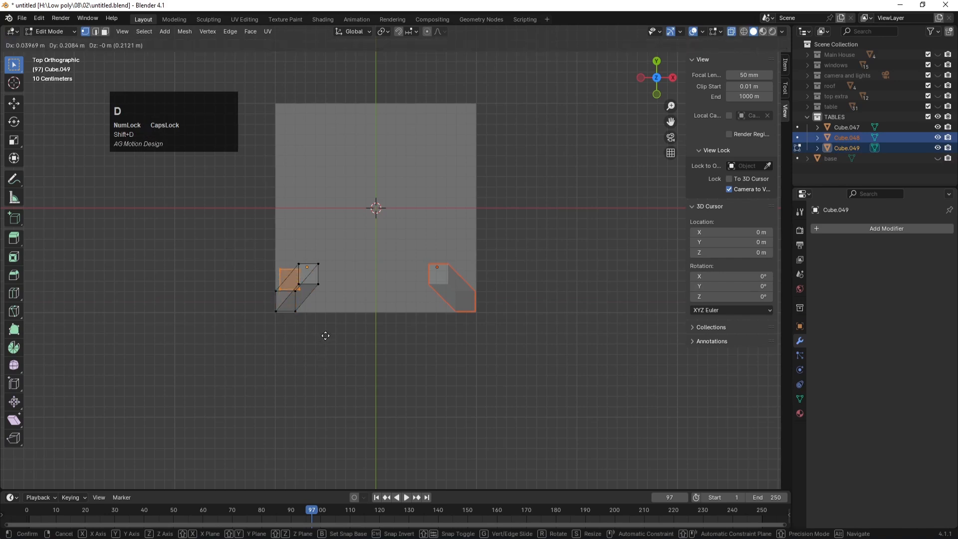
click(325, 333)
key(ctrl+z)
key(Tab)
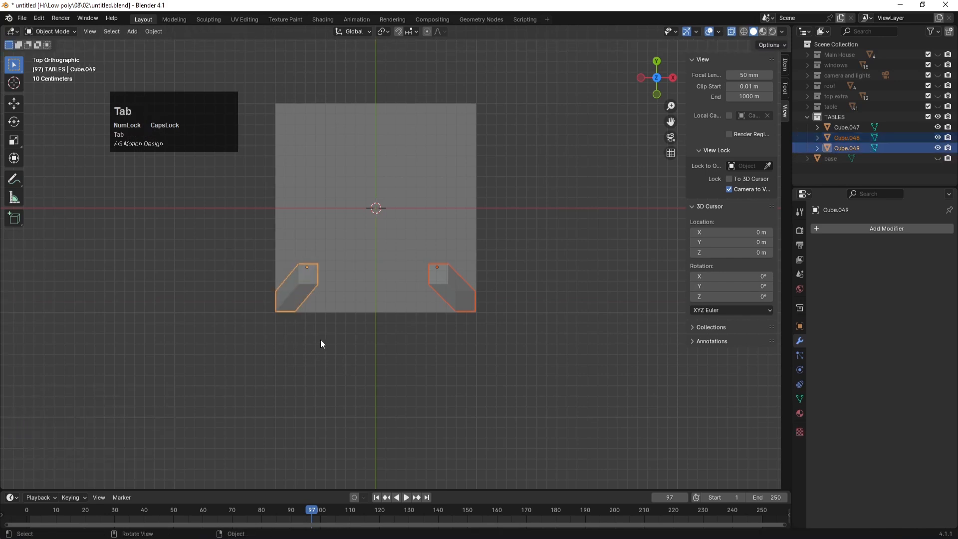
Step: Duplicate both front legs, rotate the copies 180° on Z, and move them to the back edge
key(shift+d)
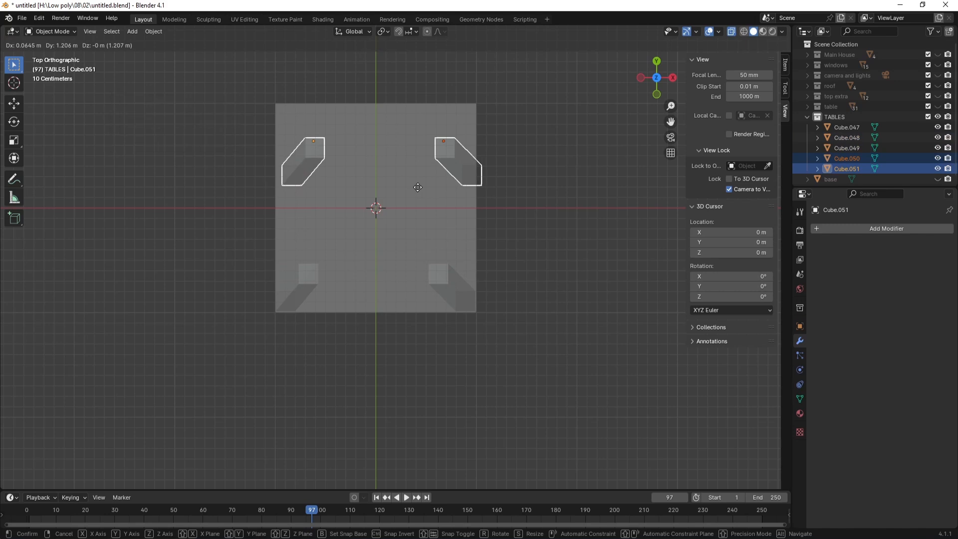
key(y)
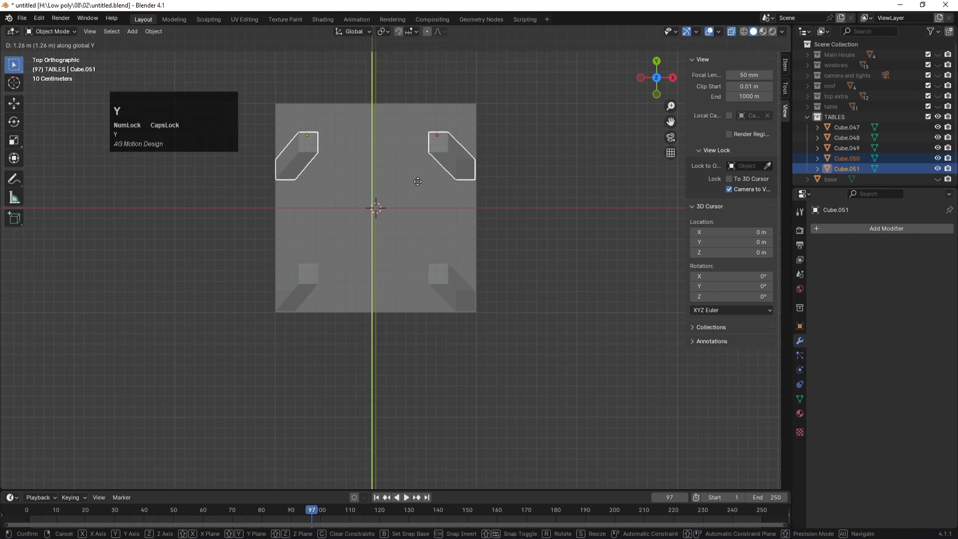
text(rz180)
key(Return)
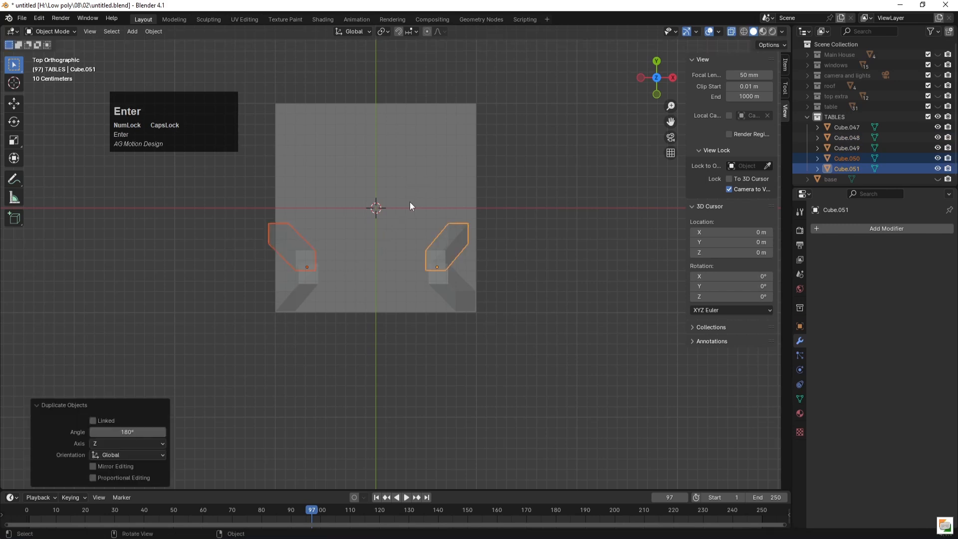
key(g)
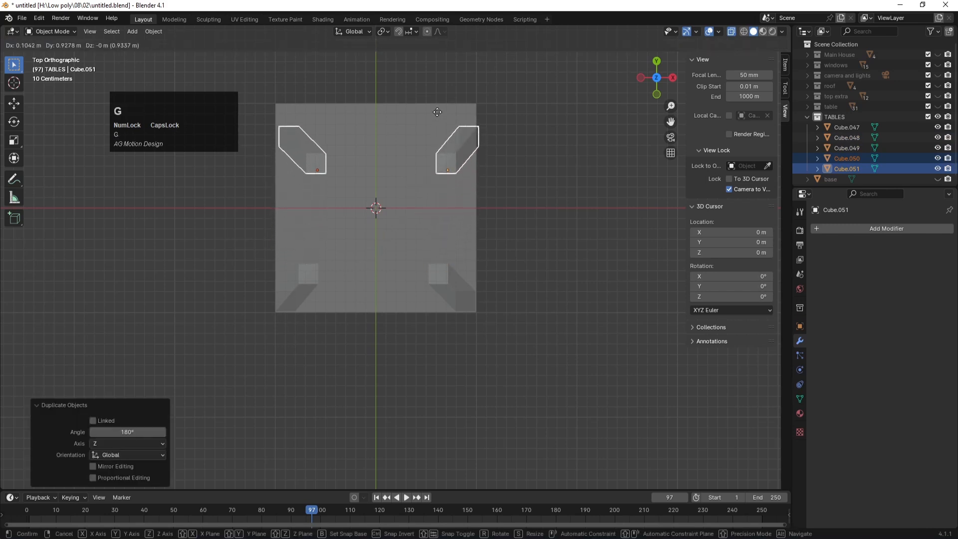
key(y)
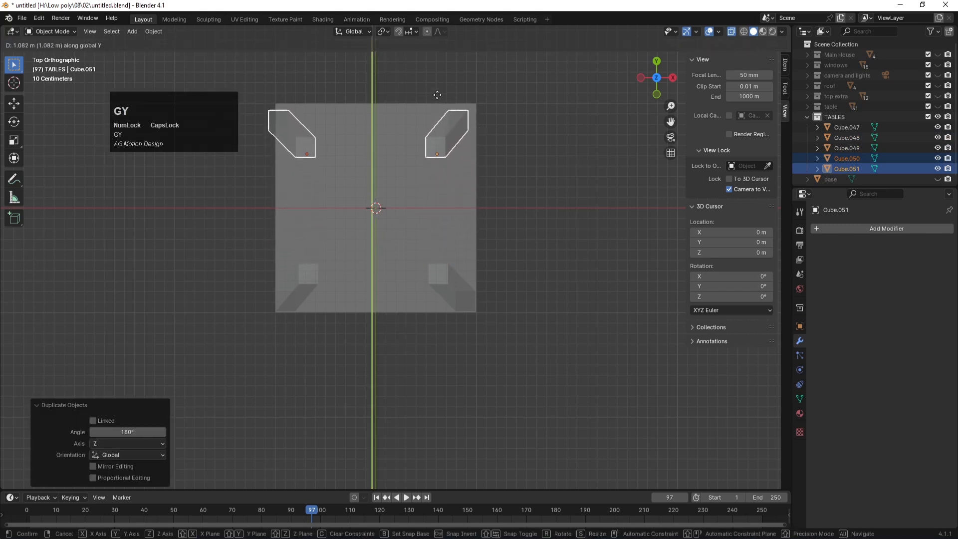
click(435, 93)
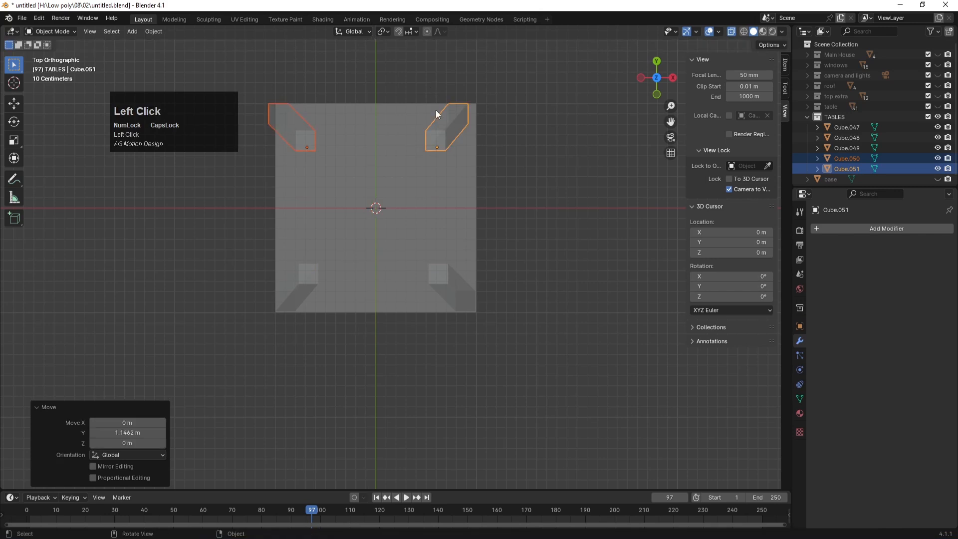
Step: Adjust the back legs along X, inspect the four-legged table, and turn off X-ray
key(g)
key(x)
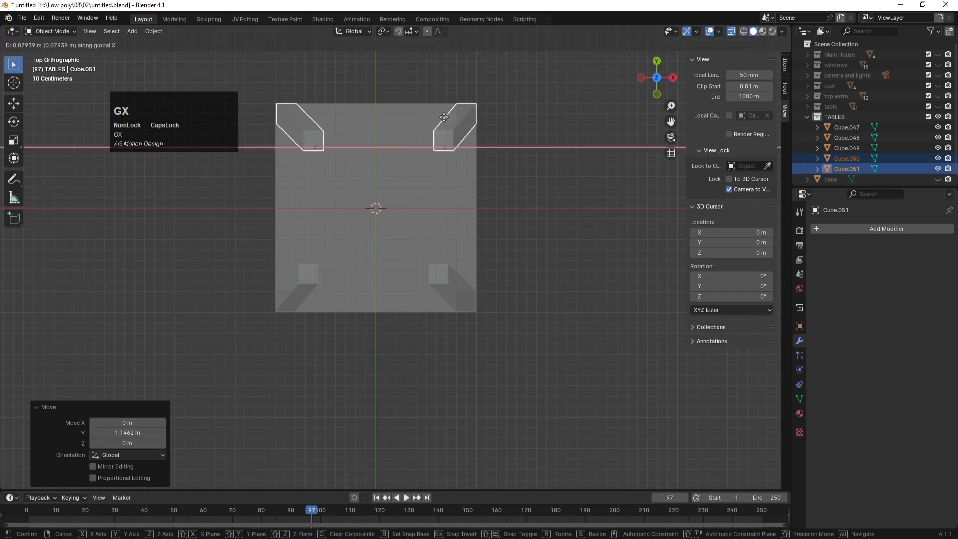
click(443, 117)
middle_drag(534, 348, 517, 278)
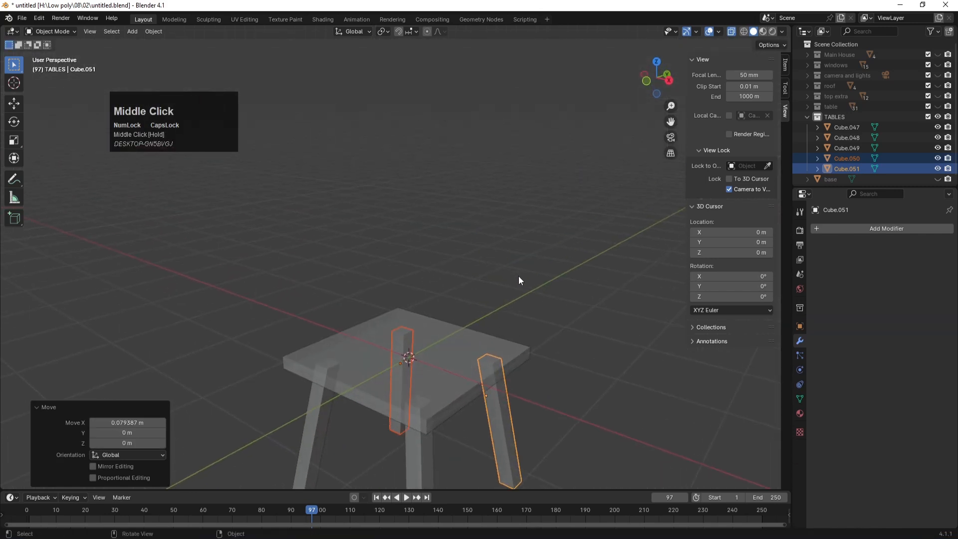
scroll(519, 276, down, 2)
scroll(506, 324, down, 1)
click(528, 306)
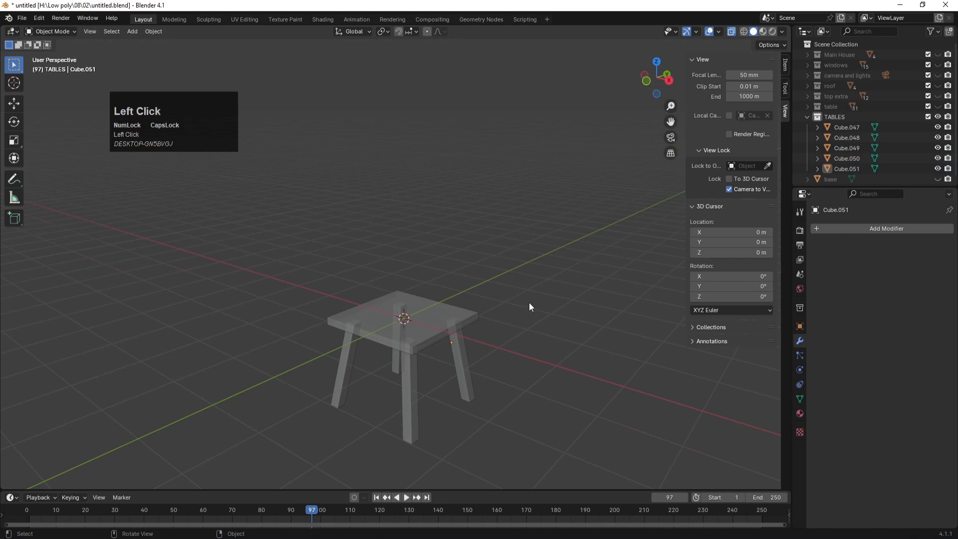
key(Tab)
key(Tab)
key(alt+z)
Step: Duplicate the square top, rotate it 90° on X, and raise it 1.0717 m to the seat's back edge
click(516, 296)
click(440, 324)
key(shift+d)
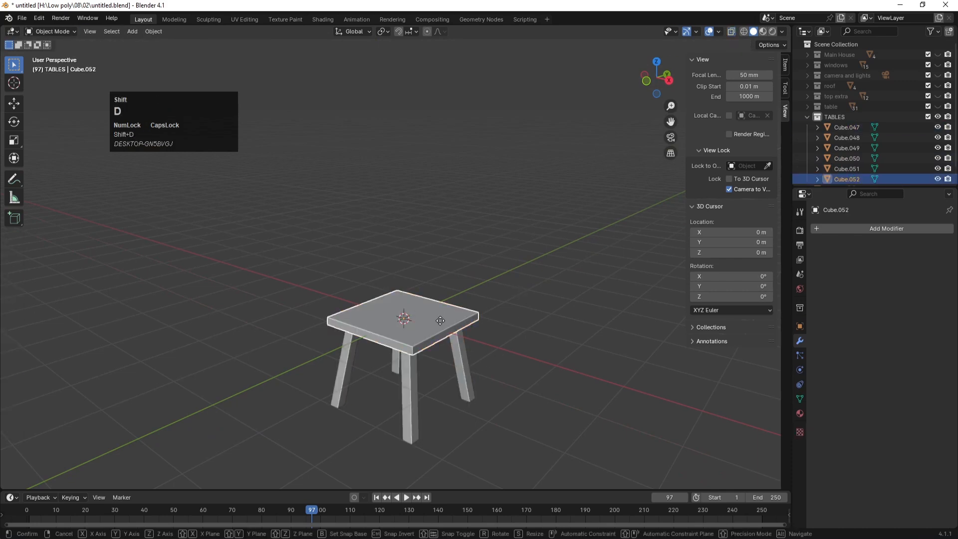
text(rx)
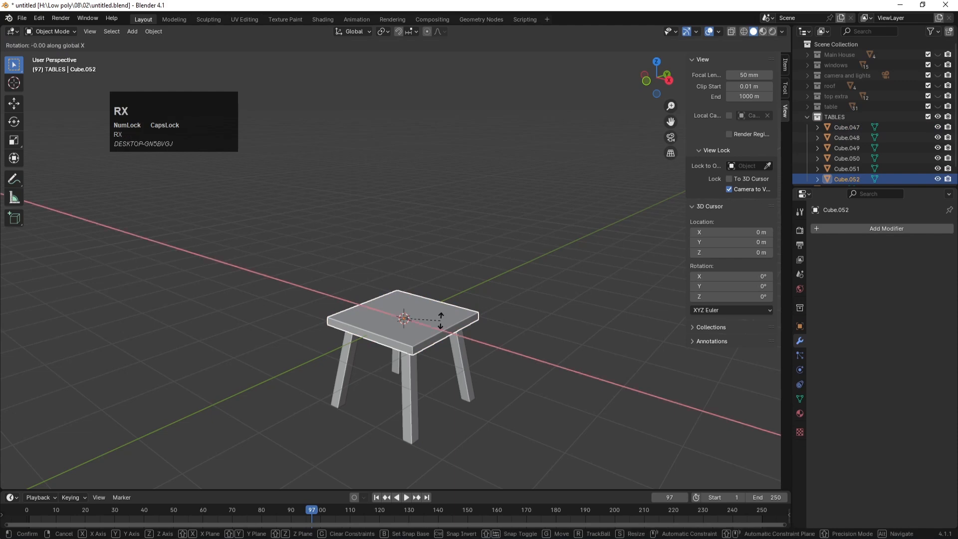
text(90)
key(Return)
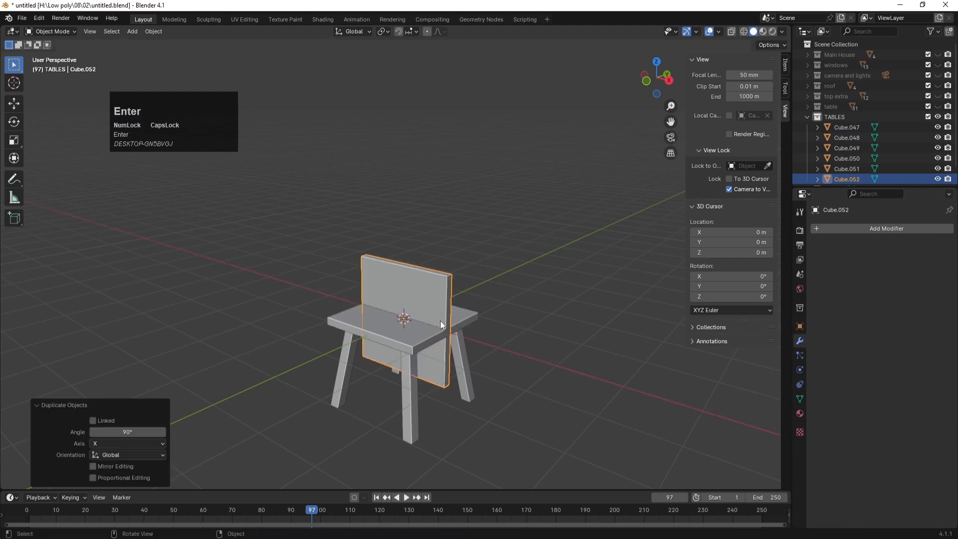
key(KP_1)
key(KP_3)
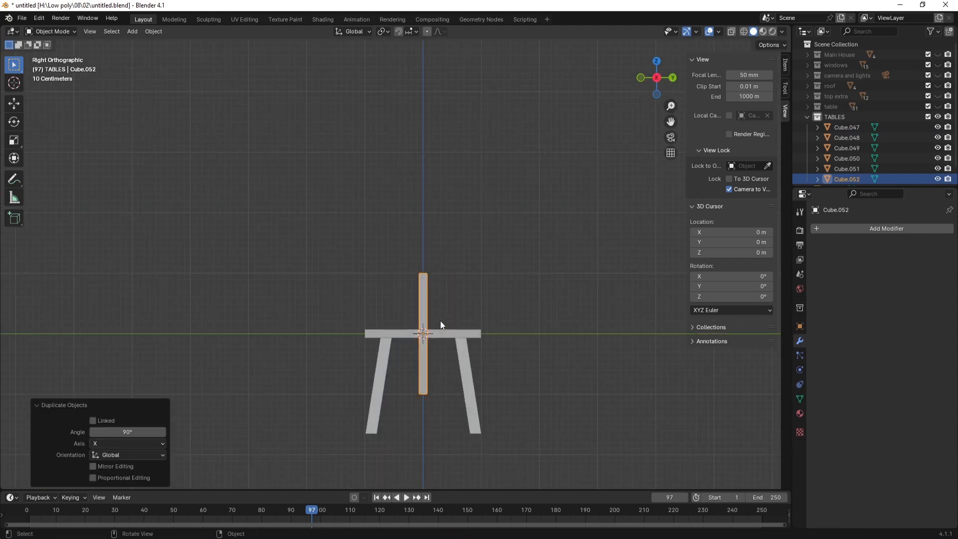
key(g)
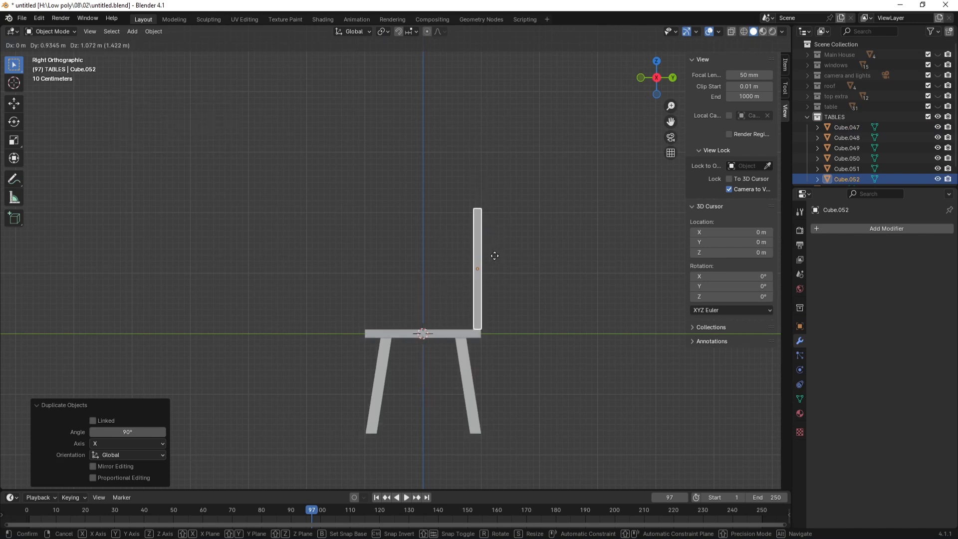
click(495, 259)
middle_drag(359, 280, 438, 296)
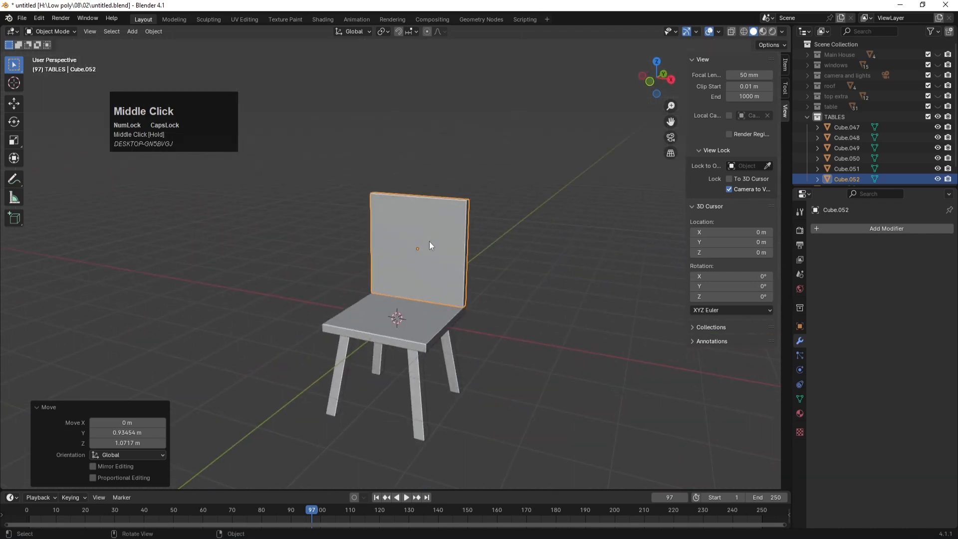
Step: Add three evenly spaced vertical loop cuts across the backrest
key(Tab)
key(ctrl+r)
scroll(419, 214, up, 2)
click(418, 214)
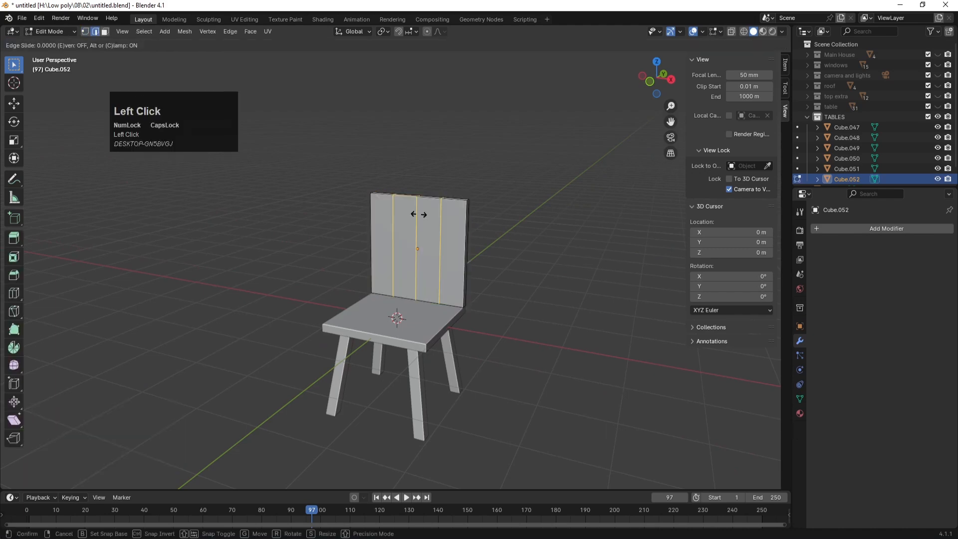
click(419, 214)
key(KP_1)
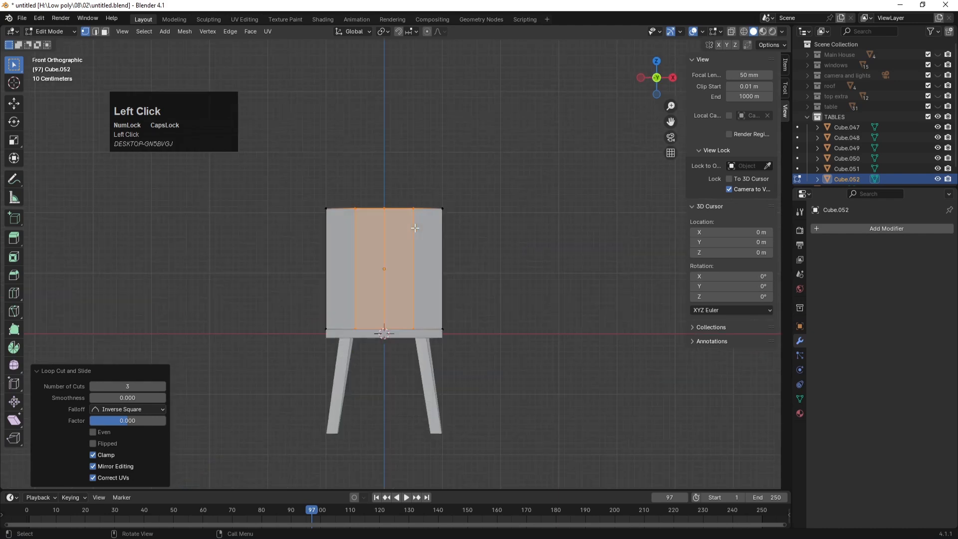
Step: Raise the two middle top vertices vertically into a peak
drag(281, 184, 481, 237)
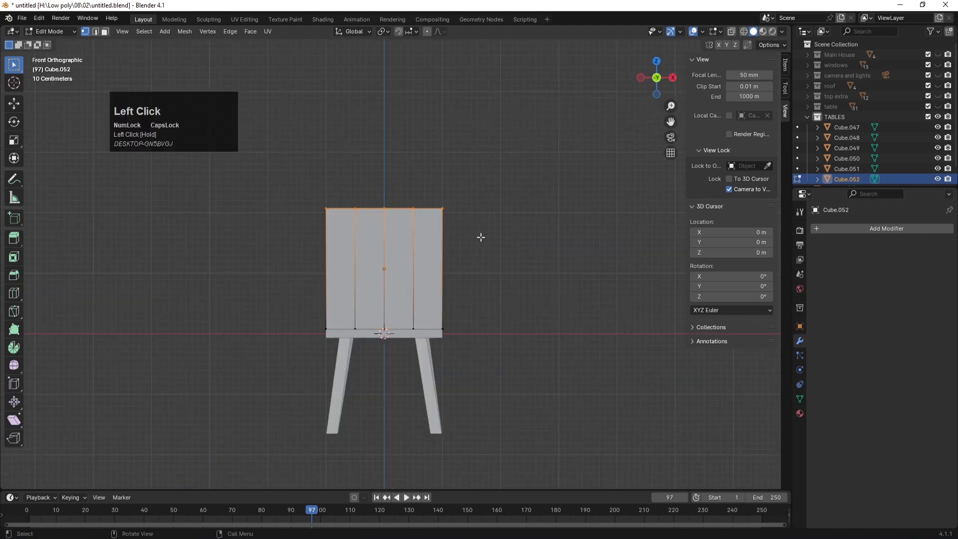
key(g)
key(z)
key(z)
click(482, 225)
key(ctrl+z)
key(alt+z)
drag(294, 175, 421, 221)
drag(348, 172, 419, 240)
key(g)
Step: Lift the top centre vertex higher and scale the five top vertices outward by 1.357
key(z)
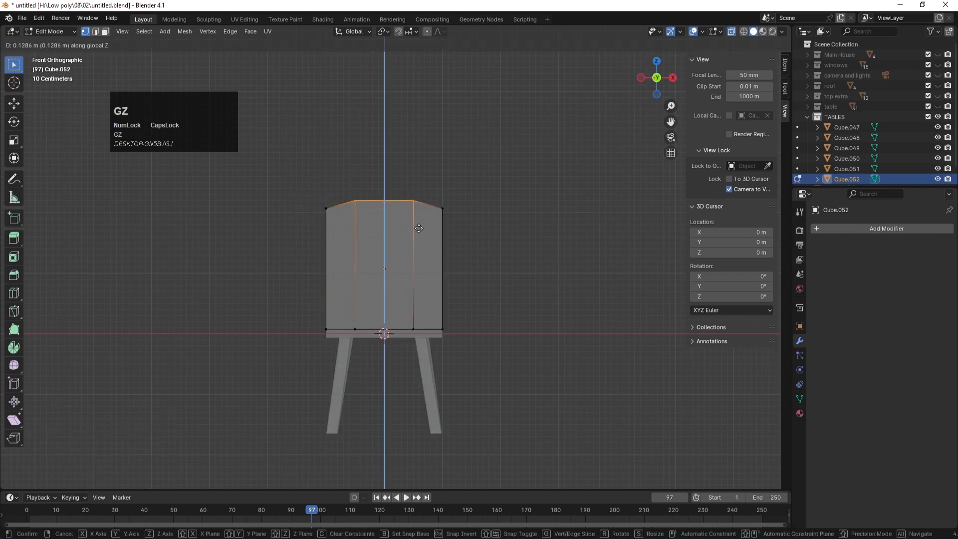
click(418, 220)
click(393, 203)
key(g)
key(z)
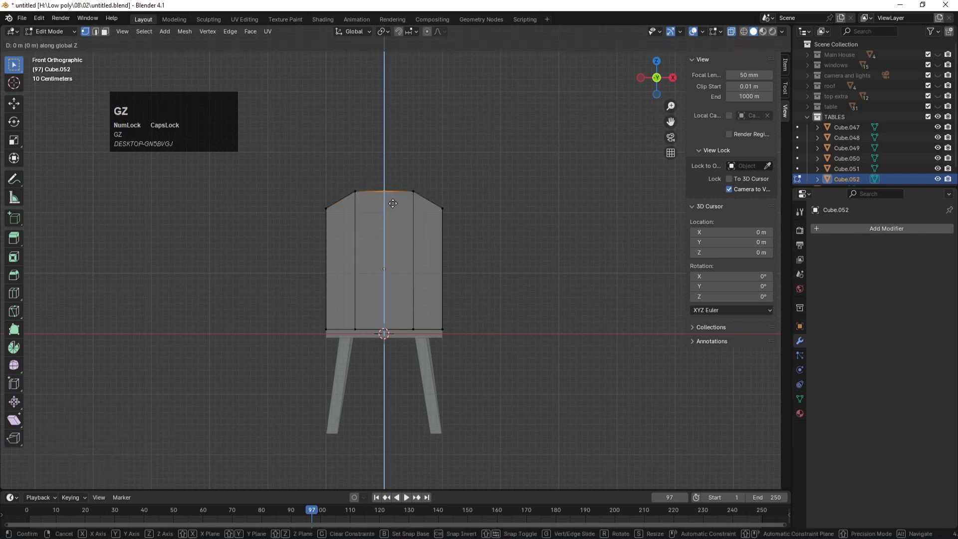
click(392, 200)
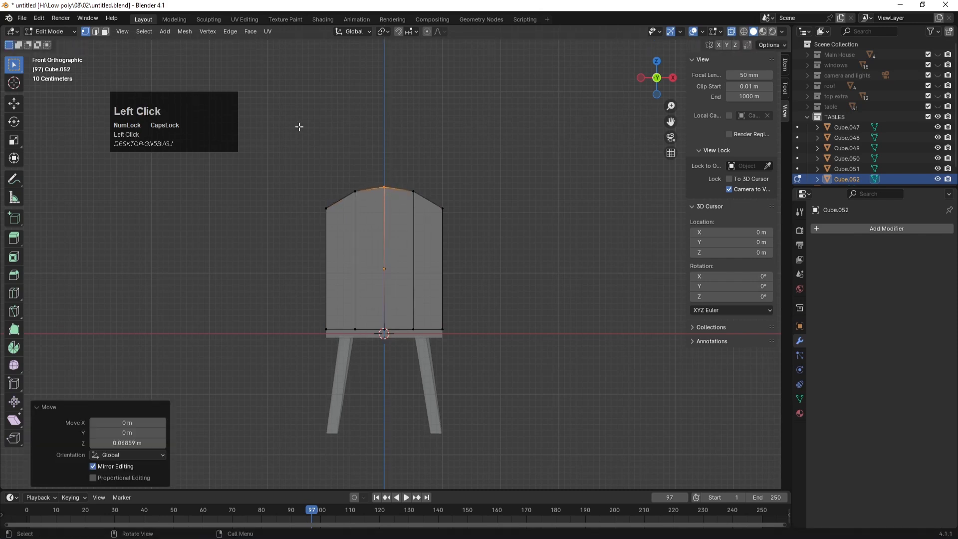
drag(298, 151, 483, 243)
key(s)
click(462, 244)
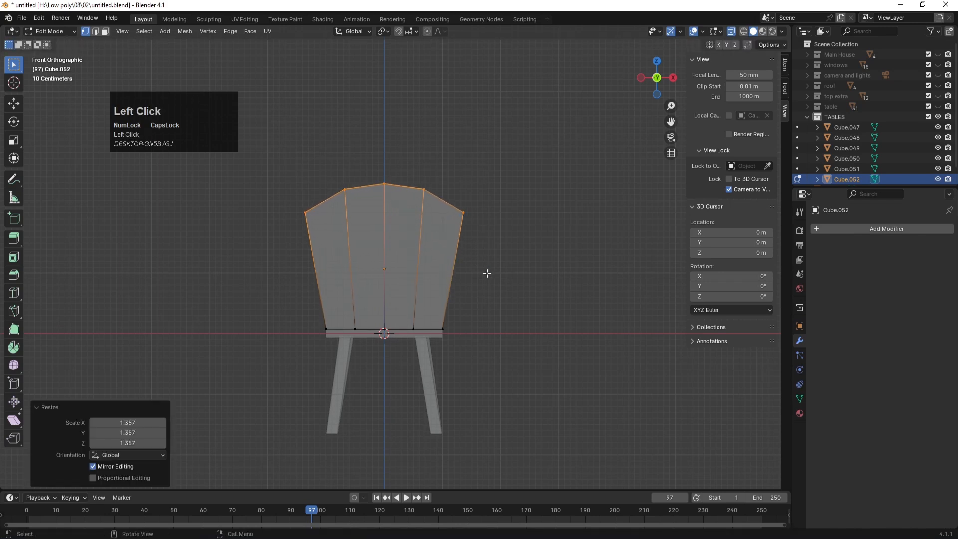
key(KP_3)
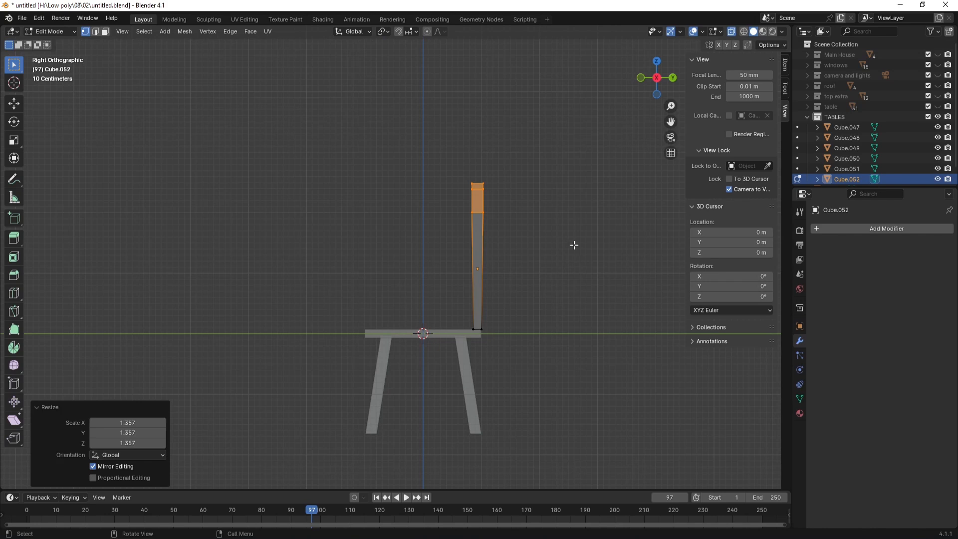
key(Tab)
middle_drag(547, 214, 428, 239)
key(alt+z)
Step: Apply flat shading to the chair parts, undoing an accidental smooth shade
click(548, 197)
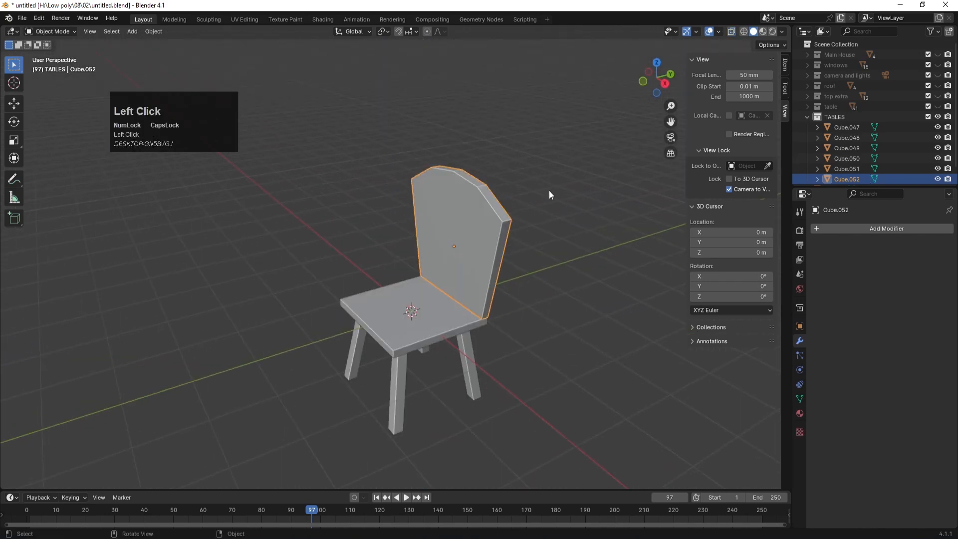
click(492, 207)
right_click(469, 206)
click(469, 207)
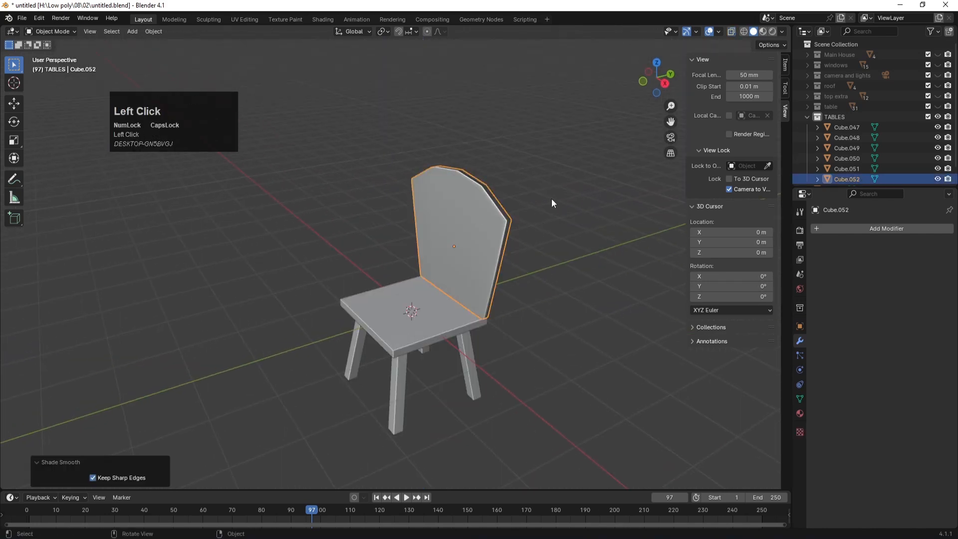
click(550, 199)
scroll(511, 287, down, 4)
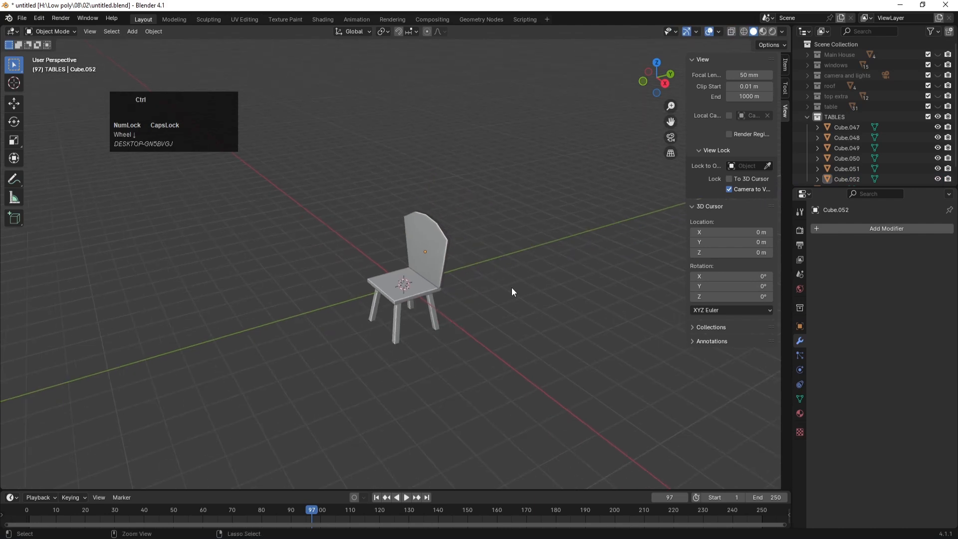
key(ctrl+z)
click(484, 235)
right_click(444, 238)
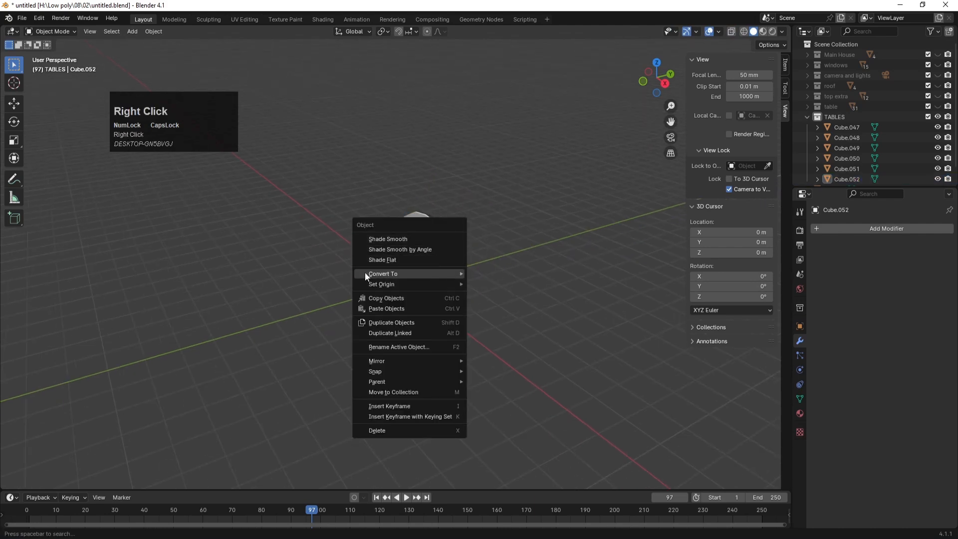
click(374, 260)
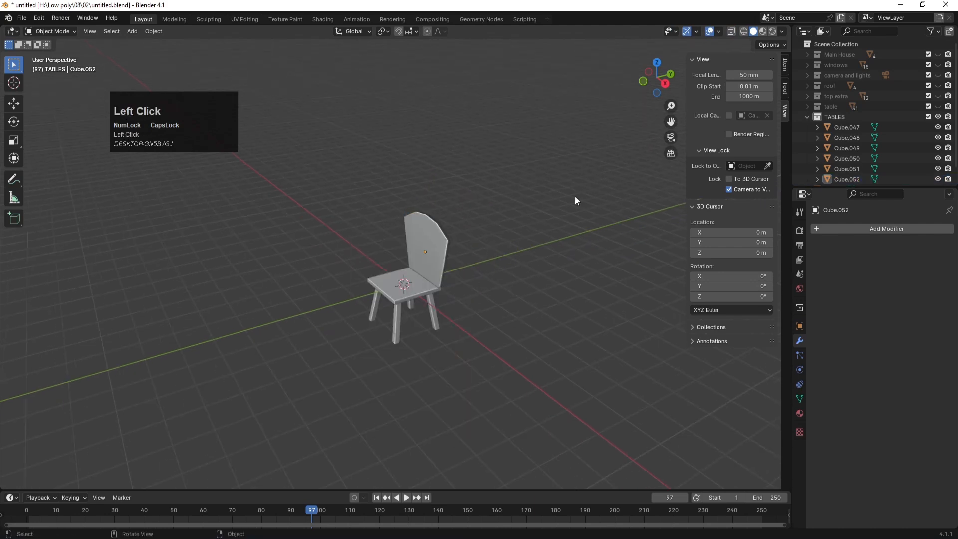
Step: Join the seat, four legs and backrest into a single object
drag(496, 371, 320, 175)
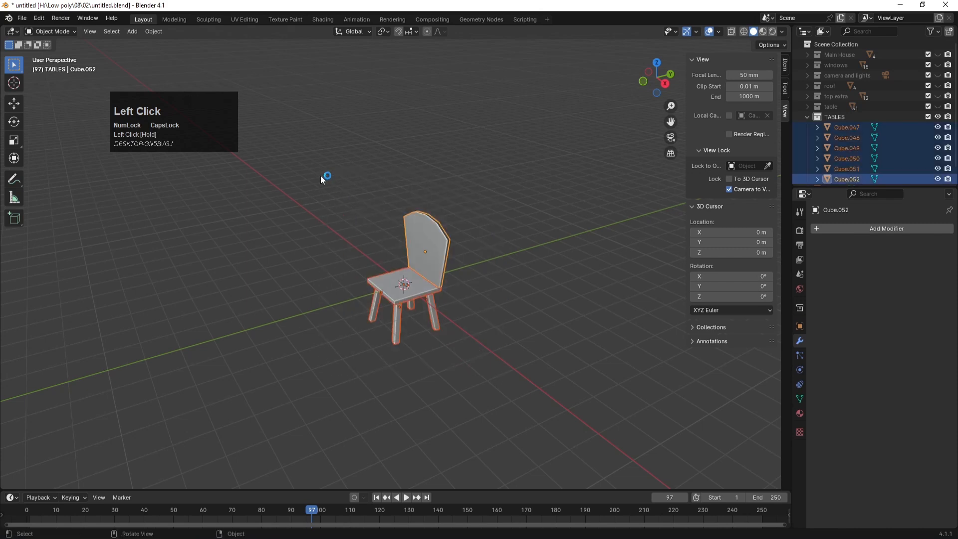
key(ctrl+j)
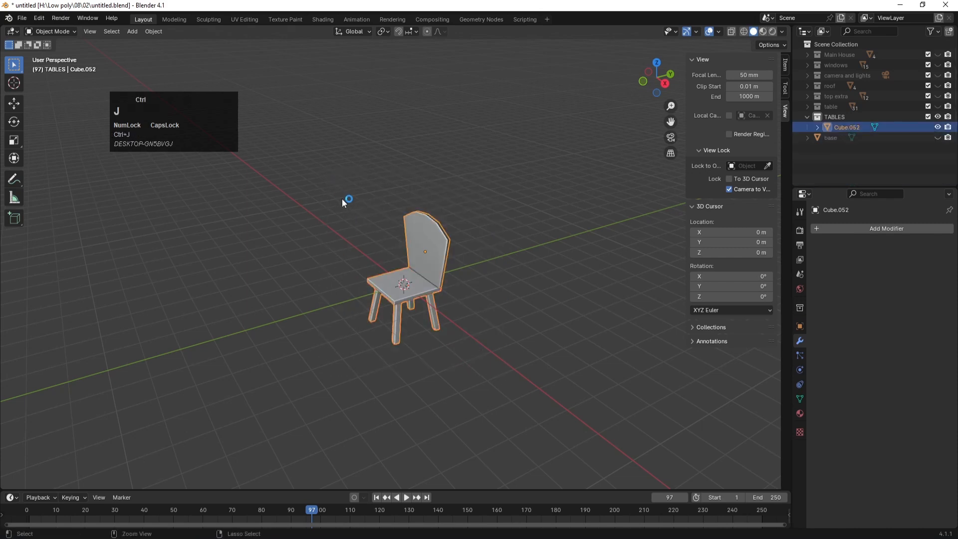
click(438, 200)
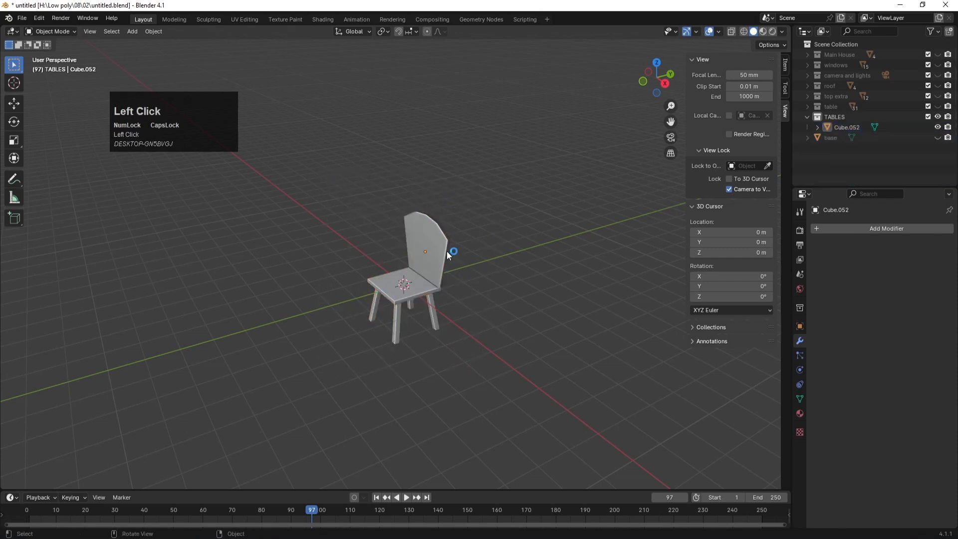
click(441, 237)
Step: Rename the joined object CHAIR and save the blend file
double_click(847, 127)
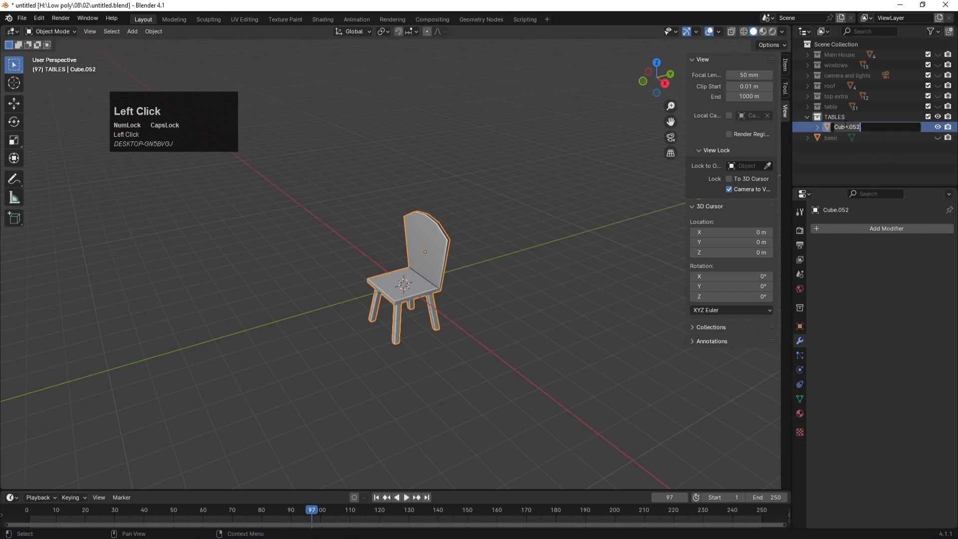
text(CH)
key(Return)
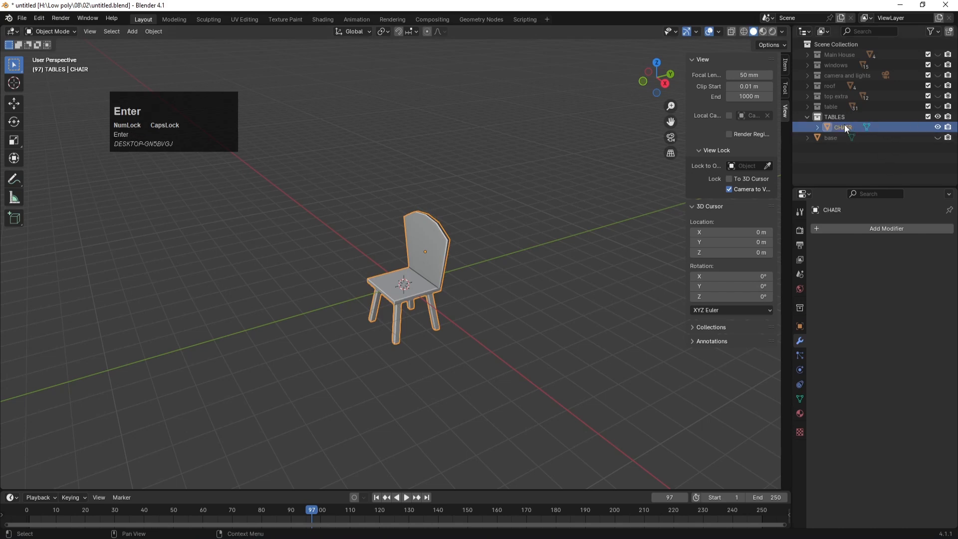
key(ctrl+s)
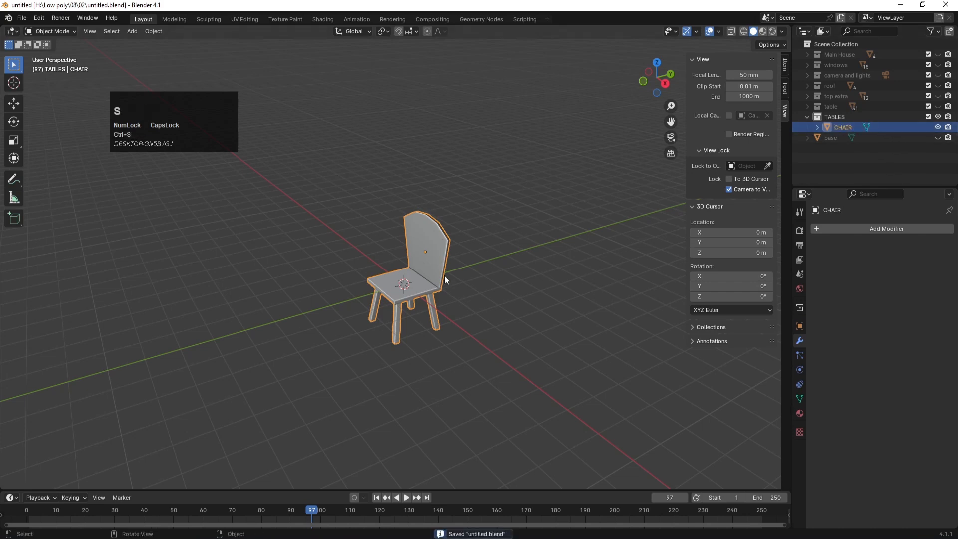
Step: Move the chair 2.5216 m out along the Y axis in top view
key(KP_7)
key(g)
key(z)
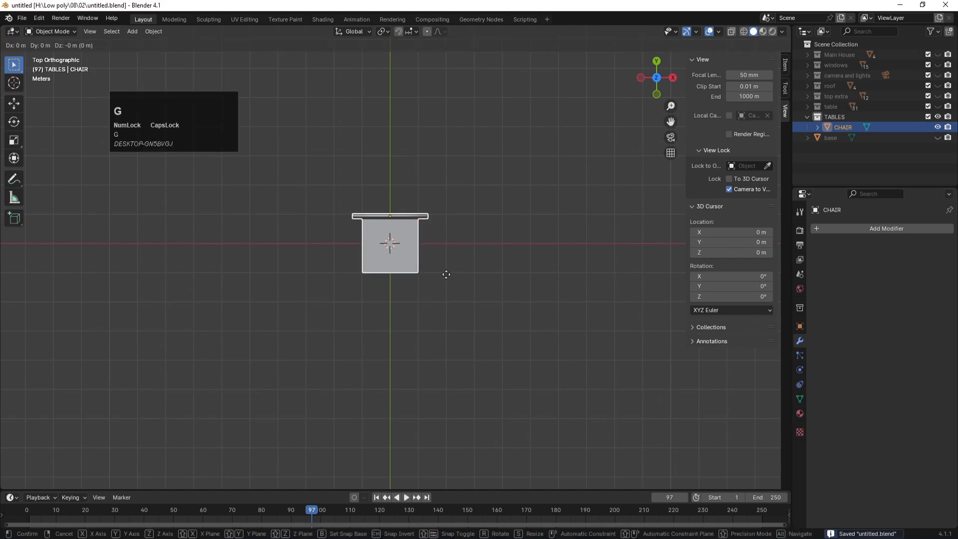
key(y)
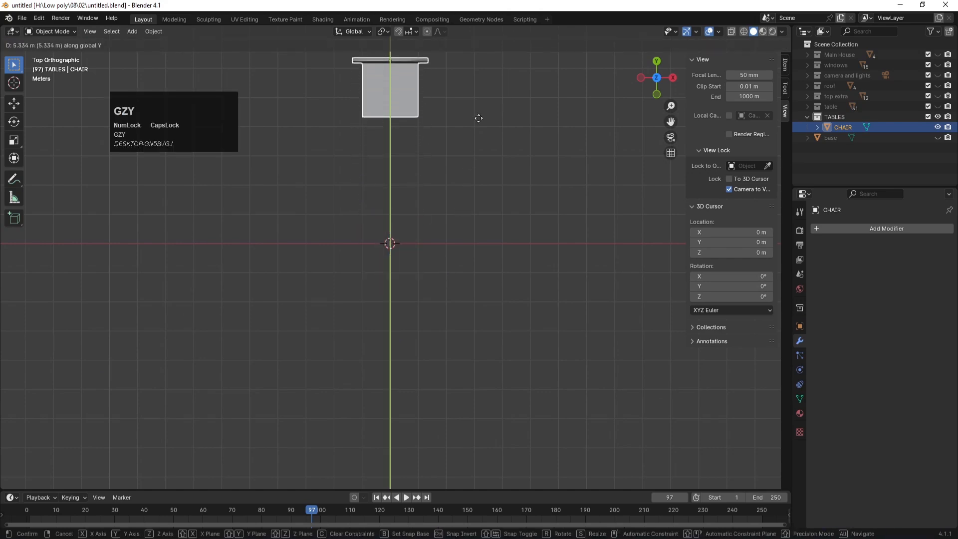
click(482, 114)
scroll(439, 222, down, 5)
key(g)
key(y)
click(419, 173)
Step: Save the blend file and check the chair from camera, top and perspective views
key(ctrl+s)
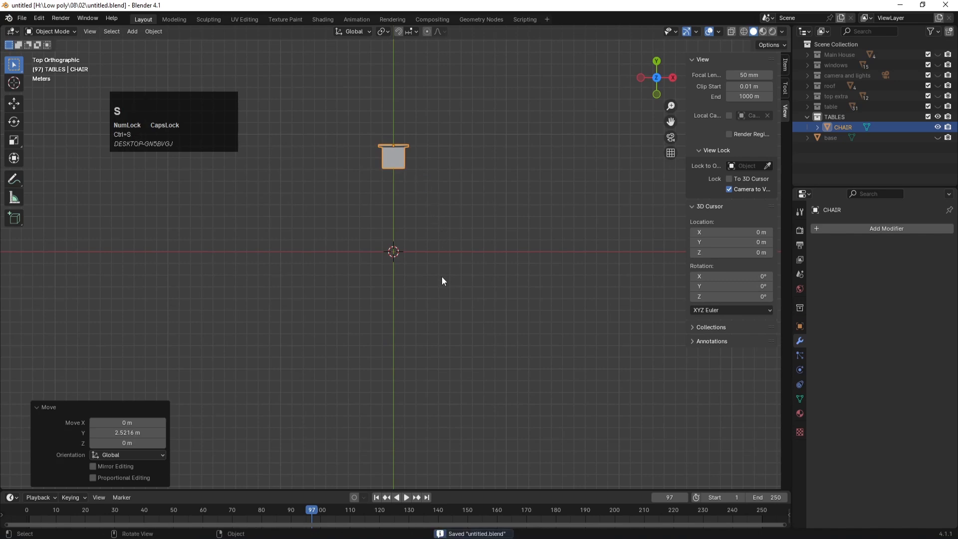
key(KP_0)
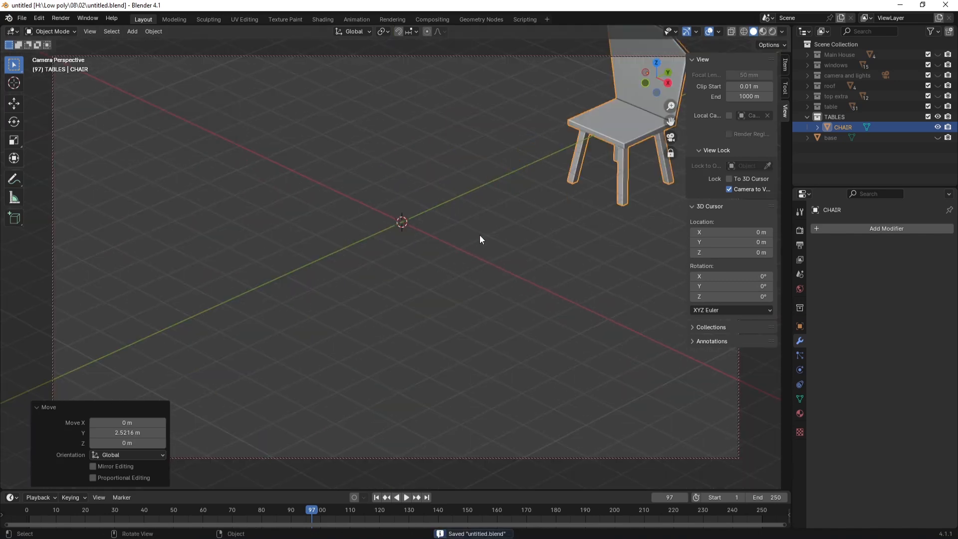
key(KP_7)
middle_drag(398, 262, 392, 172)
scroll(408, 206, up, 1)
key(ctrl+s)
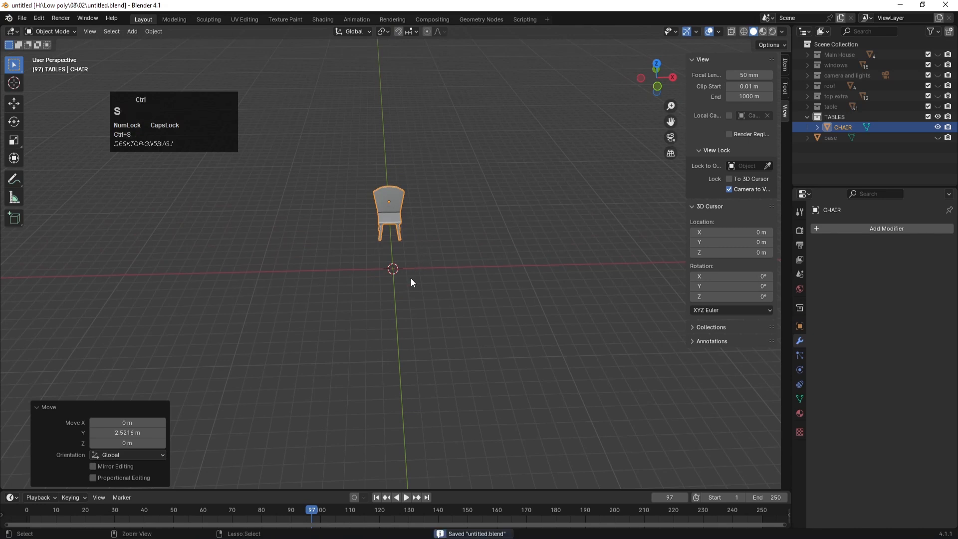
Step: Lift the chair 1.6149 m along Z so its legs stand on the floor
key(KP_1)
click(404, 272)
scroll(402, 259, up, 4)
key(g)
key(z)
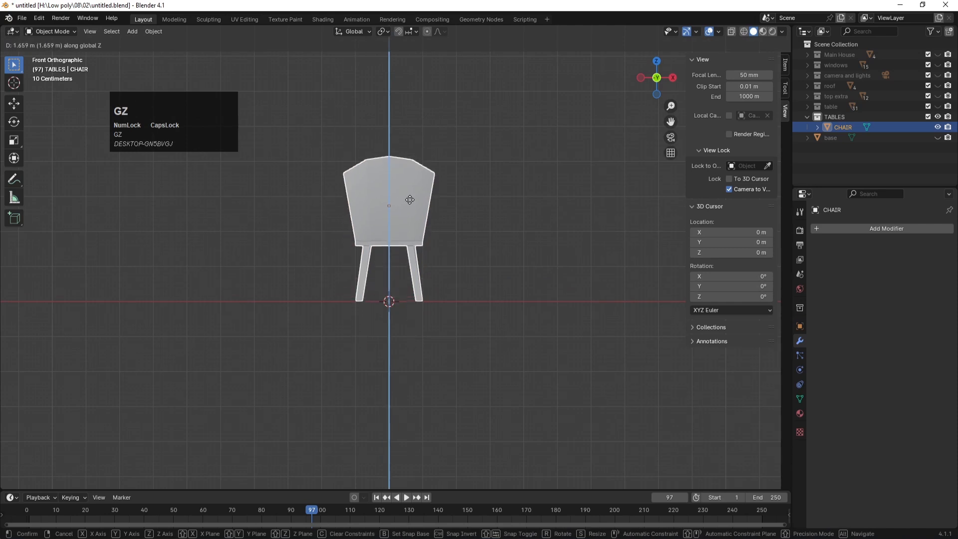
click(408, 201)
middle_drag(425, 214, 453, 256)
click(322, 278)
key(shift+a)
Step: Add a cylinder mesh and flatten it along Z into a disc
mouse_move(324, 261)
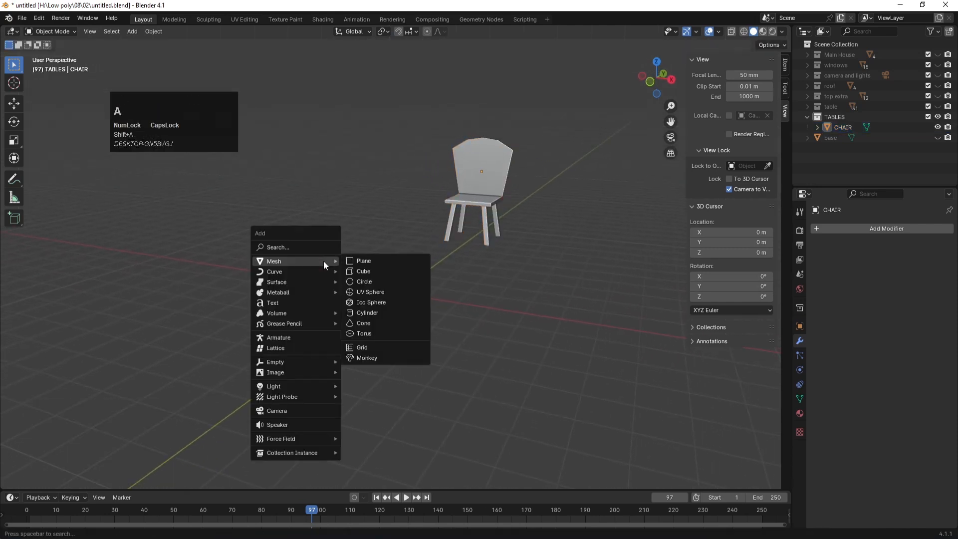
click(377, 312)
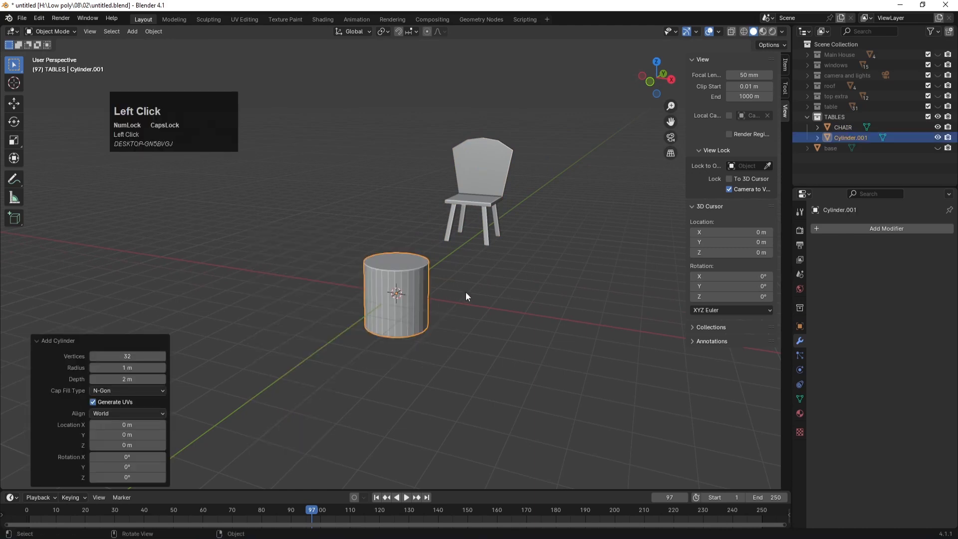
key(s)
key(z)
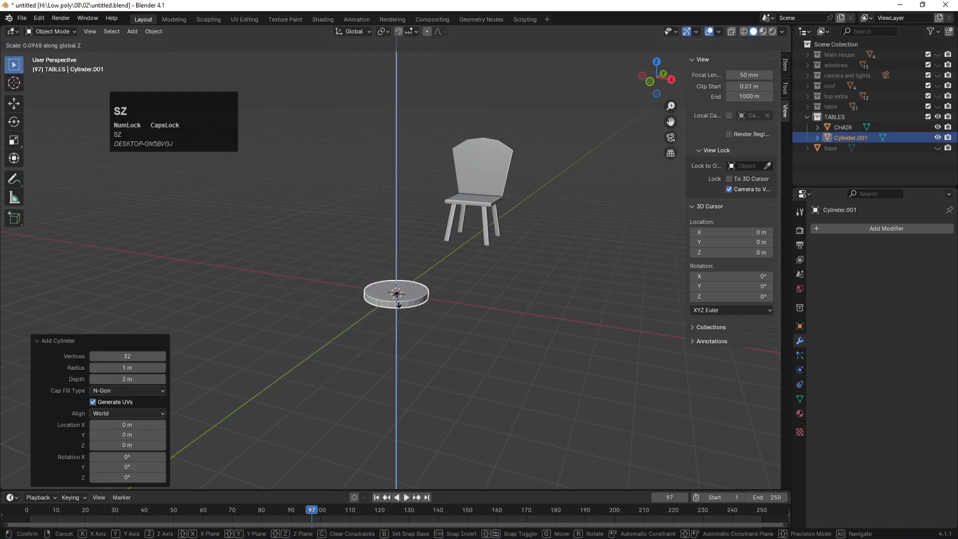
click(398, 301)
Step: Enlarge the disc to tabletop size, thin it, and raise it 3.0107 m
key(KP_7)
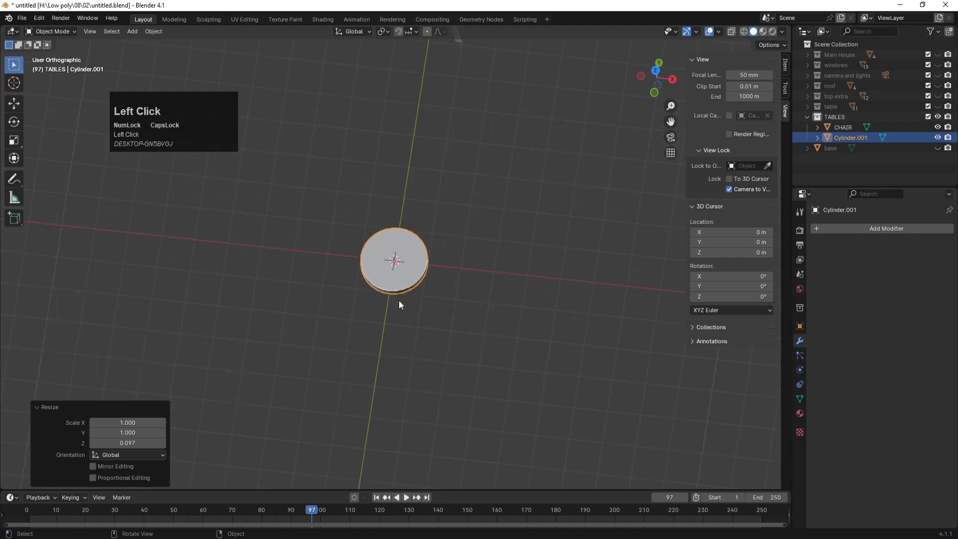
scroll(403, 262, down, 4)
key(s)
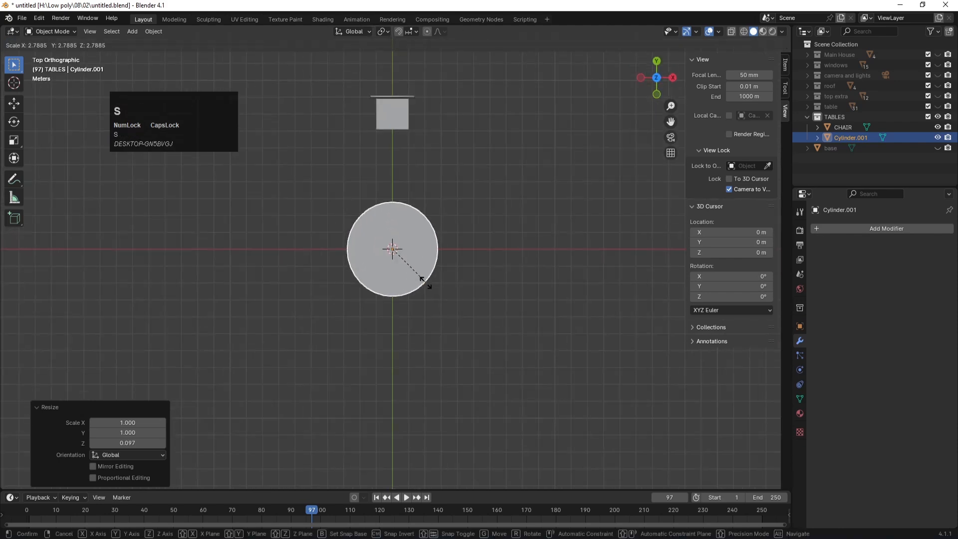
click(442, 285)
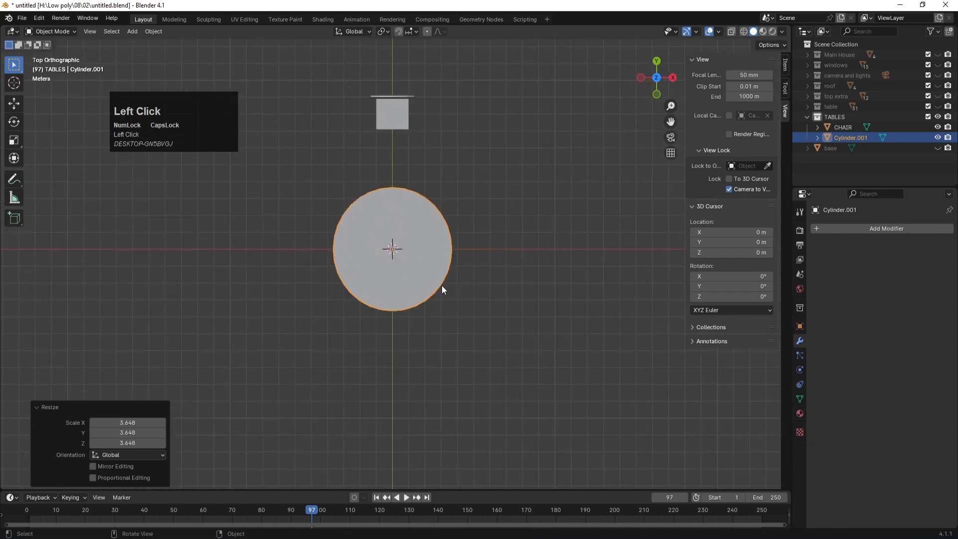
key(KP_1)
key(s)
key(z)
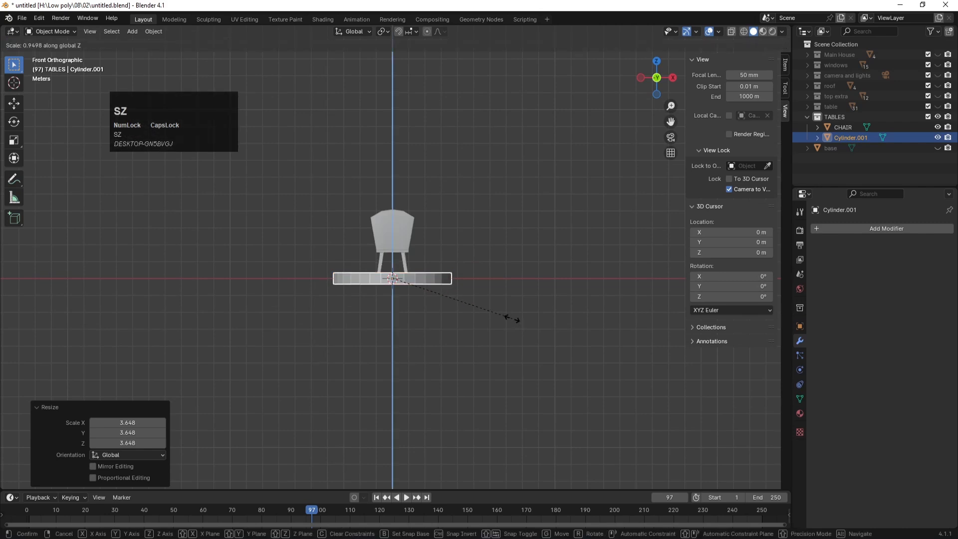
click(447, 298)
key(g)
key(z)
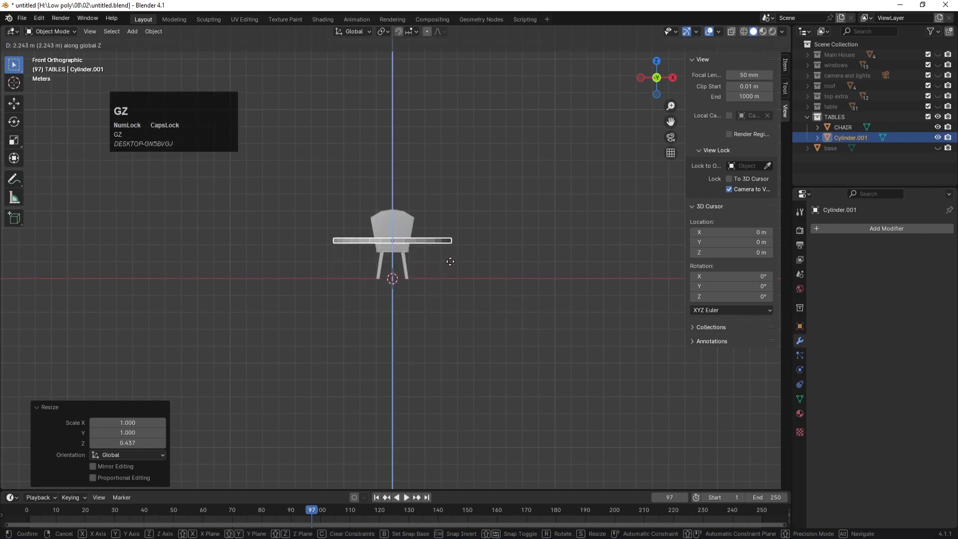
click(450, 249)
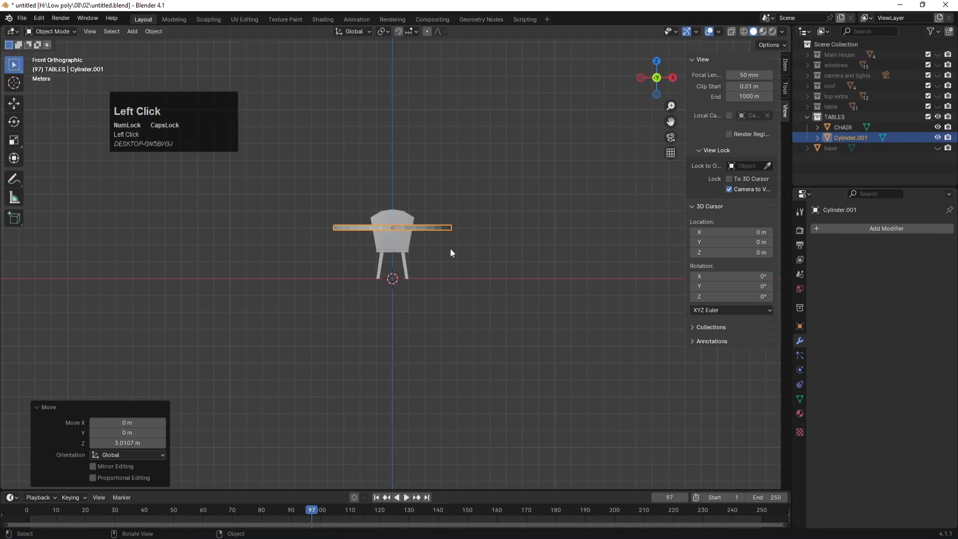
Step: Move the chair along Y so it sits beside the table
key(KP_7)
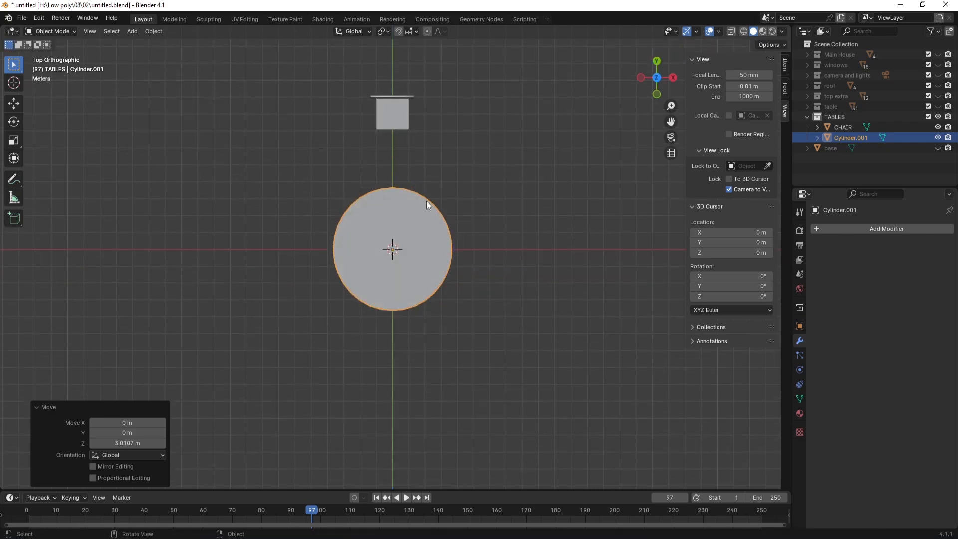
click(399, 116)
key(g)
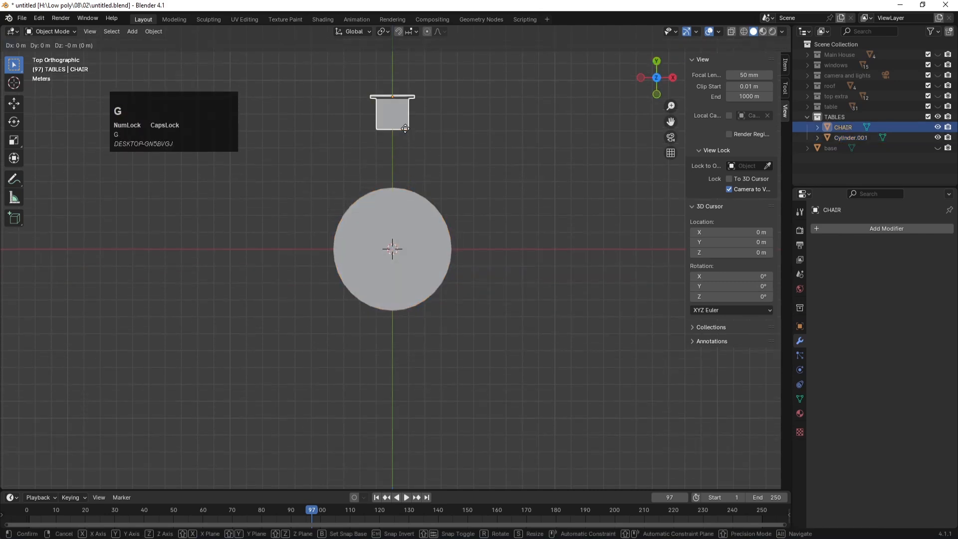
key(y)
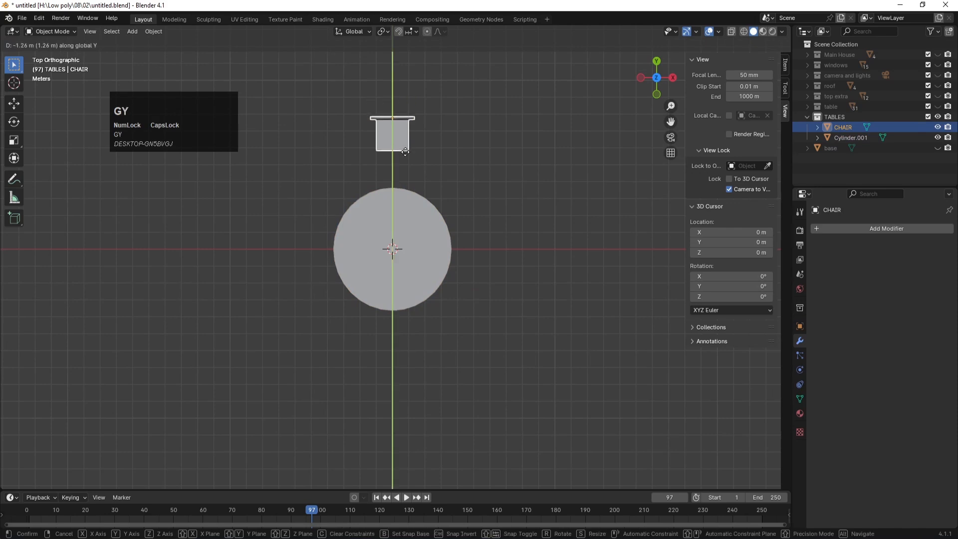
click(405, 204)
middle_drag(405, 203, 432, 206)
scroll(432, 206, down, 1)
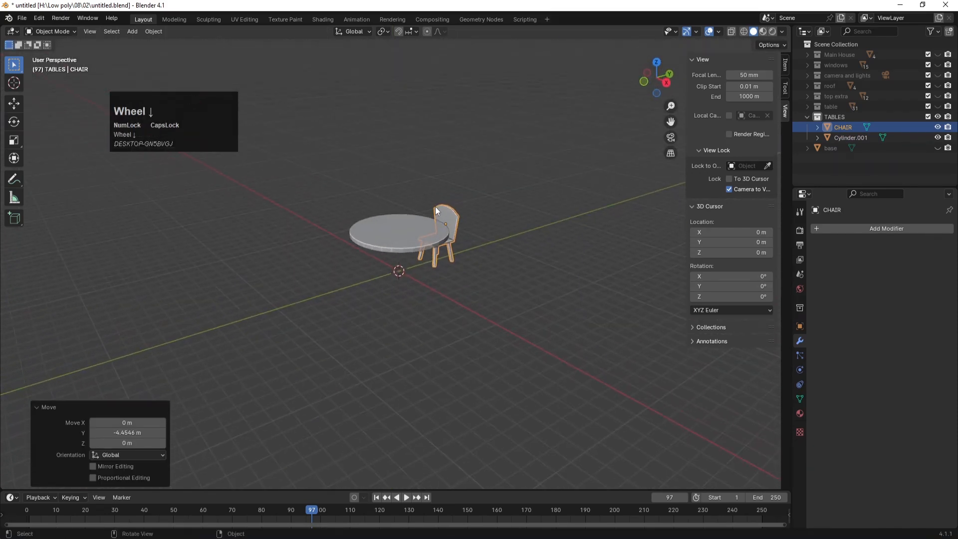
click(538, 286)
Step: Duplicate the tabletop down to the floor and shrink it into a base disc
click(394, 232)
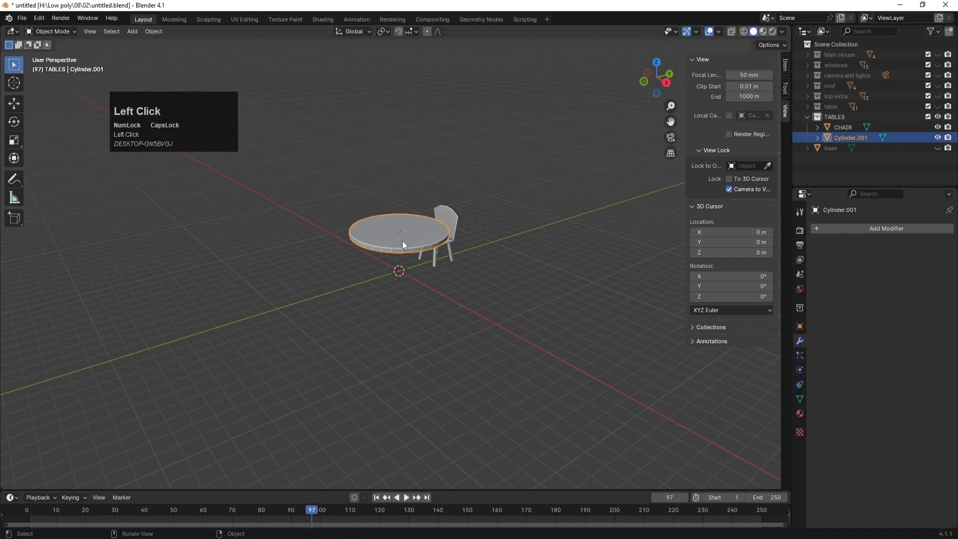
key(KP_1)
scroll(467, 265, up, 4)
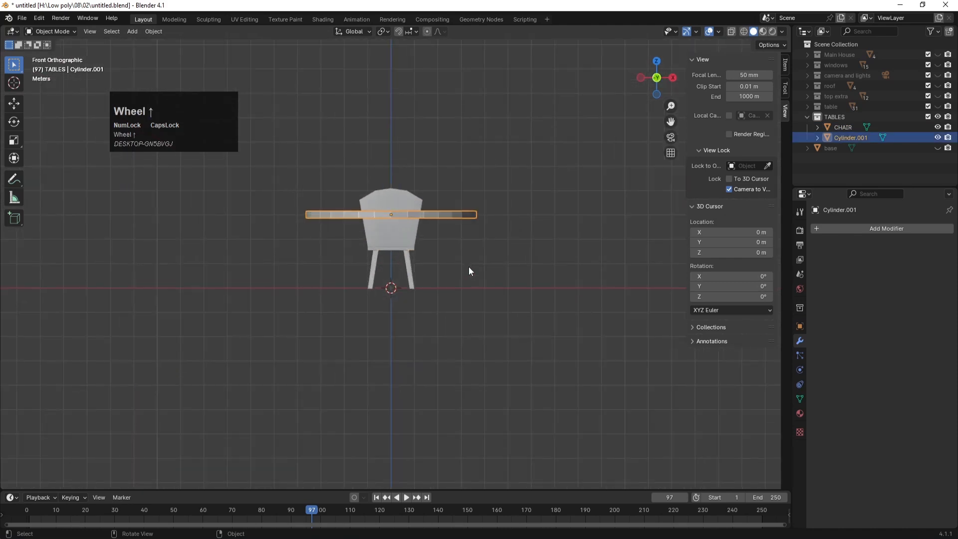
scroll(468, 271, up, 2)
key(shift+d)
key(z)
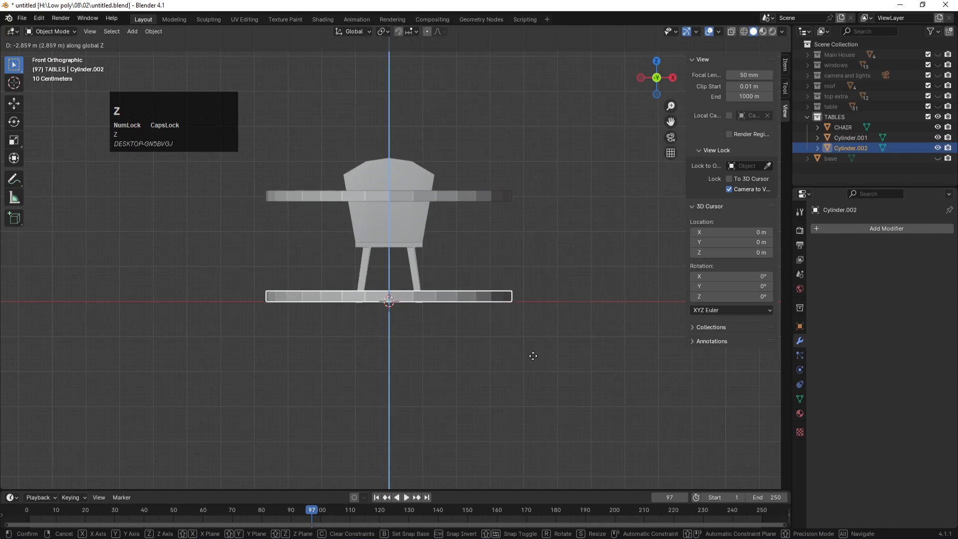
click(533, 356)
key(s)
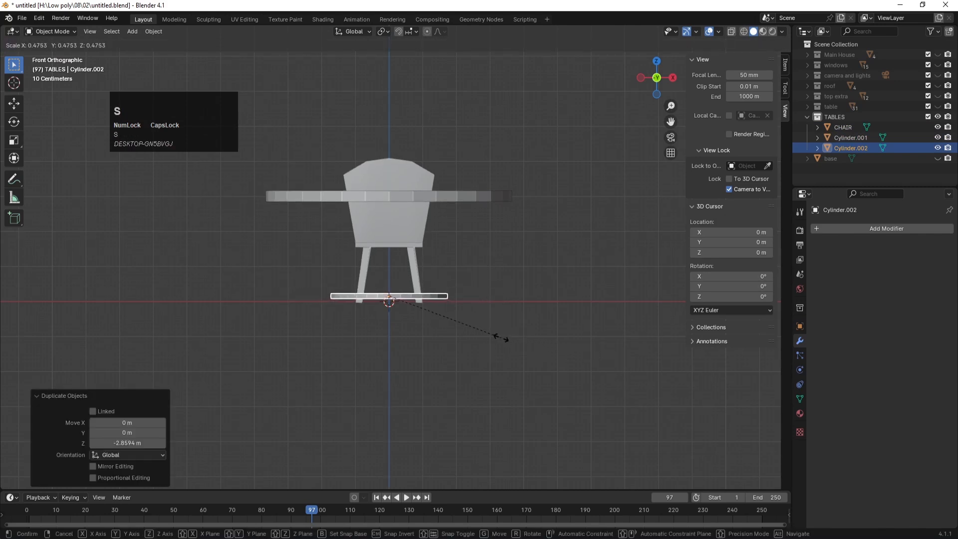
click(492, 335)
key(g)
key(z)
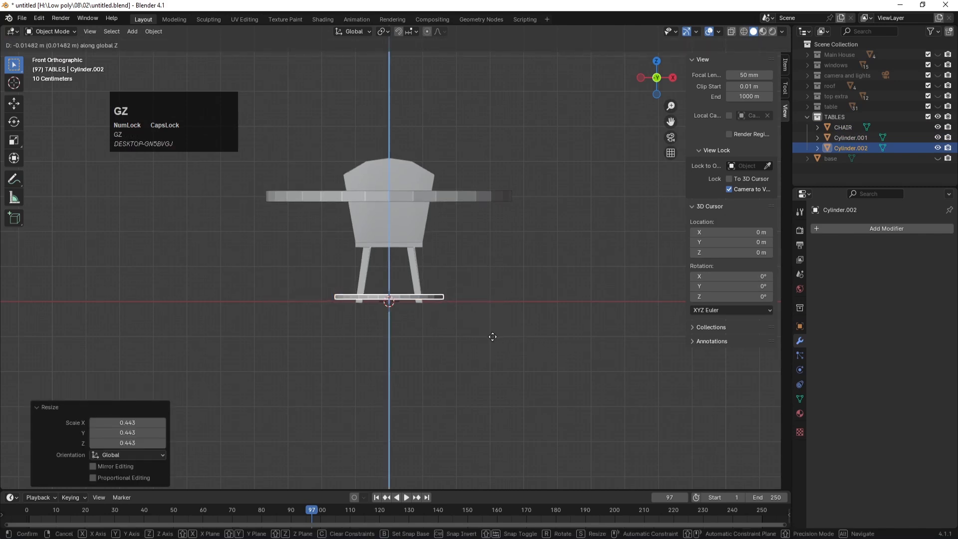
click(493, 340)
Step: Duplicate the base disc and shape the copy into a thin, tall column on the base
key(shift+d)
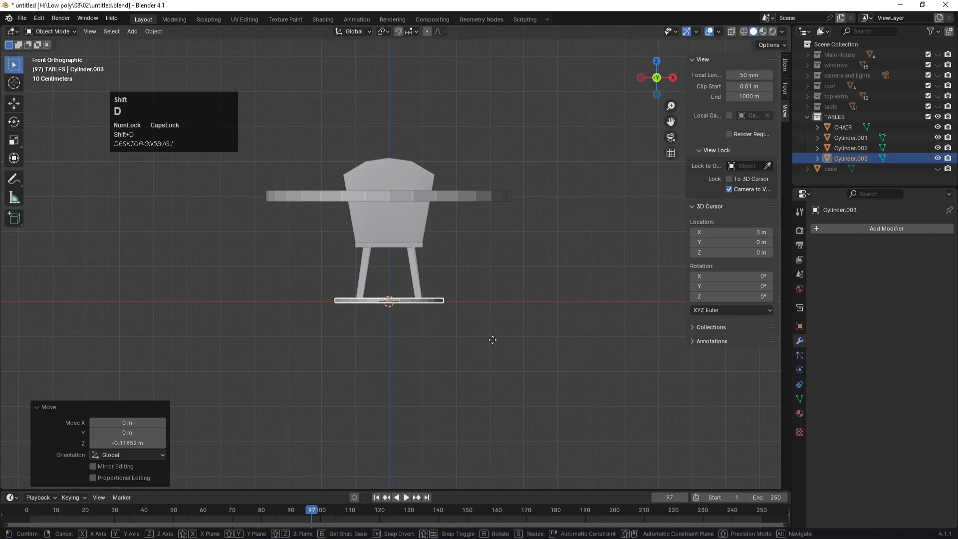
key(s)
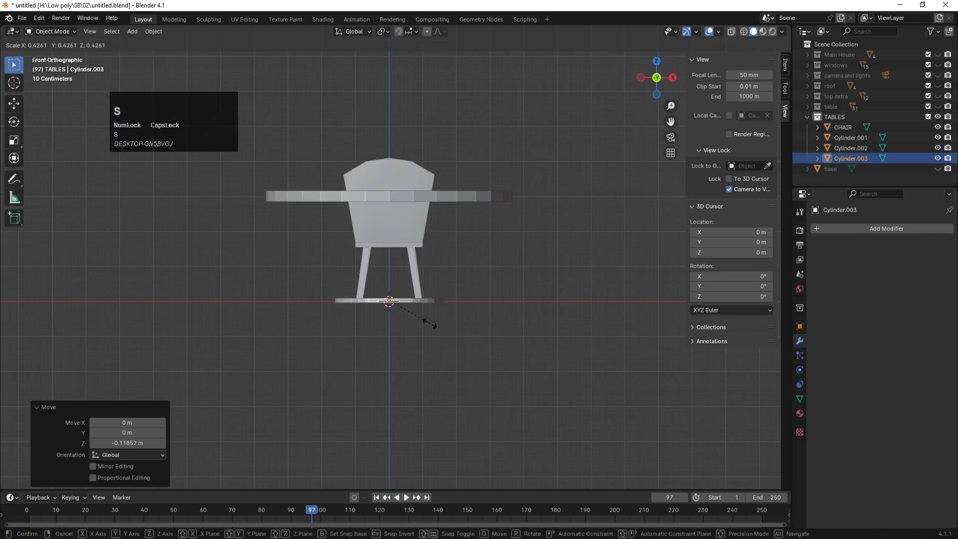
click(418, 324)
key(s)
key(z)
click(411, 475)
key(s)
key(z)
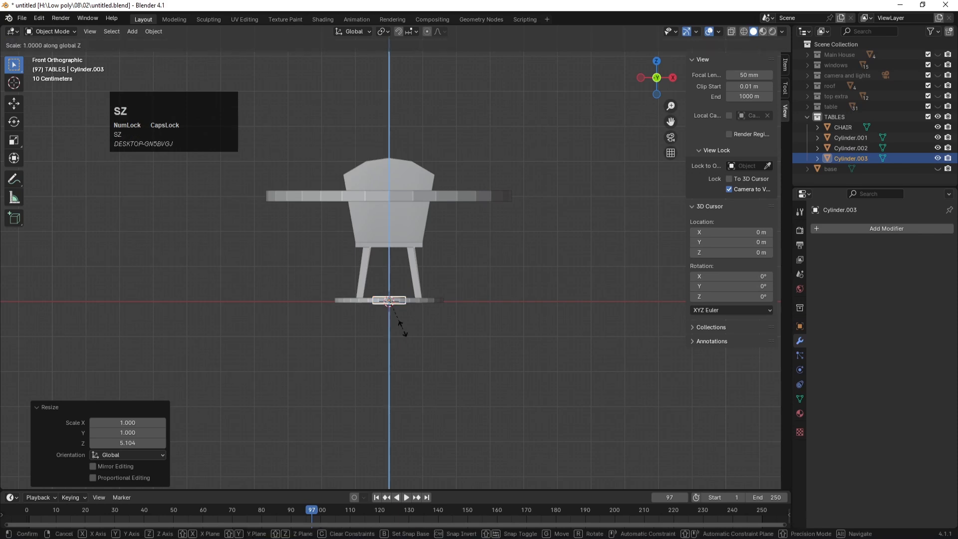
click(402, 357)
scroll(404, 300, up, 2)
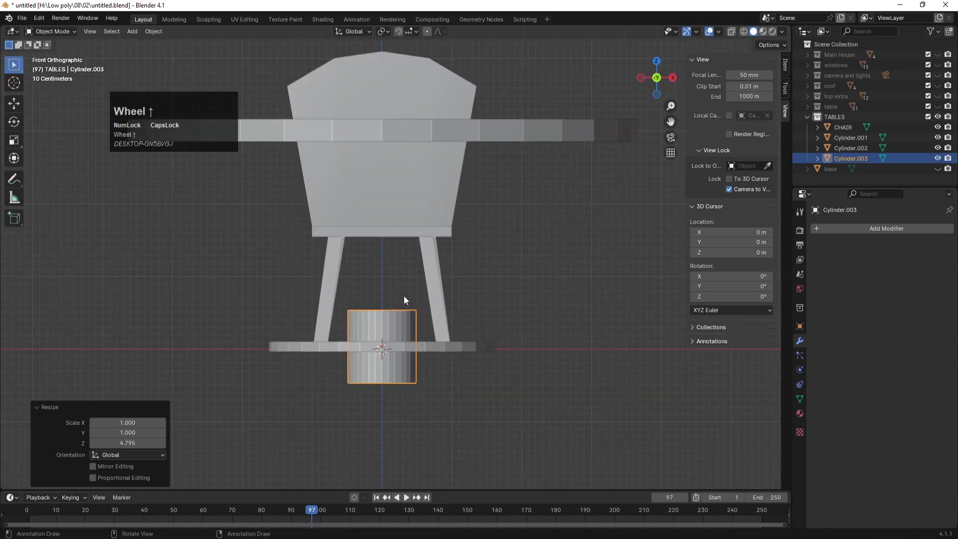
key(s)
click(529, 411)
key(g)
key(z)
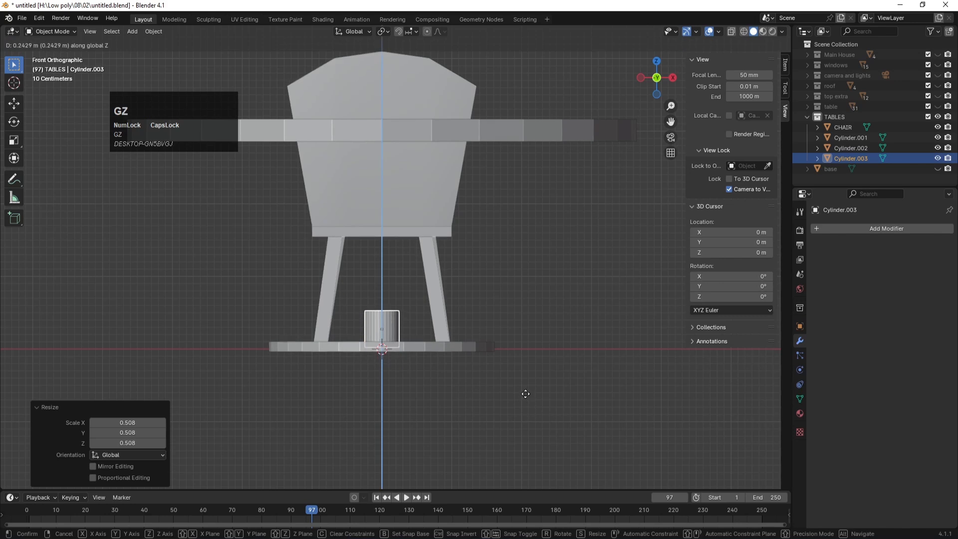
click(525, 394)
Step: Stretch the column's top vertices up in Edit Mode until it reaches the tabletop
key(Tab)
key(alt+z)
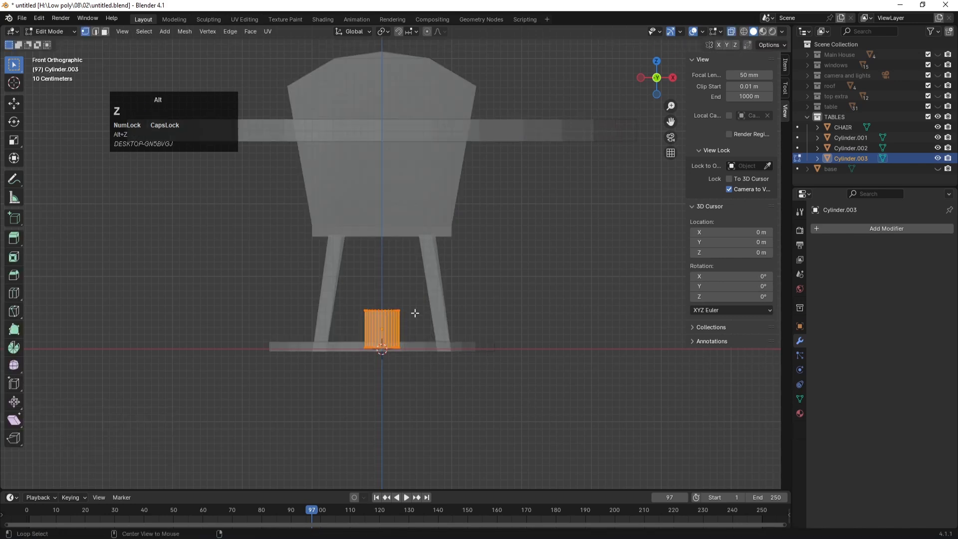
drag(344, 290, 439, 321)
key(g)
key(z)
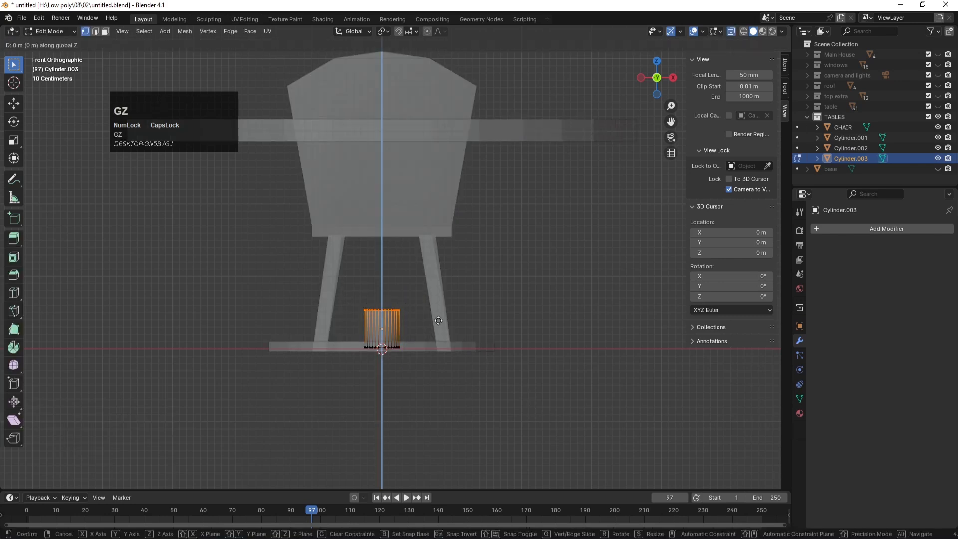
click(461, 149)
scroll(468, 220, down, 3)
key(Tab)
click(495, 259)
middle_drag(495, 259, 483, 276)
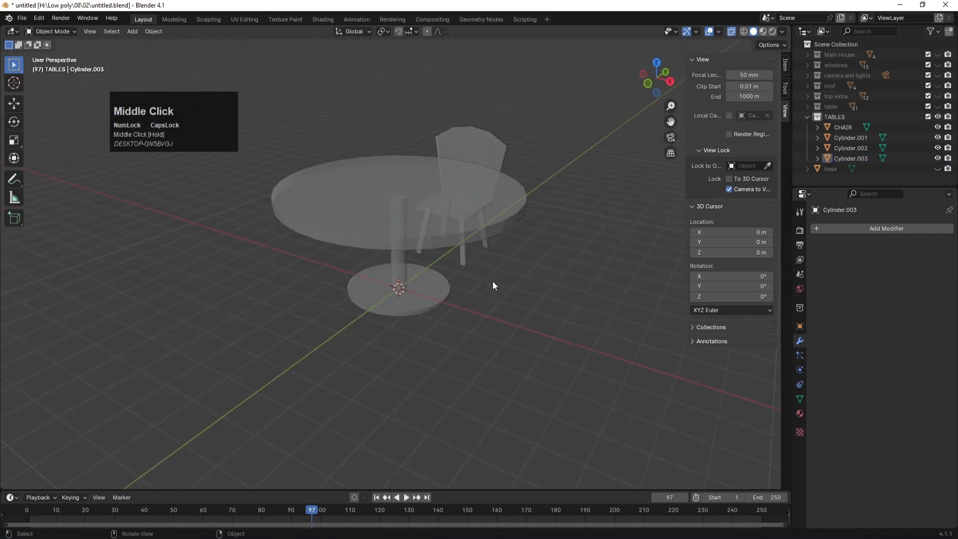
Step: Turn off X-ray and shade the tabletop smooth
key(Tab)
key(Tab)
key(alt+z)
click(470, 227)
right_click(463, 214)
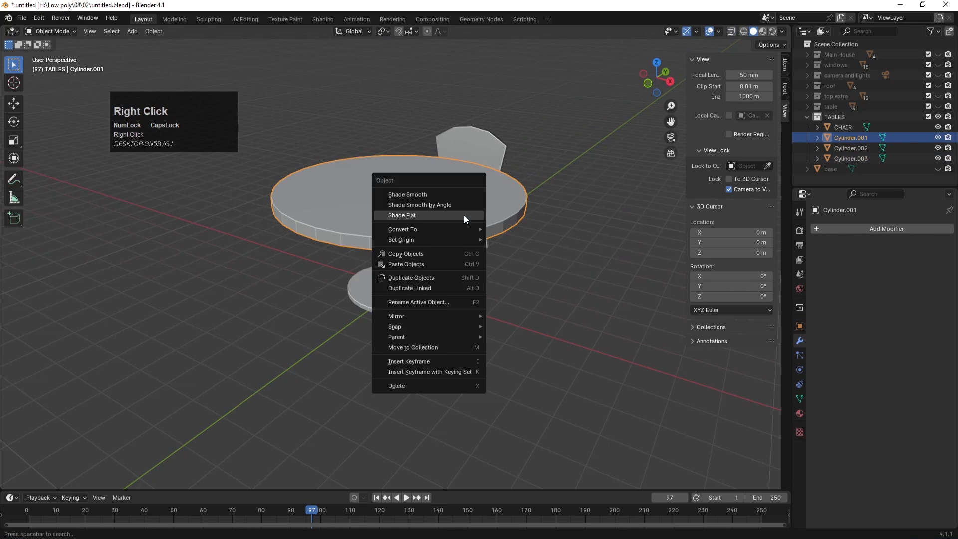
click(441, 198)
click(512, 284)
middle_drag(550, 282, 519, 290)
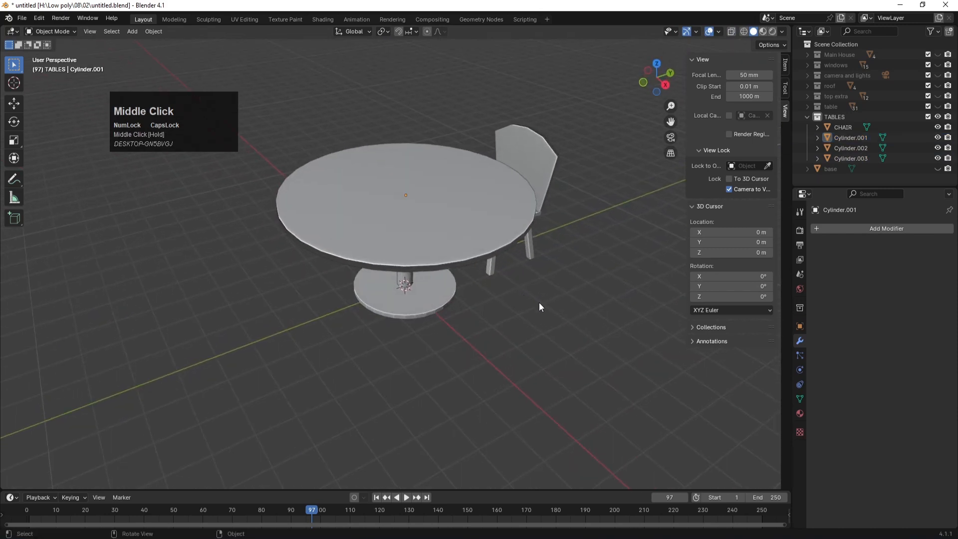
Step: Join the three table parts with Ctrl+J and shade the joined object smooth
drag(443, 337, 390, 250)
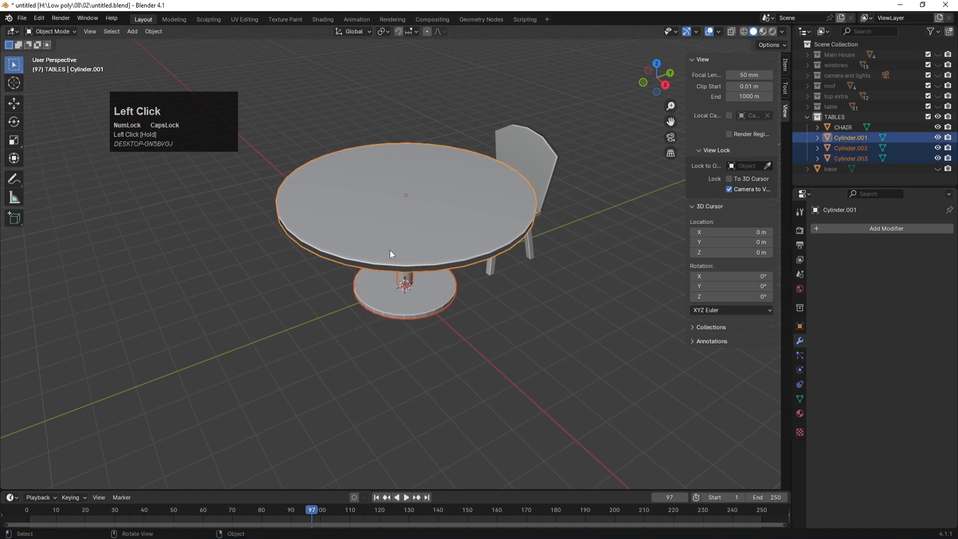
key(ctrl+j)
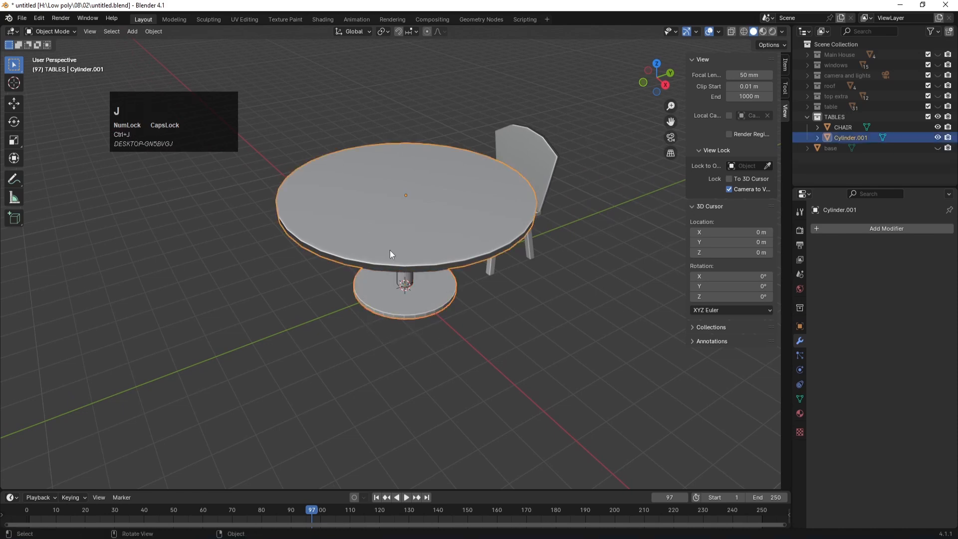
click(447, 381)
click(425, 303)
right_click(425, 303)
click(426, 303)
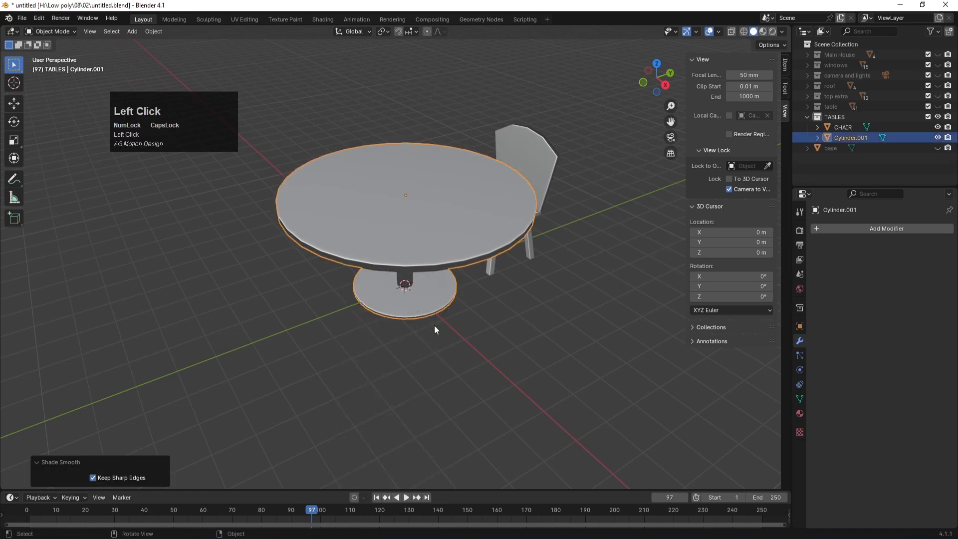
click(510, 342)
scroll(469, 366, down, 3)
Step: Rename the joined object to TABLE in the outliner and save the file
double_click(851, 138)
text(TABLE)
key(Return)
key(ctrl+s)
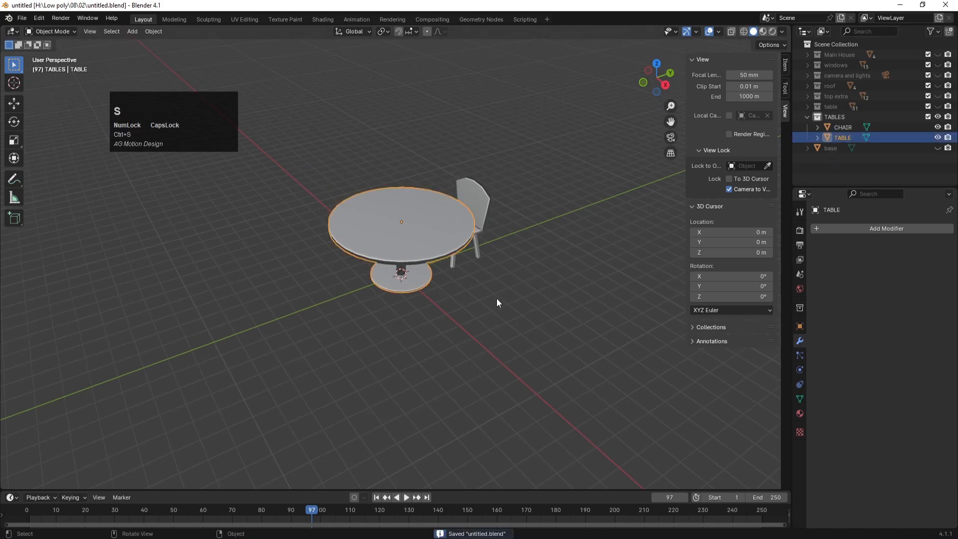
click(496, 298)
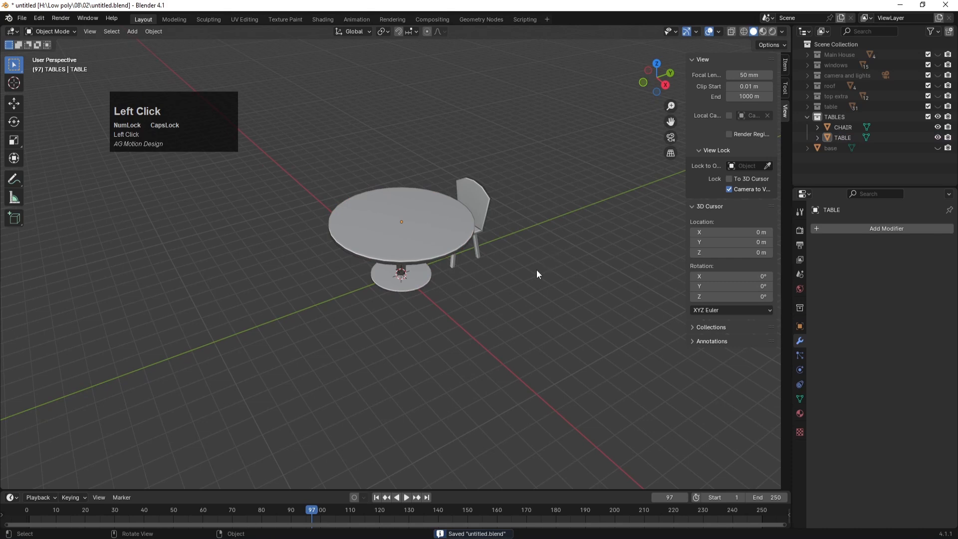
Step: Add a plane and scale it to cover the table's footprint
key(shift+a)
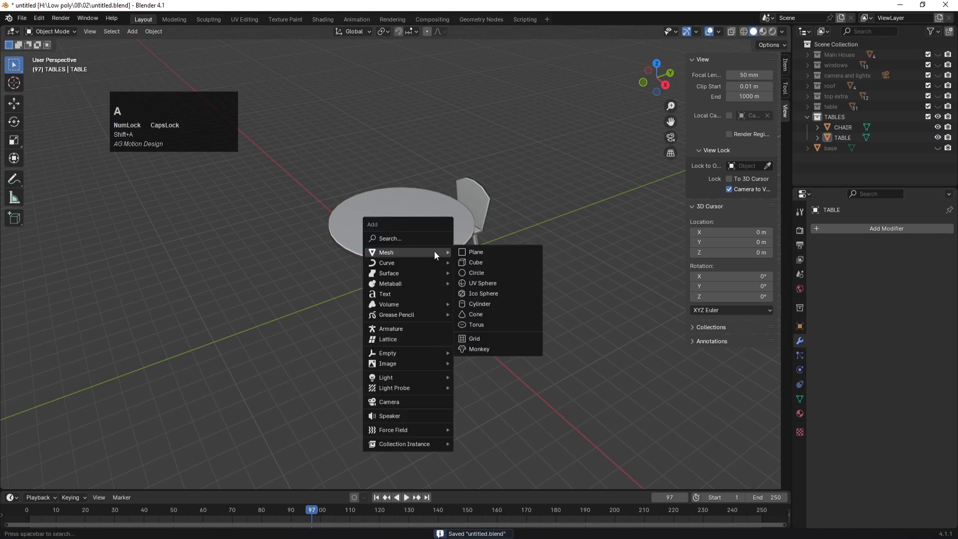
mouse_move(381, 252)
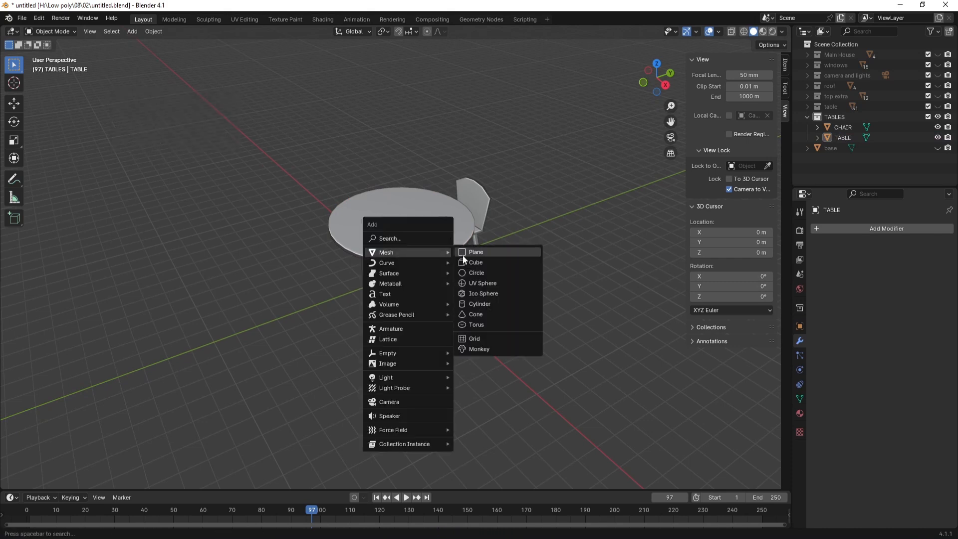
click(464, 254)
key(s)
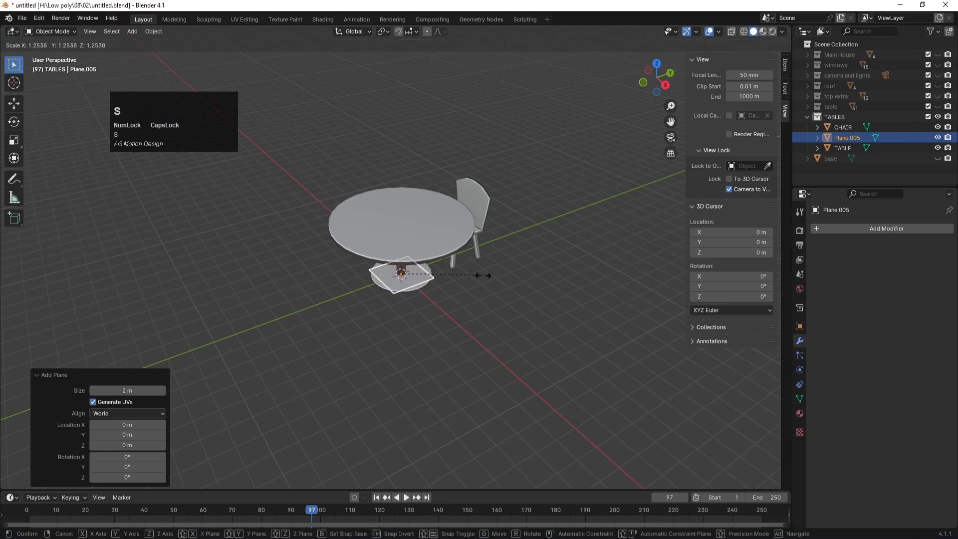
click(674, 337)
key(KP_7)
scroll(487, 313, down, 1)
key(s)
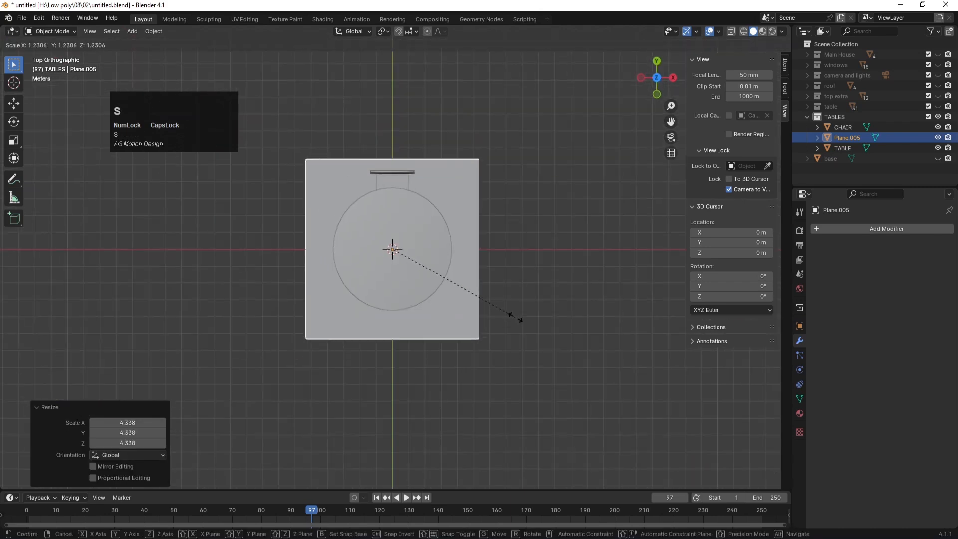
click(529, 316)
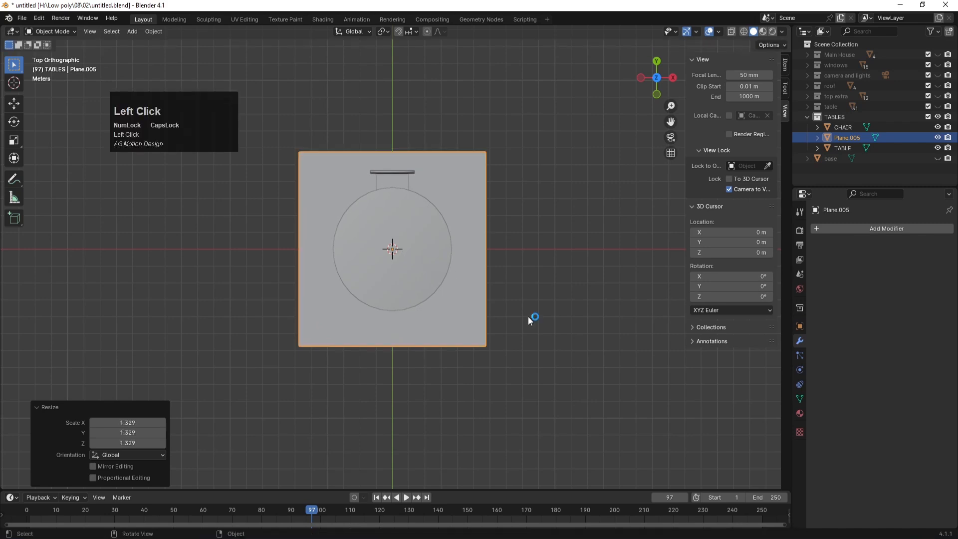
Step: Raise the plane well above the table and apply all its transforms
key(KP_1)
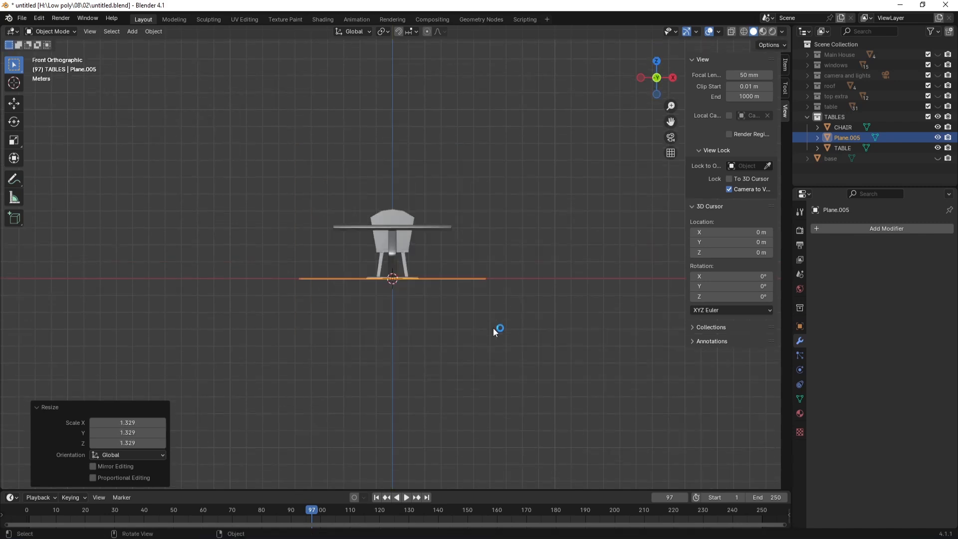
key(g)
key(z)
click(502, 242)
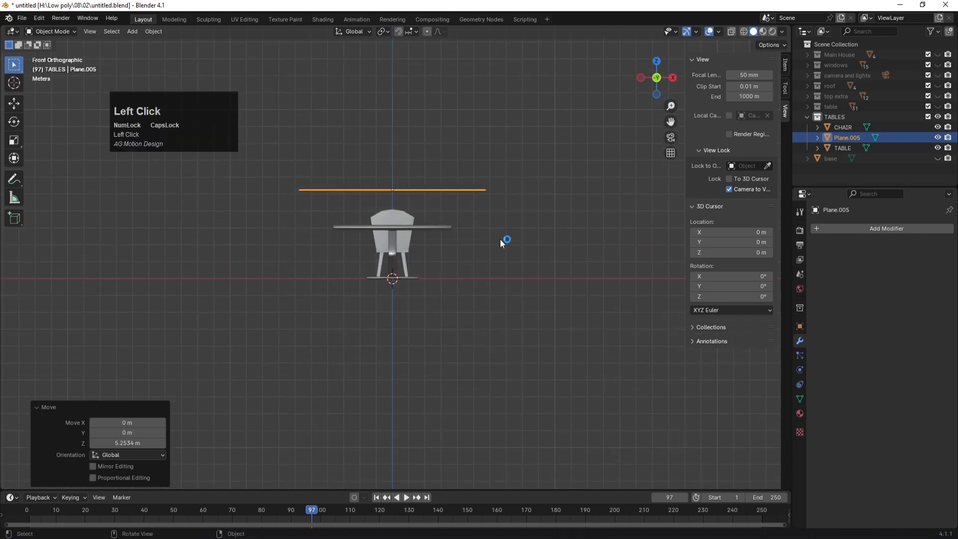
middle_drag(500, 239, 456, 226)
key(ctrl+a)
click(400, 209)
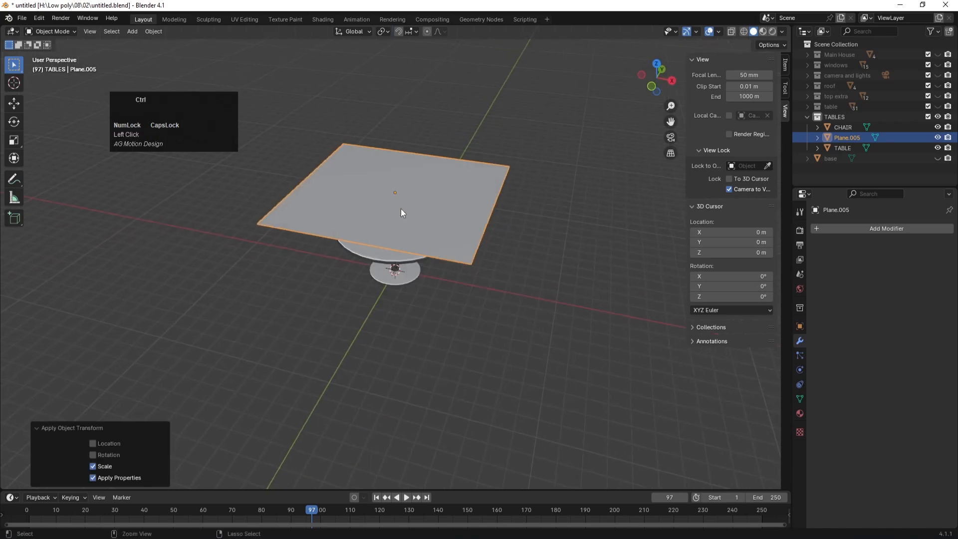
key(ctrl+a)
click(365, 221)
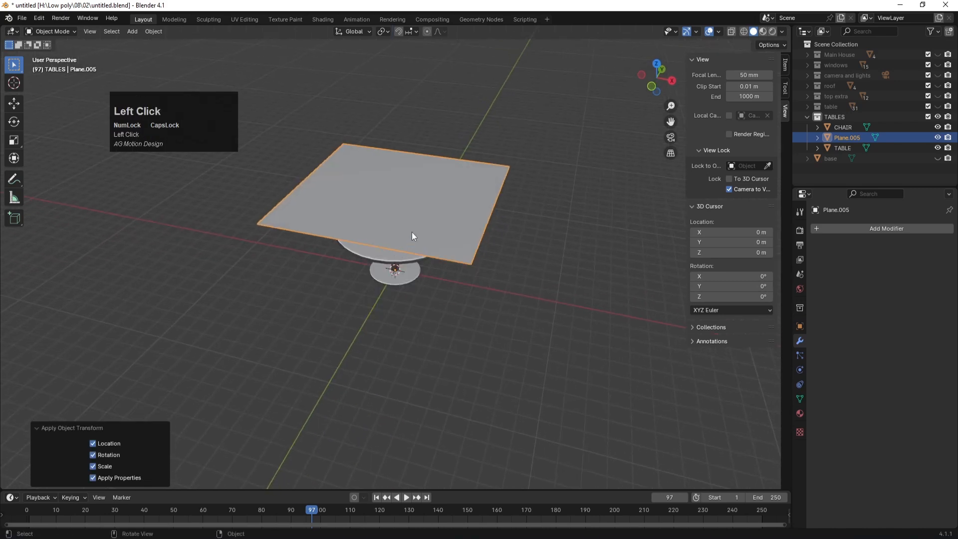
Step: Subdivide the plane with 50 cuts in Edit Mode
key(Tab)
right_click(398, 183)
key(Num_Lock)
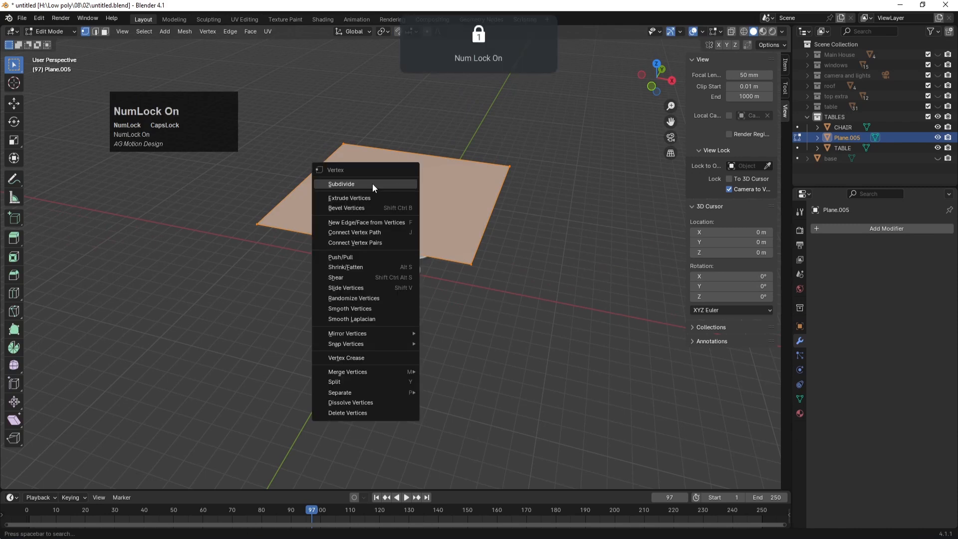
click(372, 184)
click(133, 410)
text(50)
key(Return)
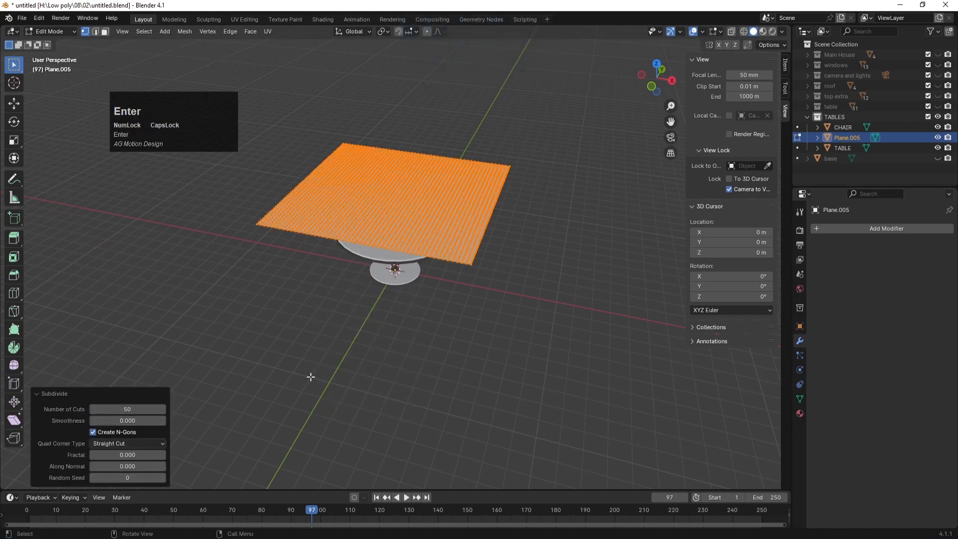
key(Tab)
click(463, 354)
middle_drag(372, 356, 394, 287)
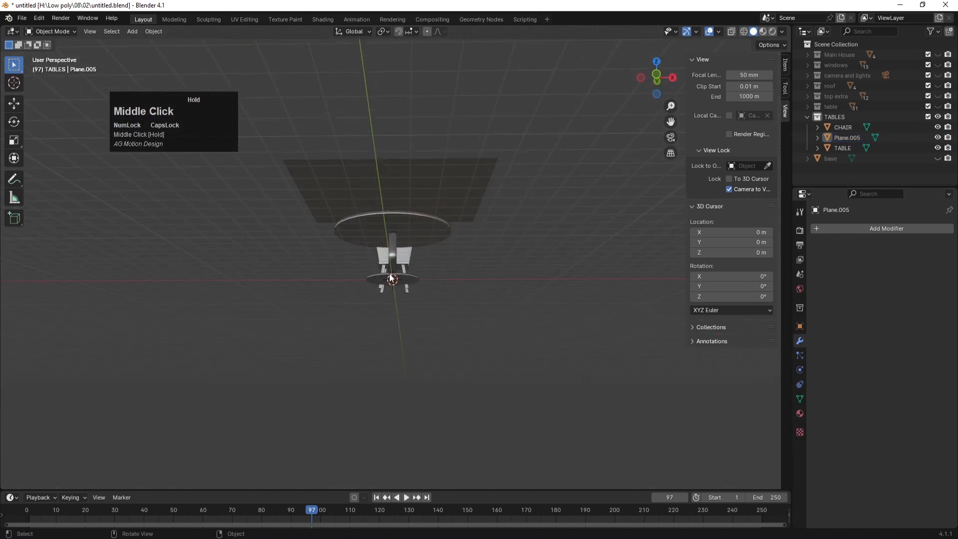
click(392, 227)
middle_drag(392, 228, 419, 310)
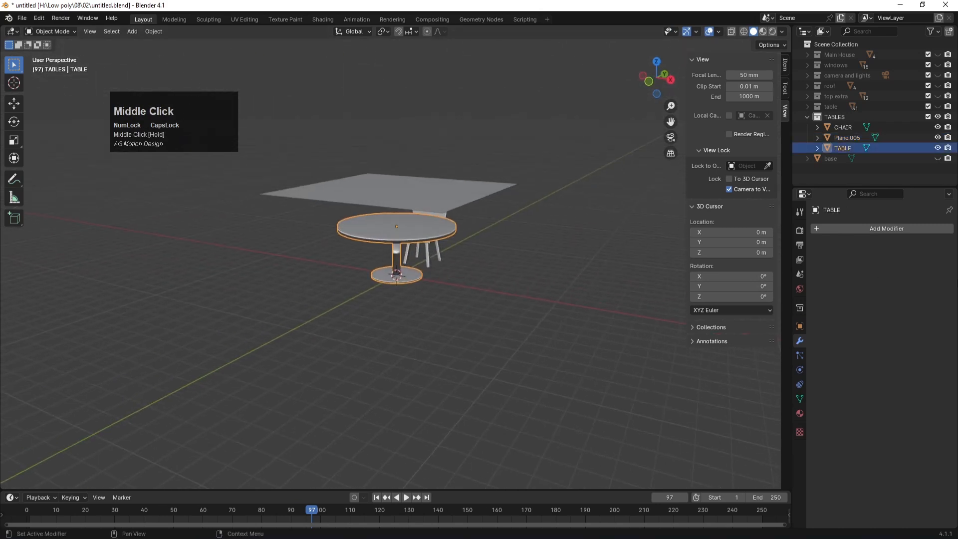
Step: Enable Collision physics on TABLE and Cloth physics on Plane.005
click(801, 371)
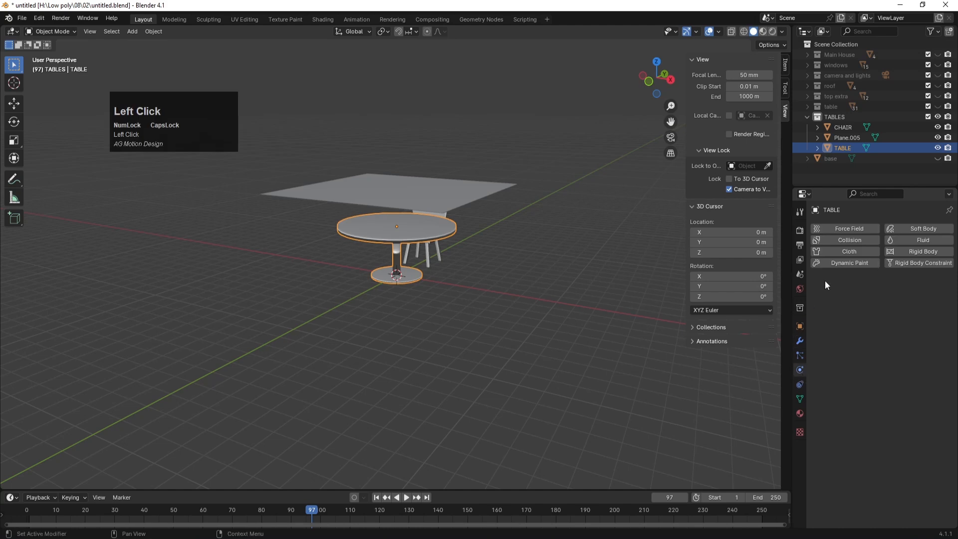
click(844, 240)
click(418, 198)
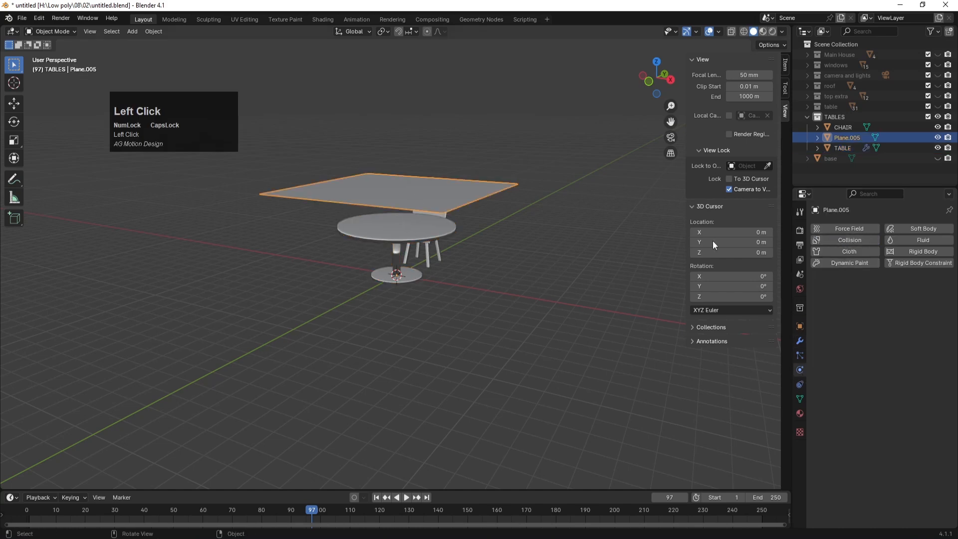
click(858, 253)
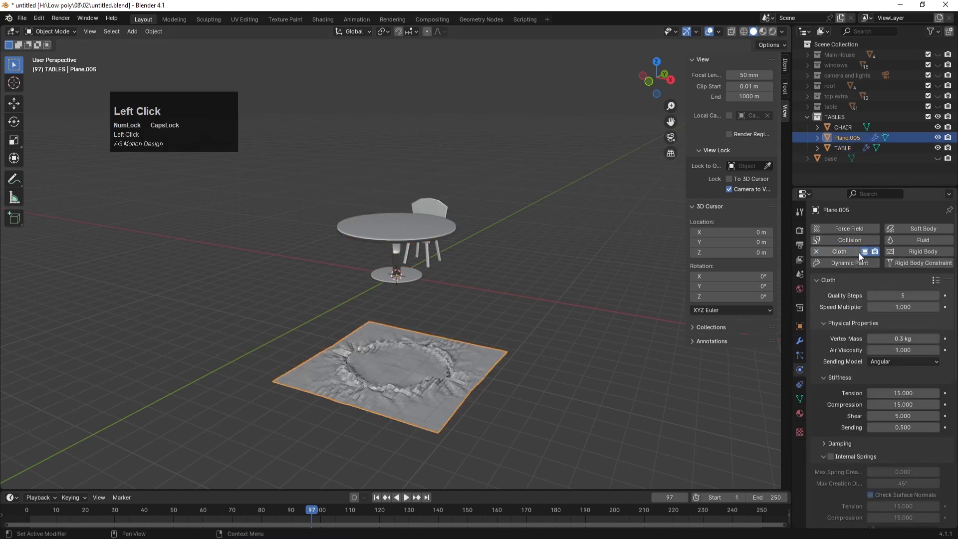
Step: Play the simulation from frame 1 until the cloth drapes over the table, then rewind
click(376, 498)
click(406, 498)
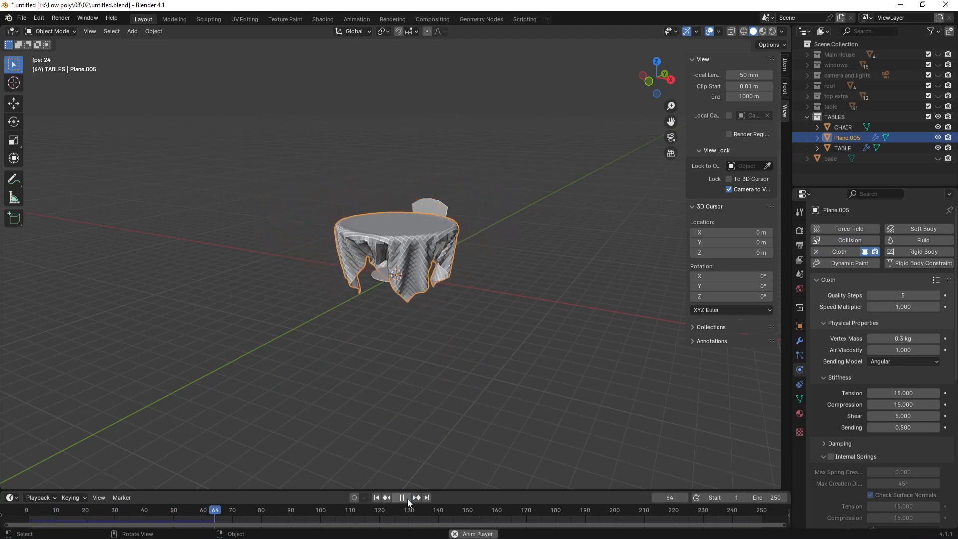
click(406, 498)
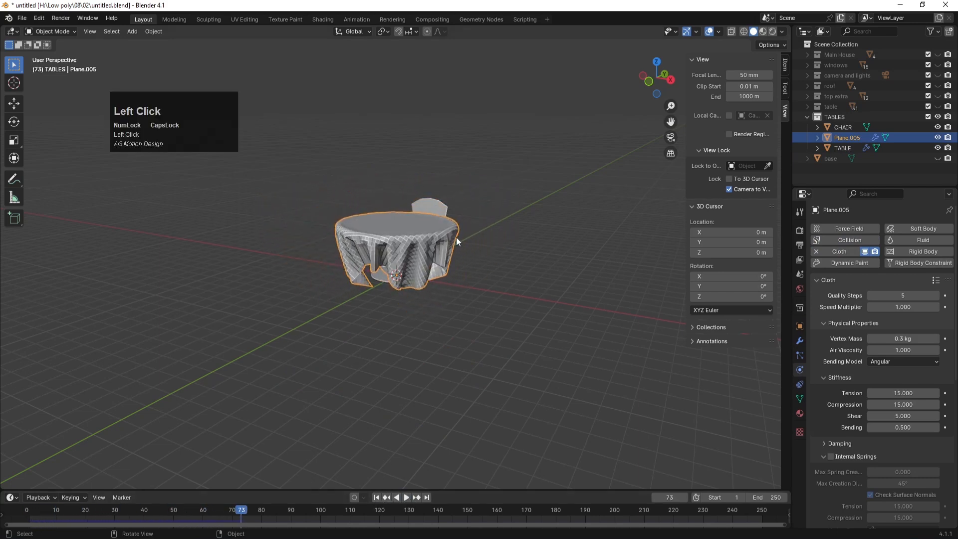
scroll(455, 241, up, 2)
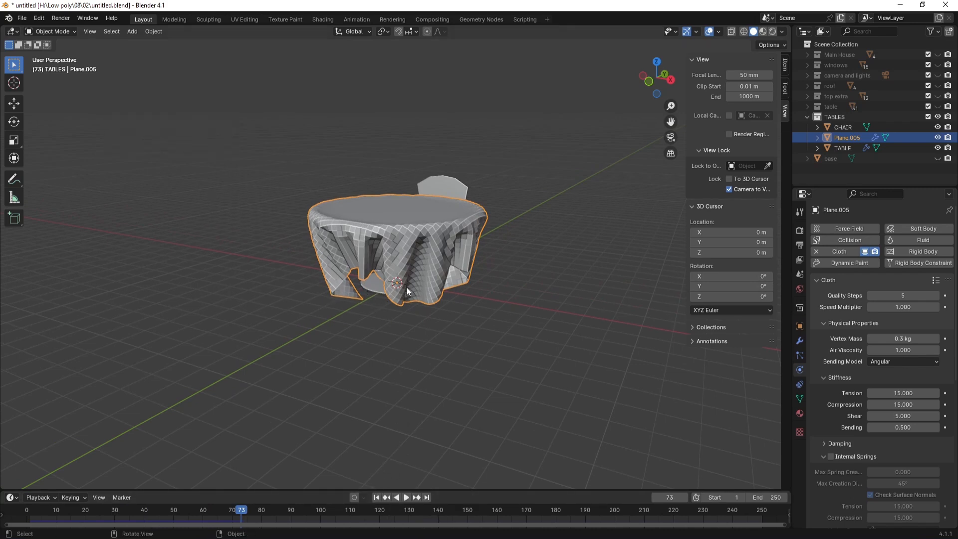
click(377, 497)
Step: Add a new plane and scale it up to about 9.04 as a floor
key(shift+a)
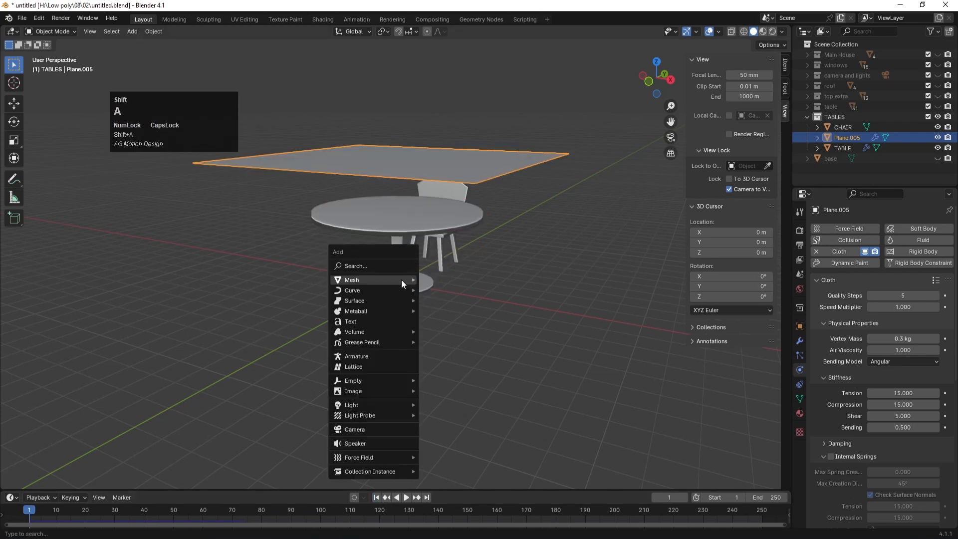
mouse_move(400, 279)
click(447, 281)
key(s)
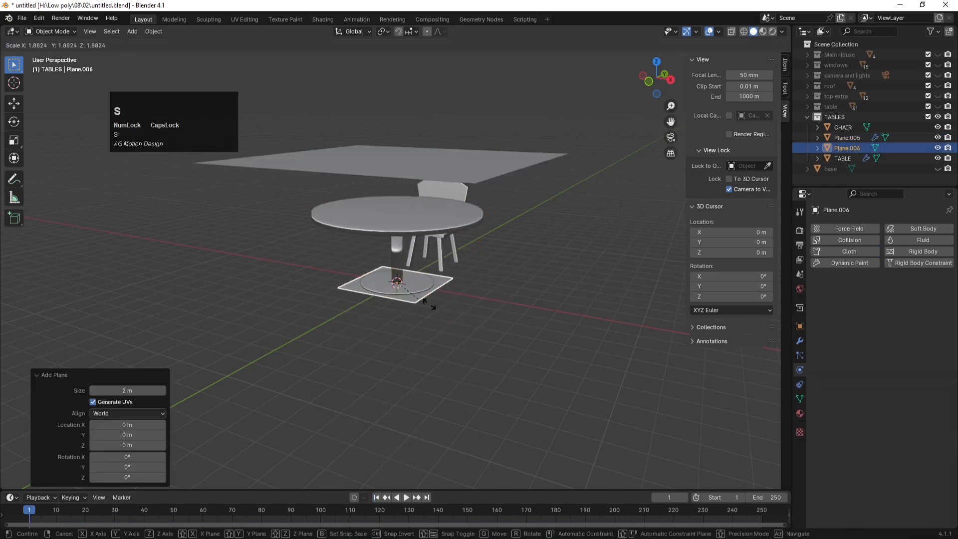
click(562, 291)
Step: In front view, lower the floor plane about 0.03 m along Z, under the table
key(KP_1)
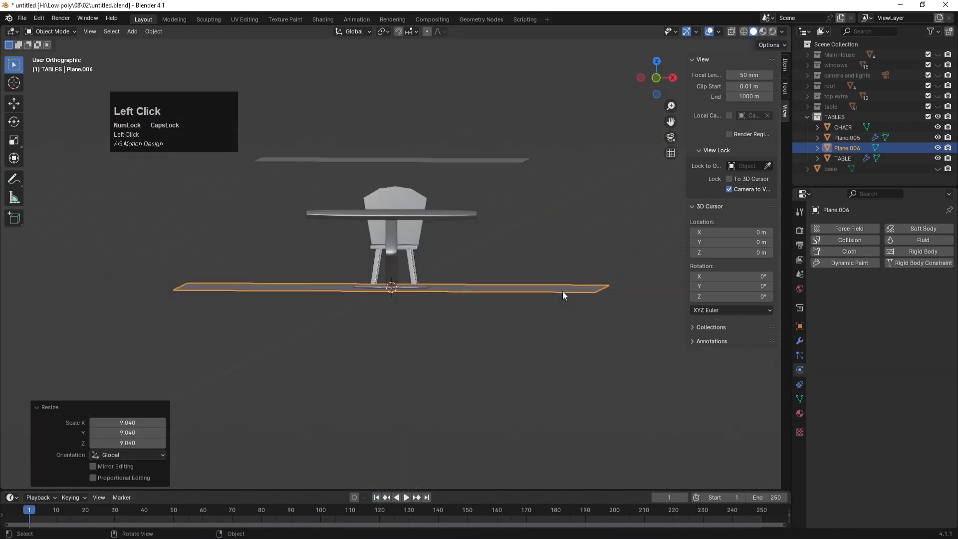
scroll(476, 288, up, 5)
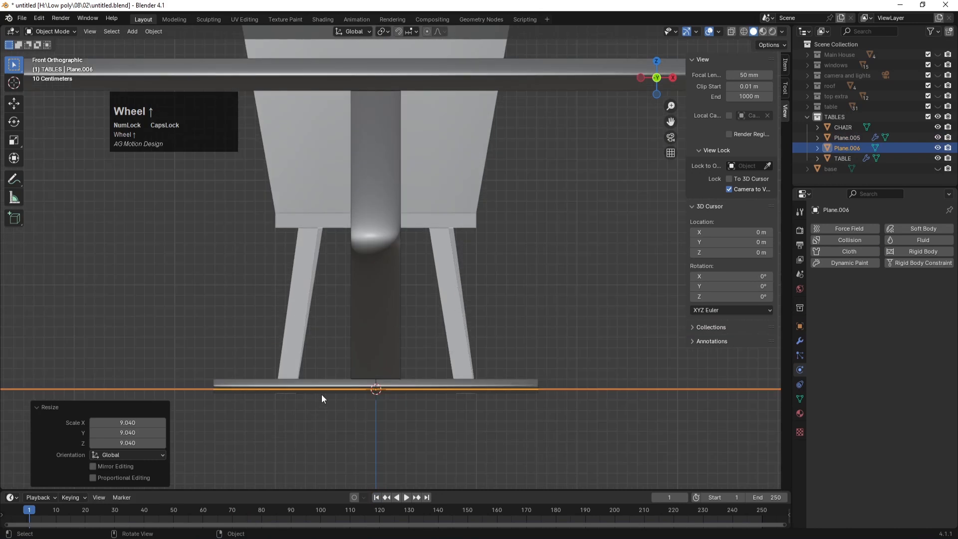
key(g)
key(z)
click(373, 361)
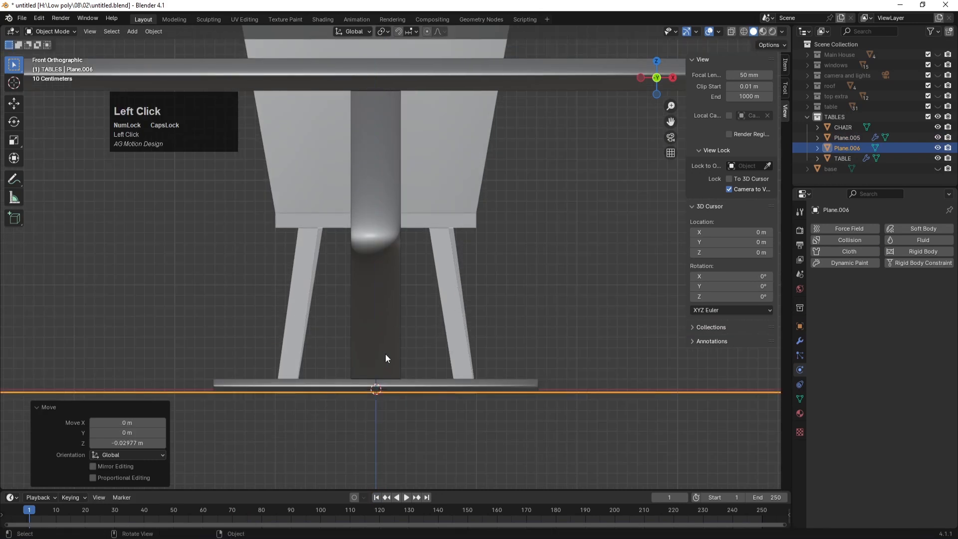
scroll(389, 356, down, 3)
scroll(404, 348, down, 3)
Step: Make Plane.006 a collision object and play the simulation until the cloth drapes
mouse_move(456, 278)
middle_down()
mouse_move(438, 314)
mouse_move(449, 293)
middle_up()
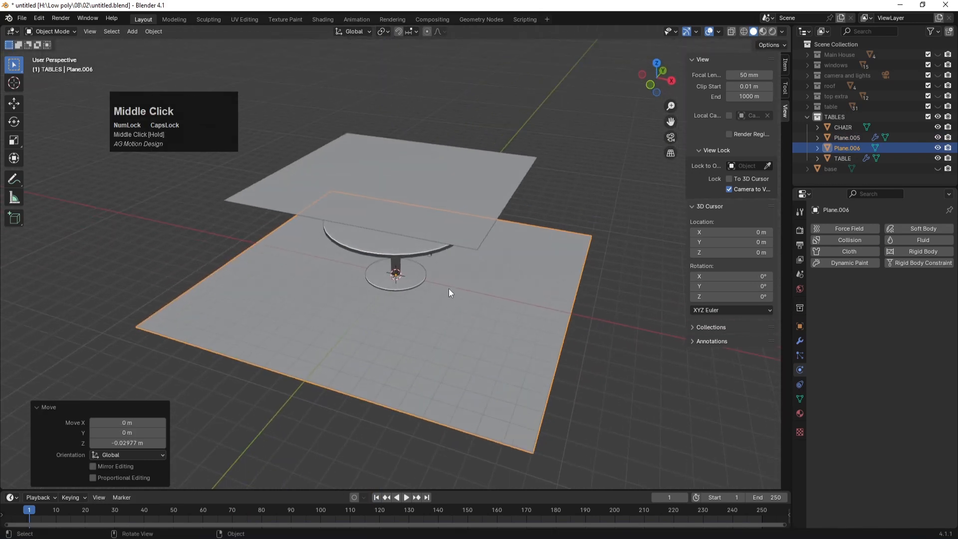
click(844, 240)
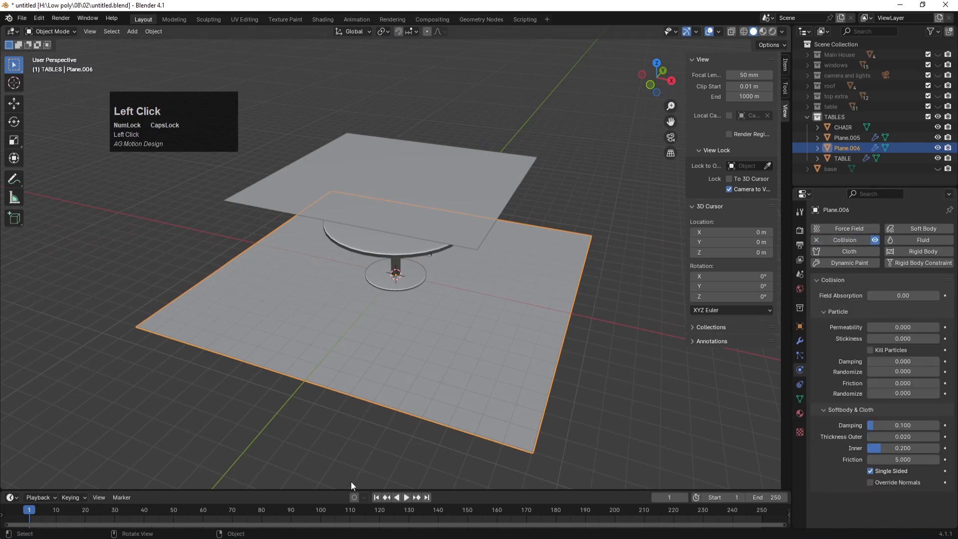
click(405, 497)
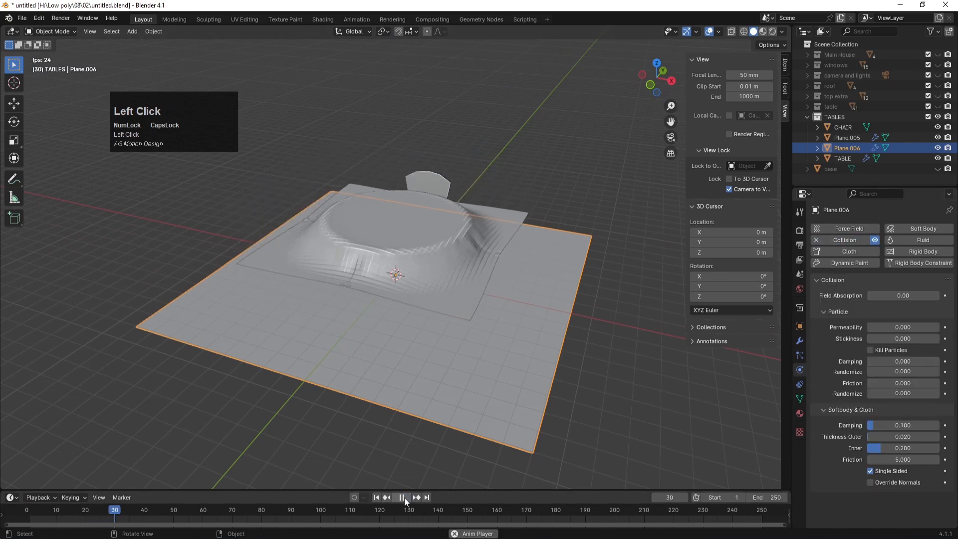
click(403, 498)
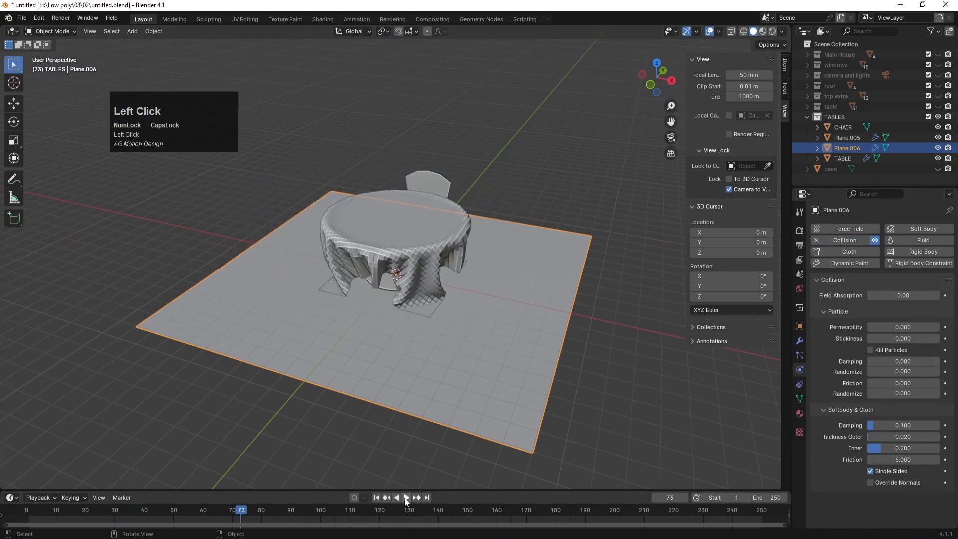
Step: Apply the tablecloth's Cloth modifier to freeze the drape
middle_drag(515, 244, 477, 299)
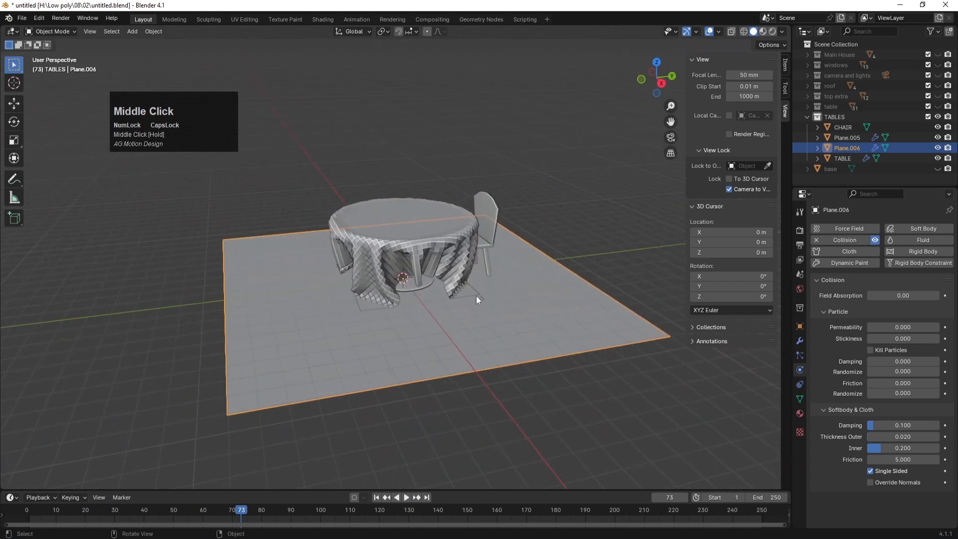
click(456, 252)
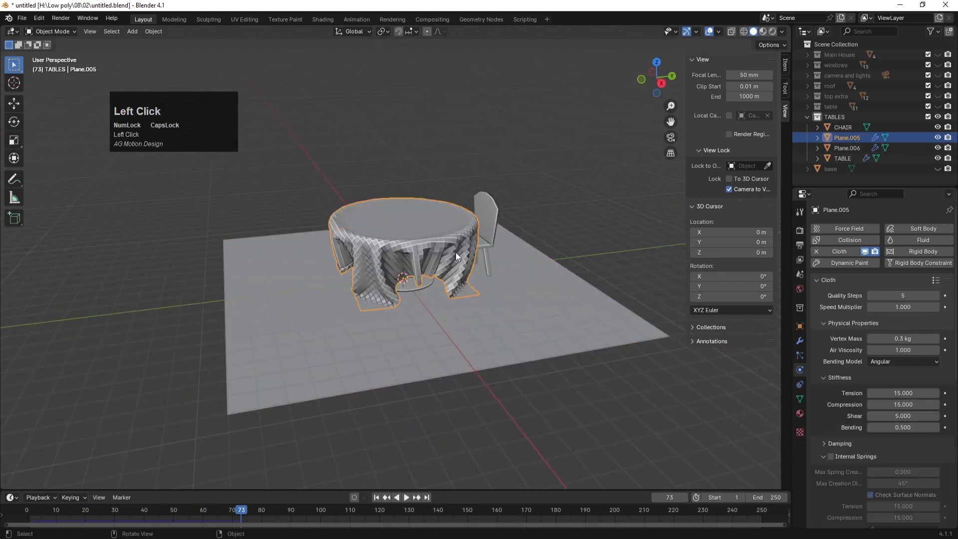
click(799, 342)
click(922, 245)
click(911, 258)
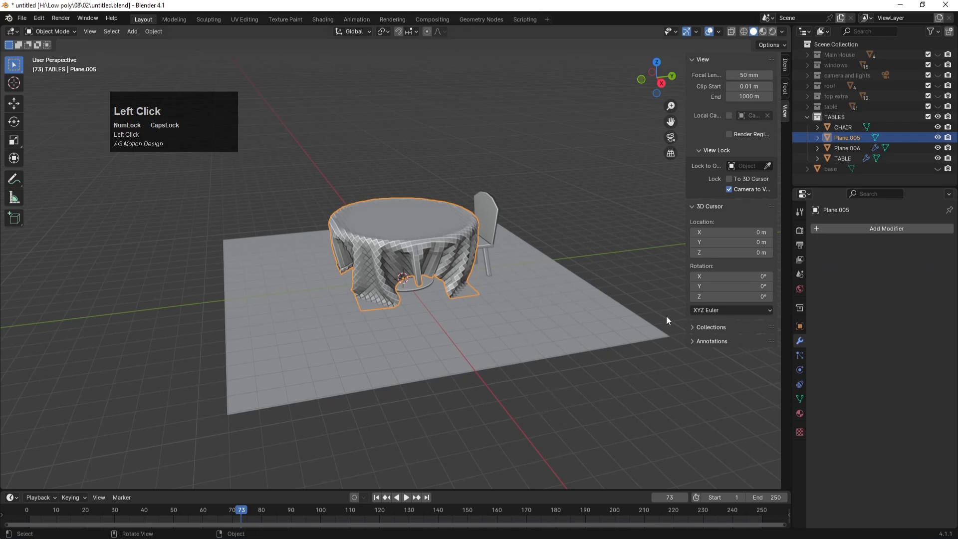
Step: Shade the tablecloth smooth and reselect it
right_click(442, 246)
click(410, 248)
click(531, 395)
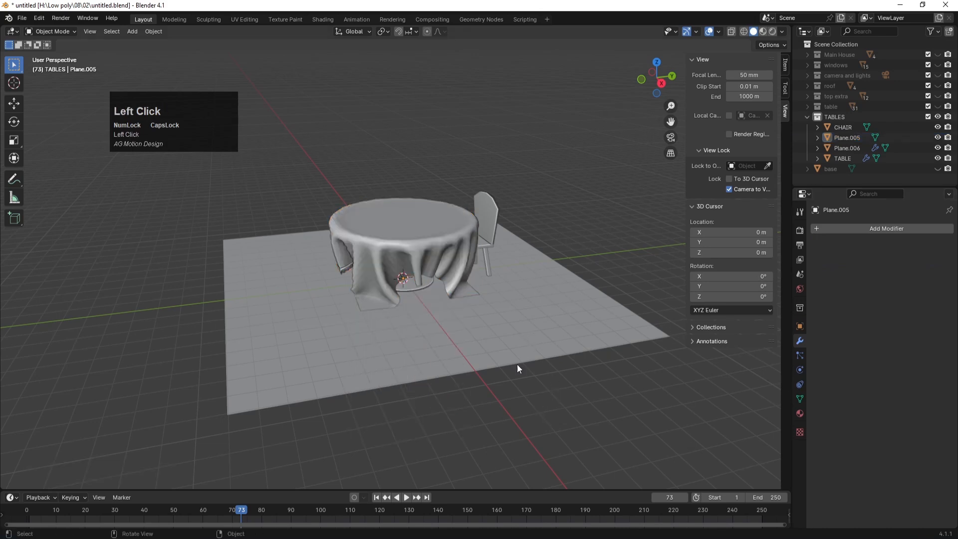
click(459, 236)
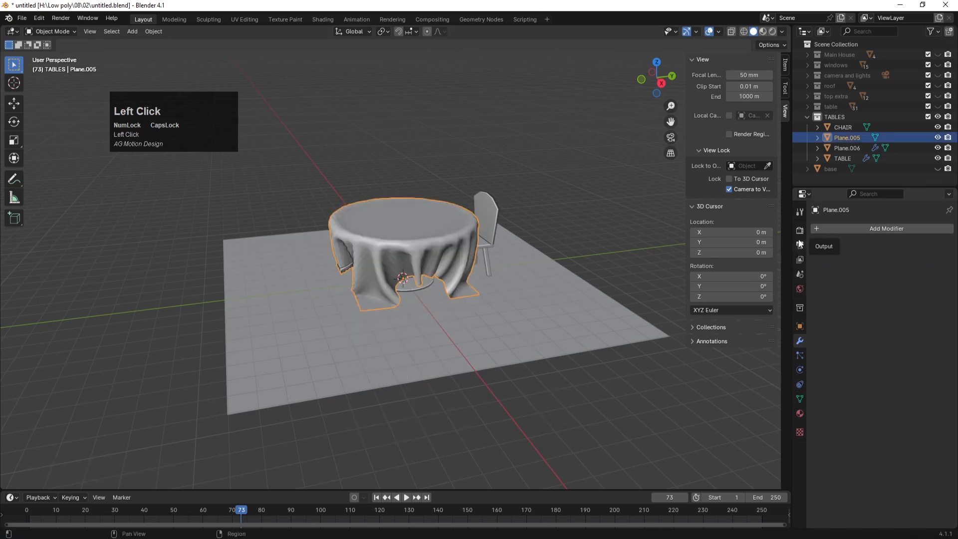
Step: Add a Subdivision Surface modifier to the tablecloth and apply it
click(864, 228)
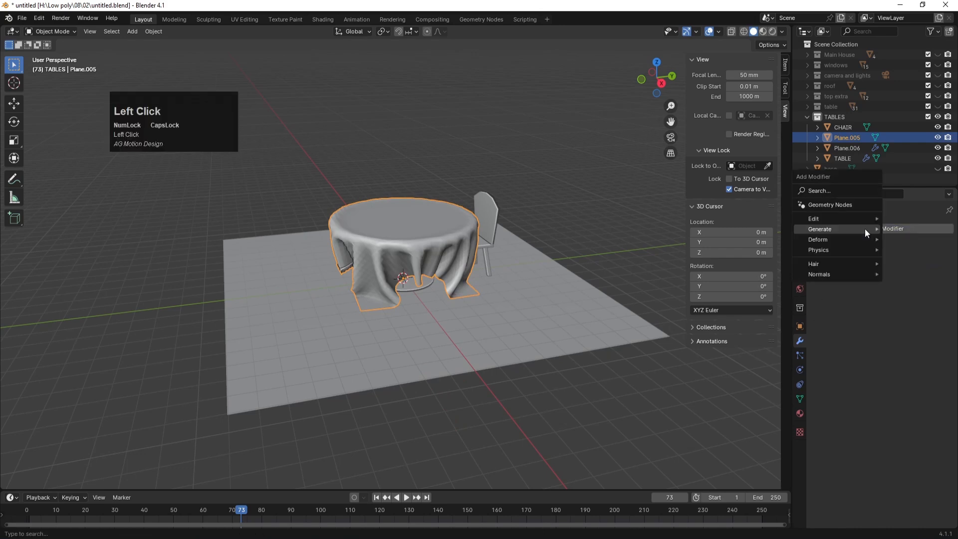
mouse_move(830, 229)
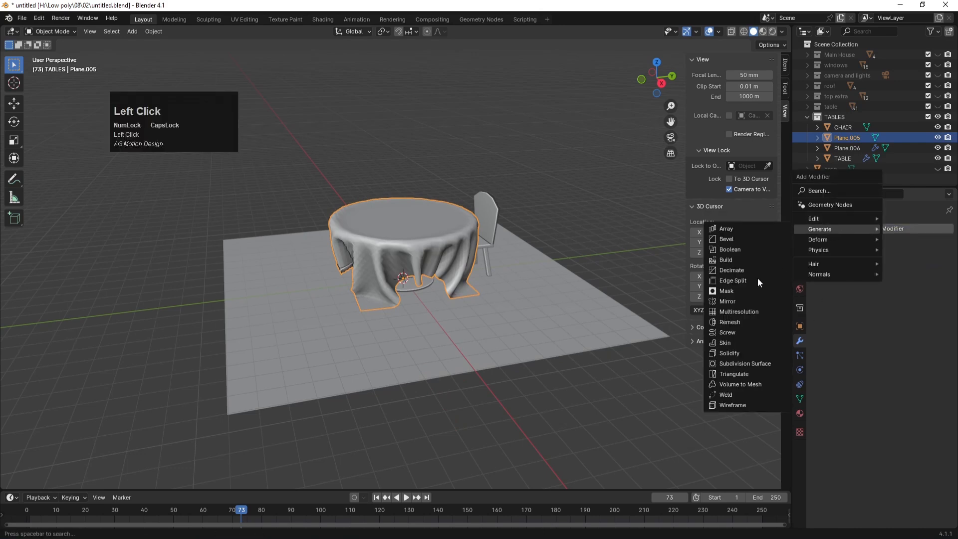
click(717, 358)
click(563, 382)
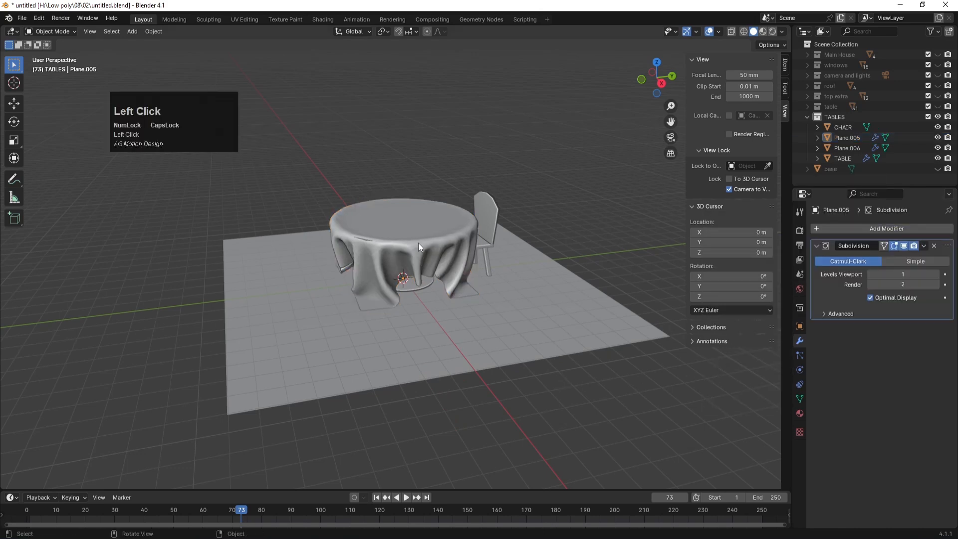
middle_drag(422, 229, 475, 238)
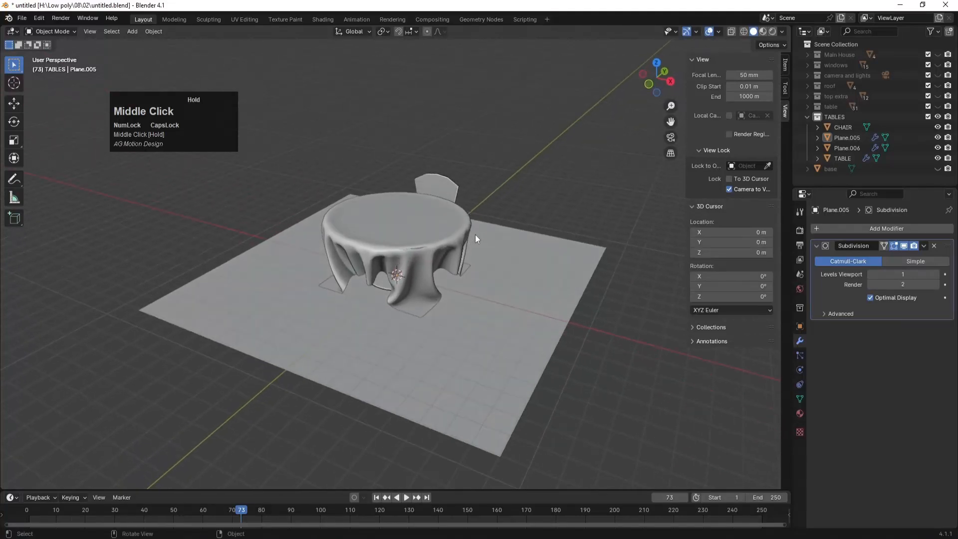
click(435, 242)
click(923, 245)
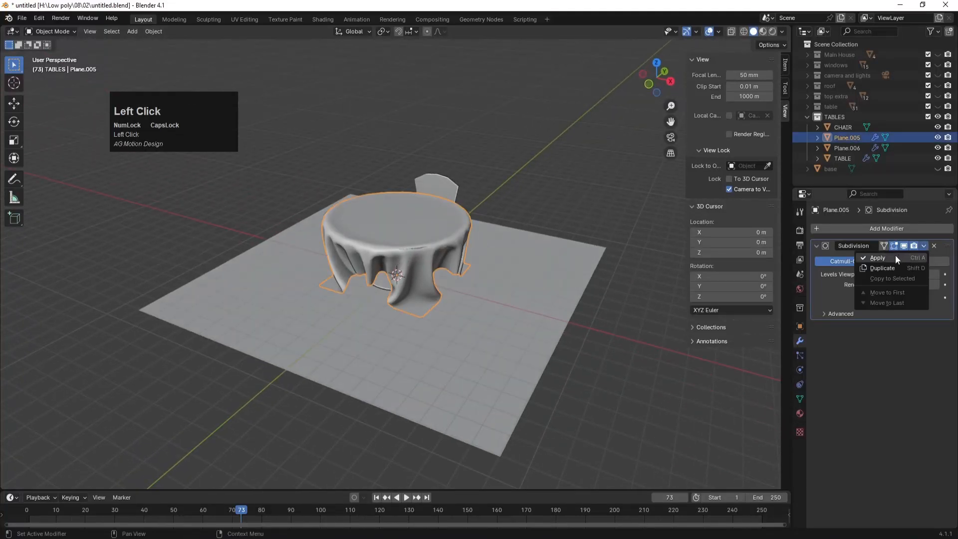
click(895, 257)
Step: Add a Solidify modifier with about -0.04 m thickness and apply it
click(913, 230)
mouse_move(880, 227)
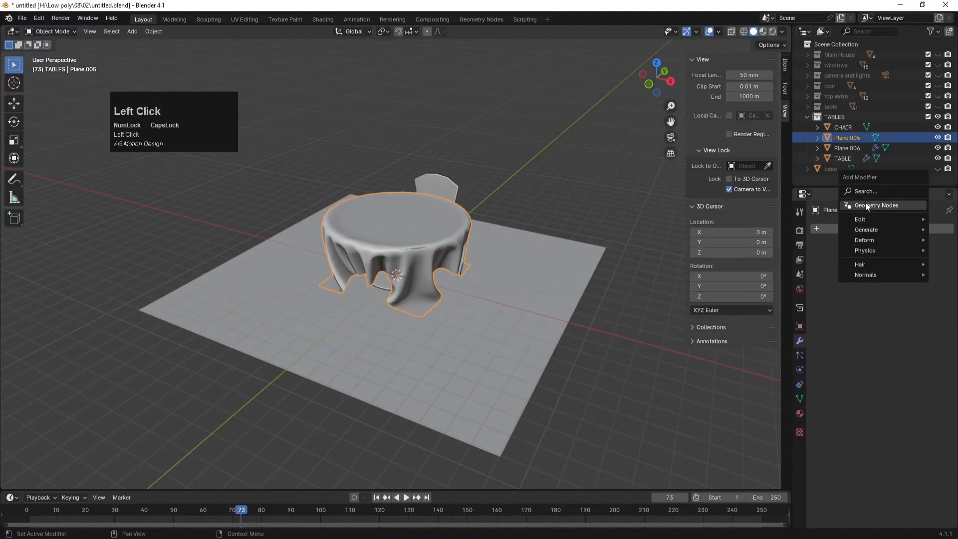
click(771, 355)
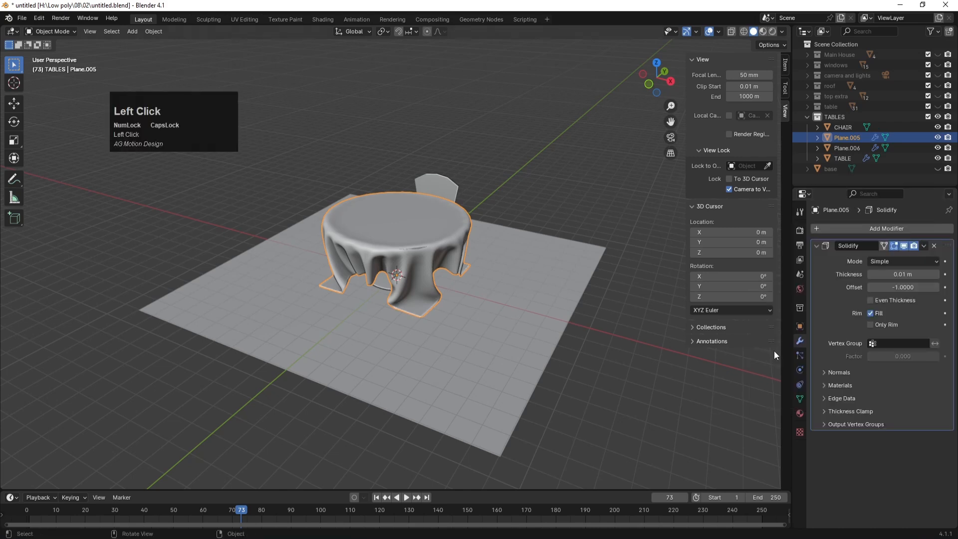
drag(898, 274, 881, 273)
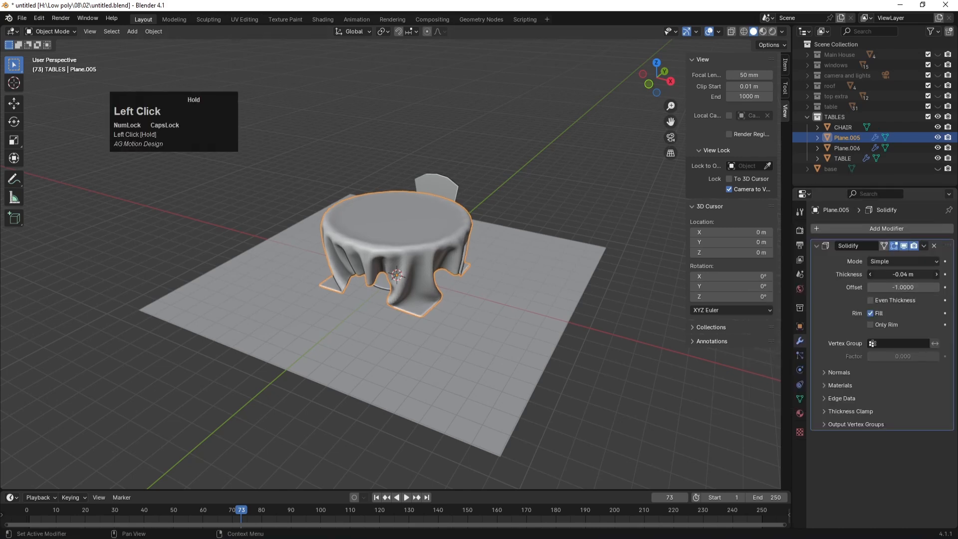
click(620, 410)
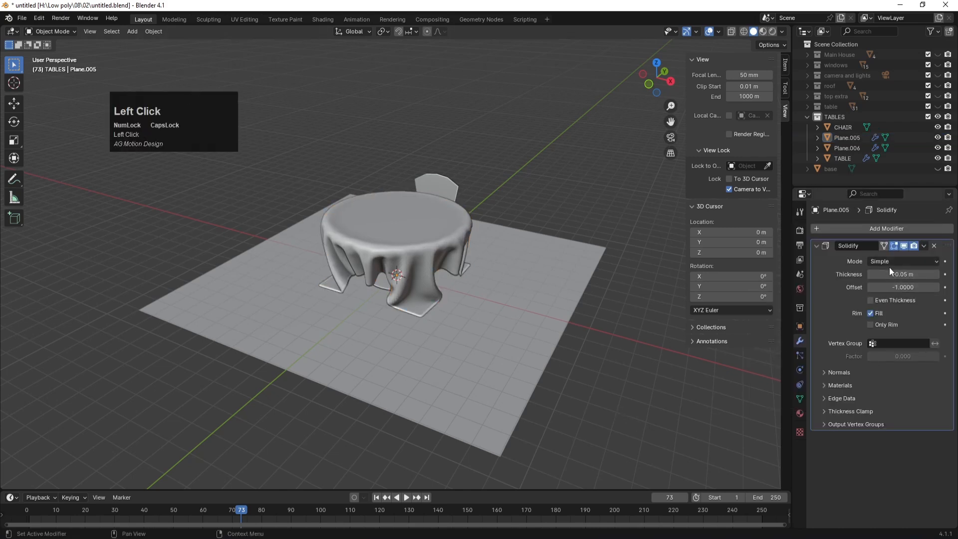
click(924, 245)
click(903, 253)
Step: Move the chair back along the Y axis, farther from the table
middle_drag(519, 272, 420, 241)
click(486, 260)
key(KP_7)
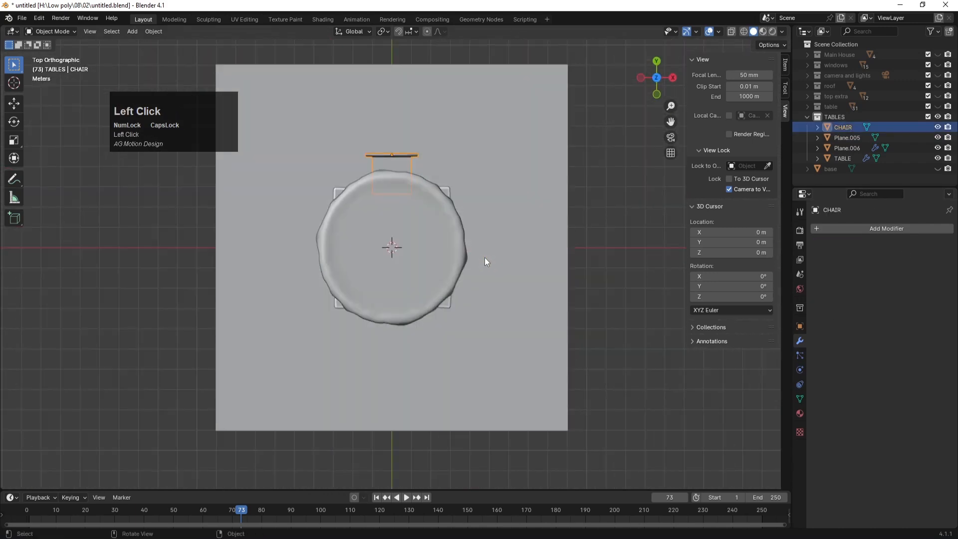
key(g)
key(y)
click(461, 233)
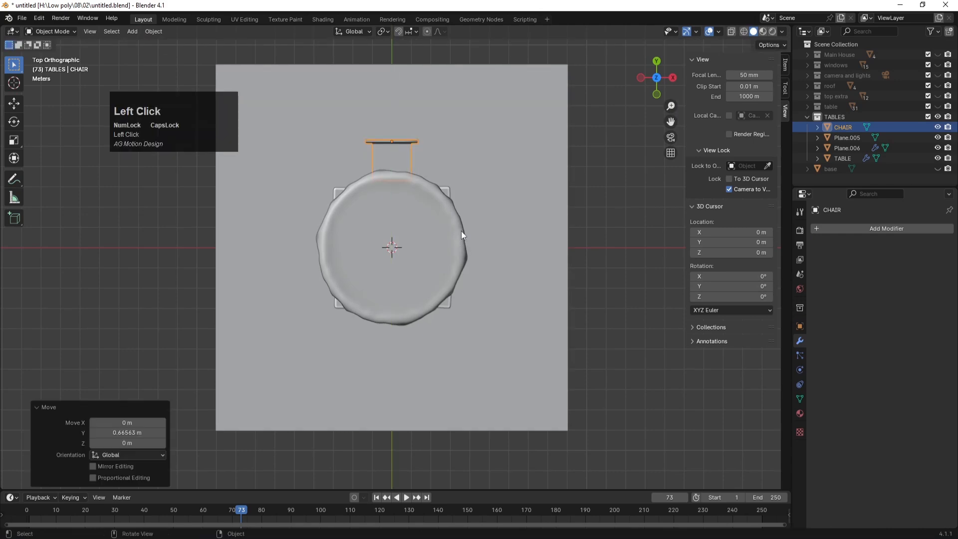
middle_drag(593, 317, 480, 265)
key(g)
key(y)
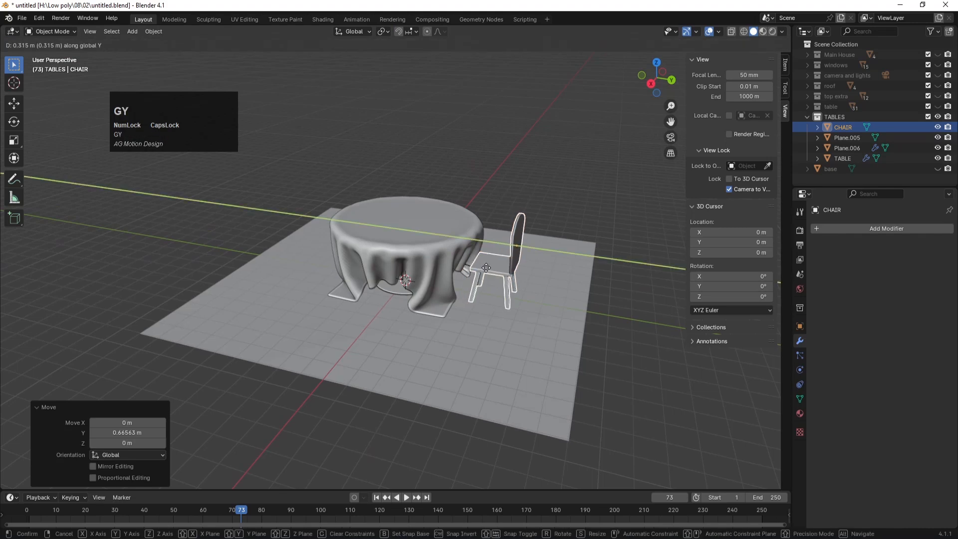
click(488, 269)
scroll(534, 373, down, 2)
Step: Delete the floor plane Plane.006
click(596, 381)
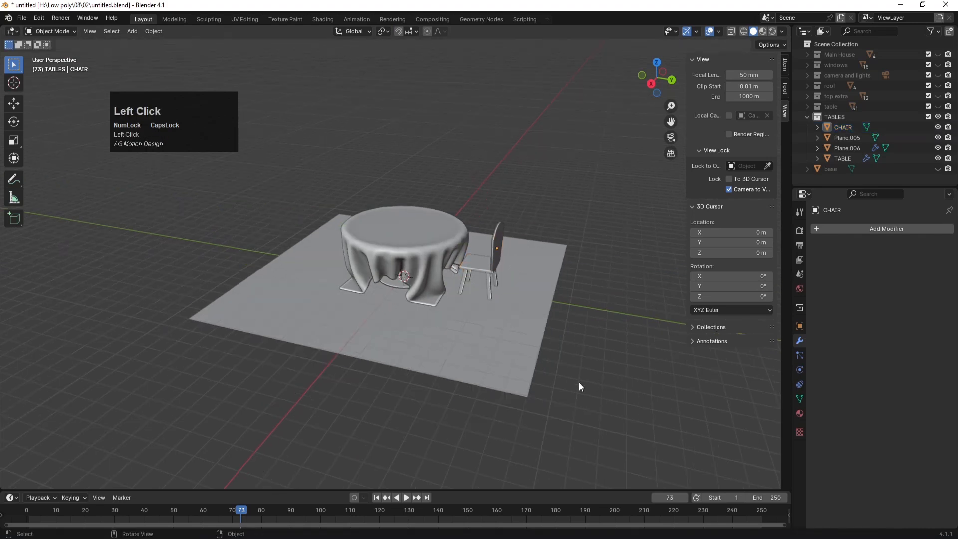
click(510, 333)
key(Delete)
Step: Rename the tablecloth to CLOTH and save the file
click(417, 246)
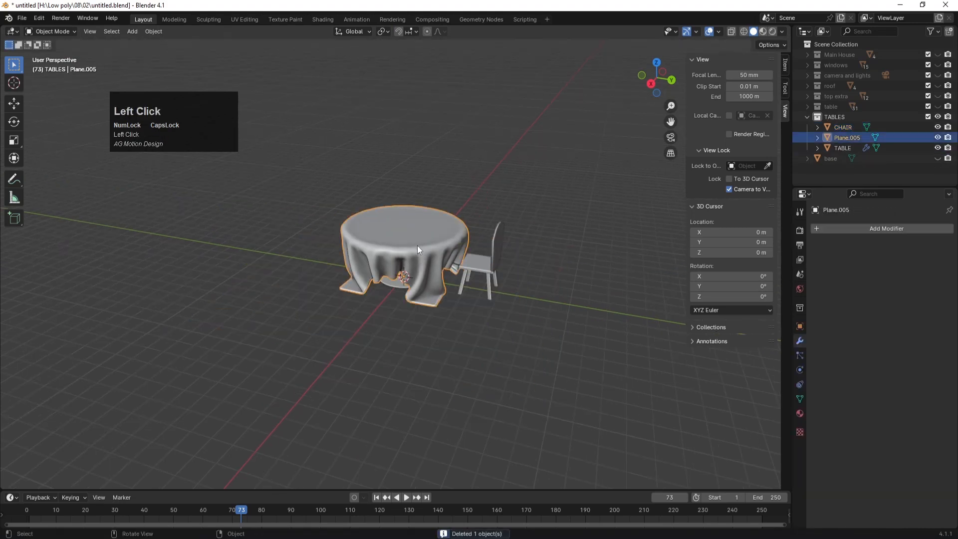
double_click(846, 136)
text(CLOTH)
key(Return)
key(ctrl+s)
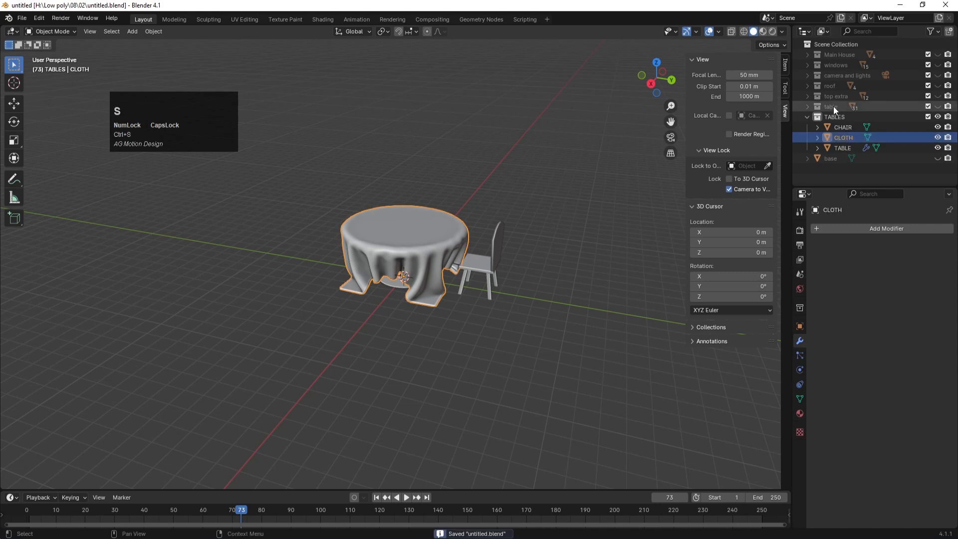
click(306, 259)
middle_drag(306, 260, 410, 177)
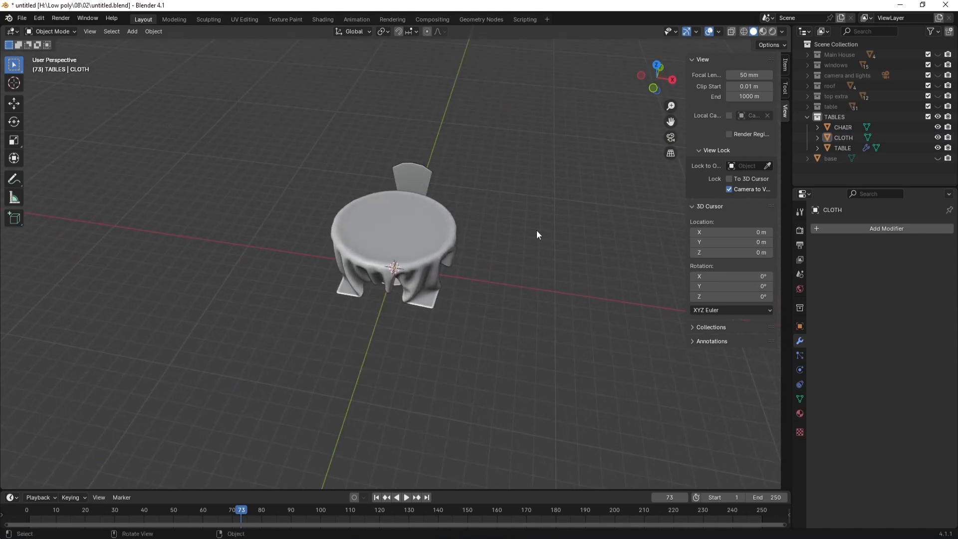
Step: Set the chair's origin to the 3D cursor at the table centre
click(412, 184)
key(KP_7)
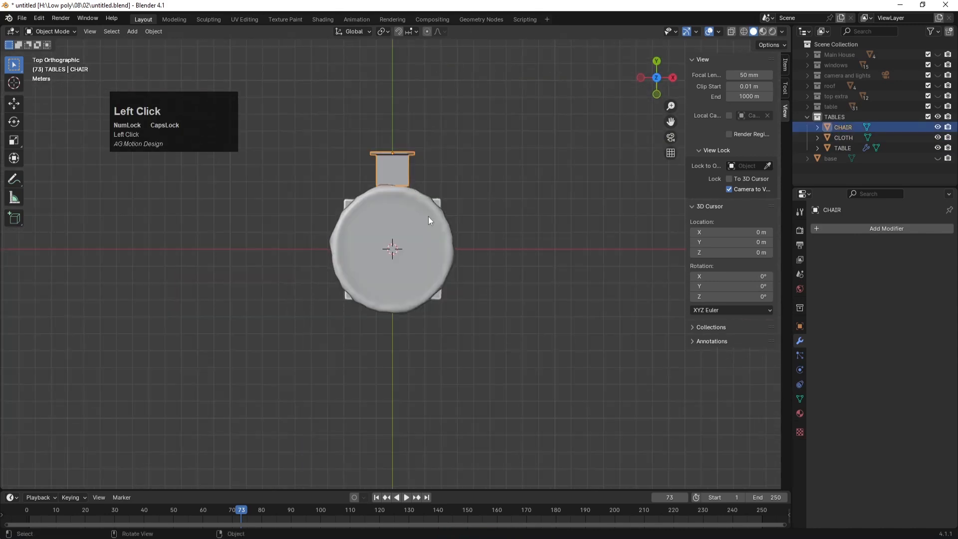
key(ctrl+s)
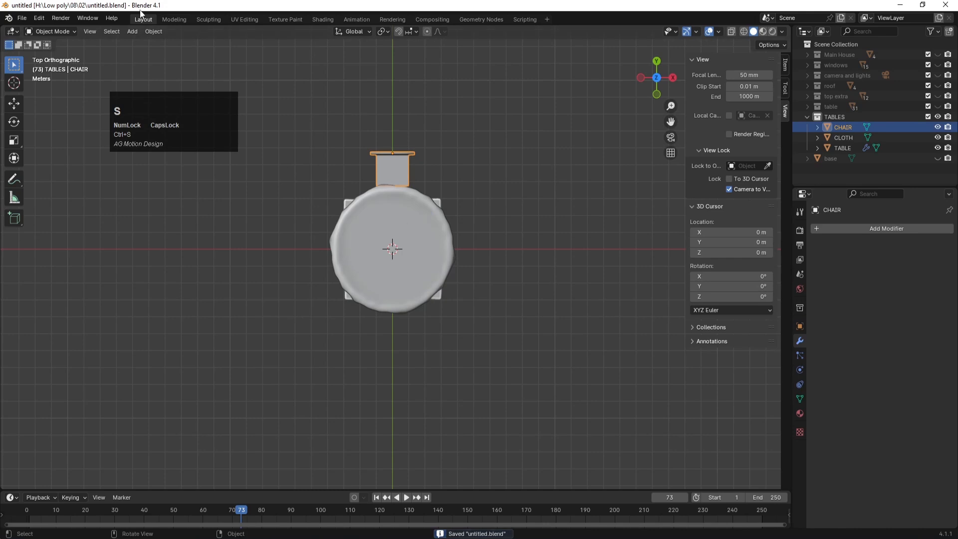
click(151, 31)
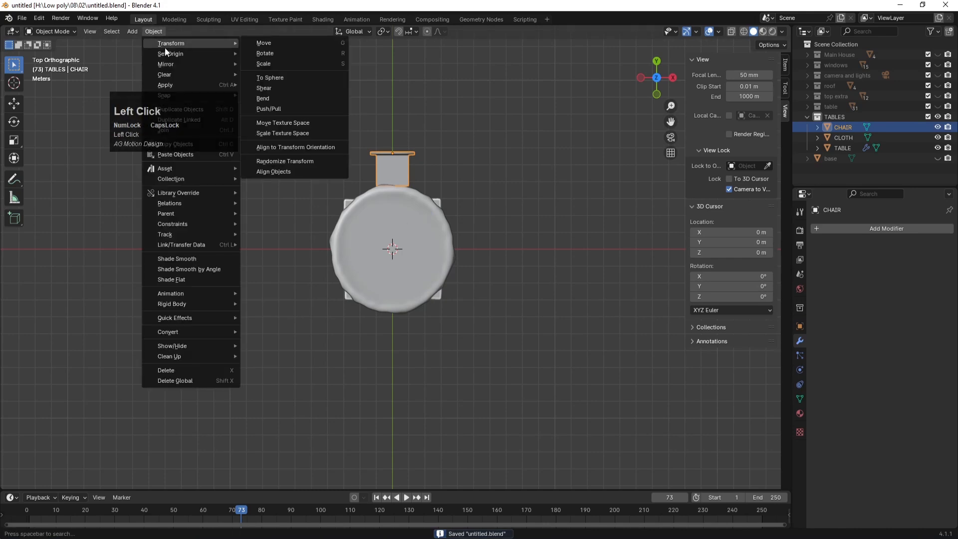
mouse_move(181, 53)
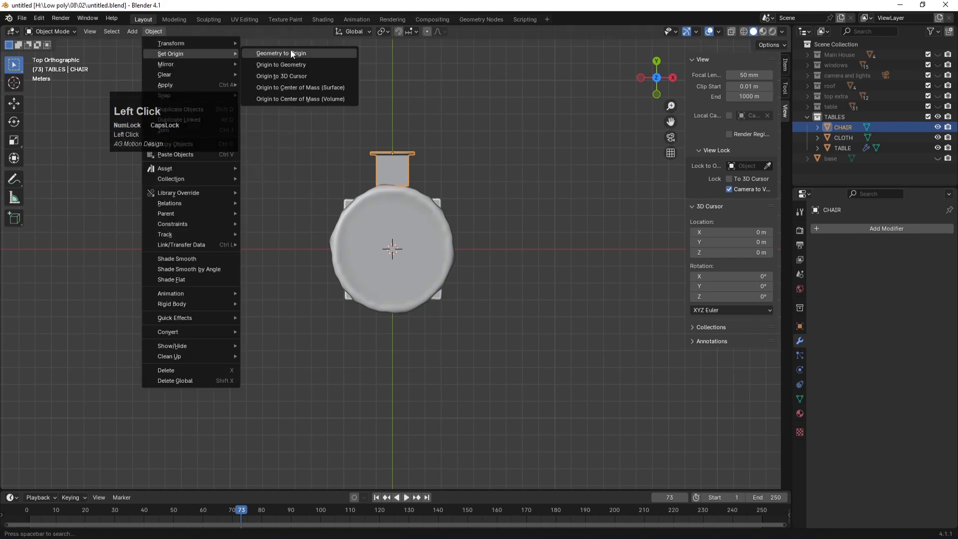
click(289, 75)
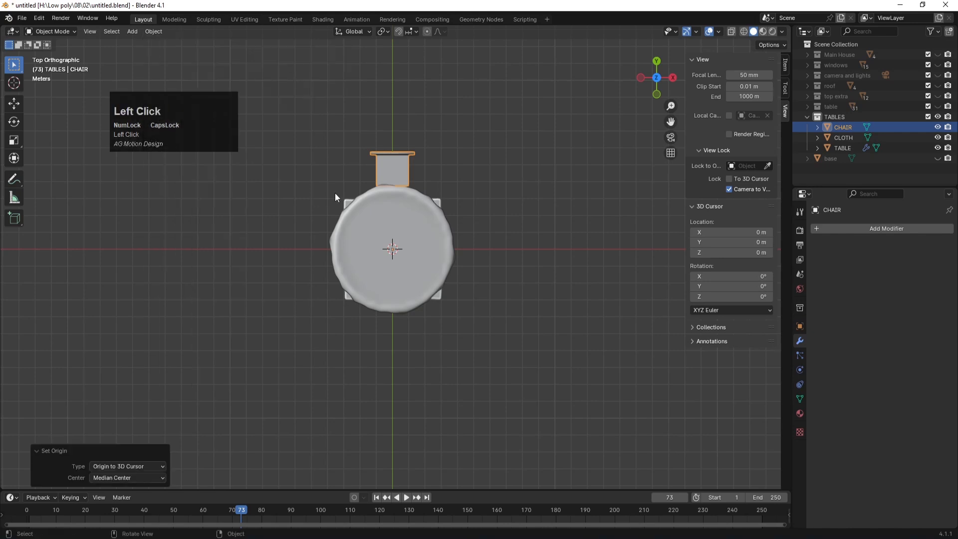
Step: Try a rotated chair duplicate, undo it, and save the file
key(shift+d)
key(r)
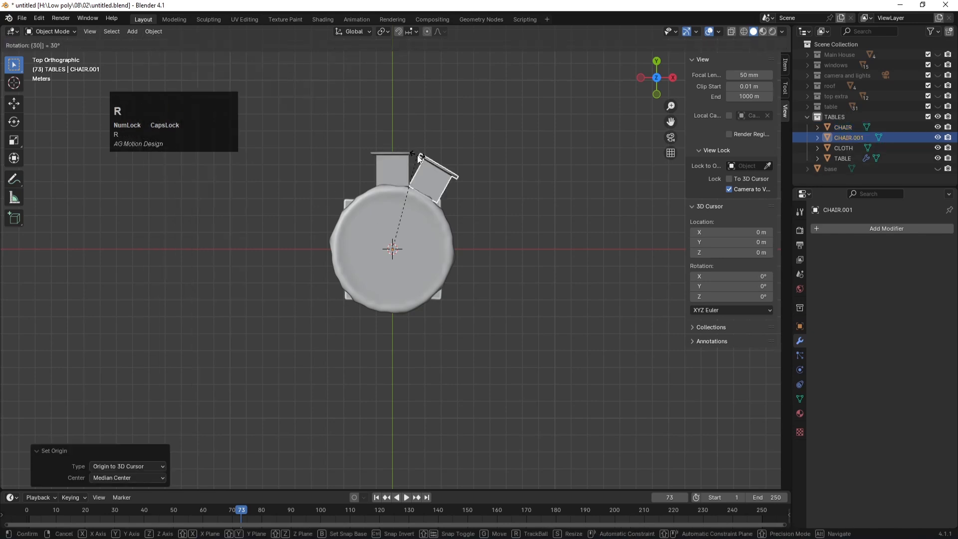
key(Return)
key(ctrl+z)
click(393, 178)
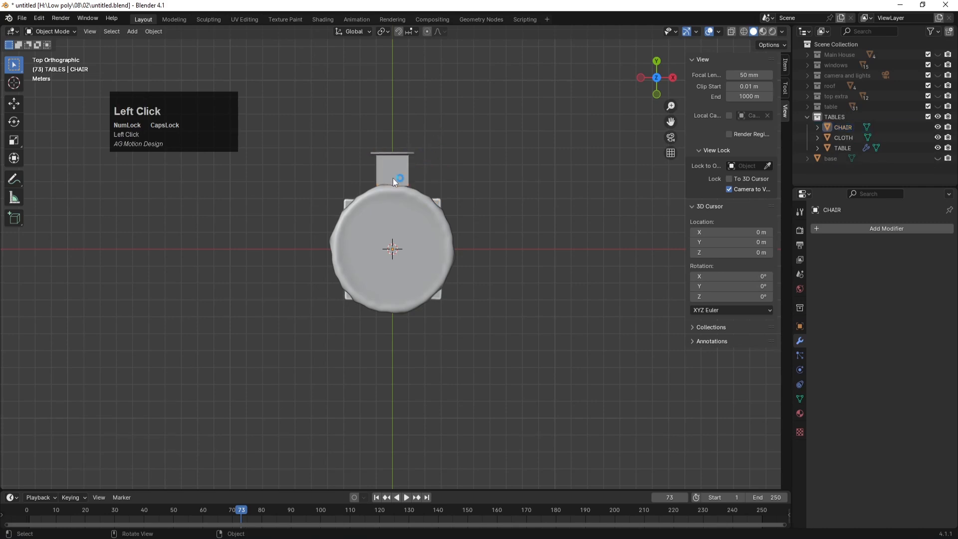
key(shift+s)
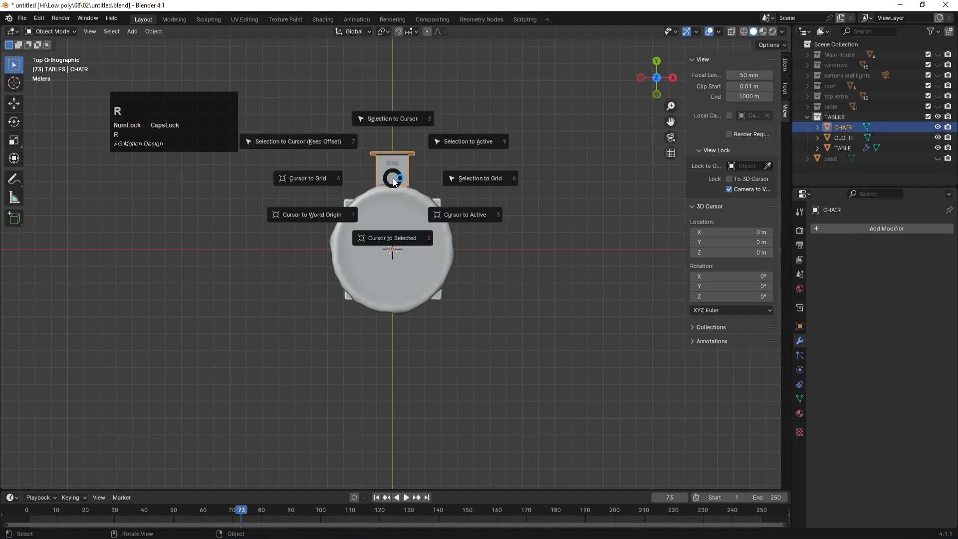
click(414, 152)
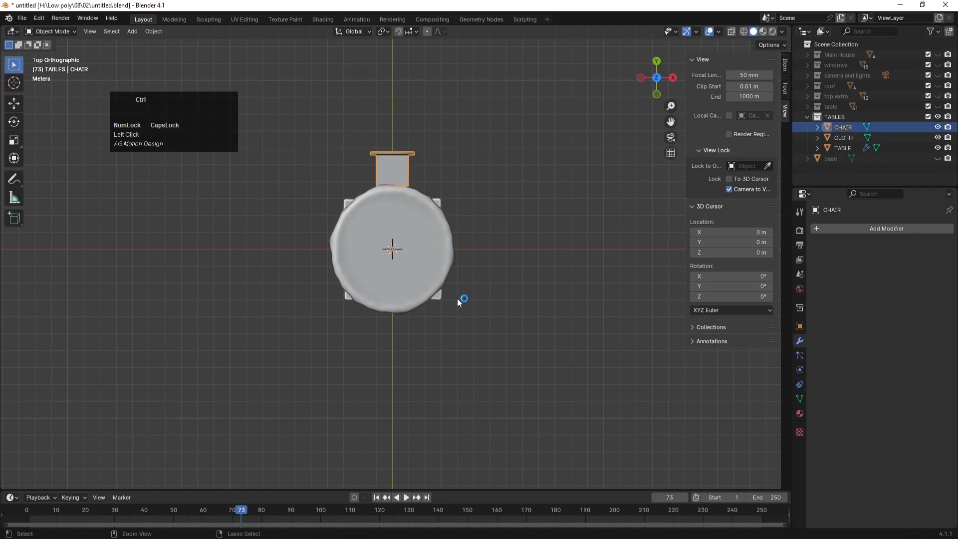
key(ctrl+s)
Step: At frame 1, set the chair's origin to the table centre again
click(406, 155)
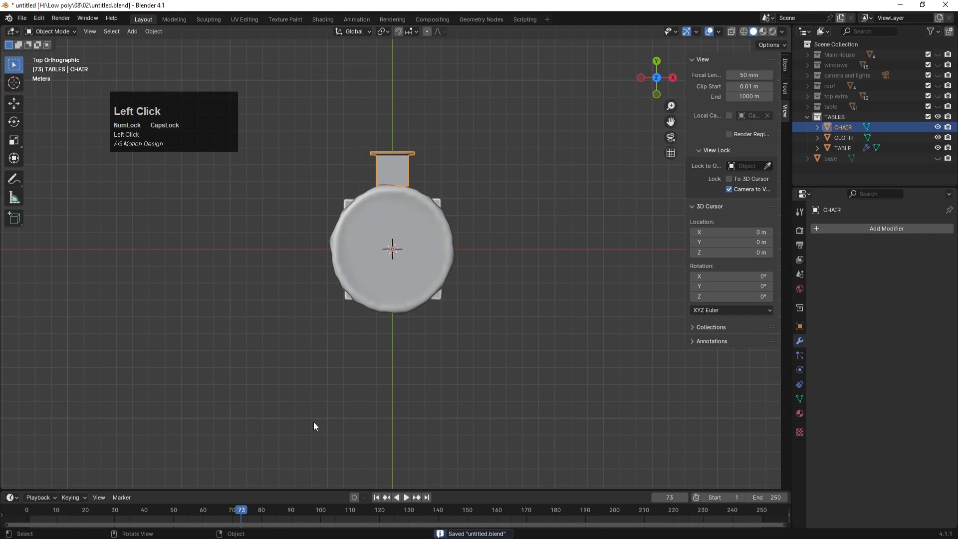
click(376, 498)
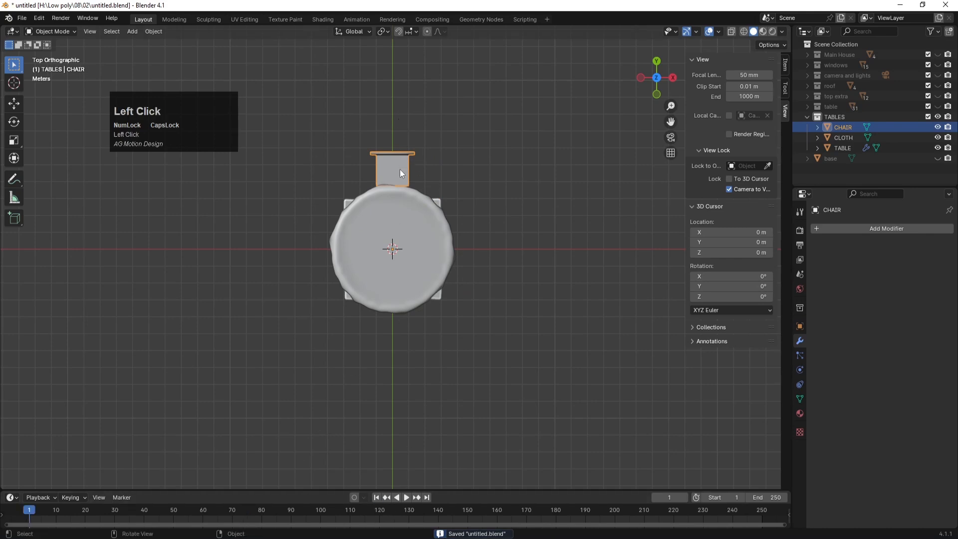
click(160, 31)
mouse_move(209, 53)
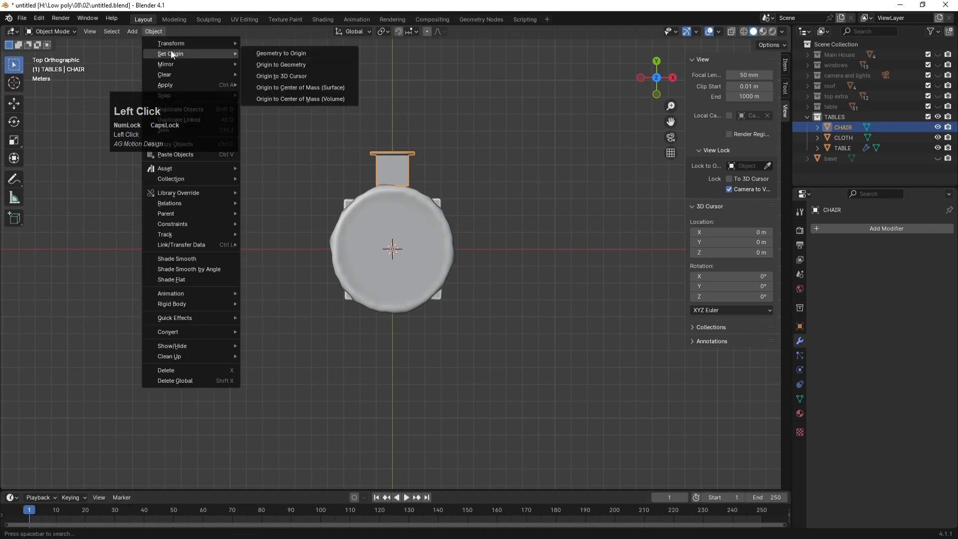
click(289, 74)
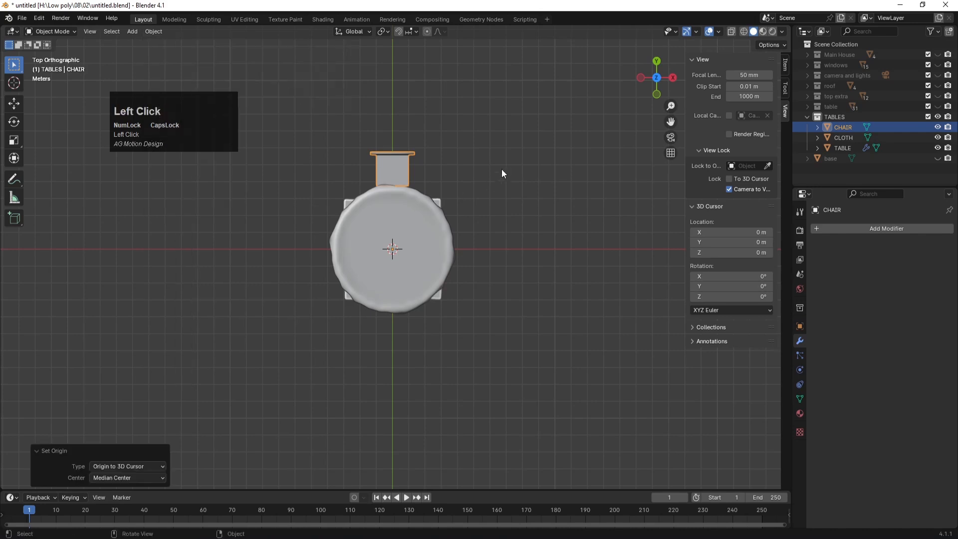
Step: Duplicate the chair and rotate the copy 45° around the table
click(501, 166)
click(382, 169)
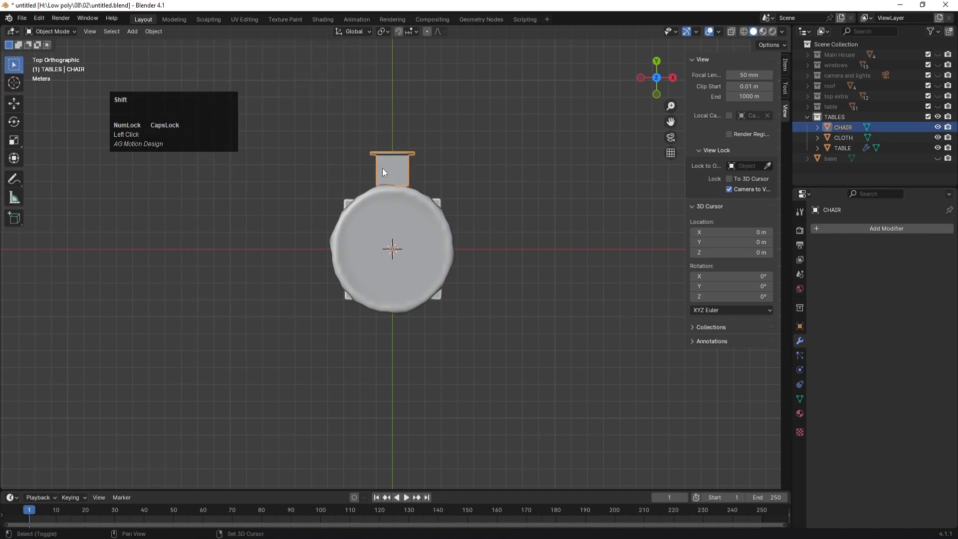
key(shift+d)
key(r)
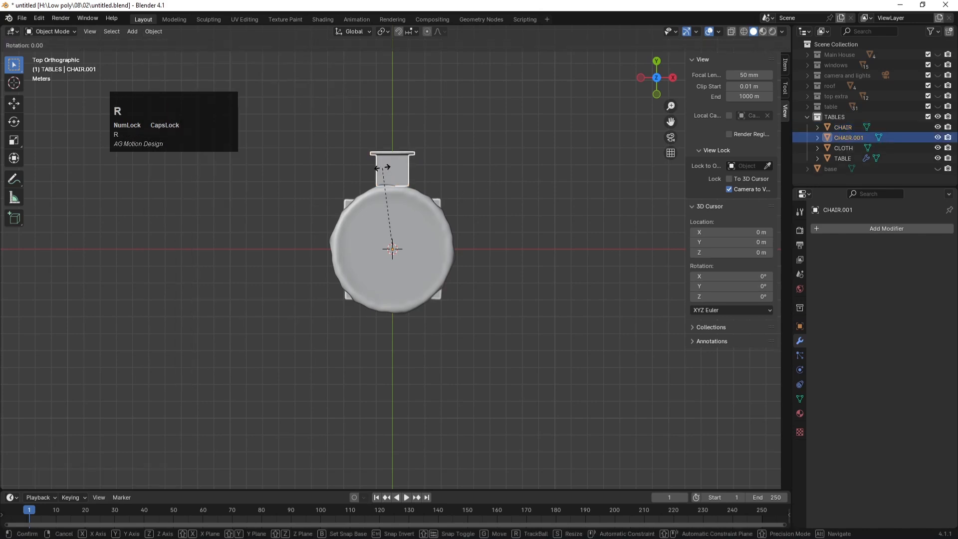
text(45)
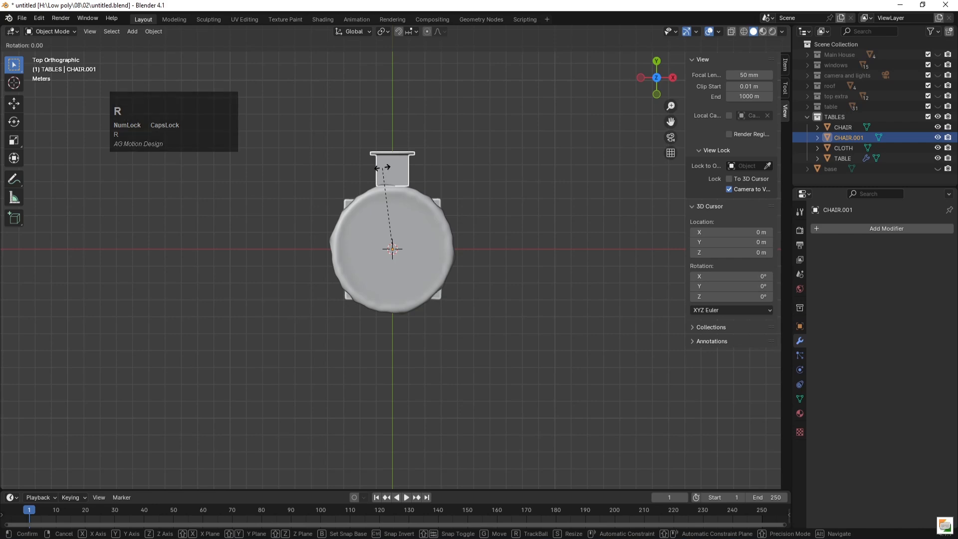
key(Return)
Step: Duplicate the 45° chair with a mistyped rotation, then delete that wrong copy
click(533, 214)
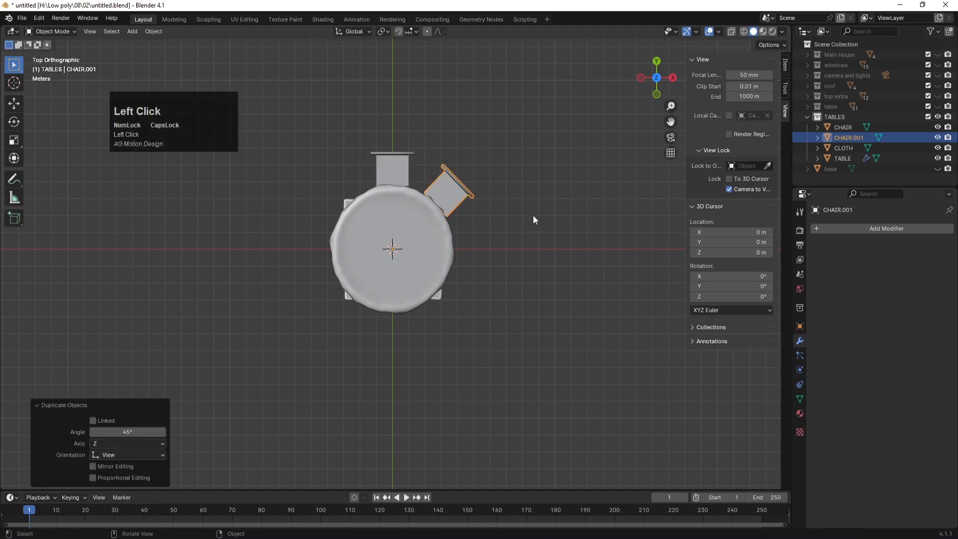
click(452, 187)
key(shift+d)
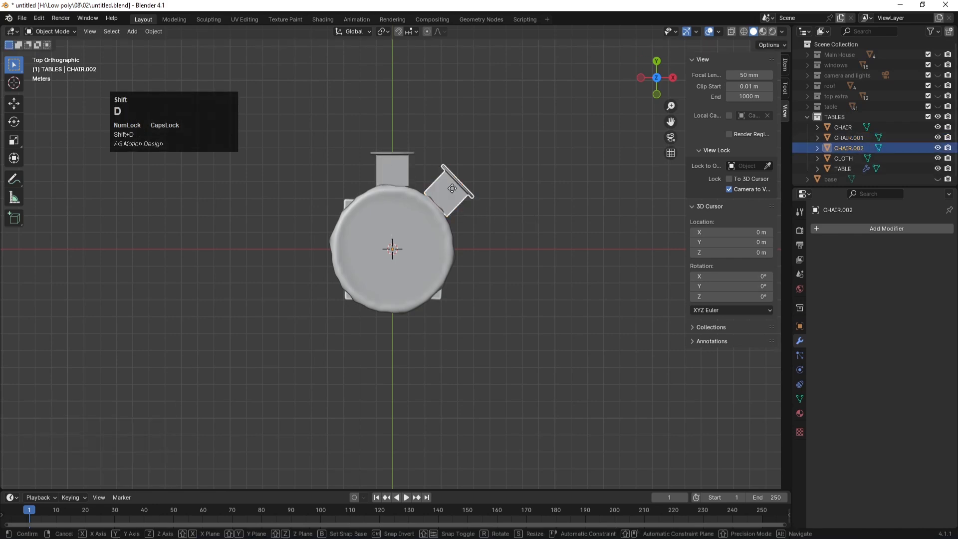
text(r90)
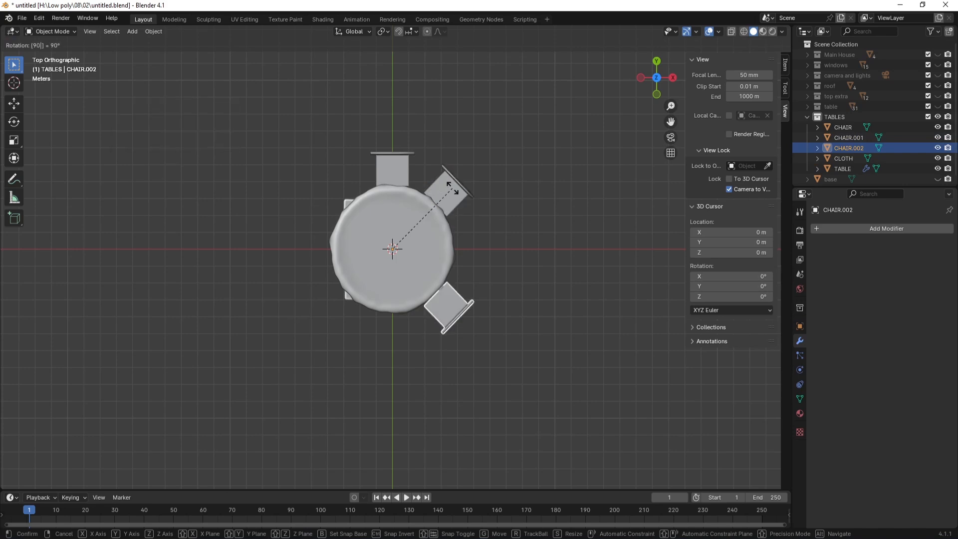
text(60)
key(Return)
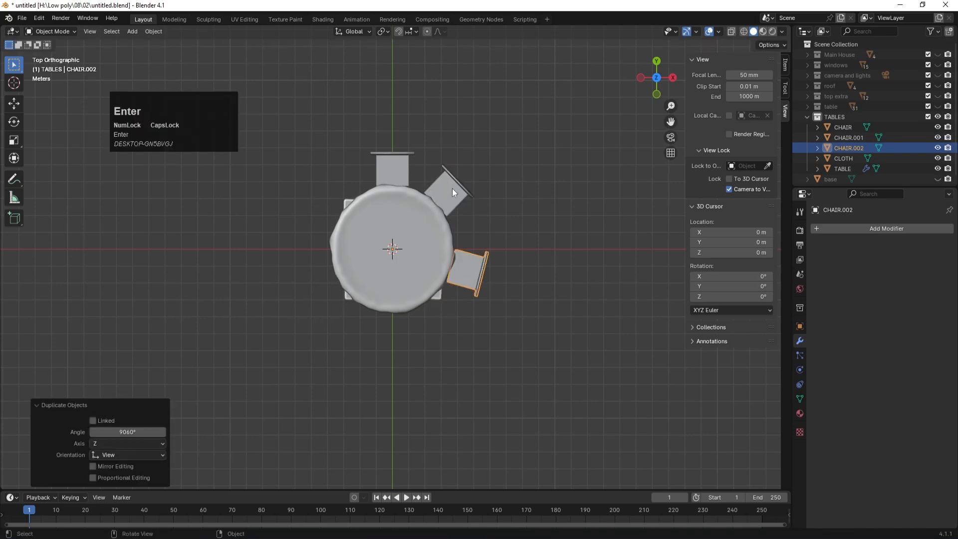
click(487, 220)
click(482, 269)
key(Delete)
Step: Cancel and undo another rotated copy of the top chair, then show its transform values
click(392, 176)
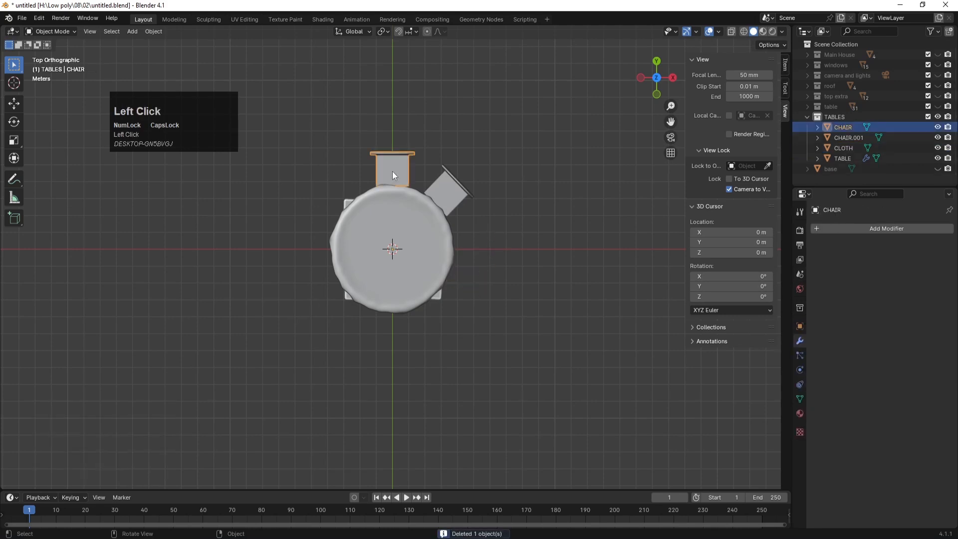
key(shift+d)
text(r)
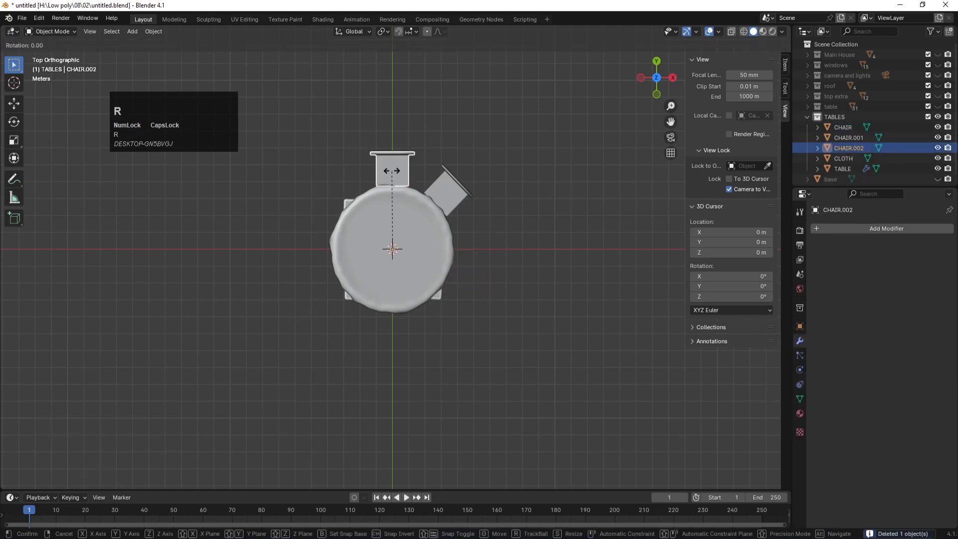
text(60)
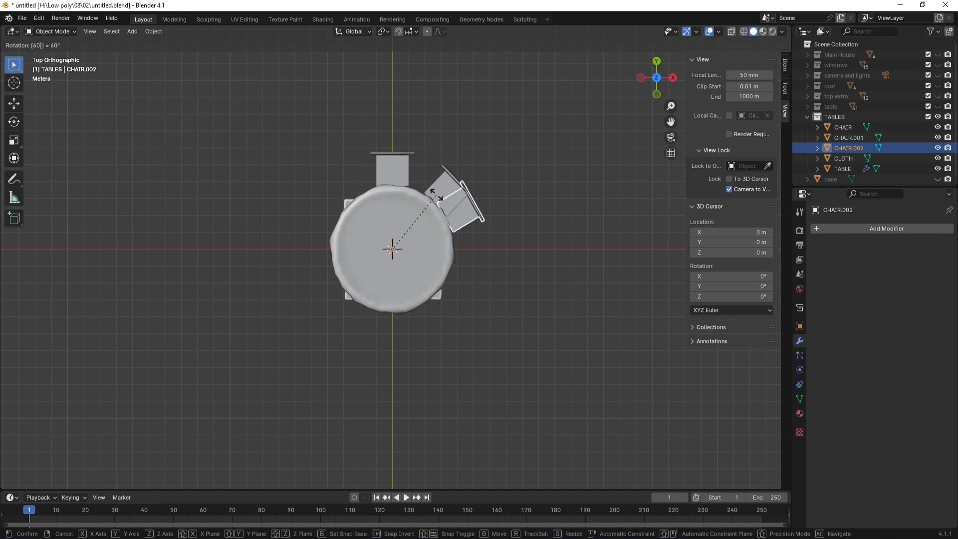
text(r)
key(Escape)
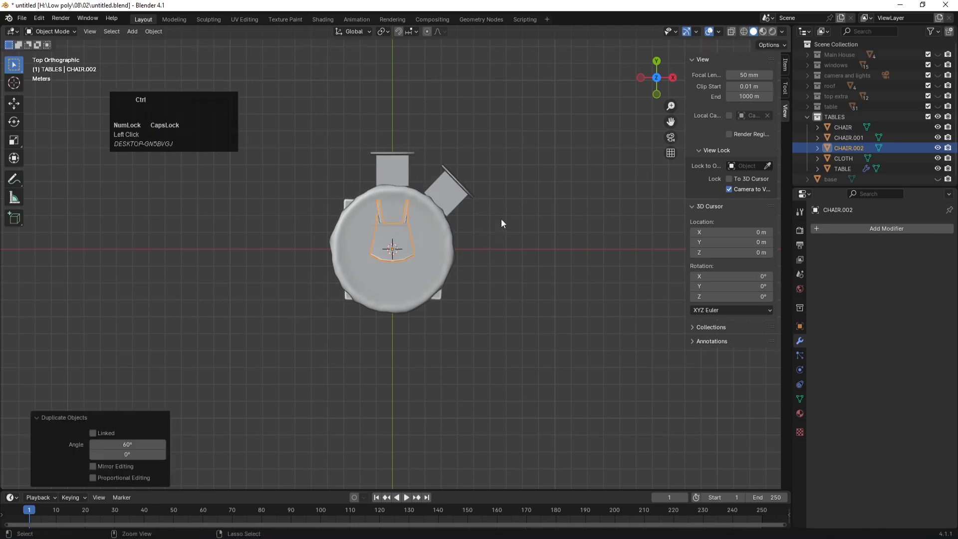
key(ctrl+z)
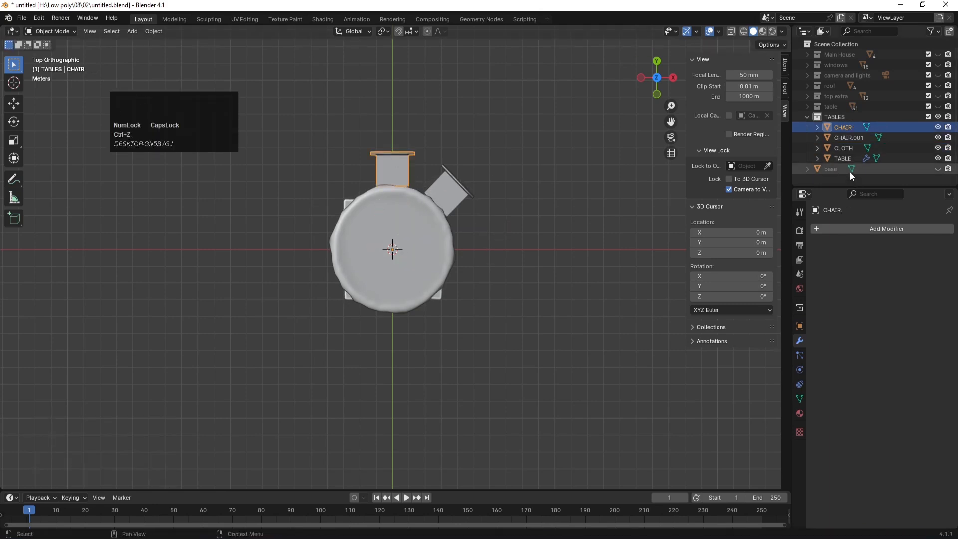
click(800, 325)
Step: Try changing the chair's X and Z rotation values, undoing each change
drag(890, 295, 875, 315)
key(ctrl+z)
key(ctrl+z)
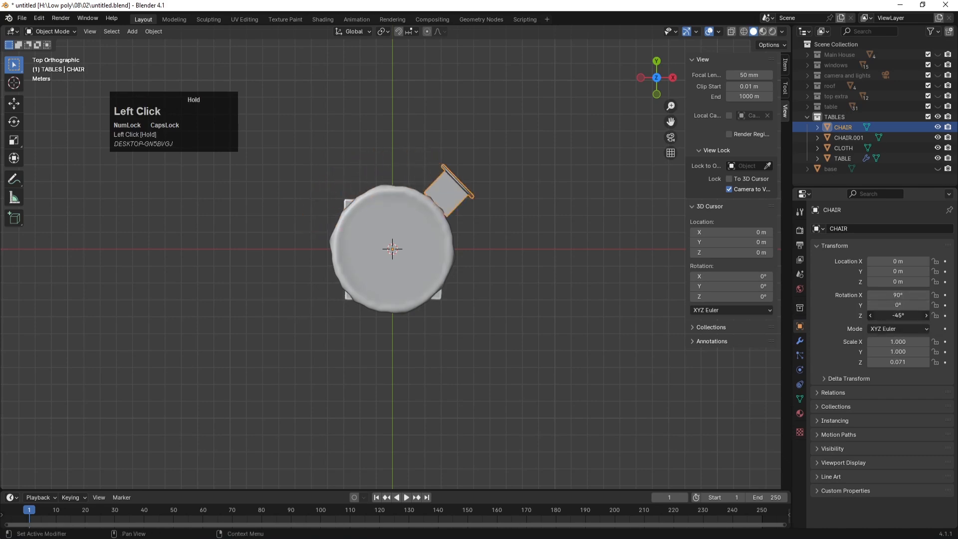
key(ctrl+z)
key(shift+d)
drag(898, 316, 863, 316)
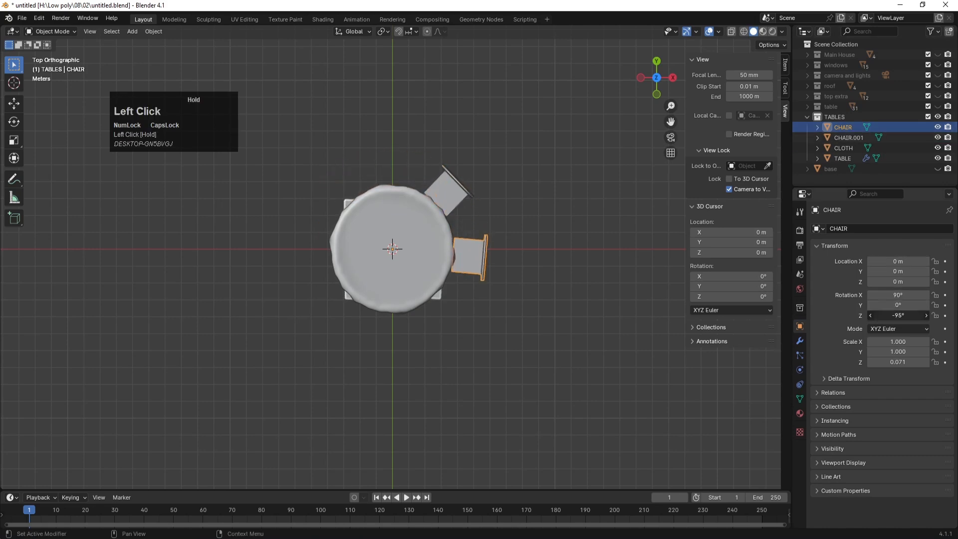
key(ctrl+z)
Step: Delete the 45° chair copy and reselect the original chair
click(440, 199)
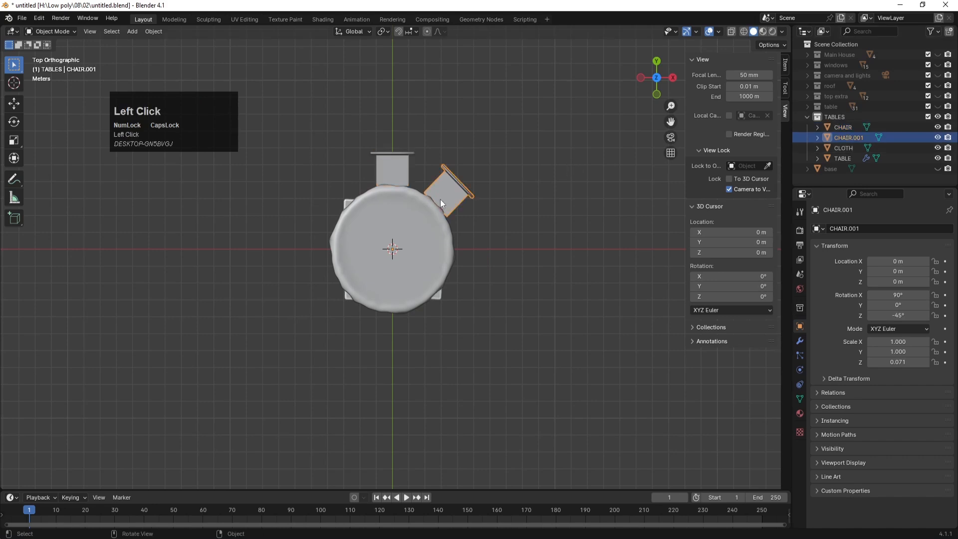
key(x)
click(440, 199)
click(395, 166)
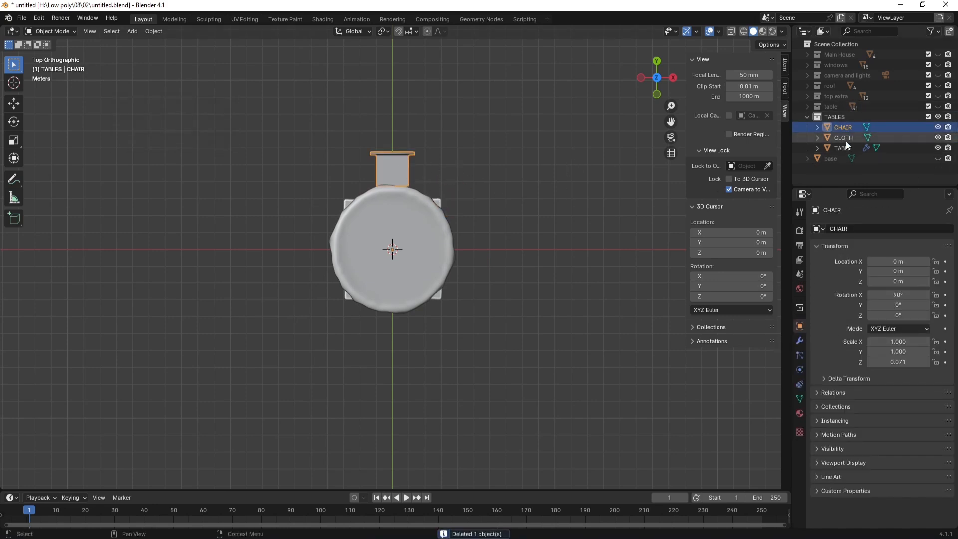
Step: Undo a stray chair duplicate made from the Outliner and reselect the original CHAIR
key(shift+d)
click(844, 126)
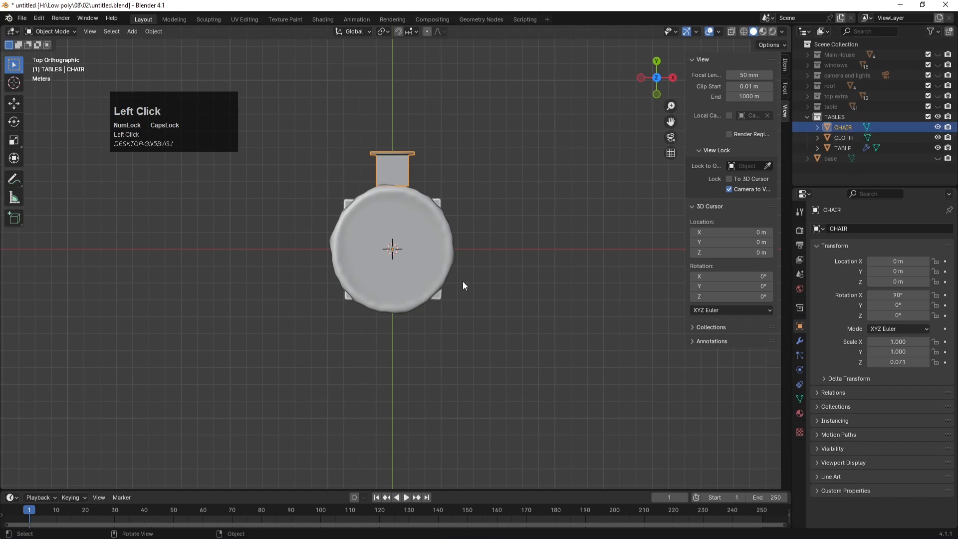
key(shift+d)
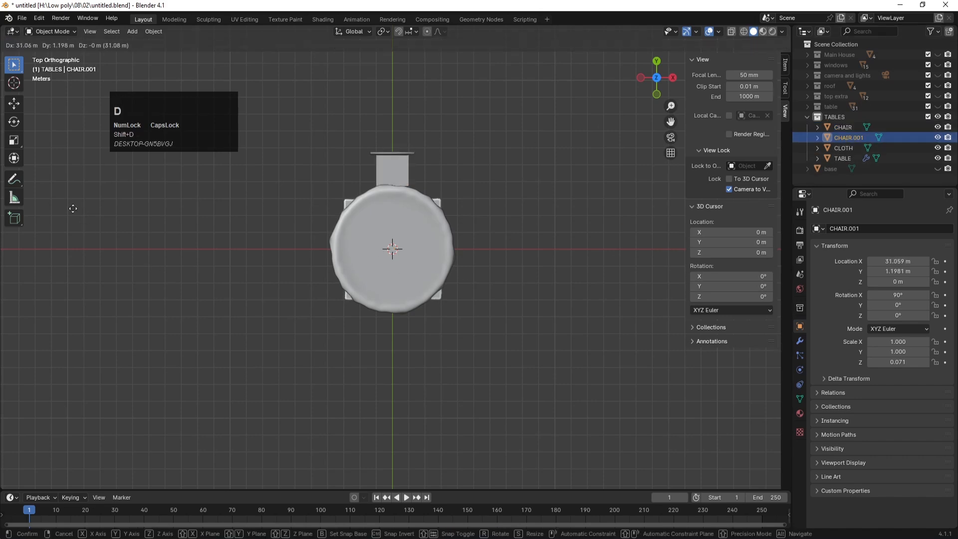
click(136, 214)
key(ctrl+z)
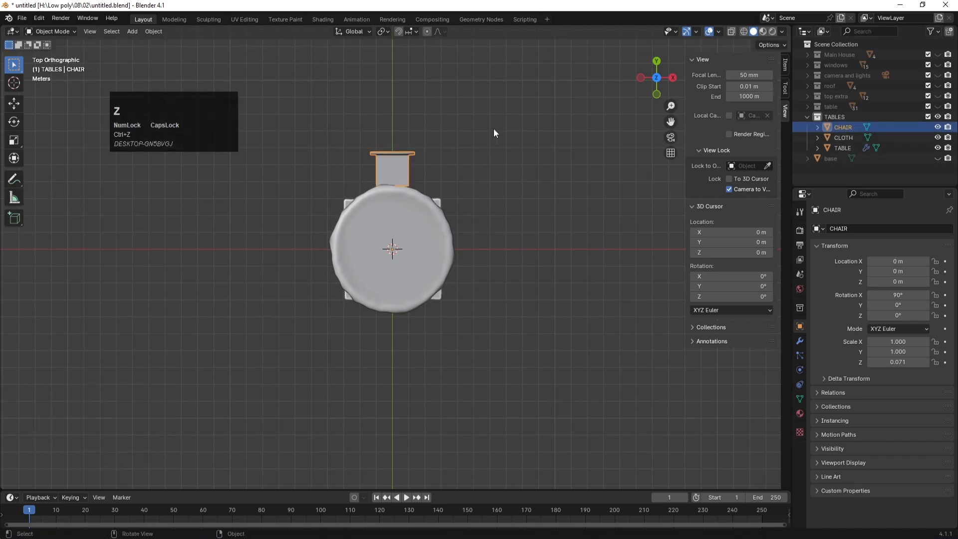
click(399, 172)
Step: Duplicate the chair in place and set its Z rotation to -45°
key(shift+d)
click(397, 172)
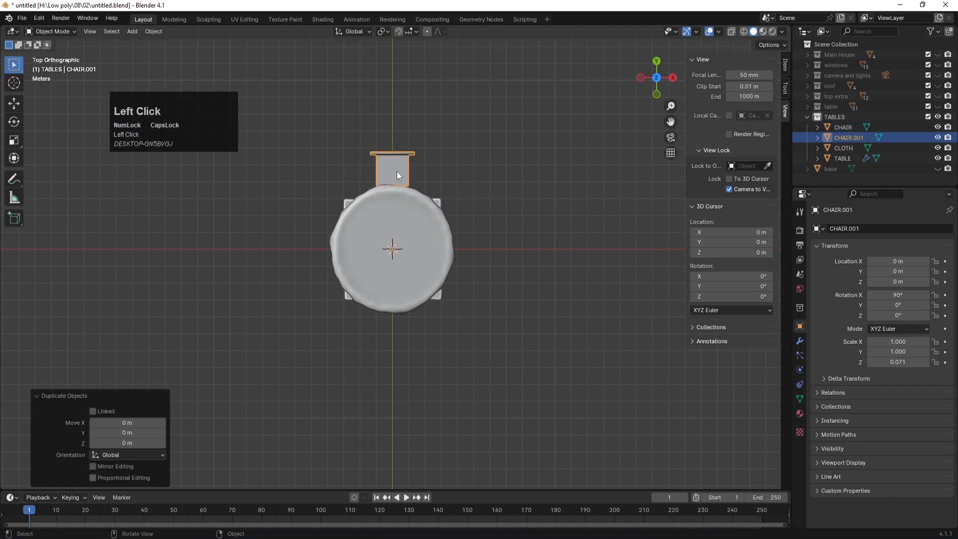
drag(898, 316, 891, 315)
click(898, 316)
text(-)
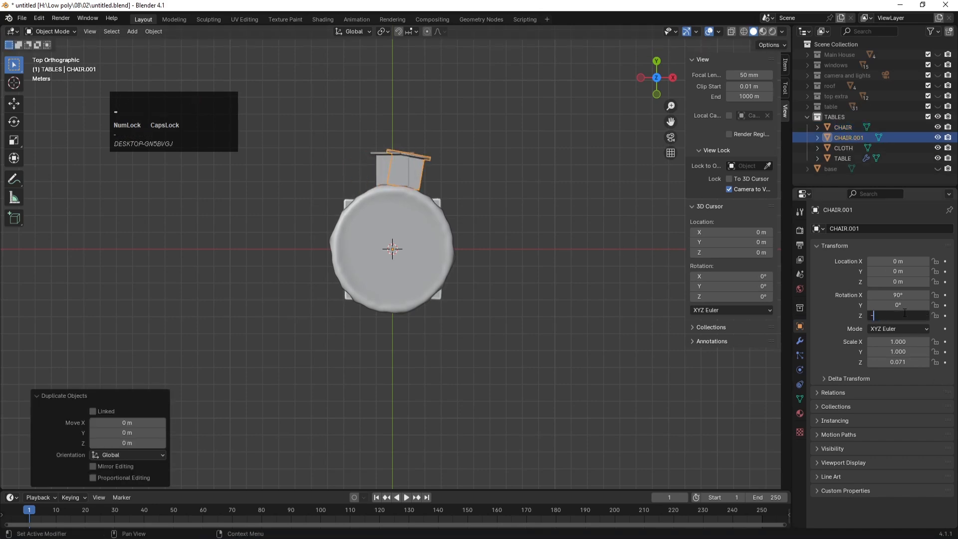
text(45)
key(Return)
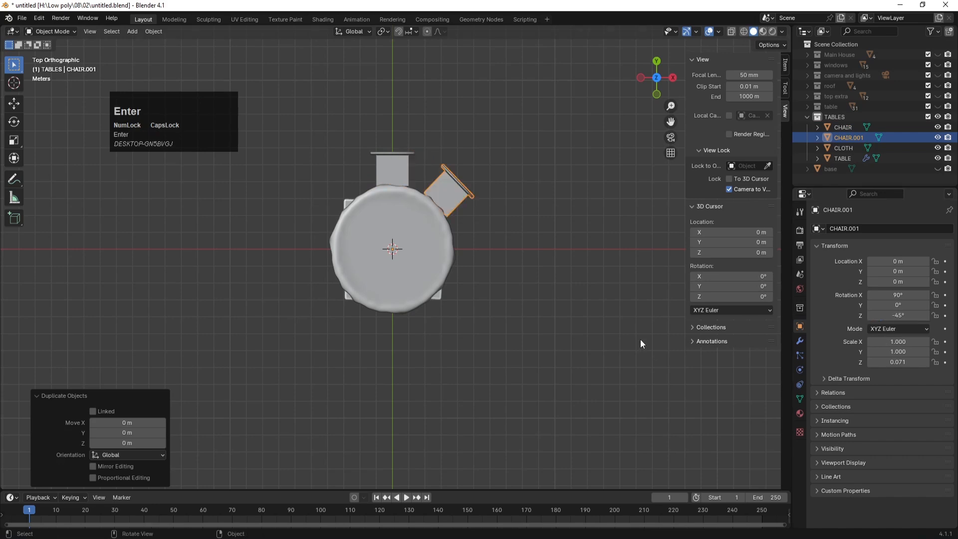
click(605, 232)
click(848, 138)
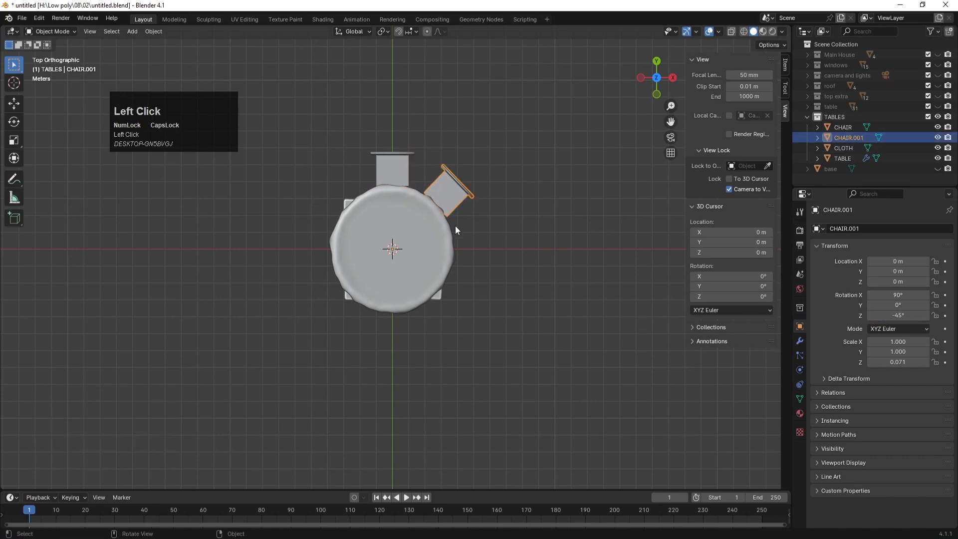
Step: Duplicate the second chair and rotate the copy to -90° on Z
key(shift+d)
click(465, 191)
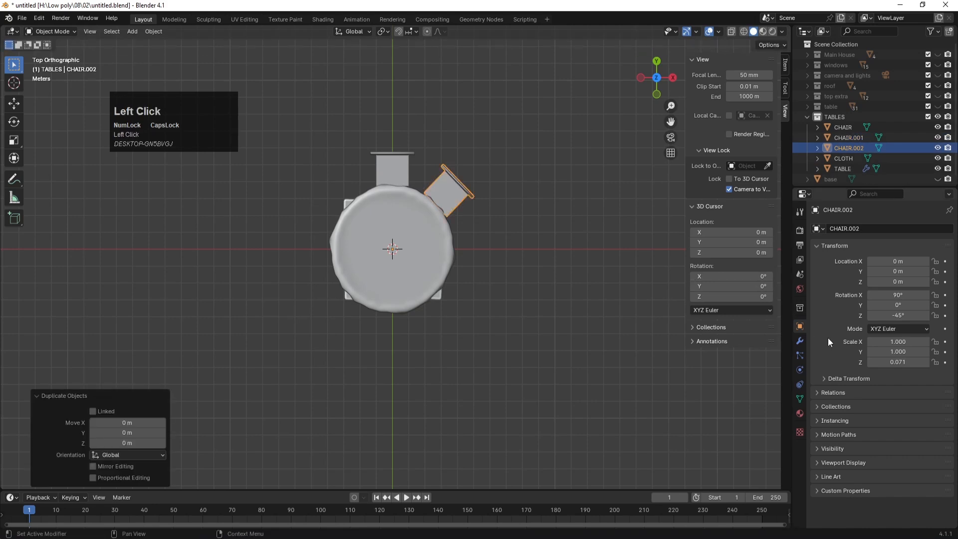
click(900, 315)
text(-45d-45d)
key(Return)
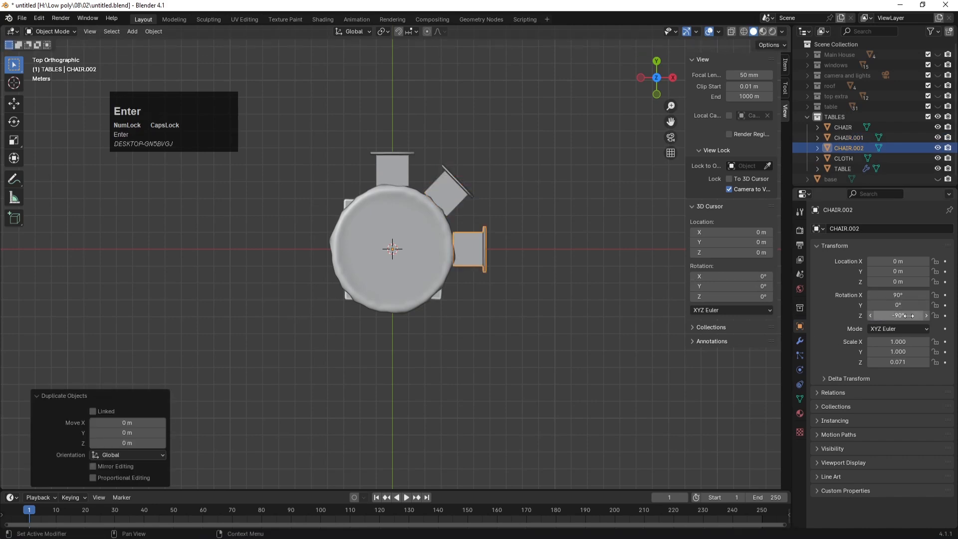
click(510, 264)
click(478, 239)
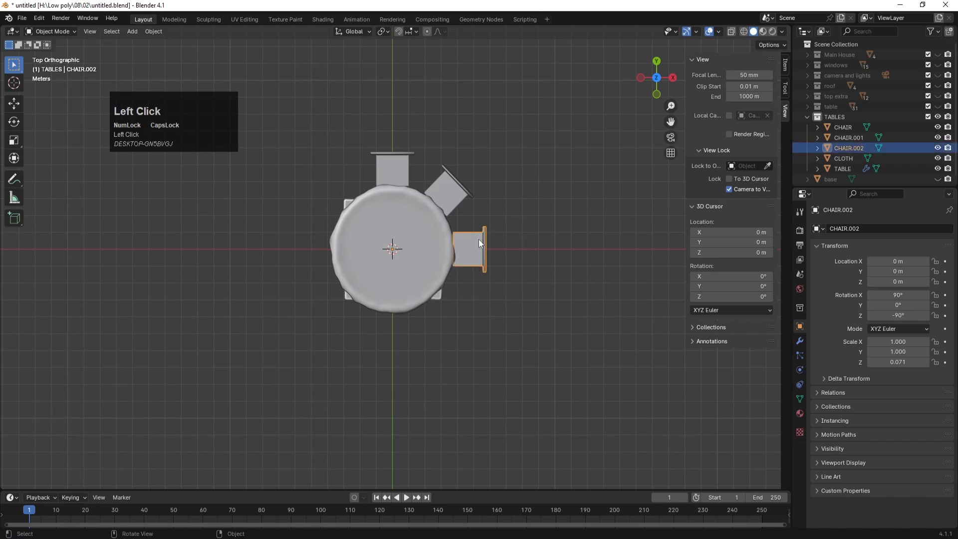
Step: Add a fourth chair in place with Z rotation -135°
key(shift+d)
click(479, 239)
click(908, 315)
text(-90d)
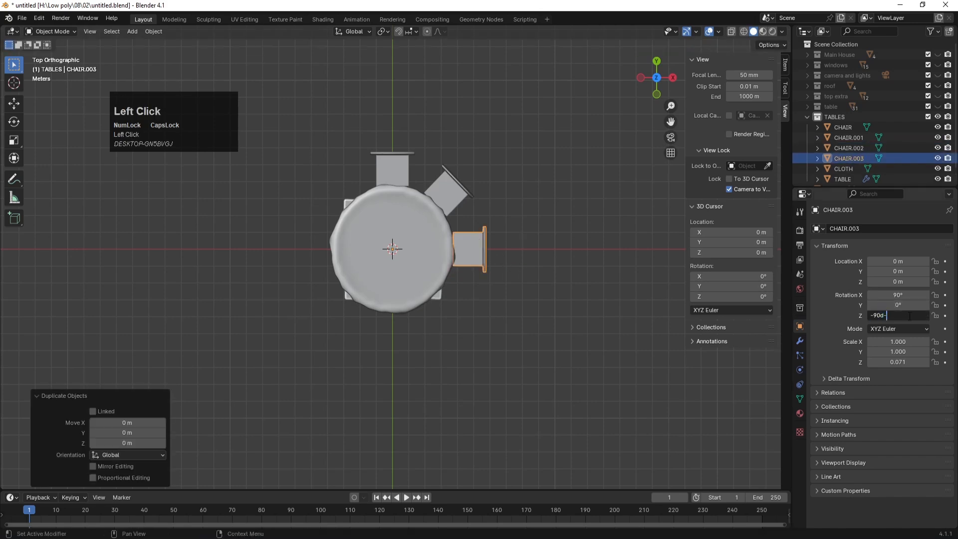
text(-45)
key(Return)
click(453, 362)
click(449, 306)
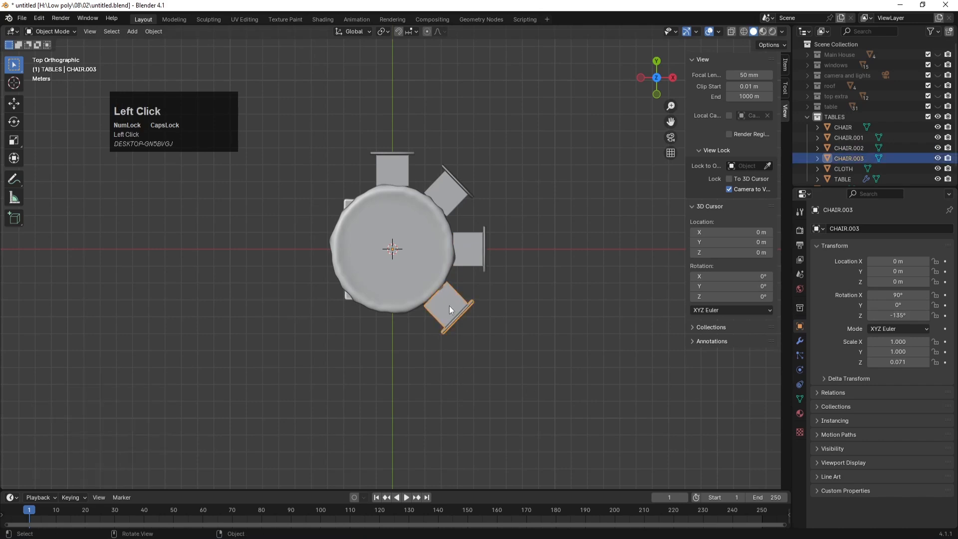
Step: Add a fifth chair in place, correcting a mistyped entry to reach Z rotation -180°
key(shift+d)
click(449, 306)
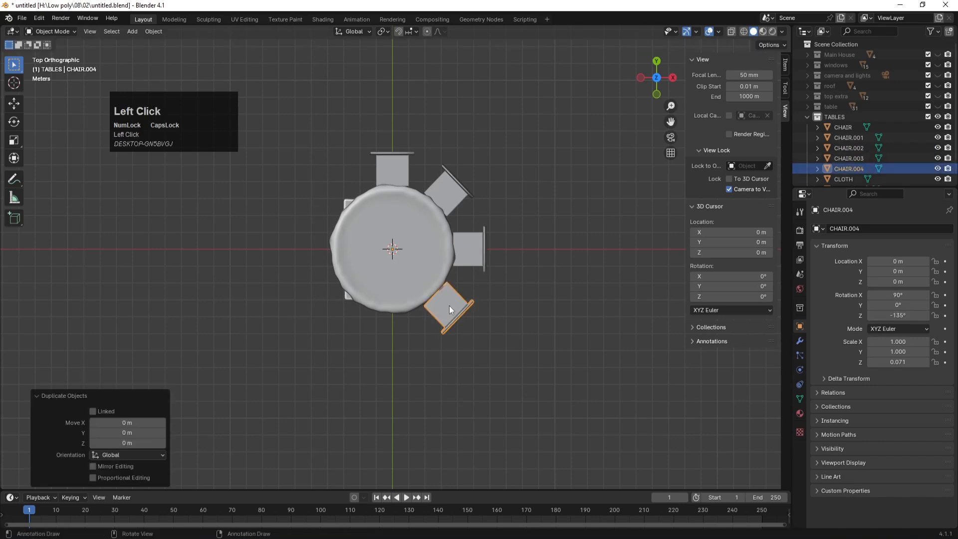
click(906, 315)
text(-)
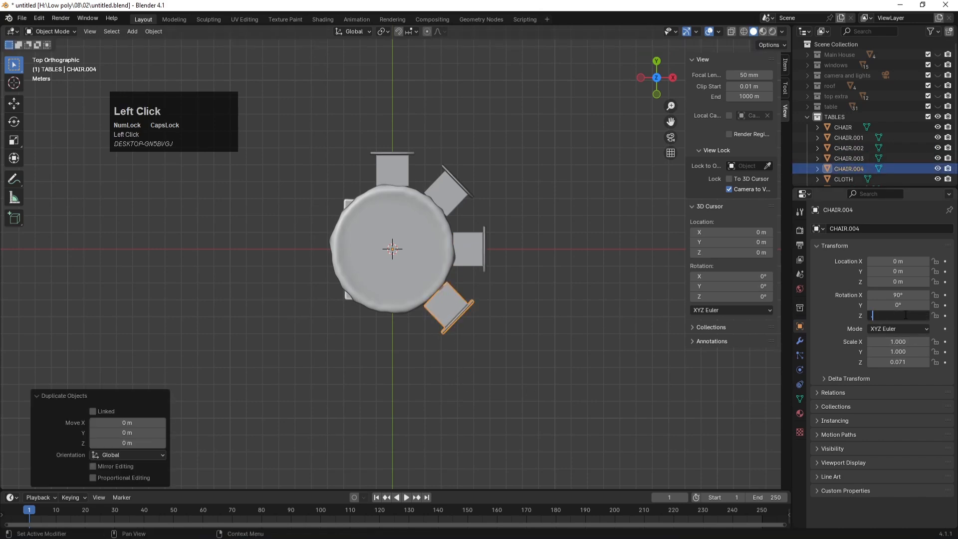
text(.-45)
key(Return)
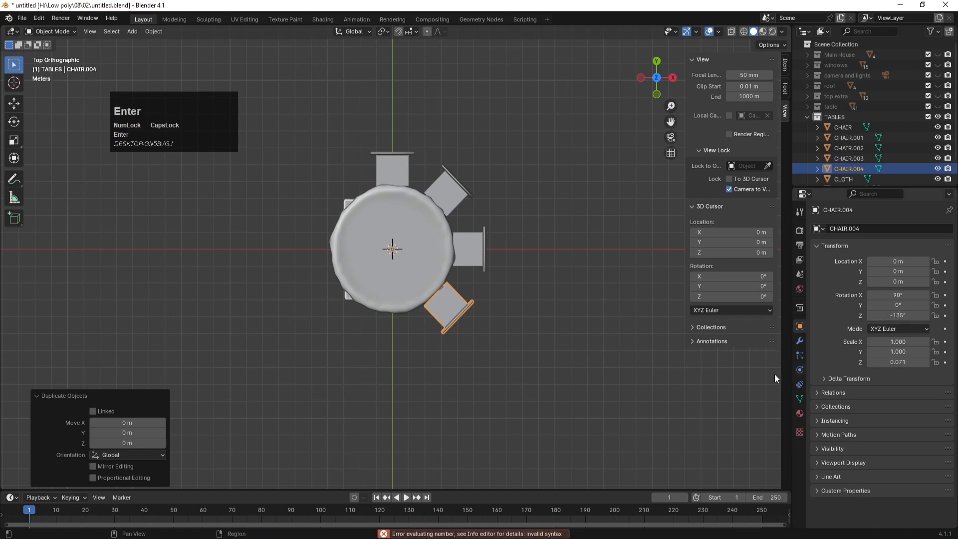
click(463, 305)
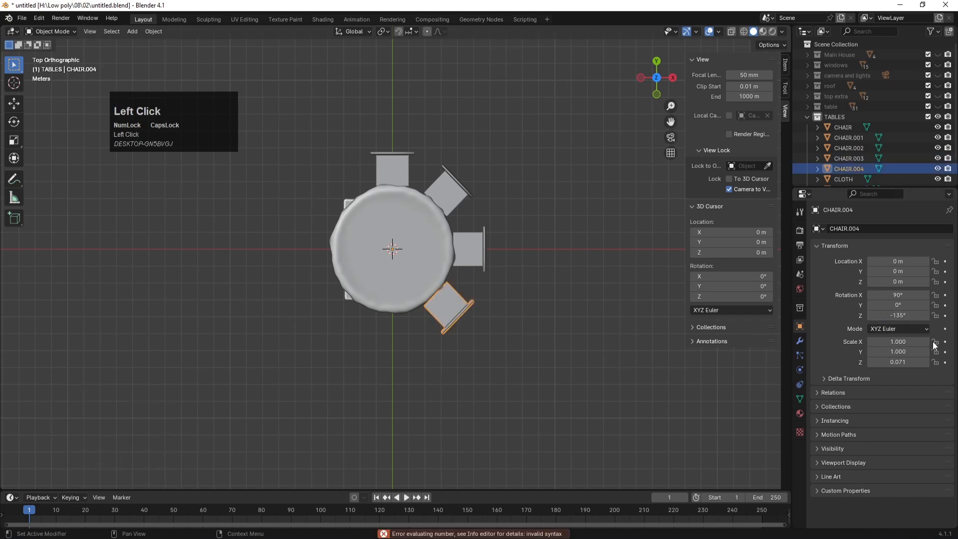
click(906, 315)
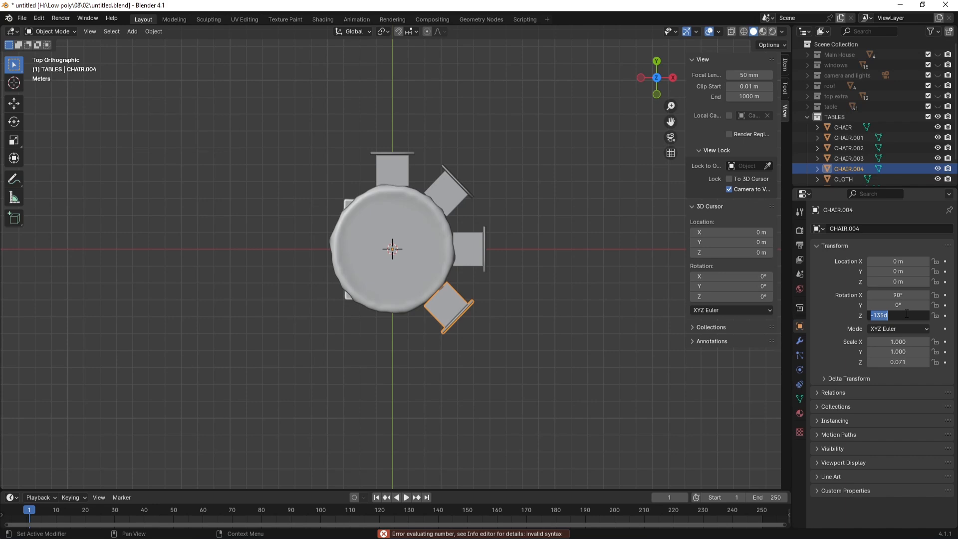
key(Right)
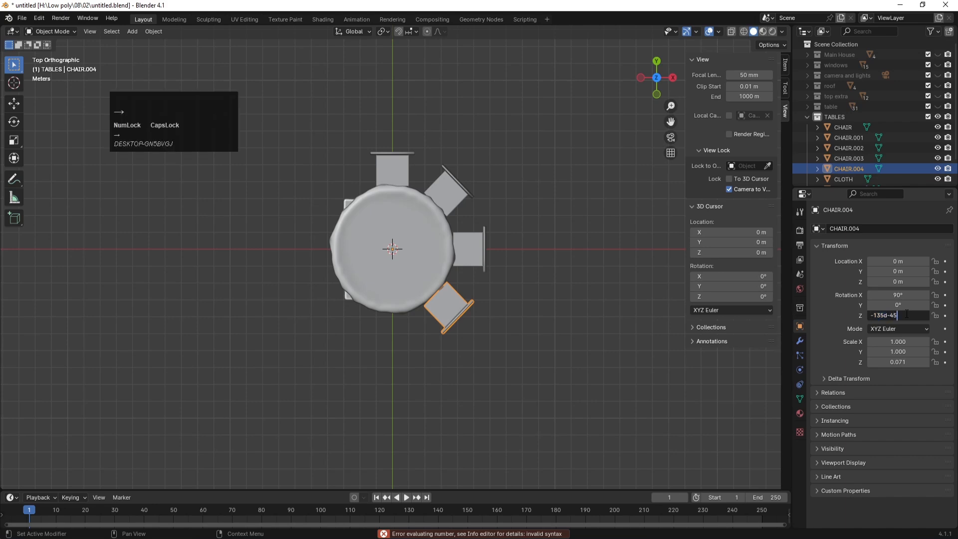
key(Return)
click(546, 387)
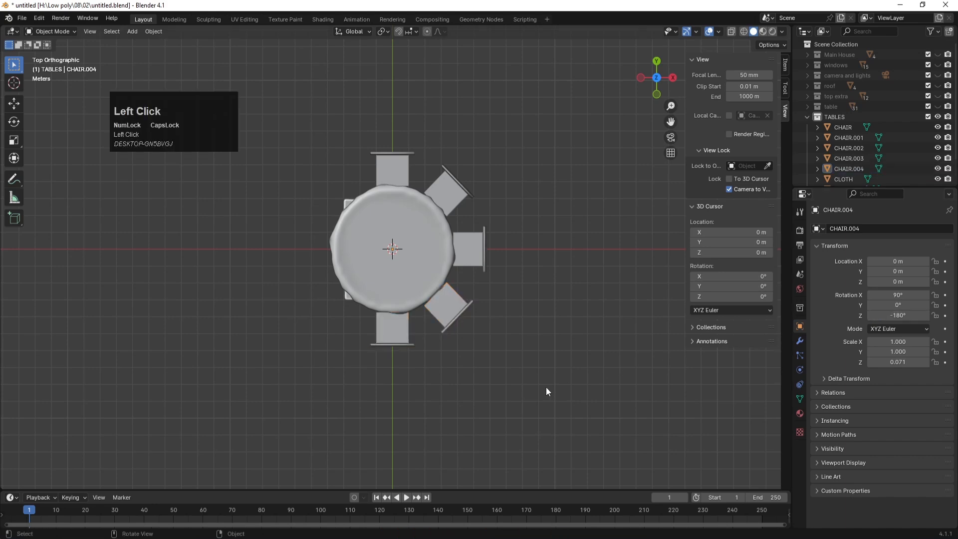
click(408, 337)
Step: Undo an accidentally moved copy, then add a sixth chair in place at Z rotation -225°
key(shift+d)
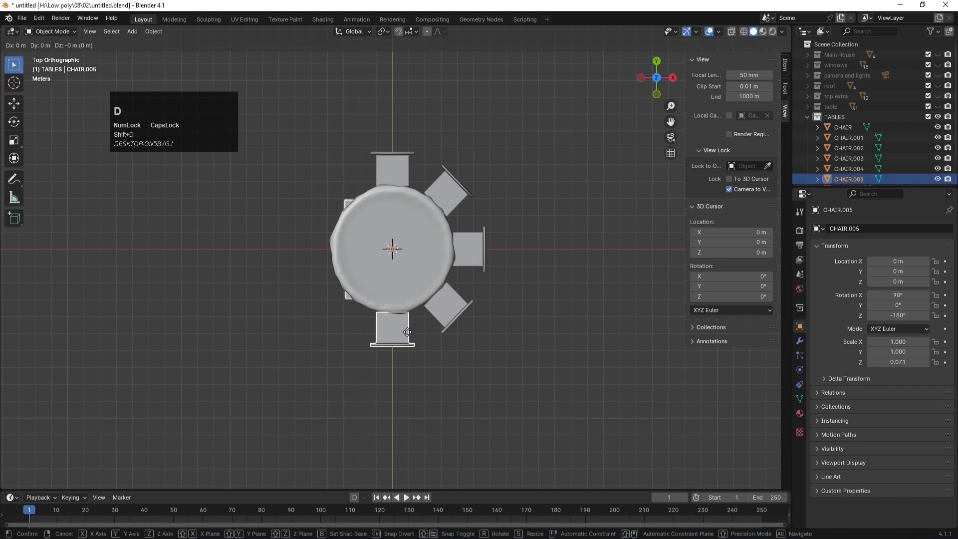
click(205, 323)
key(ctrl+z)
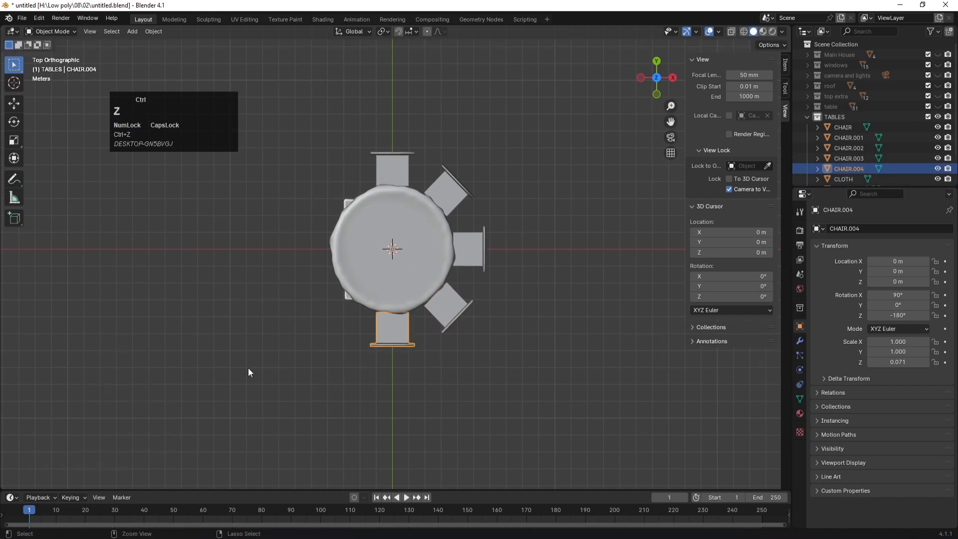
key(shift+d)
click(374, 342)
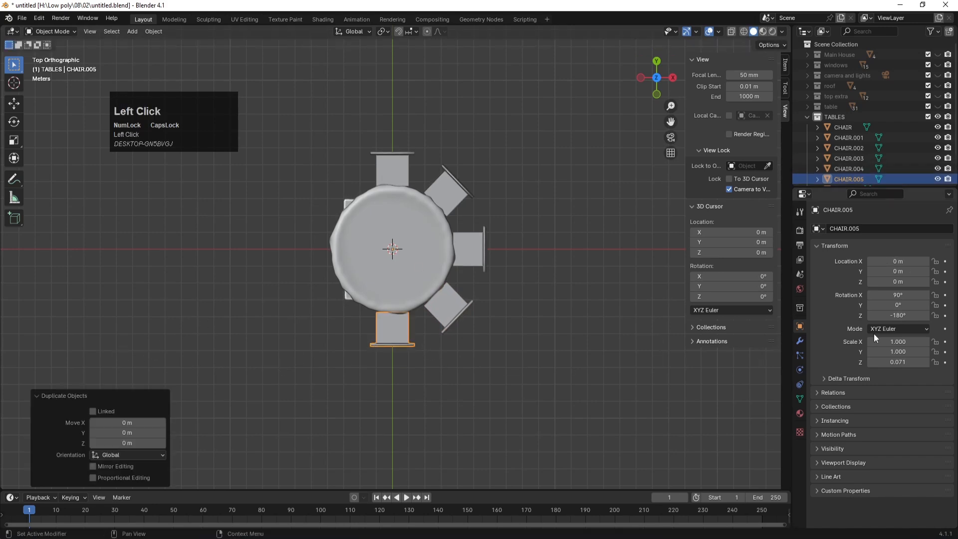
click(891, 315)
key(Right)
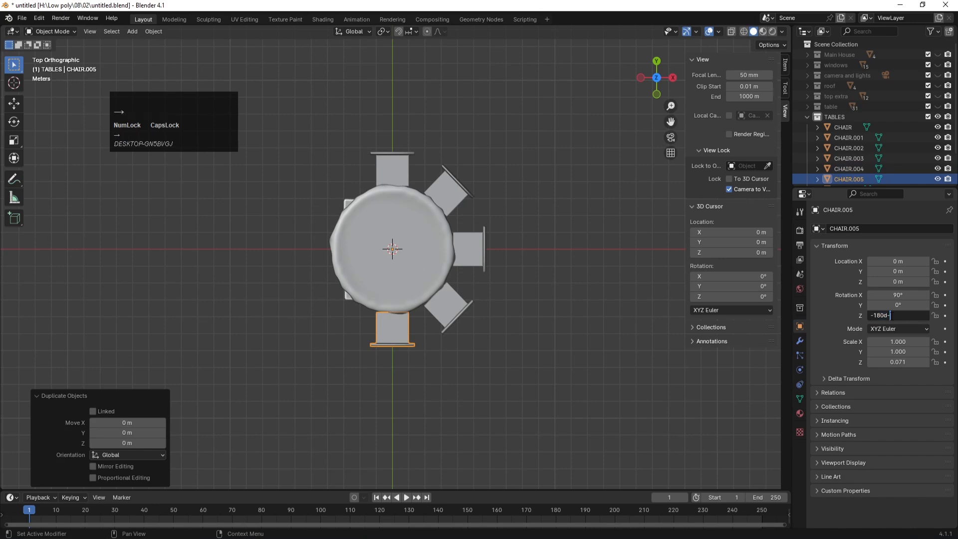
text(-45)
key(Return)
click(424, 387)
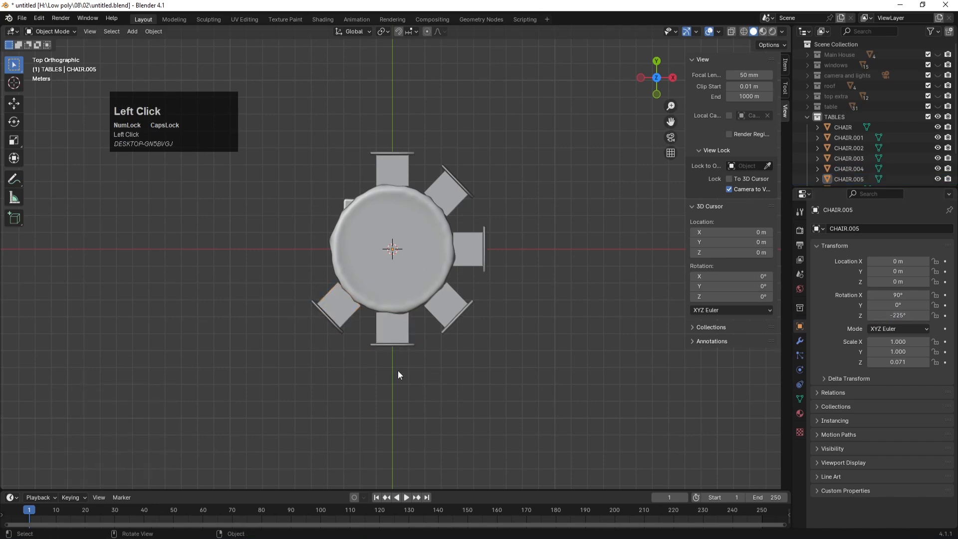
click(351, 324)
Step: Add a seventh chair in place with Z rotation -270°
key(shift+d)
click(351, 324)
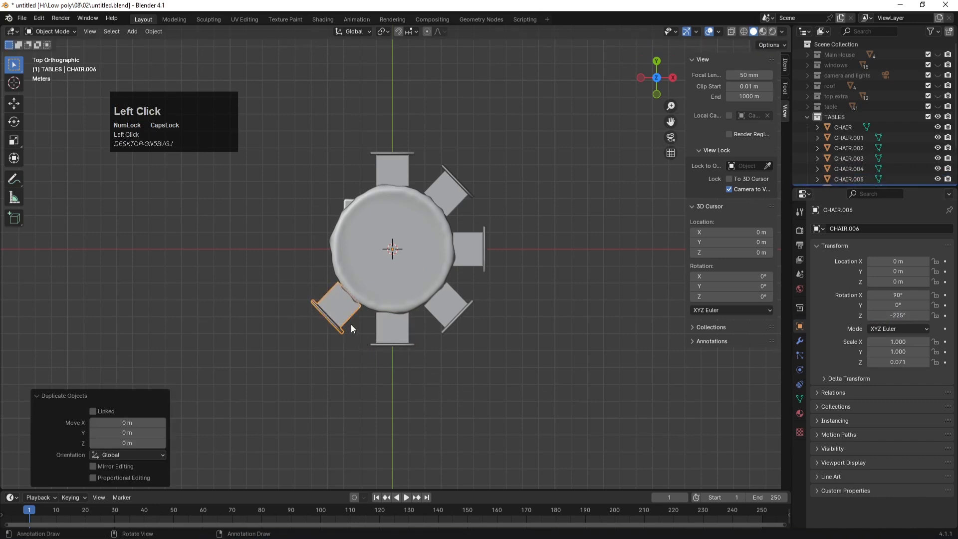
click(902, 316)
key(Right)
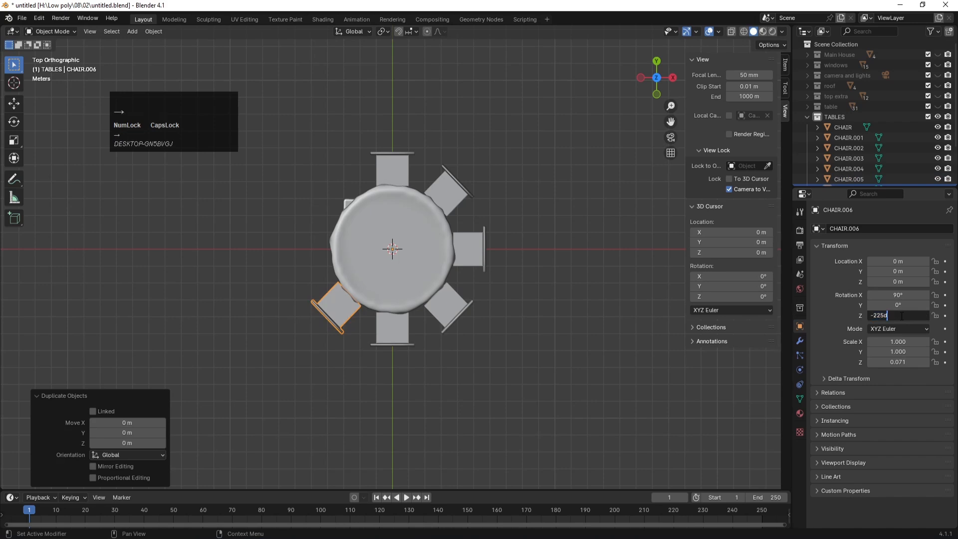
key(Return)
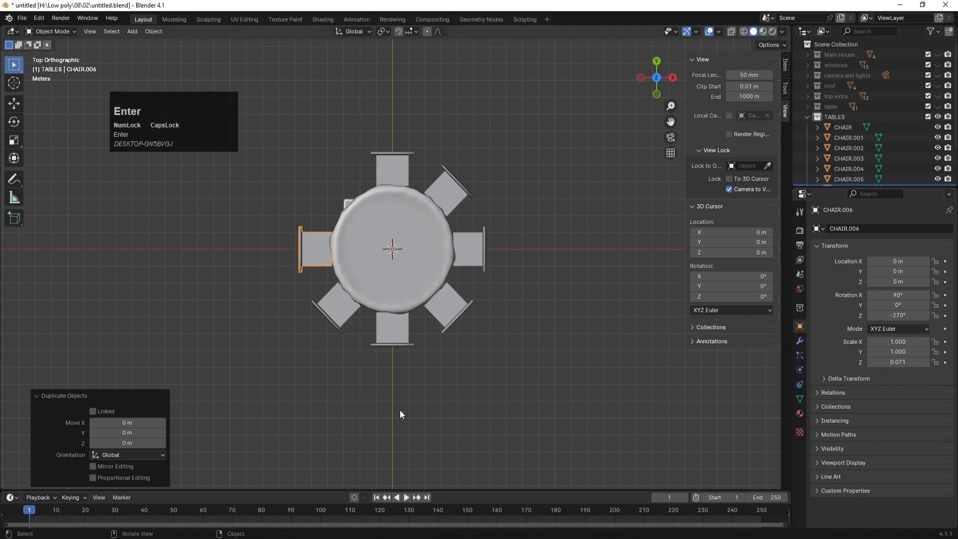
click(367, 399)
click(304, 264)
Step: Add the eighth chair in place with Z rotation -315°
key(shift+d)
click(304, 264)
click(906, 316)
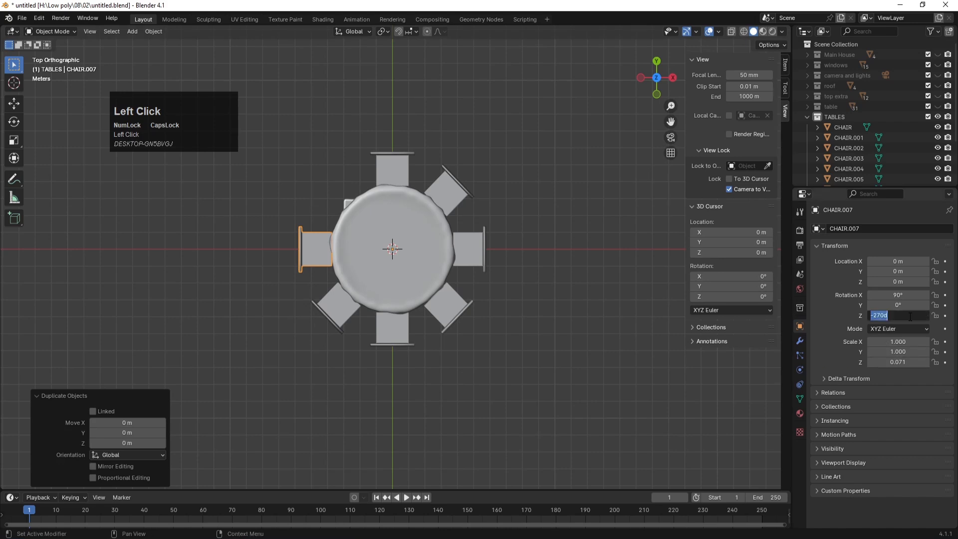
key(Right)
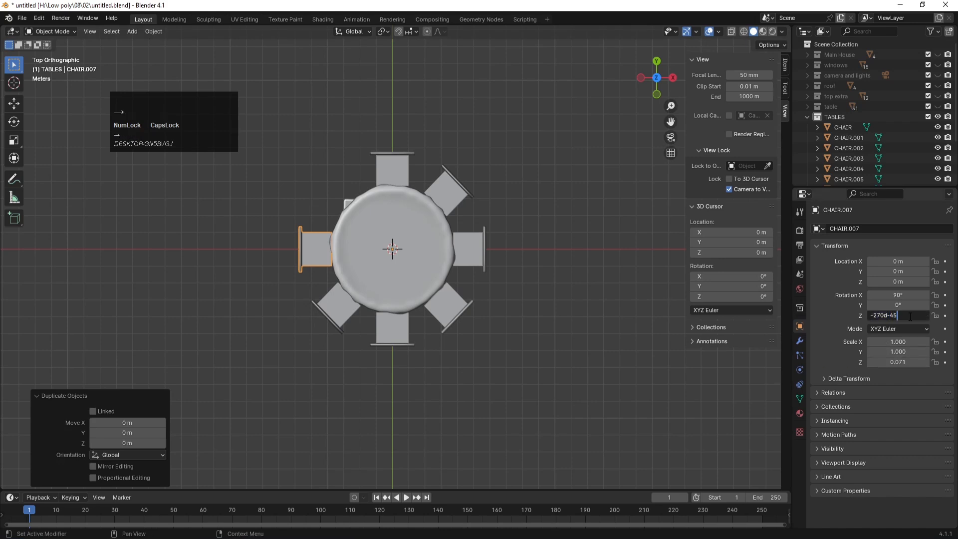
text(-45)
key(Return)
click(543, 443)
Step: Save the blend file and view the table with all eight chairs in perspective
middle_drag(543, 443, 489, 361)
key(ctrl+s)
scroll(409, 205, up, 2)
scroll(410, 203, down, 1)
scroll(414, 217, up, 2)
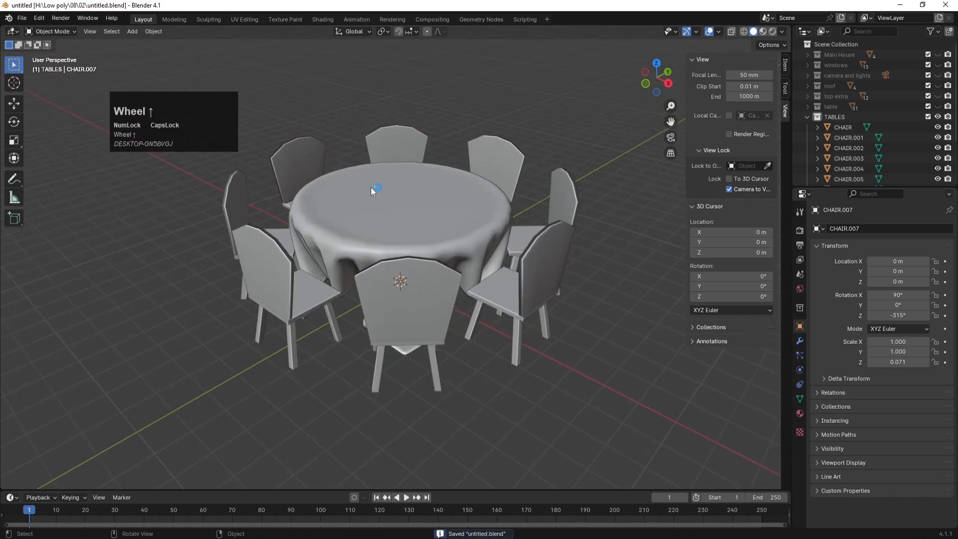
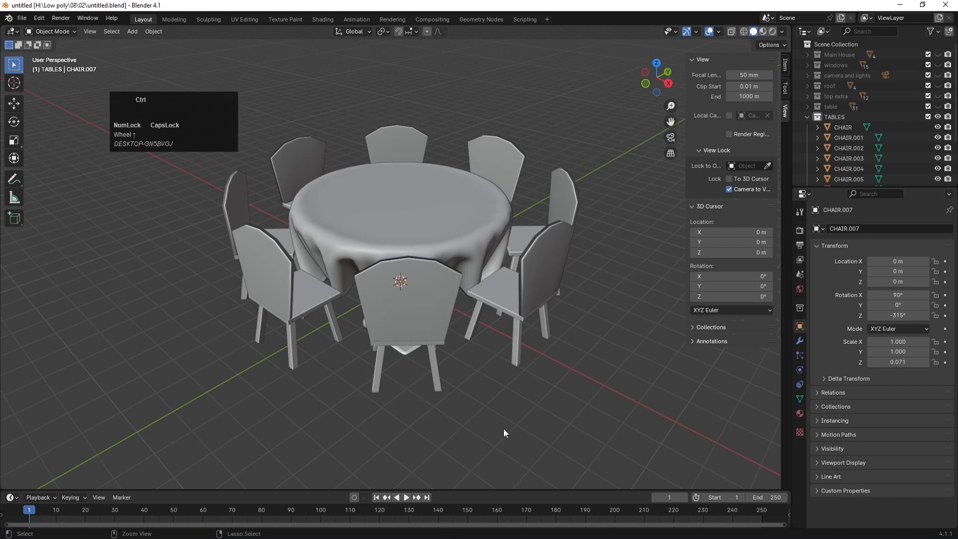
Step: Save the café blend file, selecting the tablecloth between saves
key(ctrl+s)
scroll(444, 245, down, 2)
click(392, 212)
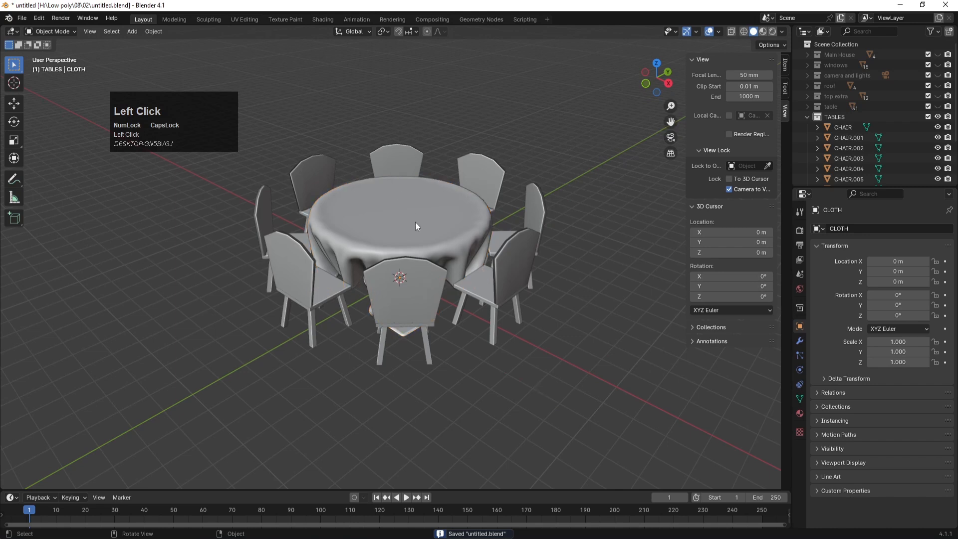
scroll(416, 225, down, 2)
key(ctrl+s)
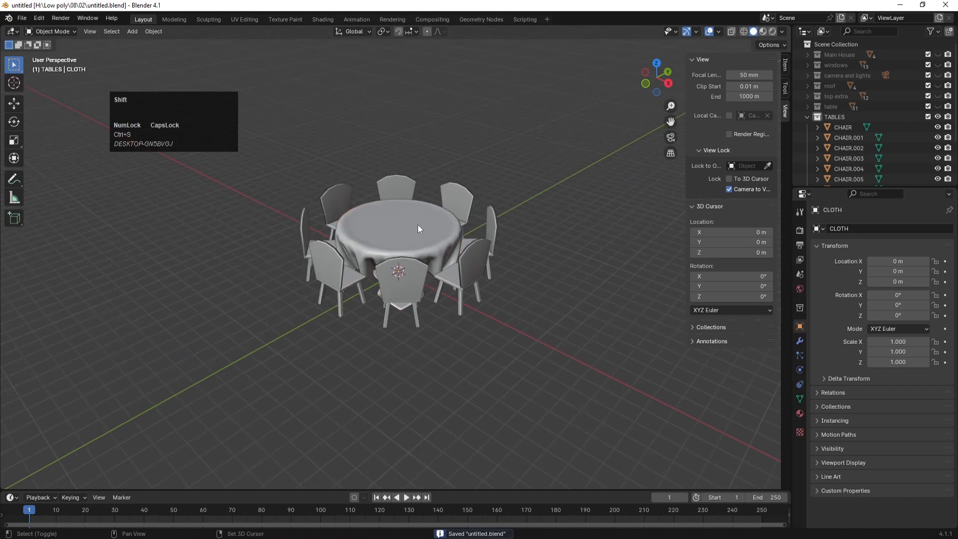
Step: Collapse the TABLES collection in the Outliner and hide it from the viewport
click(804, 118)
click(806, 116)
click(938, 117)
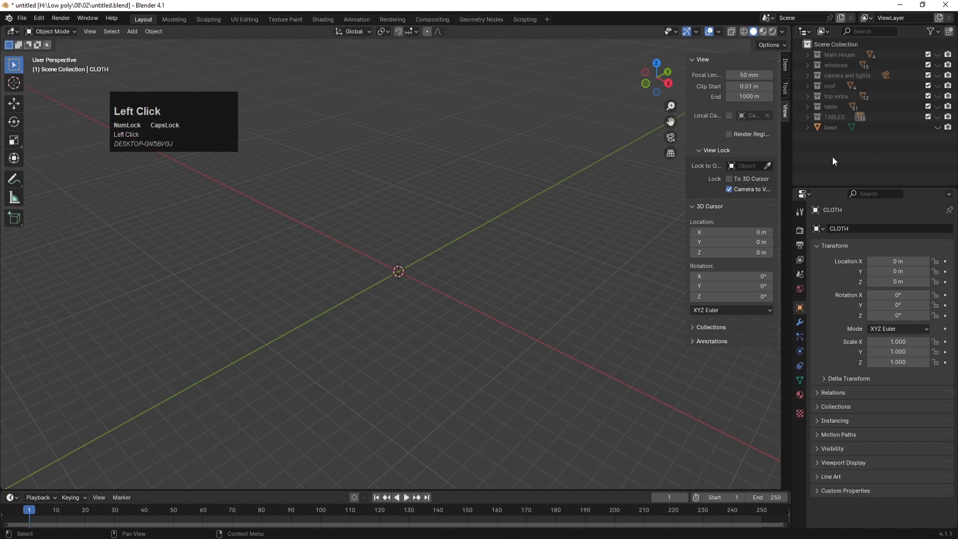
Step: Add a cube at the origin and flatten it into a thin square base slab
key(shift+a)
mouse_move(356, 249)
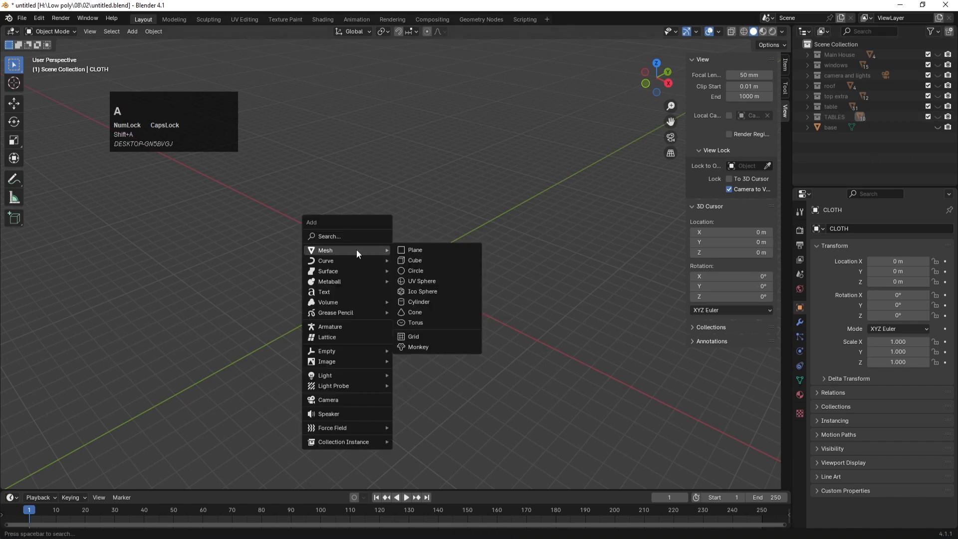
click(418, 262)
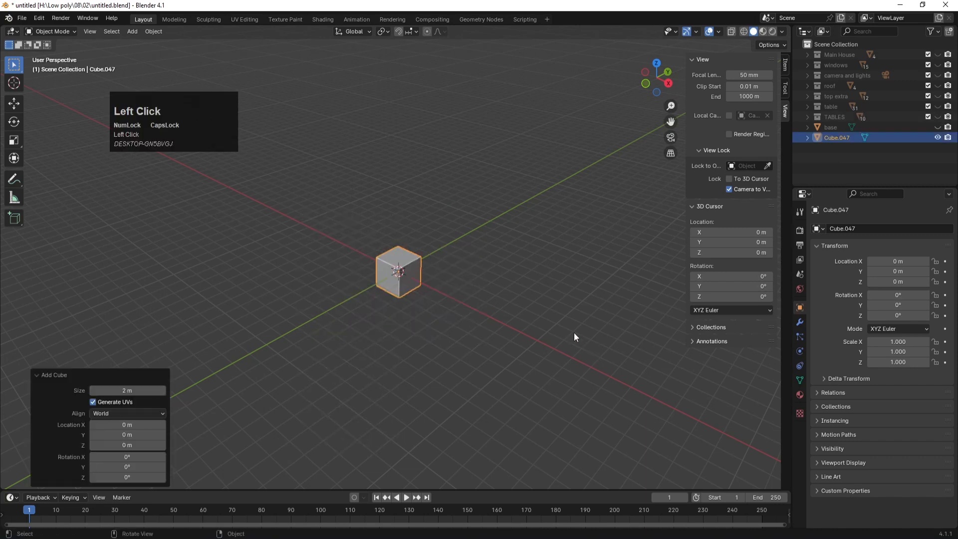
scroll(426, 276, up, 3)
key(s)
key(z)
click(416, 283)
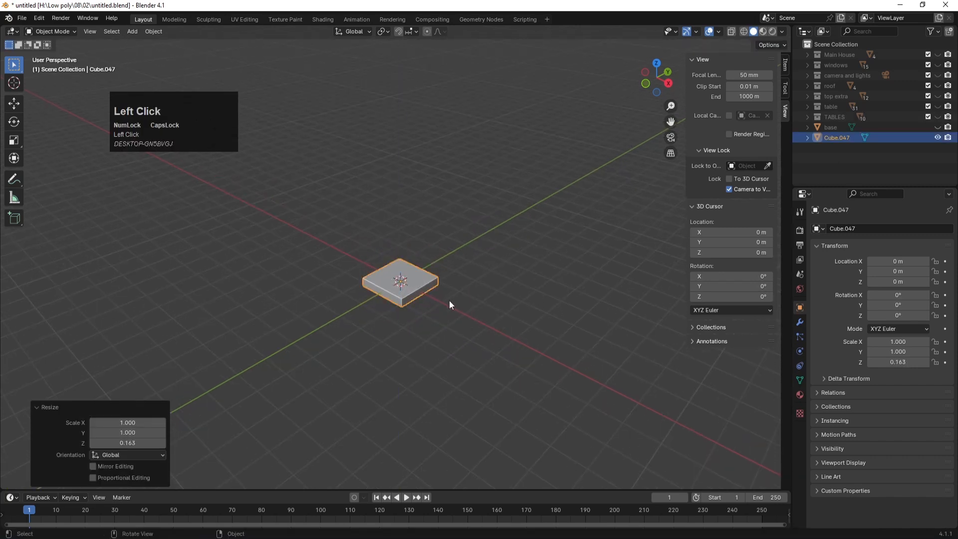
click(440, 295)
click(419, 285)
Step: Duplicate the slab, raise the copy, halve its size and stretch it into a tall post
key(shift+d)
key(z)
click(583, 336)
key(s)
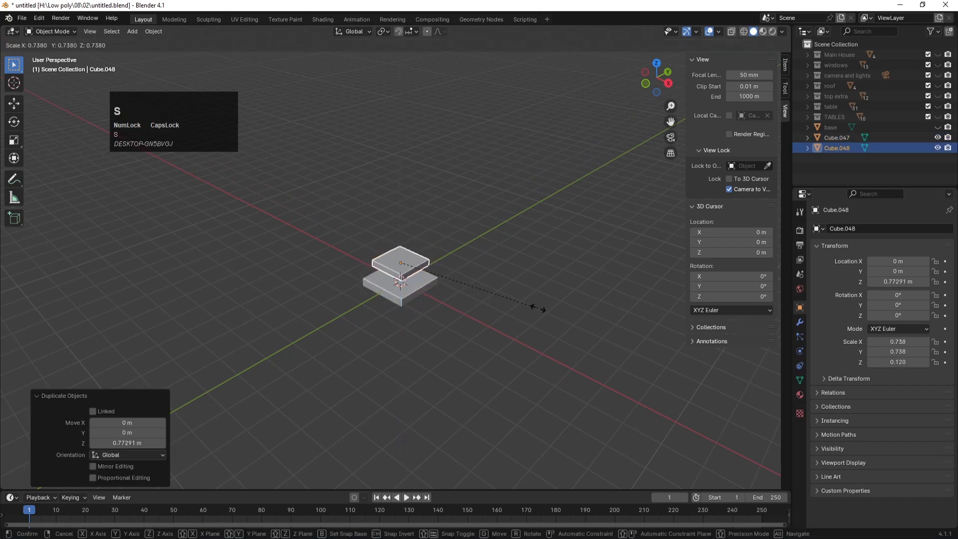
click(492, 292)
key(s)
key(z)
click(499, 448)
key(s)
key(z)
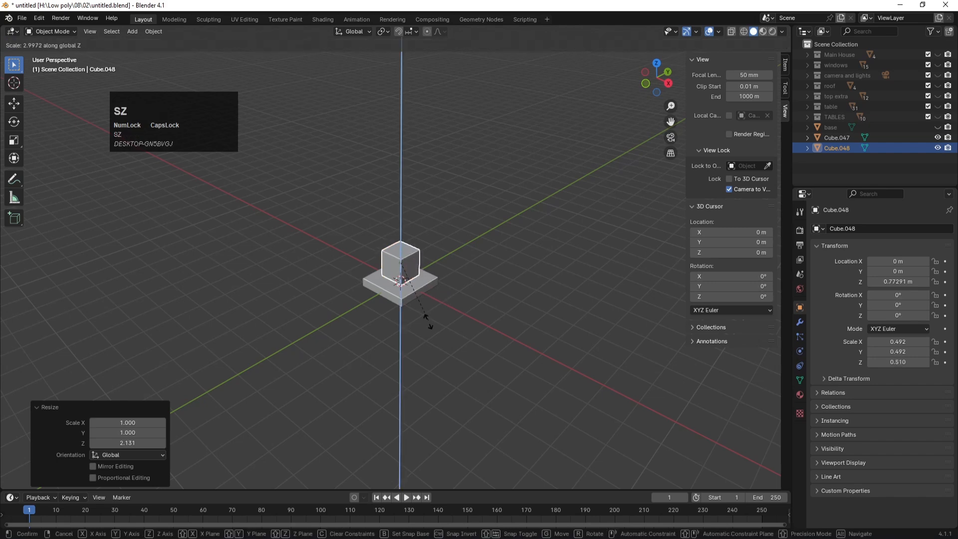
click(422, 327)
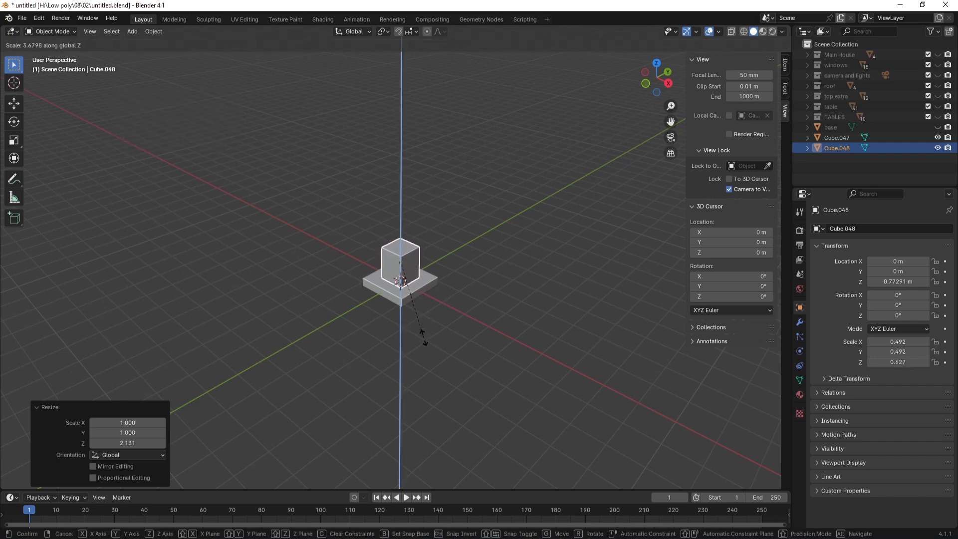
Step: In front X-ray view, select the post's top vertices and narrow them
scroll(432, 273, down, 1)
alt+middle_drag(432, 273, 420, 241)
key(alt+z)
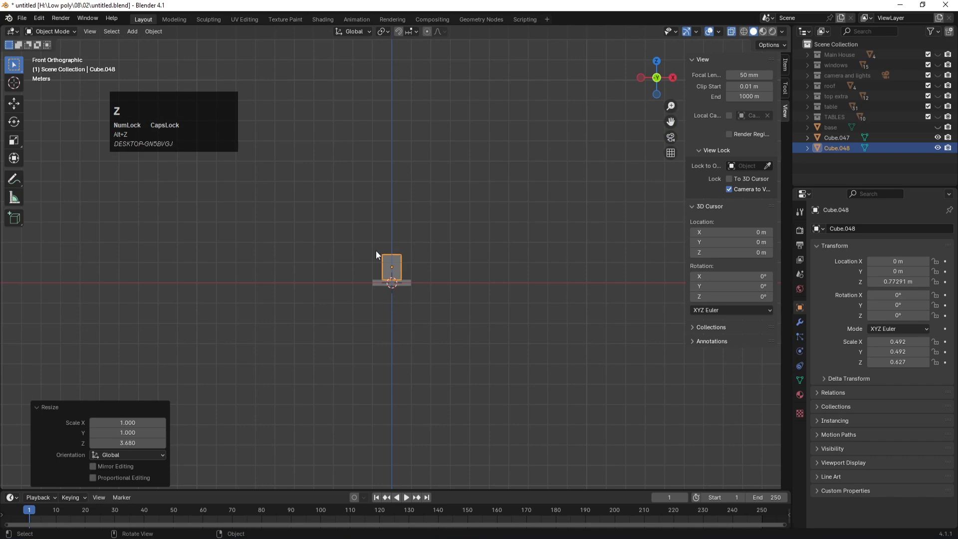
key(Tab)
click(393, 261)
drag(394, 261, 409, 264)
key(s)
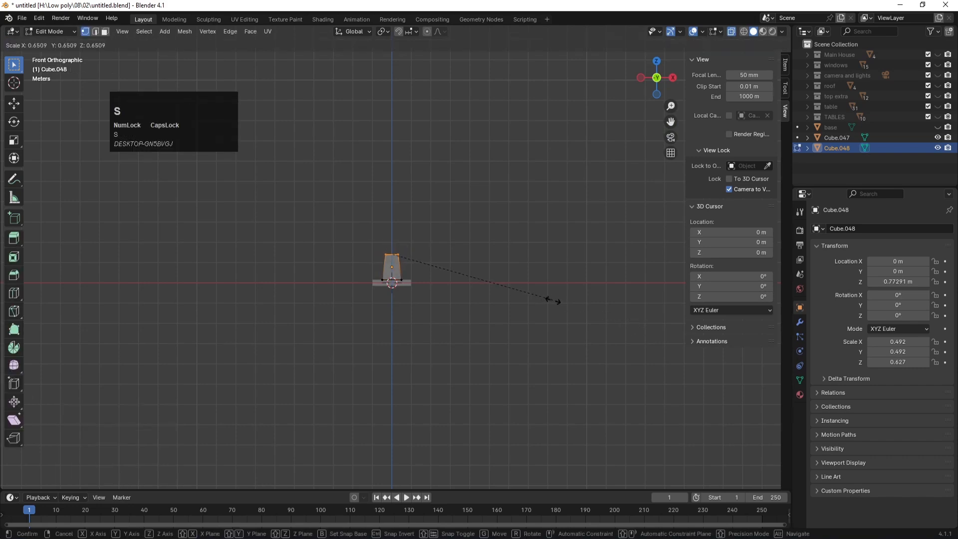
click(428, 271)
Step: Raise the narrowed top vertically into a pointed tip
key(g)
key(z)
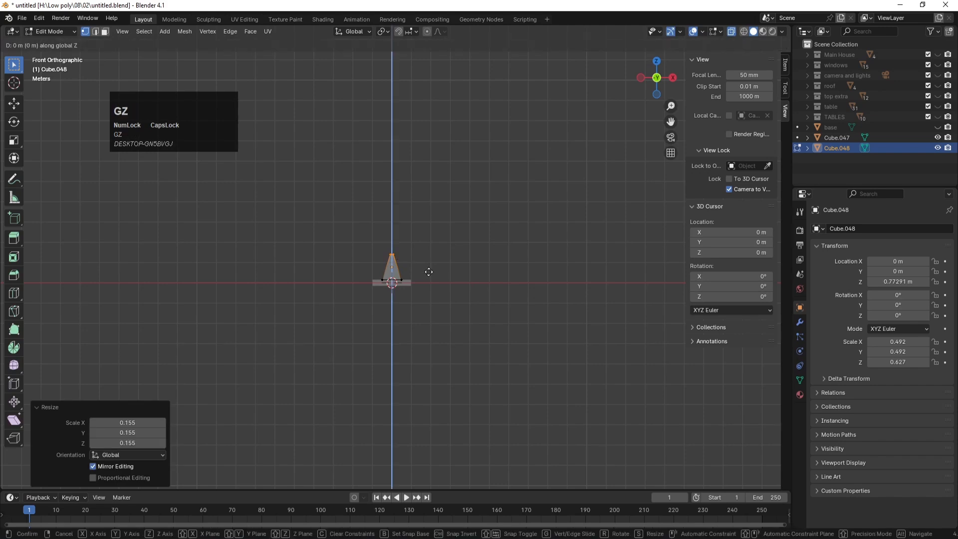
key(Num_Lock)
click(434, 224)
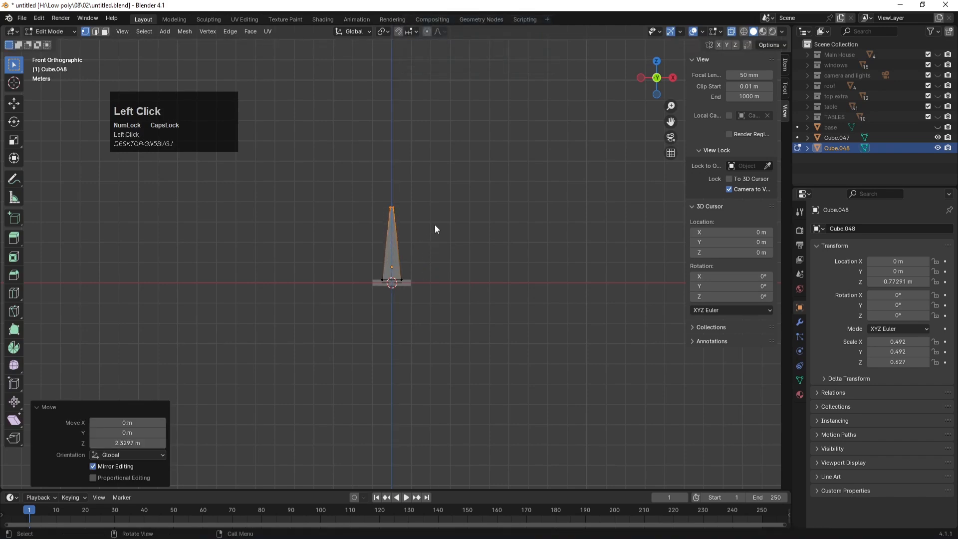
key(Tab)
middle_drag(459, 236, 402, 218)
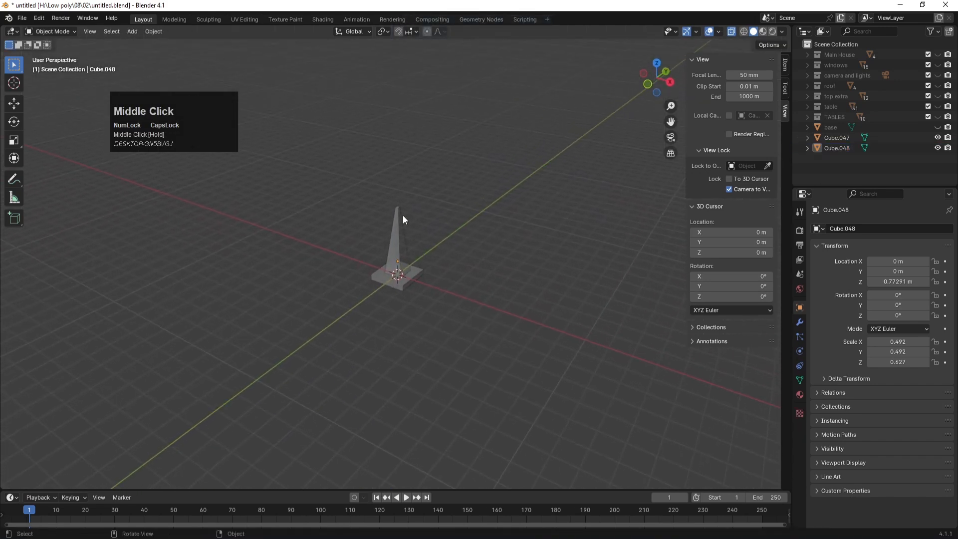
key(shift+a)
Step: Add a UV sphere, raise it above the post and shrink it slightly
mouse_move(402, 215)
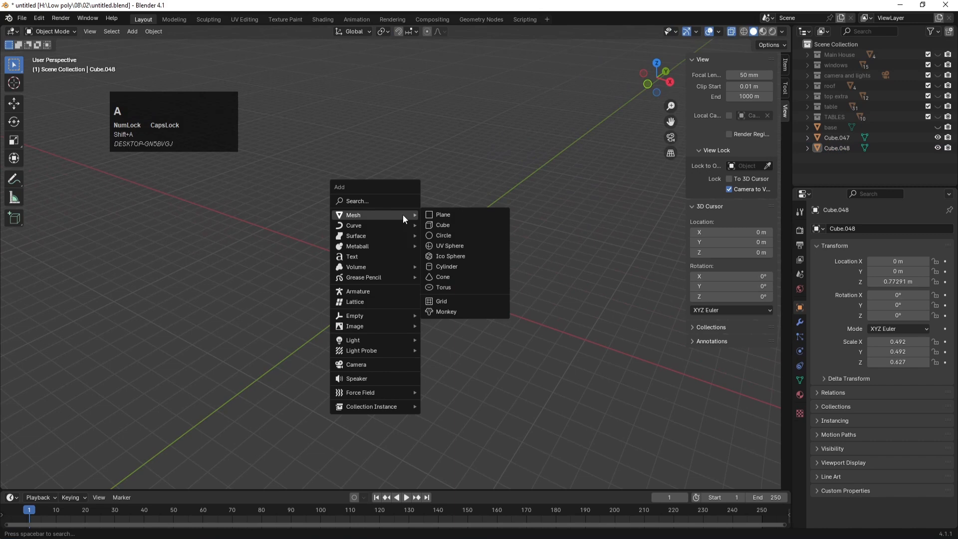
click(446, 243)
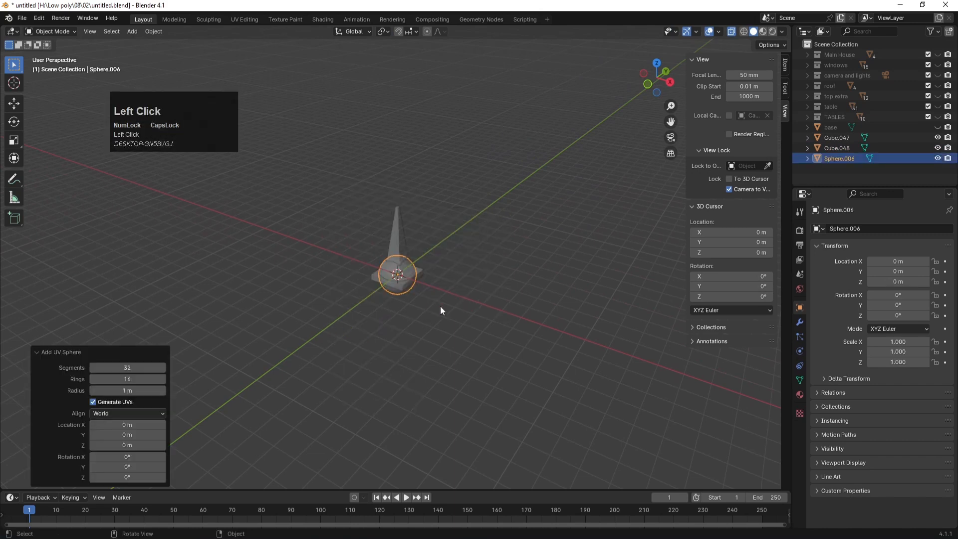
key(g)
key(z)
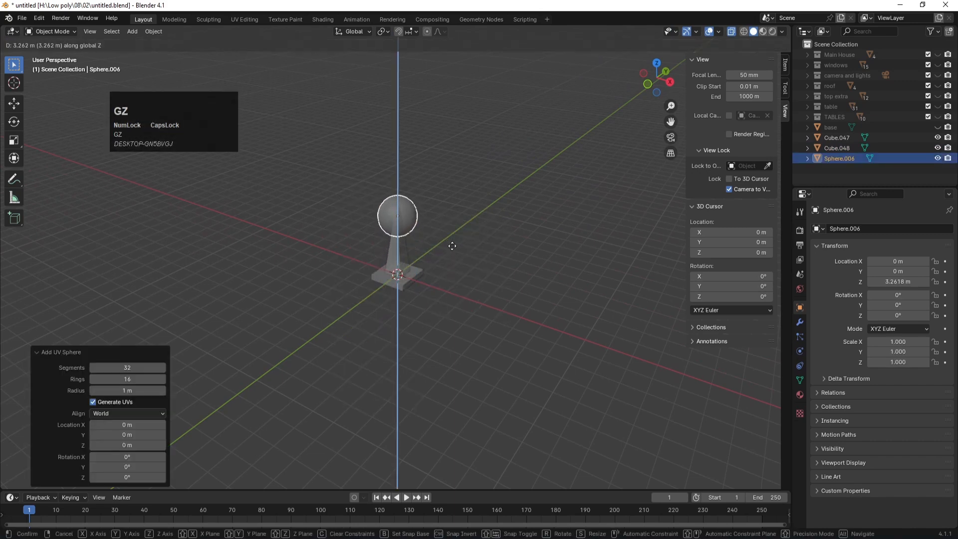
click(451, 239)
key(s)
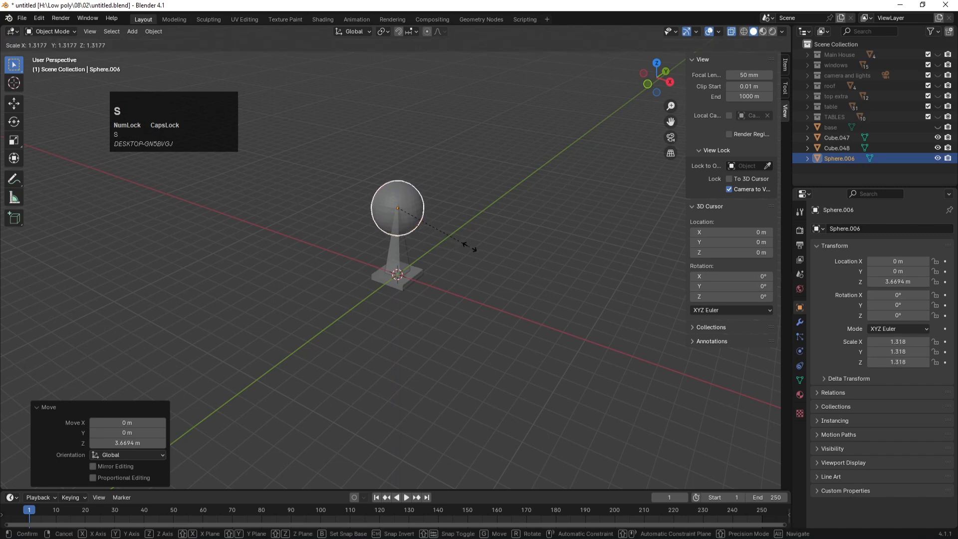
click(455, 243)
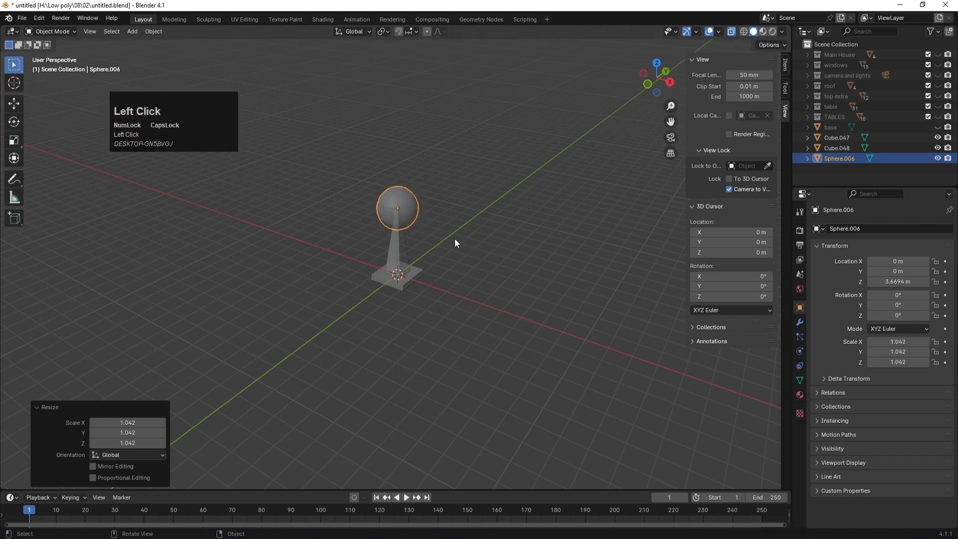
Step: Lengthen the post's tip upward past the sphere and widen it slightly
click(408, 246)
key(KP_1)
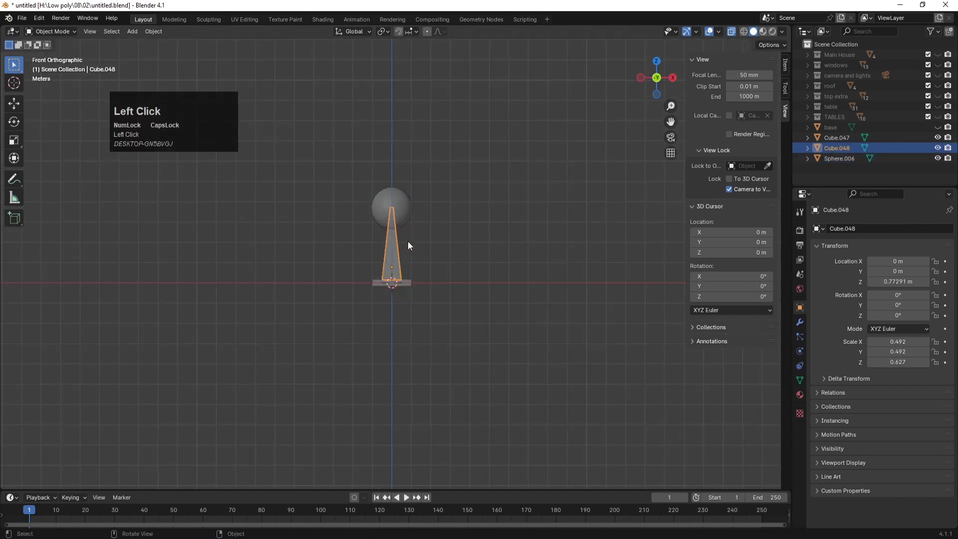
key(Tab)
drag(376, 188, 434, 227)
key(g)
key(z)
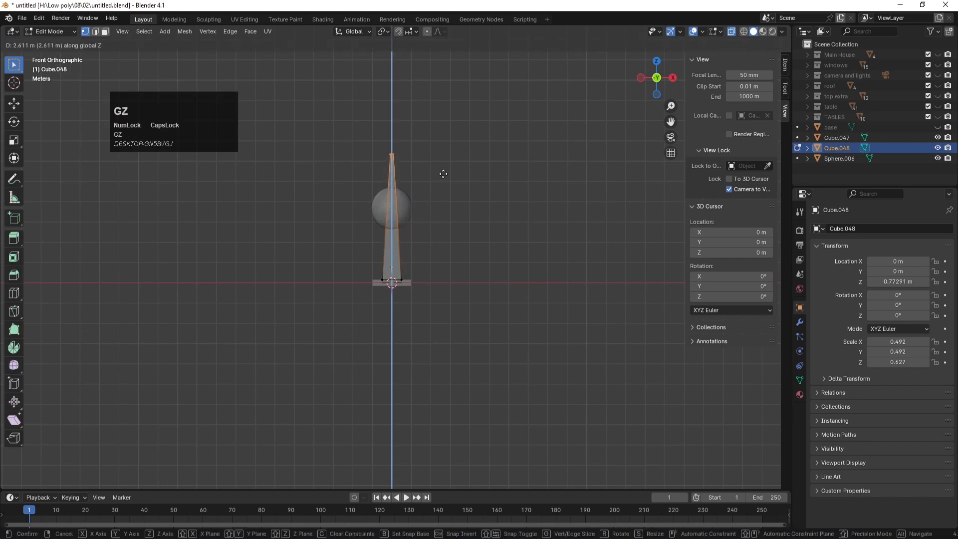
click(444, 170)
key(s)
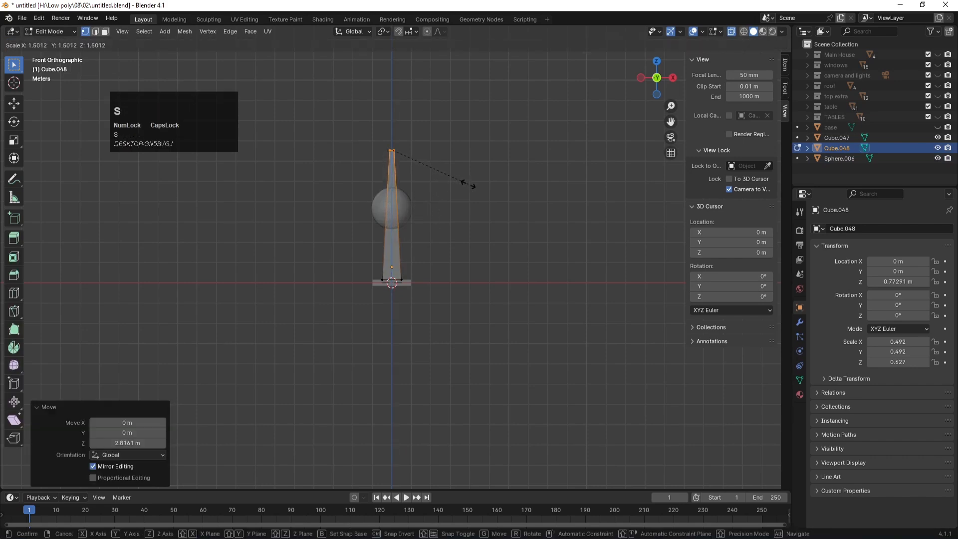
click(468, 184)
key(v)
click(468, 184)
key(Tab)
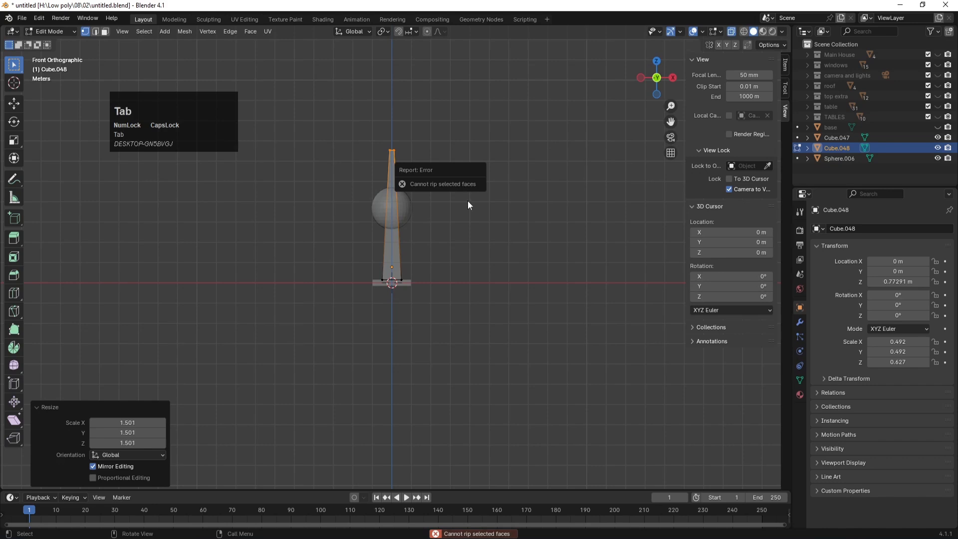
click(437, 215)
key(Tab)
Step: Move the sphere up, enlarge it to canopy size and seat it on the post's tip
click(407, 204)
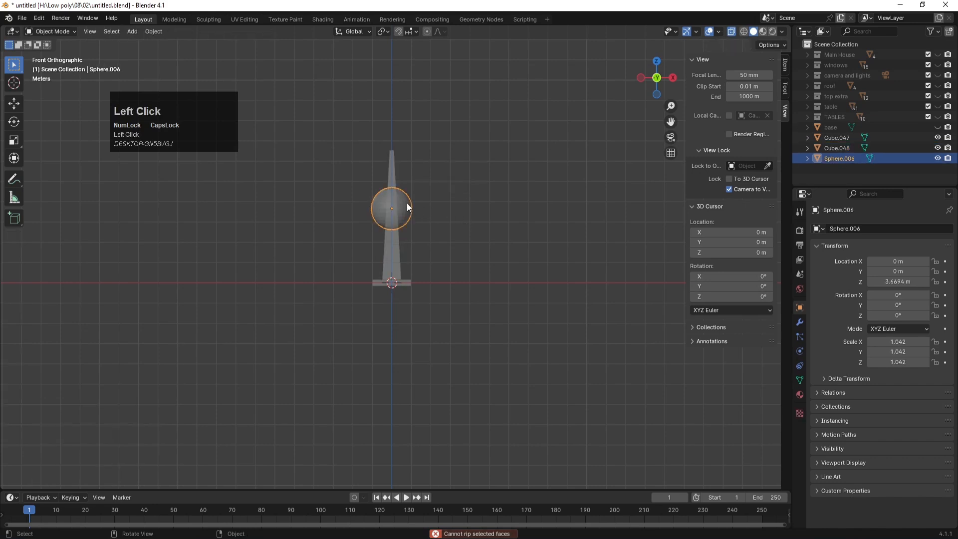
key(g)
key(z)
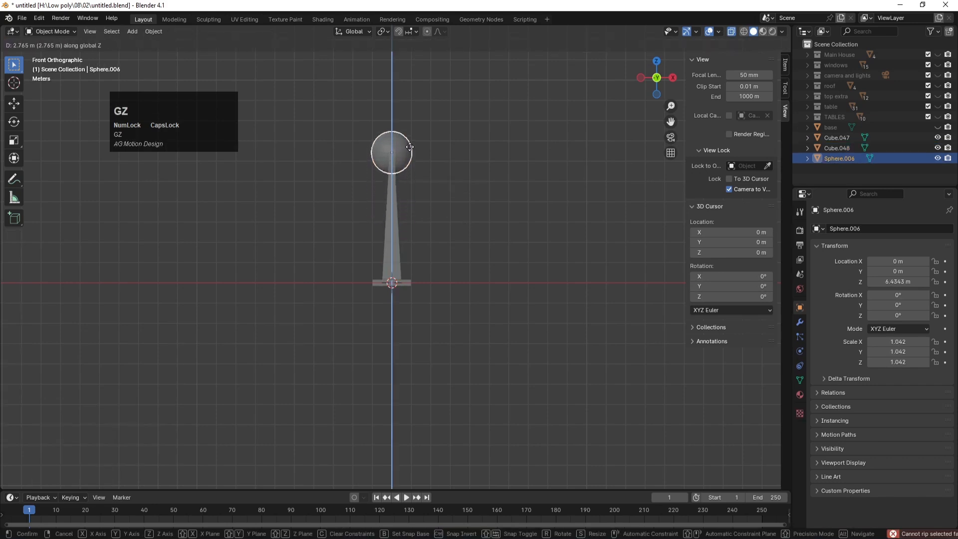
click(417, 160)
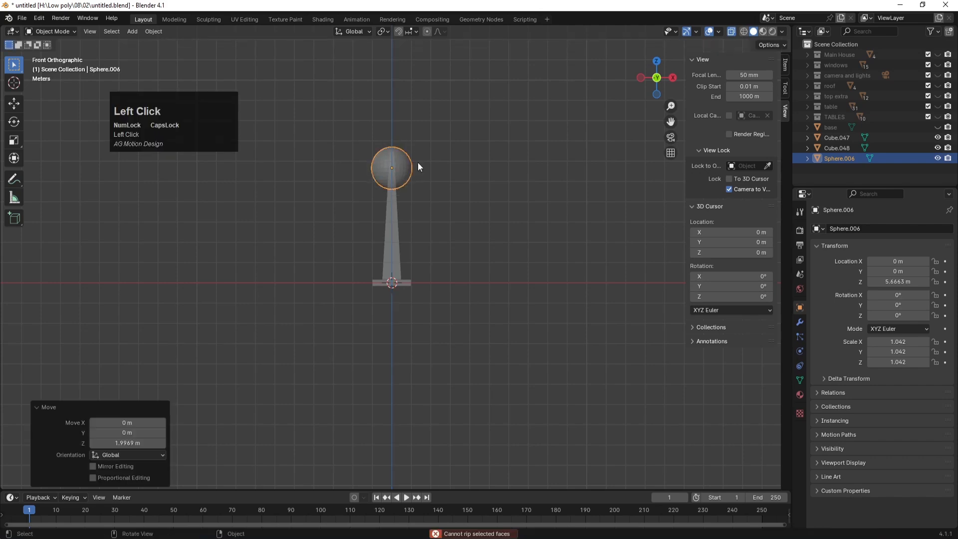
key(s)
click(427, 172)
key(g)
key(z)
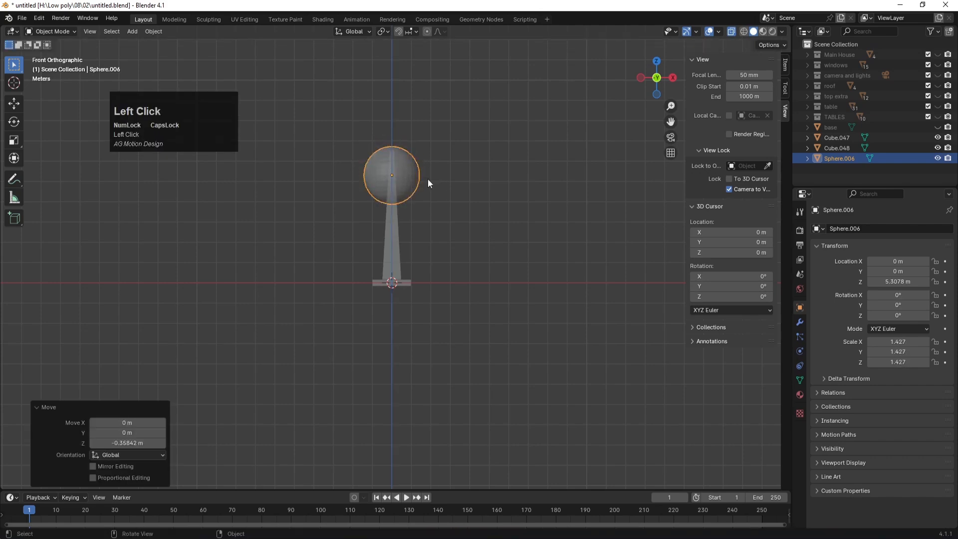
click(427, 179)
Step: Delete the sphere's lower-half faces to form a dome and shade it smooth
key(Tab)
key(3)
drag(489, 242, 349, 172)
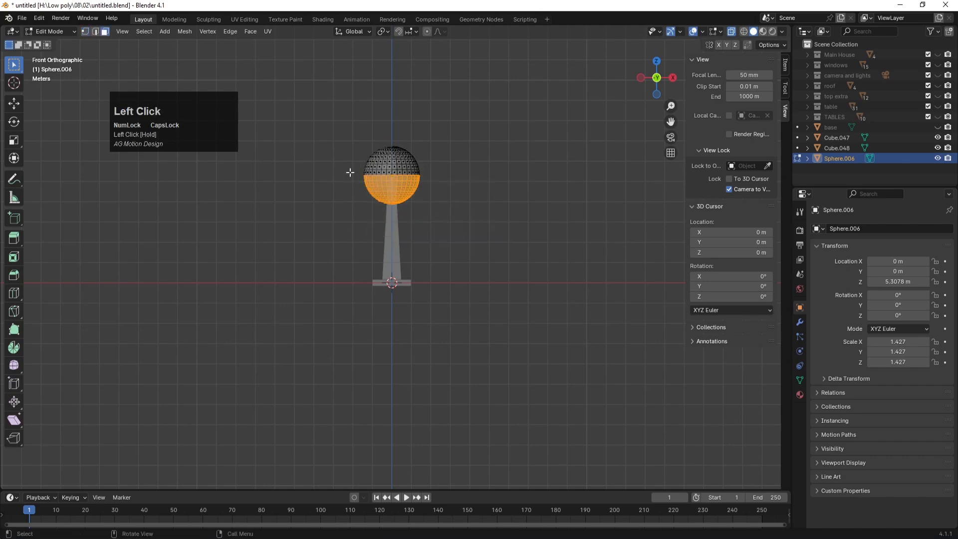
key(x)
click(350, 172)
key(Tab)
middle_drag(456, 209, 458, 236)
click(432, 172)
right_click(423, 160)
click(415, 160)
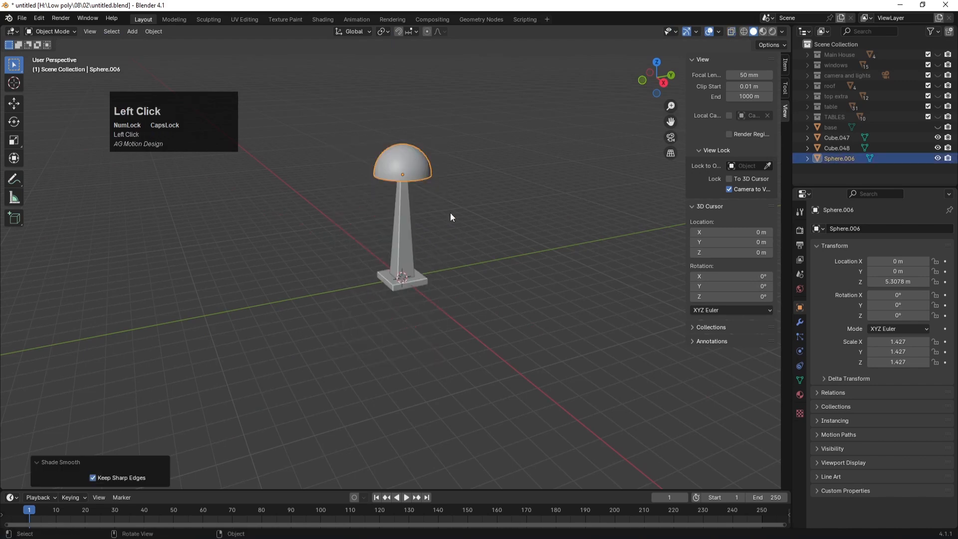
Step: Narrow the bottom vertices of the lamp's stem to 0.535 scale
click(397, 255)
key(KP_1)
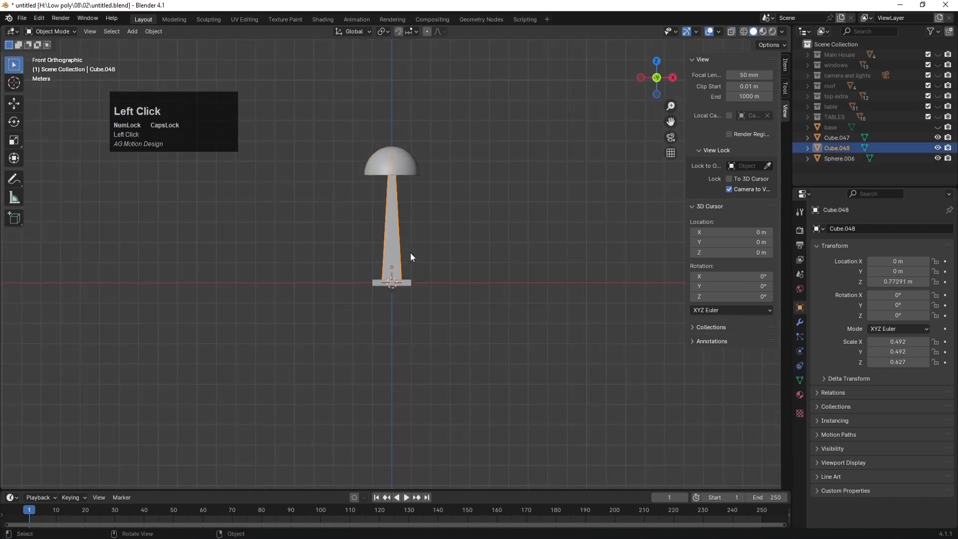
key(Tab)
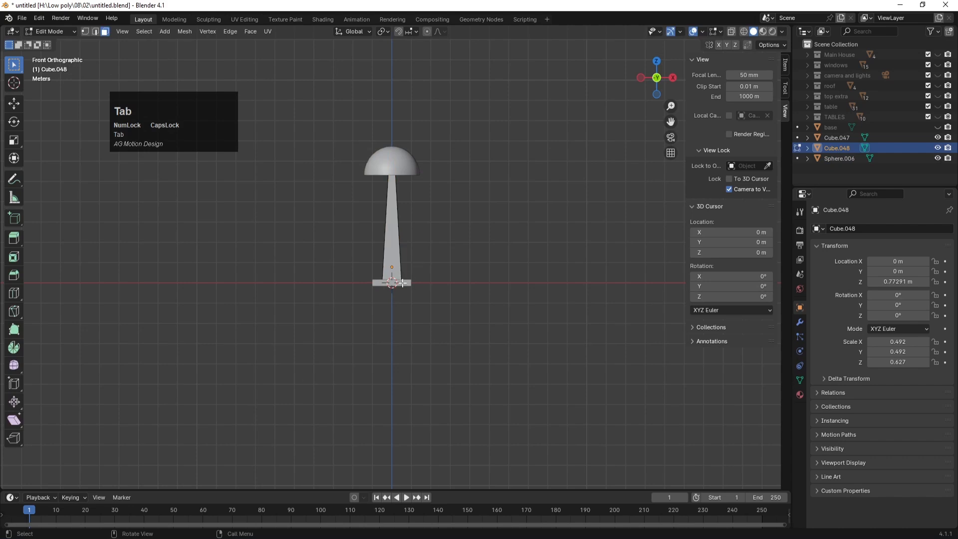
key(alt+z)
drag(366, 268, 442, 292)
key(s)
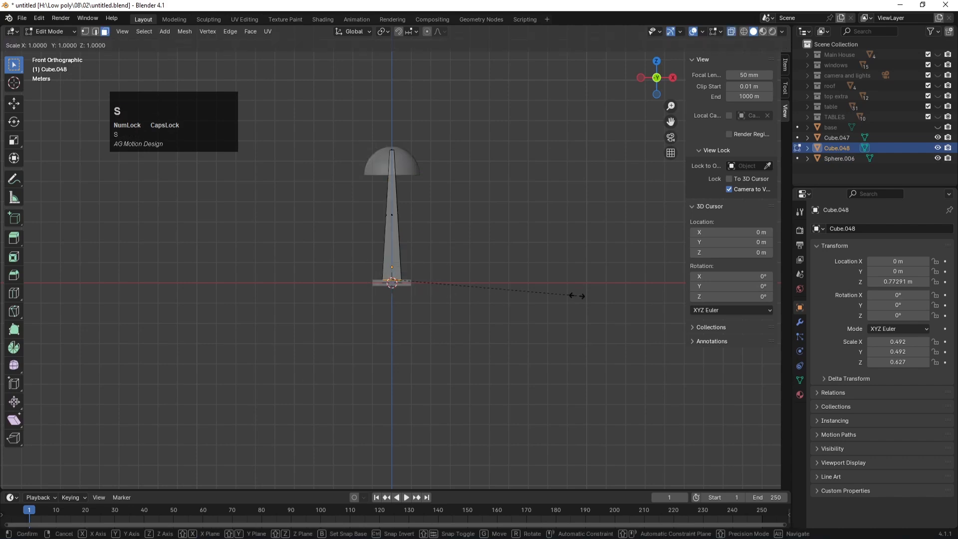
click(492, 286)
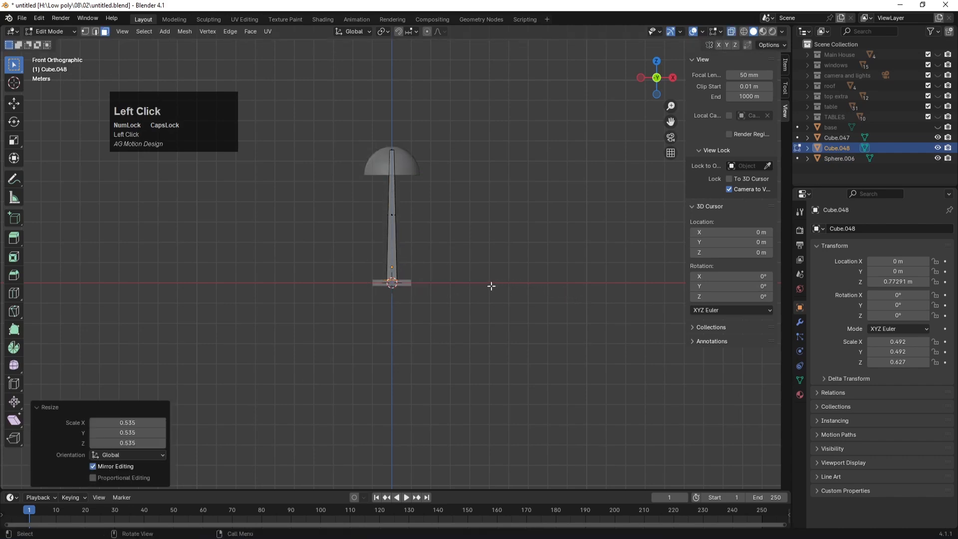
key(Tab)
click(483, 256)
key(alt+z)
Step: Select all three lamp parts and scale them down to 0.450
click(502, 264)
middle_drag(502, 265, 423, 301)
drag(491, 327, 348, 157)
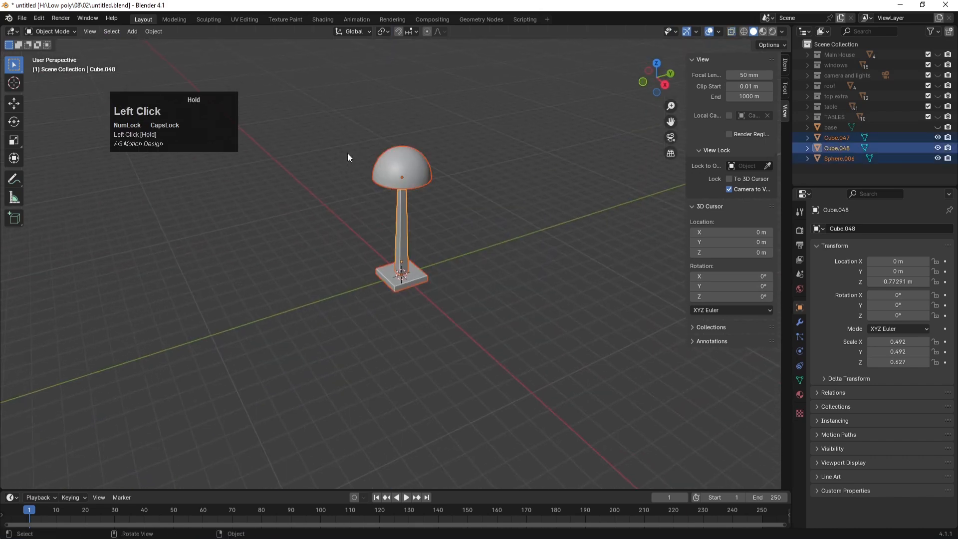
key(s)
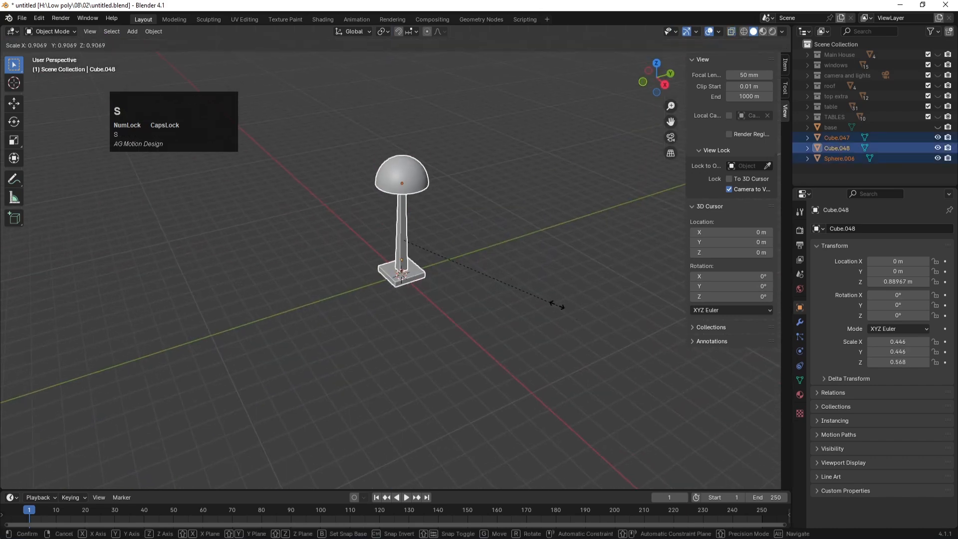
click(481, 266)
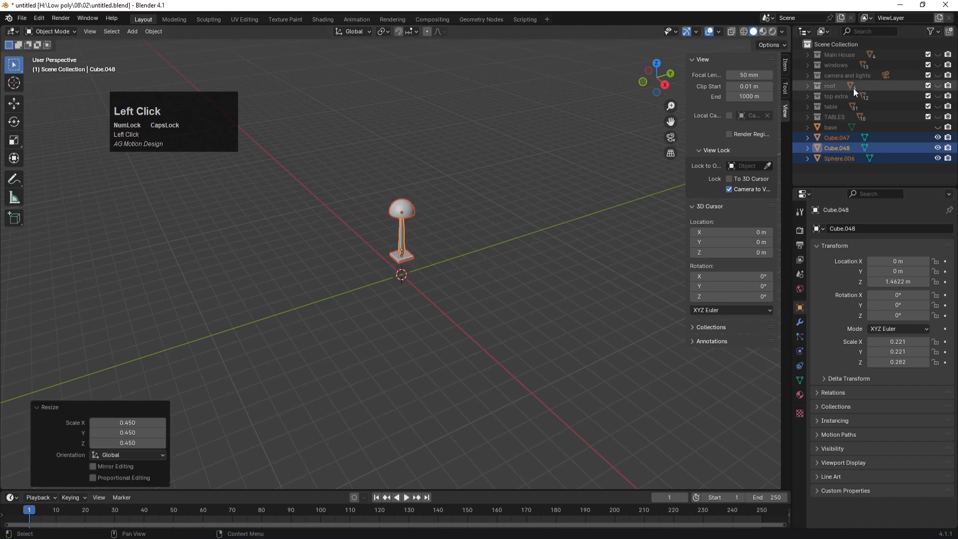
Step: Unhide the TABLES collection and raise the lamp above the table in front view
click(937, 116)
key(KP_1)
key(g)
key(z)
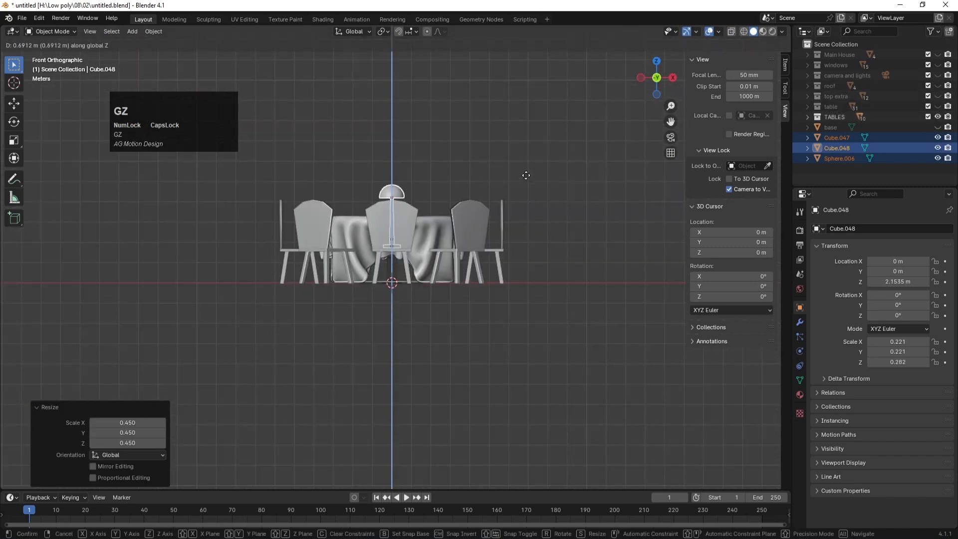
click(526, 147)
key(alt+z)
scroll(449, 173, up, 7)
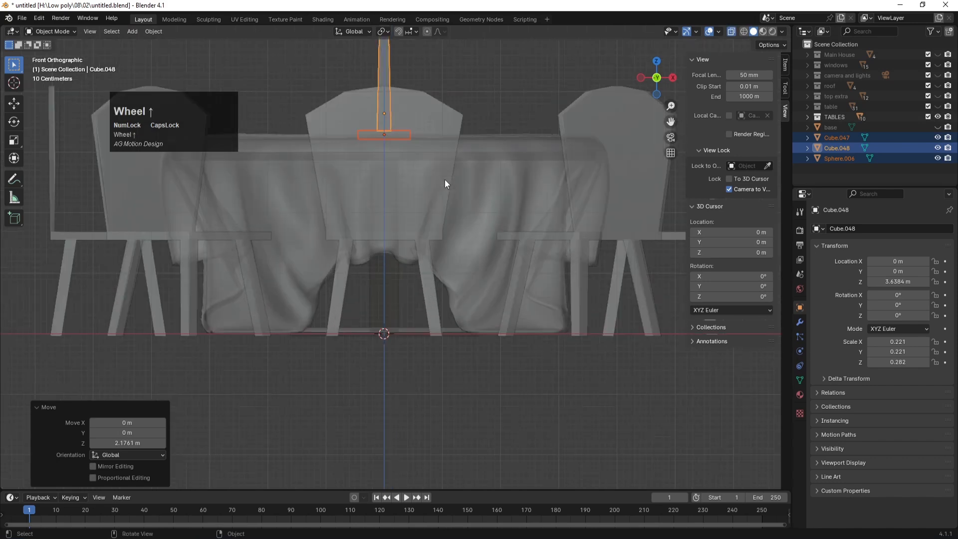
key(KP_Decimal)
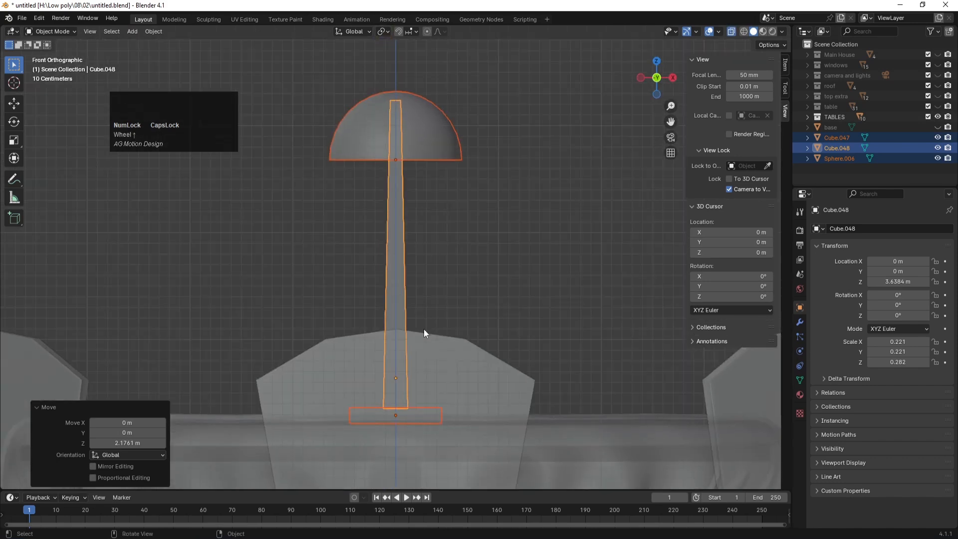
key(g)
key(z)
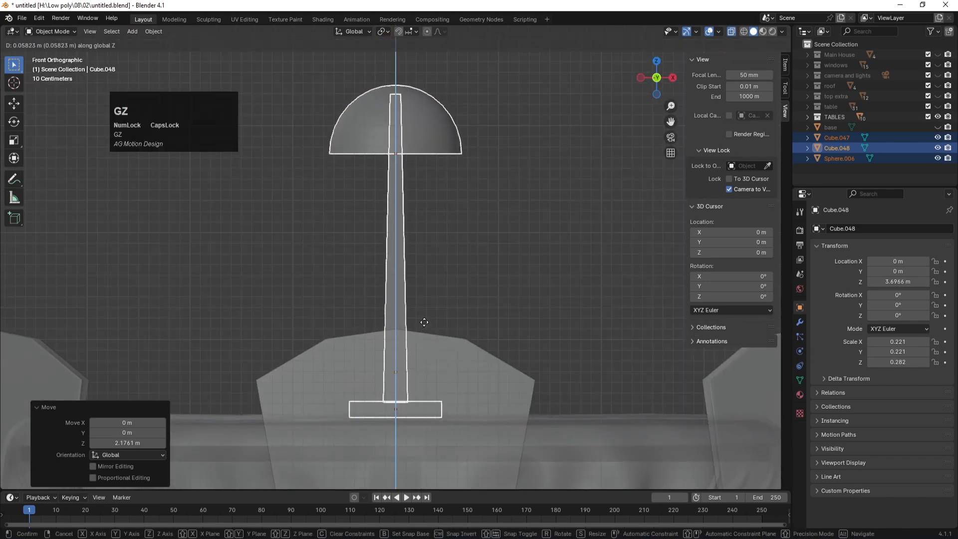
click(424, 324)
Step: Scale the lamp to 0.762 and lower it toward the tabletop
key(KP_7)
scroll(425, 315, down, 5)
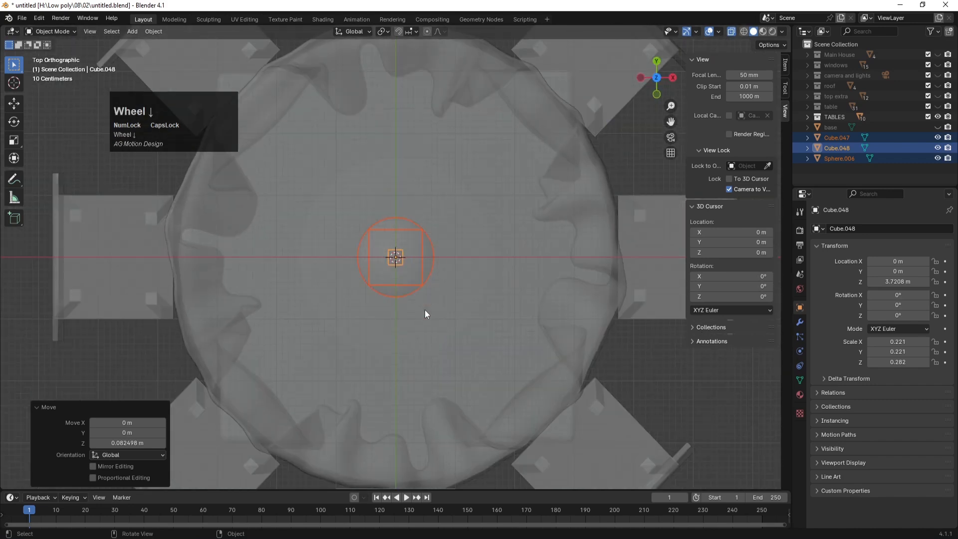
key(s)
click(480, 313)
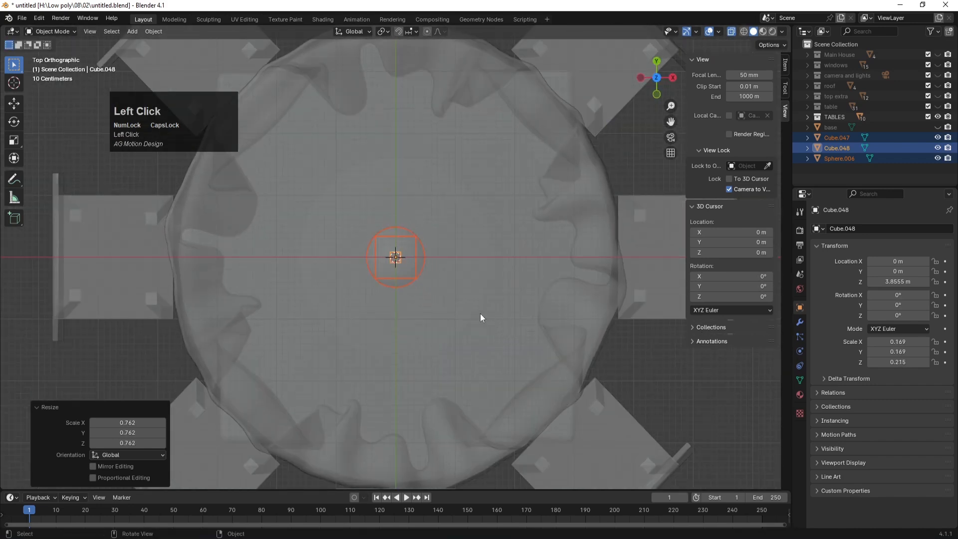
key(KP_1)
key(g)
key(z)
click(480, 328)
Step: Adjust the lamp vertically so it rests on the tabletop
middle_drag(480, 234, 459, 255)
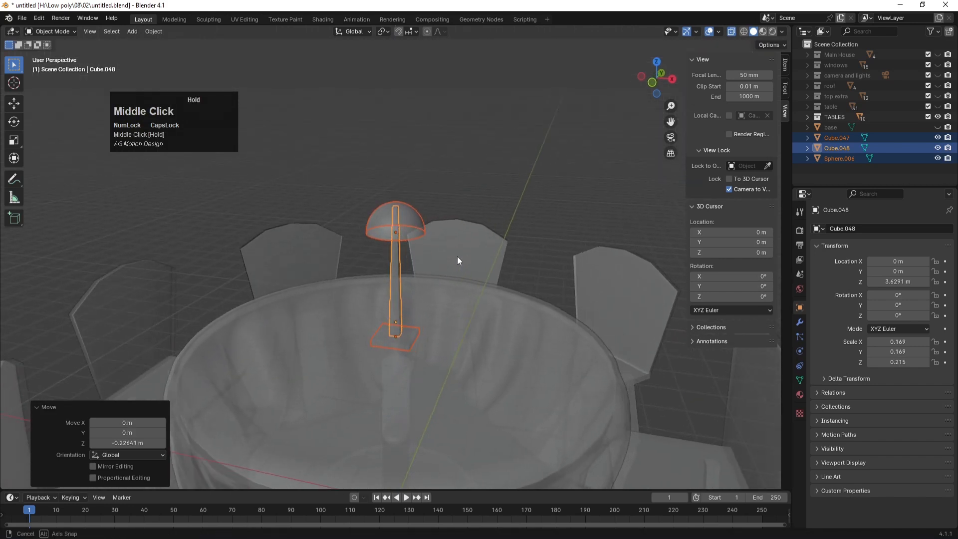
scroll(448, 256, down, 4)
scroll(448, 257, up, 5)
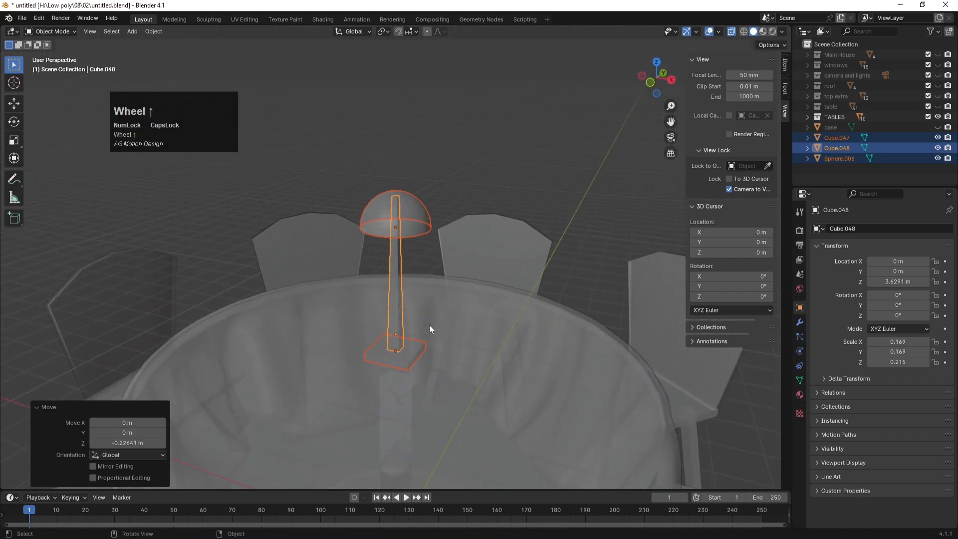
key(alt+z)
key(g)
key(z)
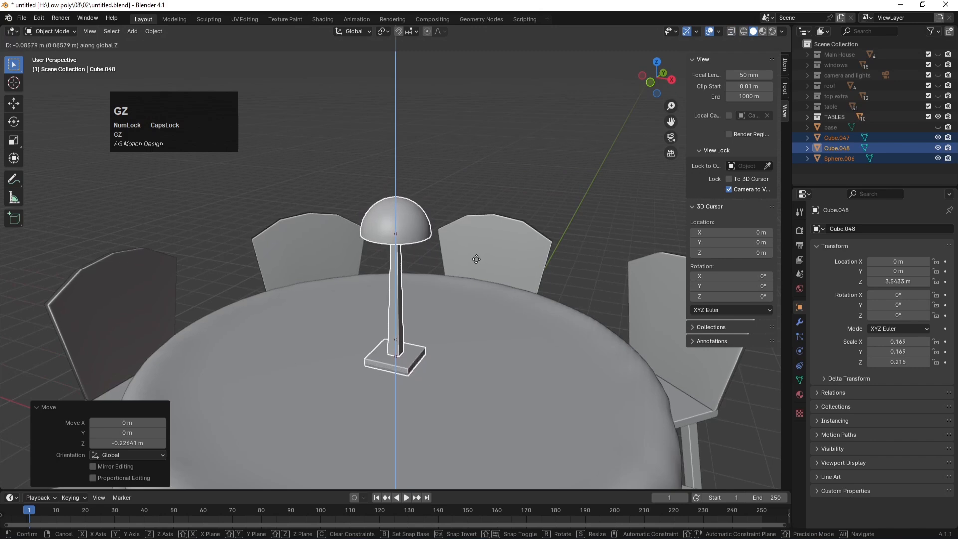
click(475, 258)
Step: Deselect the lamp, orbit around the table and save the file
scroll(463, 190, down, 2)
scroll(463, 189, down, 1)
click(468, 173)
middle_drag(468, 173, 427, 247)
key(ctrl+s)
Step: Select the table set and unhide the roof, windows, camera and lights, and Main House collections
scroll(492, 189, down, 4)
click(499, 190)
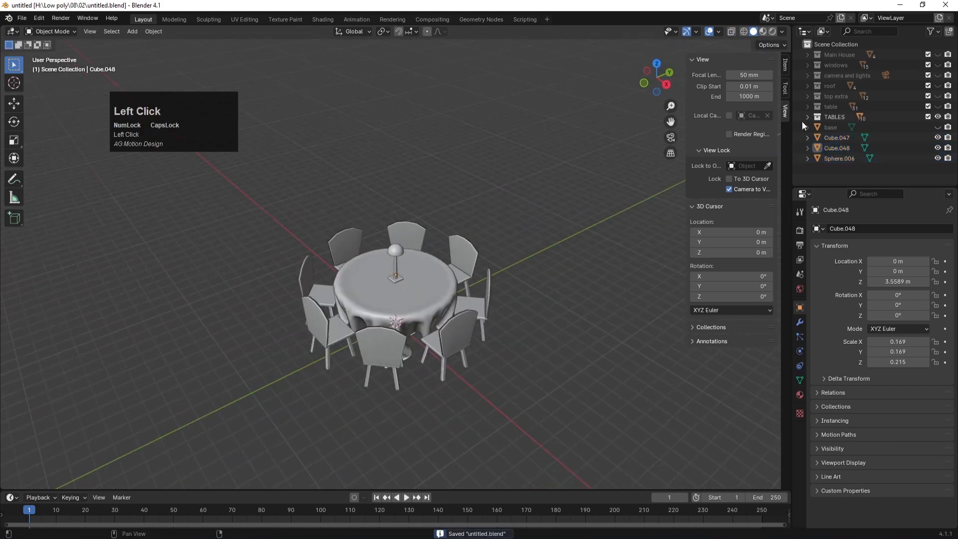
drag(241, 215, 567, 402)
click(938, 106)
click(938, 96)
click(937, 86)
click(938, 75)
click(938, 64)
click(938, 55)
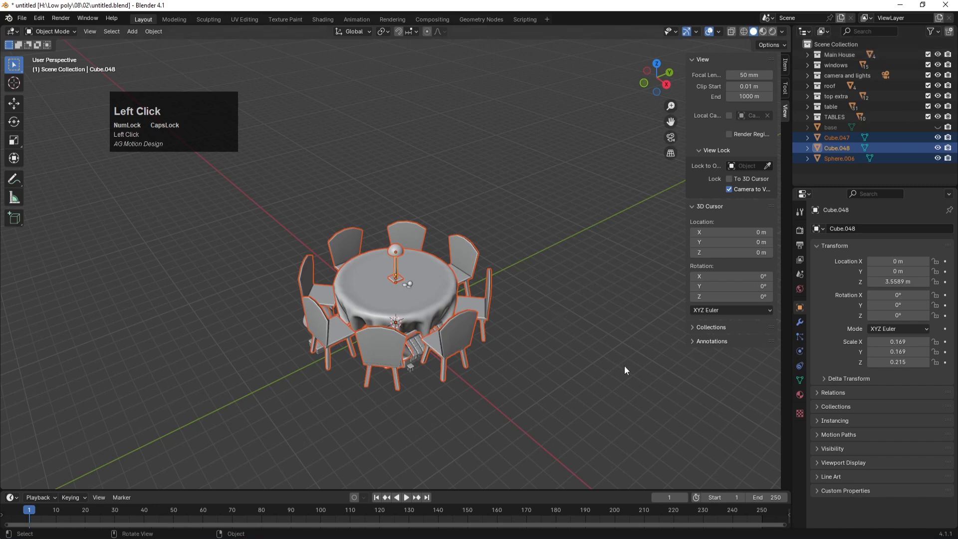
Step: Shrink the table set to 0.272 scale and move it in front of the house in top view
key(s)
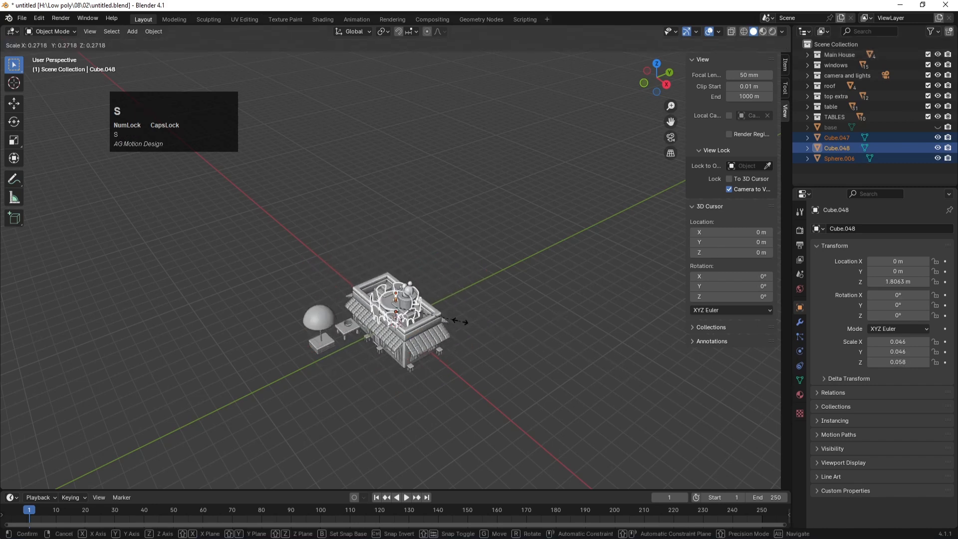
click(460, 321)
key(KP_7)
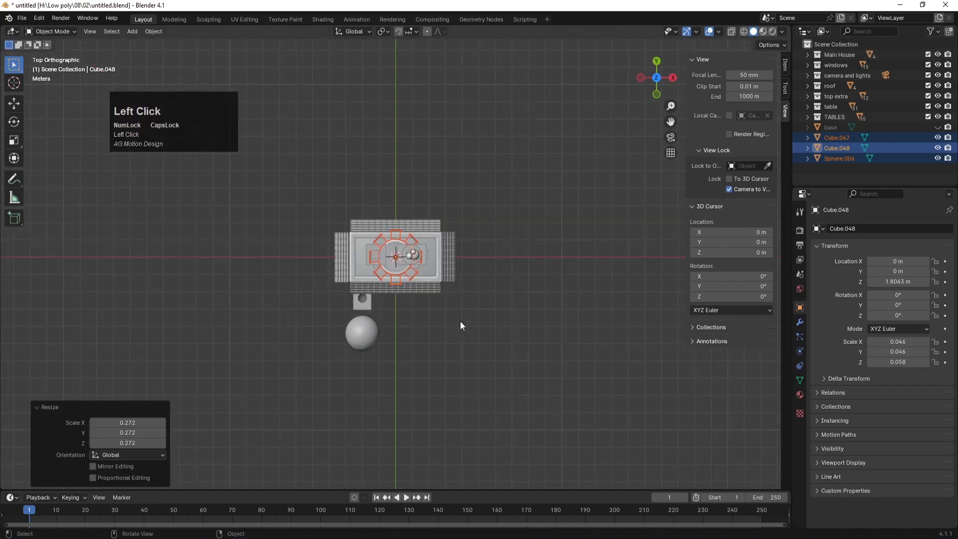
key(g)
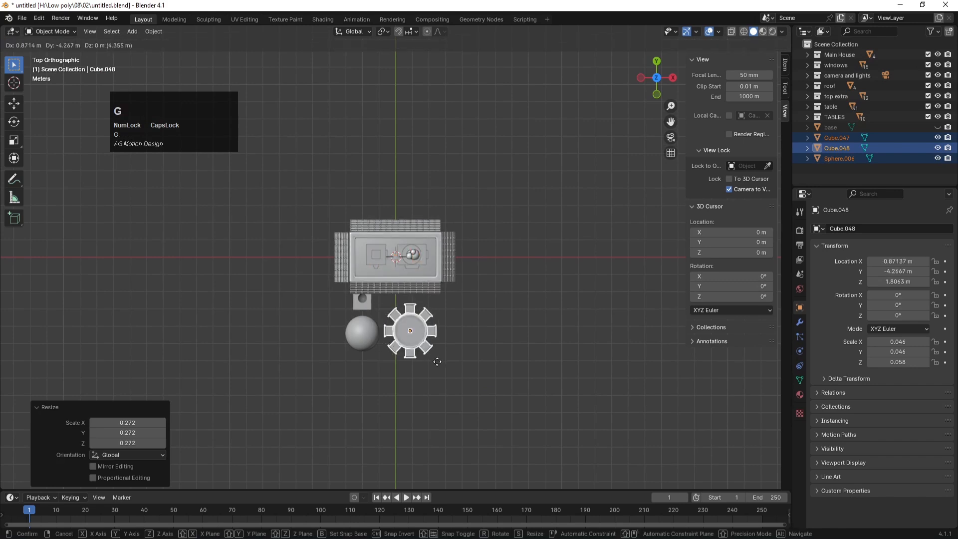
click(436, 353)
scroll(505, 413, up, 3)
Step: Scale the table set by 0.673 and lower it along Z to ground level
key(s)
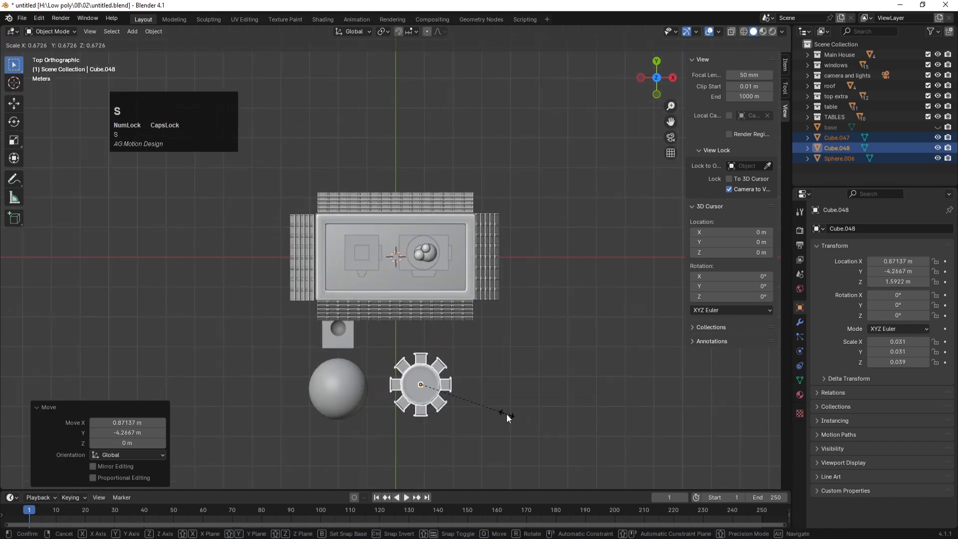
click(508, 418)
key(KP_1)
key(g)
key(z)
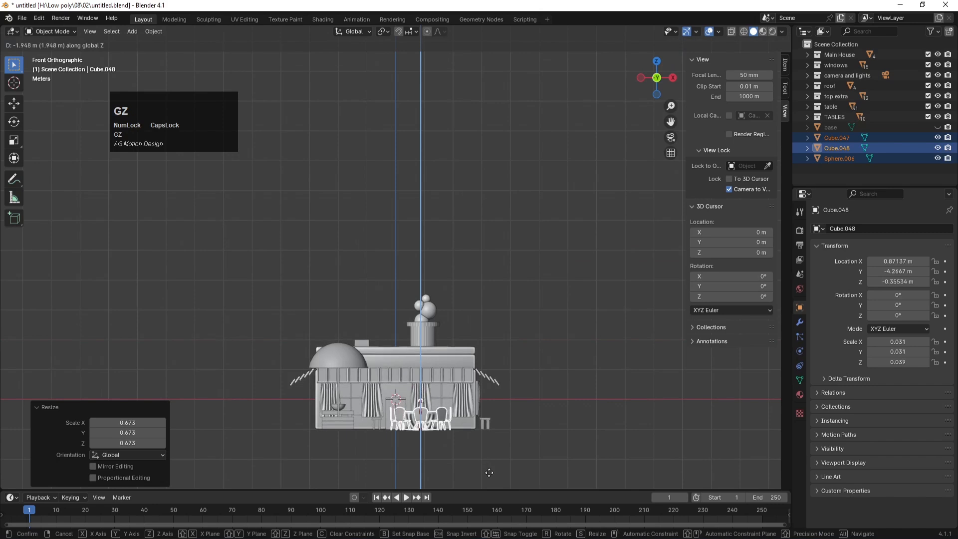
click(489, 472)
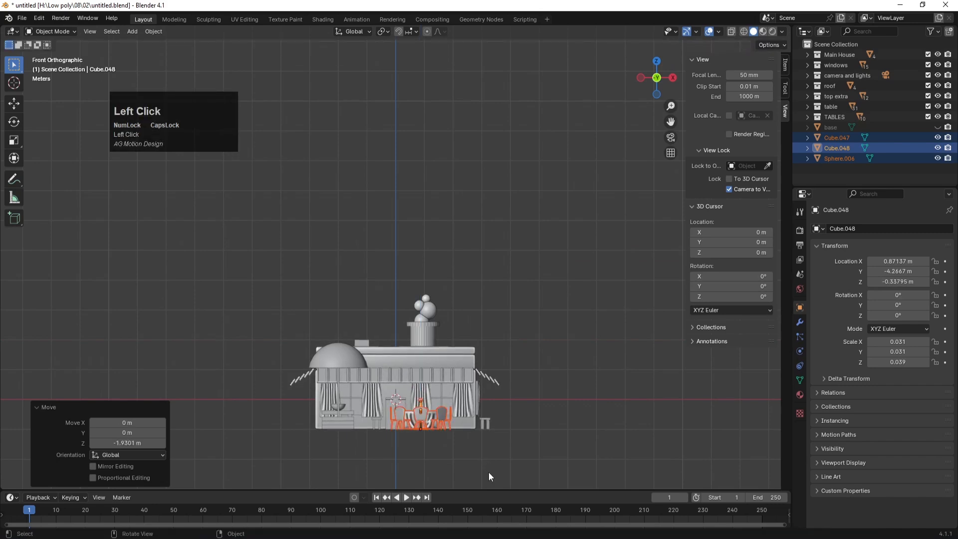
scroll(474, 390, up, 8)
scroll(470, 340, down, 3)
Step: Slide the table set left along X, then position it beside the umbrella
key(g)
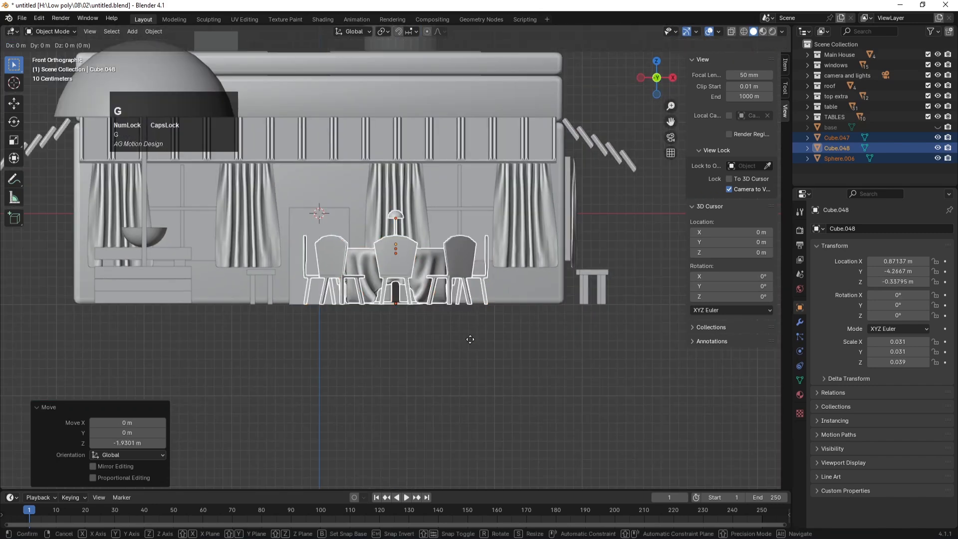
key(x)
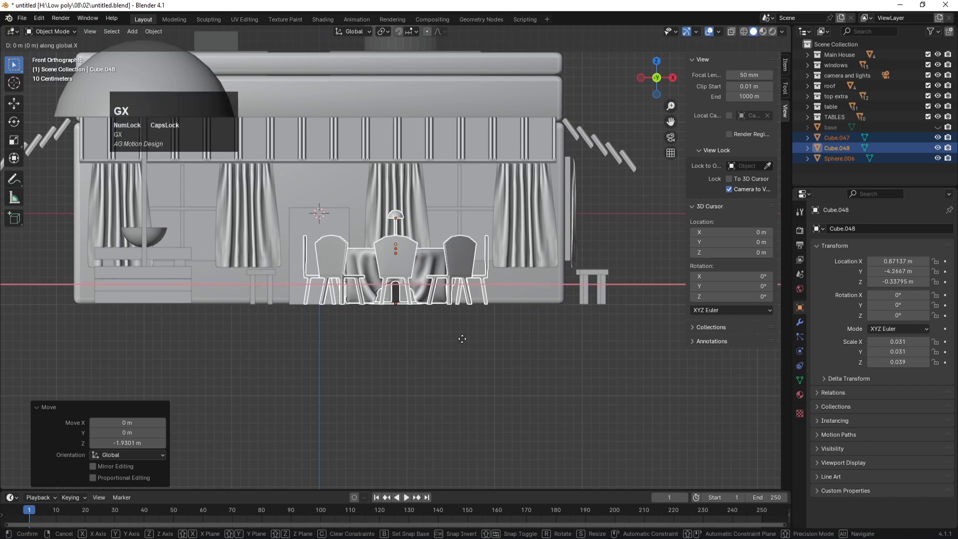
click(406, 343)
key(KP_7)
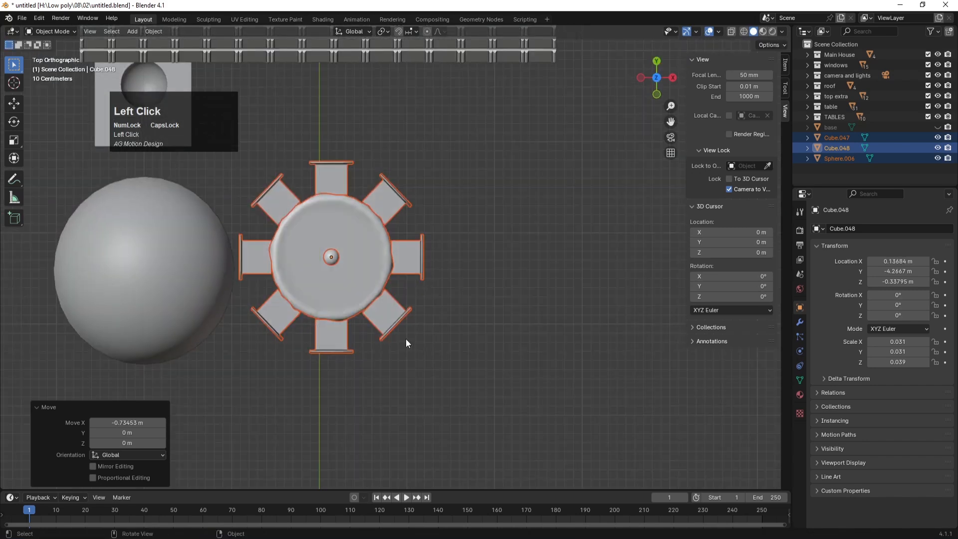
scroll(402, 333, down, 2)
key(g)
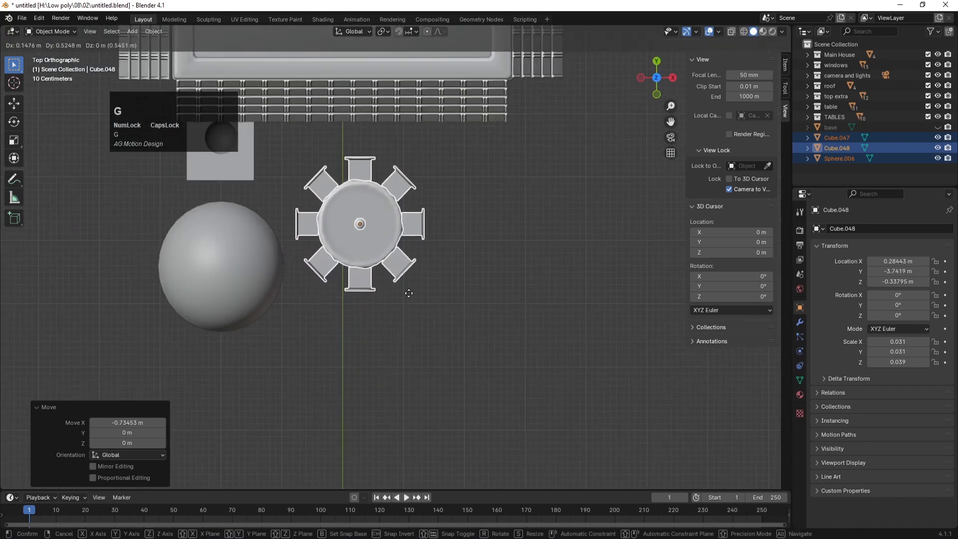
click(409, 279)
scroll(409, 280, down, 3)
Step: Make three copies of the table set, placing the last one beside the house's right side
key(shift+d)
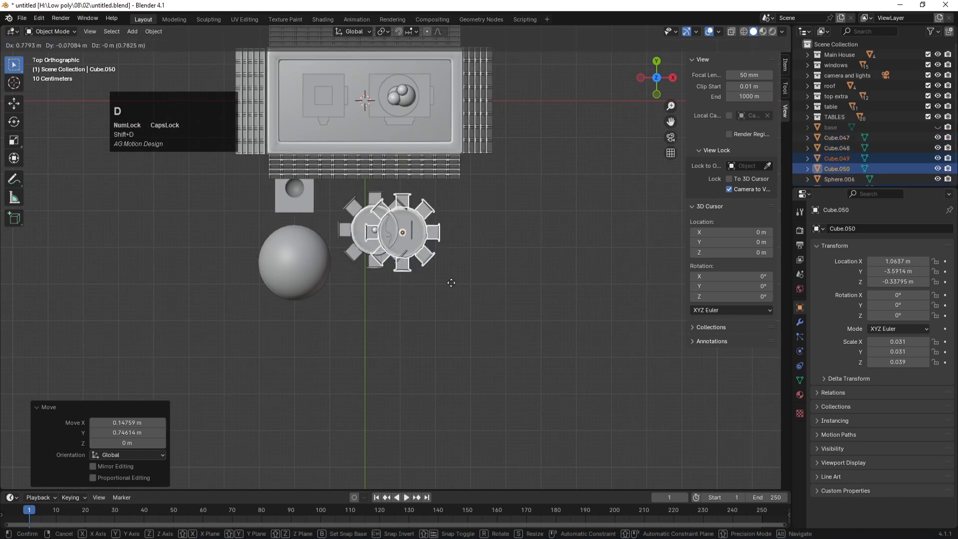
click(504, 300)
key(shift+d)
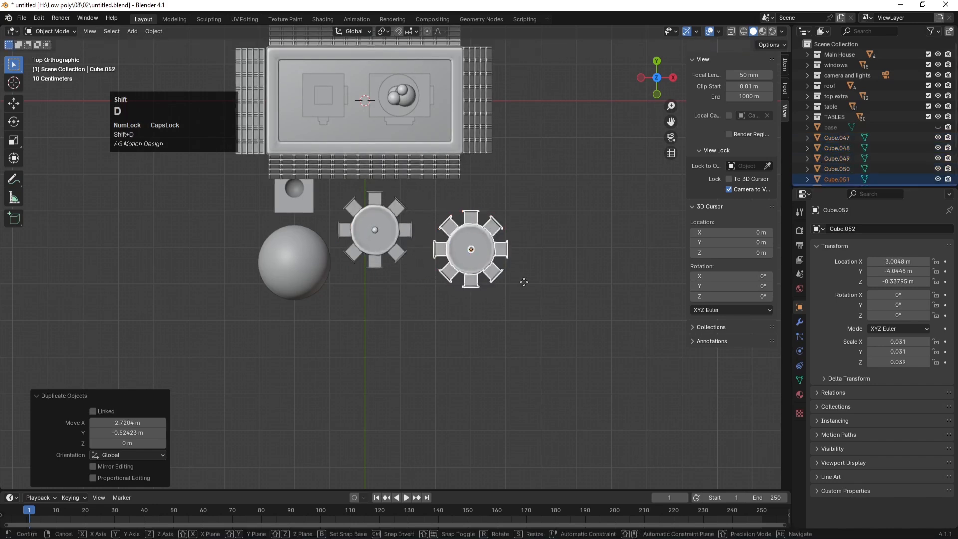
click(565, 222)
shift+middle_drag(565, 220, 502, 268)
key(shift+d)
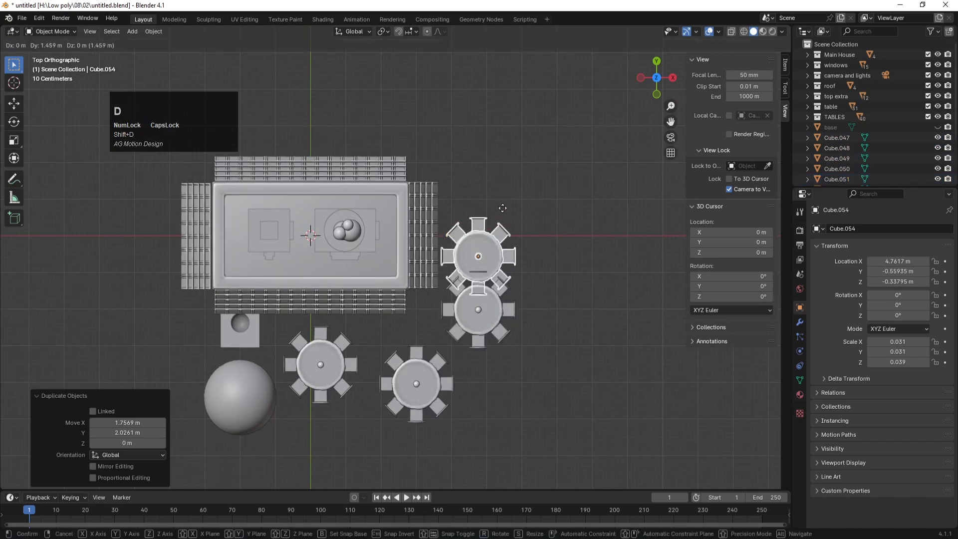
click(500, 179)
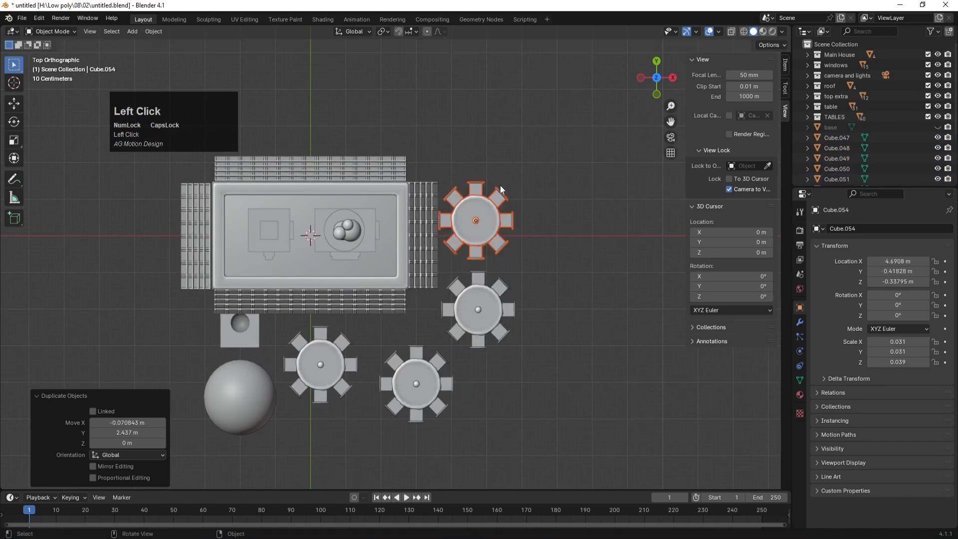
key(KP_0)
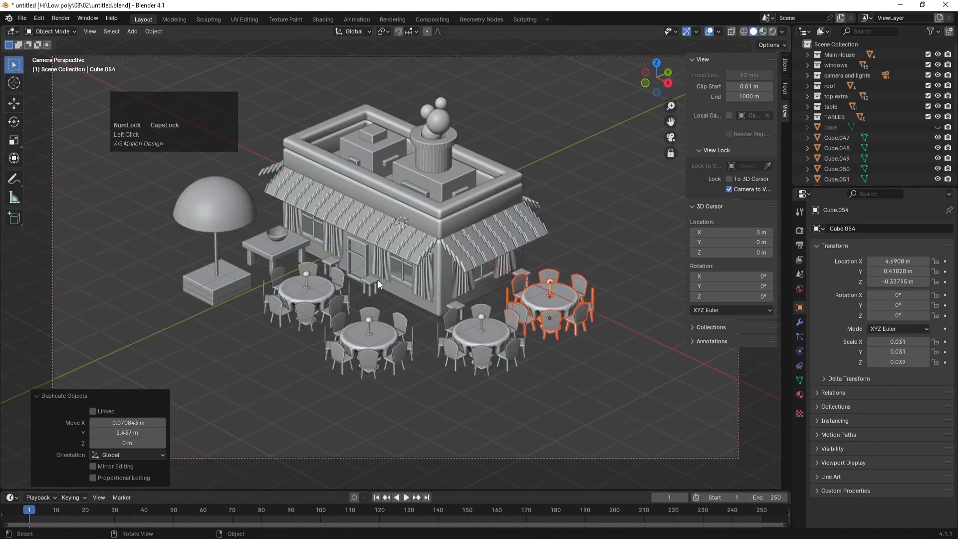
Step: Recentre the view on the café scene and save the file
alt+middle_click(372, 297)
shift+middle_drag(396, 320, 393, 258)
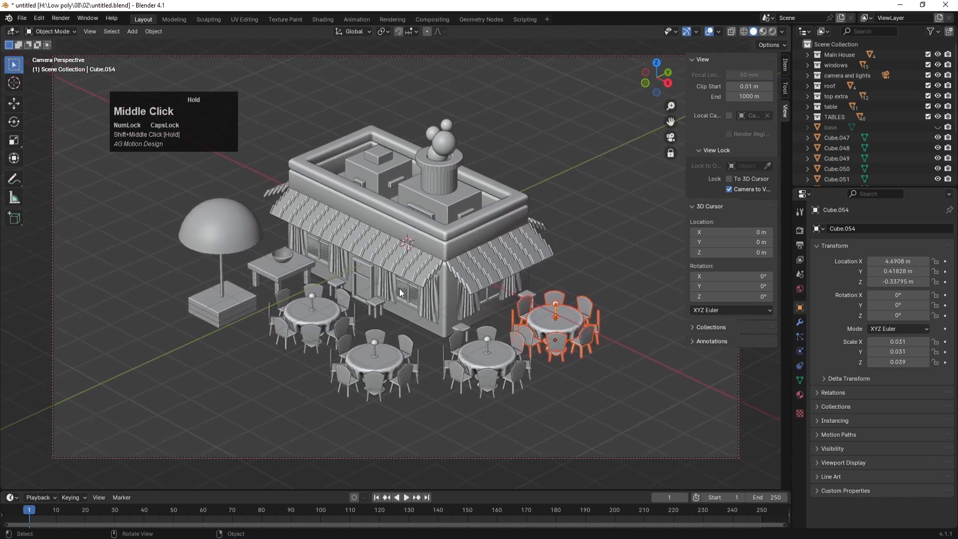
key(ctrl+s)
click(575, 205)
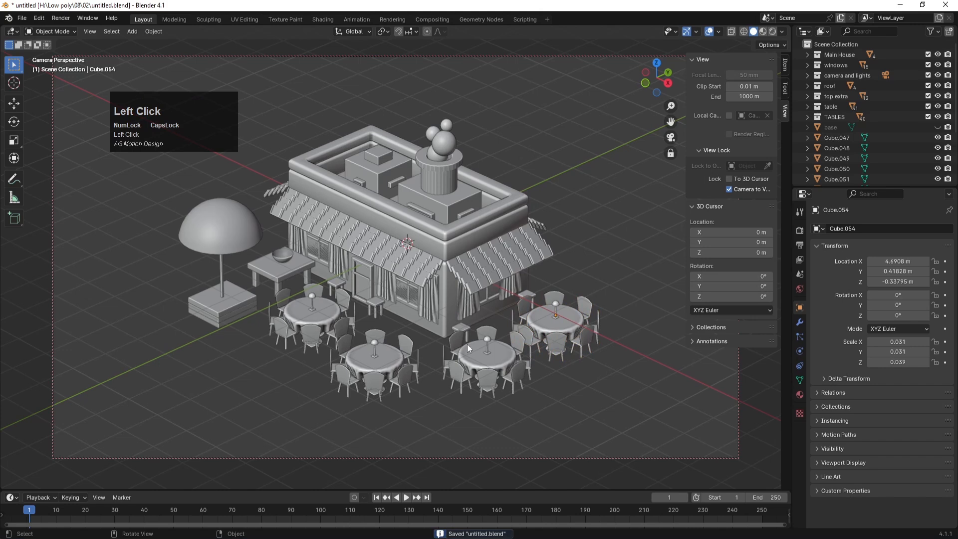
key(ctrl+s)
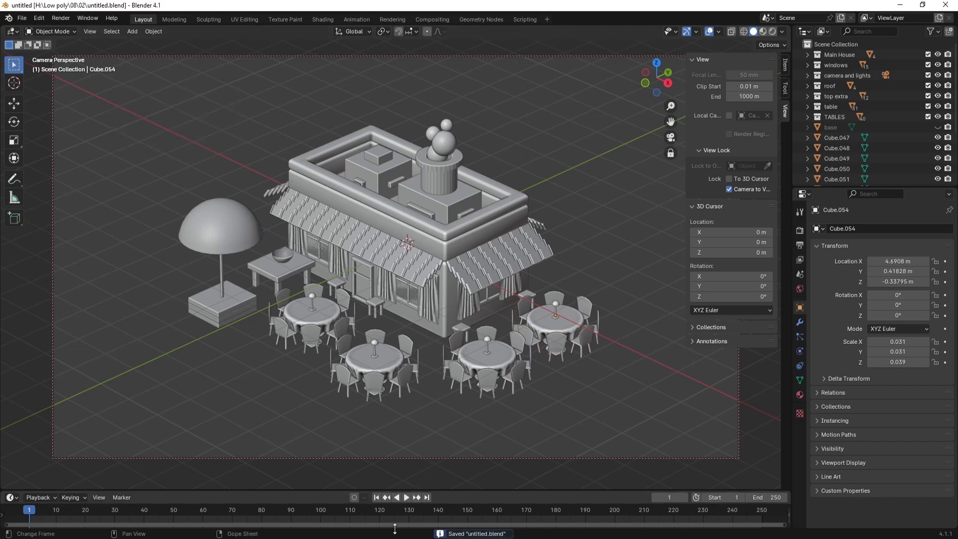
Step: Select all four tablecloths and join them into one object, CLOTH.003
click(484, 350)
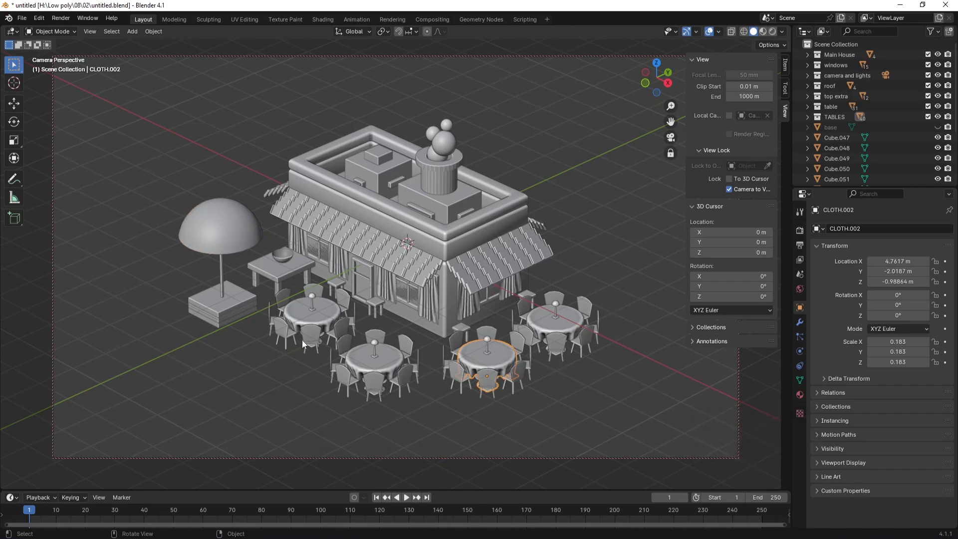
click(318, 313)
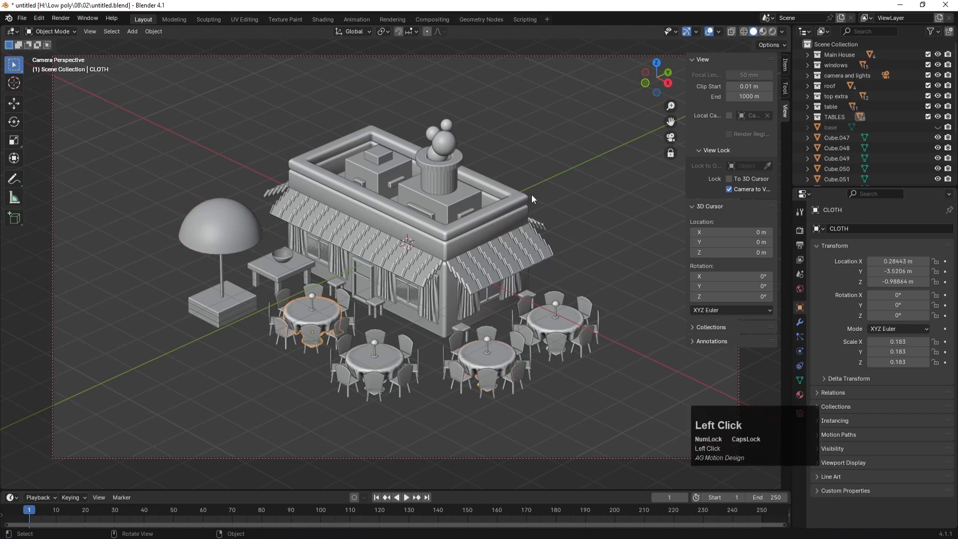
scroll(884, 153, down, 5)
scroll(884, 153, up, 2)
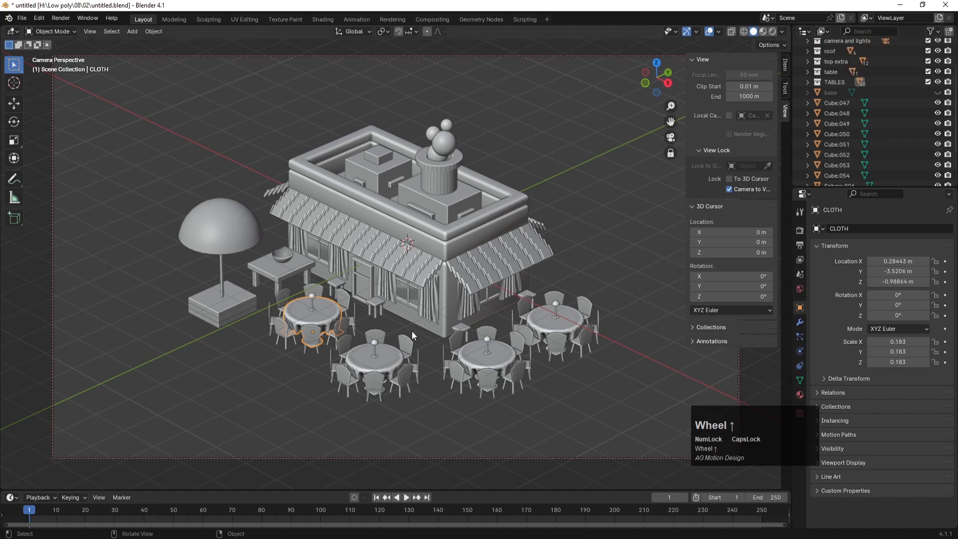
shift+click(378, 364)
shift+click(471, 358)
shift+click(565, 324)
key(ctrl+j)
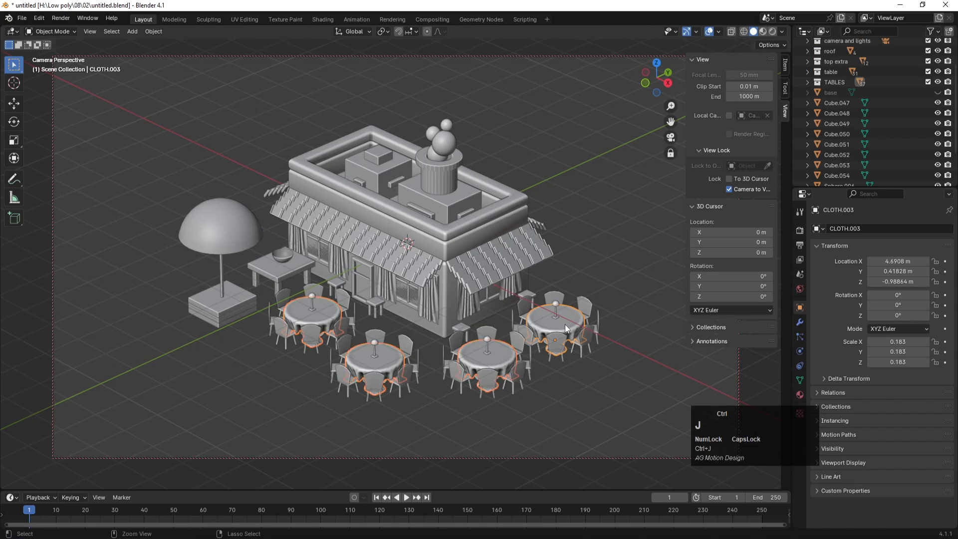
click(581, 266)
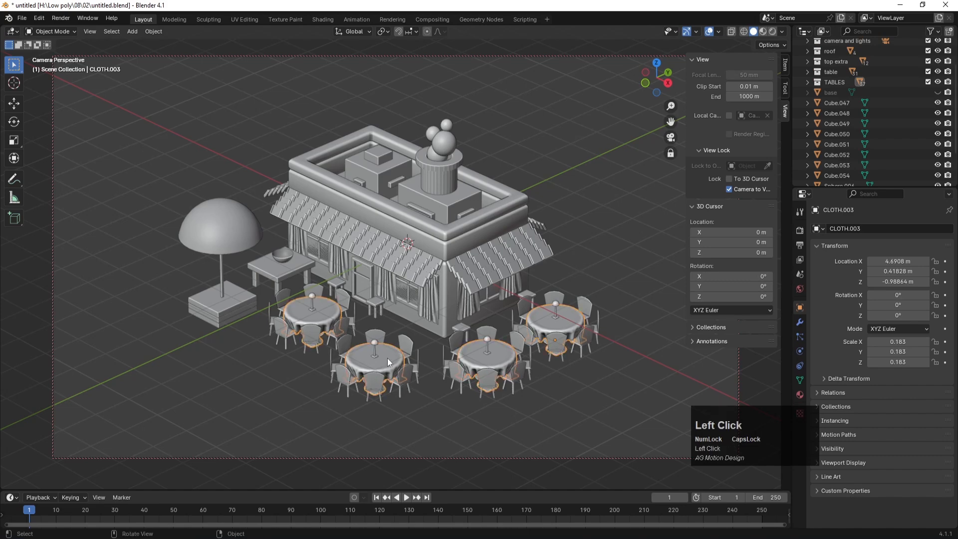
key(KP_7)
scroll(407, 299, up, 10)
click(355, 335)
shift+click(303, 353)
shift+click(295, 396)
shift+click(304, 432)
shift+click(342, 463)
shift+click(388, 447)
shift+click(409, 395)
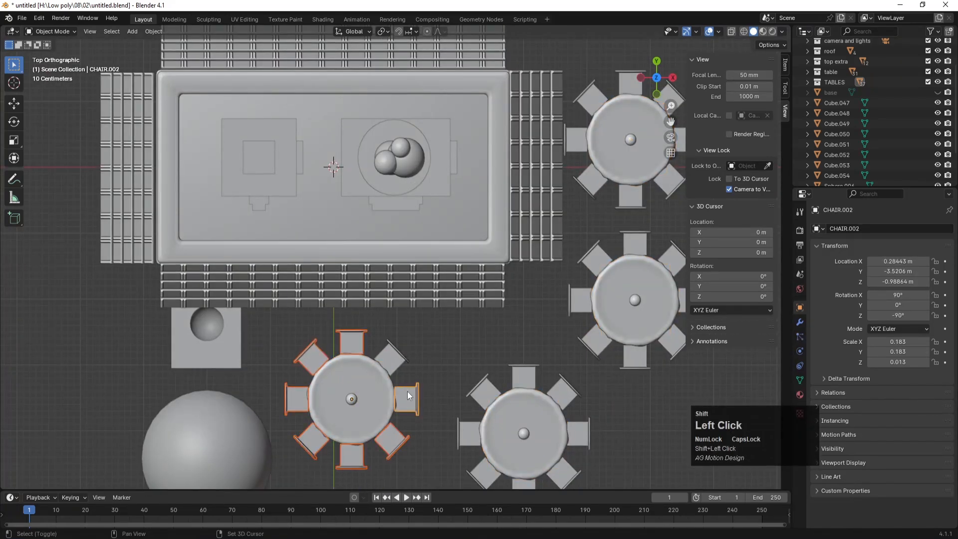
shift+click(481, 392)
shift+click(524, 378)
shift+click(567, 390)
shift+click(578, 432)
shift+click(566, 479)
scroll(565, 471, down, 2)
shift+click(487, 424)
shift+click(450, 408)
shift+click(448, 384)
shift+click(535, 315)
shift+click(562, 327)
shift+click(593, 321)
shift+click(597, 296)
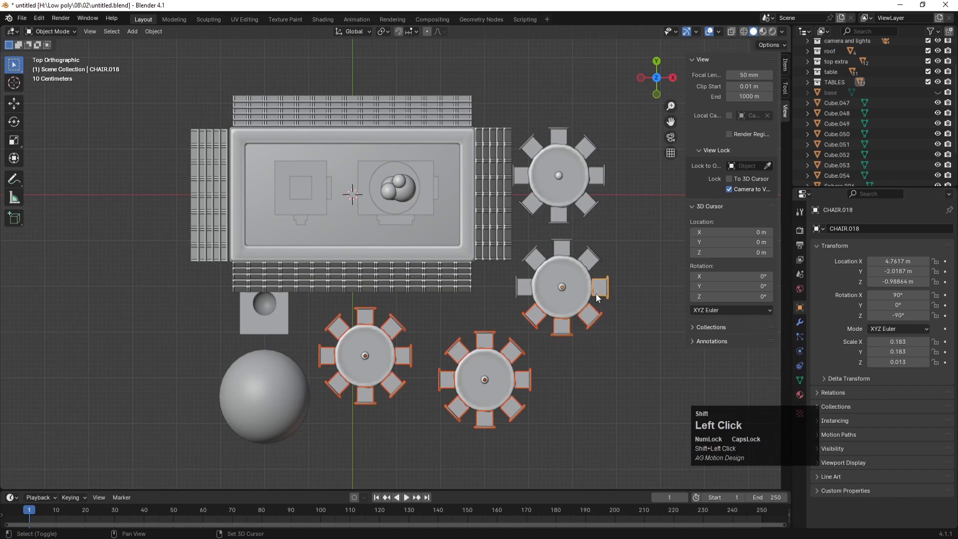
shift+click(521, 292)
shift+click(528, 268)
shift+click(569, 245)
shift+click(597, 261)
shift+click(566, 218)
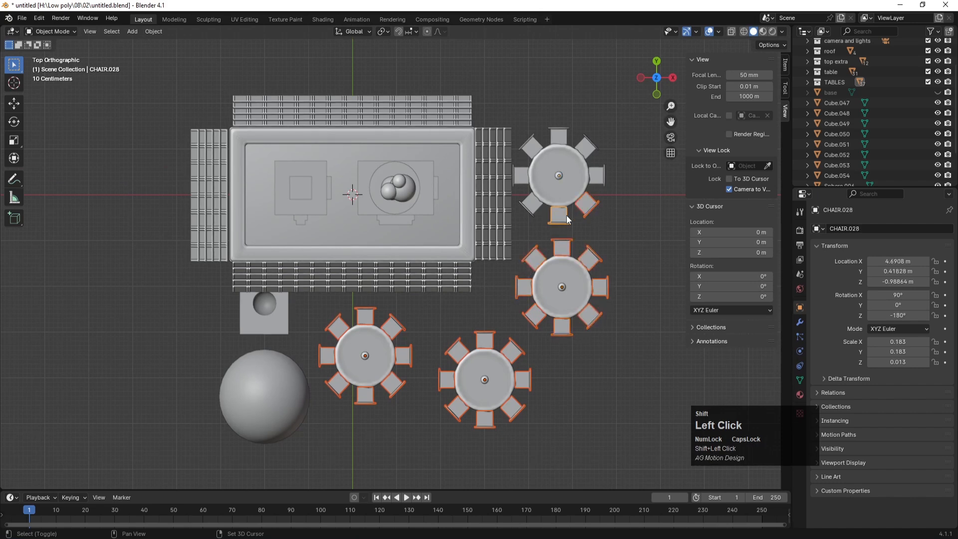
shift+click(533, 211)
shift+click(518, 175)
shift+click(529, 142)
shift+click(564, 137)
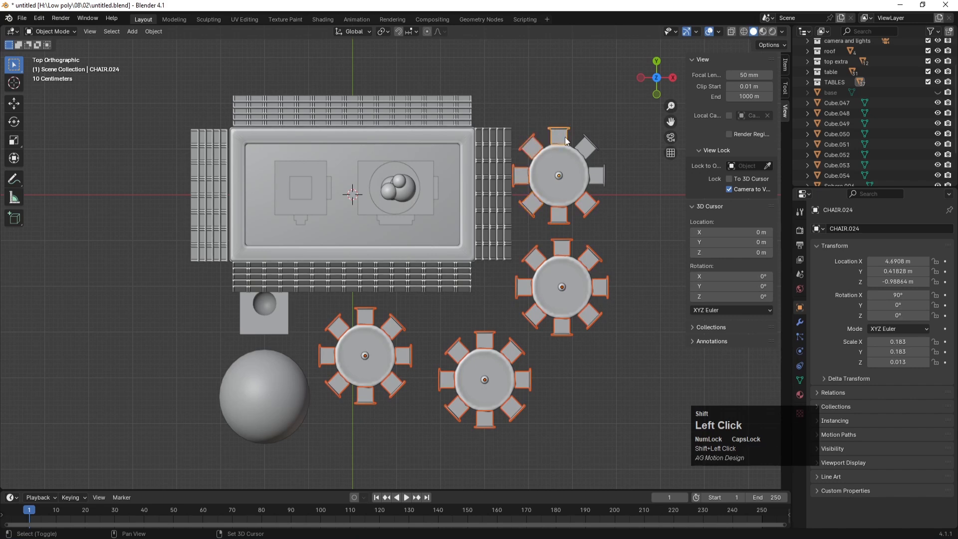
shift+click(563, 176)
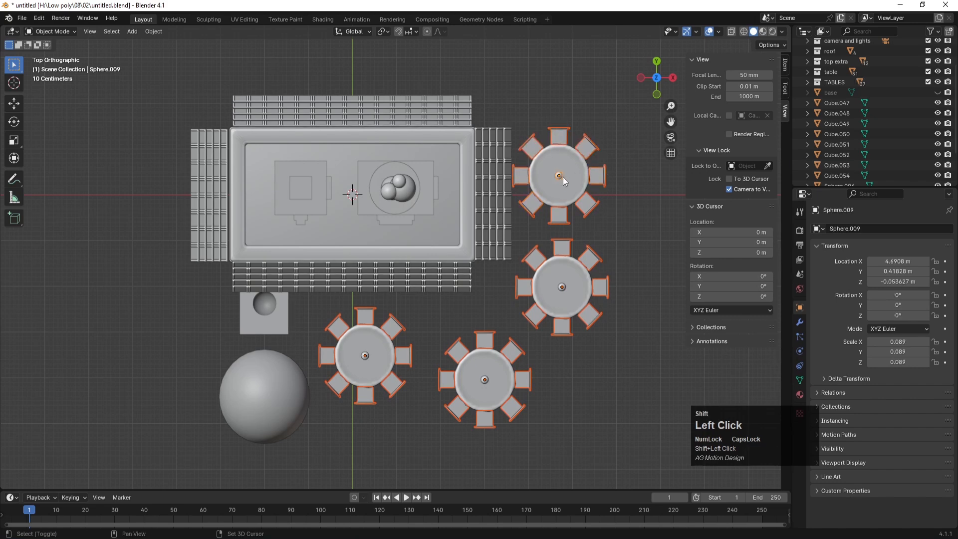
shift+click(563, 177)
key(ctrl)
key(ctrl+j)
key(ctrl+z)
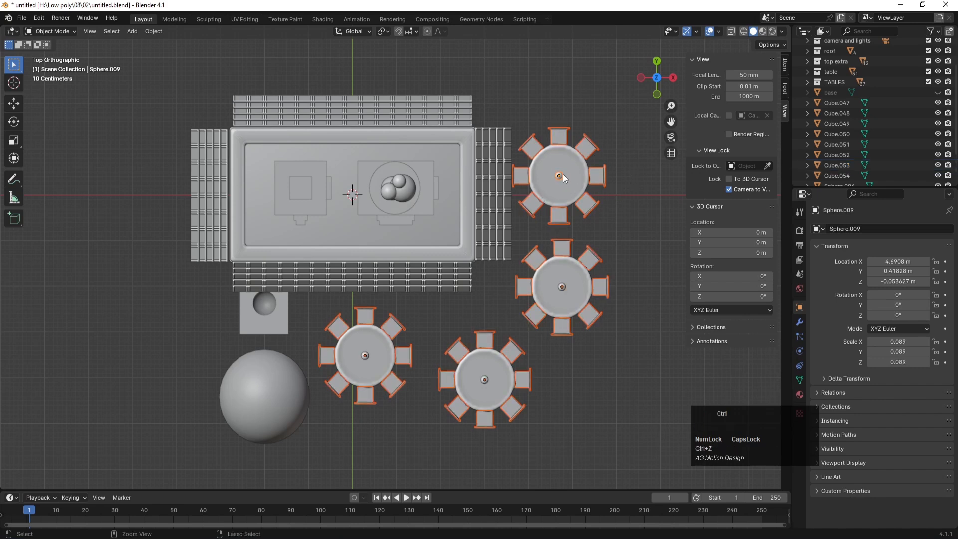
click(559, 136)
key(ctrl+z)
shift+click(558, 172)
key(ctrl+j)
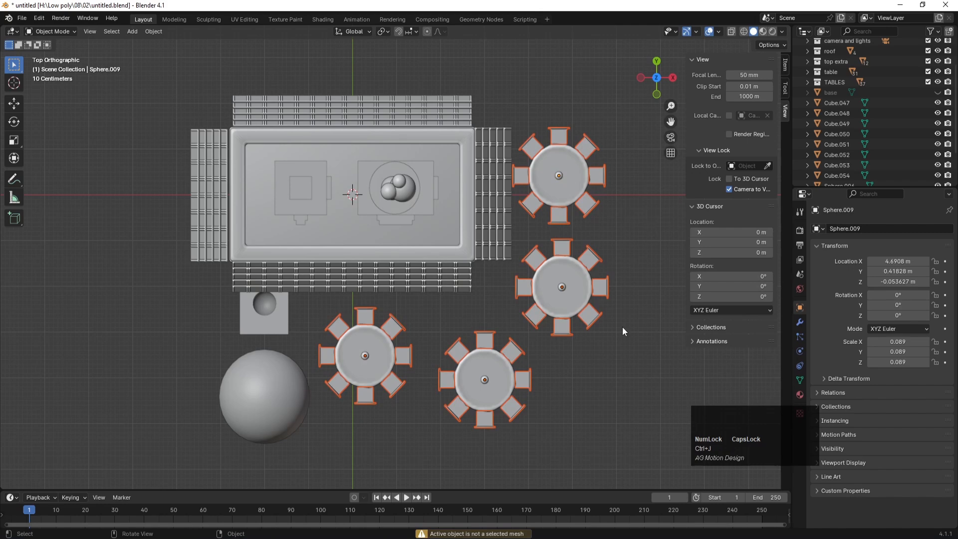
key(KP_0)
Step: Delete the rooftop boxes, slabs and the large sphere on the chimney
click(611, 238)
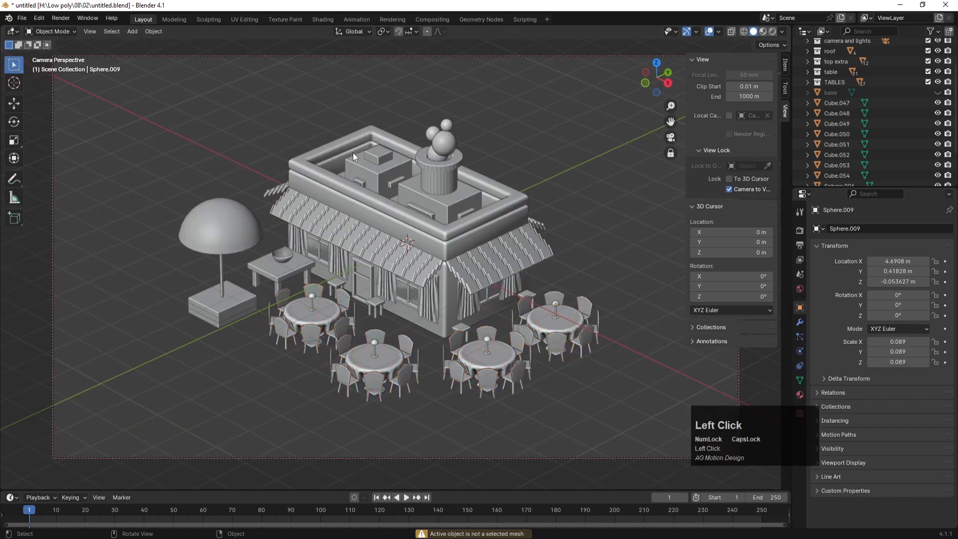
click(380, 172)
key(Delete)
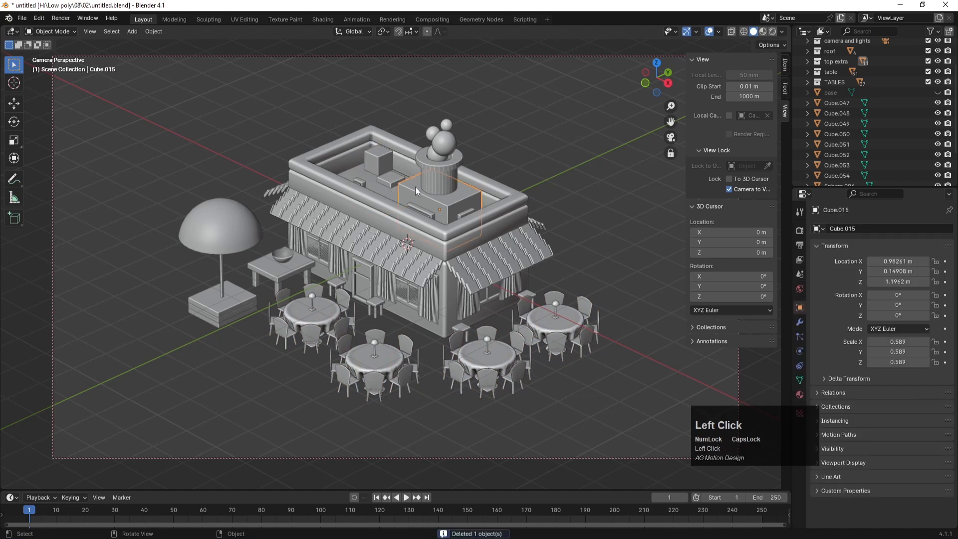
click(400, 183)
key(Delete)
click(359, 182)
key(Delete)
click(422, 208)
key(Delete)
click(462, 211)
key(Delete)
click(445, 143)
key(Delete)
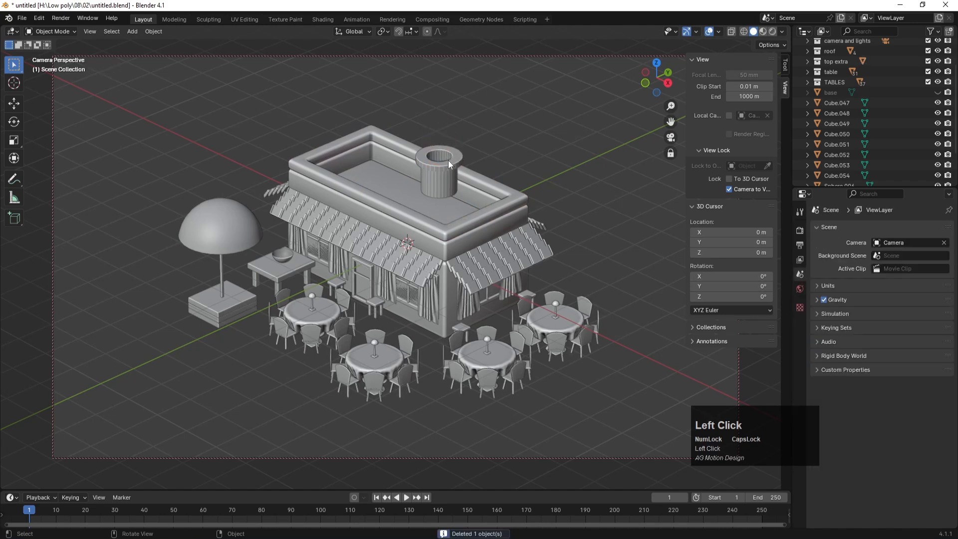
Step: Sink the rooftop cylinder into the roof and move it toward the roof's right end
click(449, 163)
key(g)
key(z)
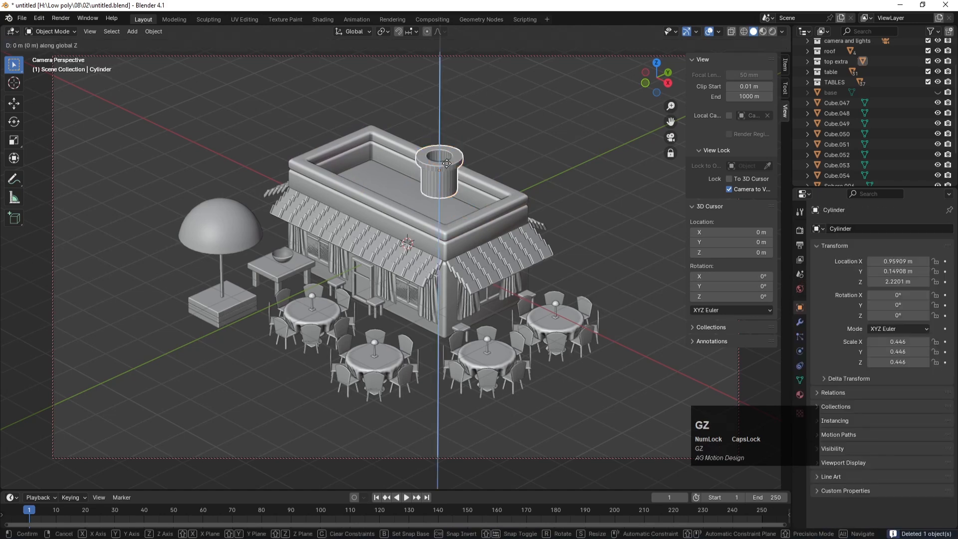
click(452, 203)
click(613, 193)
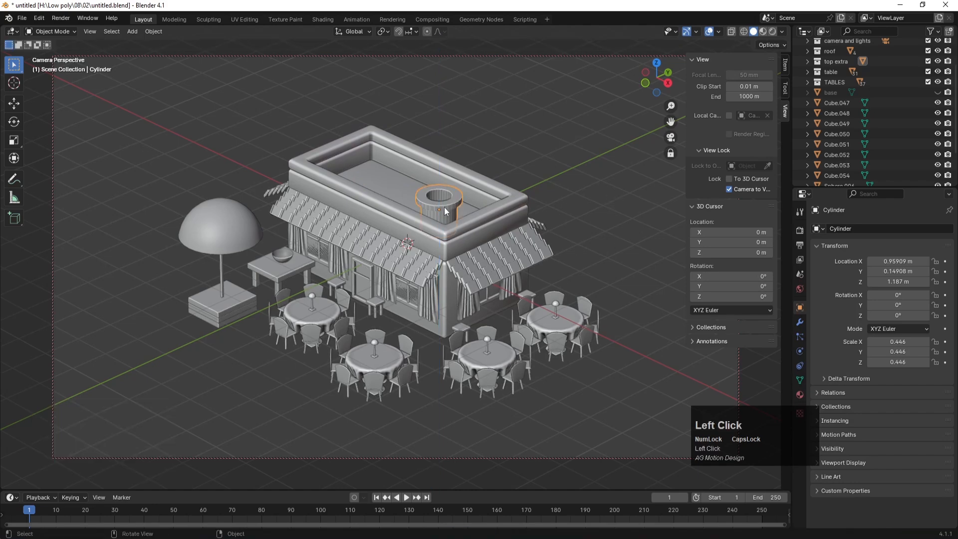
key(KP_7)
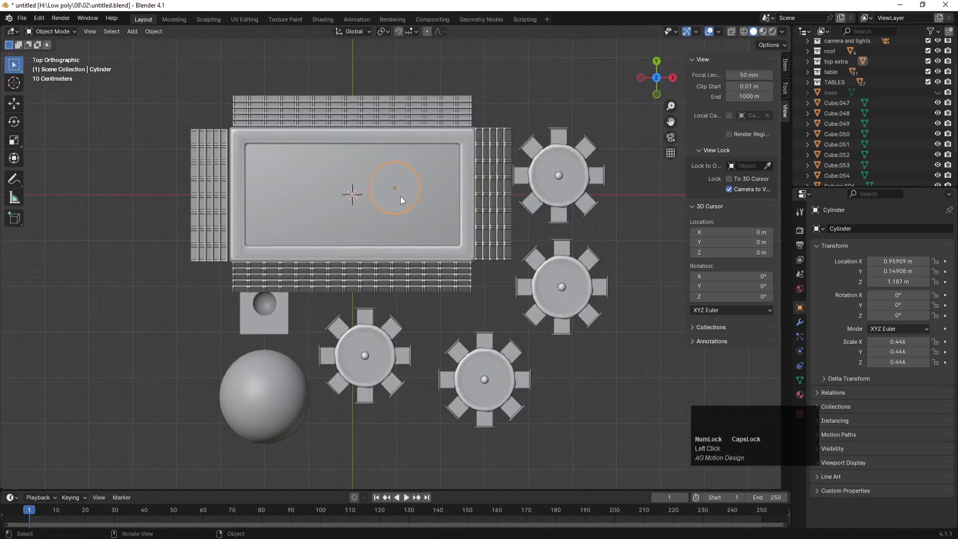
key(g)
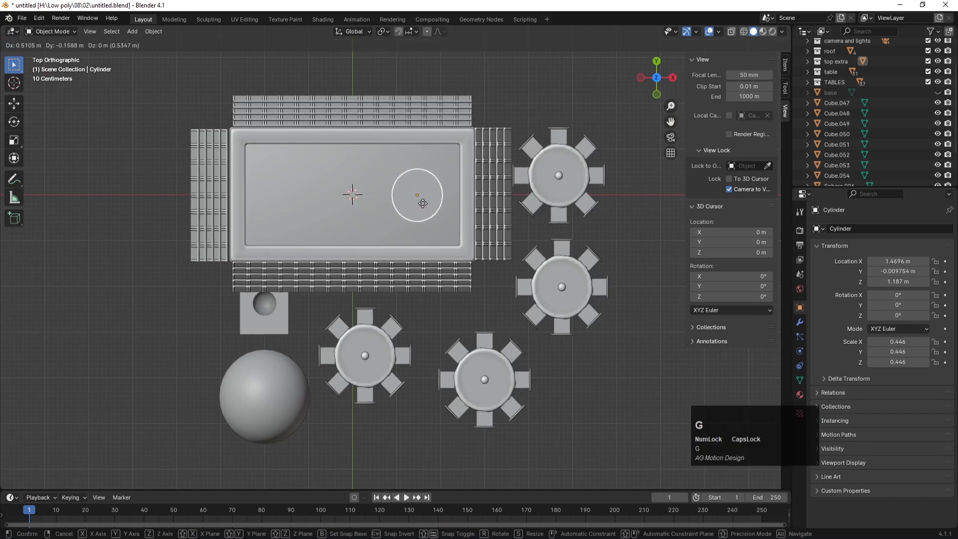
click(424, 204)
Step: Duplicate the cylinder to the roof centre and left end along X, then save
key(shift+d)
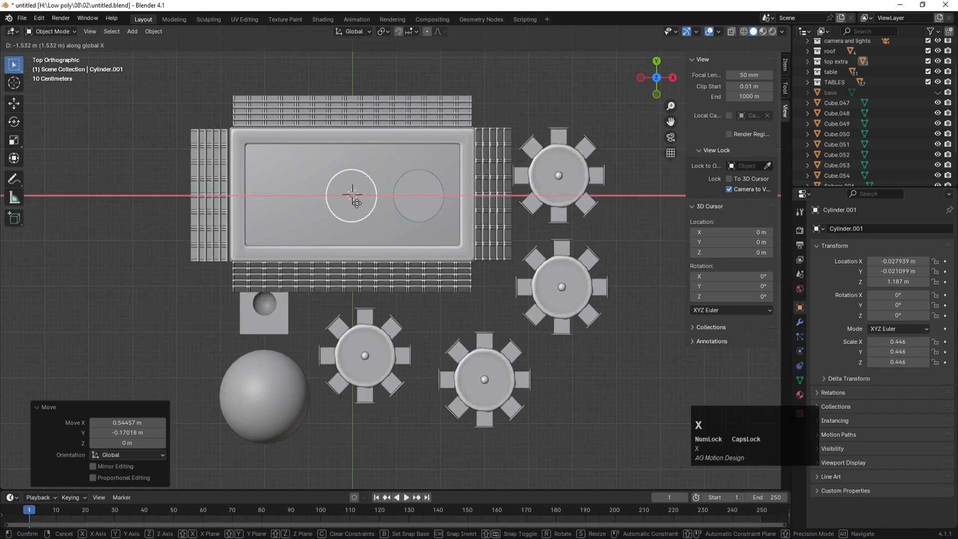
click(357, 202)
key(shift+d)
key(x)
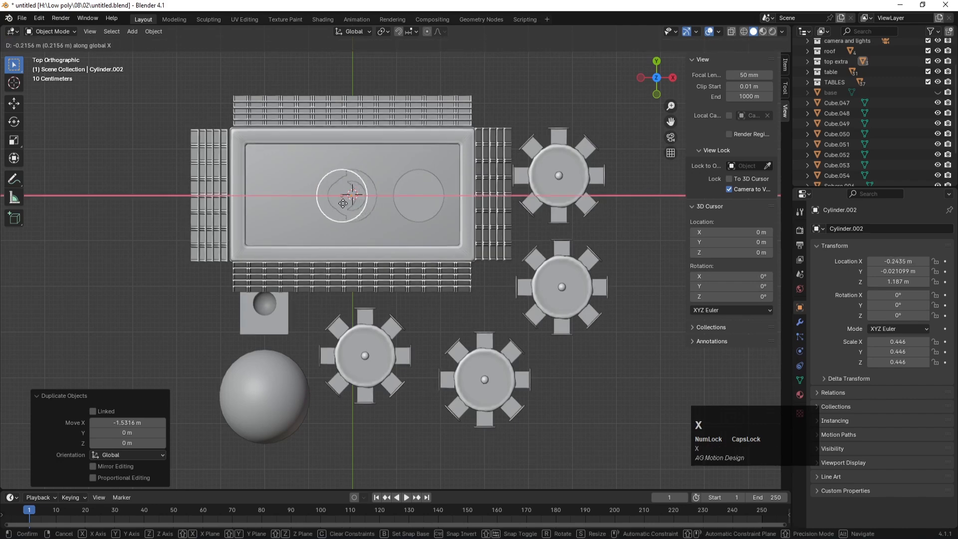
click(293, 203)
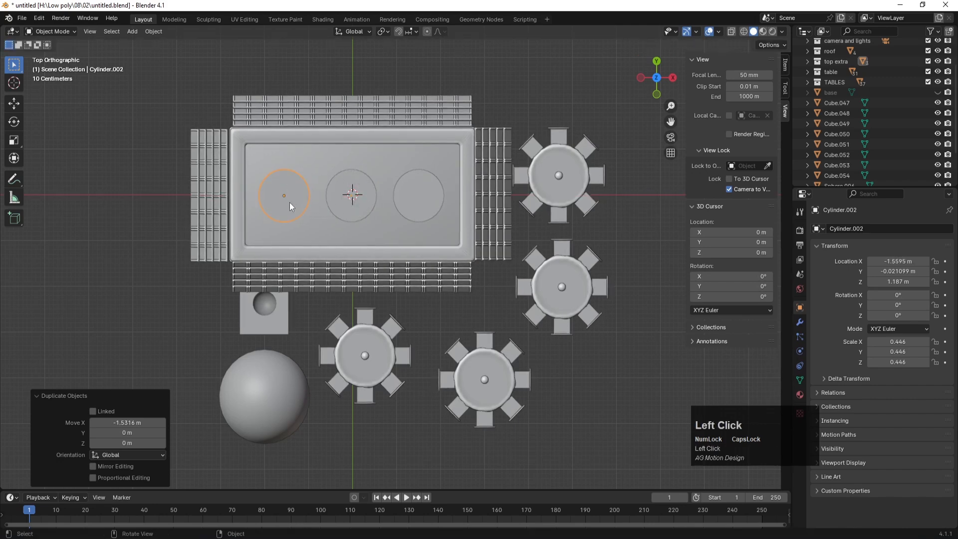
key(KP_0)
click(493, 99)
key(ctrl+s)
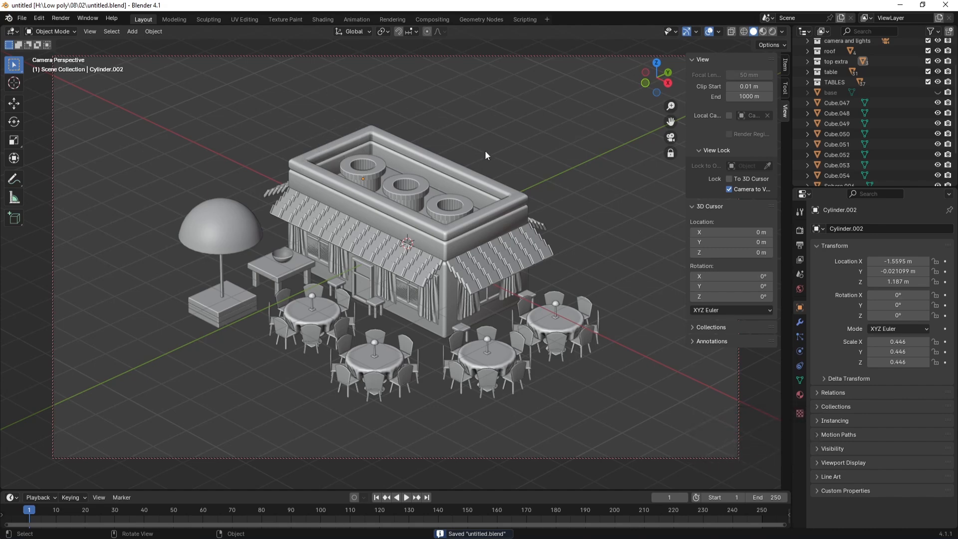
Step: Select Cube.047 through Sphere.009 in the Outliner and drag them into the TABLES collection
key(KP_7)
middle_drag(523, 342, 463, 232)
click(844, 106)
click(842, 115)
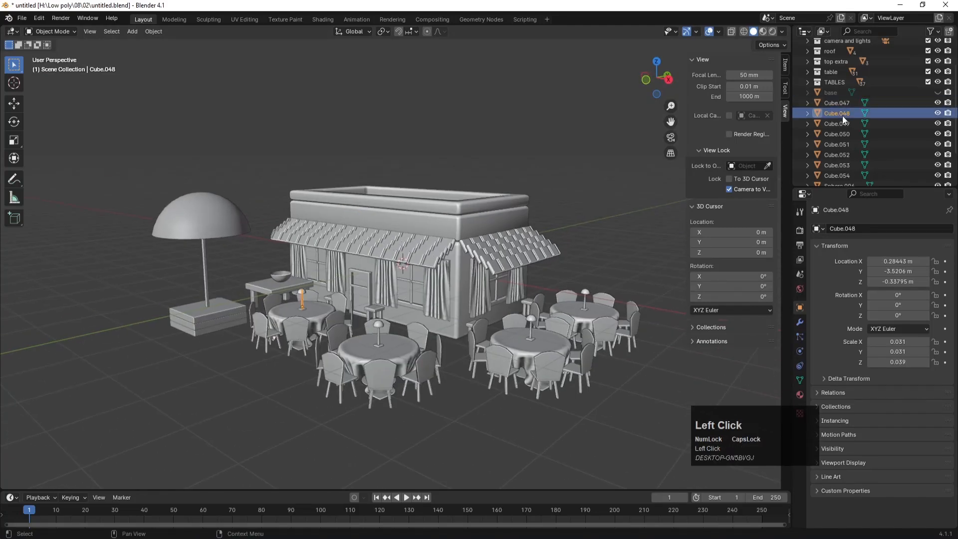
scroll(842, 116, down, 2)
click(837, 61)
shift+click(842, 175)
scroll(844, 130, up, 3)
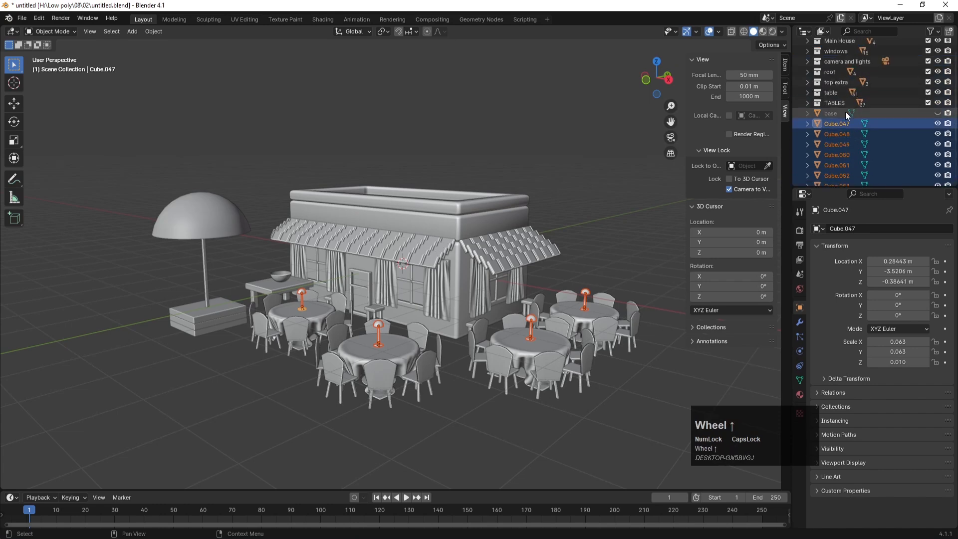
drag(839, 127, 833, 104)
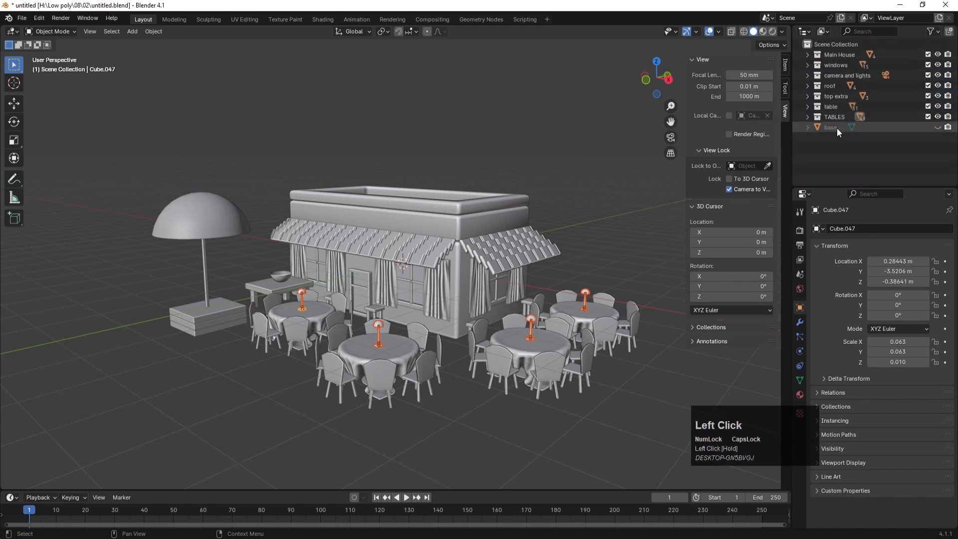
Step: Hide the TABLES, table, top extra and roof collections and save the file
click(937, 117)
drag(937, 117, 938, 54)
middle_drag(411, 262, 388, 259)
scroll(425, 213, up, 1)
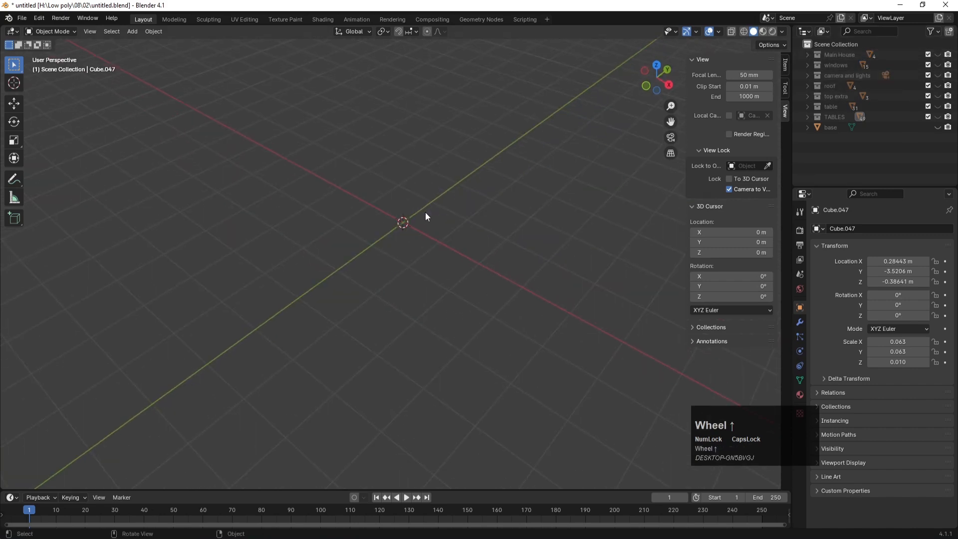
key(ctrl+s)
Step: Add a new cylinder mesh at the world origin
shift+middle_drag(415, 194, 406, 239)
scroll(399, 251, up, 1)
key(shift+a)
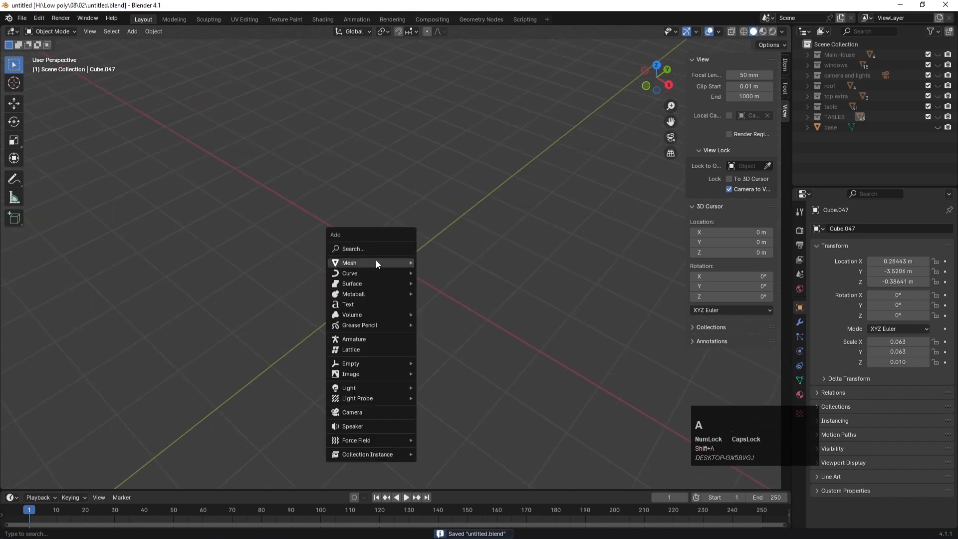
mouse_move(376, 261)
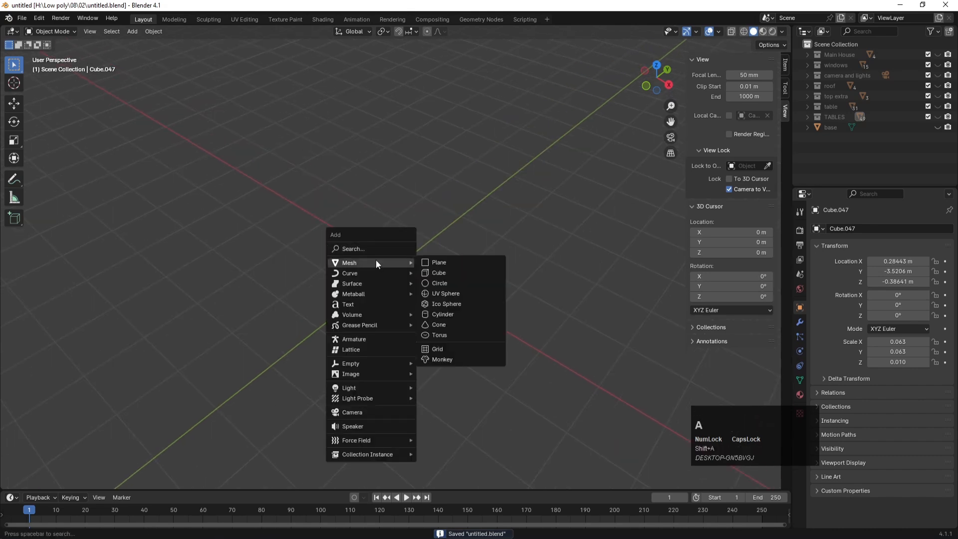
click(474, 313)
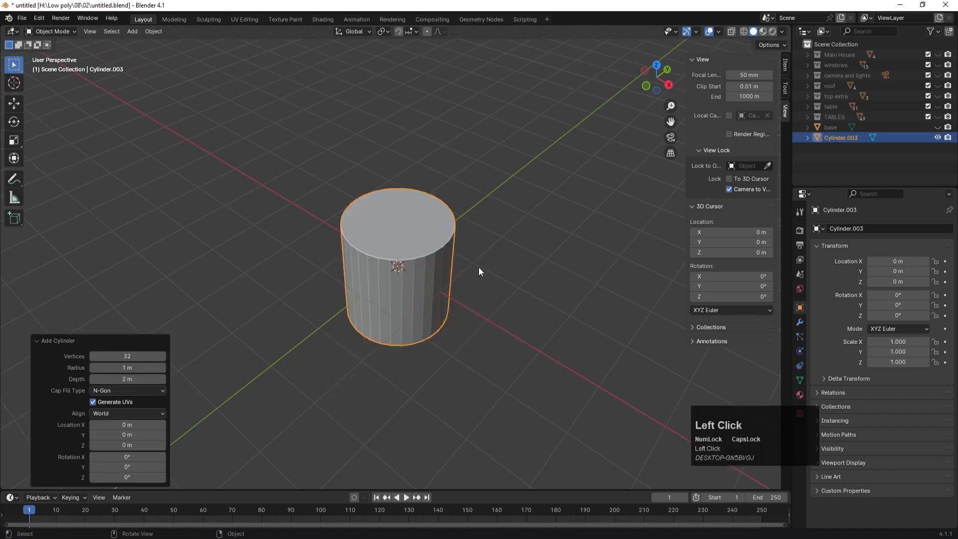
Step: Rotate the new cylinder 90° about Y, replacing a mistaken X rotation
key(r)
text(x)
text(90)
key(Return)
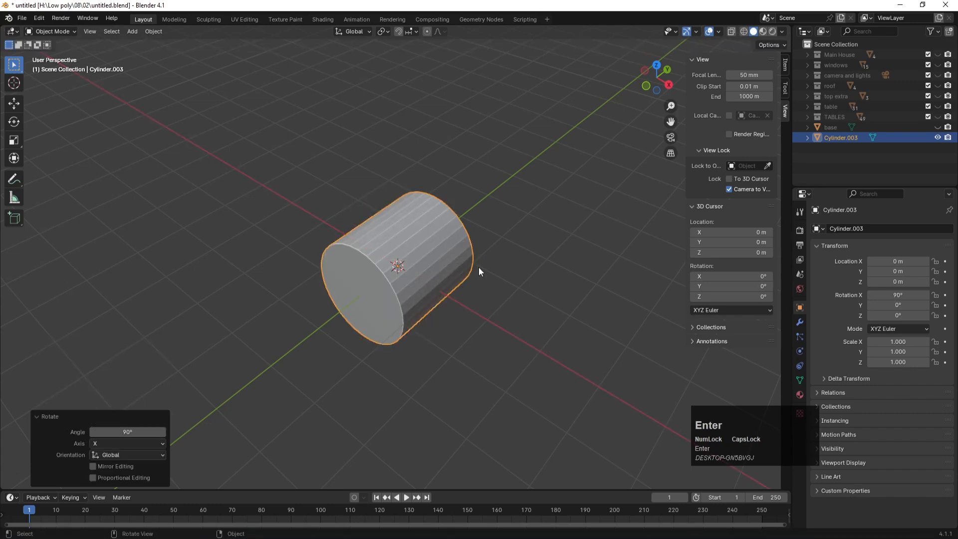
key(ctrl+z)
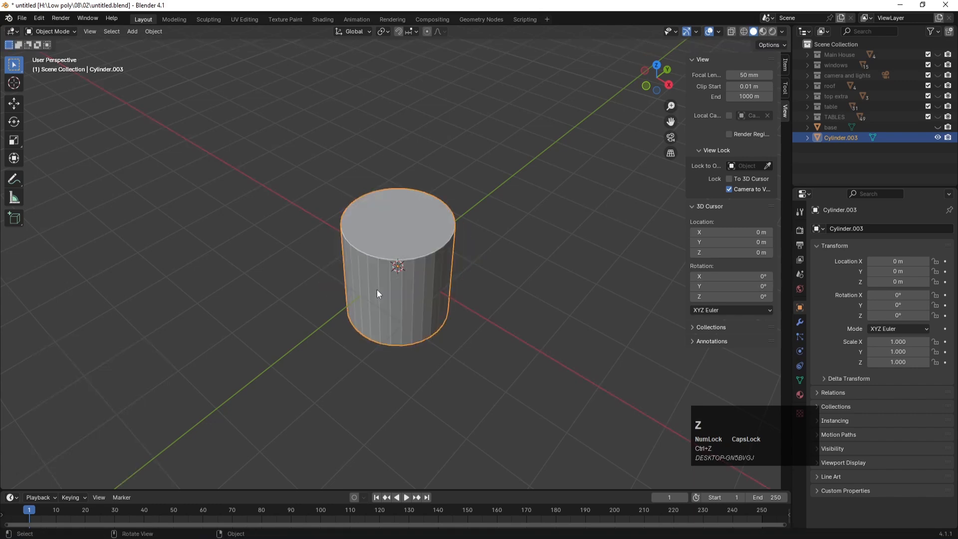
text(ry)
text(90)
key(Return)
Step: In Edit Mode, delete only the near end cap face of the cylinder
middle_drag(504, 267, 460, 262)
scroll(486, 301, down, 3)
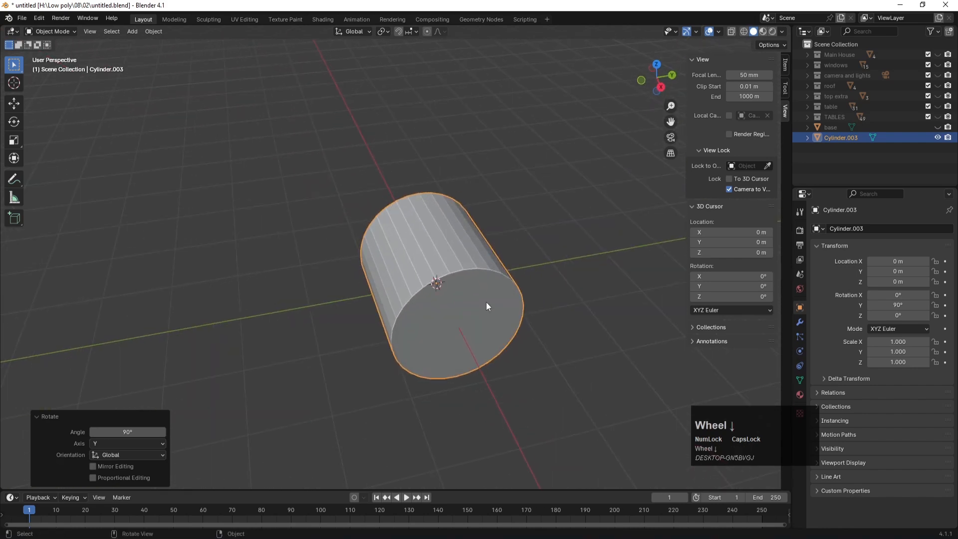
click(487, 302)
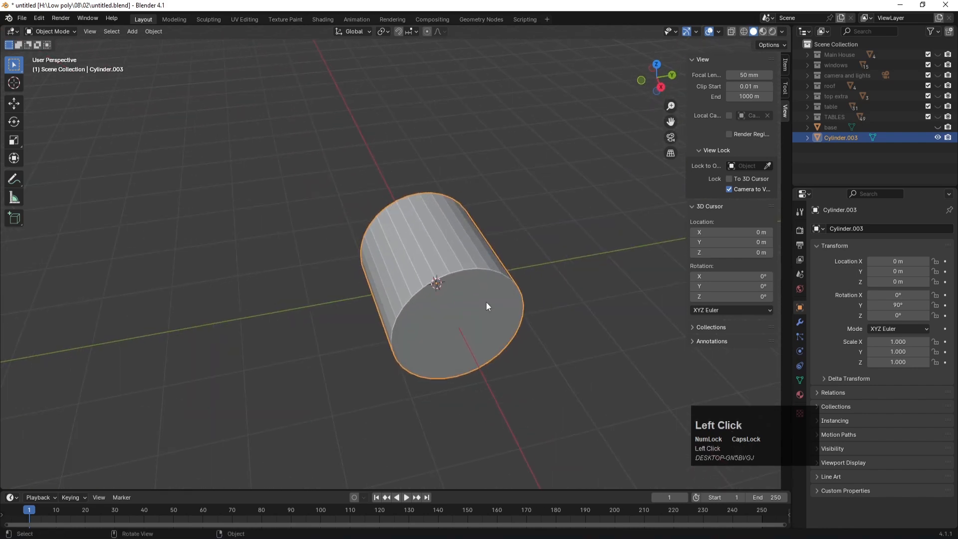
key(Tab)
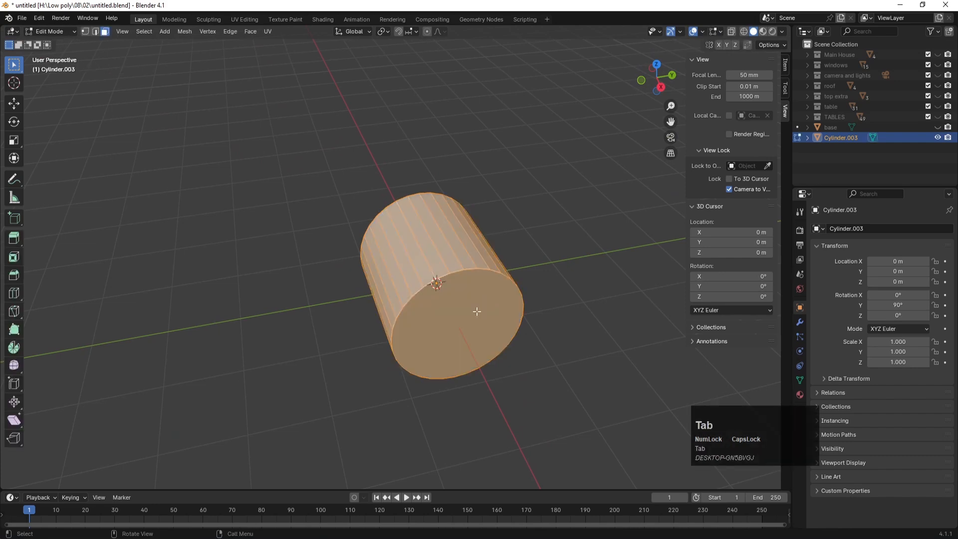
click(477, 312)
key(x)
key(Return)
key(ctrl+z)
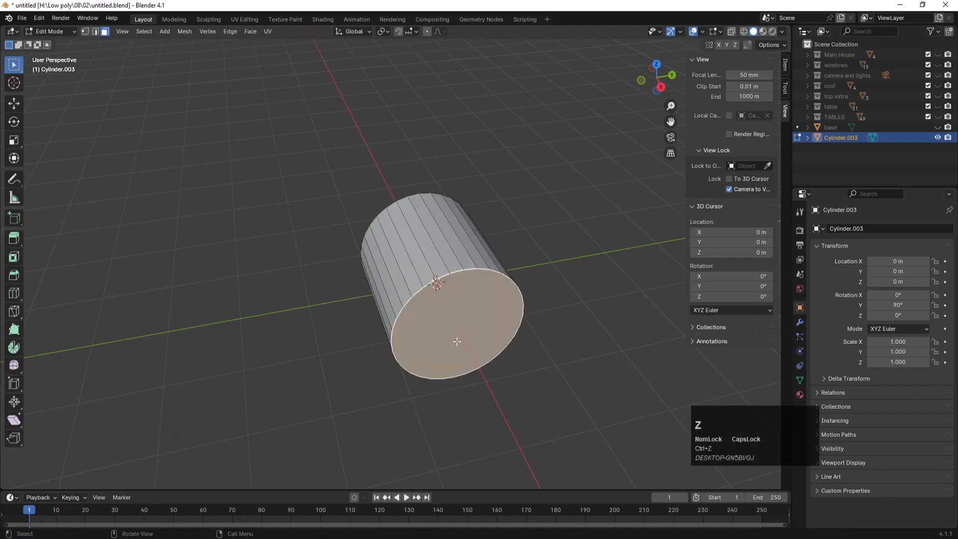
key(x)
click(422, 360)
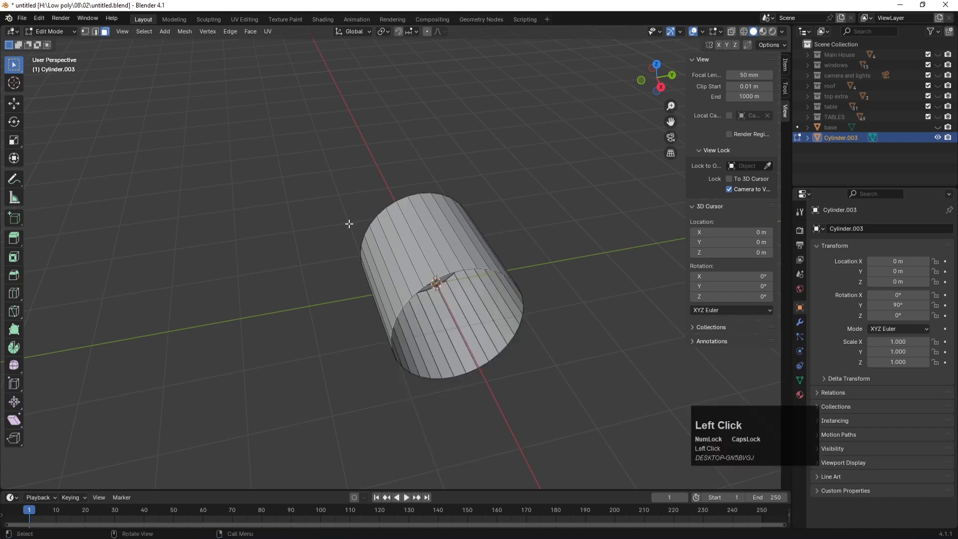
Step: Delete the far end cap face as well, leaving an open tube
middle_drag(349, 224, 505, 216)
scroll(290, 385, up, 1)
click(311, 354)
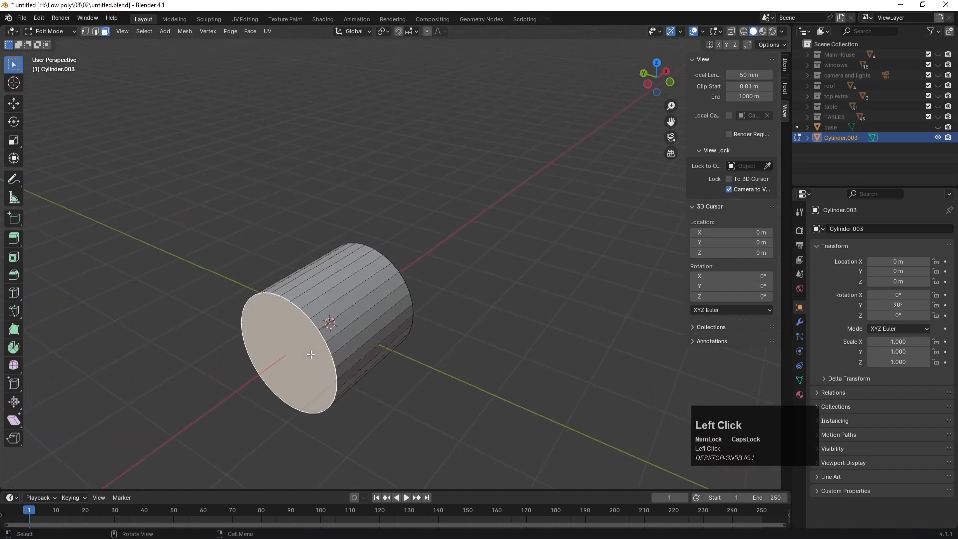
key(x)
click(268, 352)
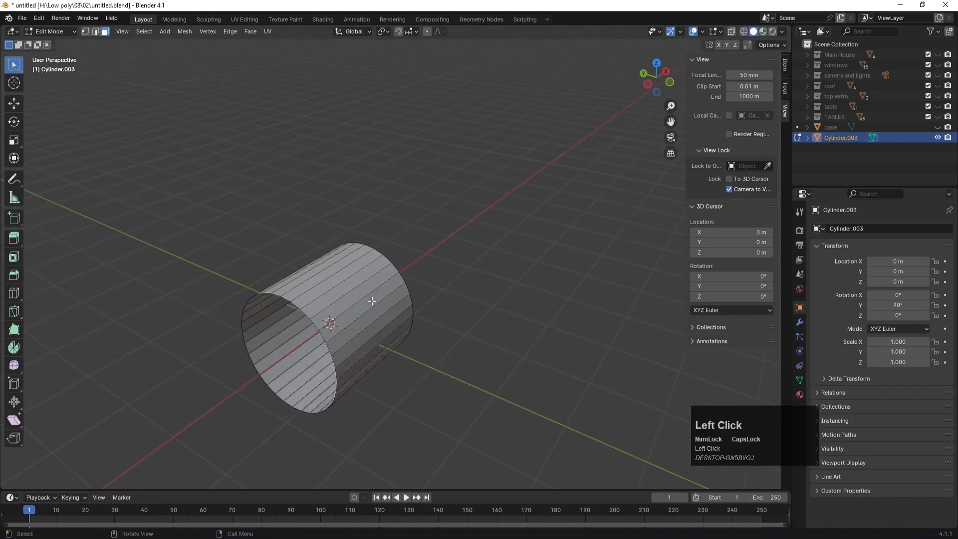
Step: Scale all vertices along X to 0.244, turning the tube into a thin ring
key(KP_7)
key(Tab)
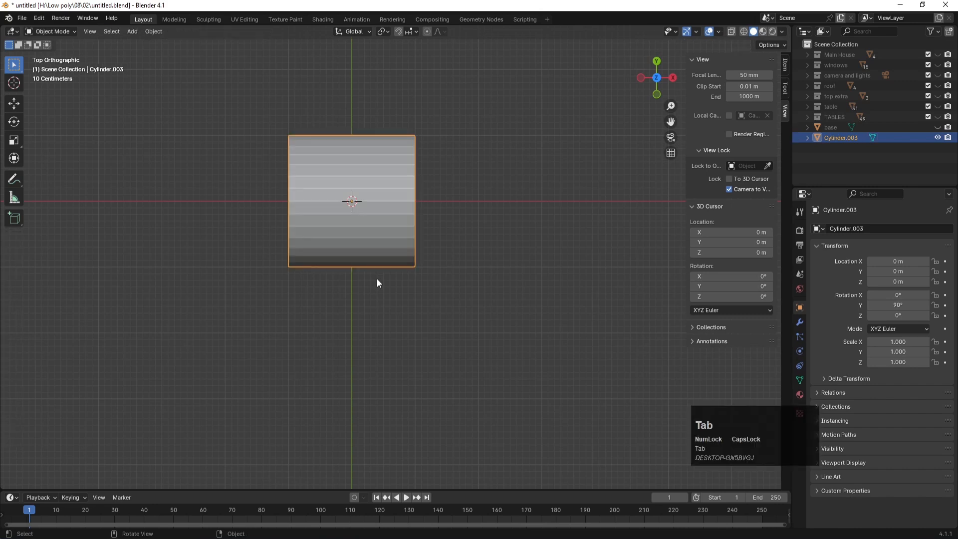
key(Tab)
key(1)
drag(260, 118, 482, 315)
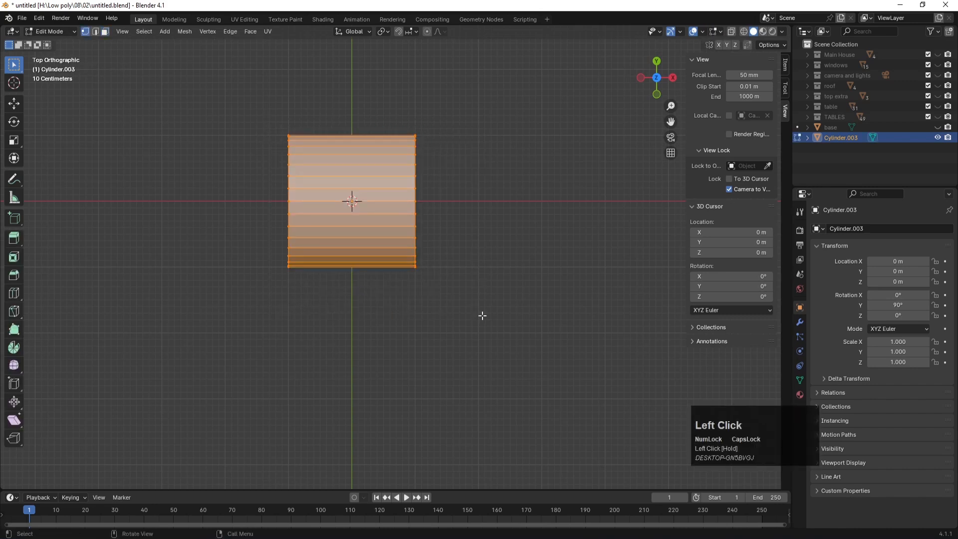
key(s)
key(x)
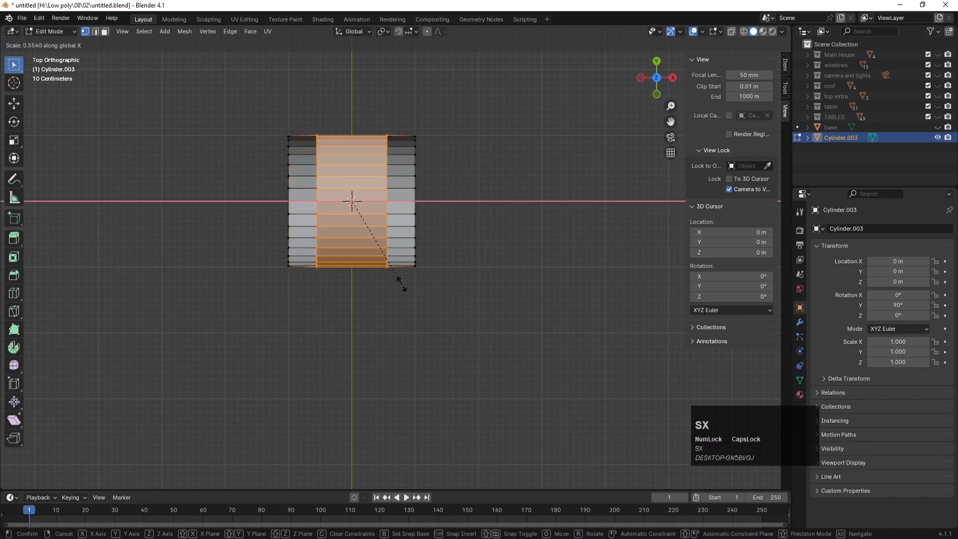
click(401, 282)
key(ctrl+z)
key(ctrl+z)
drag(244, 158, 492, 317)
key(s)
key(x)
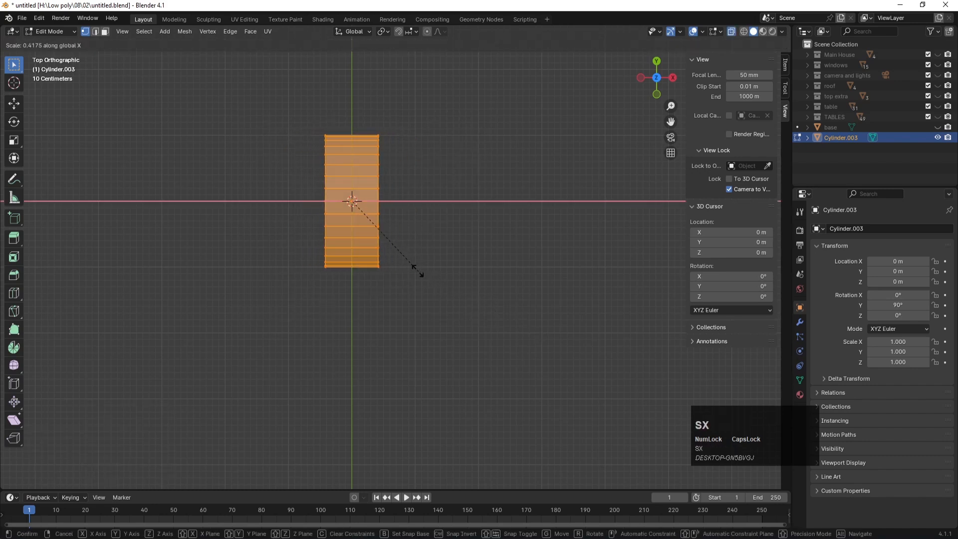
click(387, 246)
Step: In Right view, delete the lower half of the ring's vertices to leave an arch
key(KP_3)
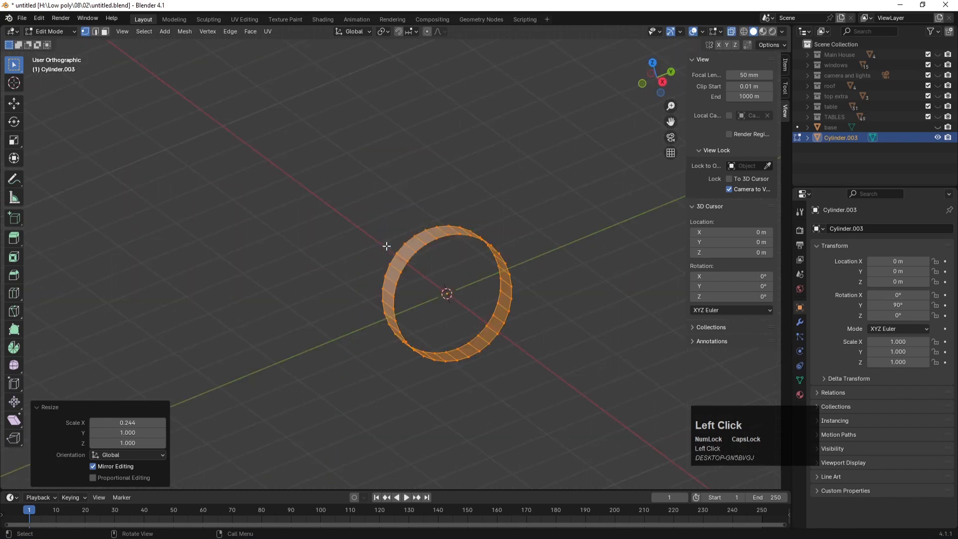
drag(376, 328, 564, 427)
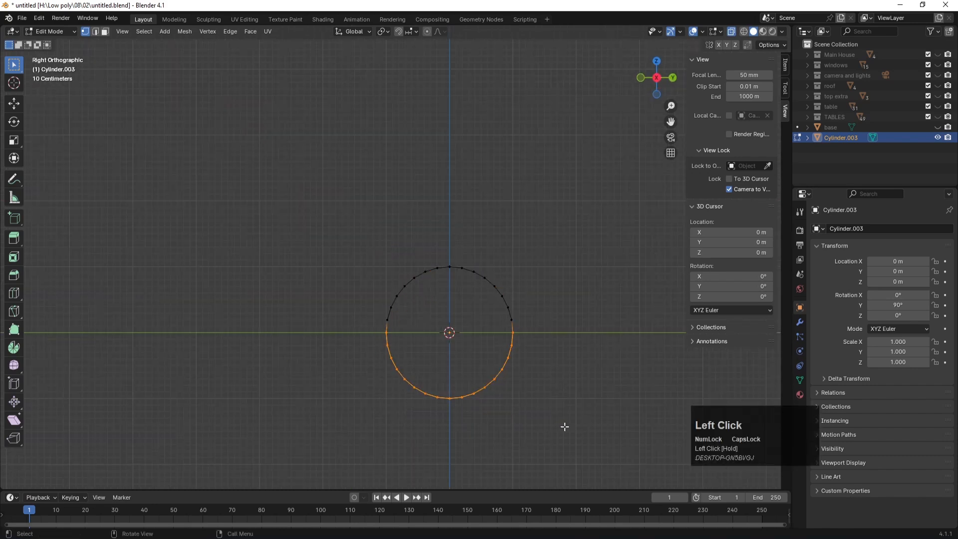
key(x)
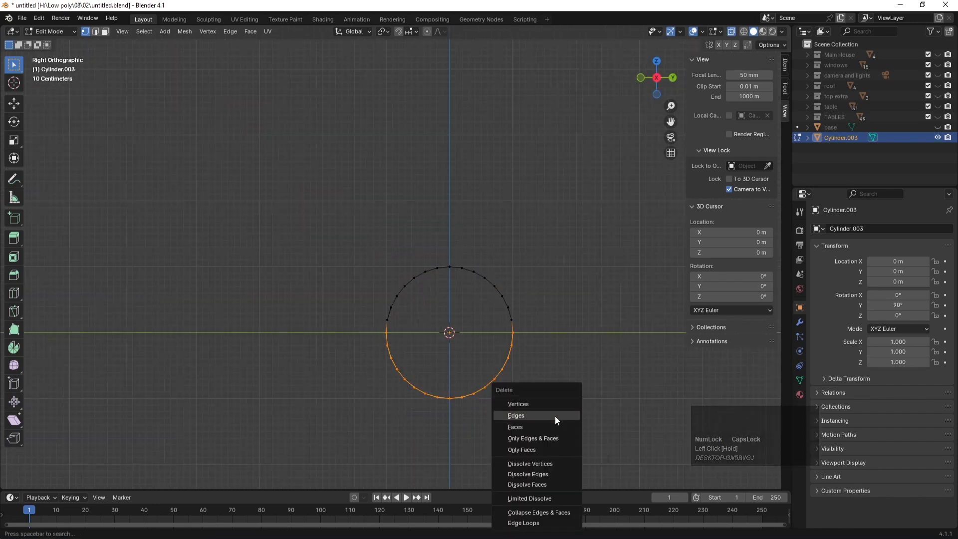
click(549, 403)
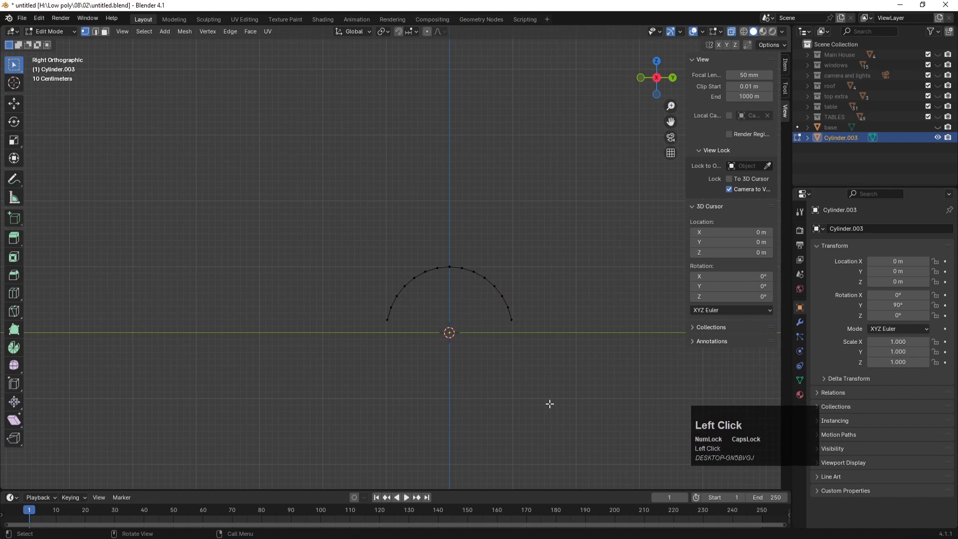
Step: Add four loop cuts across the arch
key(Tab)
middle_drag(559, 269, 487, 253)
click(425, 259)
click(405, 249)
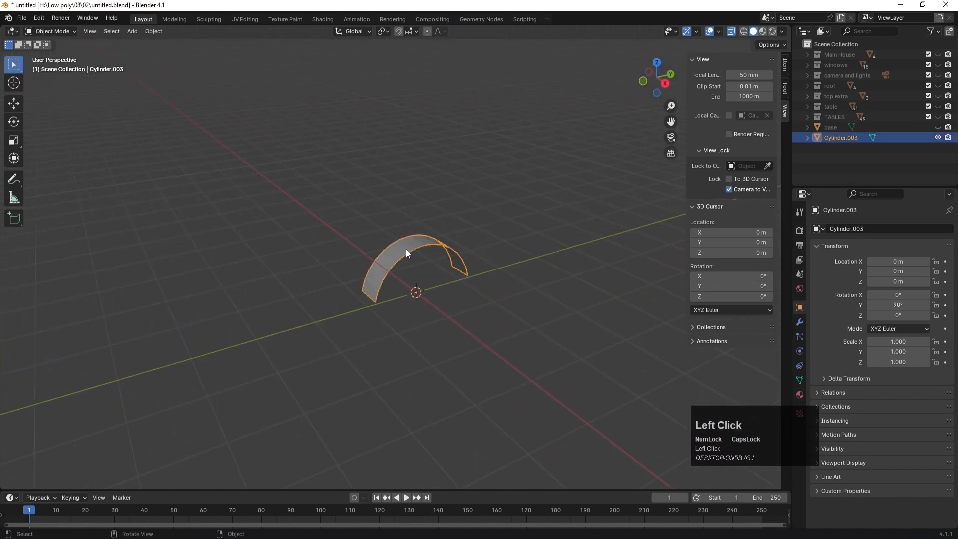
scroll(407, 252, up, 3)
key(Tab)
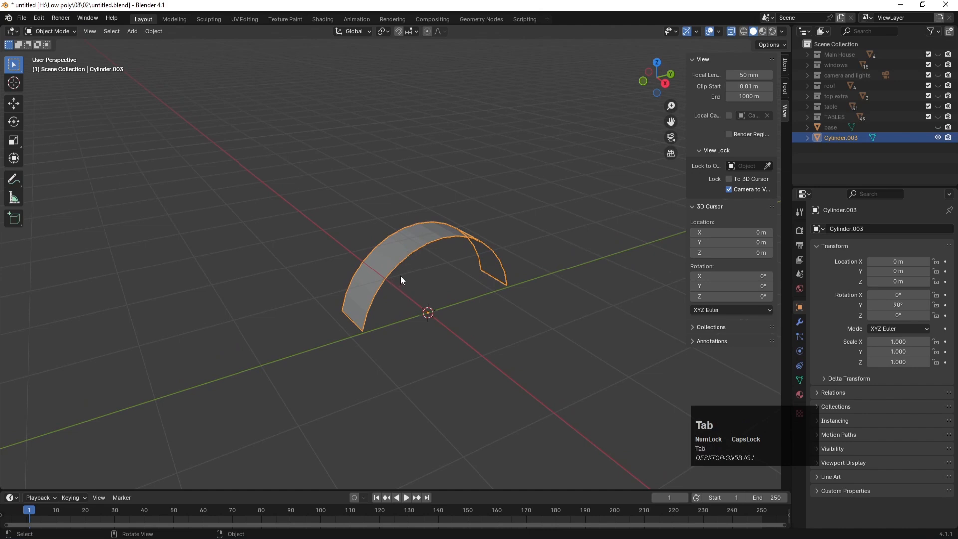
key(ctrl+r)
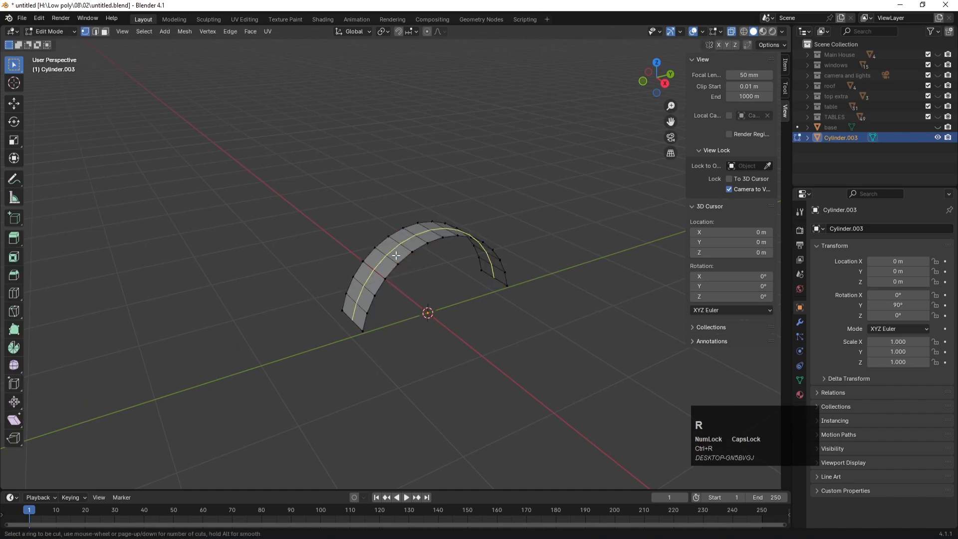
scroll(396, 256, up, 3)
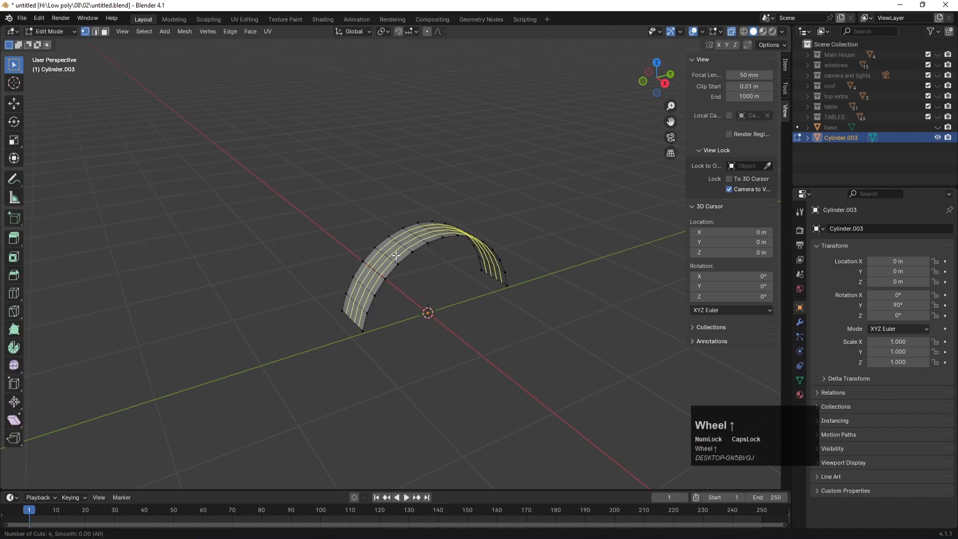
click(396, 256)
click(396, 256)
key(Tab)
click(429, 256)
click(423, 244)
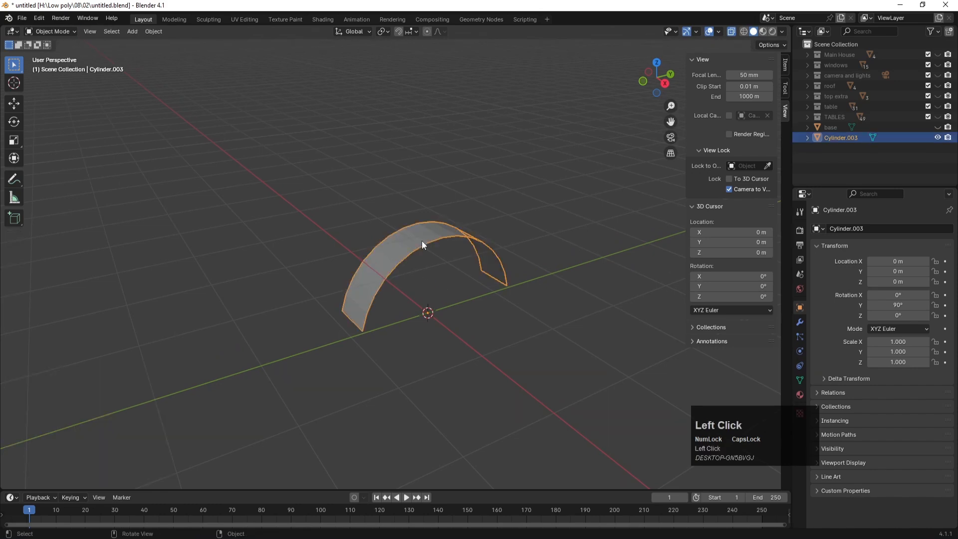
click(801, 322)
Step: Add a Solidify modifier to the arch with thickness -0.05 m
click(872, 229)
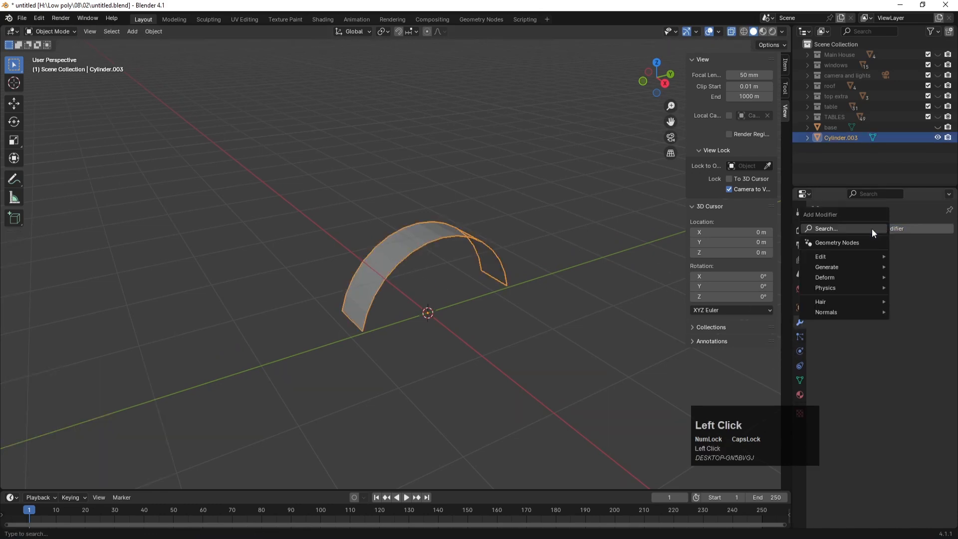
mouse_move(843, 255)
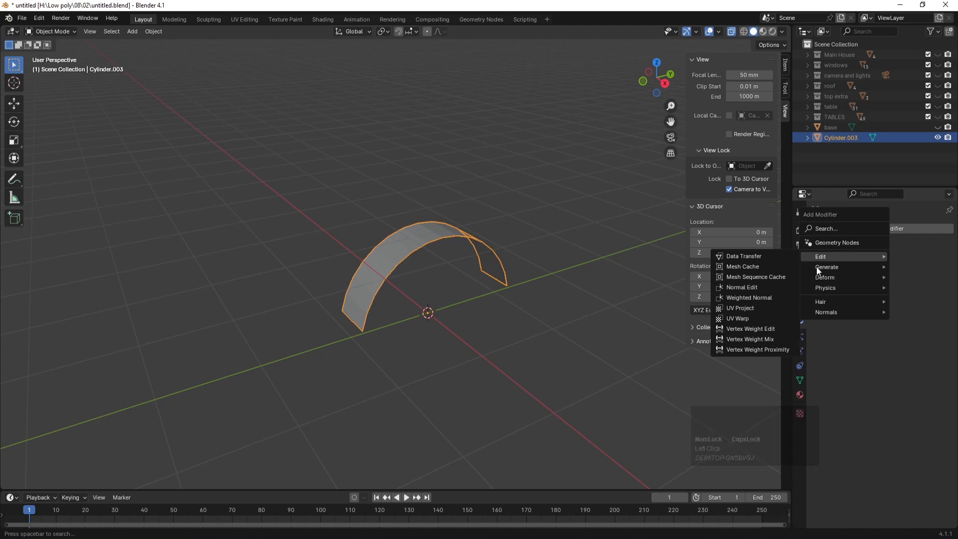
mouse_move(817, 267)
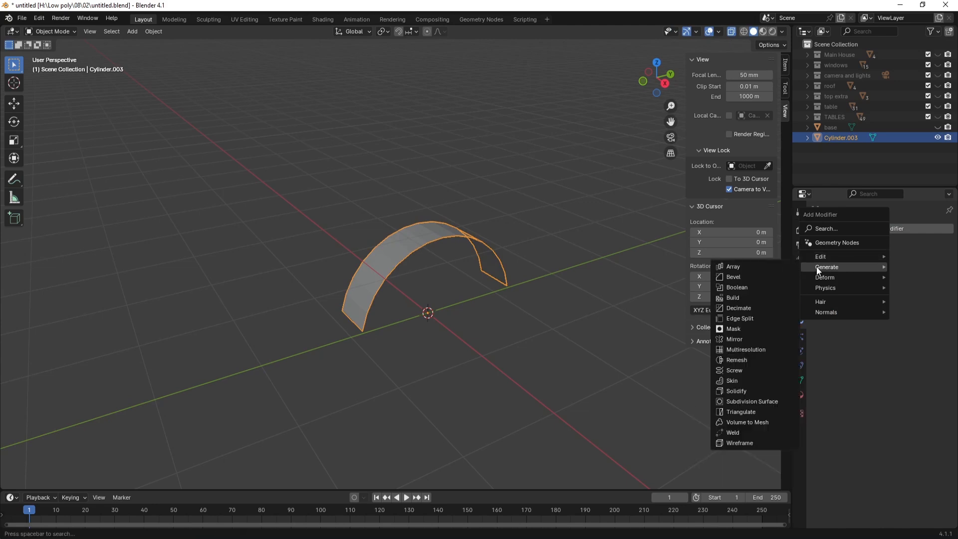
click(737, 391)
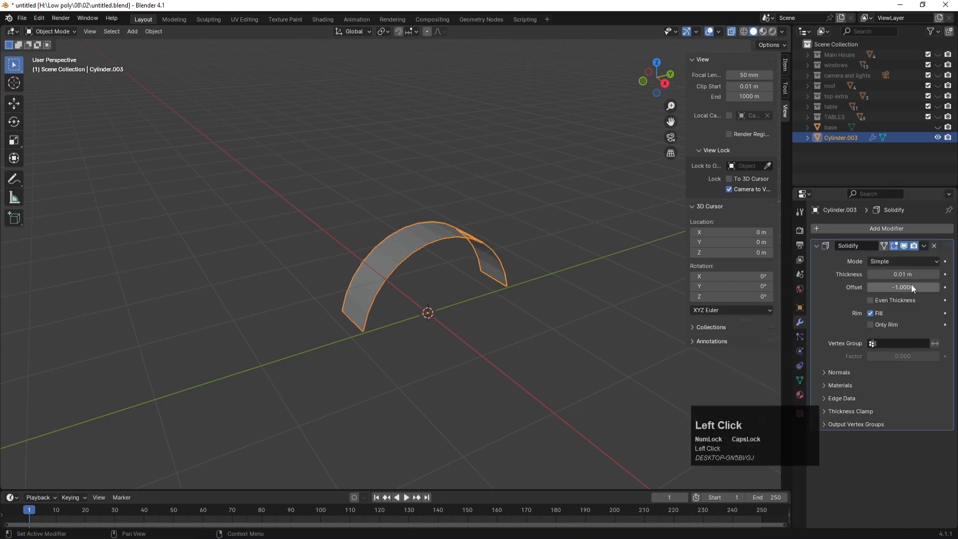
drag(904, 275, 881, 275)
click(539, 312)
Step: Try smooth shading on the arch, then revert it to flat shading
middle_drag(406, 309, 396, 278)
click(391, 238)
right_click(361, 239)
click(360, 239)
click(480, 265)
middle_drag(480, 265, 460, 232)
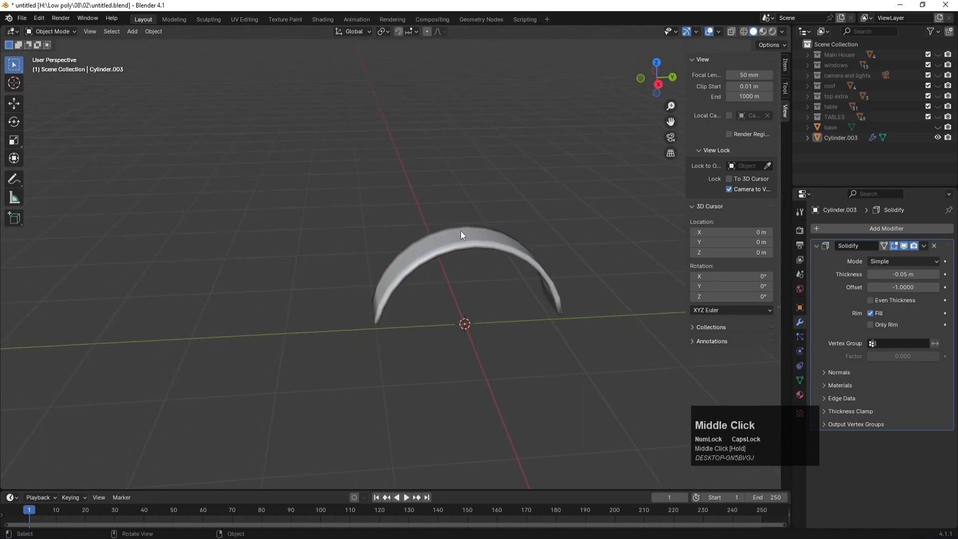
click(459, 232)
right_click(428, 231)
click(418, 252)
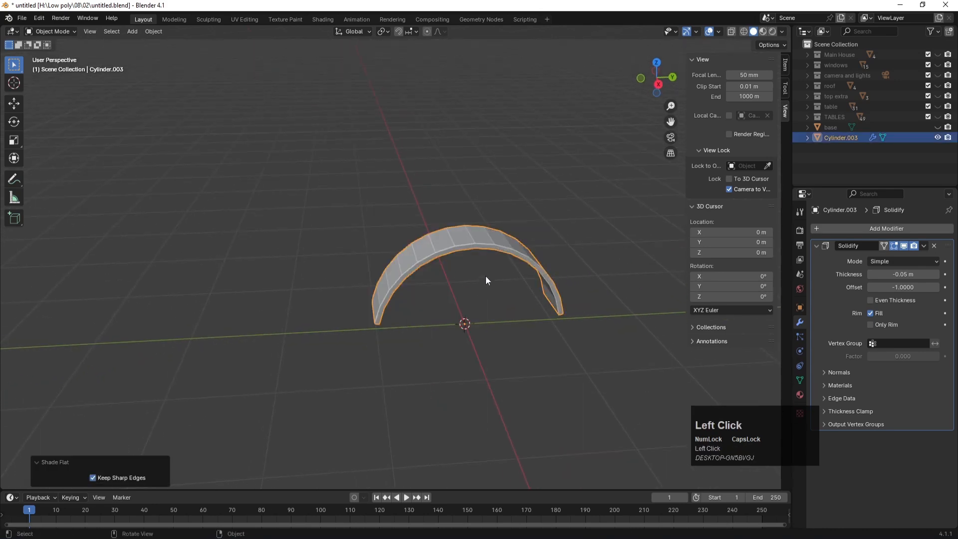
click(484, 278)
middle_drag(486, 276, 404, 231)
click(404, 231)
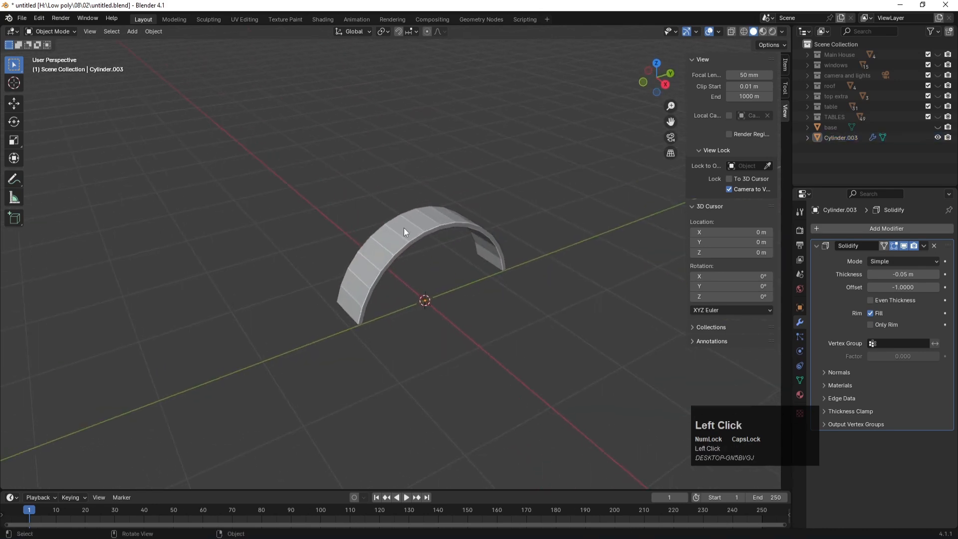
scroll(409, 238, up, 1)
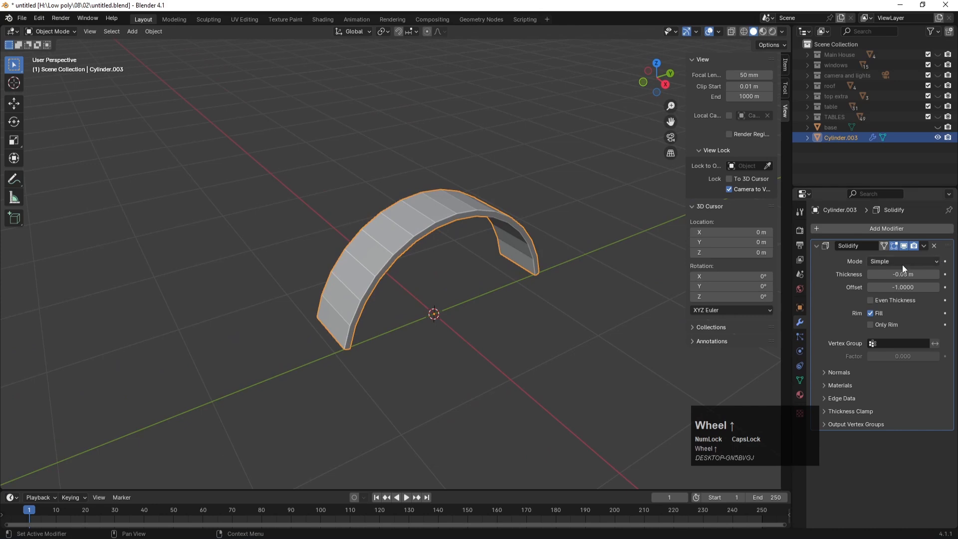
Step: Add a Subdivision Surface modifier to the arch
click(923, 245)
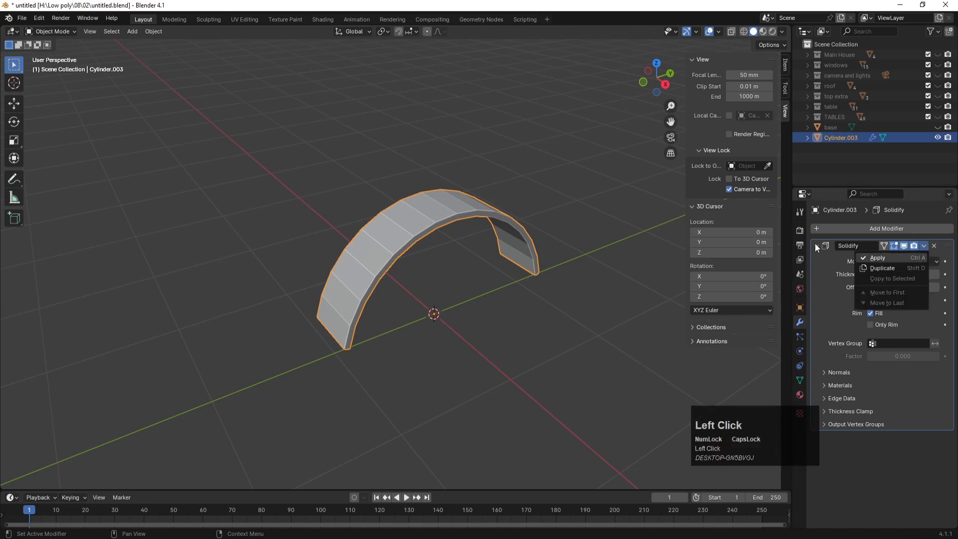
click(840, 226)
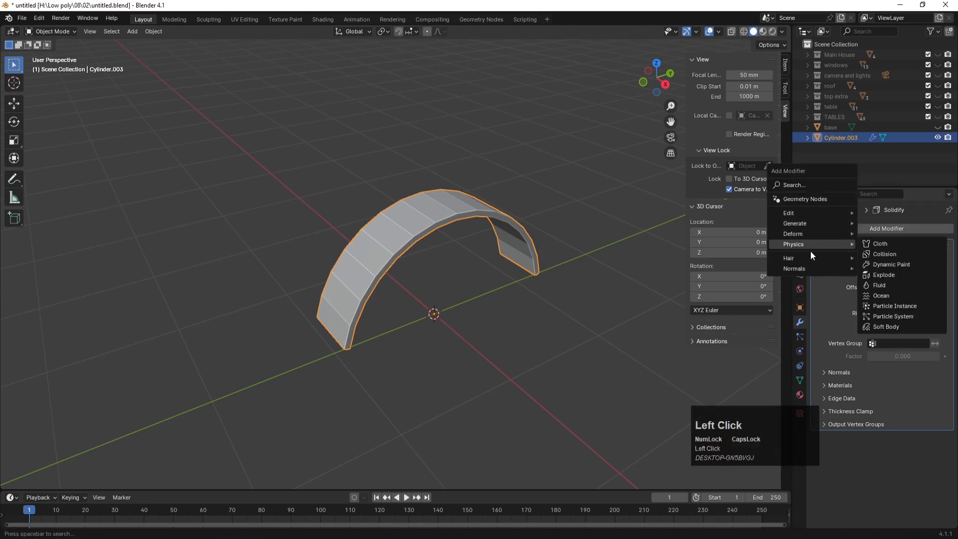
mouse_move(808, 225)
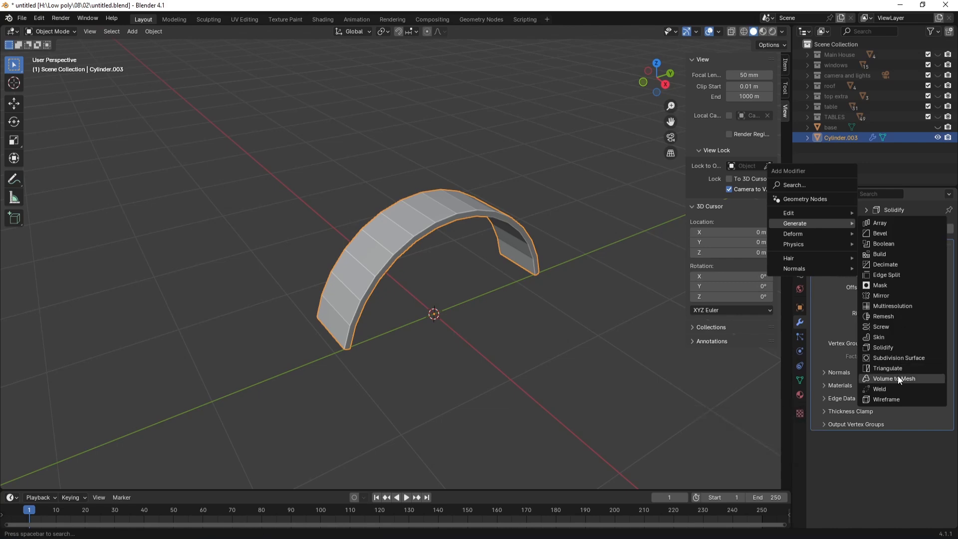
click(892, 358)
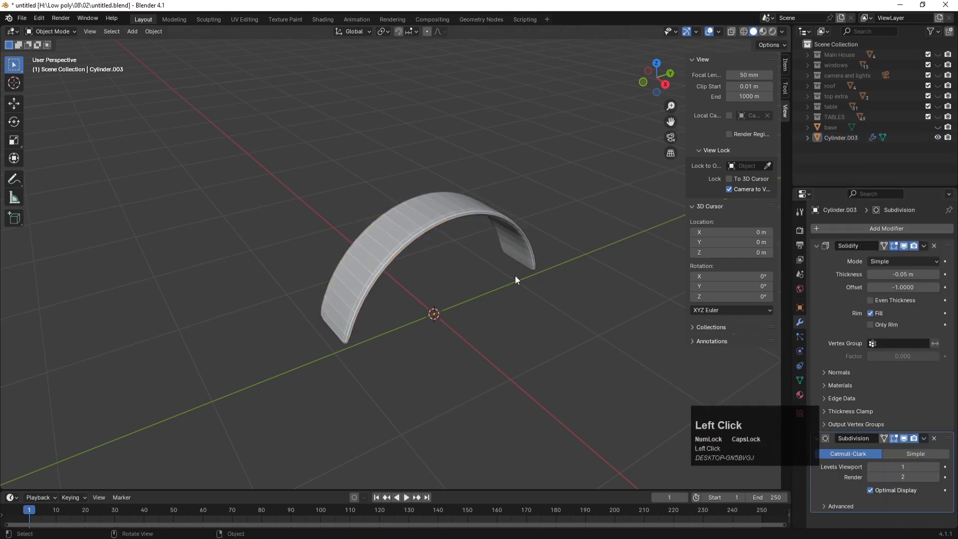
Step: Apply Shade Smooth to the arch
click(447, 220)
right_click(447, 221)
click(419, 202)
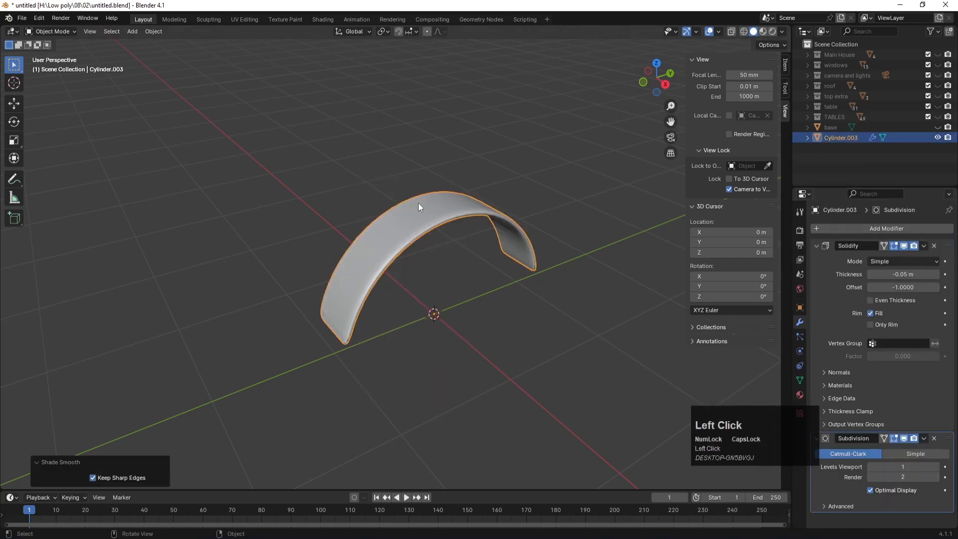
click(521, 280)
scroll(529, 276, down, 3)
middle_drag(457, 271, 420, 243)
key(Num_Lock)
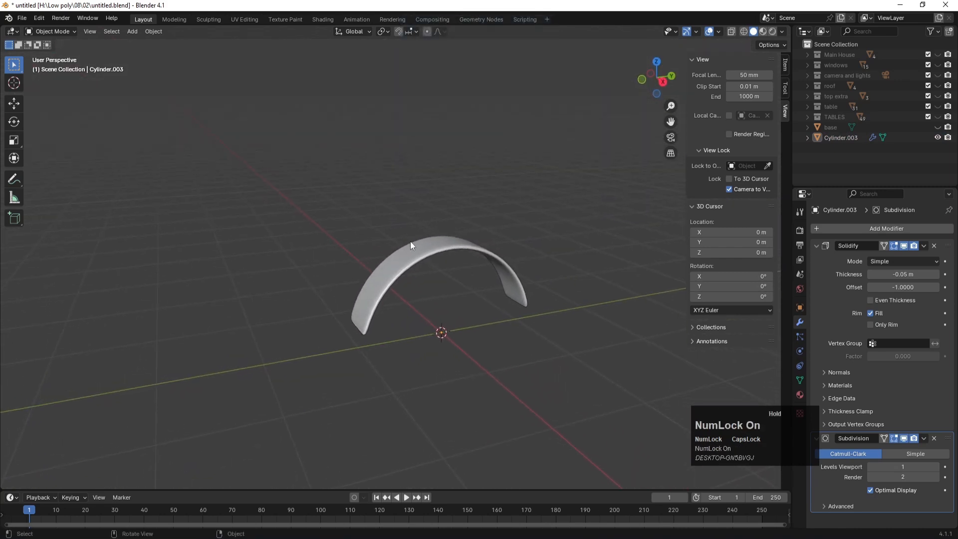
click(425, 259)
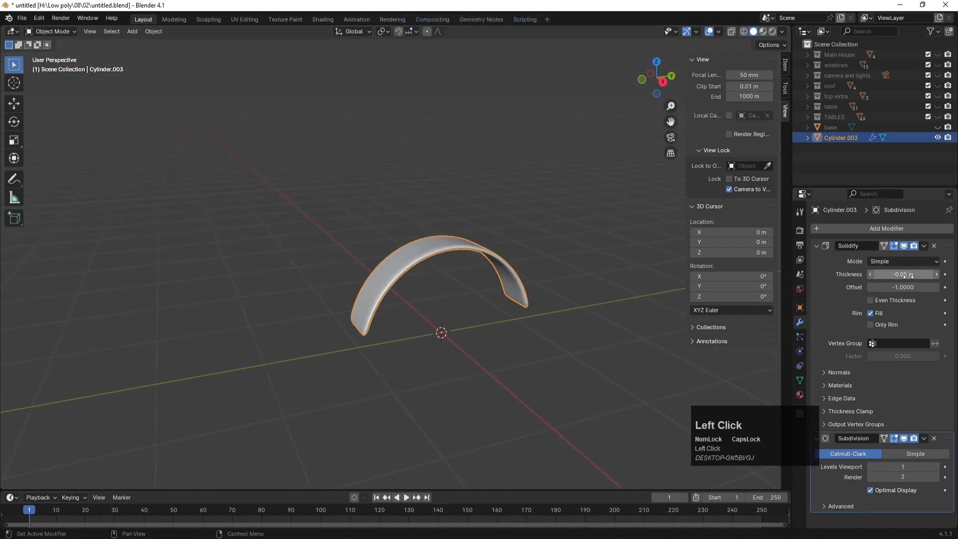
Step: Apply the Solidify and Subdivision modifiers, then unhide the Main House collection
click(924, 245)
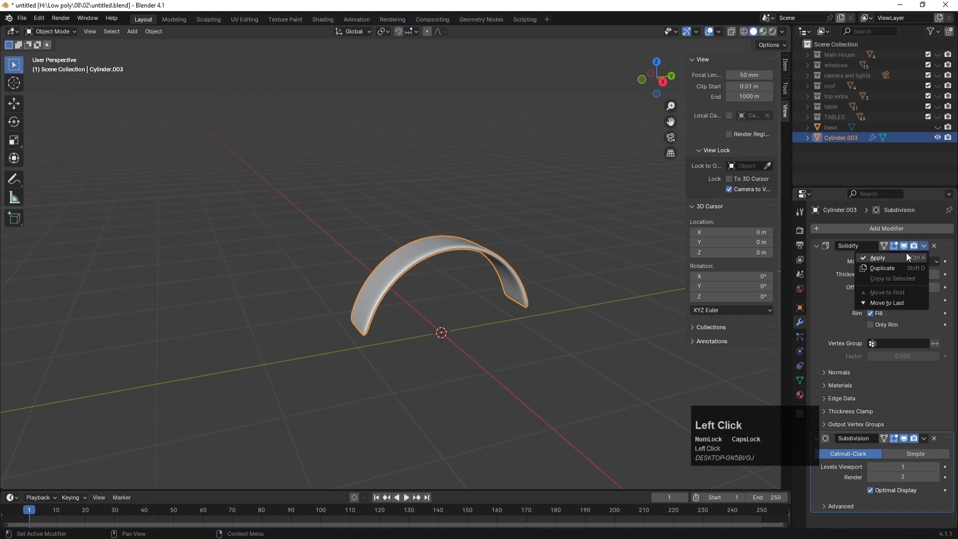
click(906, 253)
click(924, 246)
click(912, 253)
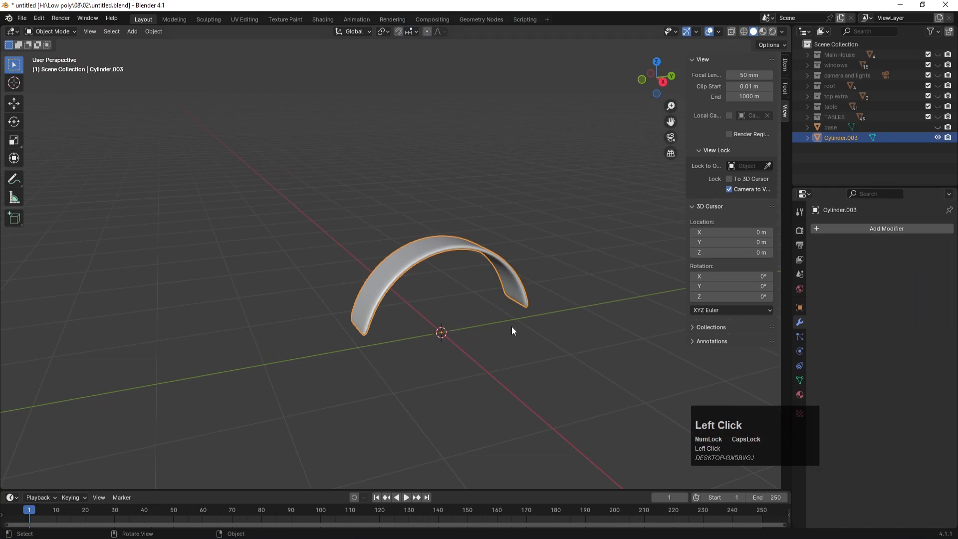
click(510, 324)
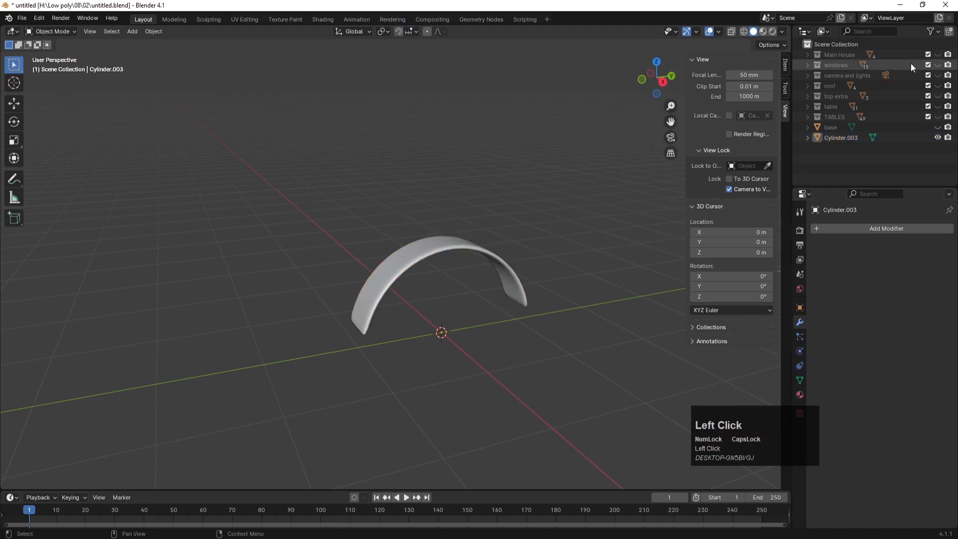
click(938, 55)
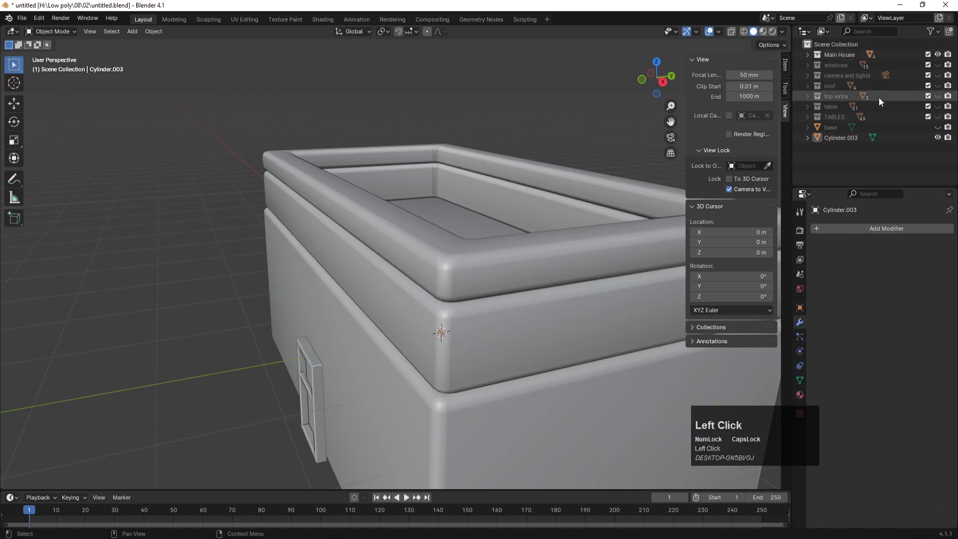
Step: Select Cylinder.003 and lift it along Z above the house roof
click(832, 137)
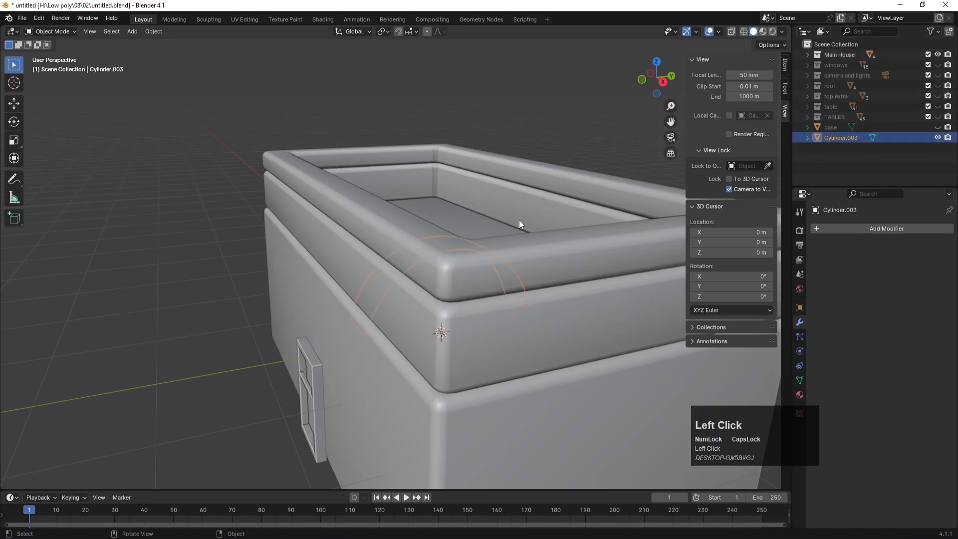
key(KP_3)
scroll(519, 220, down, 4)
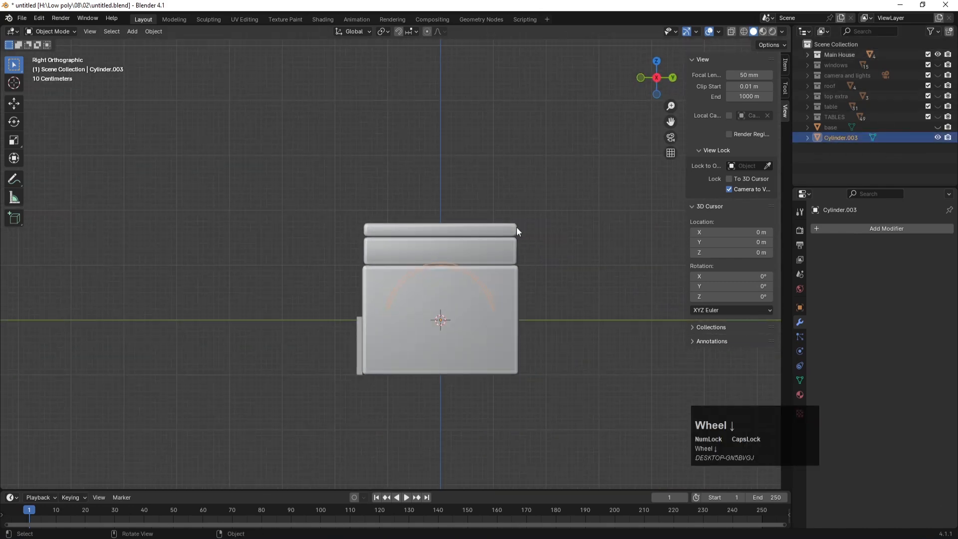
key(g)
key(z)
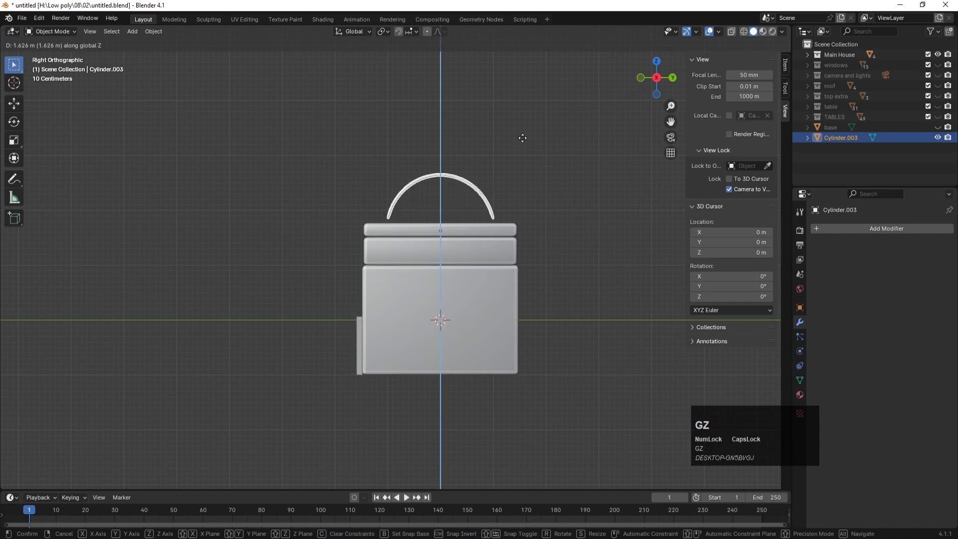
click(522, 139)
Step: Enlarge the arch and readjust its height along Z
key(s)
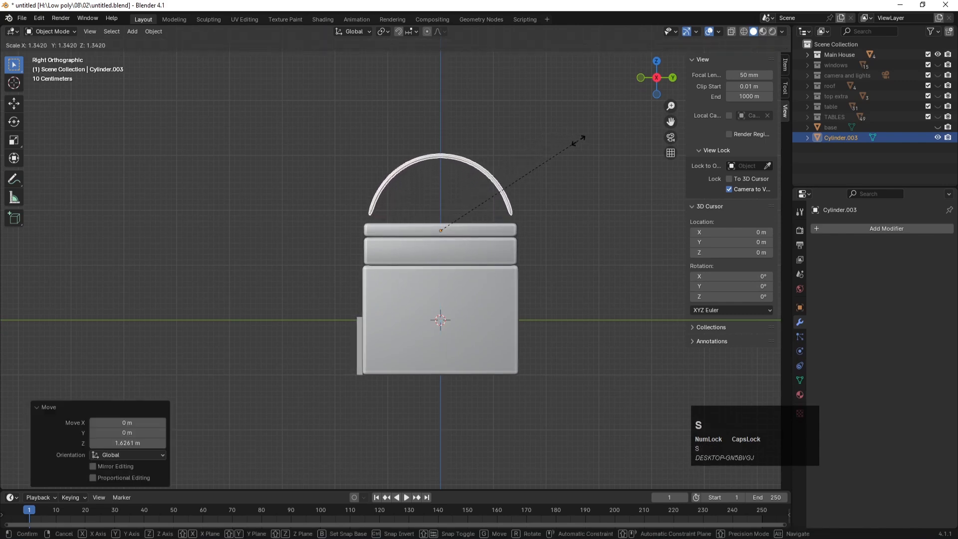
click(580, 140)
key(g)
key(z)
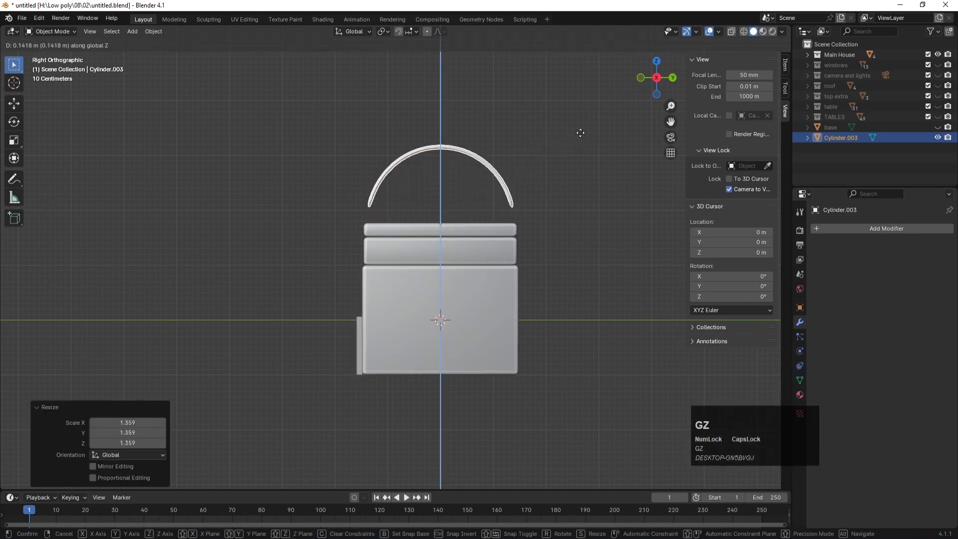
click(576, 147)
click(568, 198)
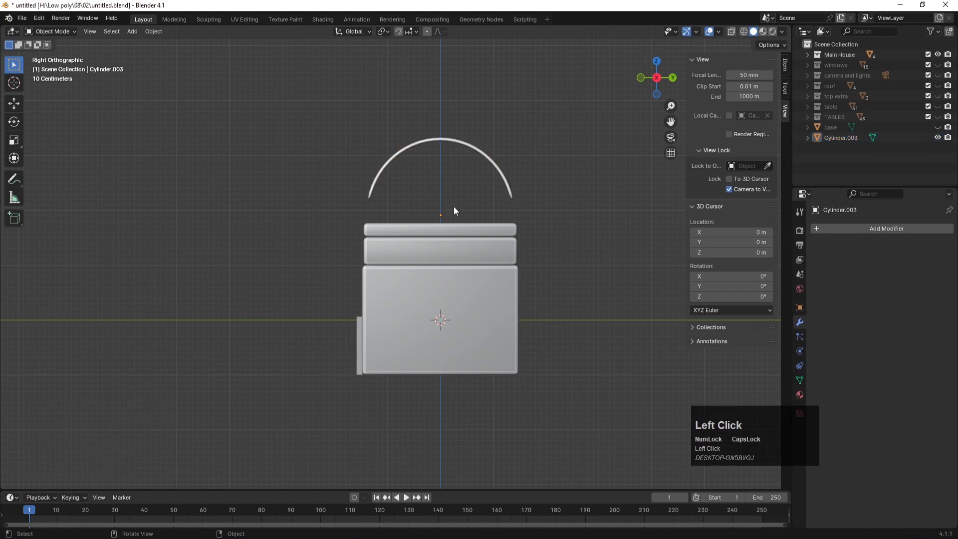
click(481, 152)
Step: Scale the arch up to 1.195 and shift it 2.3447 m along X toward the house's right end
key(KP_7)
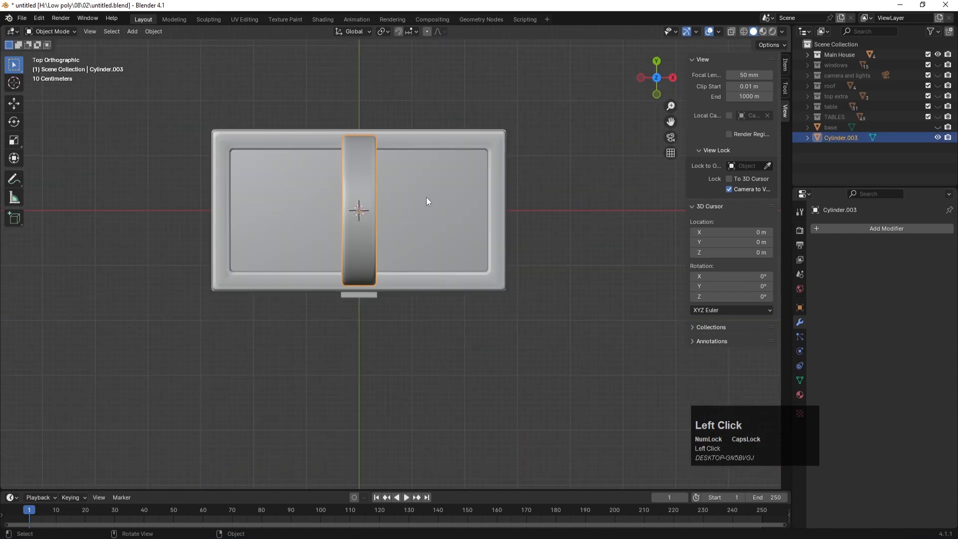
key(s)
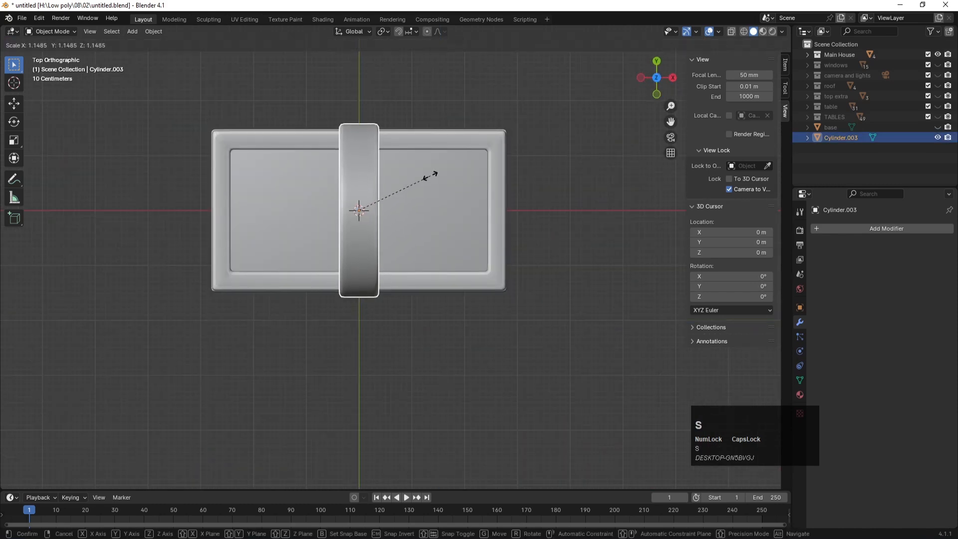
click(431, 172)
key(KP_1)
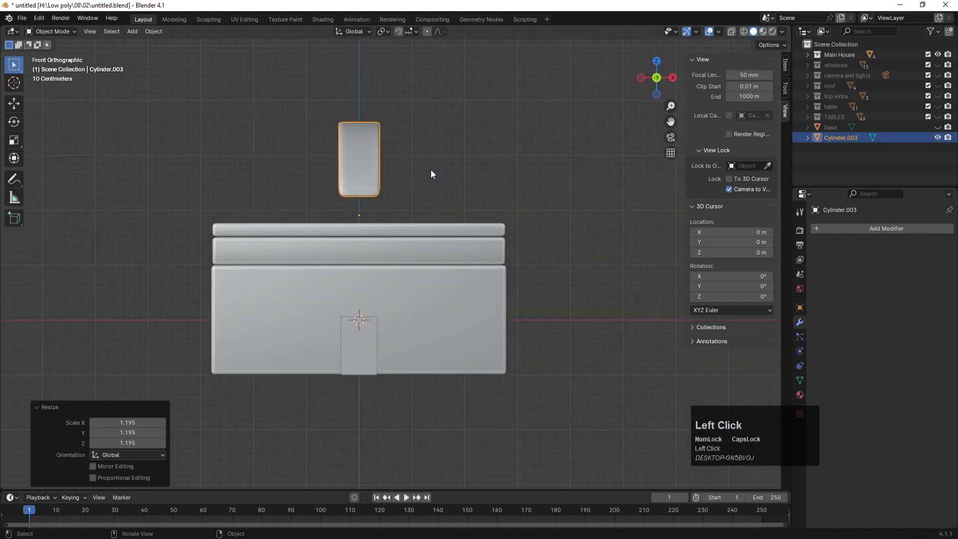
key(g)
key(x)
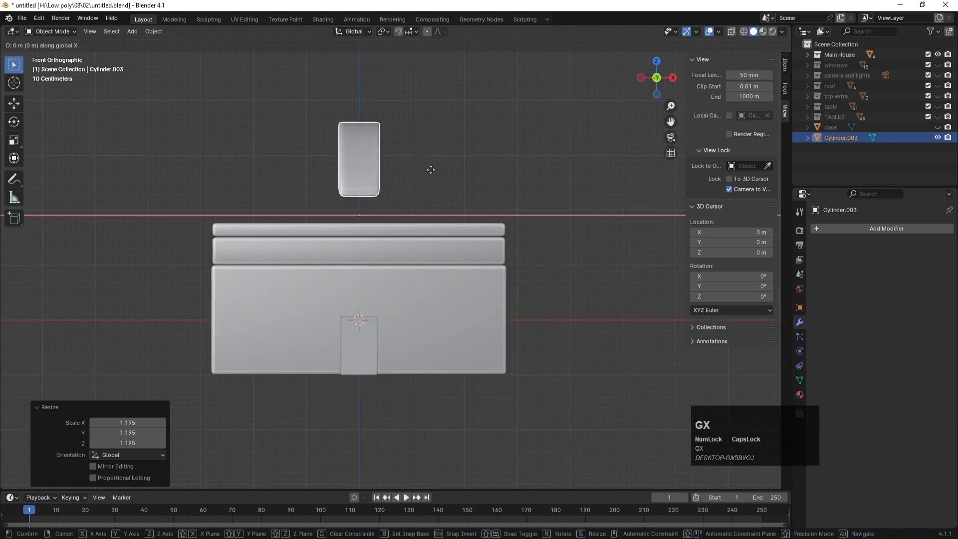
click(555, 175)
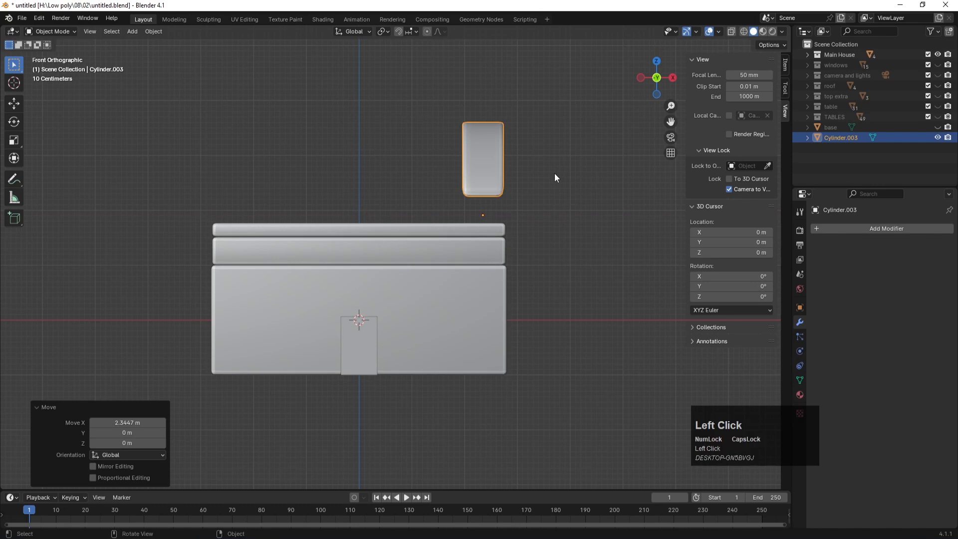
click(513, 202)
click(483, 171)
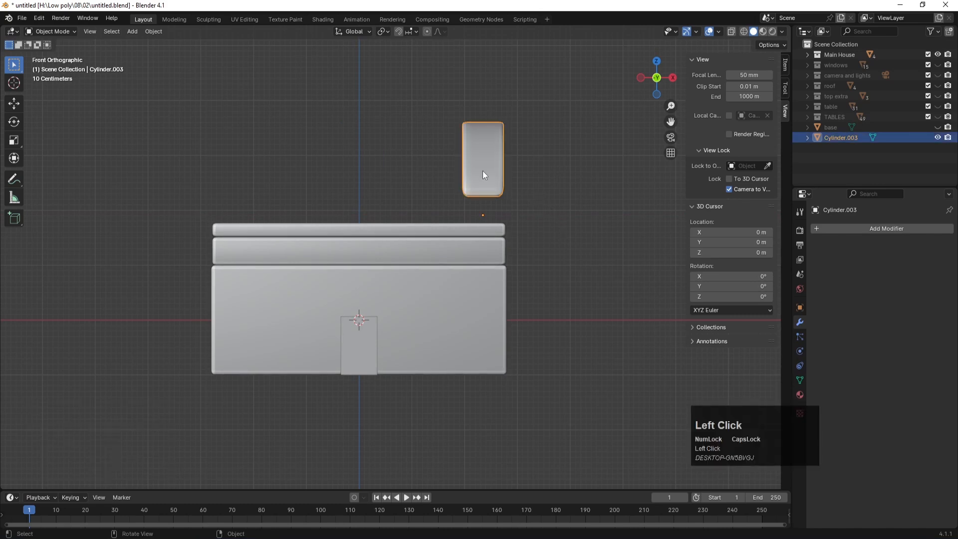
Step: Nudge the arch slightly along Y from the right side view
key(KP_3)
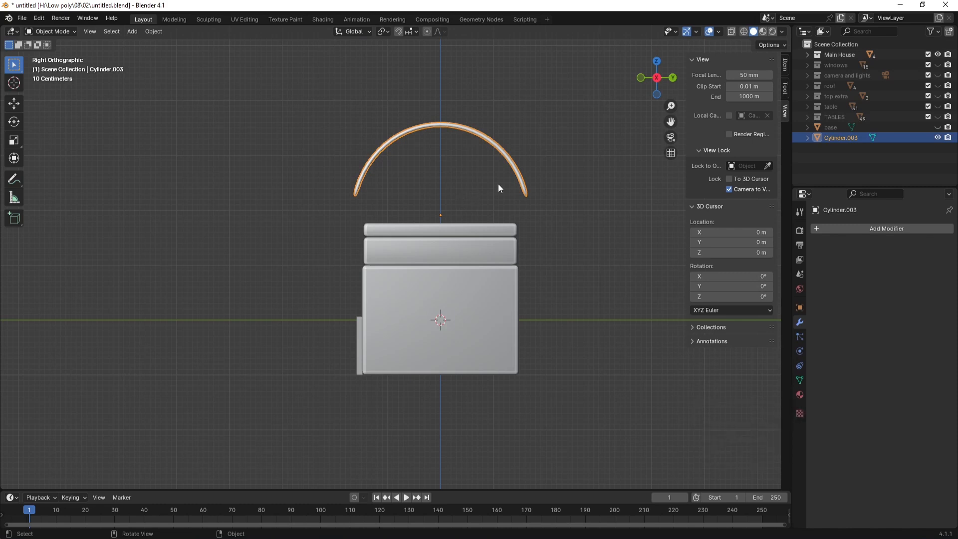
key(g)
key(y)
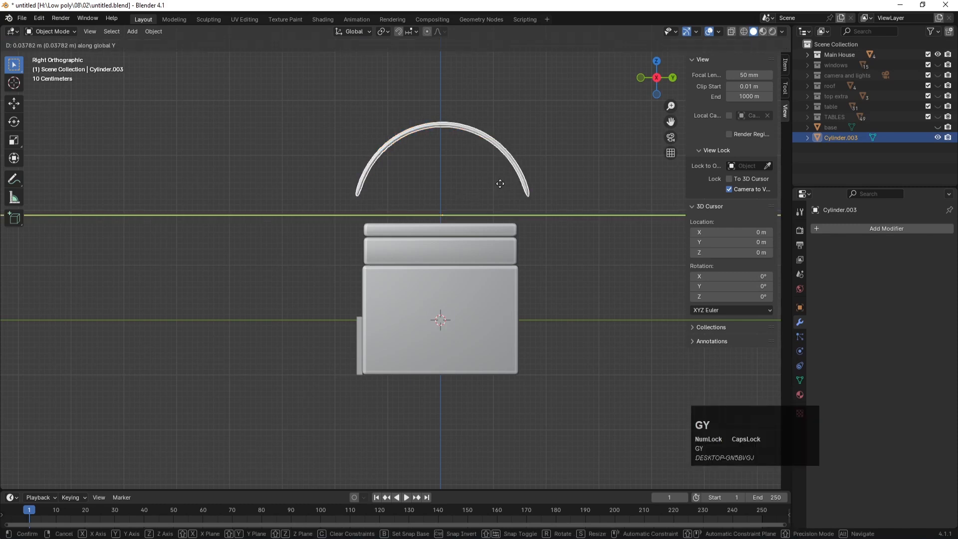
click(500, 184)
click(438, 175)
key(shift+a)
Step: Add a new cube, raise it toward the arch and scale it down small
mouse_move(438, 174)
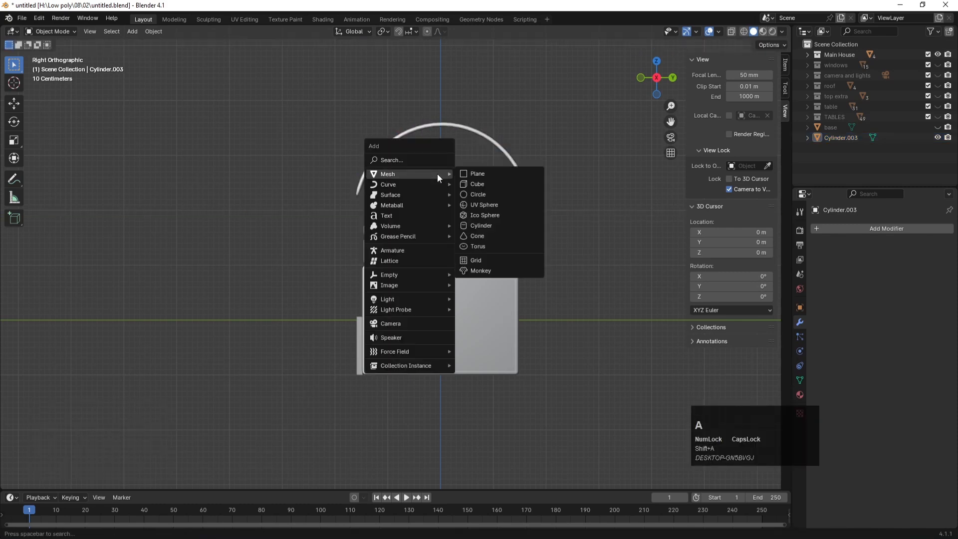
click(477, 184)
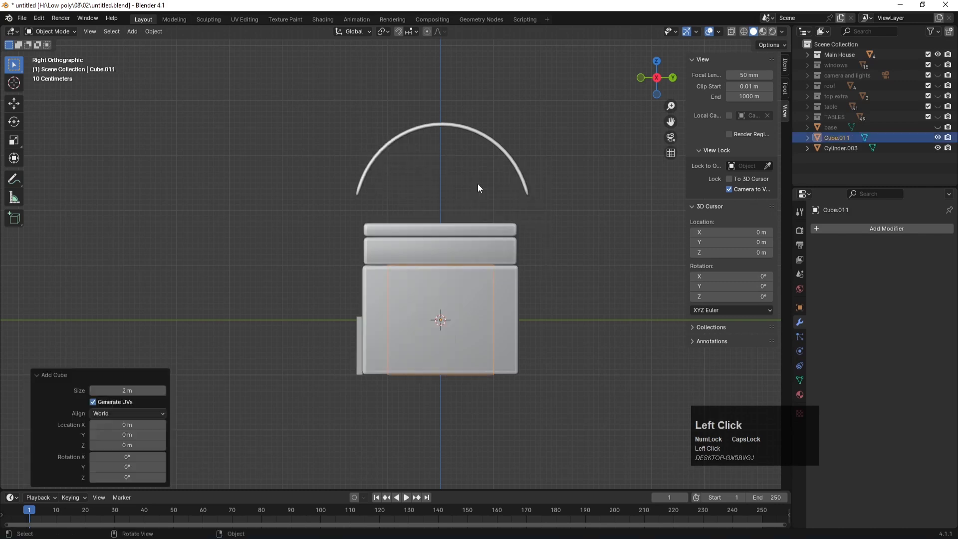
key(g)
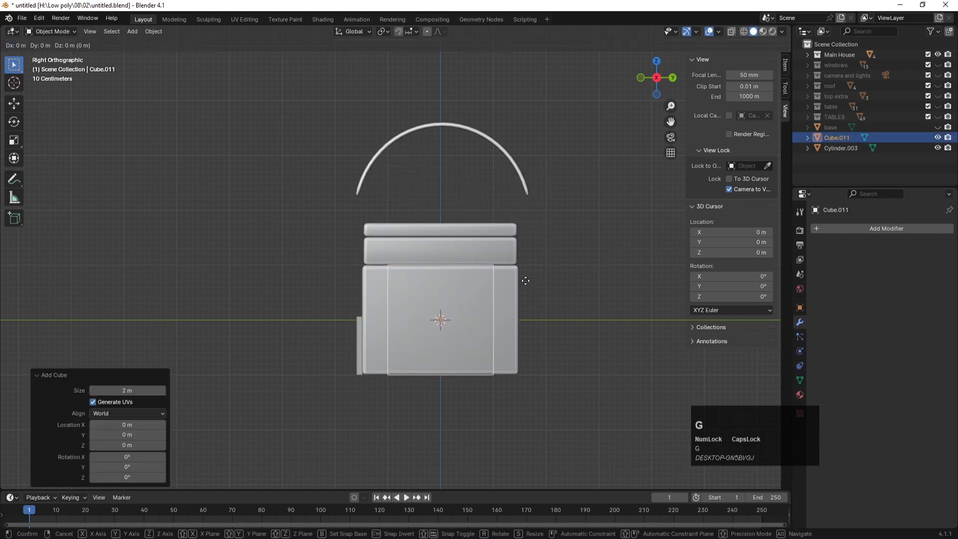
key(z)
click(566, 180)
key(s)
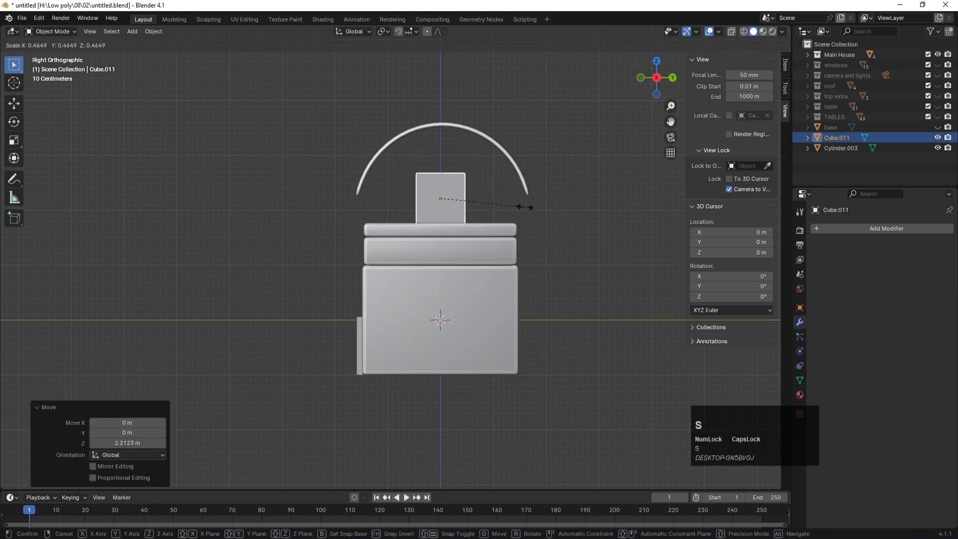
click(441, 197)
Step: In Edit Mode, move the cube's geometry to beneath the arch's left end
key(Tab)
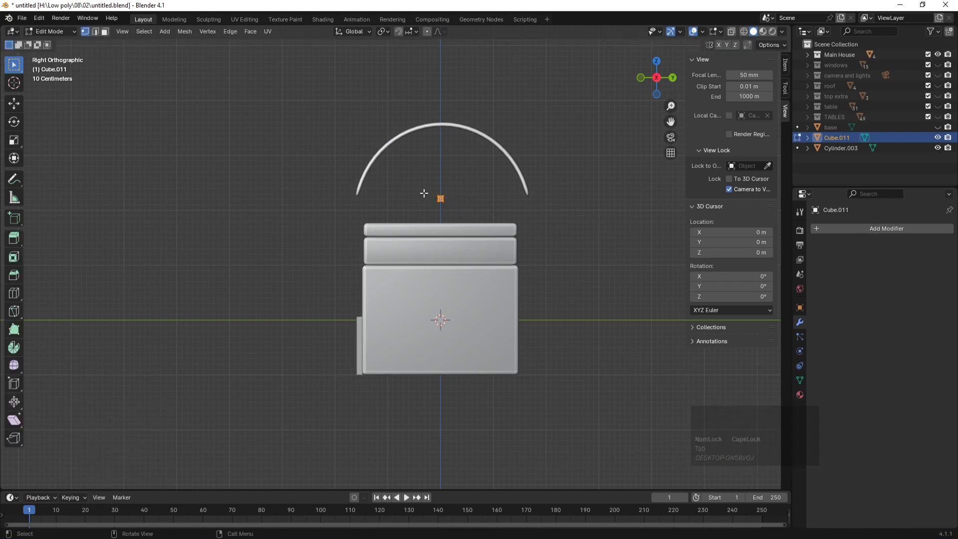
key(g)
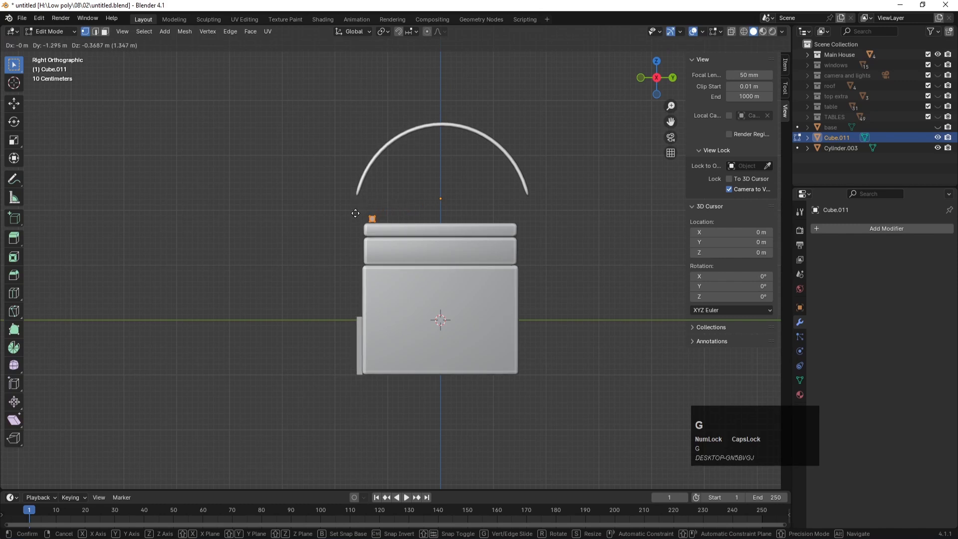
click(356, 211)
key(KP_Decimal)
scroll(362, 248, down, 3)
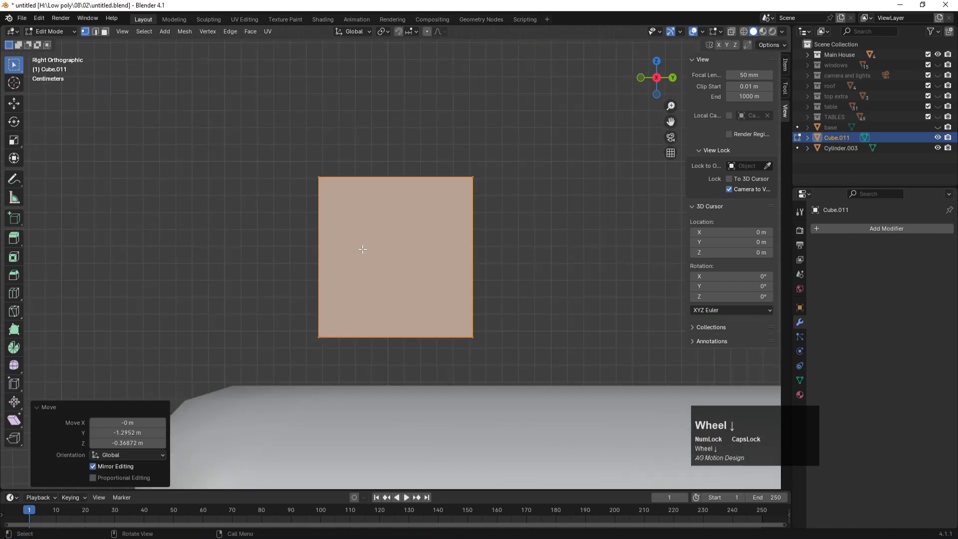
key(g)
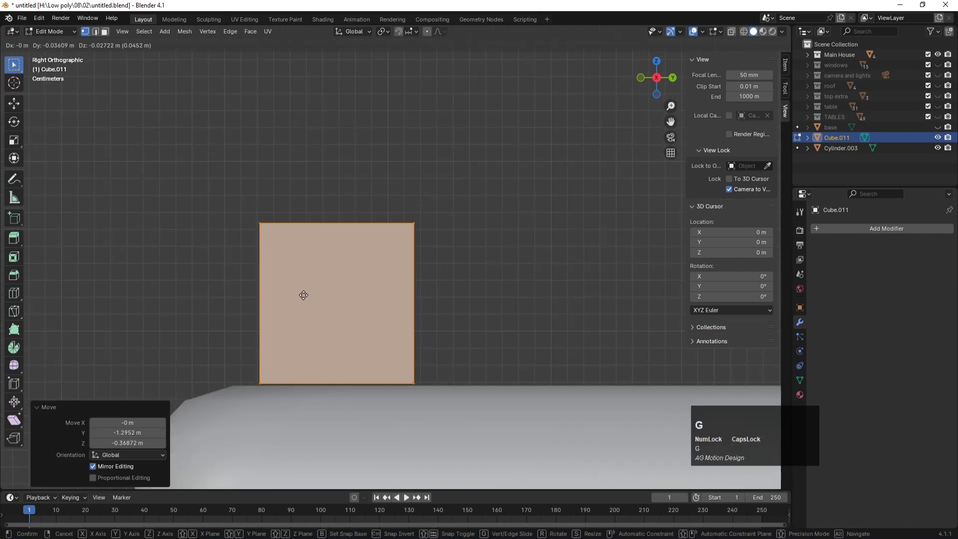
click(303, 302)
Step: In top view with X-ray on, align the small cube over the house edge
key(KP_7)
scroll(385, 302, down, 8)
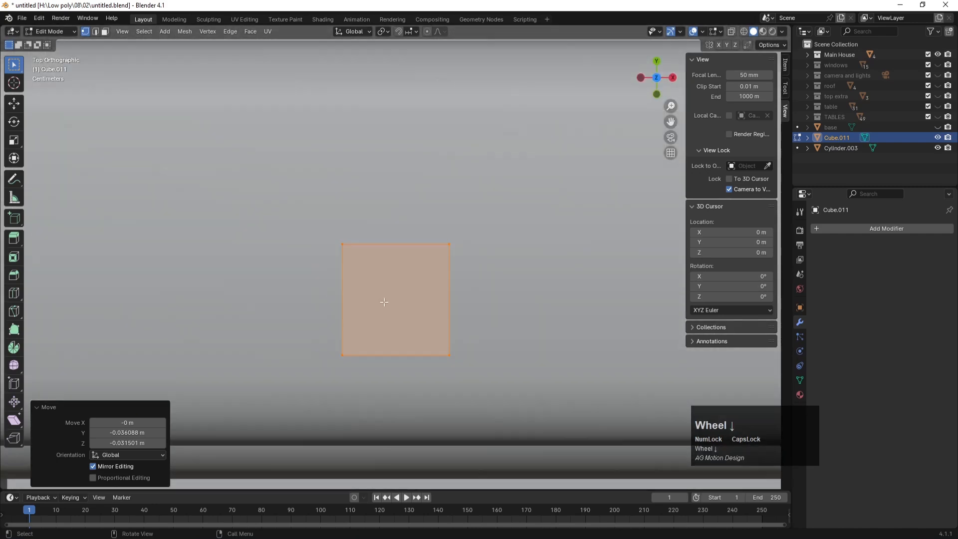
scroll(433, 267, down, 5)
scroll(449, 259, up, 2)
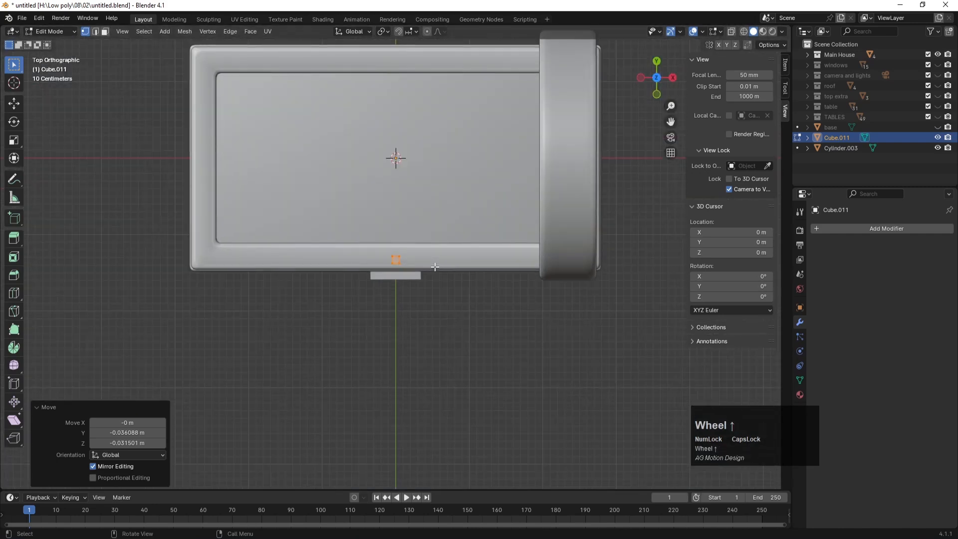
key(g)
click(595, 263)
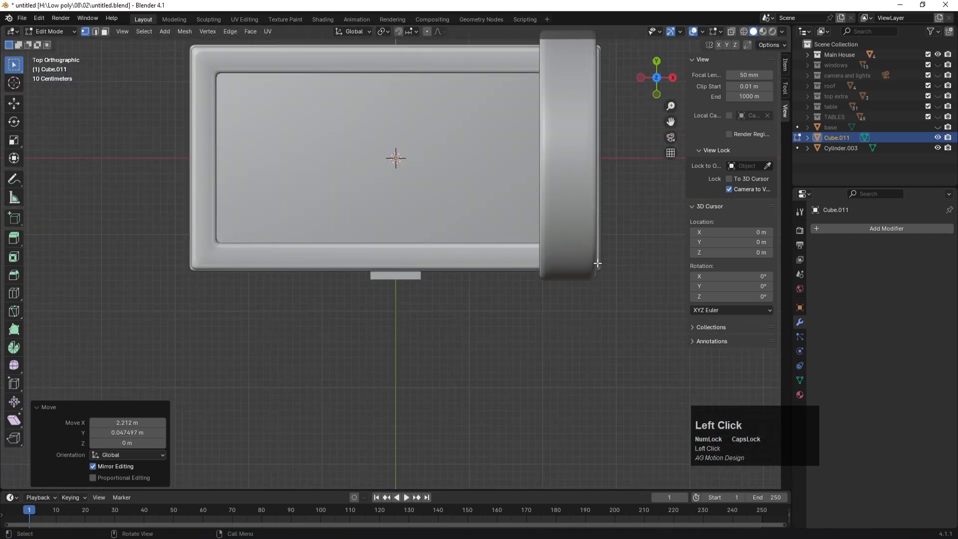
key(alt+z)
scroll(602, 260, up, 1)
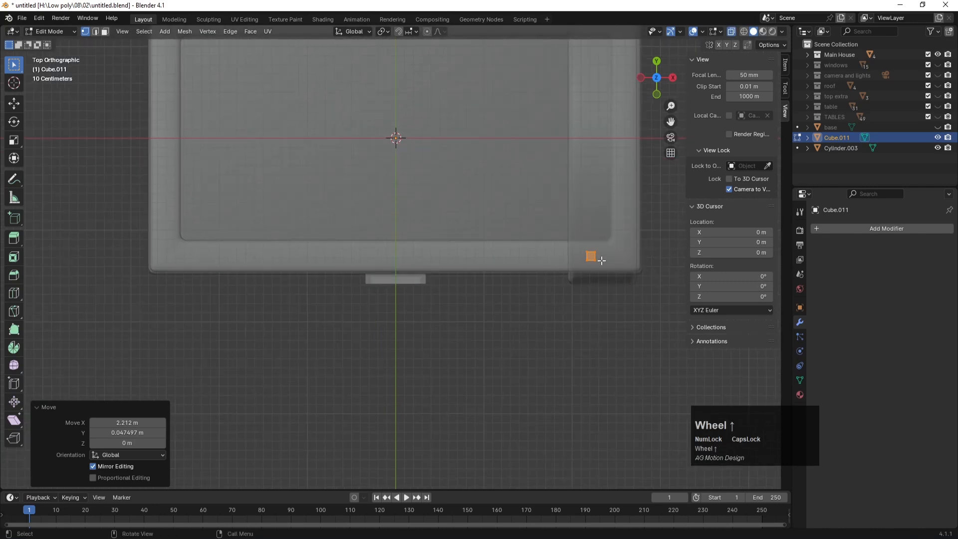
key(g)
click(615, 261)
scroll(614, 261, down, 2)
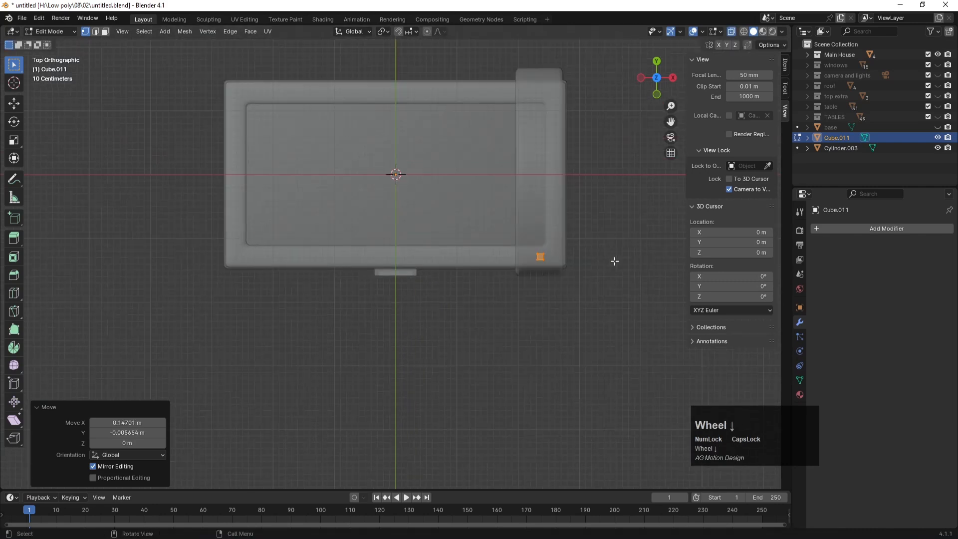
Step: Stretch the cube's selected corner geometry vertically up toward the arch into a post
key(KP_1)
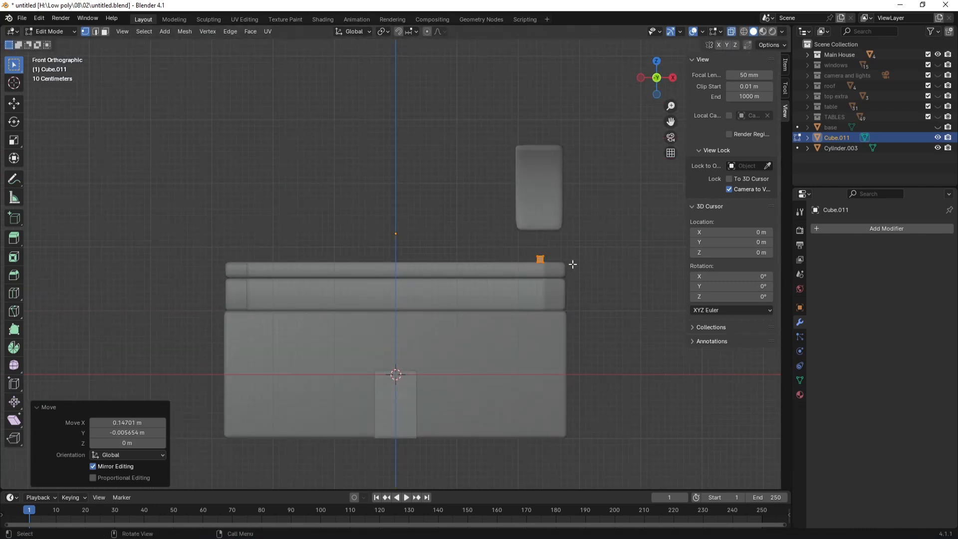
drag(520, 245, 559, 258)
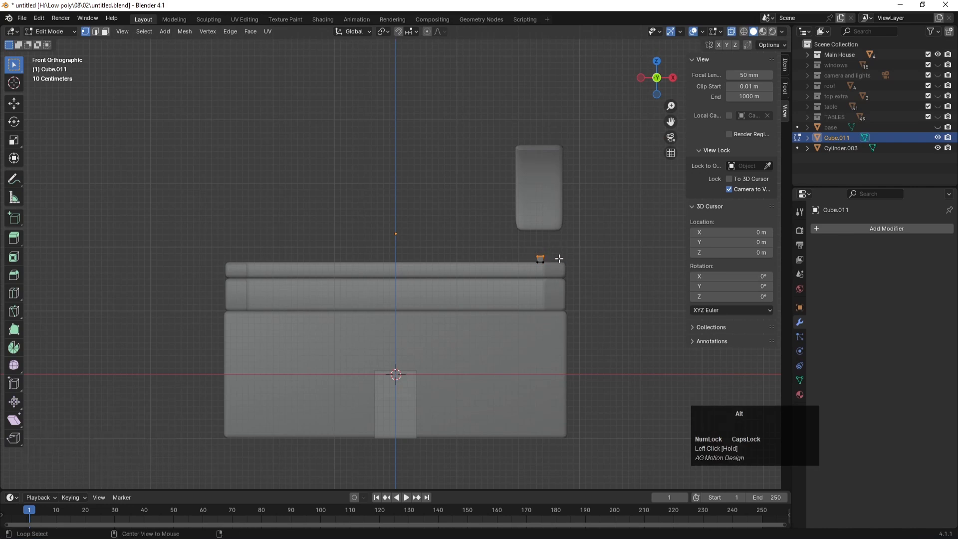
key(KP_3)
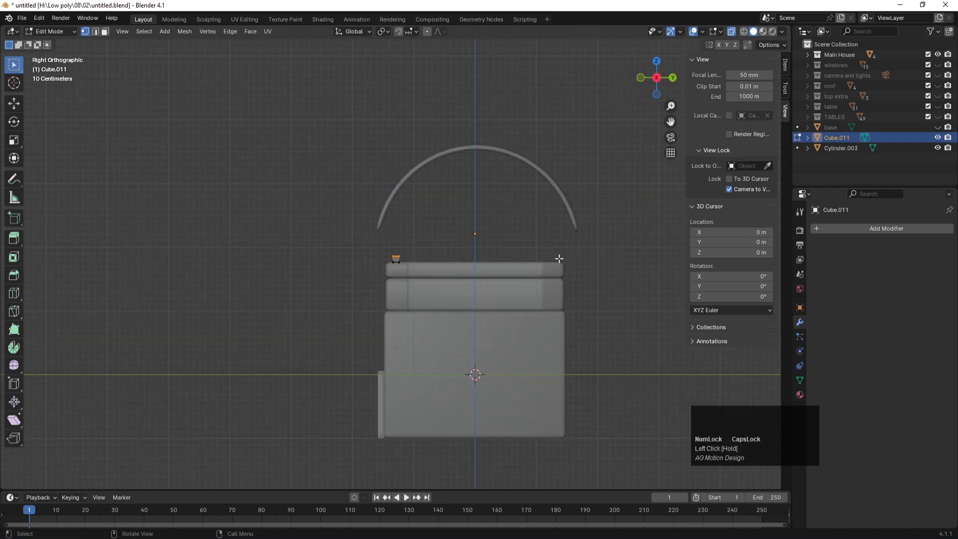
key(g)
key(z)
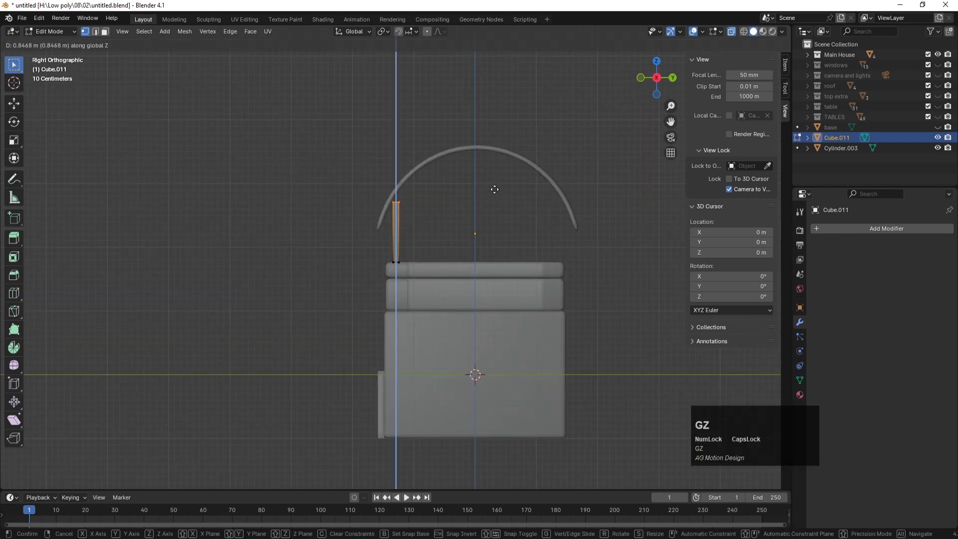
click(493, 183)
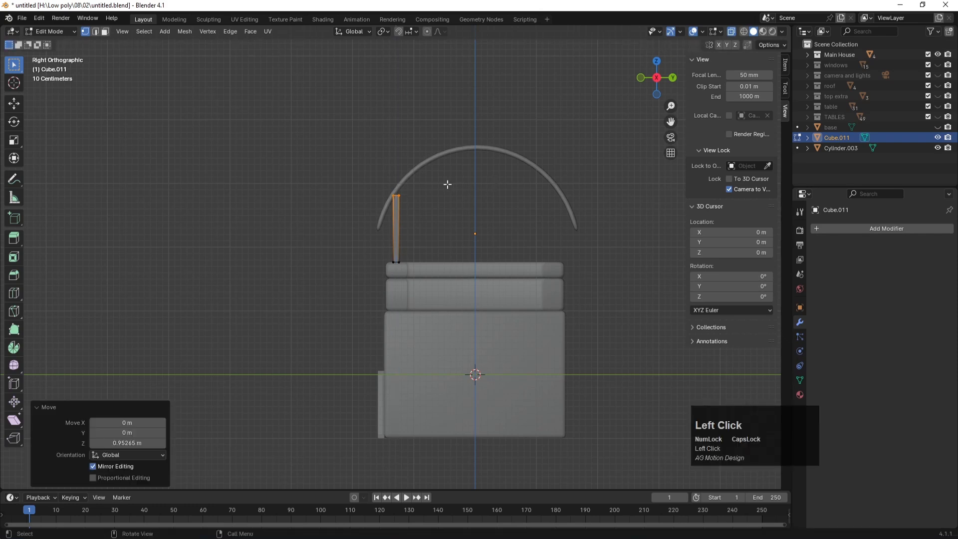
scroll(439, 128, up, 4)
Step: Raise the post's top corner vertex to meet the arch, slanting its top
drag(417, 110, 397, 80)
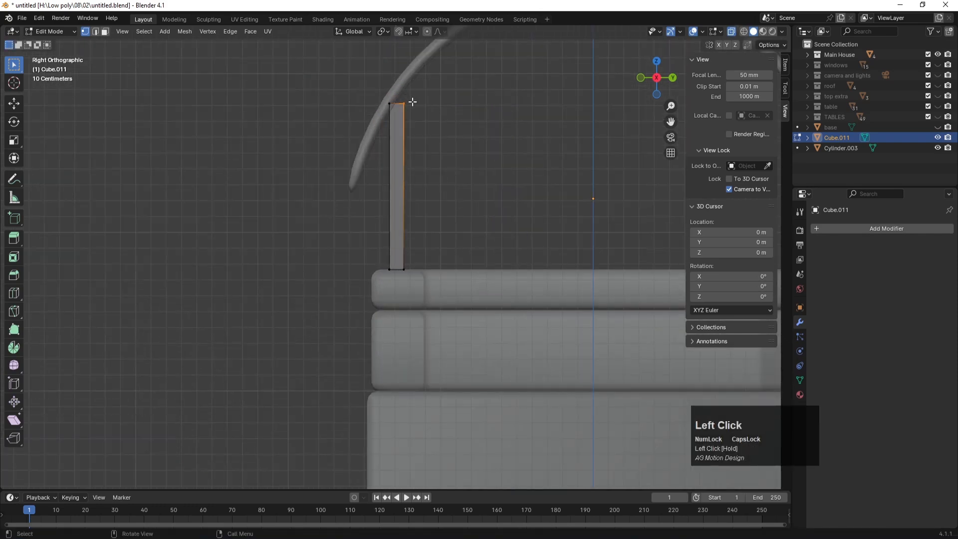
key(g)
key(z)
click(413, 83)
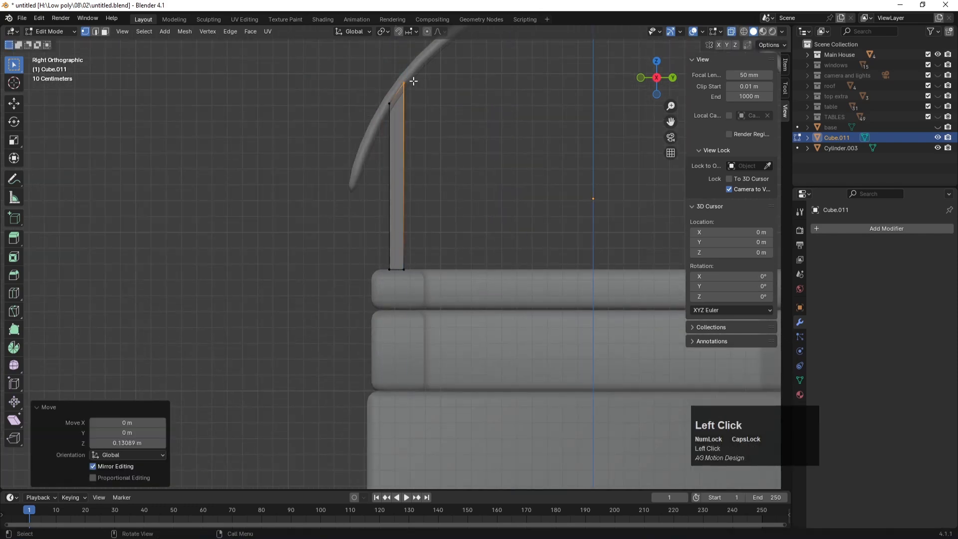
scroll(391, 181, down, 5)
key(Tab)
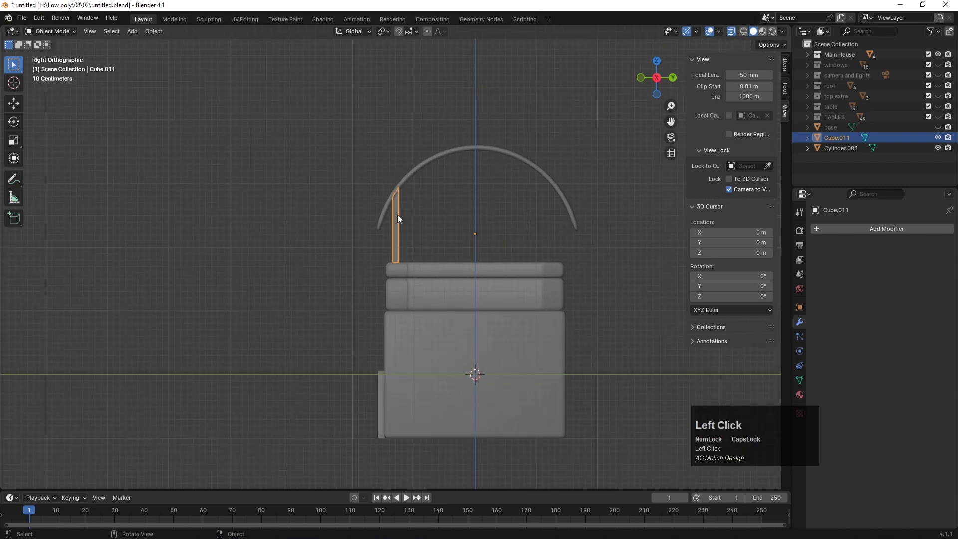
Step: Duplicate the post and slide the copy along Y under the arch's right end
key(shift+d)
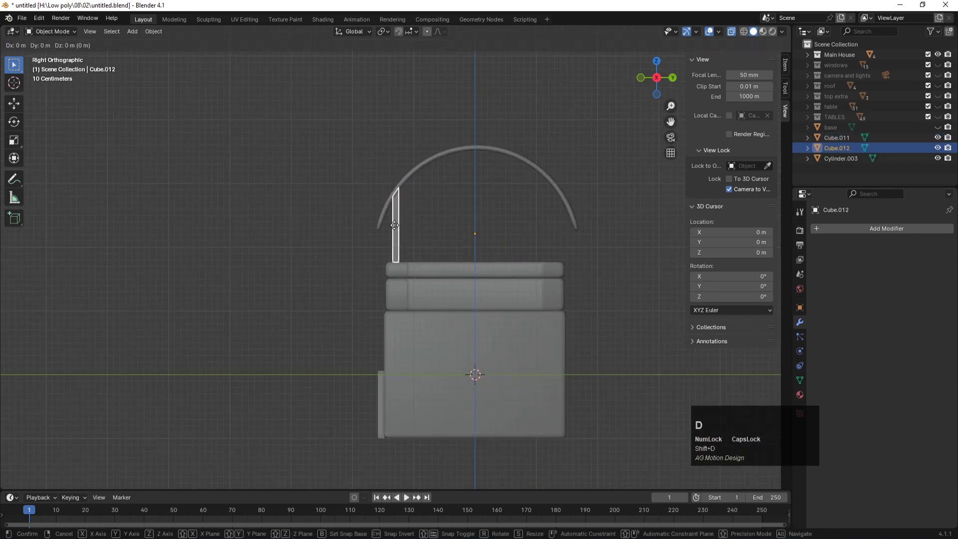
key(y)
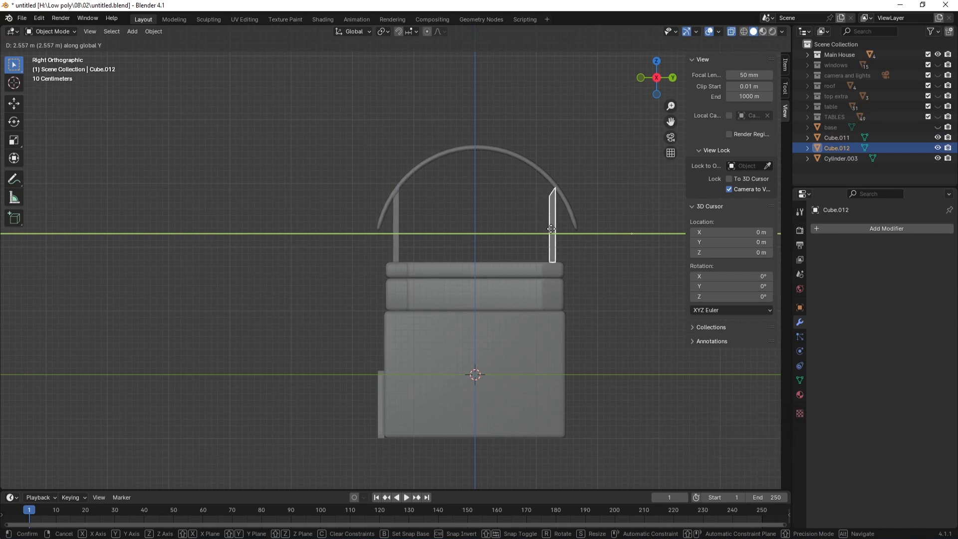
click(551, 228)
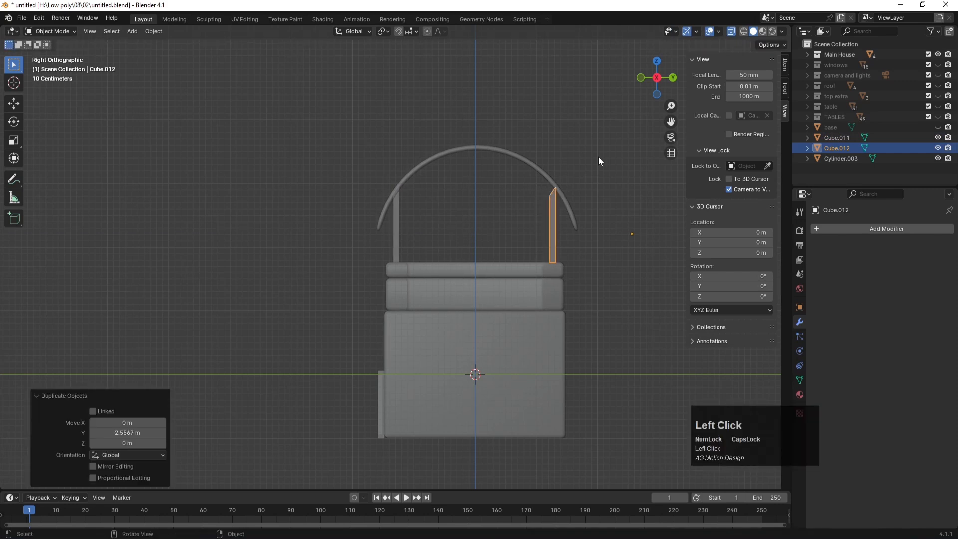
scroll(597, 157, up, 3)
shift+middle_drag(587, 165, 422, 220)
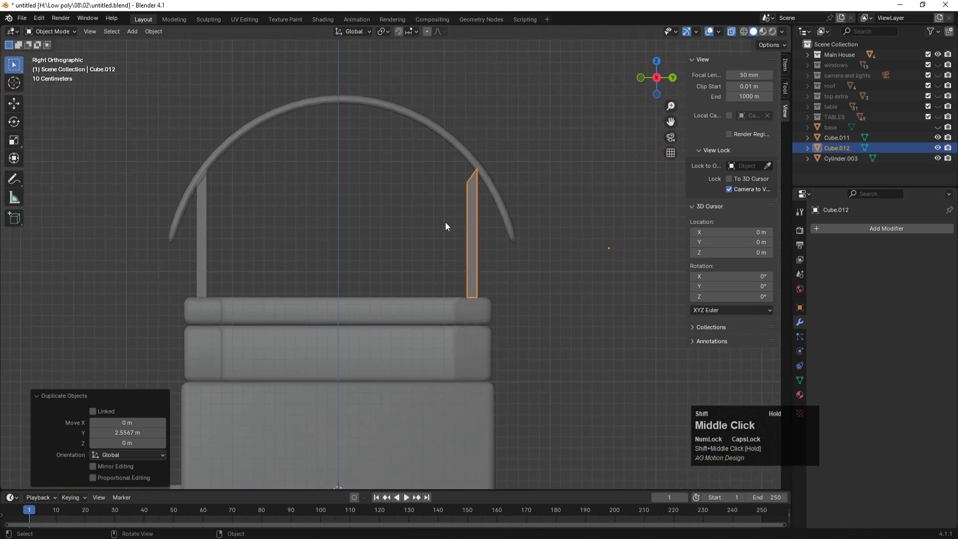
Step: Raise the copied post's top vertices vertically so its top meets the arch
key(Tab)
drag(474, 154, 488, 179)
scroll(490, 162, up, 2)
drag(489, 130, 505, 171)
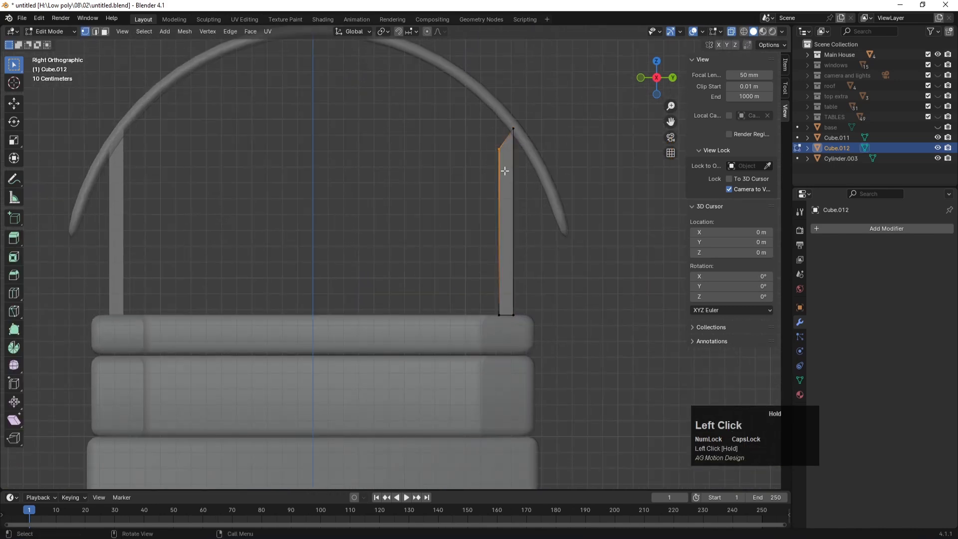
key(g)
key(z)
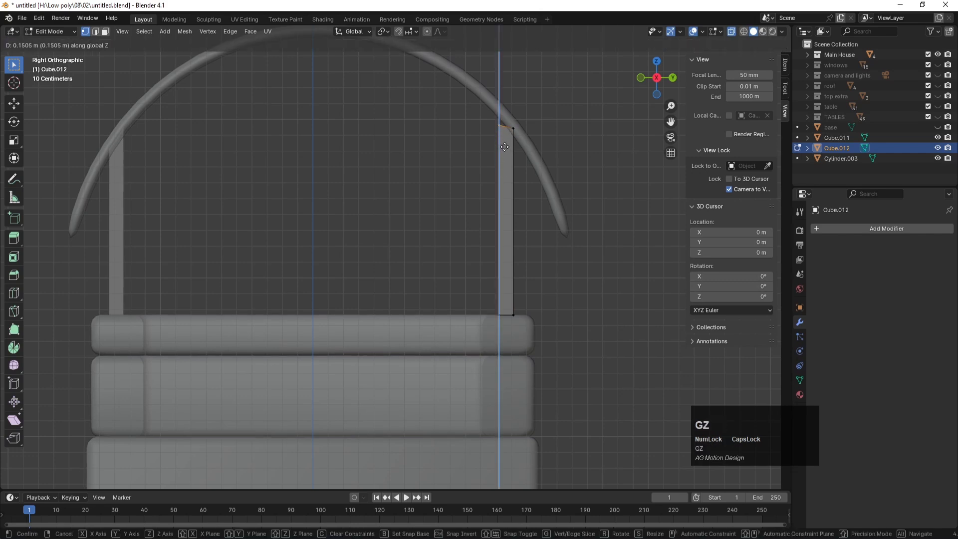
click(504, 132)
key(Tab)
Step: Orbit to view the house in perspective and deselect the copied post
scroll(501, 196, down, 4)
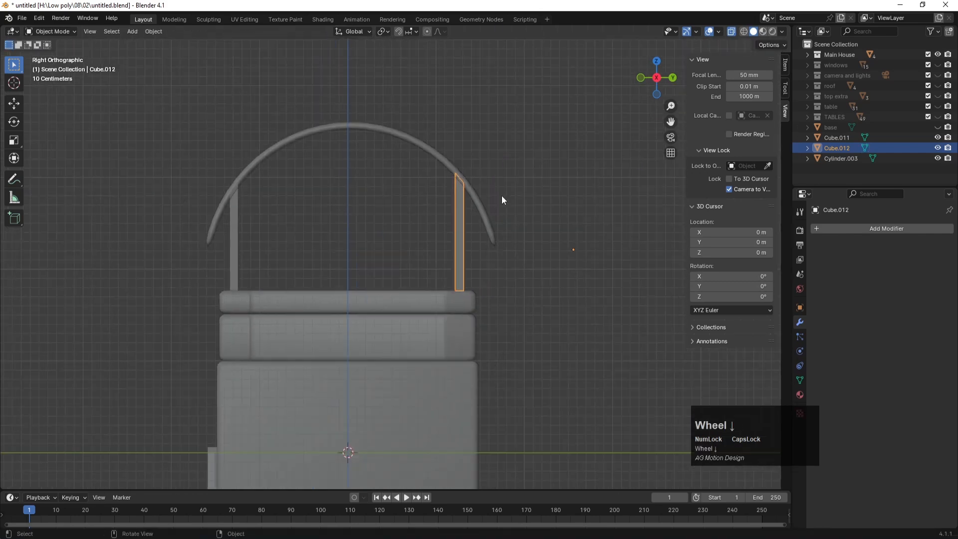
middle_drag(483, 160, 535, 200)
scroll(537, 213, up, 2)
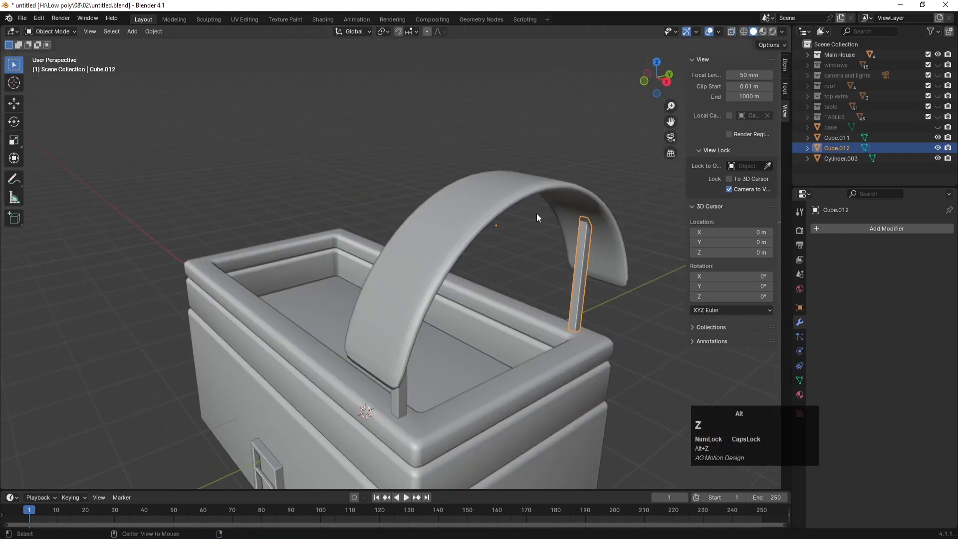
click(537, 147)
scroll(471, 256, down, 5)
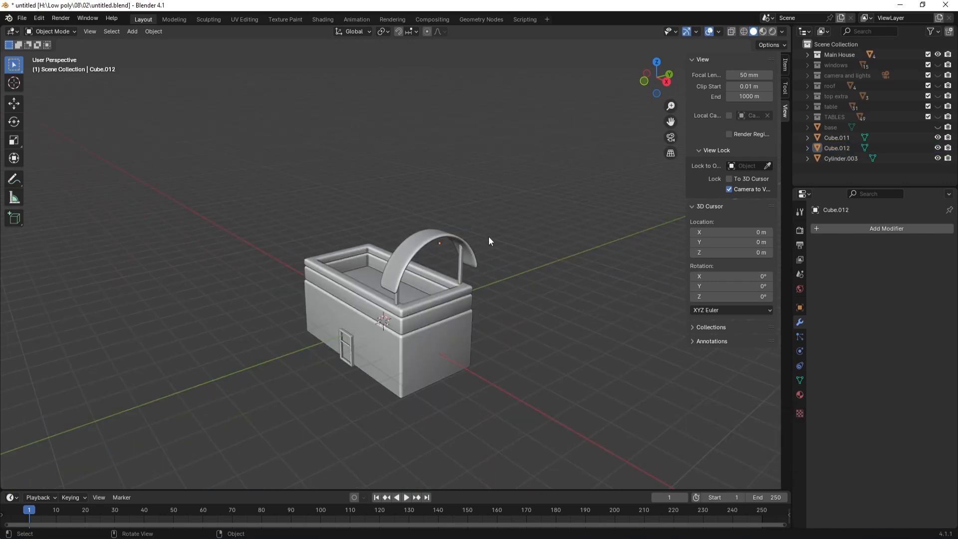
Step: Select both pillars and the arch and set their origins to Center of Mass (Surface)
click(458, 265)
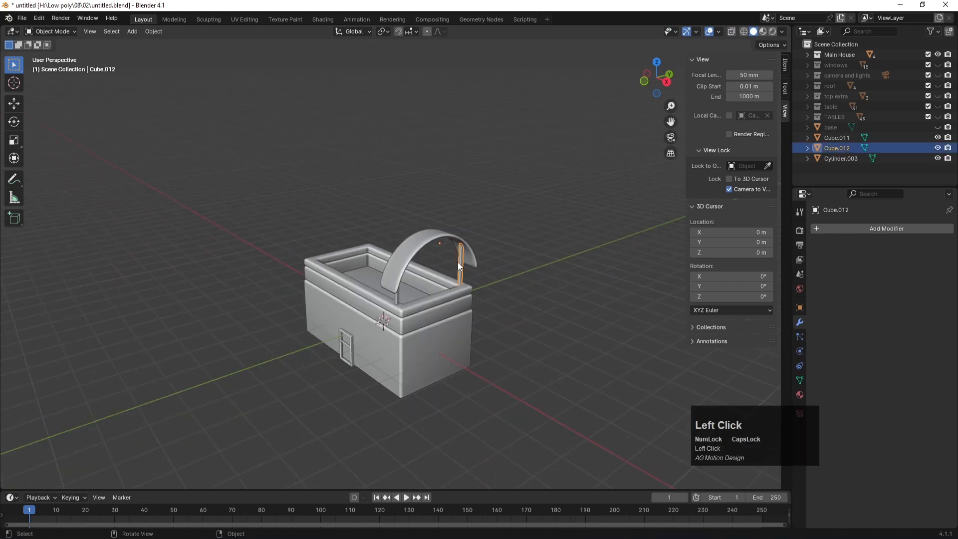
shift+click(396, 297)
shift+click(409, 255)
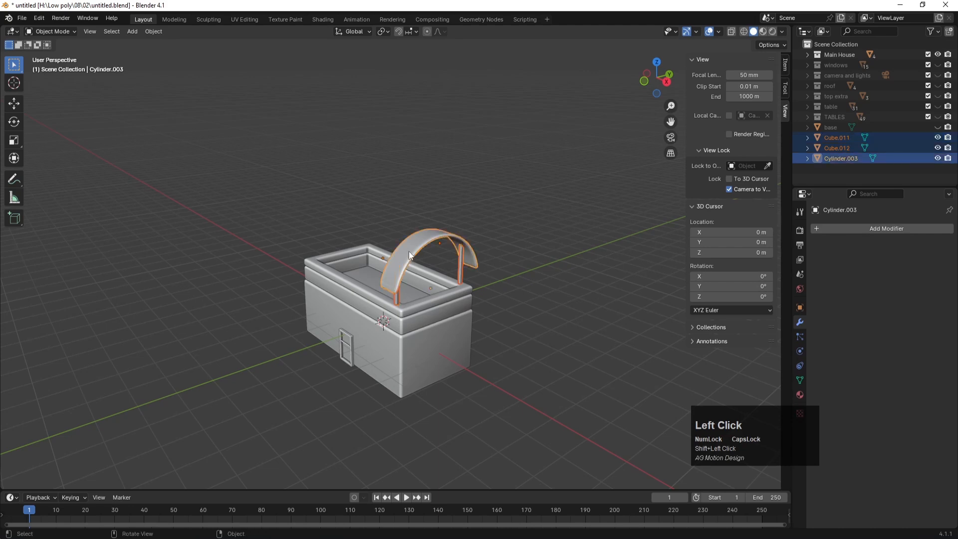
click(153, 32)
mouse_move(166, 52)
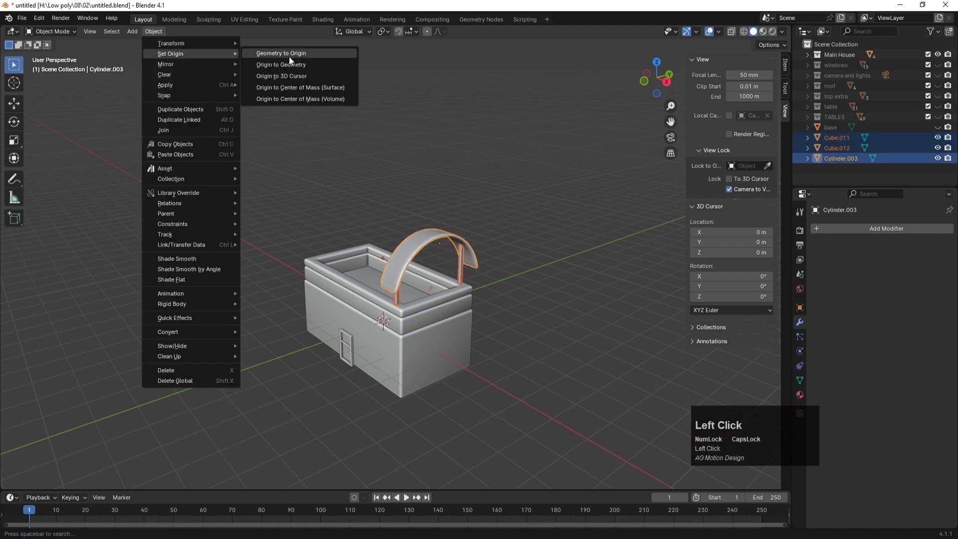
click(296, 88)
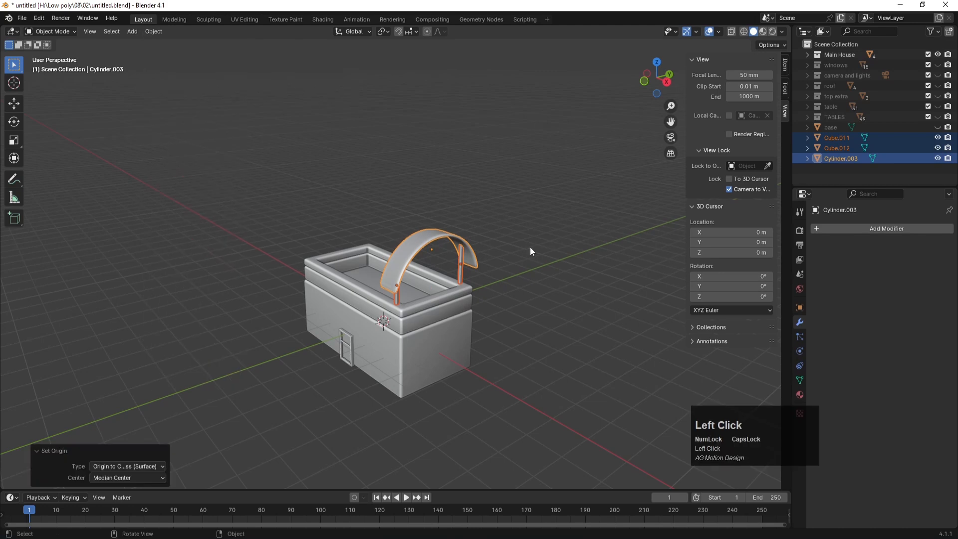
Step: In top view, make three X-axis copies of the arch with pillars, side by side
key(KP_7)
scroll(477, 262, up, 2)
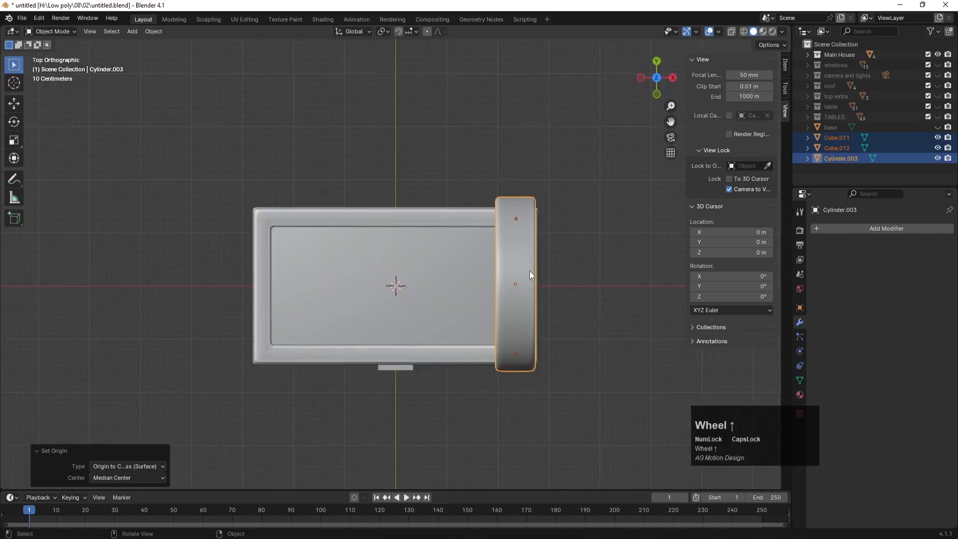
key(shift+d)
key(x)
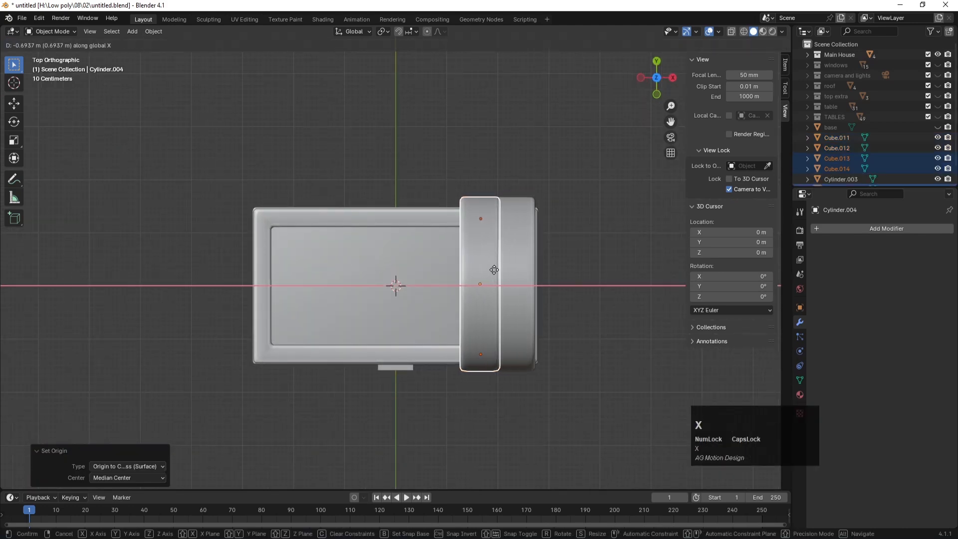
click(488, 269)
key(shift+d)
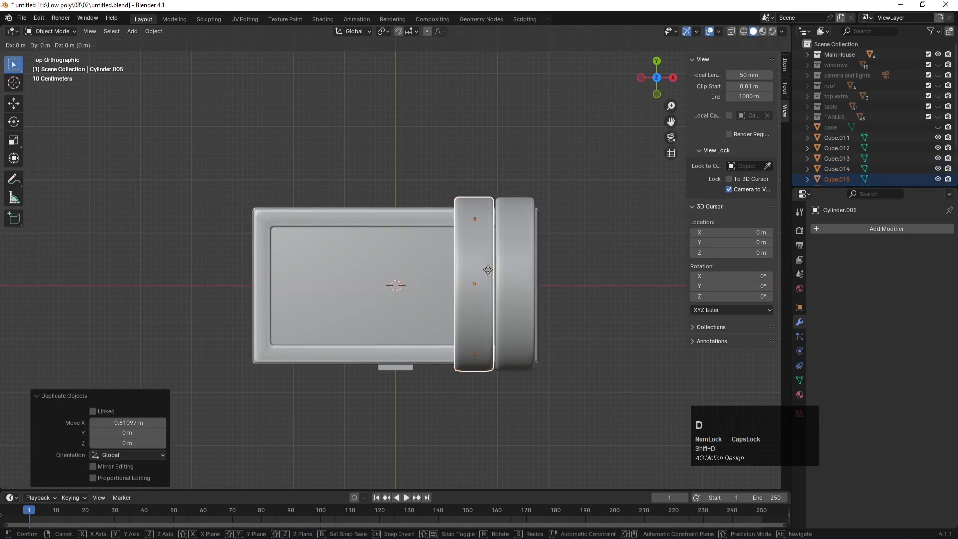
key(x)
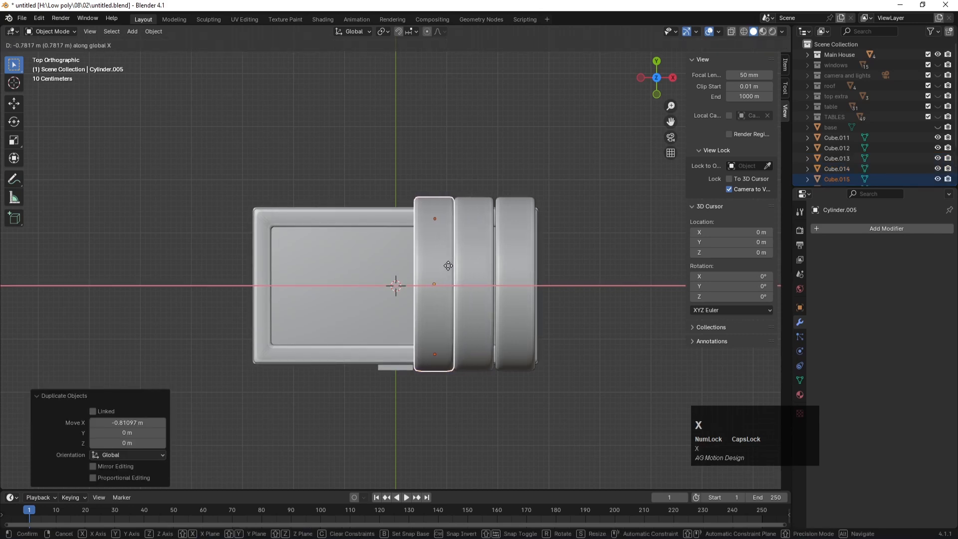
click(446, 266)
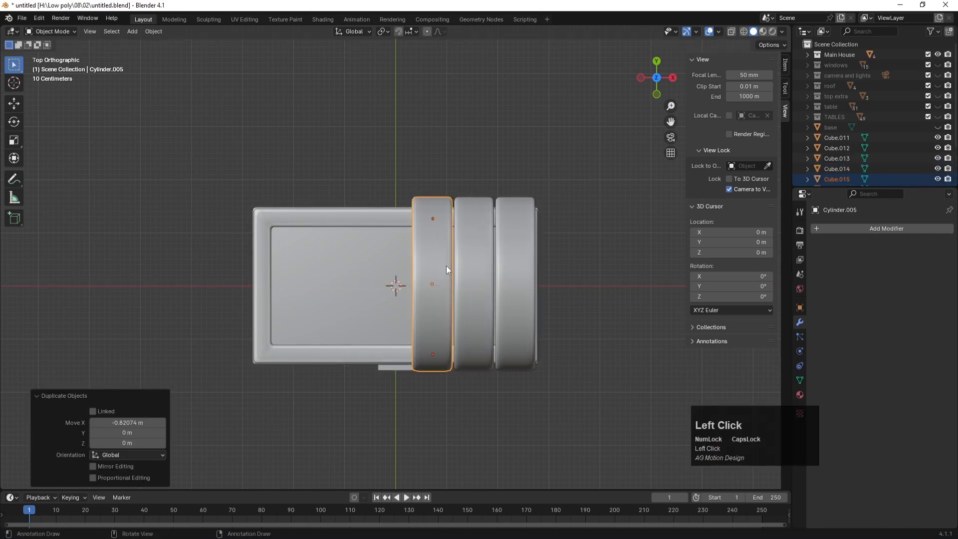
key(shift+d)
key(x)
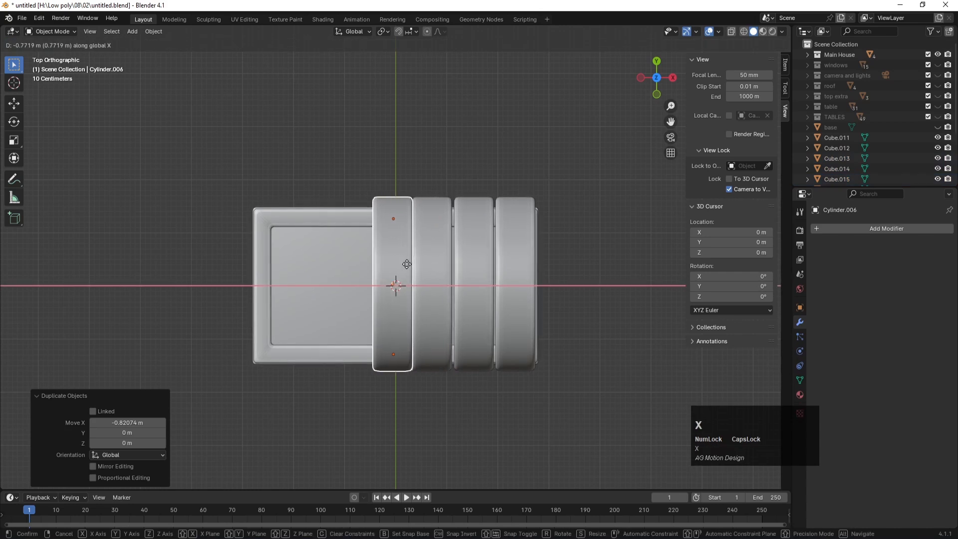
shift+click(404, 264)
Step: Add three more arch copies along X to the roof's left end, then check the camera view
key(shift+d)
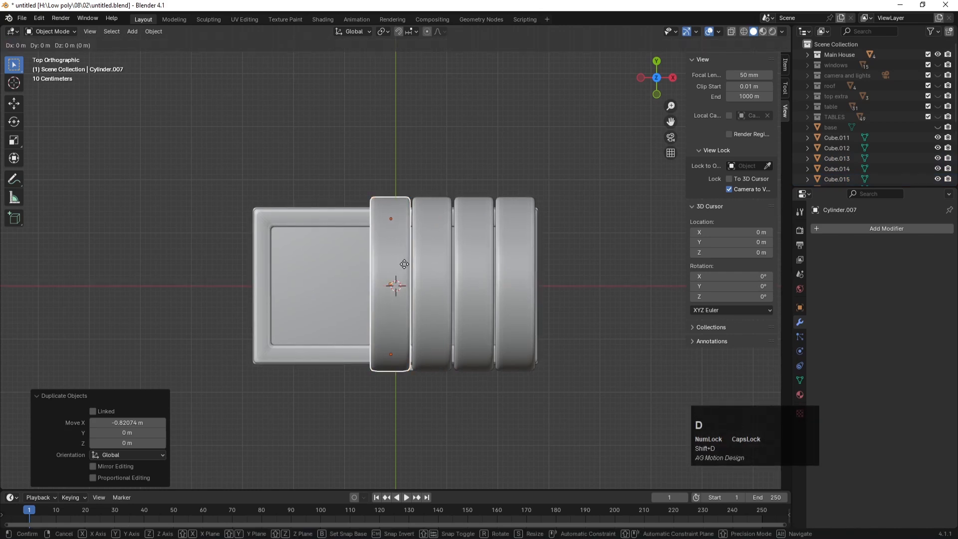
key(x)
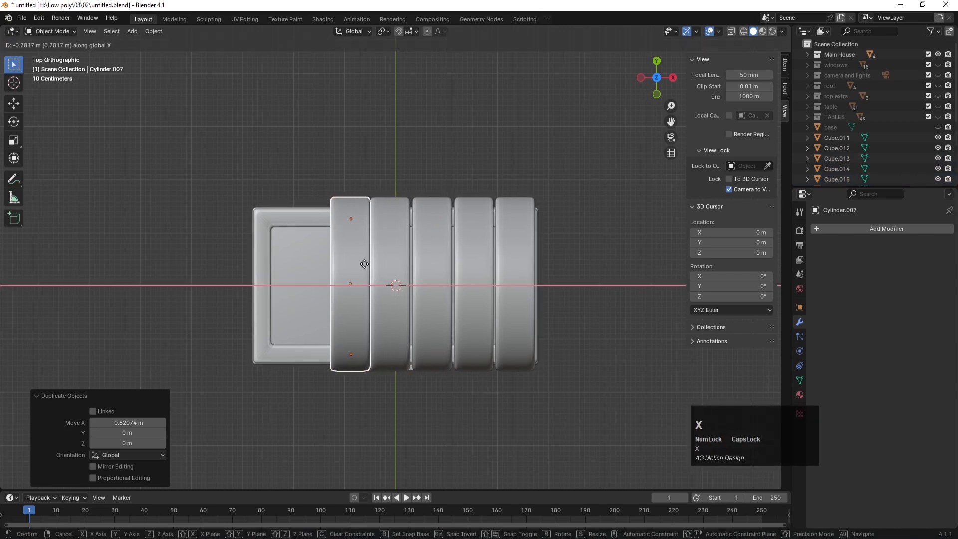
shift+click(363, 262)
key(shift+d)
key(x)
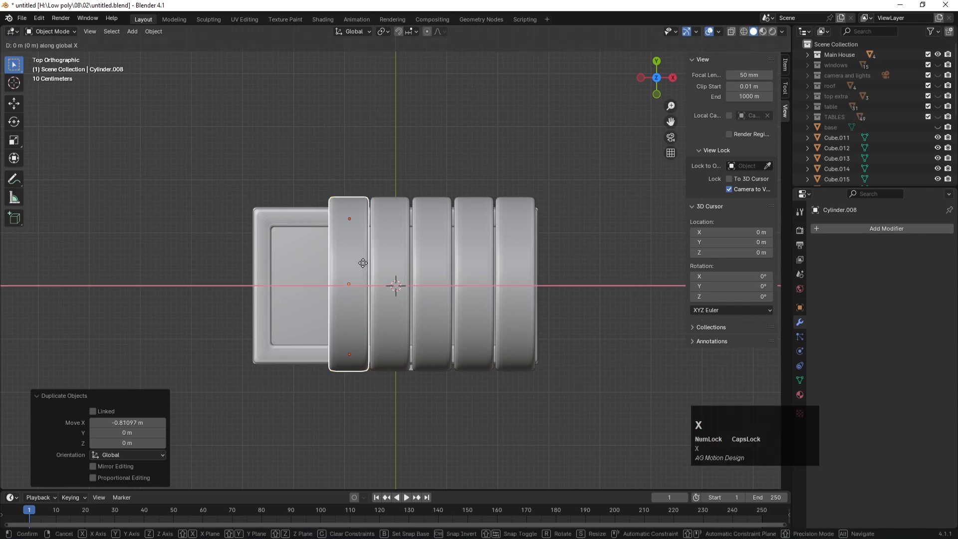
click(320, 256)
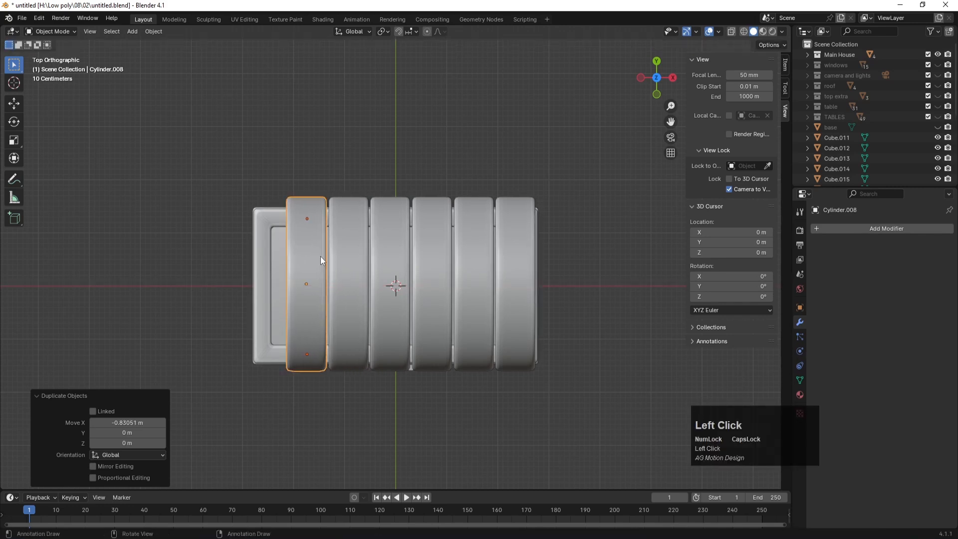
key(shift+d)
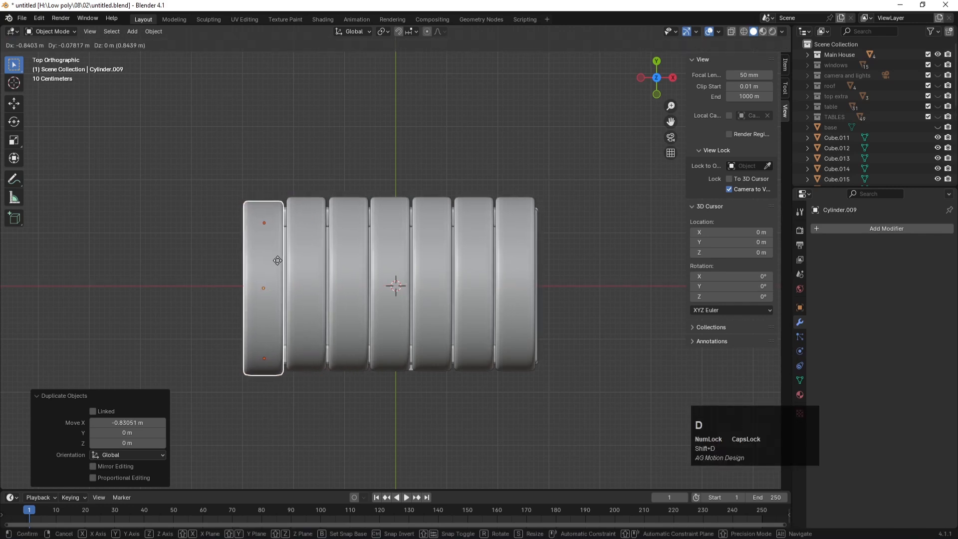
click(280, 264)
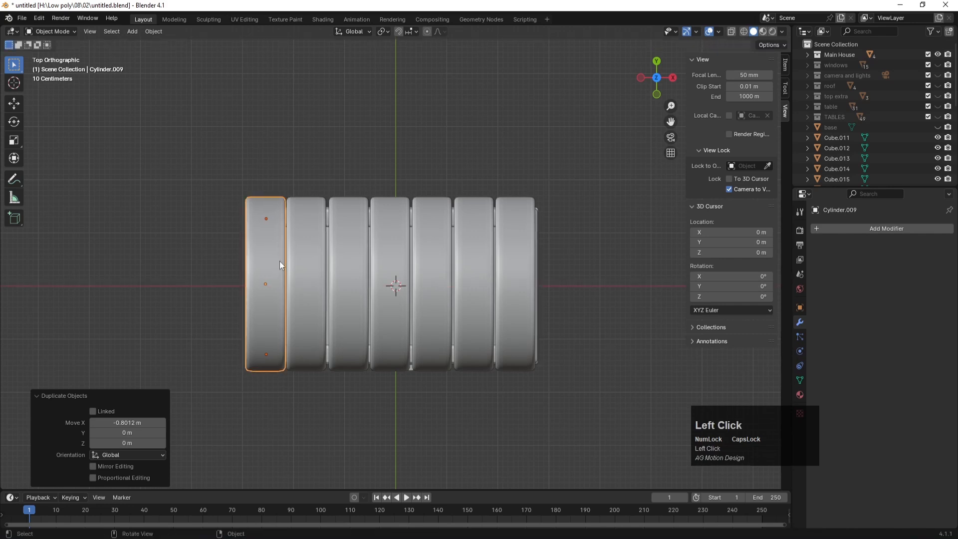
key(KP_0)
click(585, 201)
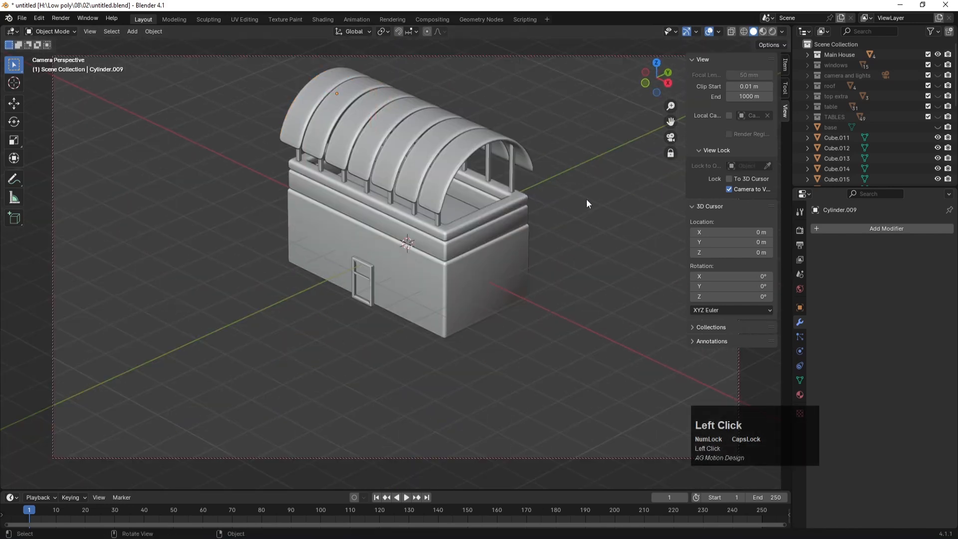
Step: Move the awning pieces Cube.011 through Cylinder.009 into the Main House collection
click(831, 137)
scroll(836, 160, down, 15)
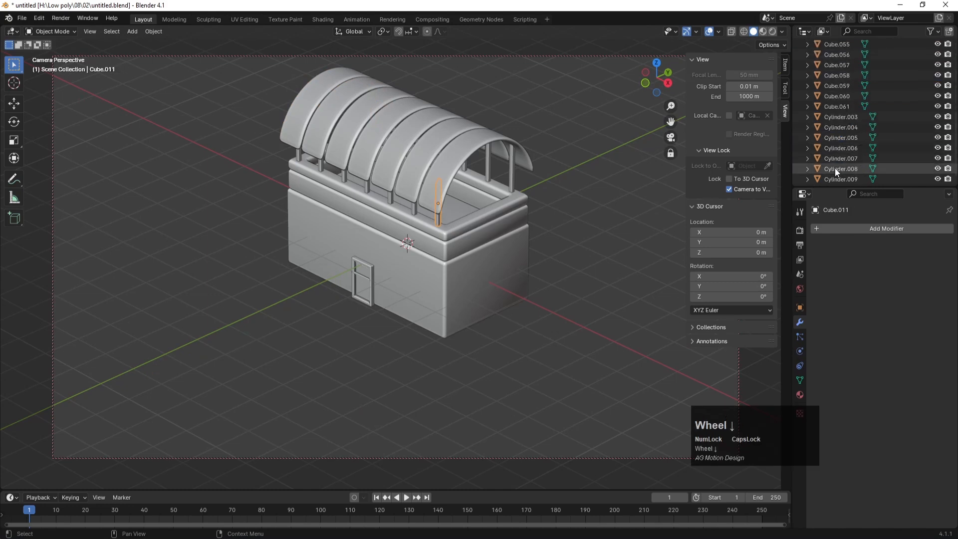
shift+click(833, 179)
scroll(832, 165, up, 15)
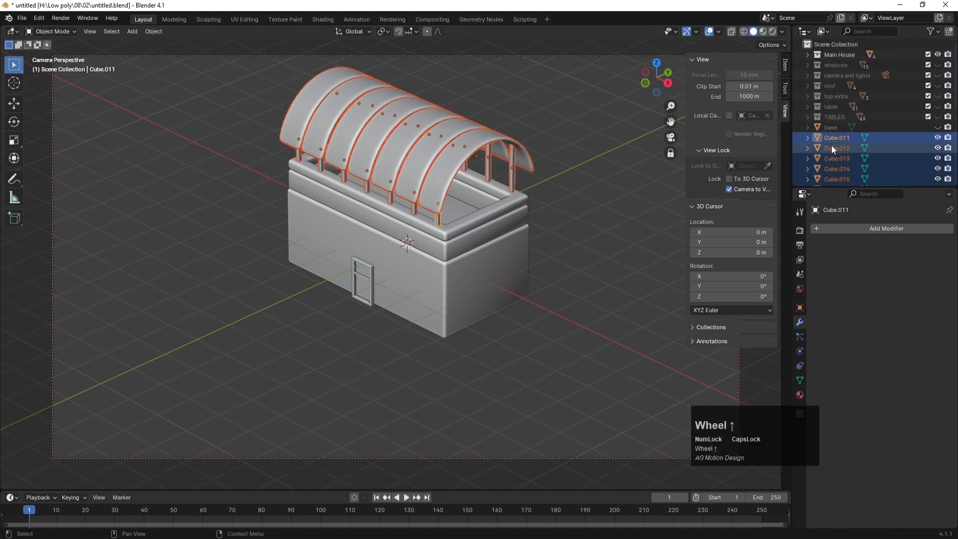
drag(830, 129, 834, 52)
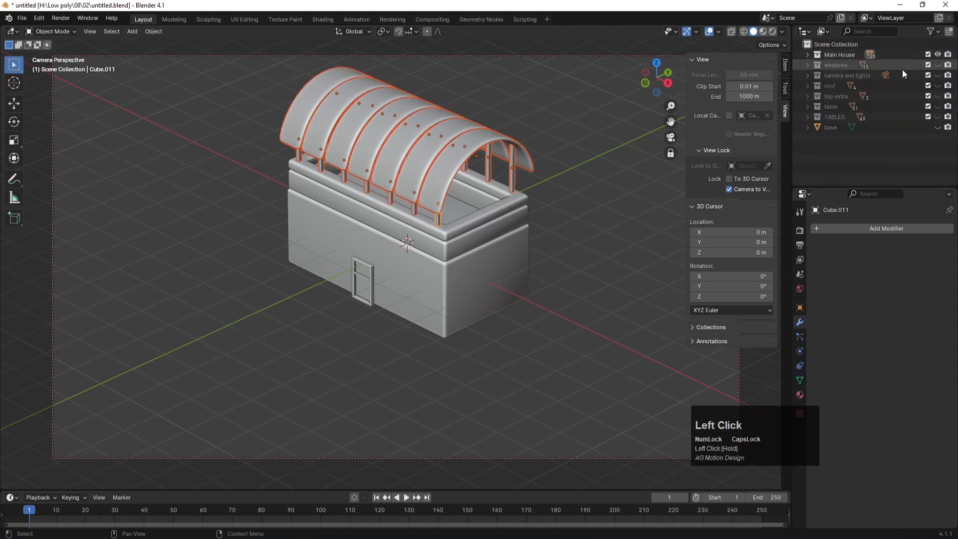
Step: Unhide the windows, camera and lights, and roof collections, then save the file
drag(936, 64, 939, 132)
click(600, 181)
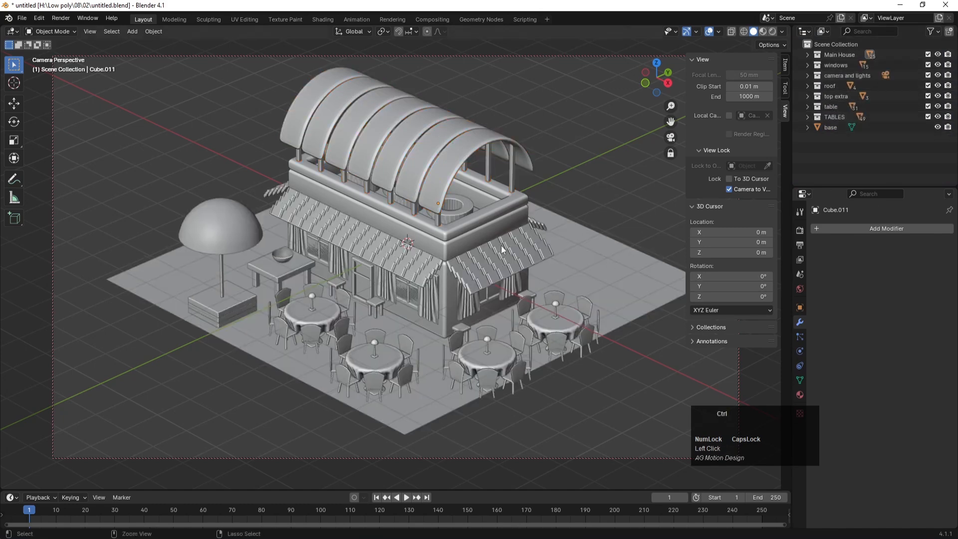
key(ctrl+s)
Step: Move the base plane 1.1143 m on X and −2.6845 m on Y, down-right of the house
click(648, 276)
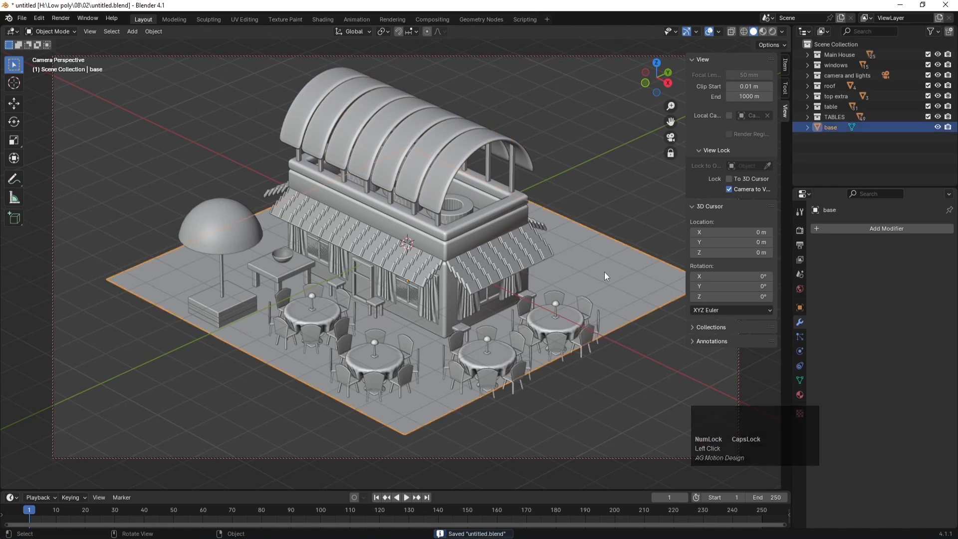
key(KP_7)
scroll(537, 279, down, 3)
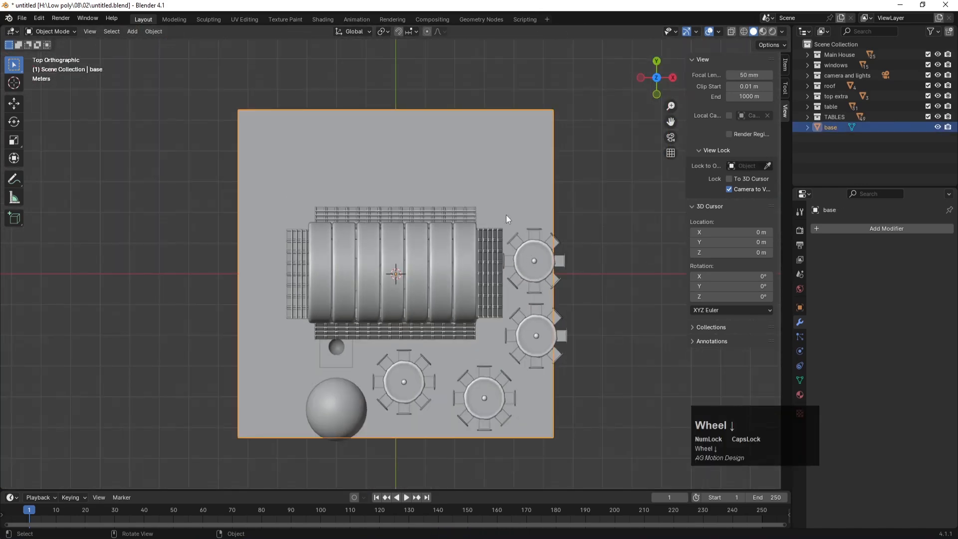
key(g)
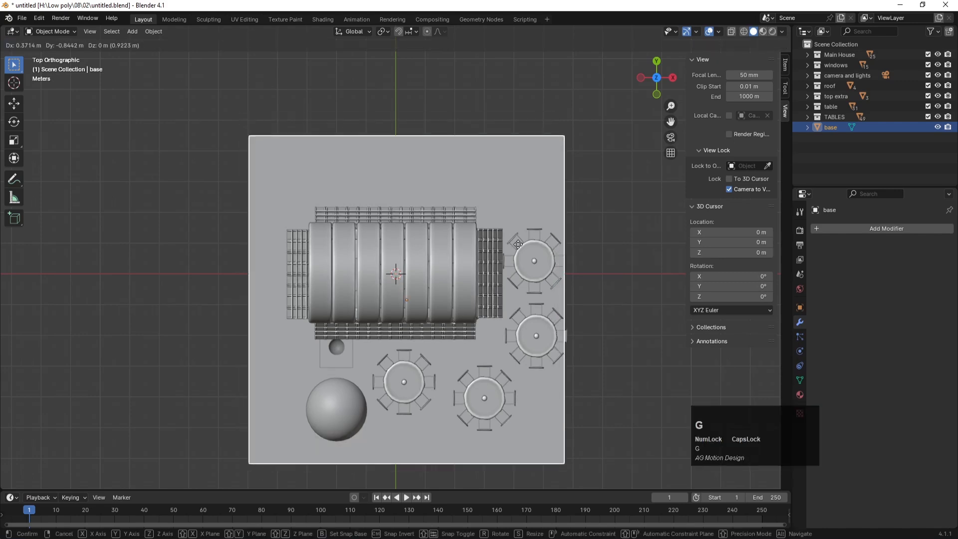
click(539, 298)
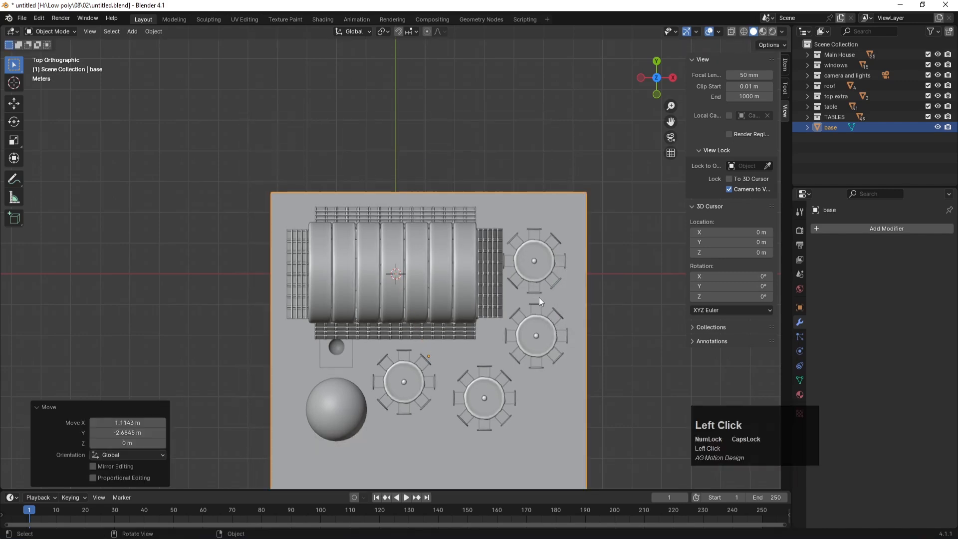
scroll(540, 272, down, 2)
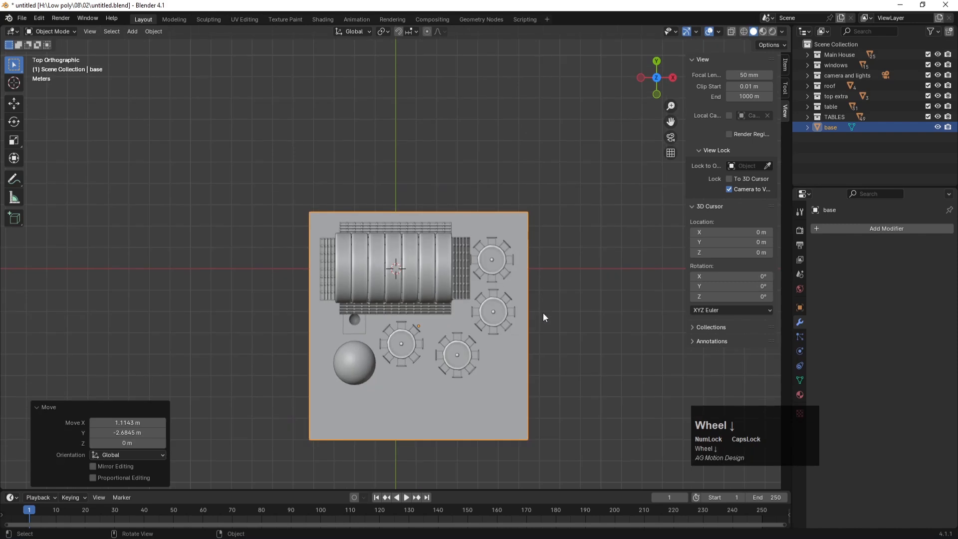
key(Tab)
Step: Move the base plane's bottom edge along Y to shorten the plane, undoing a mistaken Z move
drag(262, 414, 598, 464)
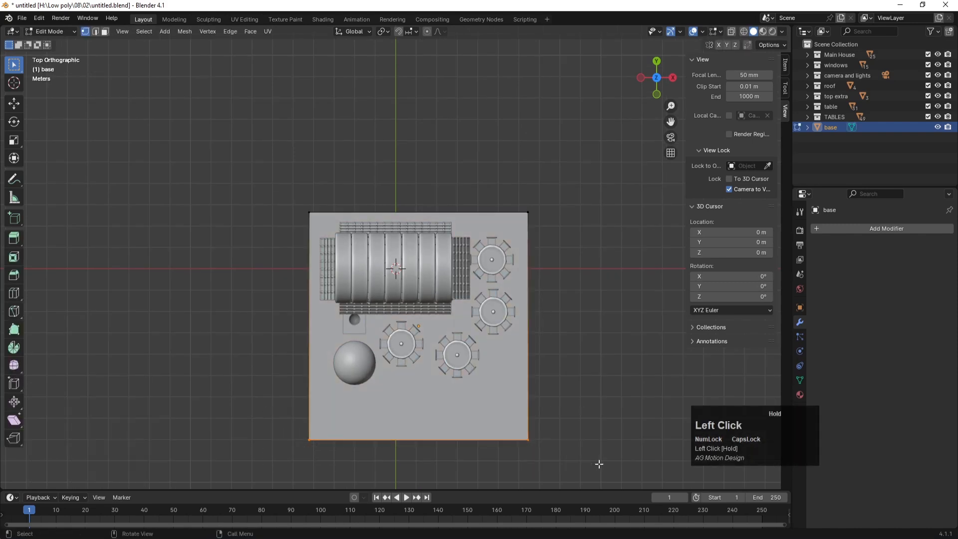
key(g)
key(z)
click(593, 441)
key(ctrl+z)
drag(277, 415, 599, 472)
key(g)
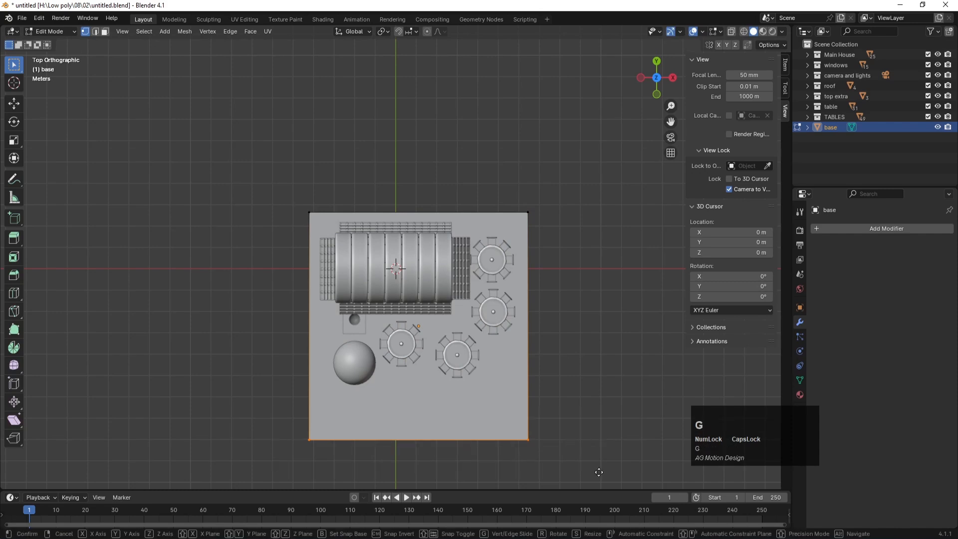
key(y)
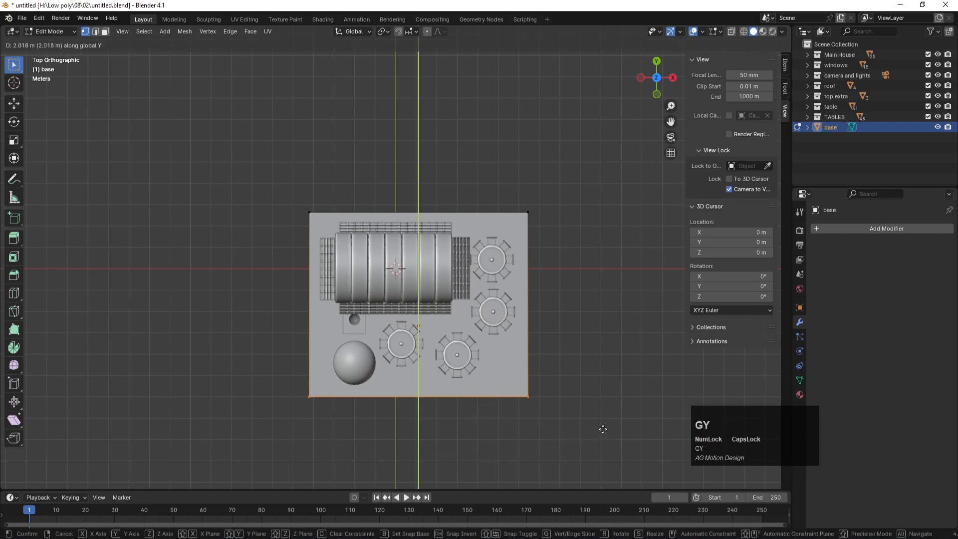
click(601, 428)
Step: Pull the base's right edge −0.17 m along X, check camera and top views, and save
drag(575, 432, 501, 182)
key(g)
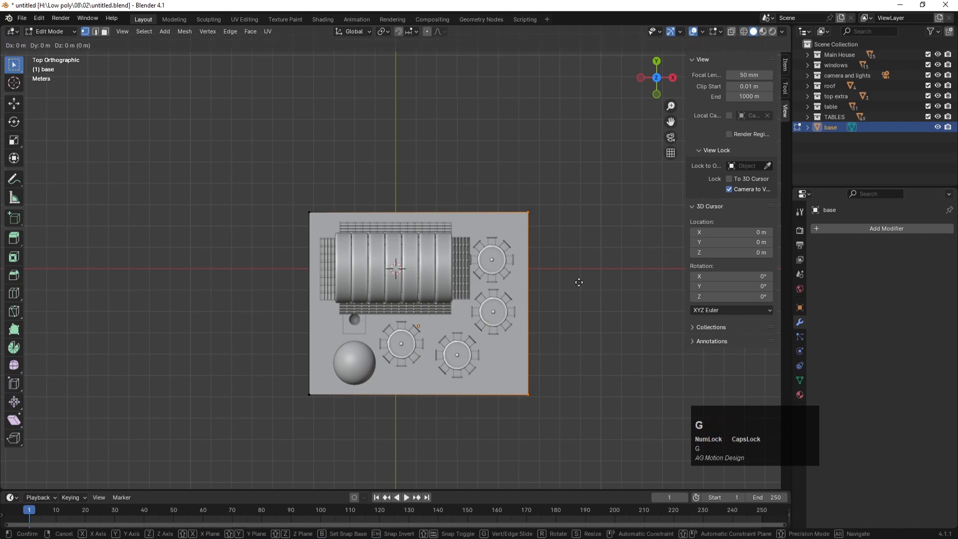
key(x)
click(574, 281)
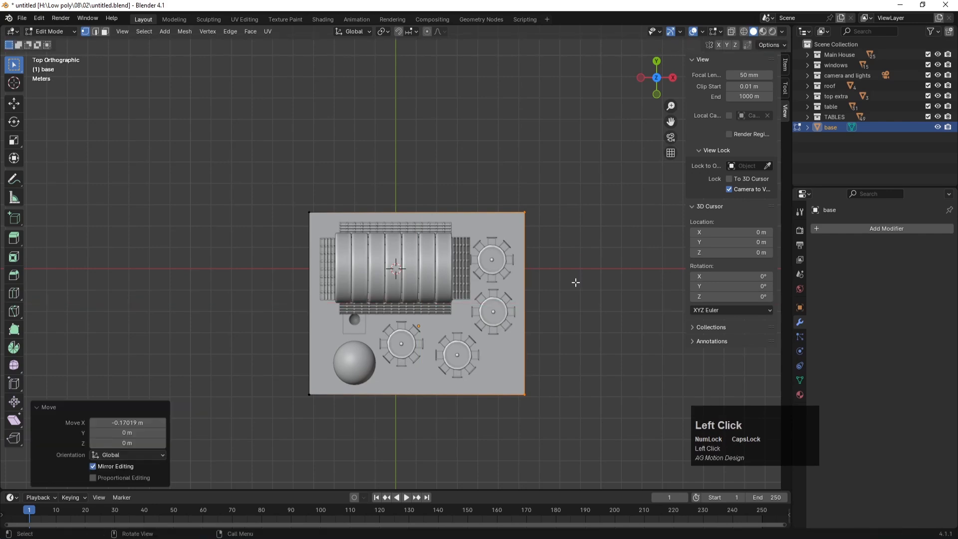
middle_drag(574, 280, 576, 282)
key(KP_0)
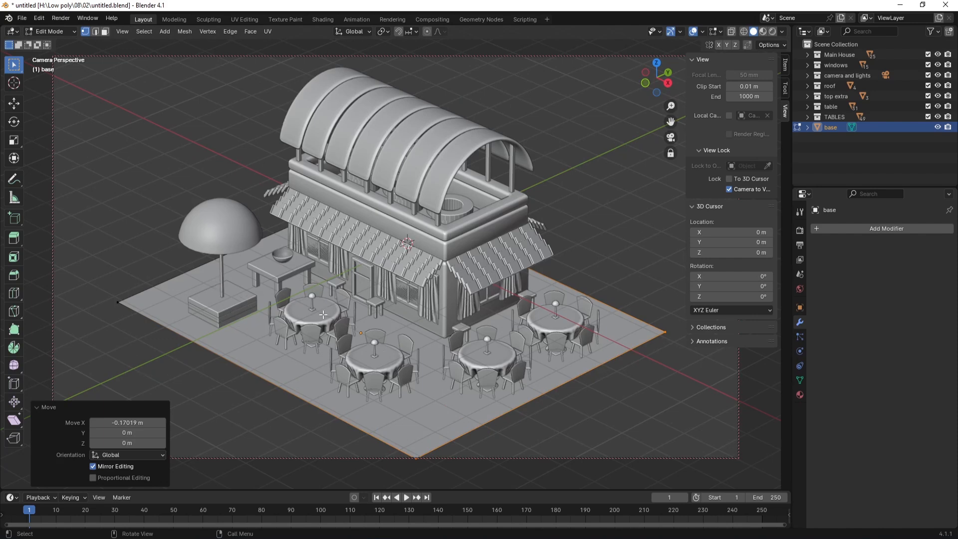
key(KP_9)
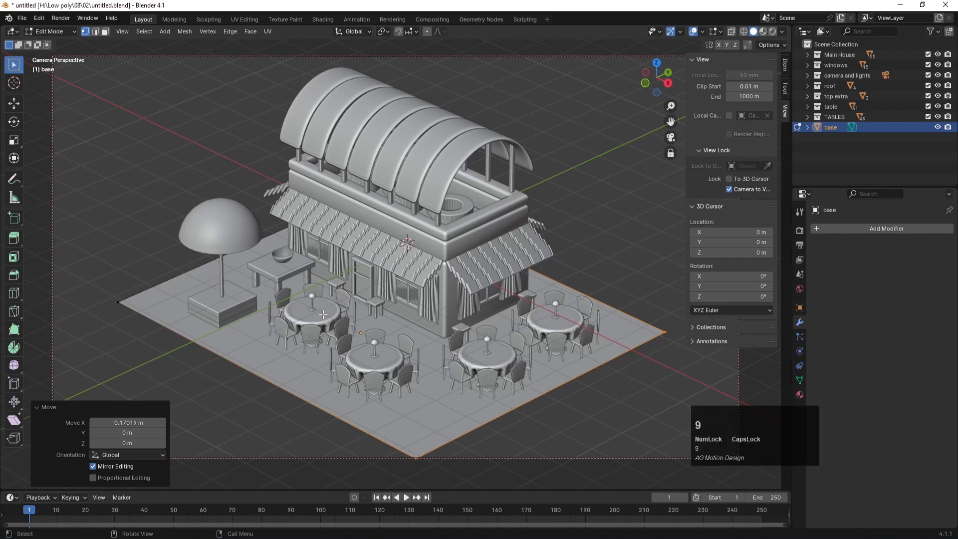
key(KP_7)
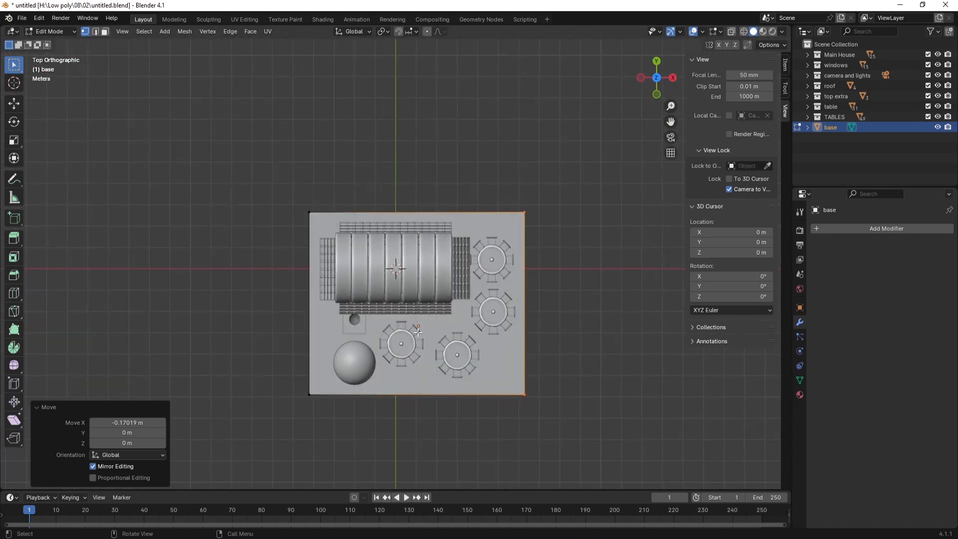
scroll(395, 274, up, 3)
middle_drag(395, 274, 414, 325)
key(ctrl+s)
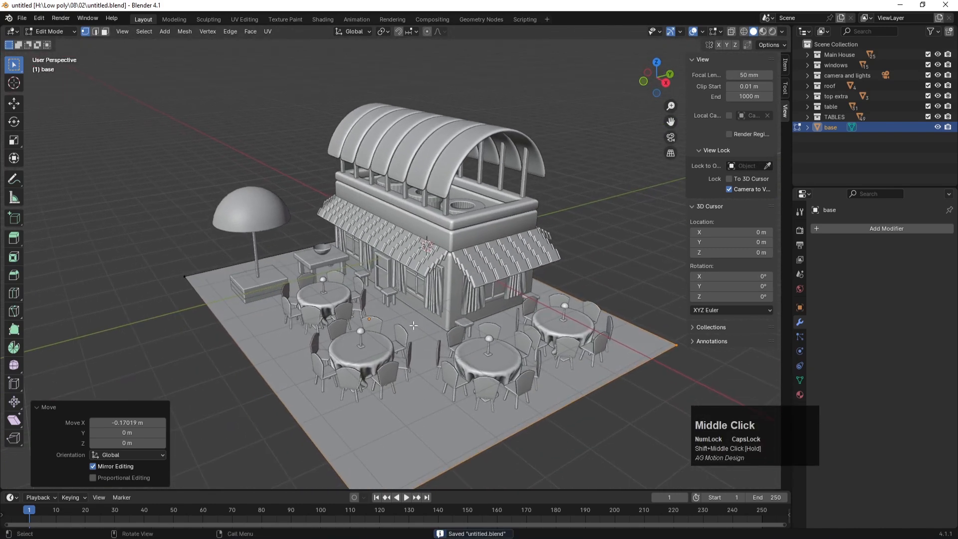
Step: Orbit toward the house front, choose the Move gizmo tool and return to Object Mode
scroll(395, 341, up, 10)
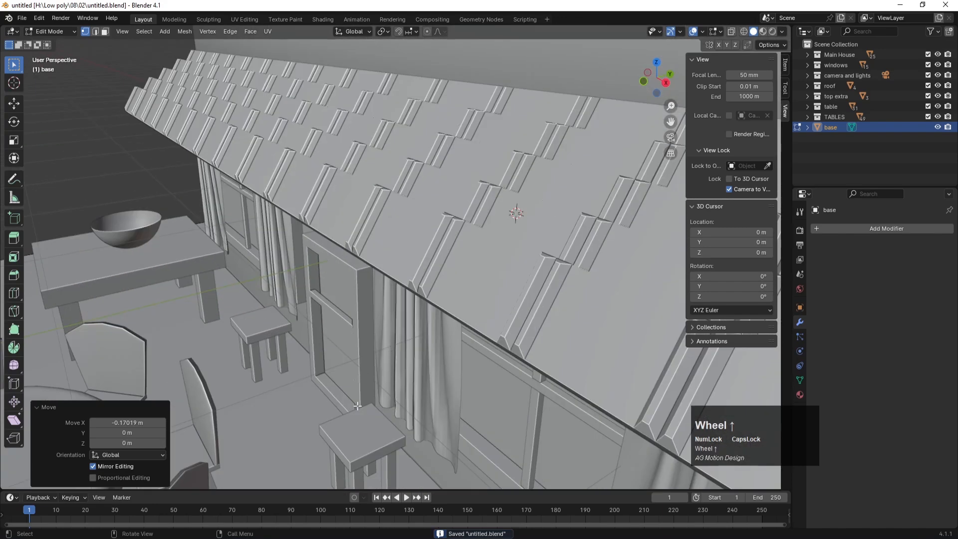
middle_drag(358, 406, 400, 329)
click(400, 329)
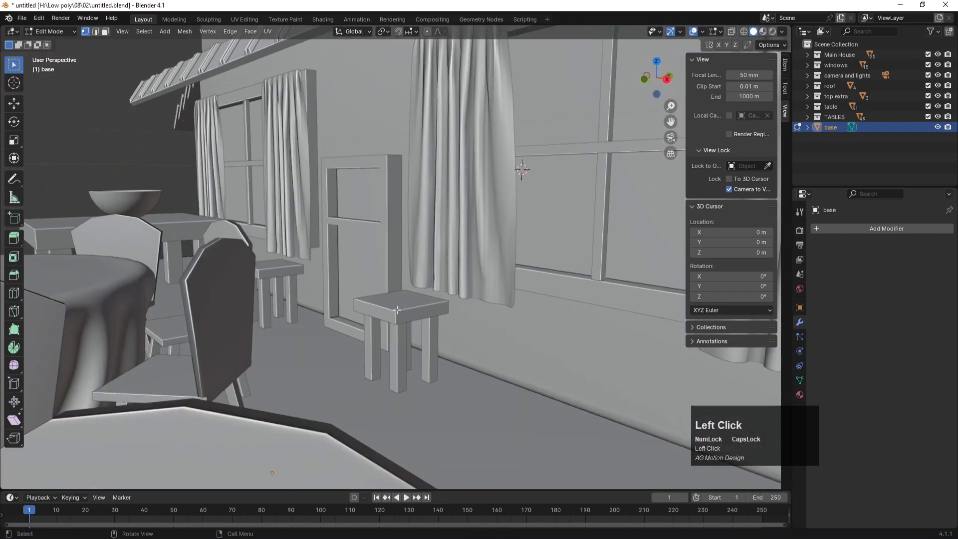
click(14, 104)
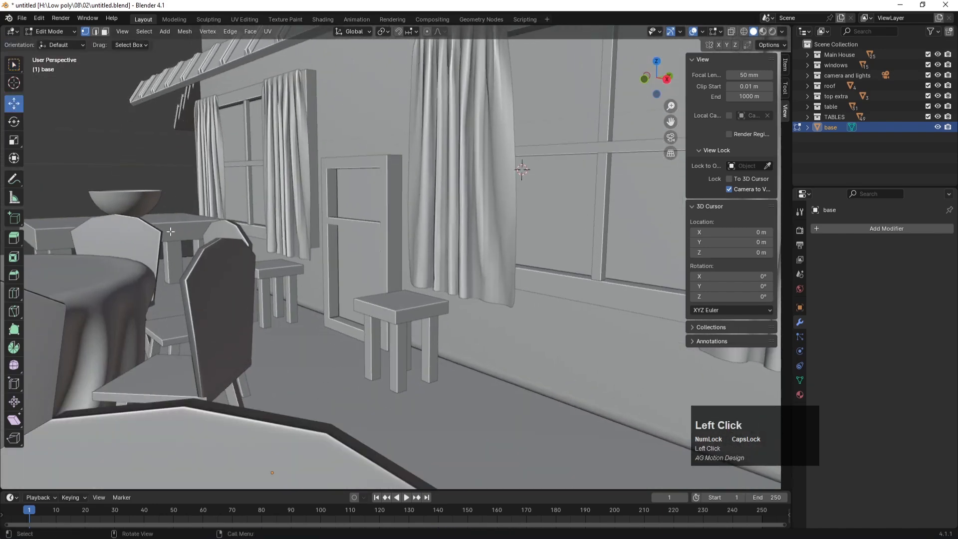
scroll(452, 361, down, 10)
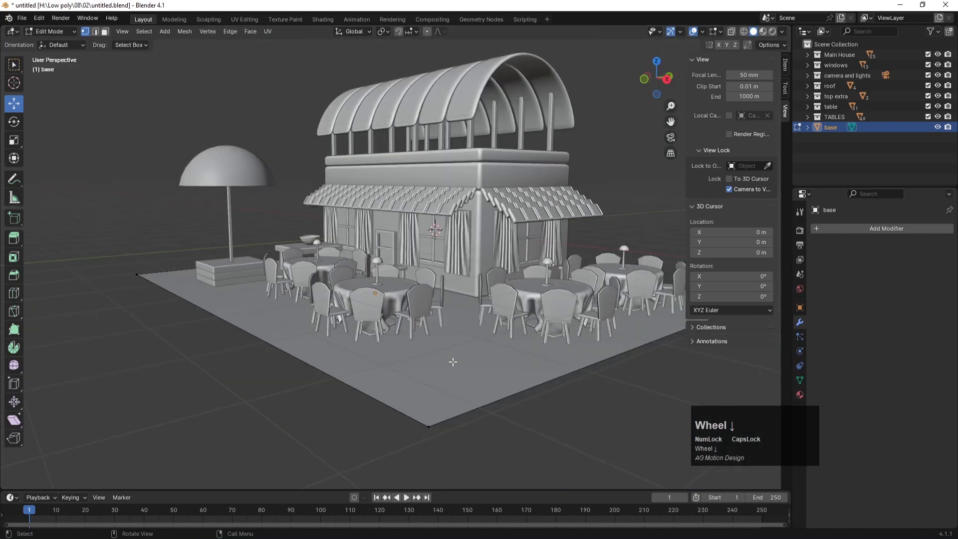
key(Tab)
Step: Join the stool's top and its three legs into one object with Ctrl+J
scroll(445, 311, up, 10)
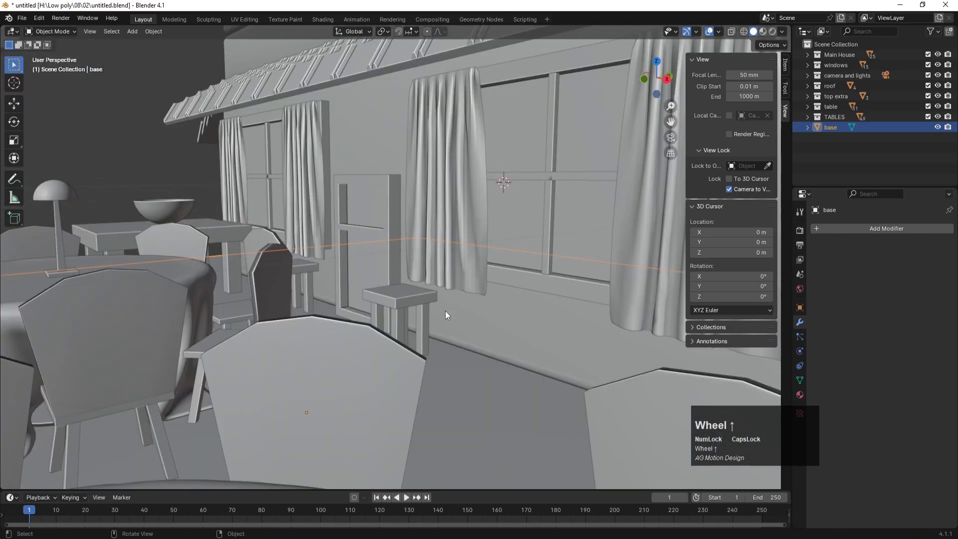
click(394, 292)
scroll(400, 314, down, 8)
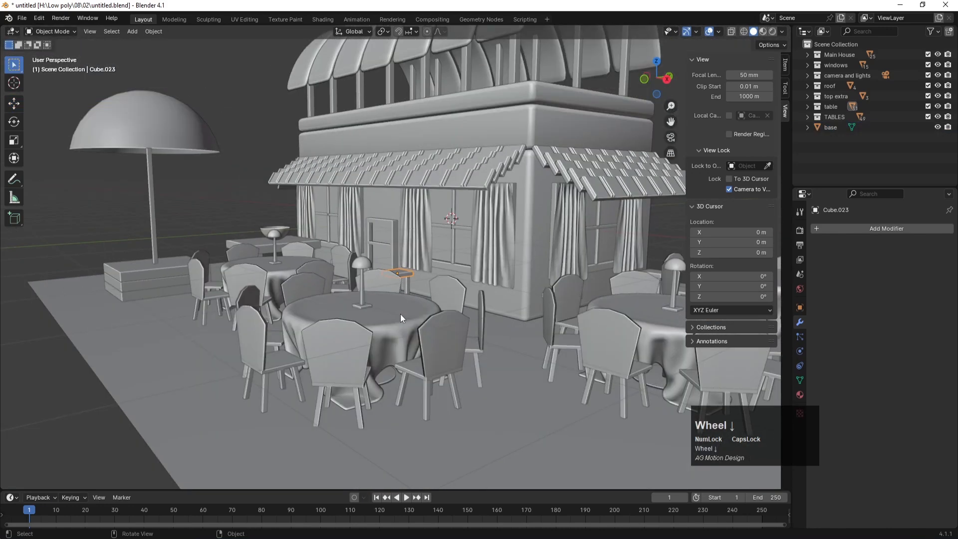
scroll(404, 307, up, 9)
shift+click(400, 339)
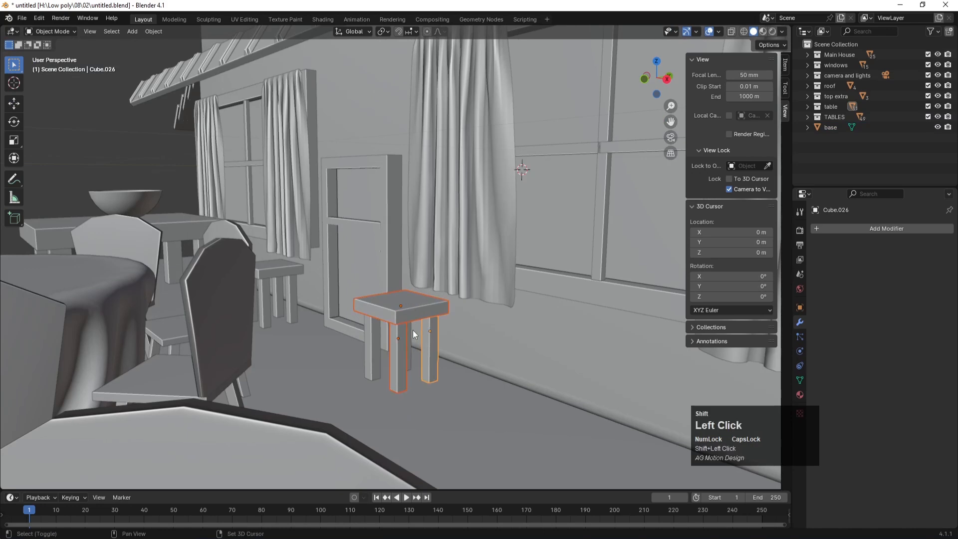
shift+click(412, 328)
shift+click(374, 335)
key(ctrl+j)
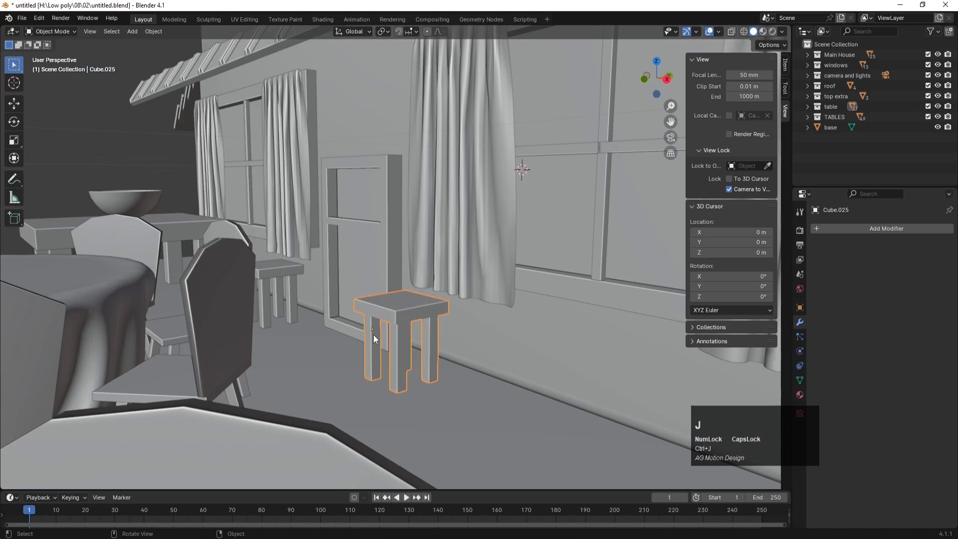
Step: Place a first copy of the joined stool beside the original along the wall
key(KP_7)
scroll(378, 342, down, 3)
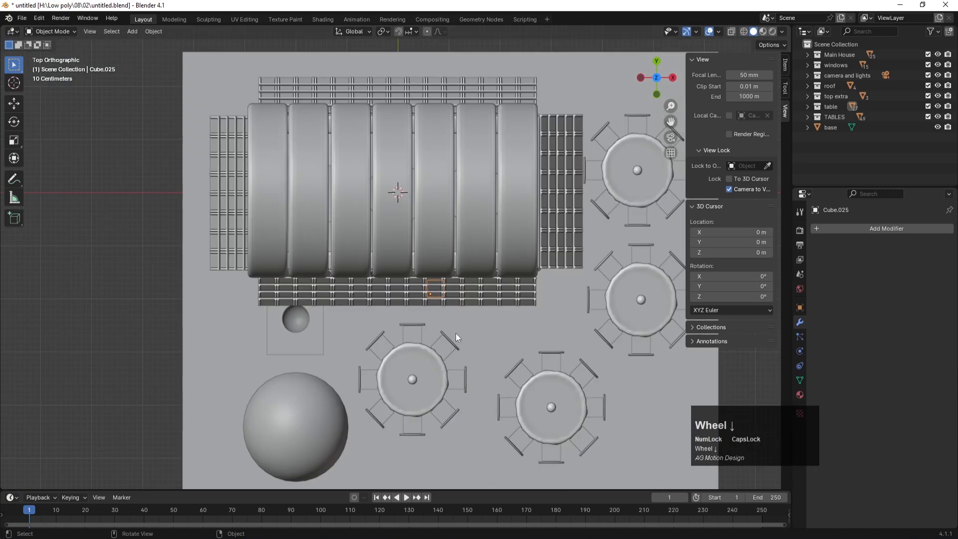
key(KP_1)
scroll(458, 274, up, 3)
middle_drag(458, 274, 438, 294)
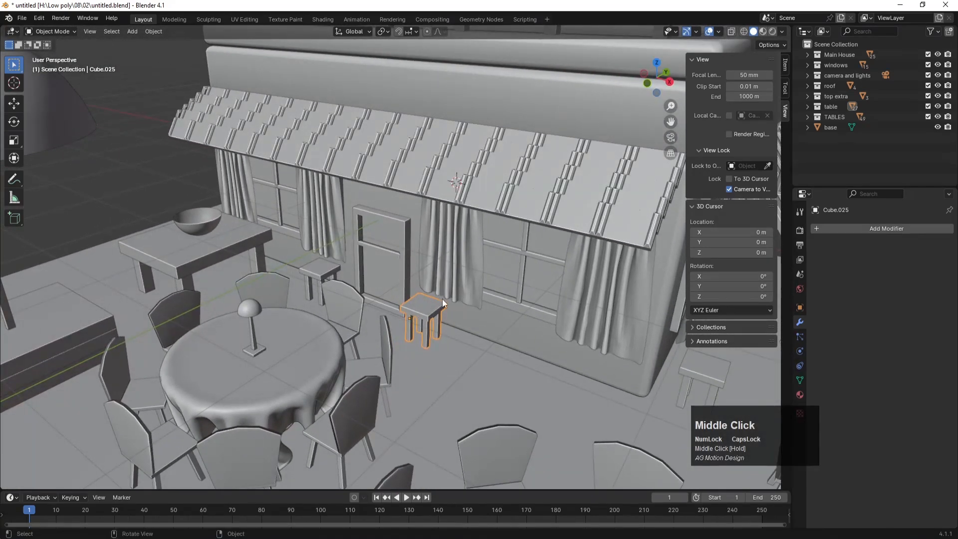
key(shift+d)
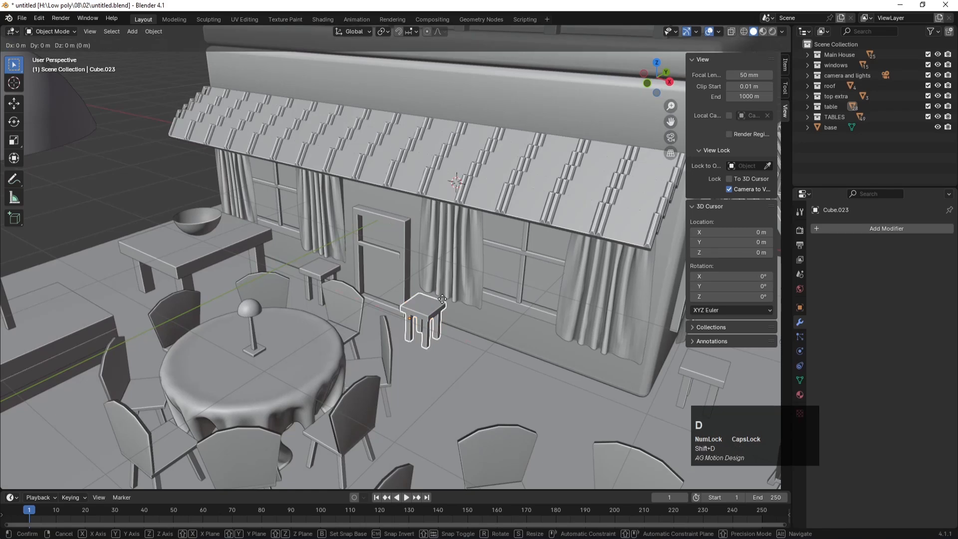
click(480, 332)
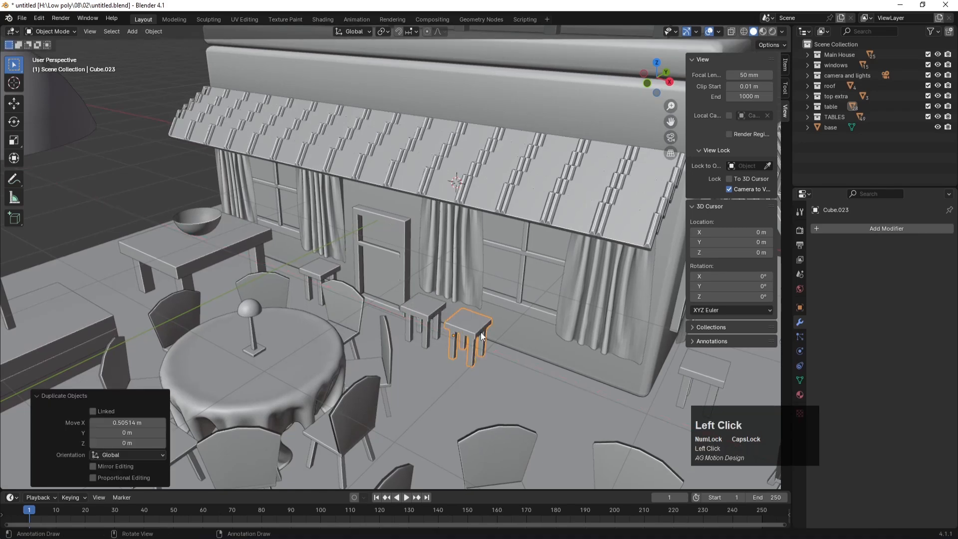
Step: Add two more stool copies along X to extend the row, the last offset 0.58048 m
key(shift+d)
key(x)
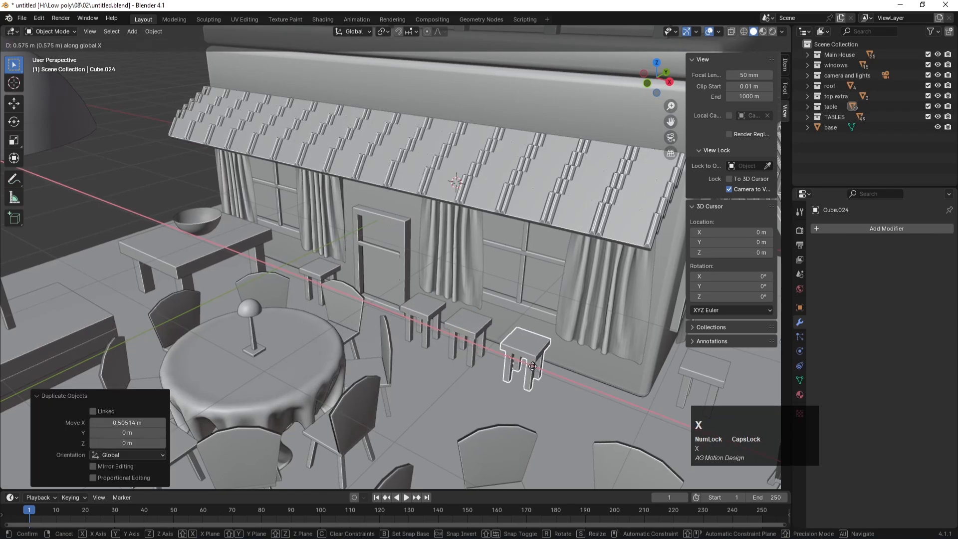
click(532, 366)
key(shift+d)
key(x)
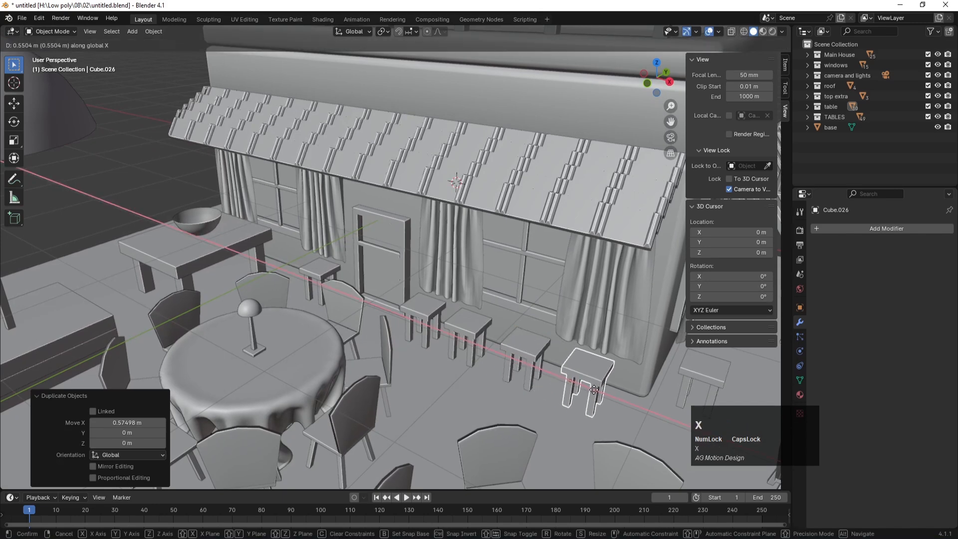
click(592, 391)
scroll(567, 395, down, 6)
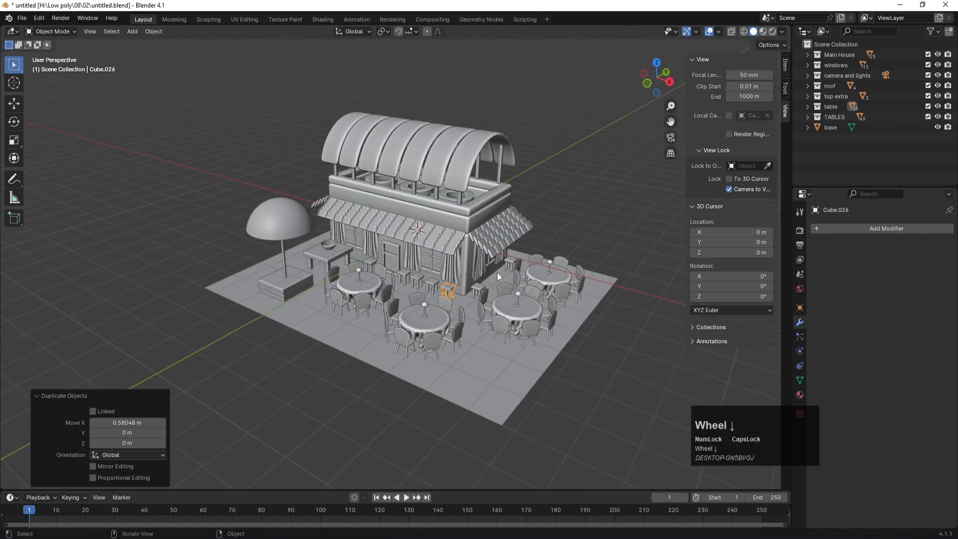
Step: Duplicate the stool 7 m along X and move the copy to the base plane's front-right corner
middle_drag(495, 280, 472, 285)
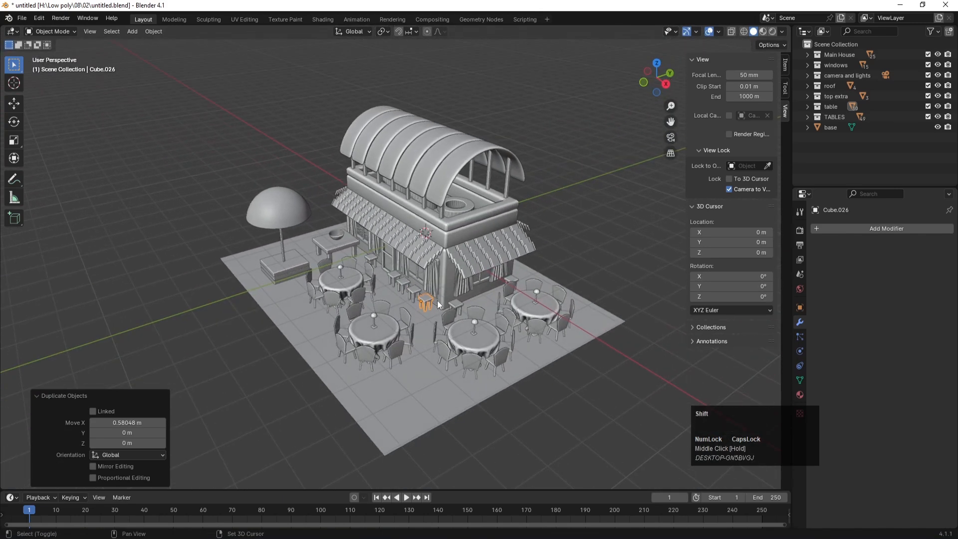
key(shift+d)
key(x)
key(7)
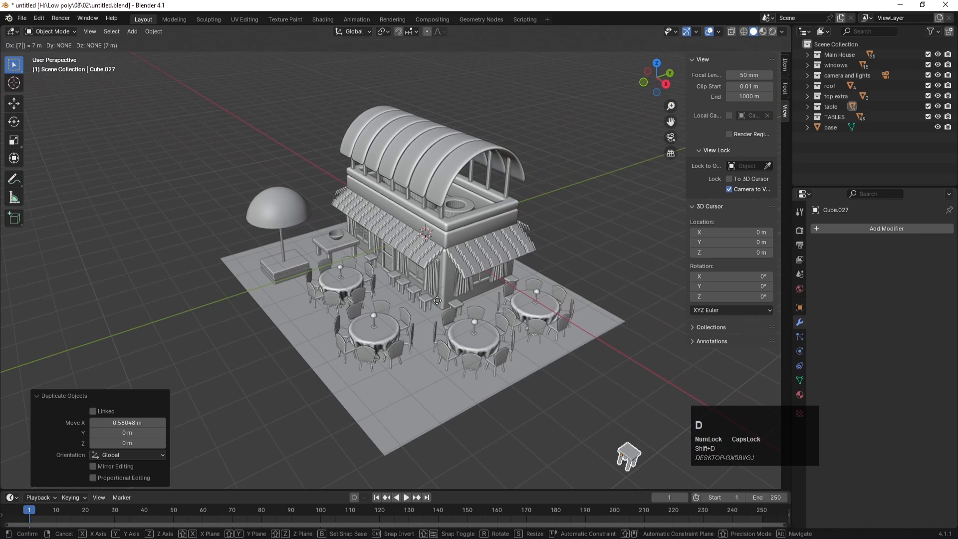
click(437, 301)
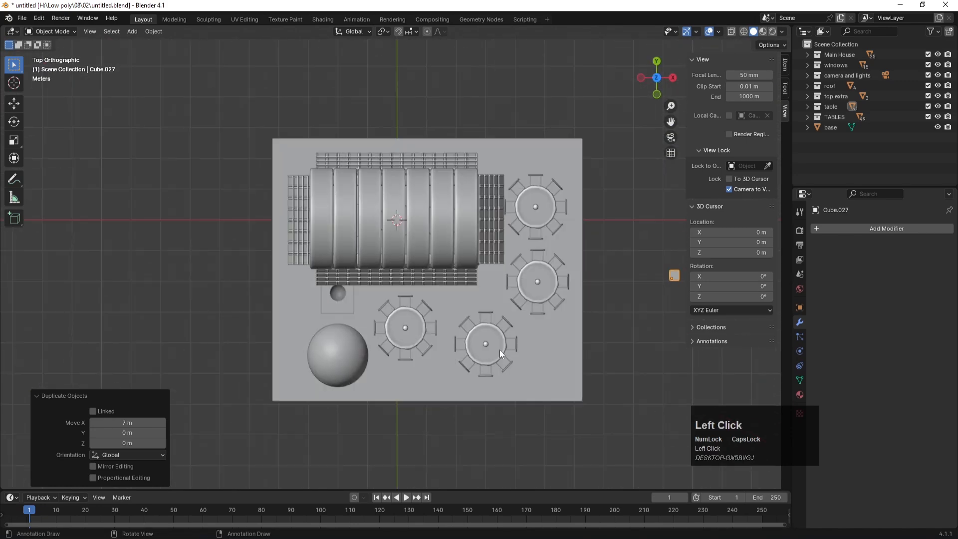
key(g)
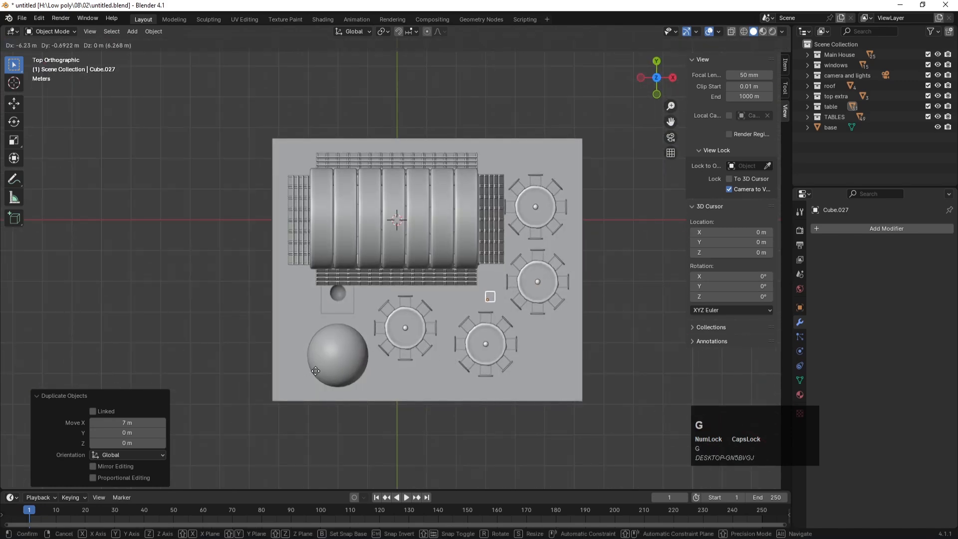
click(315, 371)
key(g)
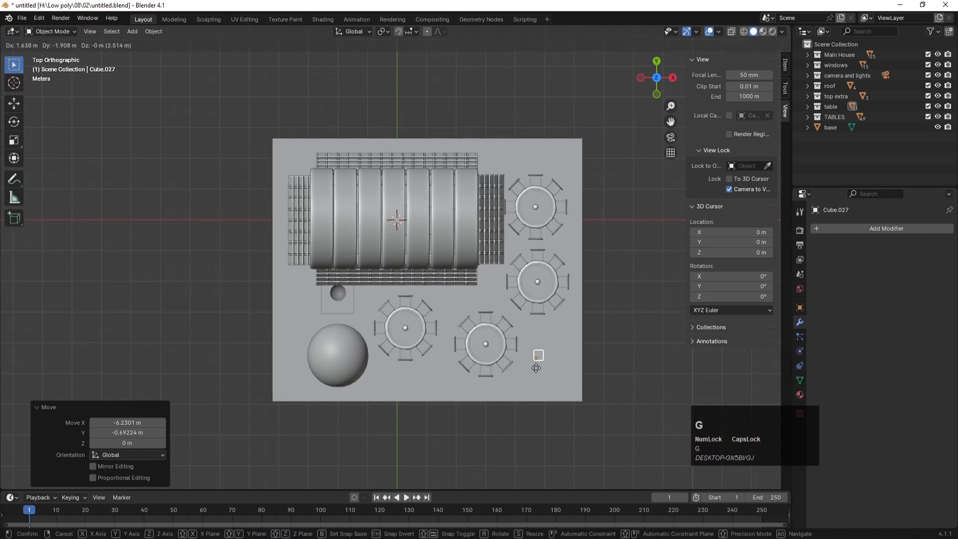
click(540, 362)
Step: Scale the copy about three times into a square side table and raise its geometry about 0.48 m
key(s)
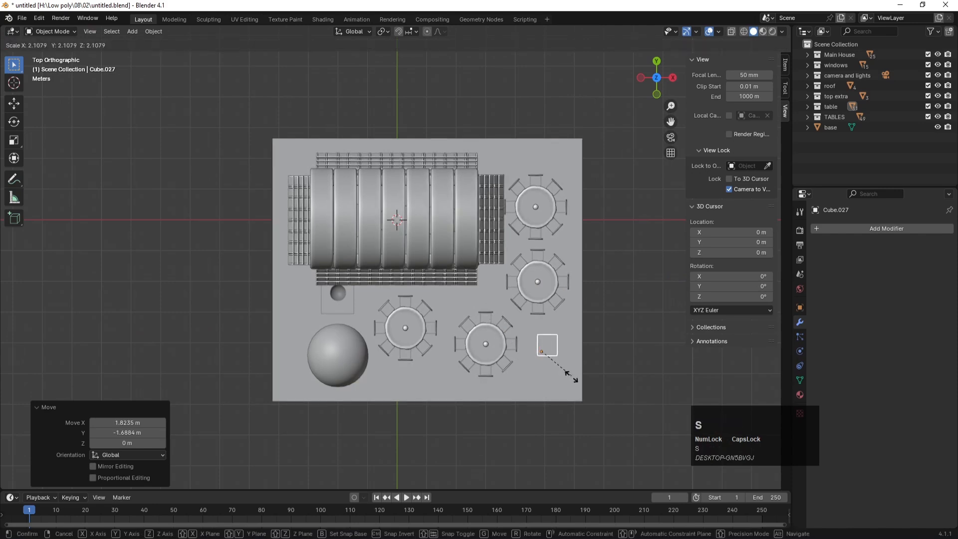
click(579, 389)
key(g)
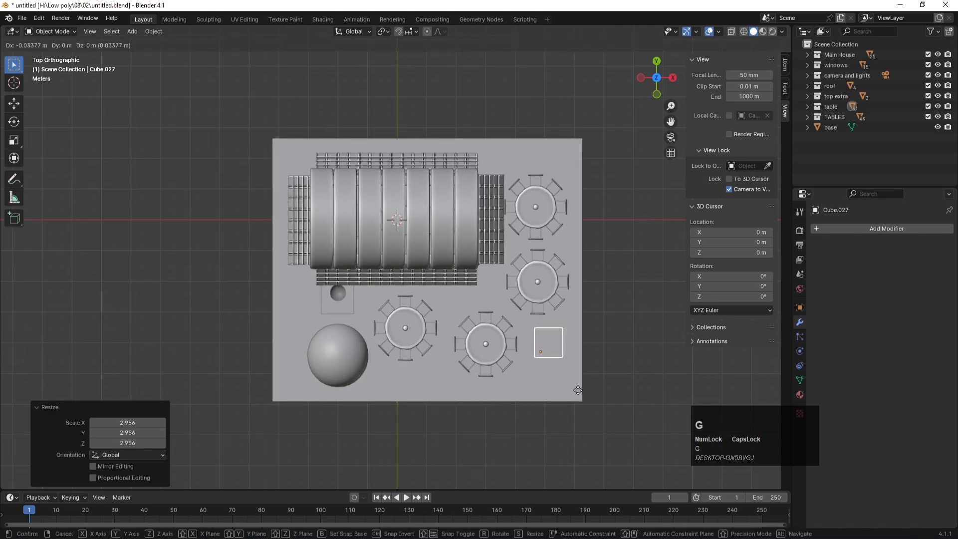
click(571, 391)
key(KP_1)
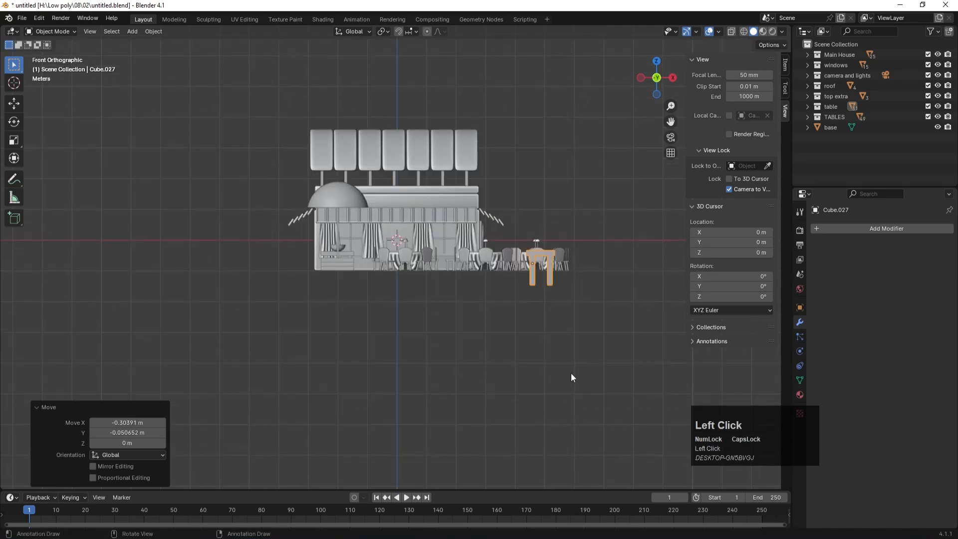
scroll(579, 247, up, 4)
key(Tab)
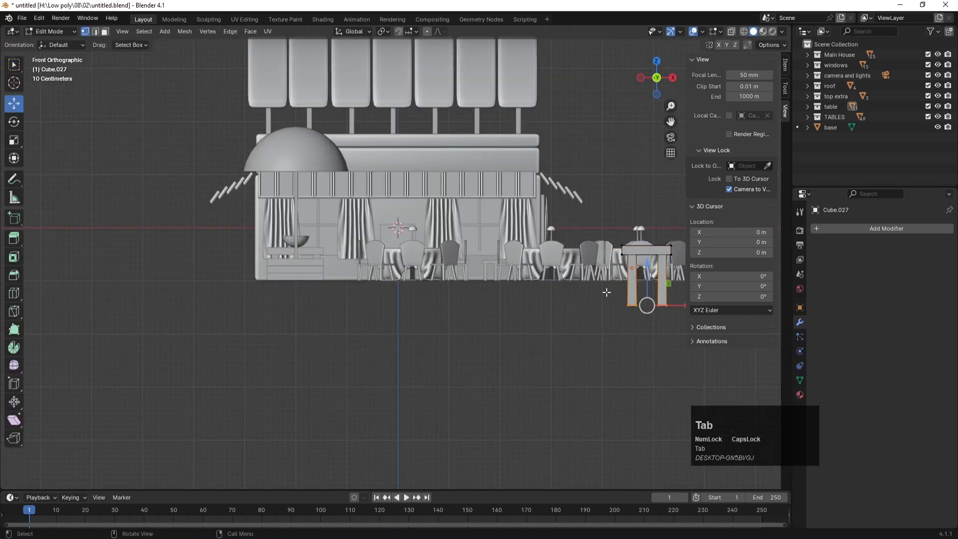
drag(647, 263, 652, 245)
Step: Return to the camera view, deselect everything and save the file
key(KP_0)
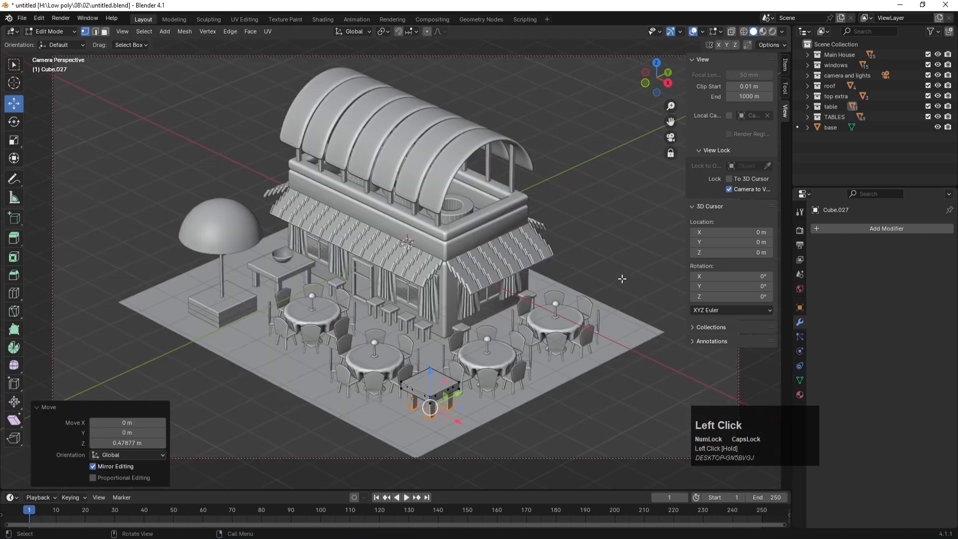
key(Tab)
click(618, 224)
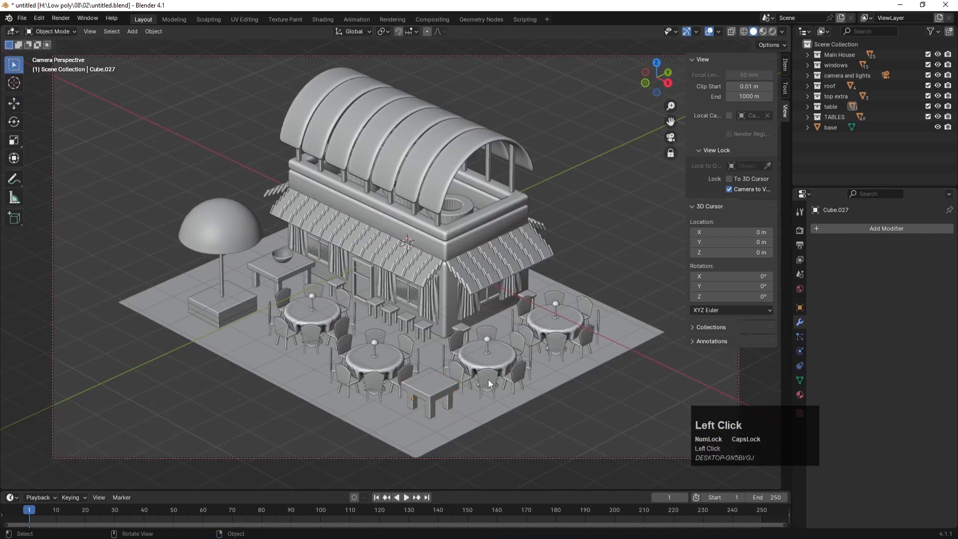
key(ctrl+s)
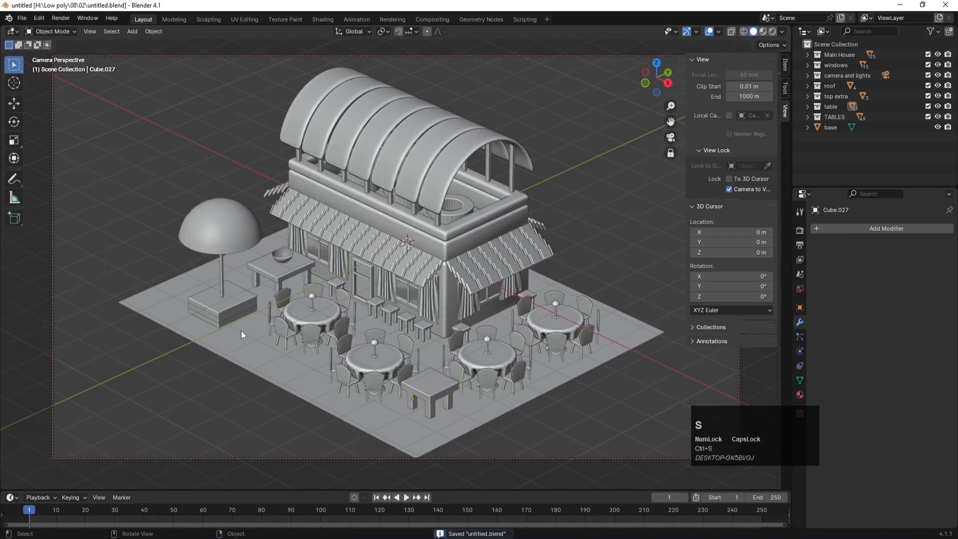
click(226, 322)
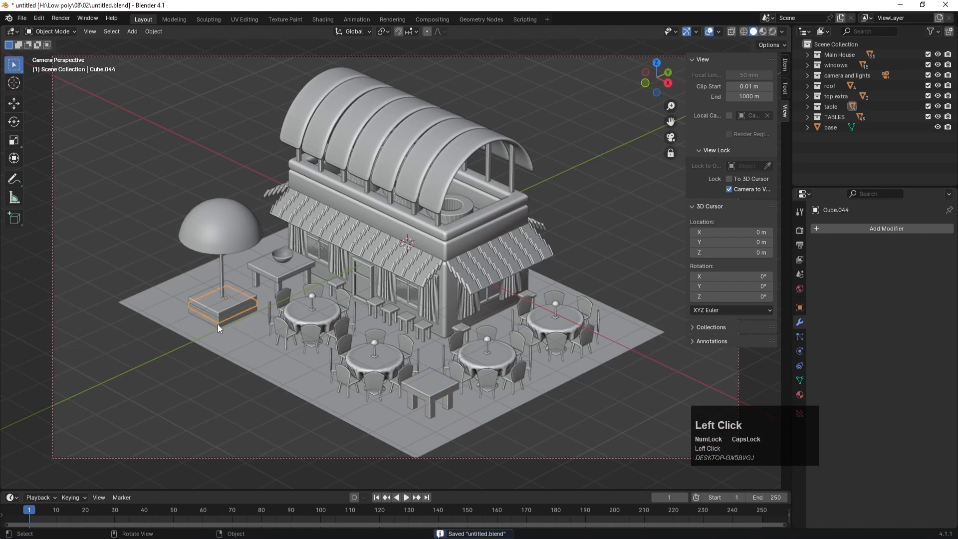
Step: Select the planter's lower board, frame it from above and enable X-ray
key(KP_1)
scroll(227, 326, up, 5)
click(178, 311)
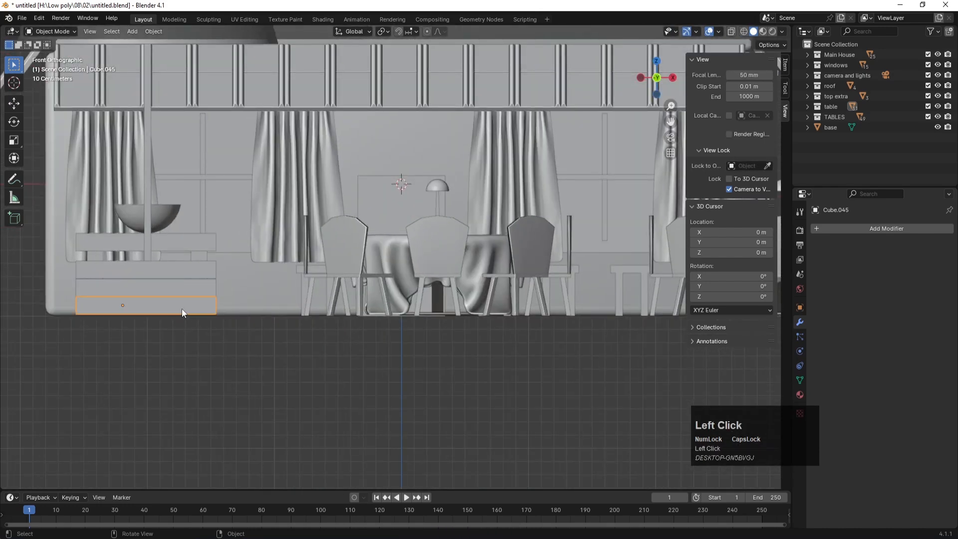
key(KP_7)
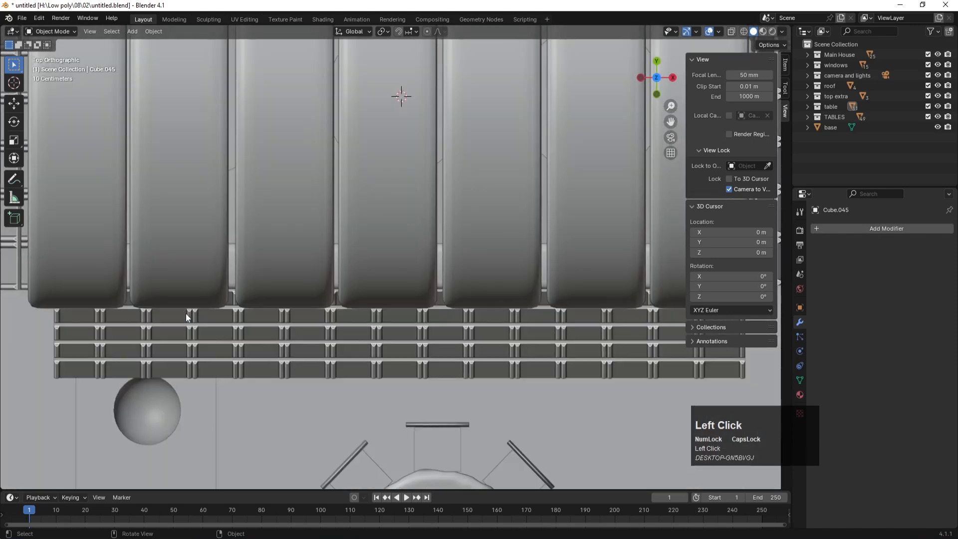
key(KP_Decimal)
scroll(331, 301, down, 8)
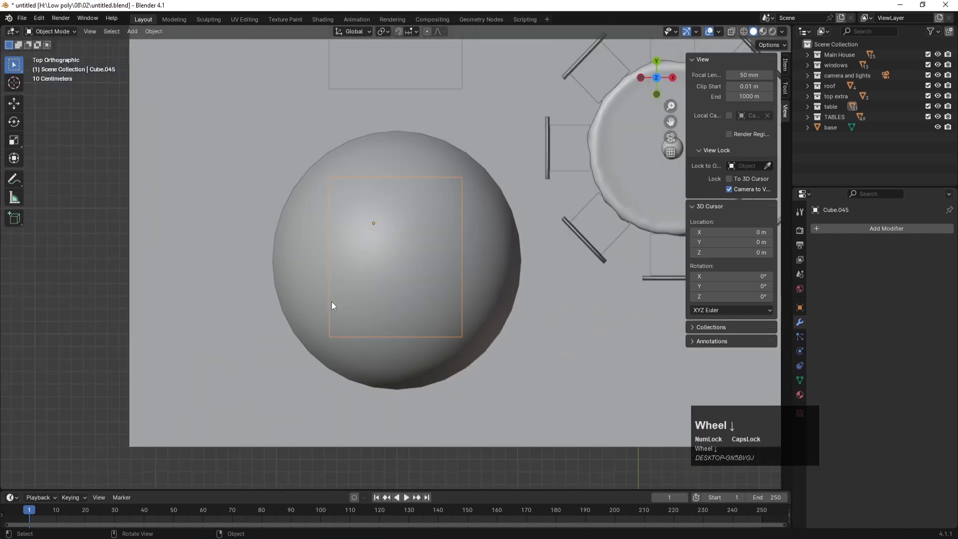
key(alt+z)
scroll(528, 313, up, 3)
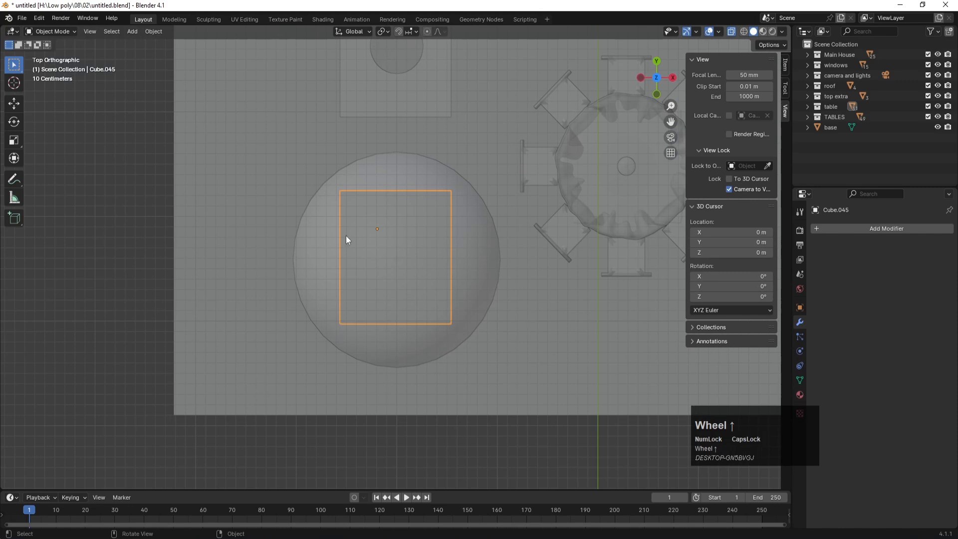
Step: Reset the board's origin, first to the 3D cursor, then to its surface centre
click(158, 32)
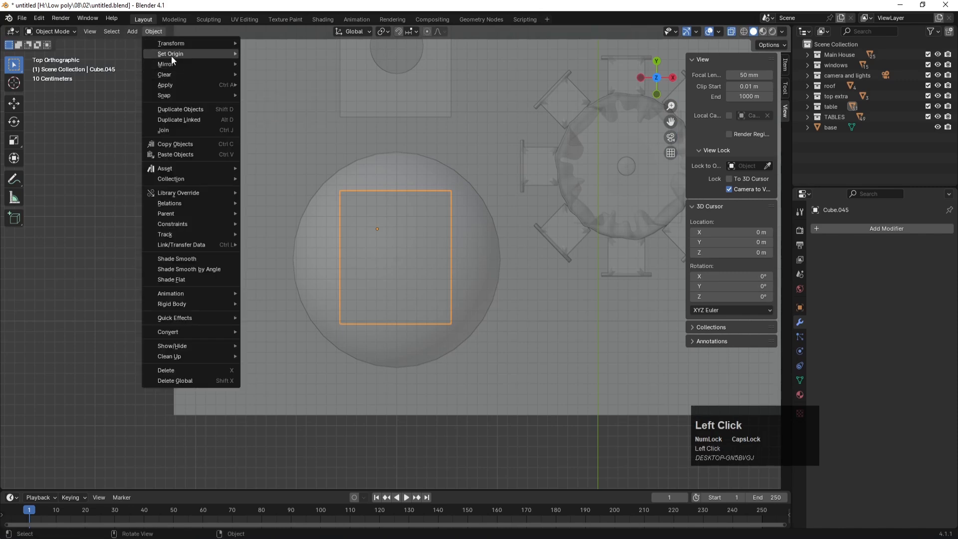
mouse_move(171, 55)
click(289, 76)
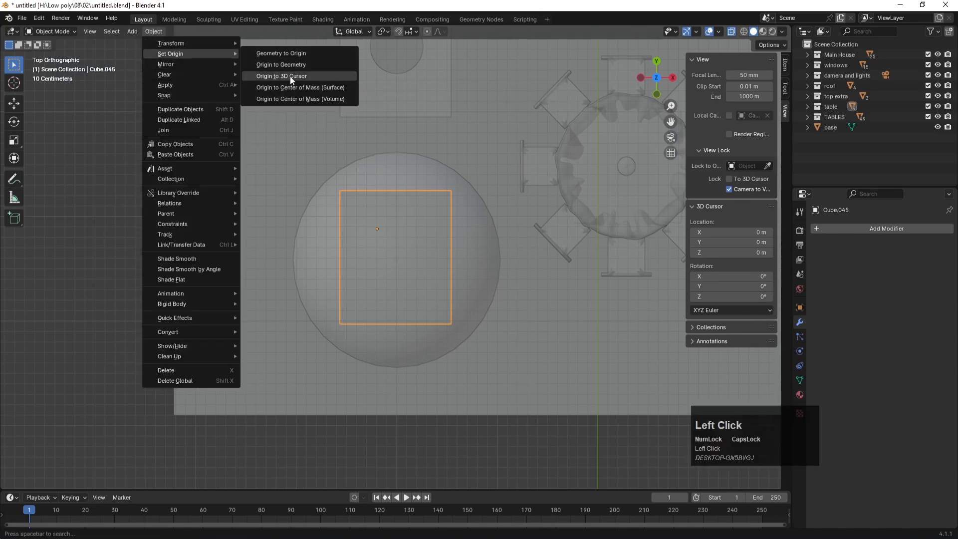
click(145, 31)
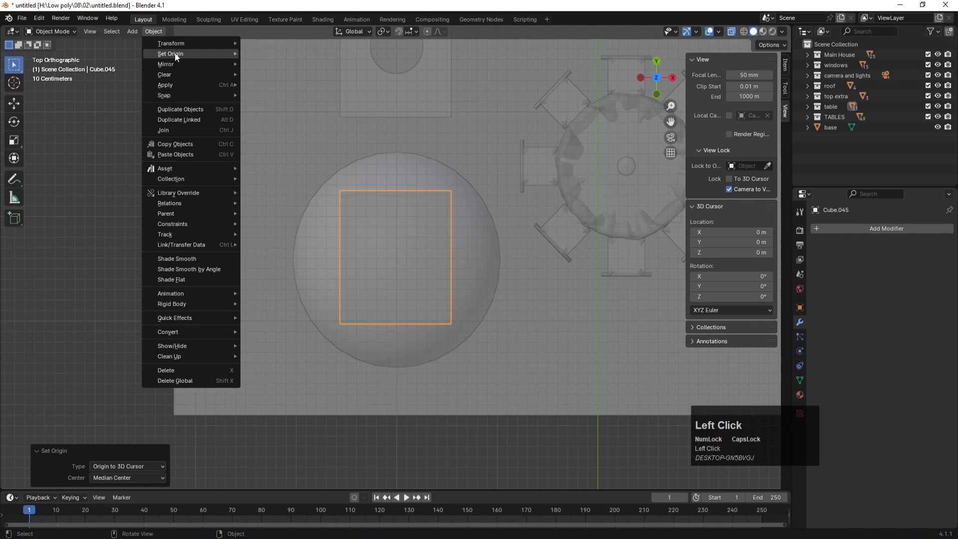
mouse_move(170, 54)
click(305, 88)
Step: Shrink the board to a 0.108-scale block and move it under the planter's corner
key(s)
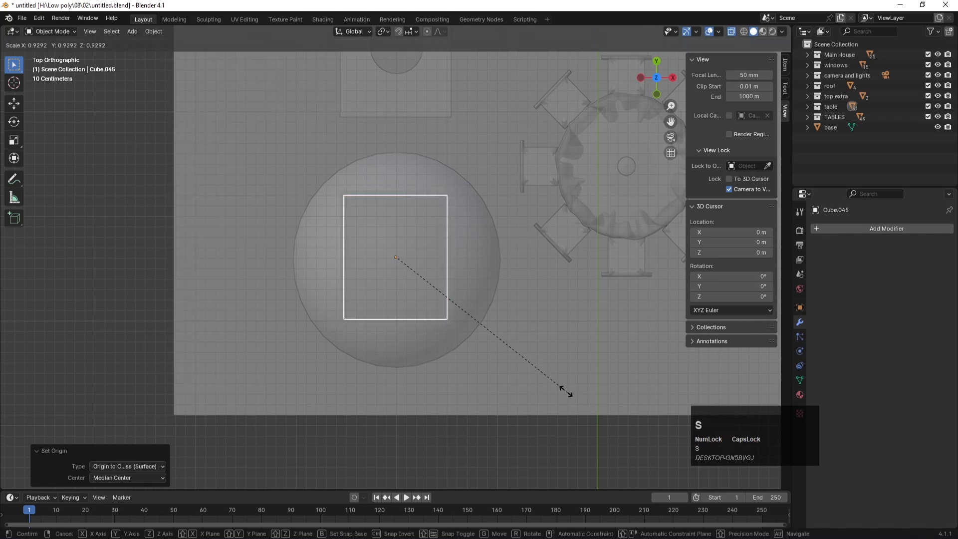
click(414, 274)
key(g)
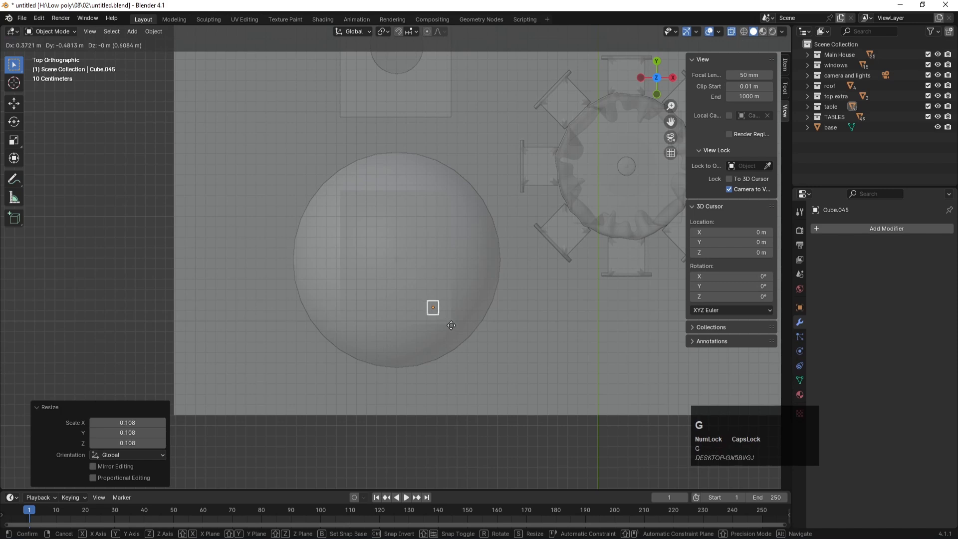
click(451, 325)
key(KP_1)
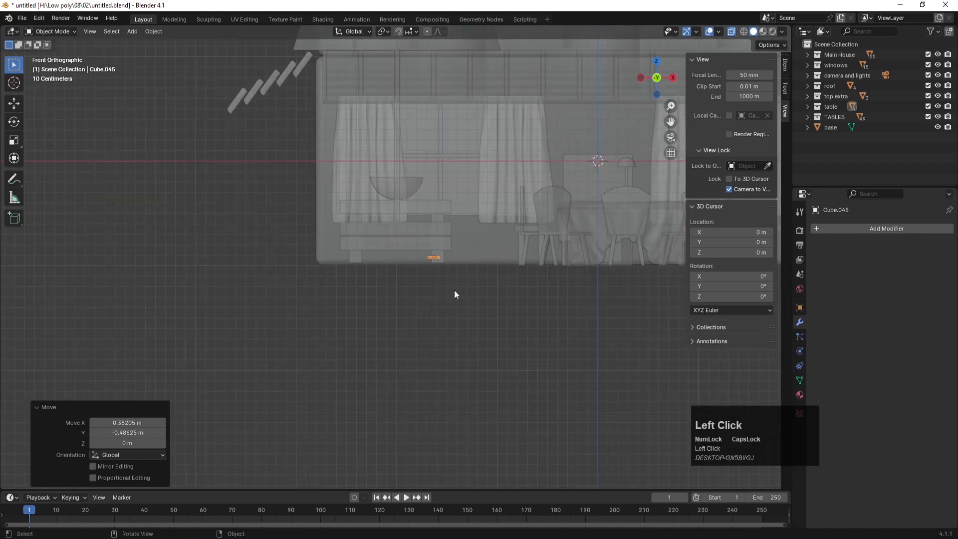
scroll(456, 253, up, 3)
Step: Stretch the foot block along Z to set its height
key(s)
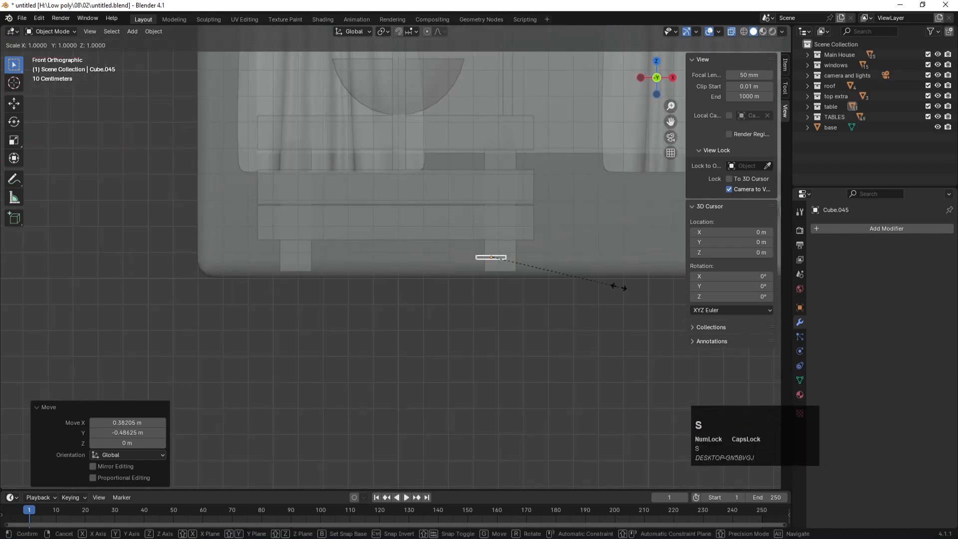
key(z)
click(755, 438)
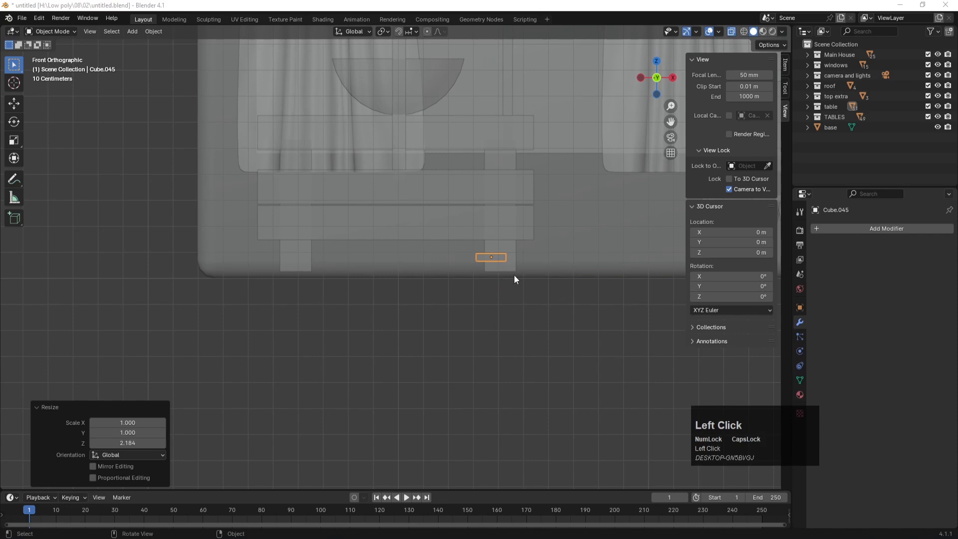
key(s)
key(z)
key(s)
click(486, 259)
click(478, 257)
key(Num_Lock)
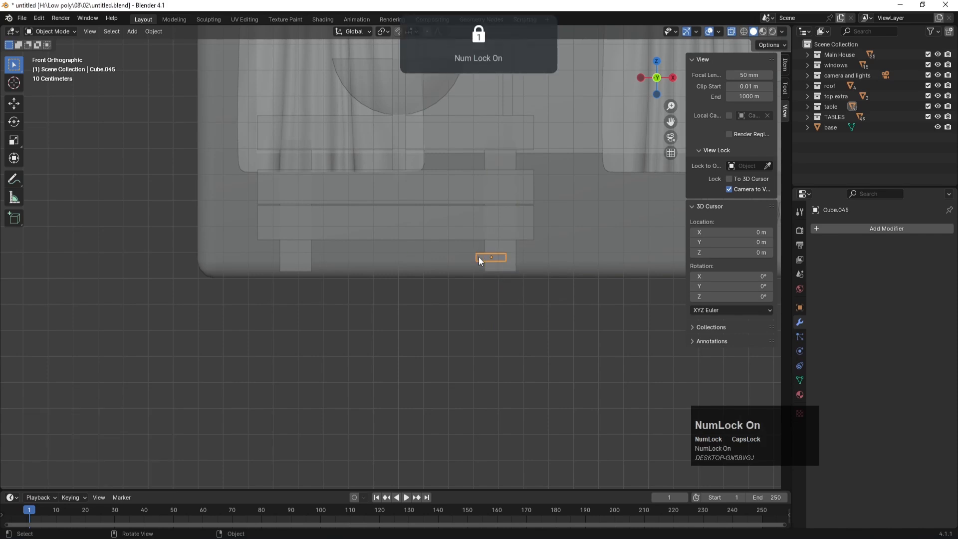
key(s)
key(z)
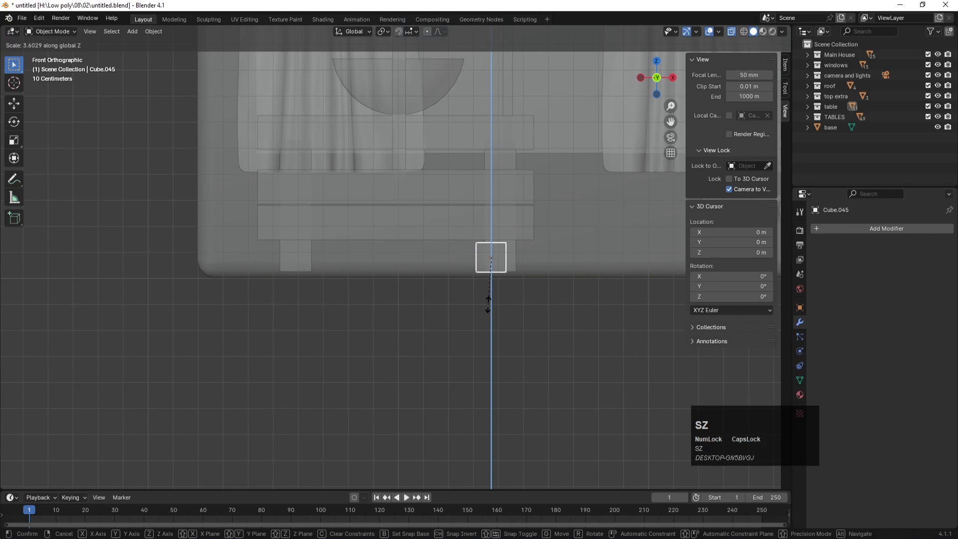
click(494, 317)
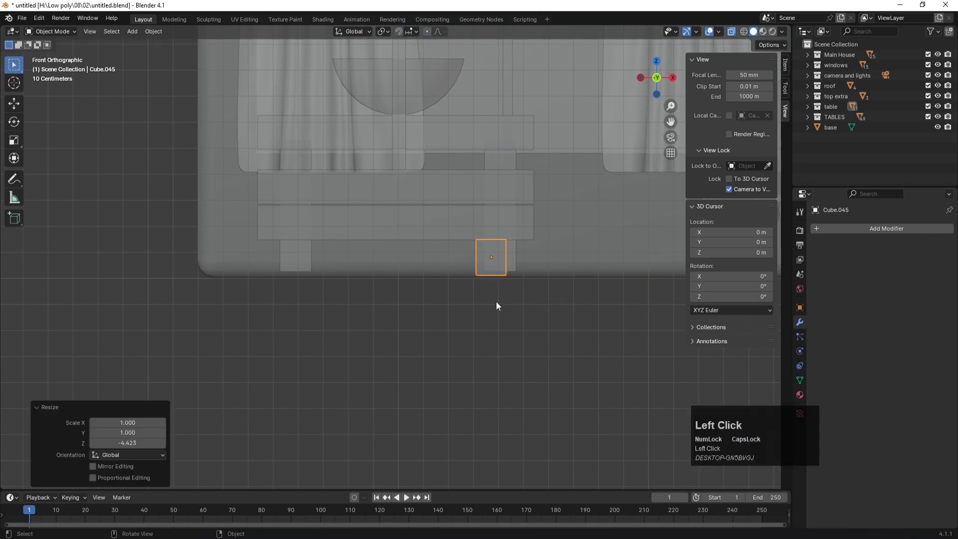
key(KP_7)
Step: Copy the foot block along X under the opposite corner of the planter
key(shift+d)
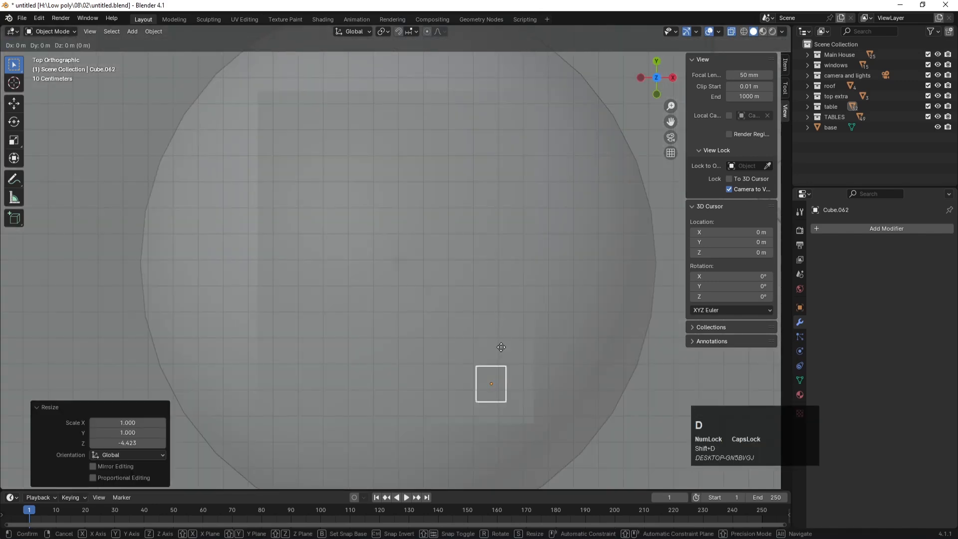
key(x)
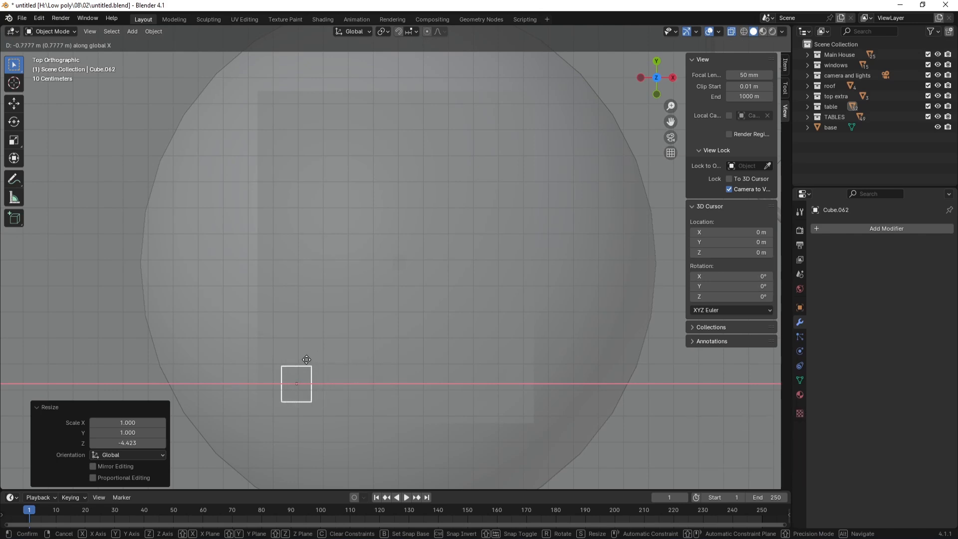
click(307, 360)
key(KP_3)
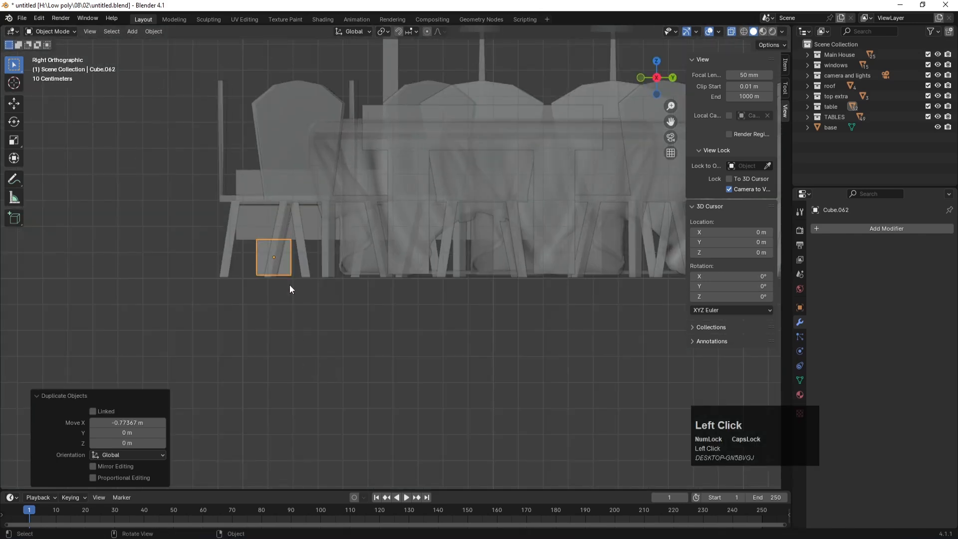
Step: Box-select both feet and copy them along Y under the remaining two corners
click(247, 245)
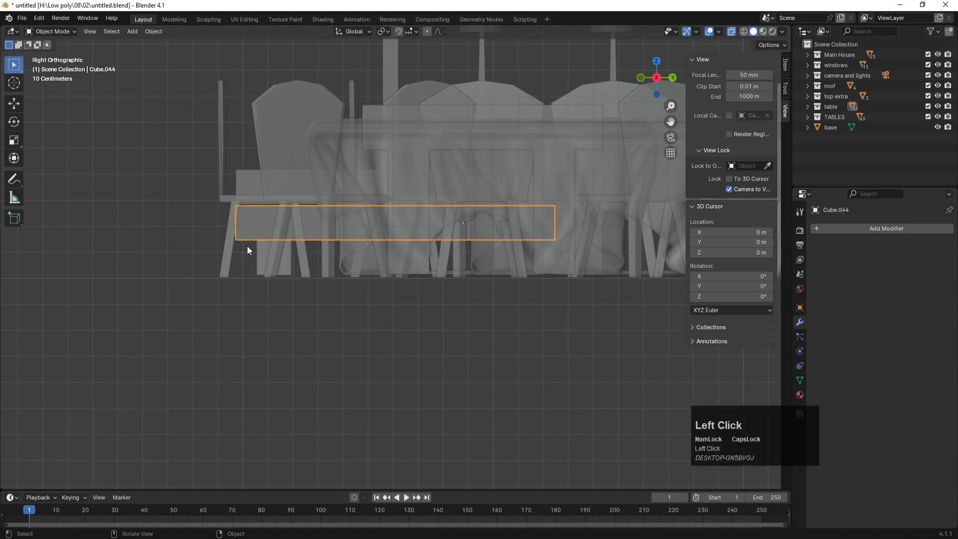
click(245, 258)
drag(244, 258, 259, 267)
key(shift+d)
key(y)
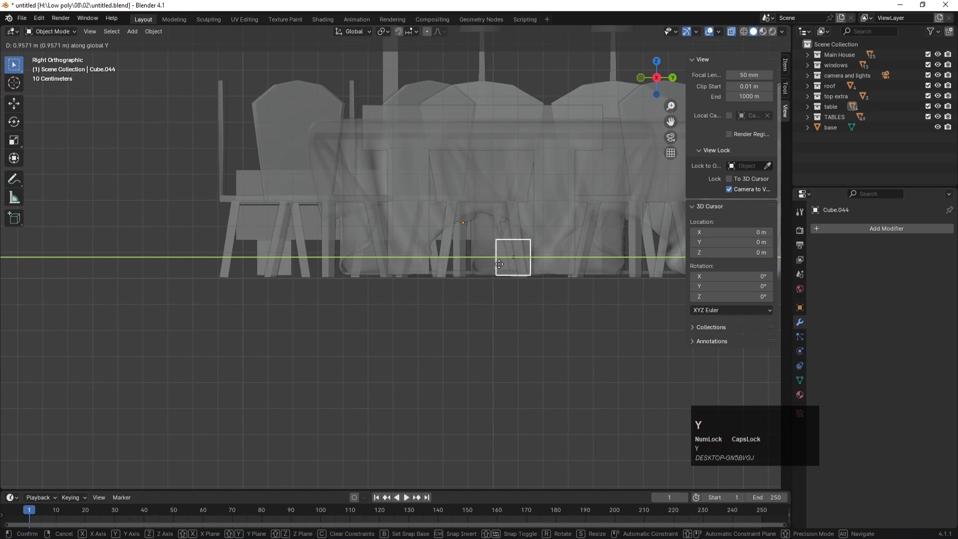
click(499, 265)
Step: Check the four feet, return to camera view, turn off X-ray and save the file
key(KP_7)
scroll(495, 257, down, 2)
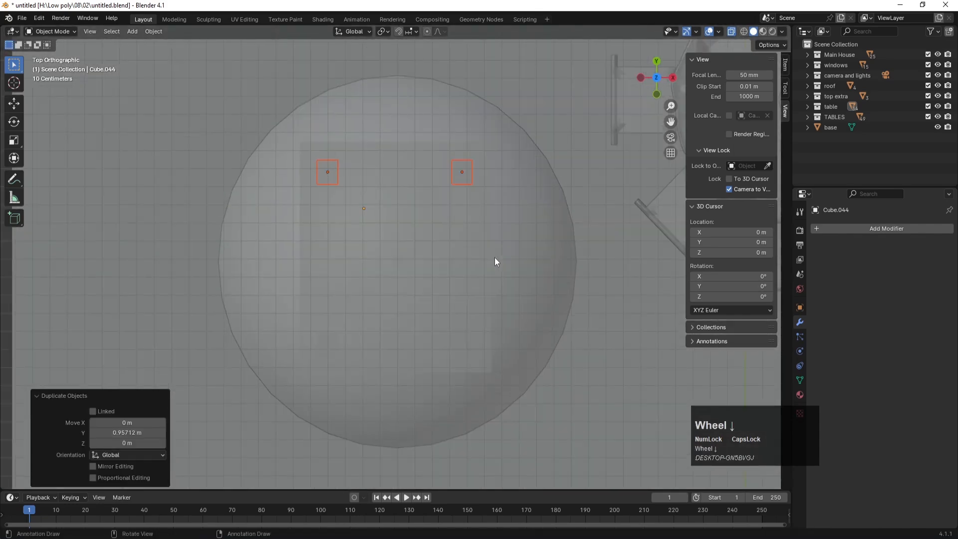
middle_drag(599, 294, 519, 210)
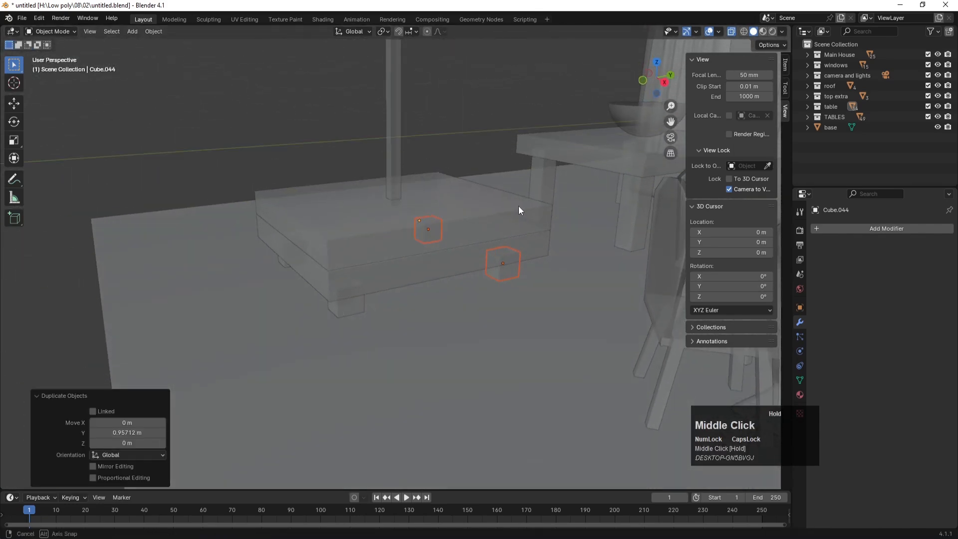
key(KP_0)
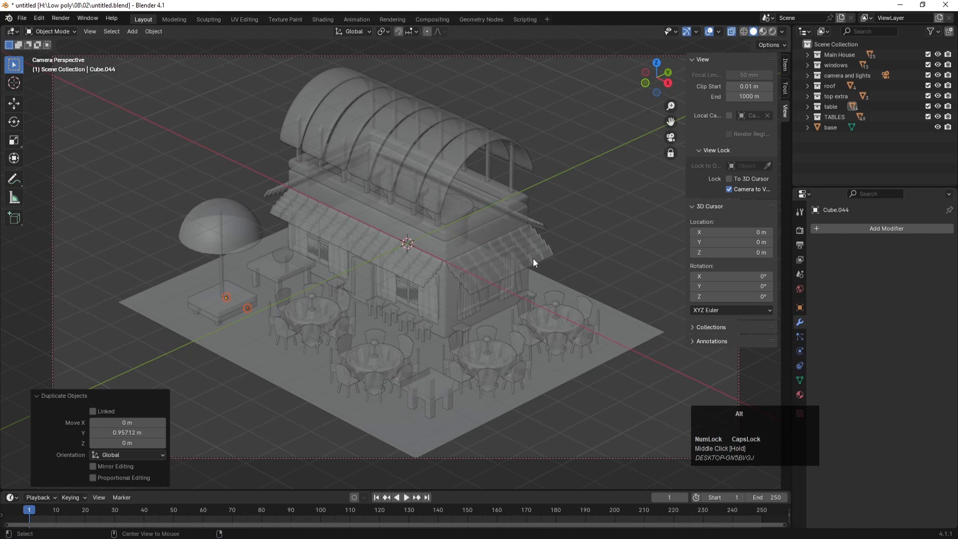
key(alt+z)
key(ctrl+s)
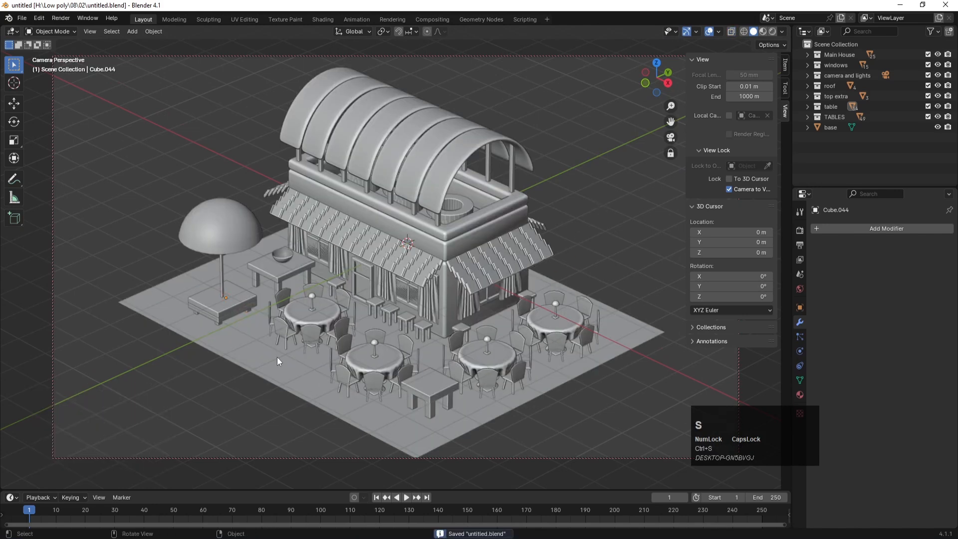
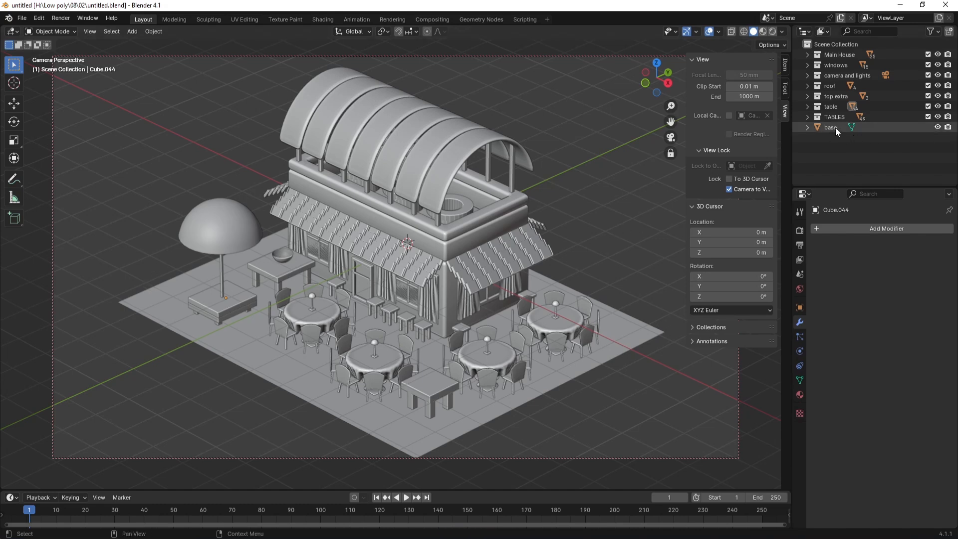
Step: Hide TABLES, table, top extra, roof, camera and lights and the other collections, then save
click(938, 117)
mouse_move(940, 118)
mouse_down()
mouse_move(938, 55)
mouse_move(938, 127)
mouse_up()
key(ctrl+s)
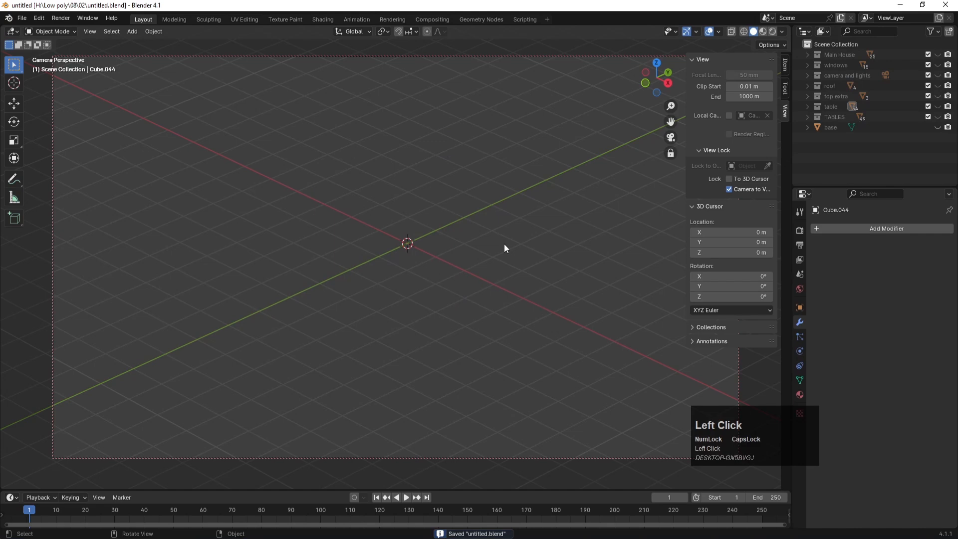
Step: Add a new cube and frame it in a free perspective view
key(shift+a)
mouse_move(475, 239)
click(533, 253)
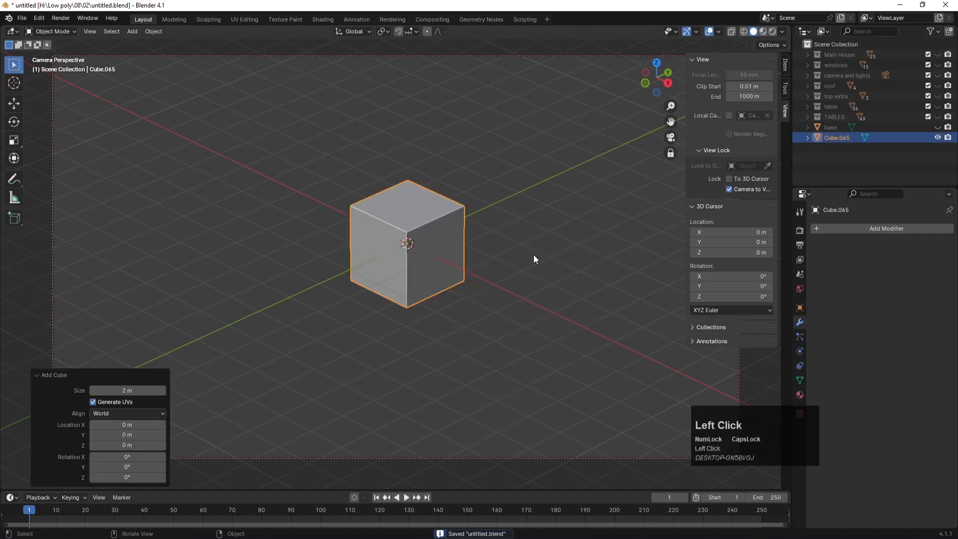
key(KP_0)
key(s)
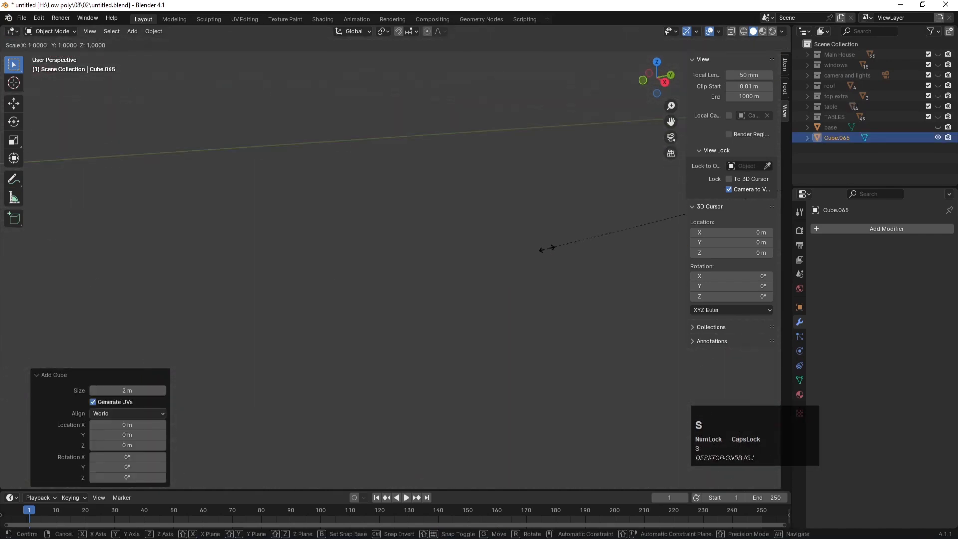
click(546, 248)
key(KP_Decimal)
scroll(463, 286, down, 7)
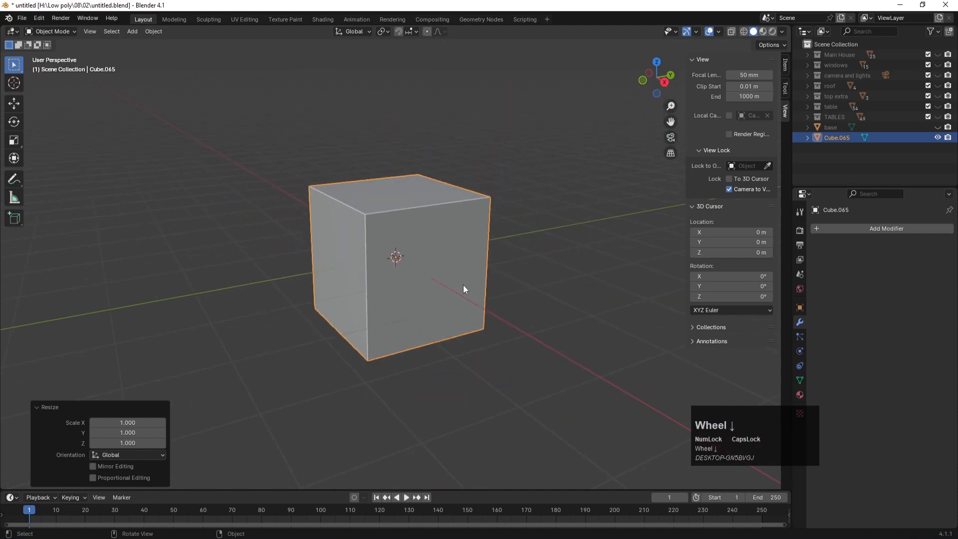
middle_drag(363, 282, 636, 347)
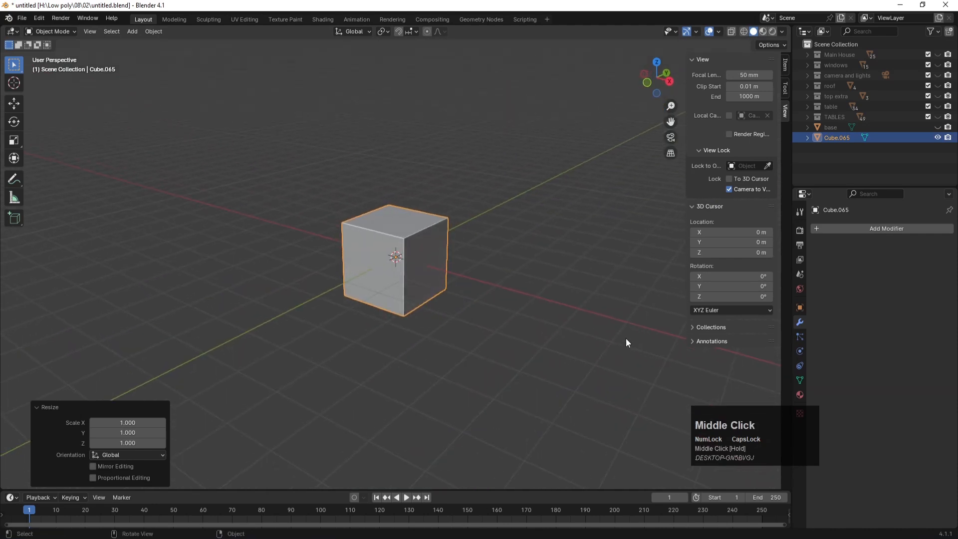
Step: Flatten the cube along Y and narrow it along X into a tall slab
key(s)
key(y)
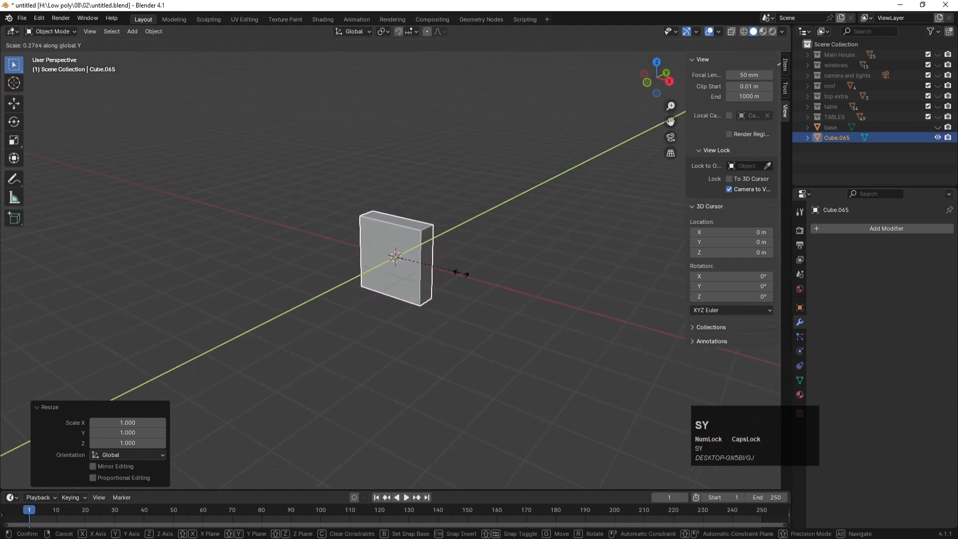
click(434, 256)
key(s)
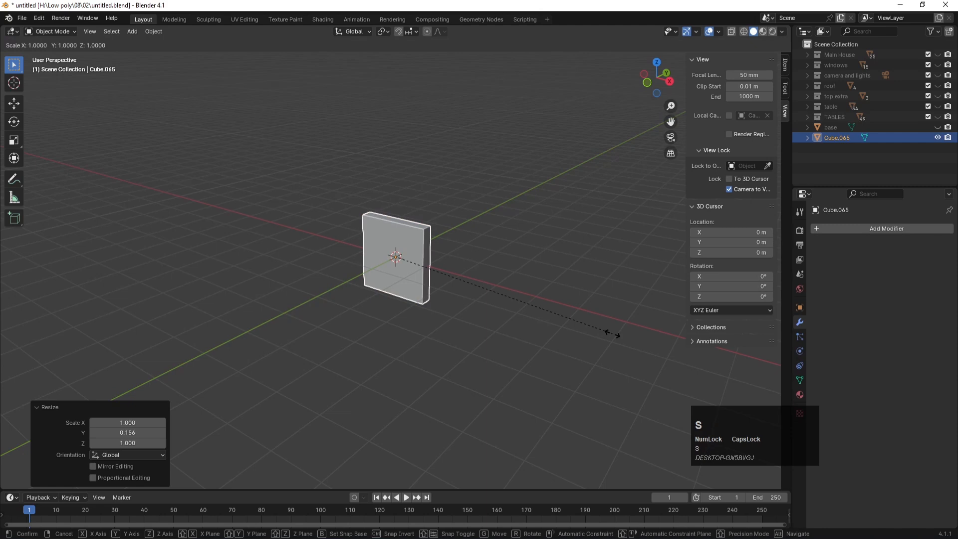
key(x)
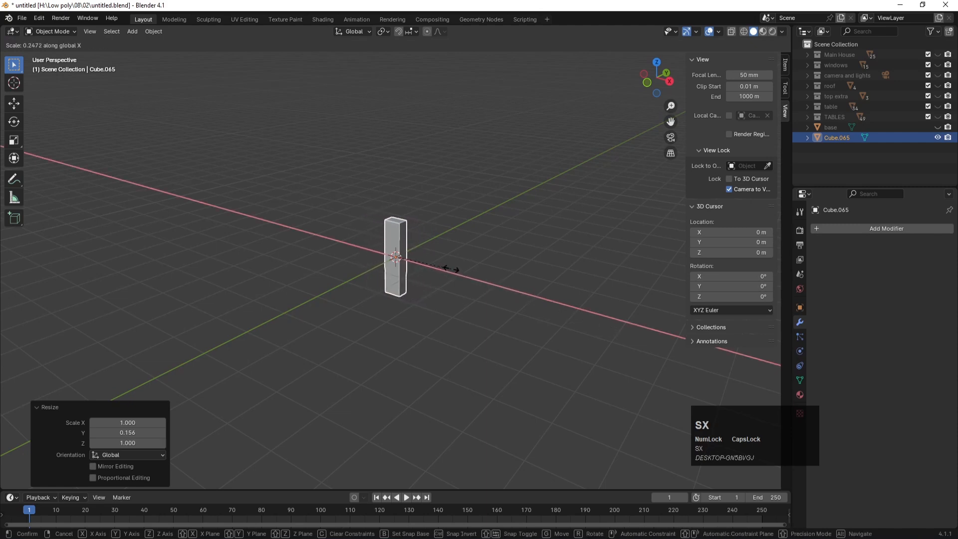
click(471, 283)
key(y)
key(u)
key(y)
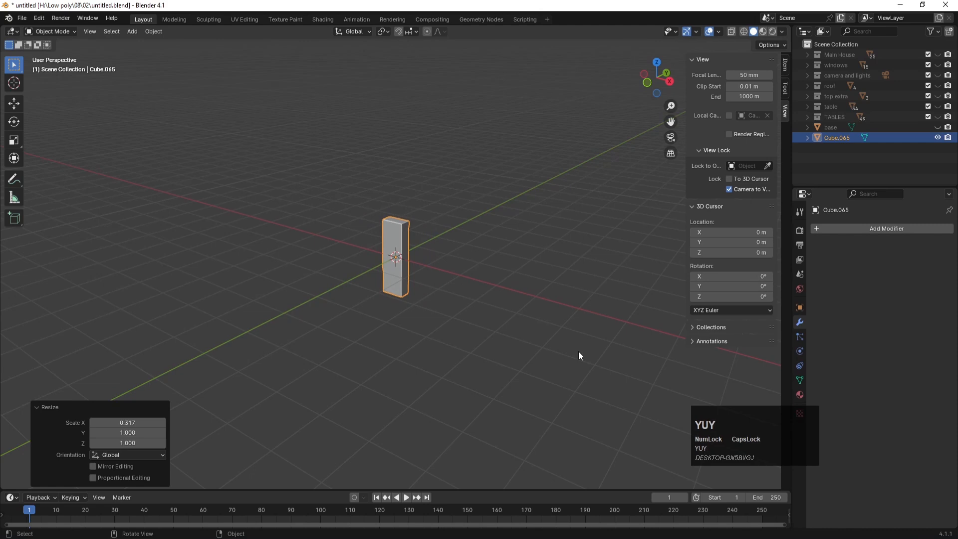
Step: Adjust the slab's Y thickness to 0.716 and enter Edit Mode on it
click(578, 352)
click(408, 239)
key(s)
key(y)
click(448, 273)
key(ctrl)
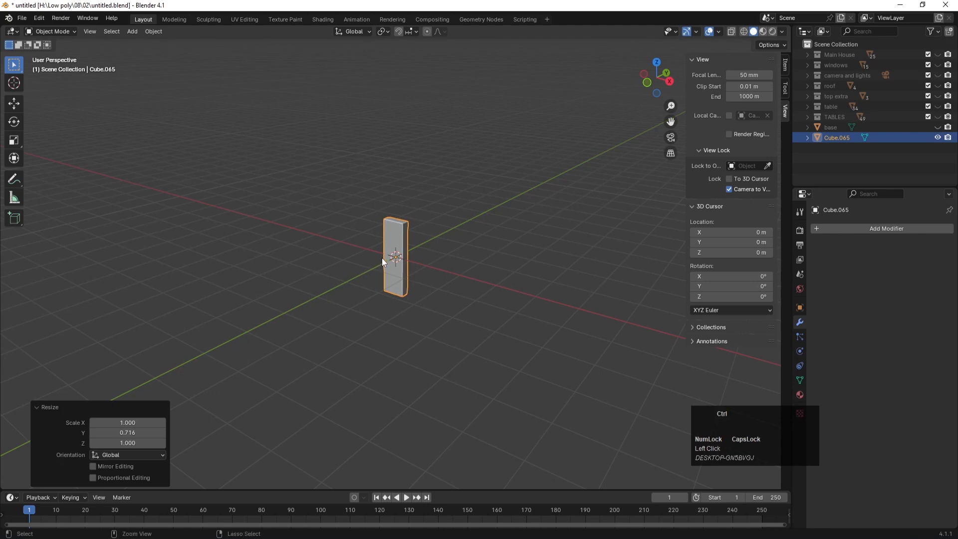
click(400, 238)
key(Tab)
Step: Add a centred loop cut through the slab and view it from the front
key(ctrl+r)
click(392, 226)
click(395, 228)
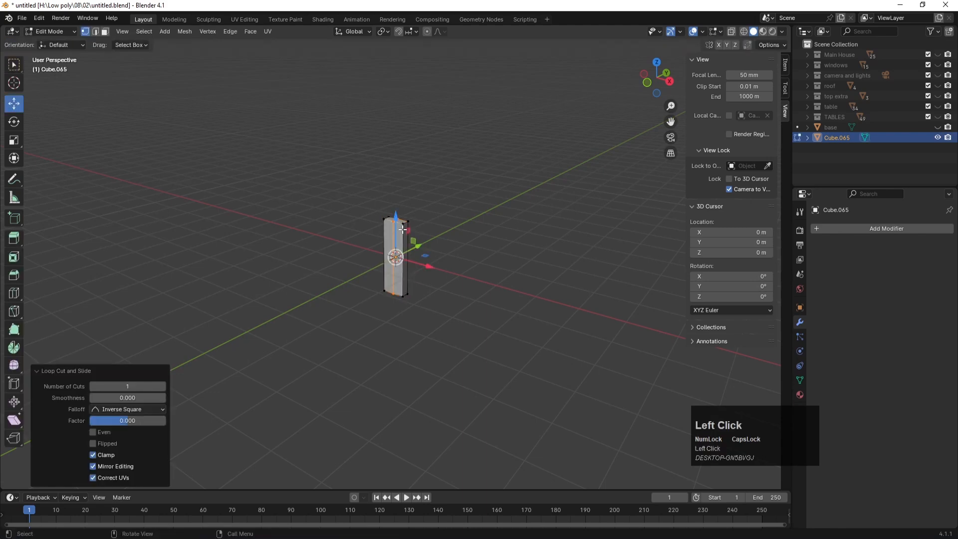
scroll(410, 225, up, 2)
key(KP_1)
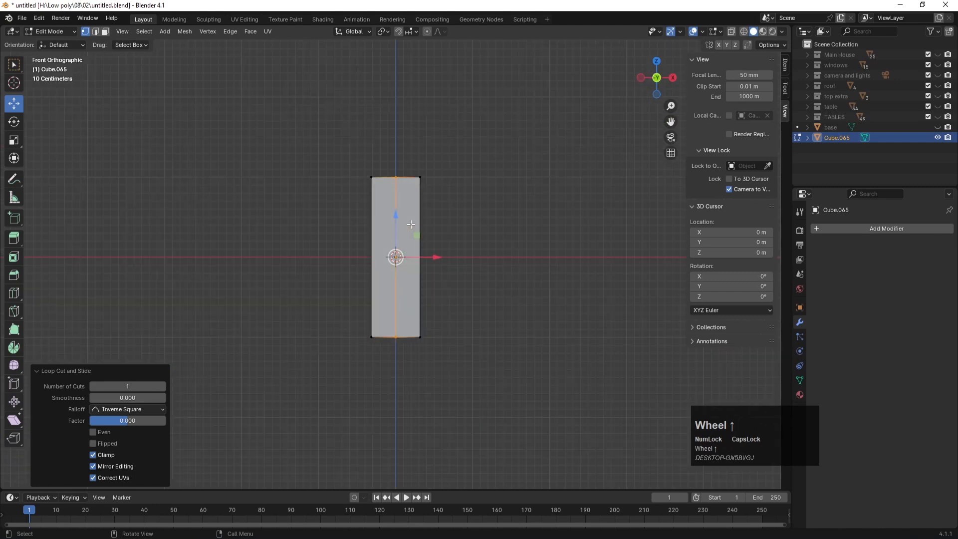
Step: Raise the top midpoint into a point and scale the bottom edge inward to taper it
click(395, 177)
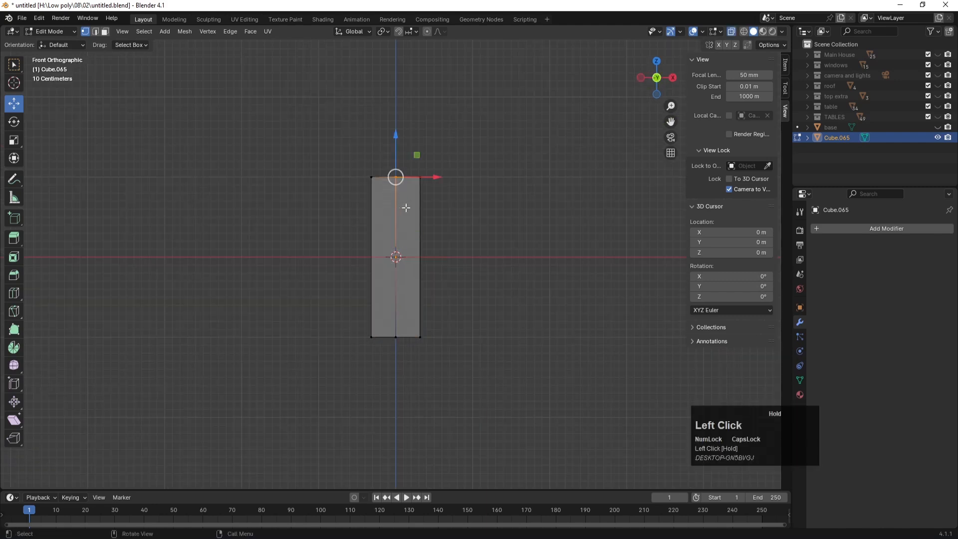
key(g)
key(z)
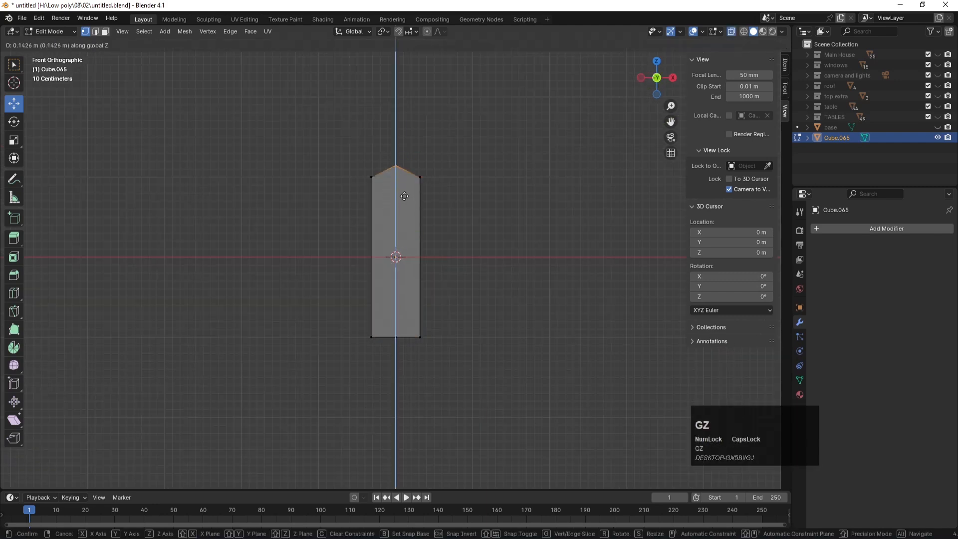
click(408, 204)
drag(301, 297, 518, 382)
key(s)
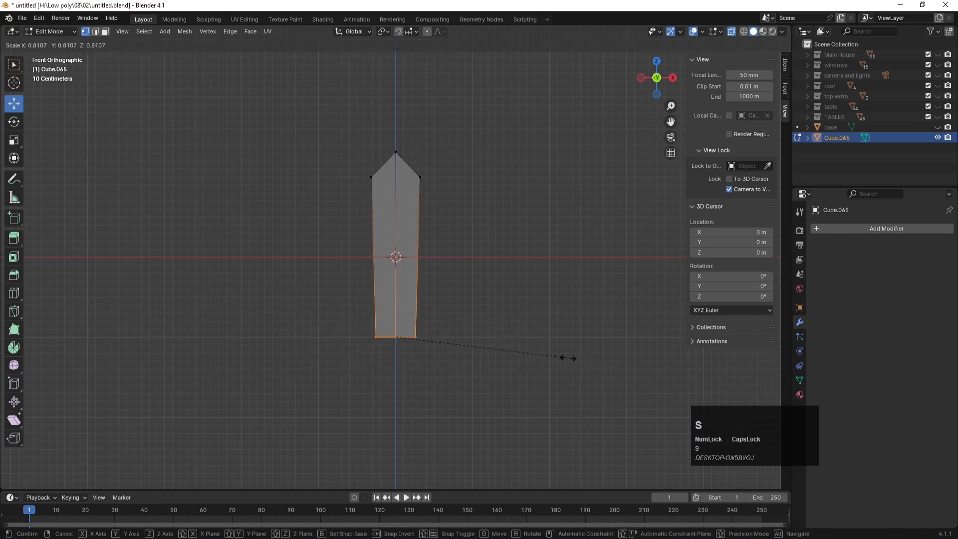
click(473, 342)
Step: Return to Object Mode, reselect the picket and save the file
key(Tab)
click(472, 292)
scroll(472, 290, down, 2)
middle_drag(472, 290, 423, 314)
click(400, 225)
key(ctrl+s)
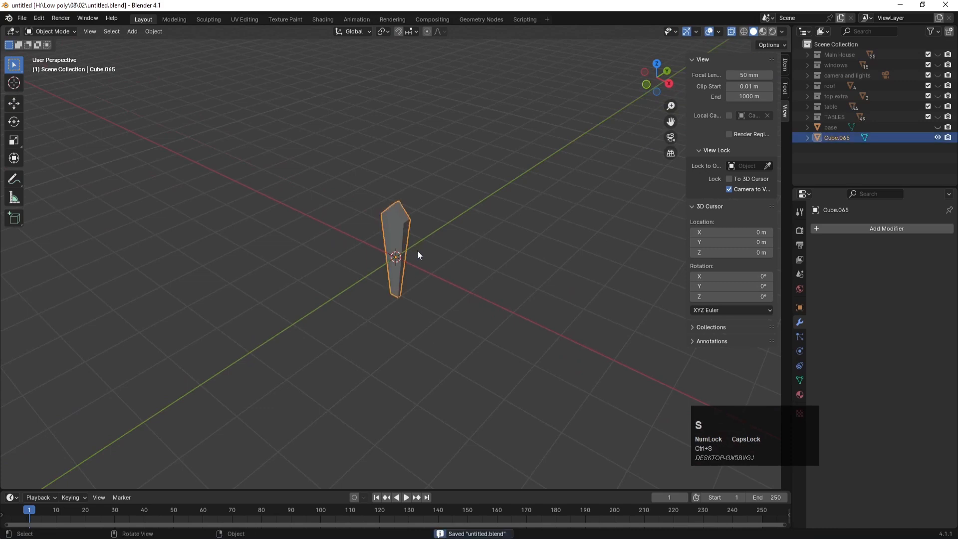
Step: Rotate the picket 90° around Z with rz90 and shrink it to 0.221
text(rz90)
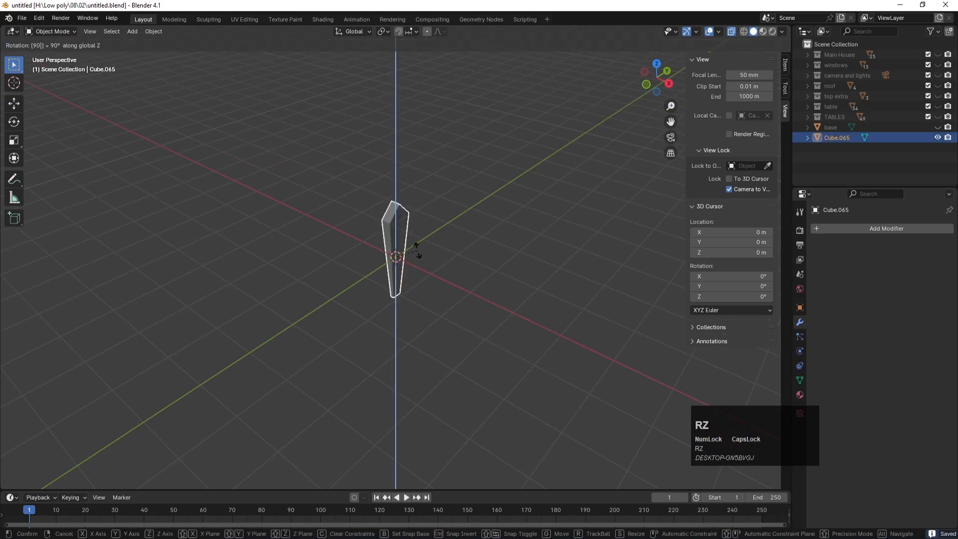
key(Return)
key(s)
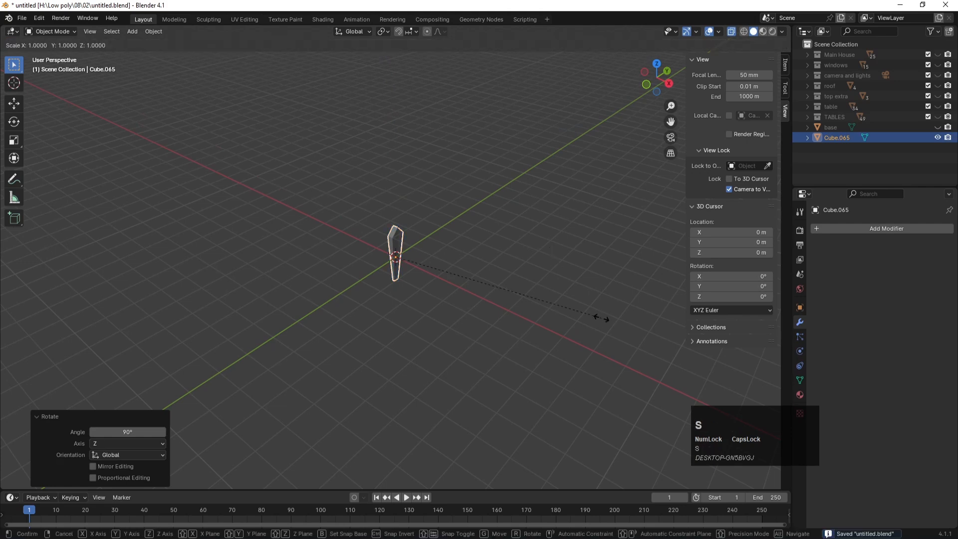
click(441, 266)
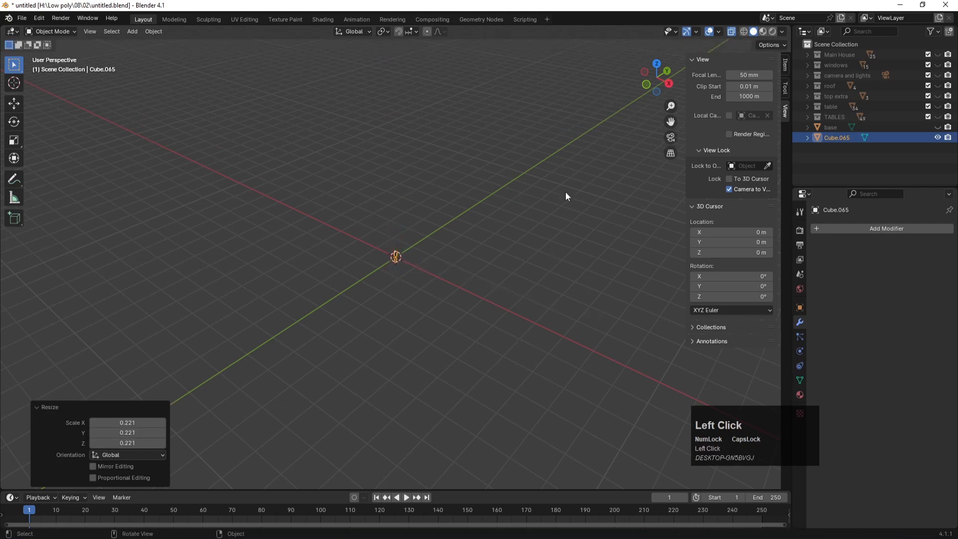
Step: Unhide all eight scene collections and turn off X-ray display
click(938, 56)
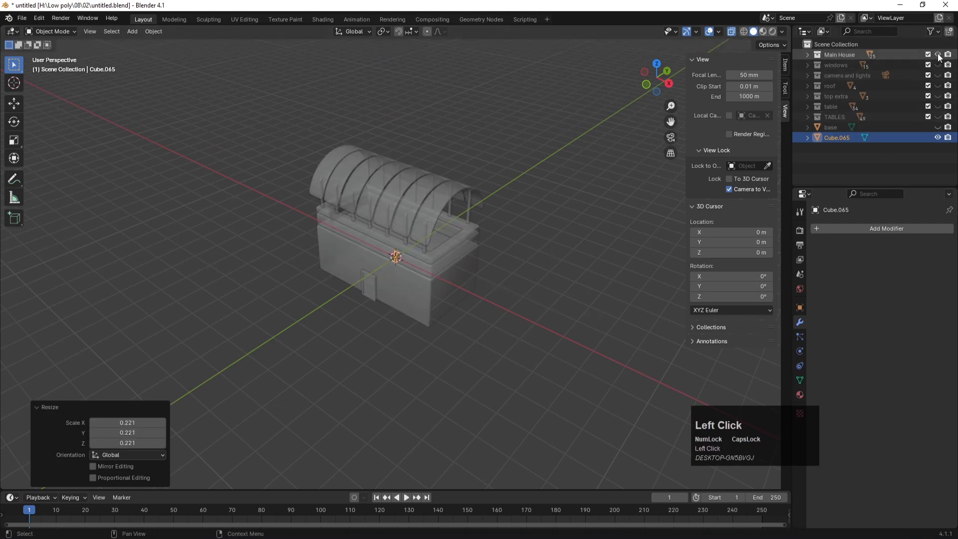
click(938, 128)
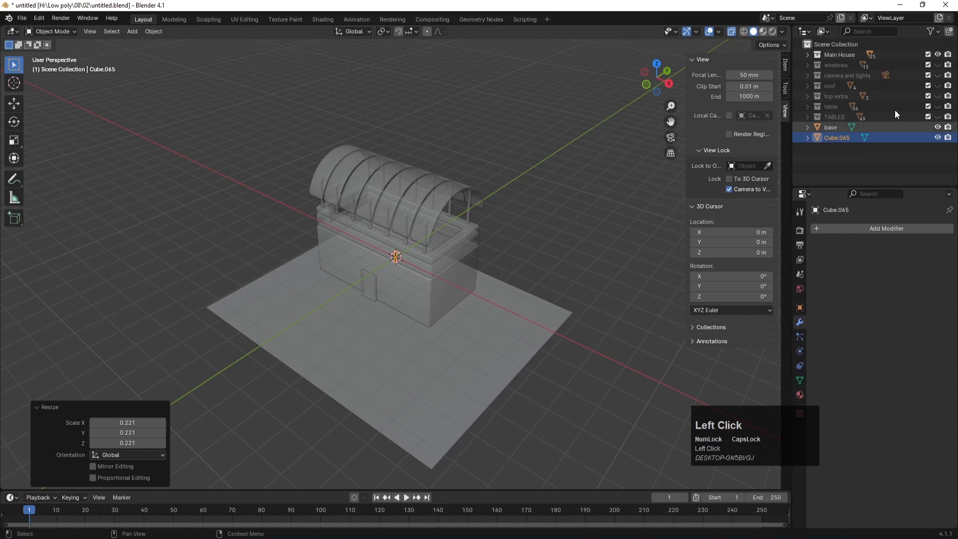
click(938, 117)
click(938, 106)
click(938, 96)
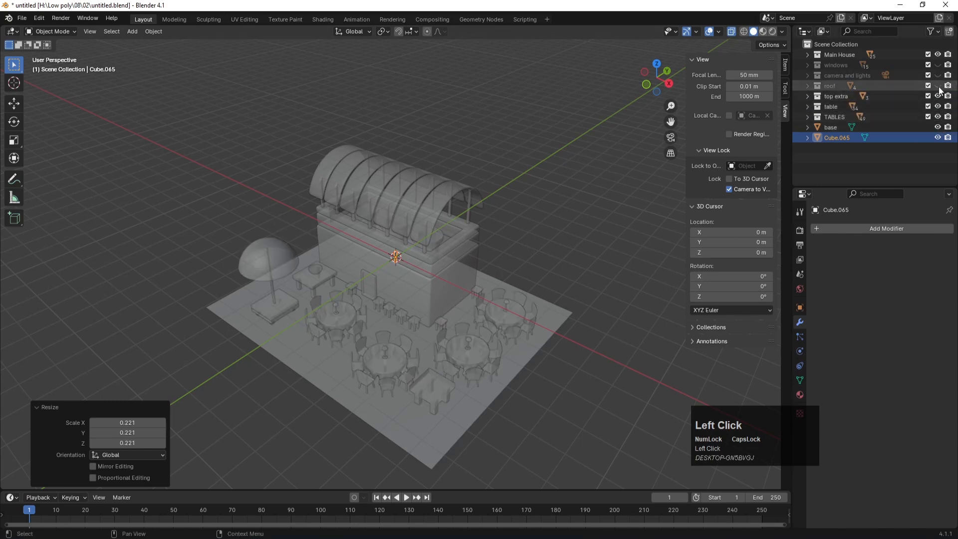
click(938, 86)
click(938, 75)
click(938, 65)
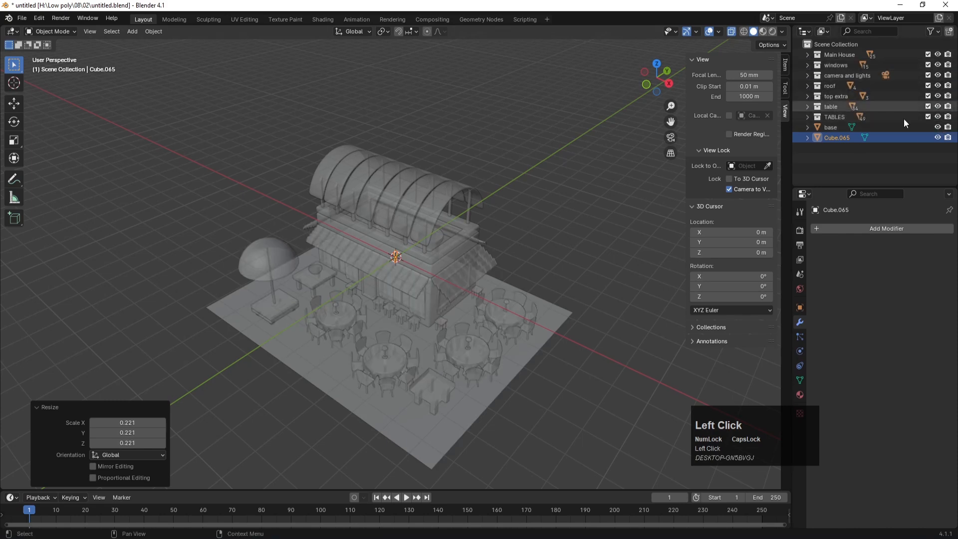
key(alt+z)
click(841, 137)
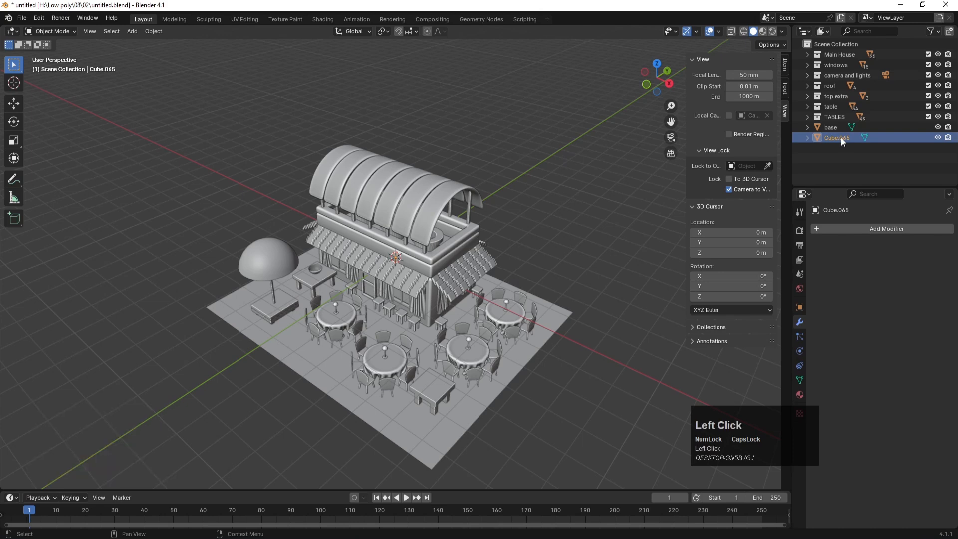
Step: Move the picket to the ground's left edge in front view
click(654, 179)
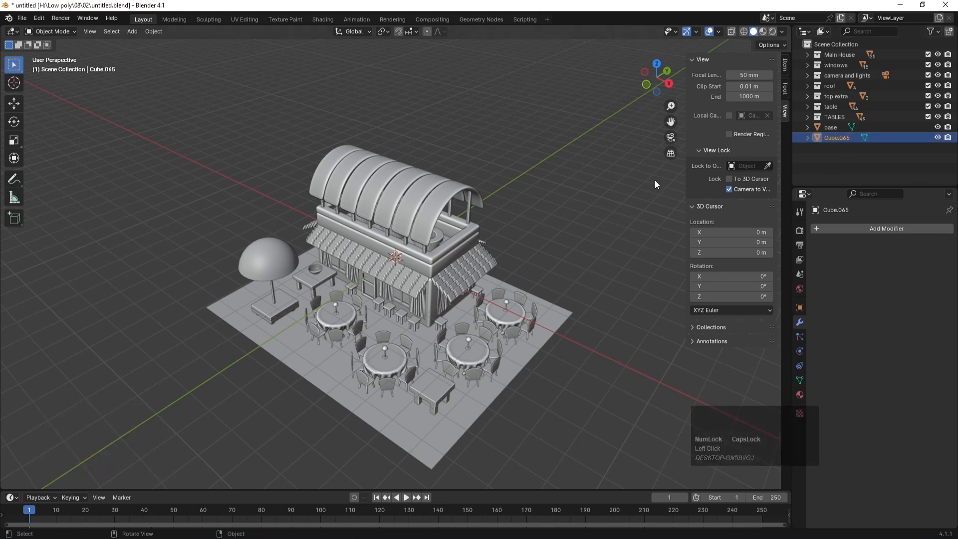
key(KP_7)
click(824, 136)
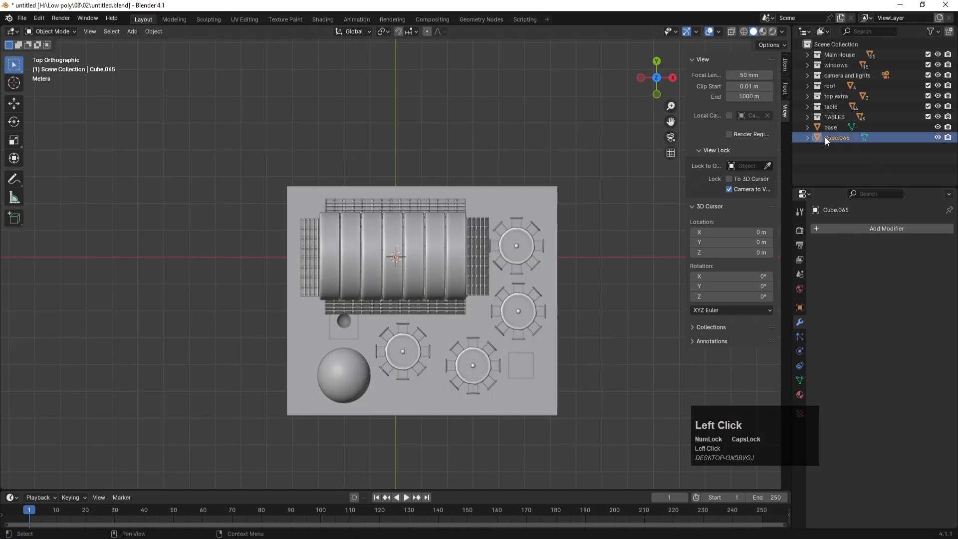
key(g)
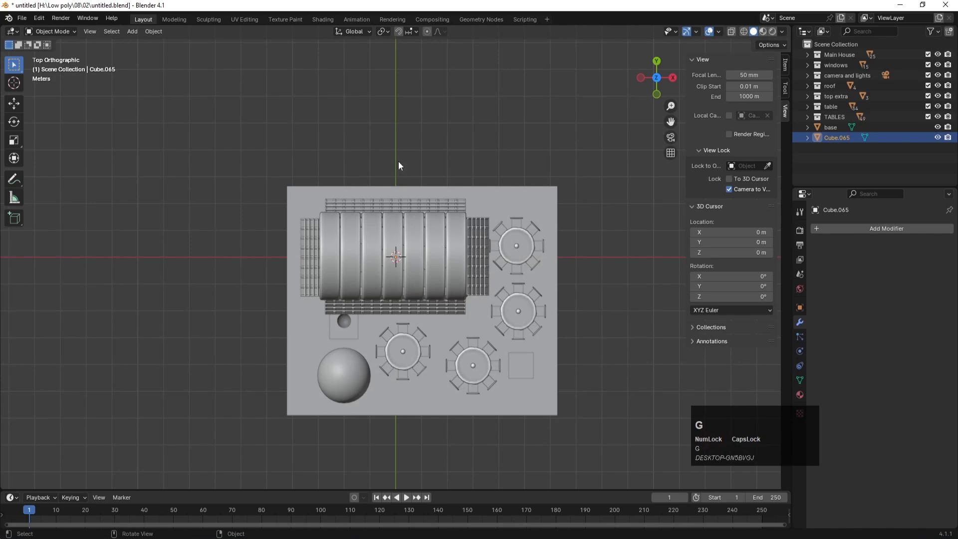
click(419, 250)
key(KP_0)
key(KP_1)
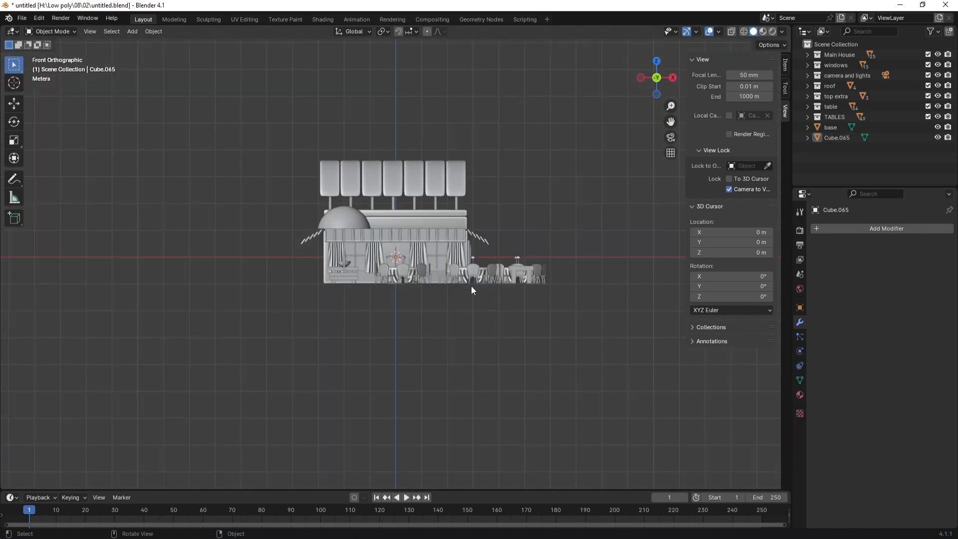
click(840, 136)
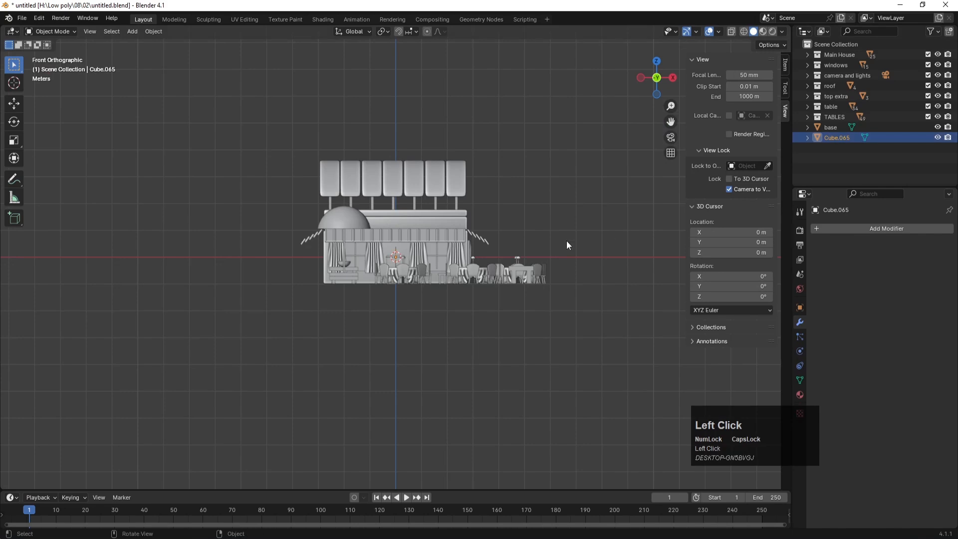
key(g)
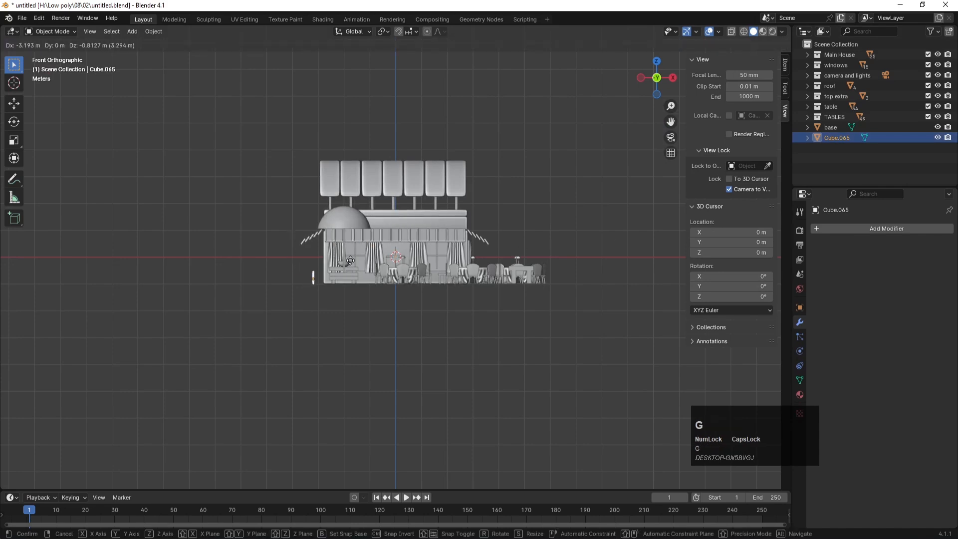
click(350, 264)
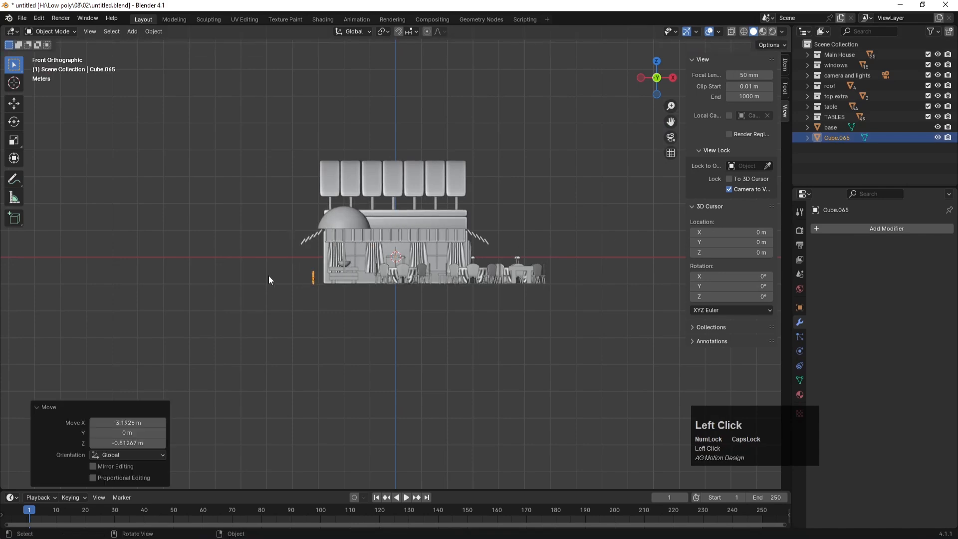
Step: Raise the picket vertically to its new height on the base
key(KP_Decimal)
scroll(580, 242, down, 3)
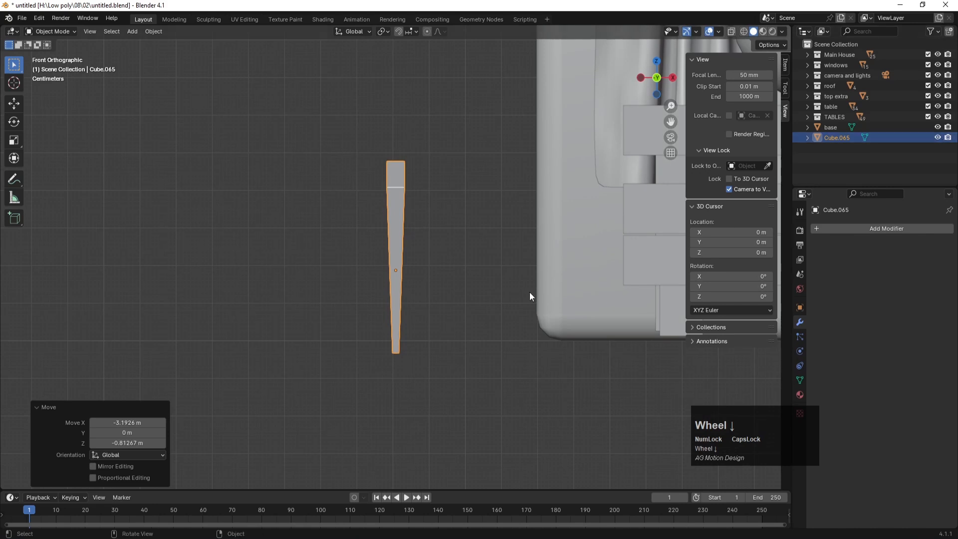
key(g)
key(z)
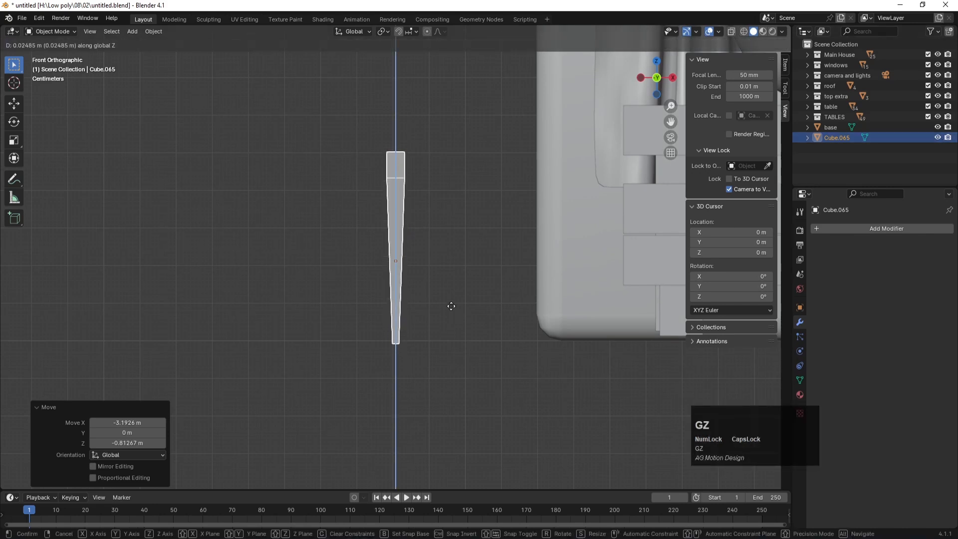
click(452, 302)
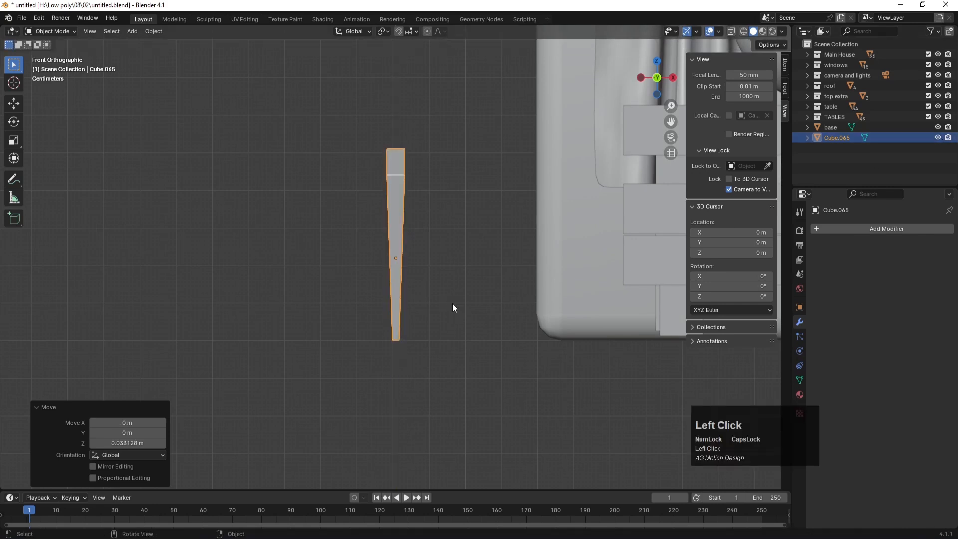
middle_drag(460, 305, 408, 264)
Step: In top view, settle the picket at the base's top-left corner (X -0.11871 m, Y 0.46295 m)
key(KP_7)
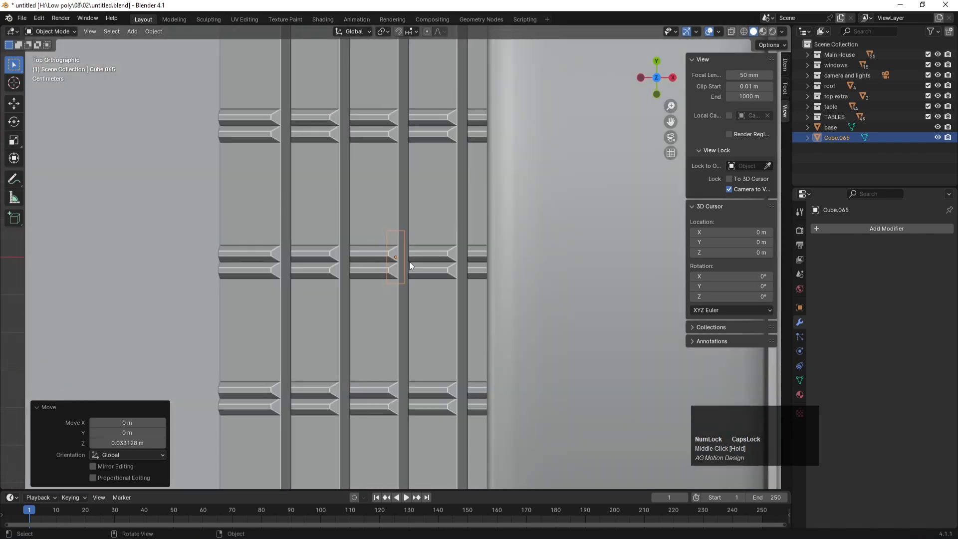
scroll(410, 261, down, 4)
key(g)
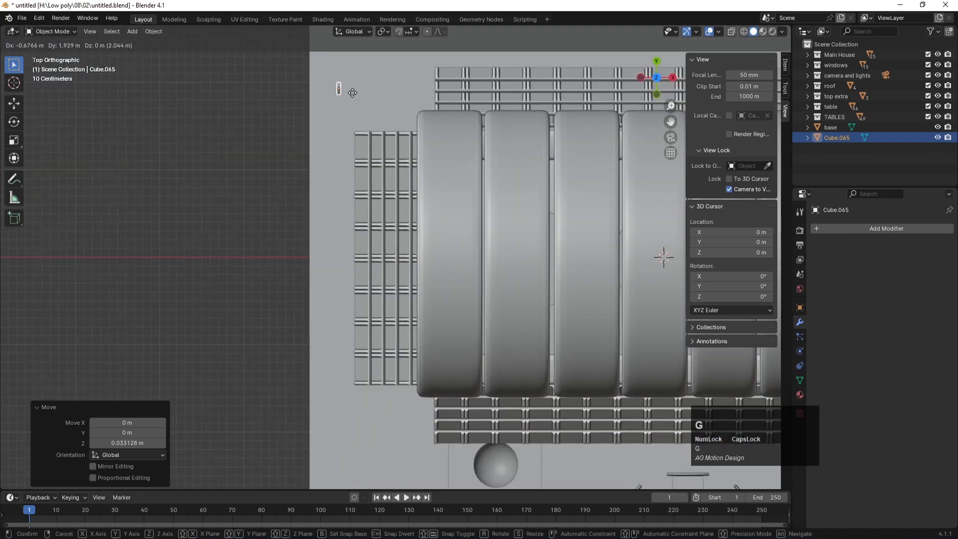
click(367, 83)
shift+middle_drag(366, 84, 399, 203)
click(367, 199)
key(g)
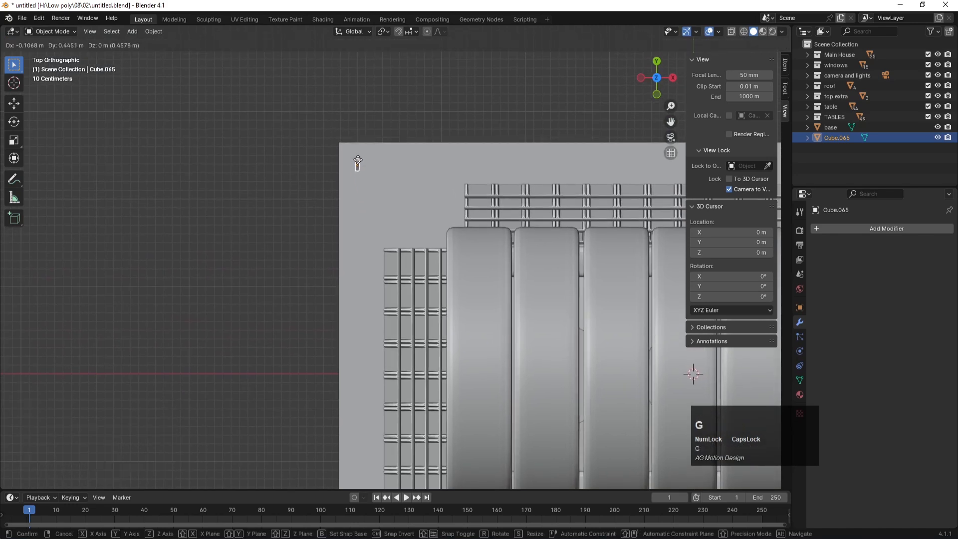
click(356, 162)
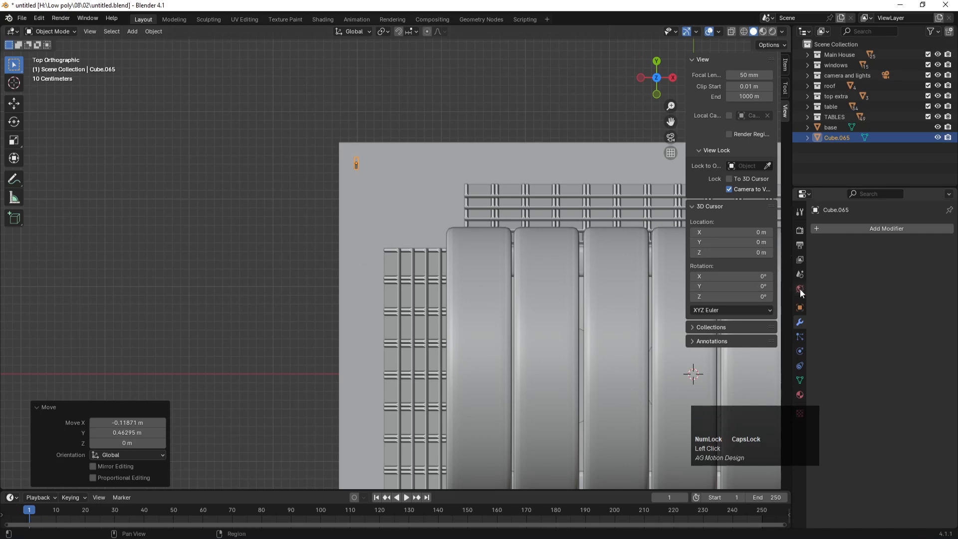
Step: Check the picket's placement from front and top views and save the file
middle_drag(321, 241, 302, 188)
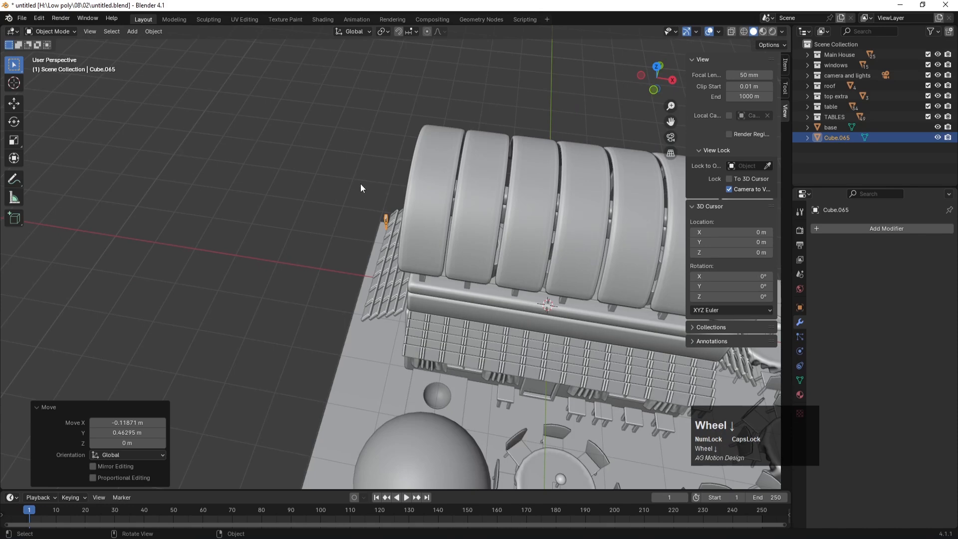
key(KP_1)
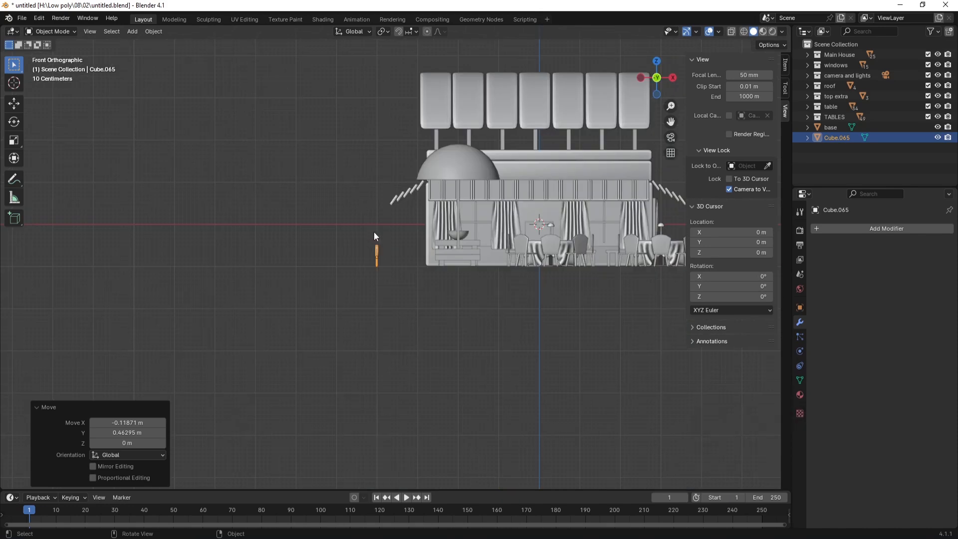
key(KP_7)
key(ctrl+s)
scroll(375, 208, up, 4)
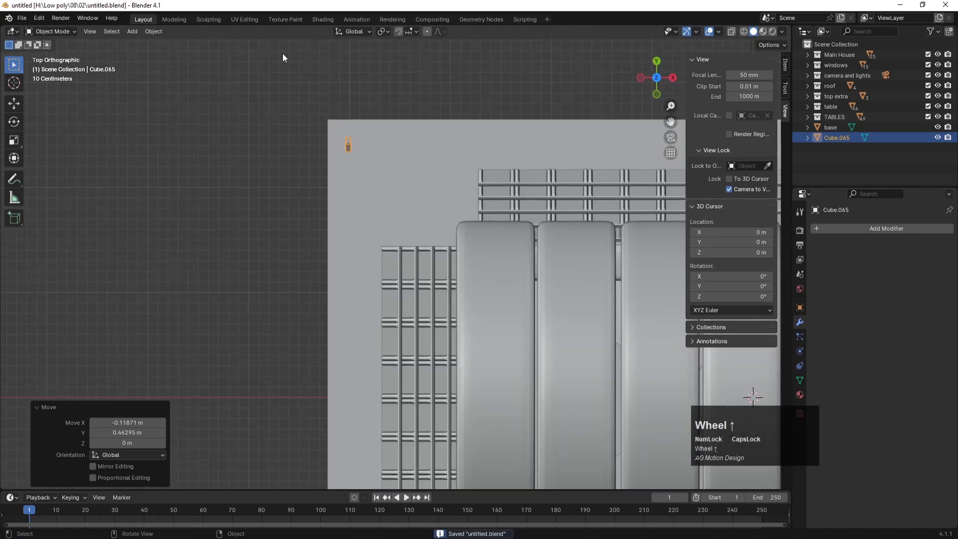
click(163, 31)
Step: Set the picket's origin to Center of Mass (Surface) and add an Array modifier
mouse_move(182, 52)
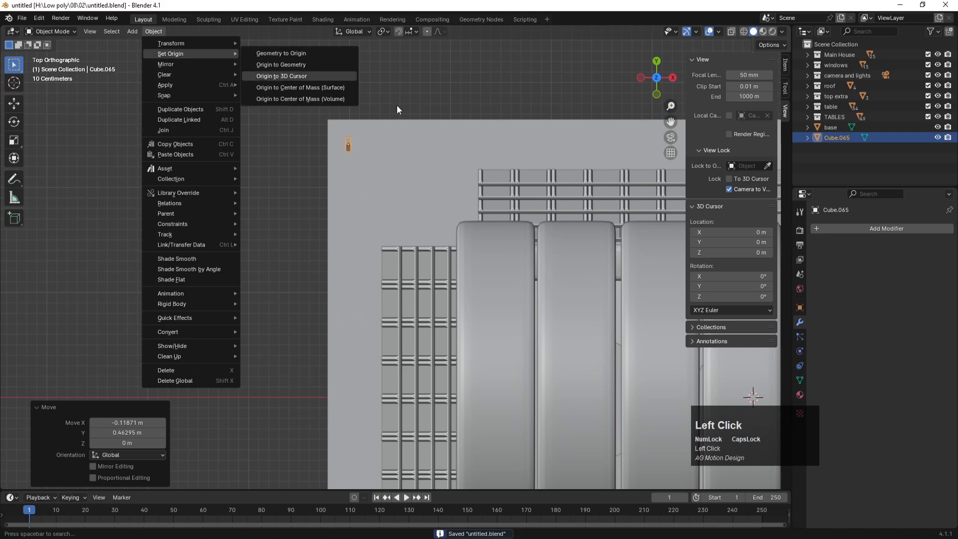
click(278, 89)
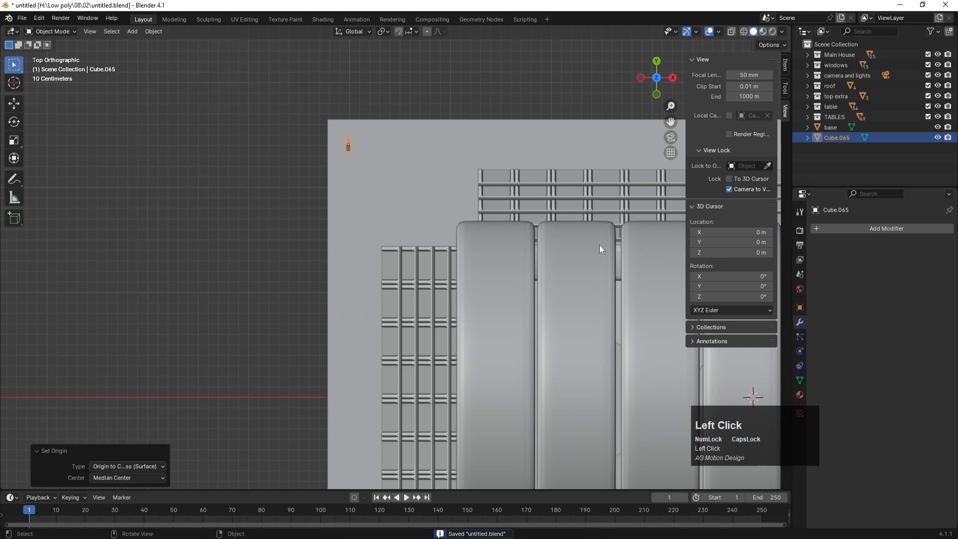
click(879, 229)
mouse_move(842, 220)
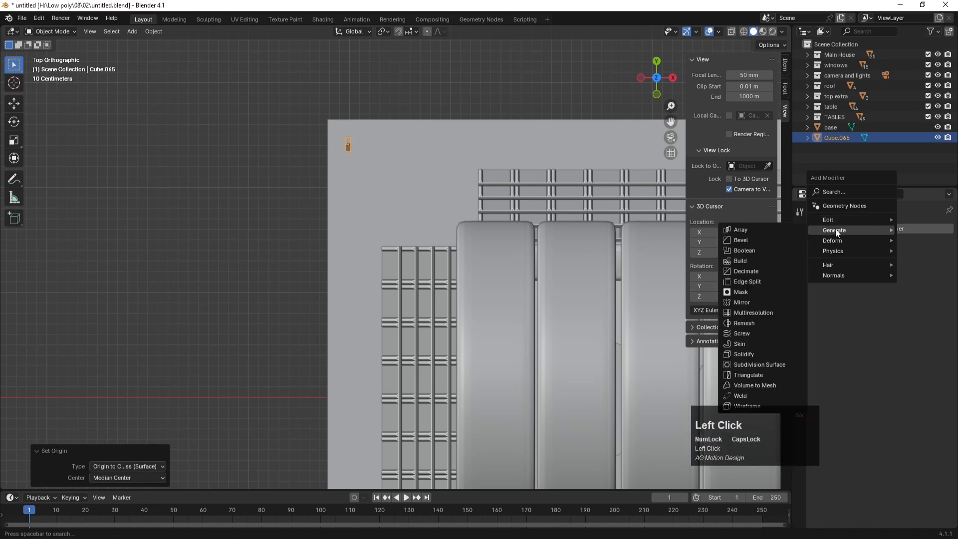
click(771, 229)
mouse_move(903, 305)
mouse_down()
mouse_move(871, 306)
mouse_move(904, 306)
mouse_up()
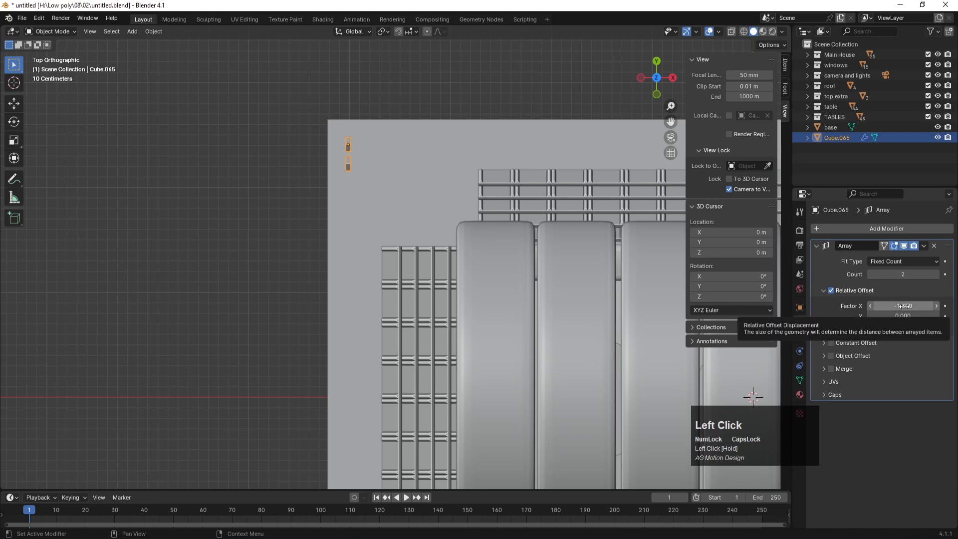
Step: Step the Array count up repeatedly to add more picket copies
click(936, 274)
click(936, 274)
click(936, 274)
click(936, 275)
click(936, 275)
click(936, 274)
click(936, 275)
click(936, 274)
click(936, 275)
click(936, 274)
click(936, 274)
scroll(344, 313, down, 3)
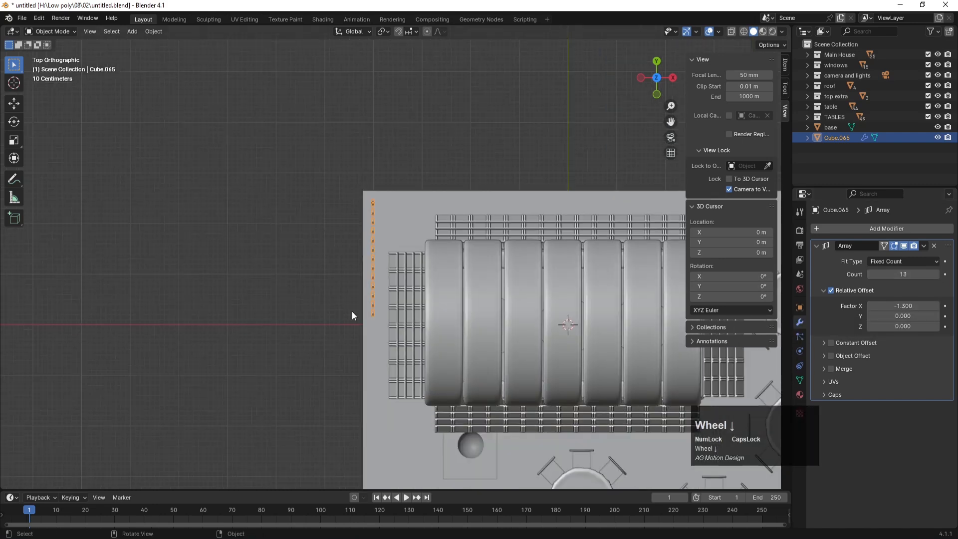
scroll(344, 313, down, 3)
click(937, 275)
click(937, 275)
click(937, 275)
click(937, 275)
Step: Set the Array count to 45 after trying 30 and 60
click(915, 274)
text(30)
key(Return)
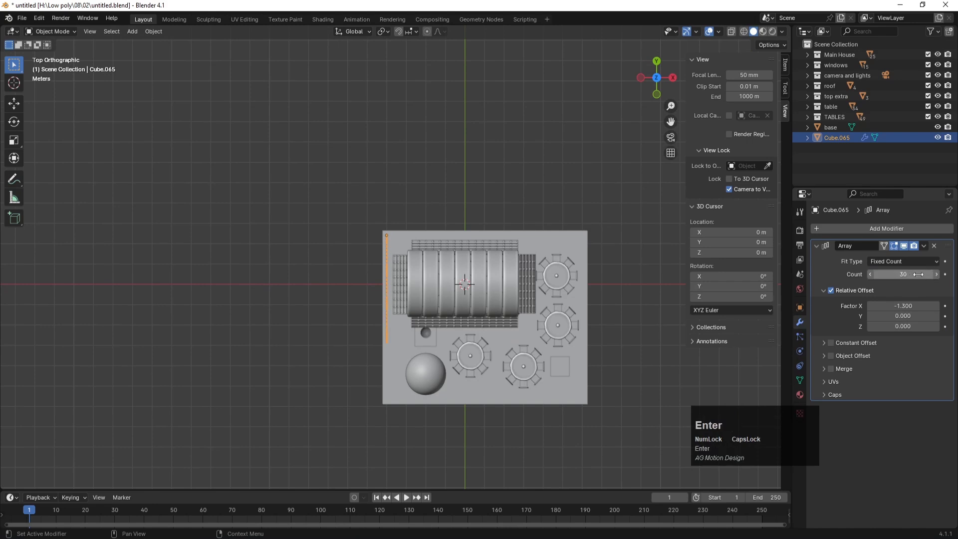
click(915, 275)
key(Return)
drag(912, 276, 893, 276)
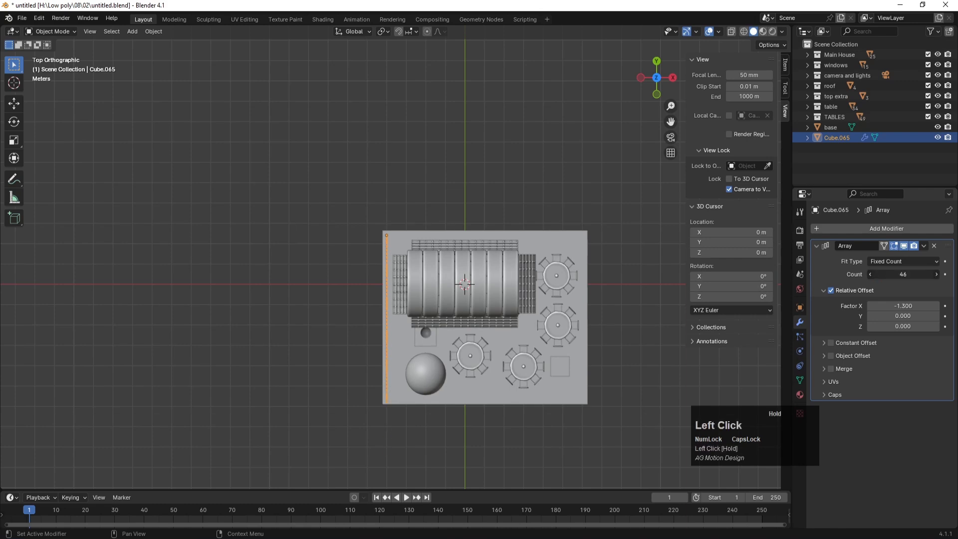
click(912, 277)
text(45)
key(Return)
Step: Inspect the 45-picket fence through the scene camera
click(371, 192)
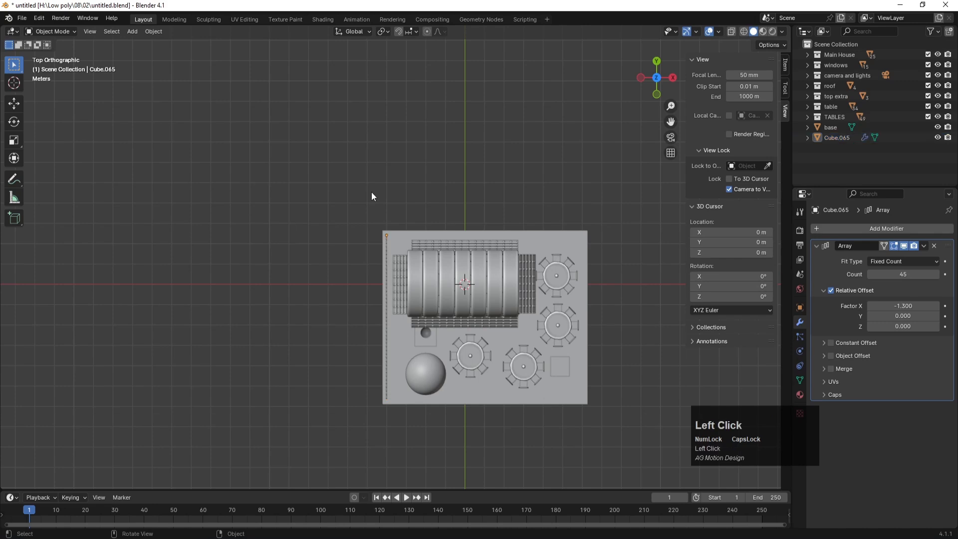
key(KP_0)
click(134, 284)
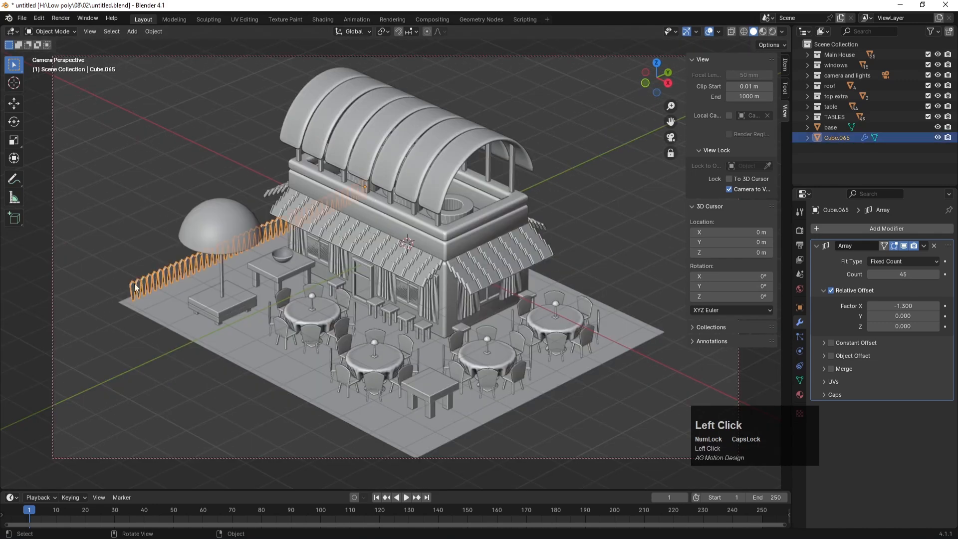
Step: Duplicate the fence, turn it 90°, place it on the bottom edge, and set Array Count to 55
click(132, 336)
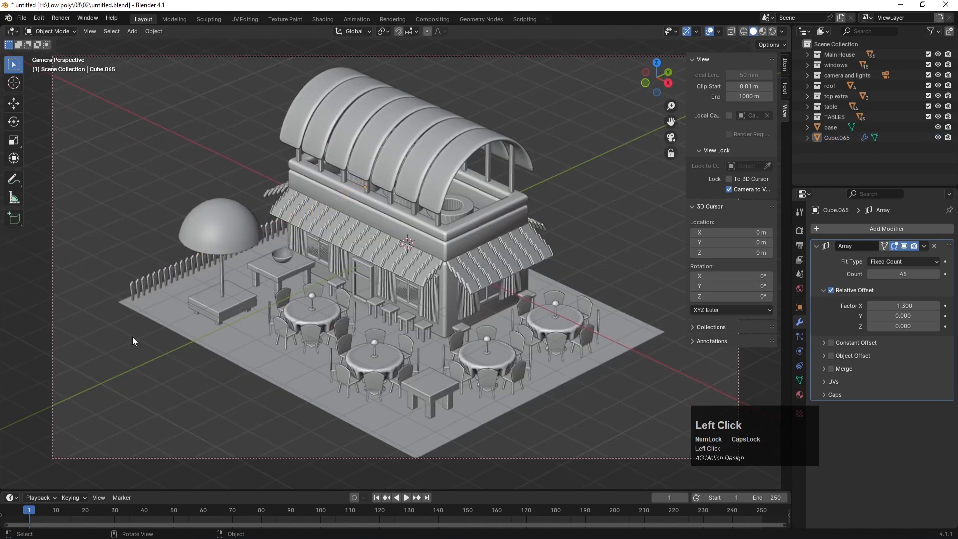
click(162, 281)
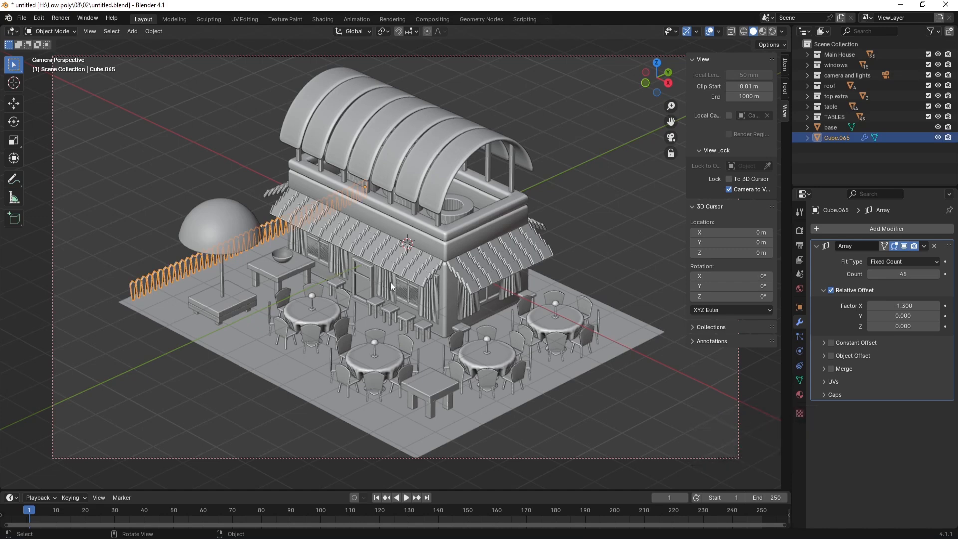
key(KP_7)
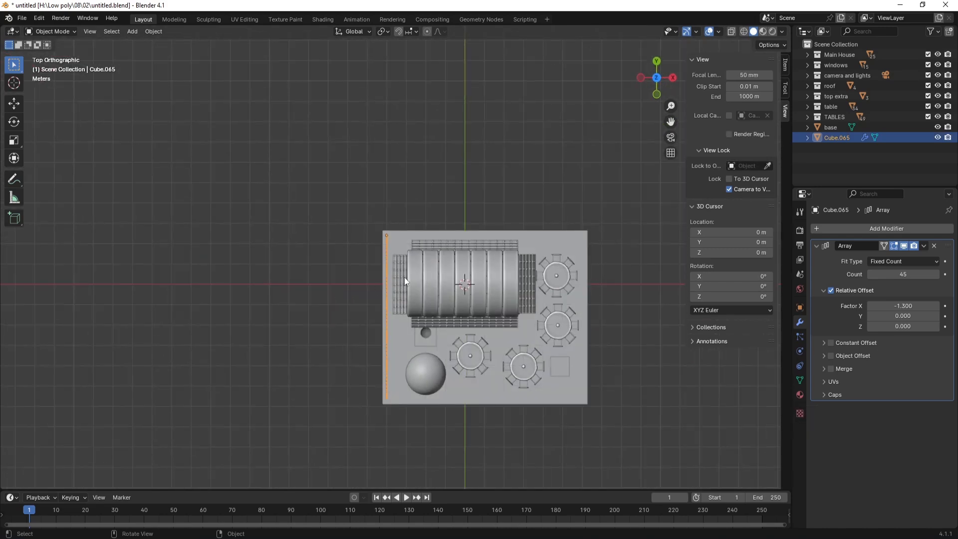
key(shift+d)
key(r)
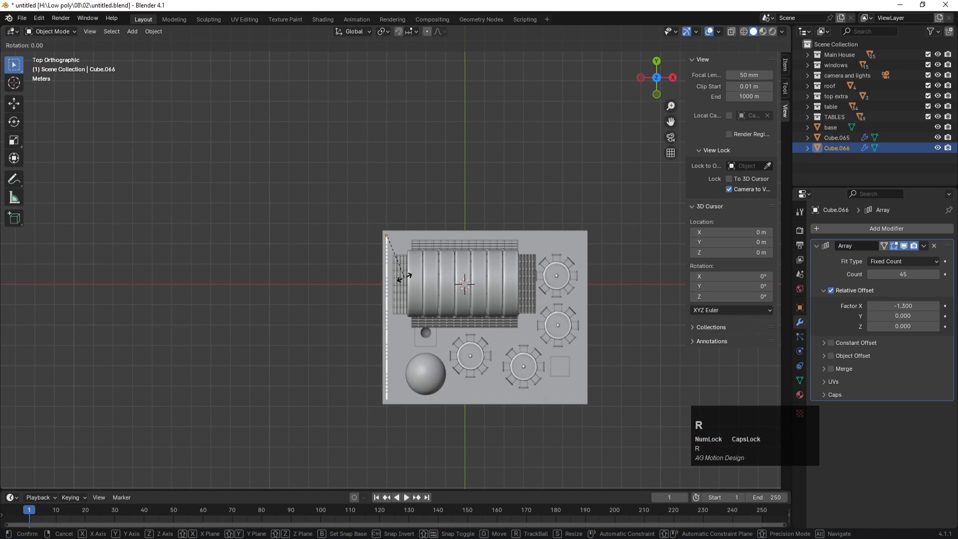
text(90)
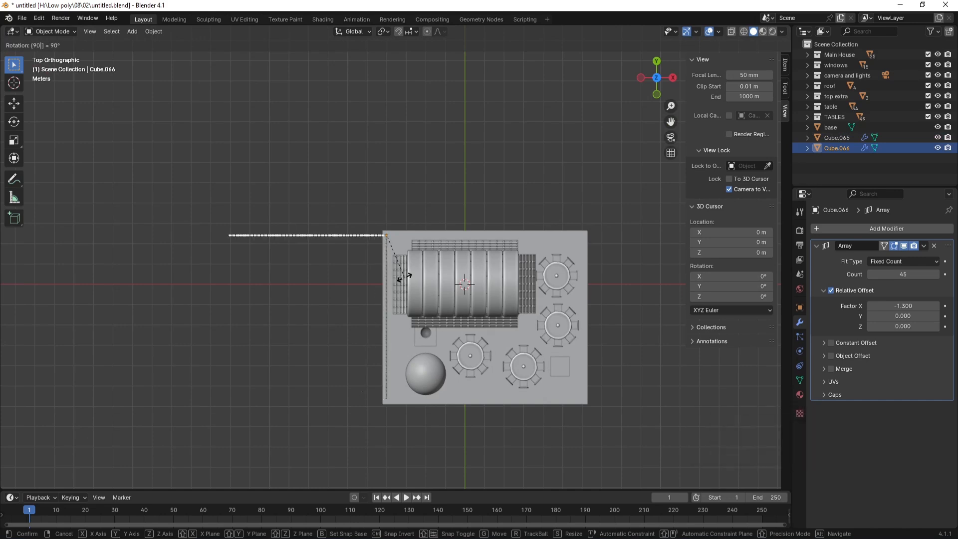
key(Return)
key(g)
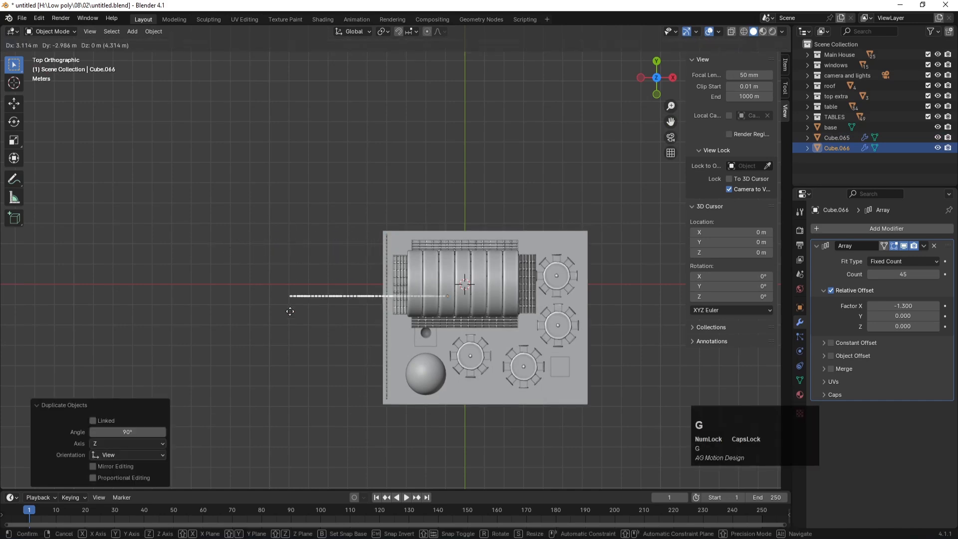
click(415, 407)
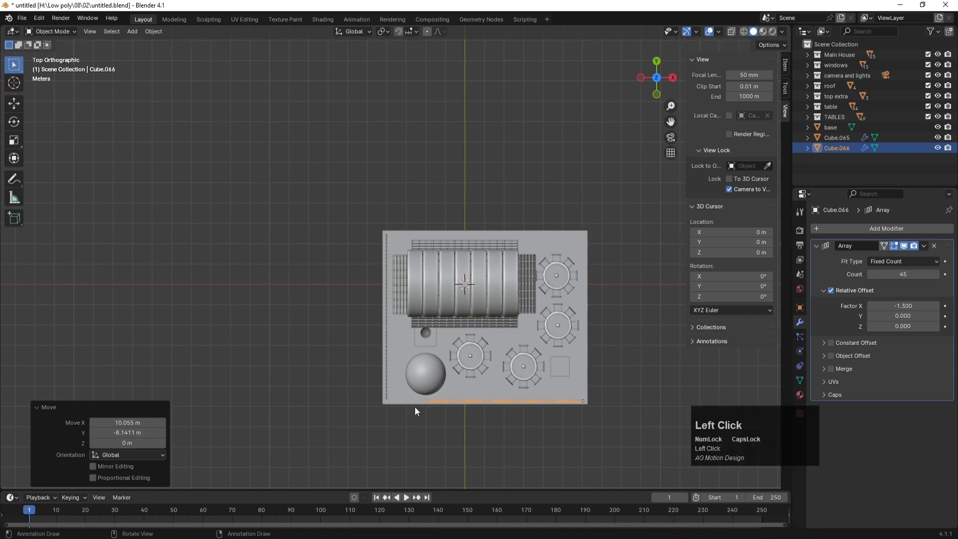
key(KP_0)
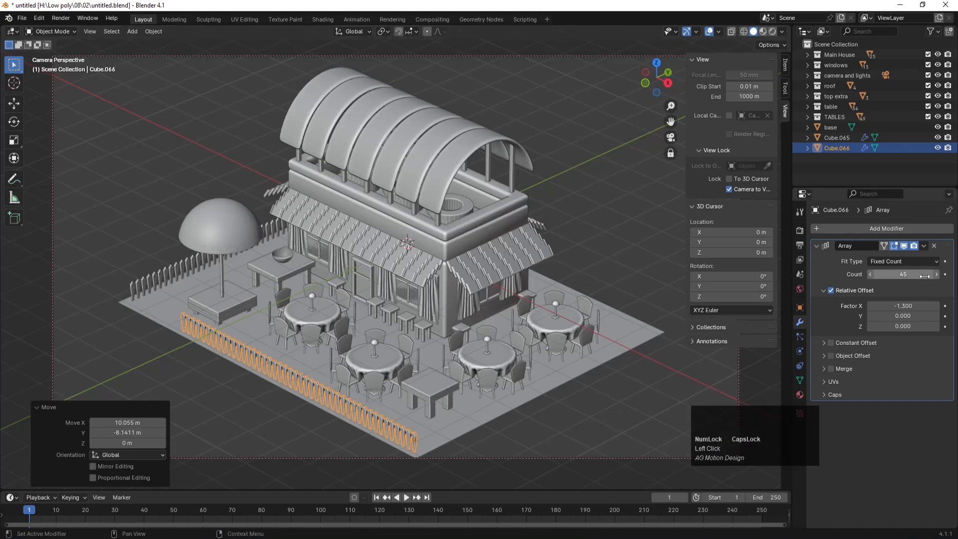
drag(929, 274, 943, 274)
Step: Try a 90° Z rotation on the front fence, undo it, and duplicate the front fence
click(562, 424)
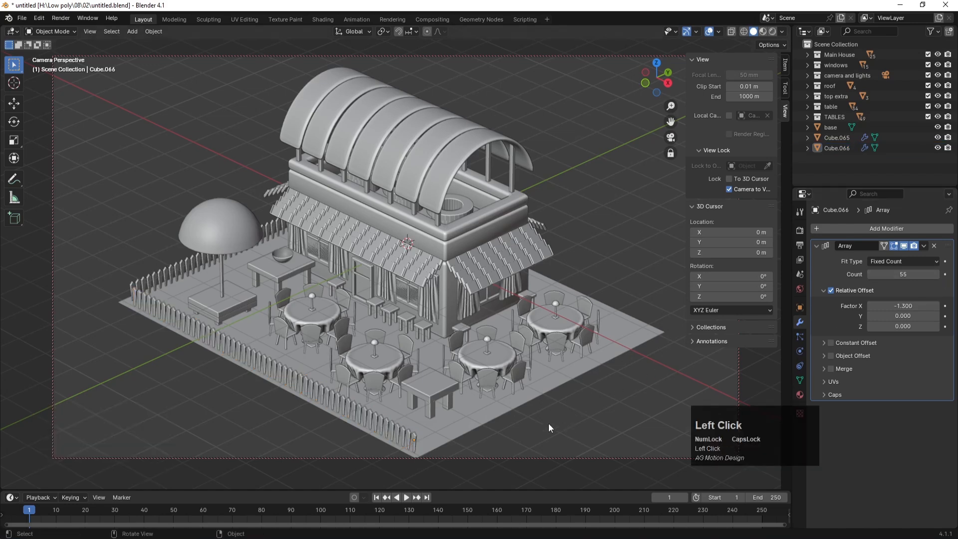
click(390, 426)
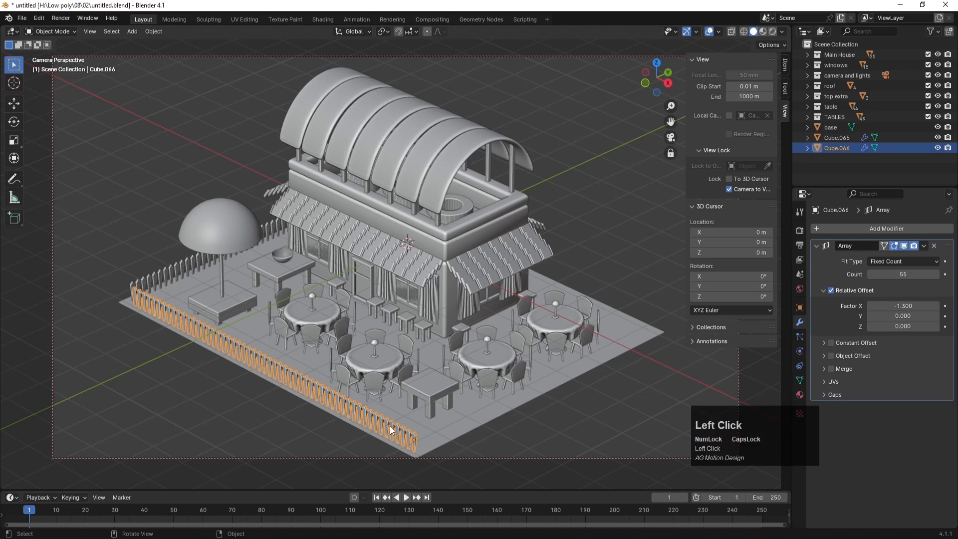
key(r)
key(z)
key(9)
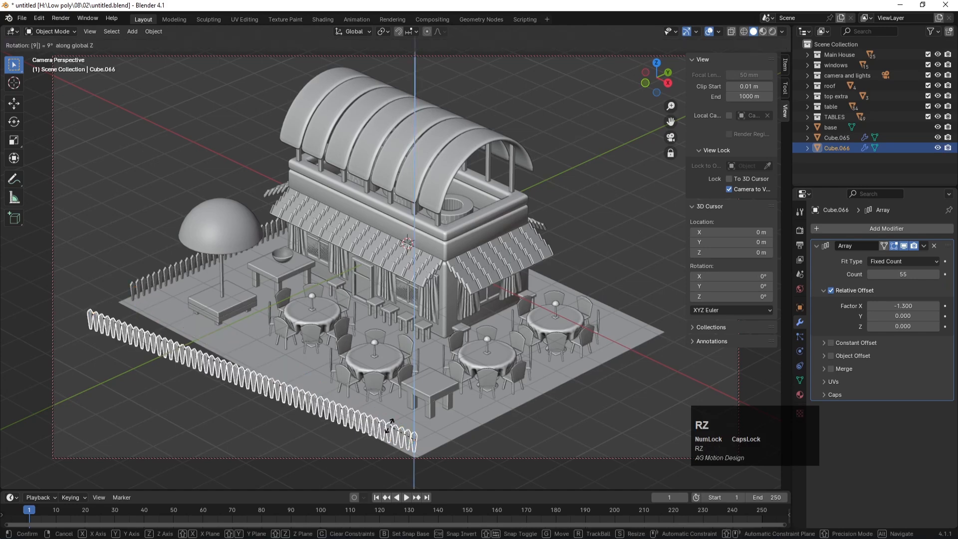
key(0)
key(Return)
key(ctrl+z)
click(297, 427)
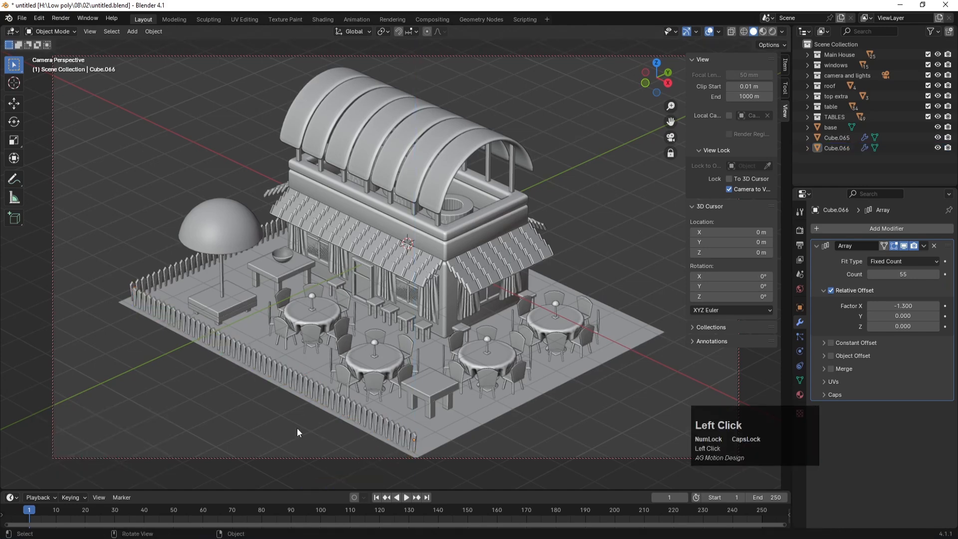
click(320, 385)
key(shift+d)
Step: Rotate the copied fence -90° around Z and set its Array Count to 45
key(r)
key(z)
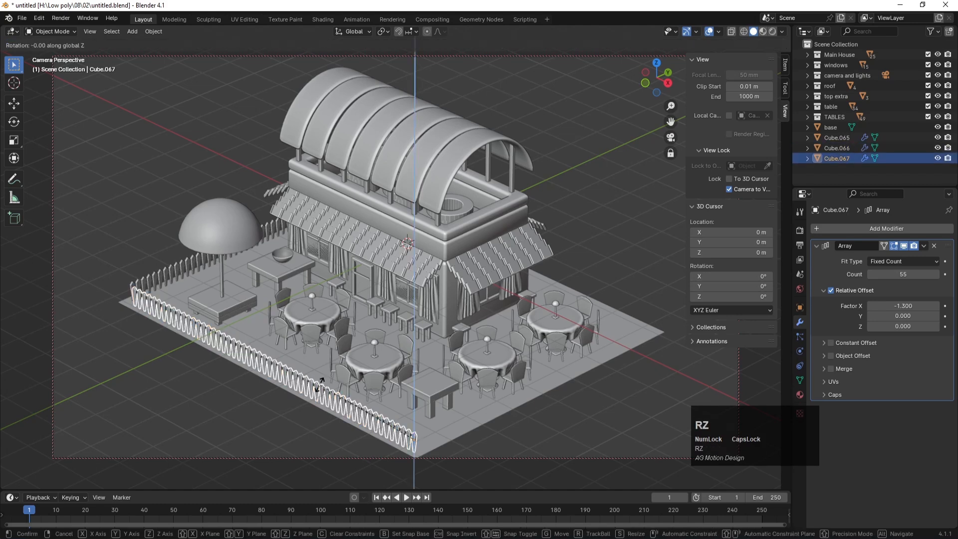
text(-90)
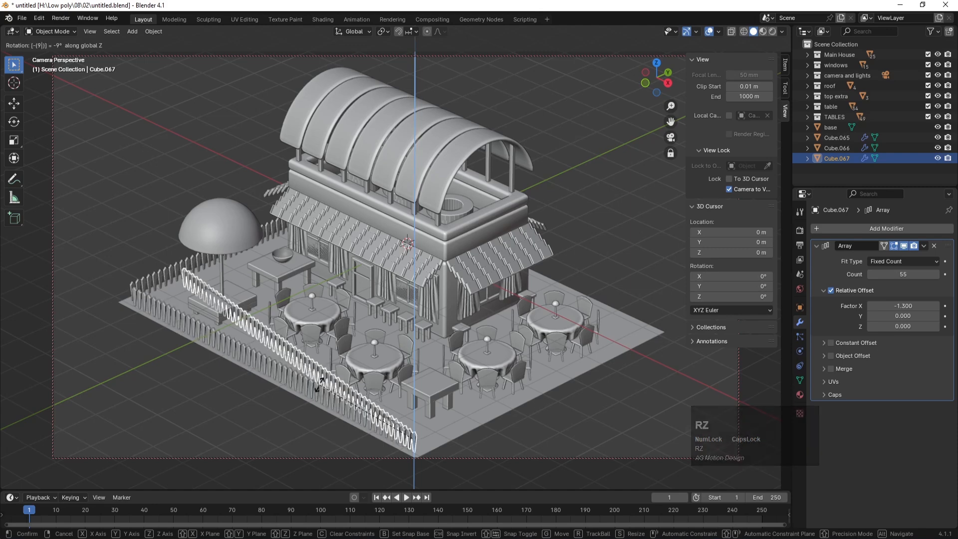
key(Return)
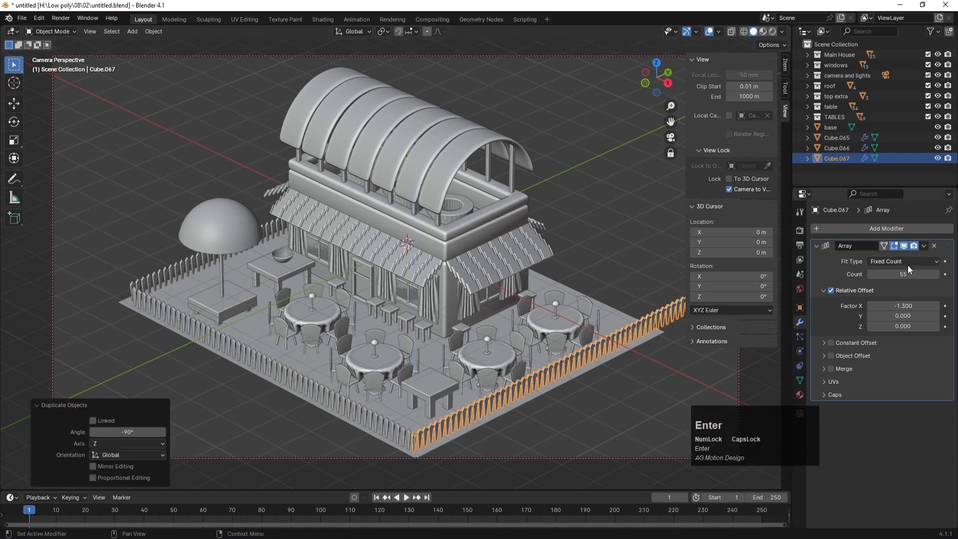
mouse_move(904, 275)
mouse_down()
mouse_move(879, 275)
mouse_move(915, 281)
mouse_up()
click(870, 274)
key(Return)
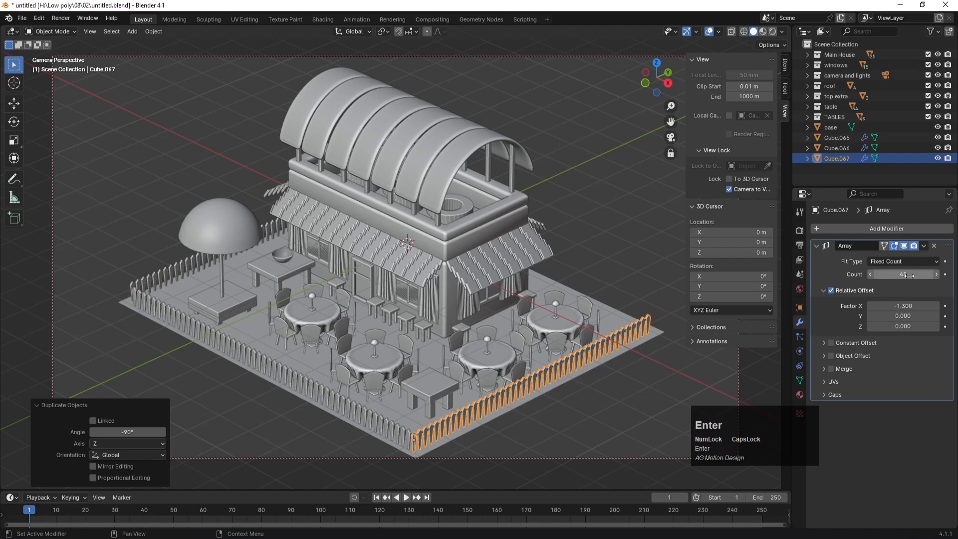
Step: Duplicate the front-left fence, move it along Y to the back edge, and save untitled.blend
click(359, 415)
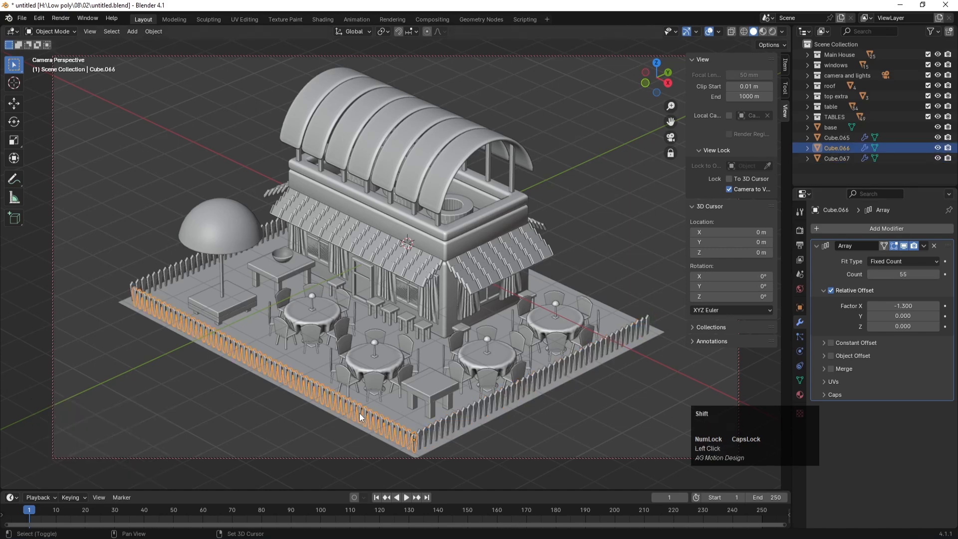
key(shift+d)
key(z)
key(y)
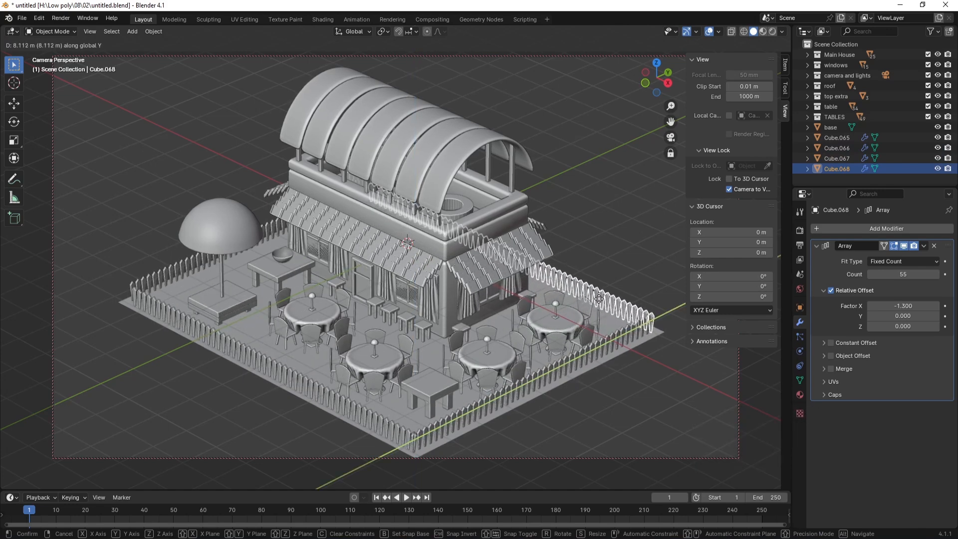
click(598, 298)
click(598, 250)
key(ctrl+s)
middle_drag(372, 237, 412, 244)
key(ctrl+s)
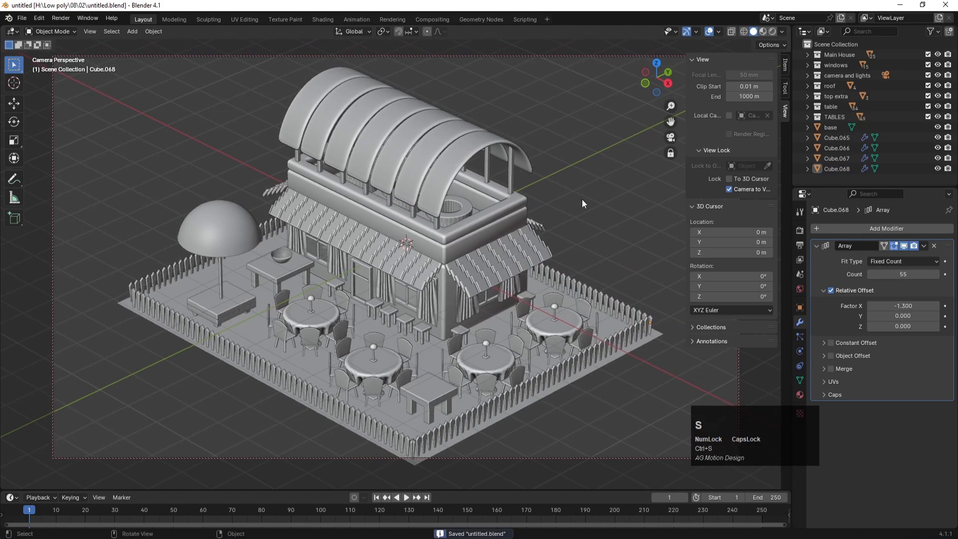
click(187, 287)
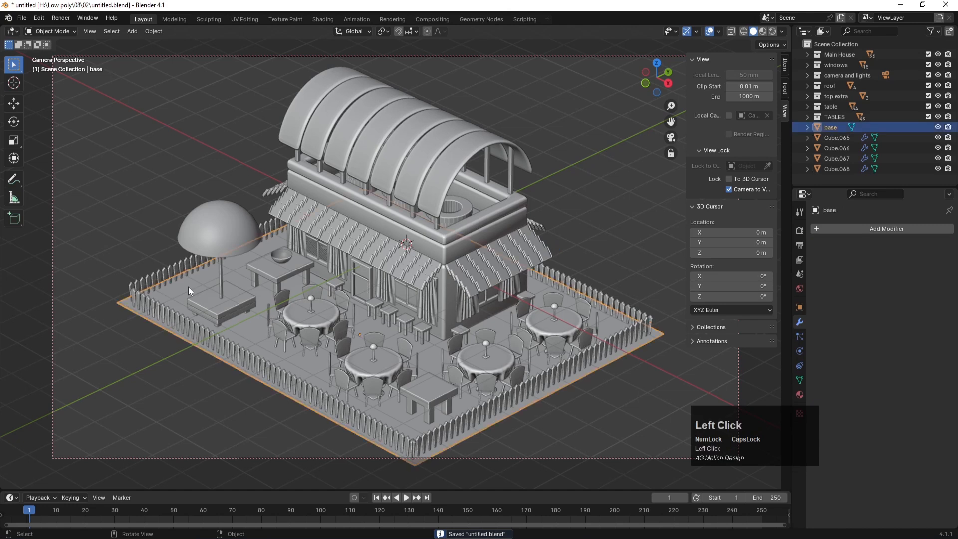
Step: Save, switch to top view, and set the 3D cursor in empty space beside the café
key(ctrl+s)
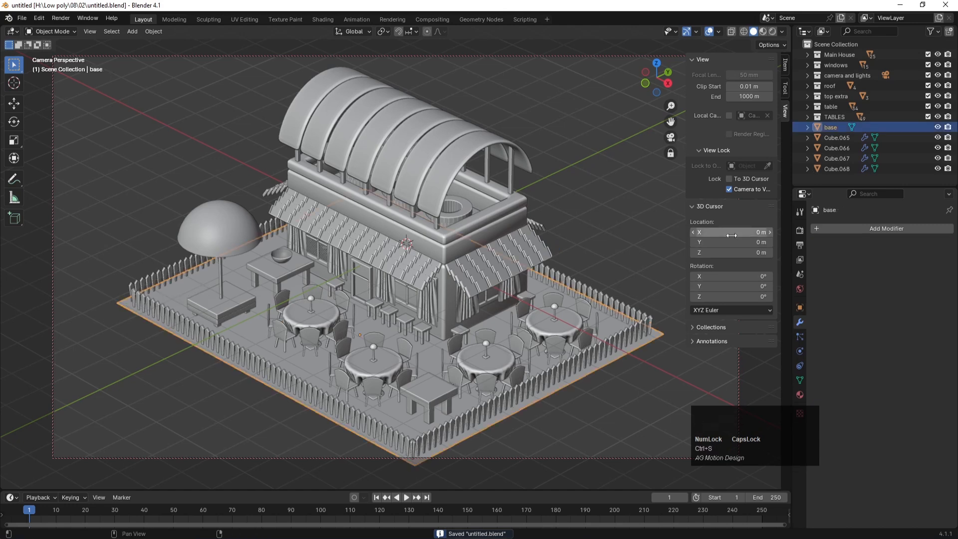
click(595, 208)
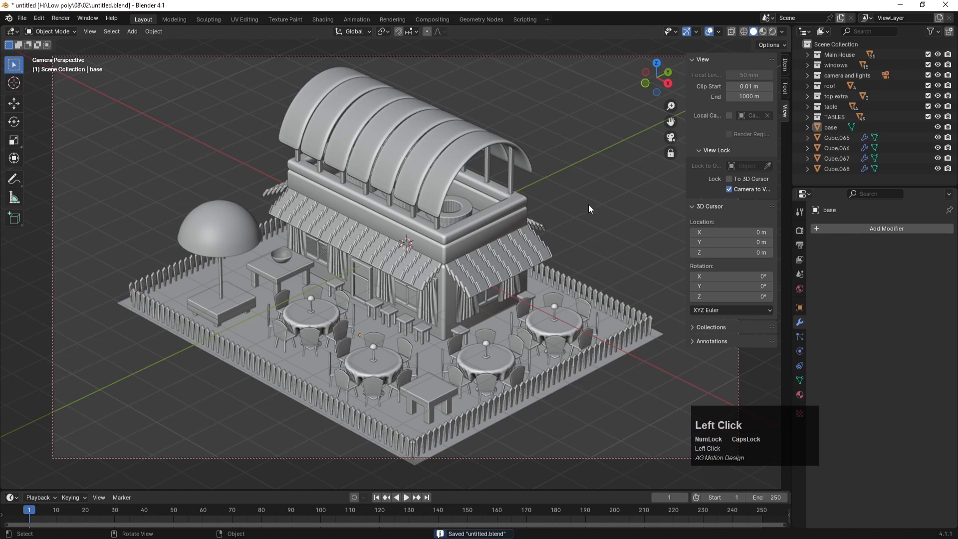
key(KP_7)
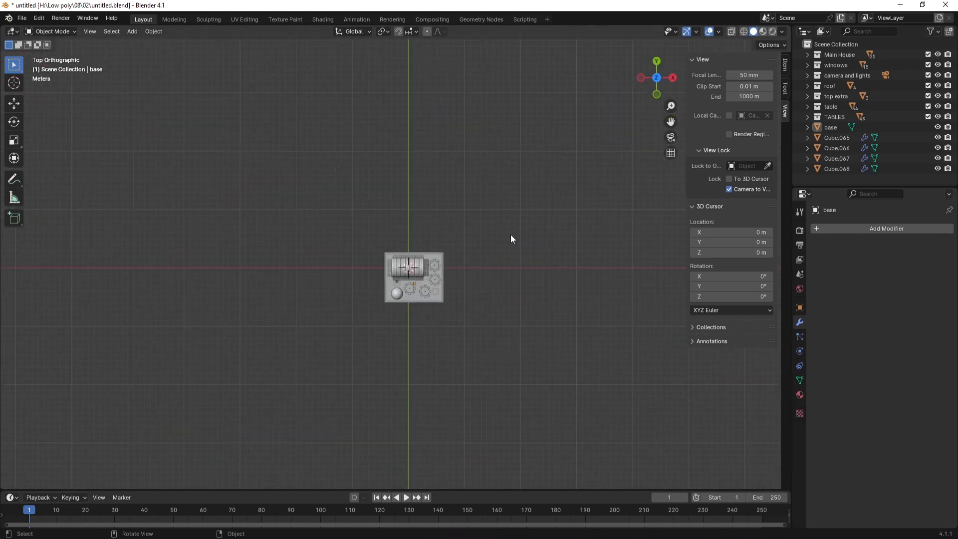
scroll(511, 238, up, 1)
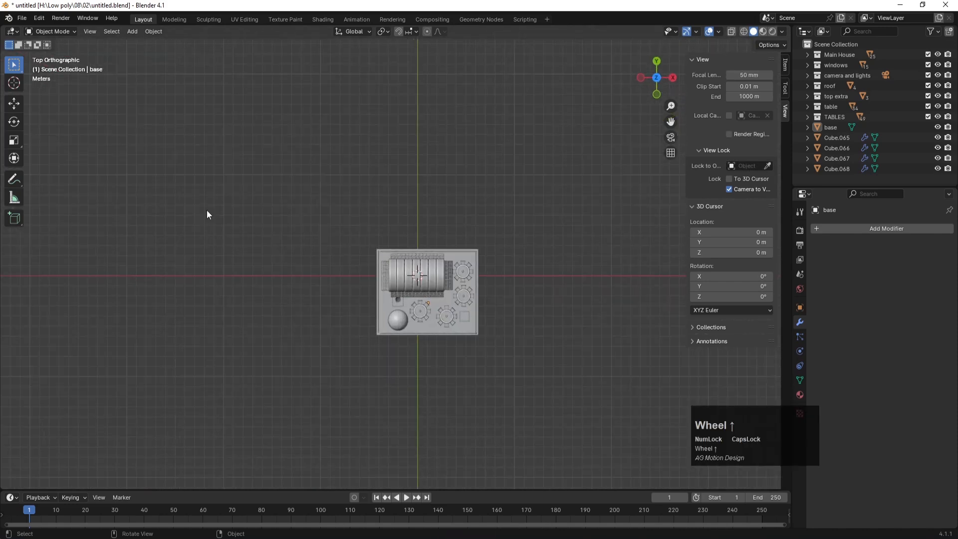
click(14, 83)
click(451, 156)
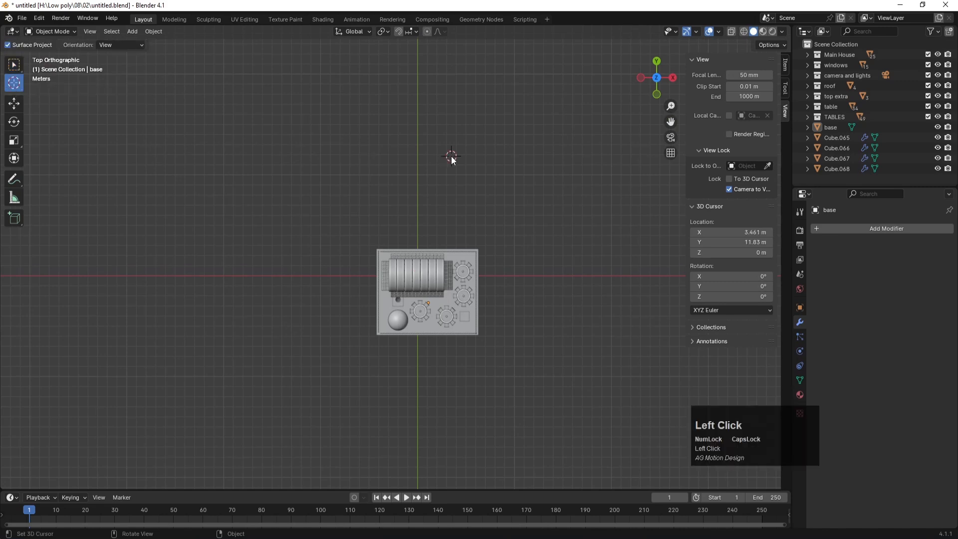
click(14, 103)
Step: Add a mesh cube at the 3D cursor and frame it in perspective
key(shift+a)
mouse_move(457, 136)
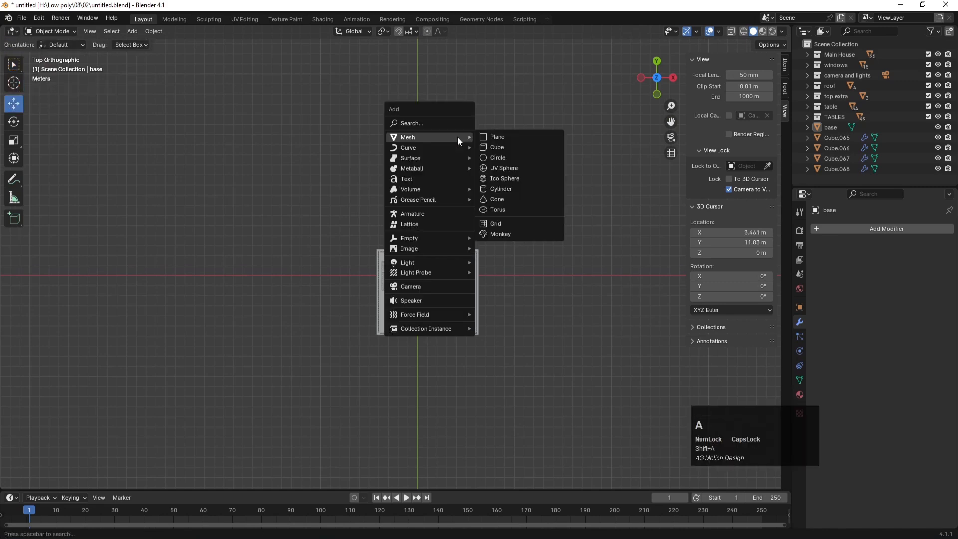
click(506, 146)
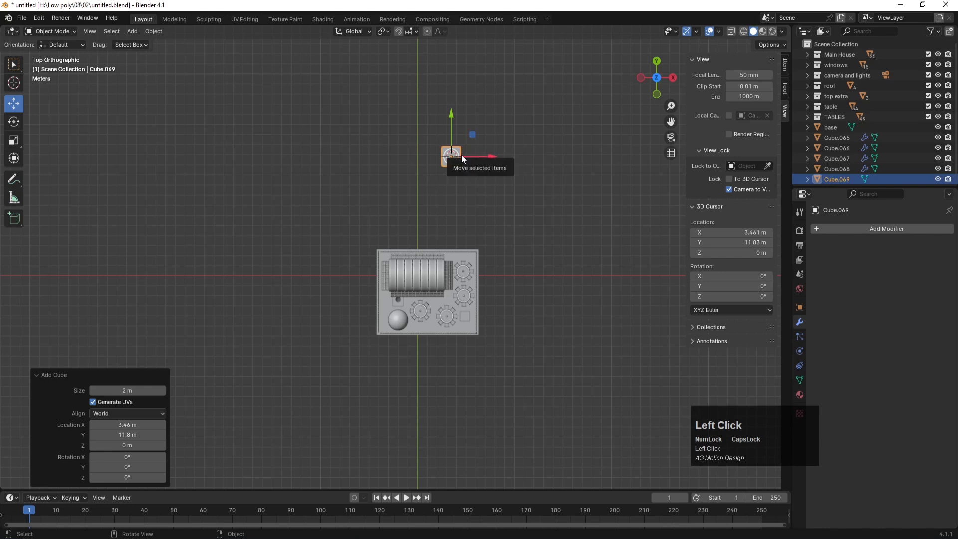
key(KP_Decimal)
scroll(468, 214, down, 5)
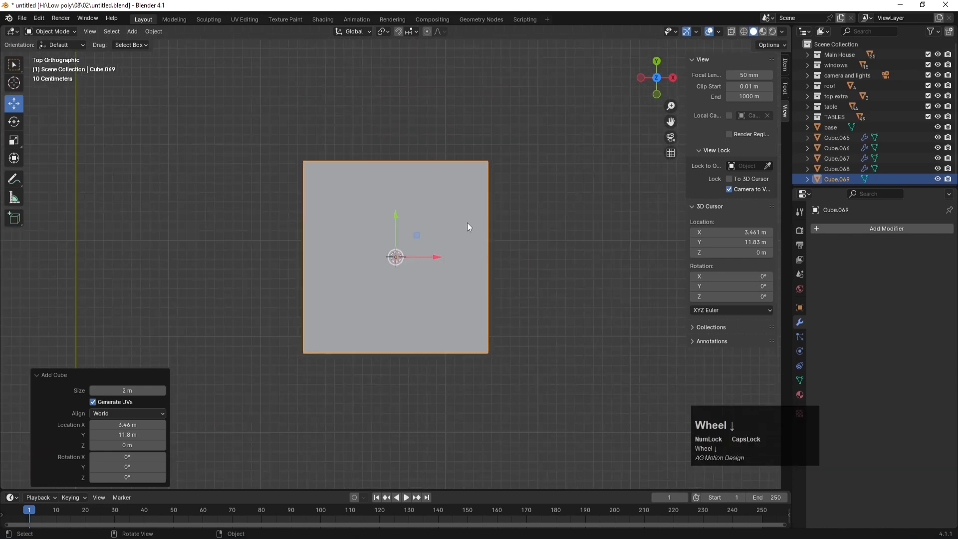
middle_drag(459, 259, 432, 188)
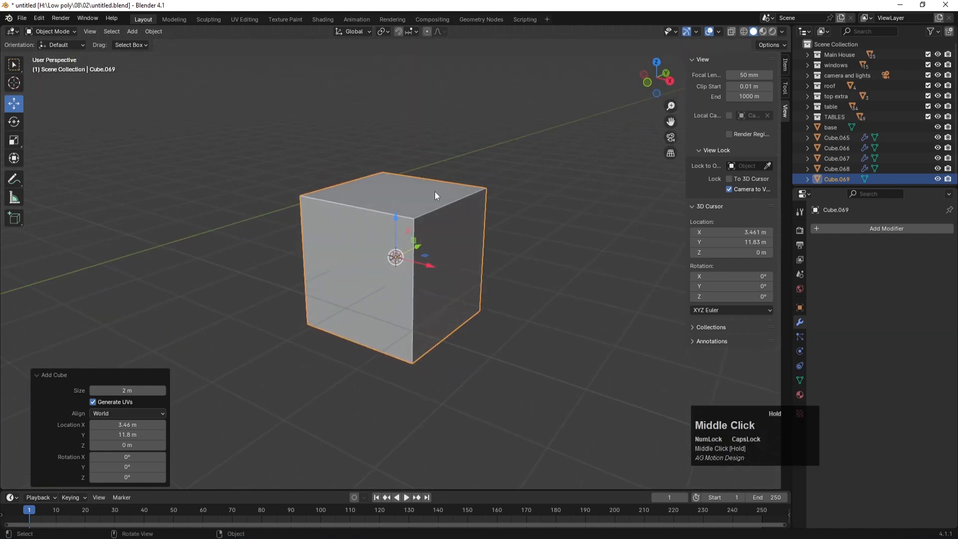
Step: Flatten the cube along Z into a thin slab and stretch it 1.391 along Y
key(s)
key(z)
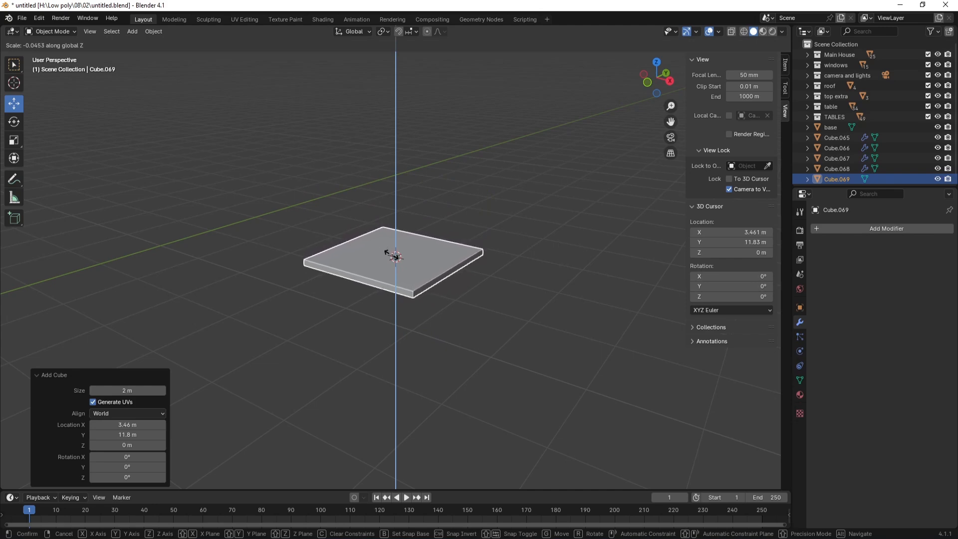
click(415, 288)
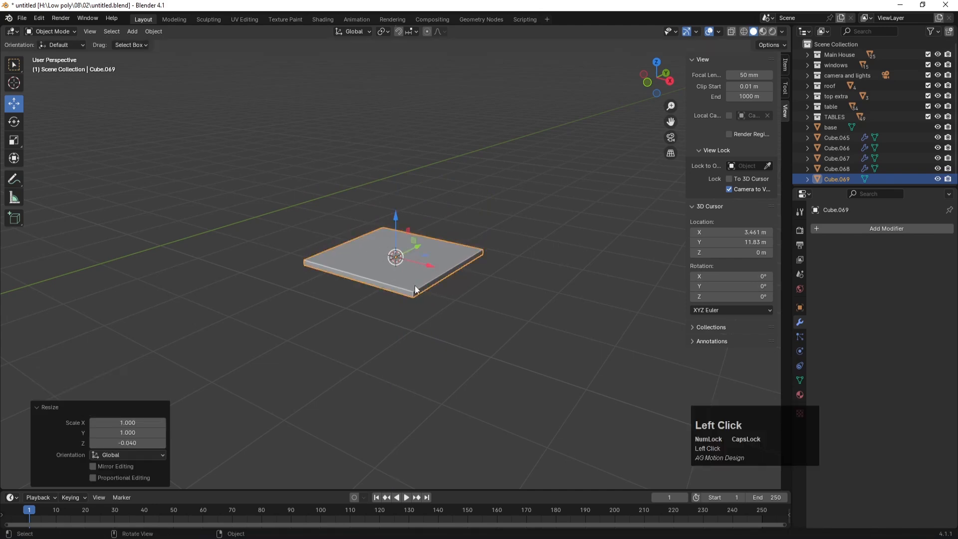
key(s)
key(y)
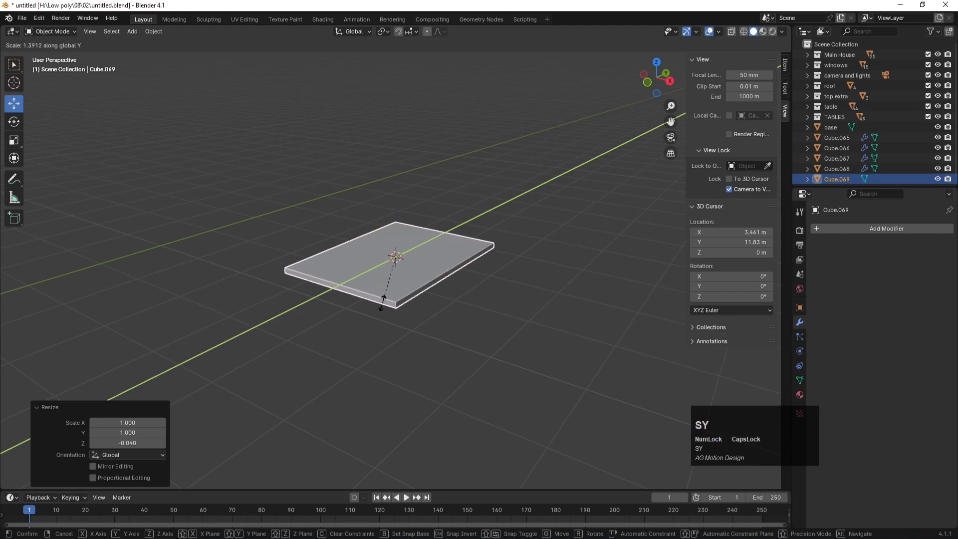
click(389, 302)
key(KP_7)
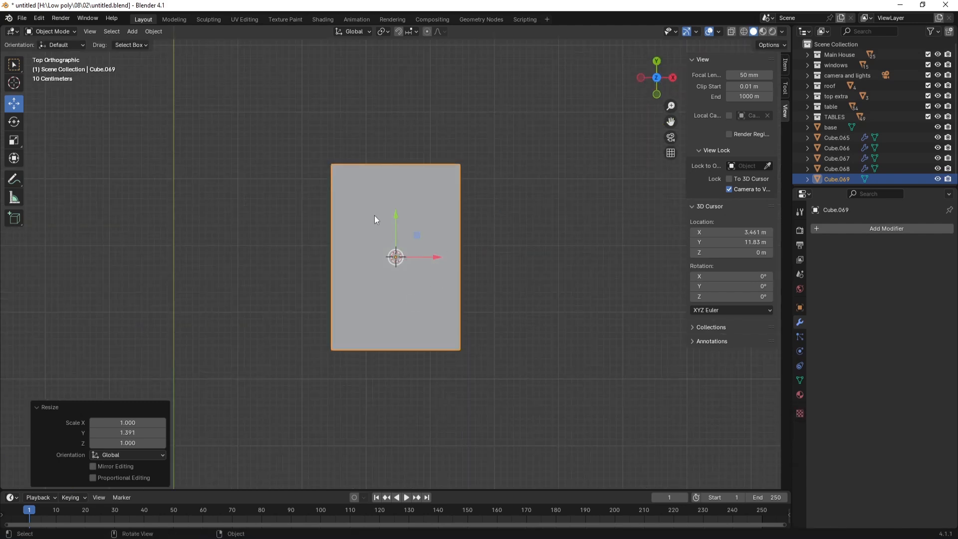
click(151, 32)
Step: Set the slab's origin to Center of Mass (Surface)
mouse_move(170, 54)
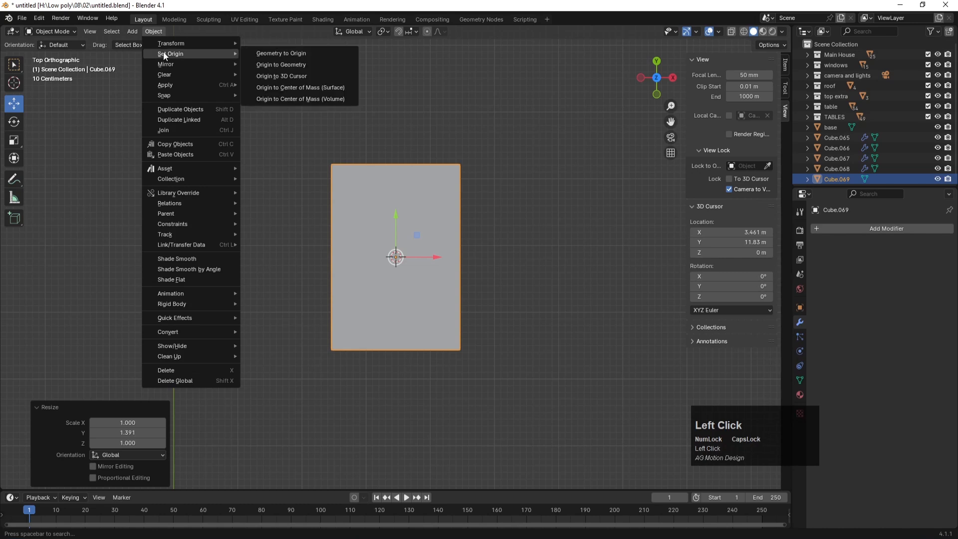
click(289, 87)
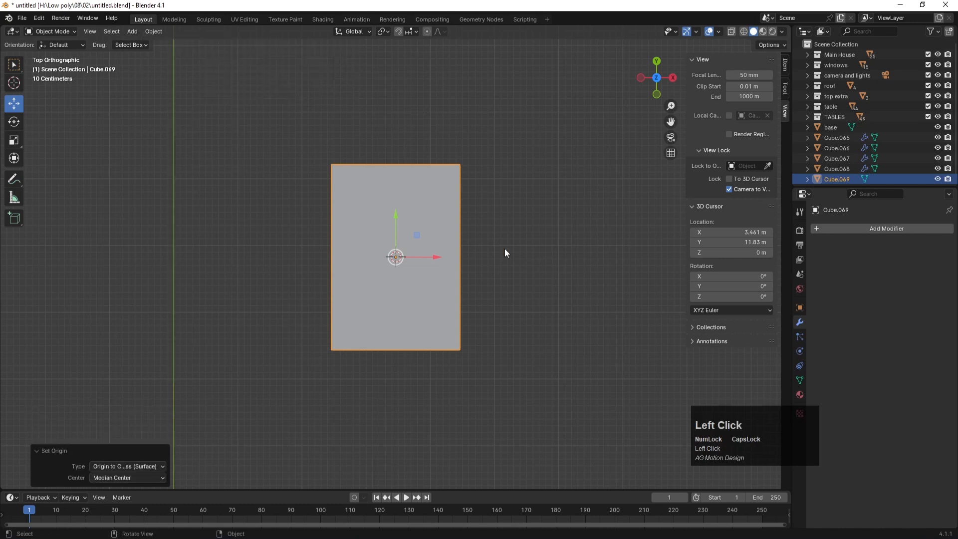
click(549, 243)
click(417, 217)
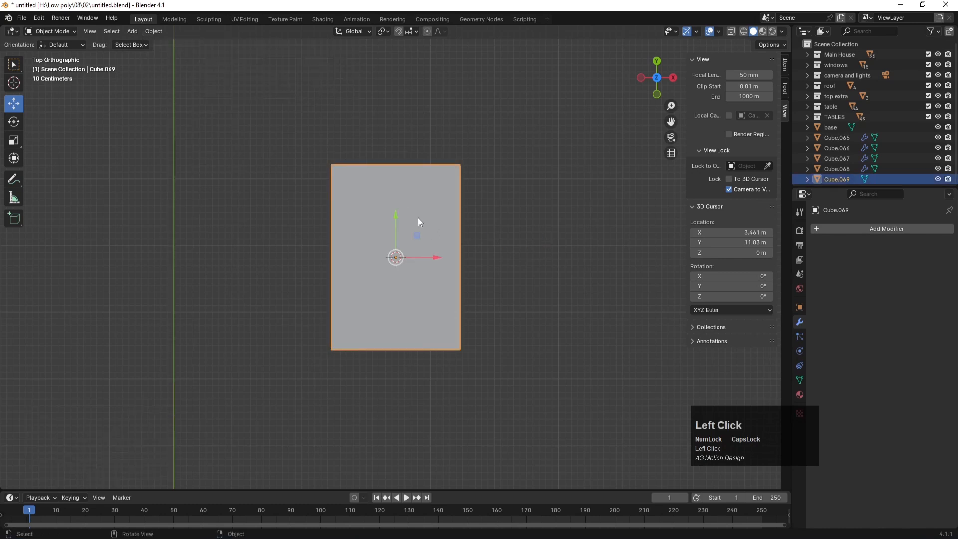
key(Tab)
key(2)
drag(308, 140, 340, 181)
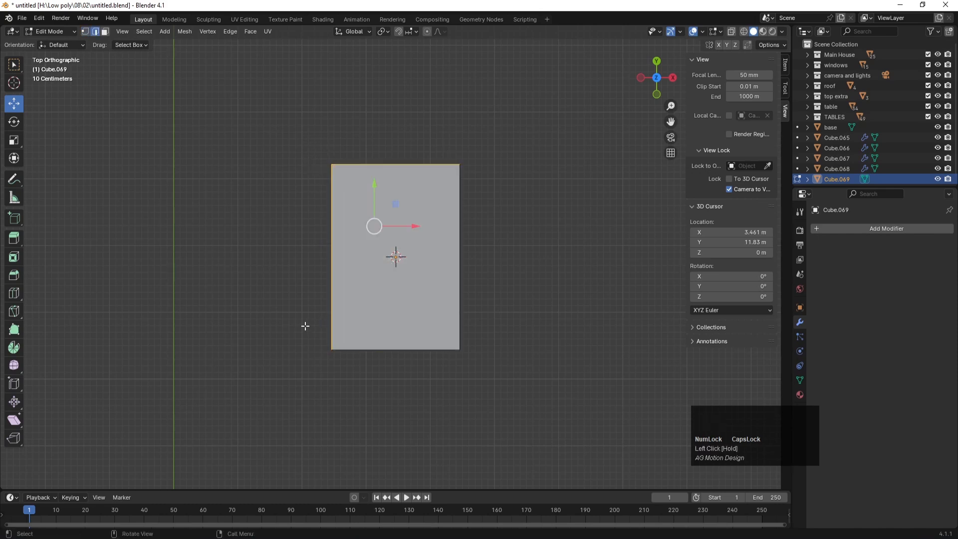
key(Tab)
Step: Apply the slab's scale and select its top-left corner edges in Edit Mode
click(426, 224)
key(ctrl+a)
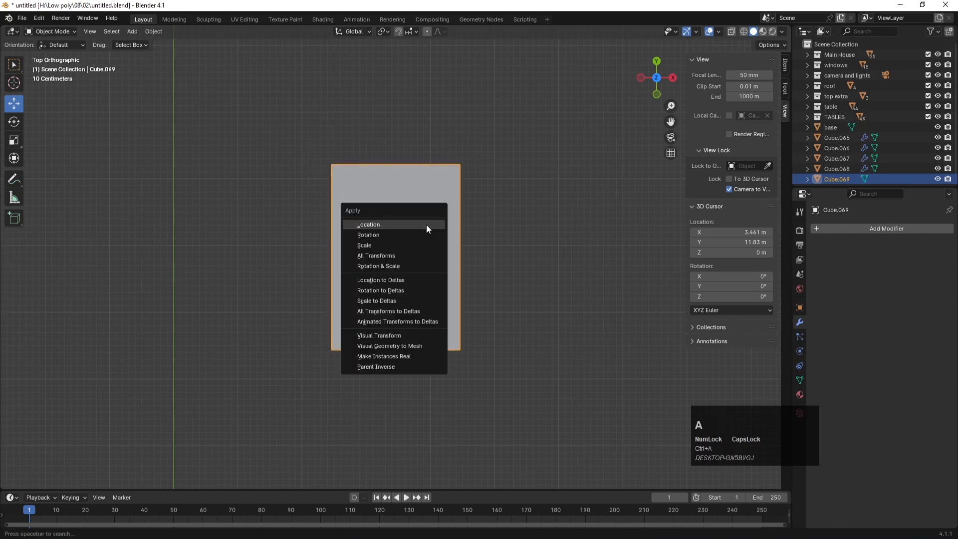
click(379, 241)
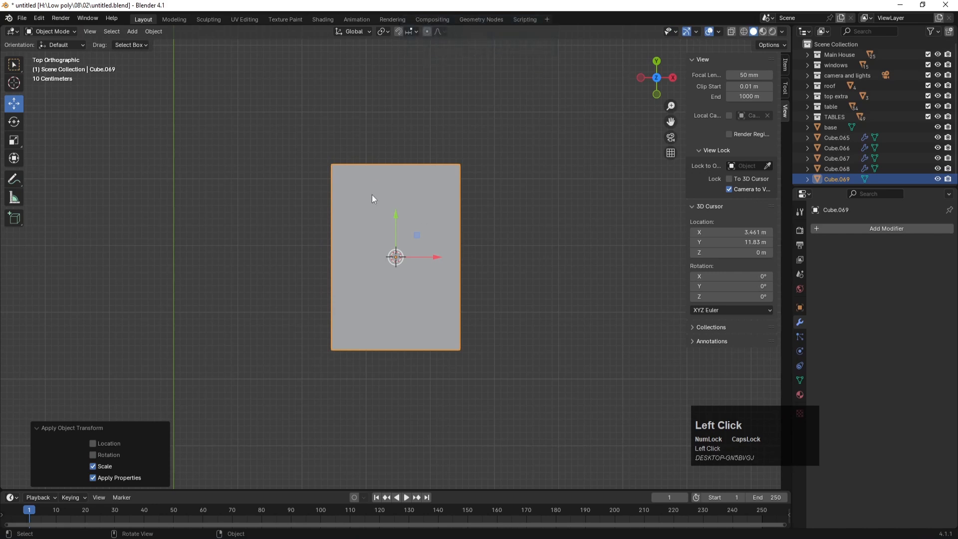
key(Tab)
drag(312, 146, 343, 180)
Step: Select the corner edges at all four corners of the slab
shift+drag(440, 143, 476, 184)
shift+drag(448, 325, 465, 353)
shift+drag(351, 378, 324, 354)
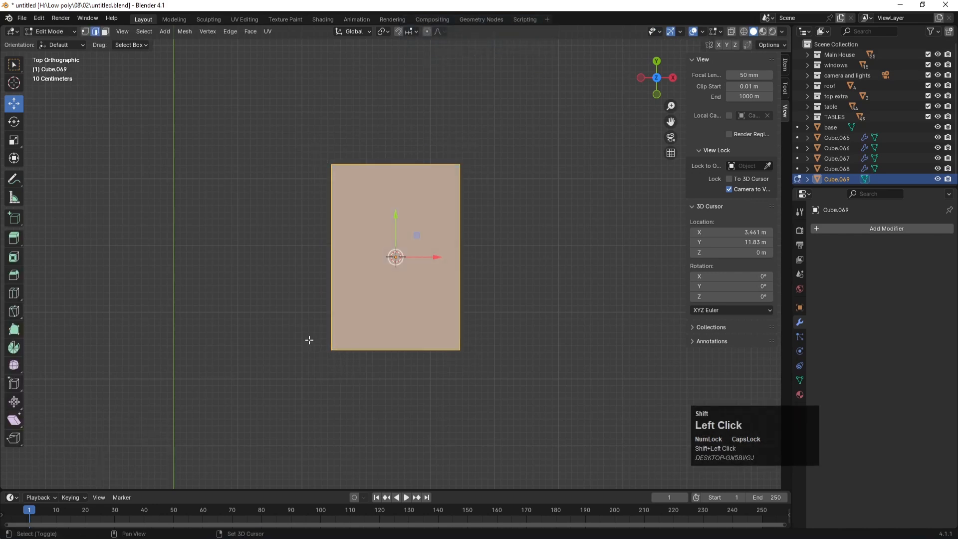
click(503, 324)
middle_drag(503, 349, 466, 263)
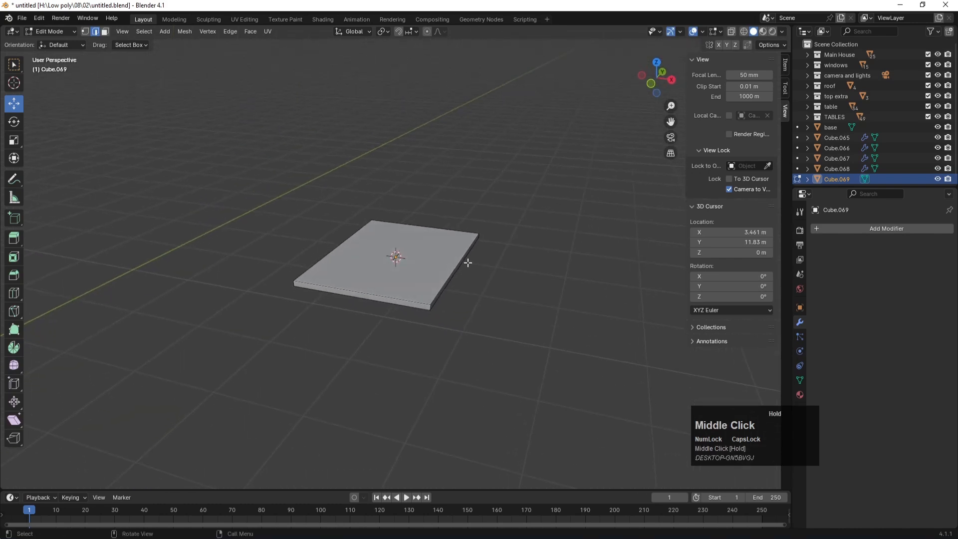
click(431, 308)
shift+drag(291, 275, 301, 300)
shift+drag(353, 203, 382, 230)
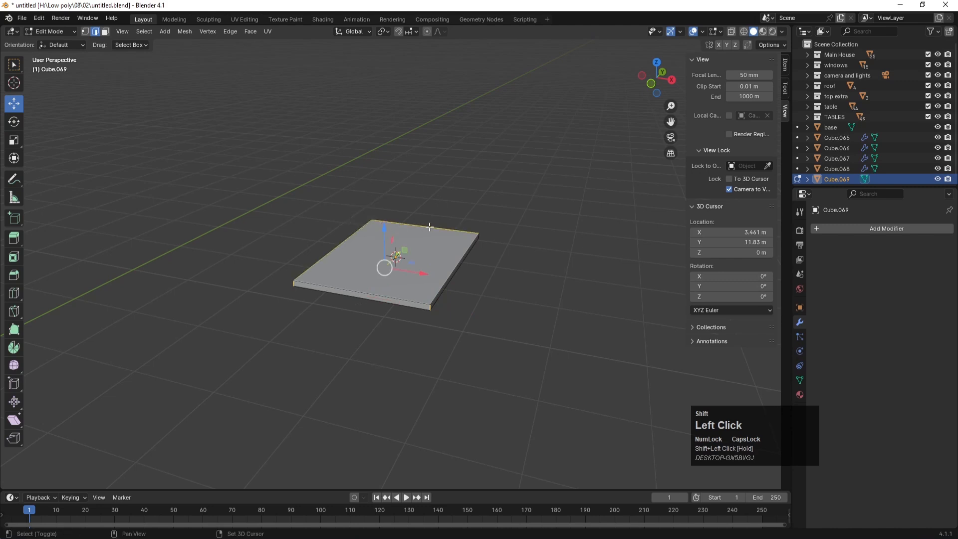
middle_drag(466, 261, 300, 269)
shift+click(274, 261)
middle_drag(489, 238, 499, 257)
shift+drag(515, 265, 486, 224)
middle_drag(436, 219, 456, 175)
Step: Bevel the slab's corners at about 0.52 m width with 6 segments
key(ctrl+b)
click(456, 174)
drag(126, 320, 149, 319)
click(128, 334)
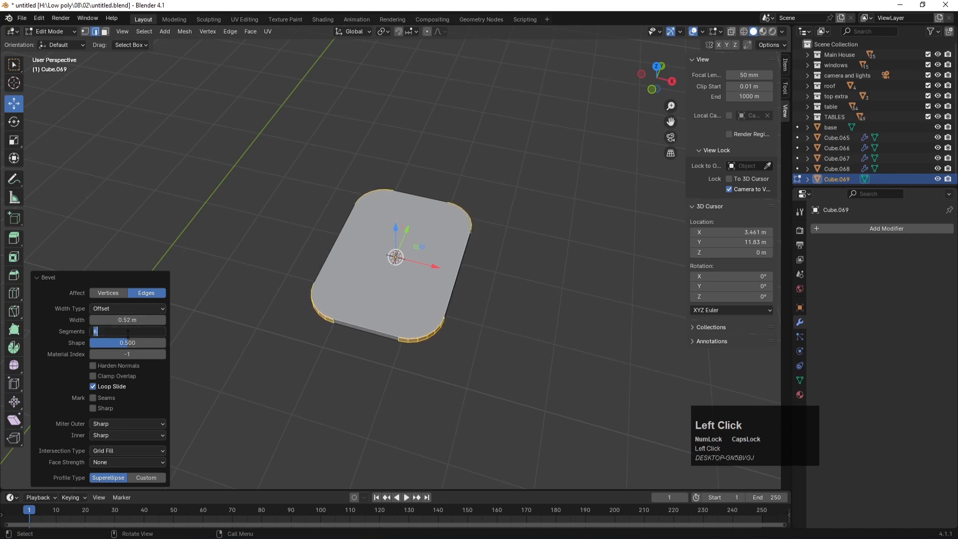
key(Return)
Step: Try Shade Smooth on the rounded slab, undo it, and reselect Cube.069
click(482, 362)
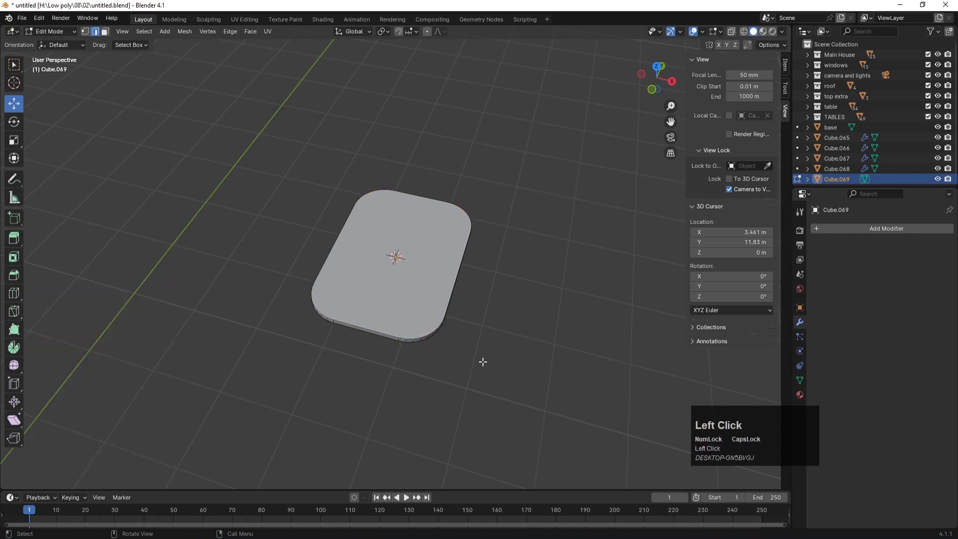
key(Tab)
click(511, 293)
click(415, 292)
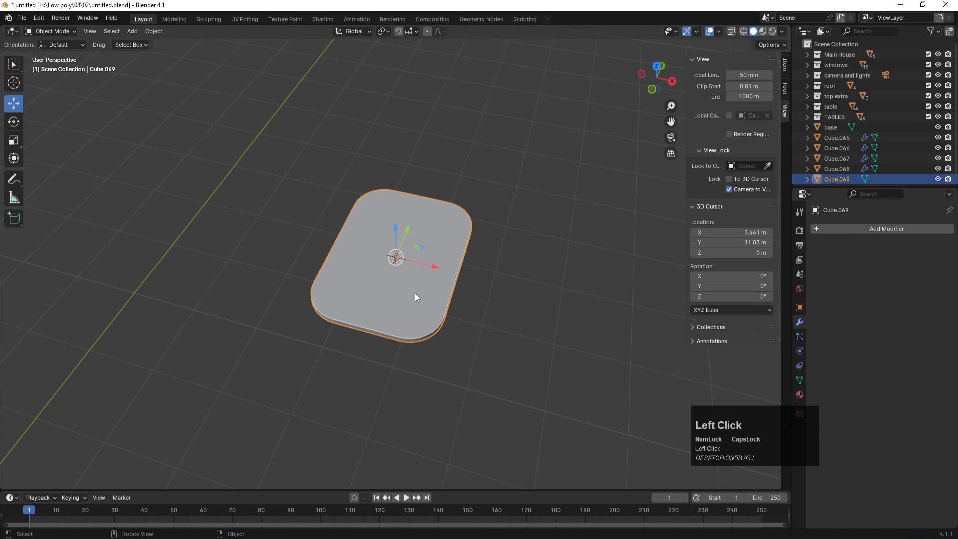
right_click(411, 289)
click(395, 293)
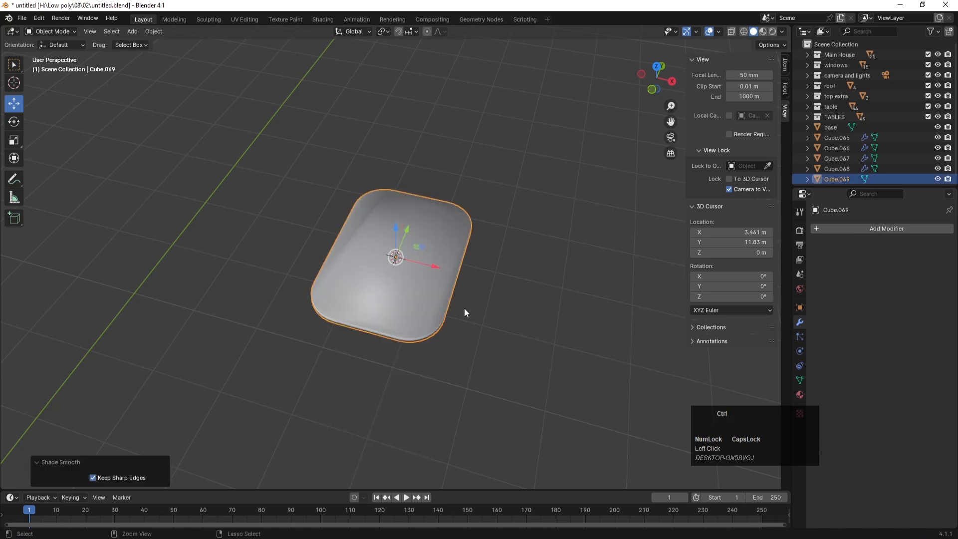
key(ctrl+z)
click(490, 295)
scroll(400, 327, up, 3)
middle_drag(433, 349, 399, 289)
click(418, 308)
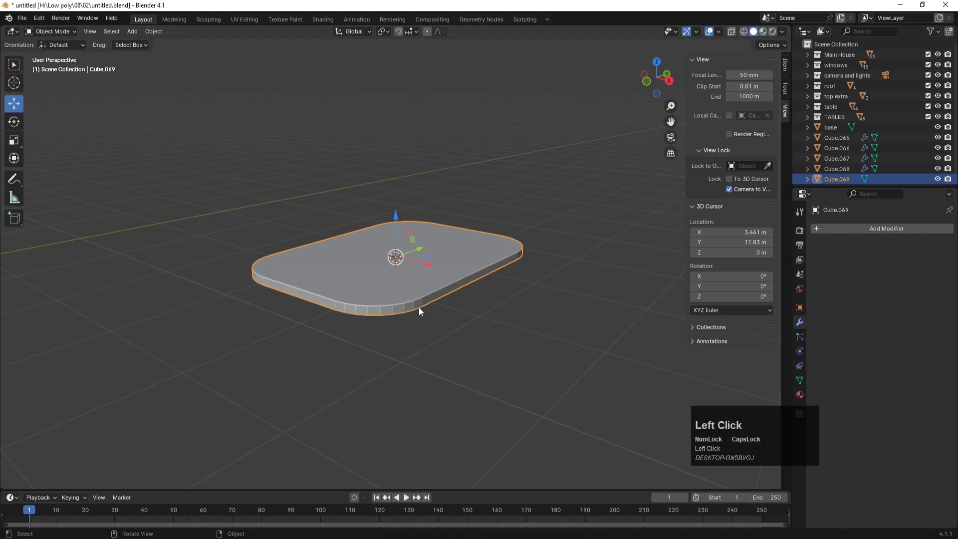
Step: Scale the slab to 0.265 and move it to the base's top-left corner in top view
key(KP_7)
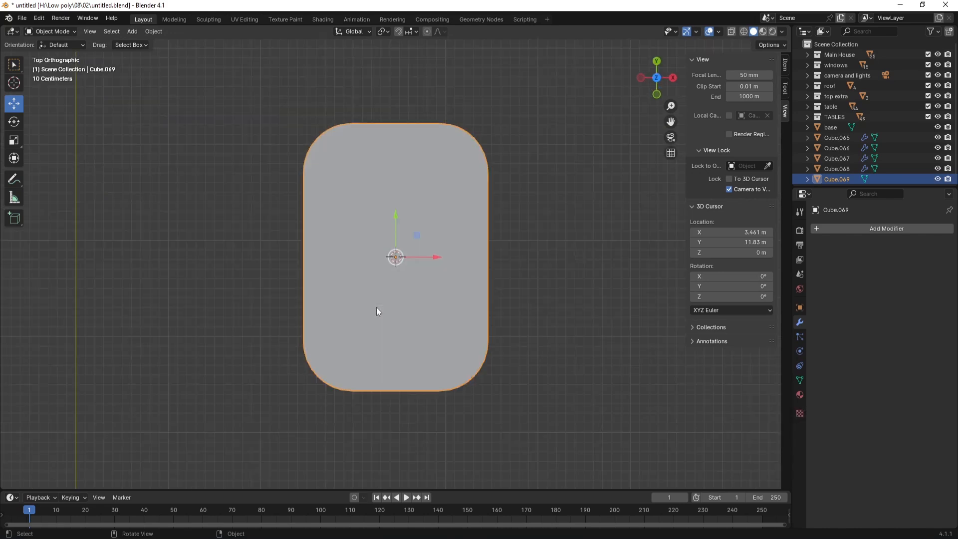
scroll(376, 307, up, 8)
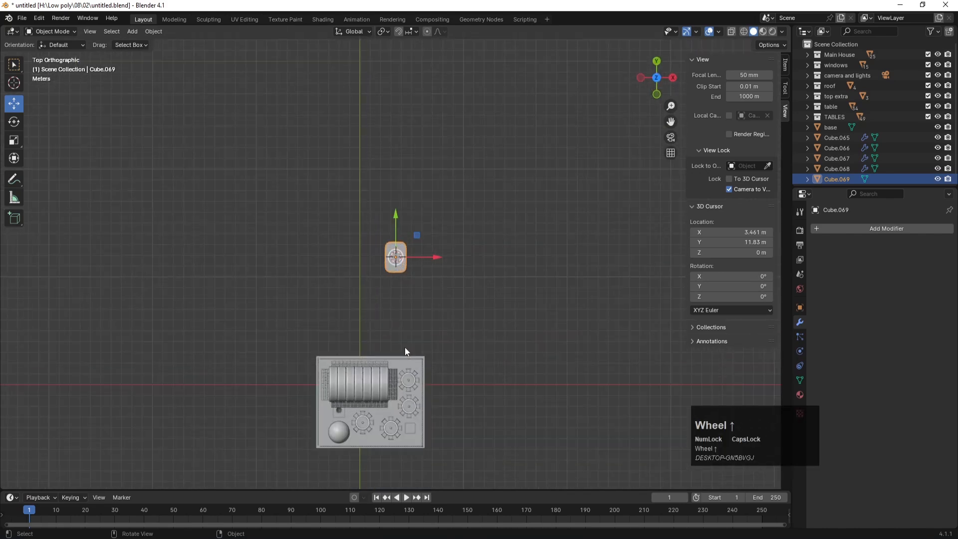
key(g)
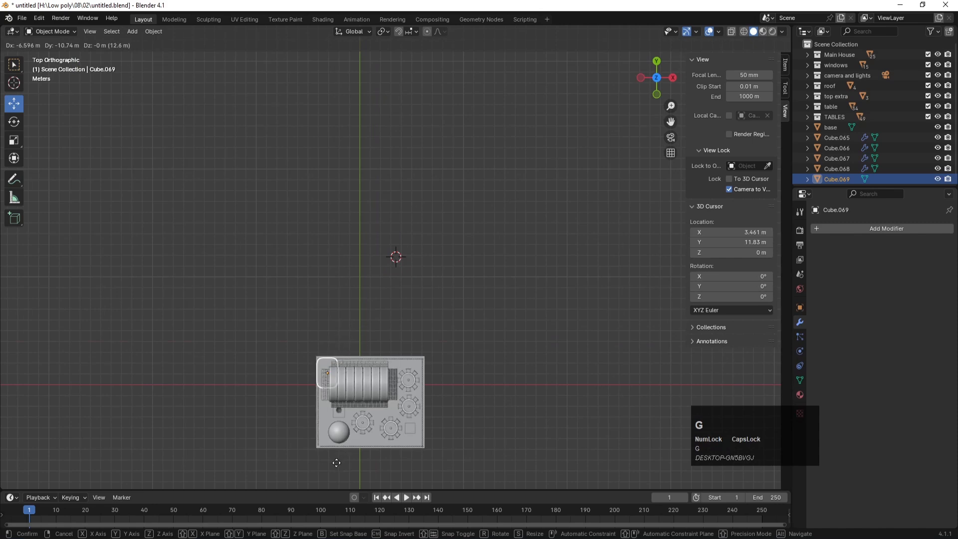
click(339, 430)
key(KP_Decimal)
scroll(399, 342, down, 3)
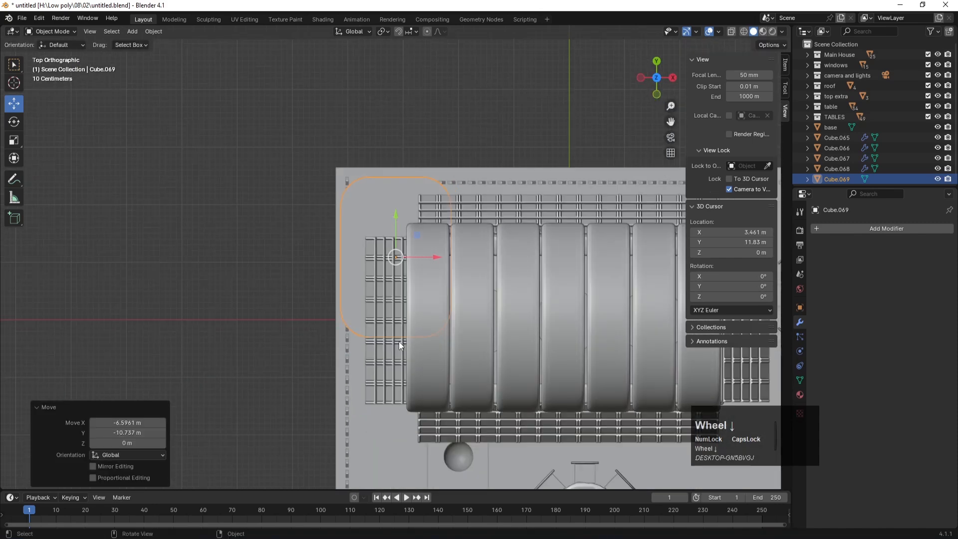
key(s)
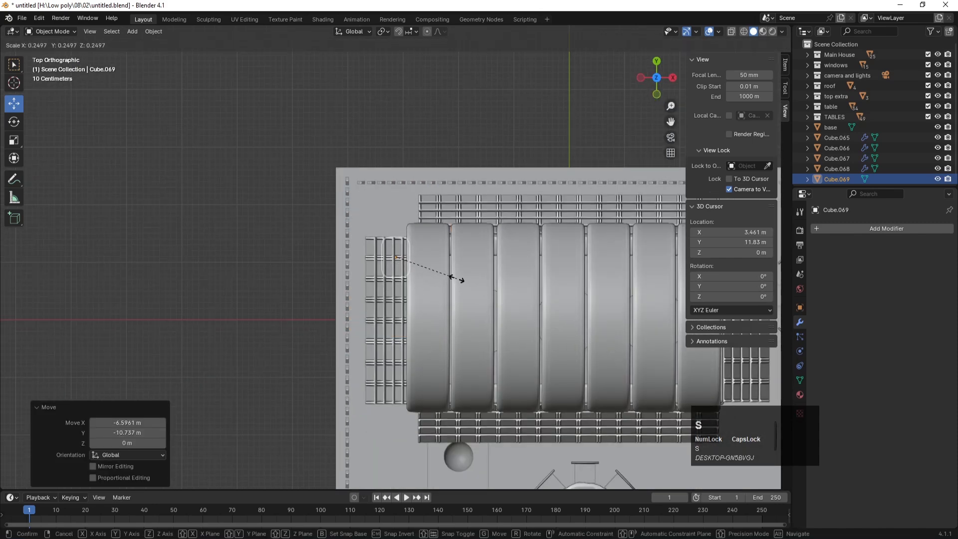
click(461, 277)
key(g)
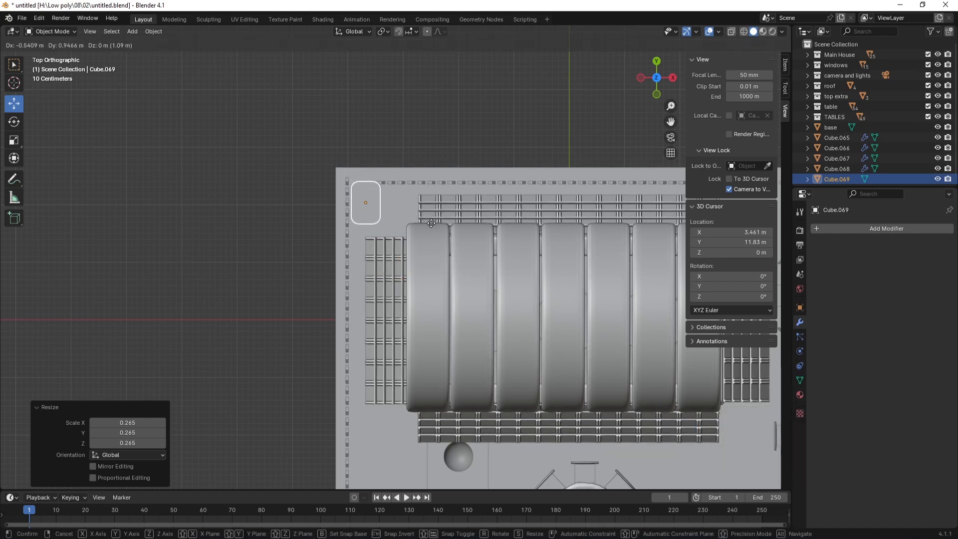
click(434, 231)
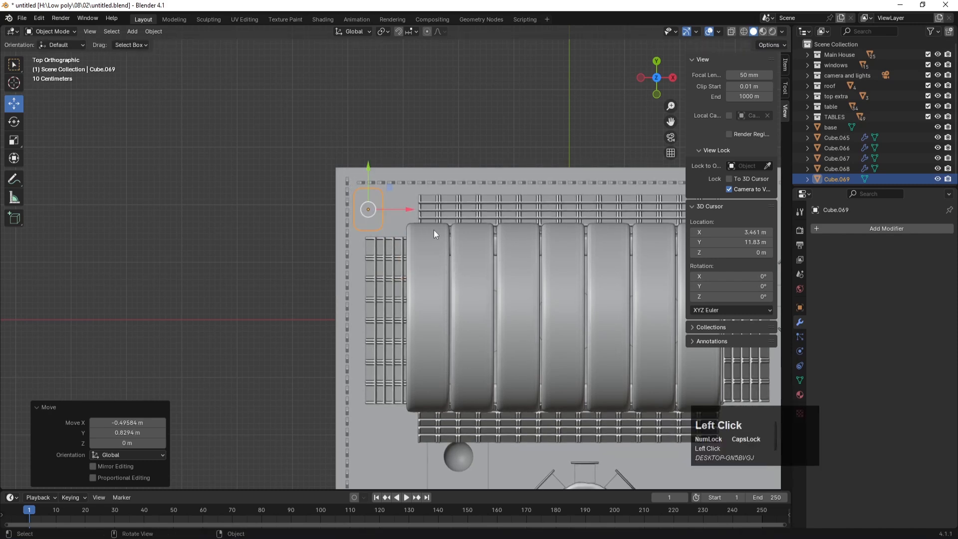
Step: In front view, lower the slab along Z by 1.013 m to the fence bottom
key(KP_1)
scroll(399, 338, up, 3)
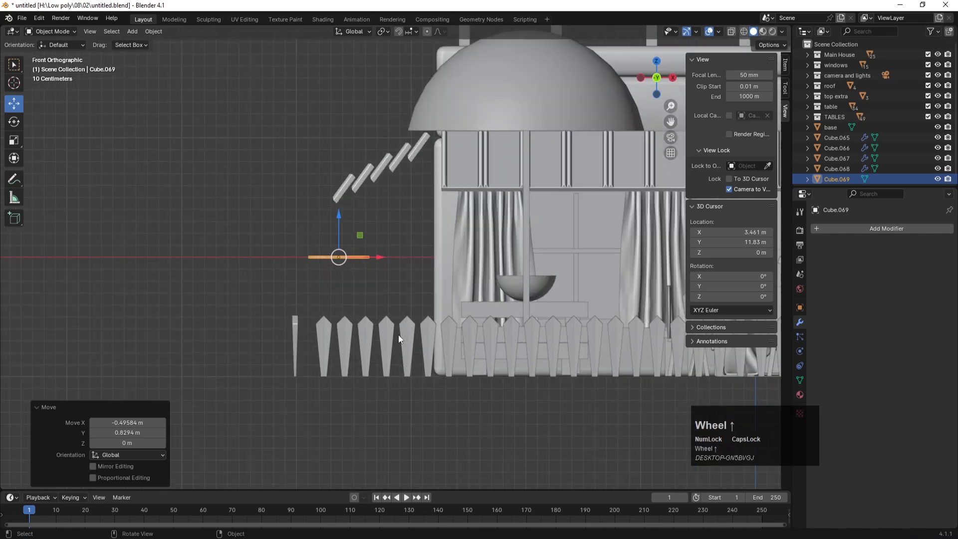
key(g)
key(z)
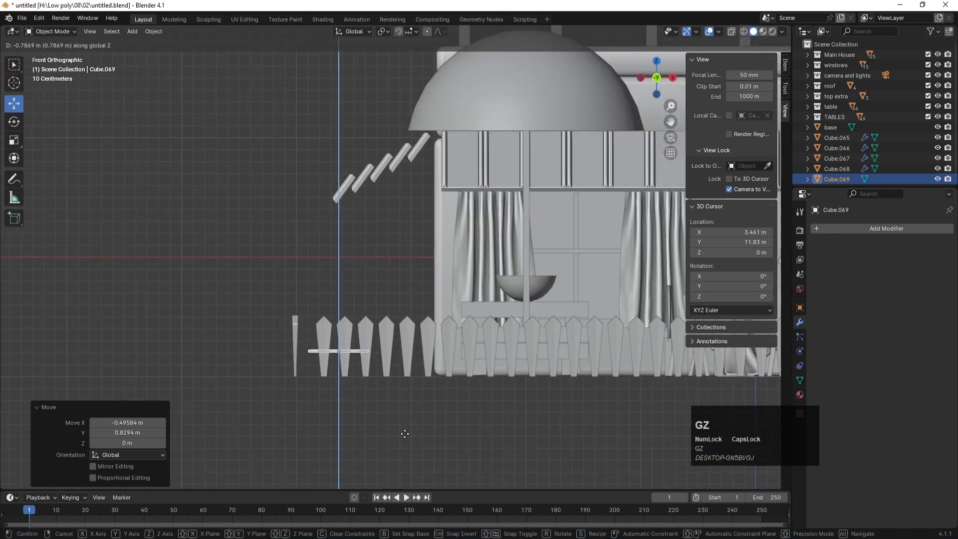
click(405, 459)
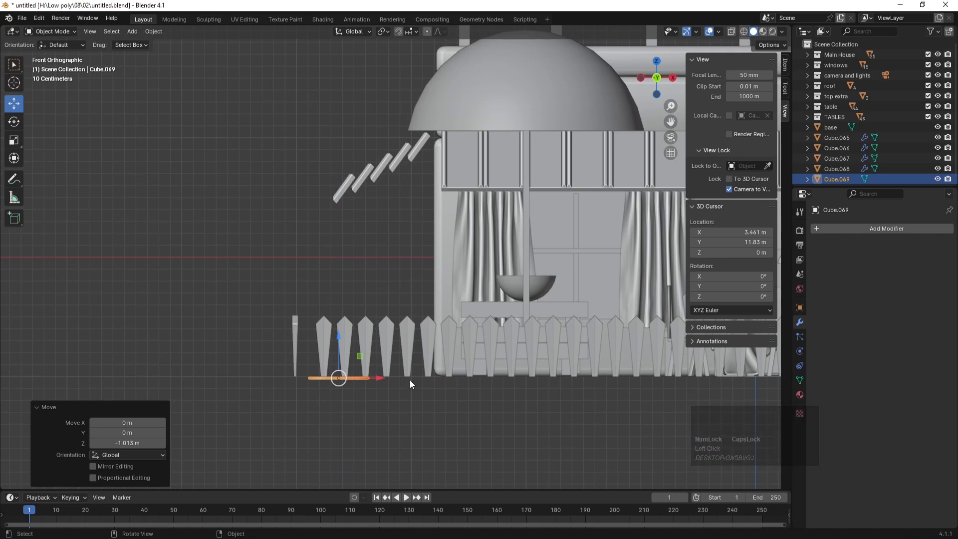
Step: Lower the café base about 0.0217 m along Z
scroll(849, 172, down, 1)
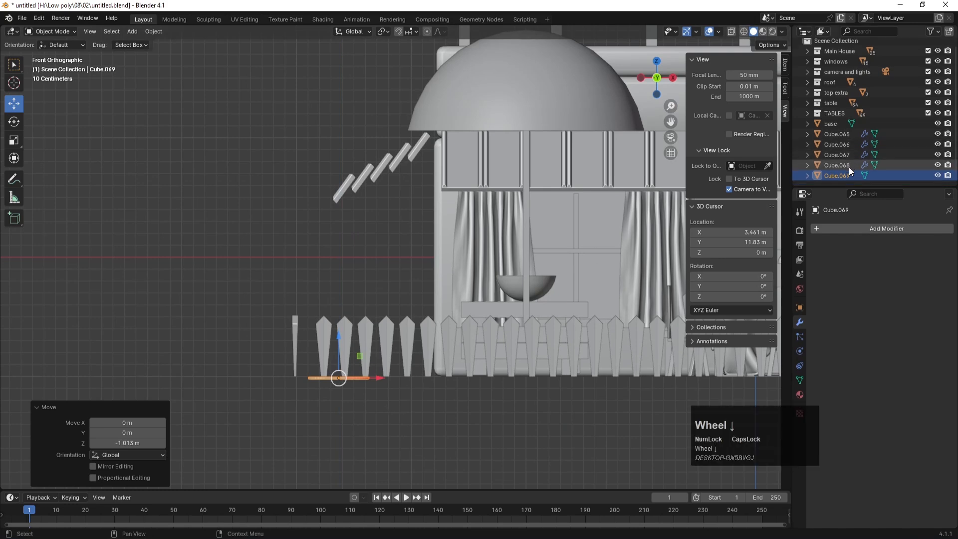
click(831, 124)
scroll(344, 389, up, 4)
scroll(344, 388, down, 4)
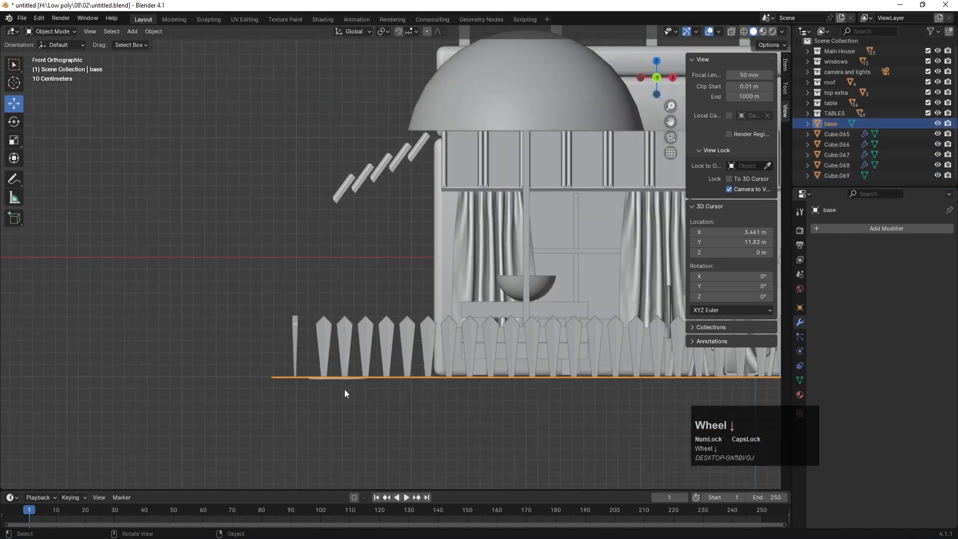
key(g)
key(z)
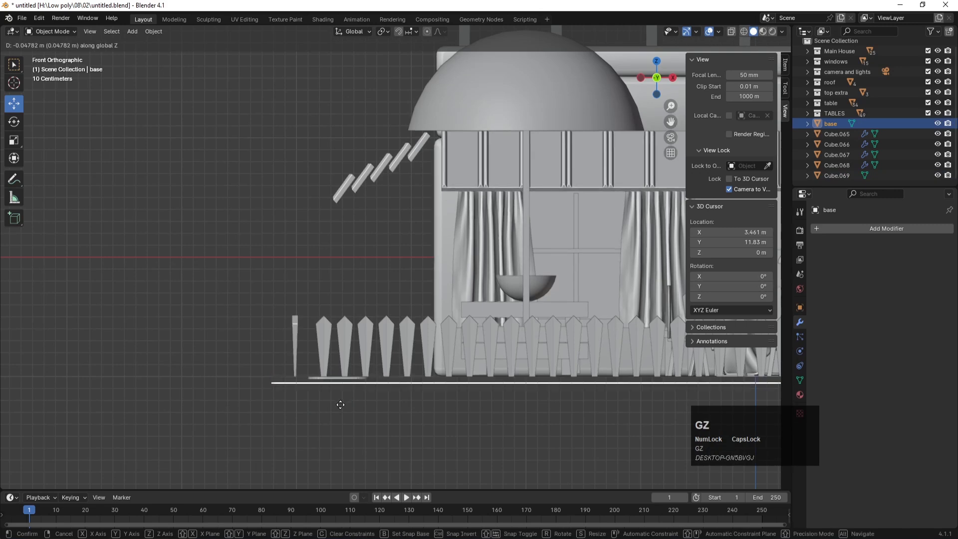
click(338, 402)
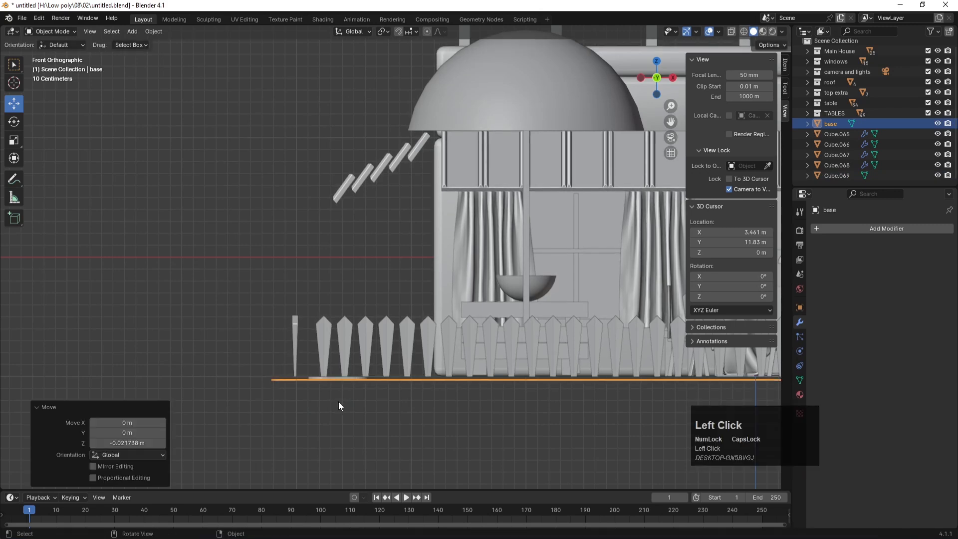
drag(268, 301, 340, 337)
Step: With X-ray on, select the front fence pickets plus the side fence Cube.067
click(339, 265)
key(alt+z)
drag(243, 303, 349, 340)
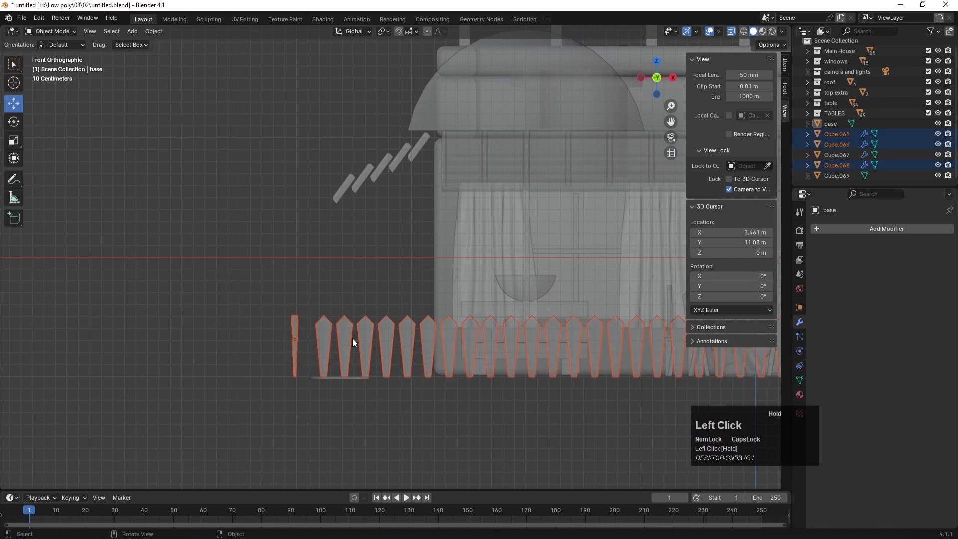
scroll(352, 342, down, 3)
shift+middle_drag(543, 275, 319, 287)
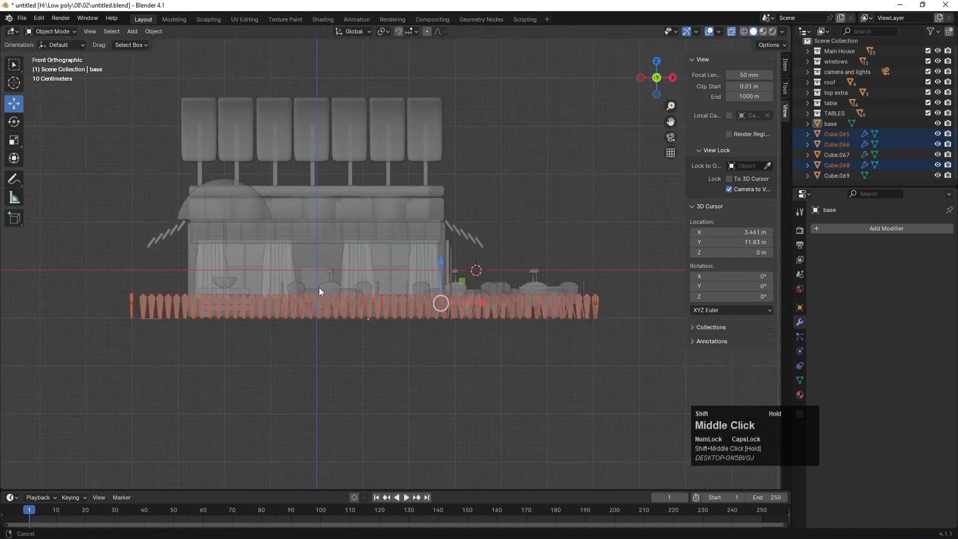
middle_drag(608, 299, 581, 286)
shift+click(600, 340)
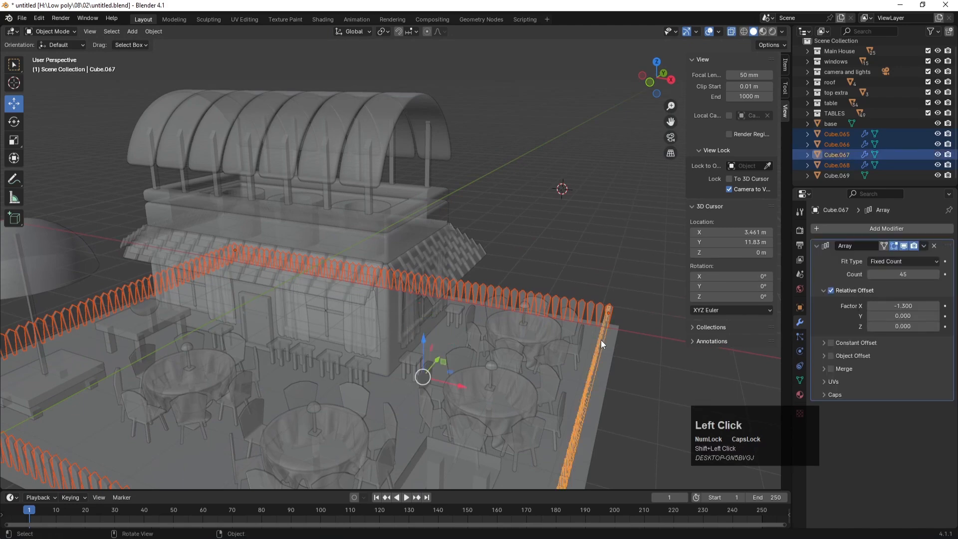
key(KP_1)
Step: Lower the selected fence objects 0.0174 m along Z and check from the top view
scroll(83, 351, up, 5)
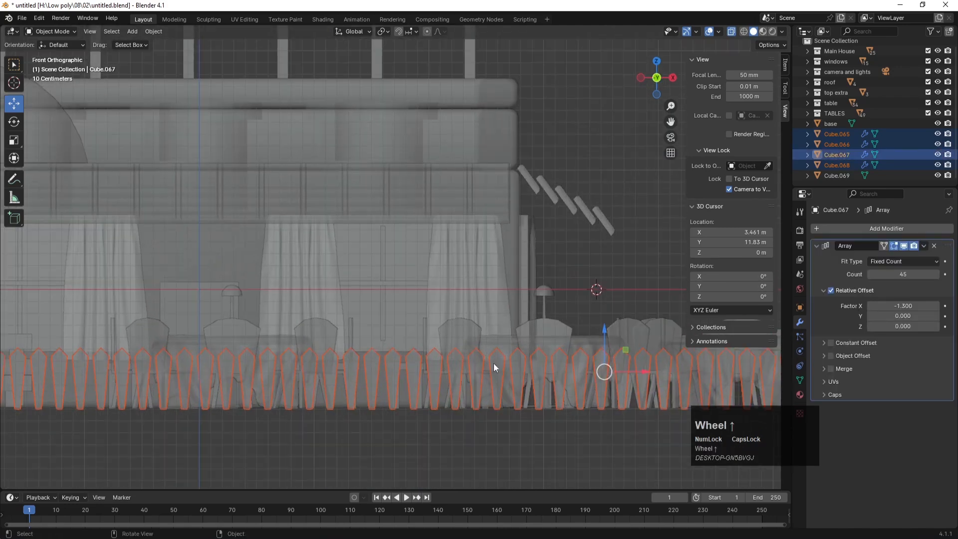
shift+middle_drag(586, 364, 666, 360)
key(g)
key(z)
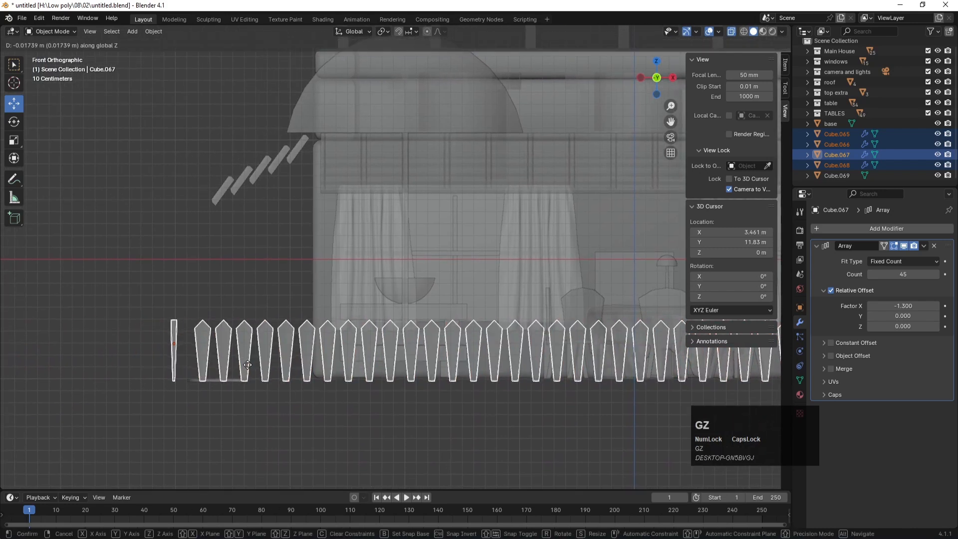
click(247, 364)
mouse_move(274, 314)
middle_down()
mouse_move(282, 299)
mouse_move(282, 307)
middle_up()
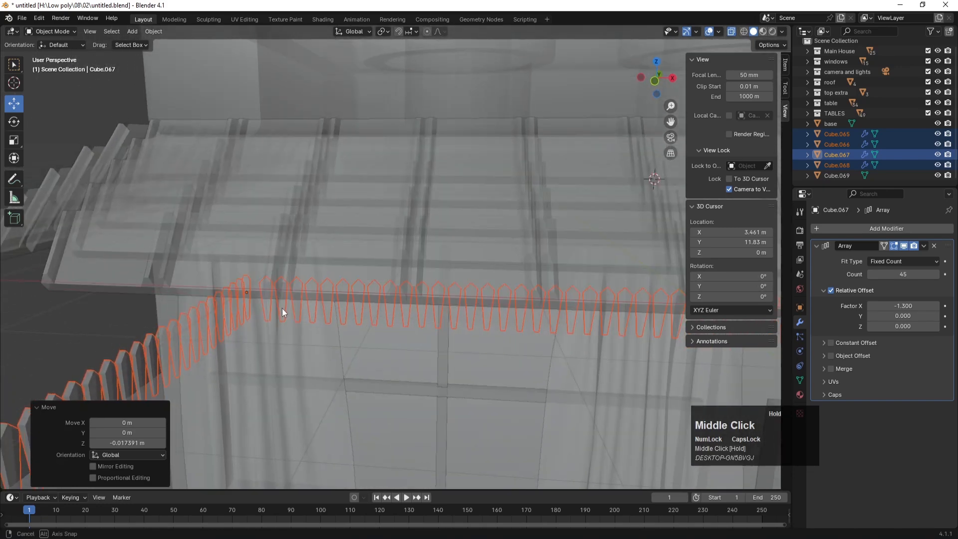
scroll(284, 309, down, 4)
key(KP_7)
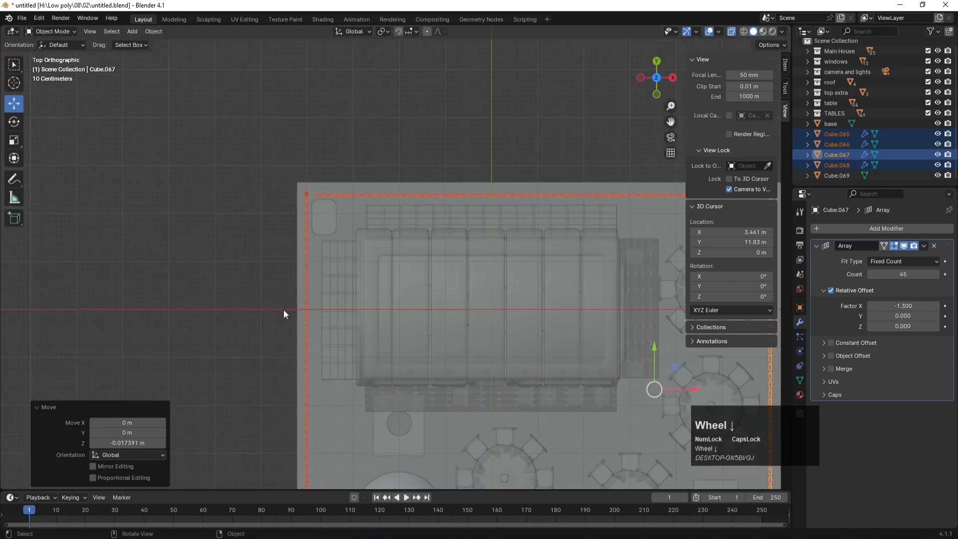
Step: Create a new collection from Cube.065 in the Outliner and name it BORDER
click(325, 220)
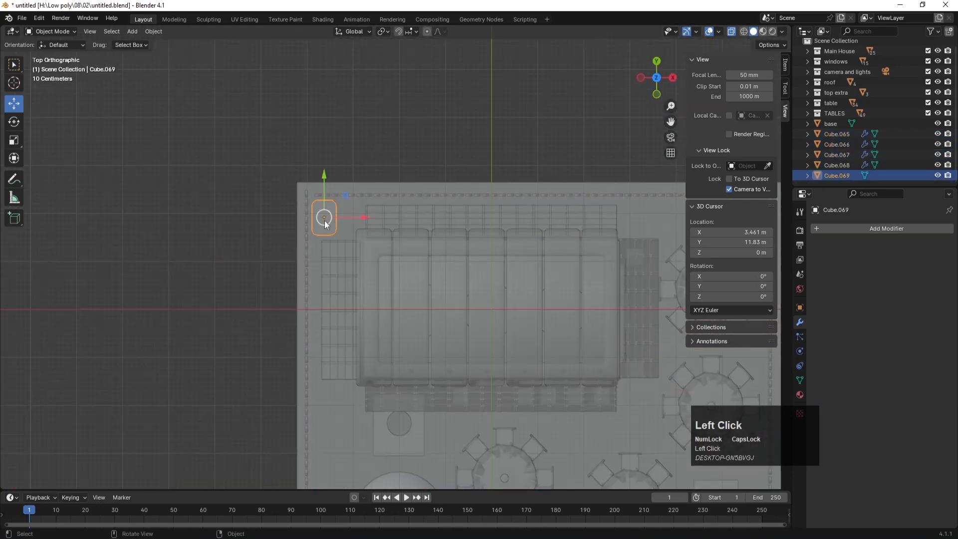
click(834, 168)
shift+click(833, 146)
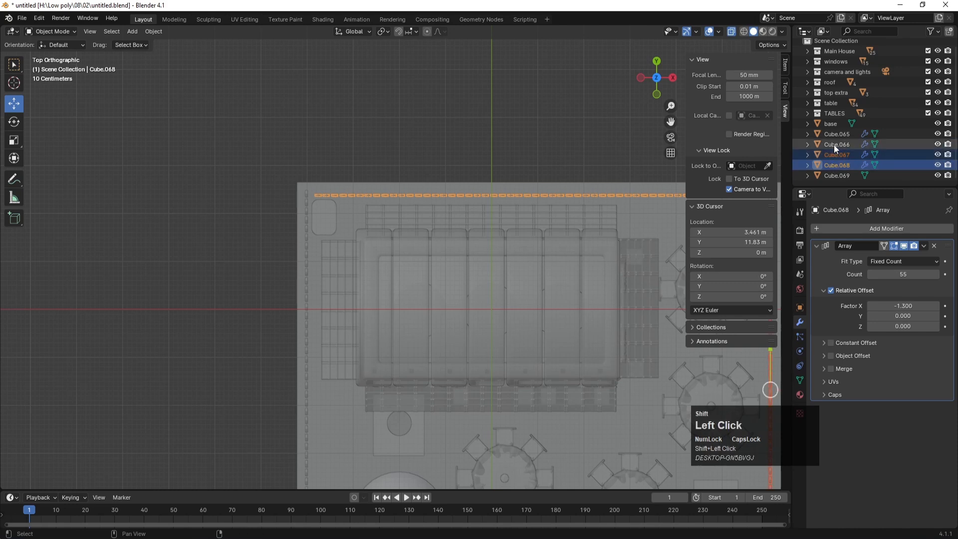
right_click(832, 178)
click(798, 135)
right_click(799, 134)
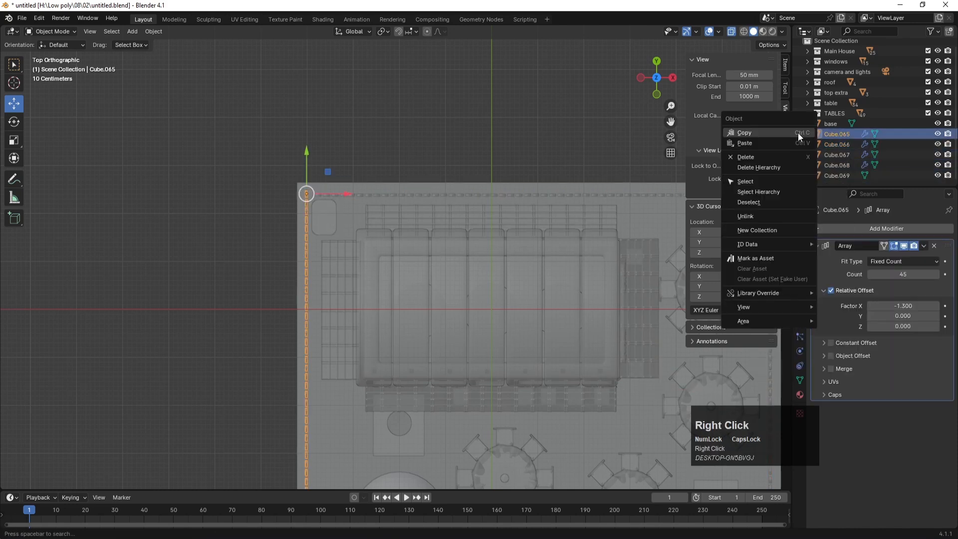
click(759, 230)
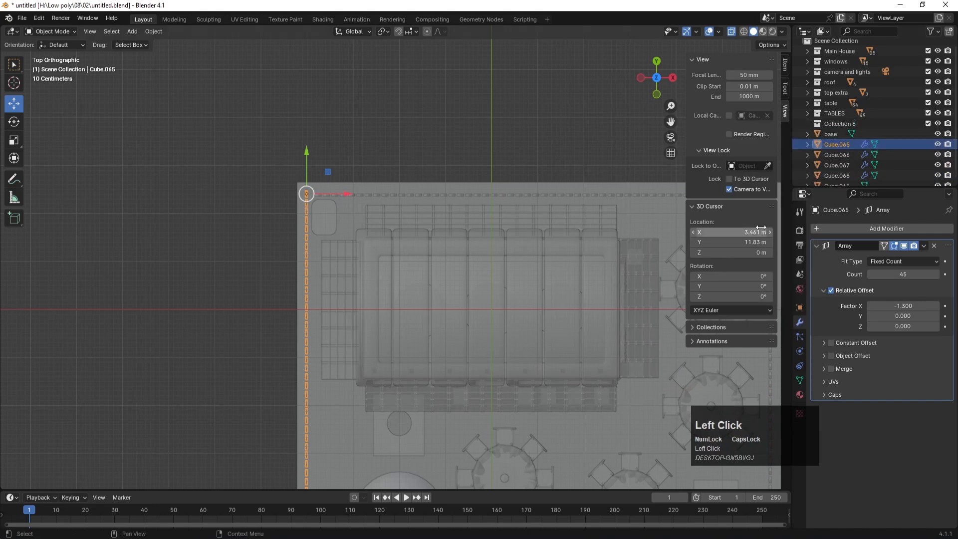
double_click(838, 121)
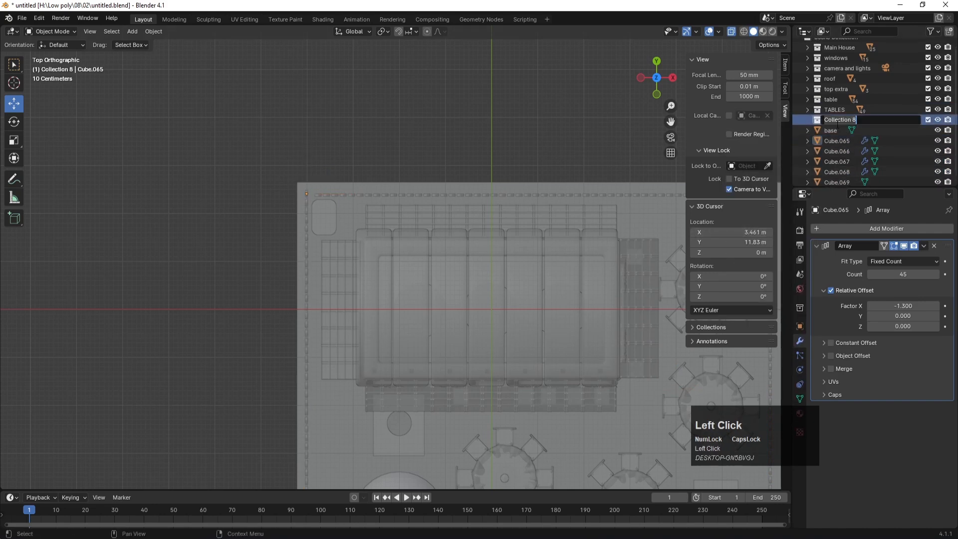
text(BORDER)
key(Return)
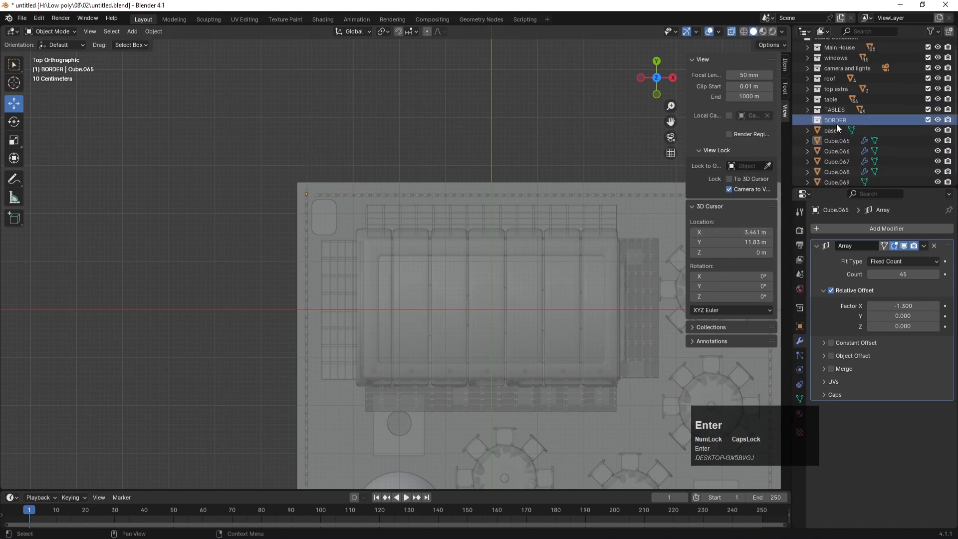
Step: Move fence objects Cube.065–Cube.068 into BORDER, collapse it, and save the file
click(843, 142)
shift+click(838, 150)
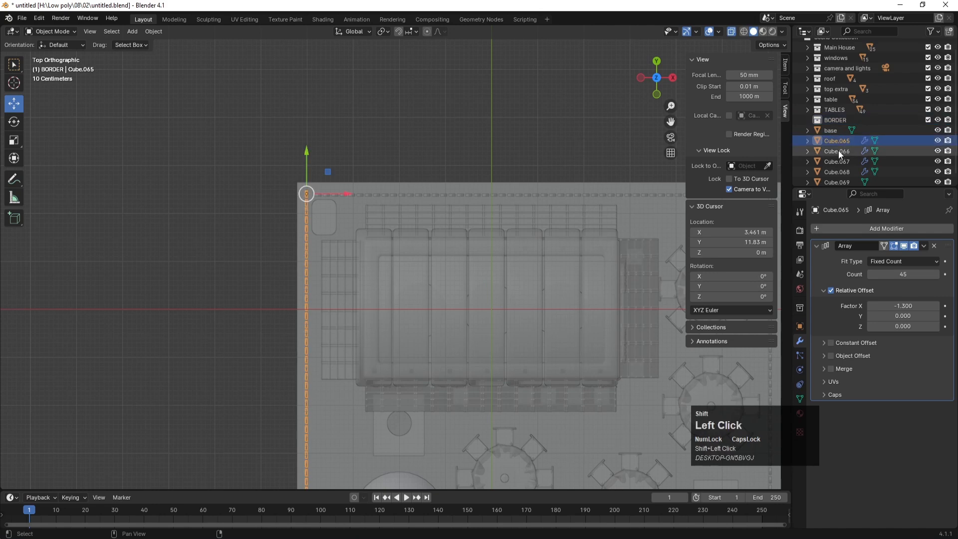
shift+click(837, 164)
shift+click(842, 173)
drag(832, 141, 833, 120)
click(808, 120)
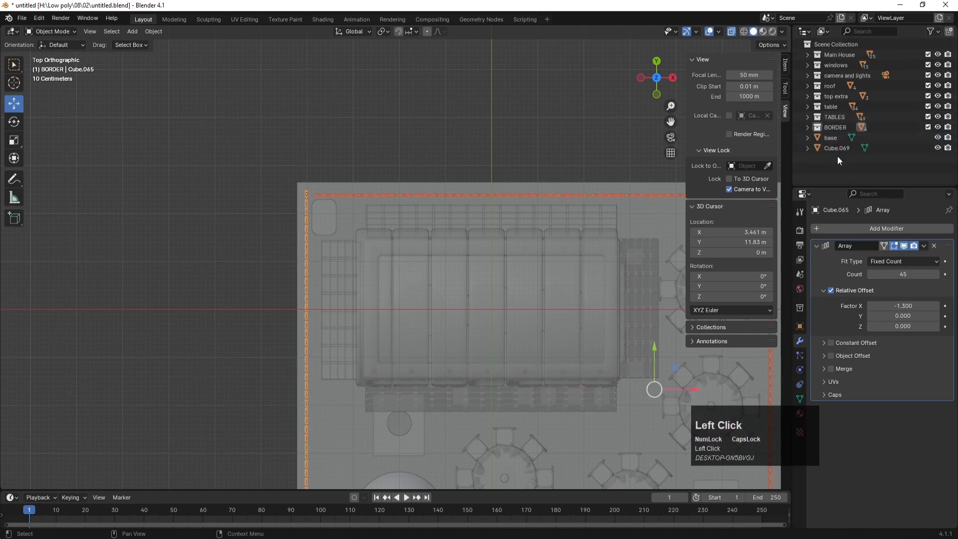
click(834, 148)
key(ctrl+s)
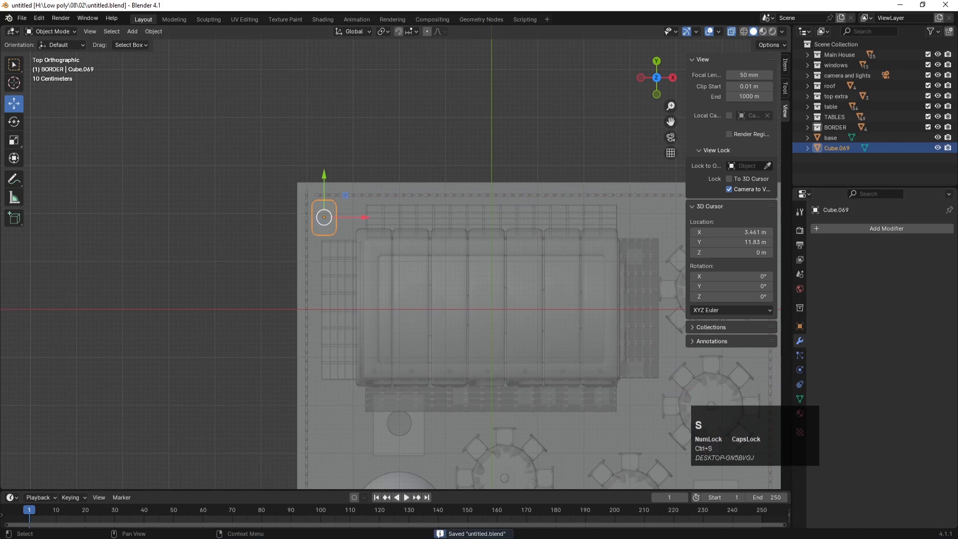
Step: Rename Cube.069 to BASE and add an Array modifier to it
double_click(846, 151)
text(BASE)
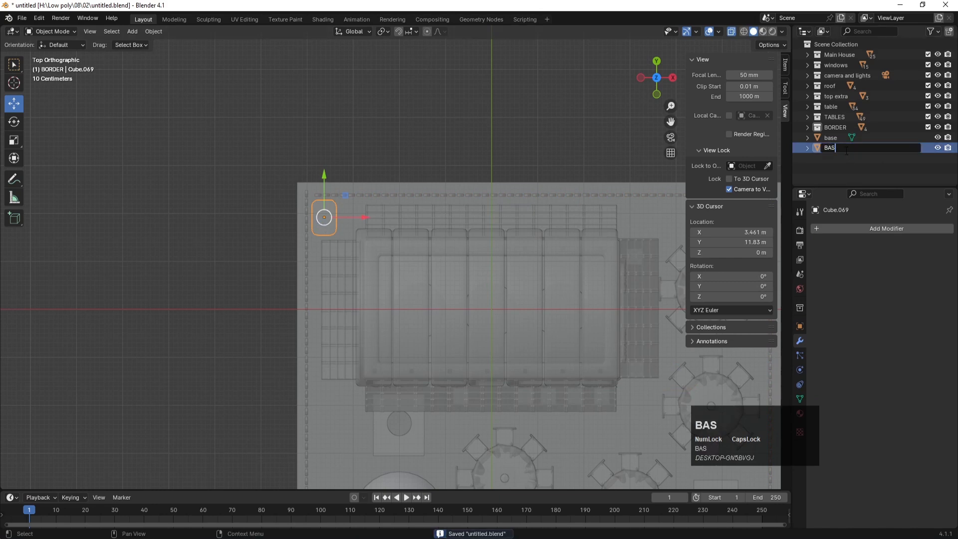
key(Return)
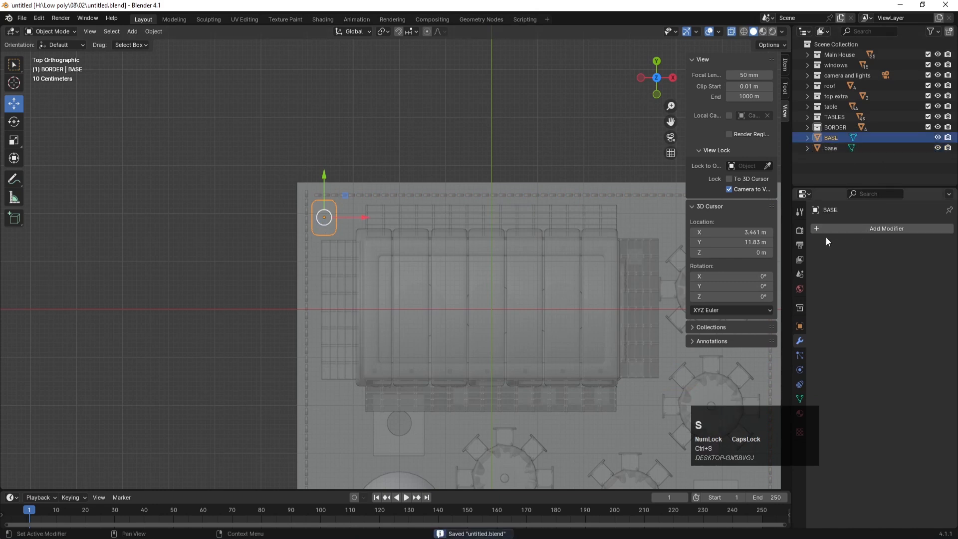
click(831, 229)
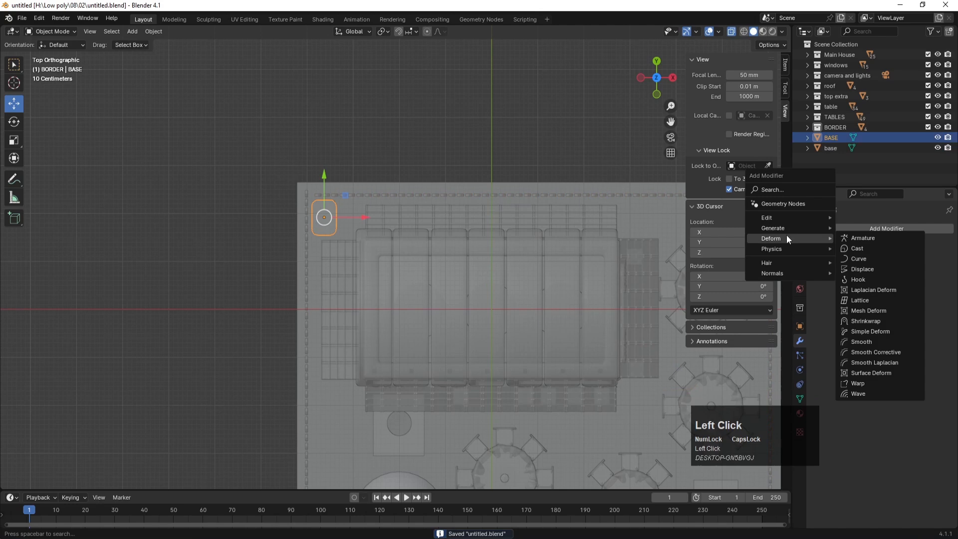
mouse_move(778, 228)
click(851, 227)
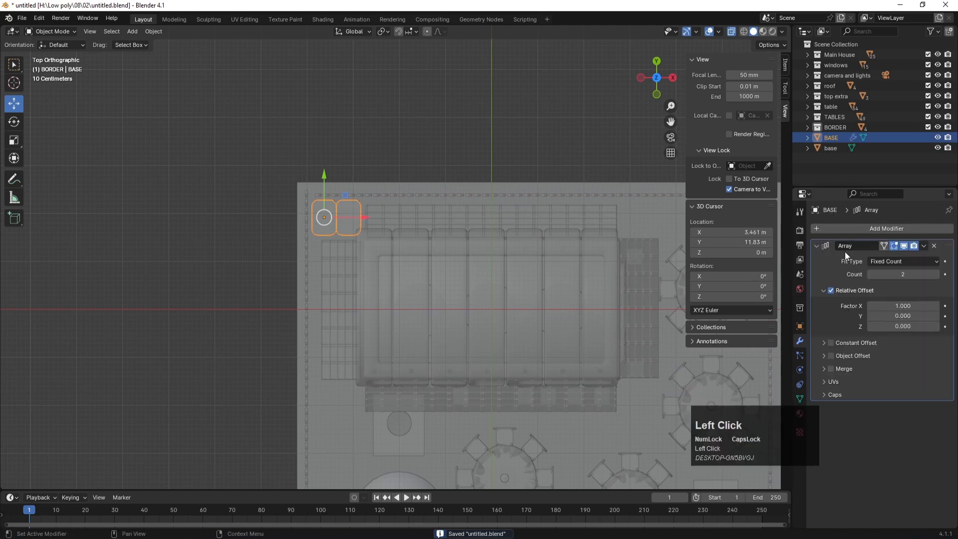
scroll(288, 211, up, 7)
shift+middle_drag(208, 173, 284, 259)
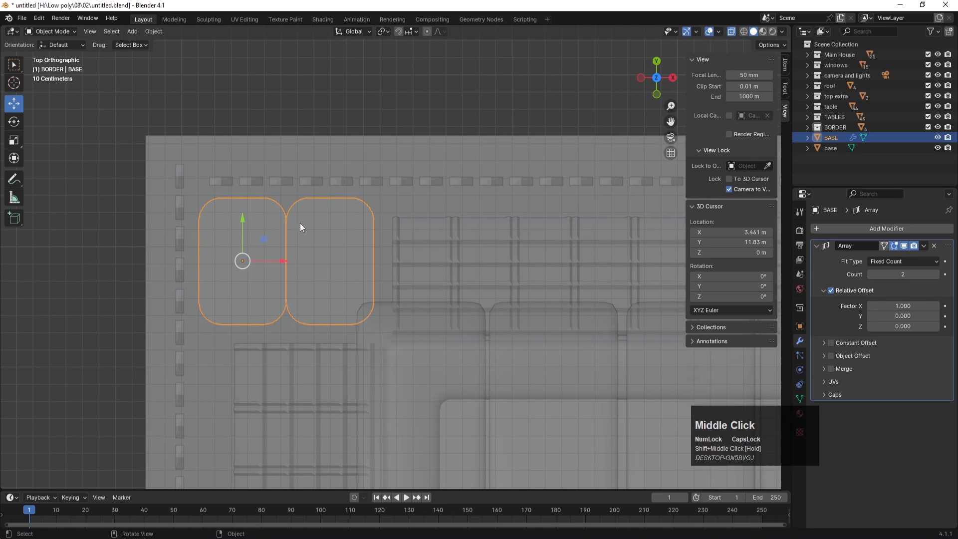
Step: Set the array's relative offset X factor to 1.04 for slight tile spacing
click(897, 304)
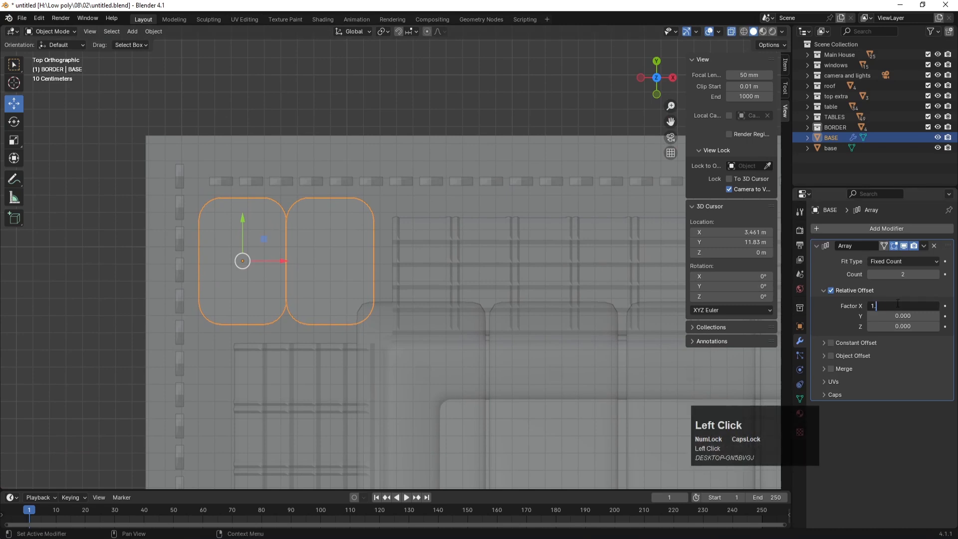
text(1.2)
key(Return)
text(1.1)
key(Return)
click(905, 306)
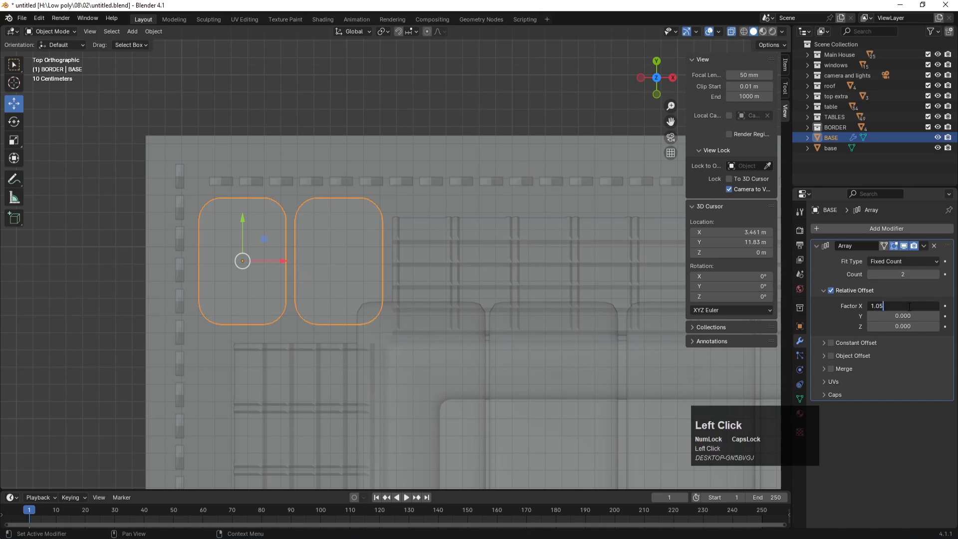
key(Return)
click(909, 305)
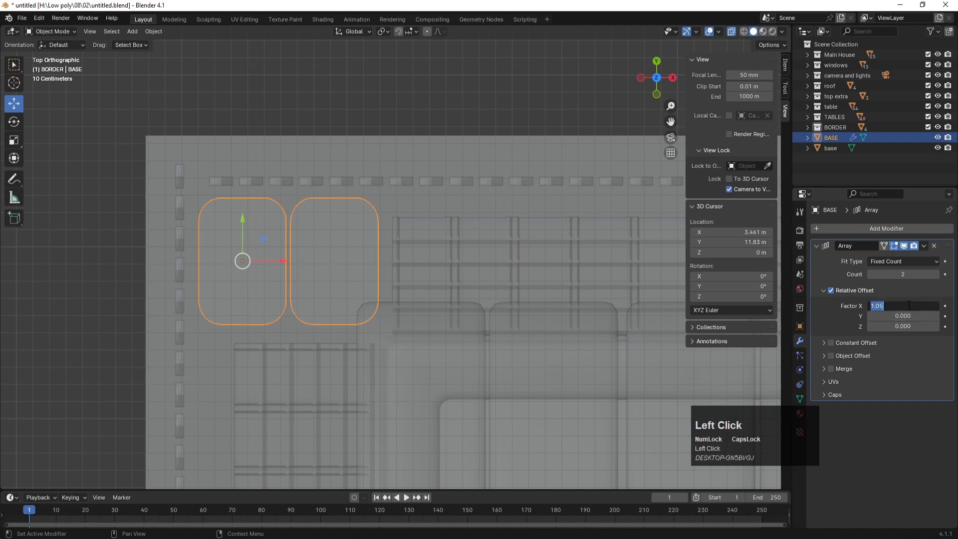
key(Return)
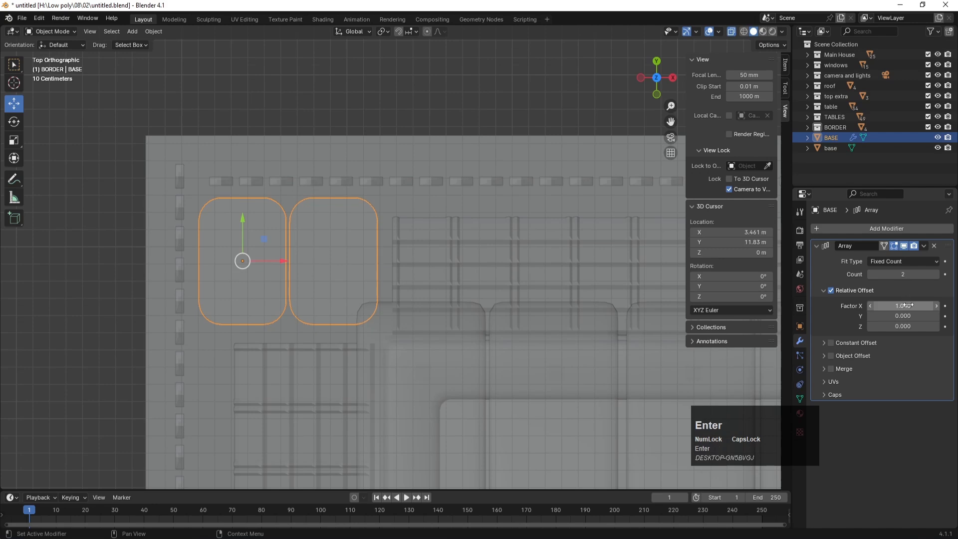
Step: Raise the array count to 18 tiles spanning the floor and shift the row slightly left
drag(932, 274, 948, 277)
scroll(451, 289, down, 3)
scroll(451, 292, down, 1)
shift+middle_drag(447, 175, 241, 194)
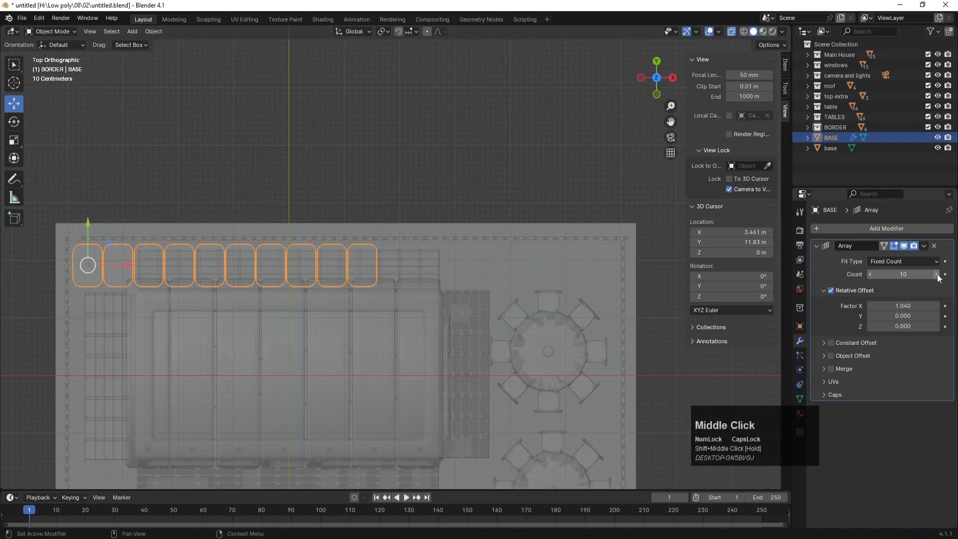
drag(931, 274, 876, 274)
drag(129, 270, 124, 267)
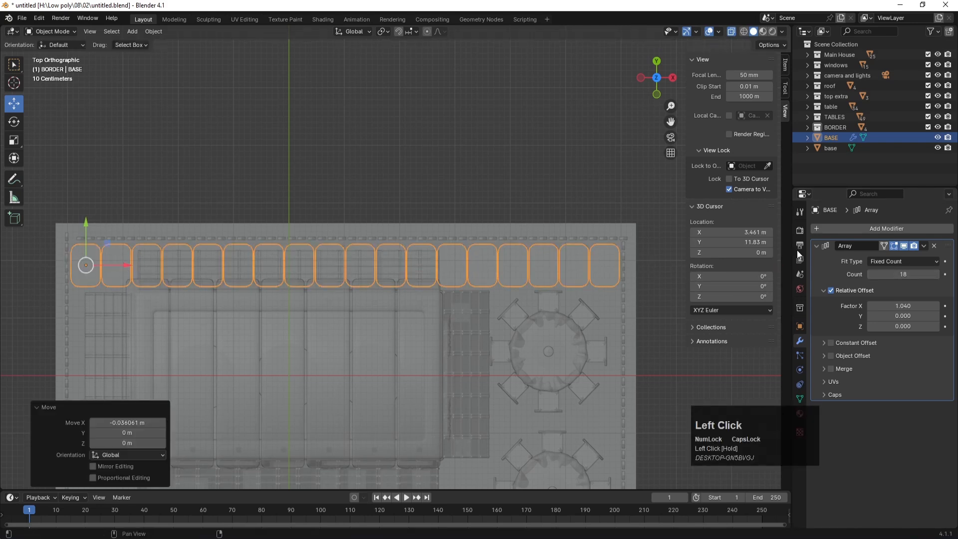
click(913, 245)
click(923, 246)
click(817, 245)
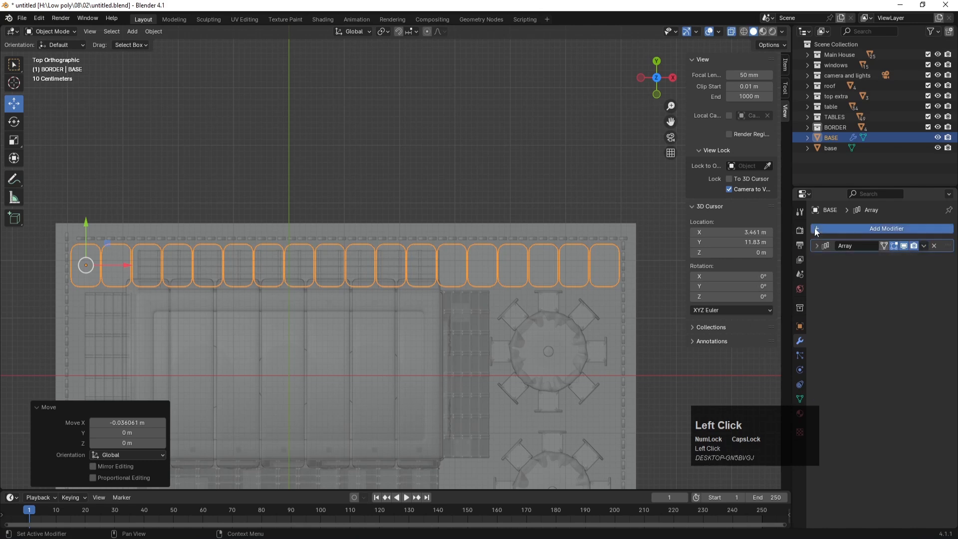
Step: Add a second Array modifier to BASE with X offset factor 0
click(815, 227)
click(852, 228)
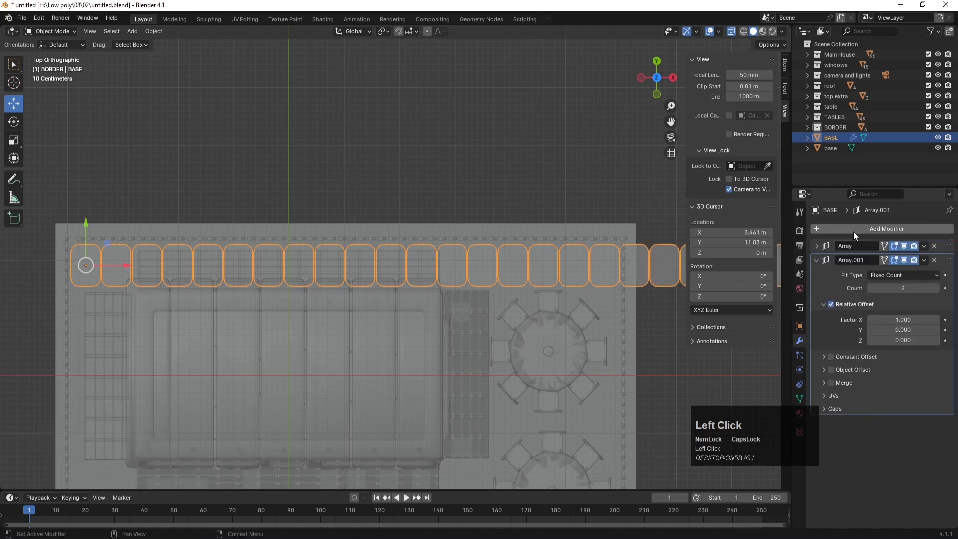
click(879, 323)
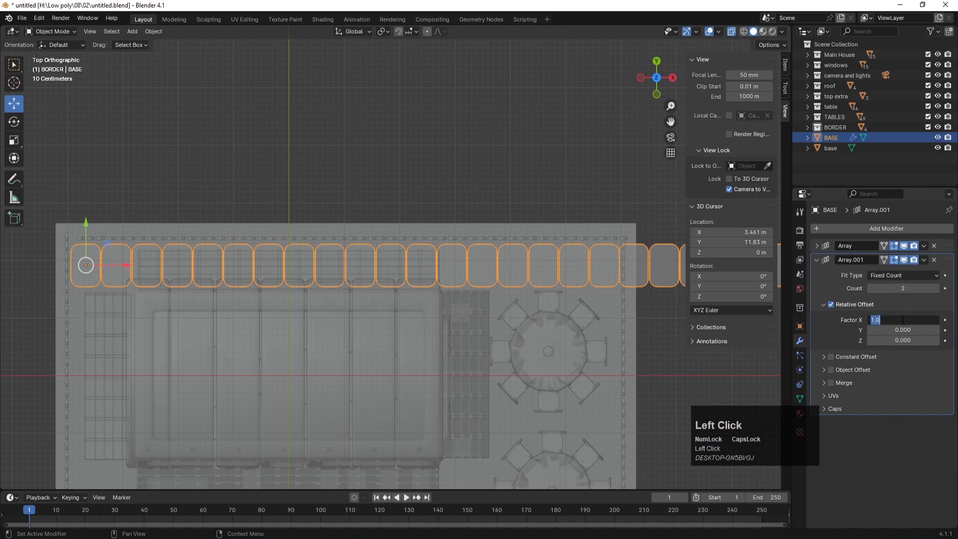
text(0)
key(Return)
Step: Set the second array's Y offset factor to -1.05
mouse_move(908, 329)
mouse_down()
mouse_move(938, 330)
mouse_move(901, 331)
mouse_up()
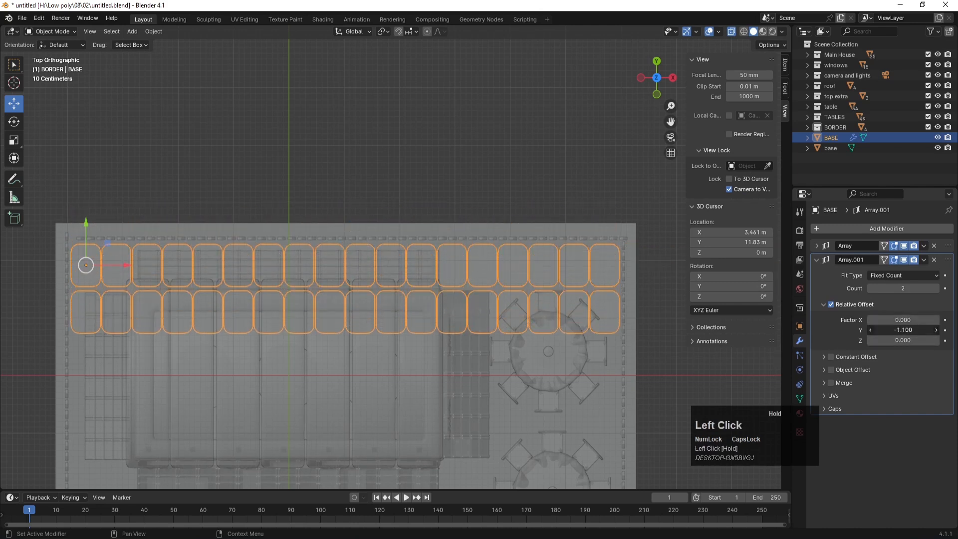
click(912, 333)
text(-)
key(Return)
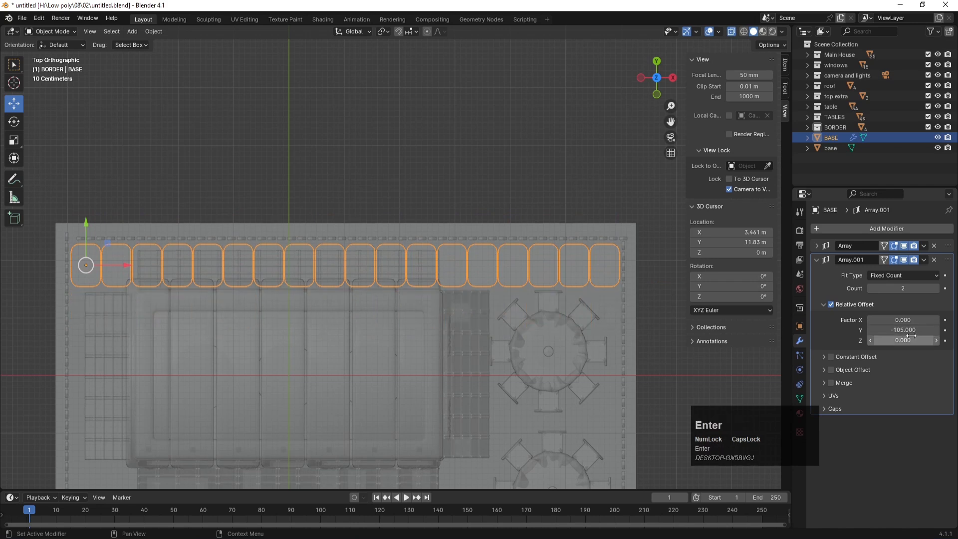
click(907, 330)
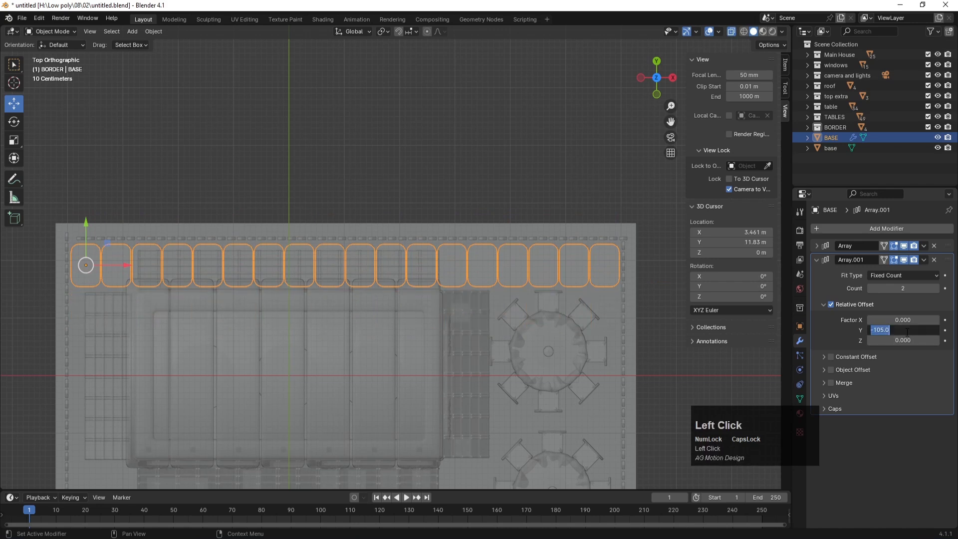
text(0)
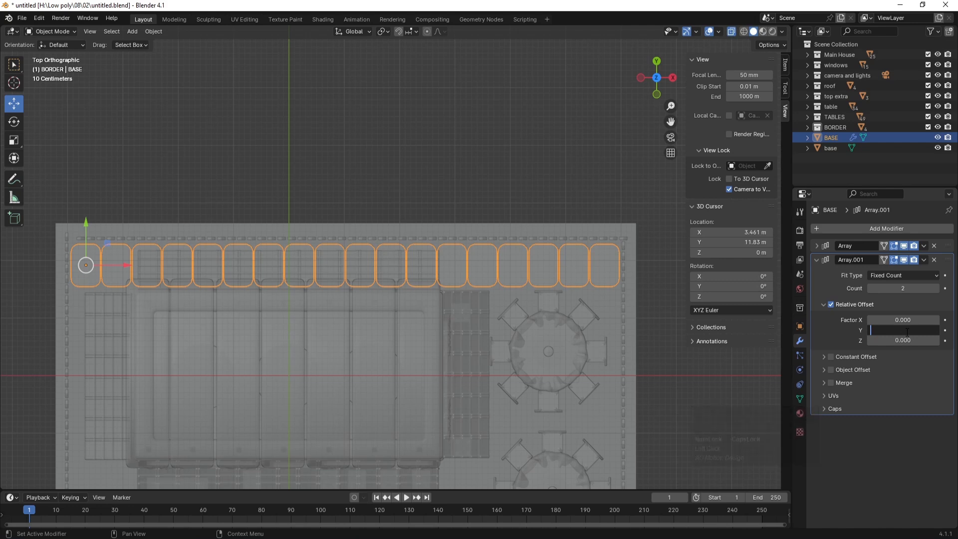
key(BackSpace)
text(-1.0)
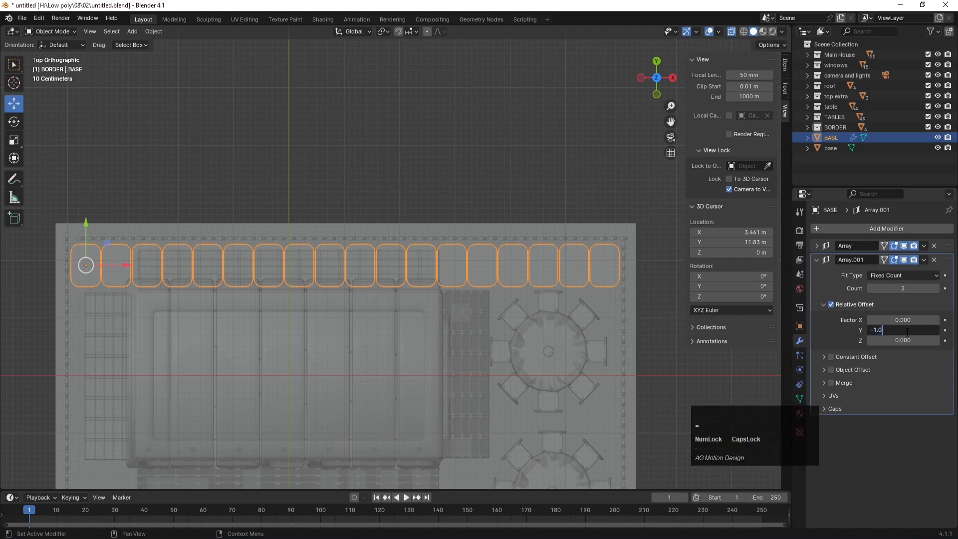
text(5)
key(Return)
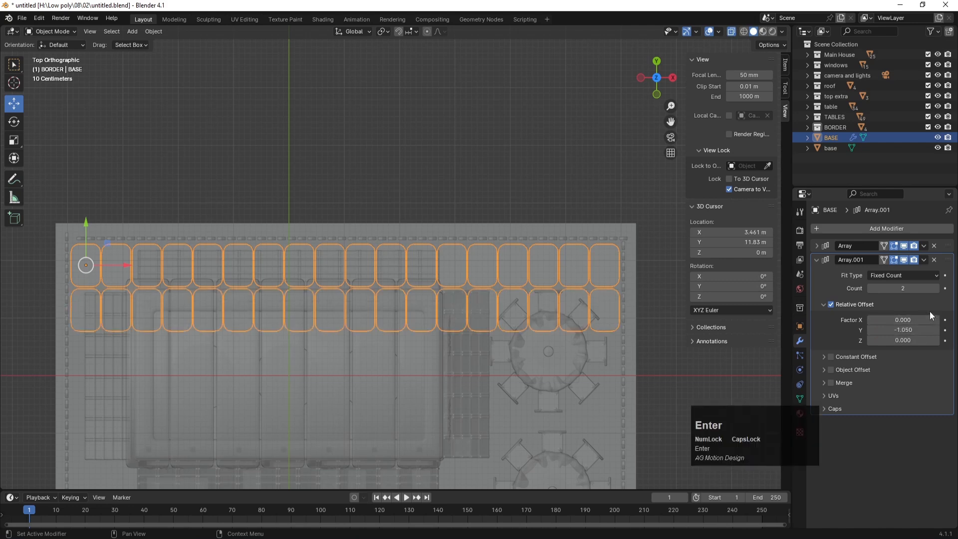
Step: Raise the second array's count to 10 rows and nudge the grid slightly along Y
drag(898, 288, 928, 289)
scroll(356, 295, down, 3)
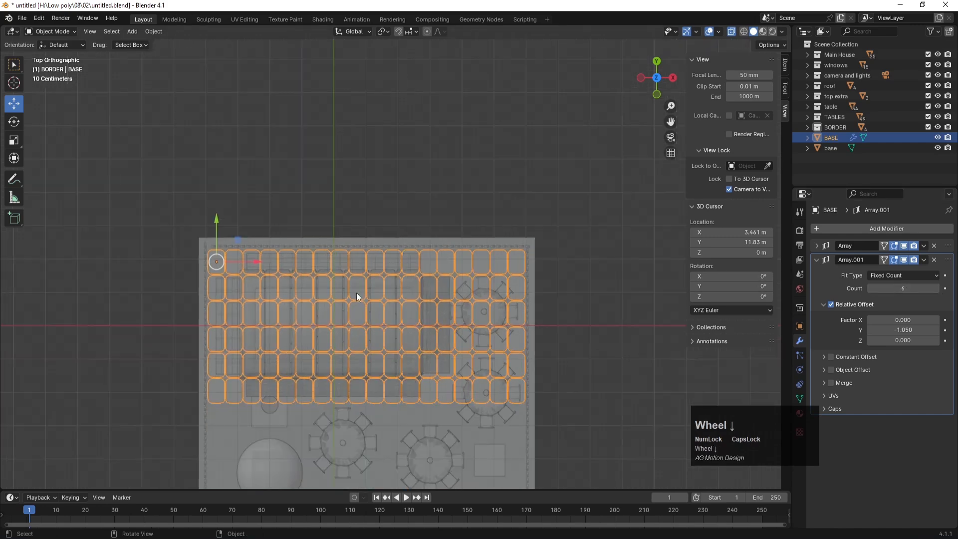
scroll(355, 293, down, 3)
click(936, 289)
click(936, 289)
click(936, 289)
click(936, 289)
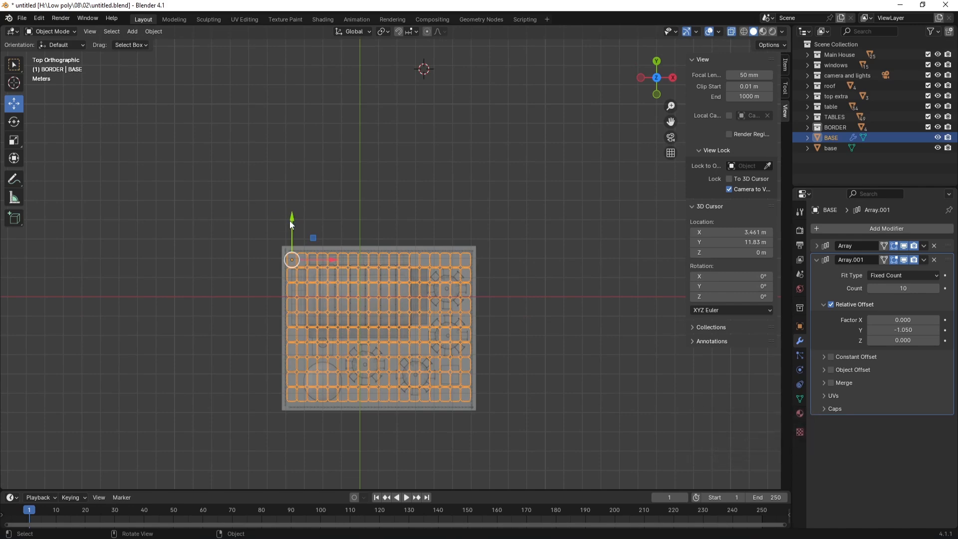
drag(294, 220, 297, 225)
Step: View the scene through the camera with X-ray off, nothing selected, and save
key(KP_0)
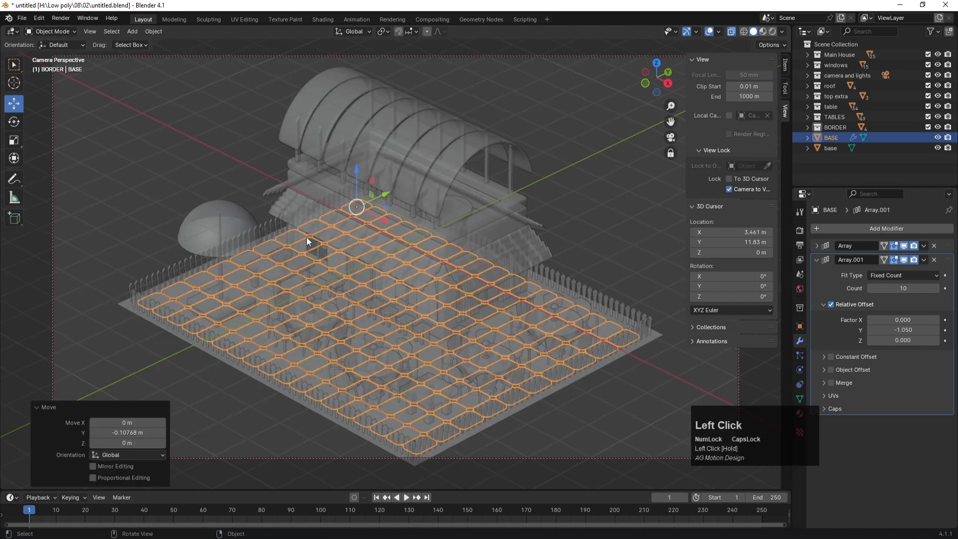
key(alt+z)
click(137, 163)
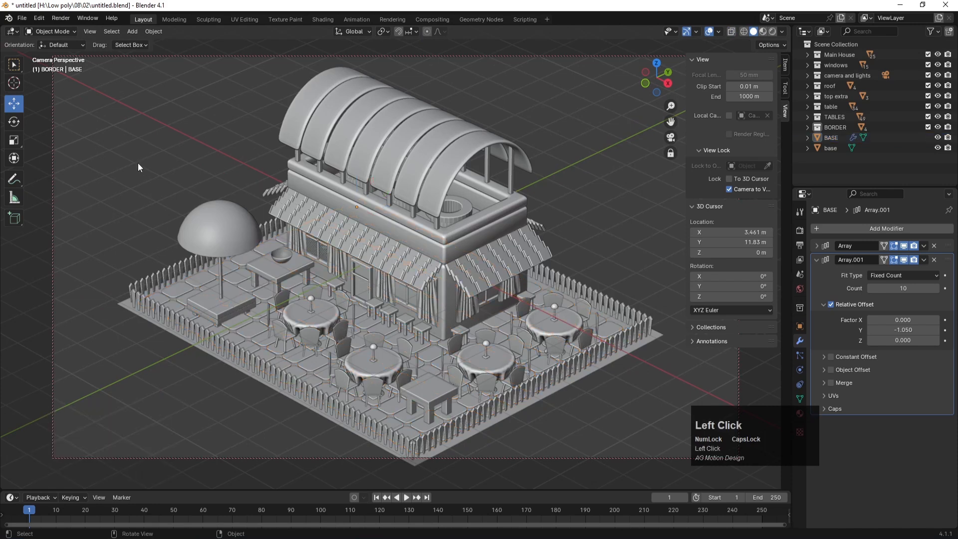
key(ctrl+s)
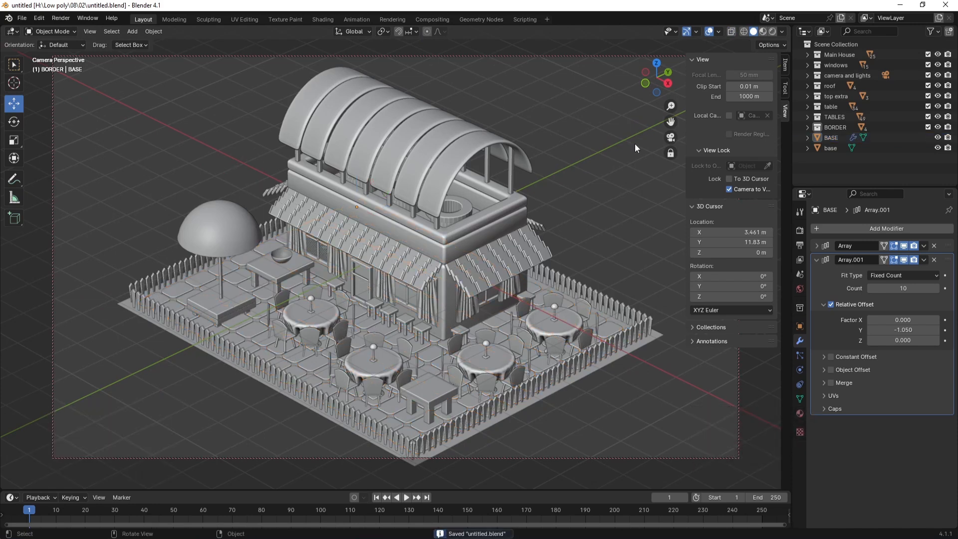
Step: Turn on Camera to View locking so navigation moves the camera
click(590, 149)
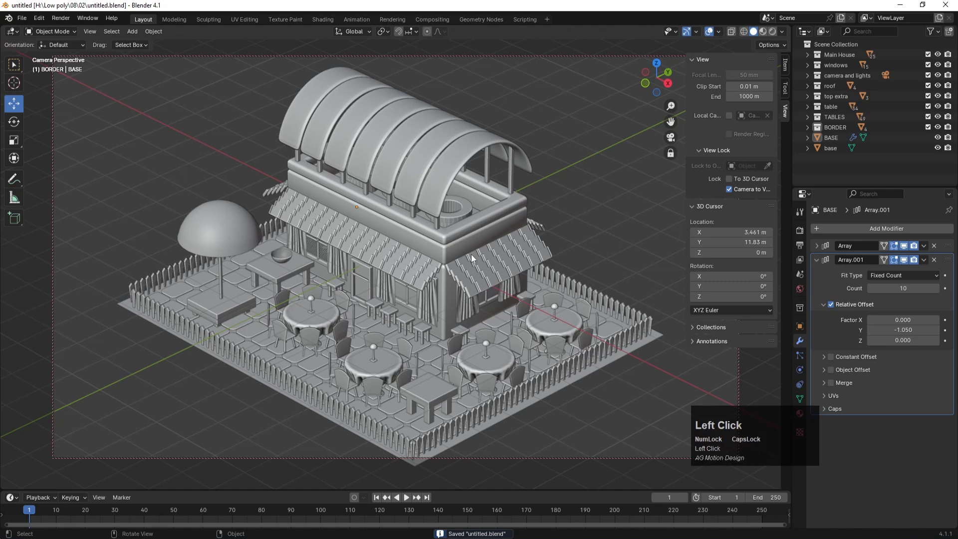
alt+middle_click(432, 267)
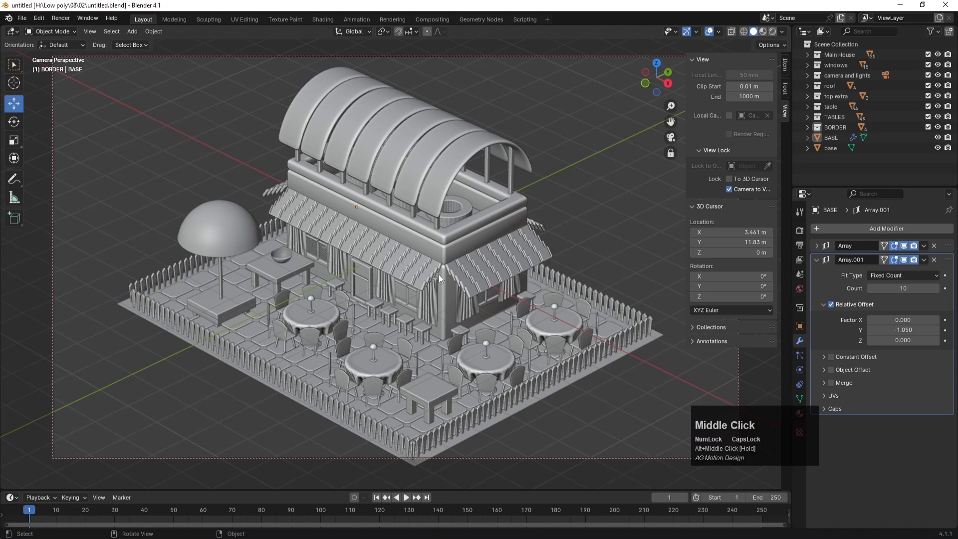
click(729, 189)
scroll(364, 252, down, 1)
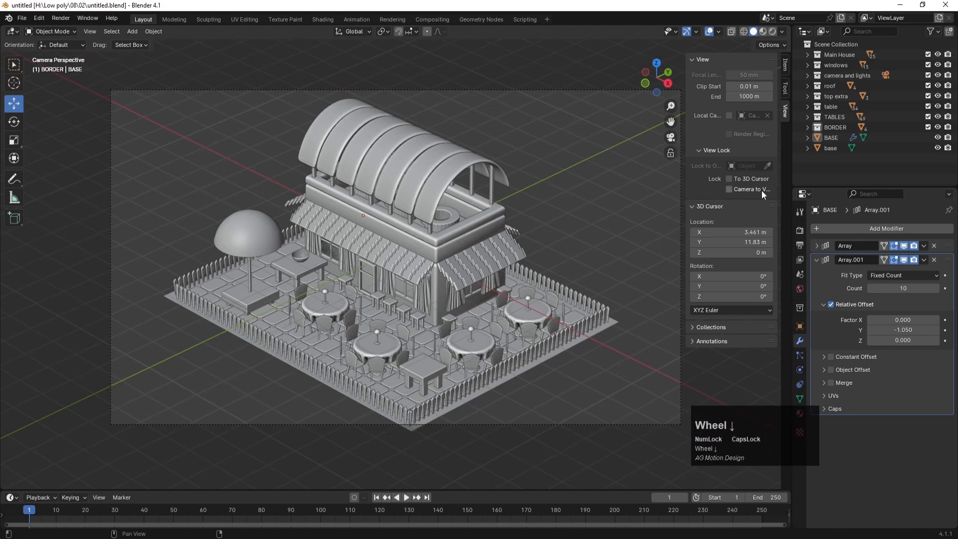
click(729, 189)
scroll(371, 253, down, 1)
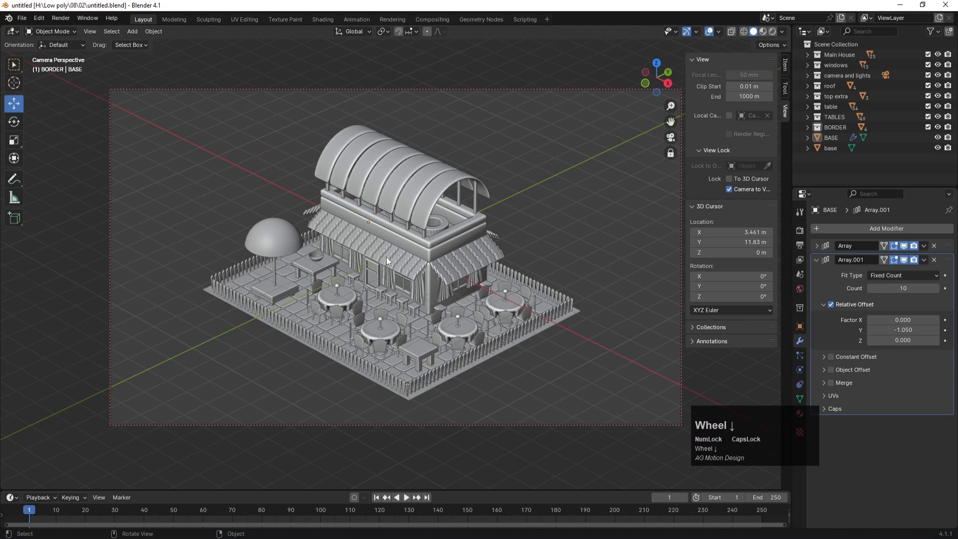
scroll(389, 256, up, 1)
Step: Reframe the camera with the café smaller, centred and higher in shot, then save
alt+middle_click(390, 250)
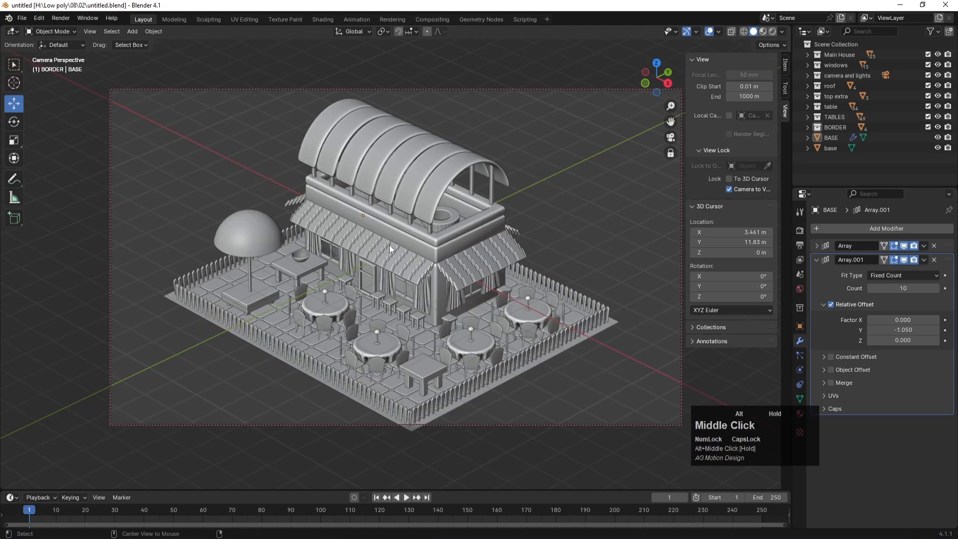
shift+middle_drag(398, 256, 400, 248)
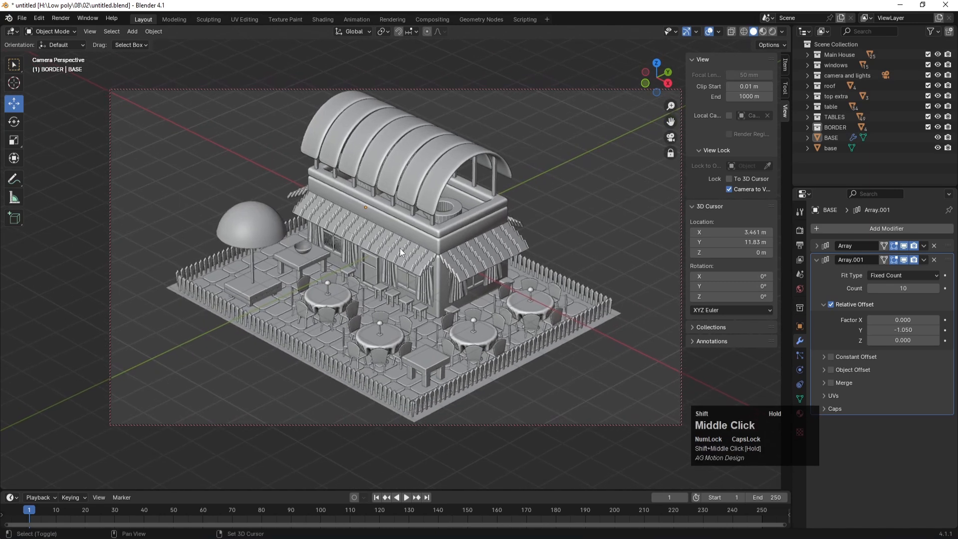
drag(800, 427, 727, 399)
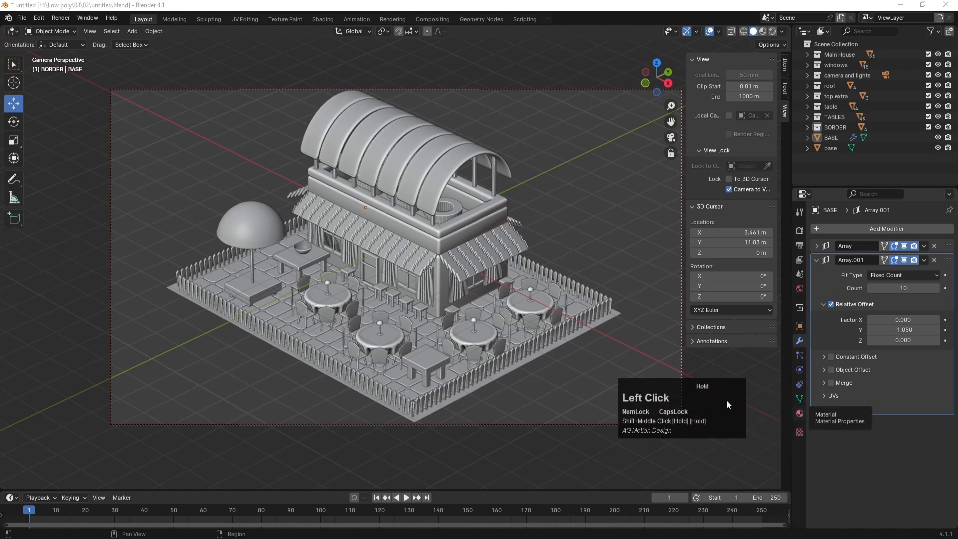
click(588, 226)
key(ctrl+s)
click(644, 230)
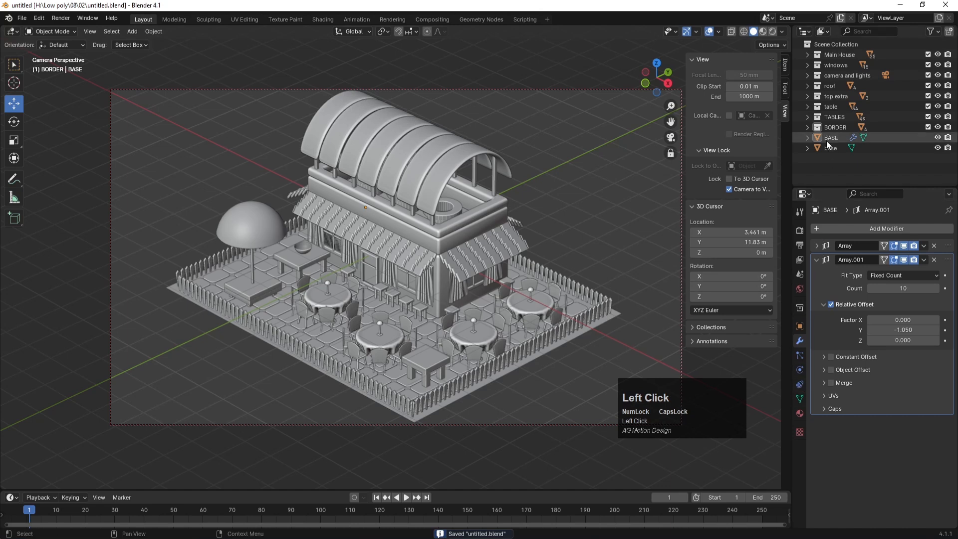
Step: Set the camera's sensor size from 36 to 38 mm and save
click(808, 75)
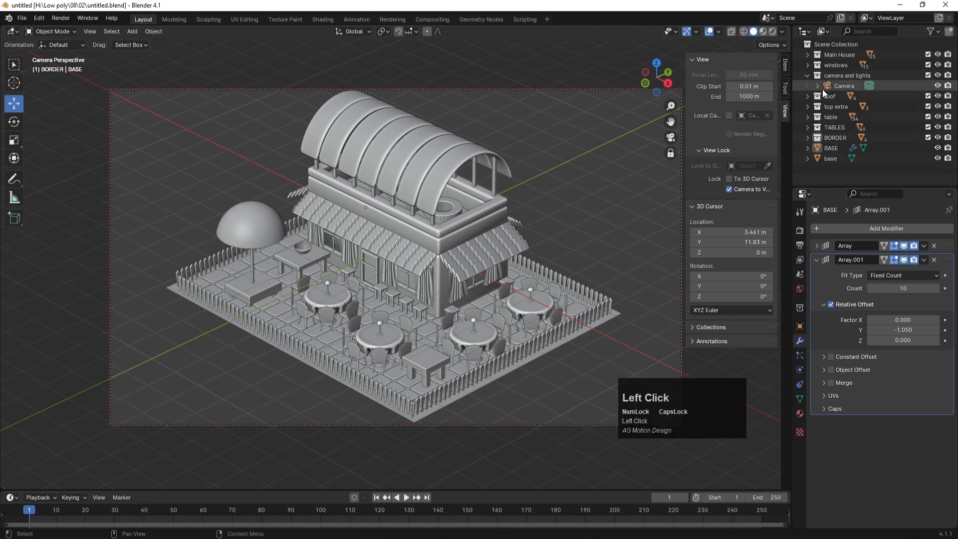
click(844, 86)
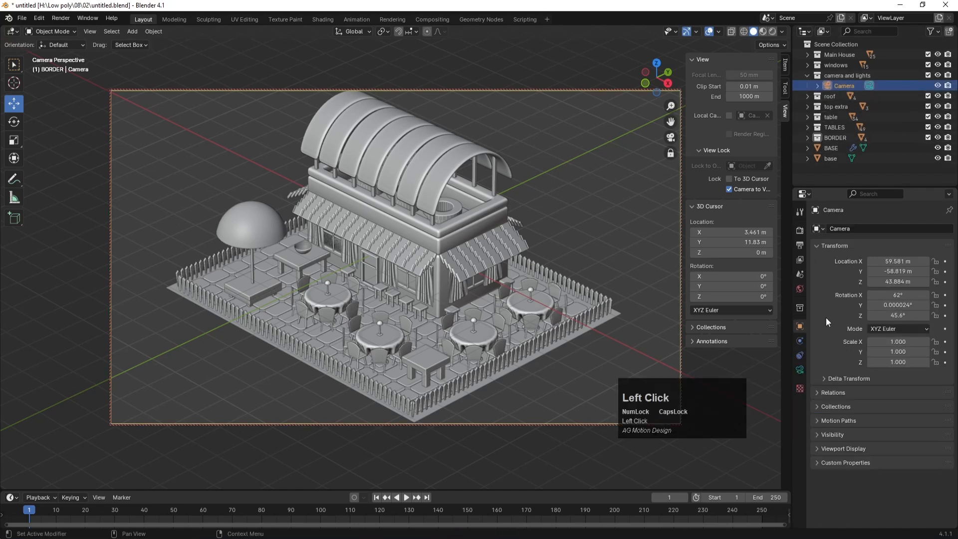
click(800, 369)
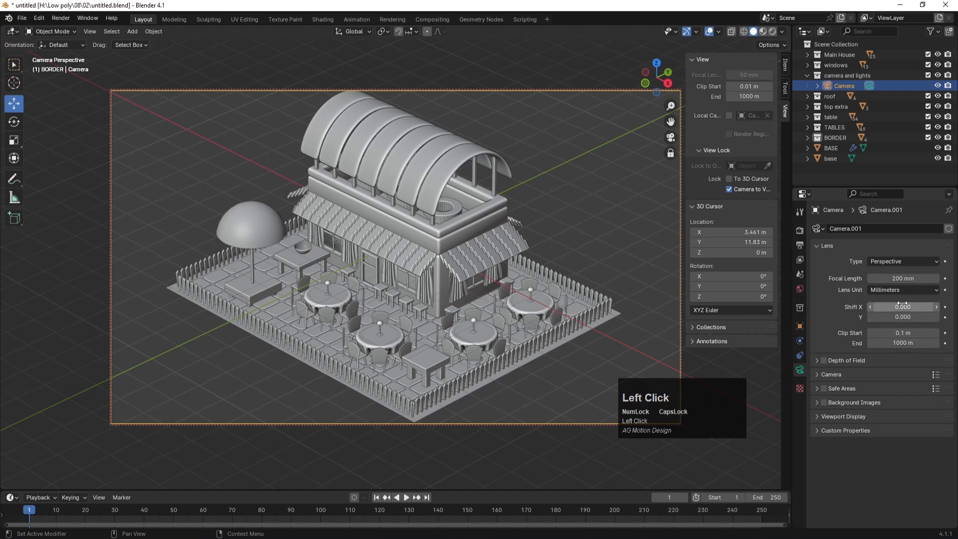
click(816, 374)
drag(901, 401, 904, 401)
click(594, 253)
key(ctrl+s)
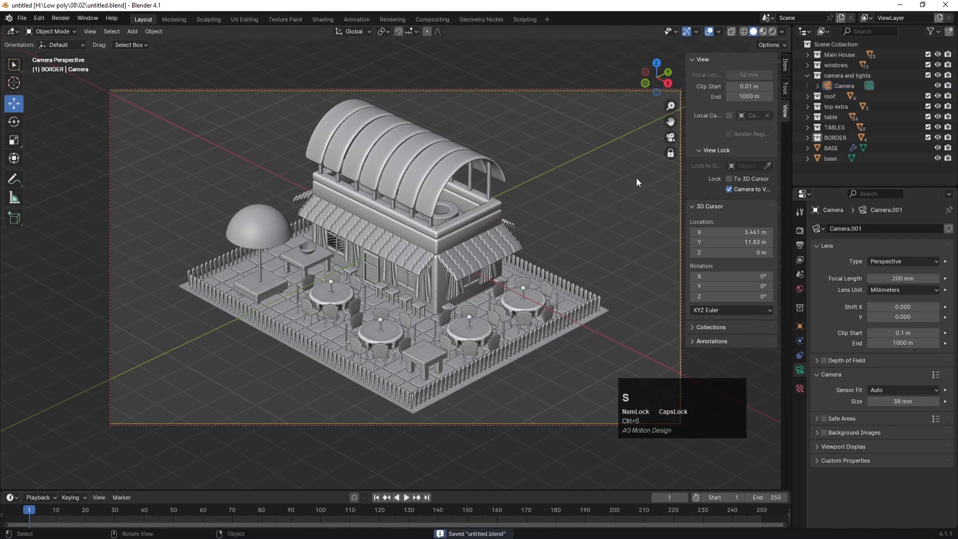
Step: Turn off Camera to View, hide the side panel, and save the file
click(729, 189)
scroll(514, 261, down, 3)
scroll(514, 262, up, 5)
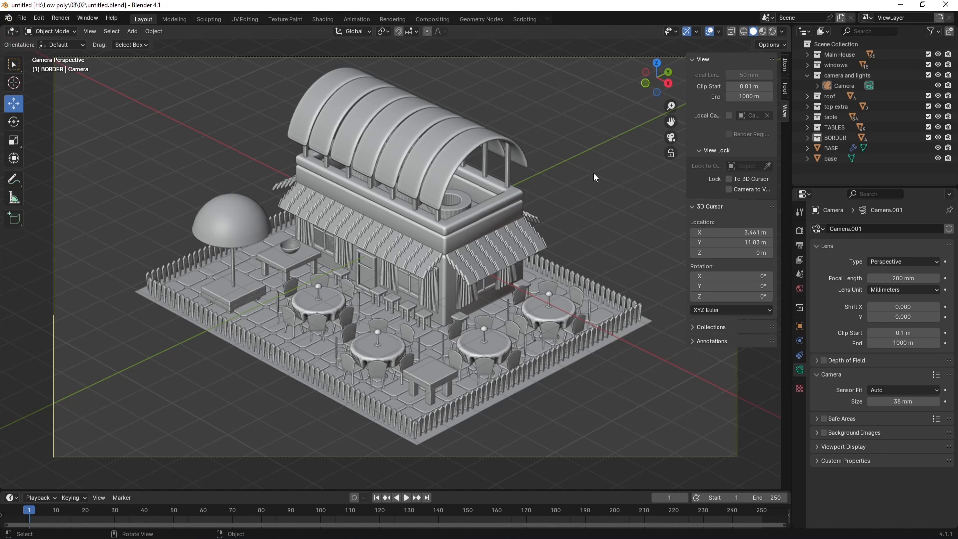
key(ctrl+s)
key(n)
click(579, 181)
key(ctrl+s)
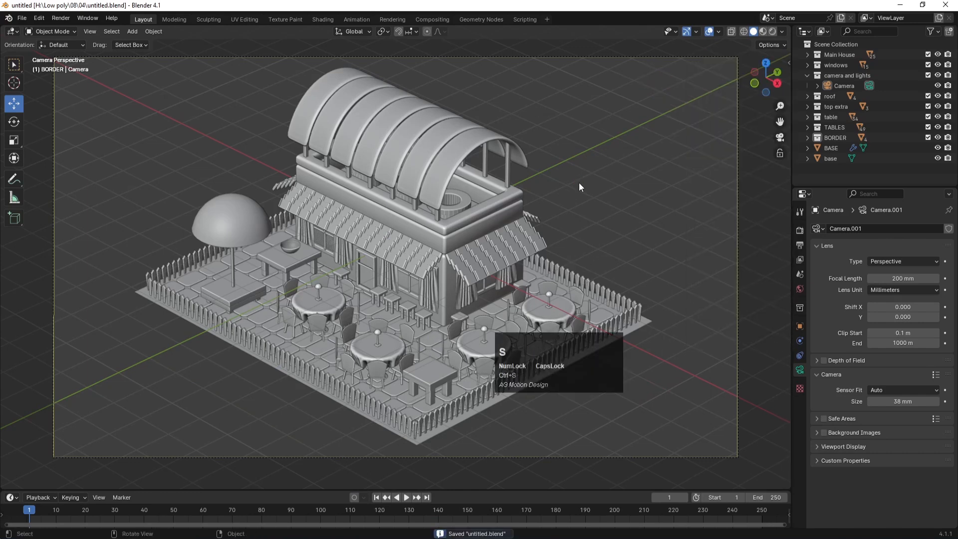
Step: Leave the camera view and look straight down on the scene from the top view
key(Num_Lock)
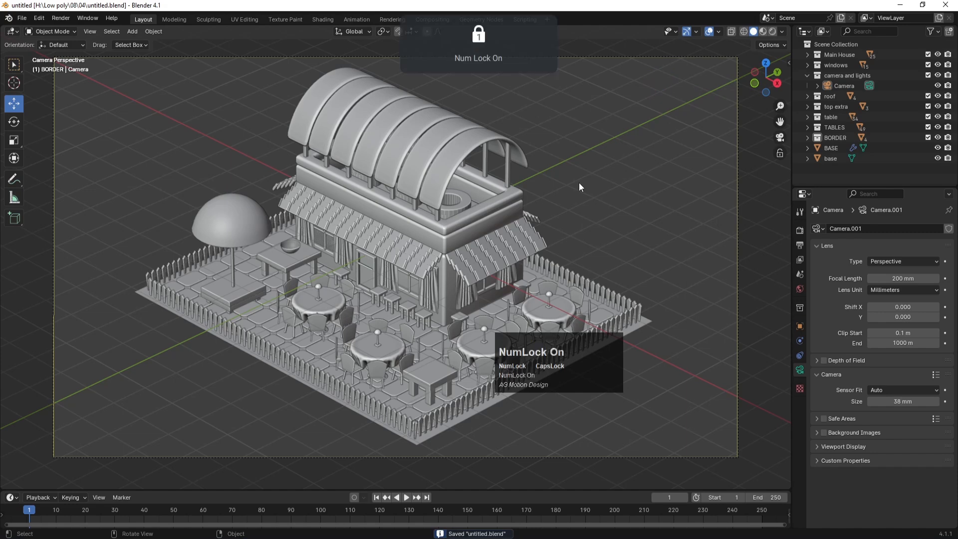
key(KP_0)
key(KP_7)
Step: Save the file and add an area light to the scene
middle_drag(421, 305, 369, 223)
scroll(413, 272, up, 8)
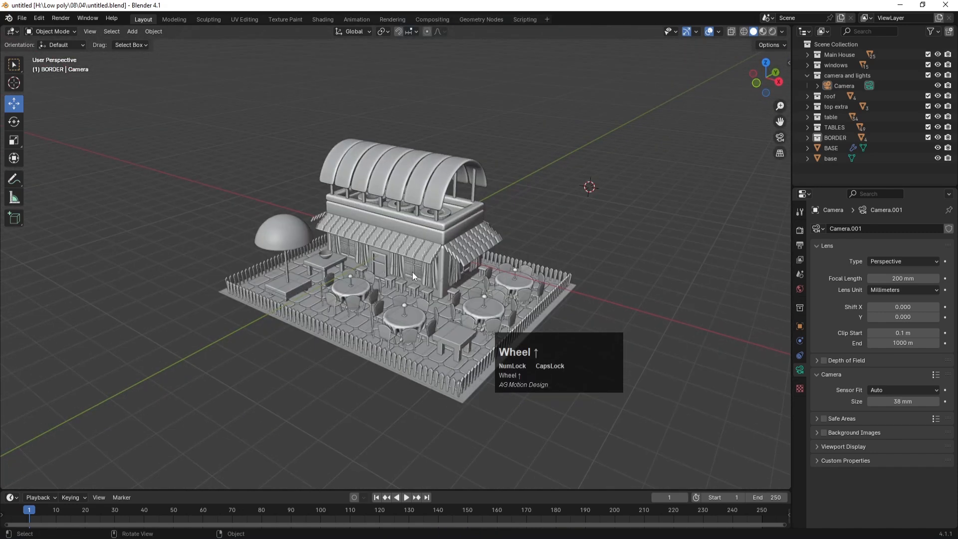
key(ctrl+s)
key(shift+a)
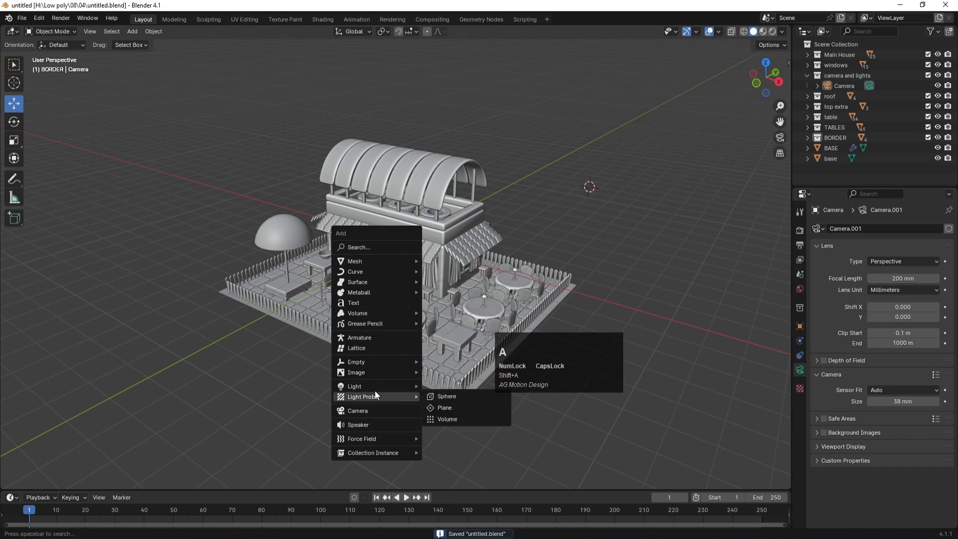
mouse_move(373, 391)
click(450, 420)
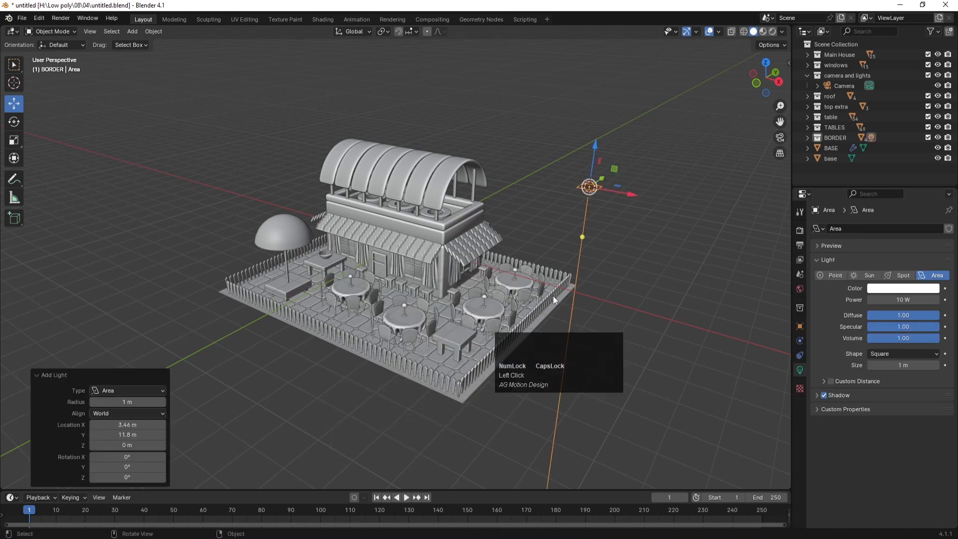
Step: In top view, move the area light over the café
click(622, 232)
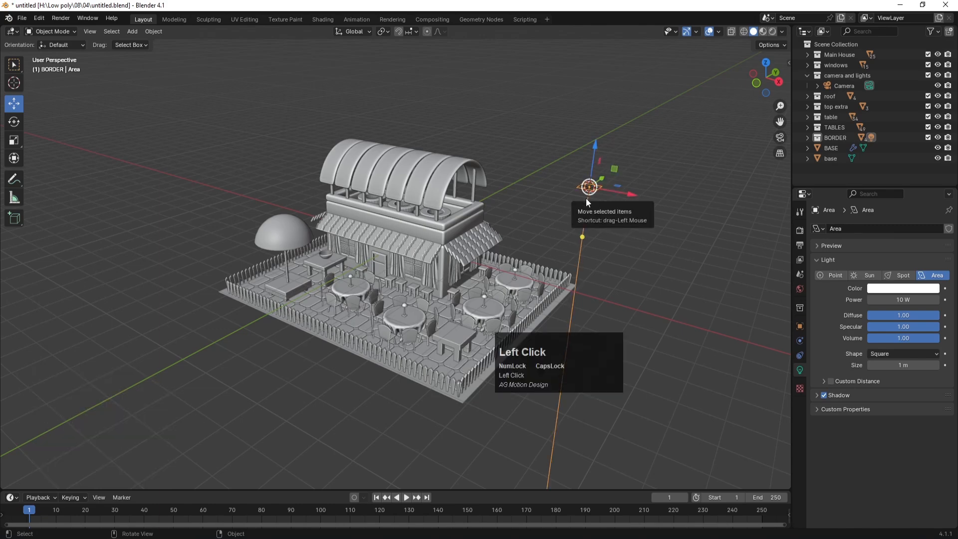
key(KP_7)
scroll(453, 274, down, 2)
scroll(453, 274, down, 3)
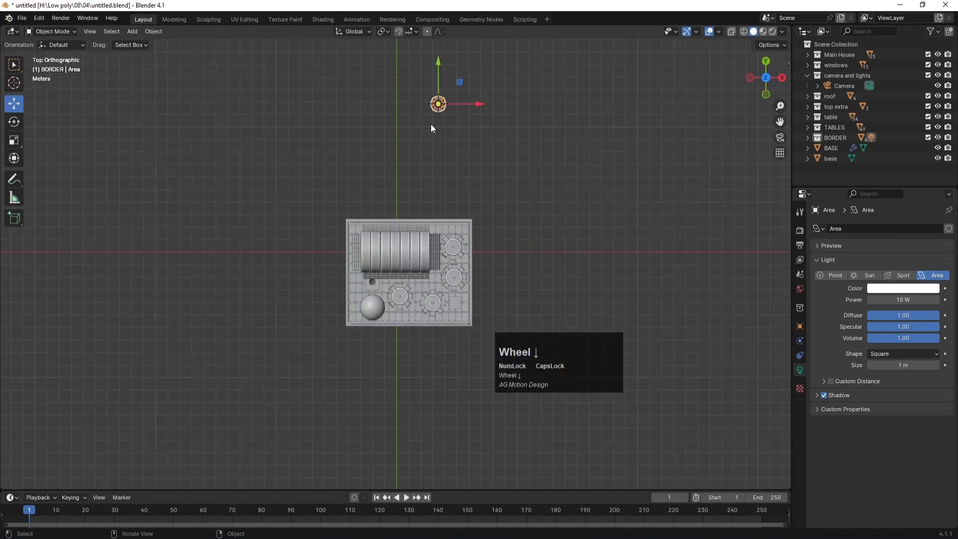
key(g)
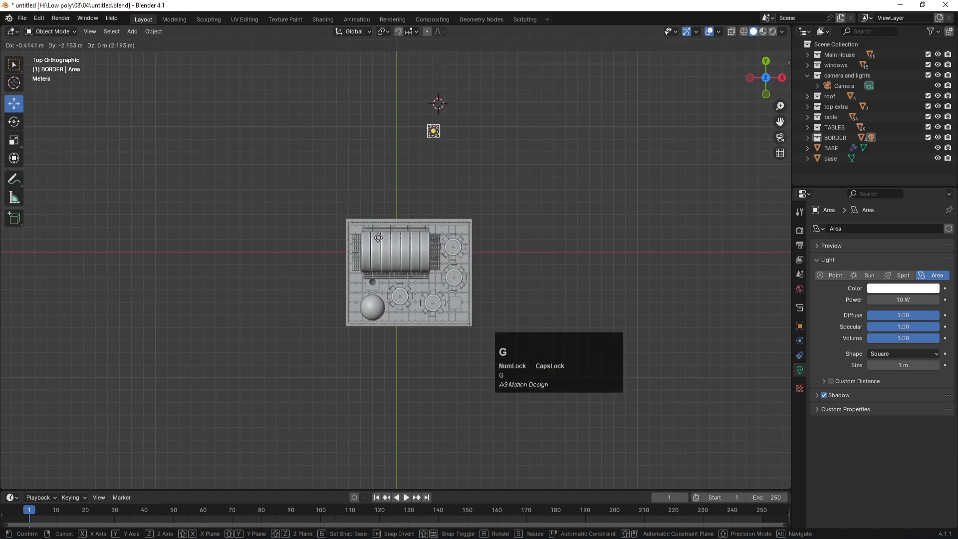
click(352, 358)
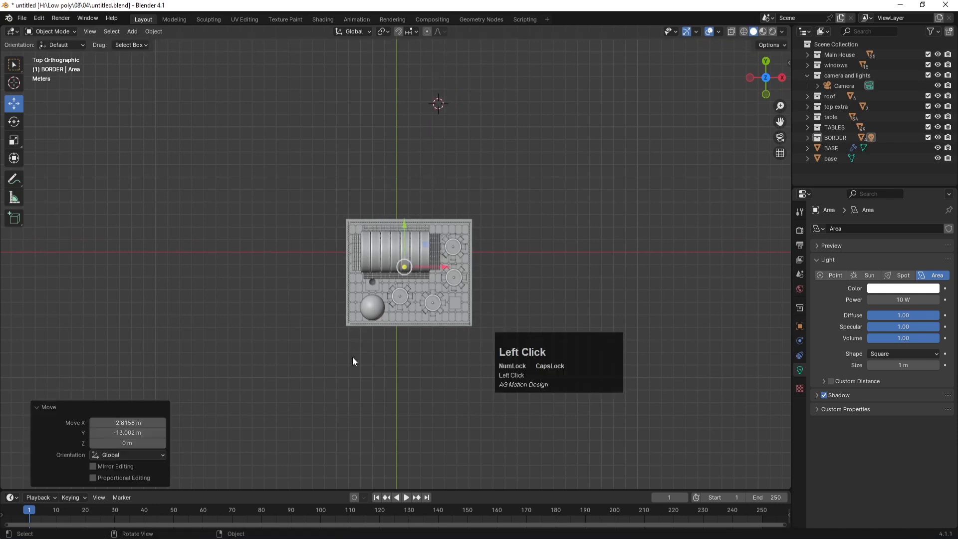
Step: Recentre and pan the view to bring the café back into sight
click(414, 367)
key(shift+c)
scroll(280, 199, up, 4)
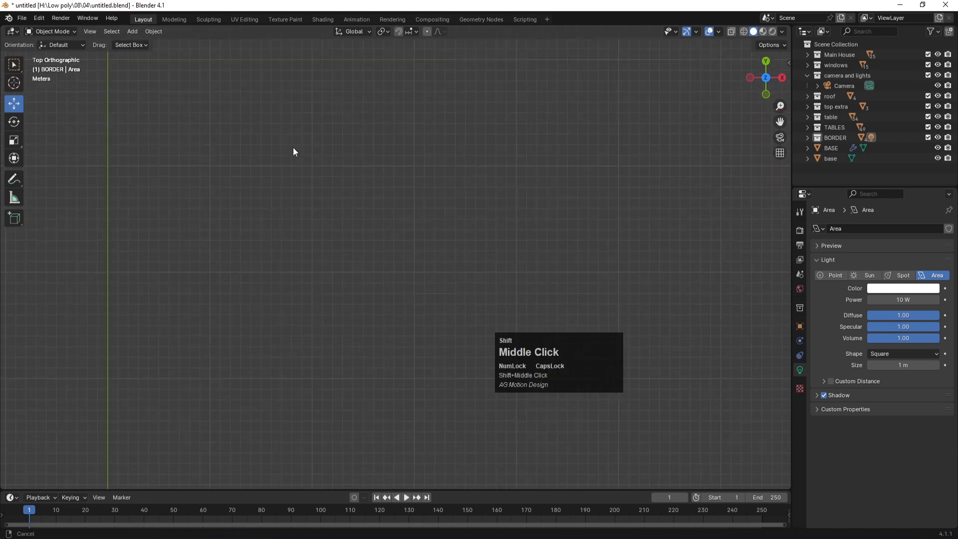
shift+middle_drag(292, 146, 524, 409)
shift+middle_drag(449, 219, 479, 301)
scroll(479, 301, down, 1)
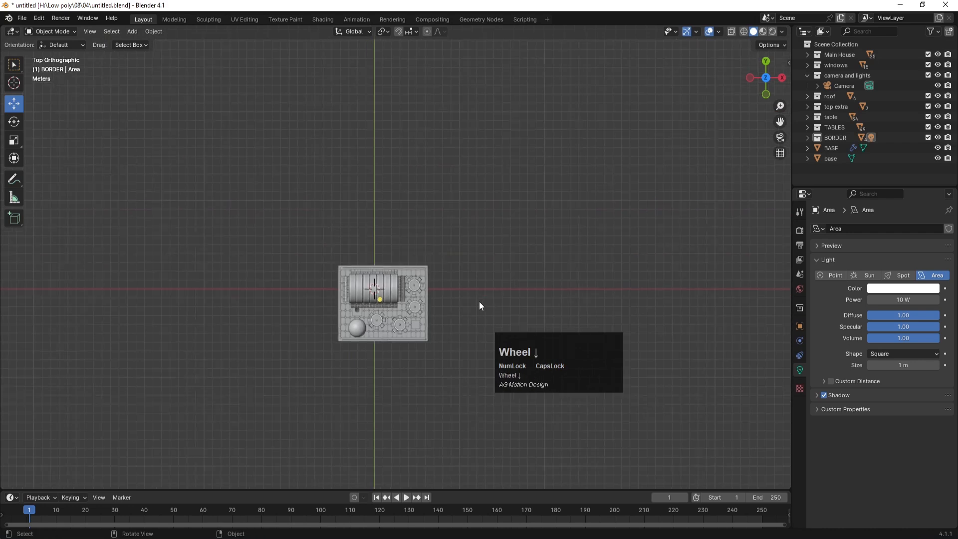
scroll(479, 301, up, 1)
scroll(472, 271, down, 3)
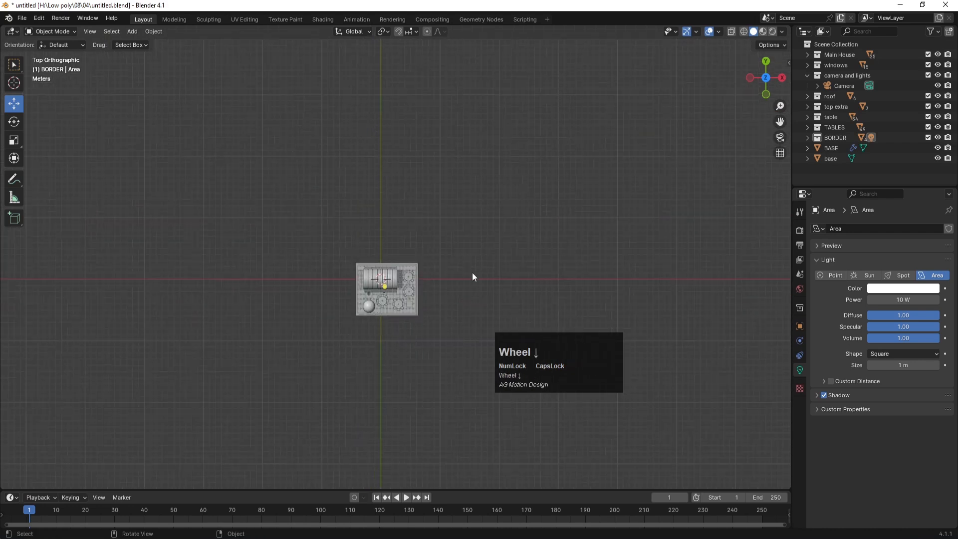
scroll(350, 310, up, 6)
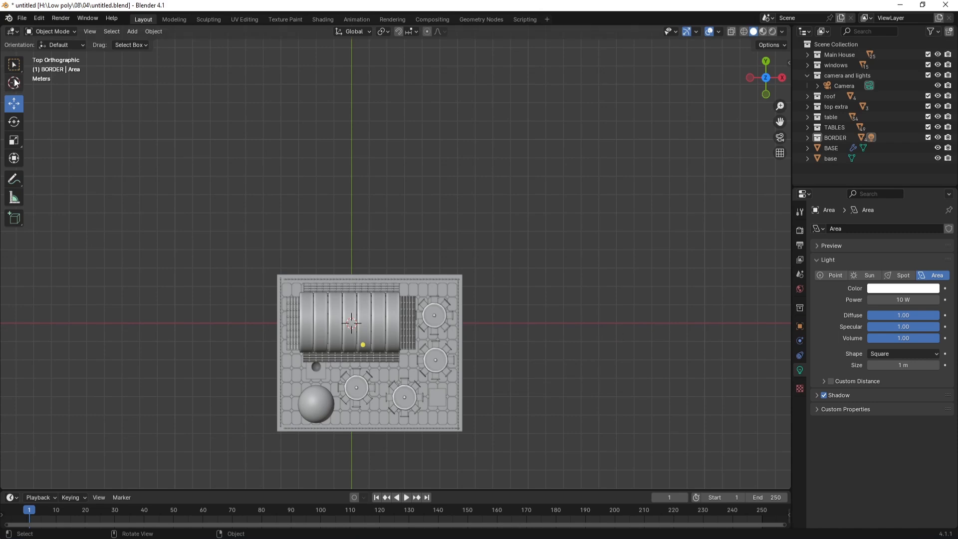
Step: In front view, raise the area light straight up to 9.772 m
click(365, 335)
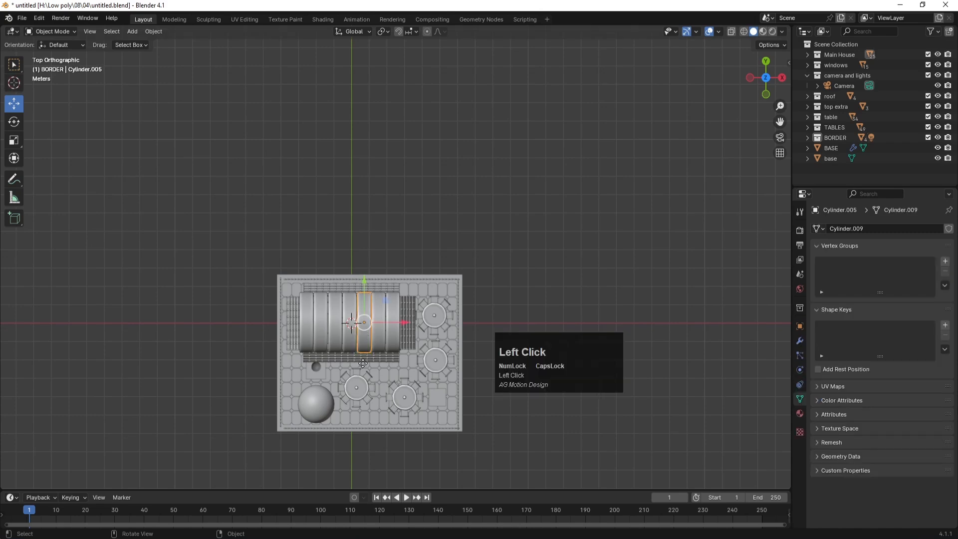
key(KP_1)
scroll(474, 309, down, 5)
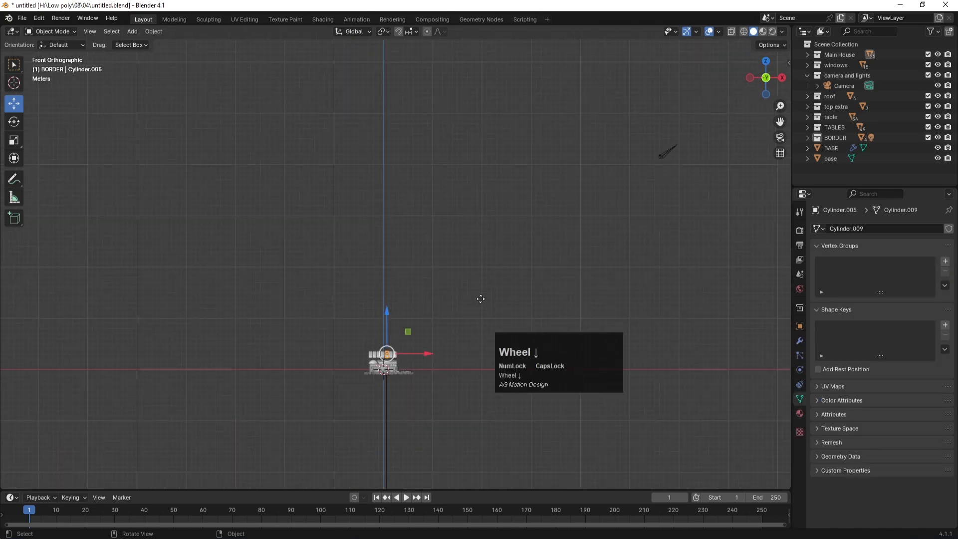
scroll(373, 340, up, 5)
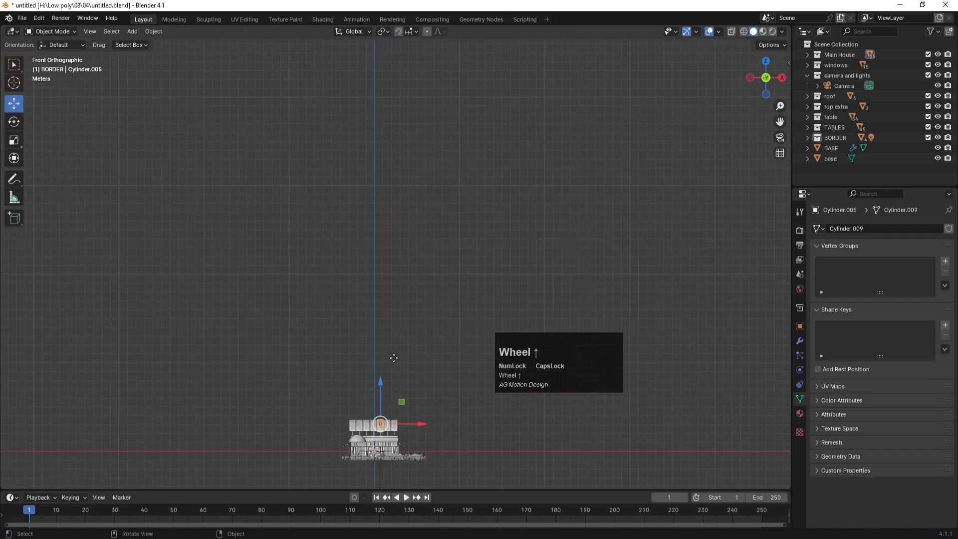
shift+middle_drag(413, 373, 462, 256)
scroll(414, 373, up, 3)
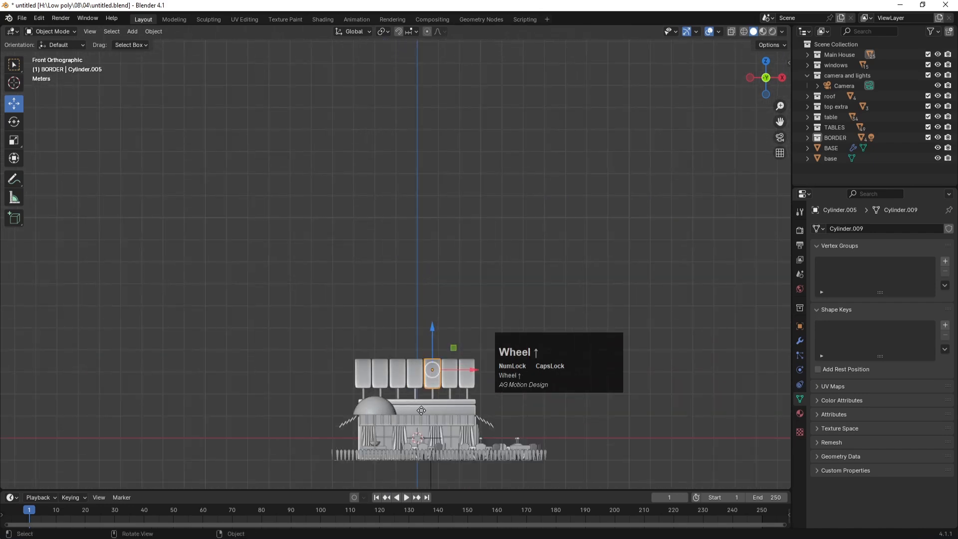
shift+scroll(414, 373, up, 3)
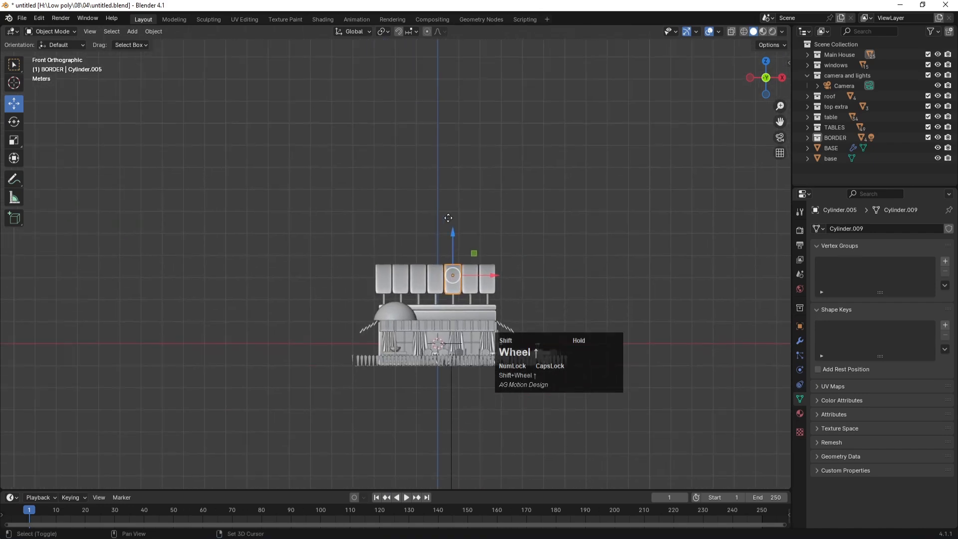
click(449, 383)
key(g)
key(z)
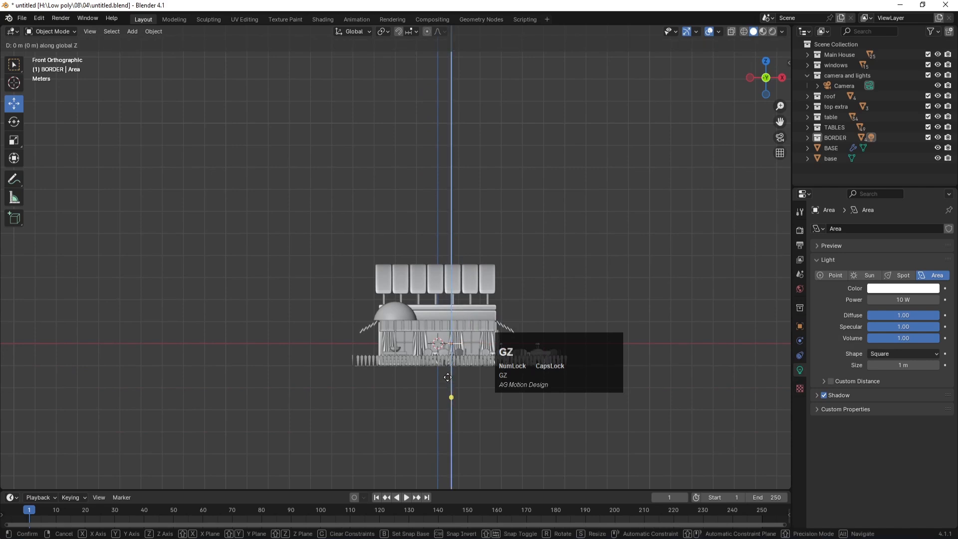
click(489, 168)
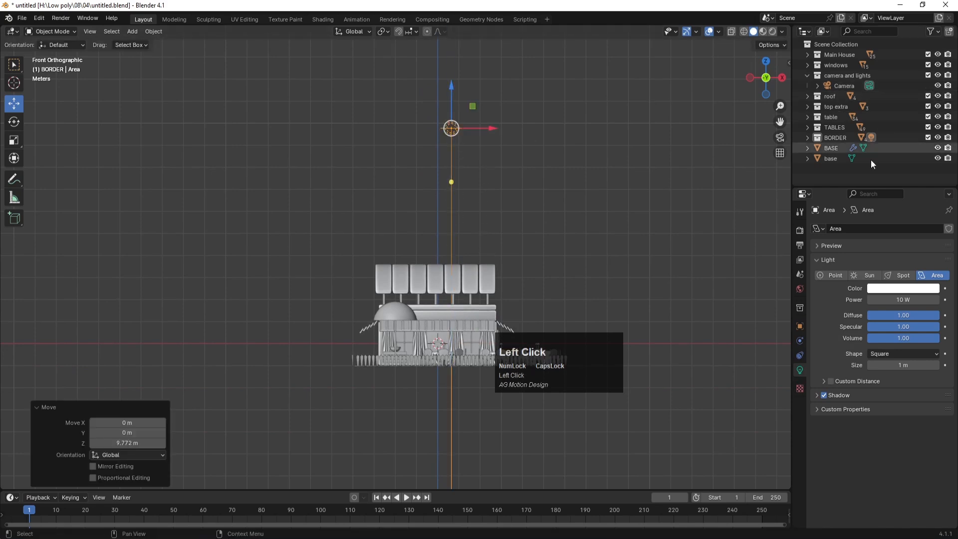
Step: Move the area light into the camera and lights collection in the Outliner
click(806, 138)
scroll(823, 148, down, 2)
drag(840, 113, 840, 74)
click(806, 103)
click(840, 75)
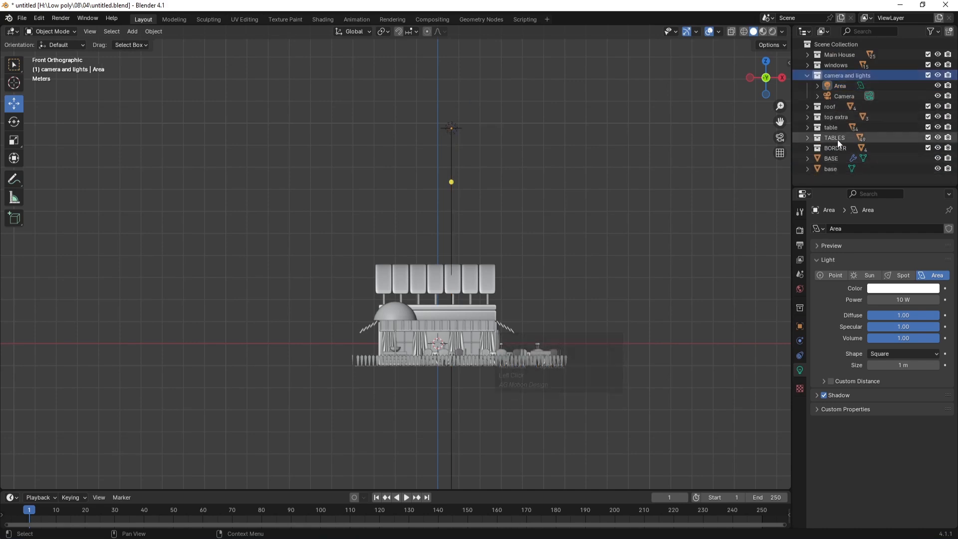
Step: Enlarge the area light about tenfold and move it to the café's lower left
click(452, 128)
key(KP_7)
scroll(444, 240, down, 1)
scroll(444, 240, down, 4)
key(s)
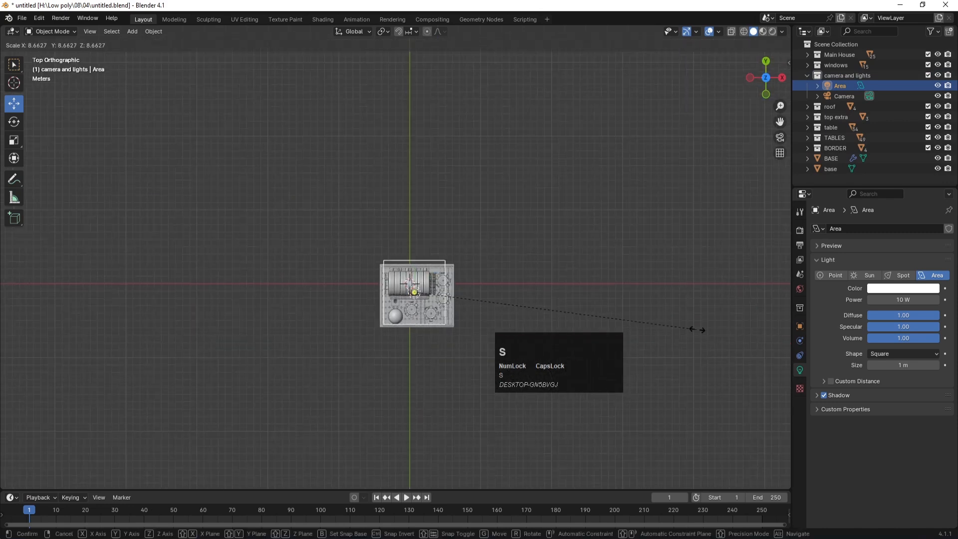
click(743, 335)
drag(390, 291, 329, 383)
Step: Turn the light 49.2° toward the café and tilt it to -73.1°
key(r)
click(387, 341)
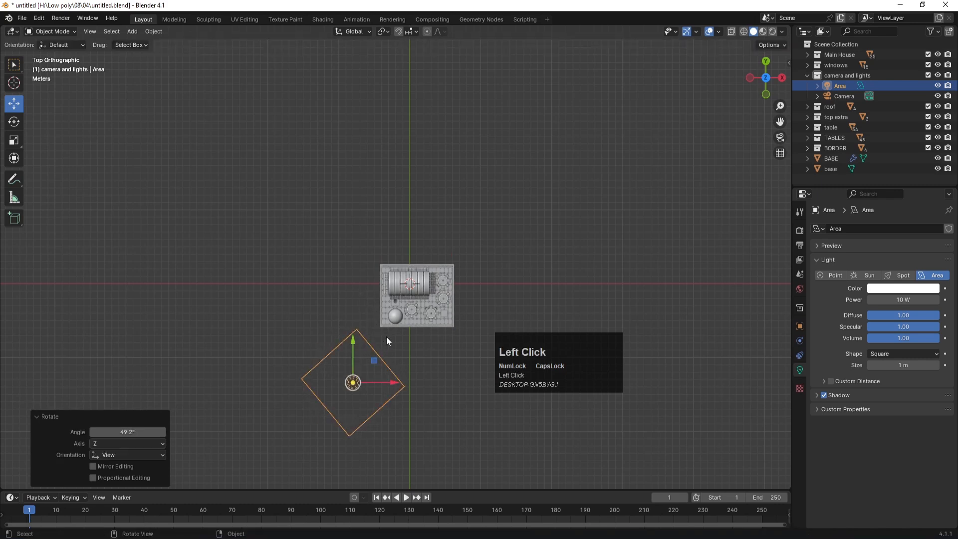
drag(386, 336, 366, 327)
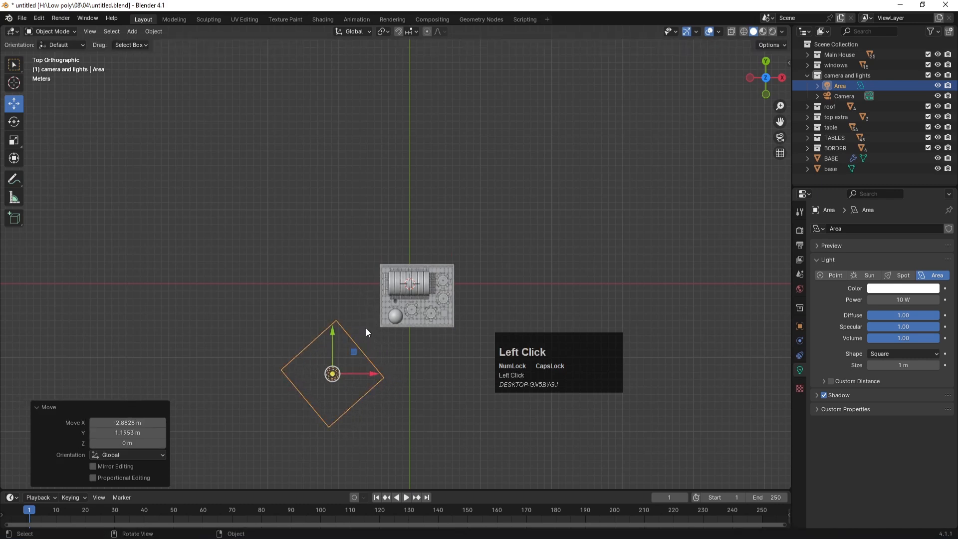
key(KP_1)
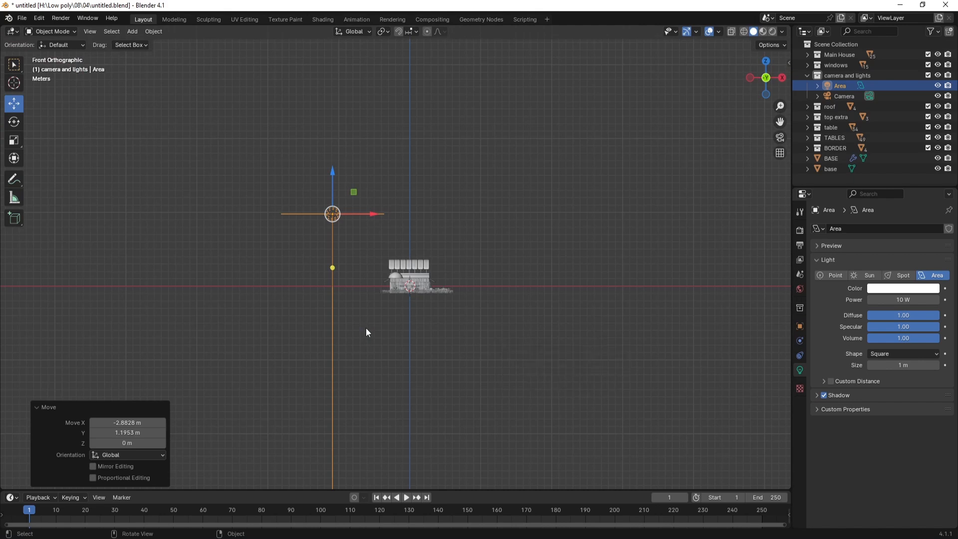
key(r)
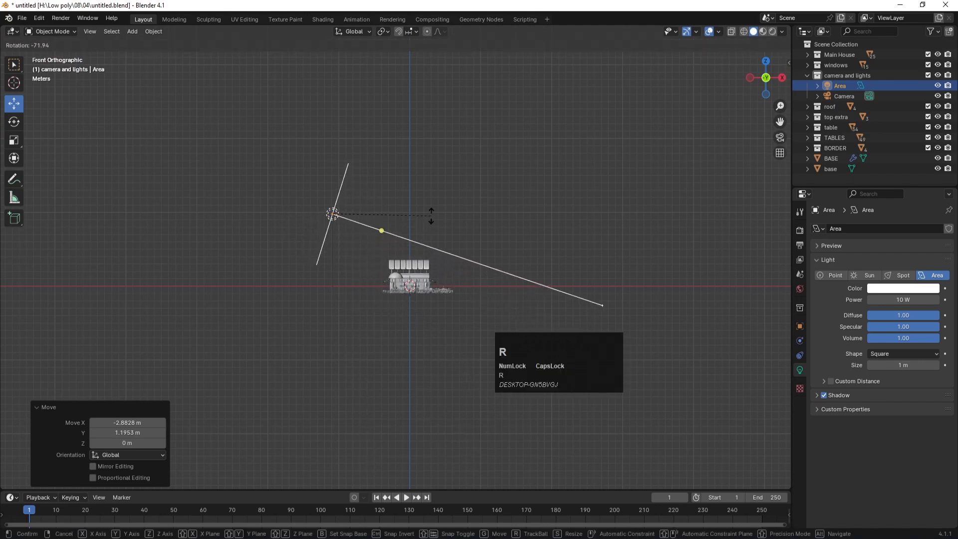
click(430, 217)
Step: Fine-tune the tilted light's position and angle off the café's front-left corner
key(g)
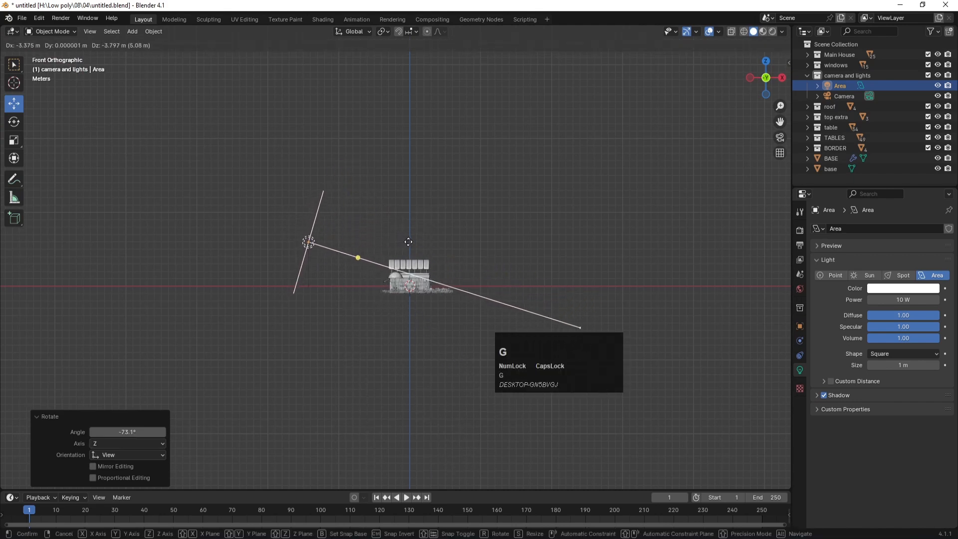
click(408, 245)
key(KP_7)
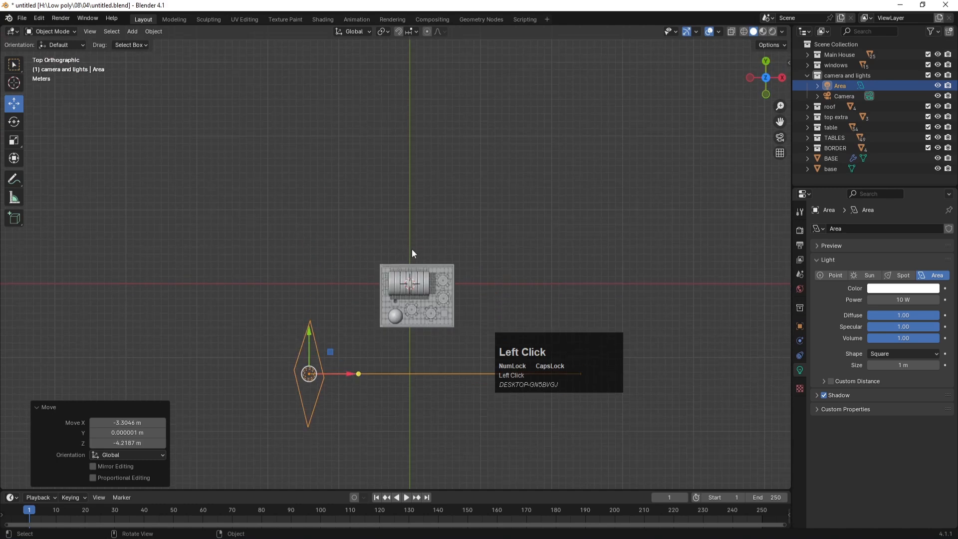
key(r)
click(304, 207)
key(g)
click(305, 229)
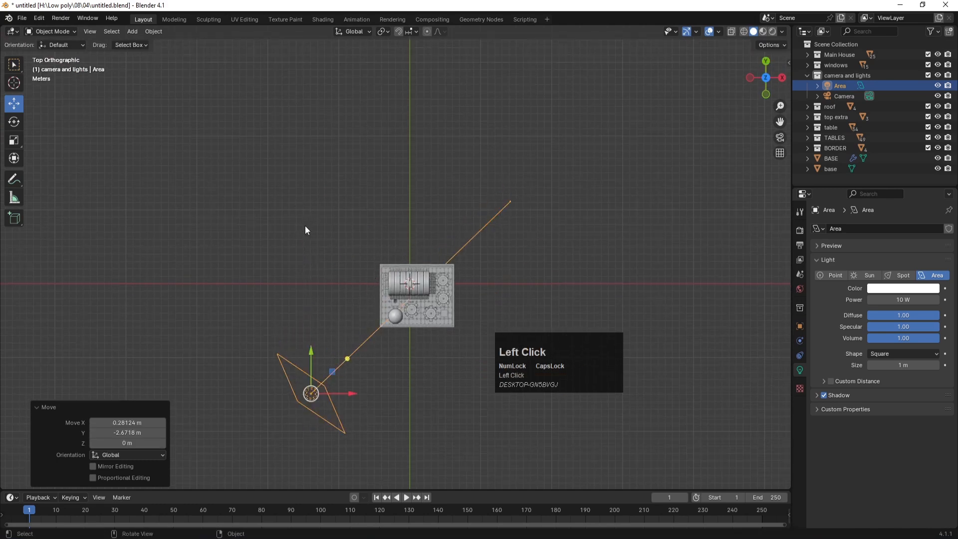
key(KP_0)
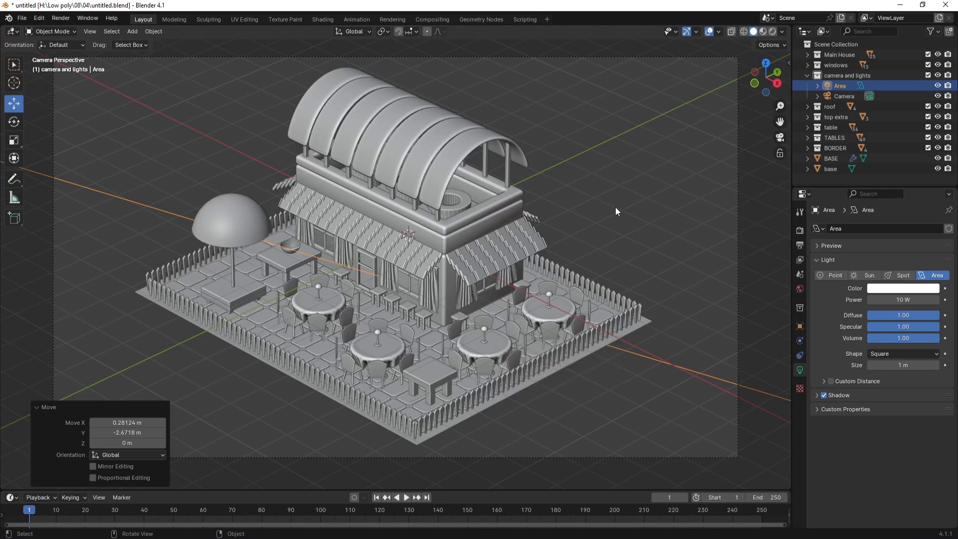
Step: Switch the viewport to Rendered shading to preview the café
key(z)
click(615, 163)
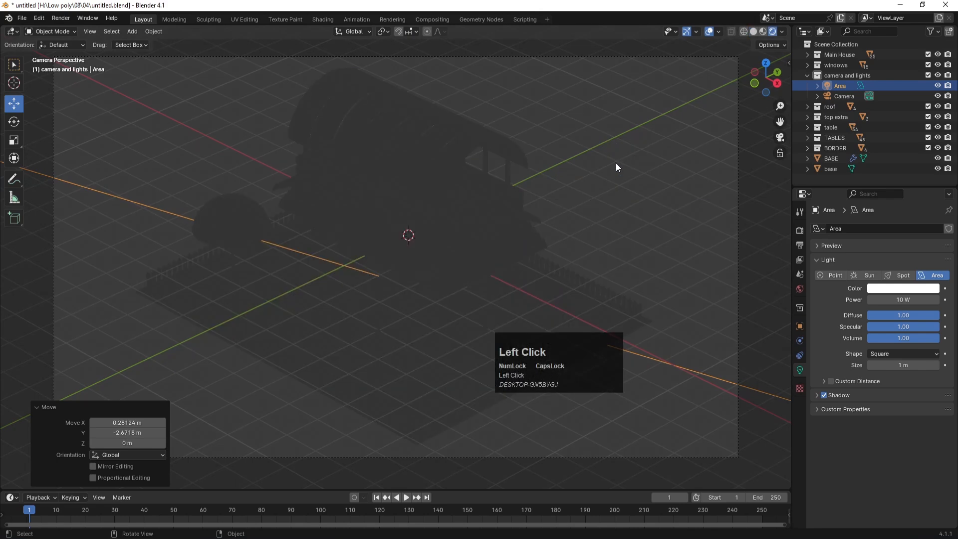
click(800, 230)
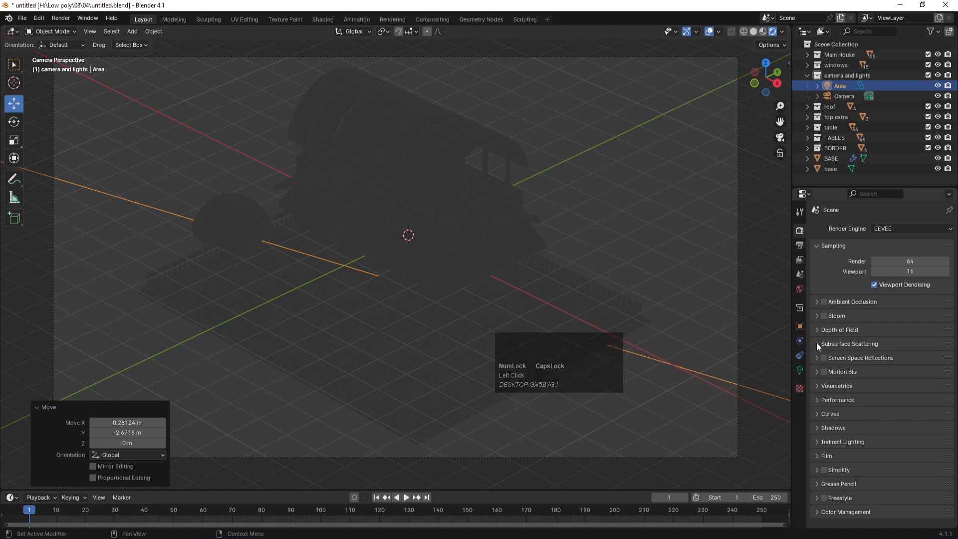
click(145, 203)
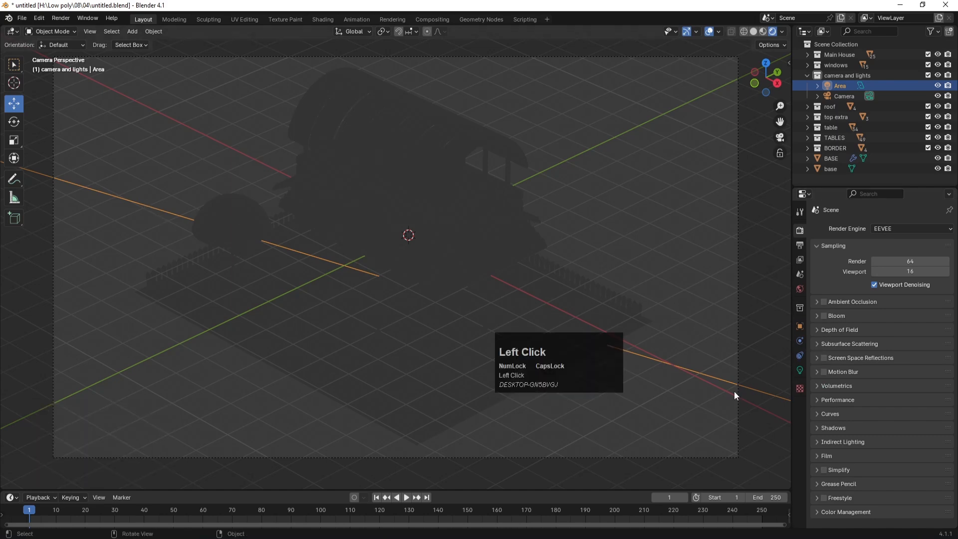
Step: Raise the Area light's power from 10 W to 1000 W
click(800, 370)
click(891, 299)
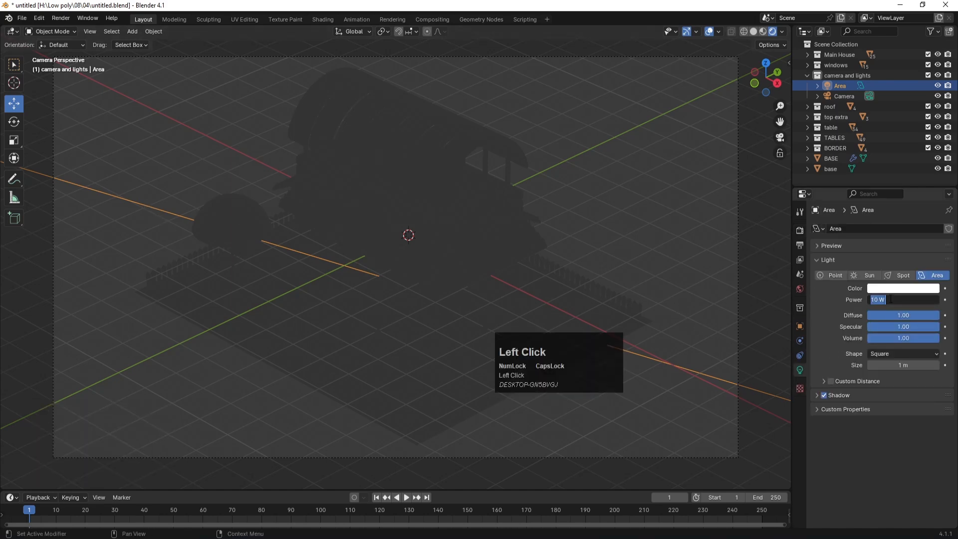
text(500)
key(Return)
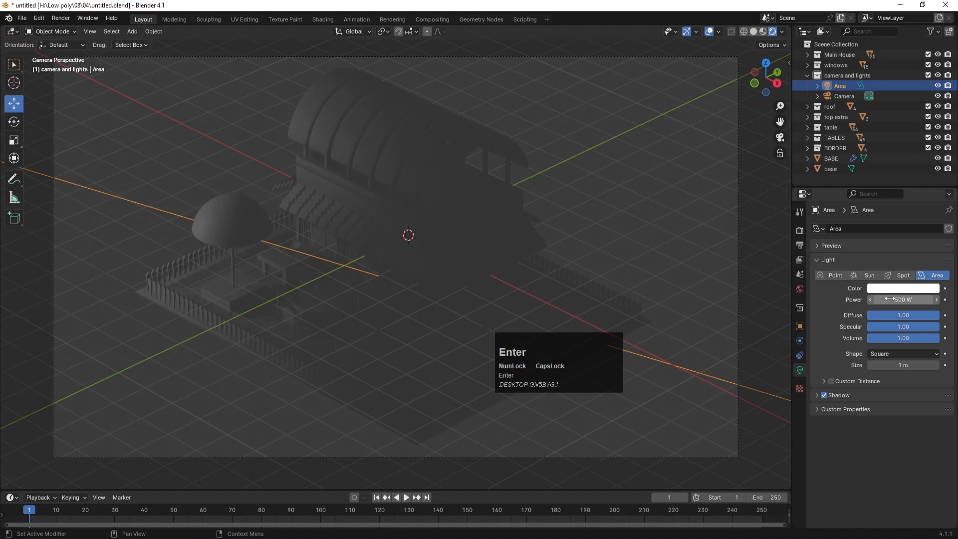
click(889, 299)
text(100)
key(Return)
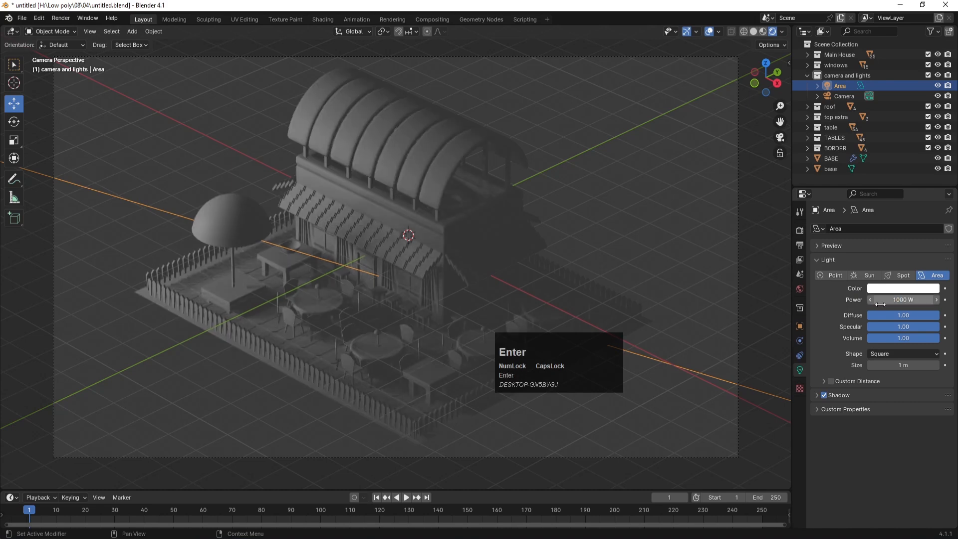
click(635, 225)
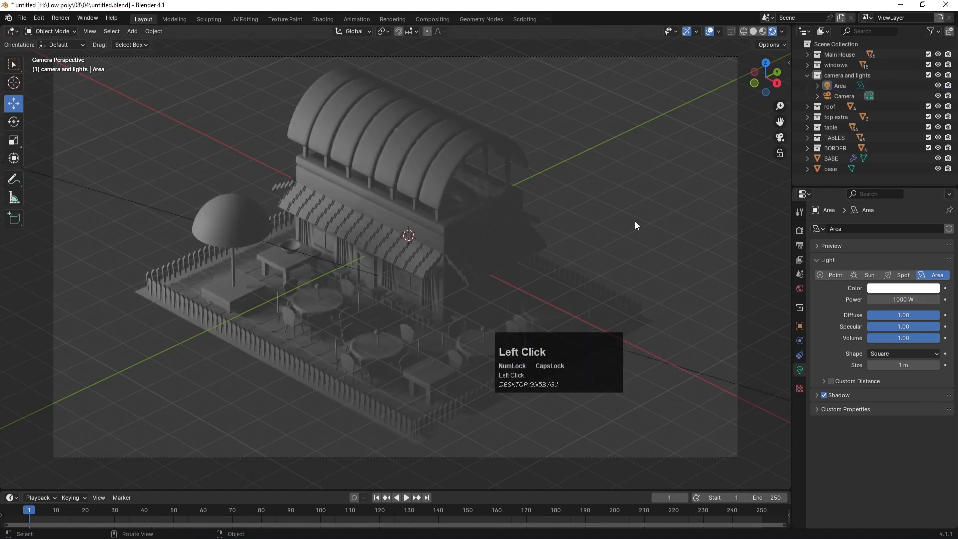
key(KP_7)
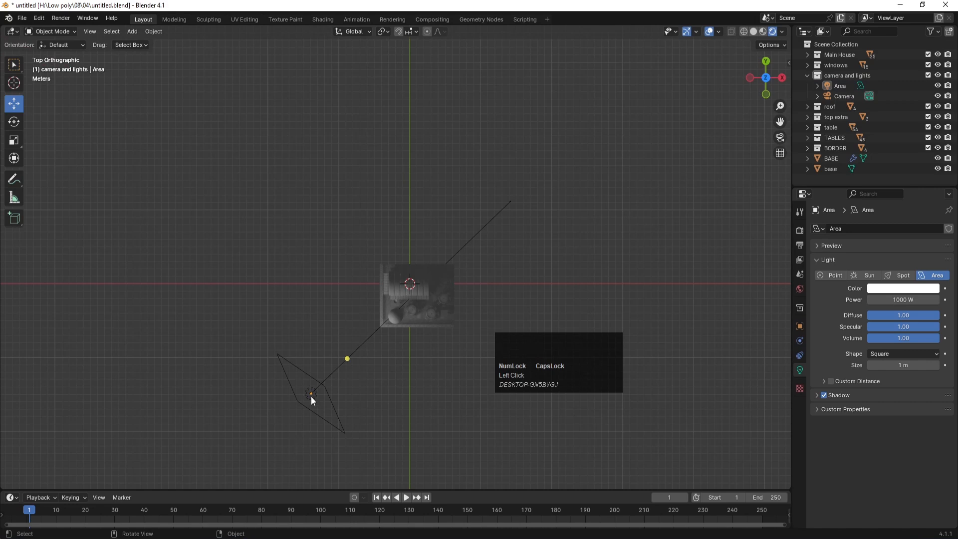
Step: Duplicate the Area light to the café's lower-right and turn it -95.3° toward the building
click(310, 394)
key(shift+d)
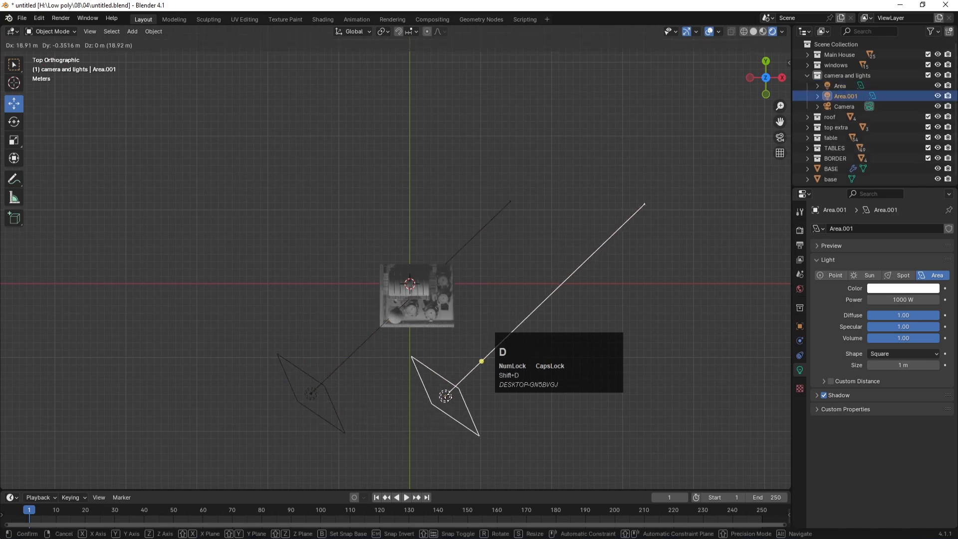
click(528, 397)
key(r)
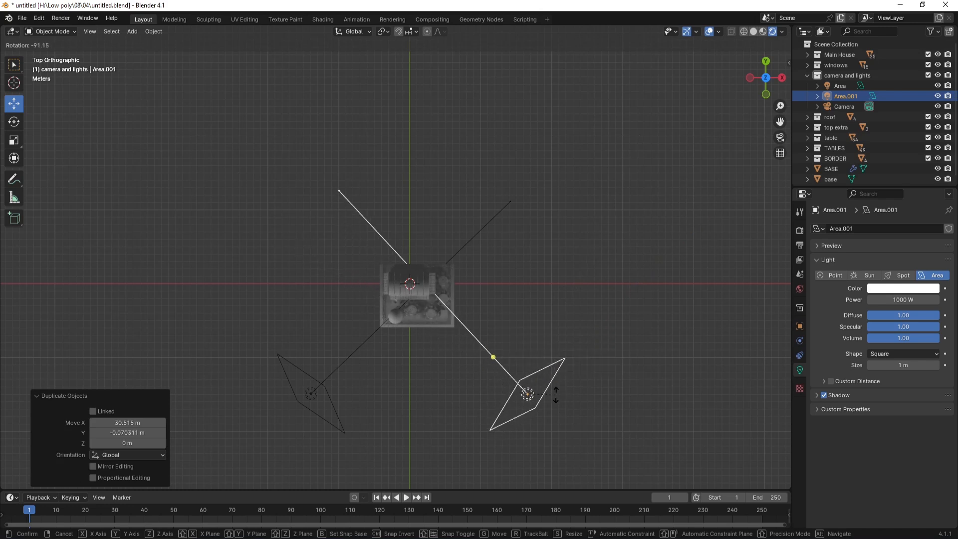
click(554, 393)
key(KP_0)
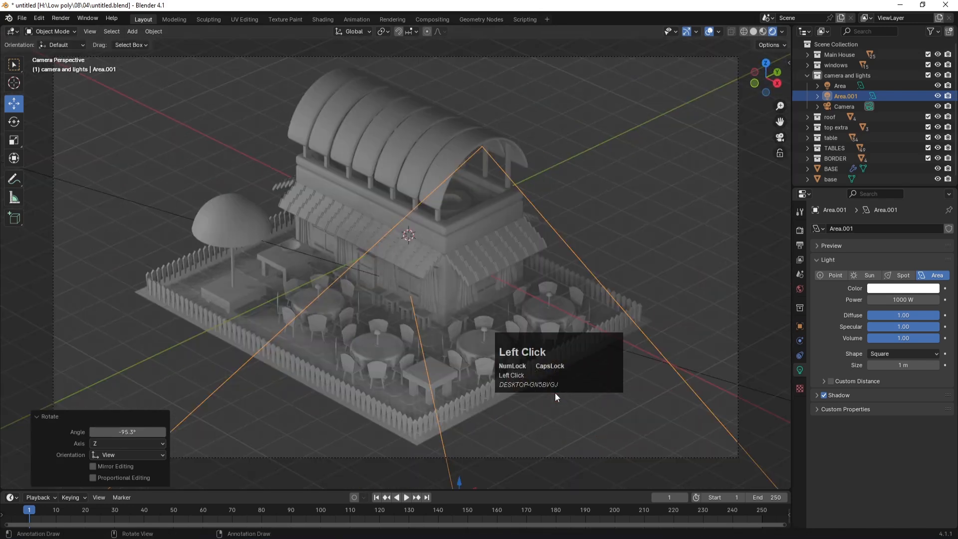
Step: Save the file as untitled.blend
key(ctrl+s)
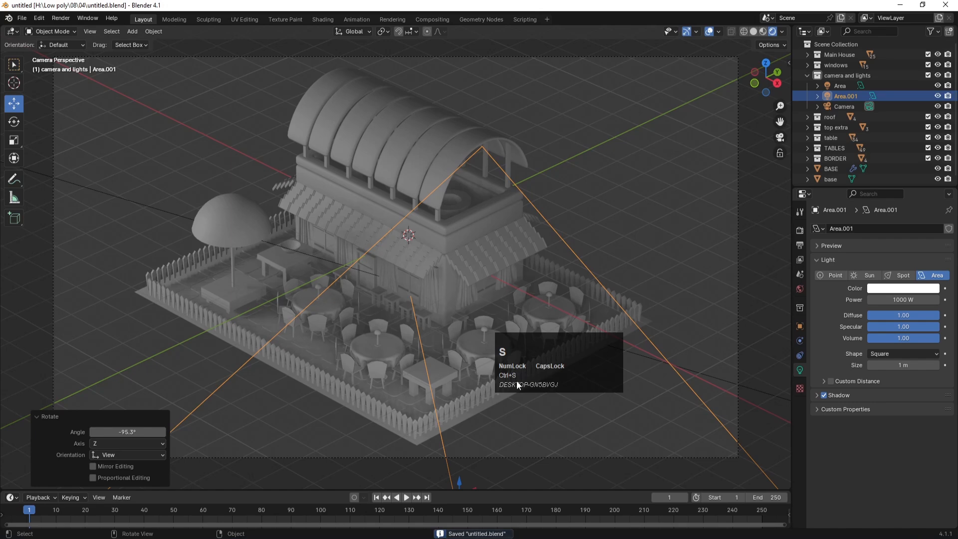
key(KP_0)
click(623, 295)
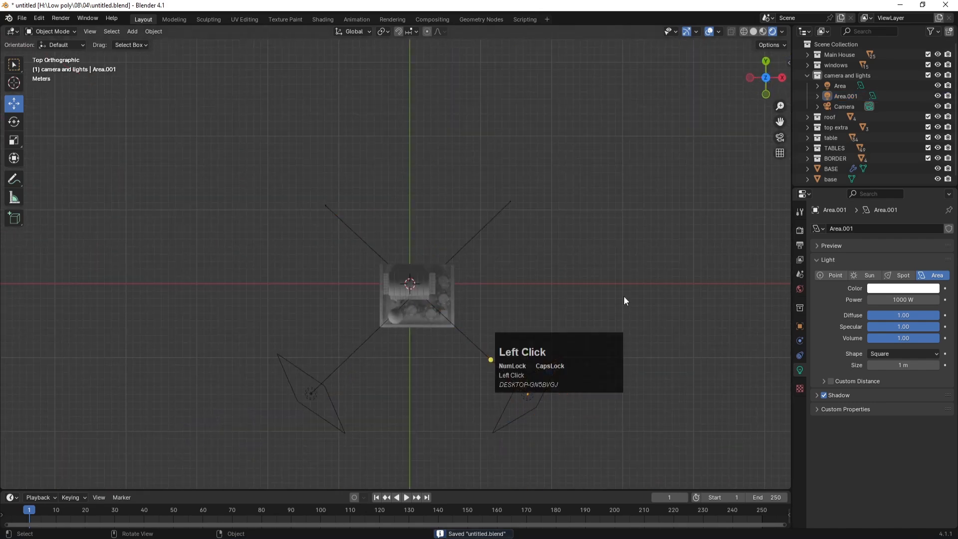
key(shift+a)
Step: Add a third area light, scale it to 11.006 and raise it 21.234 m
mouse_move(517, 255)
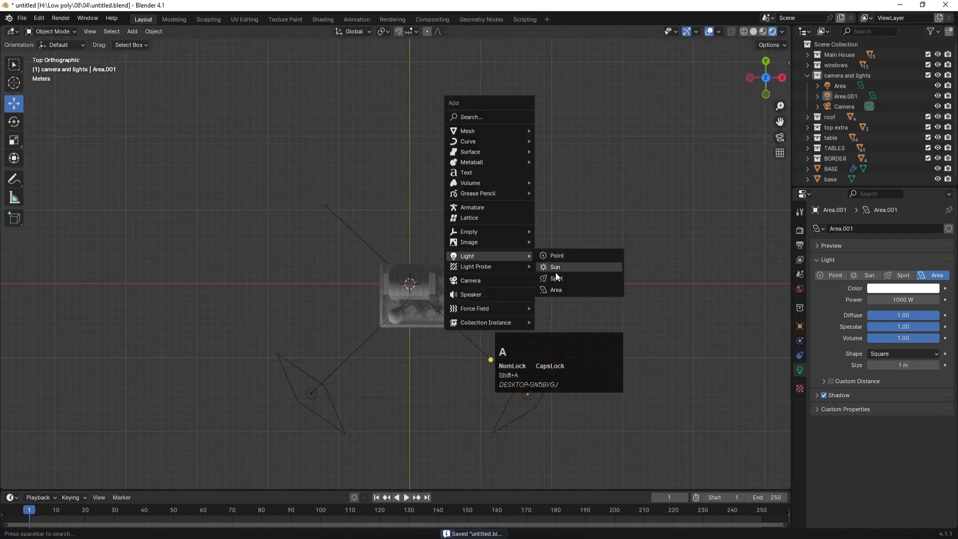
click(561, 292)
key(s)
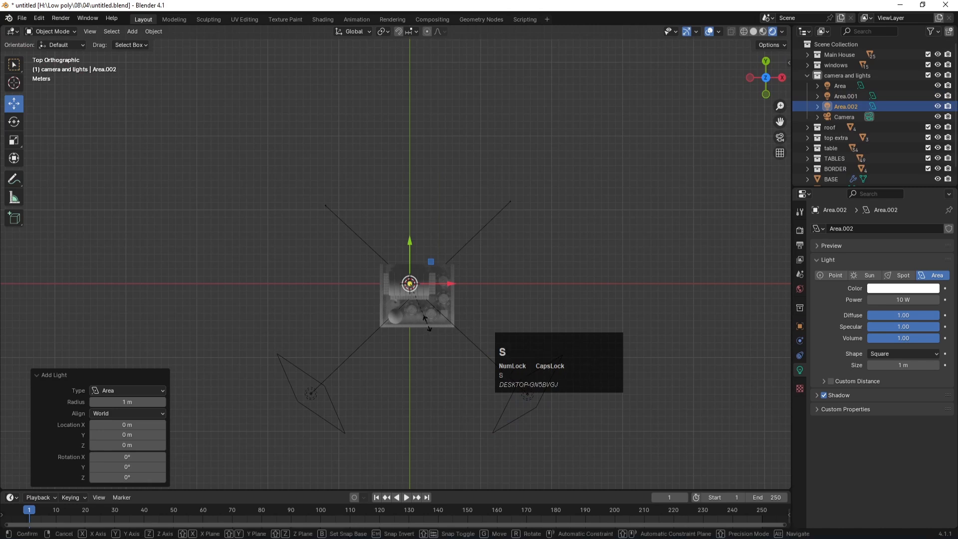
click(34, 431)
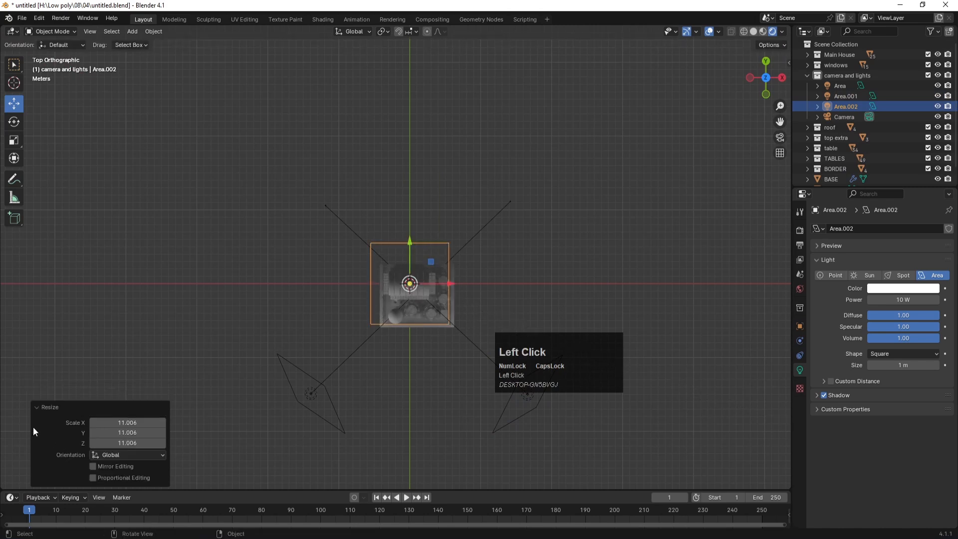
key(KP_1)
key(g)
key(z)
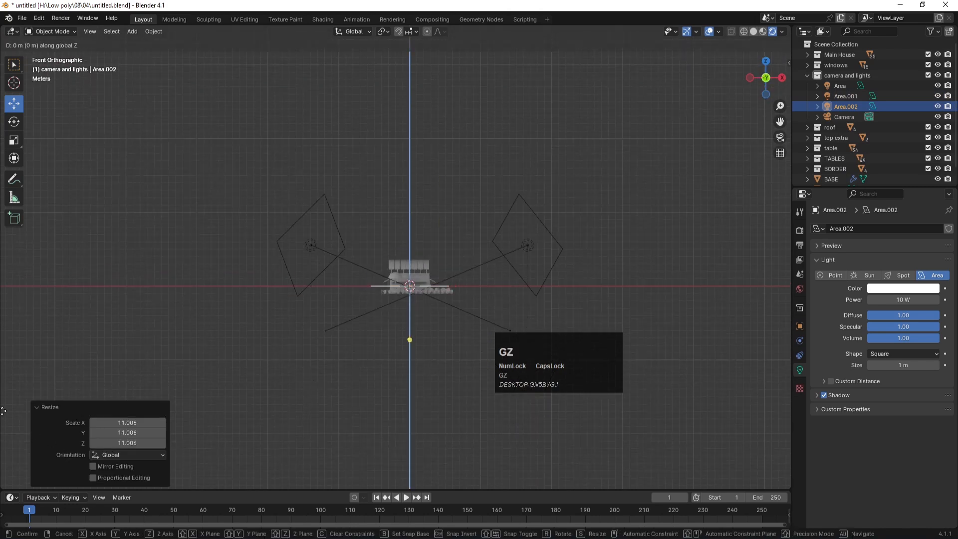
click(18, 258)
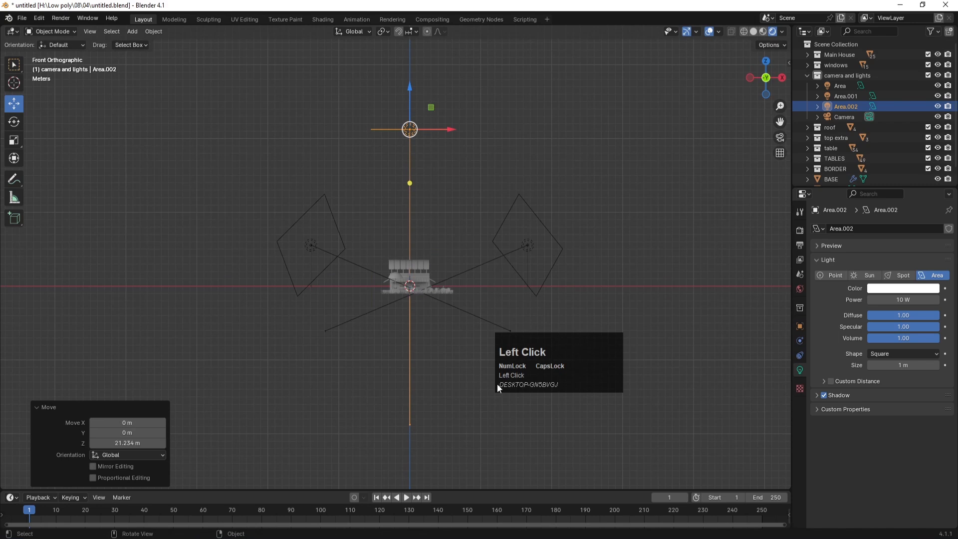
Step: Set the new light's power to 1000 W
click(889, 301)
text(1)
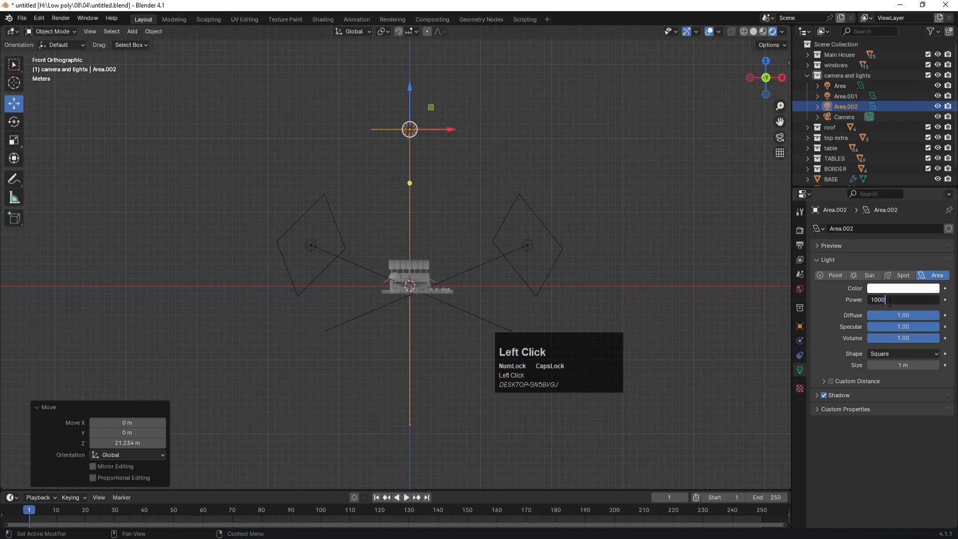
text(000)
key(Return)
key(KP_0)
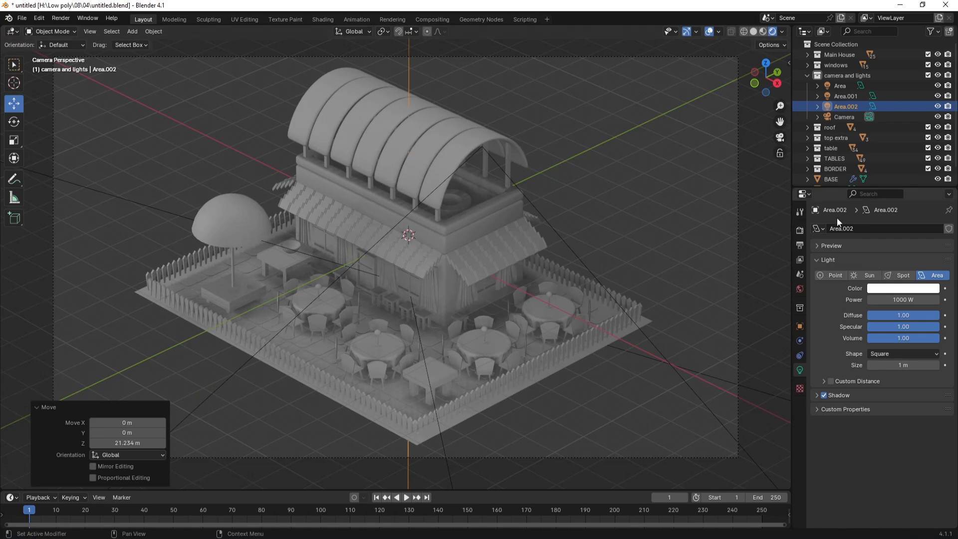
Step: Set the Render Engine to Cycles and enable Denoise for viewport sampling
click(799, 230)
click(893, 228)
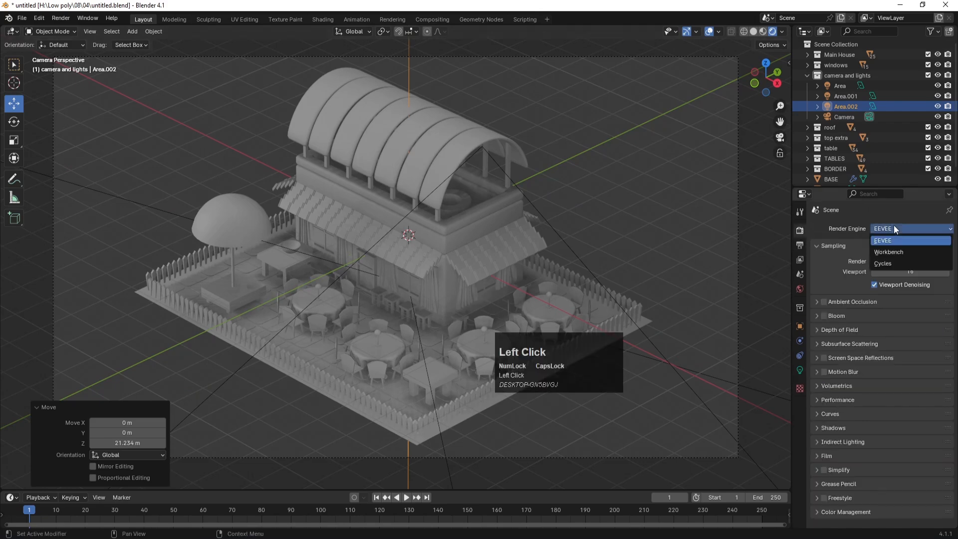
click(883, 263)
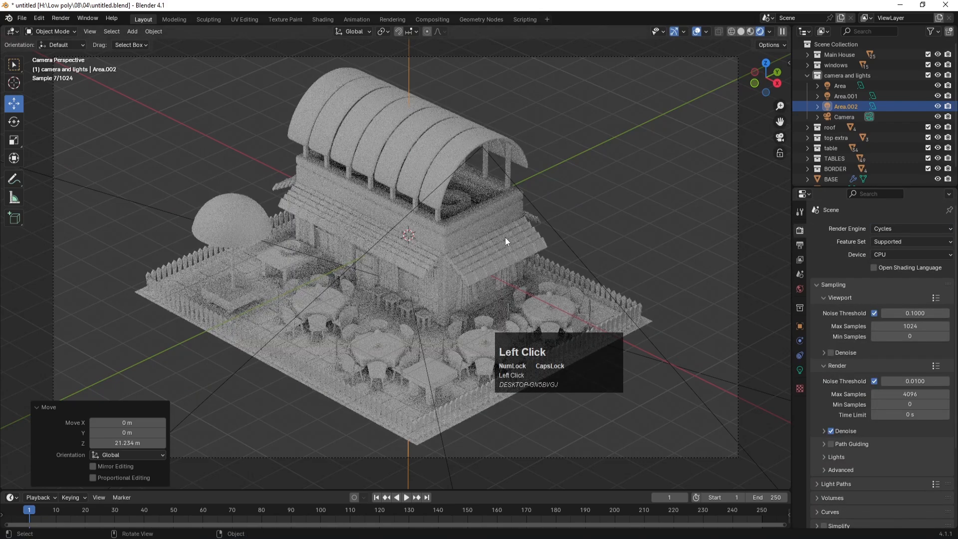
click(831, 352)
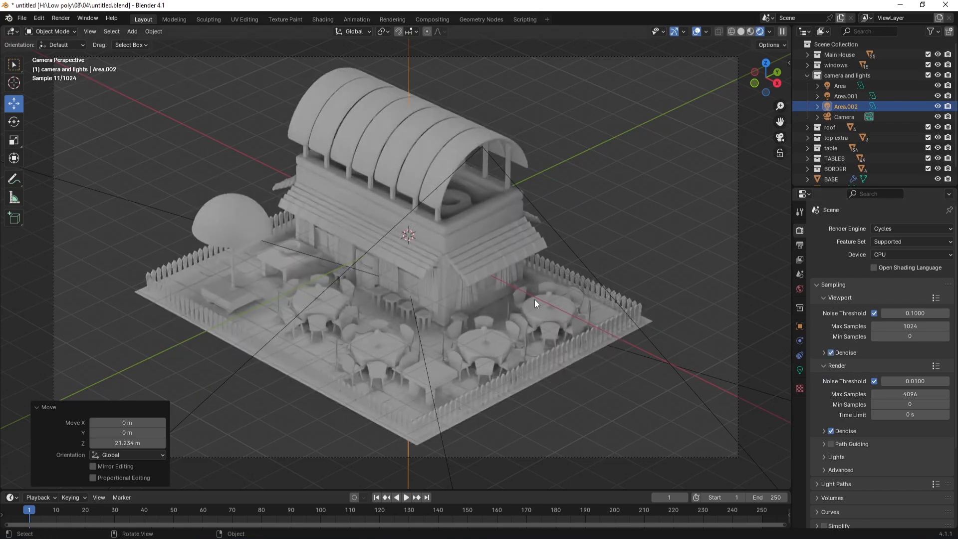
click(603, 182)
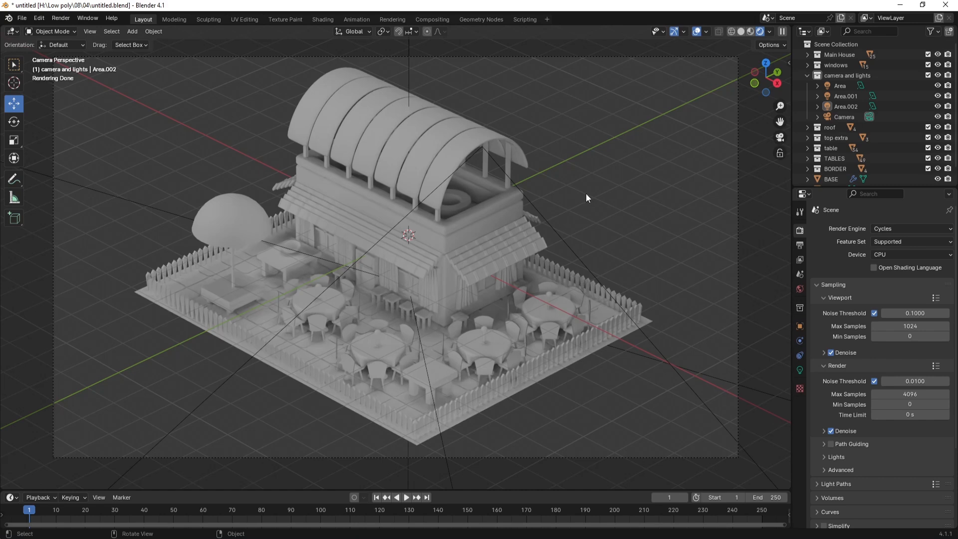
key(KP_7)
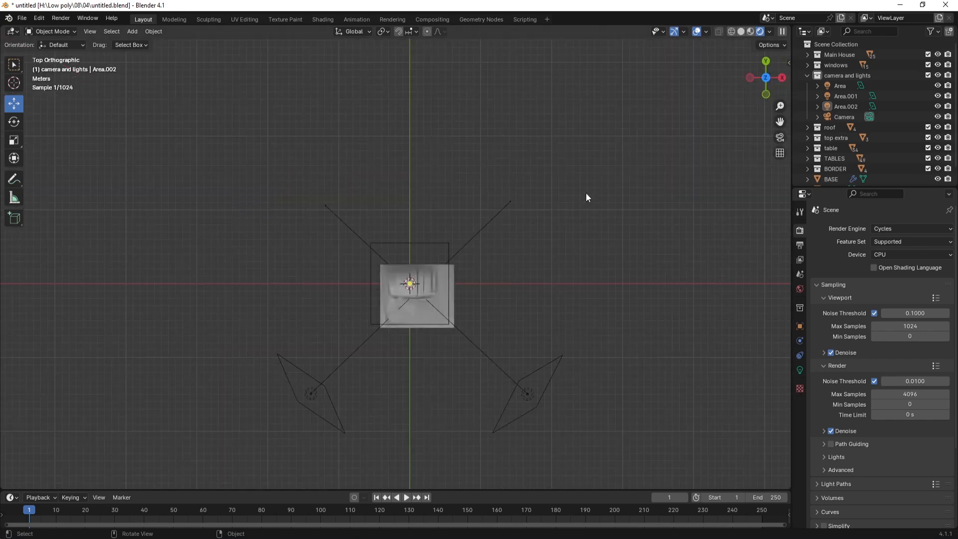
Step: Set the first Area light's power to 5000 W and check the camera preview
click(311, 390)
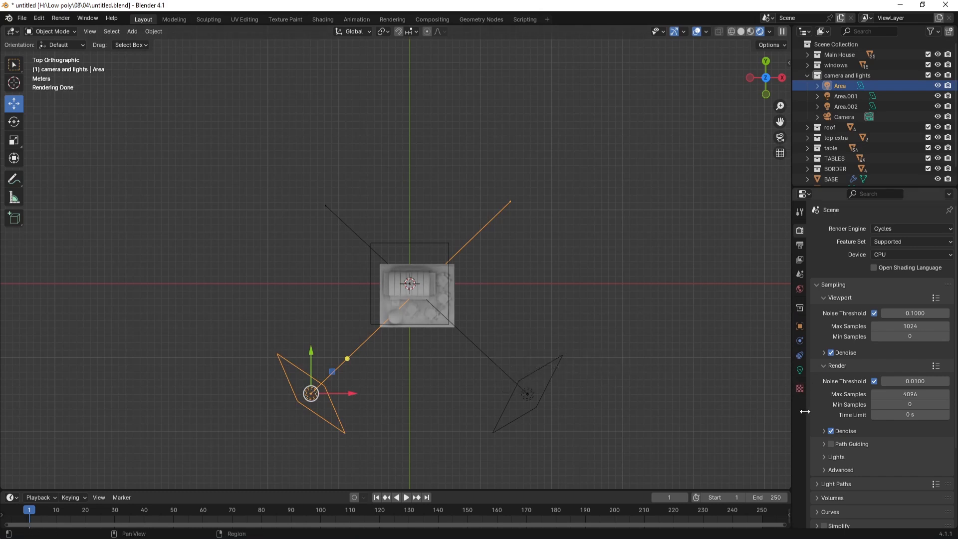
click(800, 370)
click(903, 300)
text(5000)
key(Return)
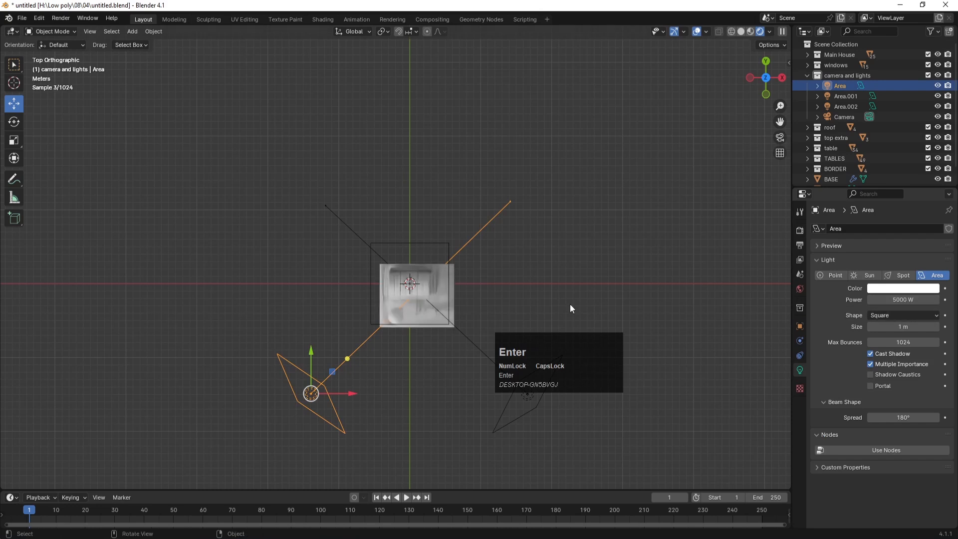
key(KP_0)
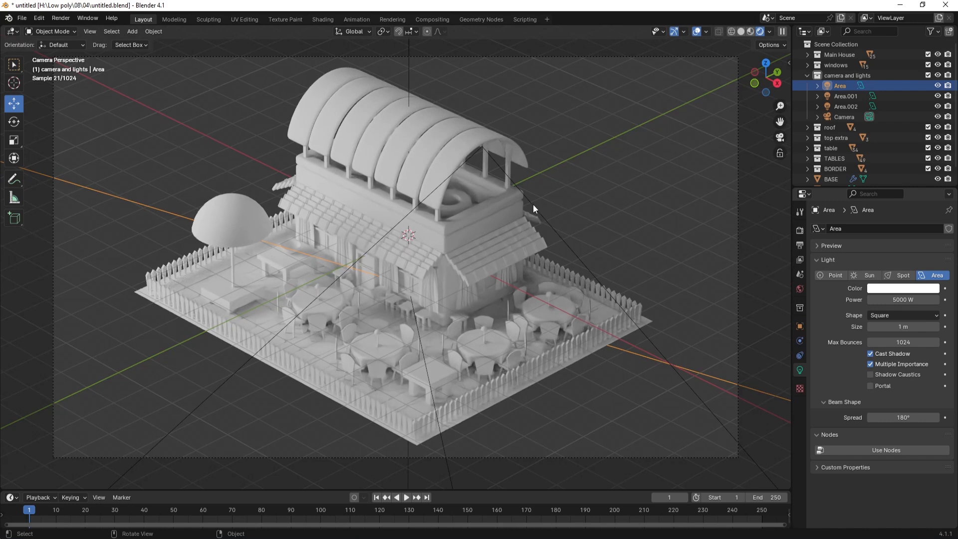
Step: Raise the Area.001 light's power from 1000 W to 2000 W, then view through the camera
key(KP_7)
click(526, 397)
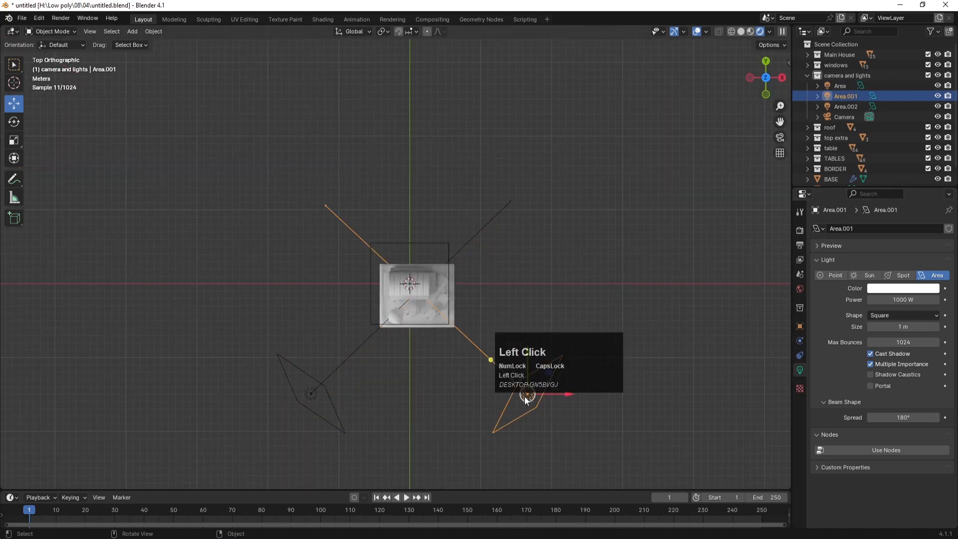
click(906, 300)
text(20)
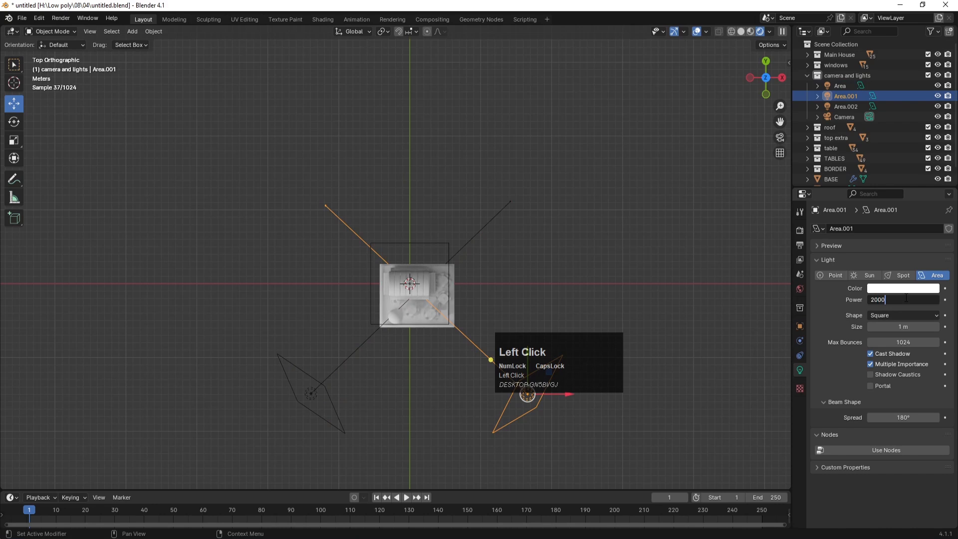
text(00)
key(Return)
click(540, 270)
key(KP_0)
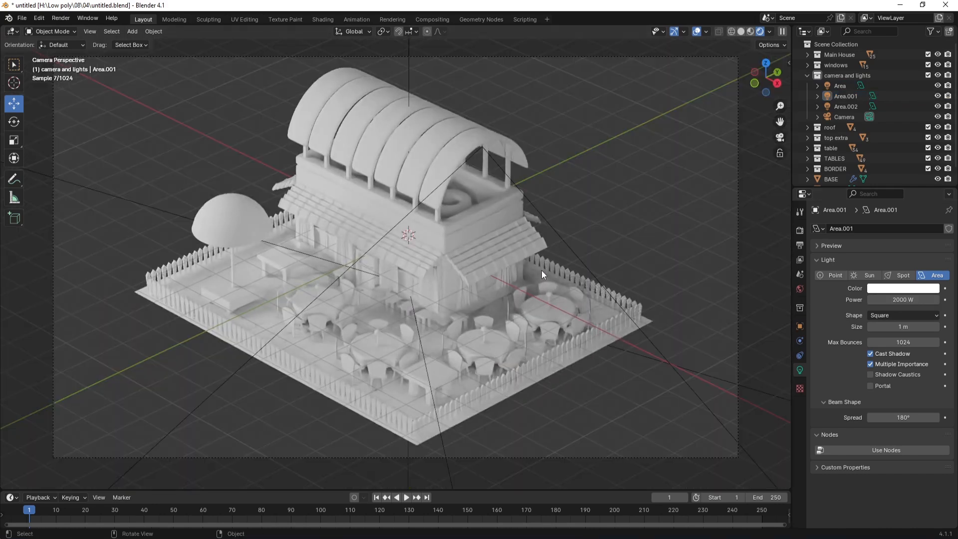
click(627, 190)
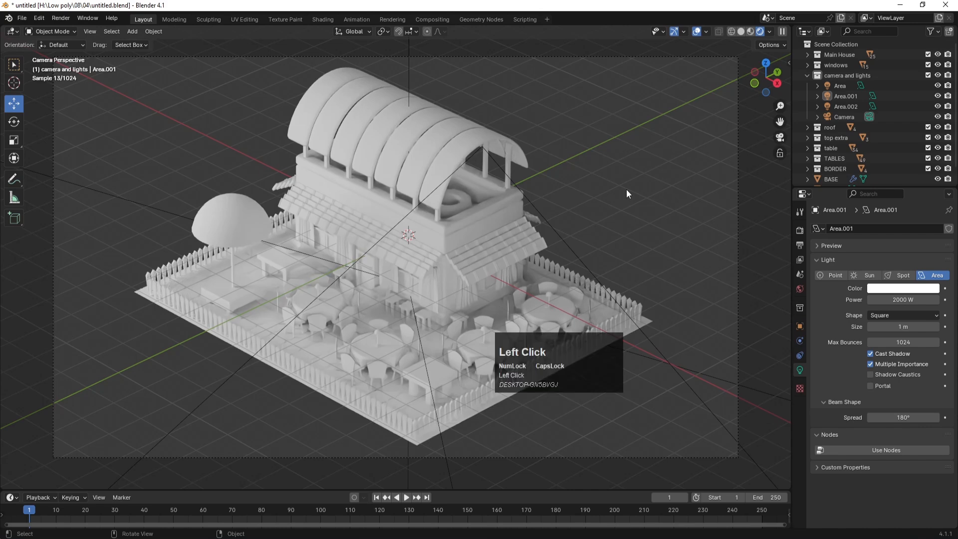
Step: Select the base platform, switch the render engine to EEVEE, and save
click(139, 293)
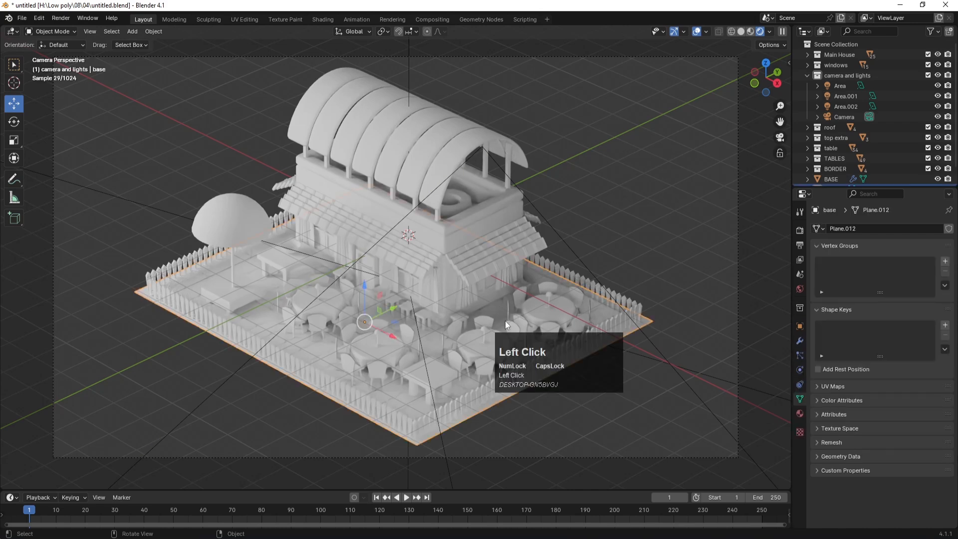
click(800, 230)
click(898, 228)
click(887, 241)
key(ctrl+s)
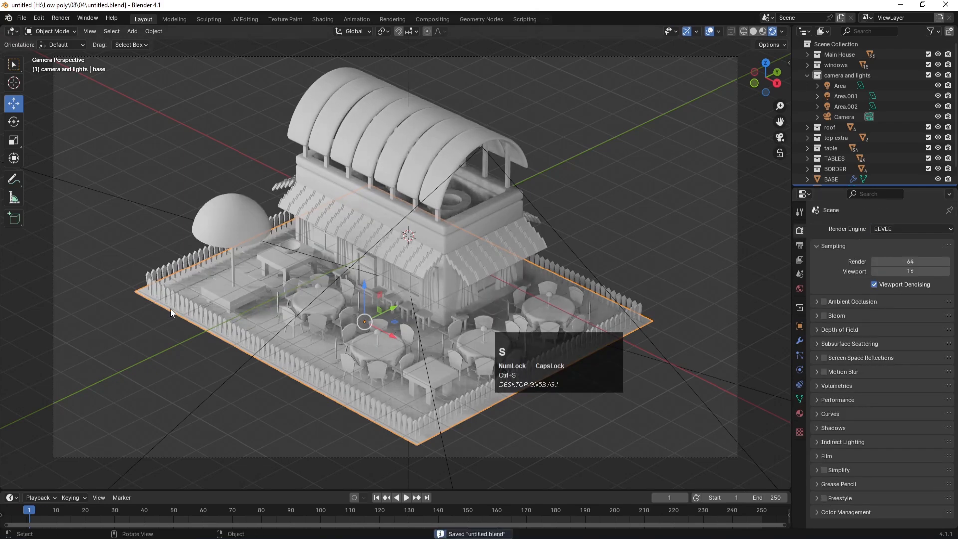
Step: Extrude all of the base's geometry about 0.22 m down along Z into a slab
click(144, 294)
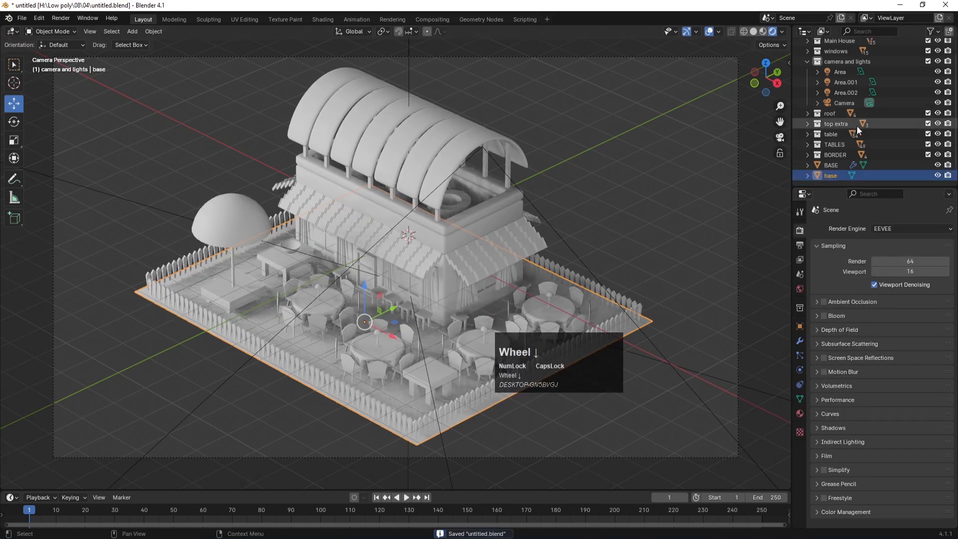
scroll(368, 251, down, 4)
scroll(376, 269, up, 5)
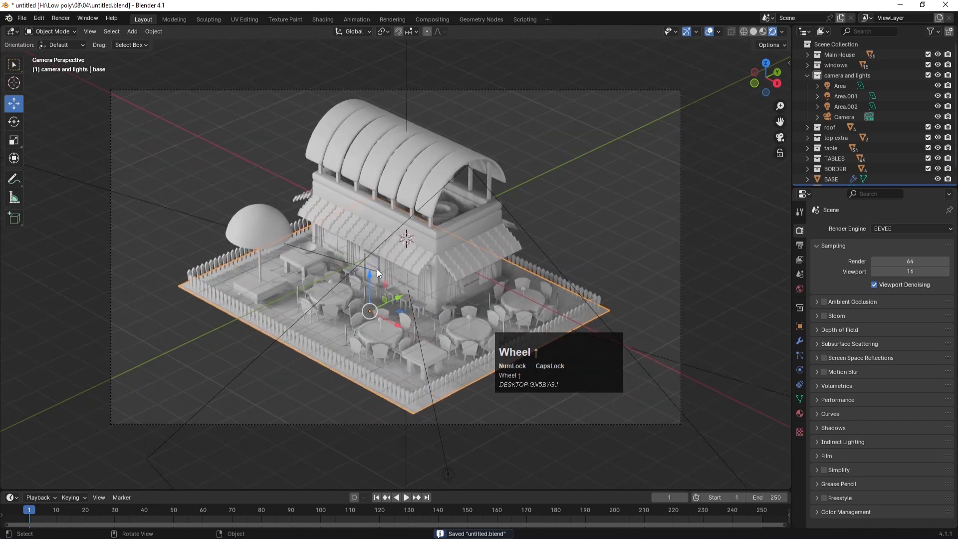
key(Tab)
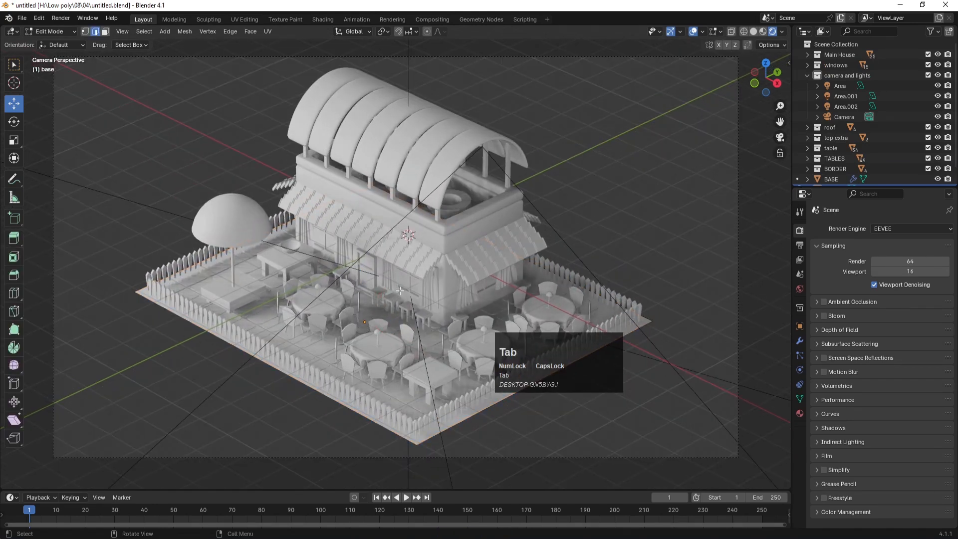
key(a)
key(e)
key(z)
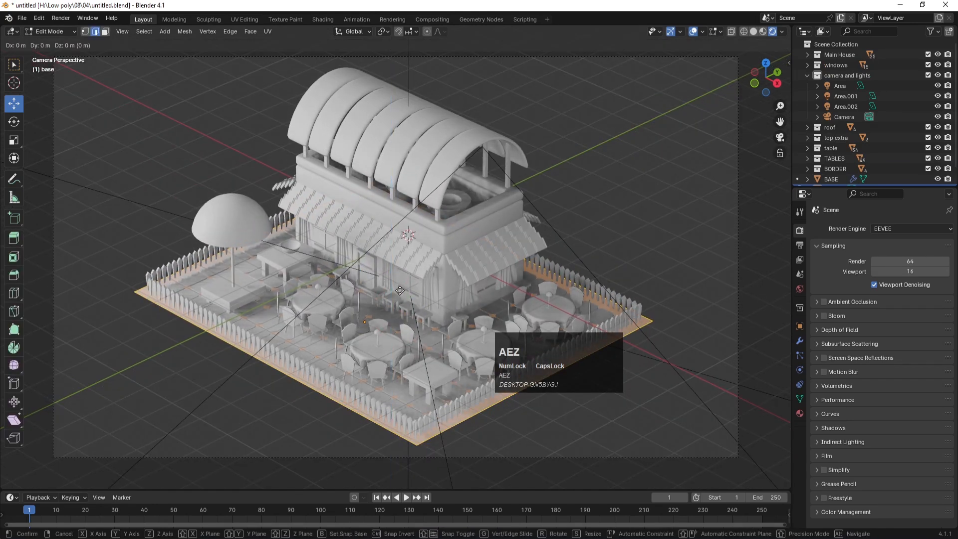
key(z)
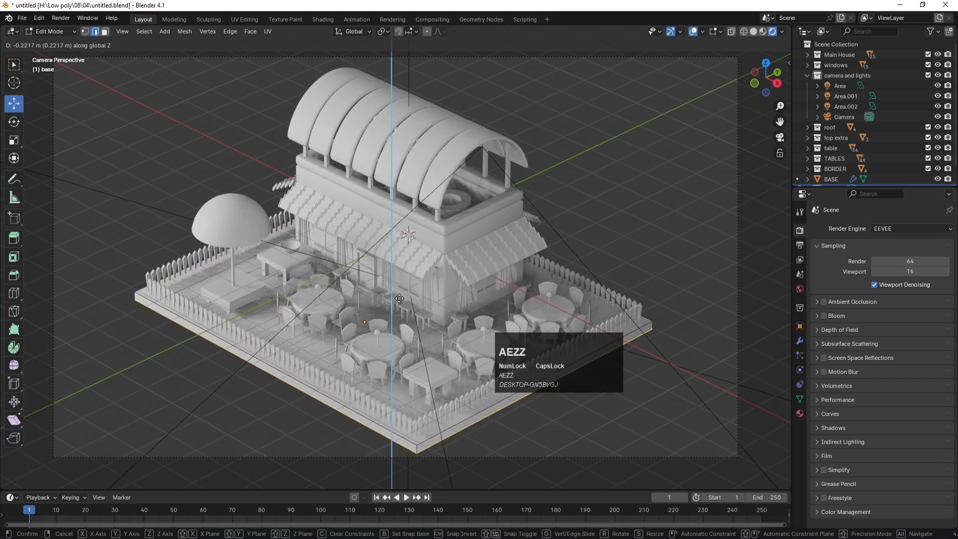
click(400, 300)
key(Tab)
Step: Inspect the thickened base from the front view in solid shading, then save
click(151, 343)
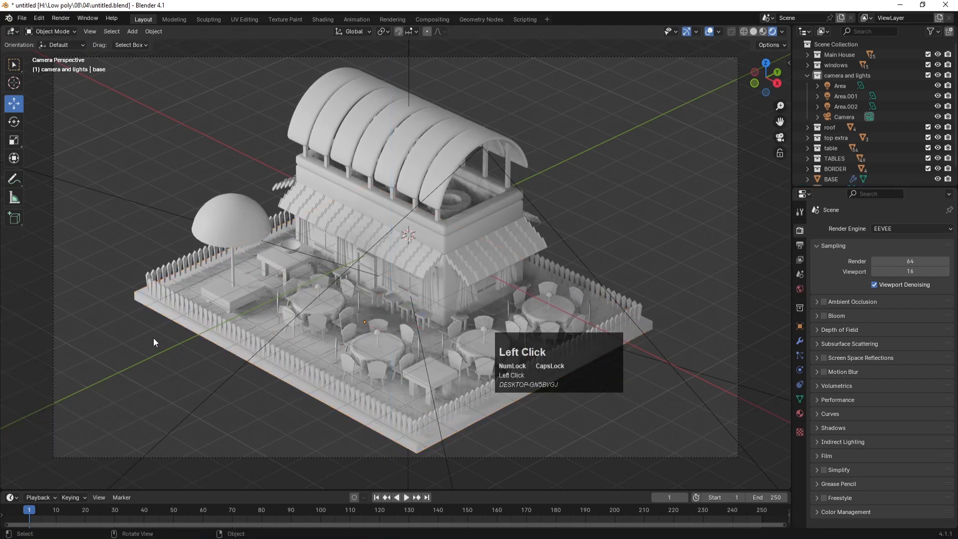
click(142, 304)
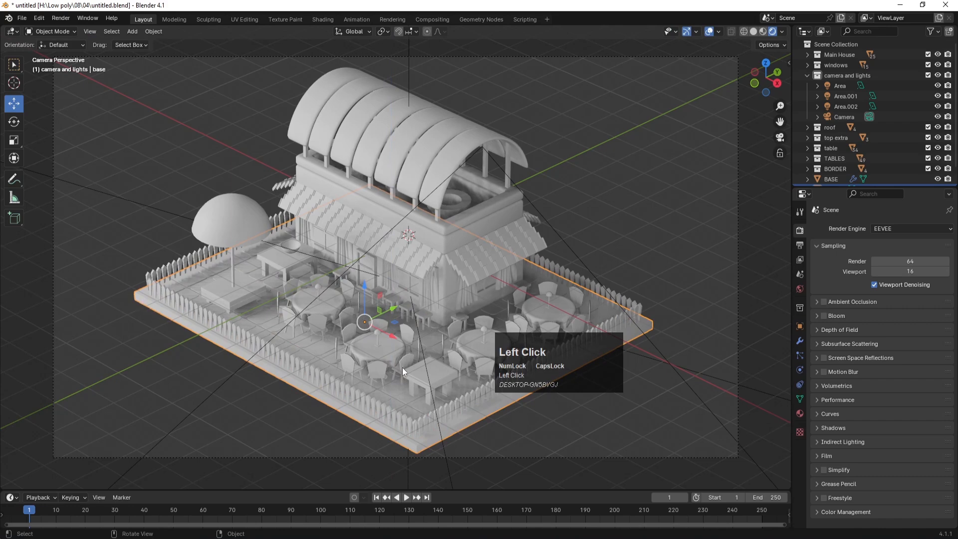
key(KP_1)
scroll(424, 314, up, 8)
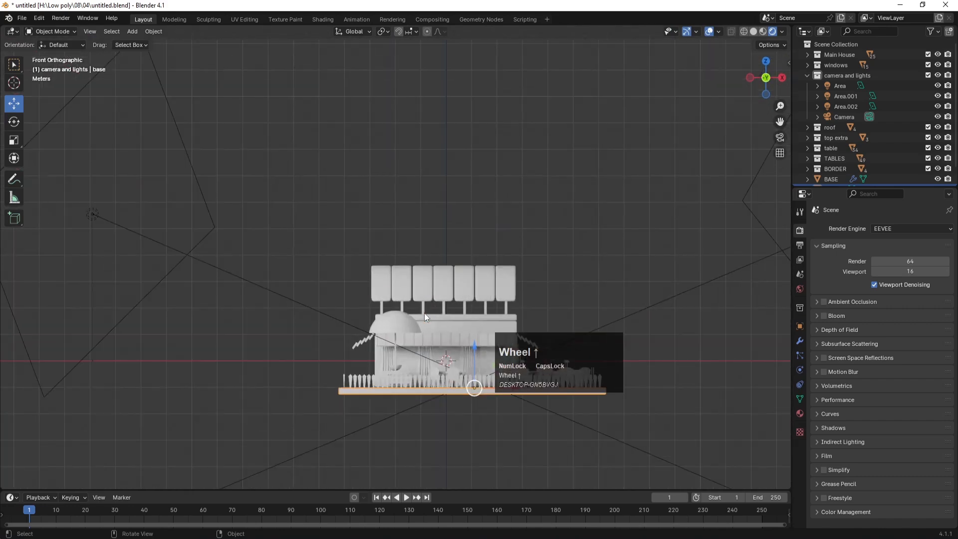
key(z)
click(493, 311)
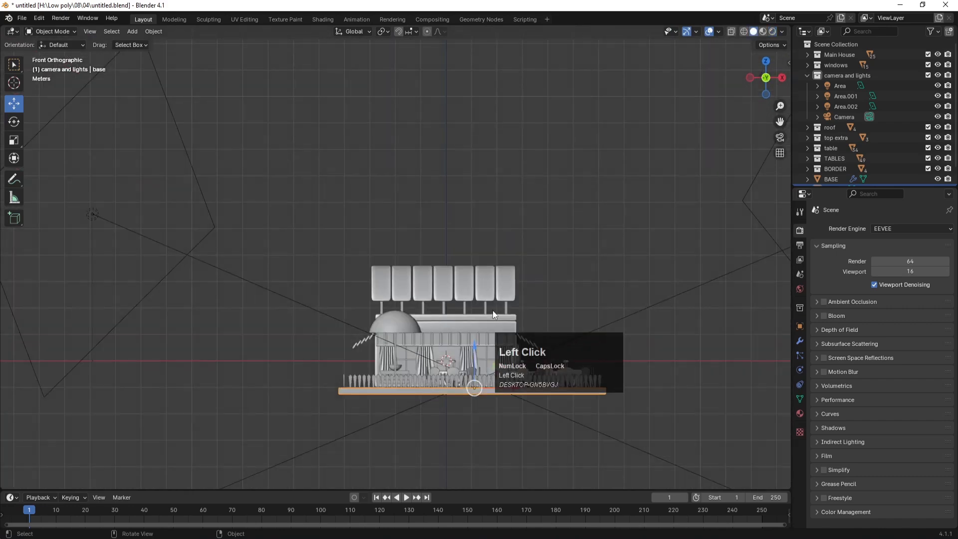
shift+middle_drag(377, 408, 351, 289)
scroll(440, 308, up, 4)
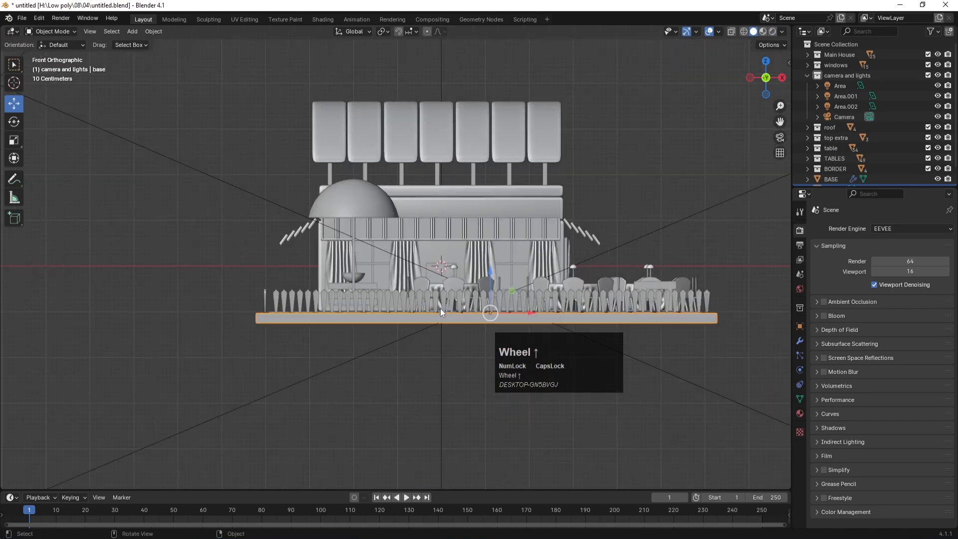
key(ctrl+s)
Step: Deselect the base and orbit the view back into perspective
click(289, 349)
middle_drag(370, 315, 416, 311)
scroll(417, 313, down, 5)
scroll(417, 313, up, 2)
key(shift+a)
Step: Add a plane mesh and scale it up large
mouse_move(343, 204)
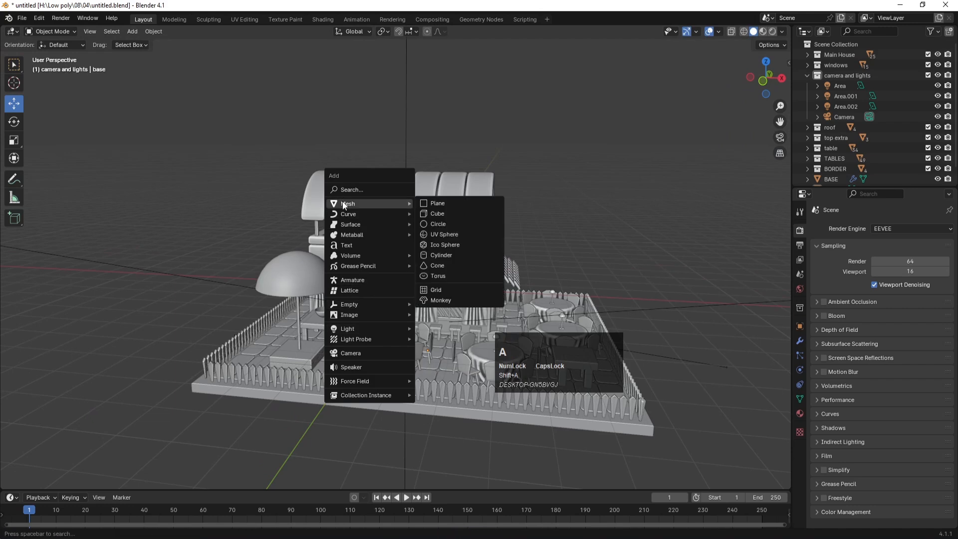
click(442, 205)
key(s)
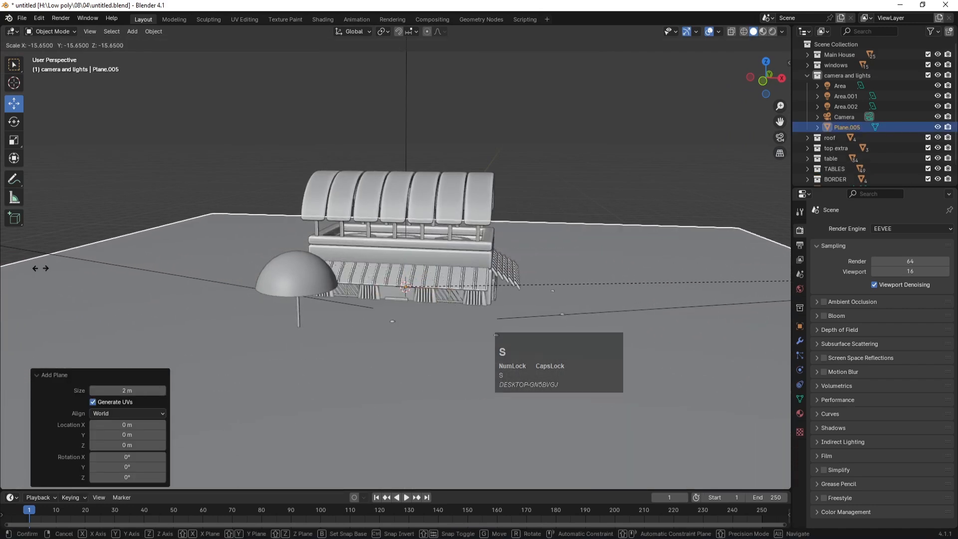
click(25, 263)
Step: Lower the plane about 1.26 m on Z, enlarge it further, and save
key(KP_1)
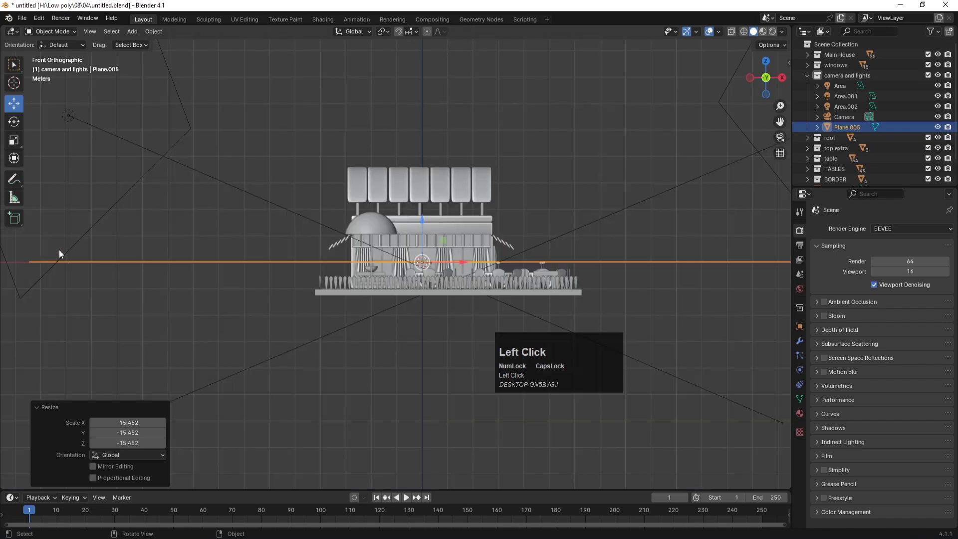
key(g)
key(z)
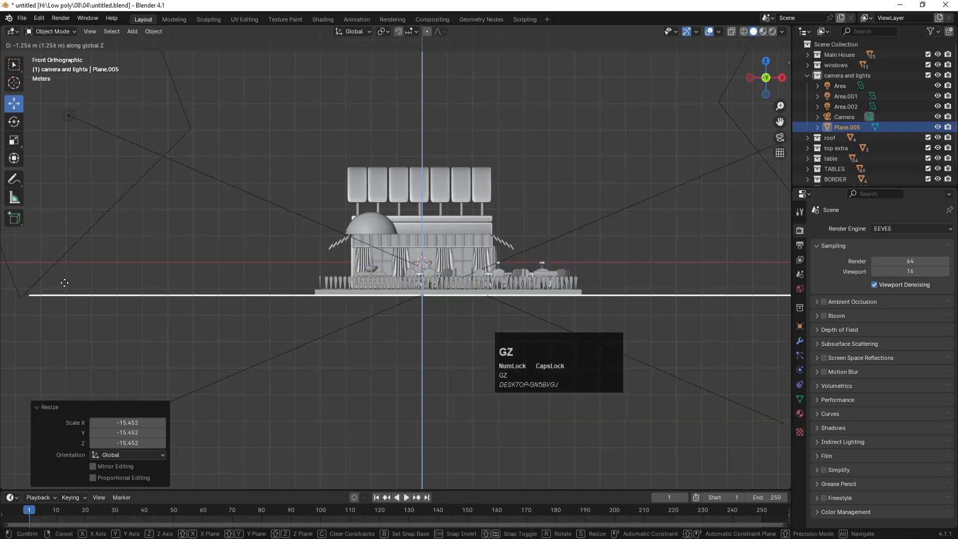
click(64, 283)
key(KP_0)
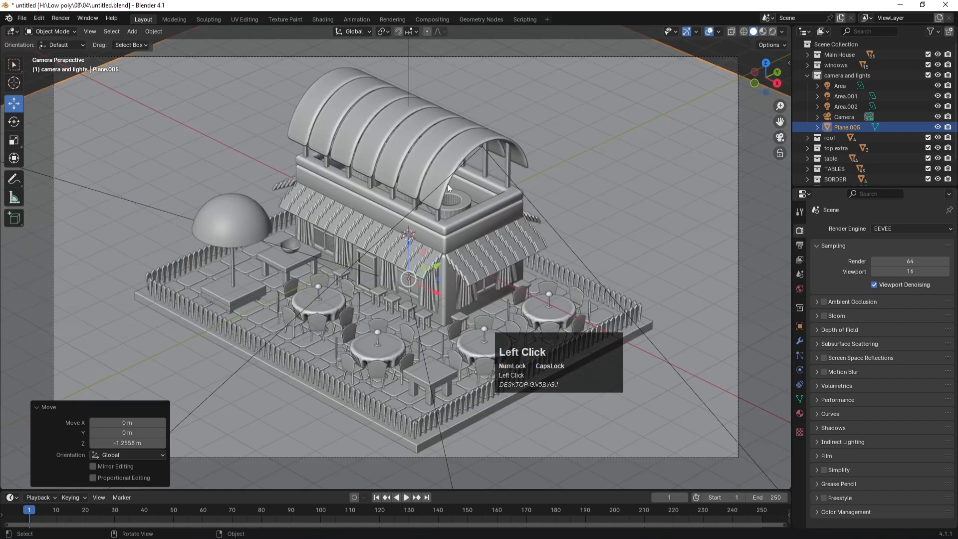
key(s)
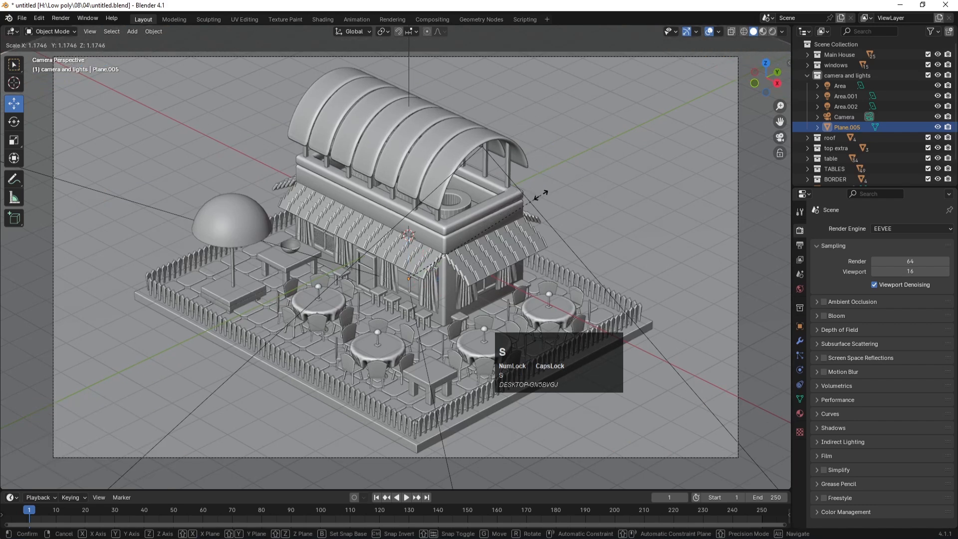
click(542, 194)
key(ctrl+s)
key(ctrl+s)
Step: Keep EEVEE as the render engine, switch the viewport to Rendered shading, and save
click(880, 228)
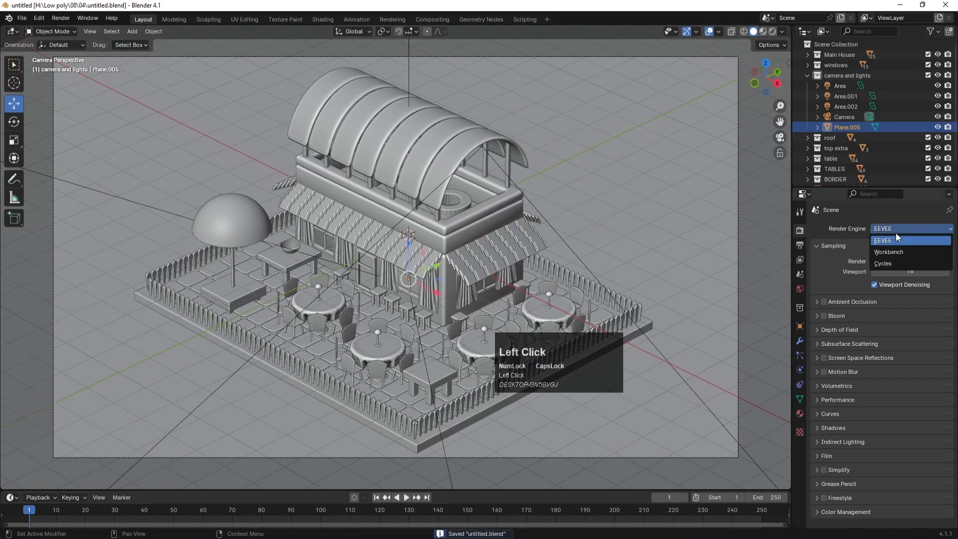
click(891, 240)
key(z)
click(613, 173)
key(ctrl+s)
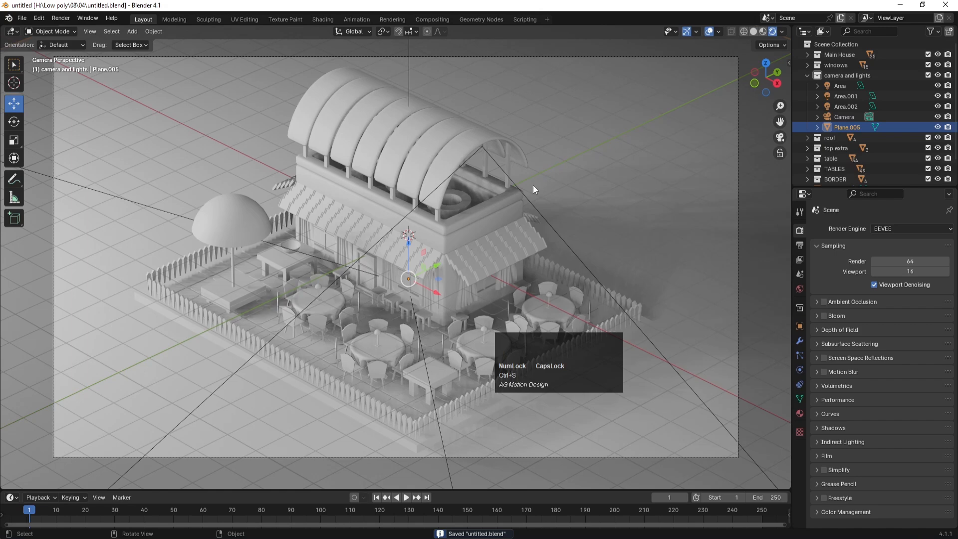
key(KP_7)
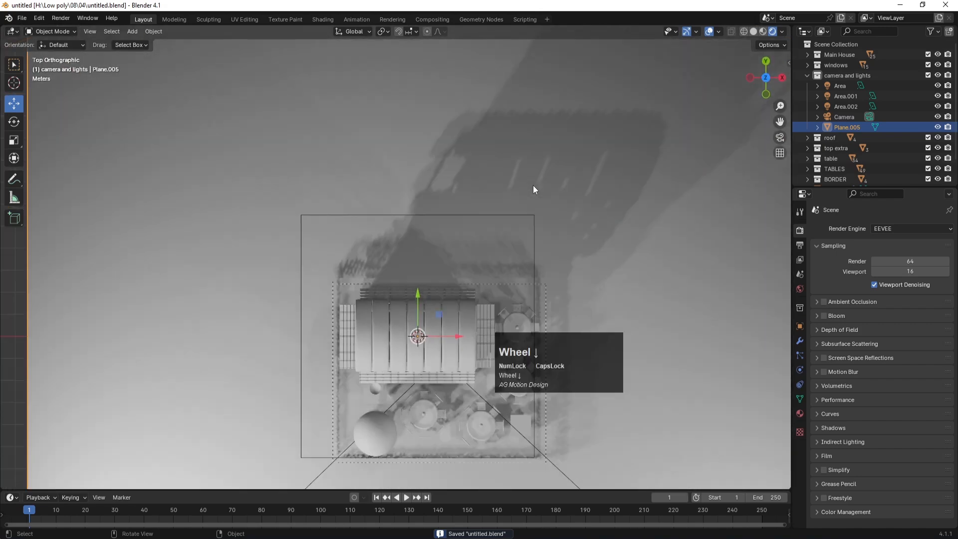
Step: Duplicate an area light to the top-right corner and rotate it about 177°
scroll(454, 275, down, 3)
click(289, 420)
key(shift+d)
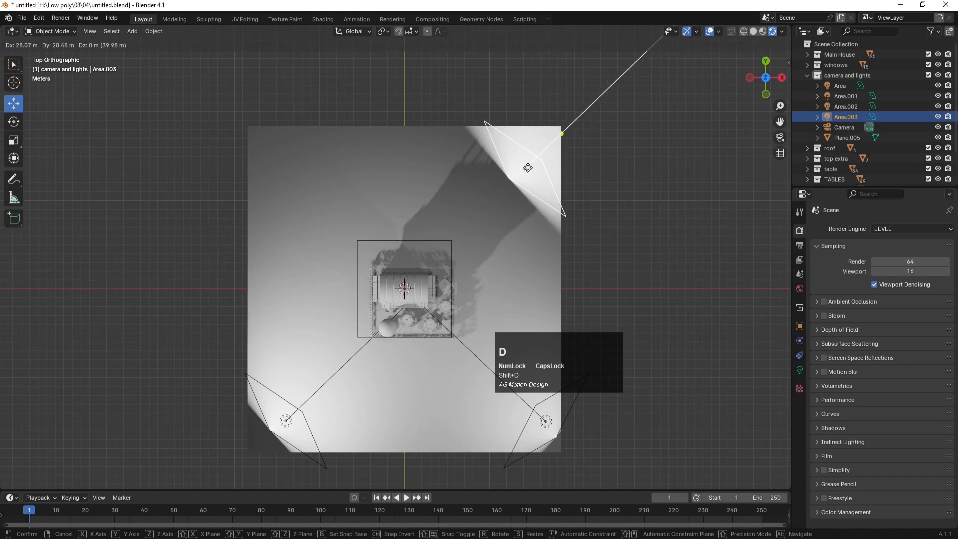
click(536, 157)
key(r)
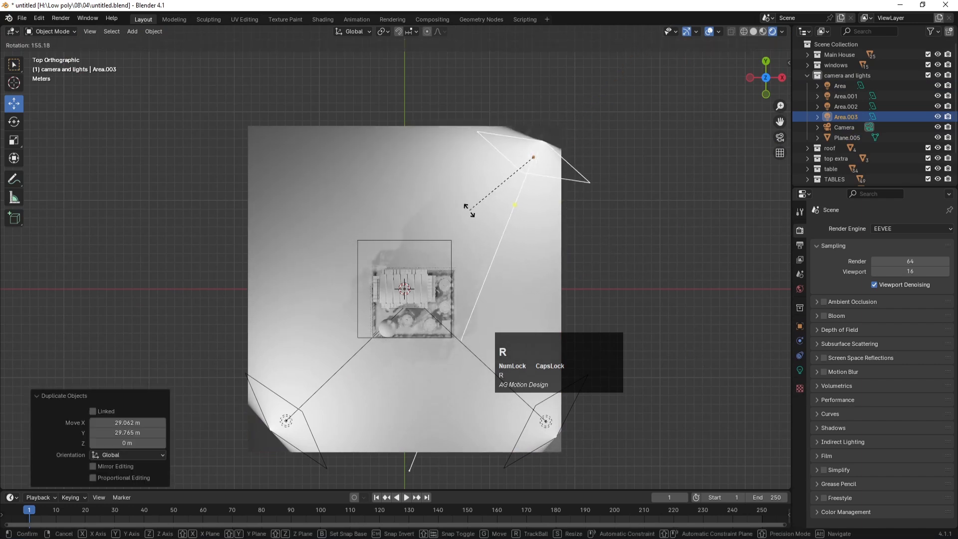
click(435, 187)
key(KP_0)
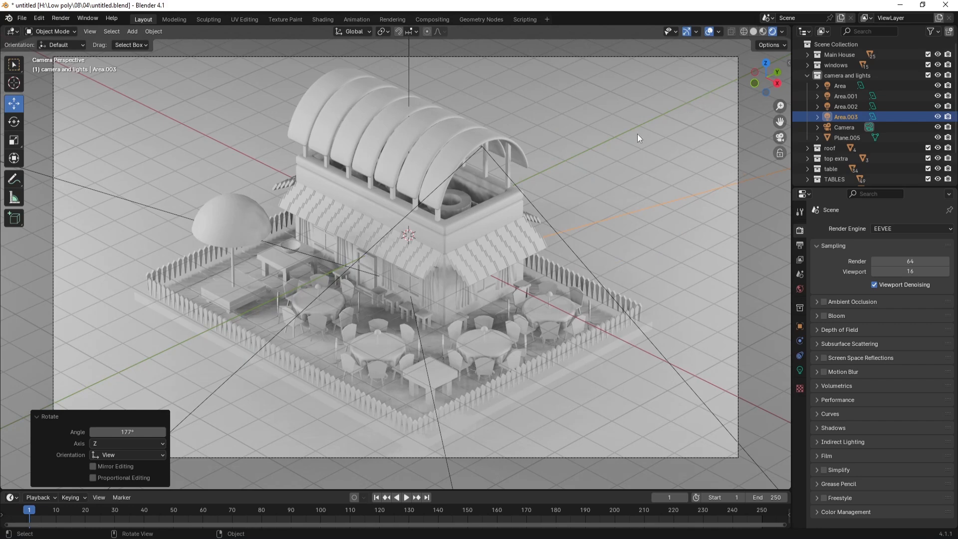
Step: Duplicate the bottom-right area light to the upper-left corner, rotate it 192°, and save
key(KP_7)
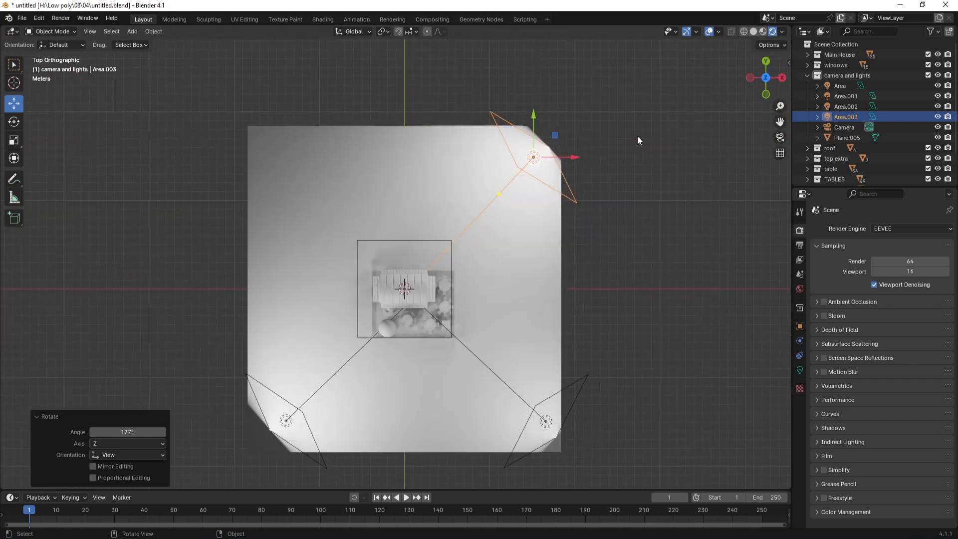
click(552, 424)
key(shift+d)
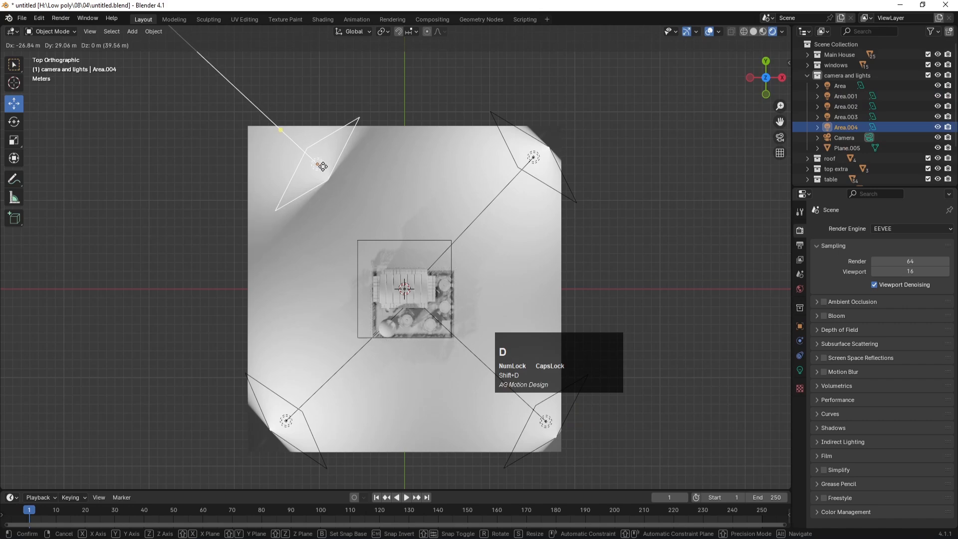
click(323, 166)
key(r)
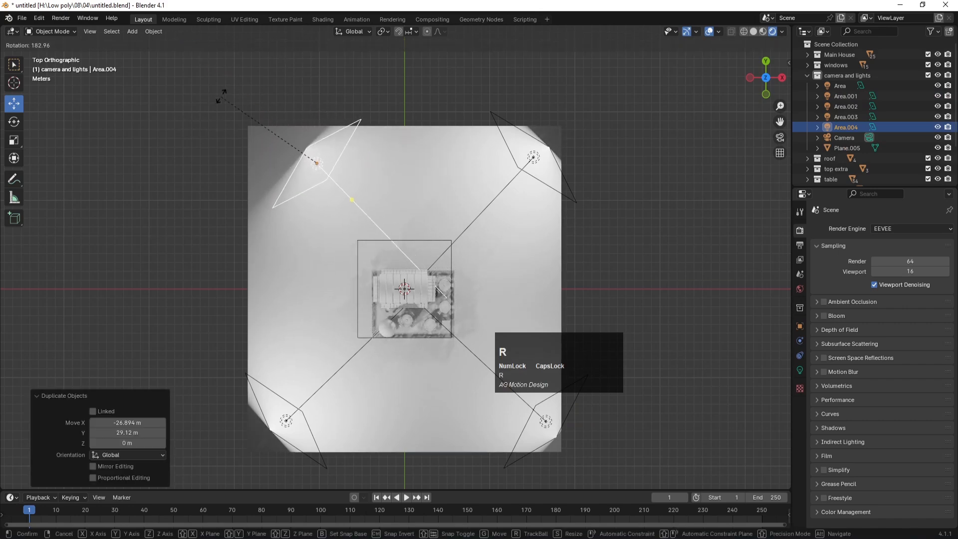
click(233, 82)
key(KP_0)
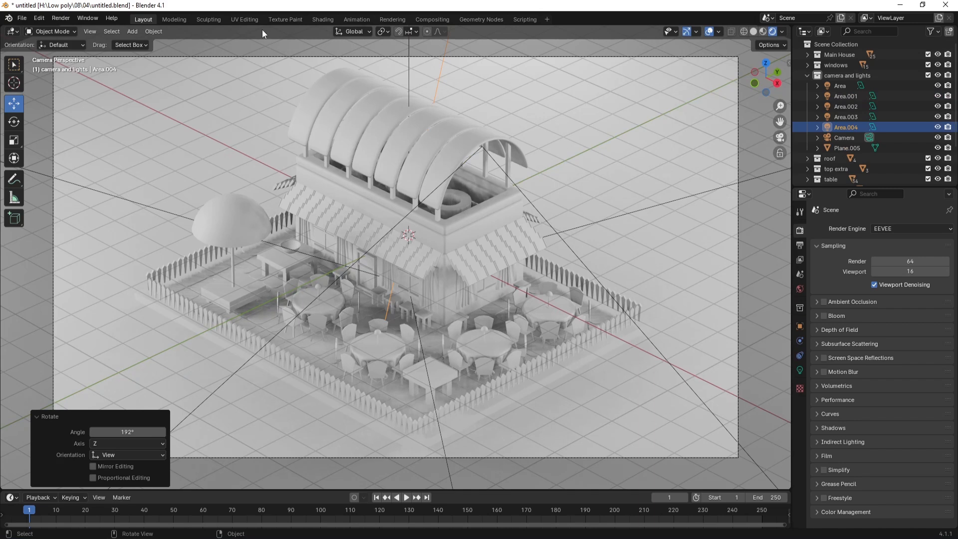
click(180, 107)
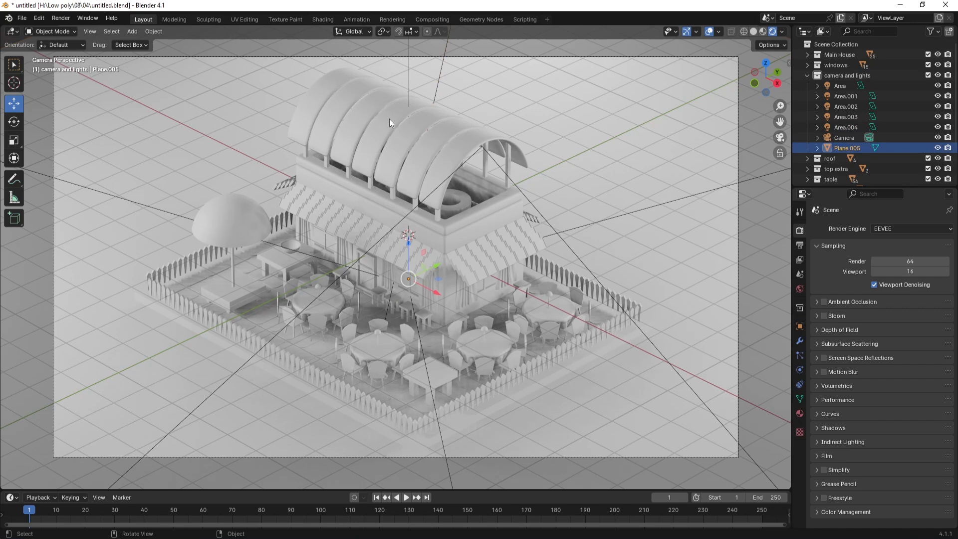
key(ctrl+s)
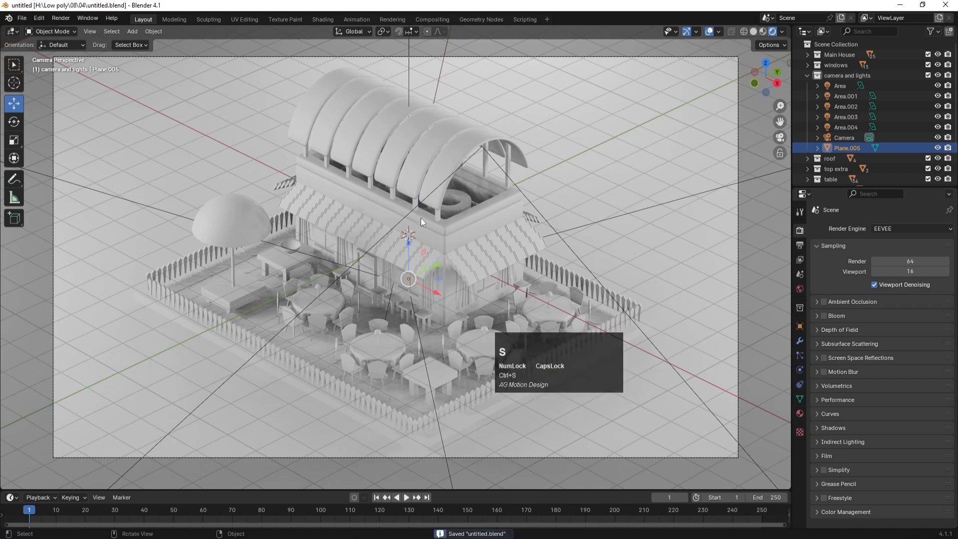
Step: Try Cycles rendering, switch back to EEVEE, and save
click(881, 229)
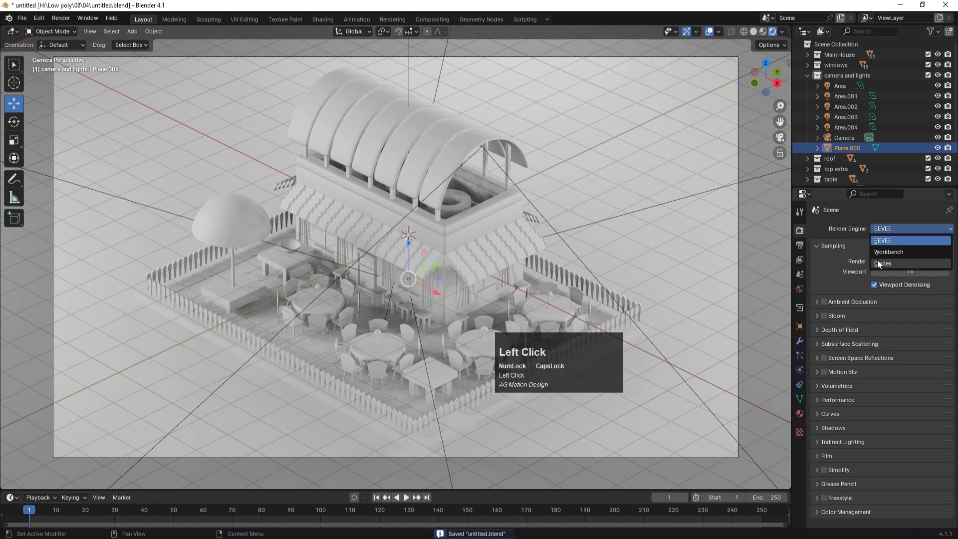
click(877, 263)
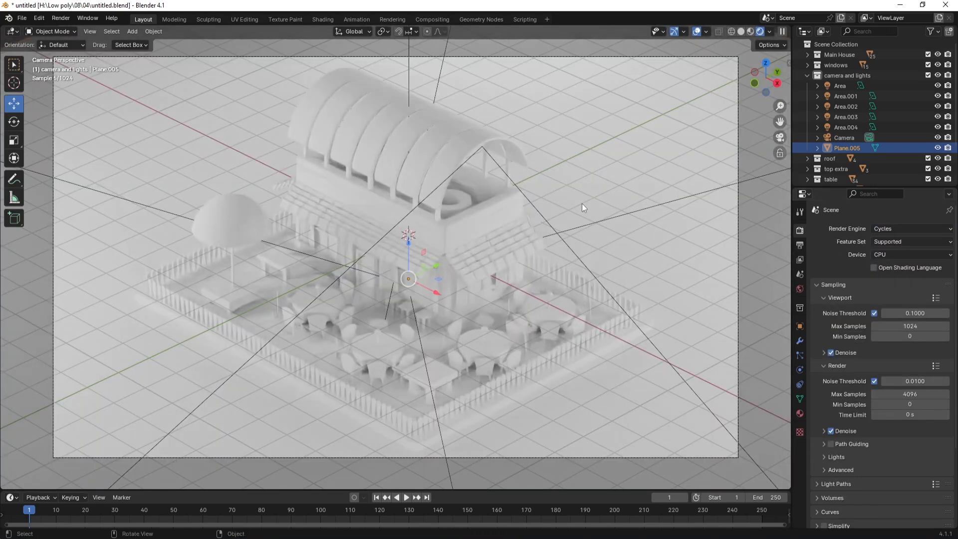
click(886, 224)
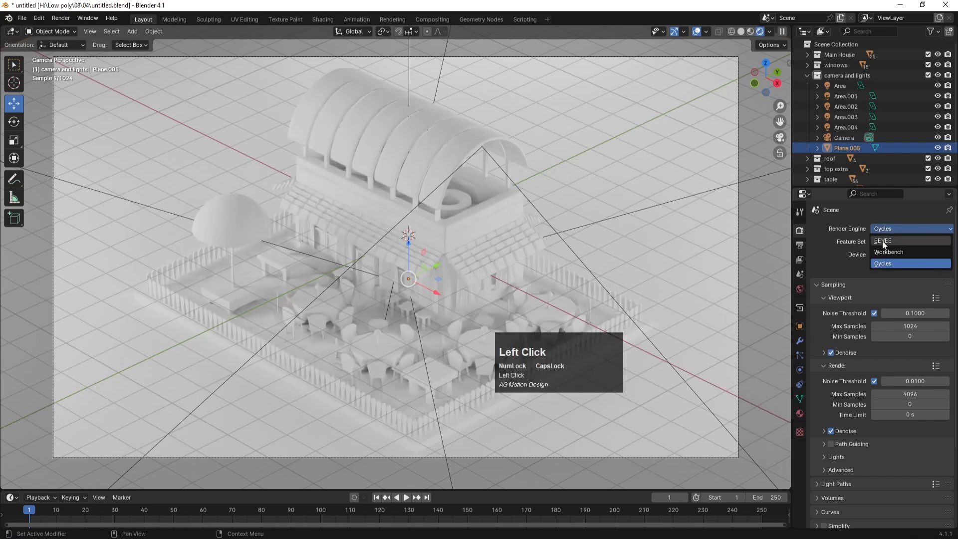
click(887, 240)
key(ctrl+s)
Step: Select the Area.002 light over the house and frame it in front view
key(shift+a)
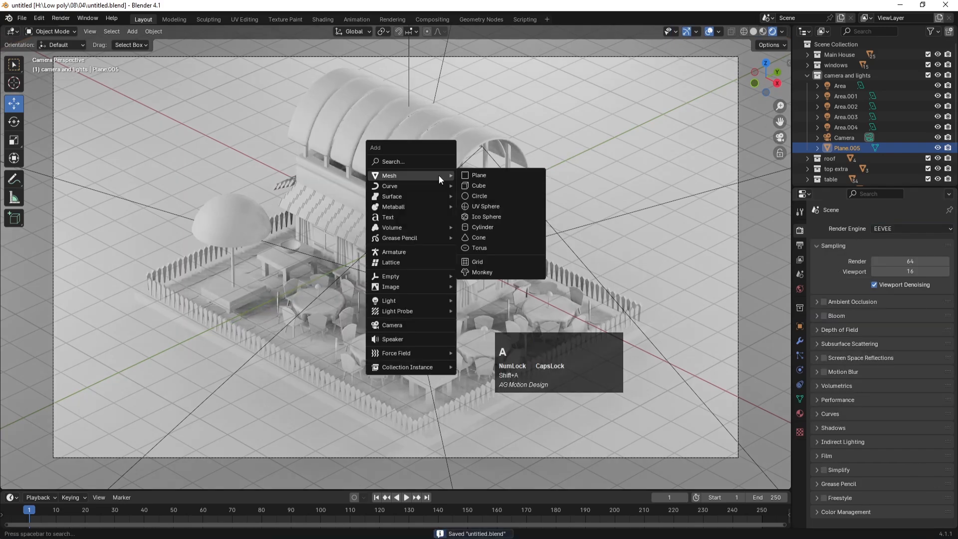
click(436, 76)
key(KP_7)
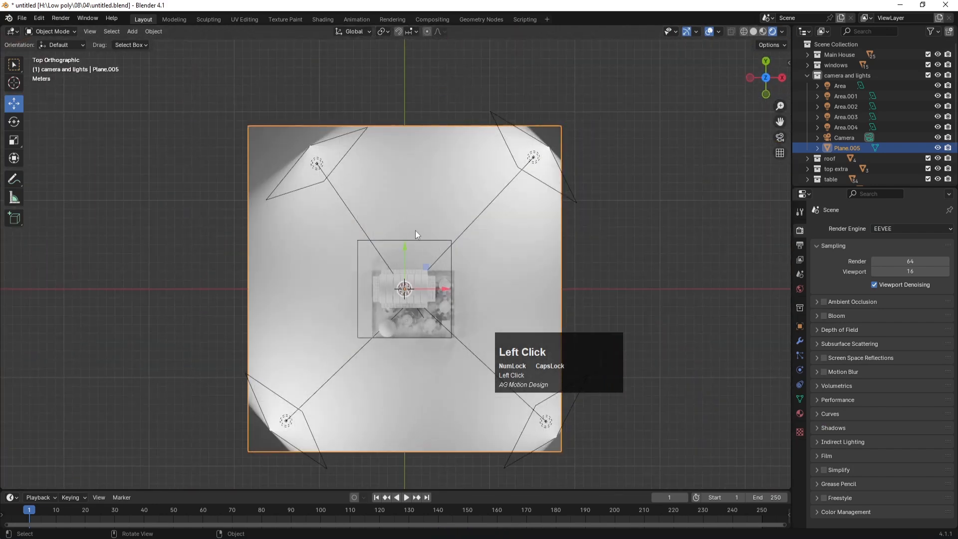
click(427, 268)
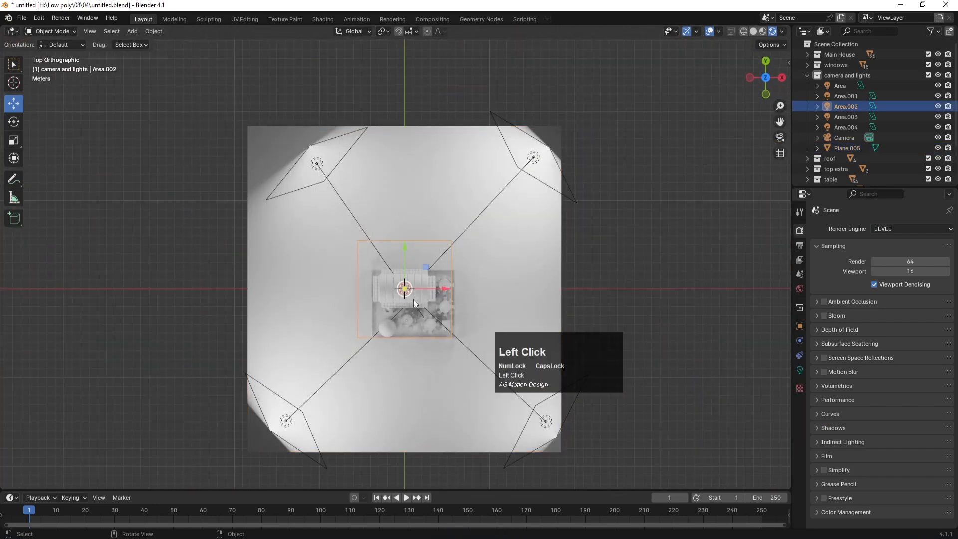
scroll(413, 299, up, 5)
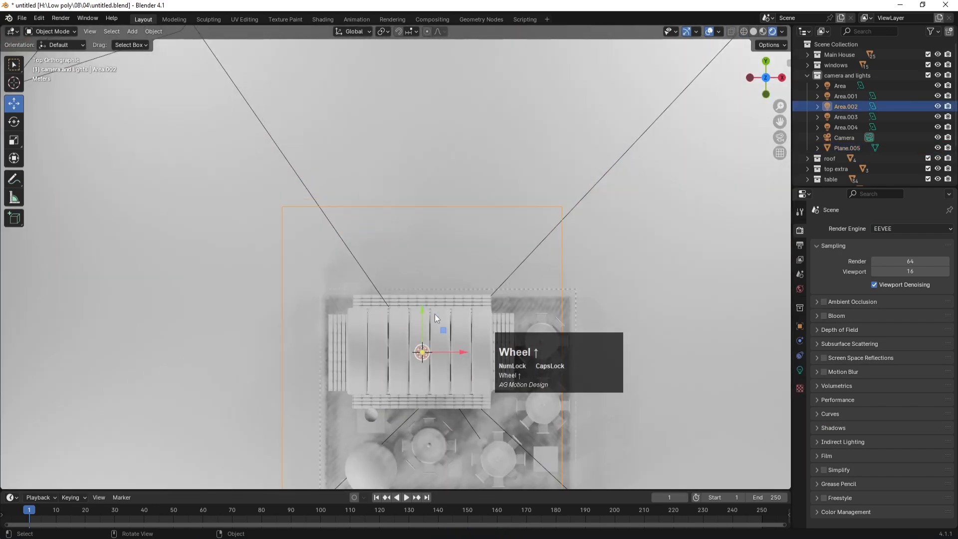
shift+middle_drag(567, 240, 509, 138)
key(ctrl+s)
key(KP_1)
scroll(459, 155, down, 2)
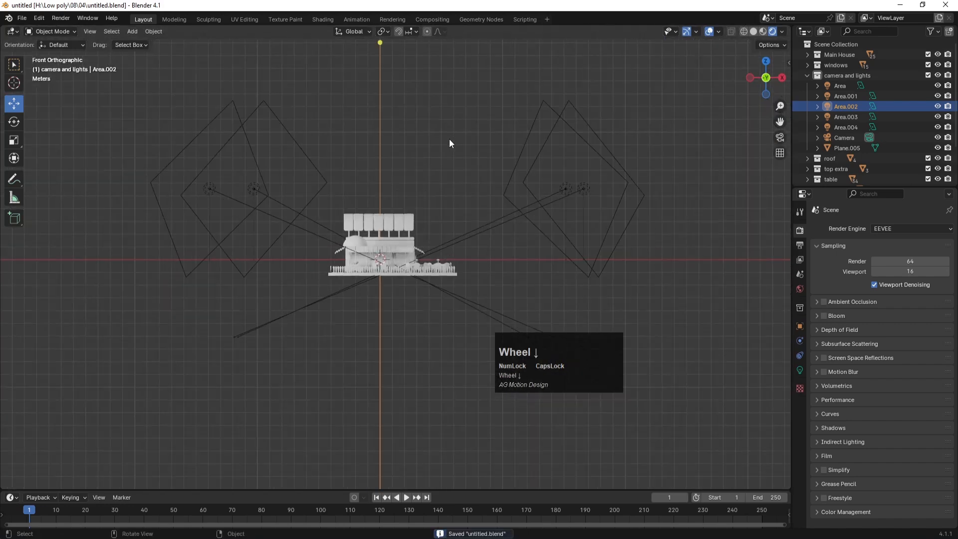
shift+middle_drag(427, 100, 432, 234)
Step: Duplicate Area.002 and move the copy vertically to just above the roof
key(shift+d)
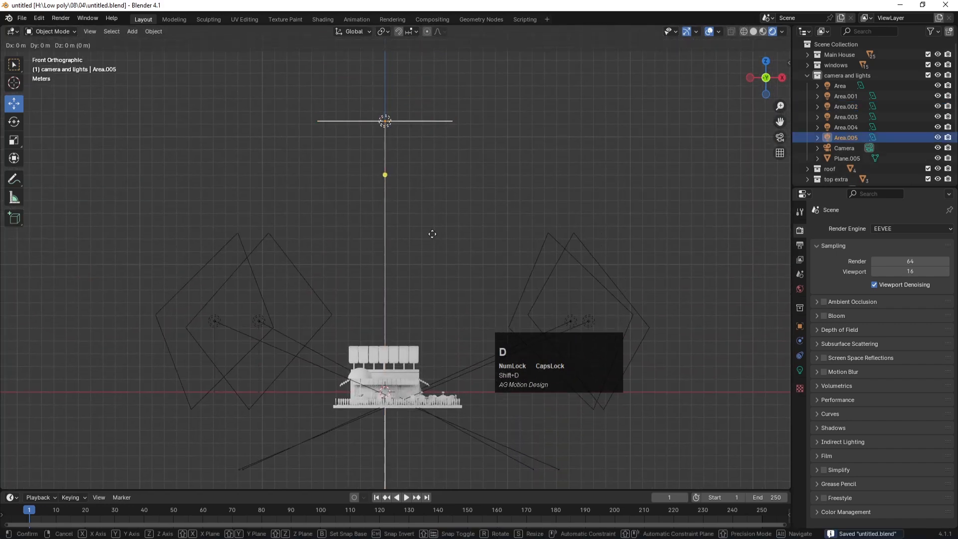
key(z)
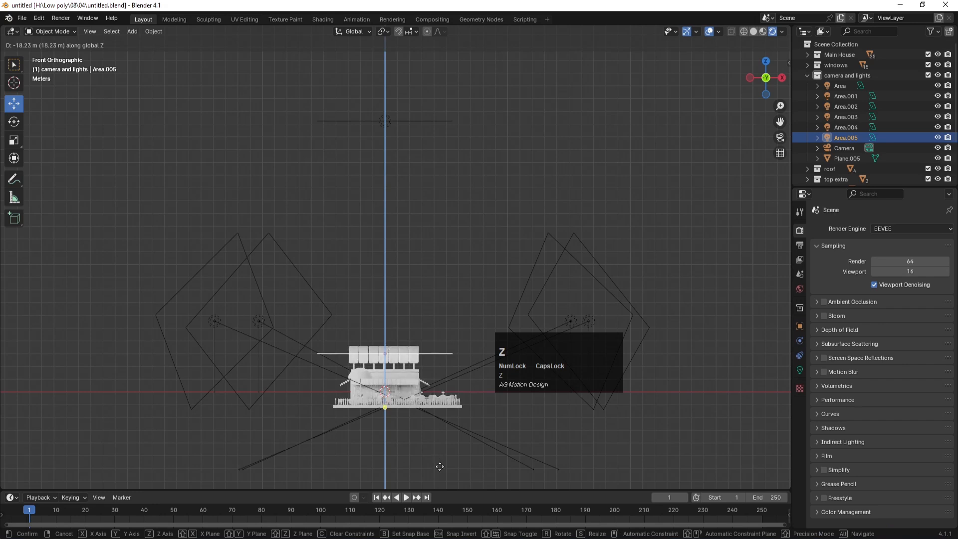
click(433, 442)
key(KP_7)
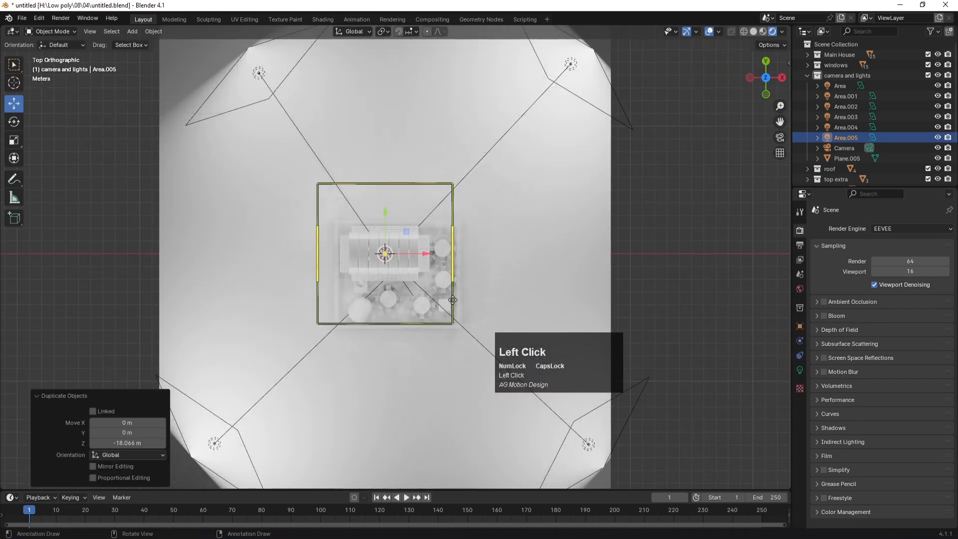
scroll(426, 265, up, 3)
key(Num_Lock)
Step: Scale the copied light to 0.485 on X and 0.203 on Y
key(s)
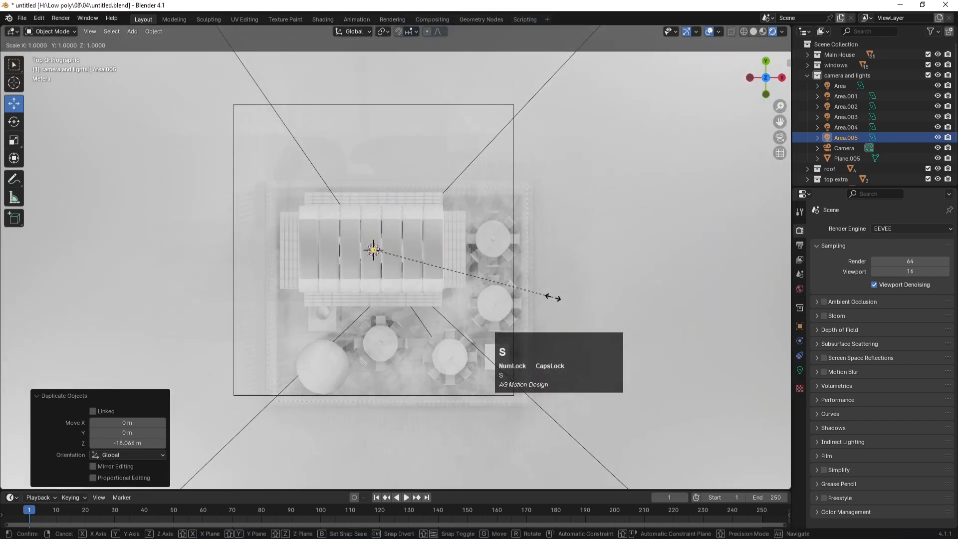
key(x)
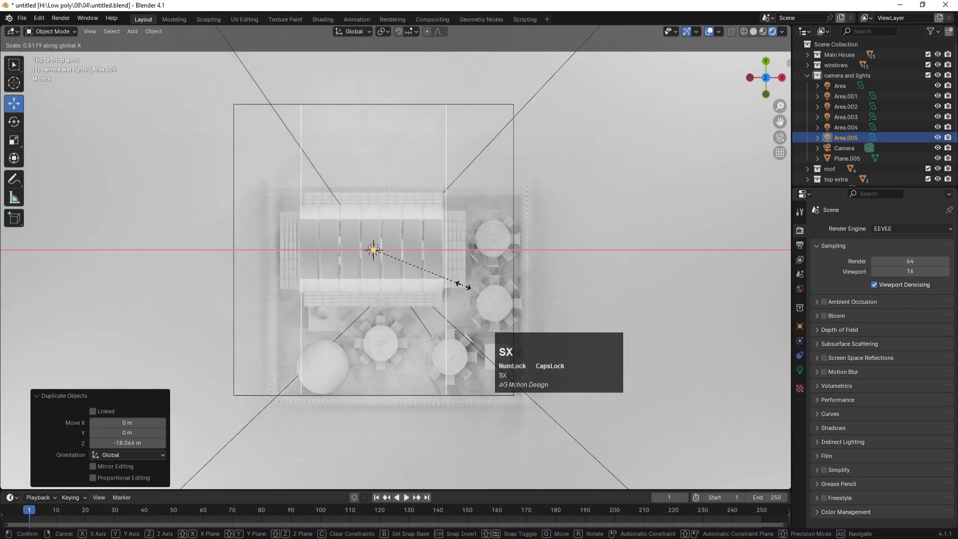
click(459, 286)
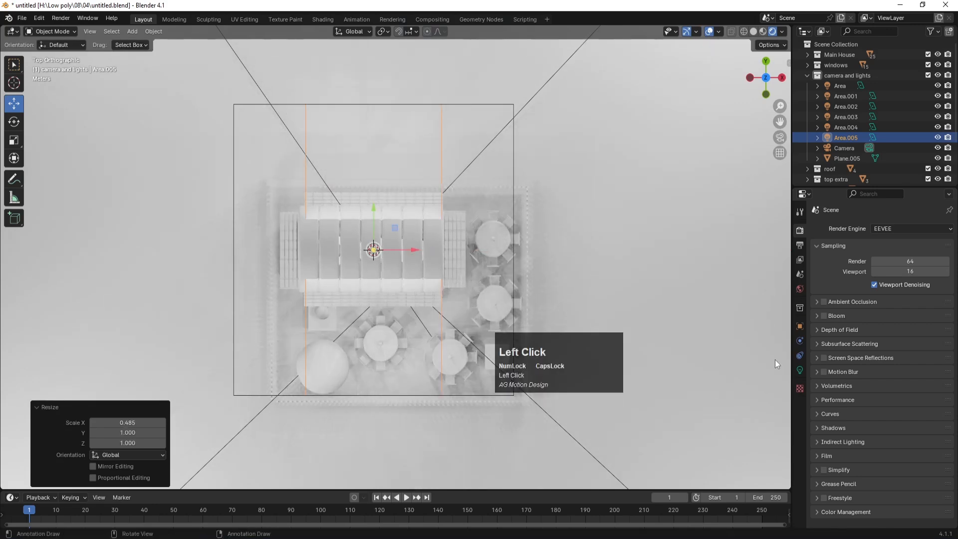
key(s)
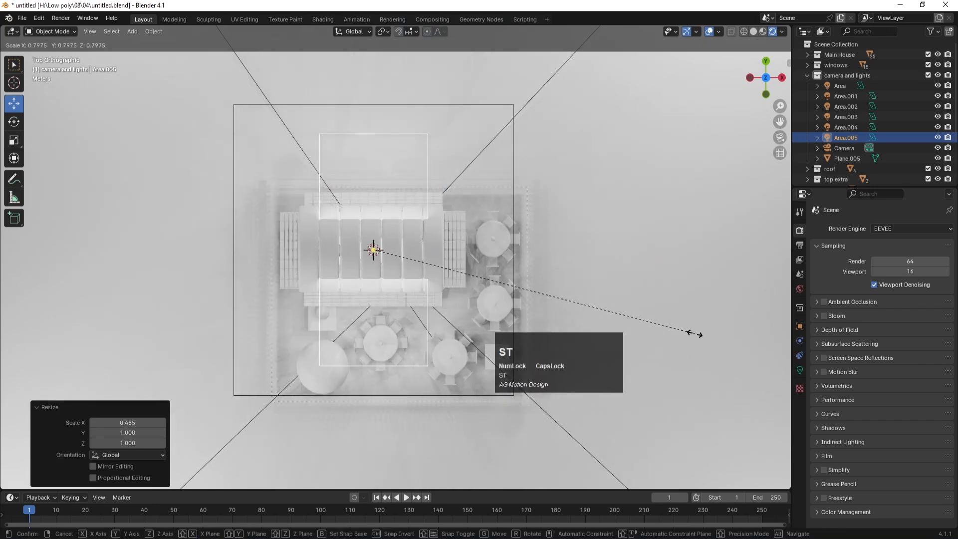
key(y)
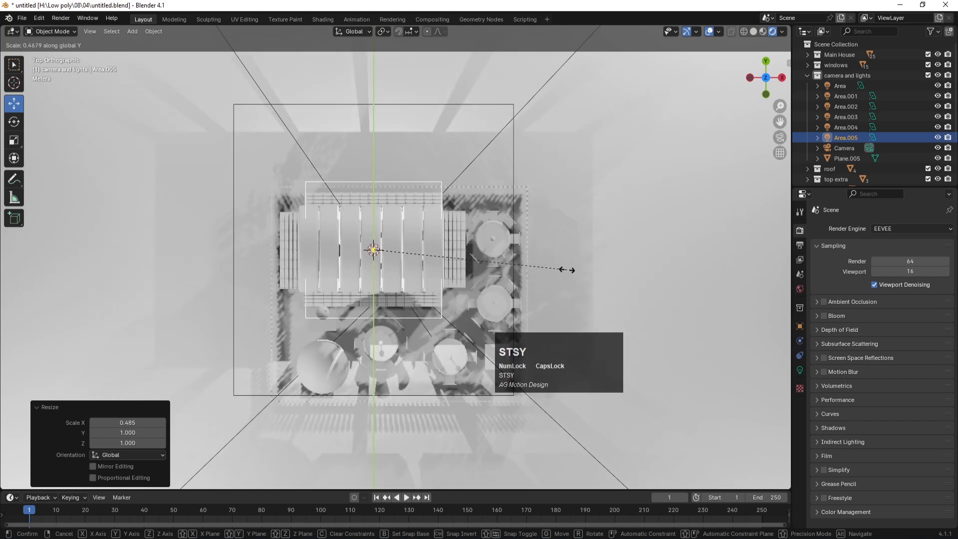
click(456, 268)
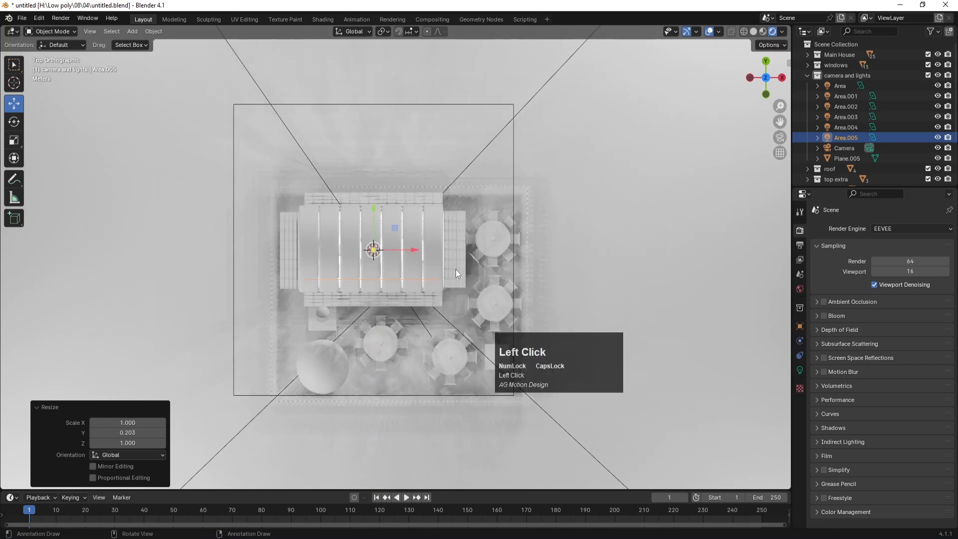
key(KP_0)
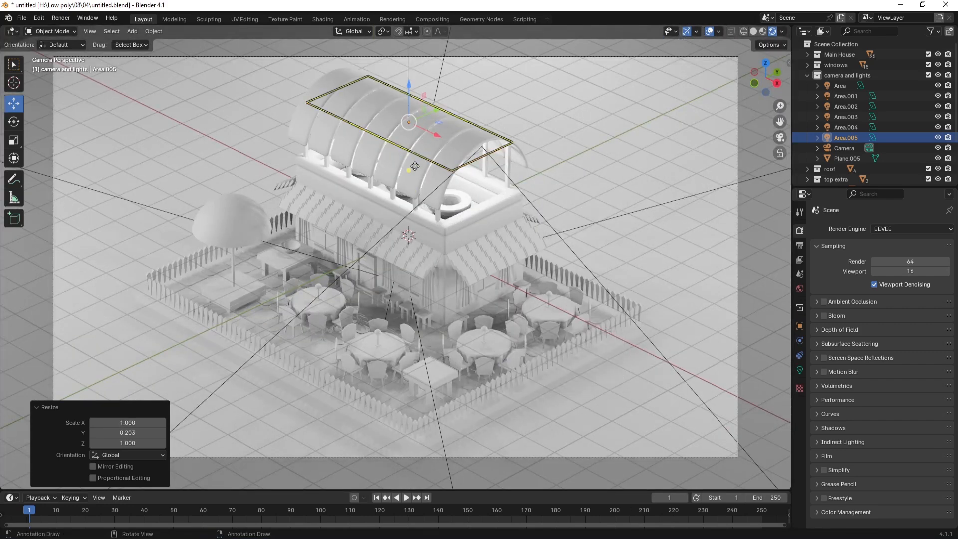
Step: Set the roof strip light's power to 500 W and save
click(799, 369)
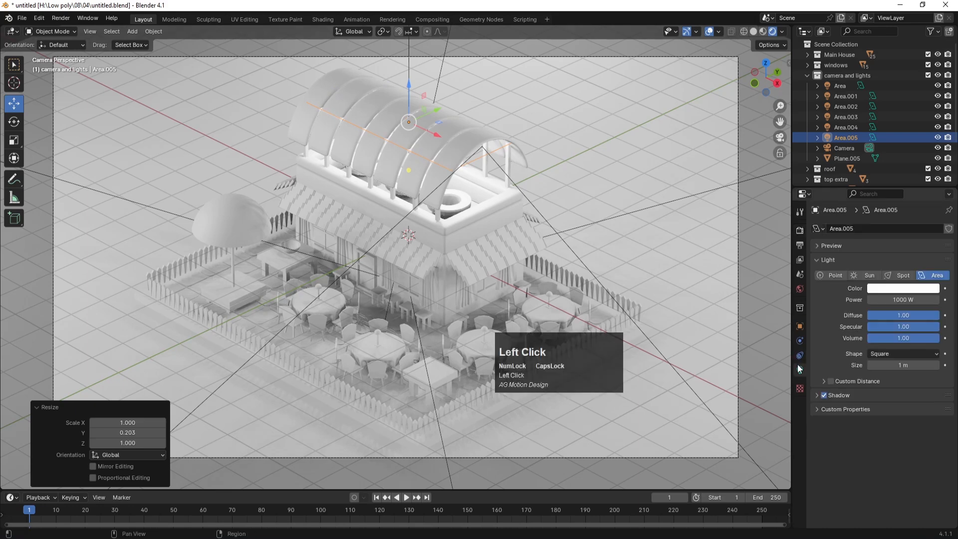
click(899, 300)
text(500)
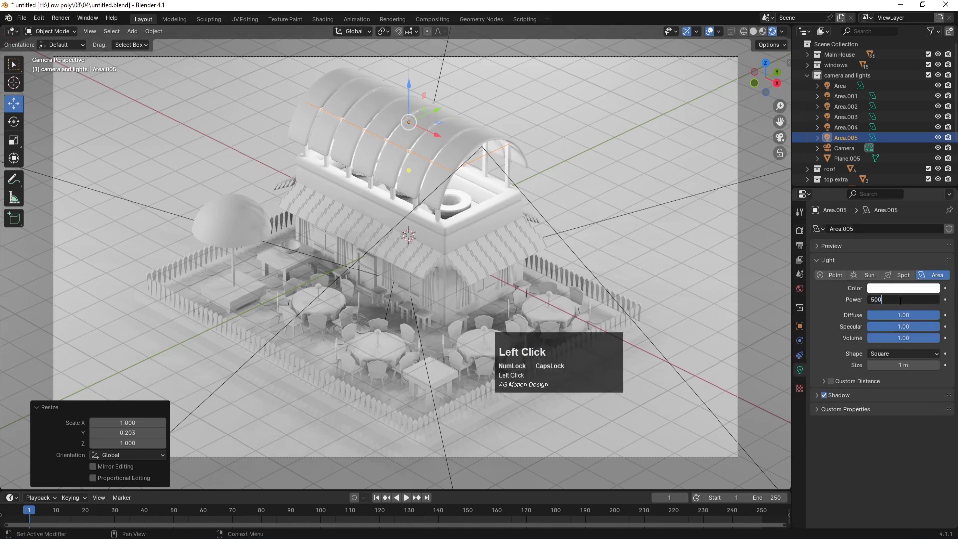
key(Return)
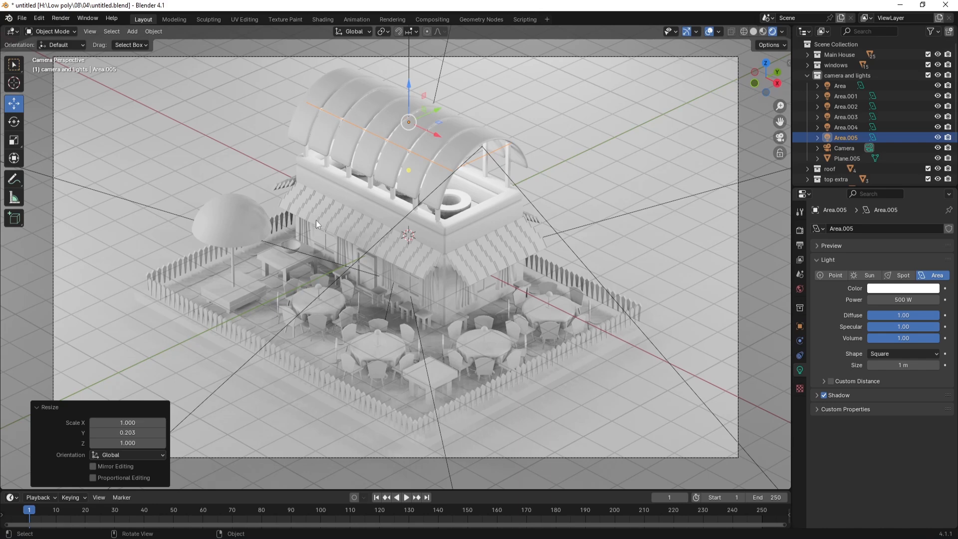
key(ctrl+s)
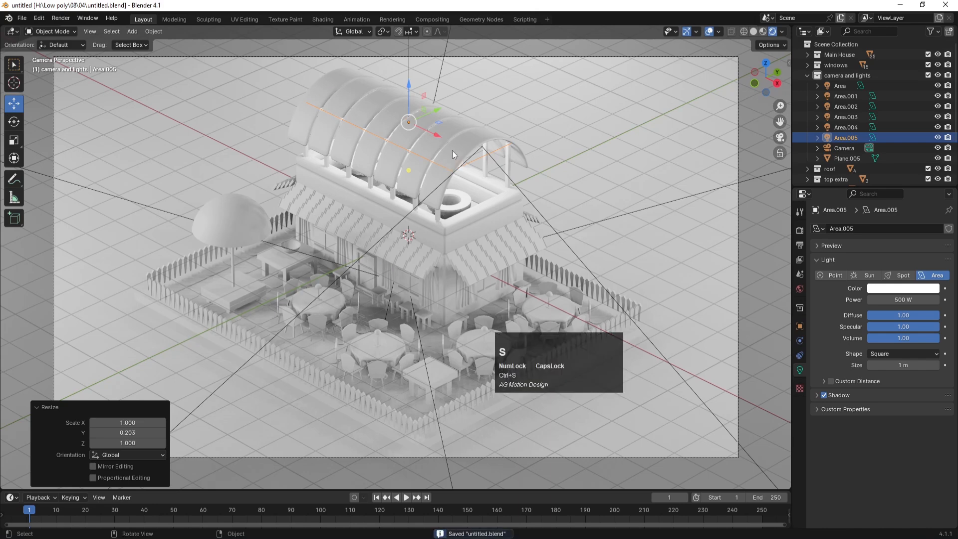
Step: Duplicate the roof light as Area.006 and move it down toward the front awning
key(shift+d)
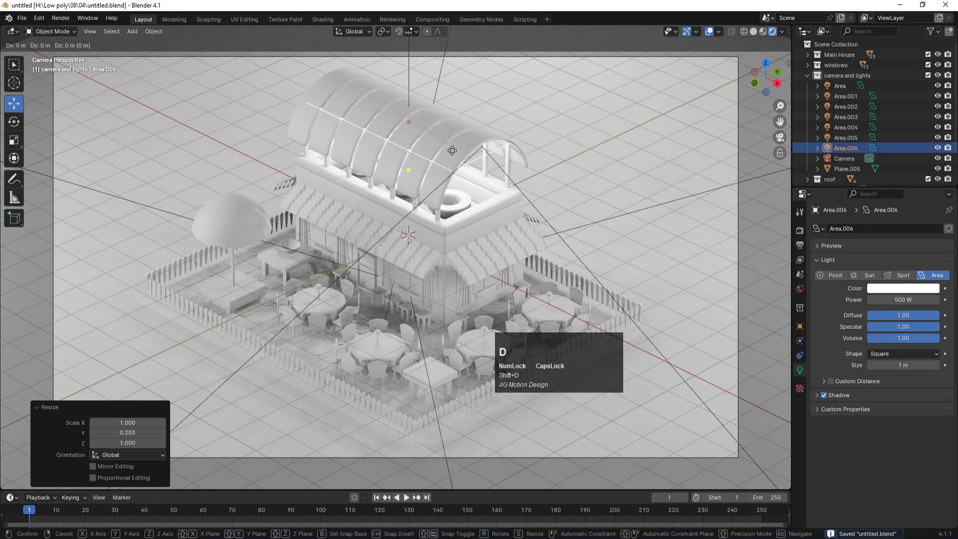
key(z)
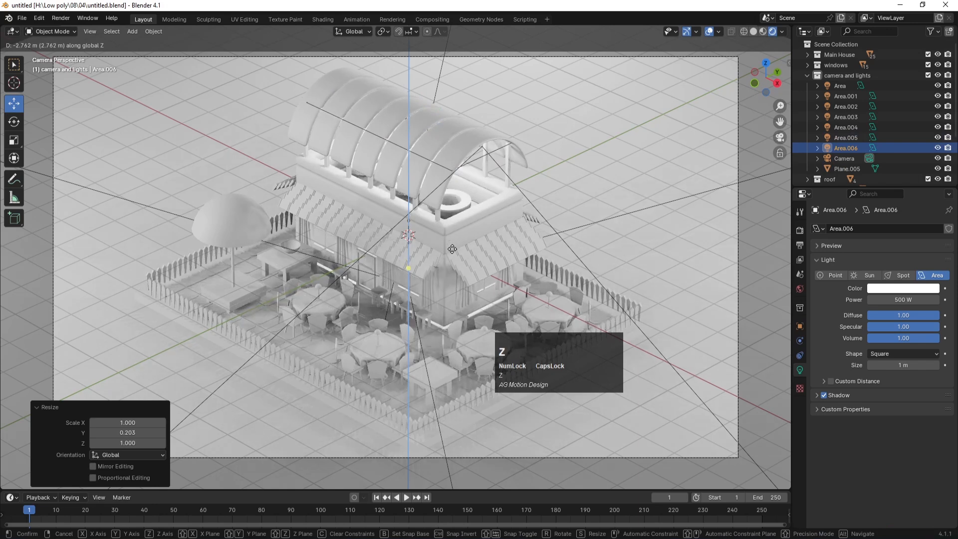
click(452, 250)
key(KP_1)
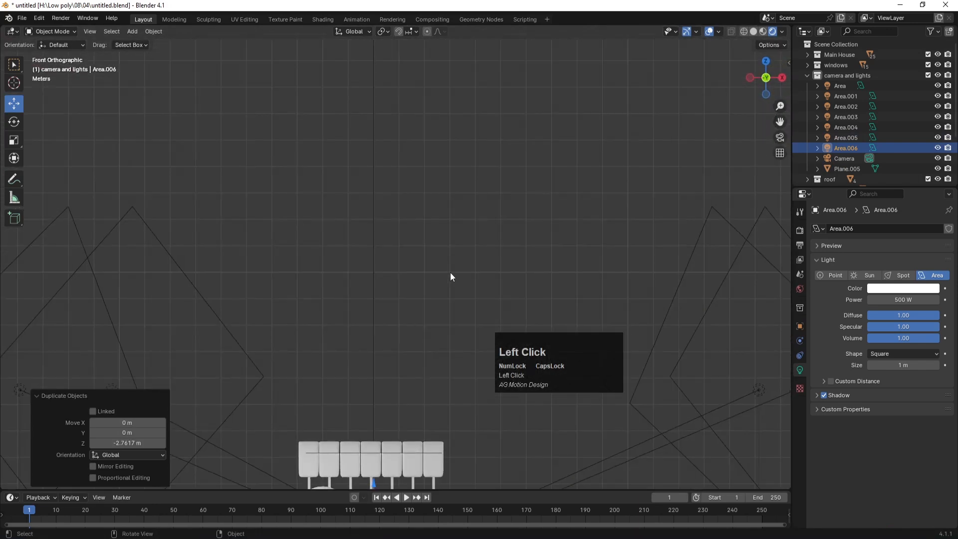
scroll(447, 275, up, 2)
key(KP_3)
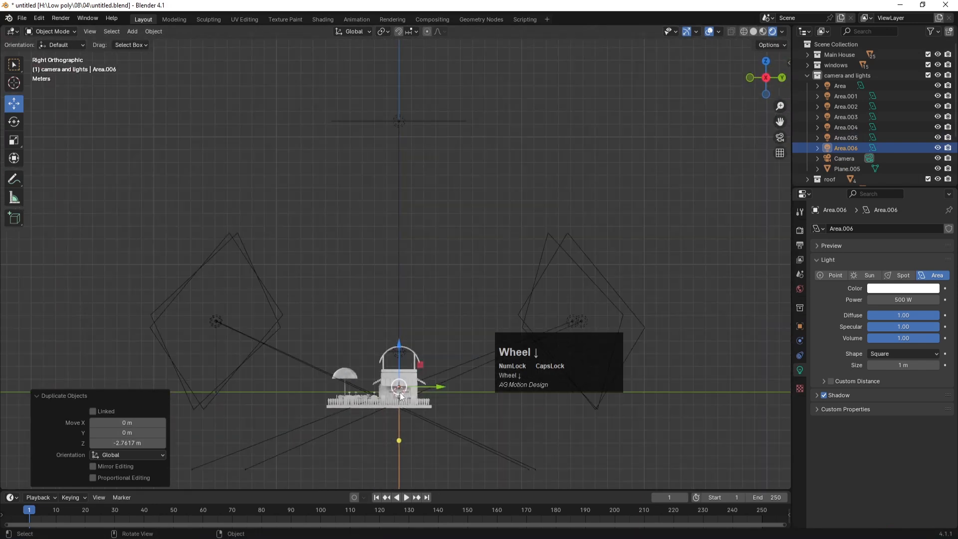
shift+middle_drag(386, 360, 460, 156)
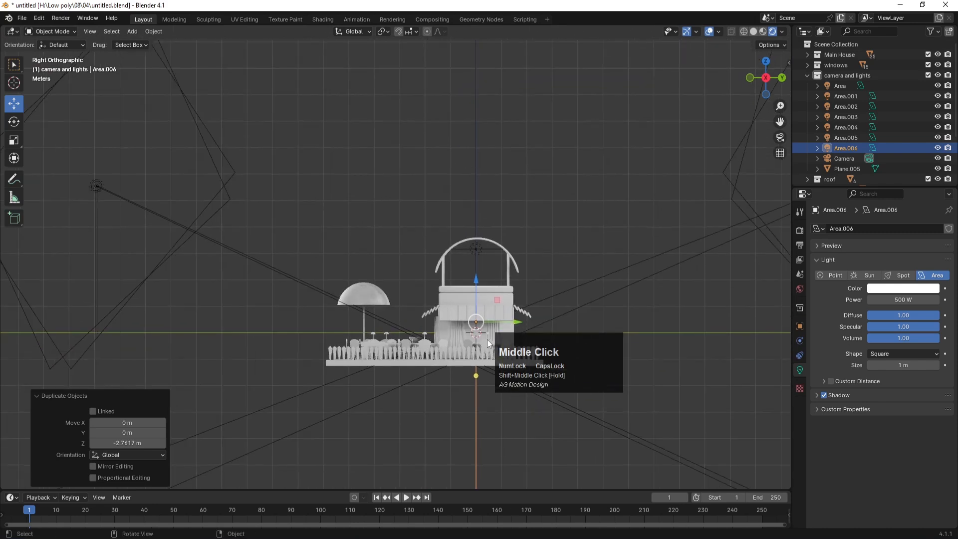
scroll(487, 339, up, 3)
key(g)
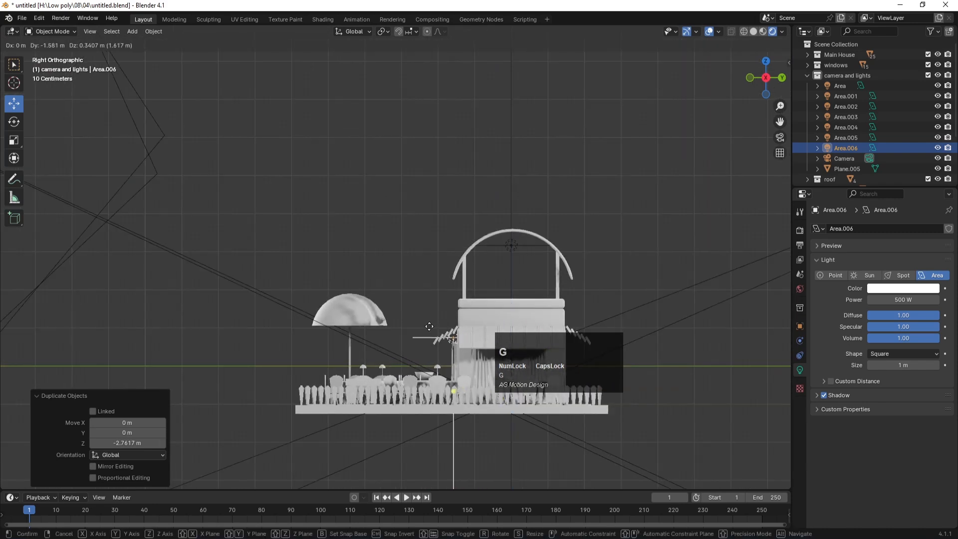
click(424, 327)
Step: Scale Area.006 on Y to 0.370, then down to 0.317
scroll(482, 357, up, 2)
shift+middle_drag(482, 357, 423, 233)
scroll(585, 280, up, 3)
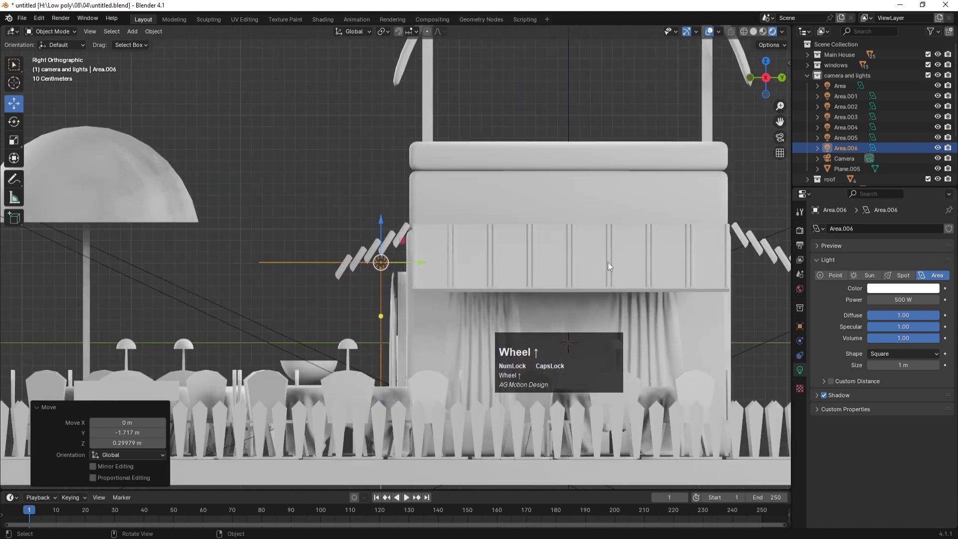
key(s)
key(y)
click(487, 268)
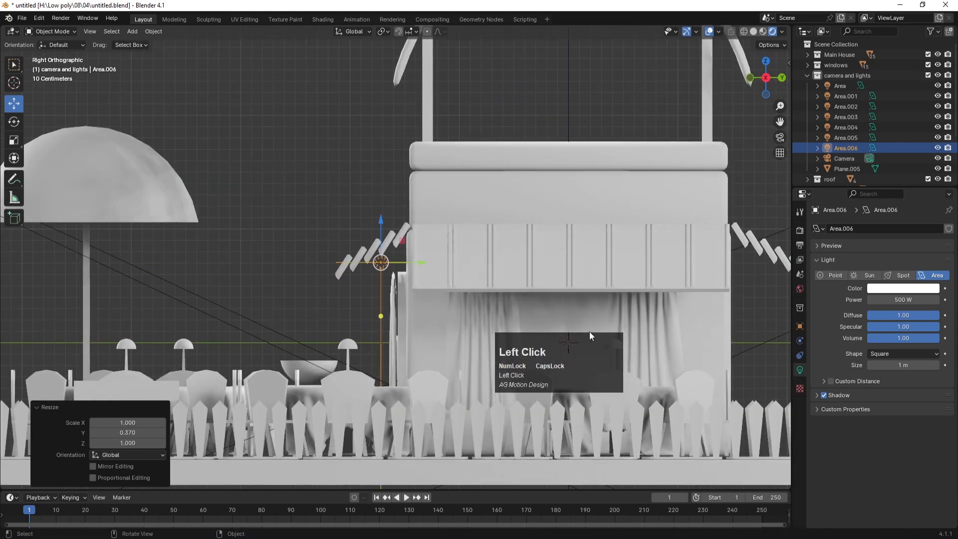
key(s)
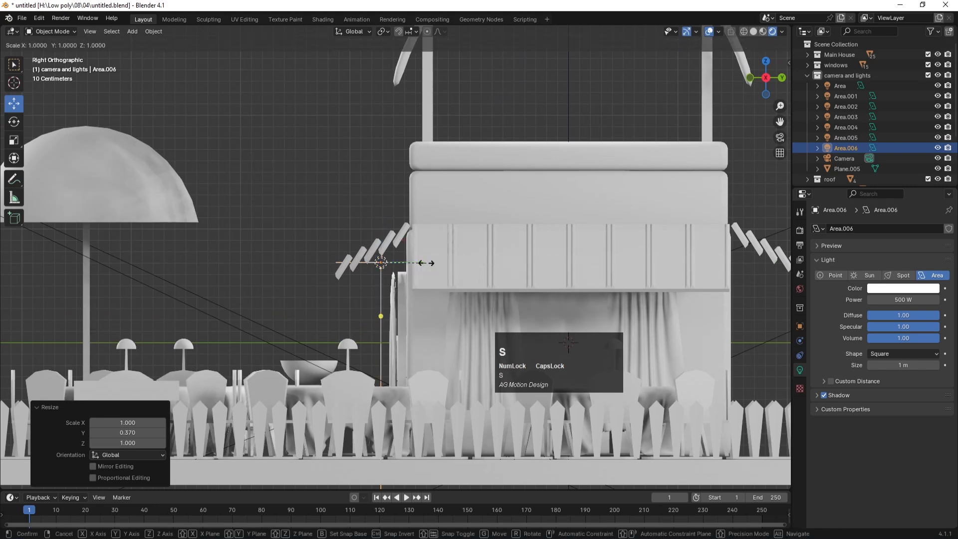
key(y)
click(418, 273)
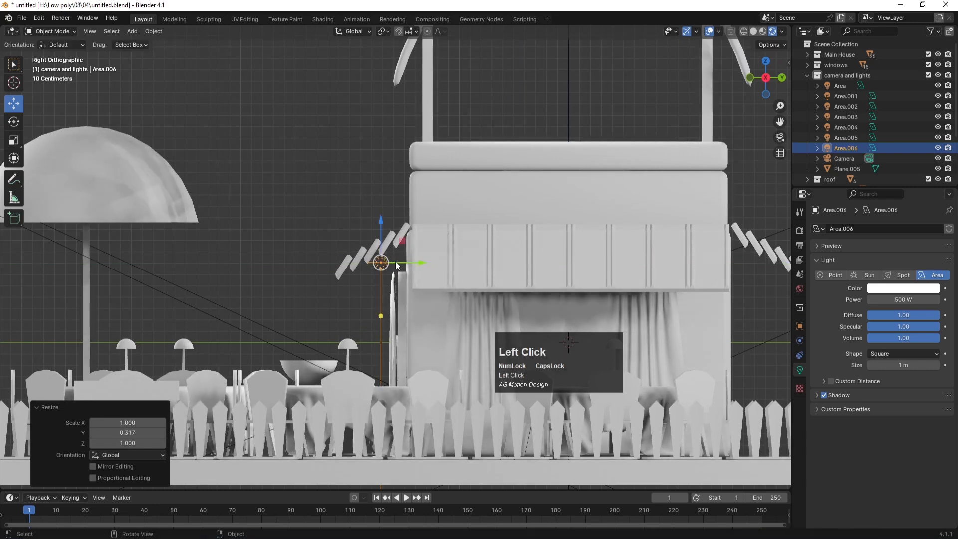
Step: Shift Area.006 slightly back along Y and scale it to 0.954 on X
key(KP_7)
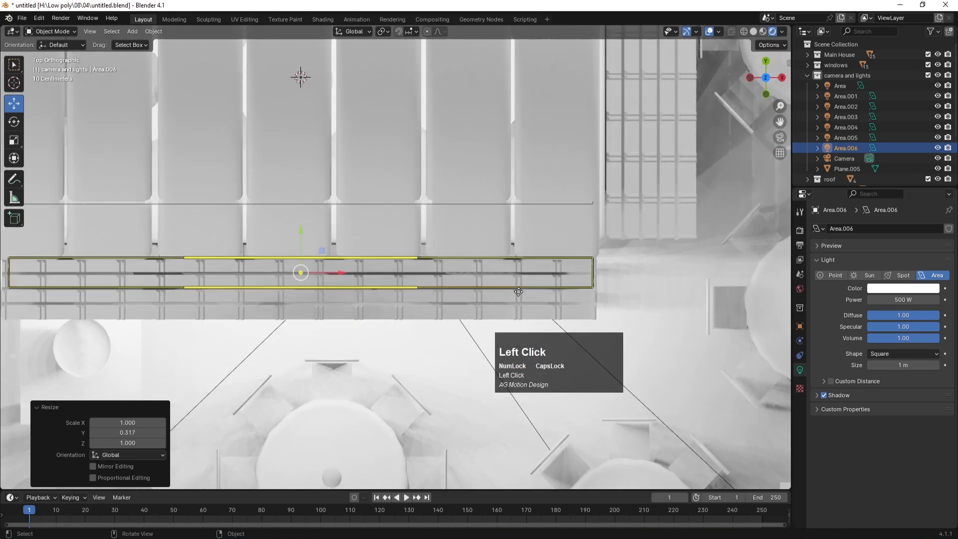
scroll(520, 300, down, 4)
drag(341, 228, 340, 238)
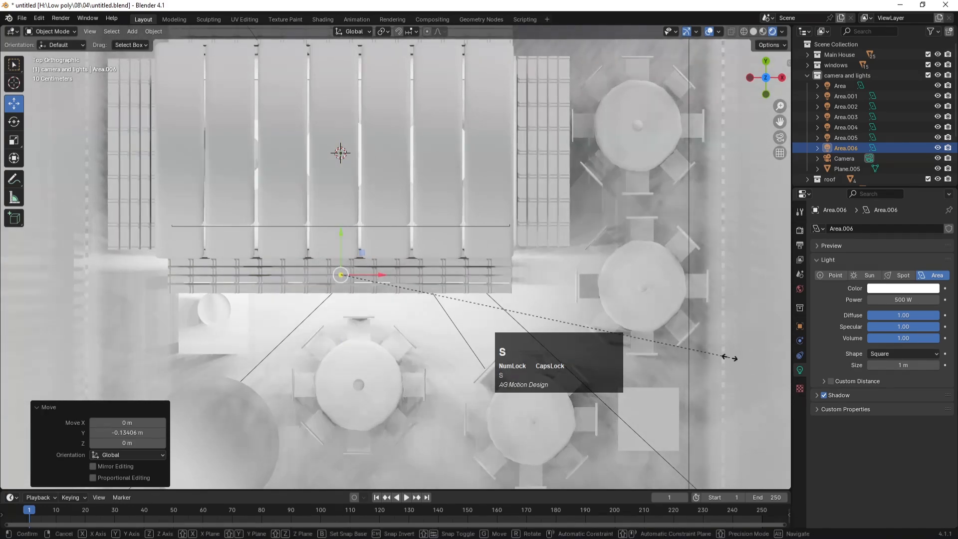
key(s)
key(x)
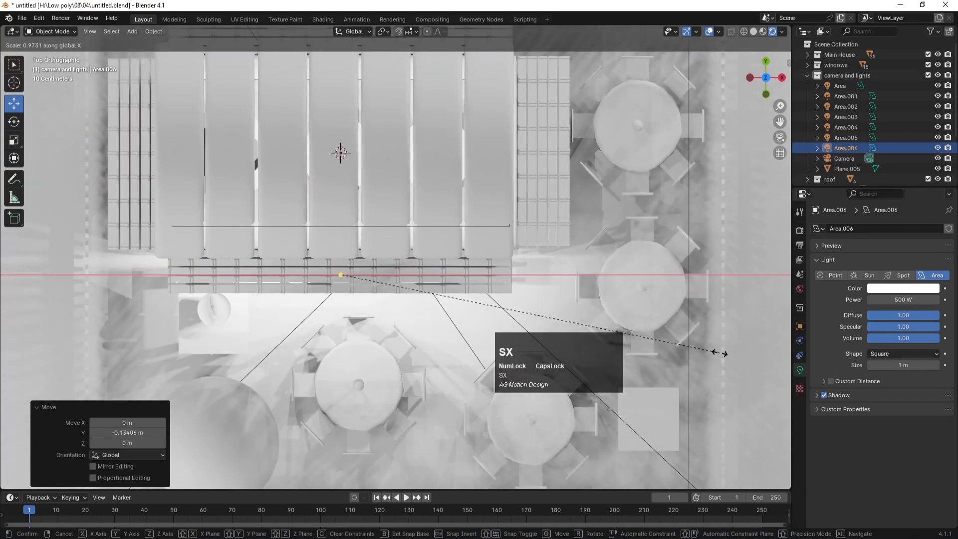
click(714, 354)
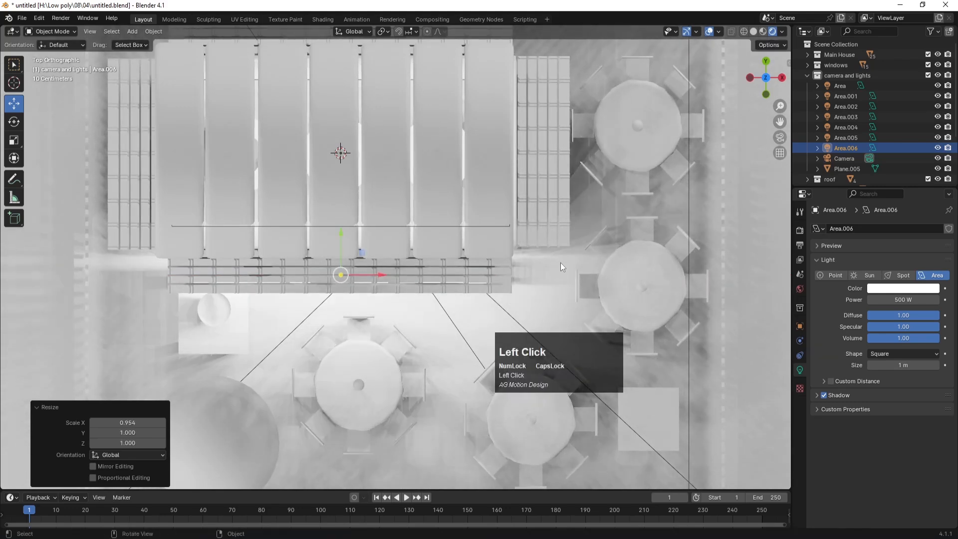
Step: Nudge Area.006 about 0.08 m along Y and set its power to 200 W
key(KP_1)
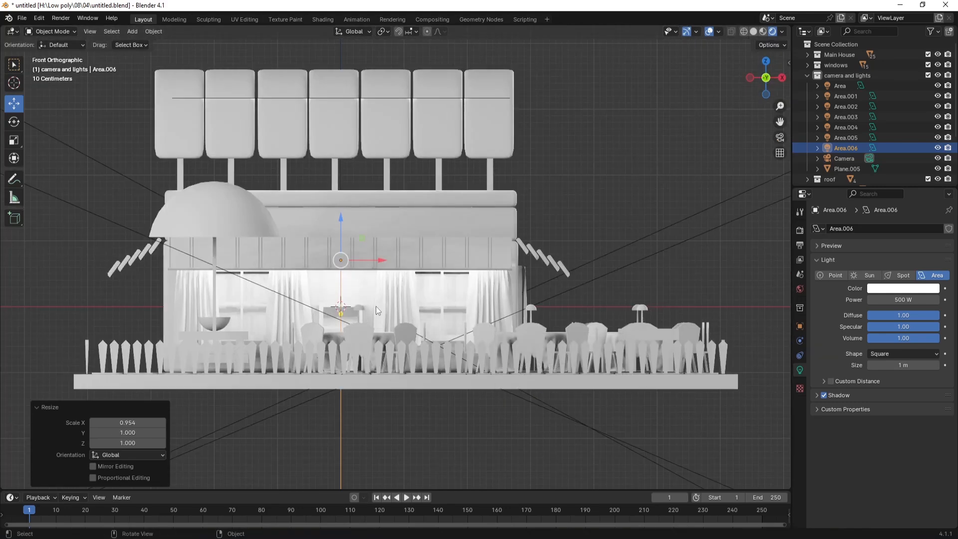
key(KP_3)
scroll(395, 271, up, 3)
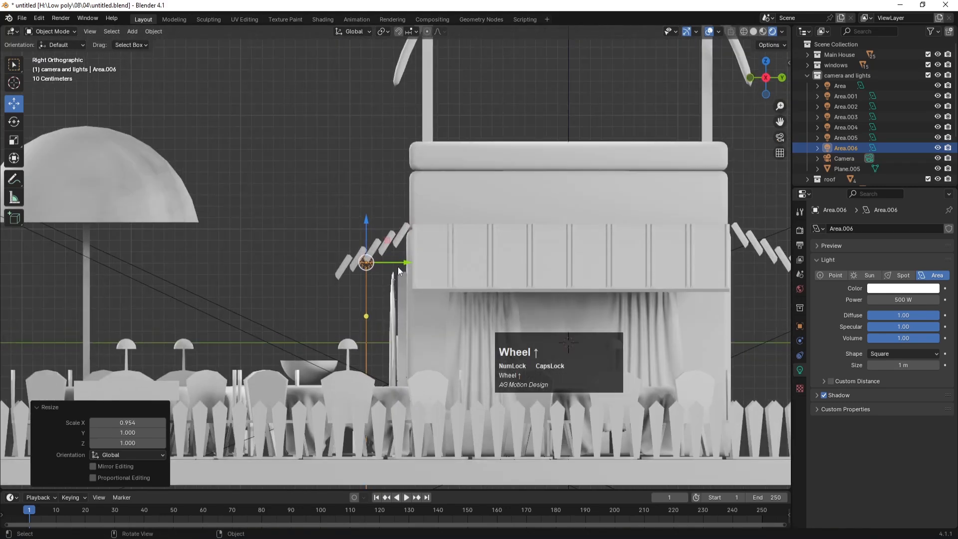
drag(404, 264, 412, 264)
click(898, 299)
text(200)
key(Return)
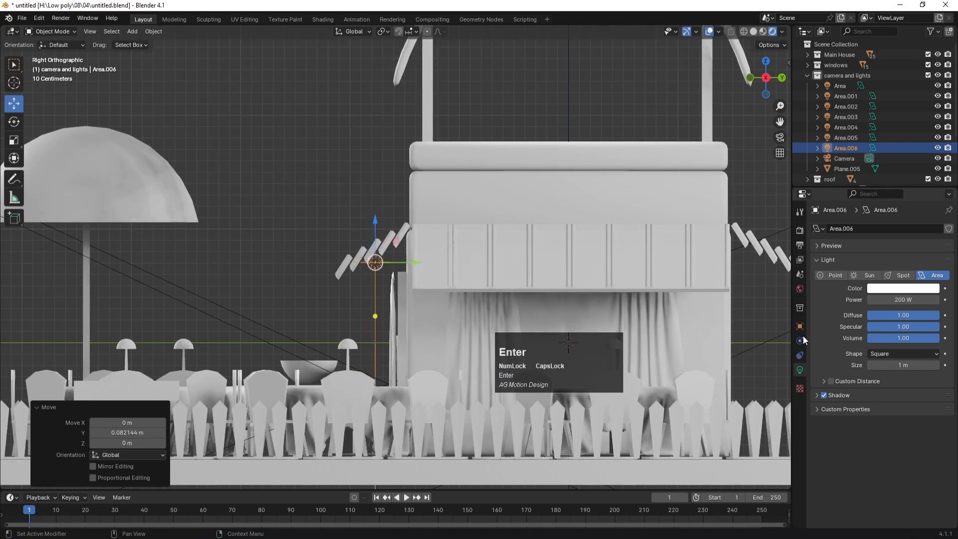
key(KP_7)
scroll(545, 334, down, 6)
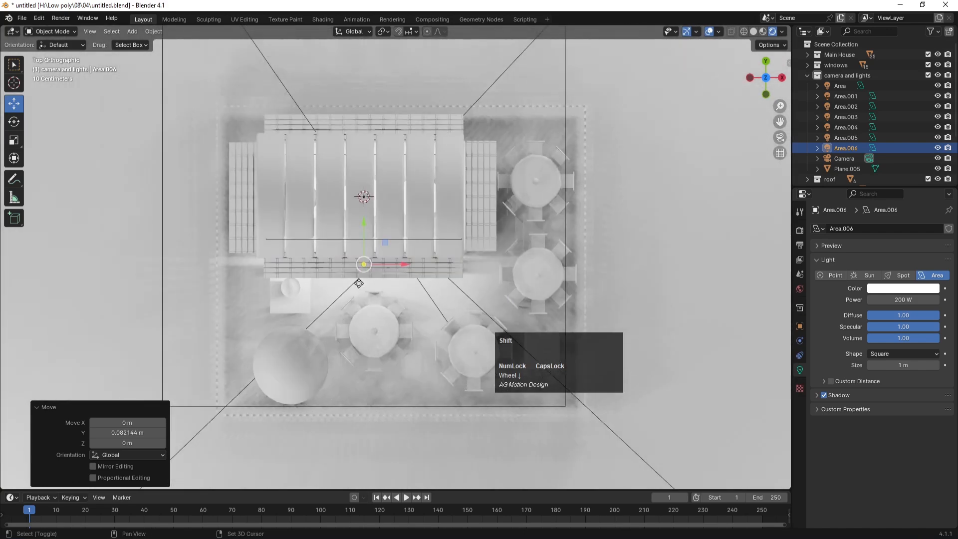
Step: Duplicate Area.006 as Area.007 beside the house's right side, rotated 90° with Y scale 0.470, and save
key(shift+d)
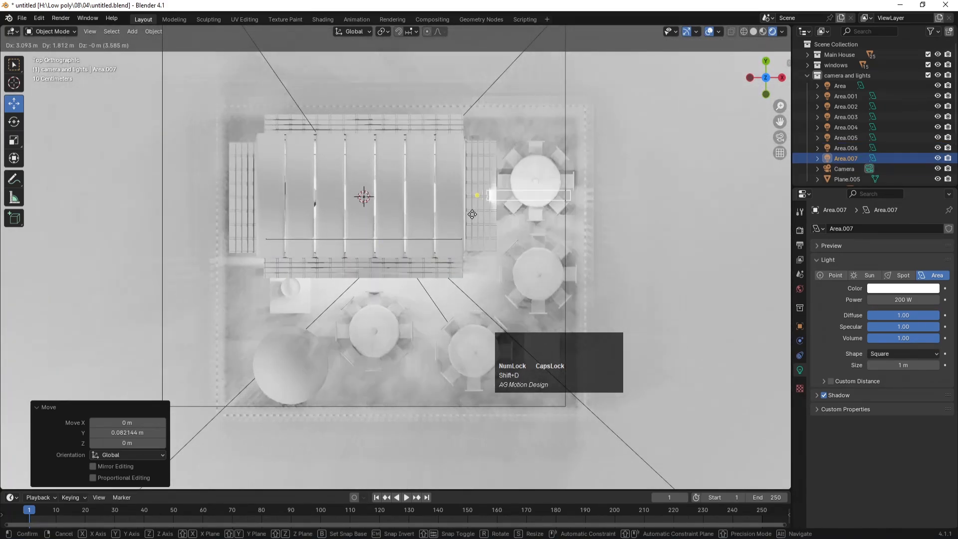
click(473, 214)
text(r90)
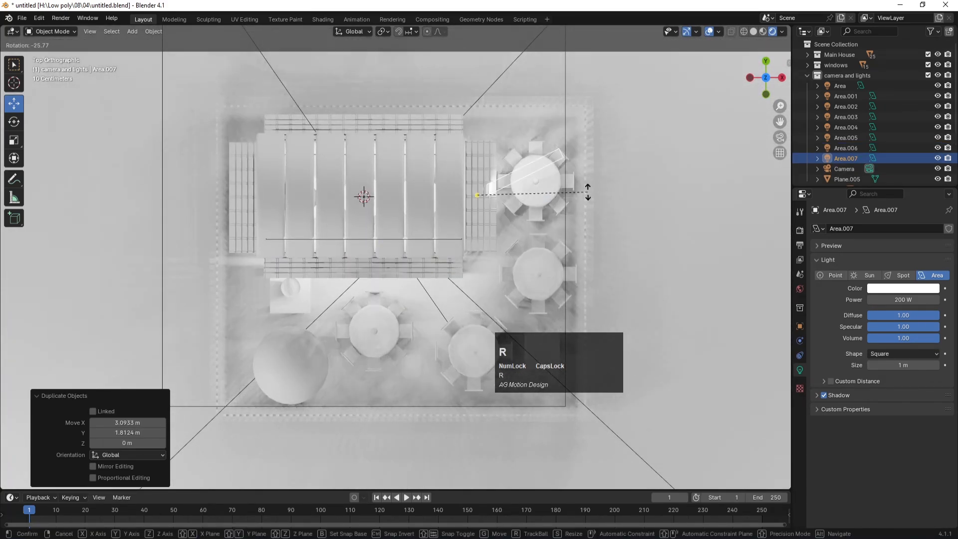
key(Return)
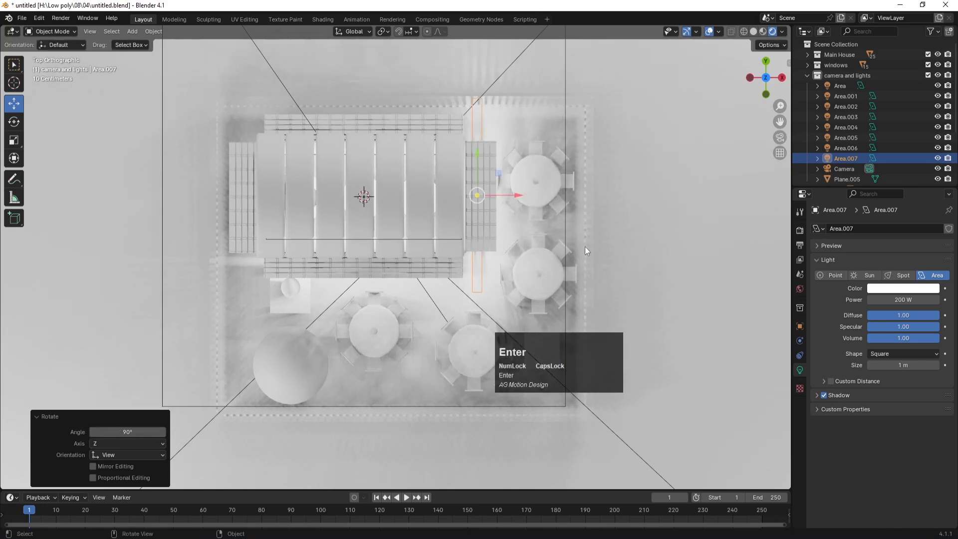
click(485, 175)
key(s)
key(y)
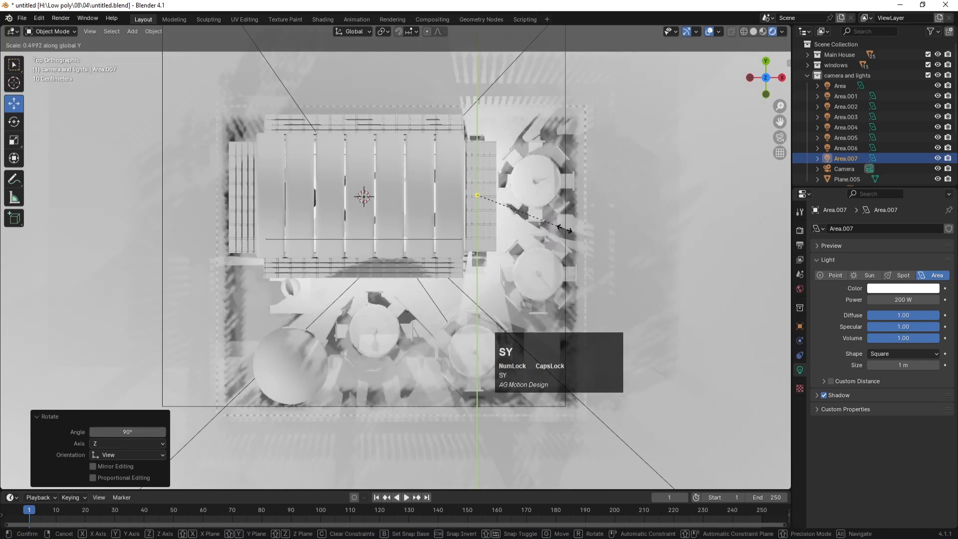
click(558, 226)
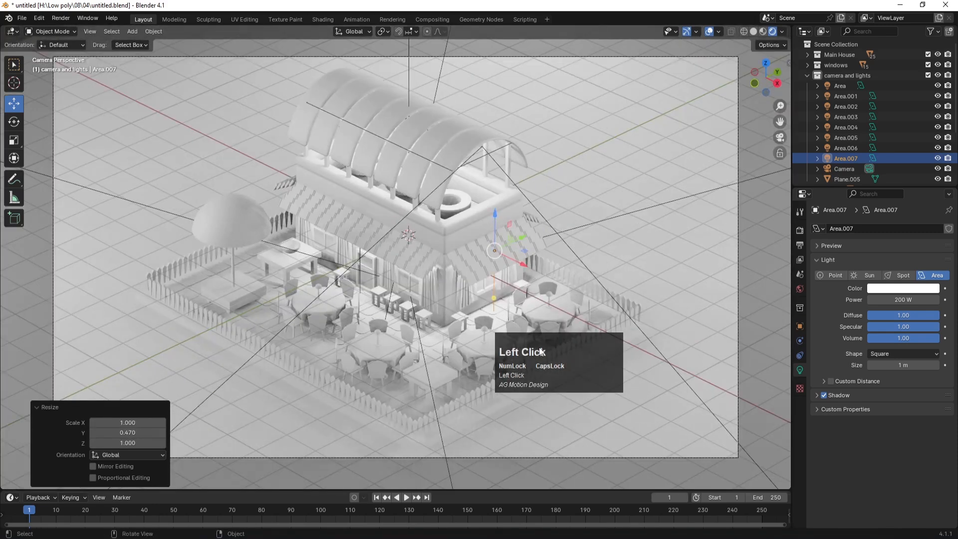
key(ctrl+s)
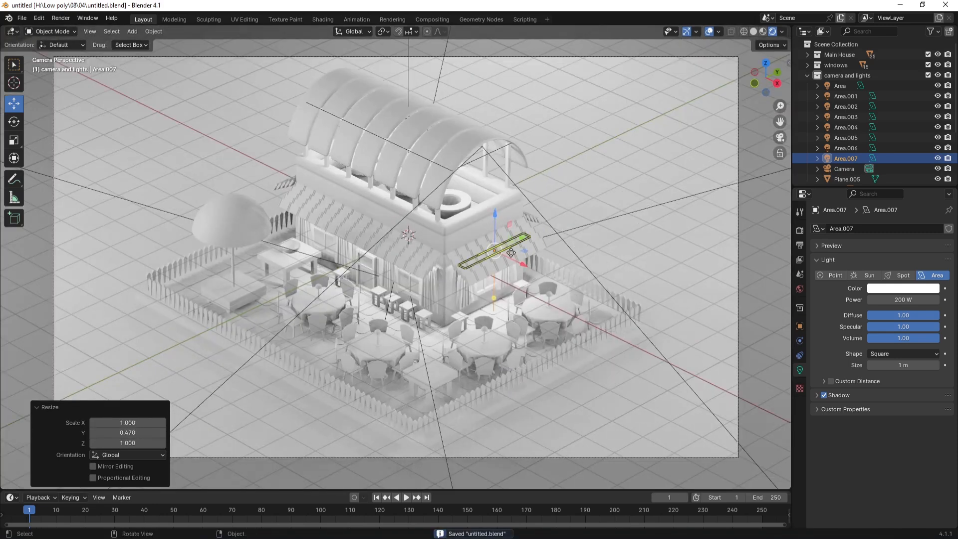
Step: Switch the render engine to Cycles in Render Properties
click(799, 232)
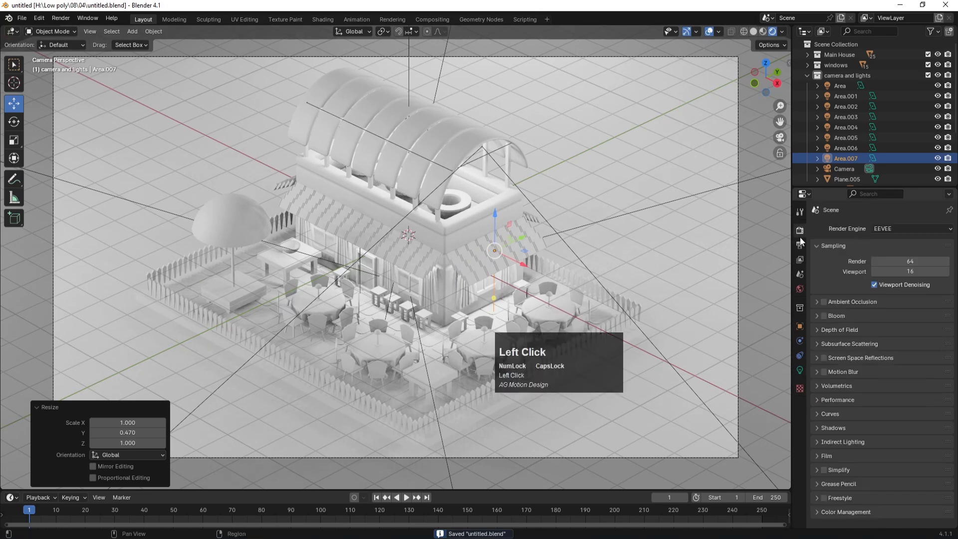
click(876, 232)
click(881, 262)
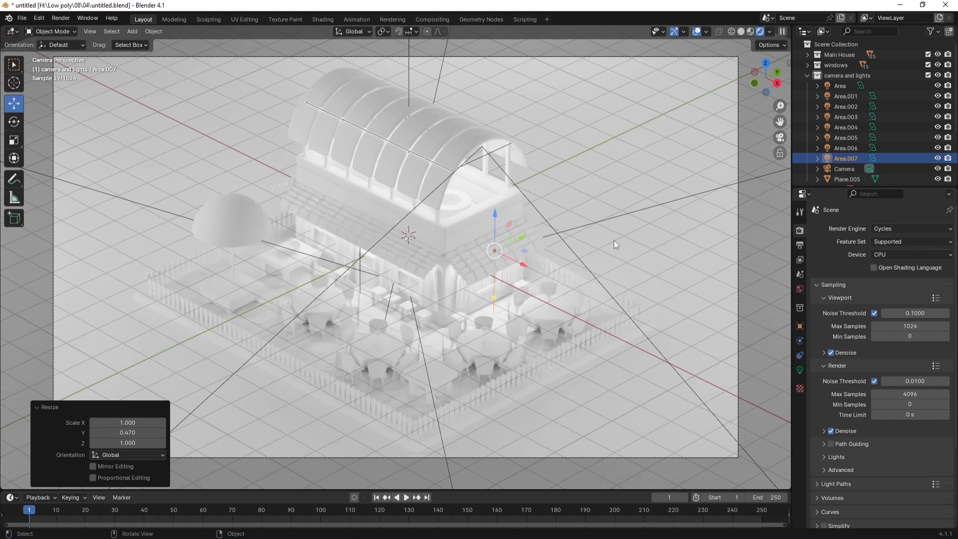
Step: Hide the Area.004, Area.003 and Area.001 lights from top view, checking the camera view
key(KP_7)
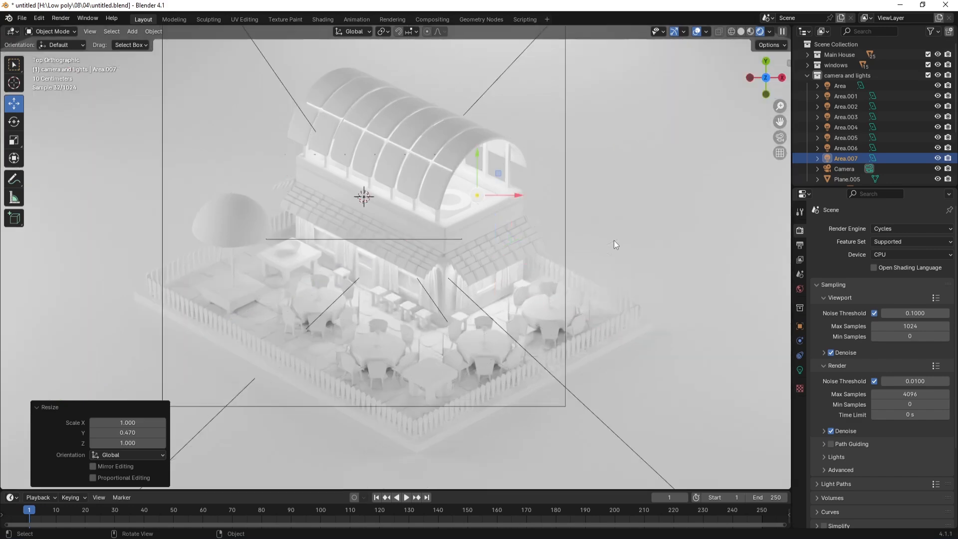
scroll(516, 246, down, 4)
scroll(516, 247, down, 3)
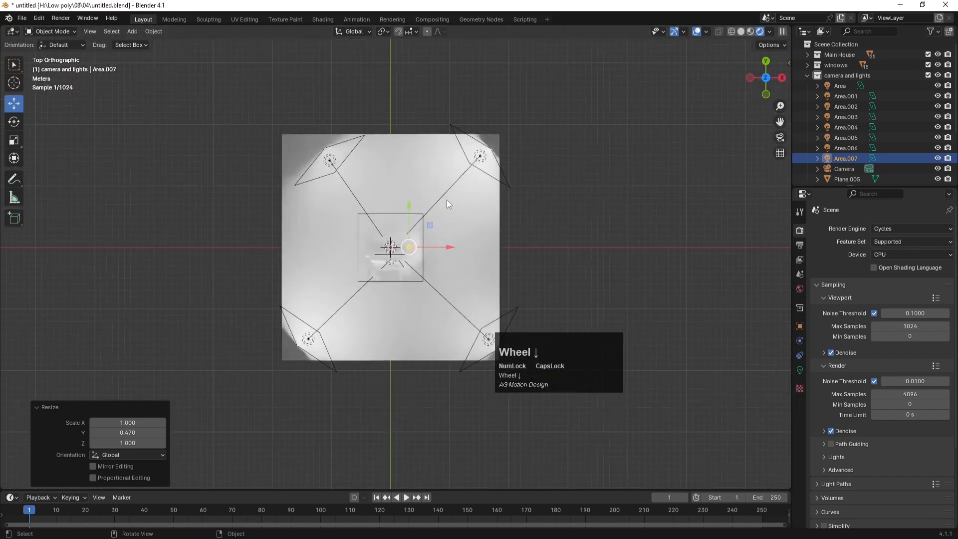
click(323, 161)
key(h)
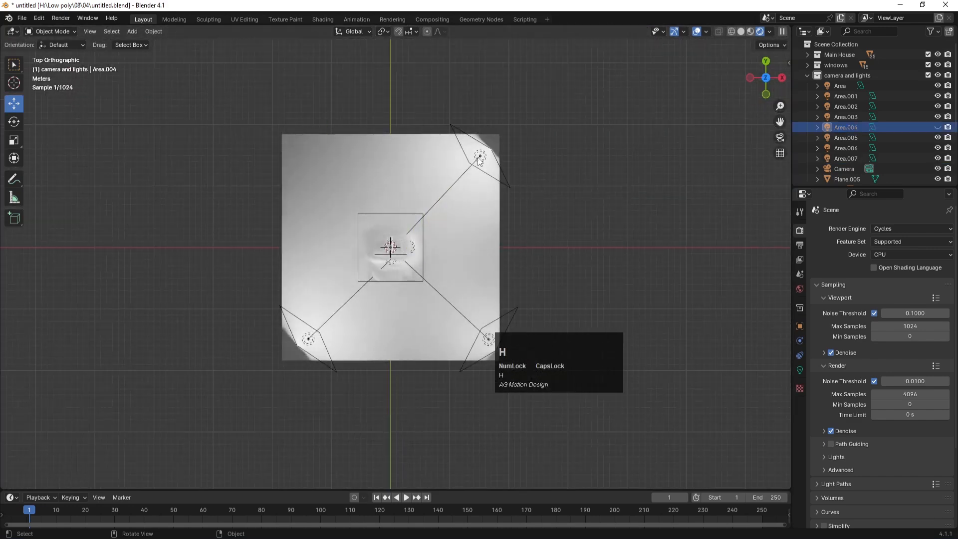
click(480, 155)
key(h)
key(KP_0)
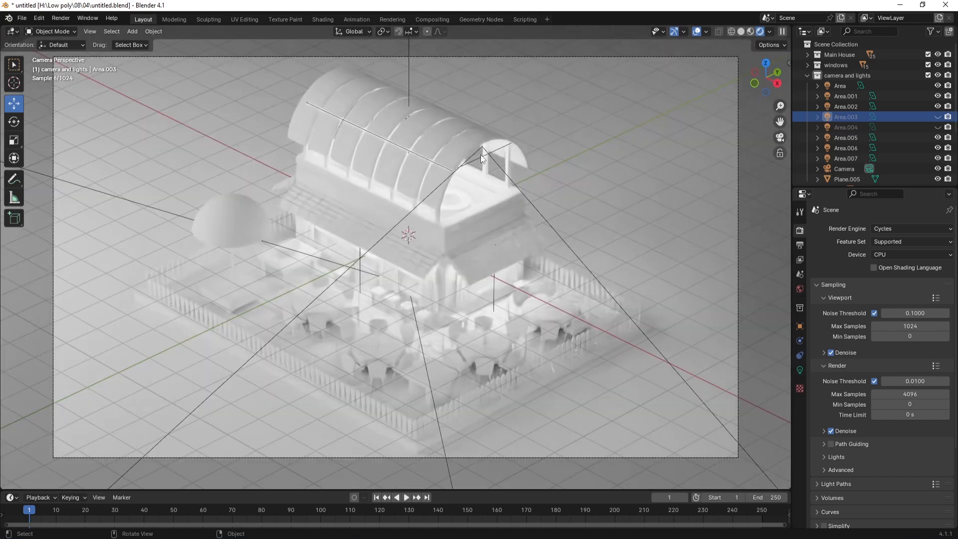
key(KP_7)
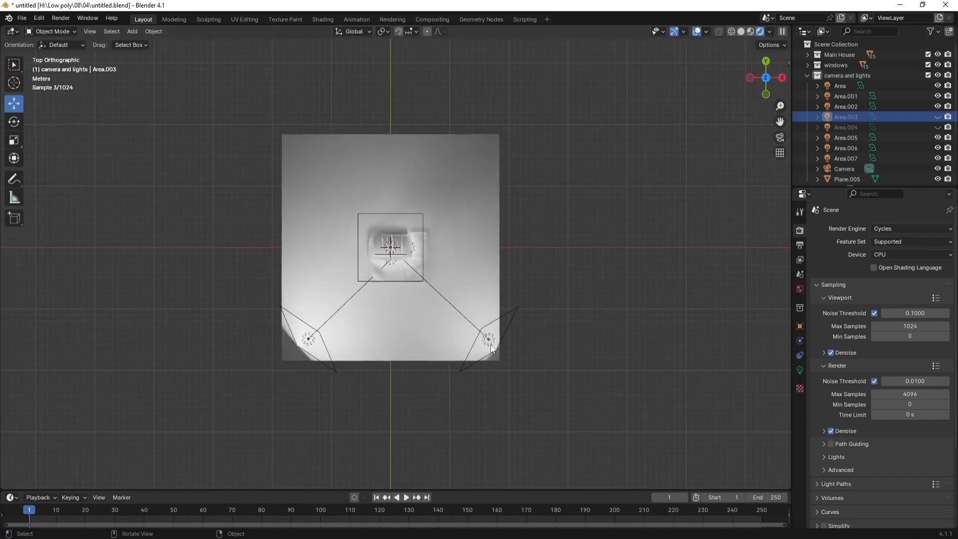
click(489, 341)
key(h)
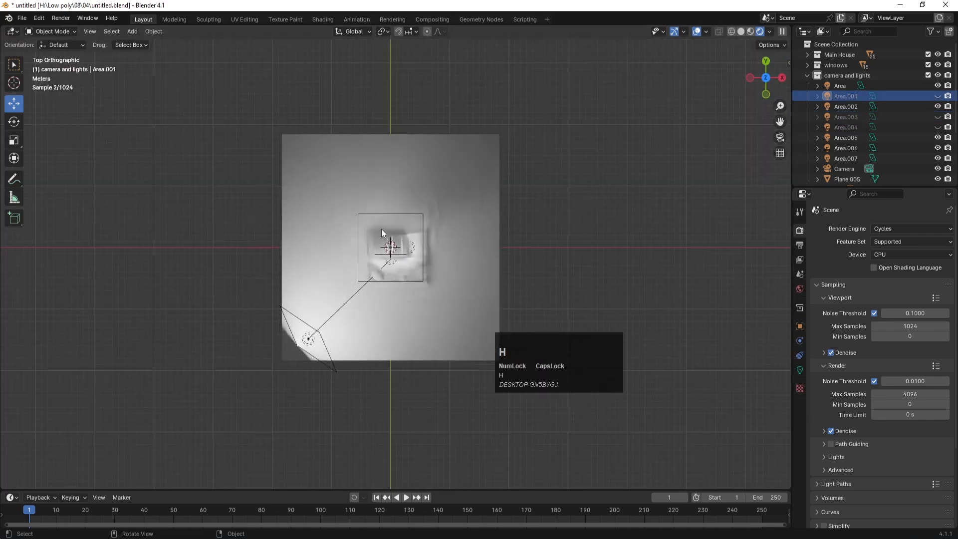
key(KP_0)
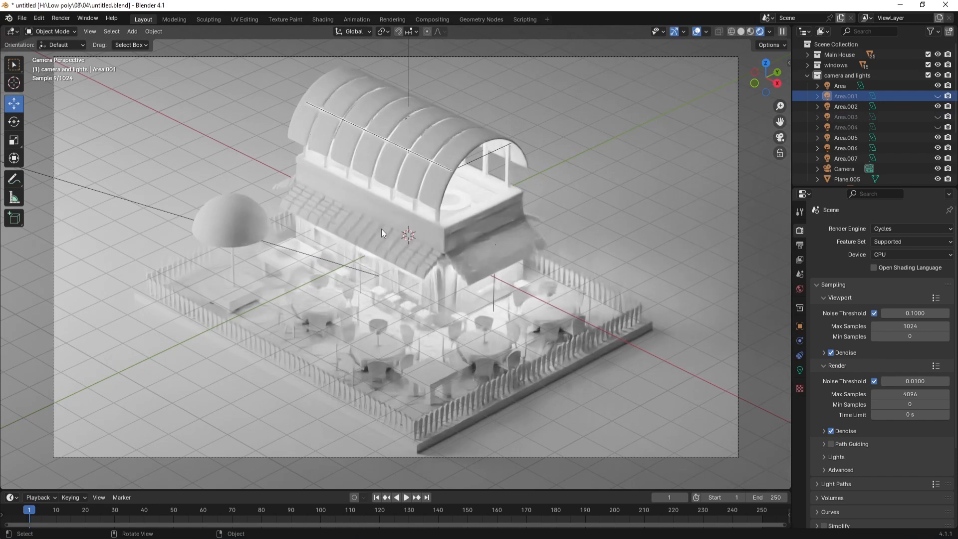
Step: Unhide all hidden area lights and set the render engine back to EEVEE
key(alt+h)
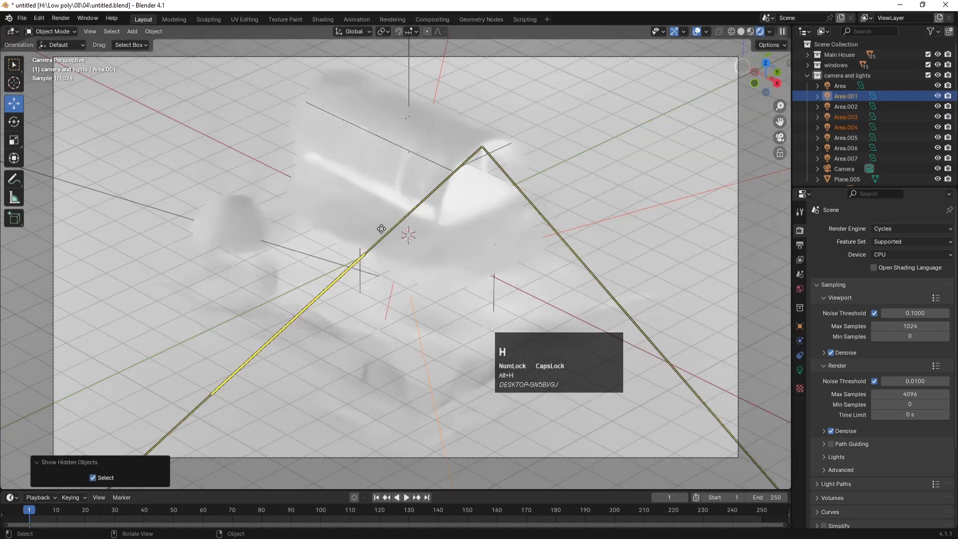
click(623, 143)
click(899, 229)
click(891, 240)
Step: Collapse the camera and lights collection, hide base, BASE, BORDER, roof and windows in the Outliner, and save
key(ctrl+s)
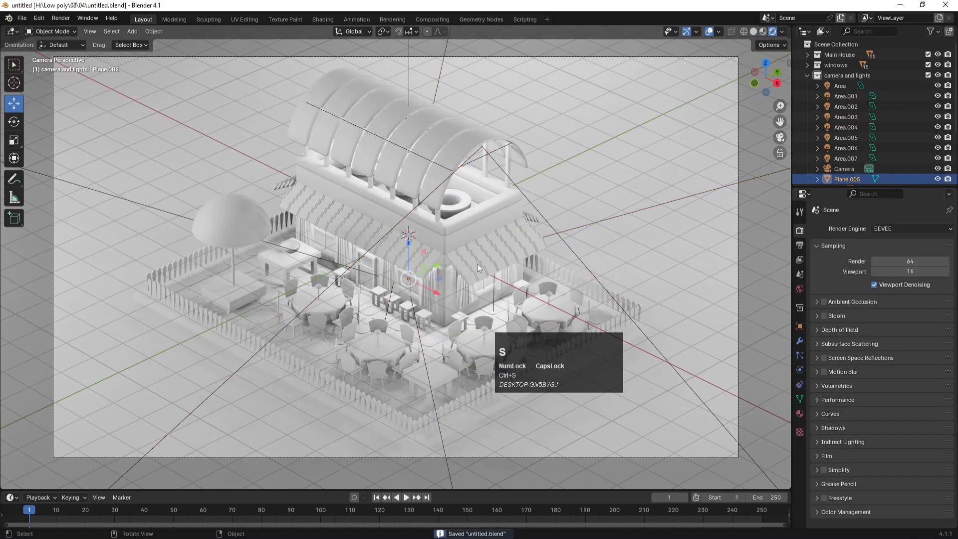
key(KP_7)
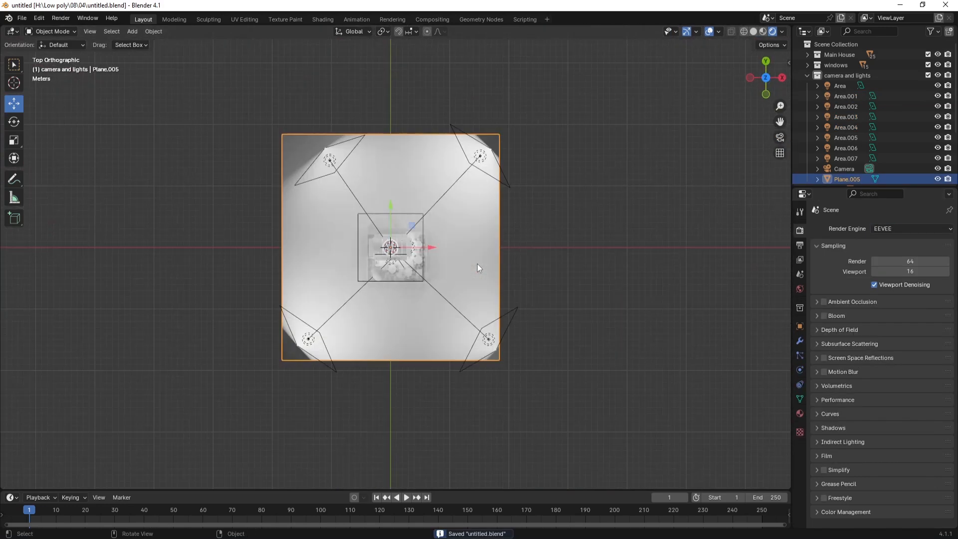
middle_drag(477, 263, 380, 215)
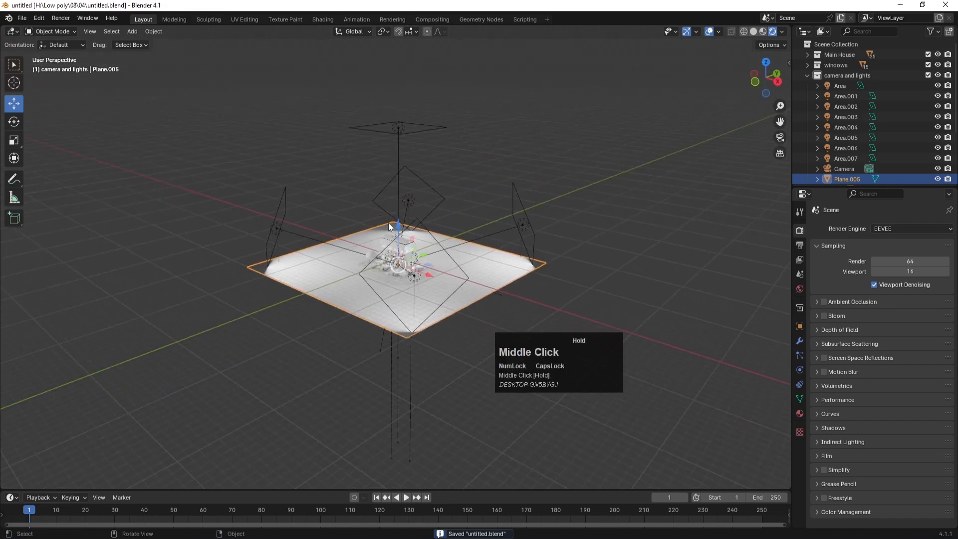
scroll(408, 245, up, 3)
scroll(408, 246, up, 6)
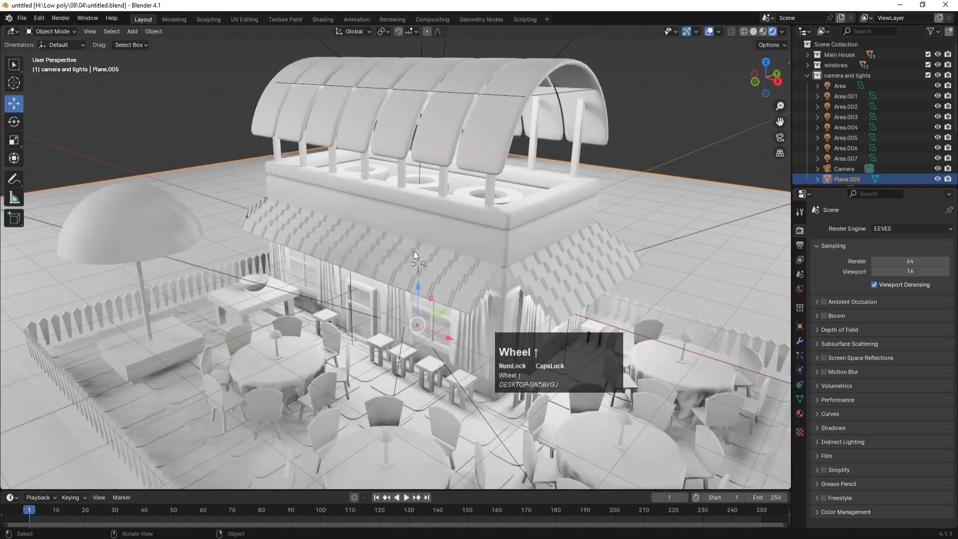
key(ctrl+s)
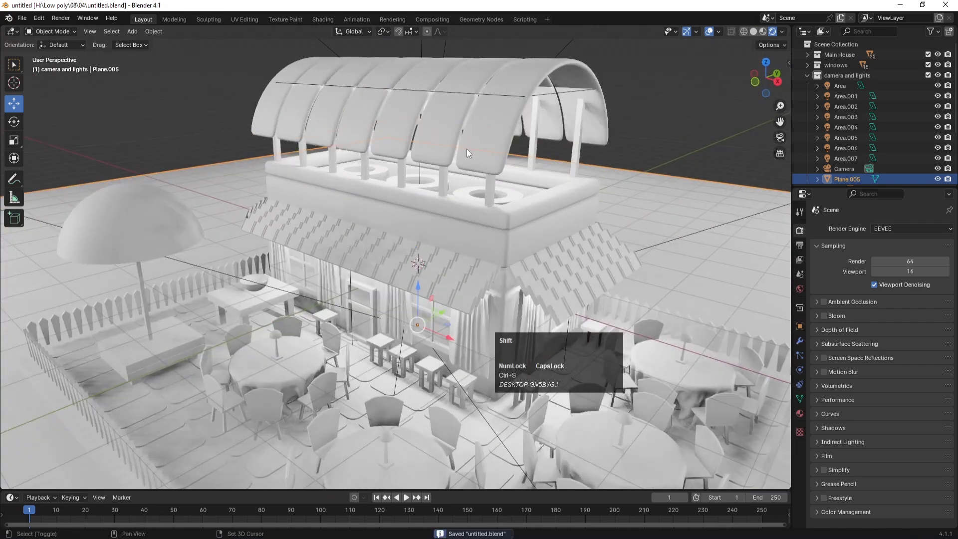
click(807, 73)
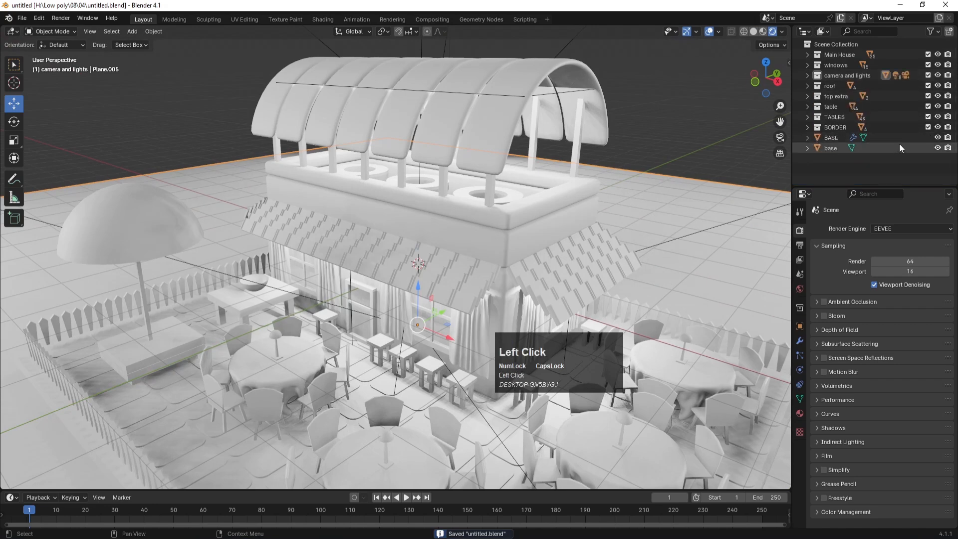
drag(937, 147, 938, 86)
click(938, 65)
key(ctrl+s)
Step: Zoom into a low frontal view of the house and select the window frame
middle_drag(353, 306, 382, 277)
scroll(353, 329, up, 6)
click(352, 328)
scroll(382, 277, up, 3)
key(ctrl+s)
scroll(378, 263, up, 2)
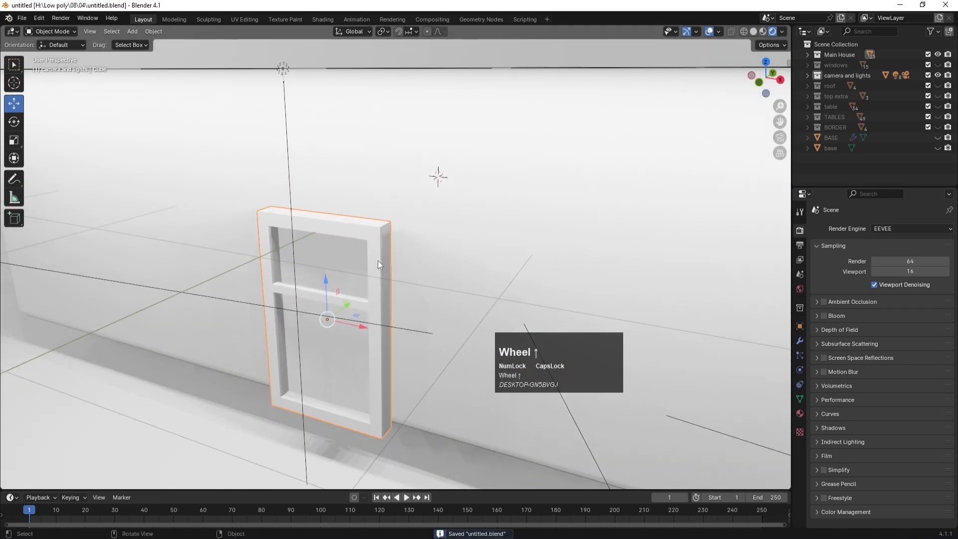
Step: Give the window frame a new material DOAR with a near-black base colour (value 0.020)
click(801, 413)
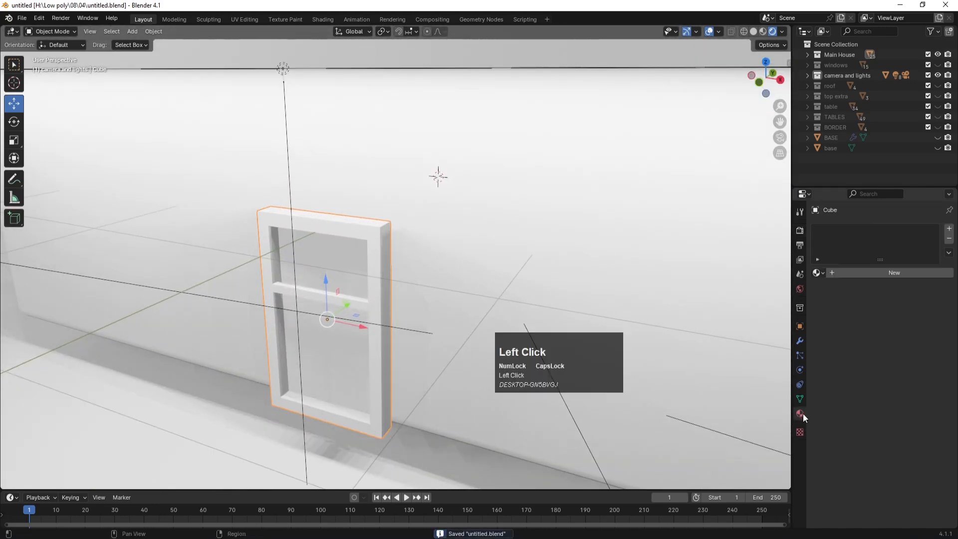
click(842, 274)
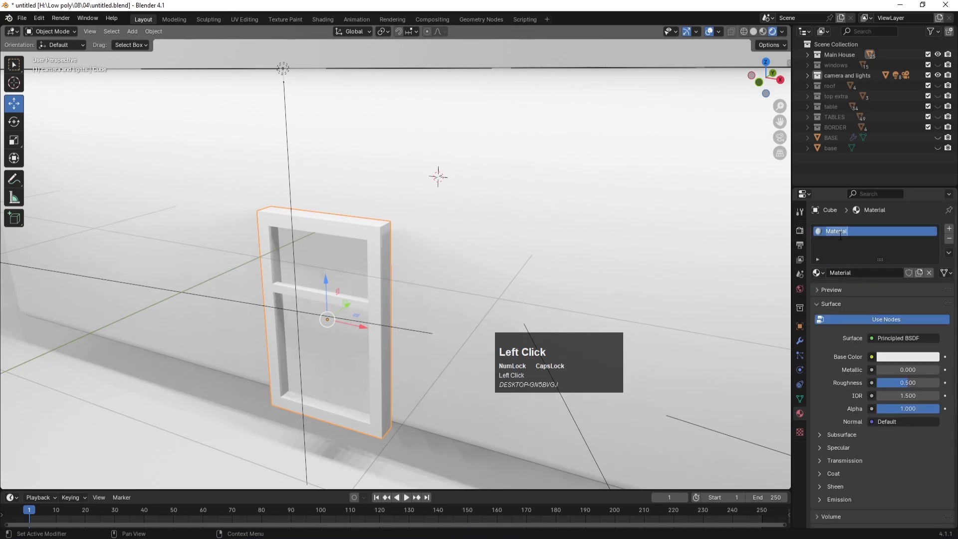
text(DOAR)
key(Return)
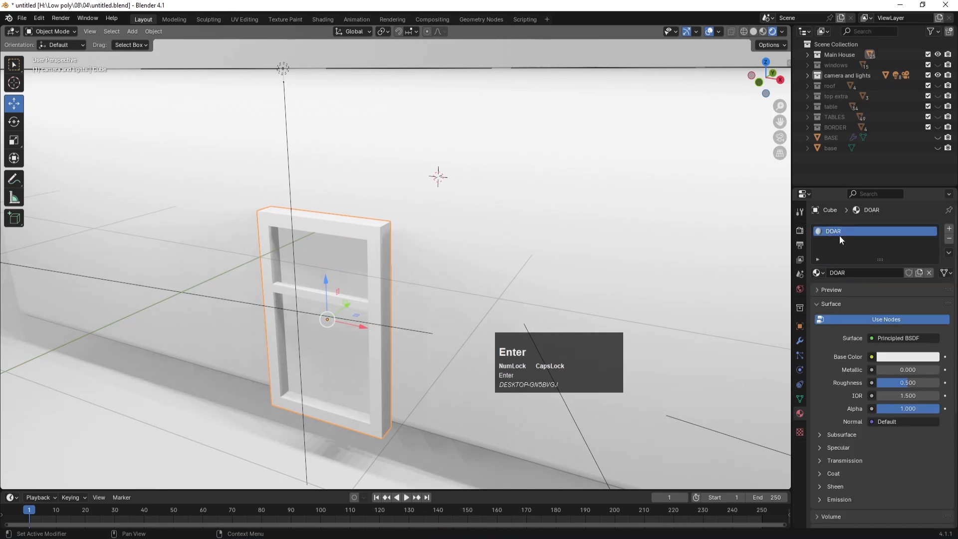
click(886, 359)
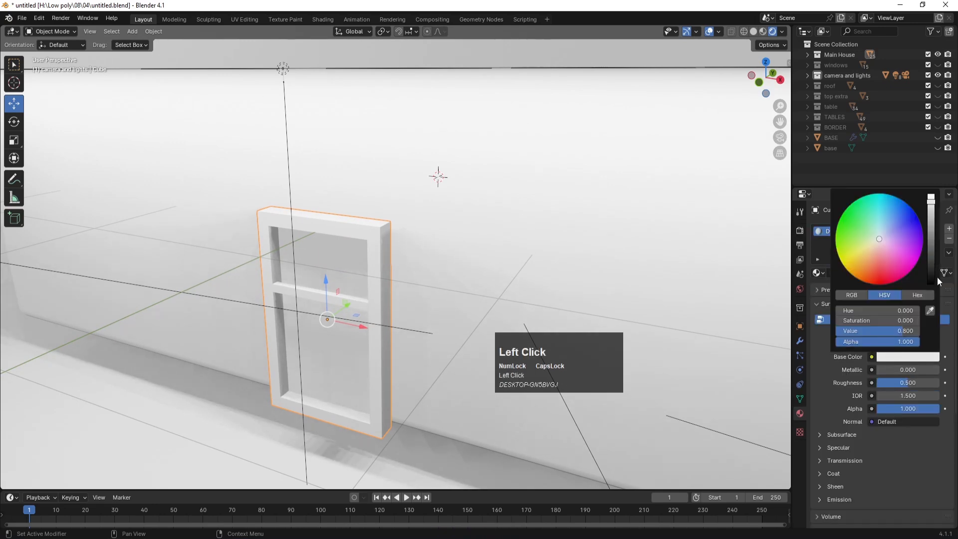
drag(931, 266, 935, 267)
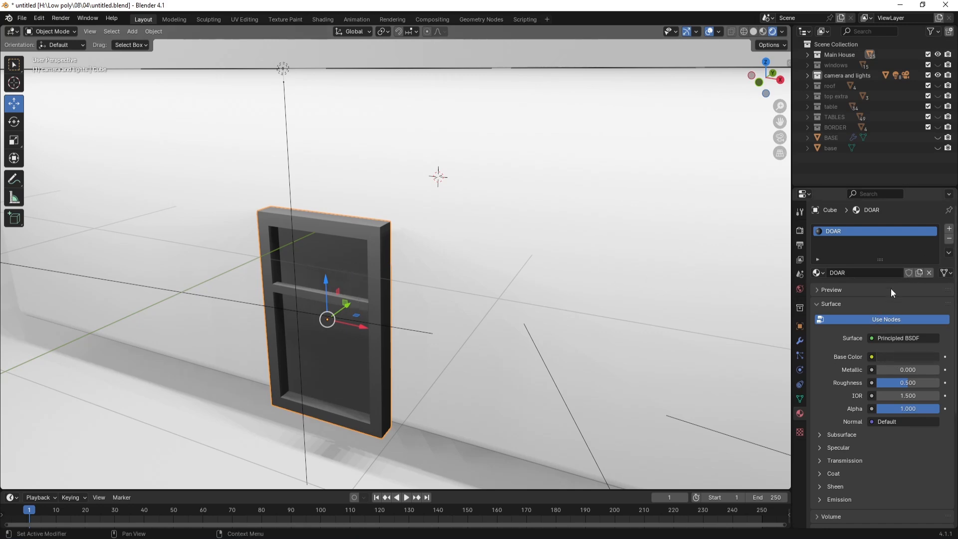
click(889, 358)
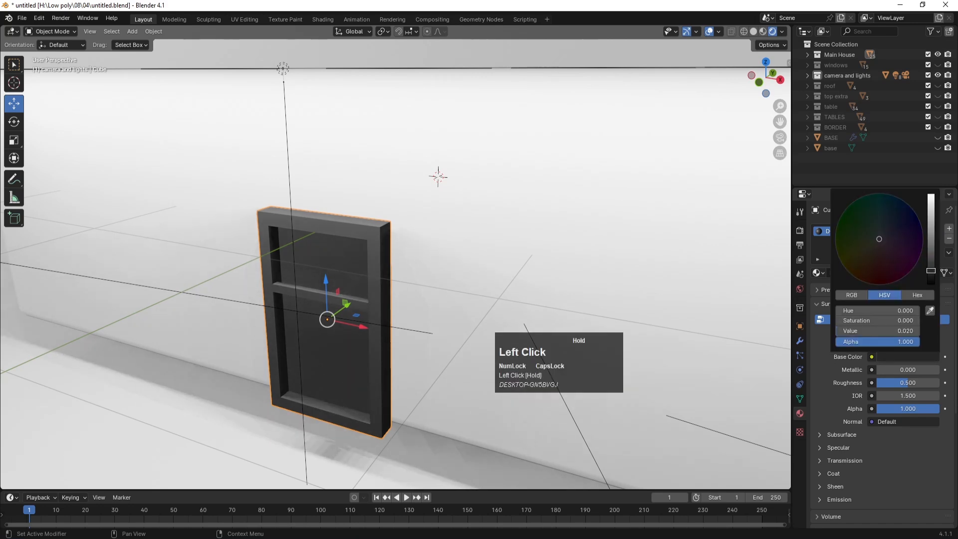
Step: Enter Edit Mode in face select and select the frame's lower glass face
key(Tab)
click(318, 233)
key(3)
click(327, 322)
Step: Assign the upper and lower glass faces to a new material slot with a new material WINDOW
shift+click(336, 287)
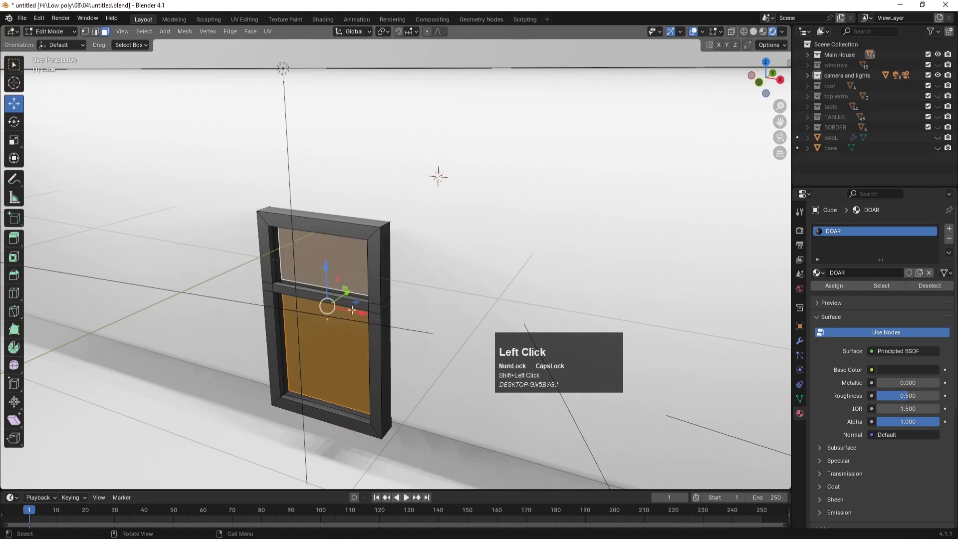
click(949, 228)
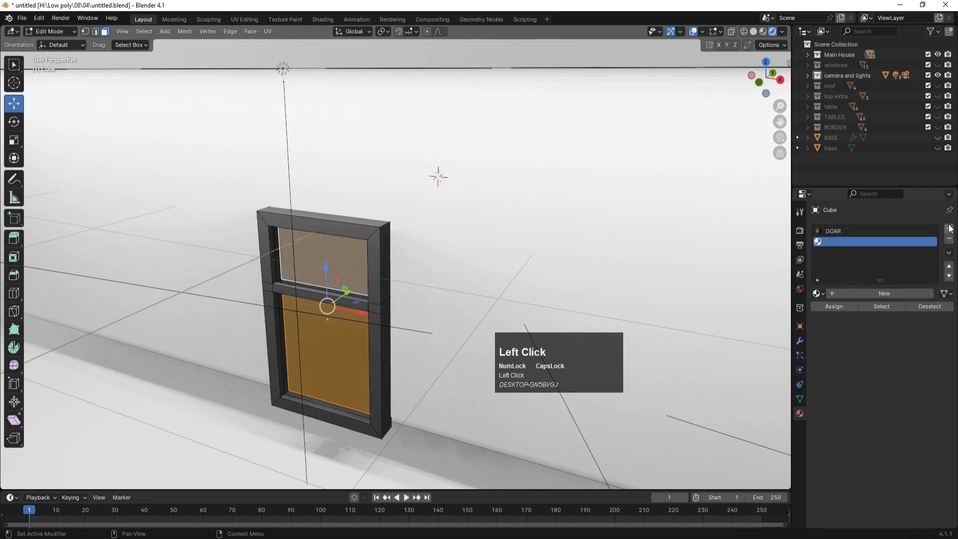
click(827, 306)
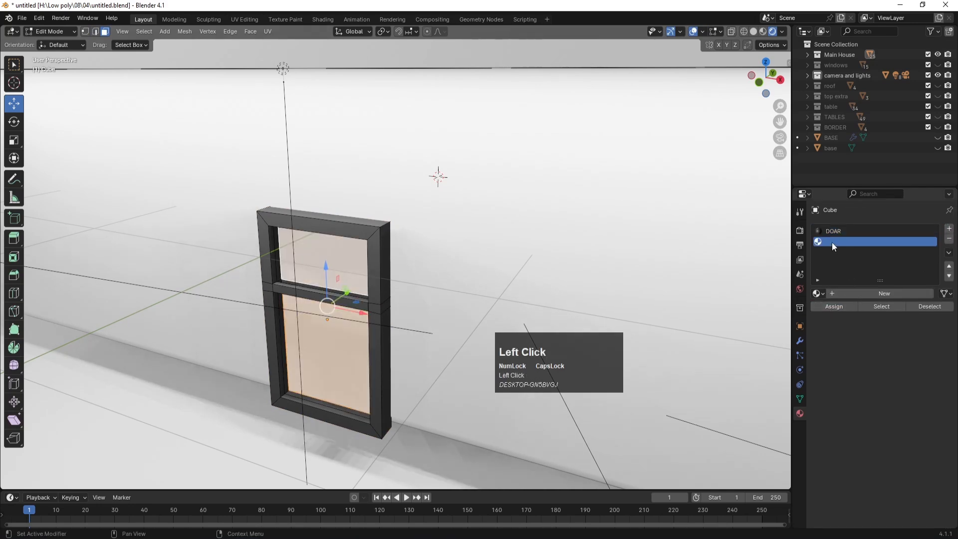
click(842, 294)
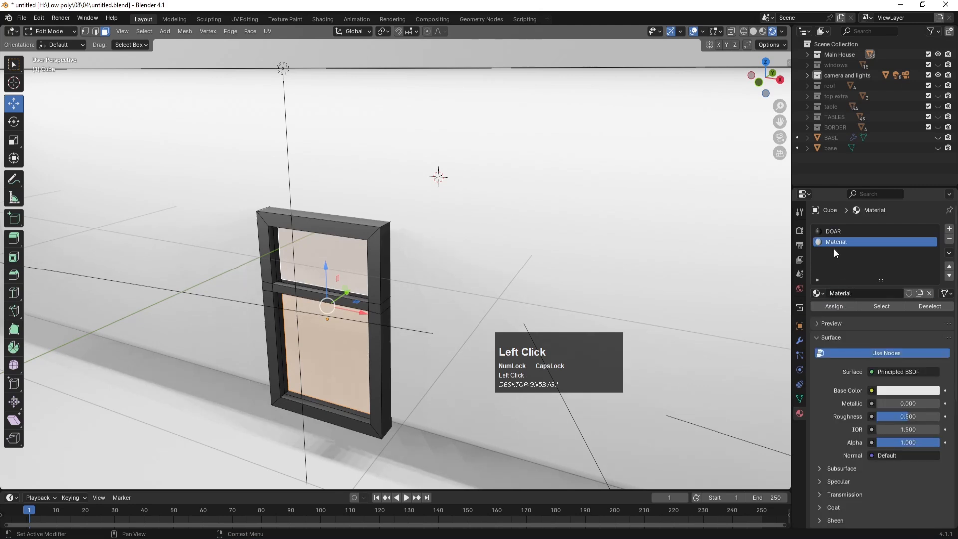
text(WINDOW)
key(Return)
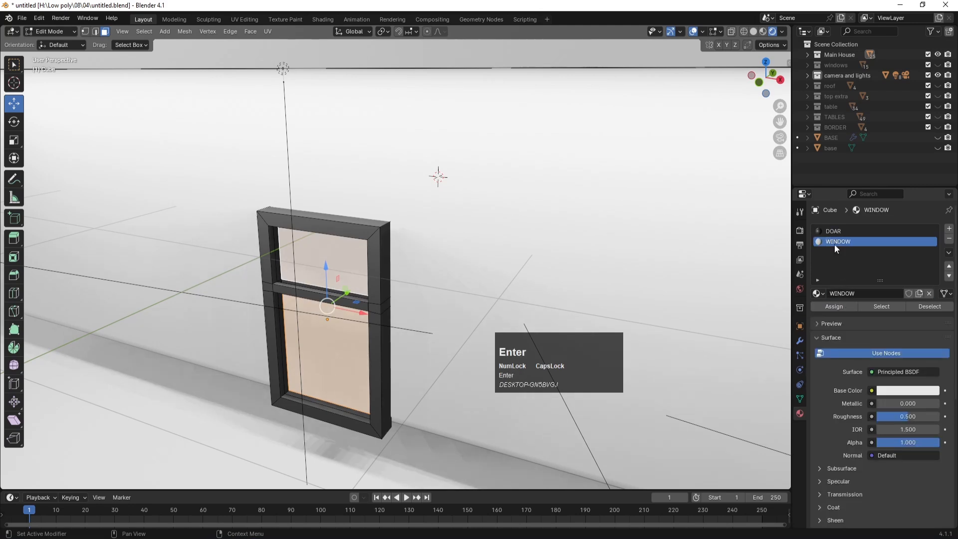
Step: Make WINDOW yellow with yellow emission at strength 2.5, and enable Bloom in Render settings
click(887, 394)
drag(856, 298, 853, 293)
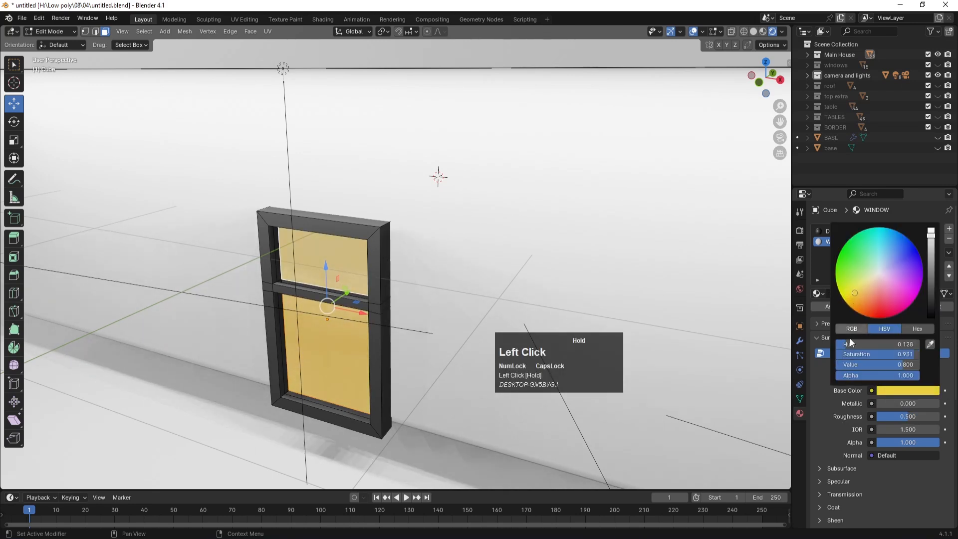
scroll(822, 397, down, 5)
click(825, 429)
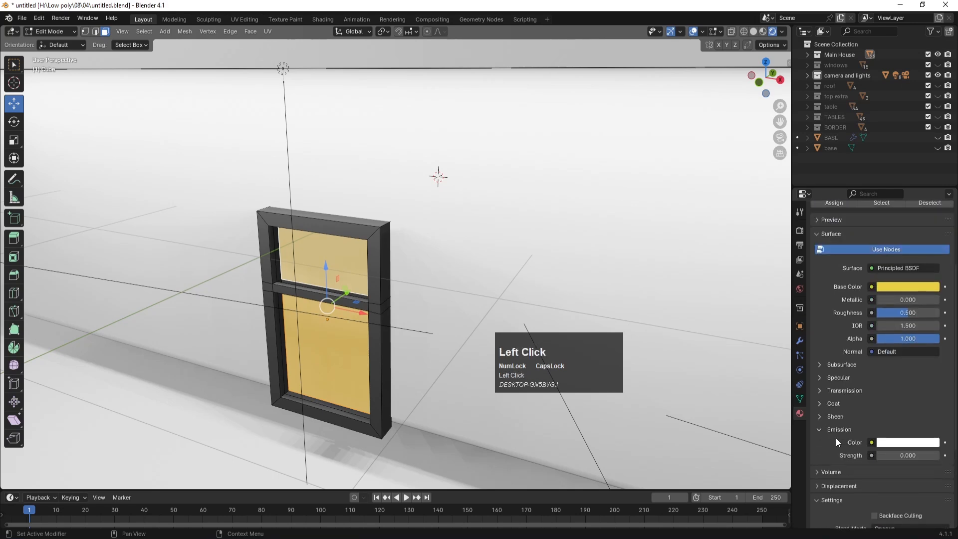
click(898, 443)
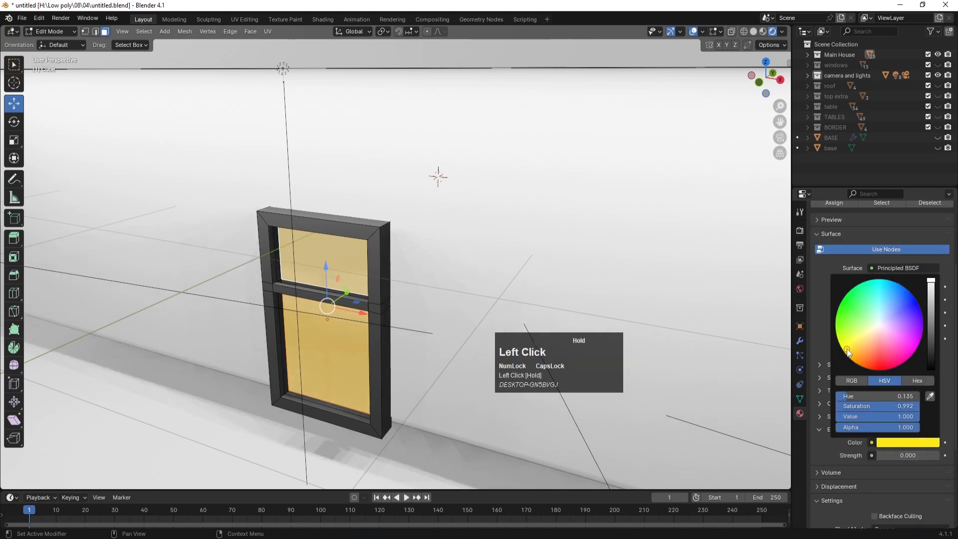
drag(892, 454, 903, 459)
click(903, 459)
text(2.65)
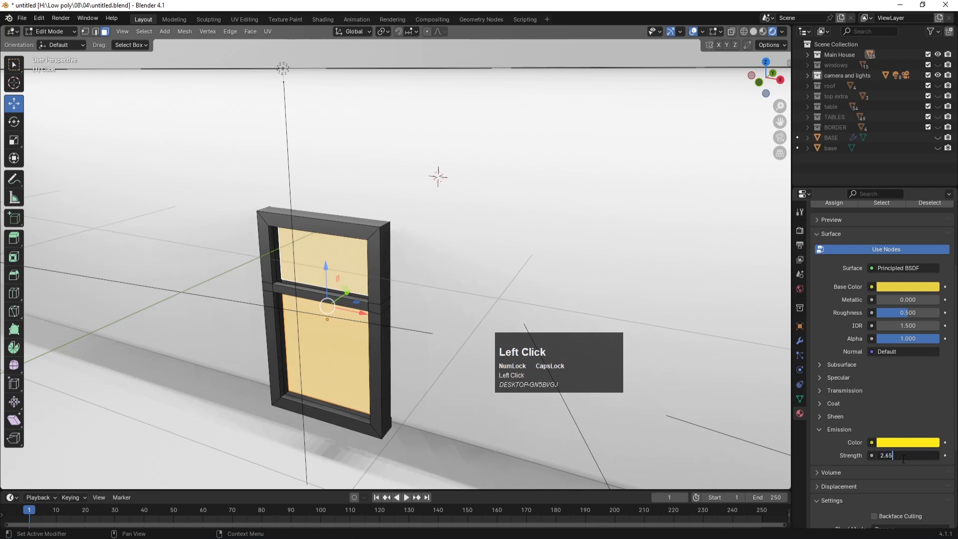
text(5)
key(Return)
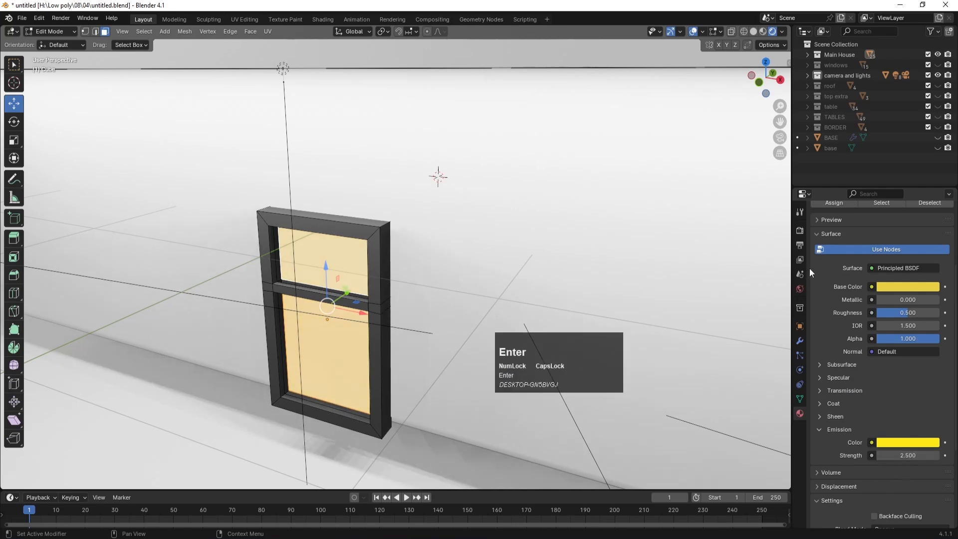
click(798, 234)
click(824, 315)
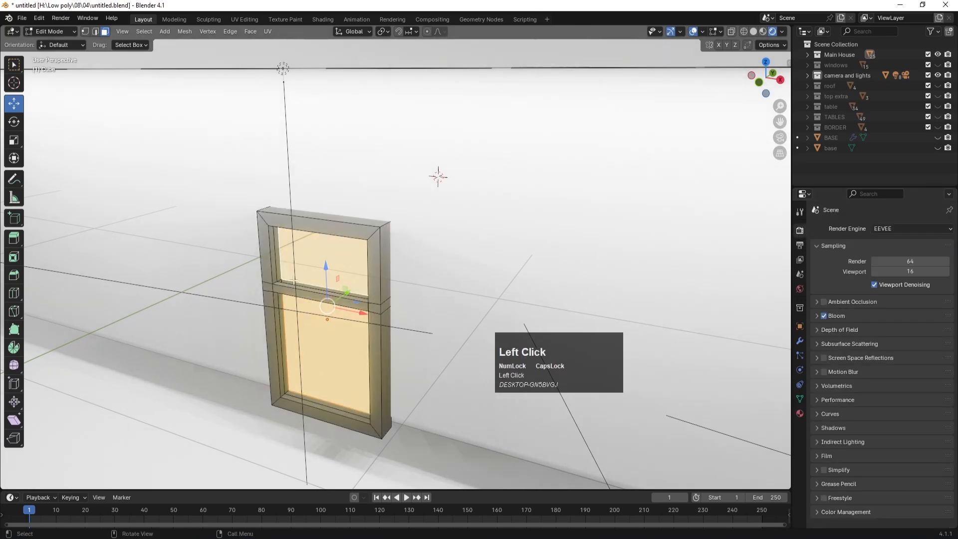
Step: Leave Edit Mode, check the camera view, select the main house wall object, and save
key(Tab)
scroll(330, 326, down, 3)
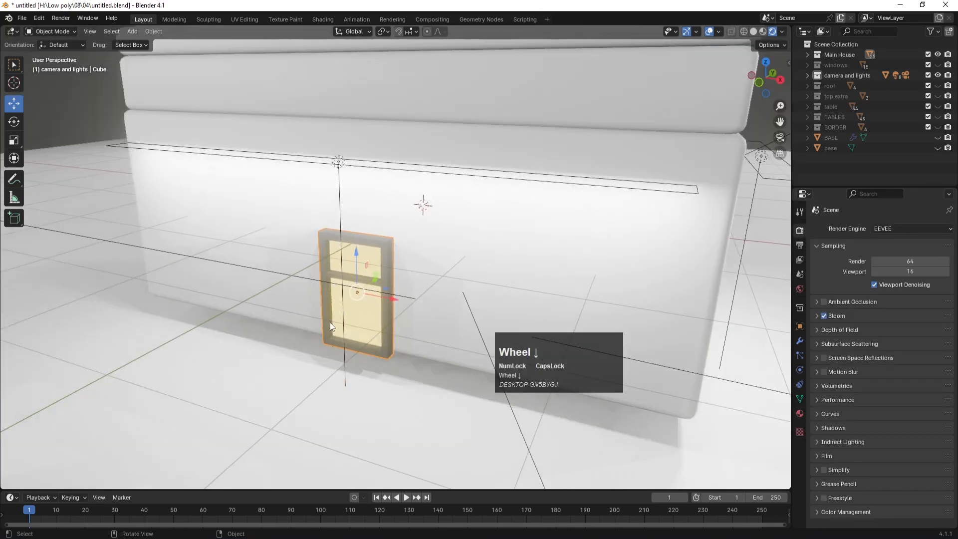
scroll(331, 326, down, 4)
key(KP_0)
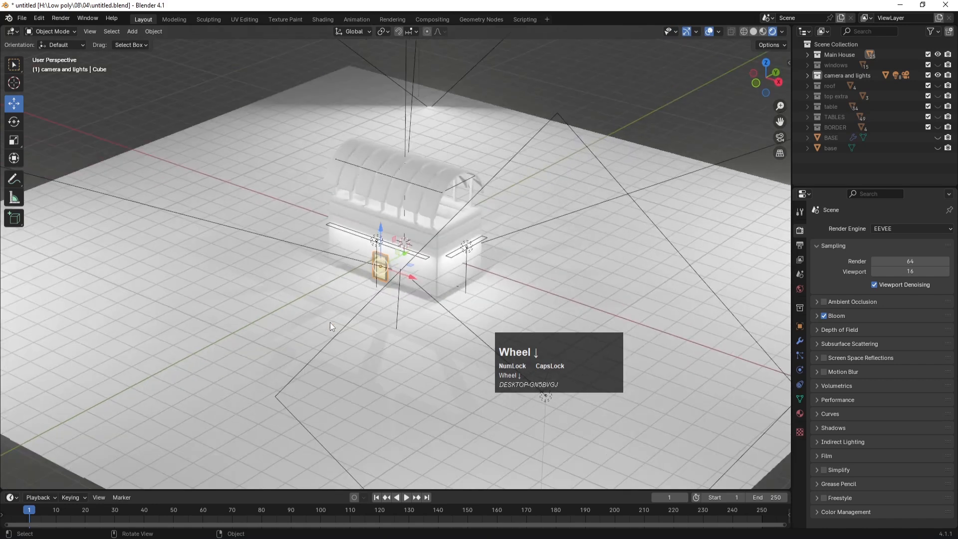
key(KP_0)
scroll(376, 280, up, 6)
click(466, 250)
key(ctrl+s)
Step: Create a new material named HOUSE on the house wall and save
click(800, 413)
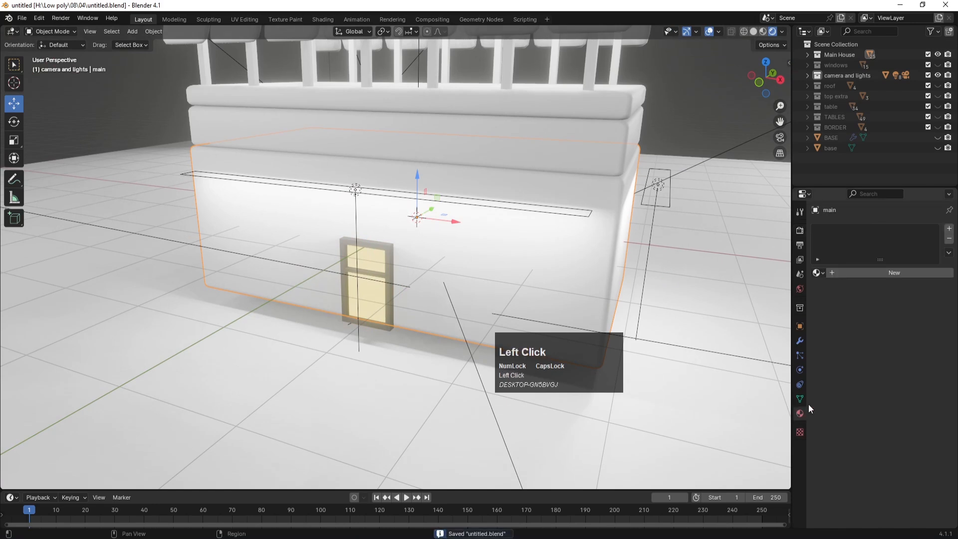
click(884, 274)
double_click(836, 233)
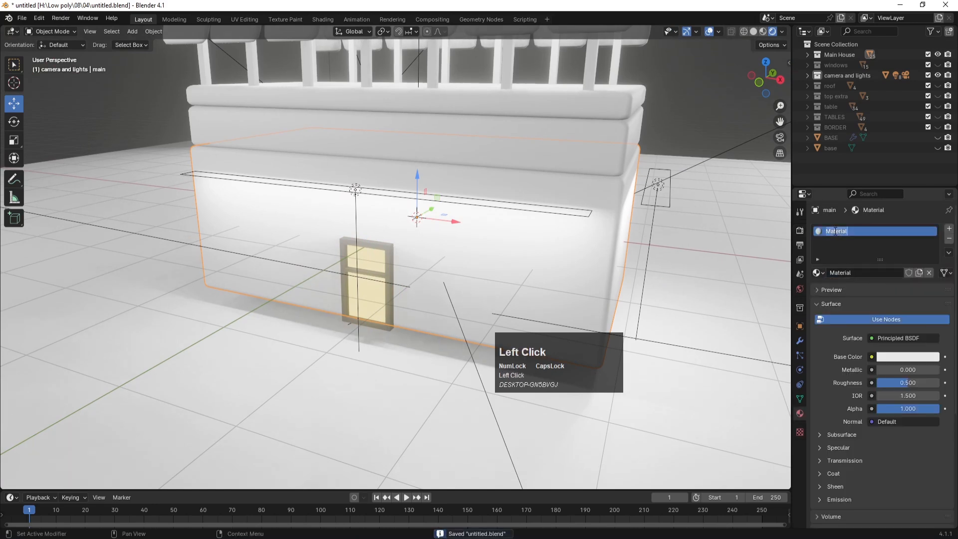
text(HOUSE)
key(Return)
key(ctrl+s)
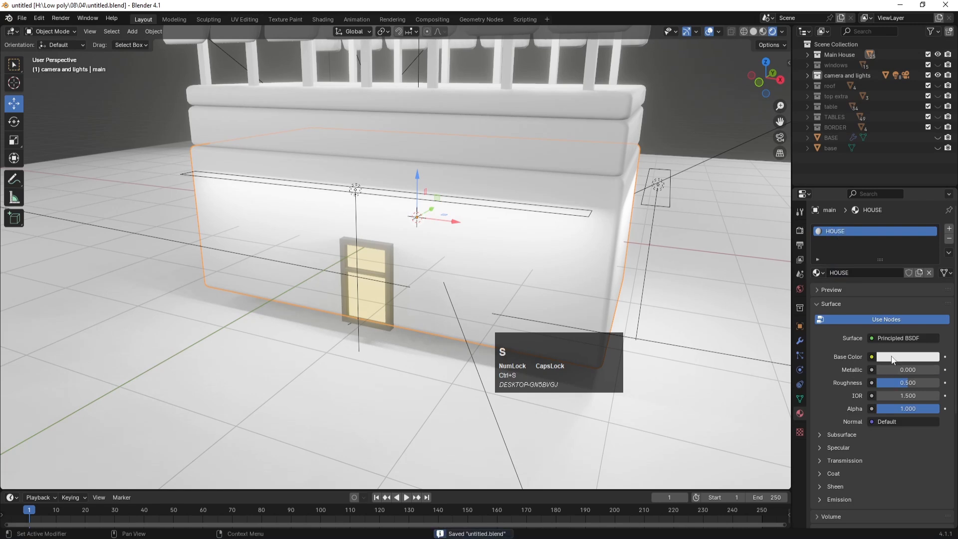
Step: Set HOUSE's base colour to a warm cream yellow, then select the rim band atop the house
click(891, 360)
drag(873, 251, 865, 250)
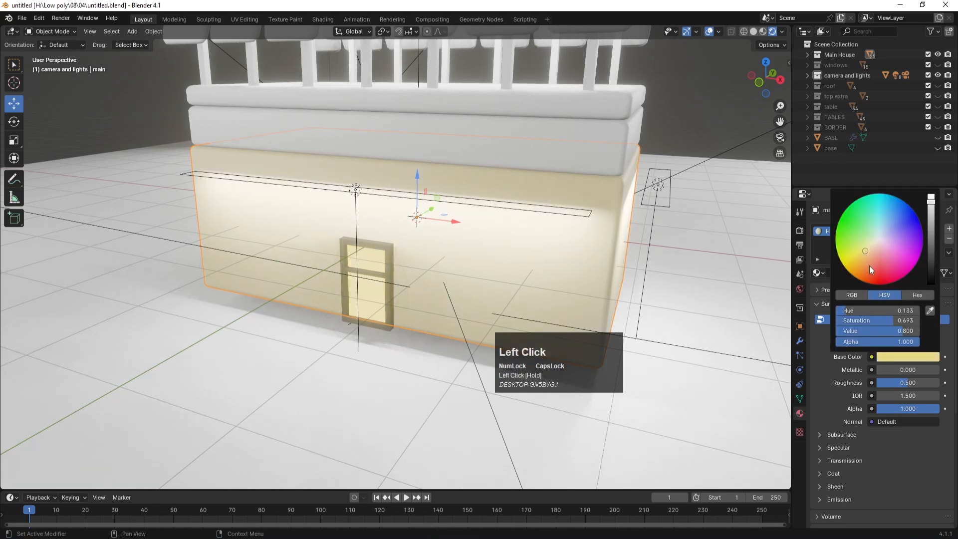
click(825, 238)
scroll(527, 233, down, 1)
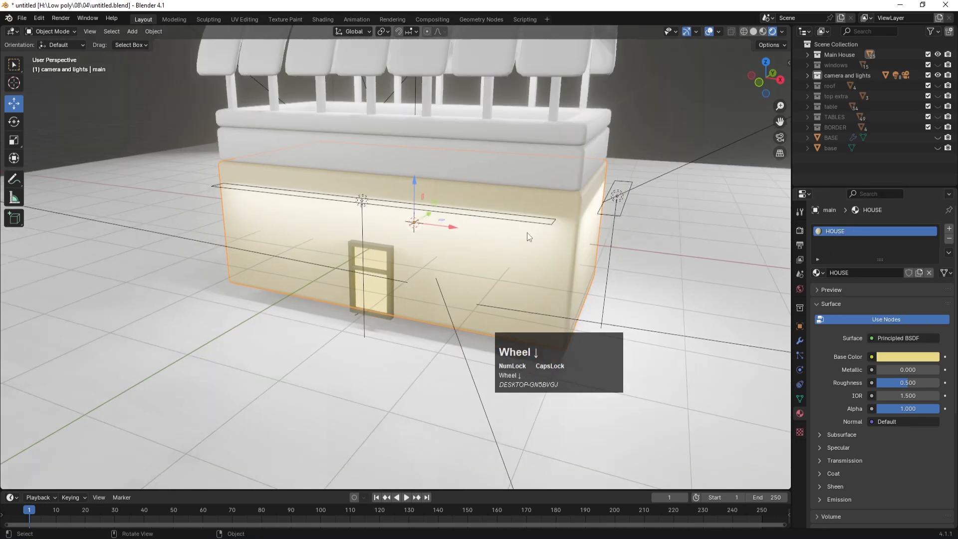
middle_drag(562, 202, 529, 212)
click(595, 200)
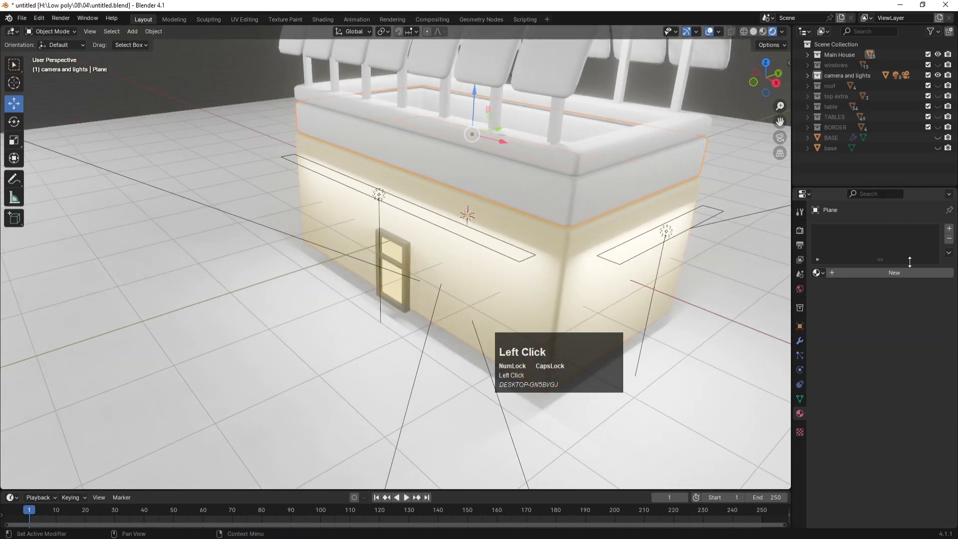
Step: Give the rim band a new red-orange material named TOP
click(875, 269)
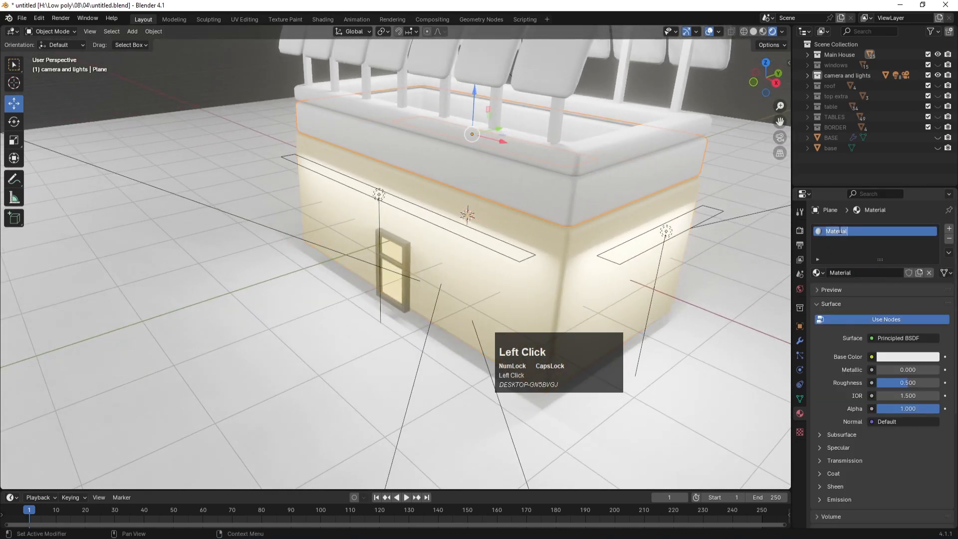
text(TOP)
key(Return)
click(886, 356)
click(865, 271)
drag(865, 269, 864, 277)
Step: Apply the existing TOP material to the white upper rim
click(612, 146)
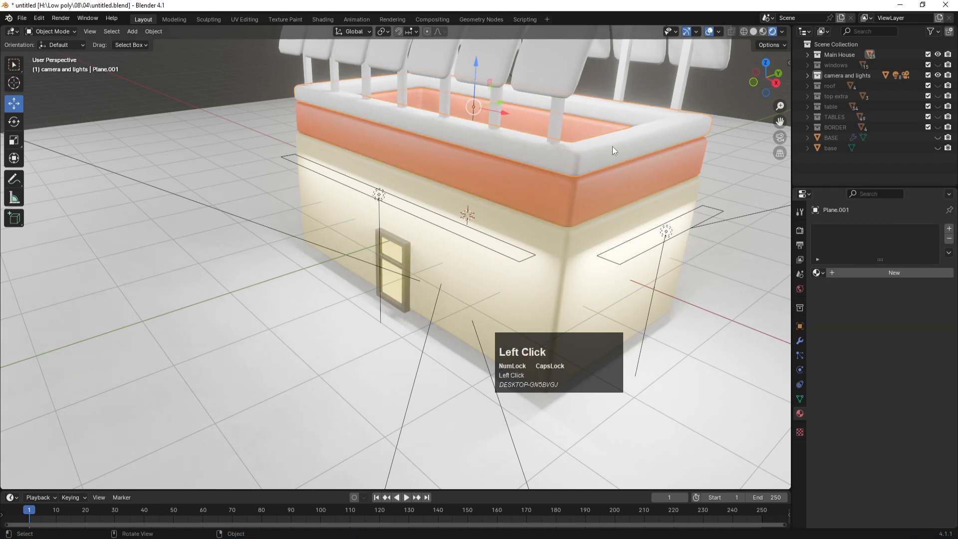
click(818, 273)
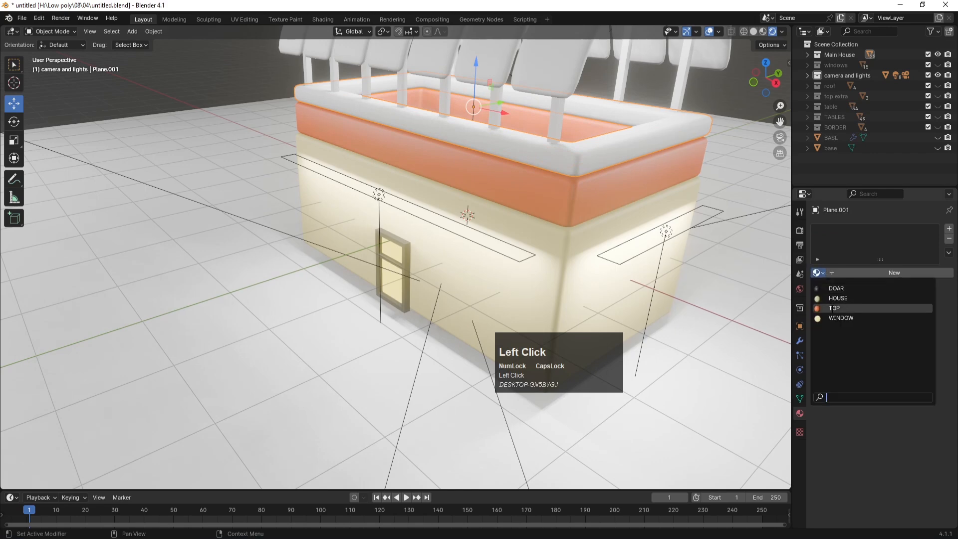
click(831, 308)
Step: Orbit to the roof and select all six curved roof arches
scroll(492, 187, down, 2)
middle_drag(492, 188, 511, 176)
click(499, 157)
shift+click(481, 148)
shift+click(447, 139)
shift+click(407, 128)
shift+click(383, 120)
shift+click(337, 112)
Step: Join the roof arches into one object and give it a new red material
key(ctrl+j)
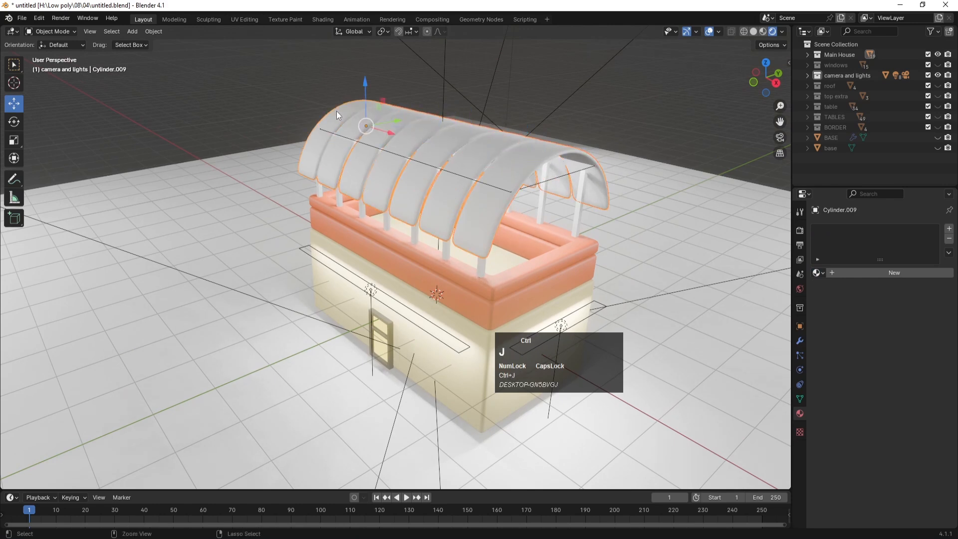
click(849, 268)
click(897, 357)
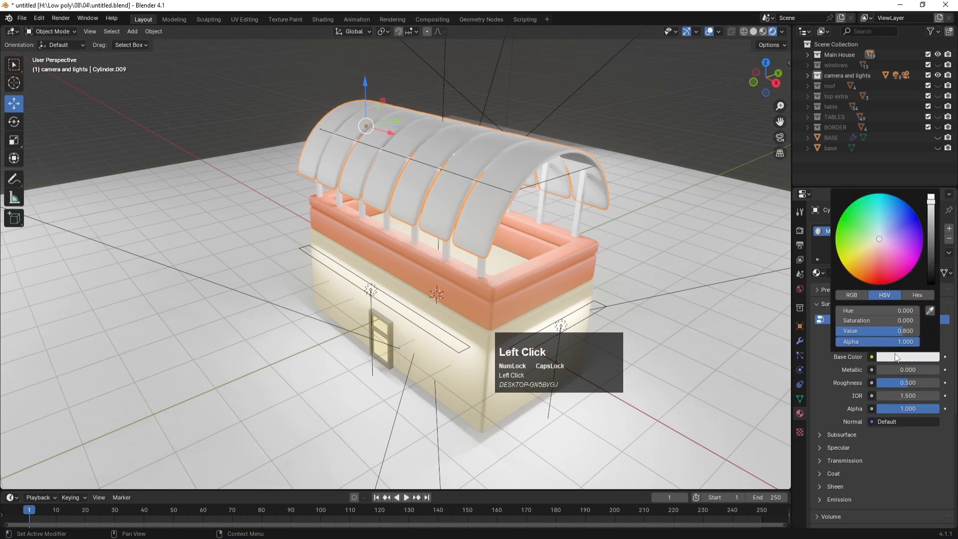
click(879, 276)
Step: In front orthographic view, box-select all roof pillars, excluding the light
middle_drag(631, 199, 550, 220)
click(550, 219)
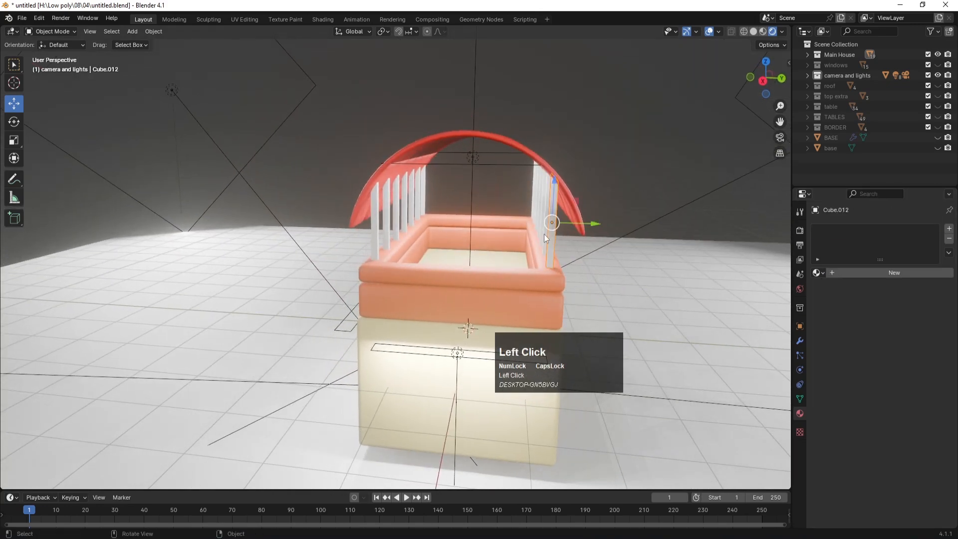
middle_drag(431, 263, 532, 252)
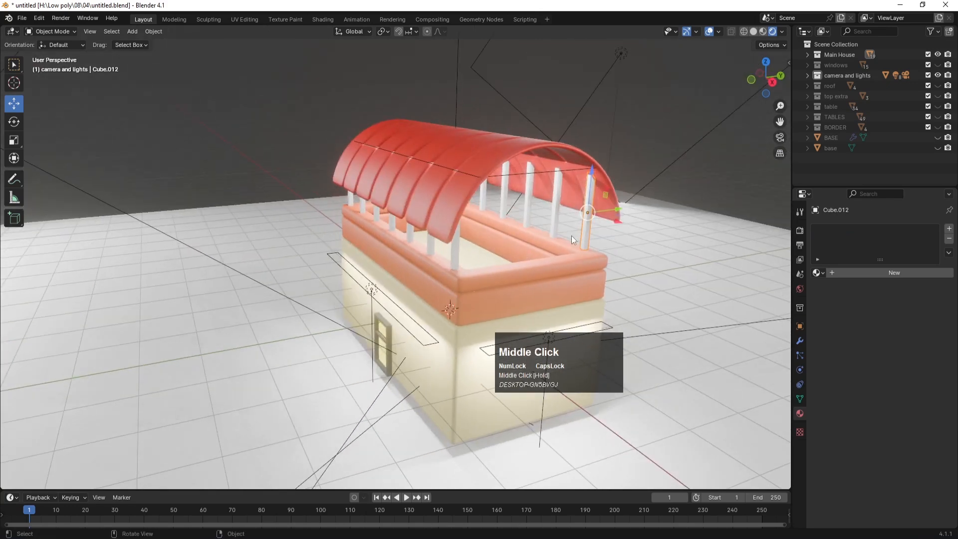
key(KP_1)
drag(235, 216, 526, 220)
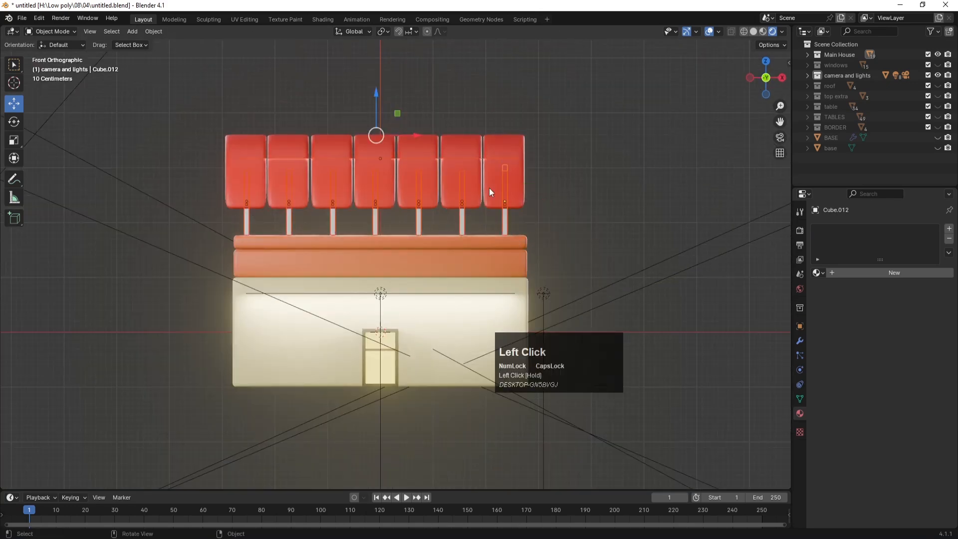
shift+drag(355, 67, 414, 133)
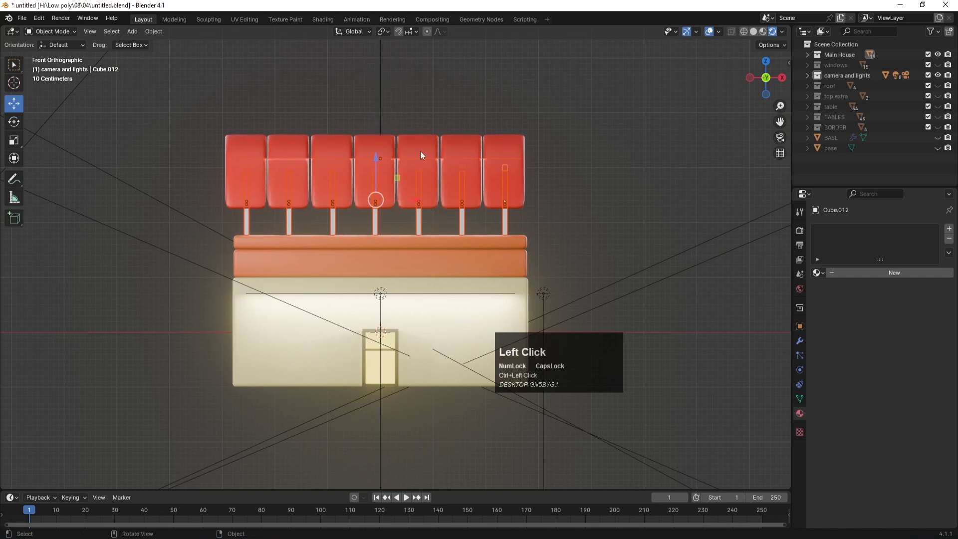
Step: Give the pillar a new material with an orange wood-tone base colour
key(ctrl+j)
click(843, 273)
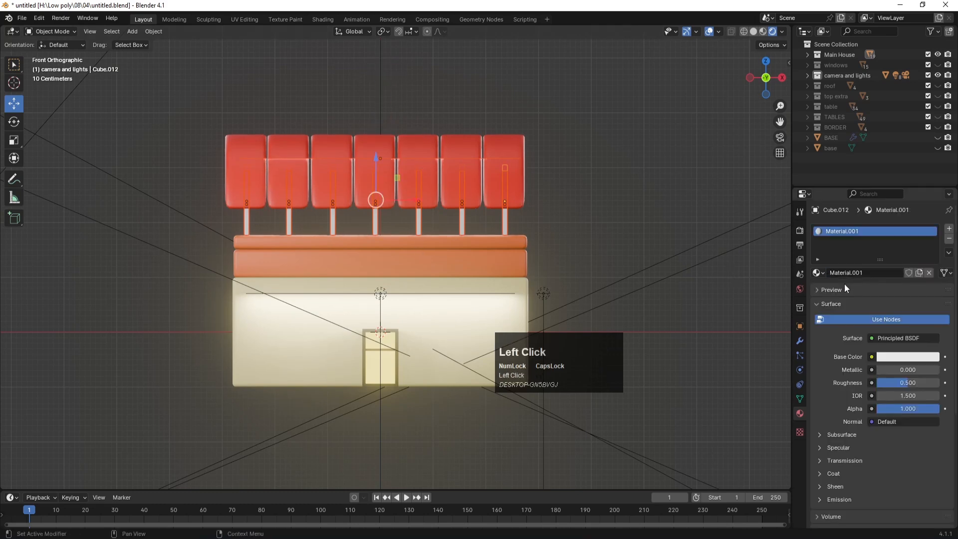
click(883, 357)
drag(863, 260, 850, 276)
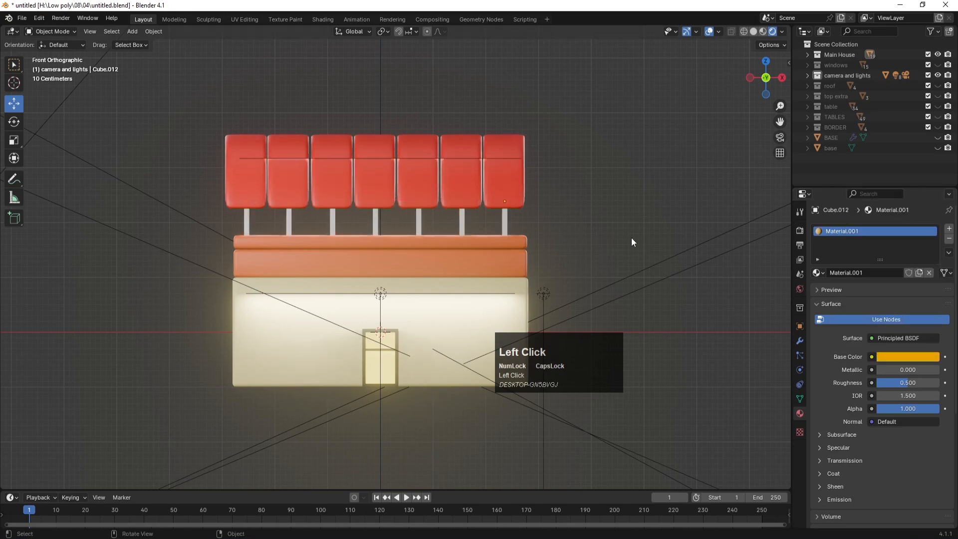
Step: Join the white pillars into the wooden pillar object and make the windows collection visible again
middle_drag(636, 225, 576, 238)
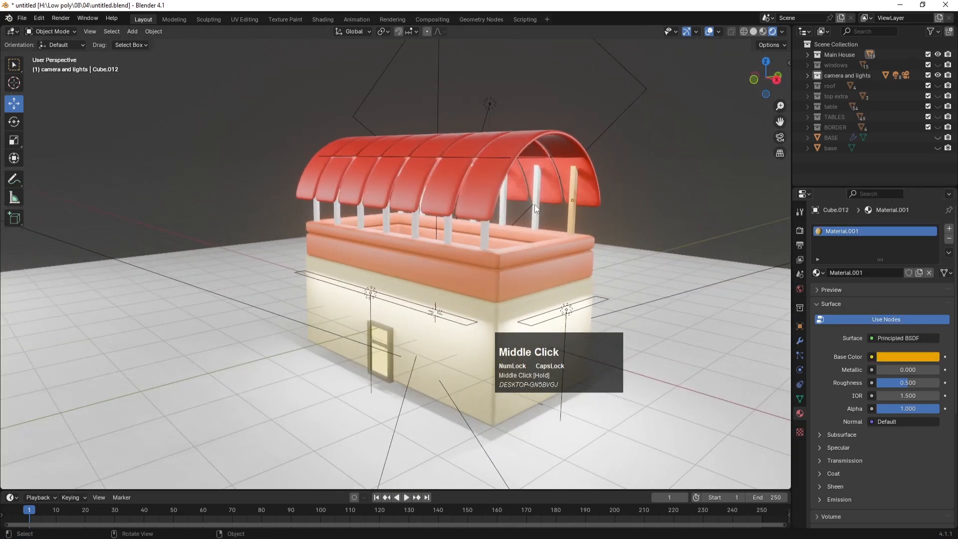
key(ctrl+j)
click(646, 199)
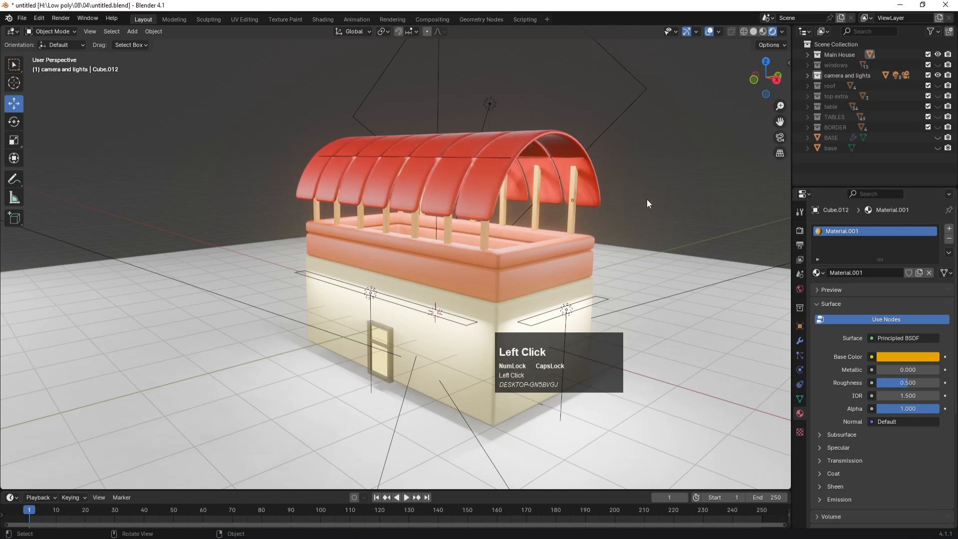
scroll(542, 268, down, 2)
middle_drag(502, 256, 504, 286)
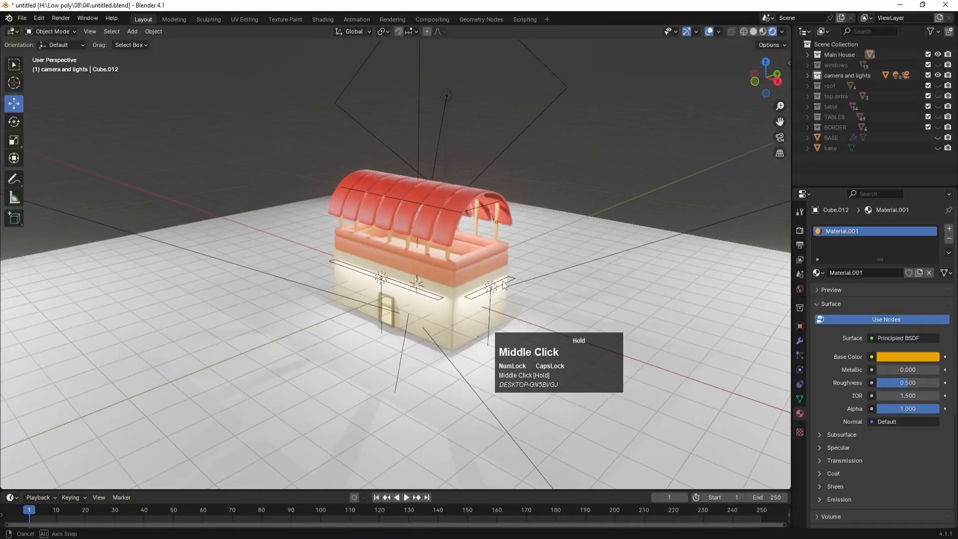
click(938, 65)
scroll(438, 302, up, 6)
middle_drag(428, 306, 426, 232)
Step: Select all six window curtains and join them into one object with Ctrl+J
key(Num_Lock)
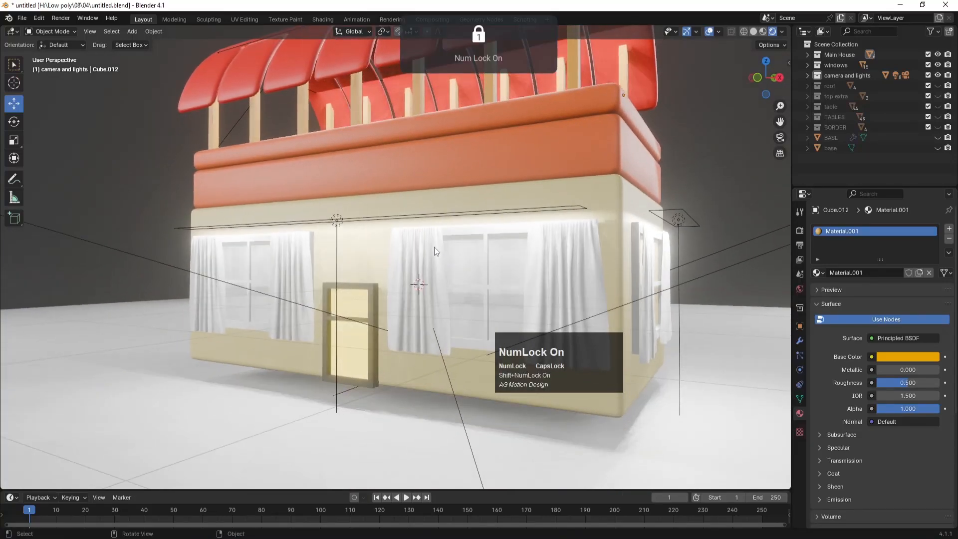
click(434, 246)
shift+click(582, 254)
middle_drag(647, 255, 653, 276)
shift+click(653, 276)
shift+click(708, 257)
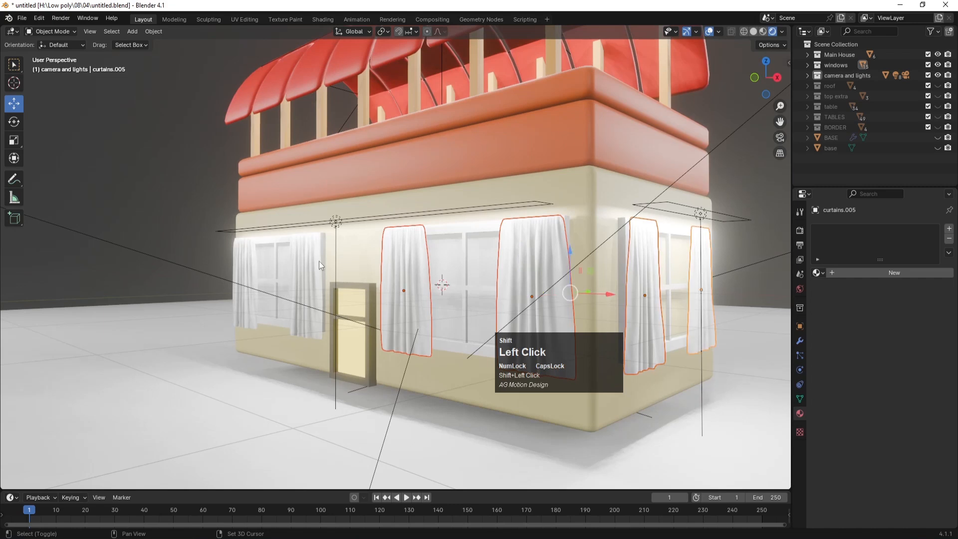
shift+click(303, 250)
shift+click(248, 247)
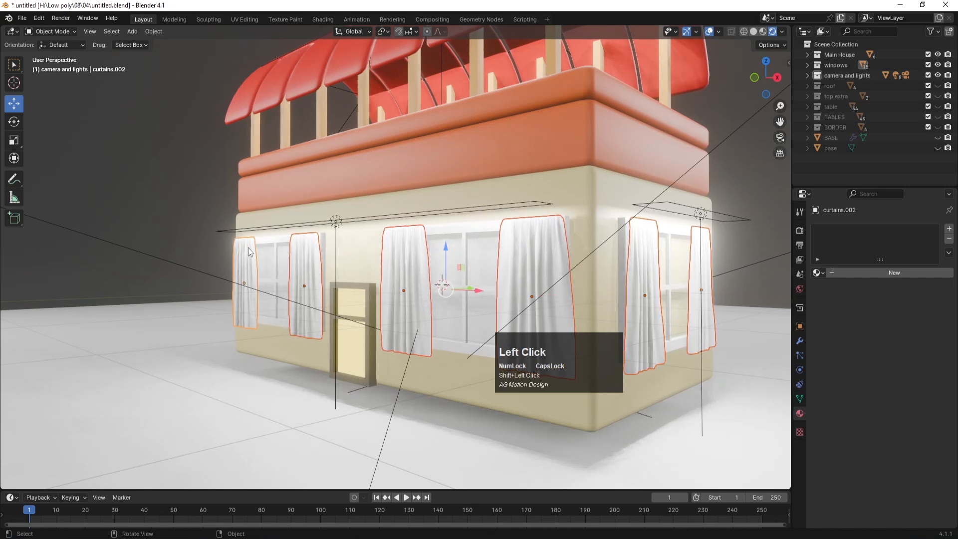
key(ctrl+j)
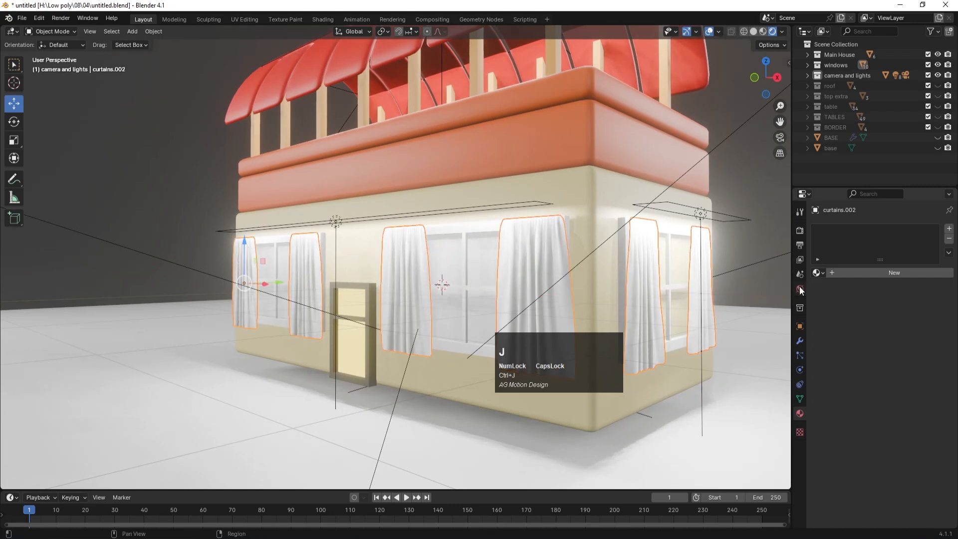
Step: Give the joined curtains the red 'Material', then inspect the window pane and door
click(819, 273)
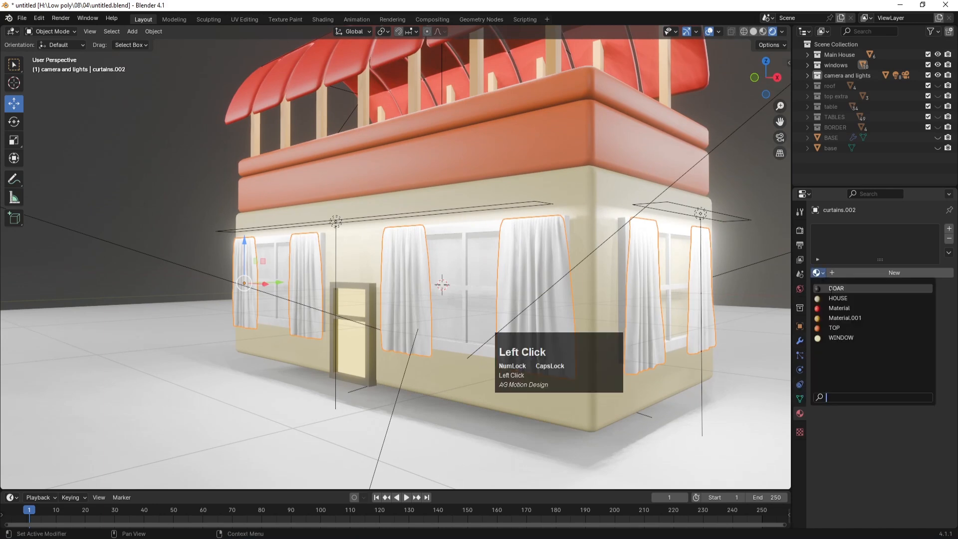
click(836, 309)
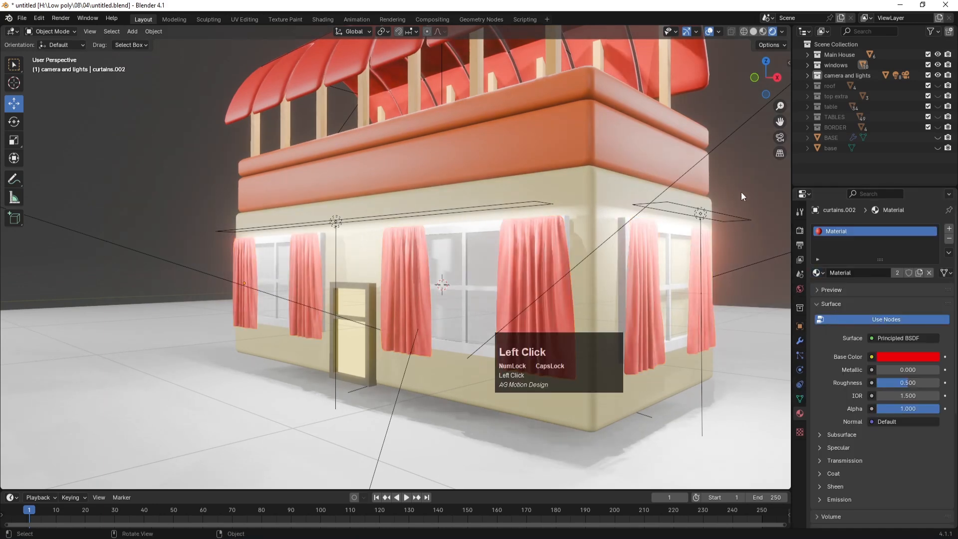
click(464, 236)
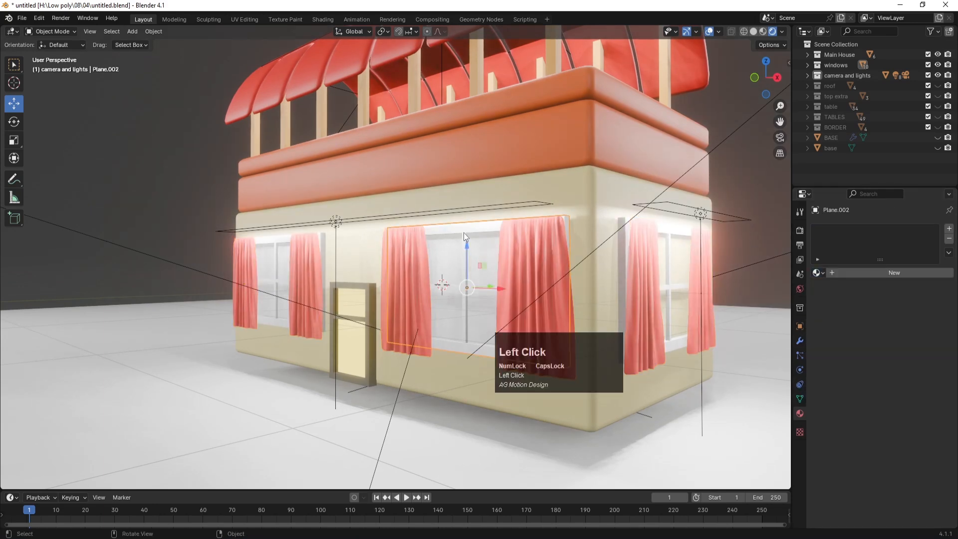
click(370, 289)
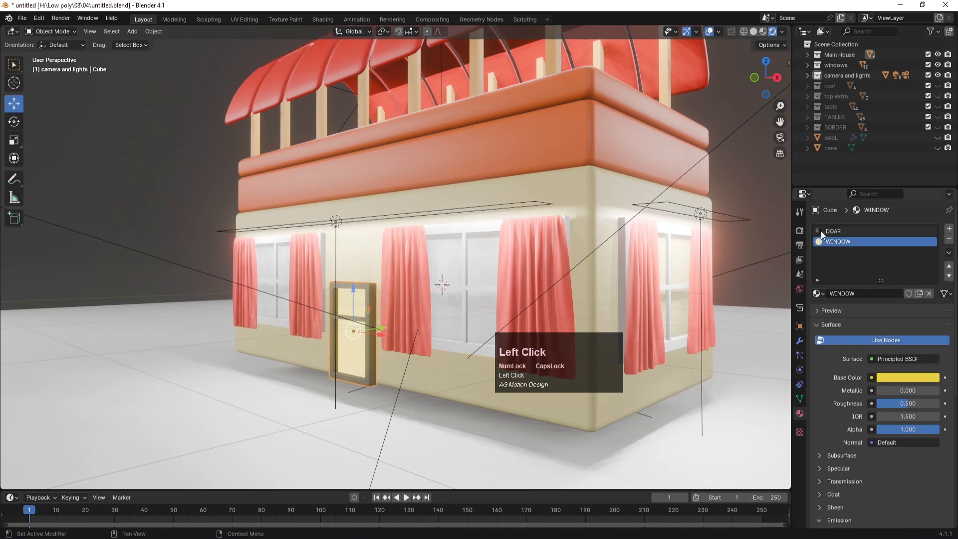
click(468, 231)
Step: Join the left and right window panes and give them the DOAR material
shift+click(282, 241)
shift+click(668, 269)
scroll(667, 274, up, 3)
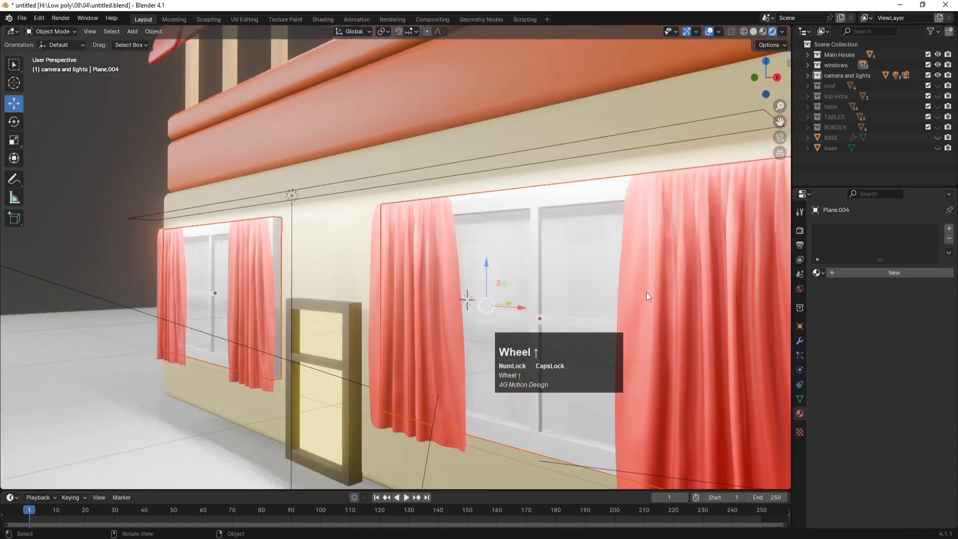
scroll(540, 306, down, 3)
scroll(470, 271, up, 3)
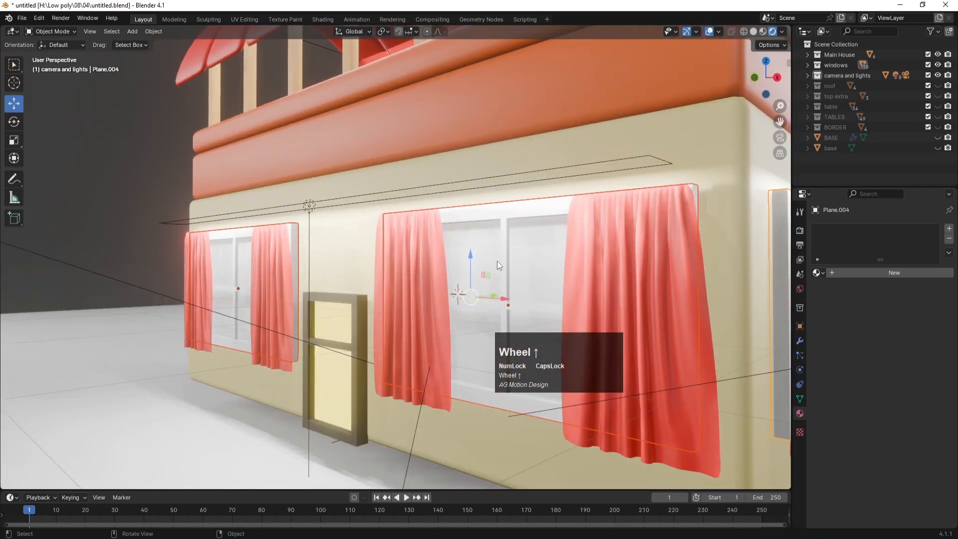
scroll(497, 261, down, 2)
key(ctrl+j)
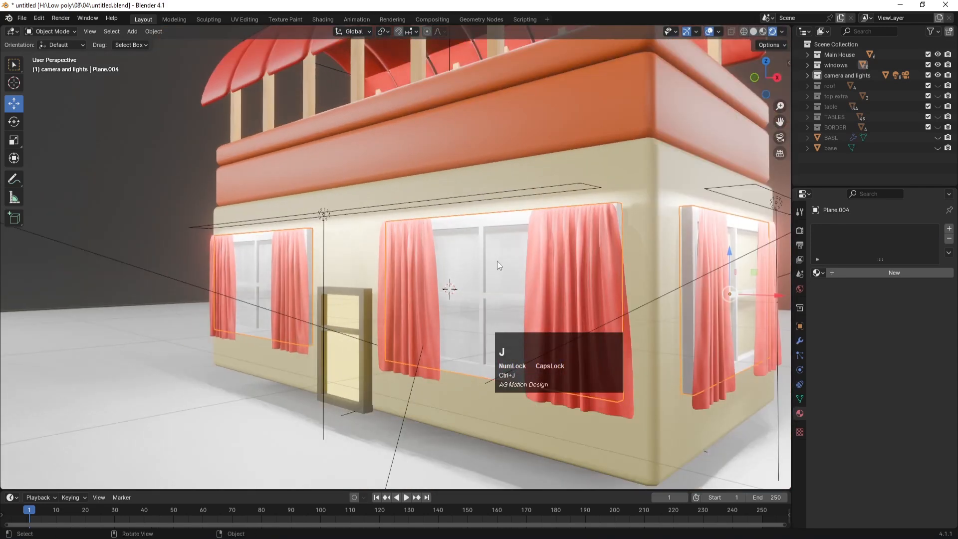
click(818, 272)
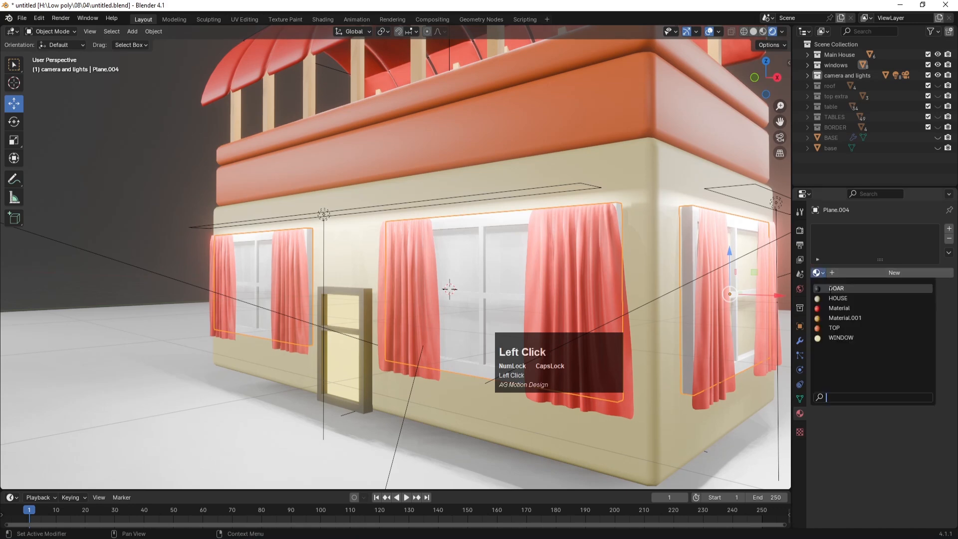
click(834, 288)
Step: Apply DOAR to the window's cross-shaped mullion, then select the left window's cross-bar
click(256, 259)
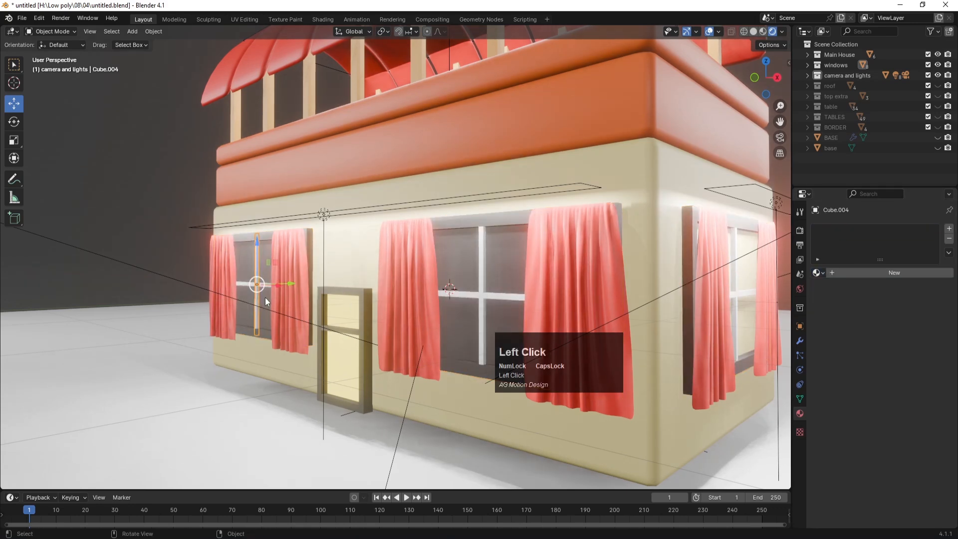
click(818, 273)
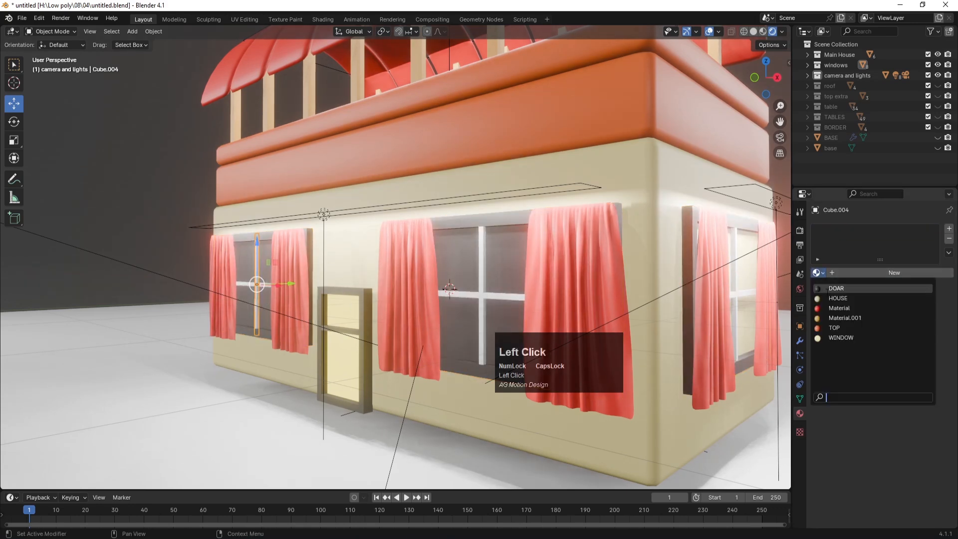
click(826, 288)
click(236, 282)
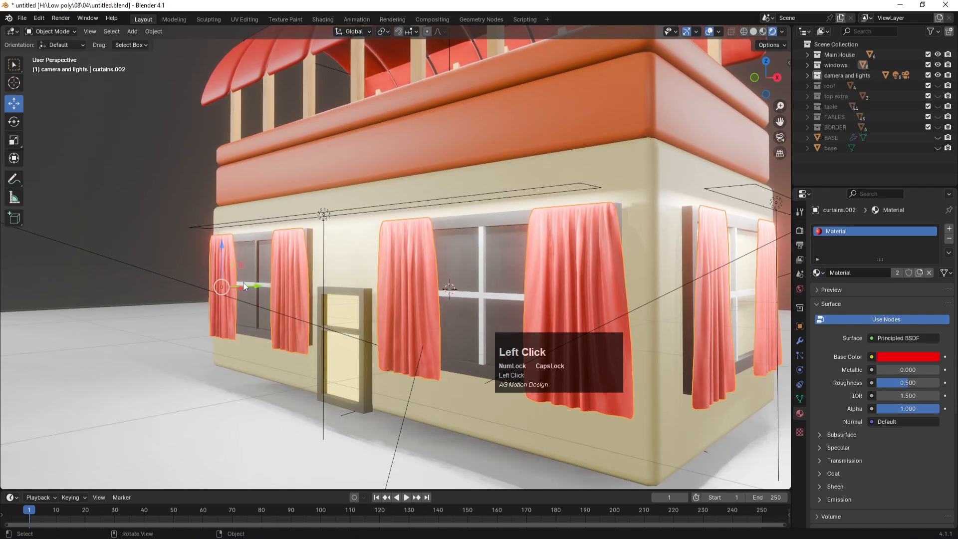
middle_drag(275, 335, 240, 293)
click(238, 284)
Step: Save, then apply DOAR to the left cross-bar and the right window's horizontal and vertical bars
key(ctrl+s)
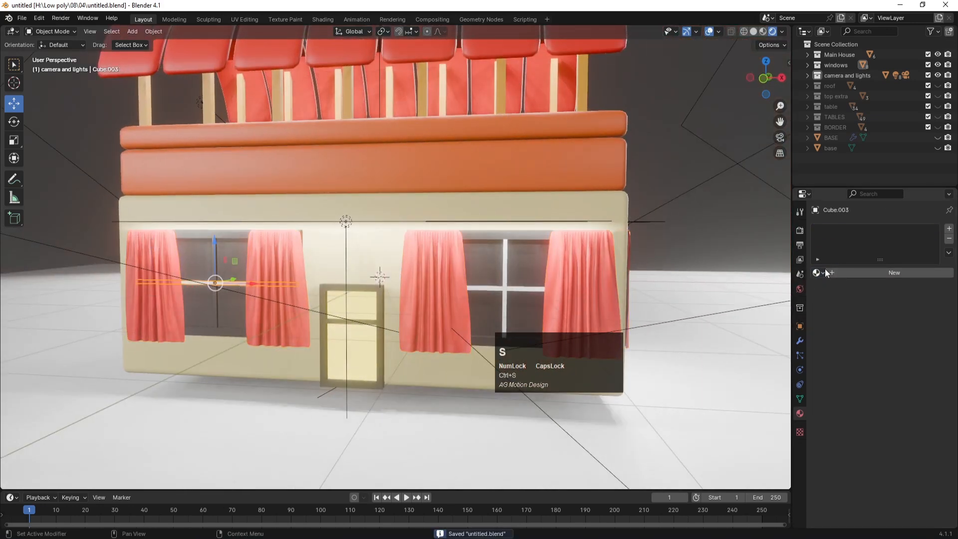
click(818, 272)
click(832, 289)
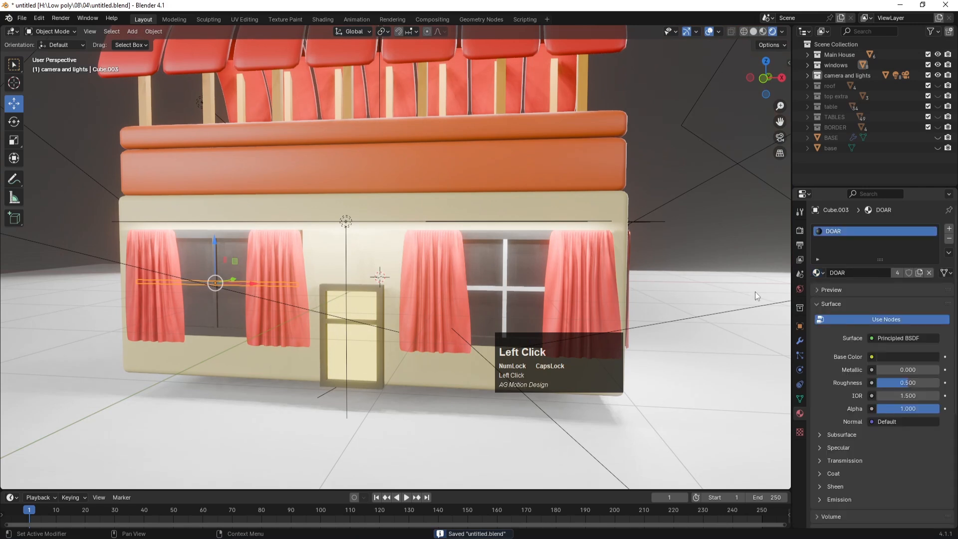
click(529, 289)
click(821, 273)
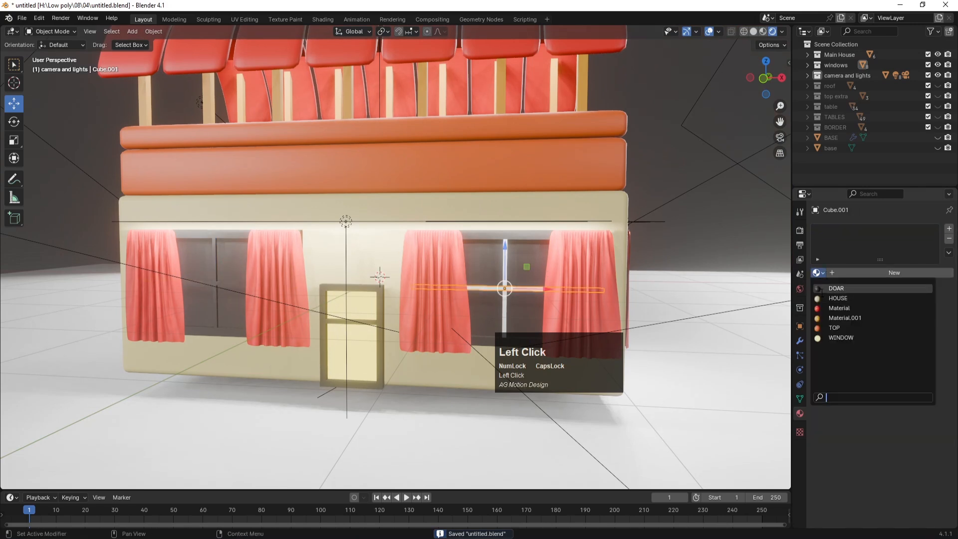
click(831, 288)
click(505, 314)
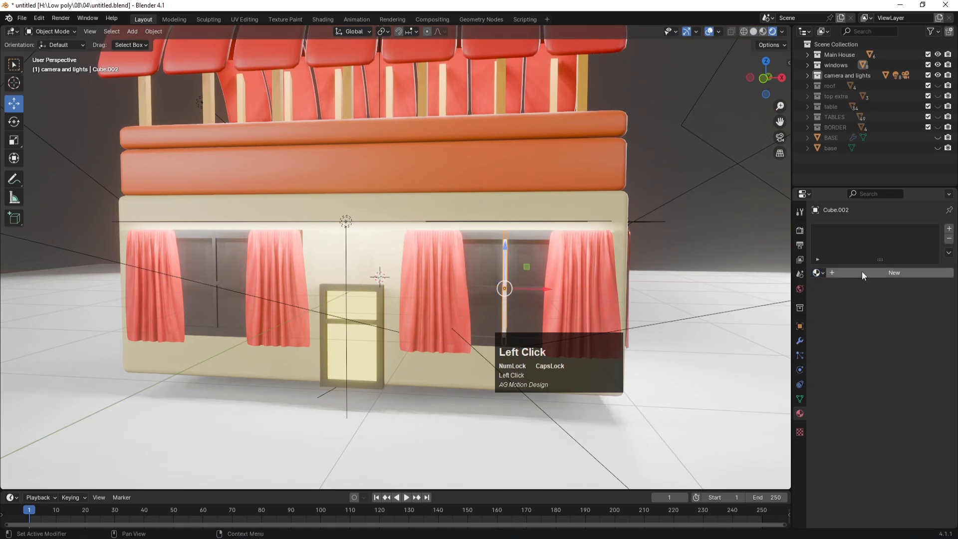
click(818, 273)
click(832, 289)
Step: Apply DOAR to the side window's vertical and horizontal bars
middle_drag(722, 287, 603, 269)
scroll(650, 292, up, 3)
click(587, 239)
click(818, 272)
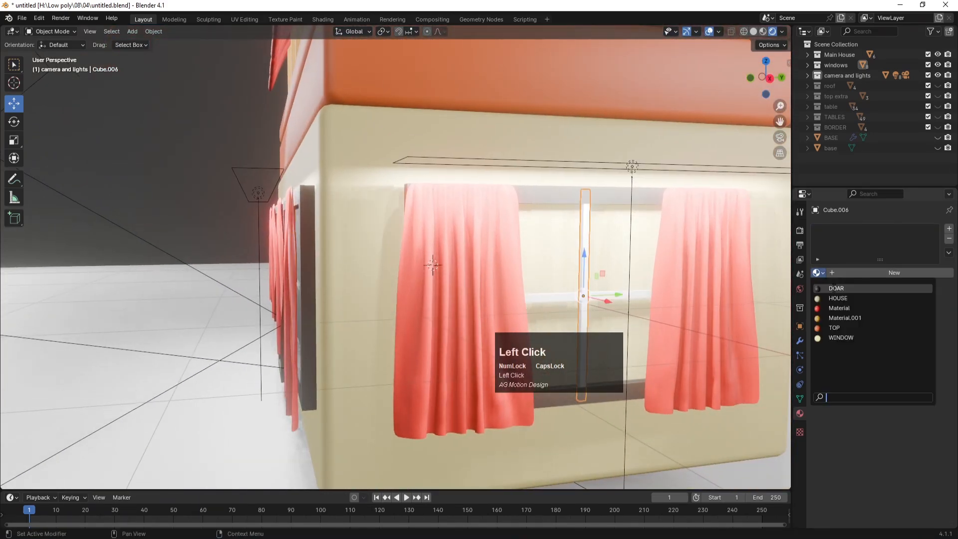
click(835, 288)
click(643, 293)
click(820, 273)
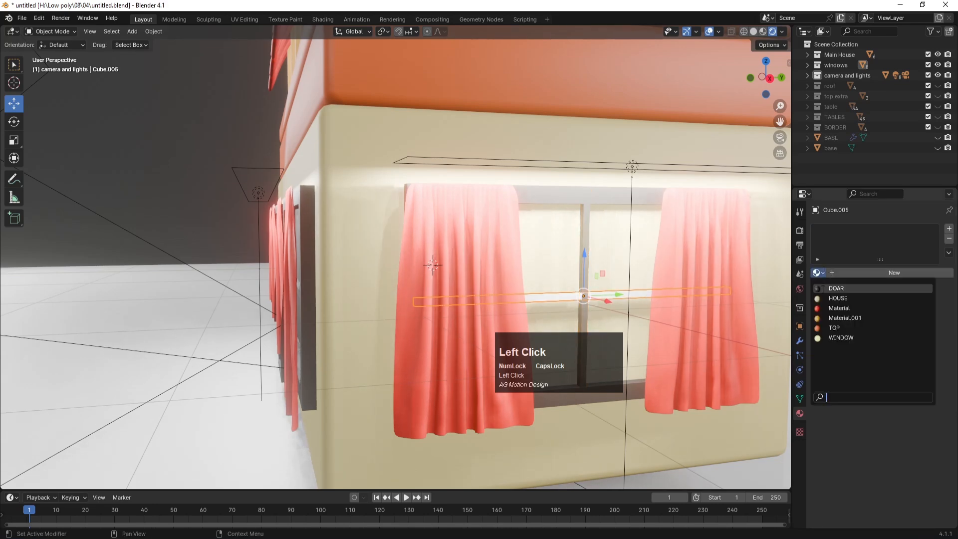
click(835, 288)
Step: Shift the side window's frame and both bars slightly along X, about 0.018 m
scroll(627, 295, down, 5)
middle_drag(624, 293, 510, 283)
scroll(537, 305, up, 4)
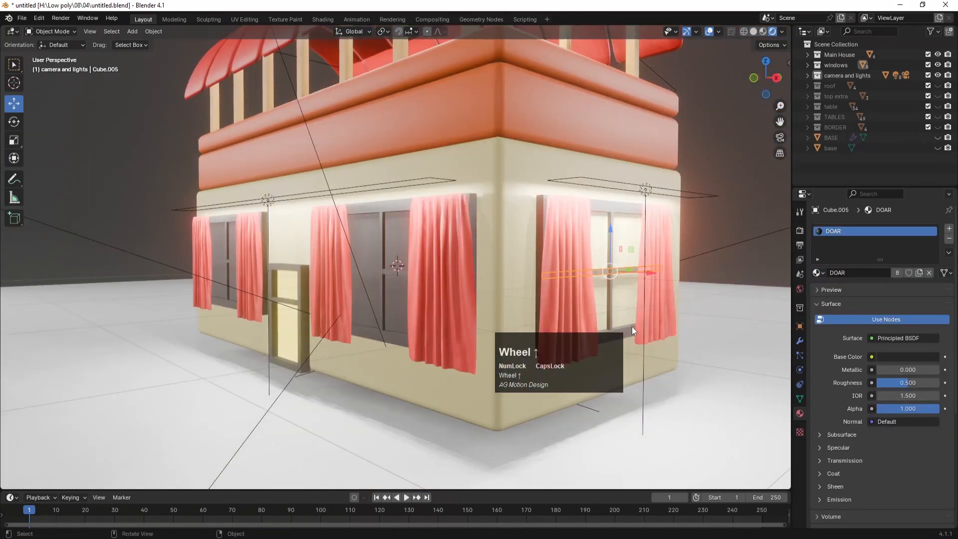
scroll(627, 304, up, 3)
middle_drag(627, 301, 589, 251)
scroll(601, 264, up, 3)
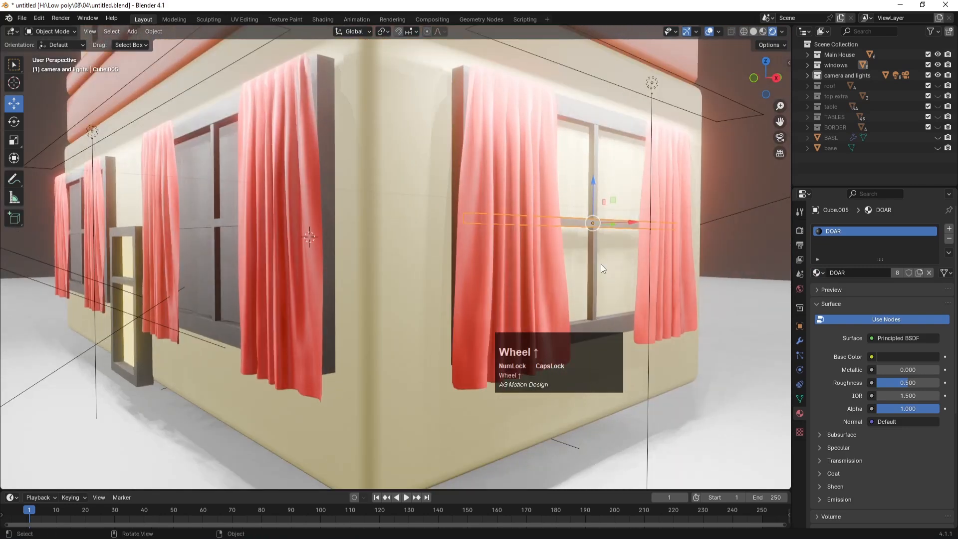
click(627, 327)
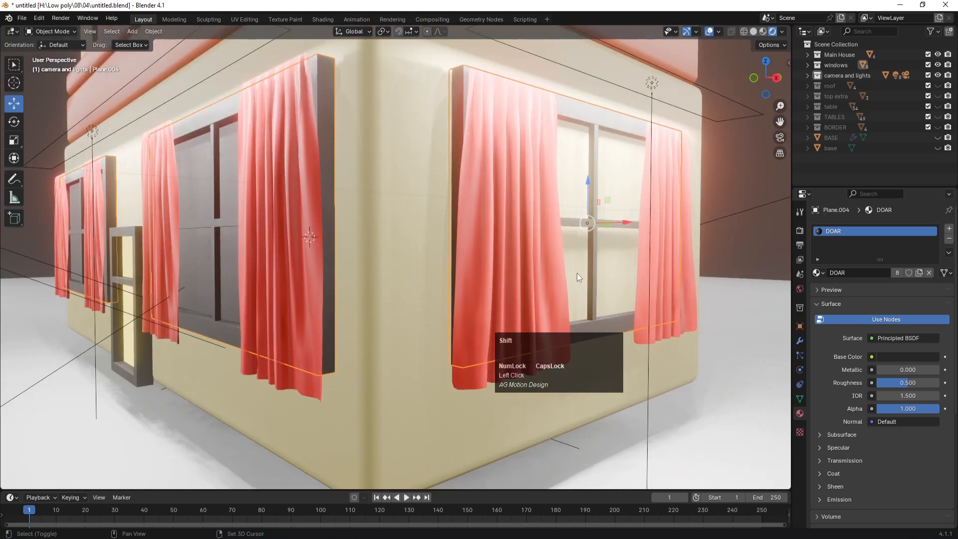
shift+click(600, 255)
shift+click(604, 226)
middle_drag(615, 256, 613, 258)
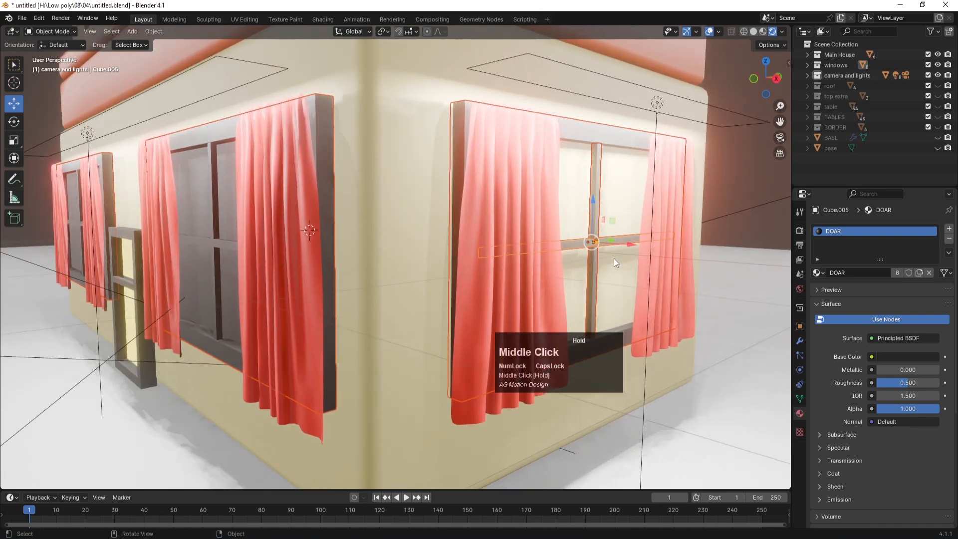
key(g)
key(x)
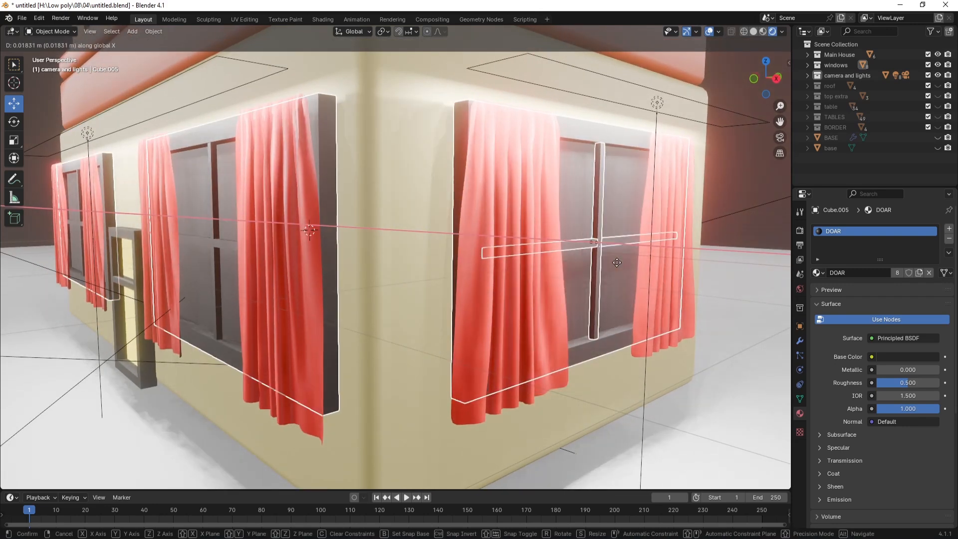
click(617, 264)
Step: Select the area light, then return to the house front and select the window panes object
scroll(619, 285, down, 4)
click(660, 219)
middle_drag(329, 309, 136, 286)
click(148, 298)
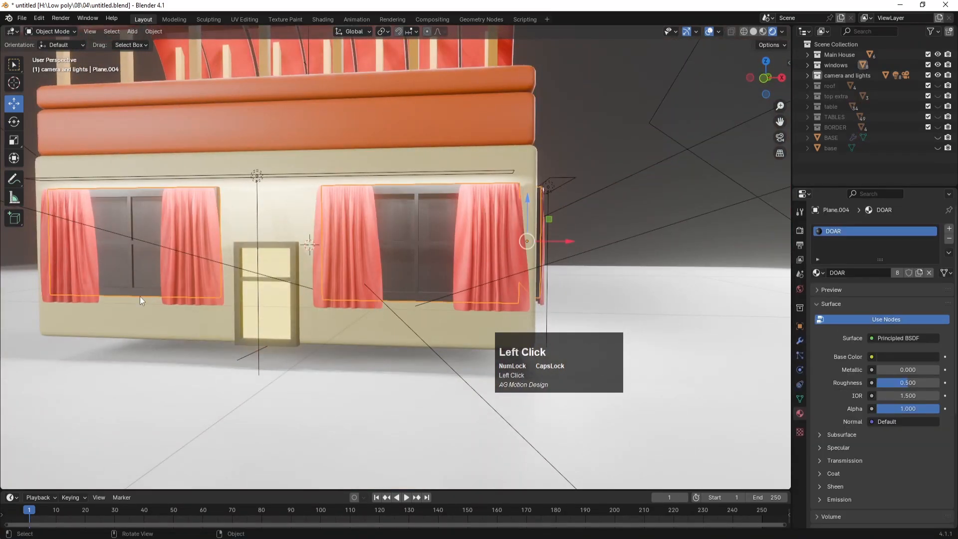
Step: Try swapping the glass face's material to WINDOW, then undo back and reselect the window panes
key(Tab)
click(142, 259)
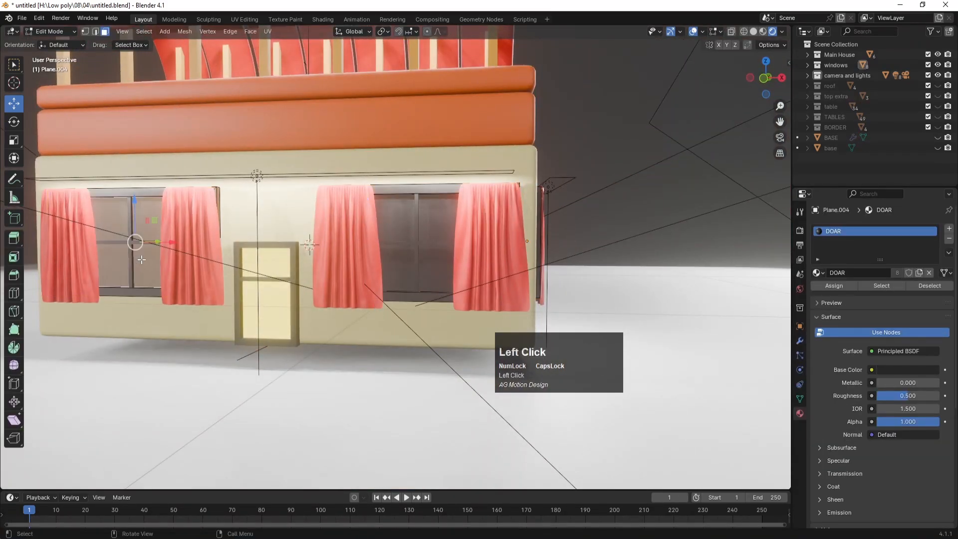
click(818, 273)
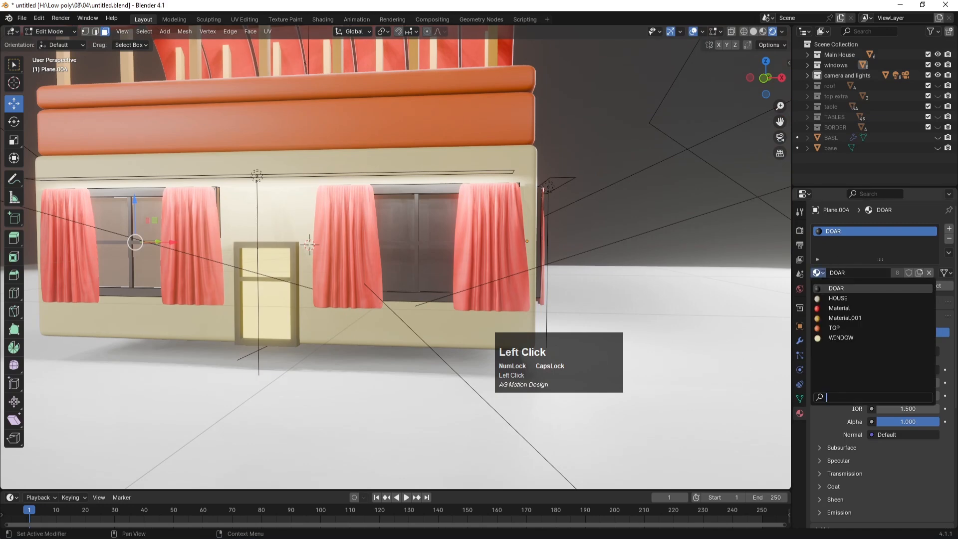
click(841, 338)
key(ctrl+z)
key(ctrl+z)
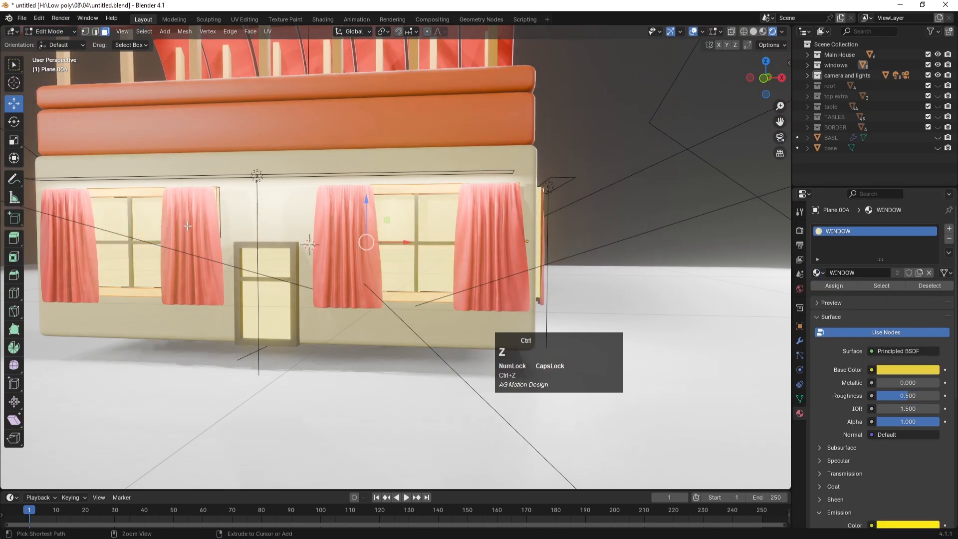
click(595, 158)
key(ctrl+z)
key(ctrl+z)
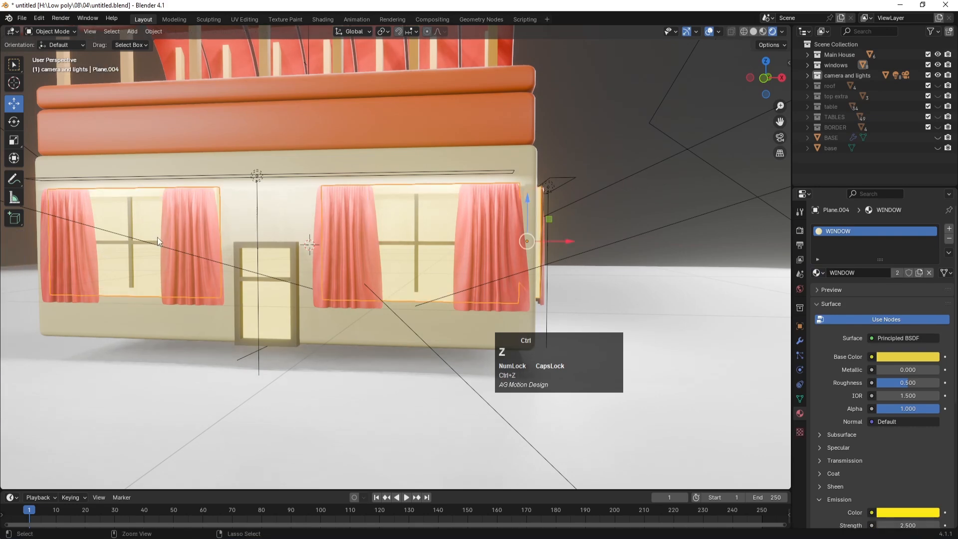
scroll(321, 245, down, 3)
middle_drag(320, 245, 317, 274)
key(ctrl+z)
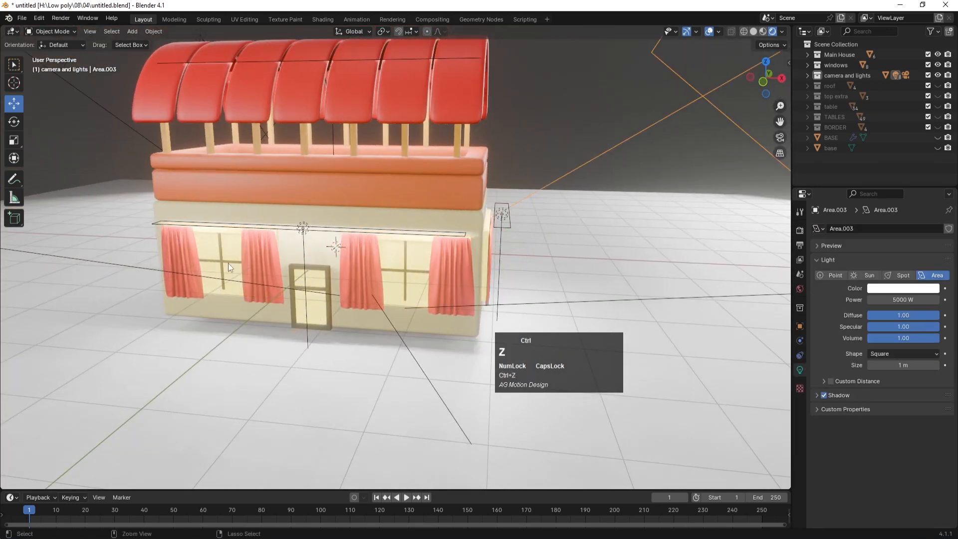
click(229, 246)
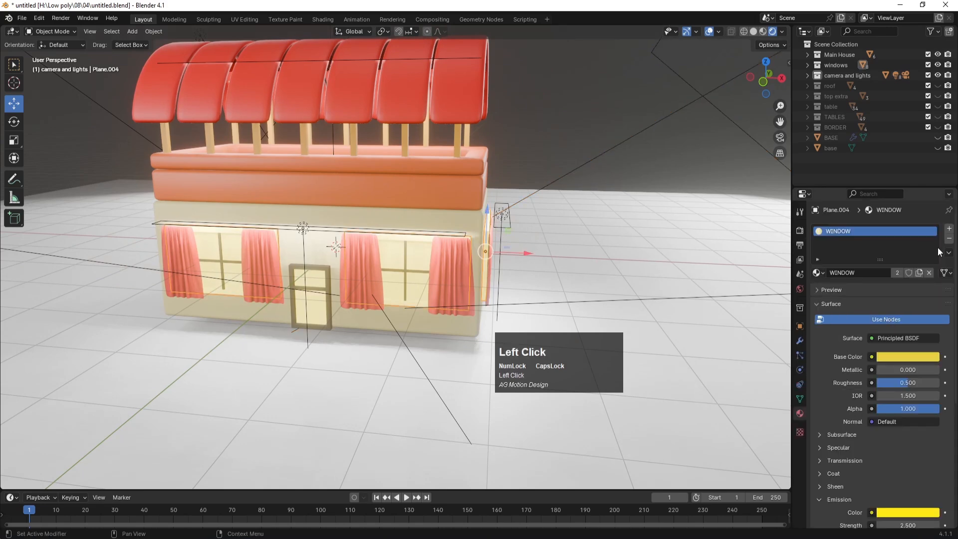
key(ctrl+z)
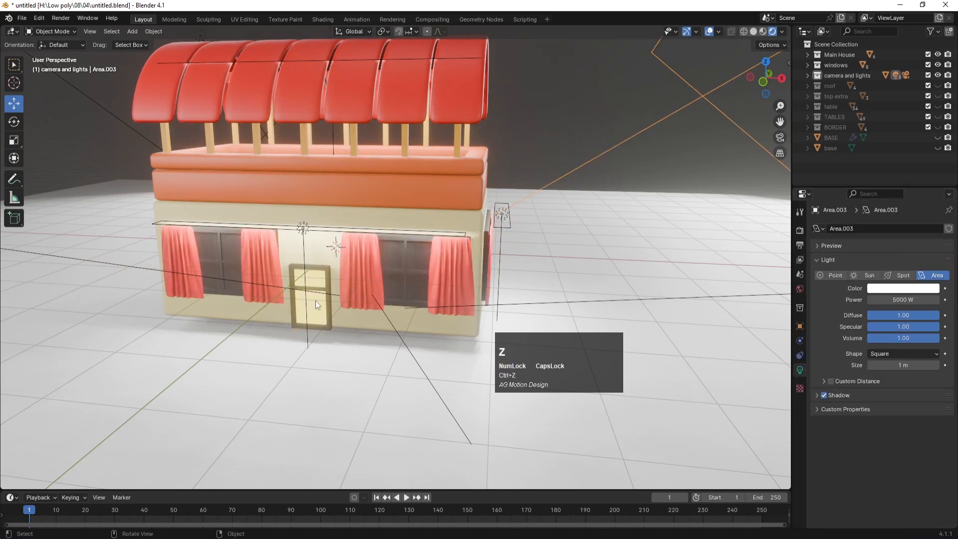
click(230, 250)
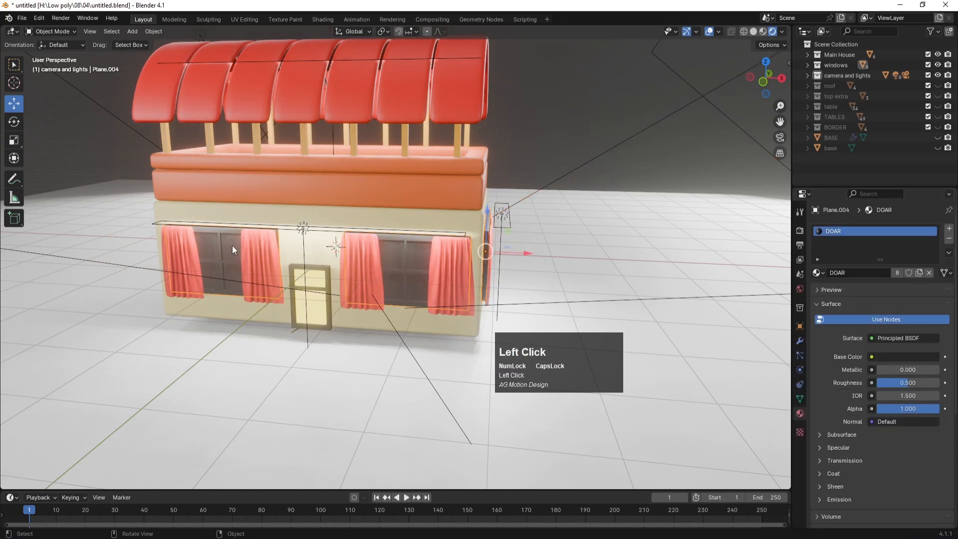
Step: Assign WINDOW through a new second material slot to both windows' glass faces
key(Tab)
click(235, 252)
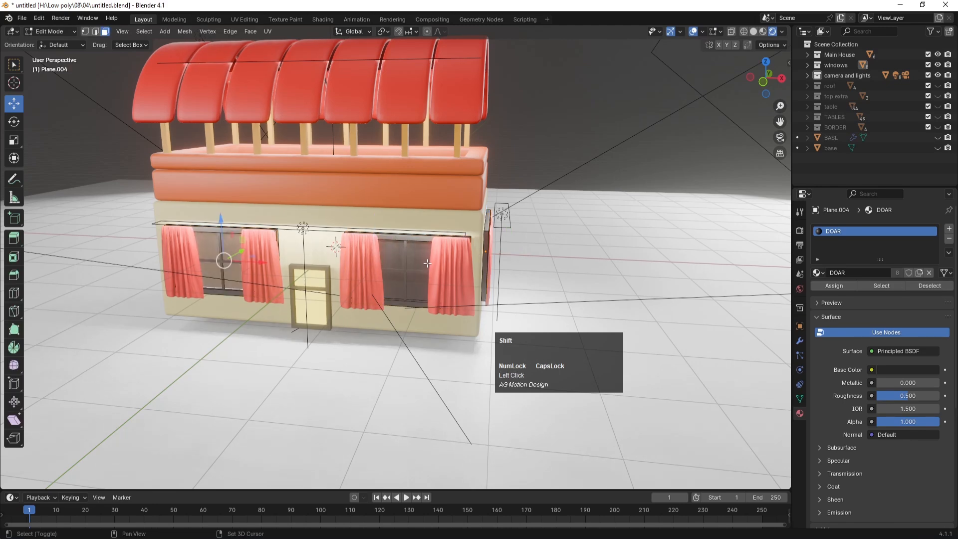
middle_drag(427, 263, 477, 250)
shift+click(470, 243)
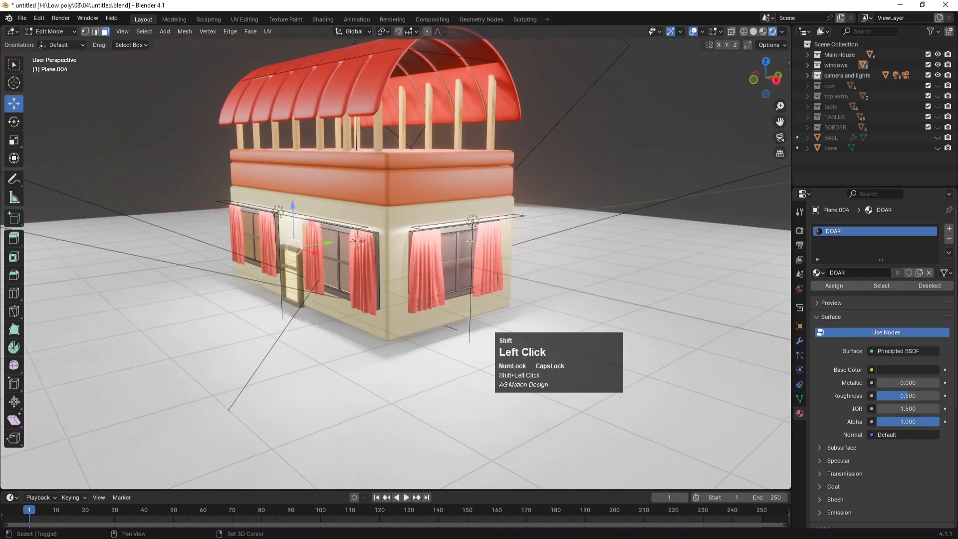
click(949, 230)
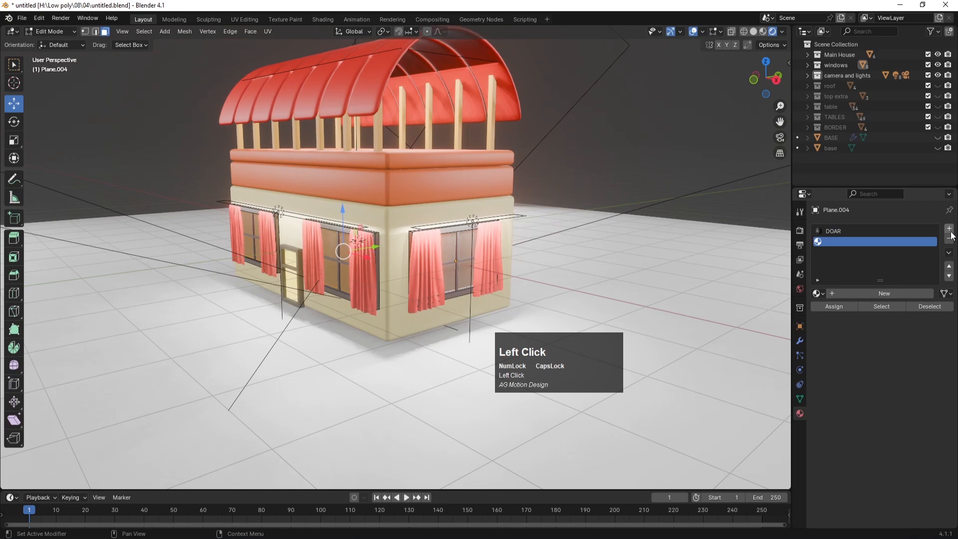
click(845, 294)
click(818, 293)
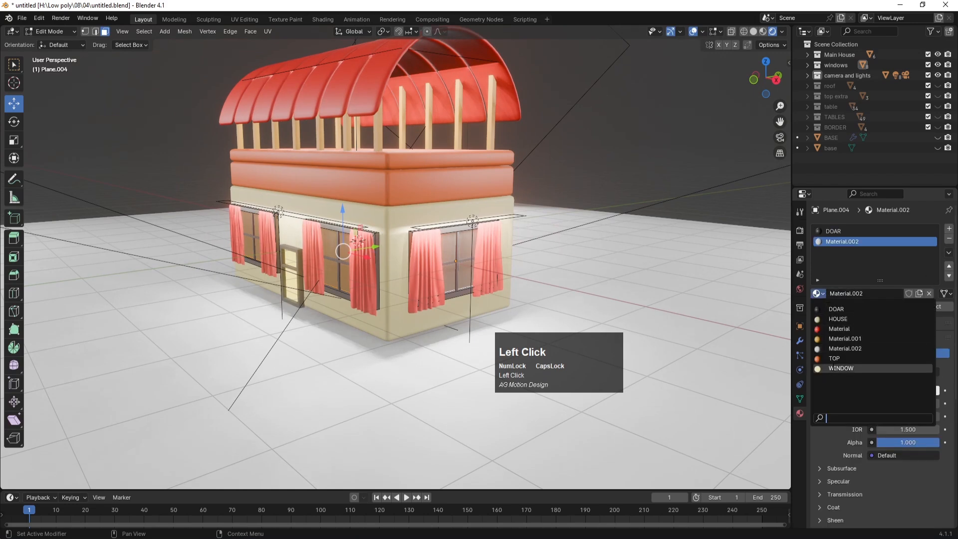
click(832, 369)
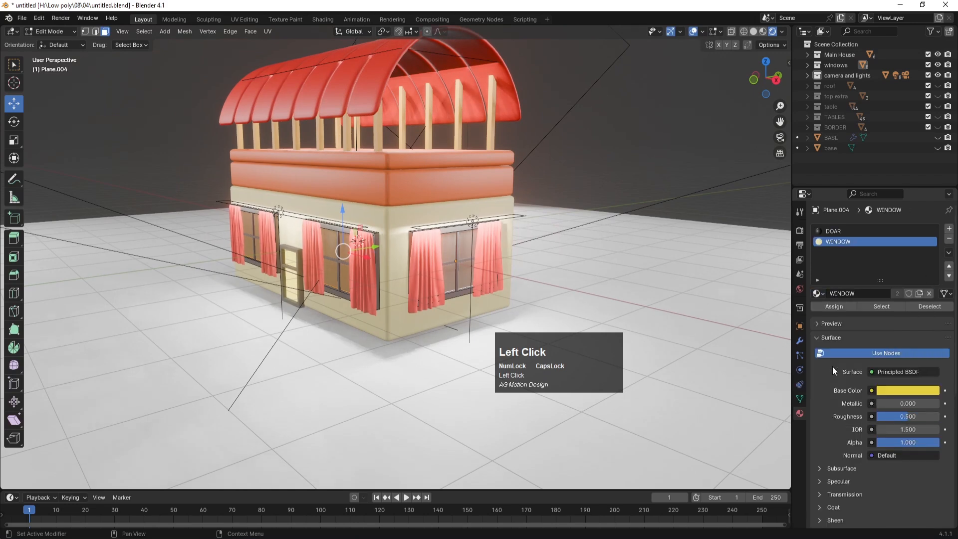
click(834, 307)
Step: Leave Edit Mode, deselect all, and check the glowing windows from the camera view
key(Tab)
click(628, 152)
middle_drag(333, 263, 384, 256)
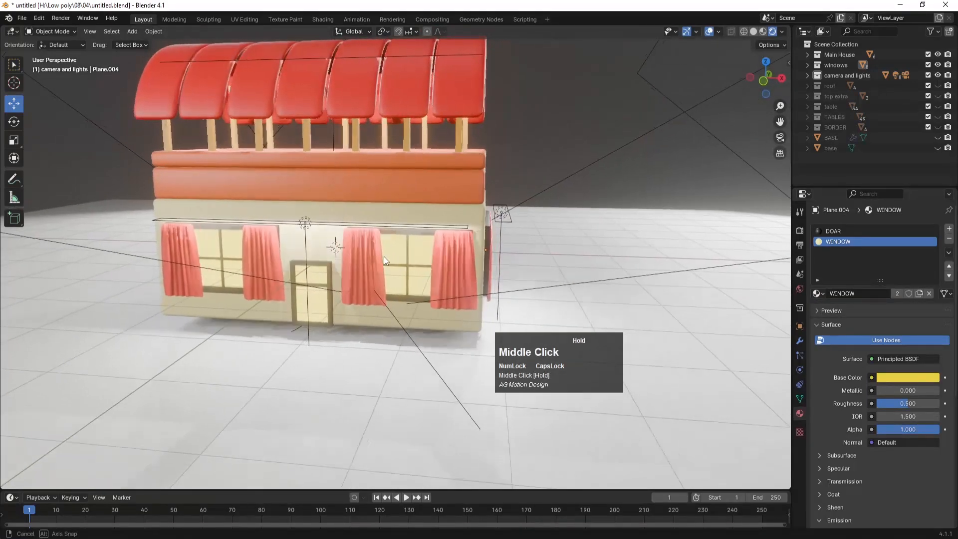
key(KP_0)
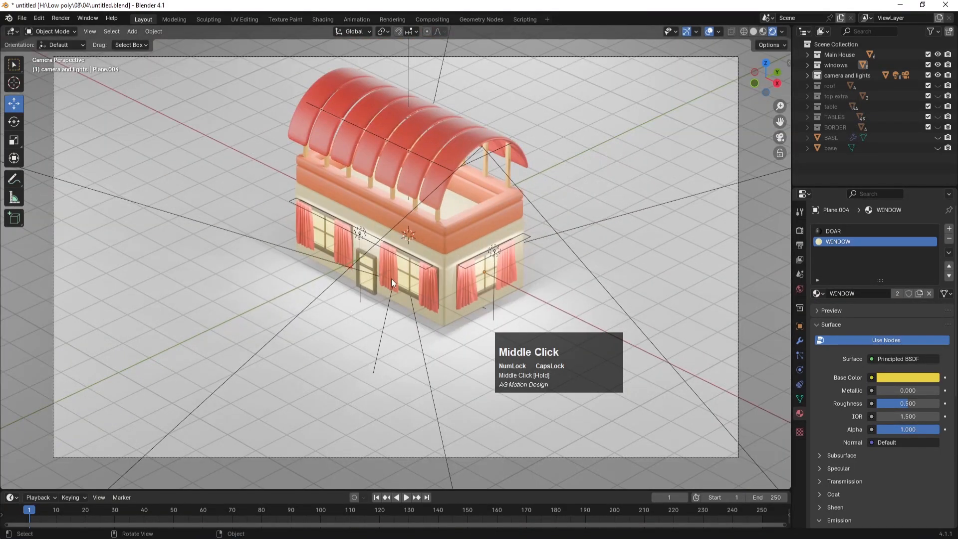
middle_drag(415, 286, 436, 267)
scroll(435, 268, up, 4)
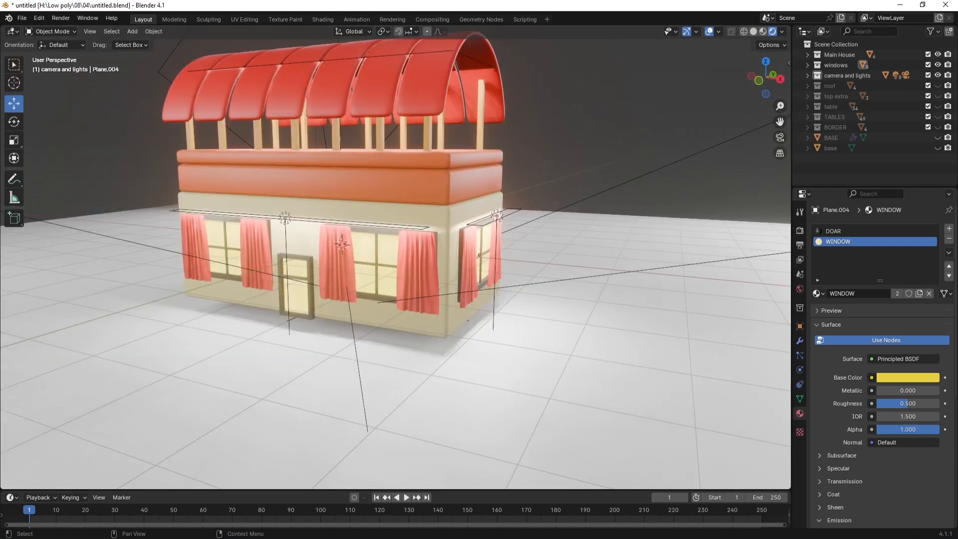
Step: Unhide the roof collection and give the left and right awnings the red 'Material'
click(938, 86)
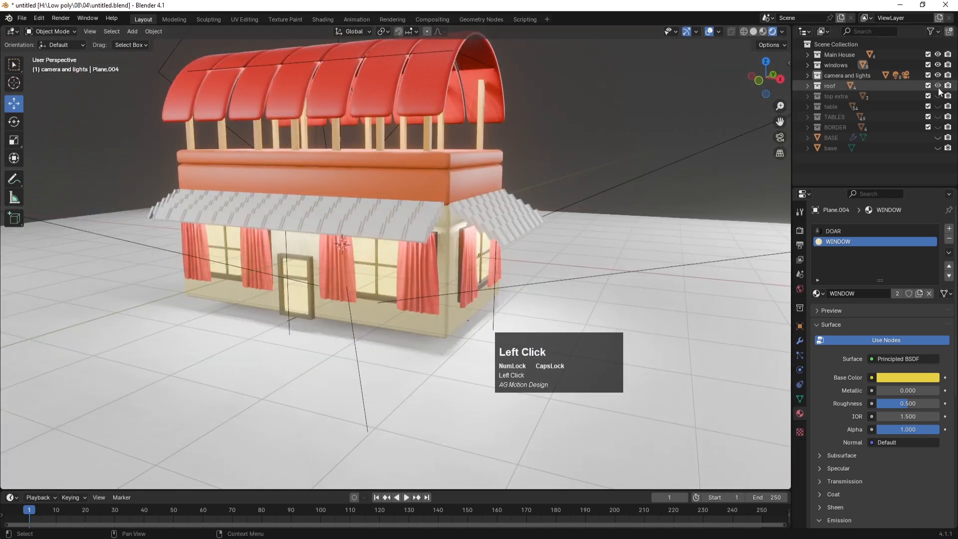
click(409, 224)
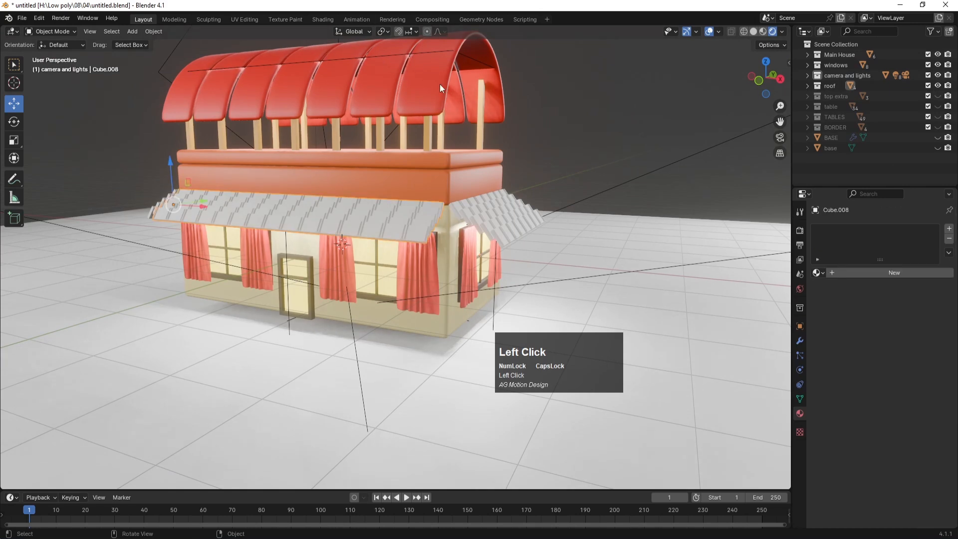
click(817, 272)
click(848, 305)
click(544, 240)
click(817, 273)
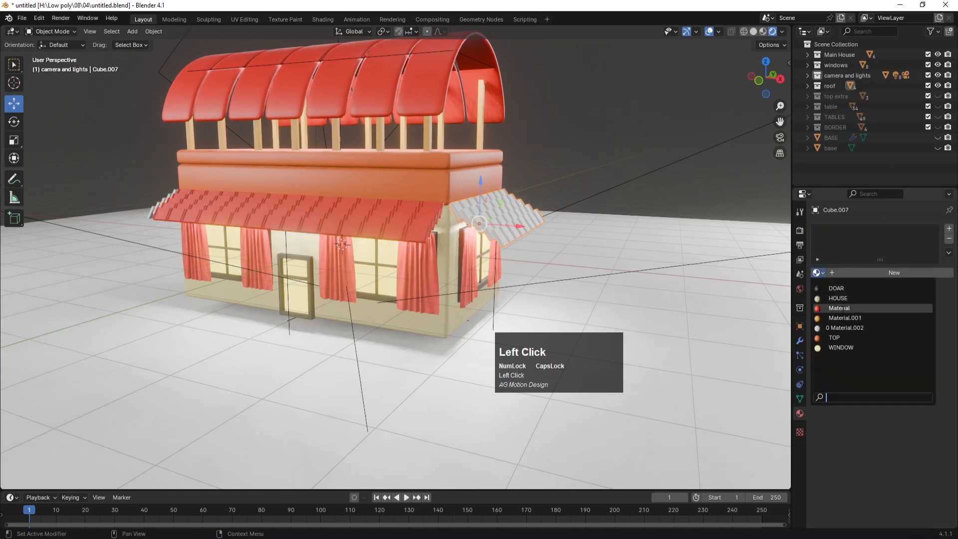
click(840, 308)
Step: Make the remaining two awnings red, then view through the camera and unhide 'top extra'
middle_drag(169, 250, 235, 336)
click(235, 336)
click(235, 337)
click(817, 273)
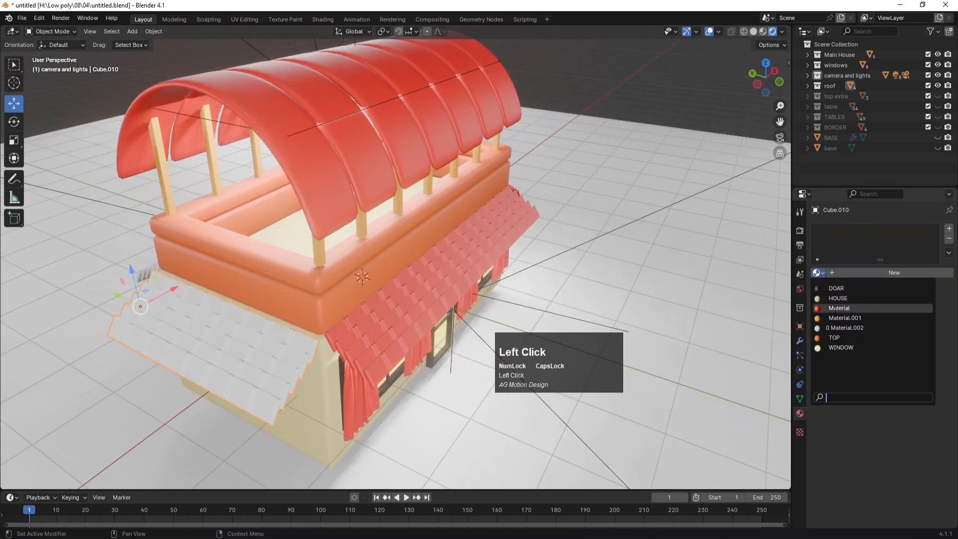
click(838, 306)
middle_drag(333, 267, 361, 258)
click(361, 258)
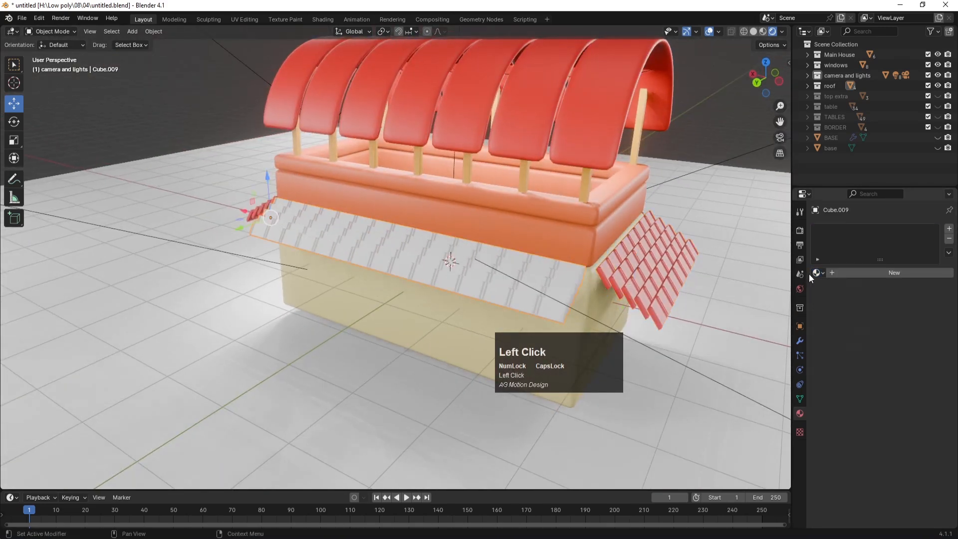
click(817, 272)
click(838, 306)
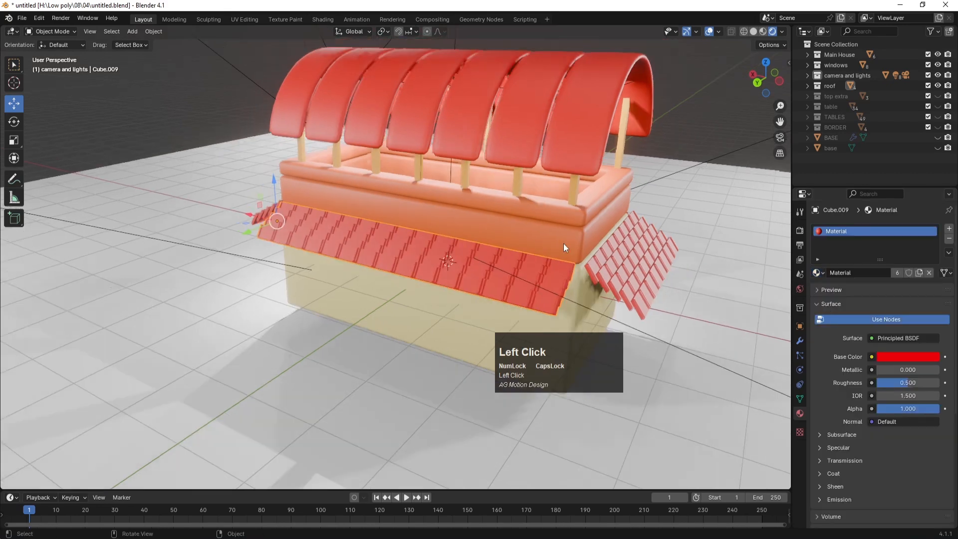
key(KP_0)
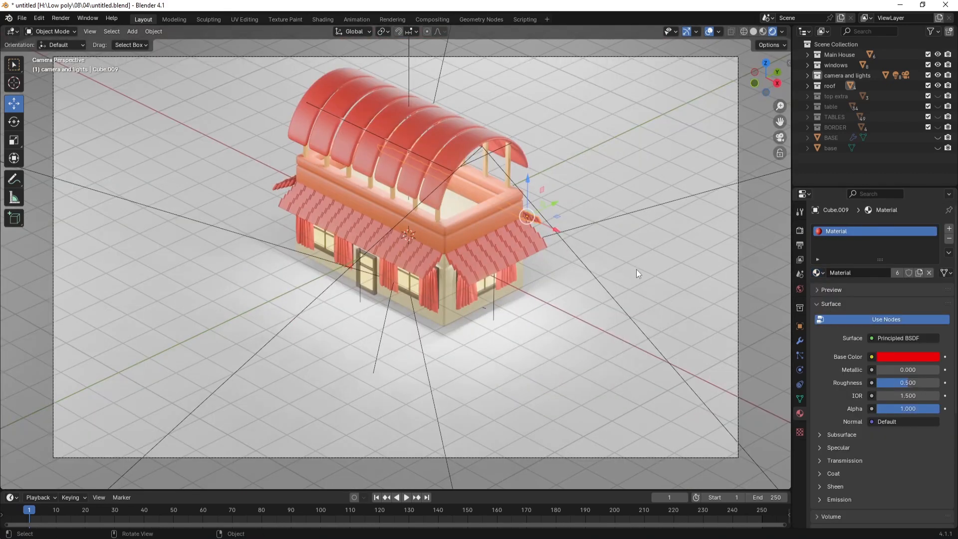
click(937, 97)
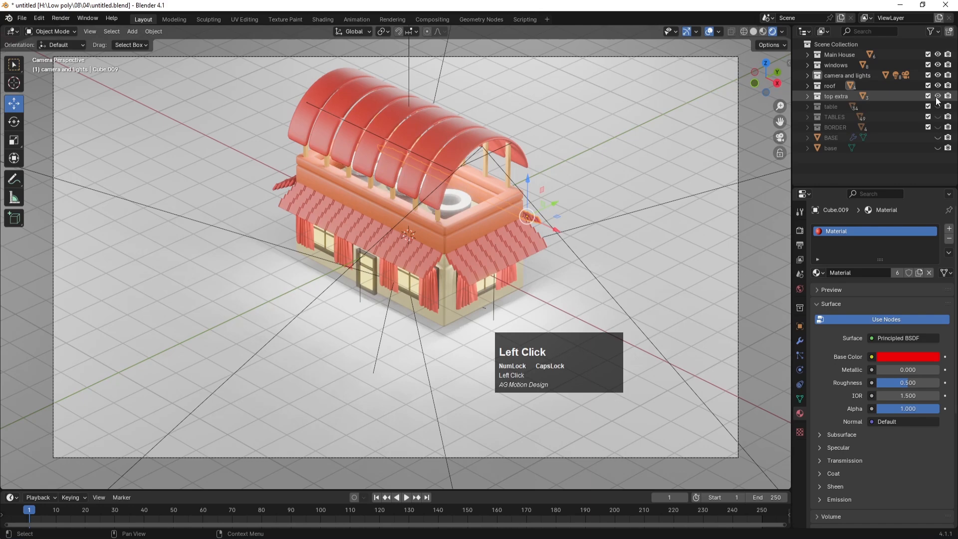
Step: Give the three rooftop cylinders the red 'Material', join them, and unhide the 'table' collection
click(463, 199)
key(KP_0)
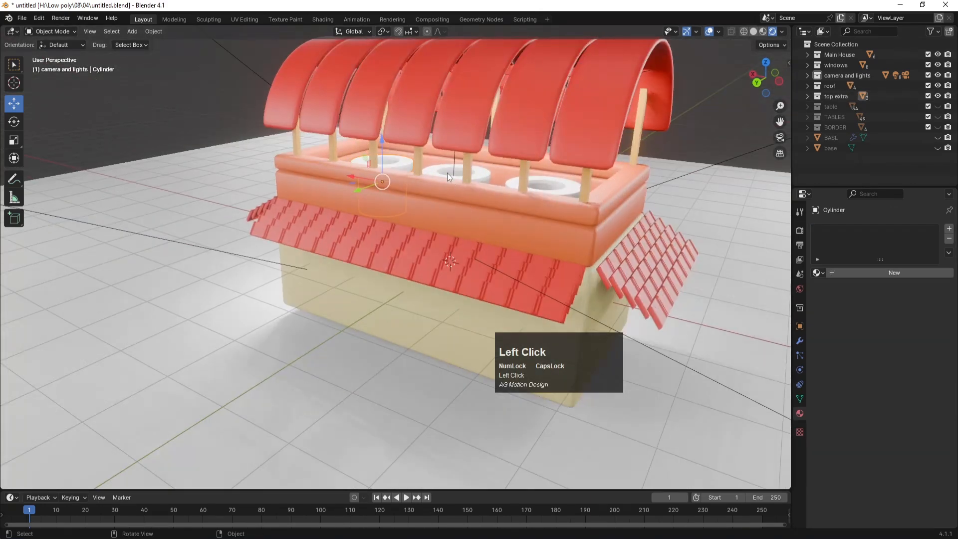
shift+click(463, 179)
shift+click(513, 180)
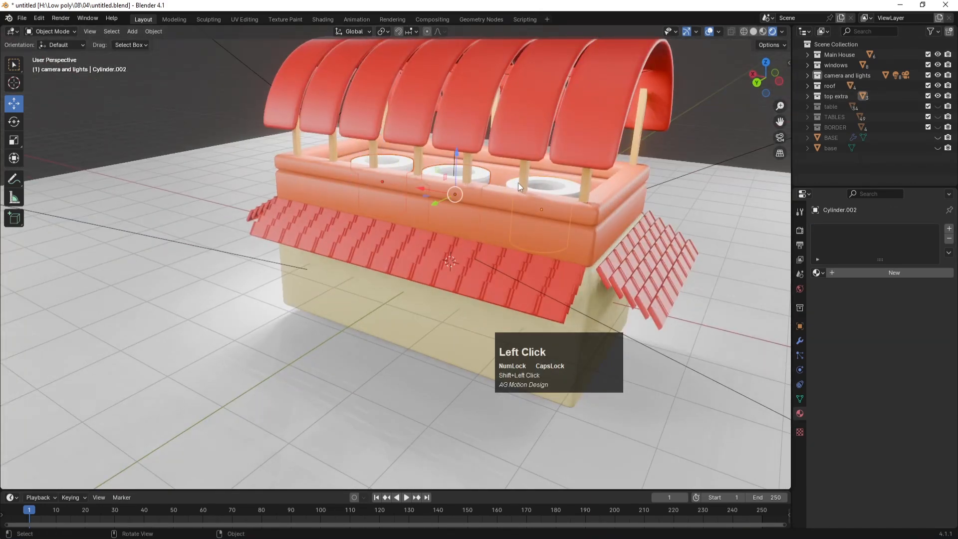
click(818, 274)
click(838, 309)
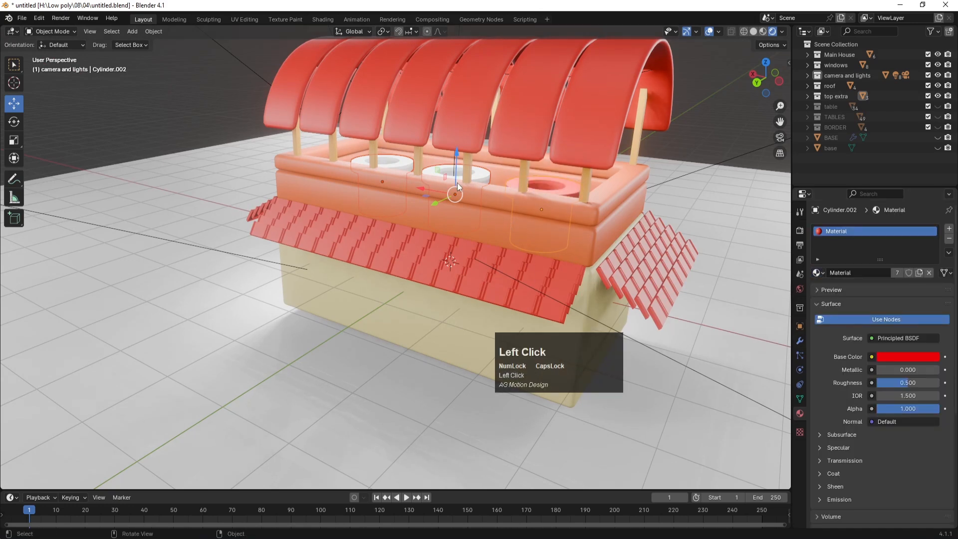
key(ctrl+j)
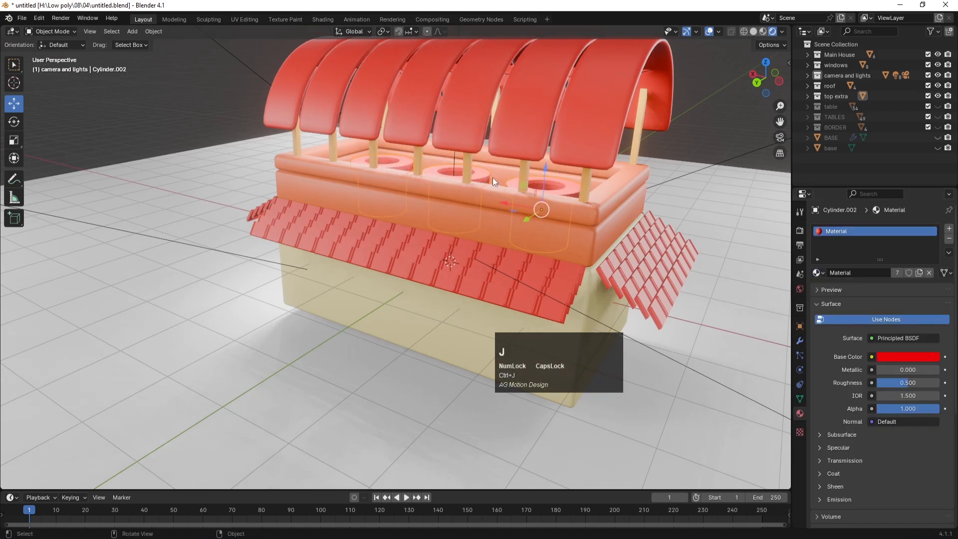
key(KP_0)
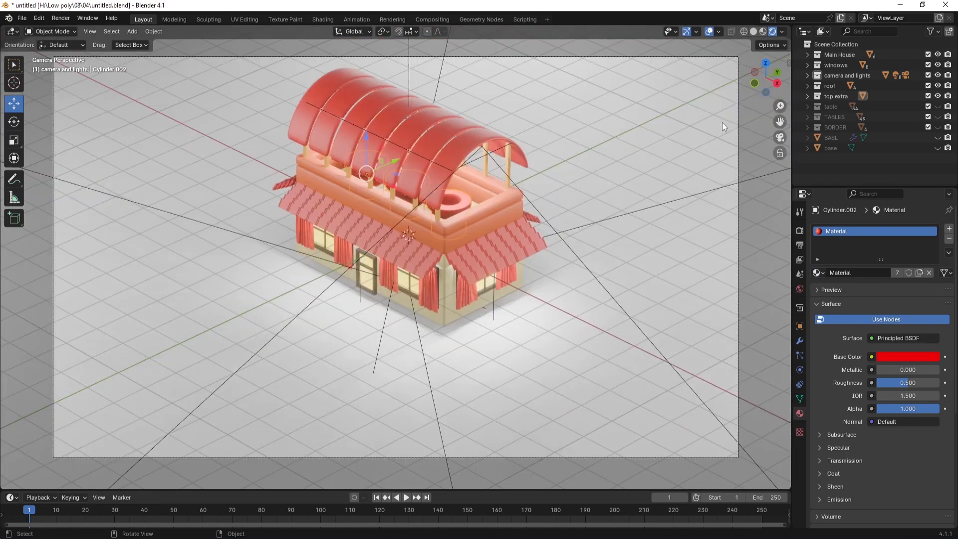
click(938, 106)
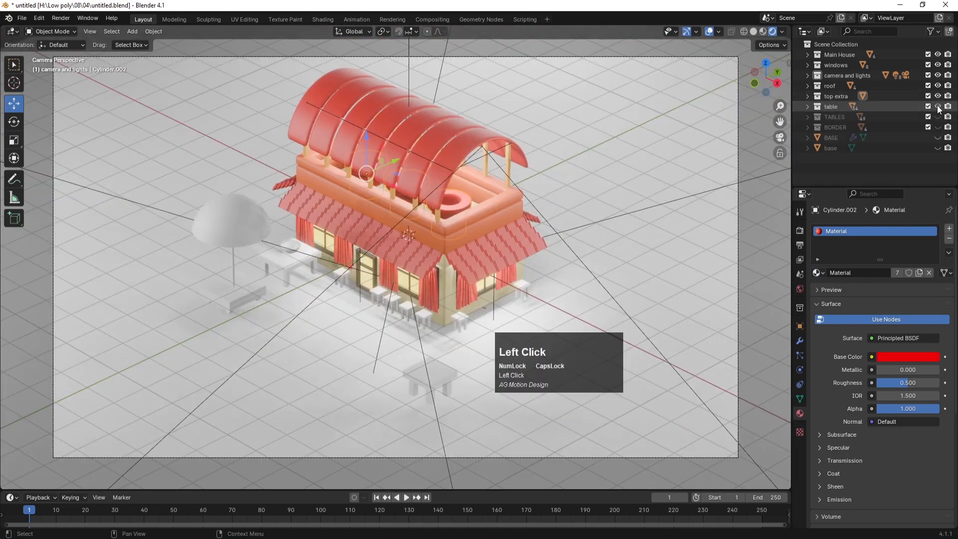
Step: Select the stool's legs and top and join them into one object
click(347, 281)
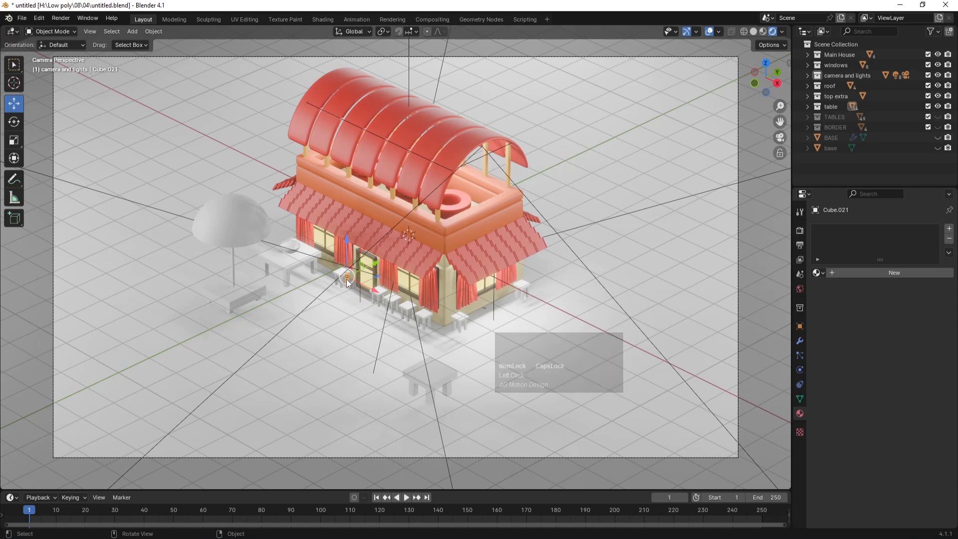
middle_drag(347, 280, 349, 316)
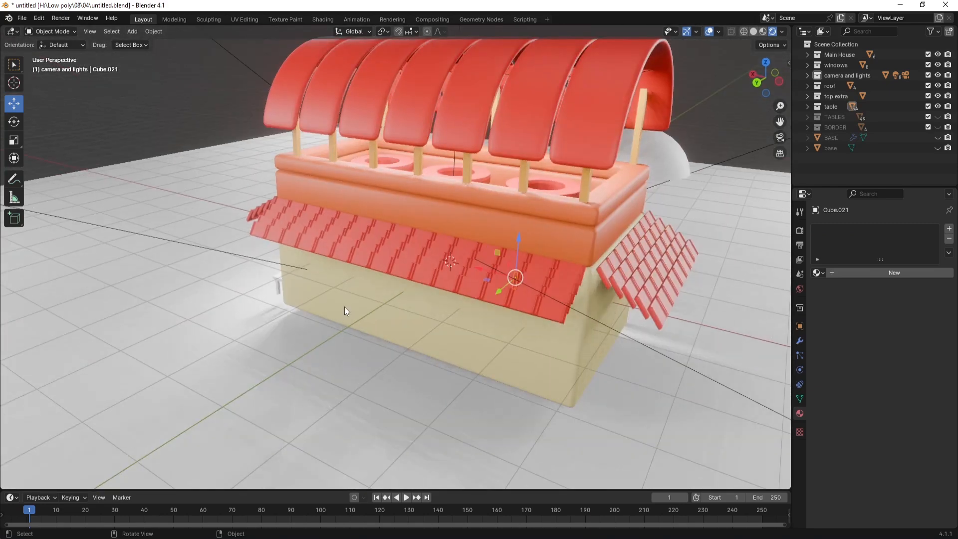
scroll(344, 307, down, 6)
middle_drag(434, 316, 414, 267)
scroll(385, 310, down, 3)
shift+click(415, 266)
shift+click(366, 276)
shift+click(347, 242)
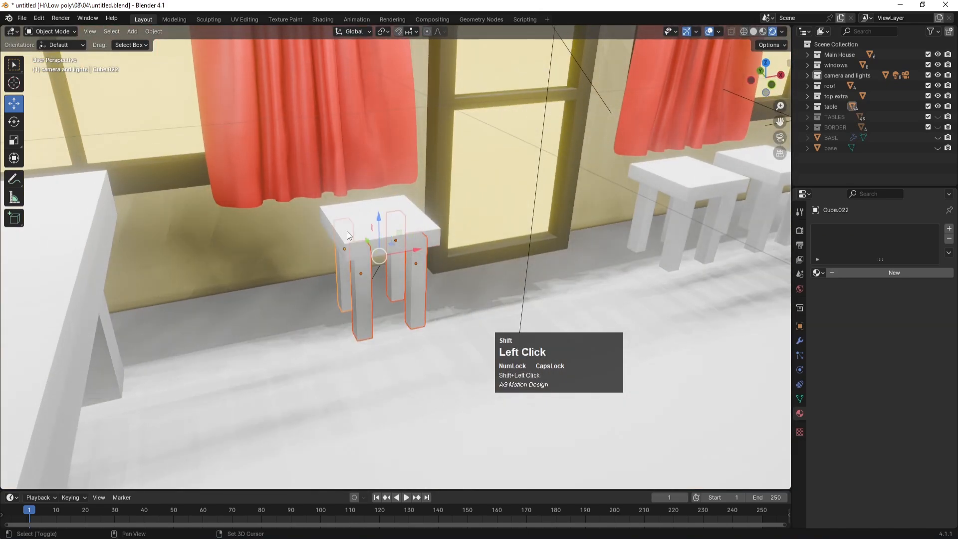
shift+click(361, 216)
key(ctrl+j)
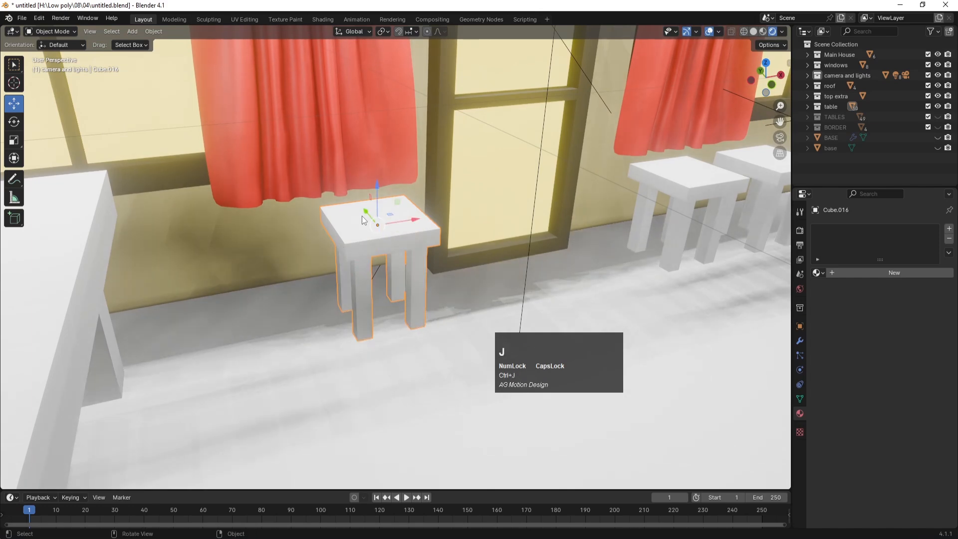
Step: Create a new dark red material for the stool and name it TABLES
click(861, 275)
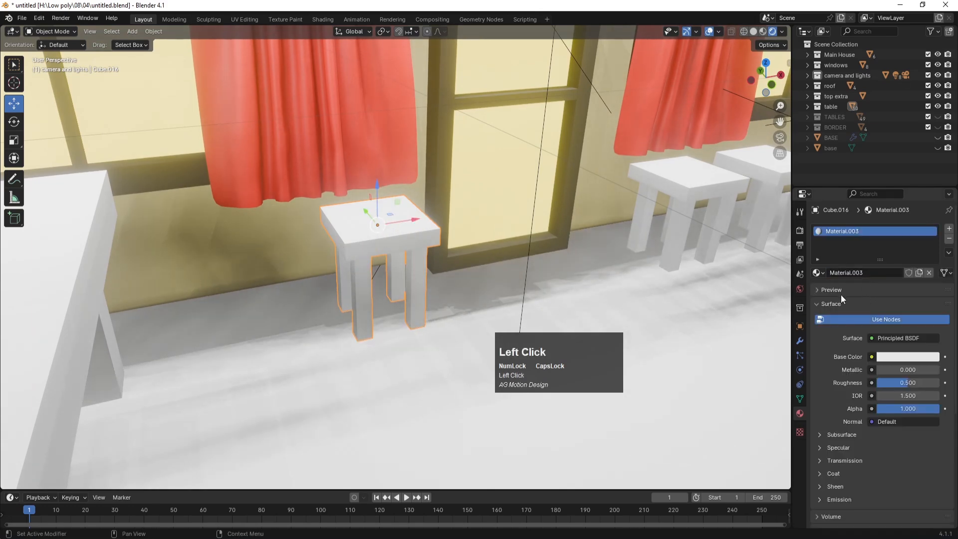
click(892, 357)
drag(869, 273, 877, 284)
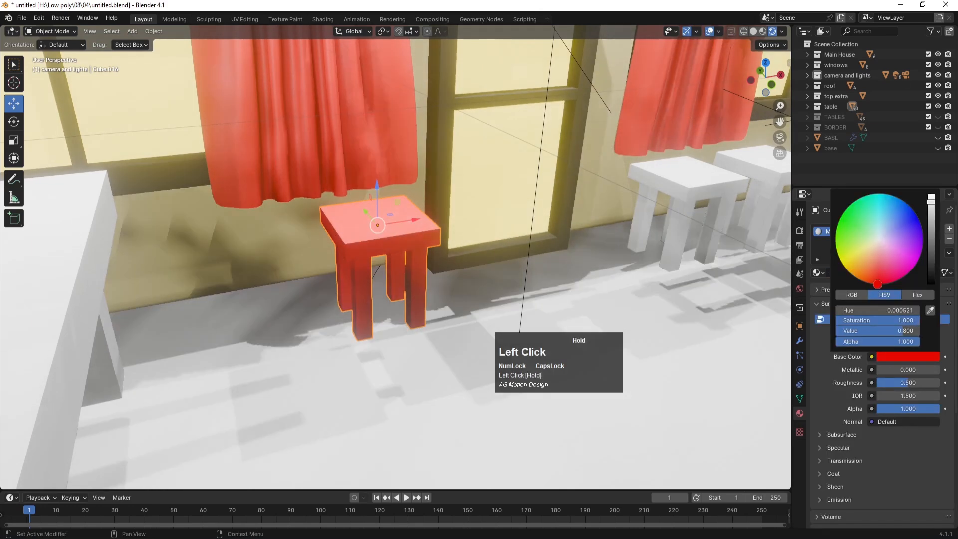
drag(931, 233, 931, 237)
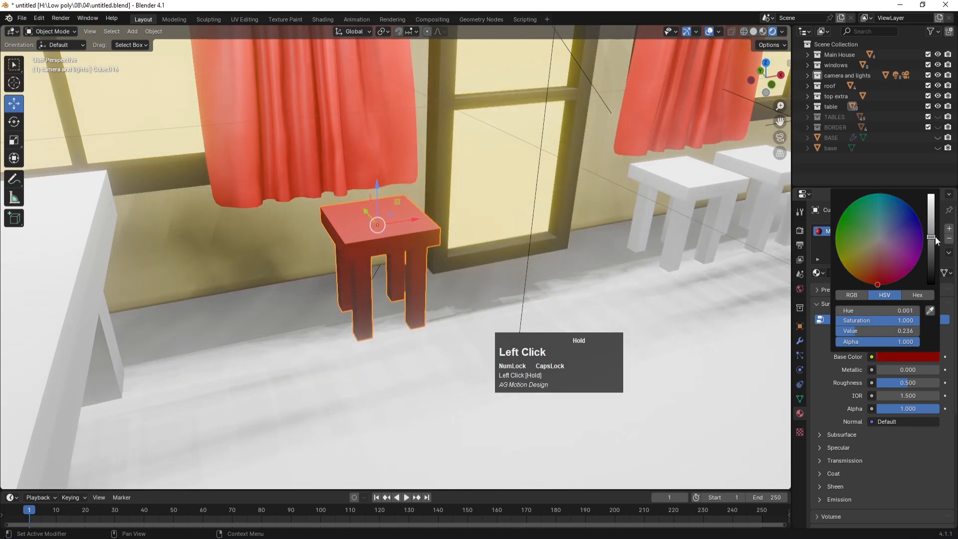
double_click(840, 231)
text(TABLES)
key(Return)
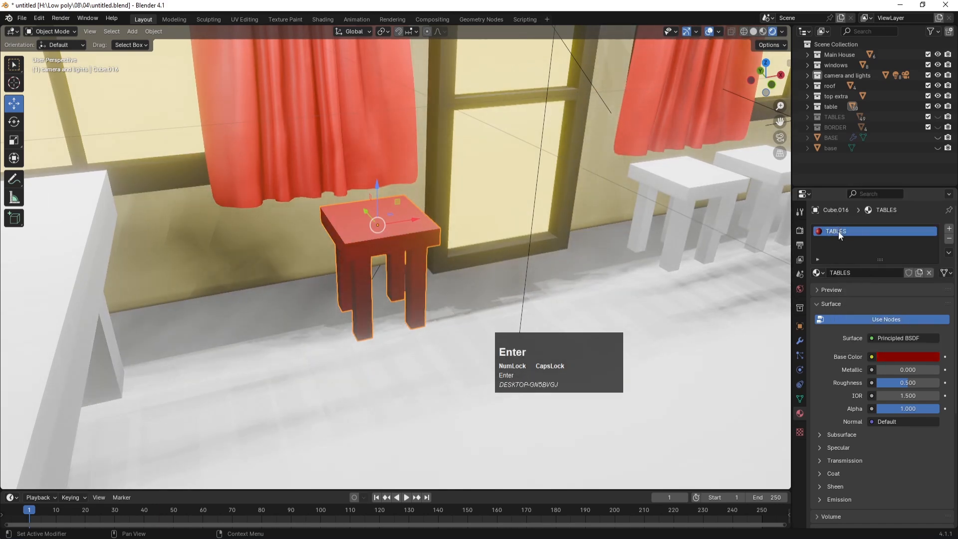
scroll(527, 261, down, 6)
scroll(567, 238, down, 4)
middle_drag(579, 249, 510, 238)
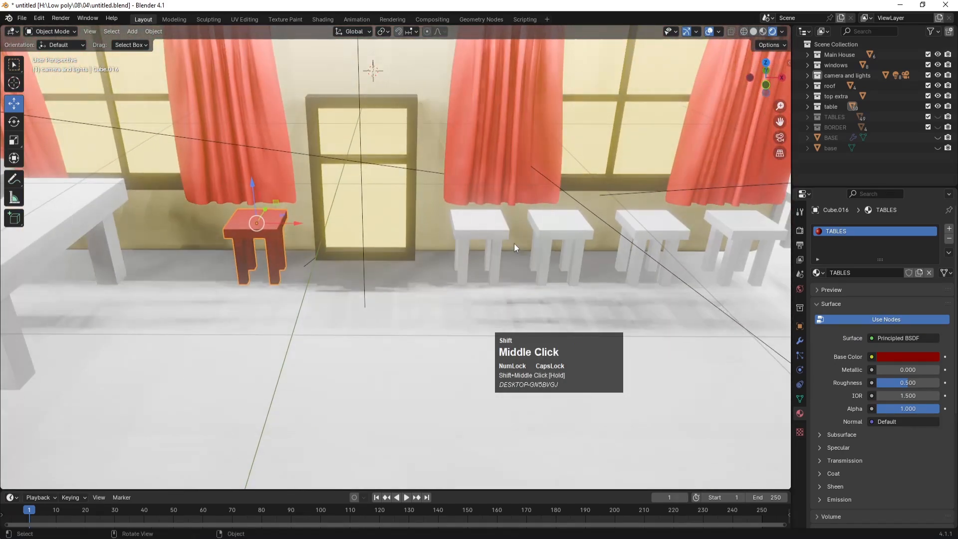
scroll(521, 252, down, 5)
Step: Join the table top beside the umbrella and its four legs, and give the result the TABLES material
click(216, 242)
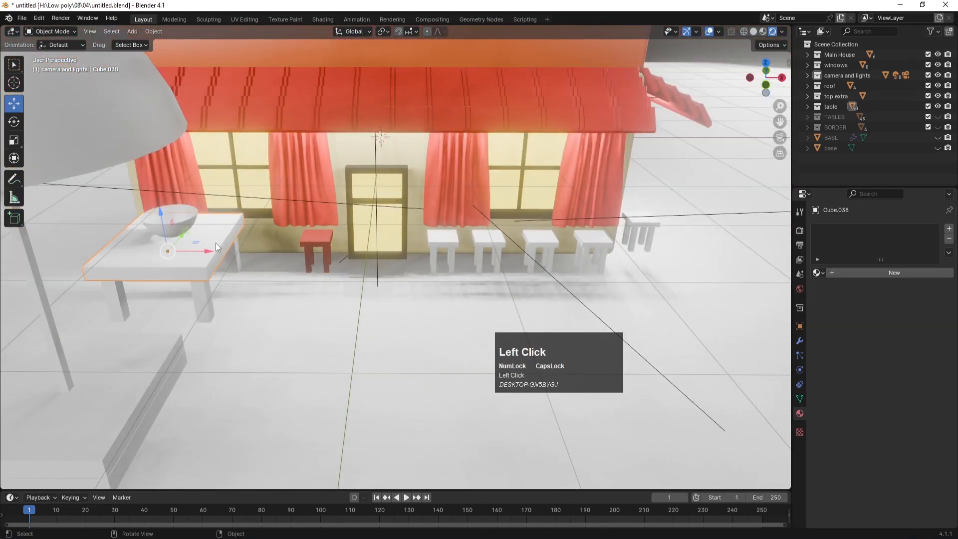
middle_drag(211, 294, 204, 256)
shift+click(204, 257)
shift+click(238, 239)
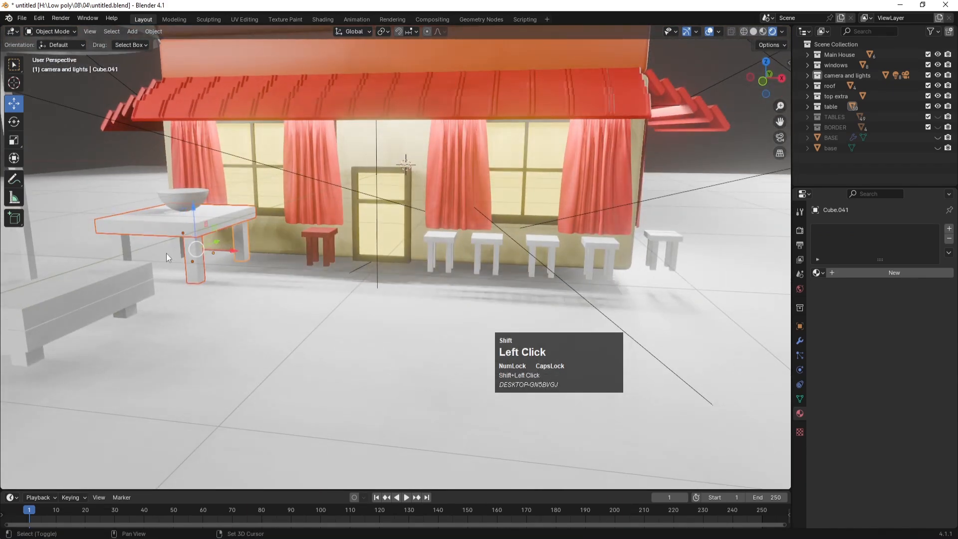
shift+click(177, 244)
shift+click(129, 248)
key(ctrl+j)
click(818, 273)
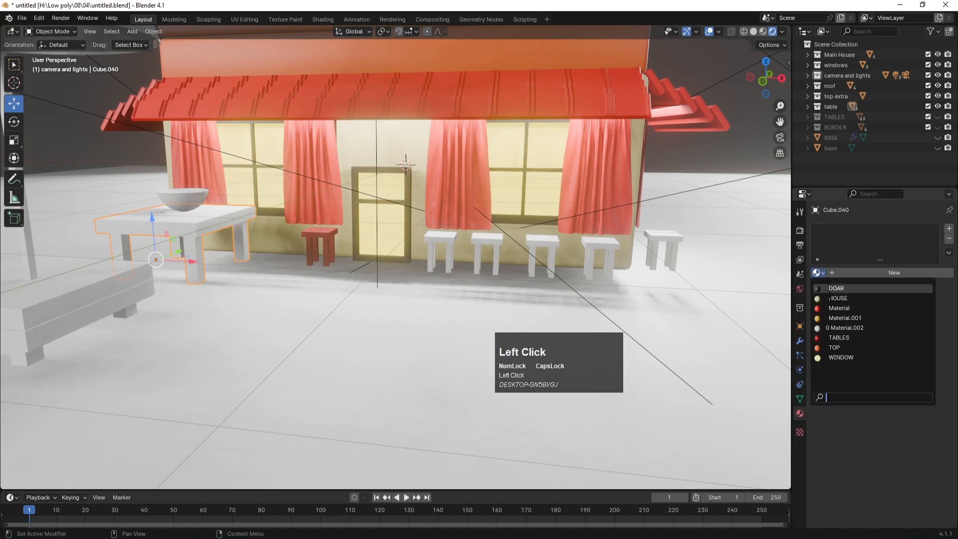
scroll(833, 350, down, 2)
click(844, 337)
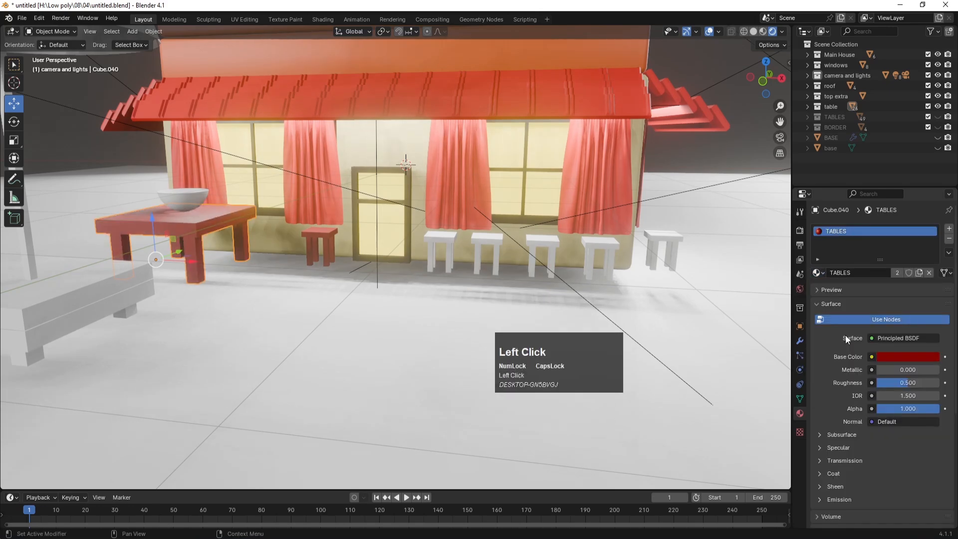
Step: Select the five white stools by the window, including a stool leg and another stool part
click(453, 236)
shift+click(495, 238)
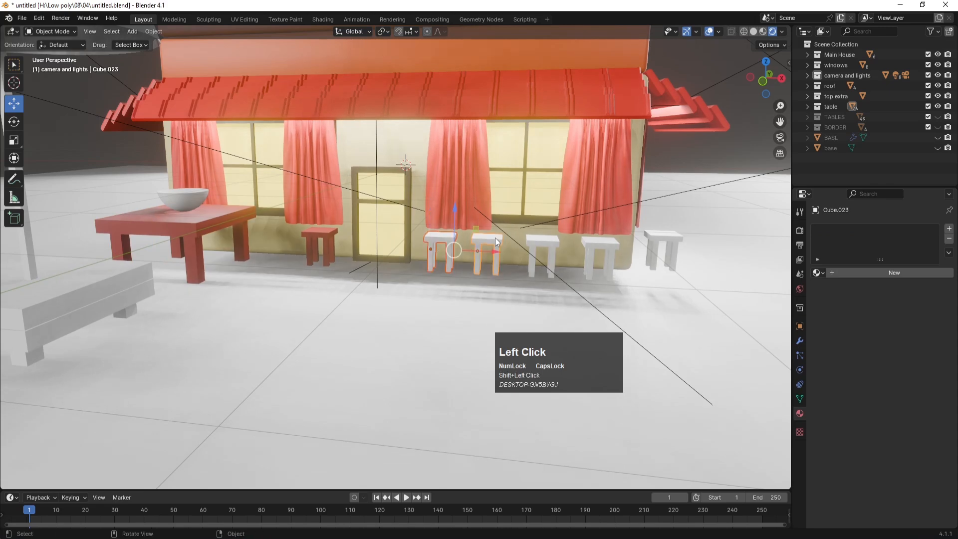
shift+click(537, 245)
shift+click(597, 240)
shift+click(651, 235)
scroll(649, 238, down, 3)
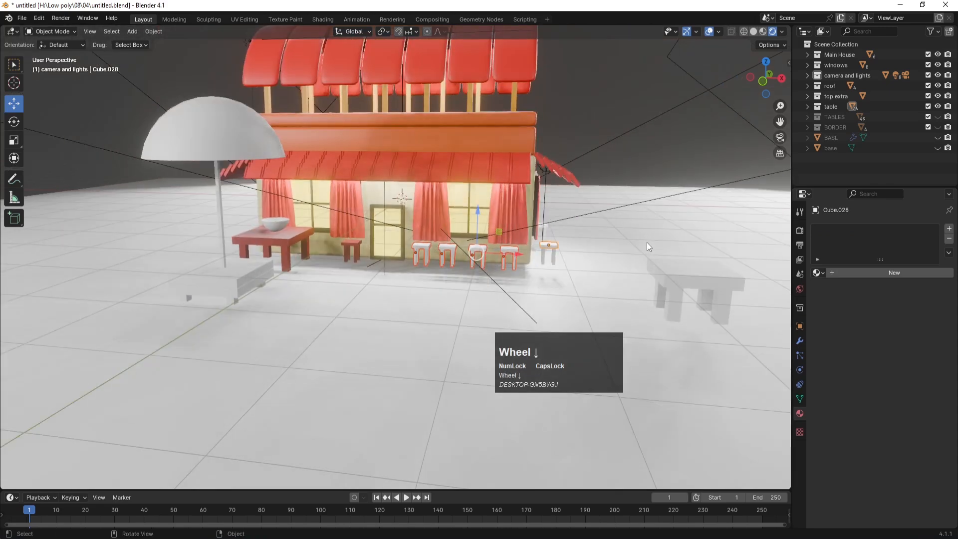
scroll(594, 255, up, 5)
shift+click(611, 251)
scroll(633, 251, up, 3)
shift+click(761, 254)
scroll(762, 254, down, 3)
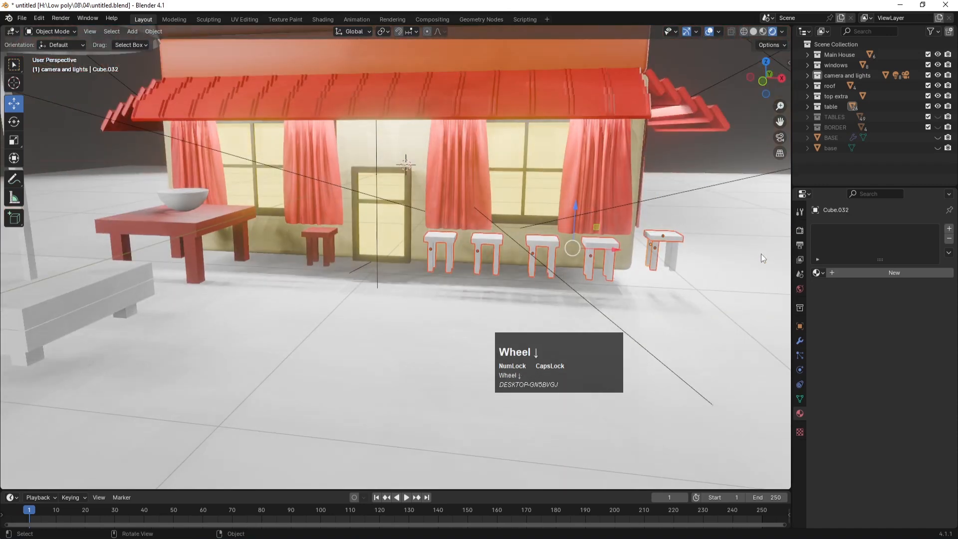
Step: Add the far-right stools, their tops and the white bench to the selection
shift+click(673, 251)
scroll(670, 250, down, 3)
middle_drag(686, 274, 638, 267)
shift+click(622, 241)
scroll(617, 241, up, 2)
shift+click(675, 236)
shift+click(663, 250)
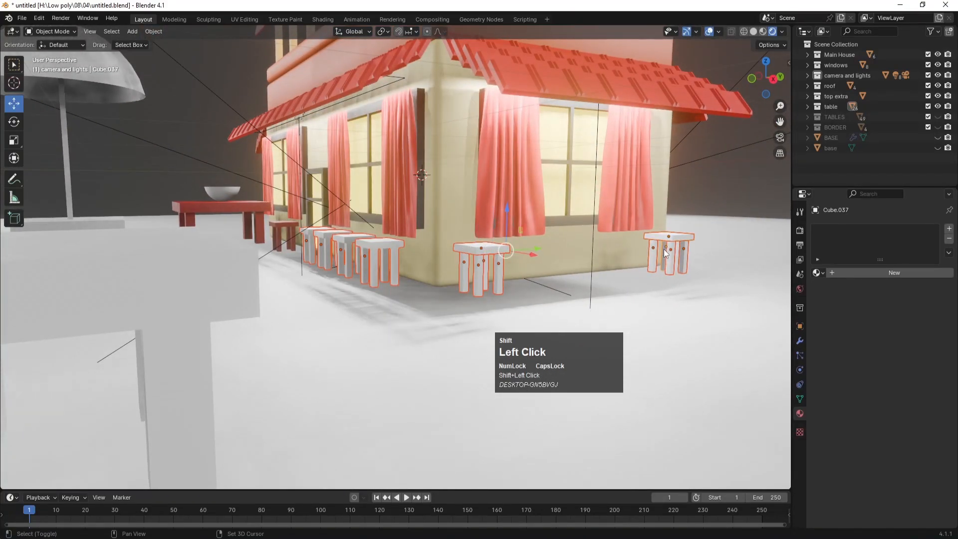
scroll(663, 249, down, 5)
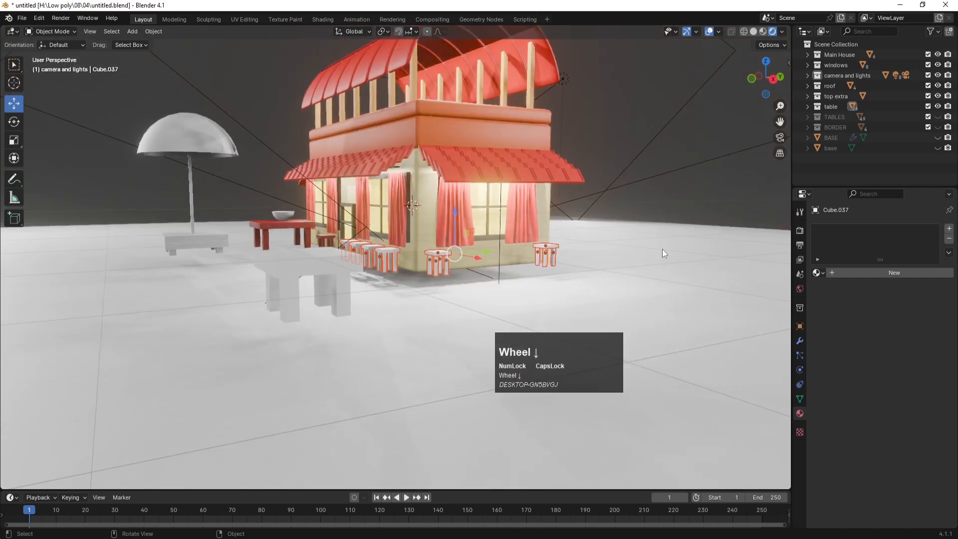
shift+click(312, 262)
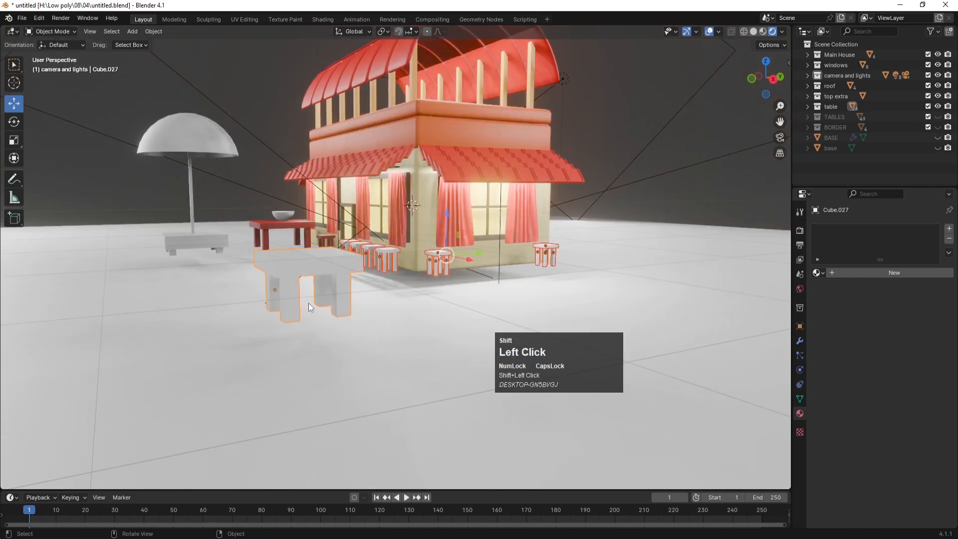
Step: Add the bench under the umbrella and all its feet, including the hidden ones, to the selection
shift+click(210, 239)
scroll(149, 243, up, 4)
middle_drag(145, 240, 451, 274)
shift+click(254, 283)
shift+click(246, 285)
shift+click(325, 280)
middle_drag(219, 297, 145, 300)
shift+click(147, 298)
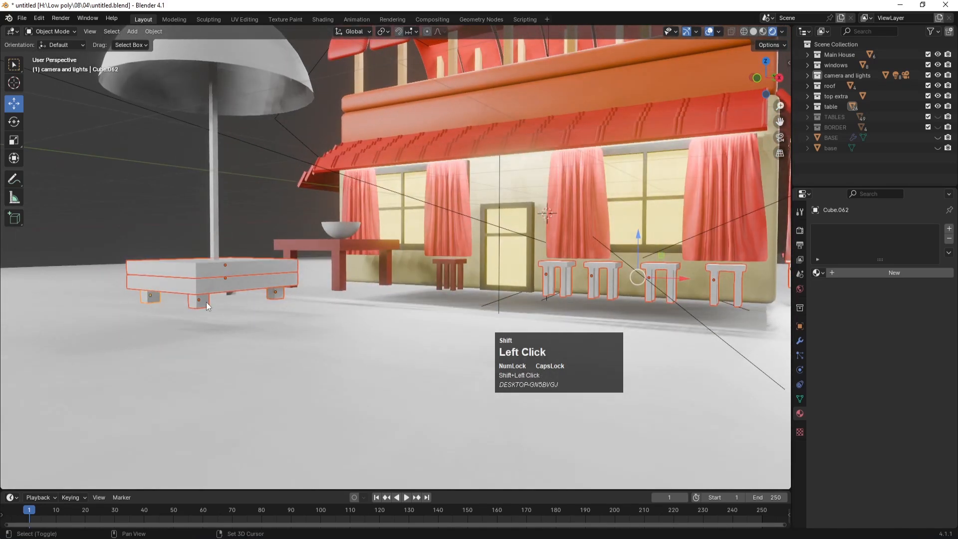
shift+click(234, 292)
Step: Join the bench and stools into one object and apply the red TABLES material
key(ctrl+j)
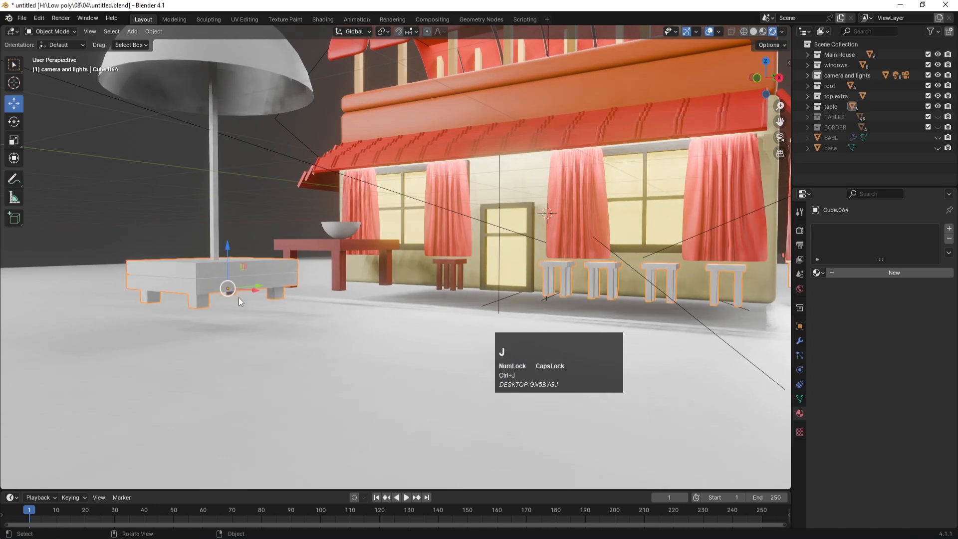
click(818, 272)
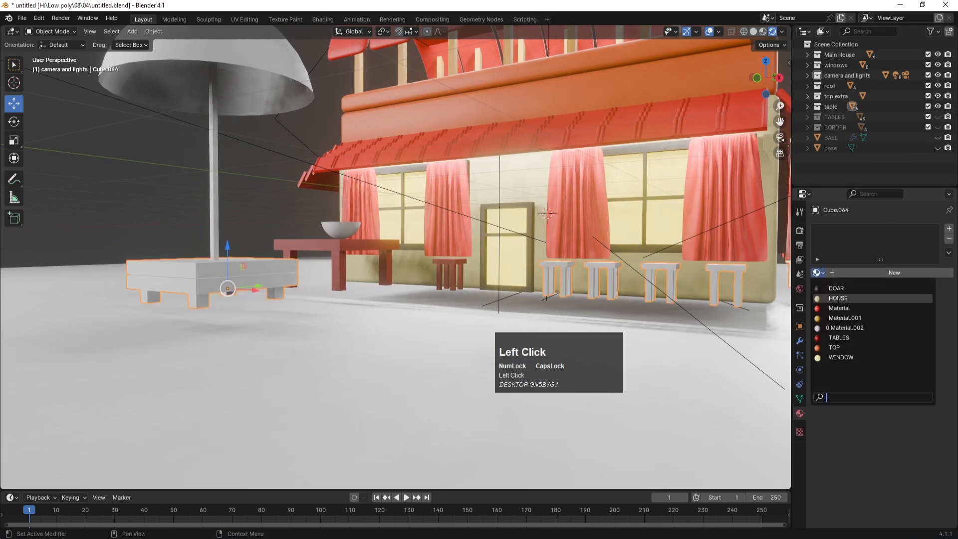
click(839, 337)
scroll(574, 295, down, 5)
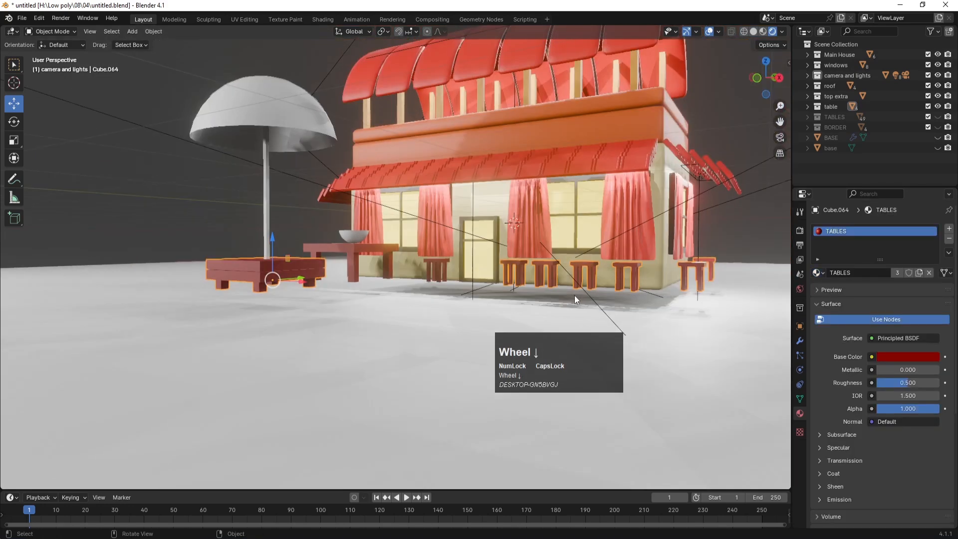
Step: Give the bowl on the table the HOUSE material
middle_drag(583, 202, 574, 246)
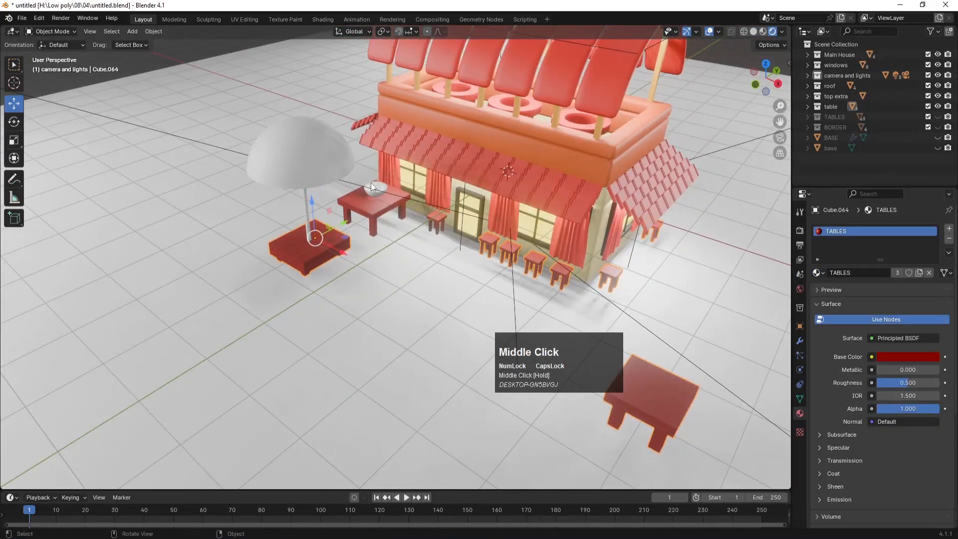
click(380, 187)
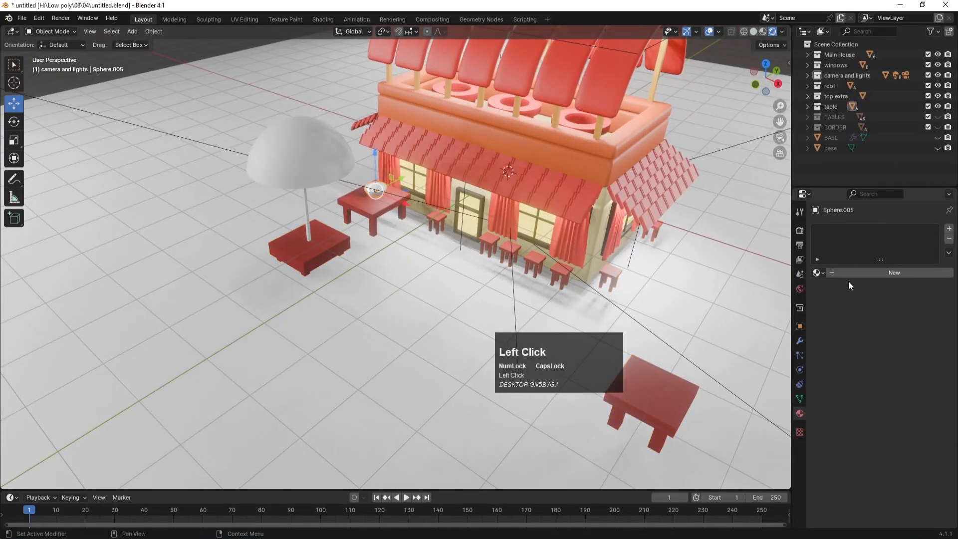
click(819, 272)
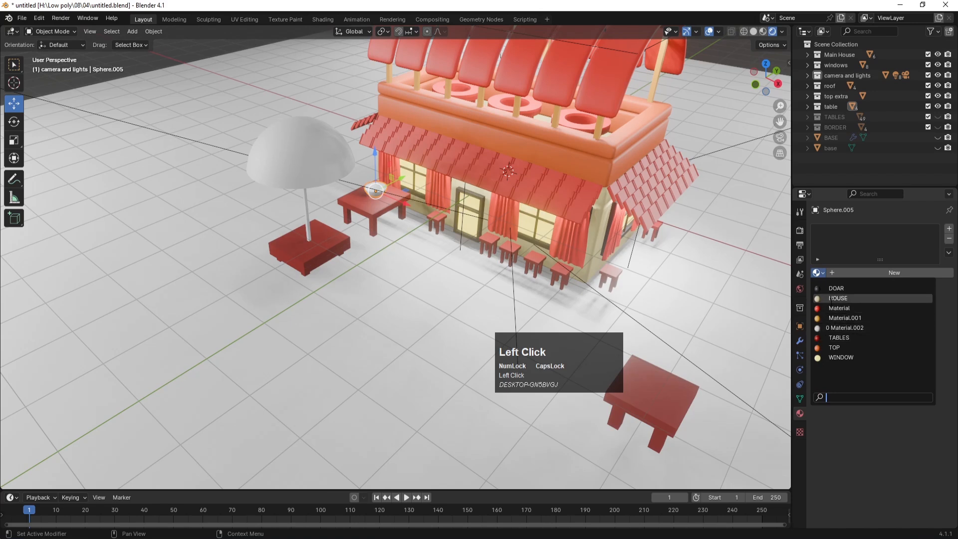
click(830, 297)
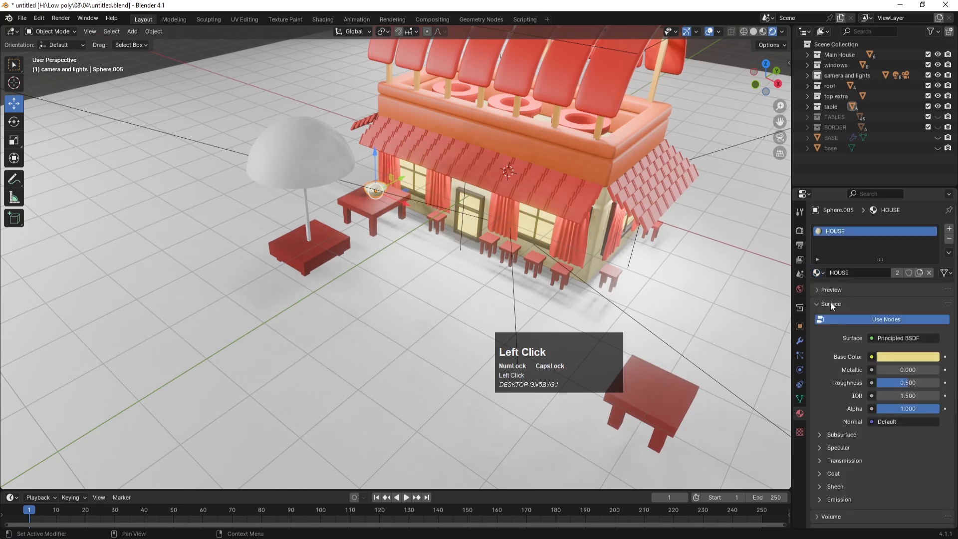
Step: Give the umbrella pole the HOUSE material
click(307, 208)
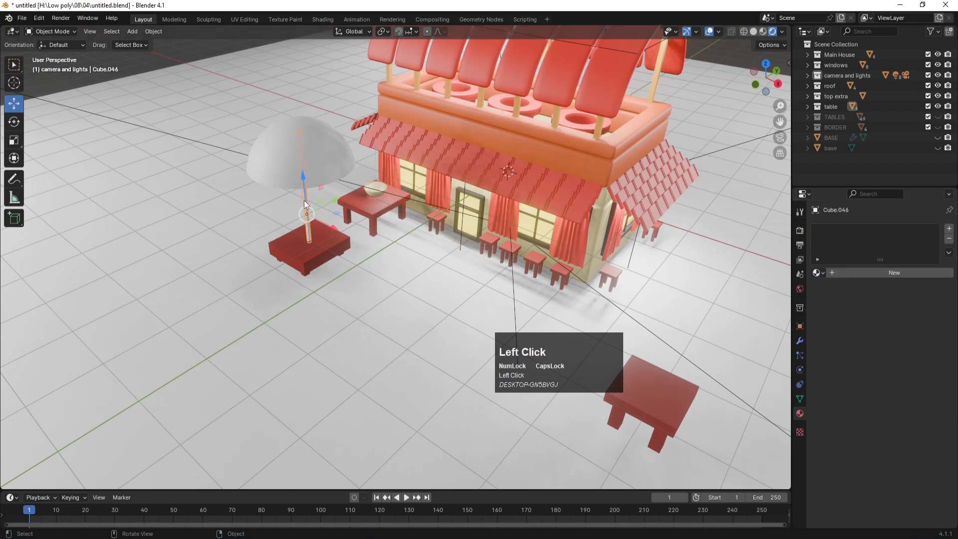
click(820, 272)
click(830, 298)
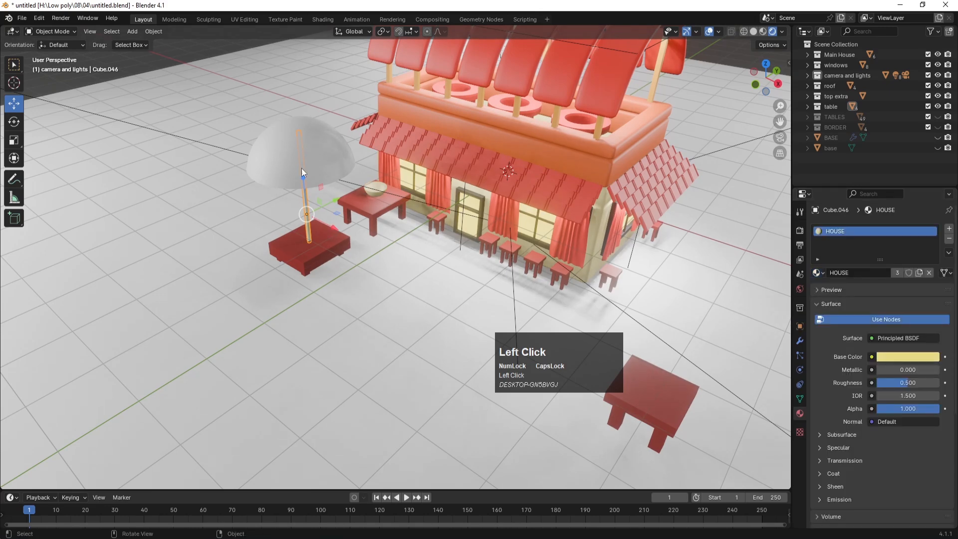
Step: Save the file and give the umbrella dome the red material named Material
click(309, 128)
key(Tab)
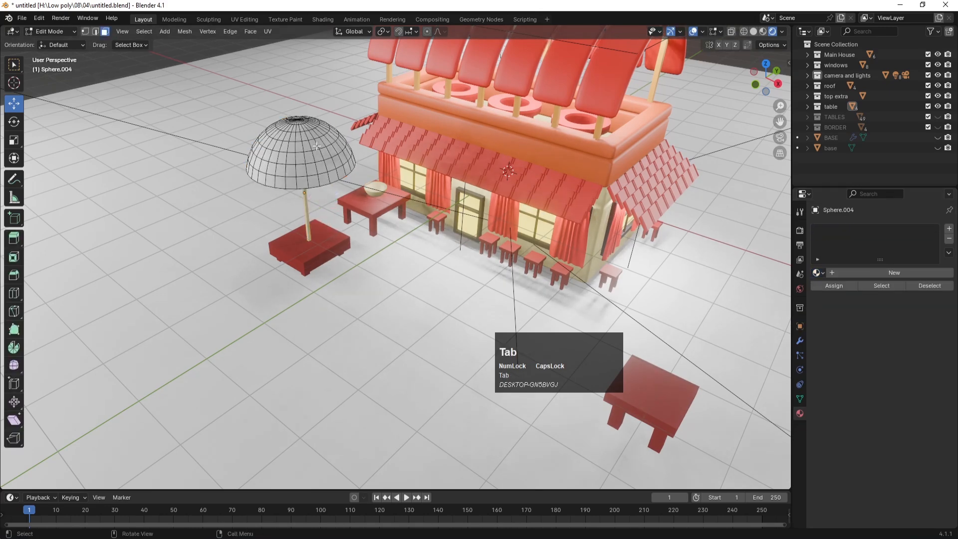
scroll(309, 128, up, 2)
middle_drag(273, 91, 321, 212)
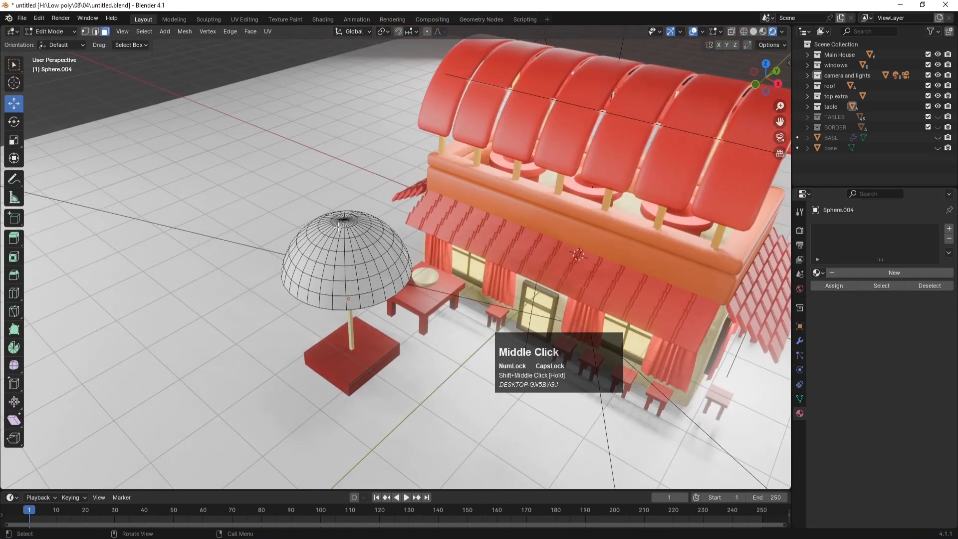
scroll(322, 212, up, 3)
key(ctrl+s)
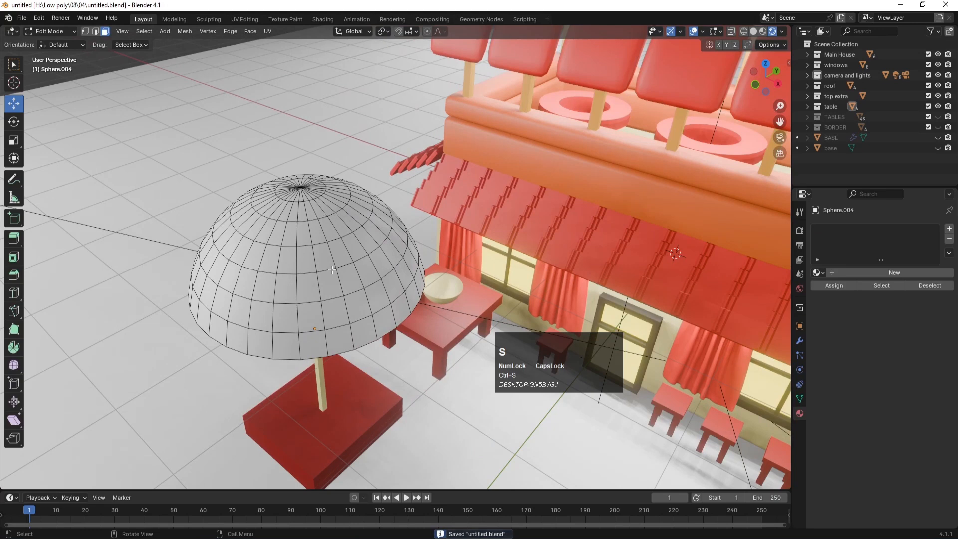
key(Tab)
click(333, 242)
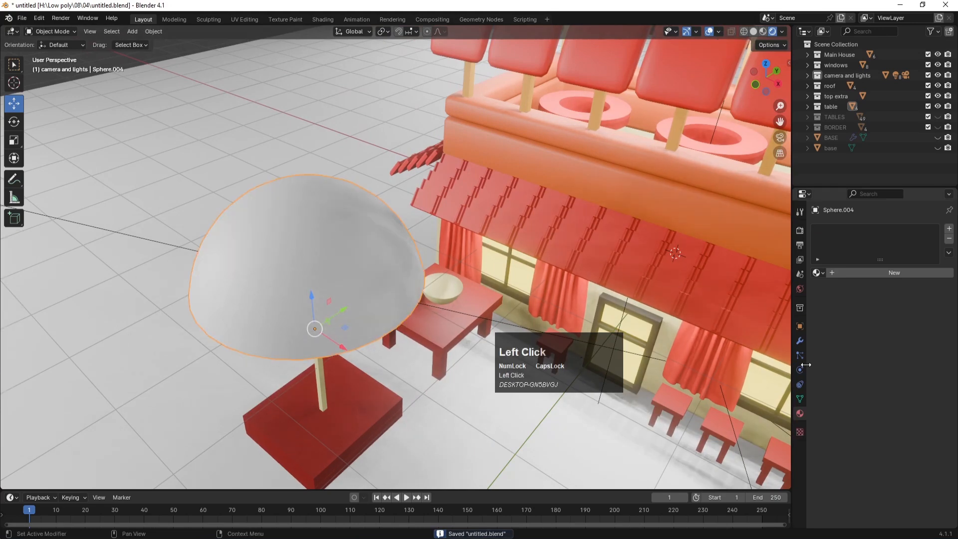
click(817, 272)
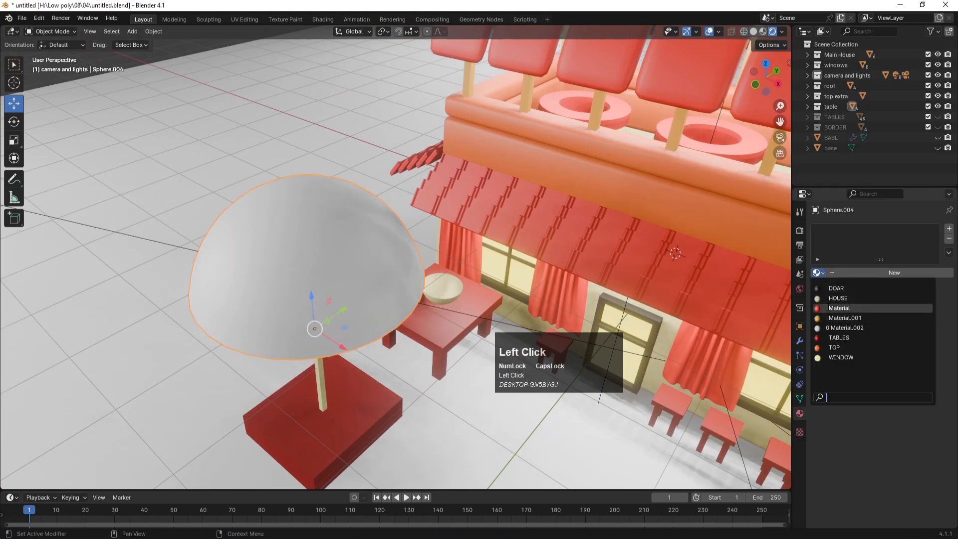
click(843, 308)
Step: In Edit Mode, select alternating horizontal face rings on the umbrella dome
key(Tab)
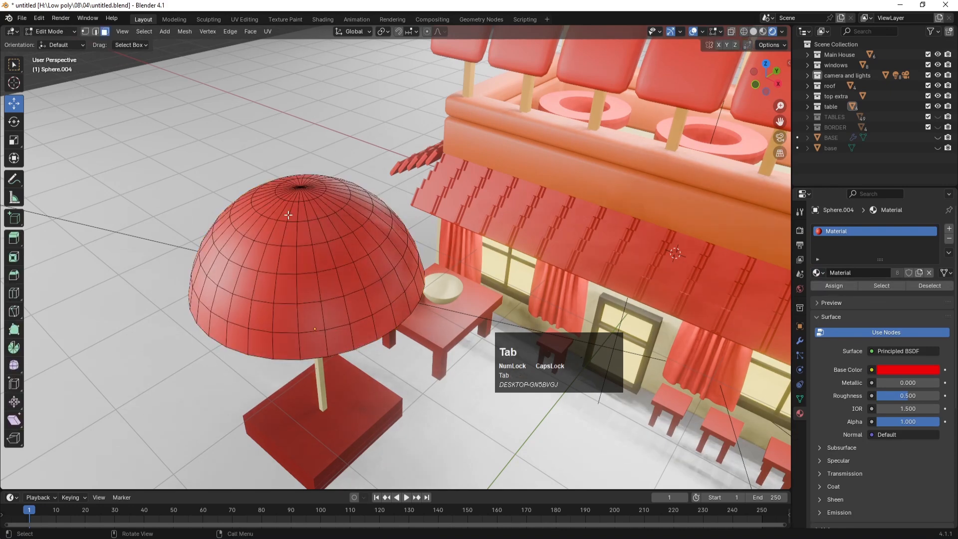
click(294, 209)
alt+click(294, 213)
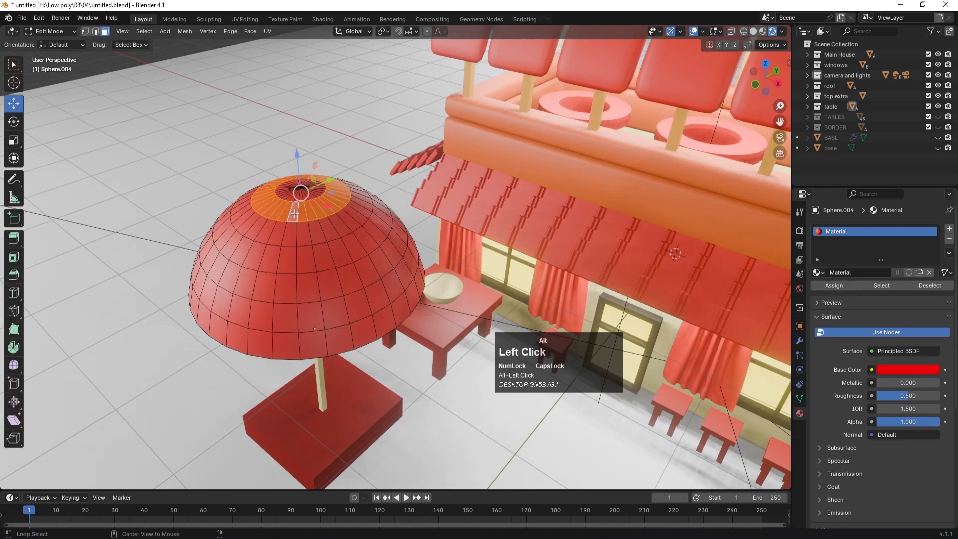
alt+click(295, 268)
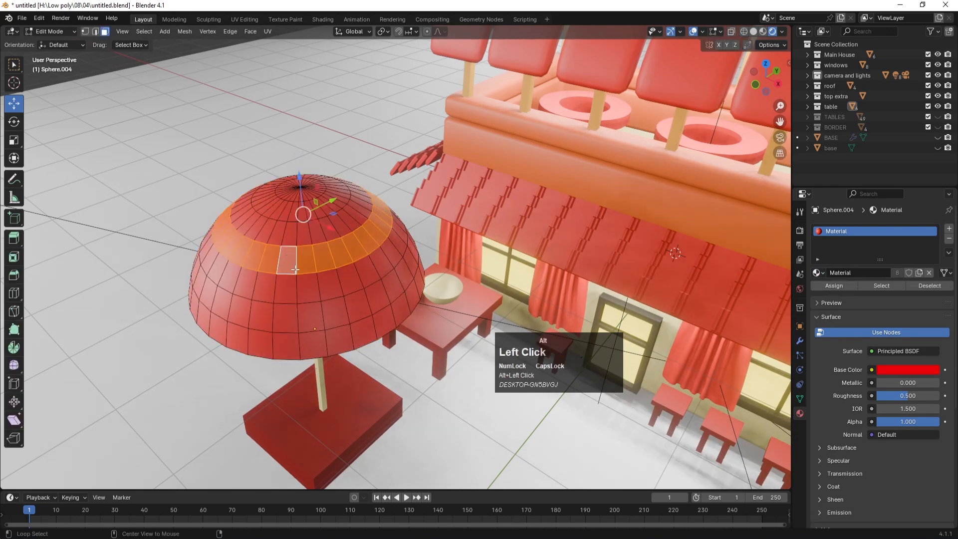
alt+shift+click(291, 224)
alt+shift+click(286, 320)
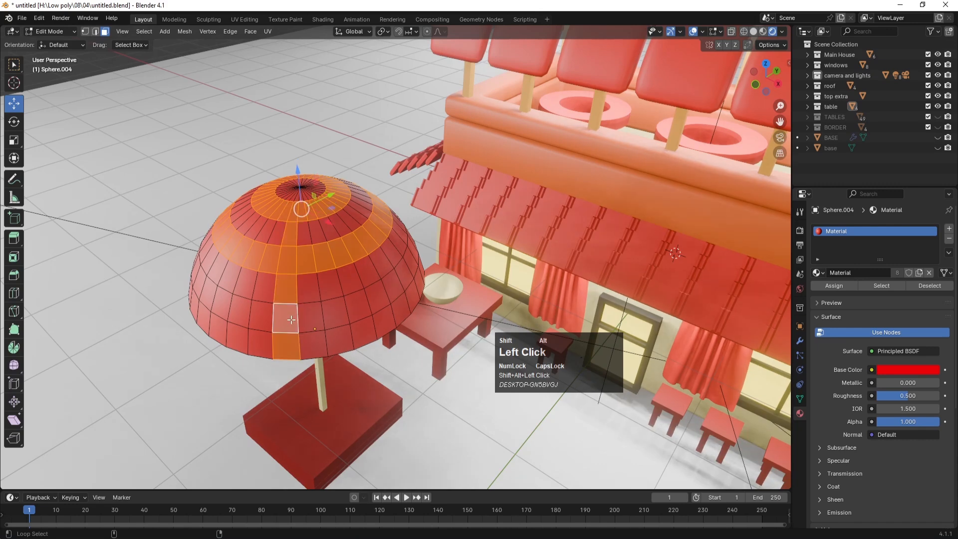
alt+shift+click(297, 316)
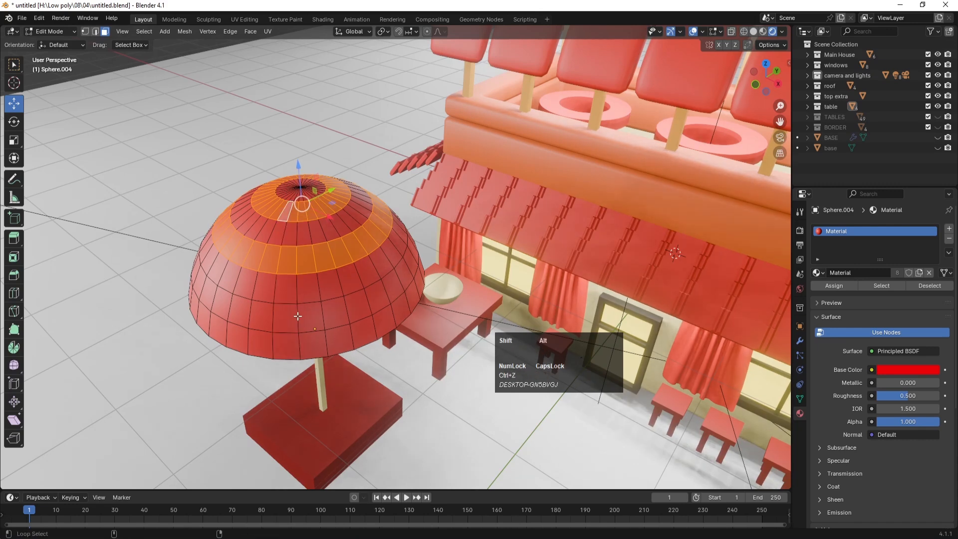
alt+shift+click(297, 316)
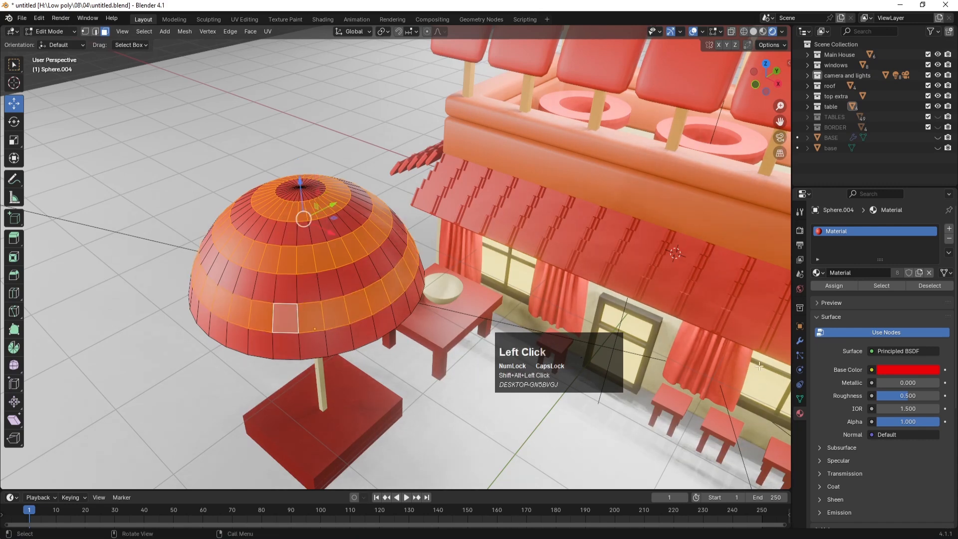
Step: Assign the selected rings a new yellow material, Material.003, in a second slot, then return to Object Mode
click(949, 230)
click(828, 307)
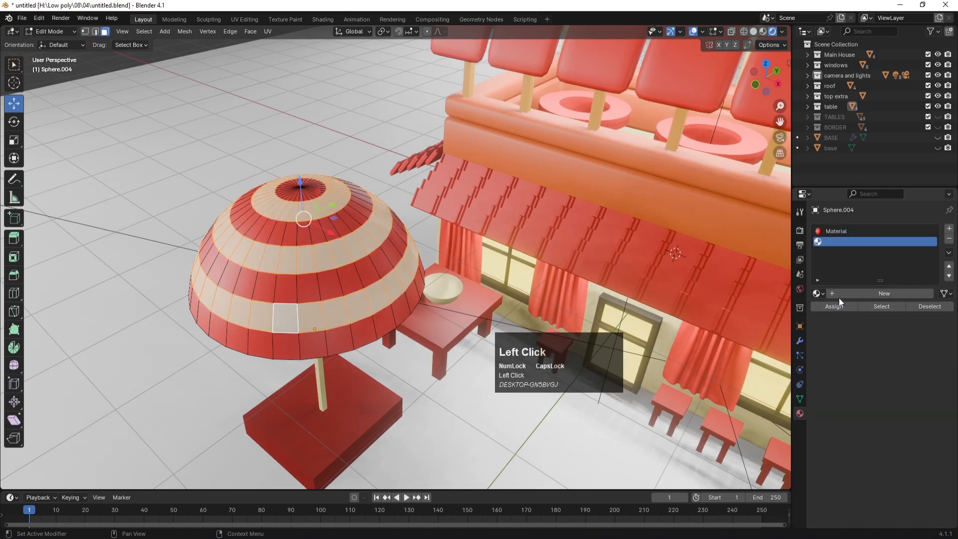
click(836, 293)
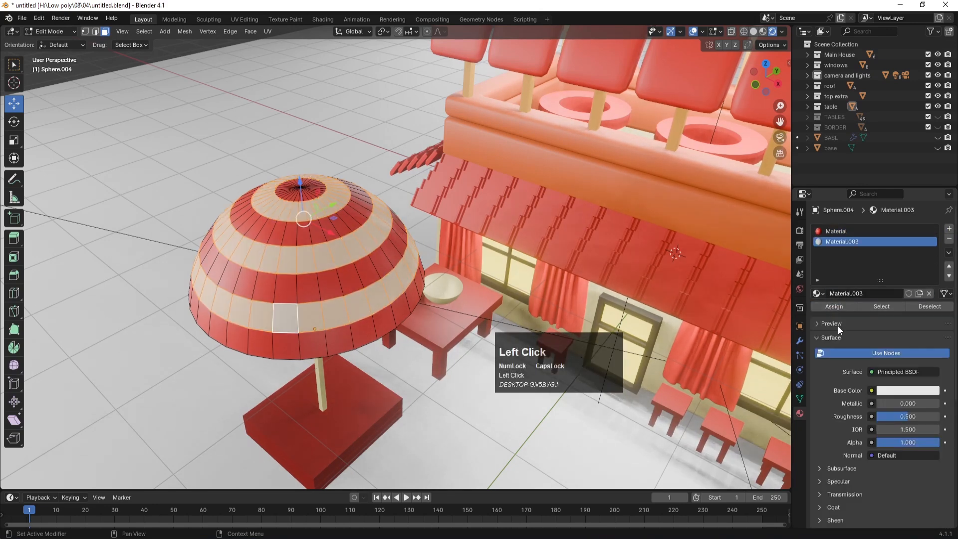
click(897, 390)
drag(858, 297, 844, 302)
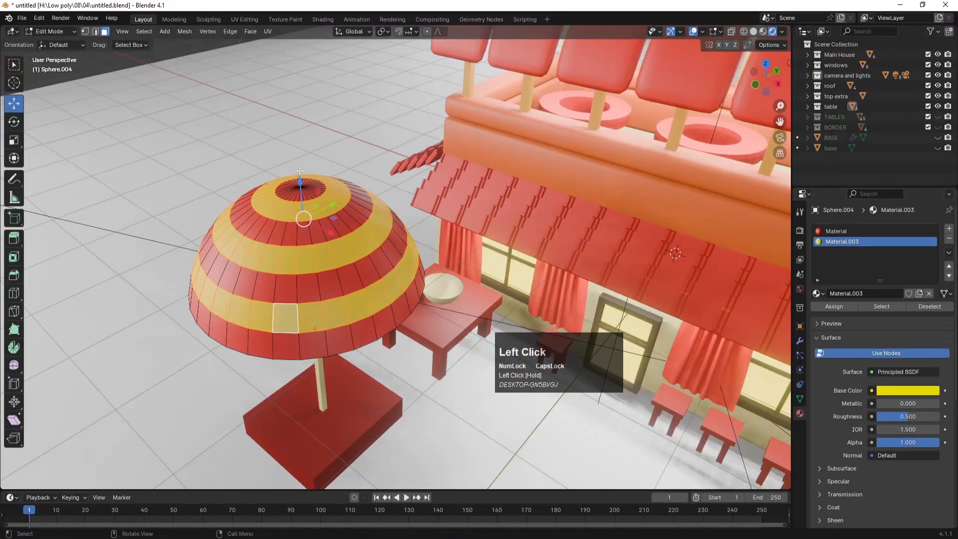
key(Tab)
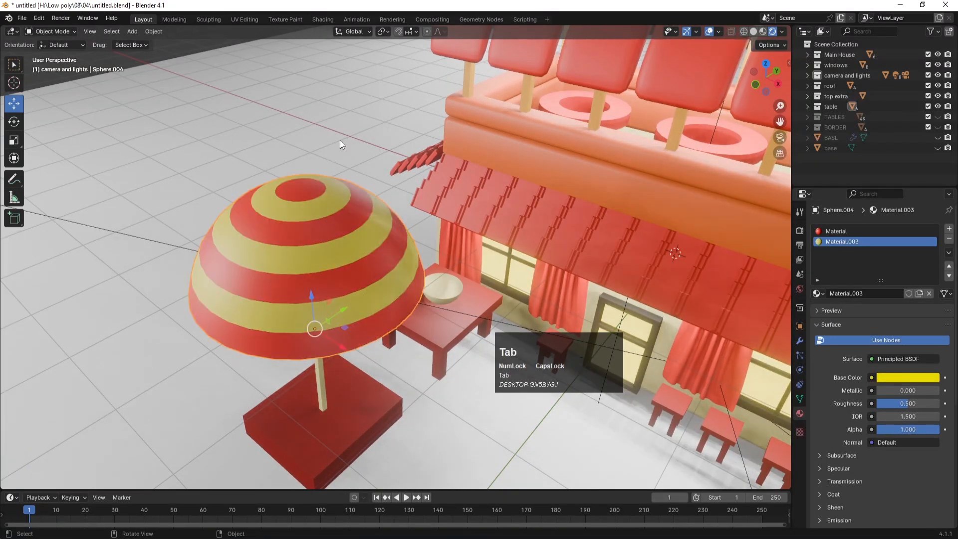
Step: From the camera view, set the yellow stripe material's roughness to 0.472 and save untitled.blend
key(KP_0)
key(ctrl+s)
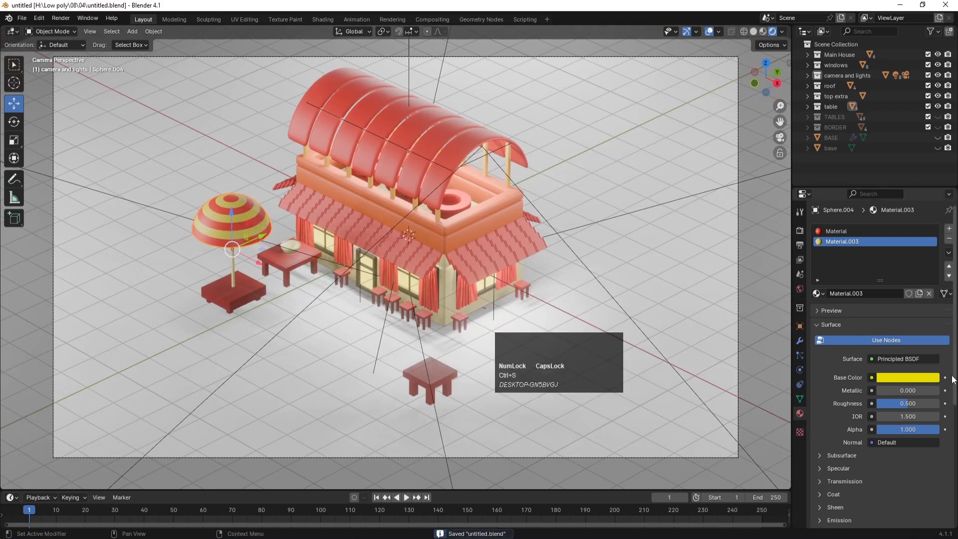
mouse_move(895, 403)
mouse_down()
mouse_move(938, 403)
mouse_move(923, 390)
mouse_move(938, 390)
mouse_move(876, 390)
mouse_move(903, 403)
mouse_move(877, 395)
mouse_up()
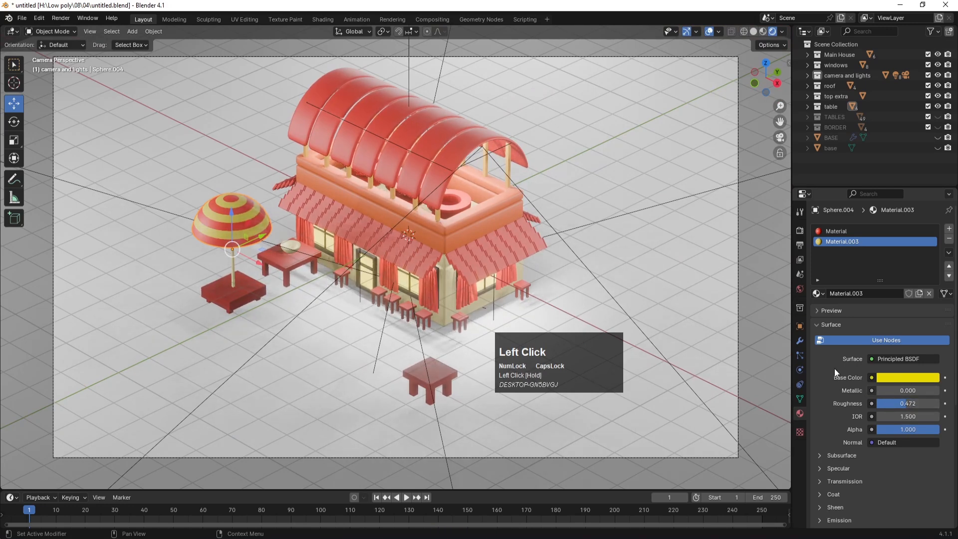
key(ctrl+s)
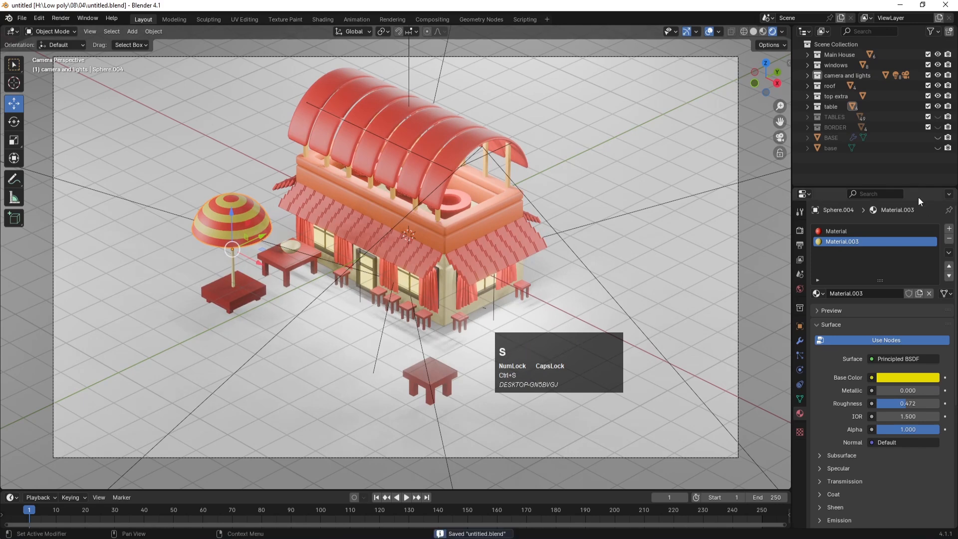
Step: Unhide the TABLES collection and give the round tablecloths the red Material
click(937, 117)
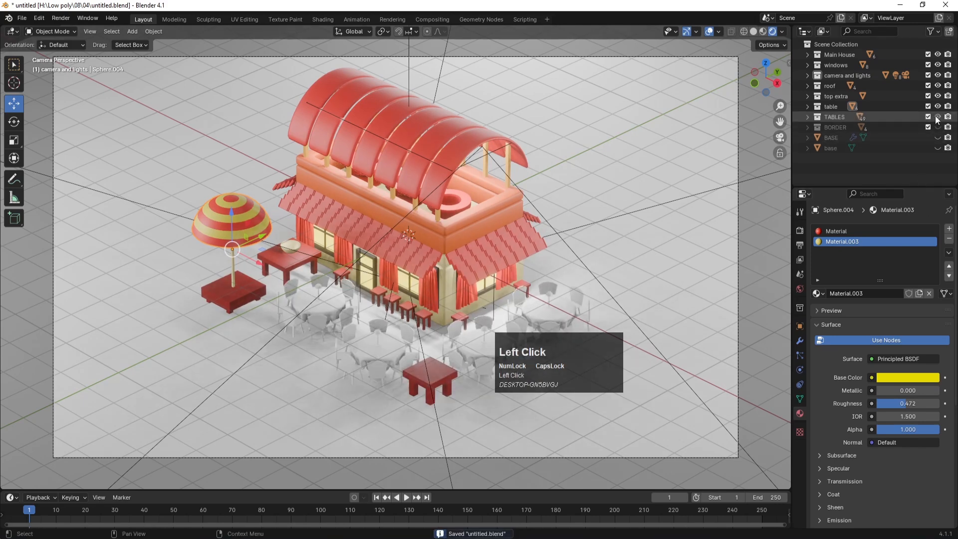
click(340, 296)
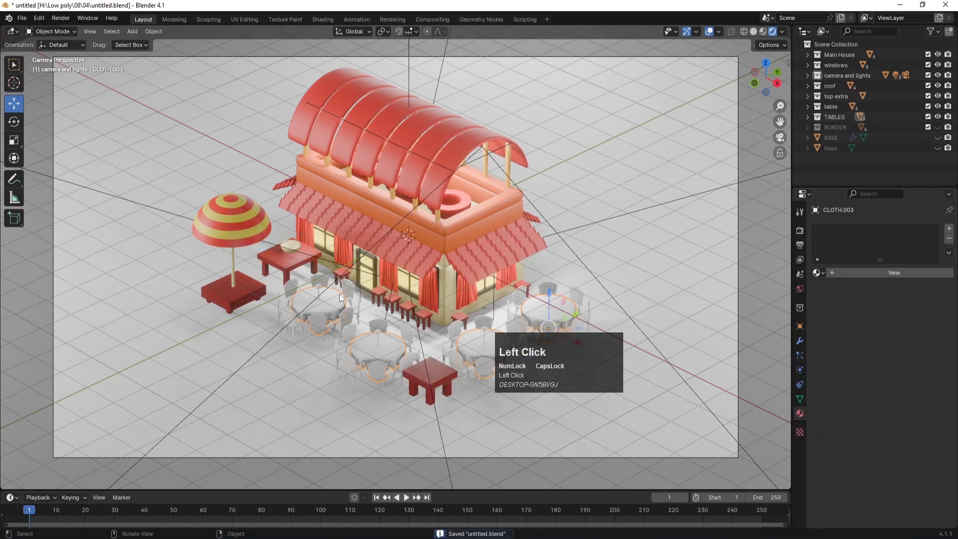
click(818, 273)
click(840, 308)
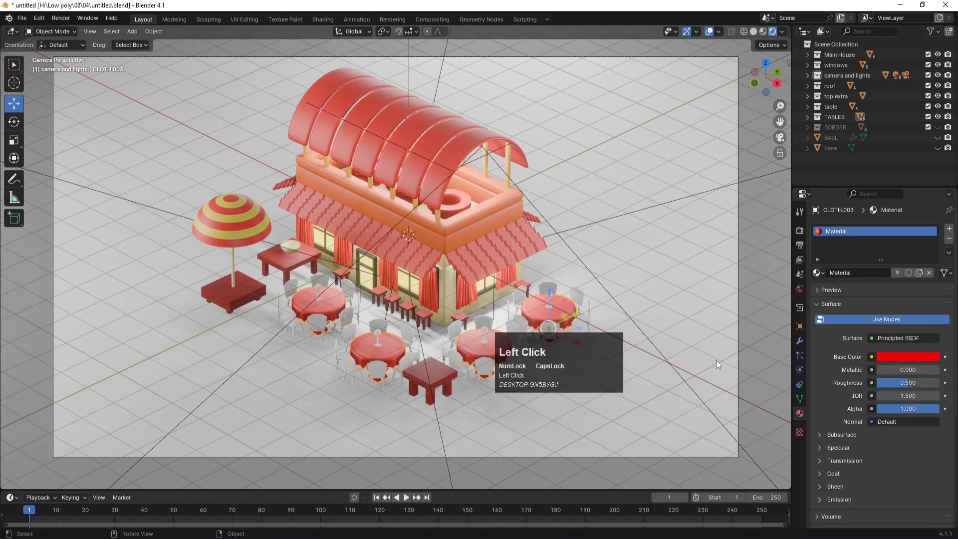
Step: Select several chairs around the front table and save untitled.blend
click(351, 310)
click(349, 286)
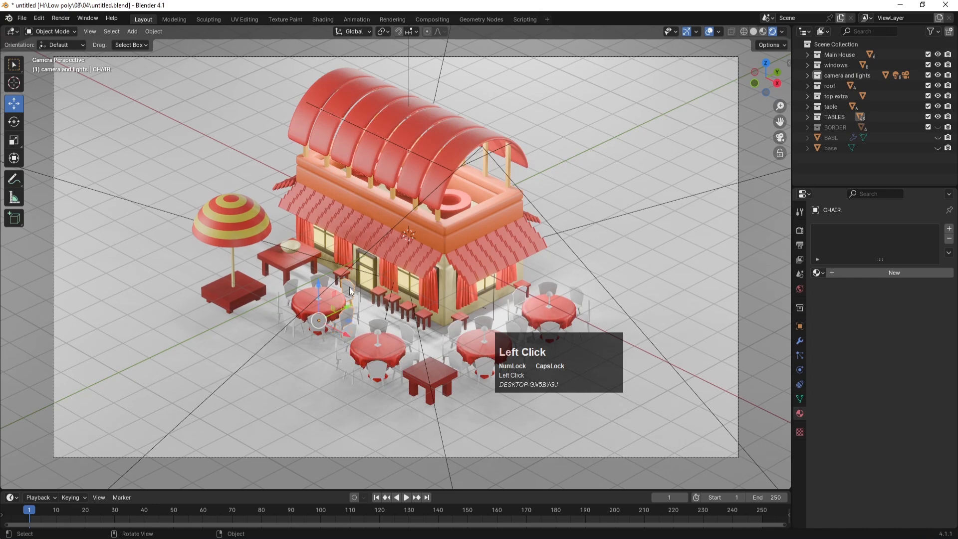
click(372, 322)
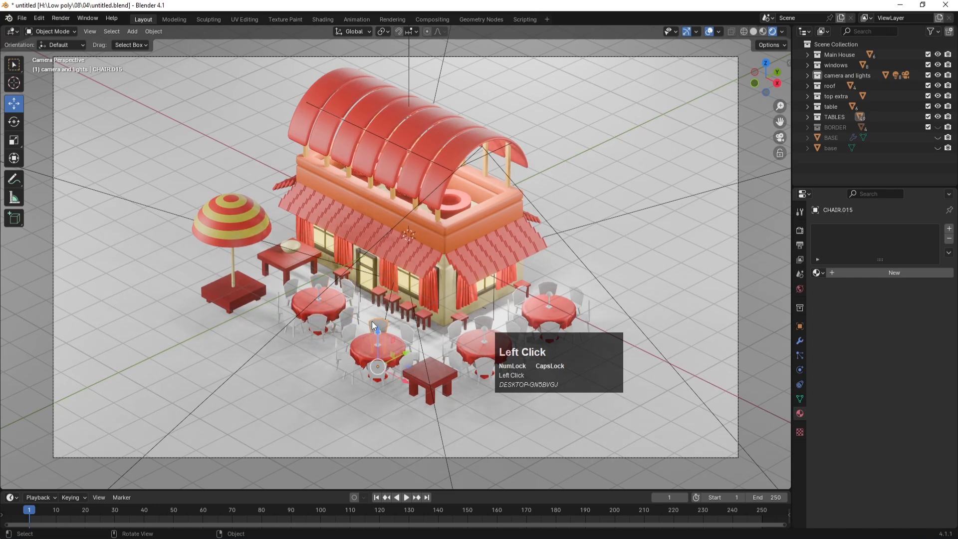
key(ctrl+s)
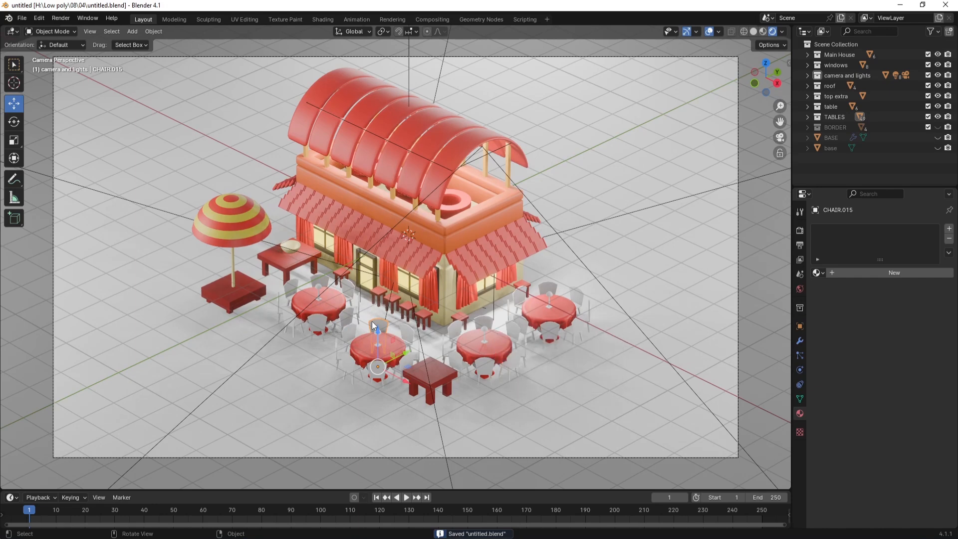
Step: Switch to a top view in Solid shading framing the tables, and save
key(KP_7)
scroll(519, 289, down, 2)
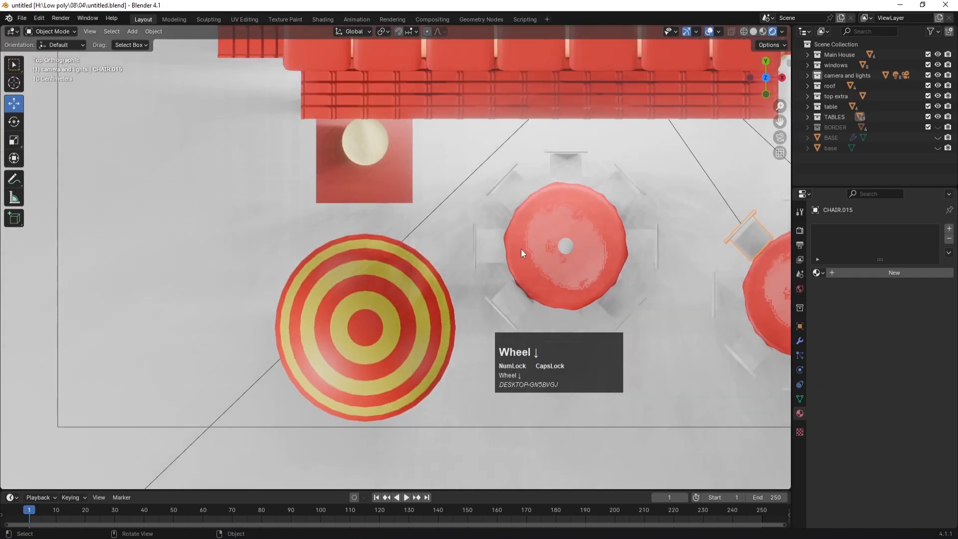
key(z)
click(690, 252)
shift+middle_drag(609, 256, 319, 235)
scroll(312, 215, down, 2)
key(ctrl+s)
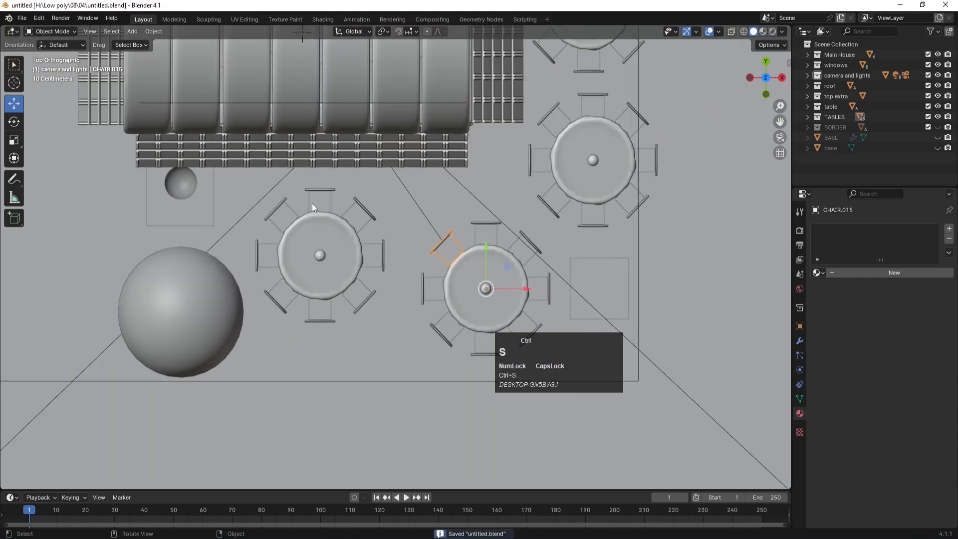
Step: Select all chairs around the left table and the right-hand table
click(324, 199)
shift+click(283, 213)
shift+click(261, 262)
shift+click(290, 307)
shift+click(365, 292)
shift+click(372, 248)
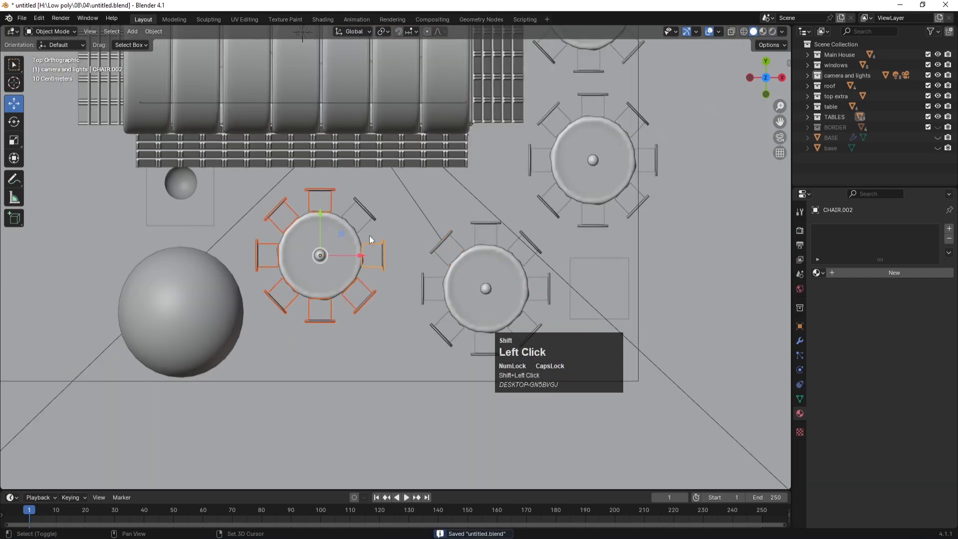
shift+click(445, 246)
shift+click(436, 289)
shift+click(443, 330)
shift+click(478, 335)
shift+click(541, 295)
Step: Add the chairs around the upper table to the selection
shift+click(522, 244)
shift+click(483, 231)
shift+click(549, 207)
shift+click(596, 221)
shift+click(622, 213)
shift+click(651, 158)
shift+click(541, 159)
shift+click(549, 126)
shift+click(587, 107)
shift+click(642, 119)
Step: Add the remaining table's chairs and drop the floor plane from the selection
shift+middle_drag(633, 93, 566, 262)
shift+click(568, 215)
shift+click(582, 168)
shift+click(567, 133)
shift+click(524, 107)
shift+click(483, 130)
shift+click(467, 177)
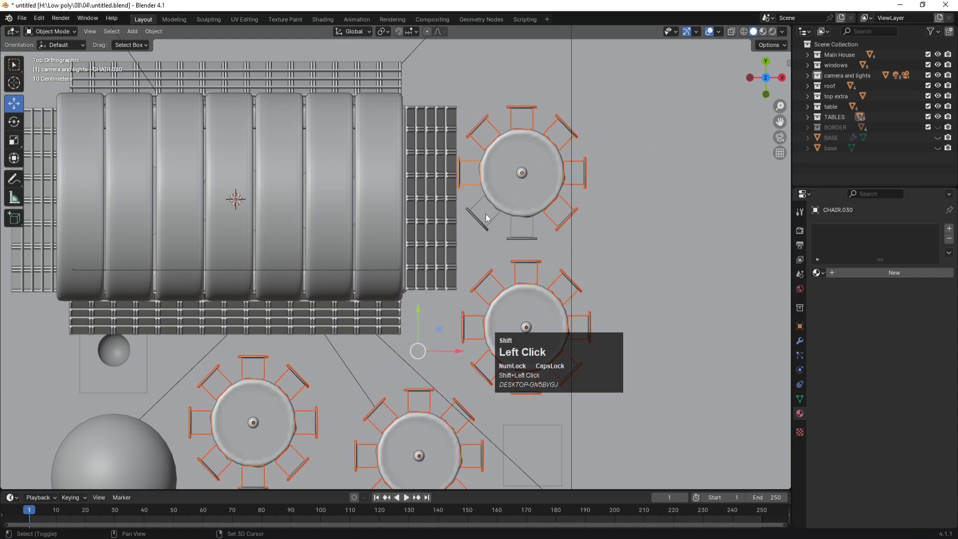
scroll(483, 215, down, 8)
scroll(449, 250, up, 5)
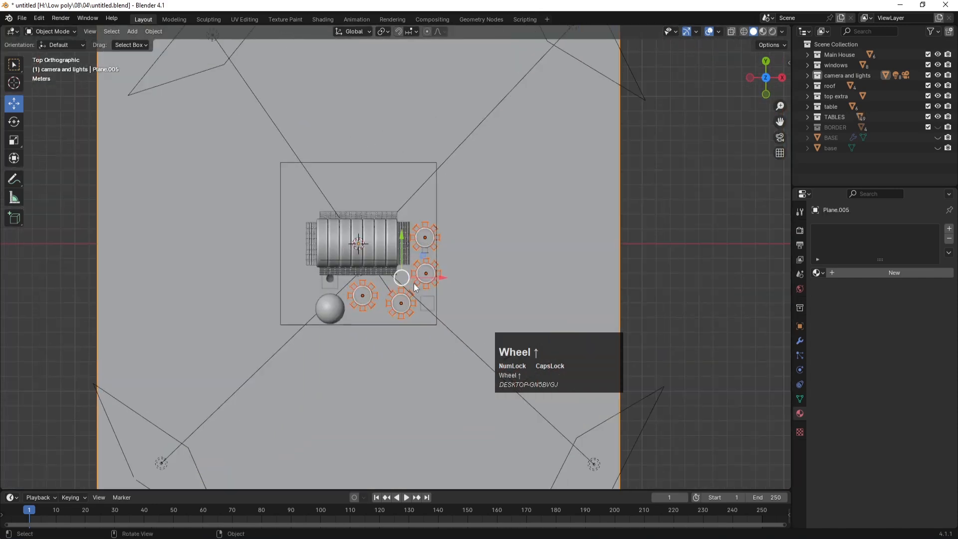
shift+click(583, 223)
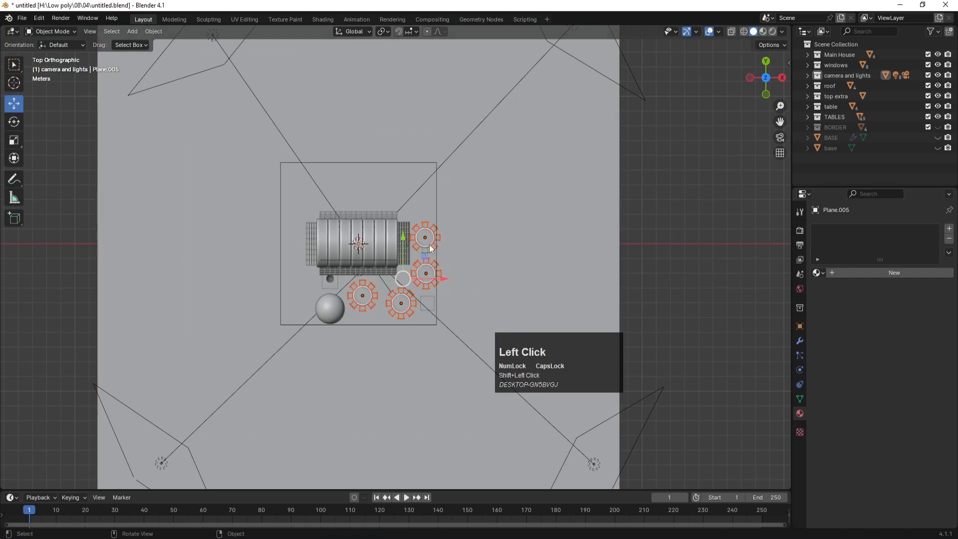
scroll(414, 265, up, 4)
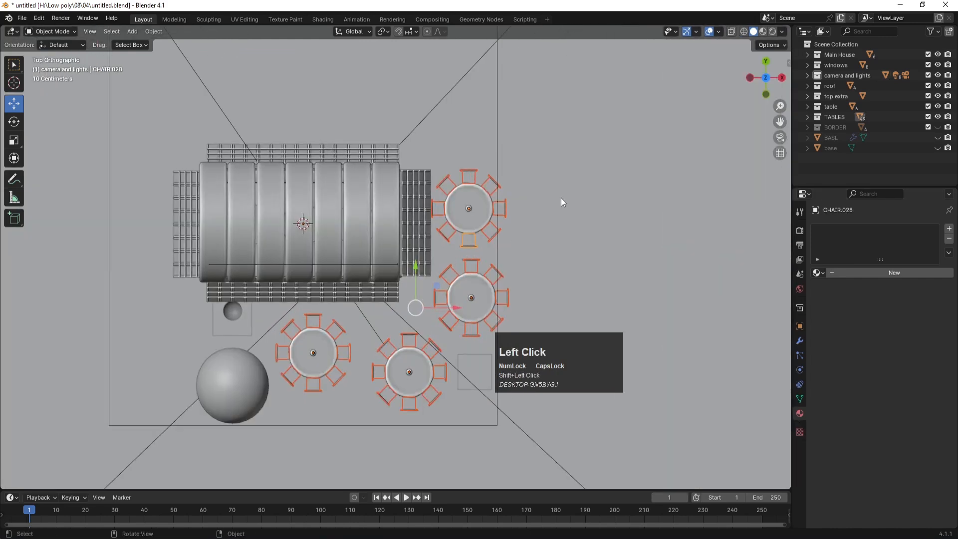
Step: Join the selected chairs into CHAIR.028 and return to the camera view
key(ctrl+j)
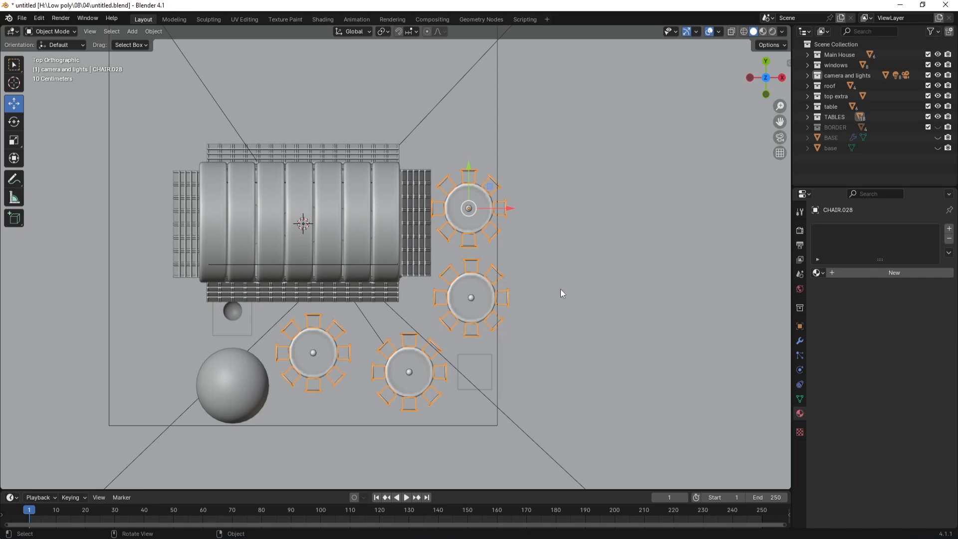
middle_drag(560, 289, 555, 280)
key(KP_0)
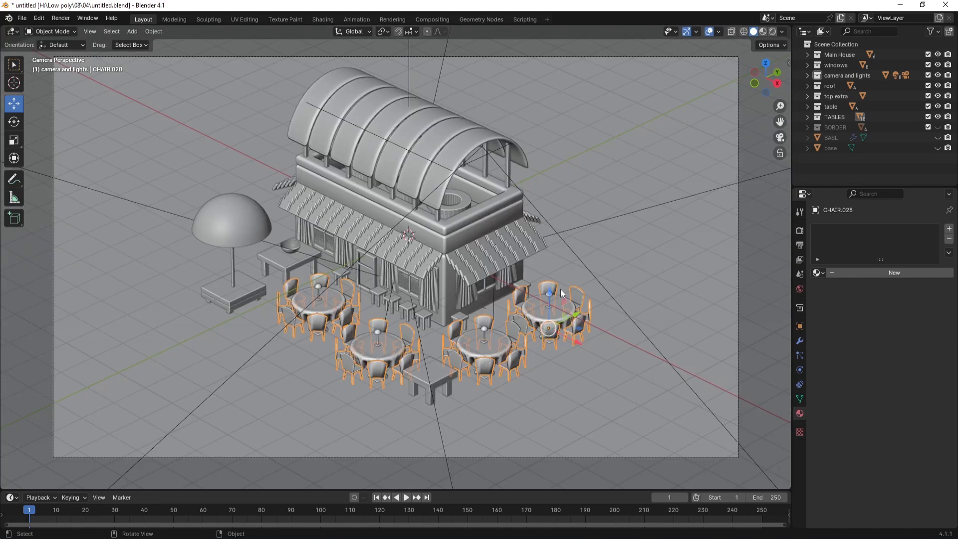
Step: In Rendered shading, try Material and Material.003 on CHAIR.028, settle on TABLES, then save
key(z)
click(571, 232)
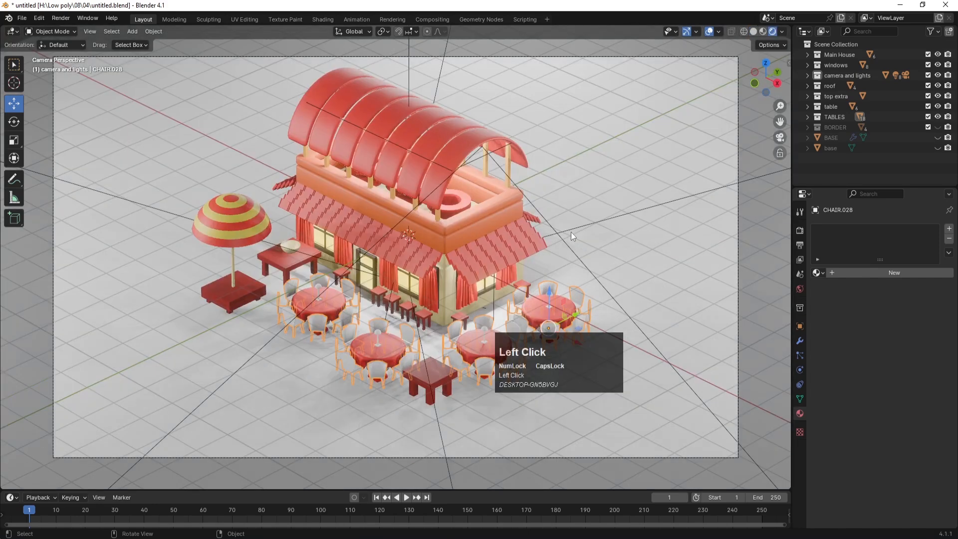
click(823, 271)
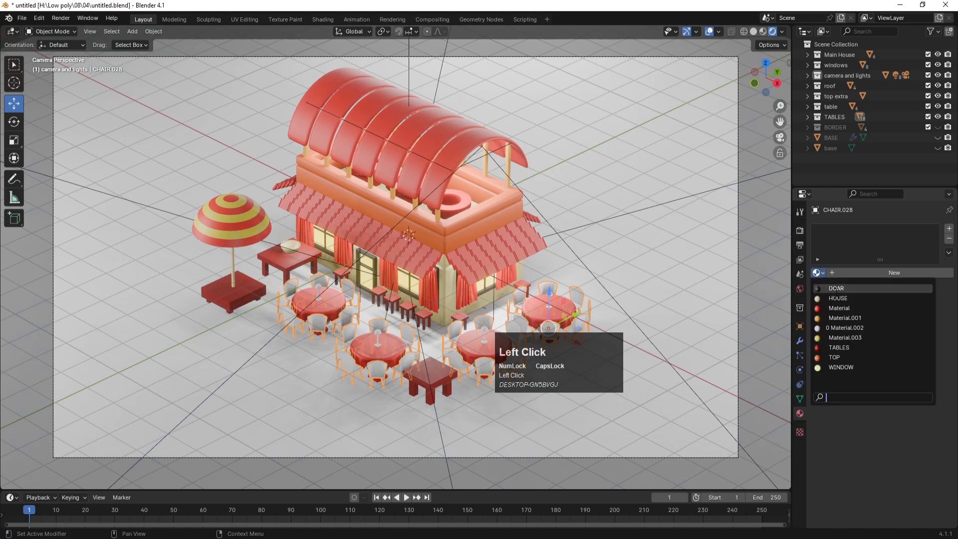
click(831, 308)
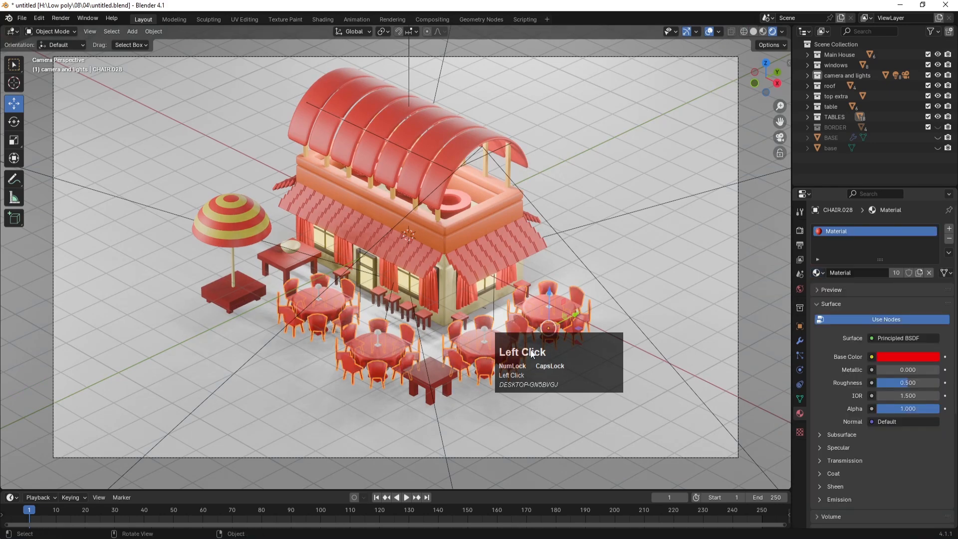
click(818, 273)
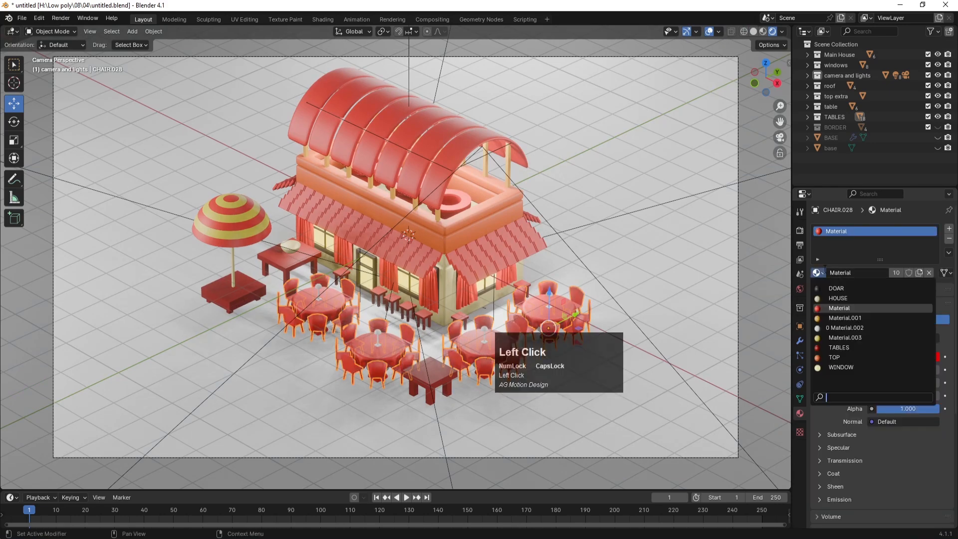
click(843, 337)
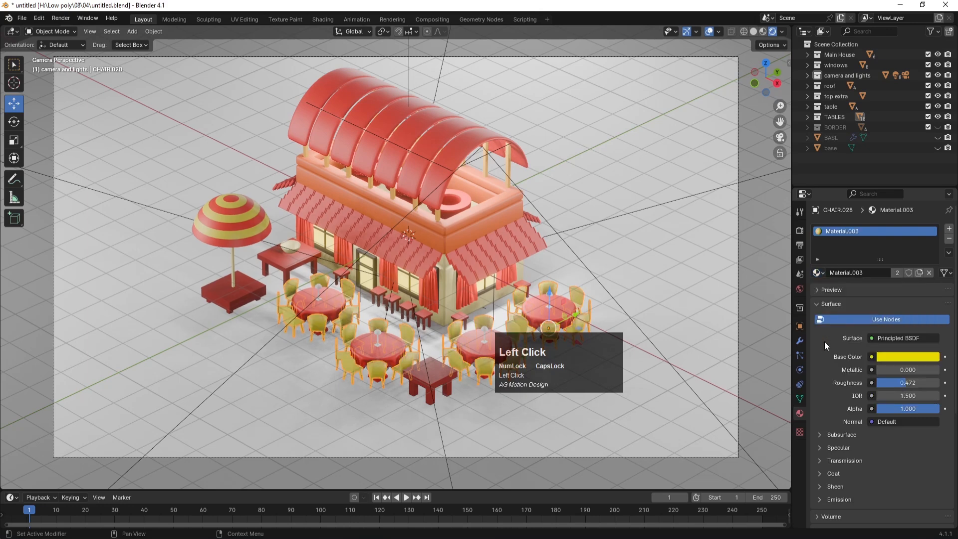
click(824, 273)
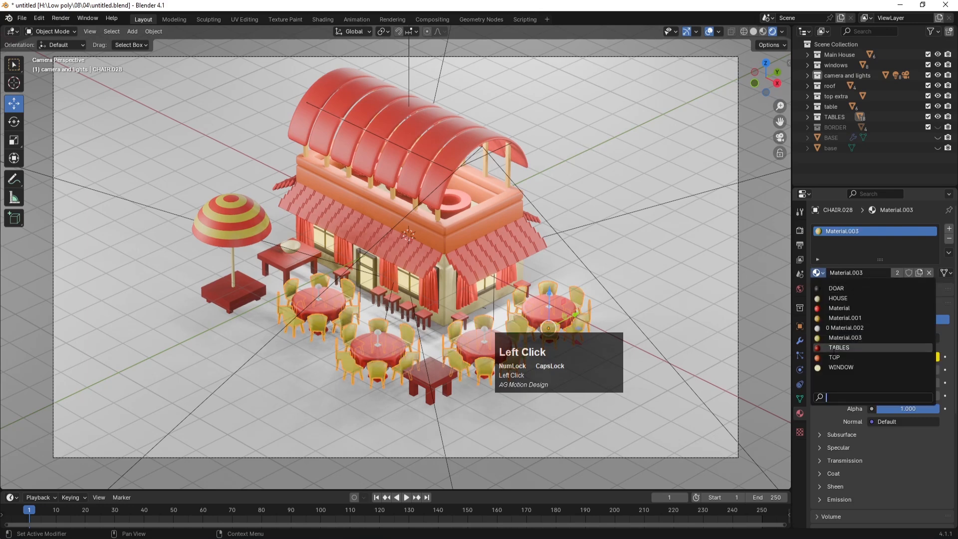
click(836, 348)
click(667, 304)
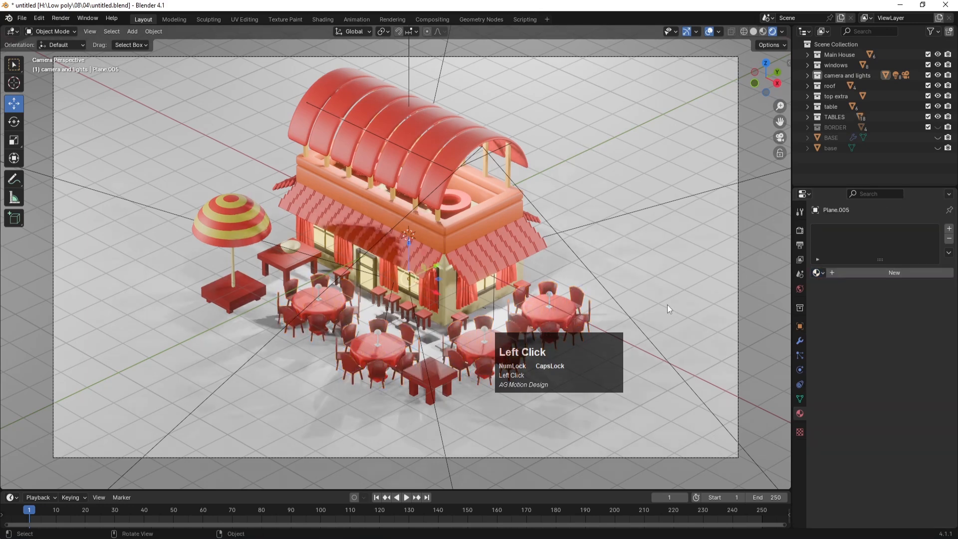
key(ctrl+s)
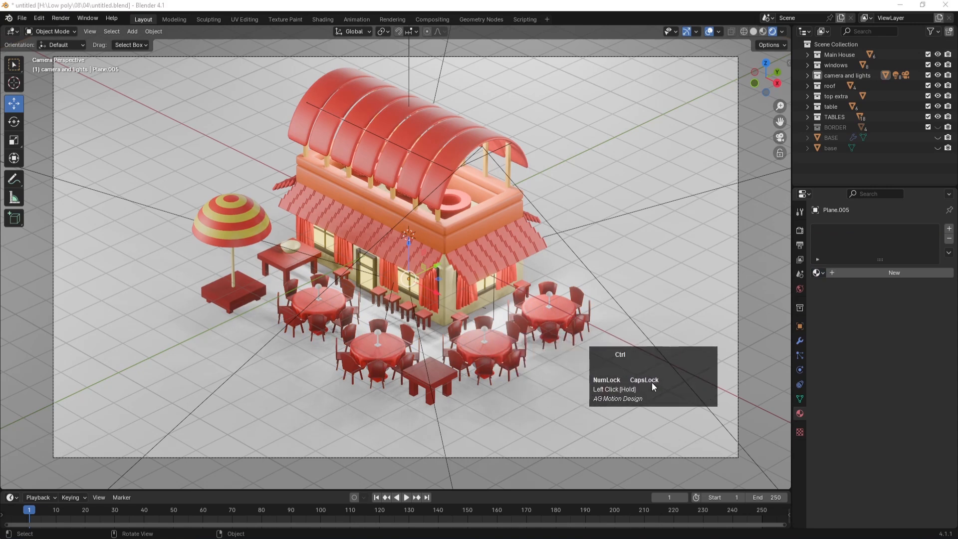
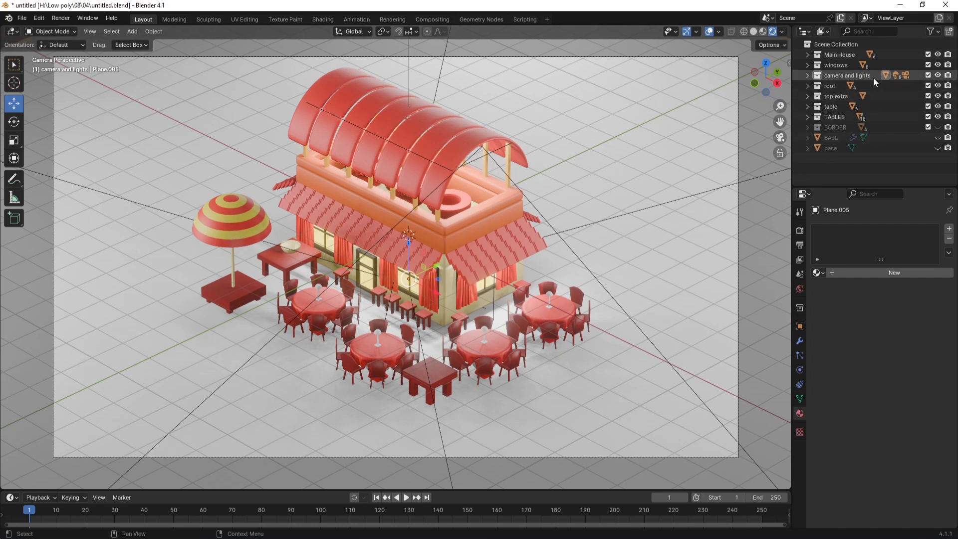
Step: In side view, duplicate Area.006 and move the copy over the striped umbrella's centre
click(807, 75)
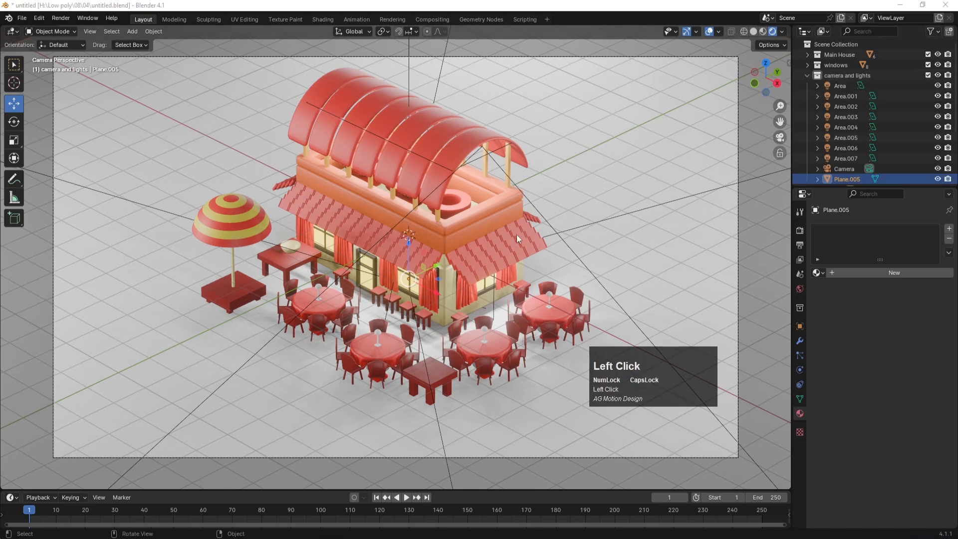
key(KP_3)
scroll(354, 286, up, 4)
click(335, 281)
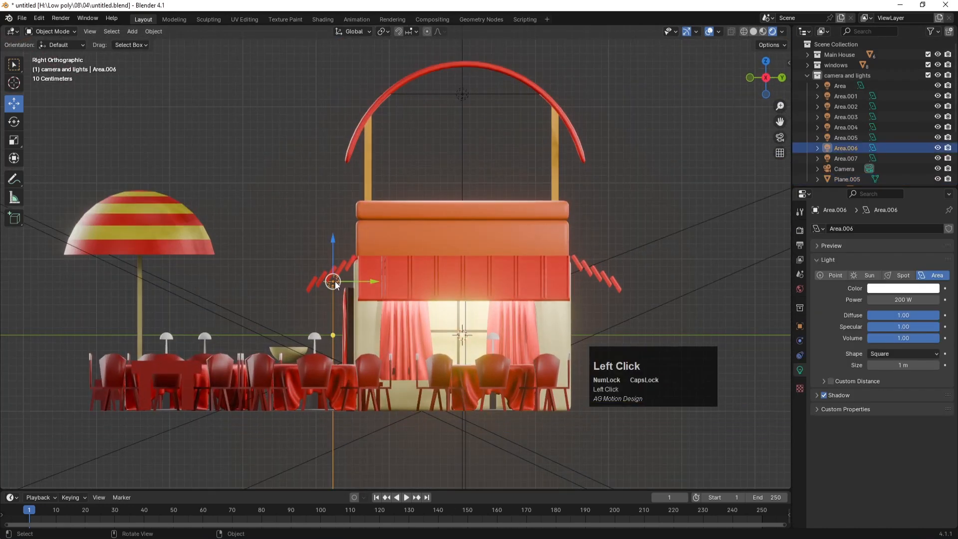
key(shift+d)
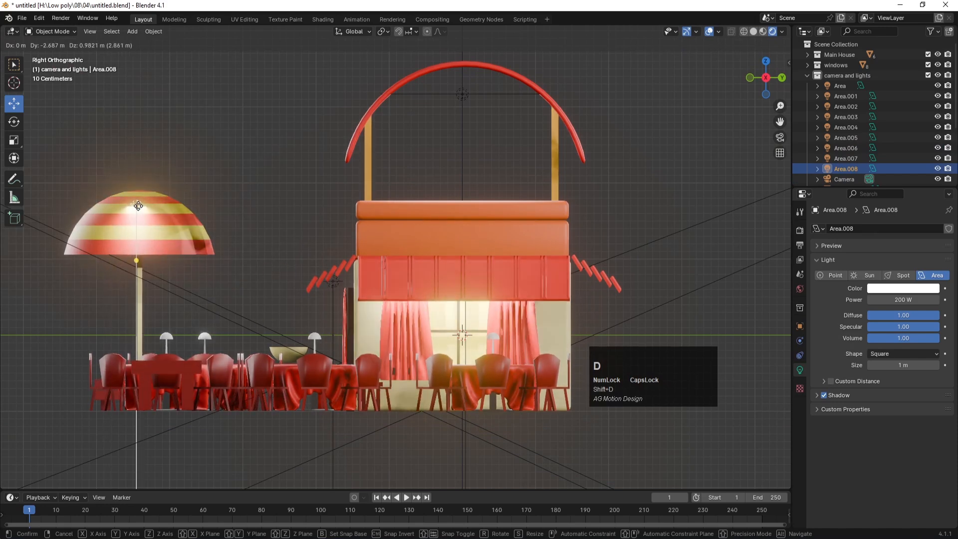
click(139, 209)
scroll(342, 319, down, 5)
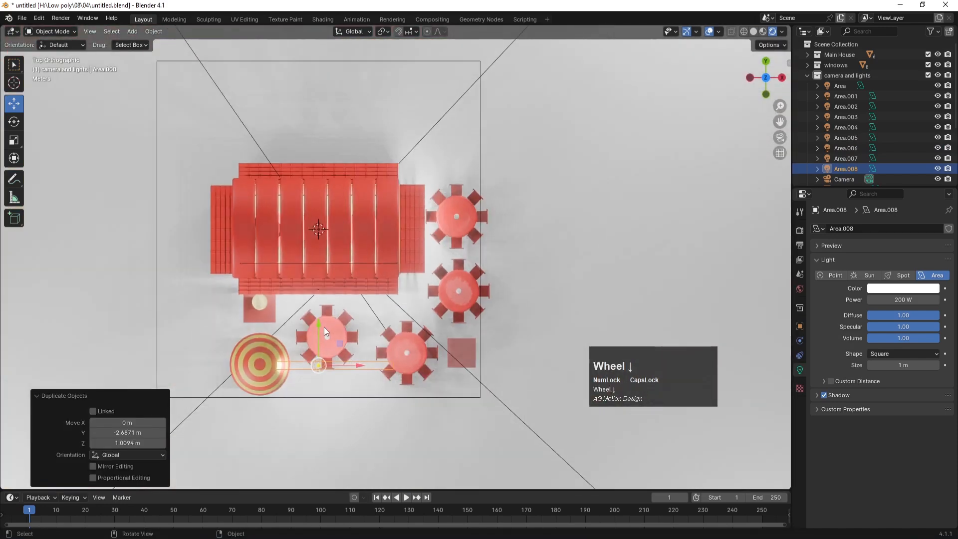
key(g)
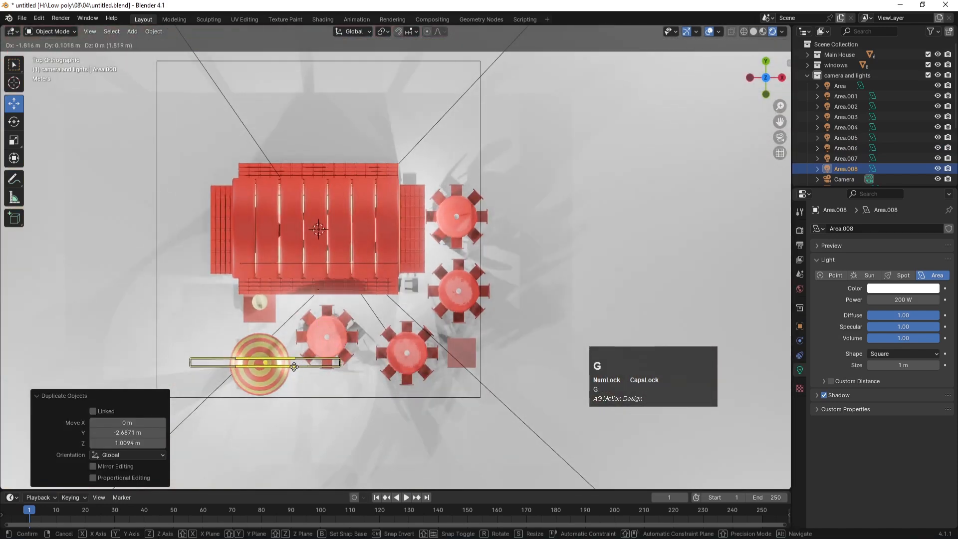
click(284, 368)
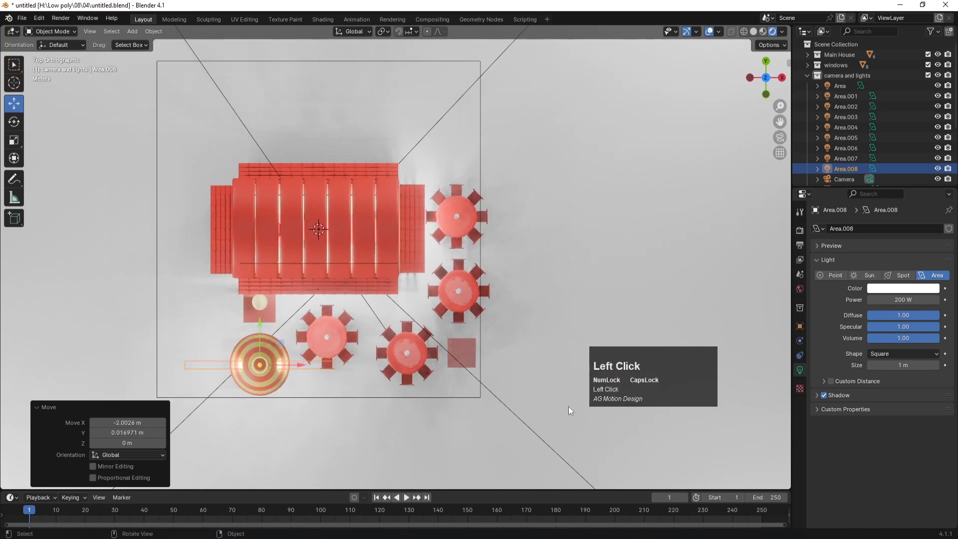
Step: Narrow the new light to 0.265 on X and stretch it to 3.063 on Y
key(s)
key(x)
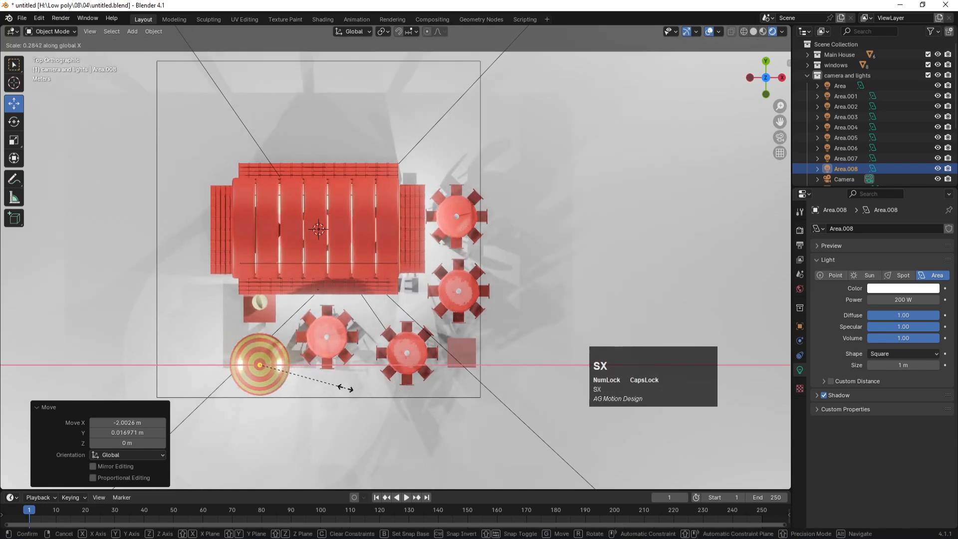
click(340, 391)
key(s)
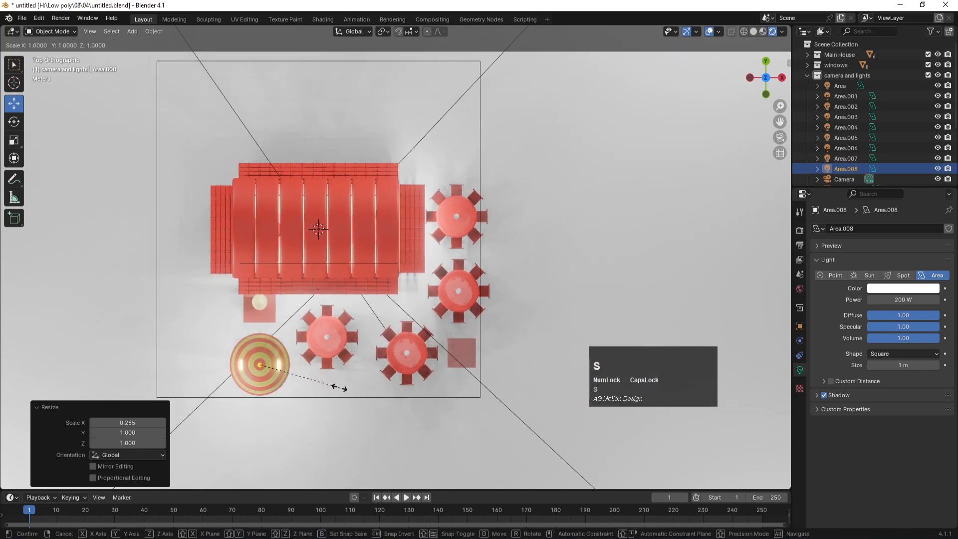
key(z)
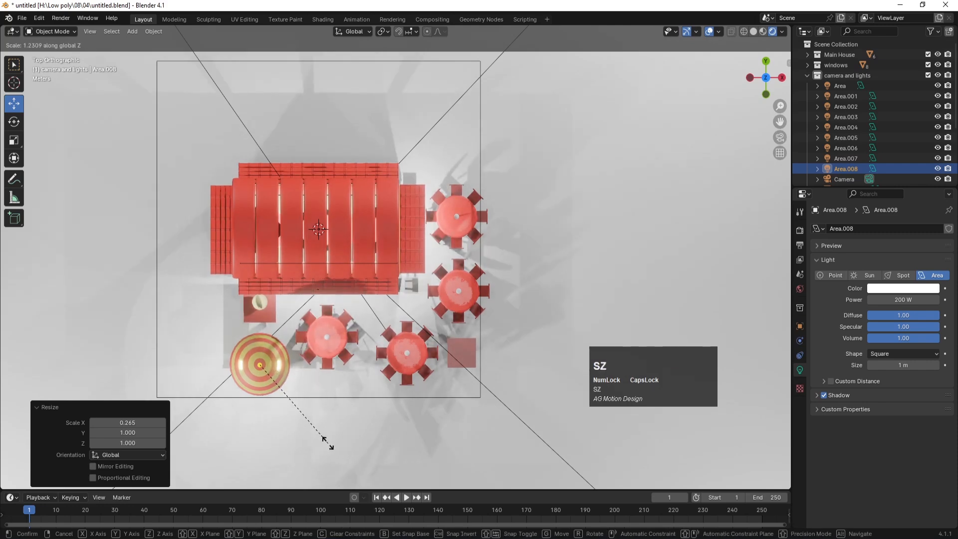
key(y)
click(322, 433)
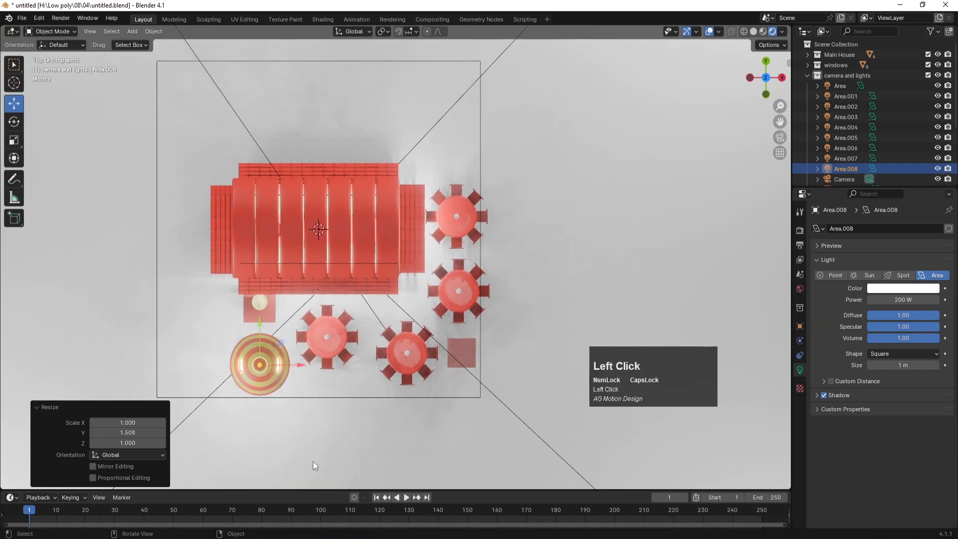
key(s)
key(y)
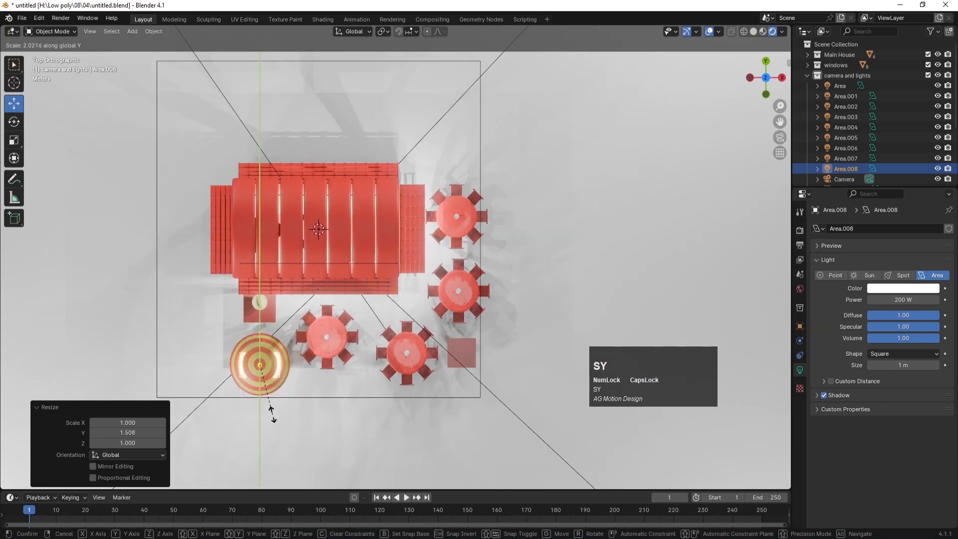
click(265, 442)
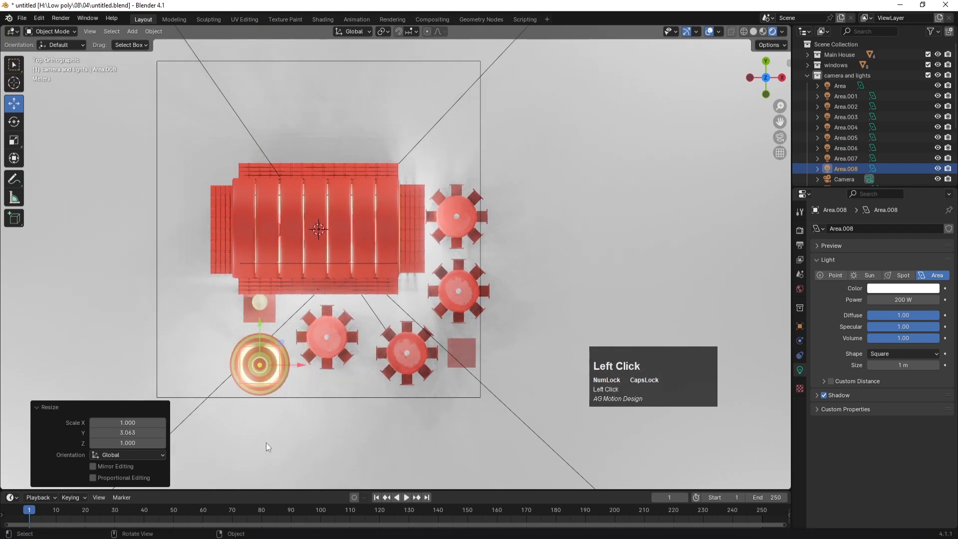
Step: In front view, lower the light 0.376 m toward the umbrella, then return to the camera view
key(KP_1)
scroll(235, 233, up, 1)
scroll(235, 234, up, 3)
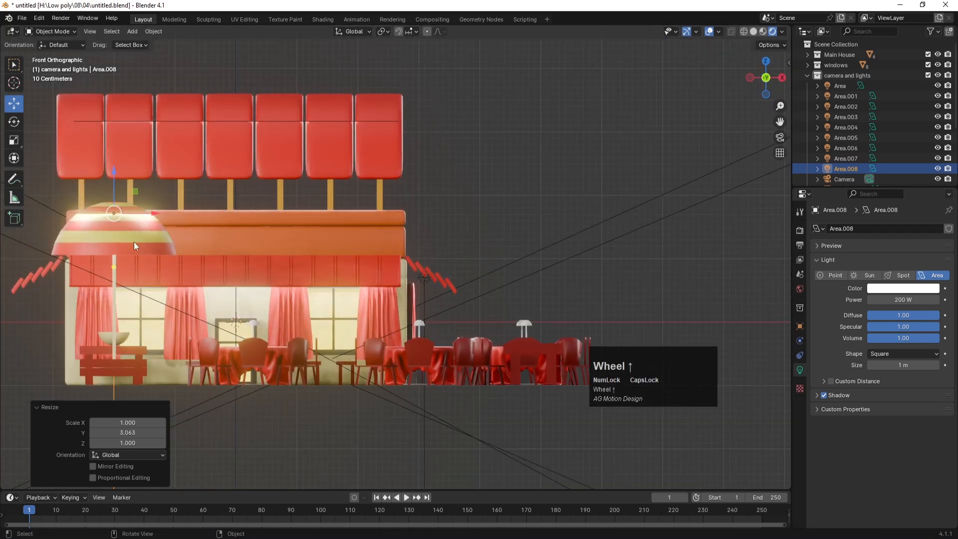
key(g)
key(z)
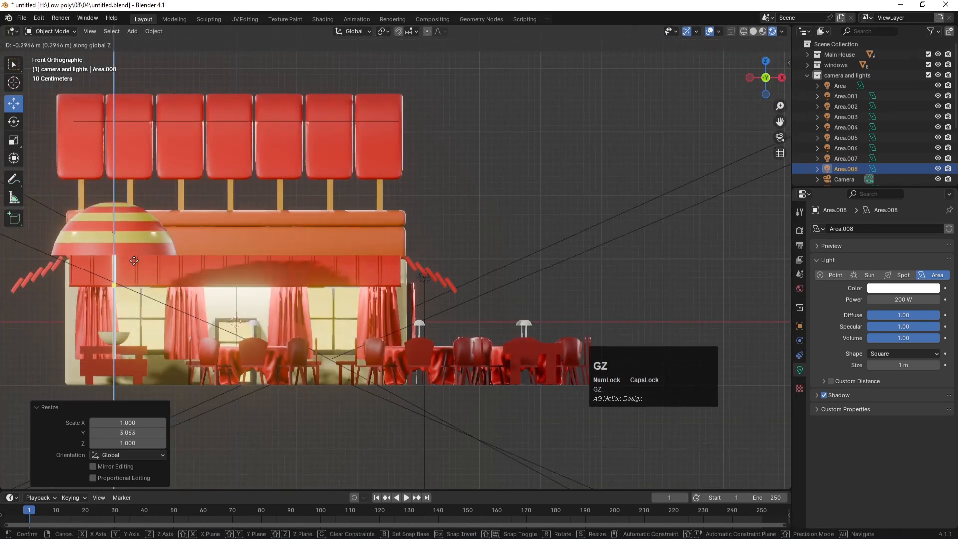
click(133, 269)
key(KP_0)
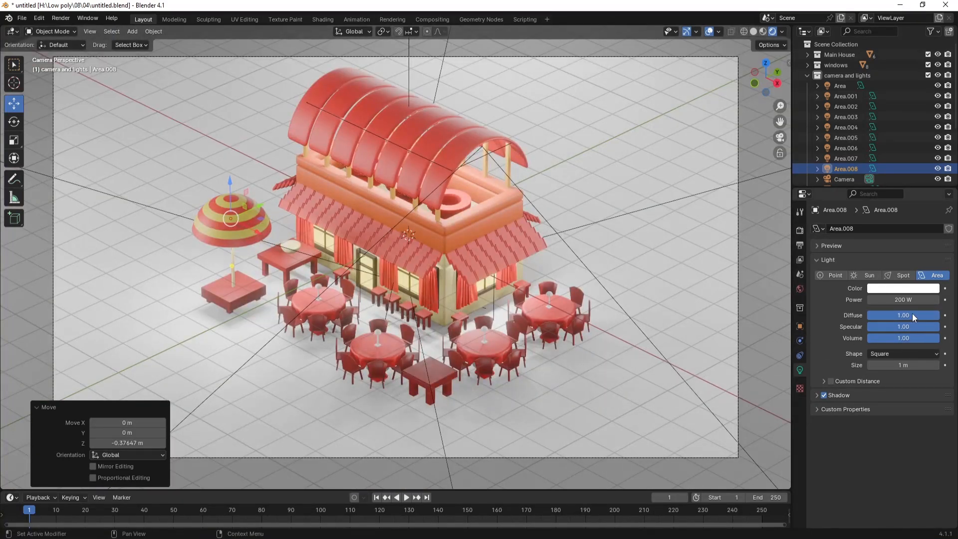
Step: Set Area.008's power to 1000 W and tint it warm yellow
click(899, 300)
text(1000)
key(Return)
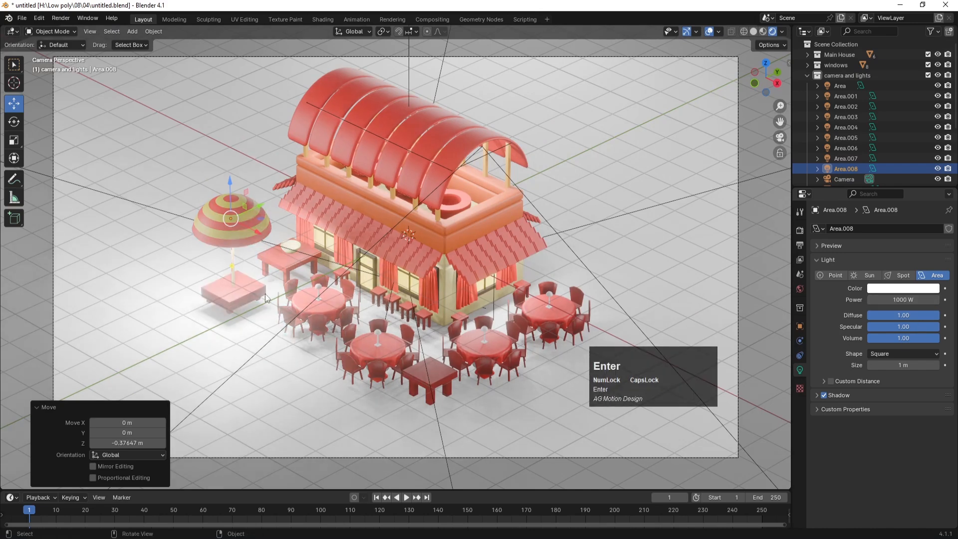
click(903, 288)
drag(856, 220, 846, 212)
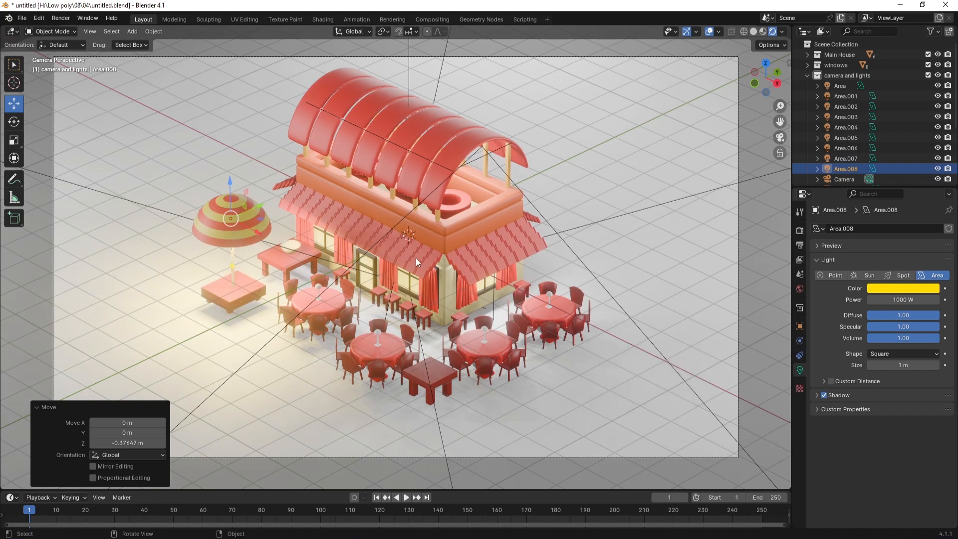
click(320, 289)
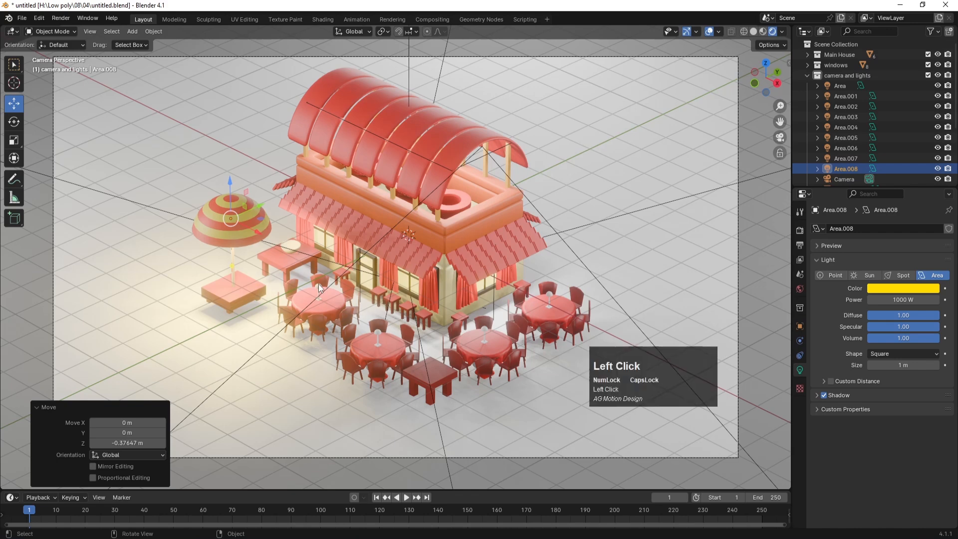
Step: Join the four table lamp spheres into one object and save
shift+click(379, 337)
shift+click(485, 329)
shift+click(550, 295)
key(ctrl+j)
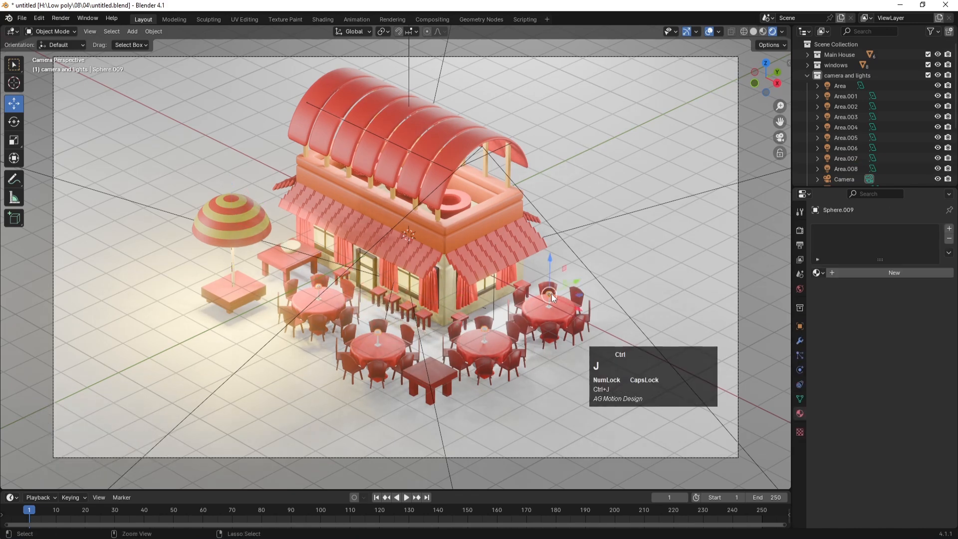
key(ctrl+s)
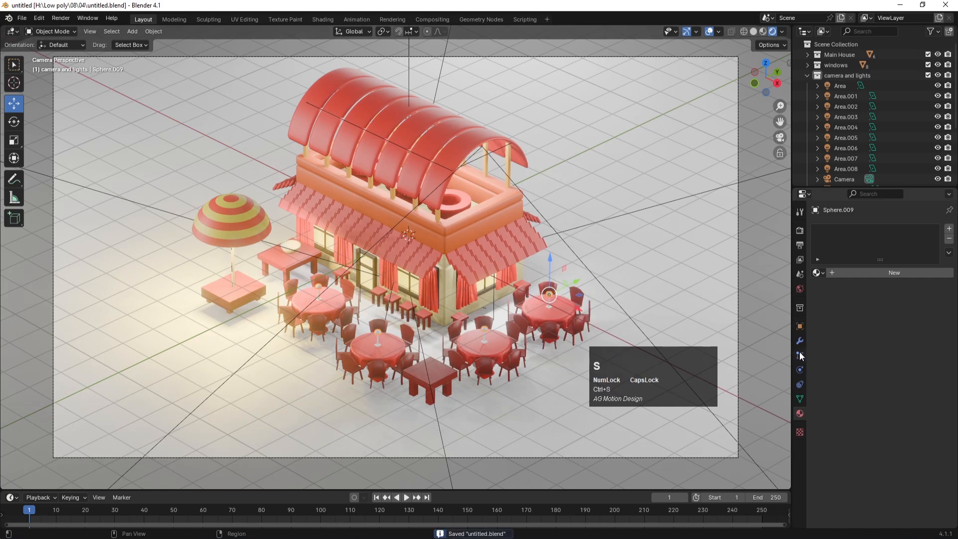
Step: Create a new material named GLOW with a bright yellow base colour
click(896, 272)
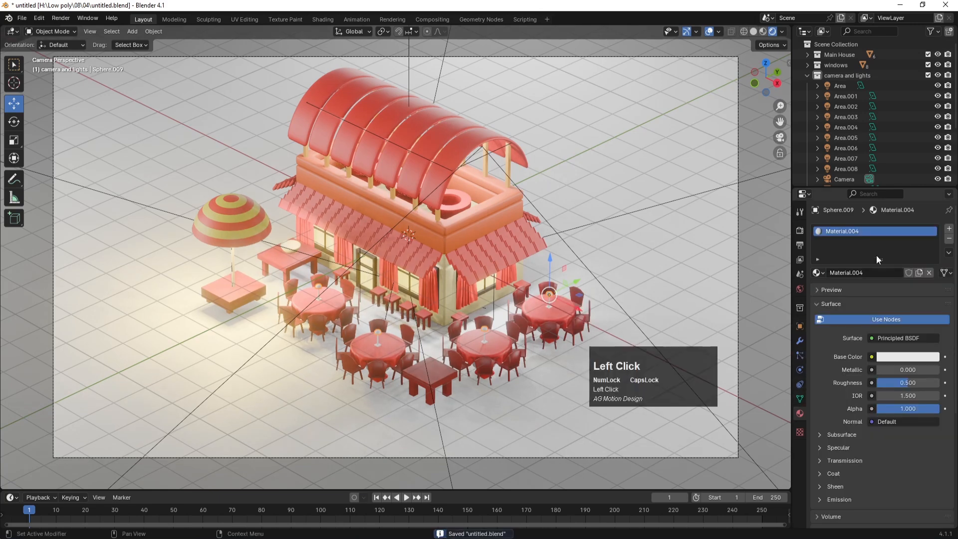
text(GLOW)
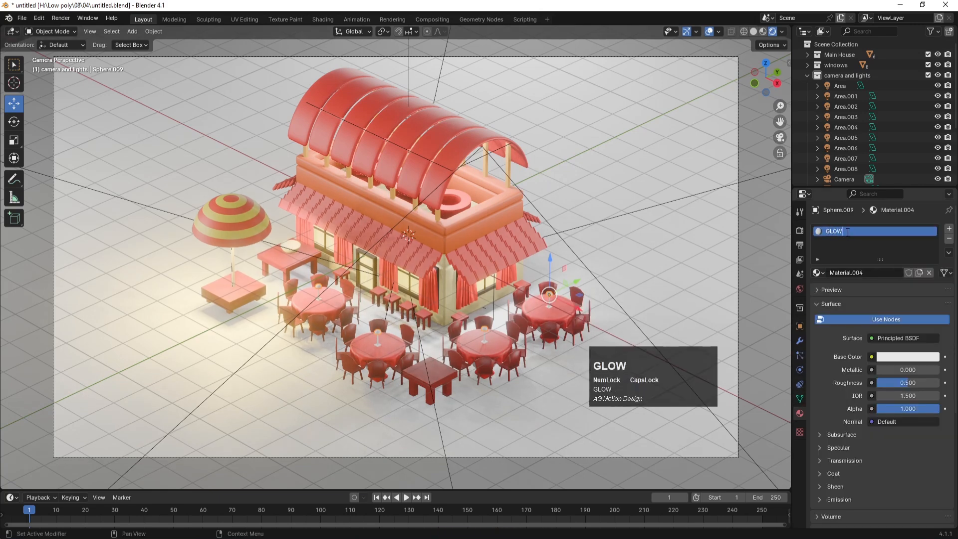
key(Return)
click(898, 357)
drag(872, 241, 850, 267)
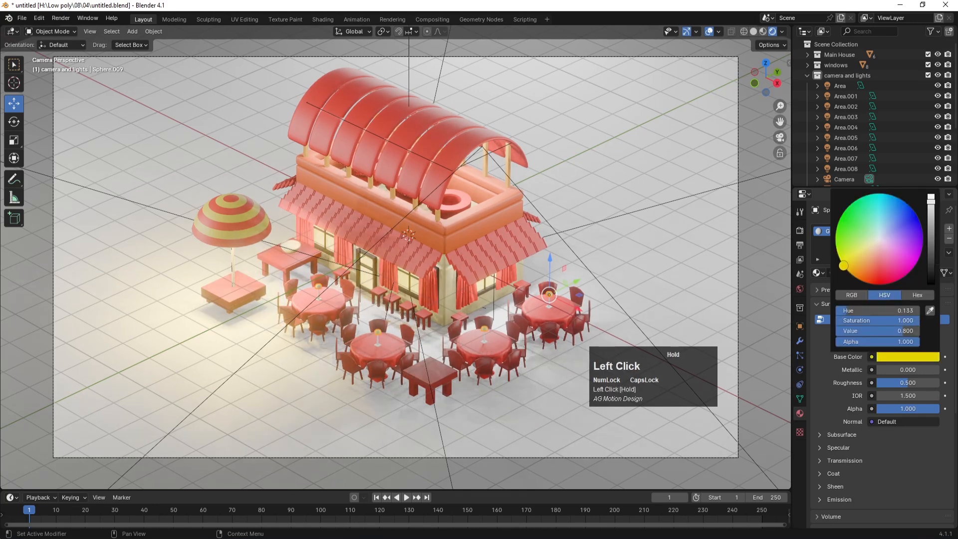
Step: Give GLOW a yellow emission at strength 9.7 and save the file
scroll(840, 446, down, 4)
click(830, 414)
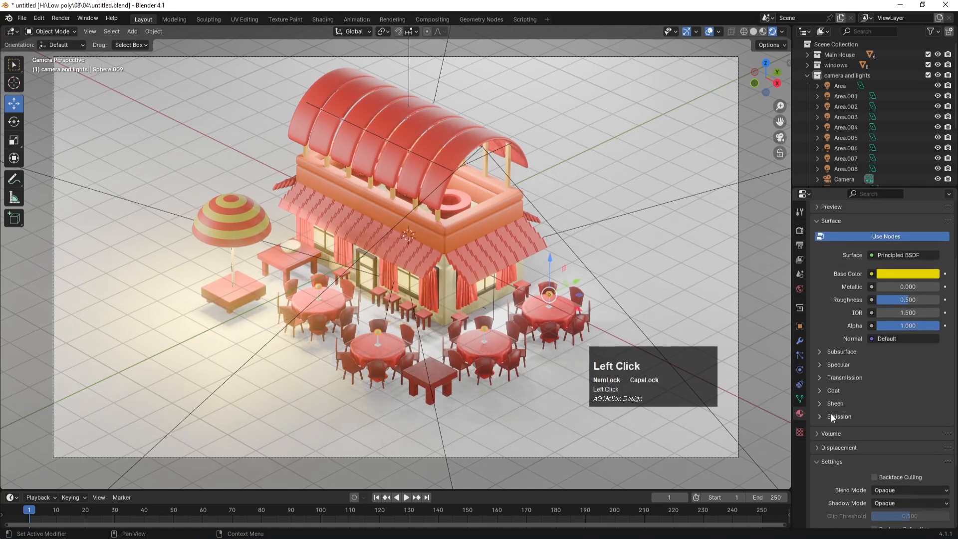
click(893, 430)
click(849, 331)
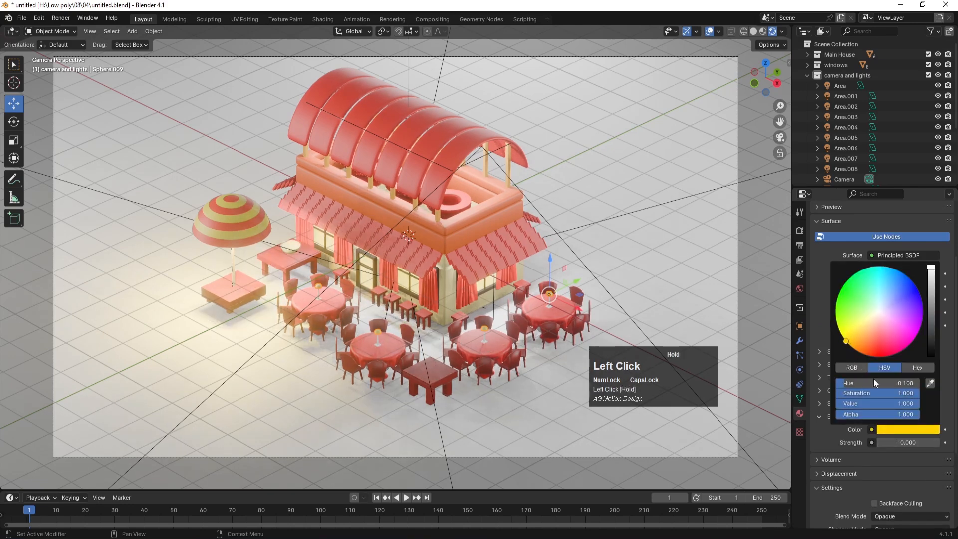
drag(898, 442, 937, 442)
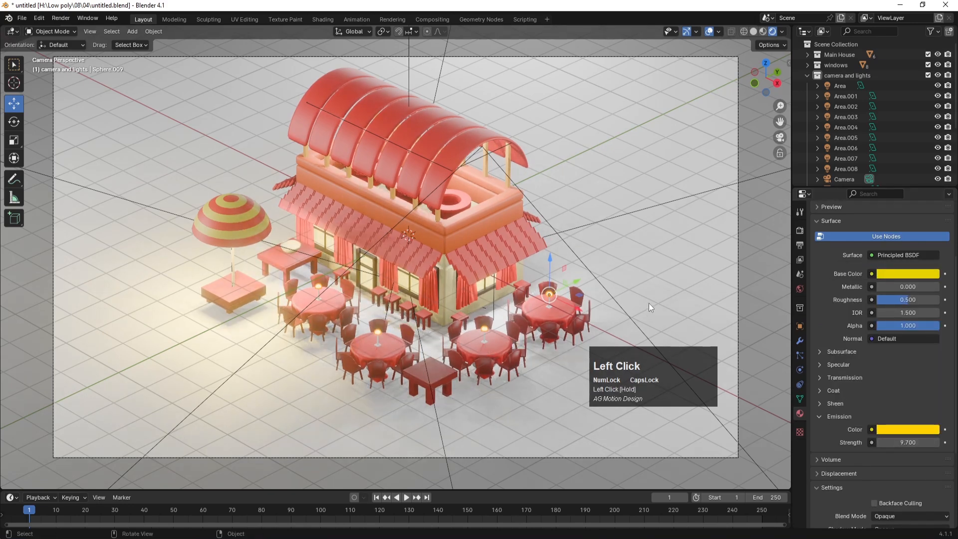
click(346, 326)
key(ctrl+s)
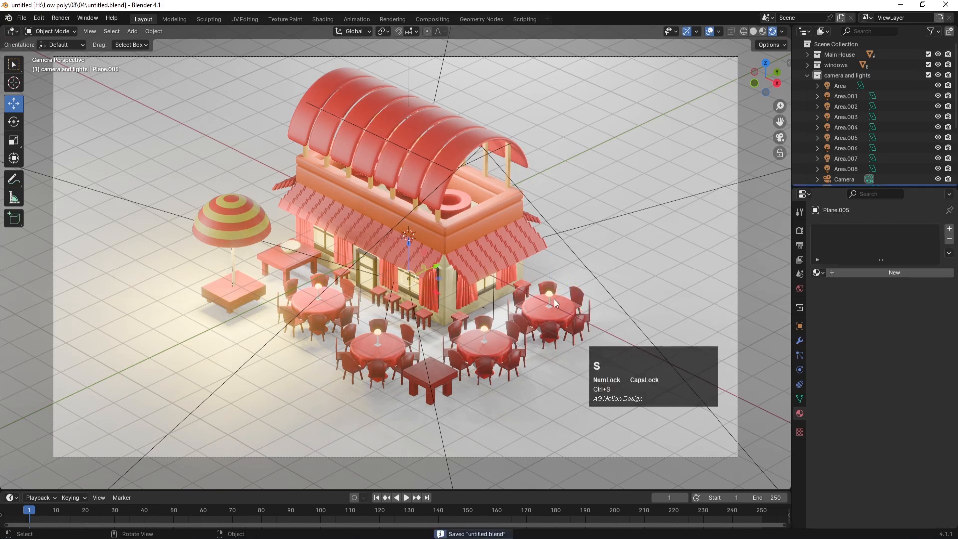
Step: Turn on visibility for BORDER, BASE and base in the Outliner
click(808, 75)
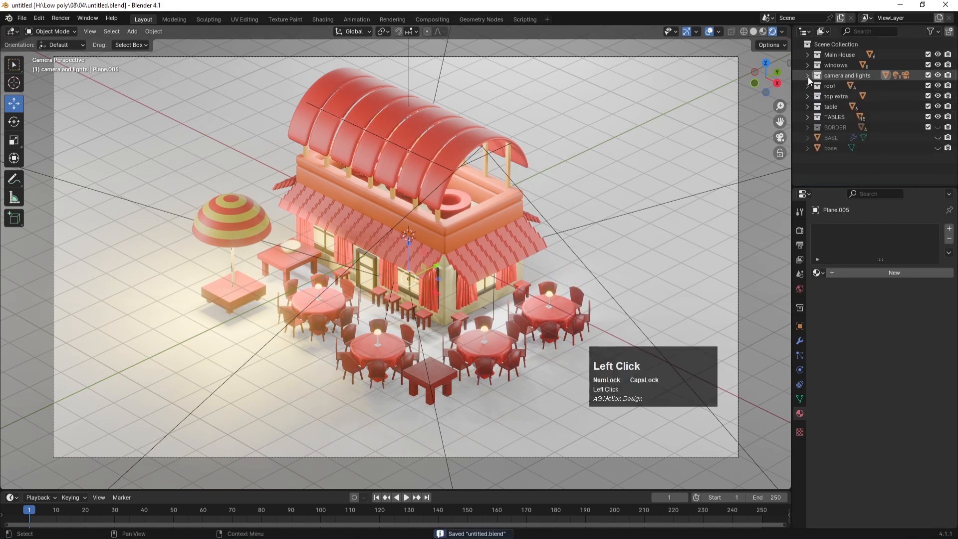
click(939, 128)
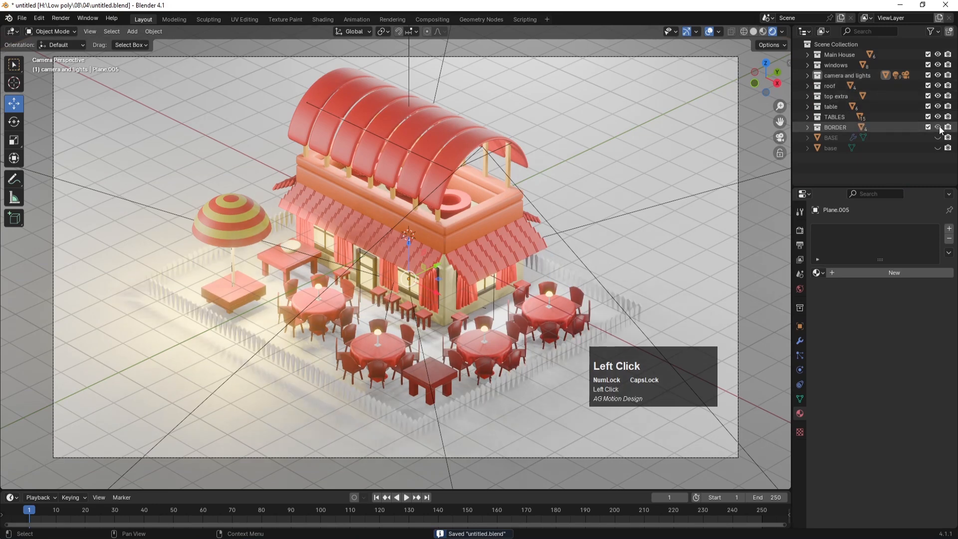
click(280, 354)
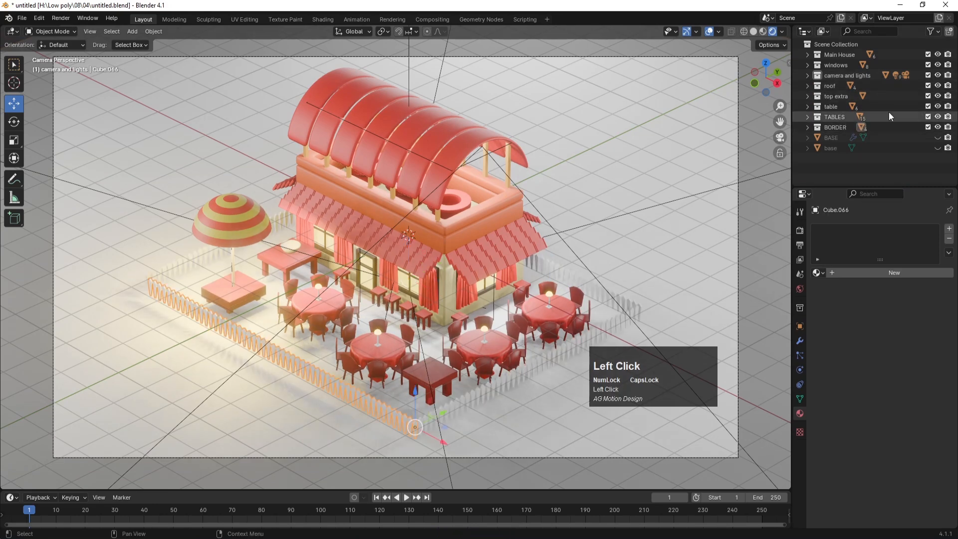
click(938, 138)
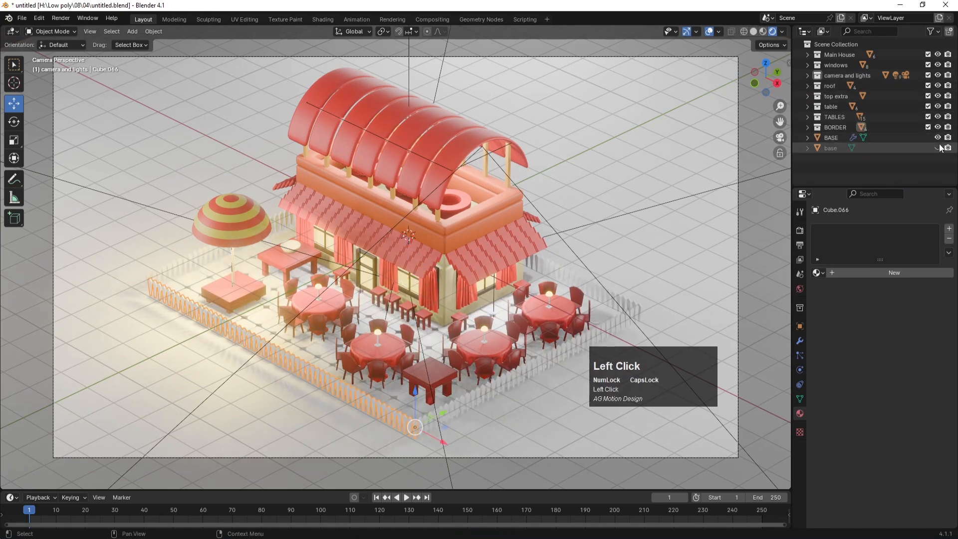
click(938, 148)
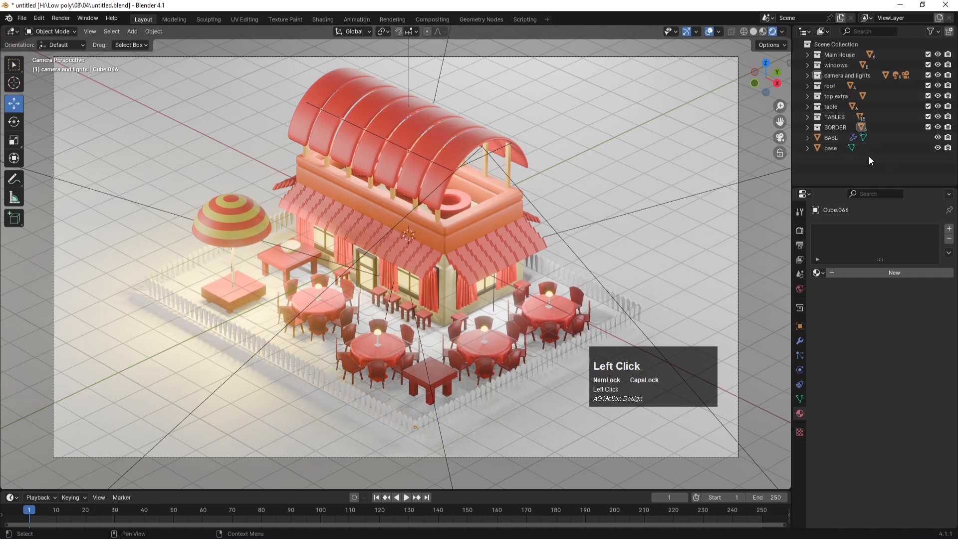
click(830, 149)
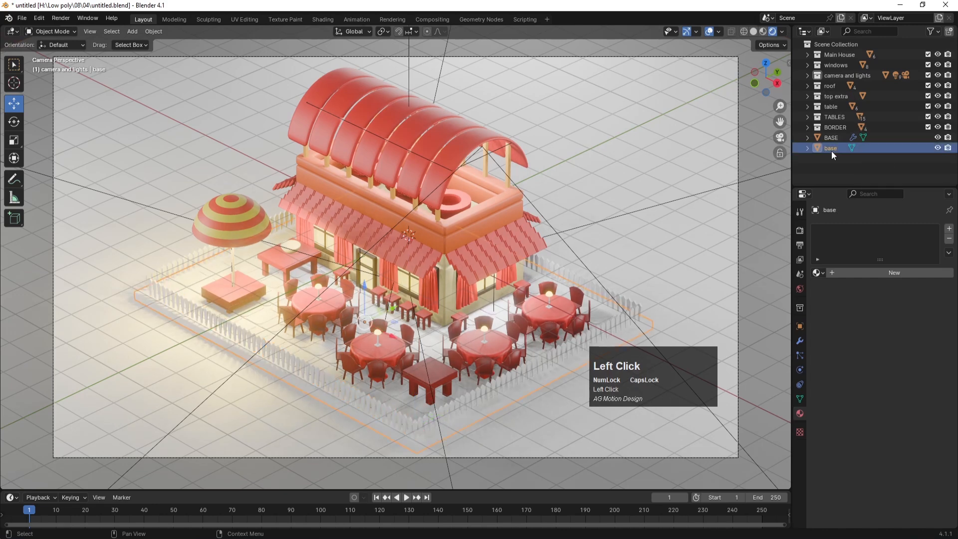
Step: Give BASE a new Material.004 with a pale peach base colour (hue 0.071, saturation 0.585)
click(430, 341)
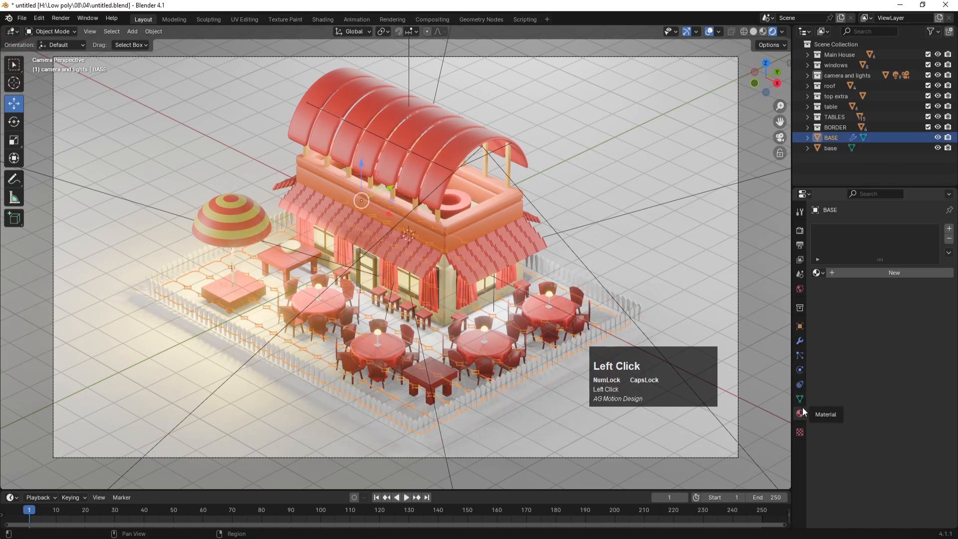
click(818, 272)
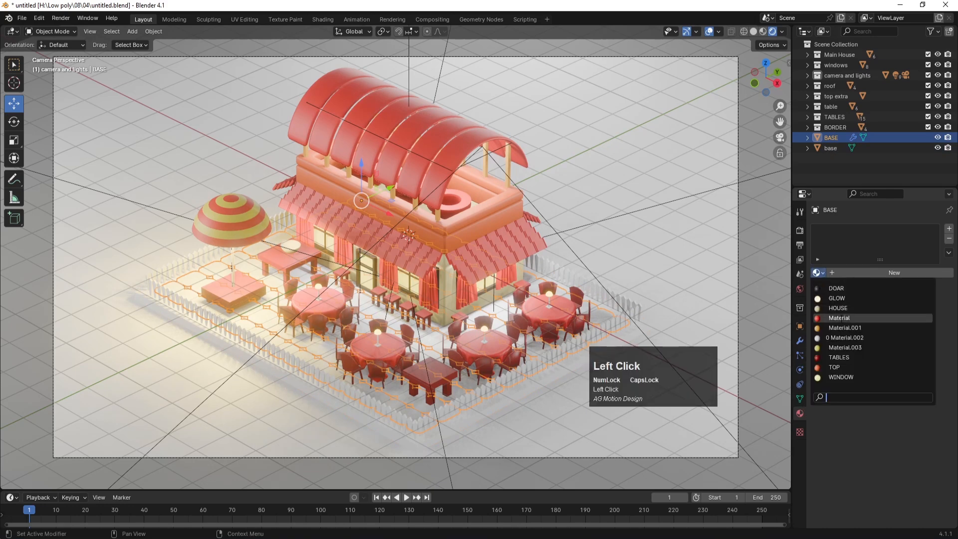
click(841, 317)
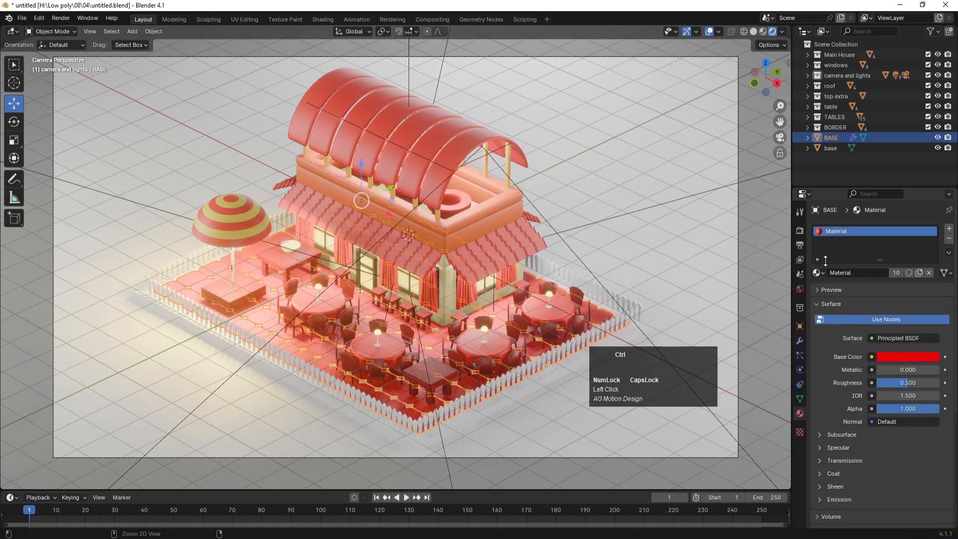
key(ctrl+z)
click(878, 274)
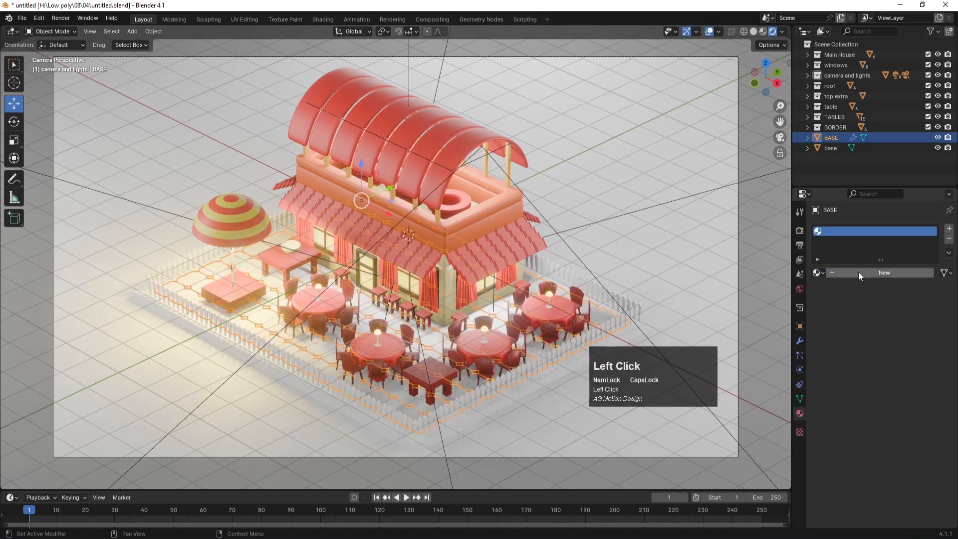
click(888, 356)
drag(863, 256, 877, 270)
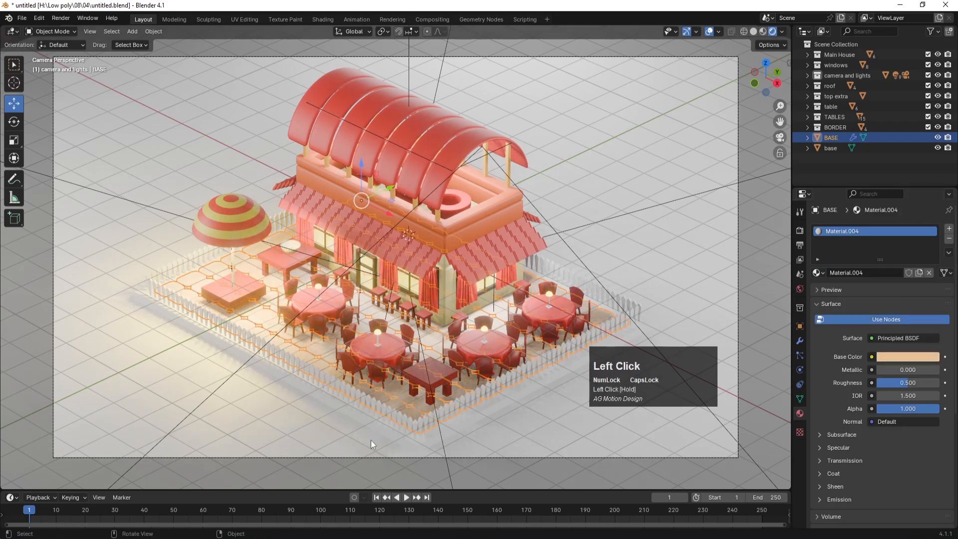
click(361, 416)
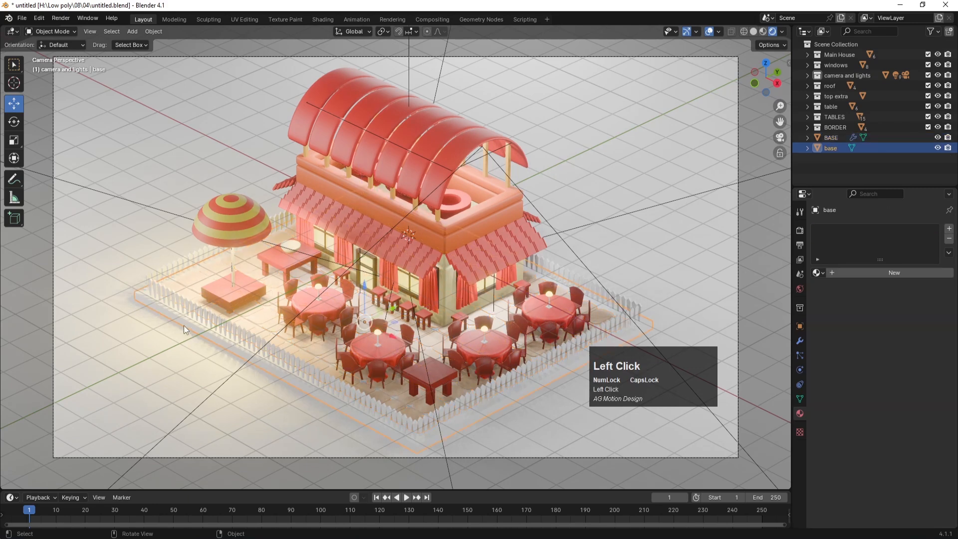
Step: Create Material.005 for the base slab in darker orange (hue 0.066, saturation 0.872, value 0.523)
click(866, 273)
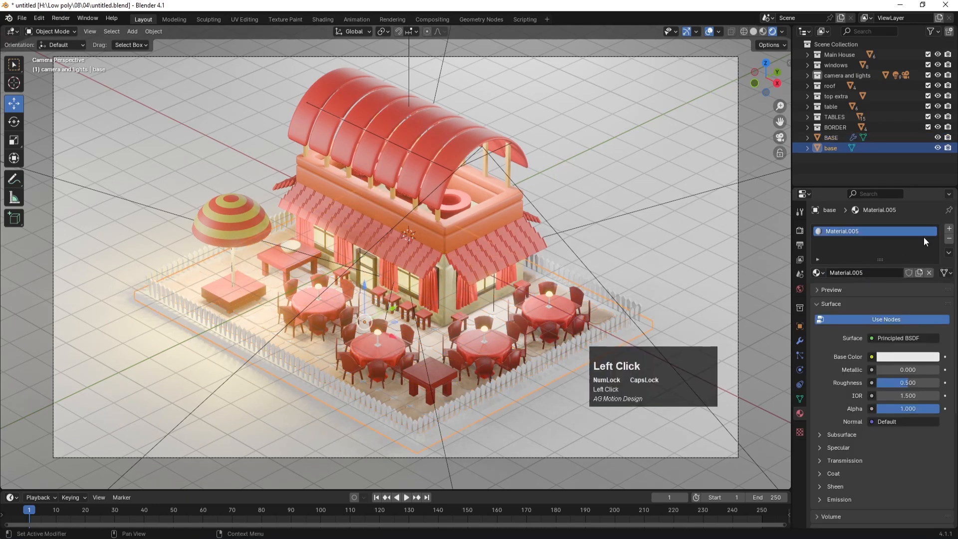
click(904, 357)
drag(879, 283, 855, 219)
drag(888, 257, 865, 263)
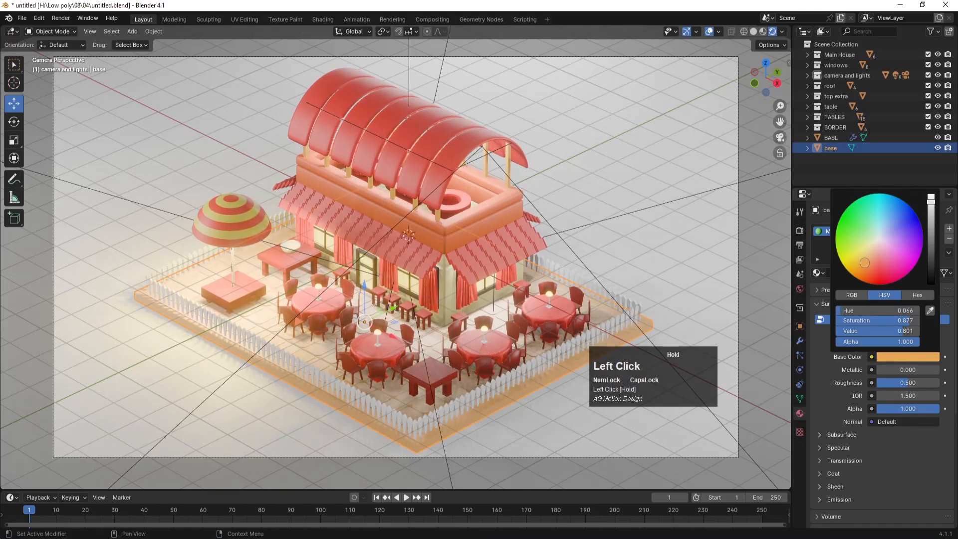
drag(931, 206, 931, 212)
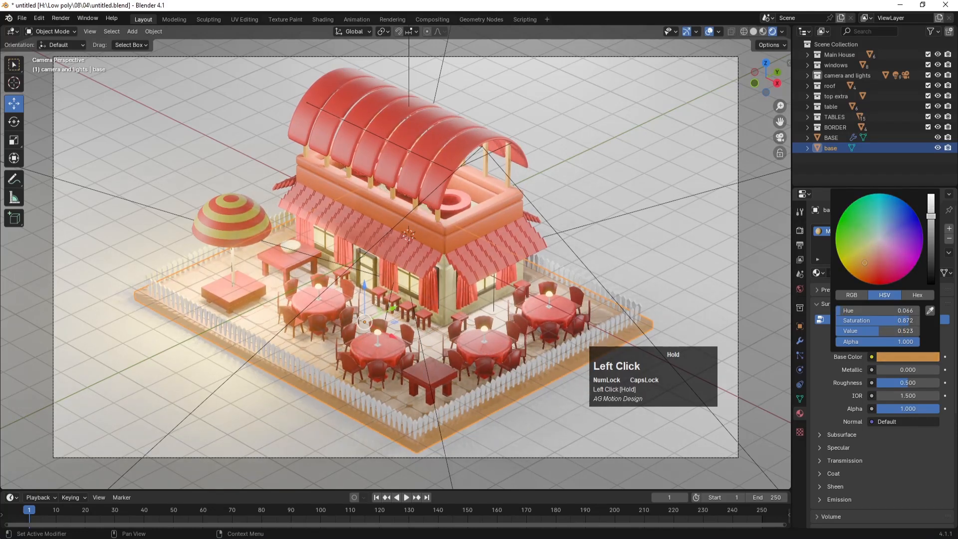
click(579, 433)
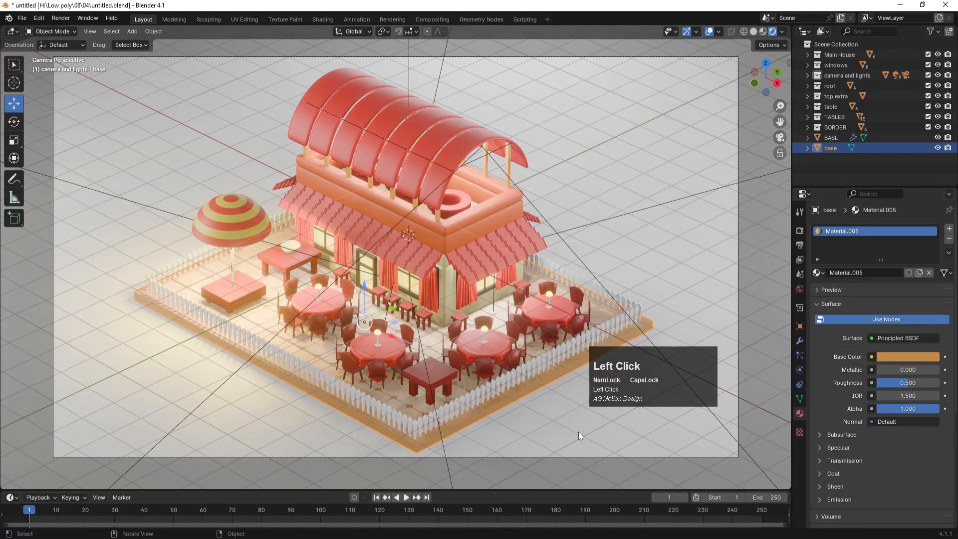
Step: Give the ground plane a new Material.006 darkened almost to black, then save
click(857, 273)
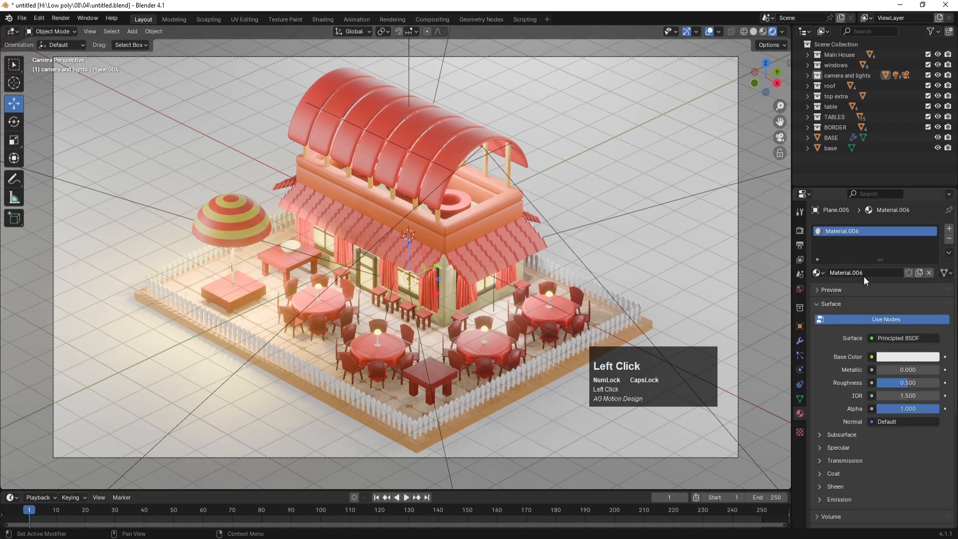
click(891, 355)
drag(860, 265, 861, 280)
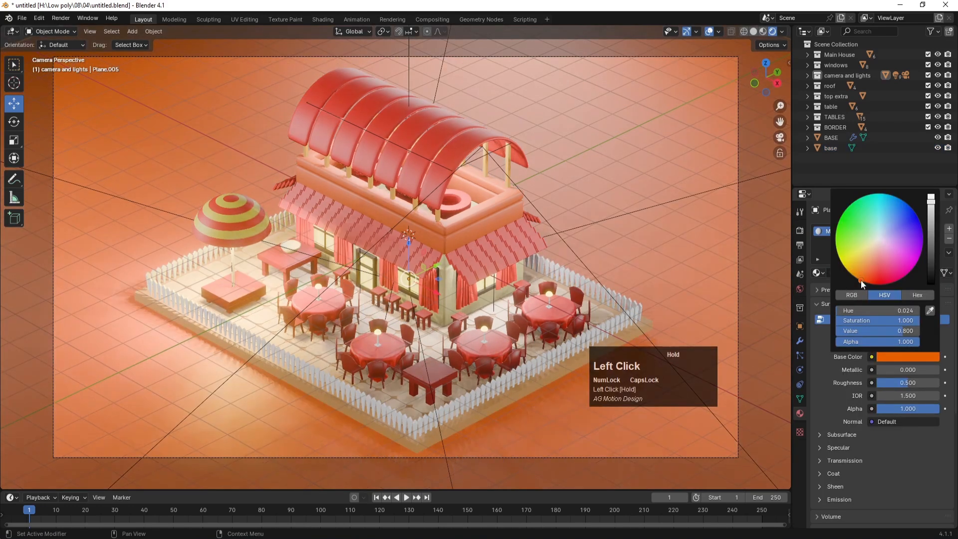
drag(932, 248, 932, 284)
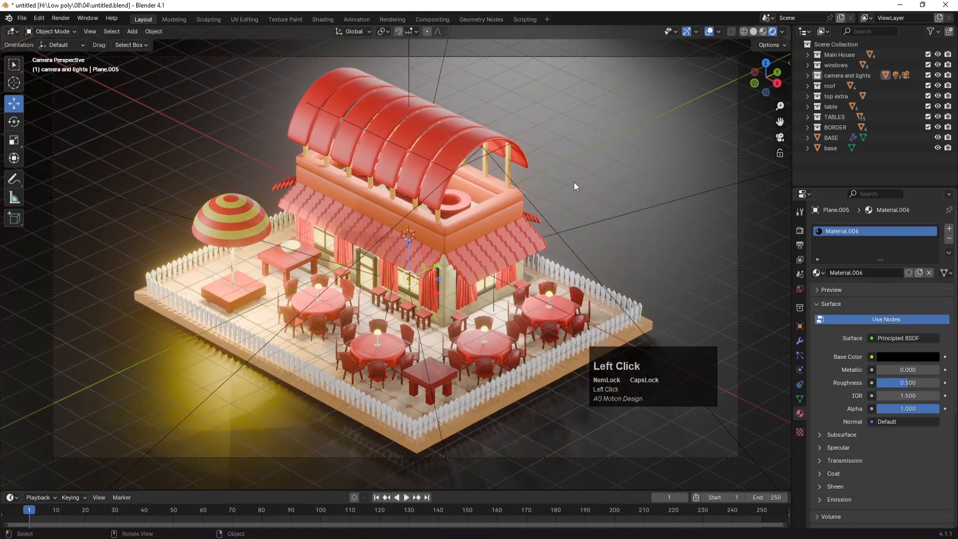
key(ctrl+s)
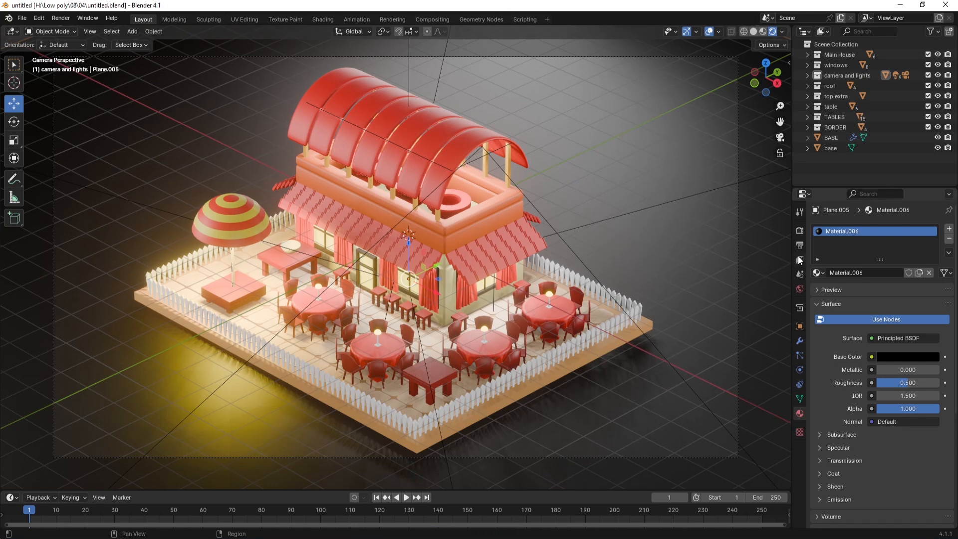
Step: Change the Render Properties engine from EEVEE to Cycles for a live preview
click(799, 230)
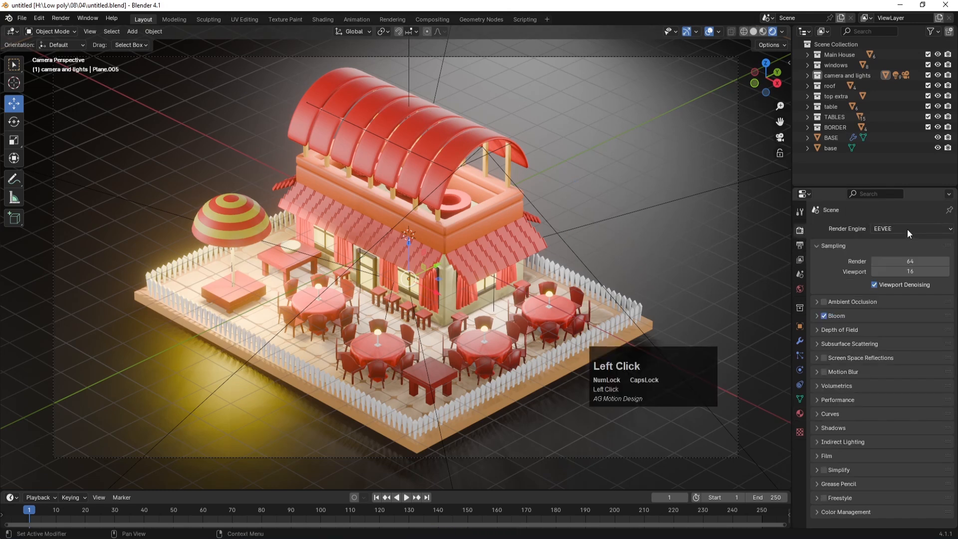
click(907, 229)
click(882, 265)
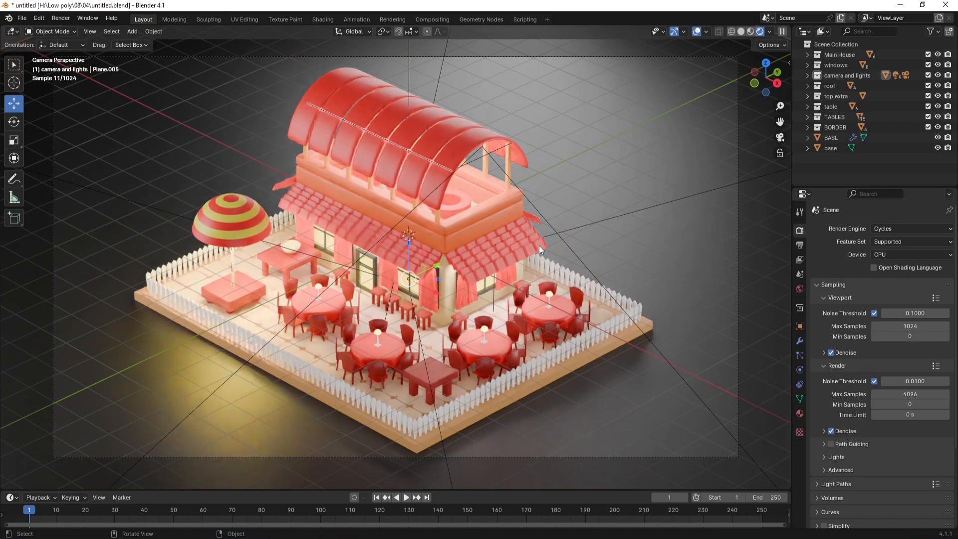
click(634, 161)
click(260, 218)
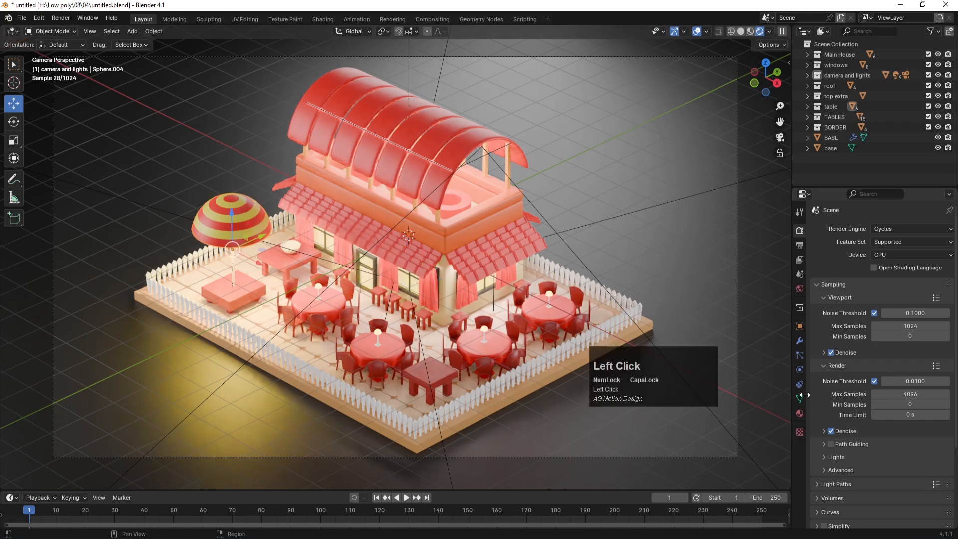
Step: Give the umbrella's material a yellow emission at strength 3.1
click(800, 413)
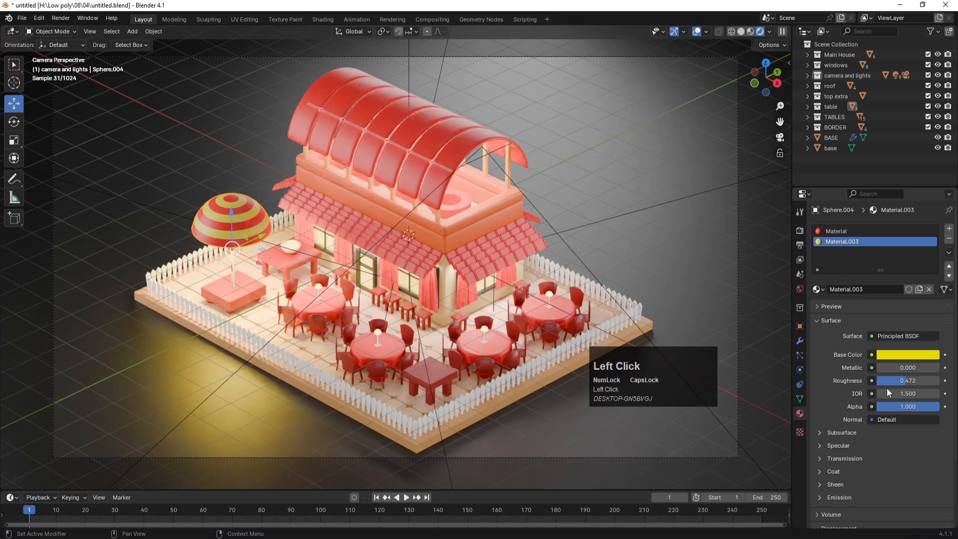
click(838, 497)
scroll(873, 473, down, 2)
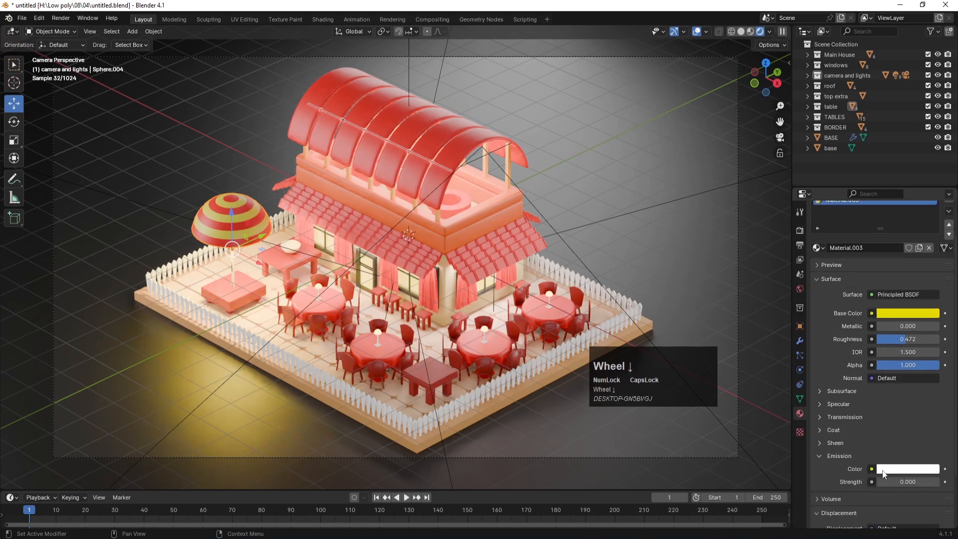
click(893, 467)
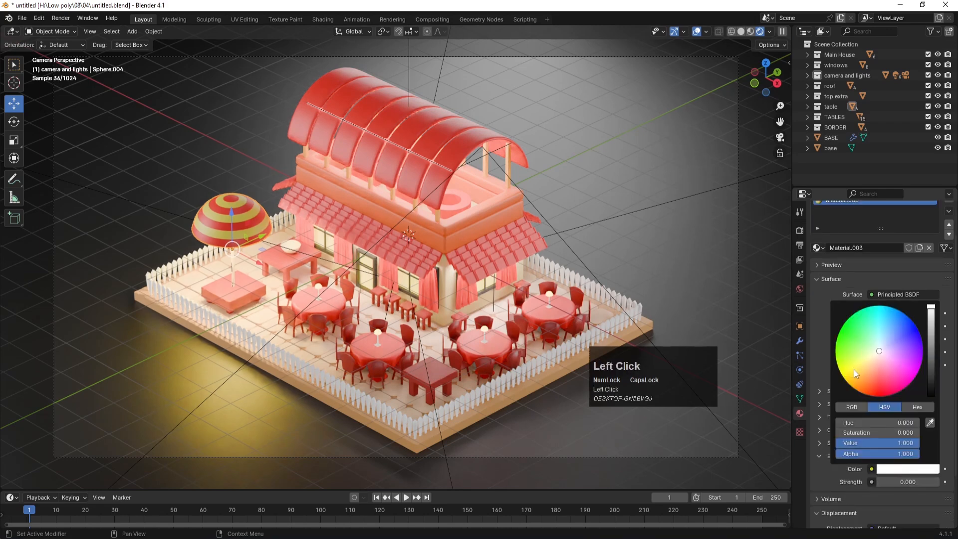
drag(857, 373, 848, 382)
drag(883, 482, 908, 482)
Step: Reselect the umbrella and rename its material to UMBRELLA
click(635, 117)
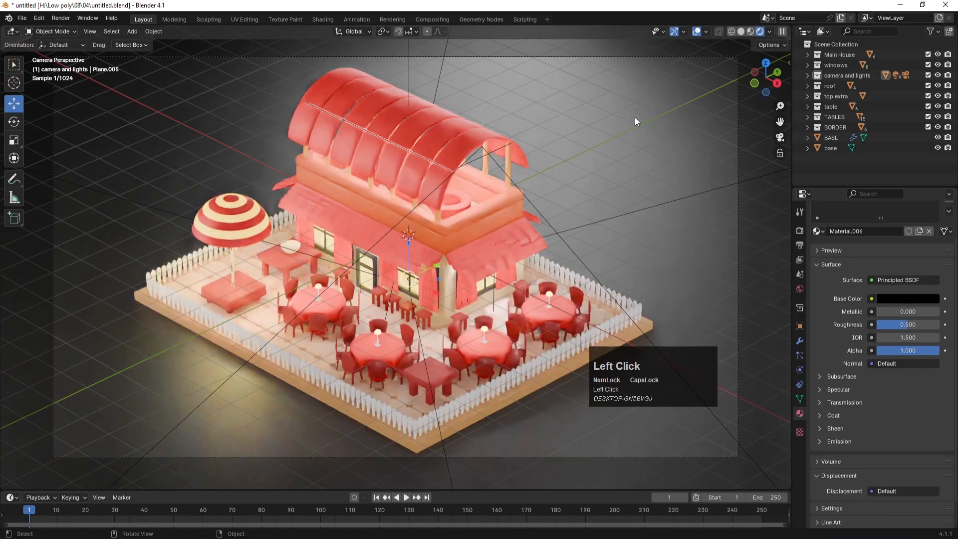
click(456, 223)
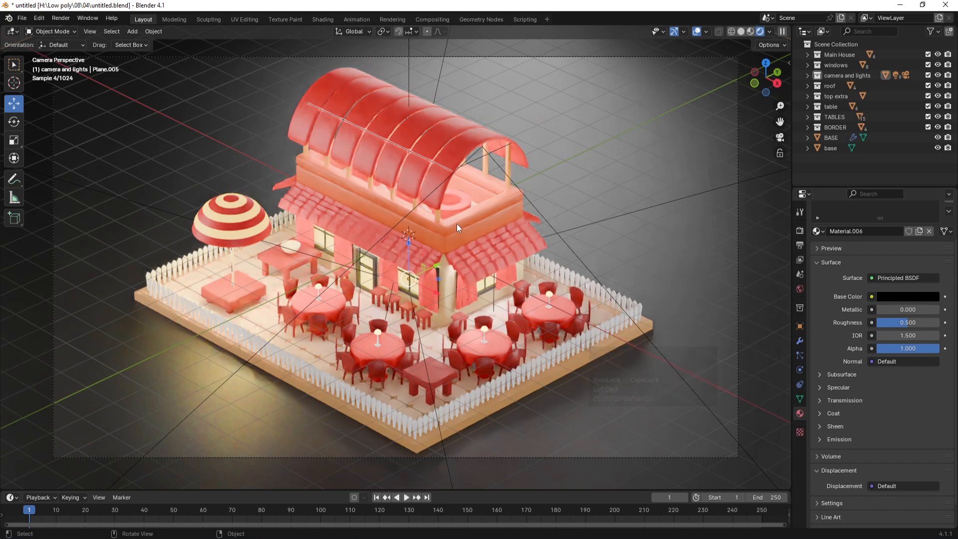
click(228, 225)
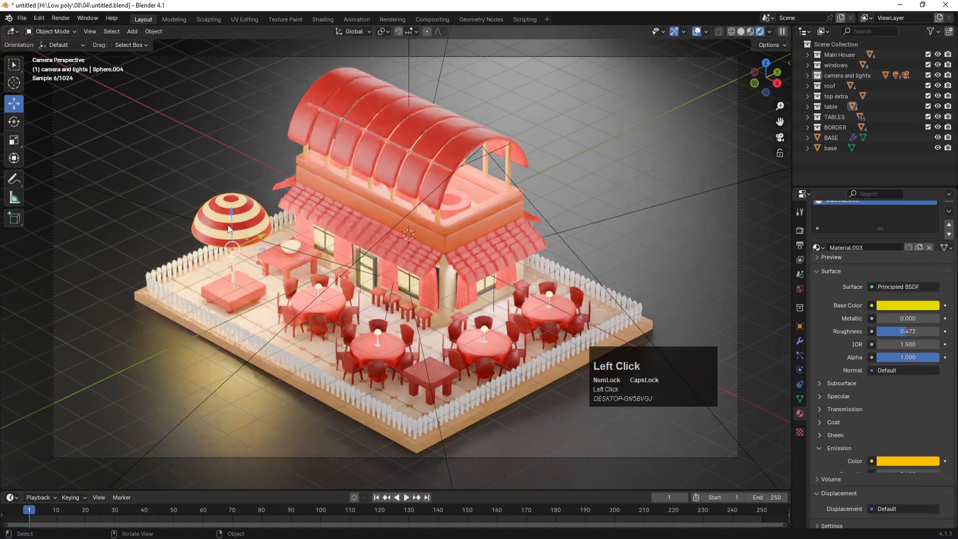
scroll(856, 245, up, 3)
double_click(839, 242)
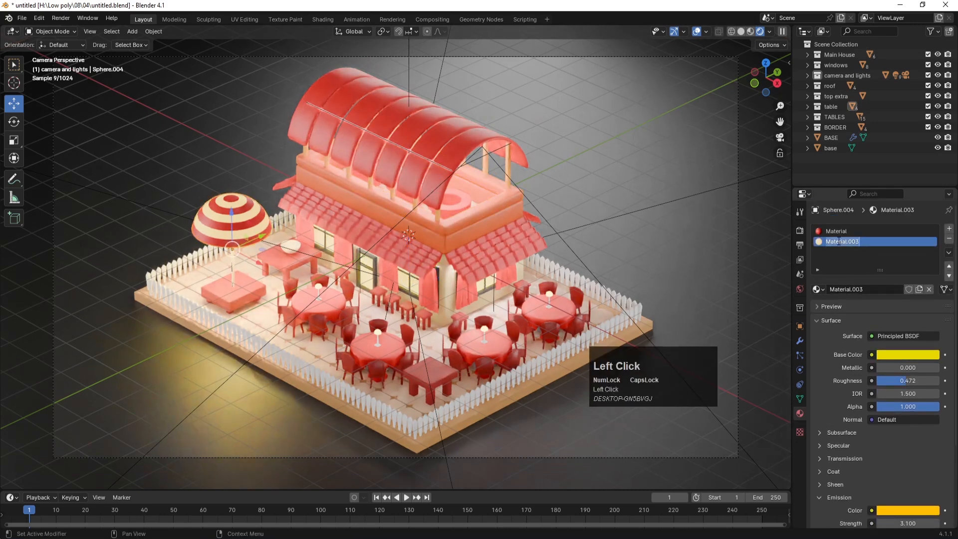
text(UMB)
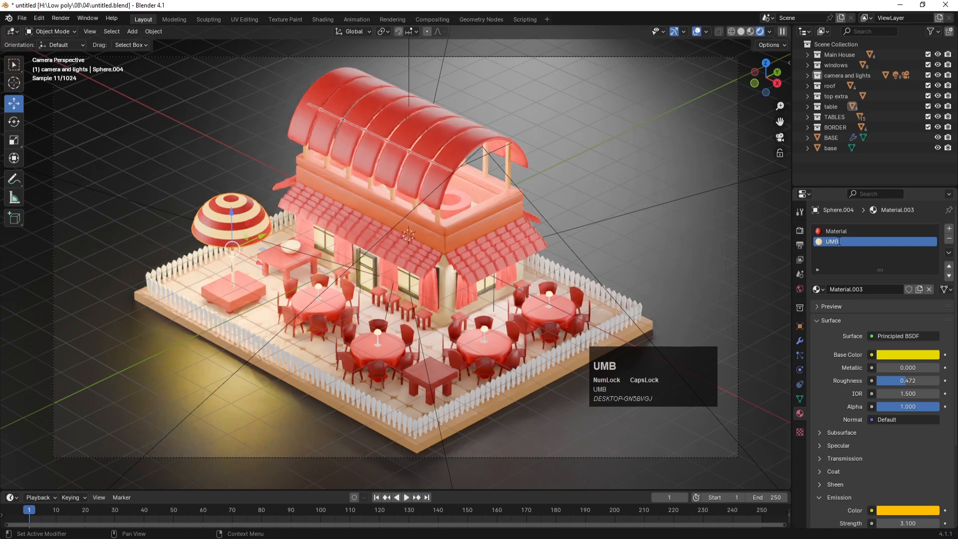
text(RELLA)
key(Return)
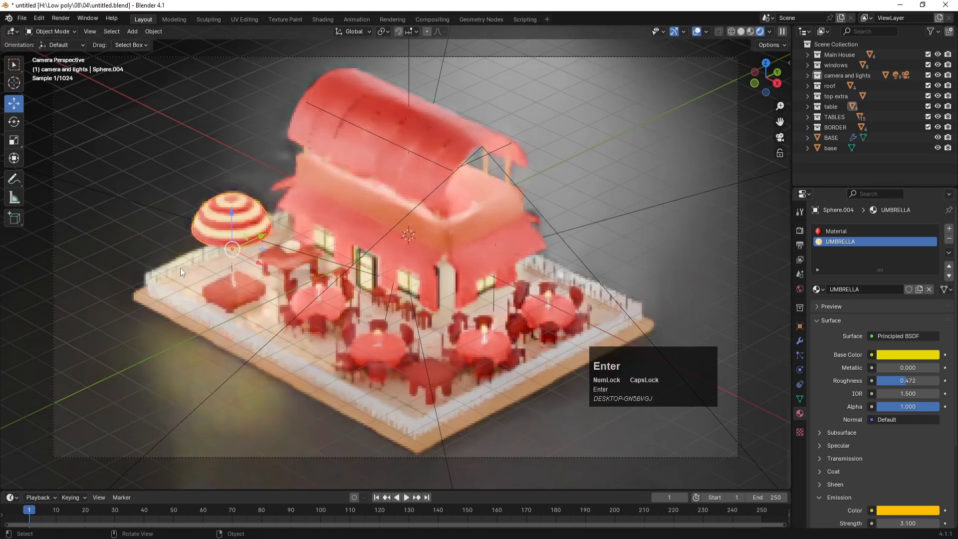
Step: On the rooftop border, discard a trial of UMBRELLA and replace the TOP slot with new Material.003
click(478, 205)
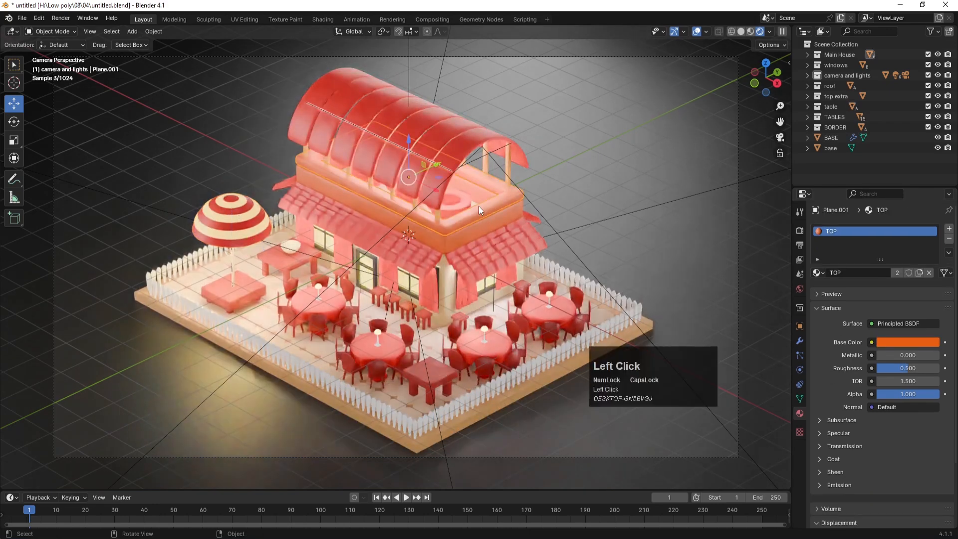
click(818, 272)
click(836, 368)
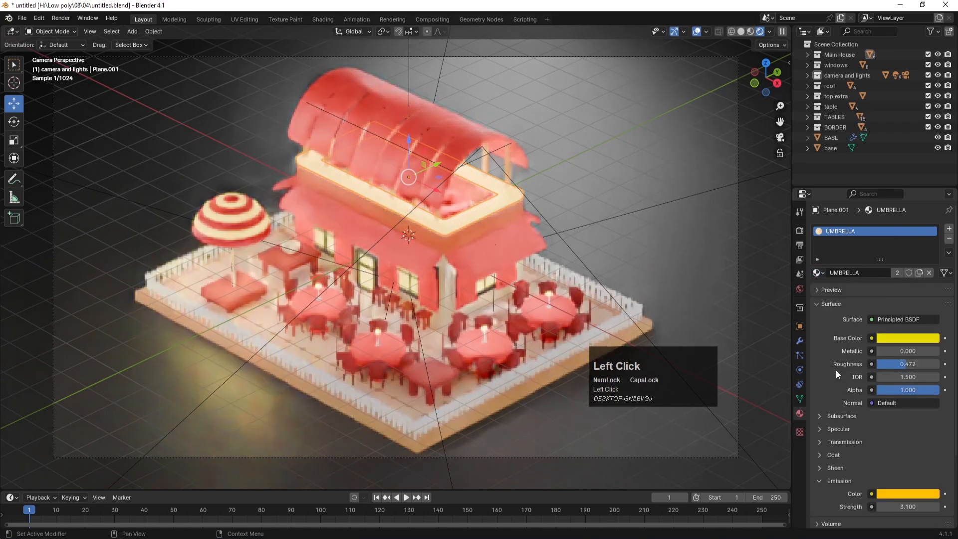
click(579, 140)
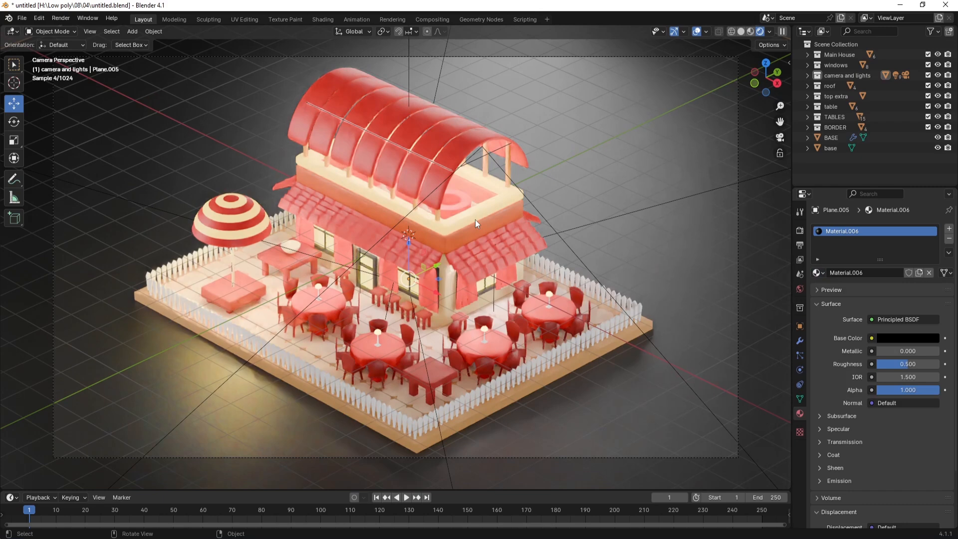
key(ctrl+z)
key(ctrl+z)
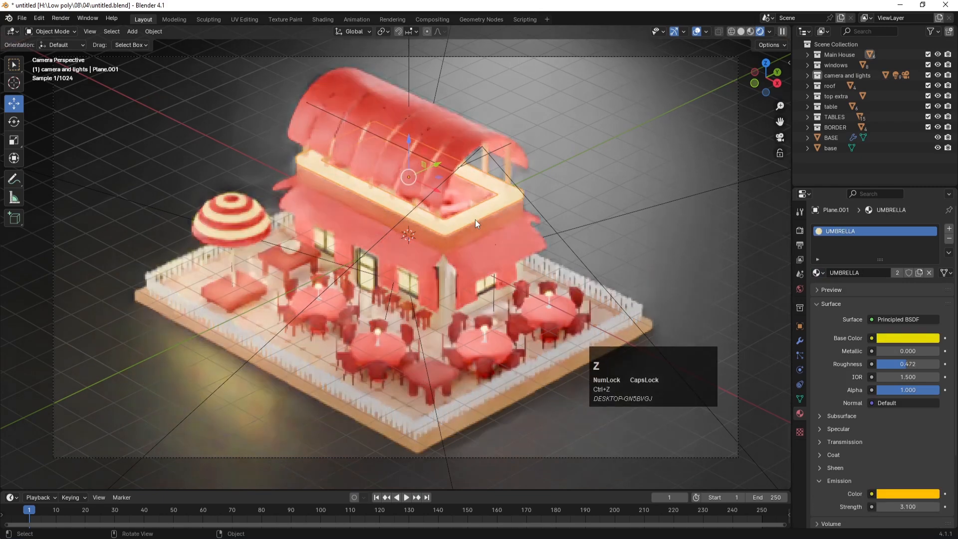
click(471, 216)
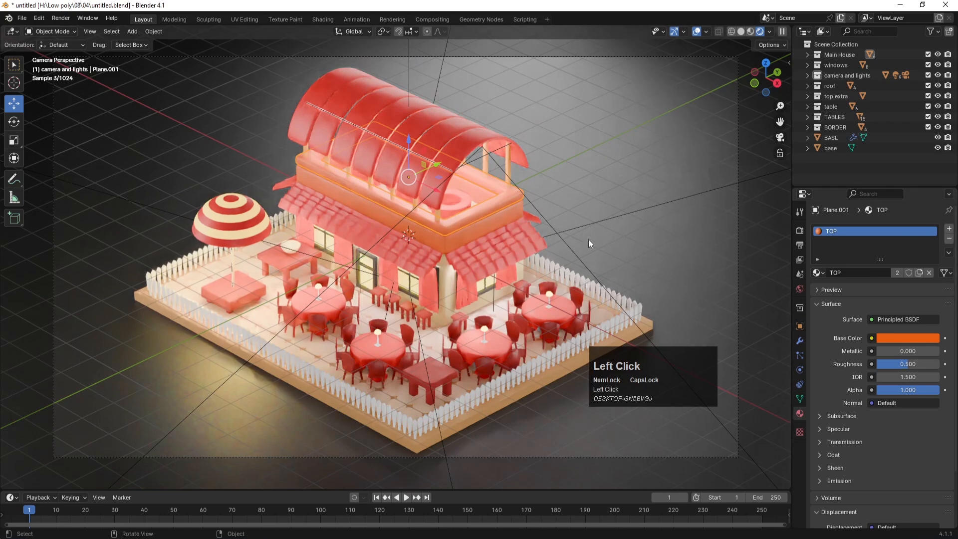
click(944, 230)
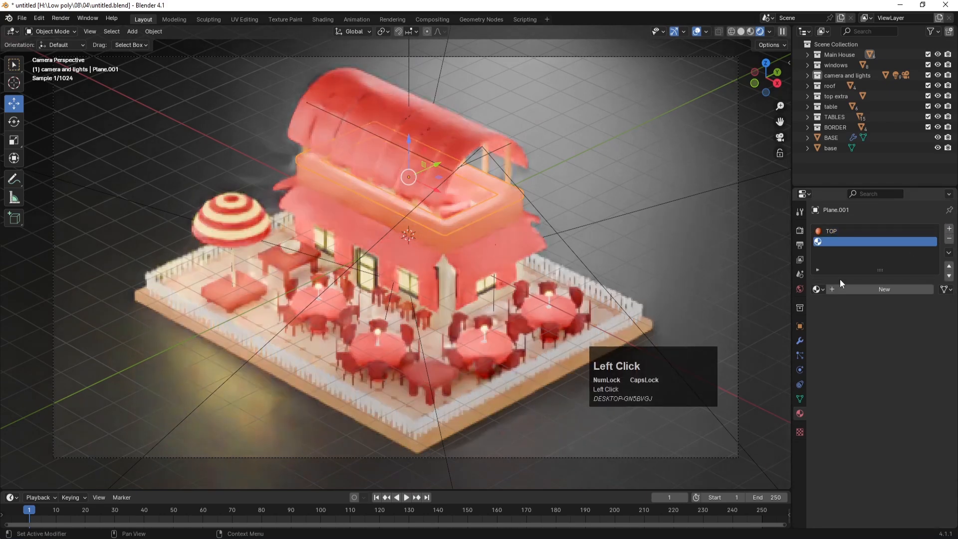
click(844, 289)
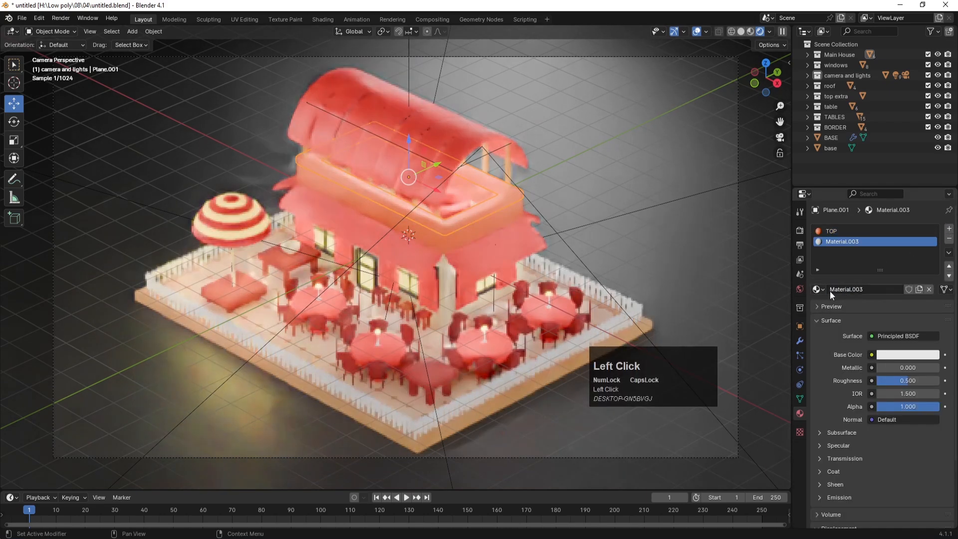
click(836, 230)
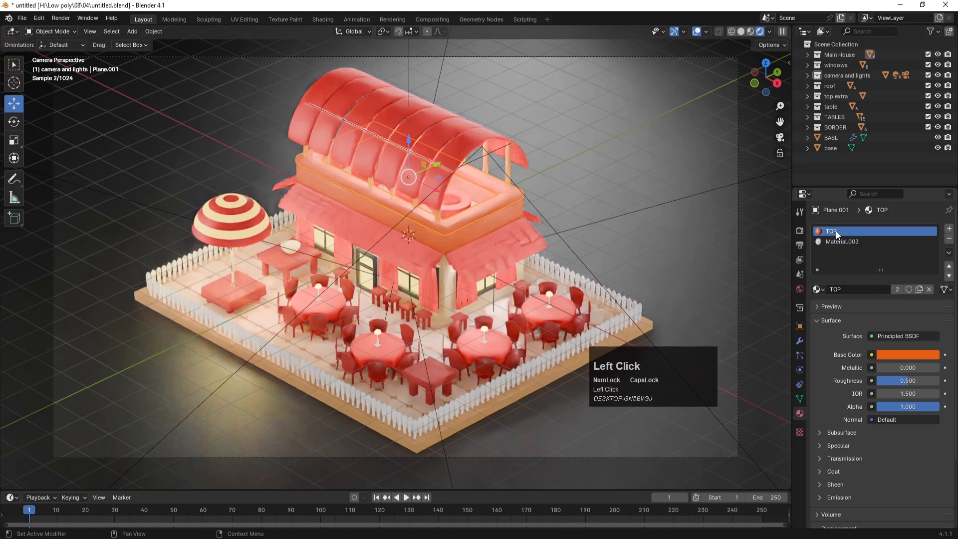
click(949, 239)
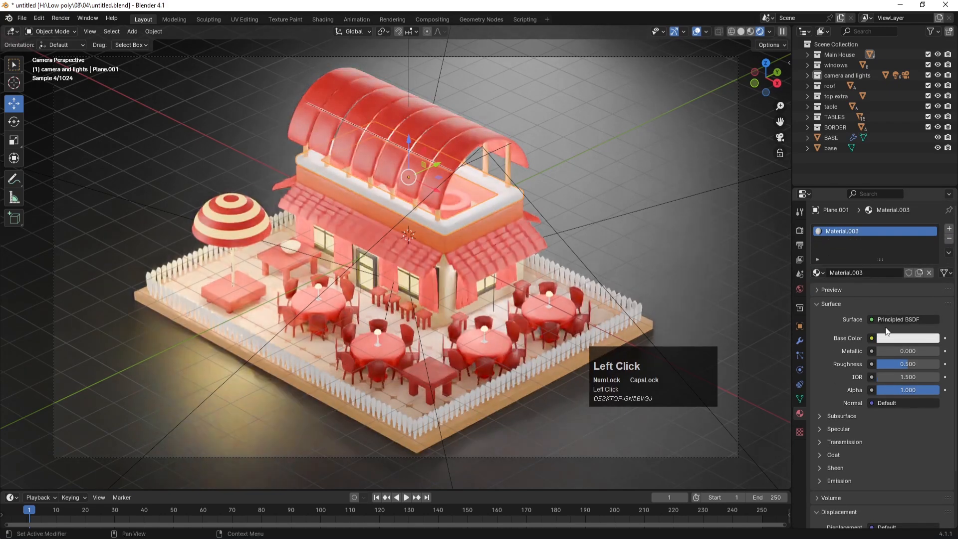
Step: Set Material.003's base colour to a darkened red
click(896, 339)
click(872, 260)
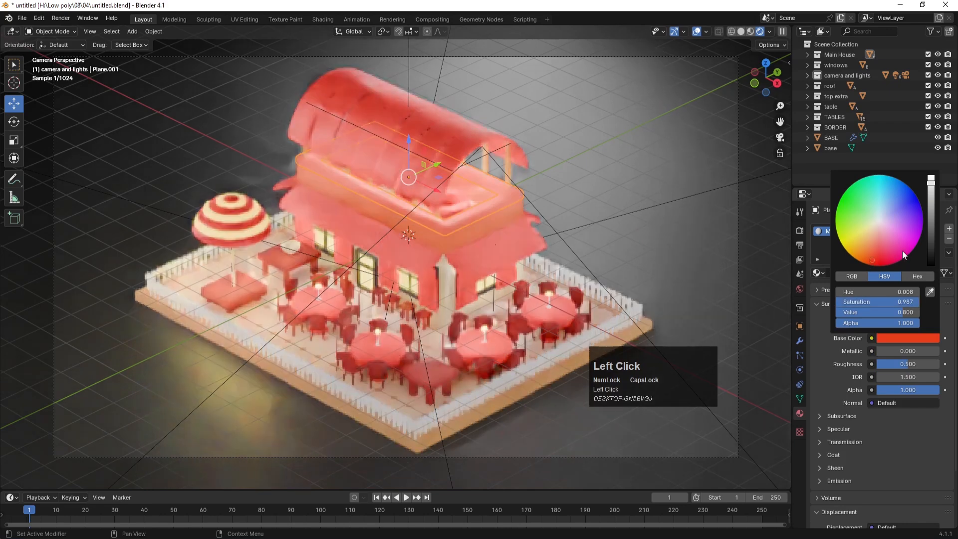
click(930, 221)
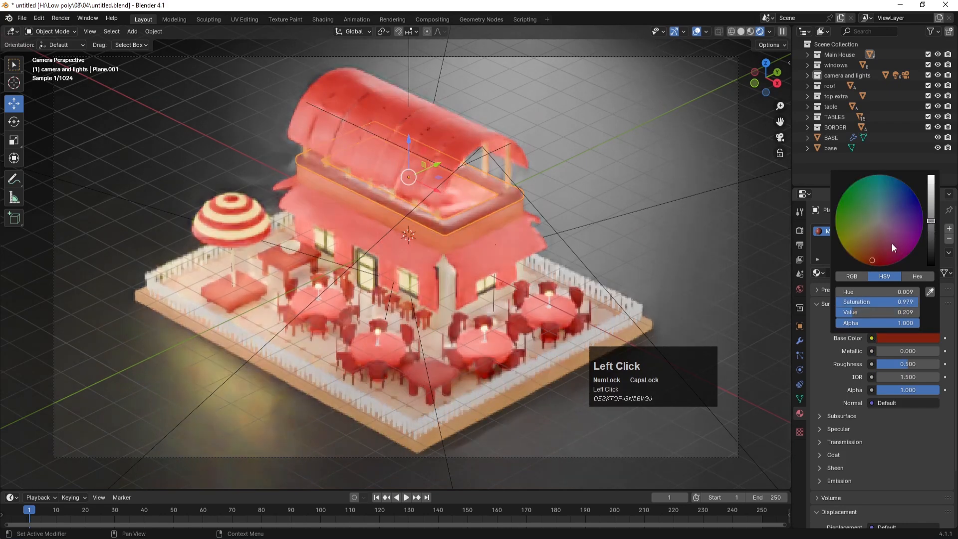
click(861, 259)
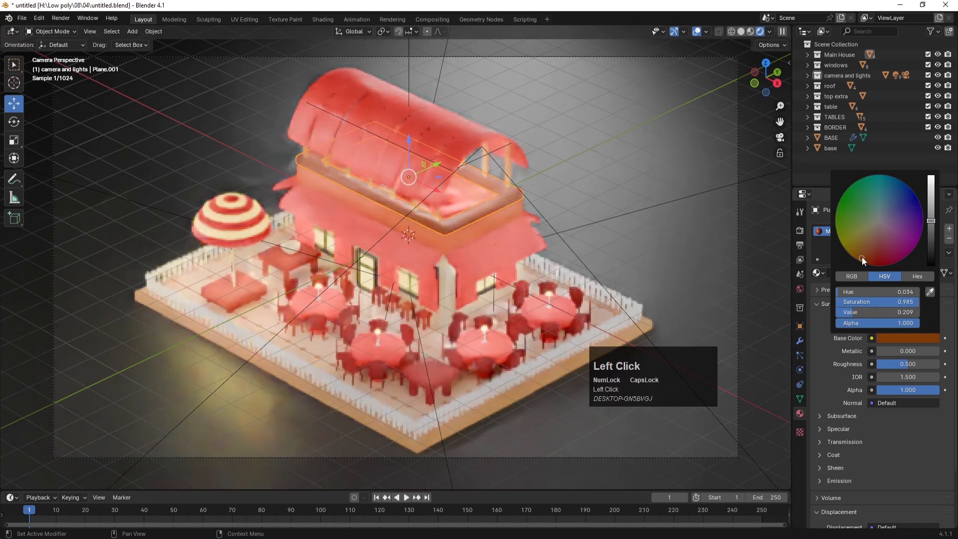
drag(867, 254, 879, 253)
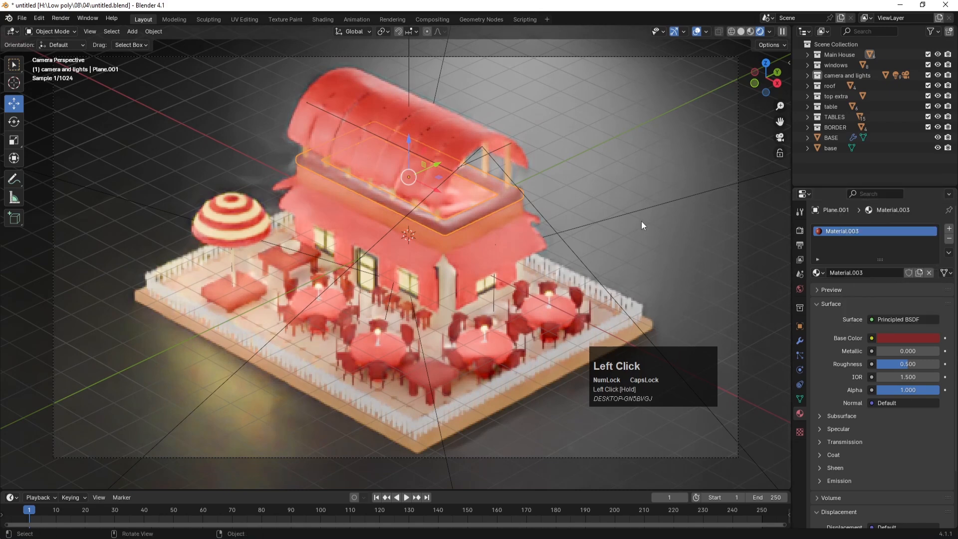
click(615, 163)
Step: Save the file and bring up the Render Properties with the Cycles Sampling panel
key(ctrl+s)
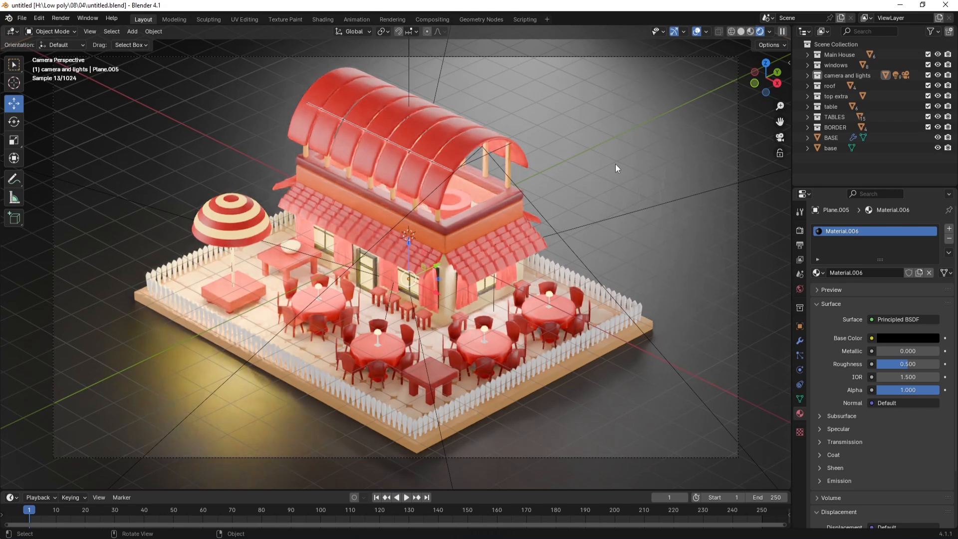
key(Num_Lock)
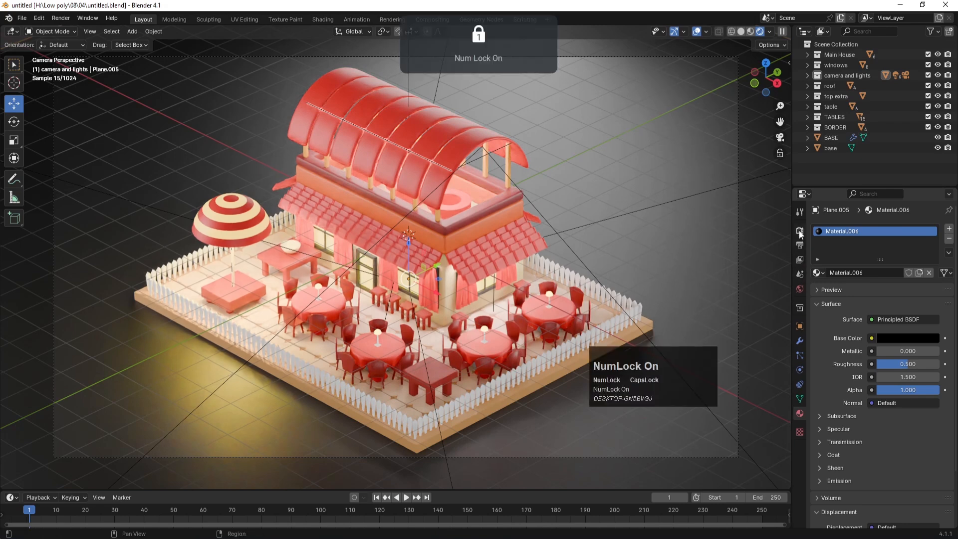
click(800, 231)
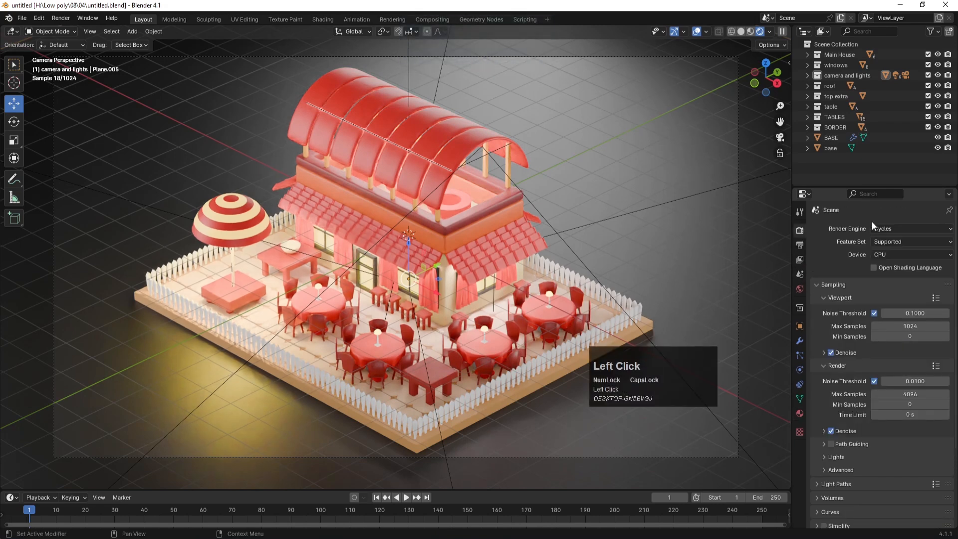
Step: In Output Properties, set Color to RGB and Frame Range End to 0, then return to Render Properties
click(799, 246)
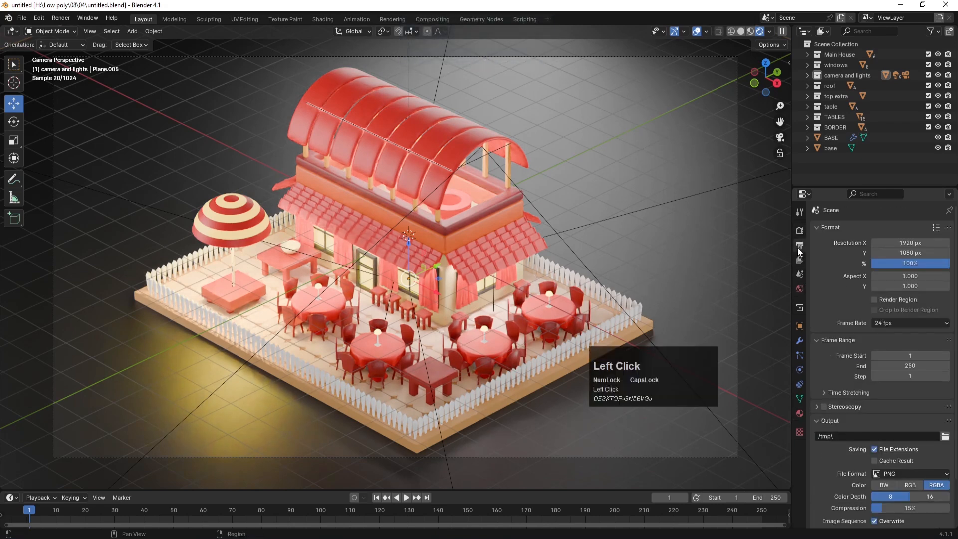
scroll(847, 371, down, 2)
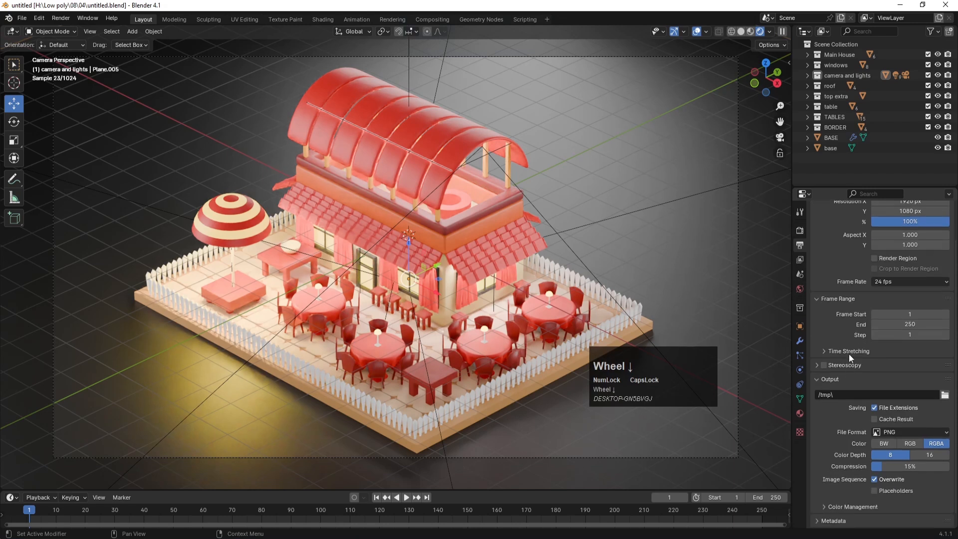
click(908, 442)
scroll(819, 444, down, 1)
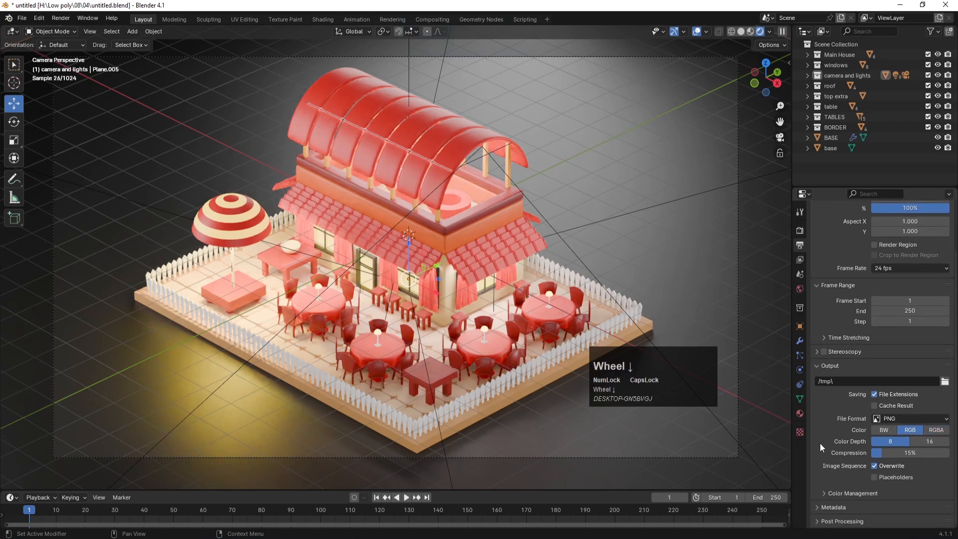
click(907, 311)
text(0)
key(Return)
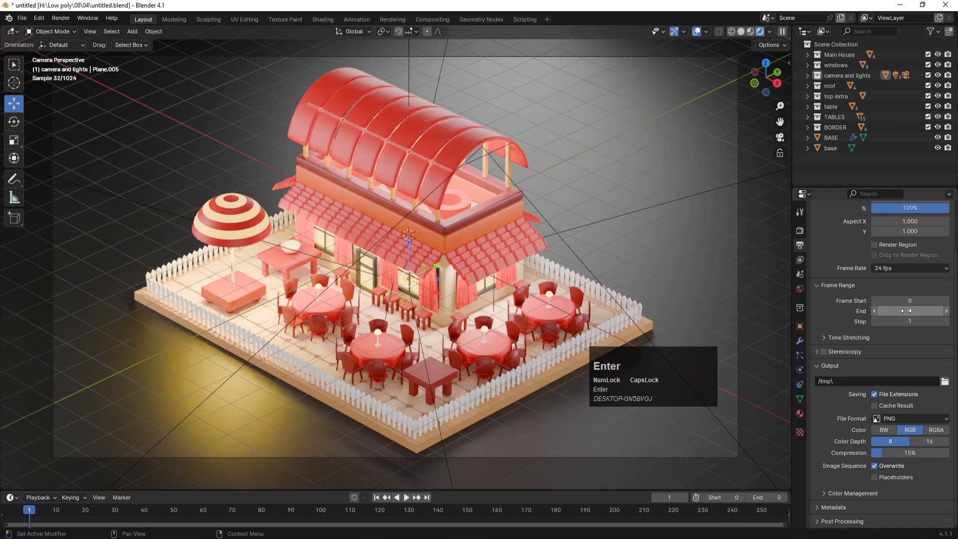
scroll(825, 249, up, 4)
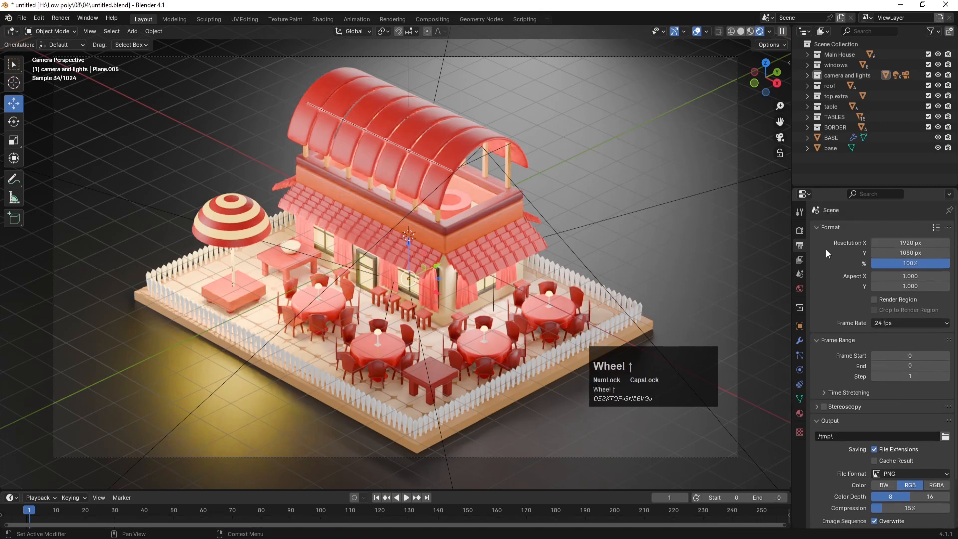
click(800, 230)
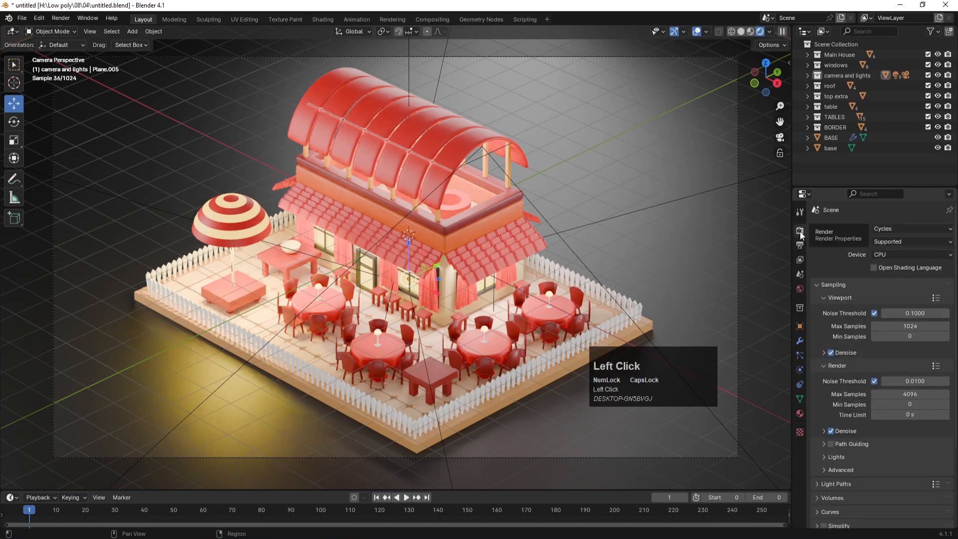
Step: Set render samples to 200 max and 2 min, with a time limit of 8000
click(898, 396)
text(200)
click(914, 403)
text(2)
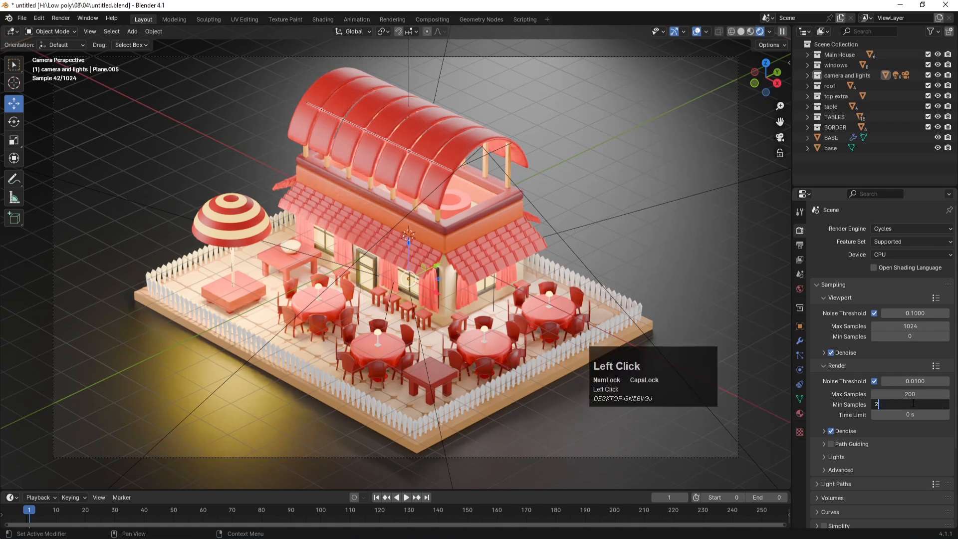
key(Return)
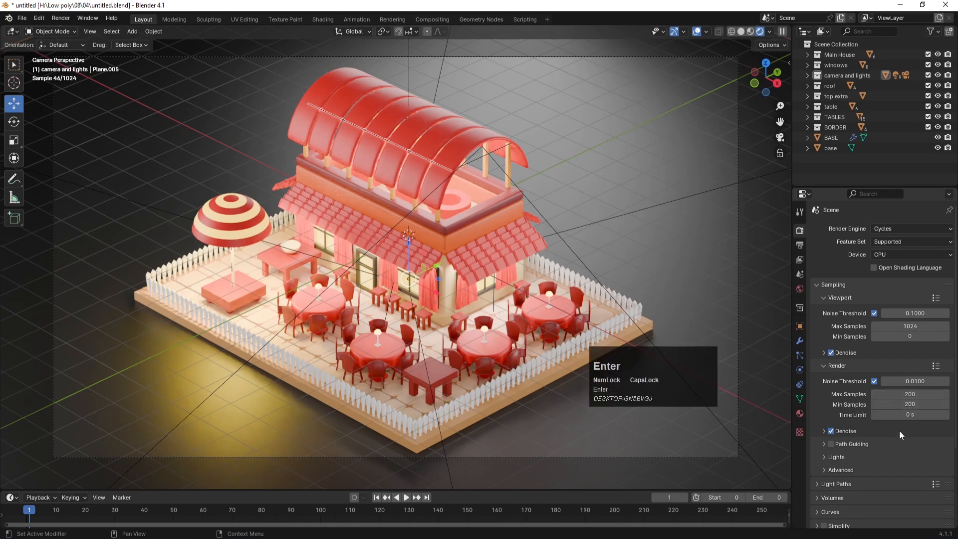
click(910, 416)
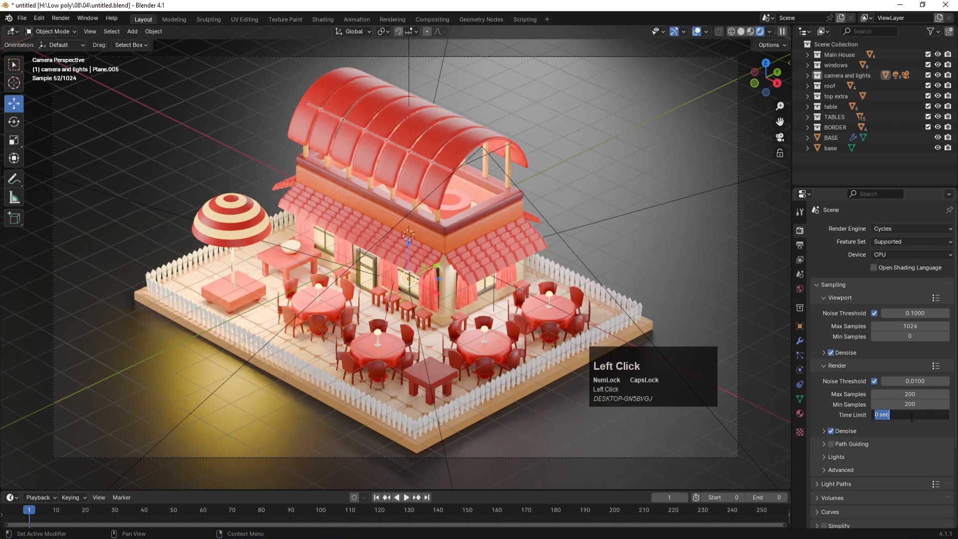
text(8000)
key(Return)
Step: Set both render and viewport maximum and minimum samples to 400
click(909, 394)
text(400)
click(916, 405)
text(400)
key(Return)
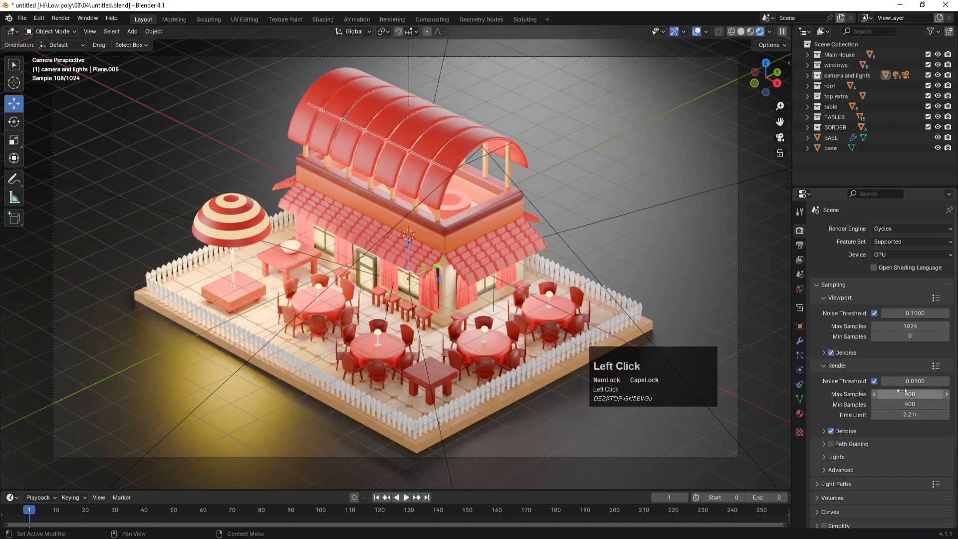
click(909, 326)
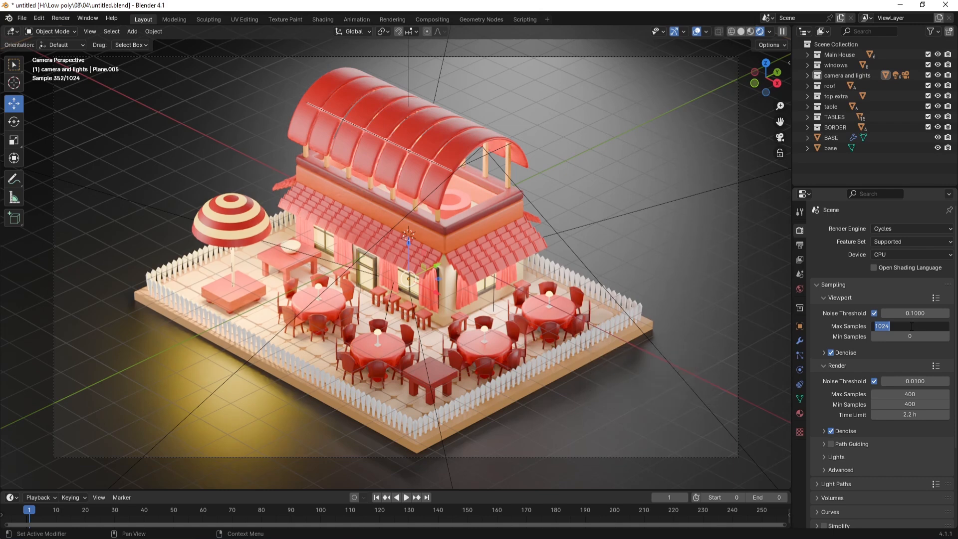
text(400)
click(907, 337)
text(4)
click(919, 350)
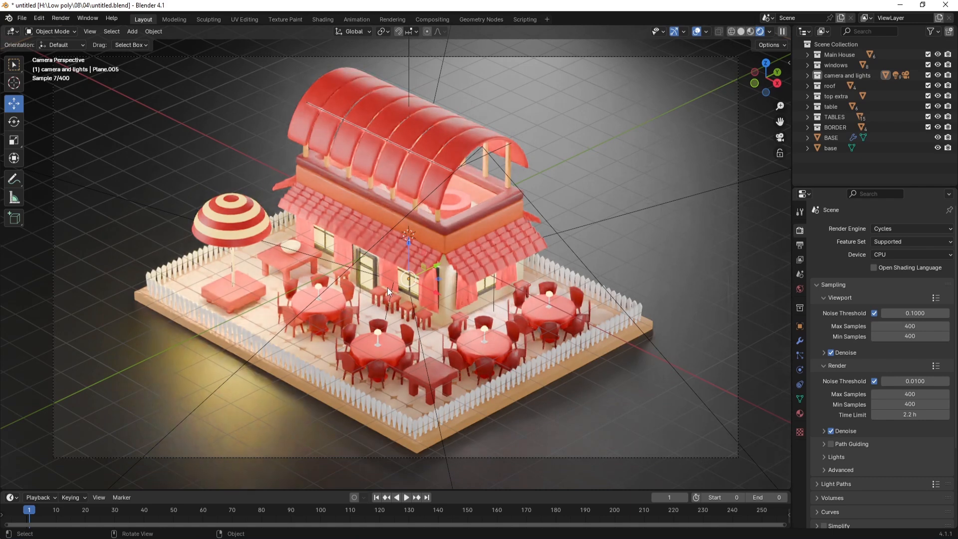
Step: Set viewport maximum and minimum samples to 1200
click(905, 326)
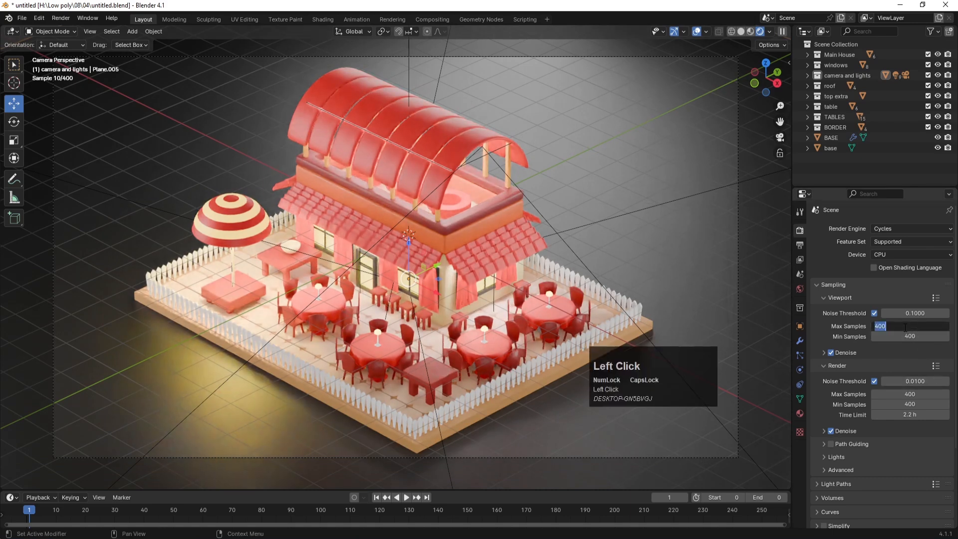
text(12000)
key(BackSpace)
click(908, 334)
text(120)
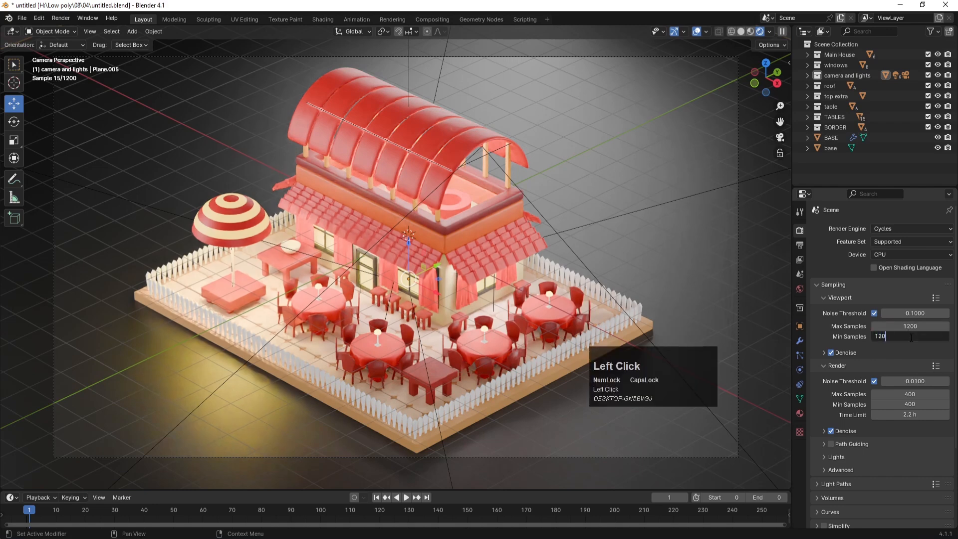
key(Return)
Step: Set render maximum and minimum samples to 1200 and save untitled.blend
click(910, 394)
text(1200)
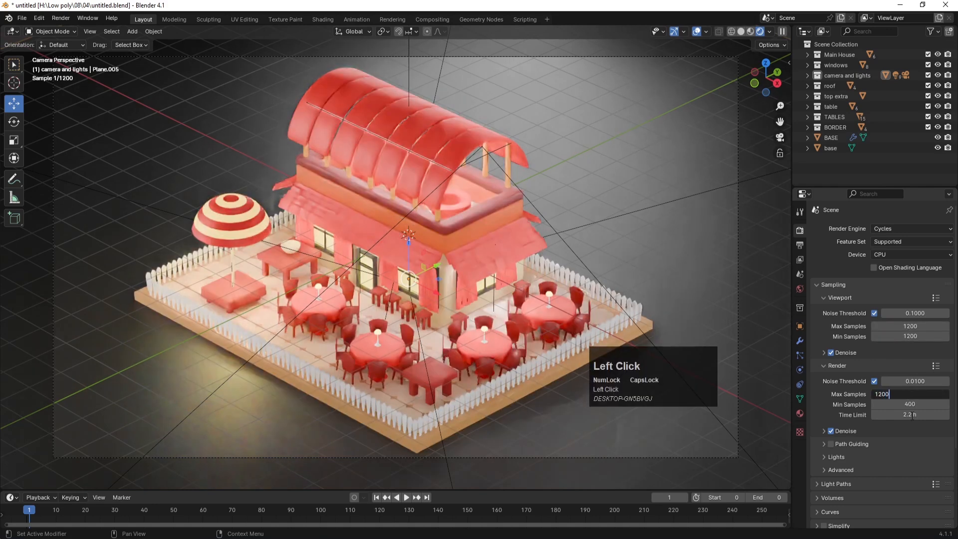
key(Return)
click(901, 404)
text(1200)
key(Return)
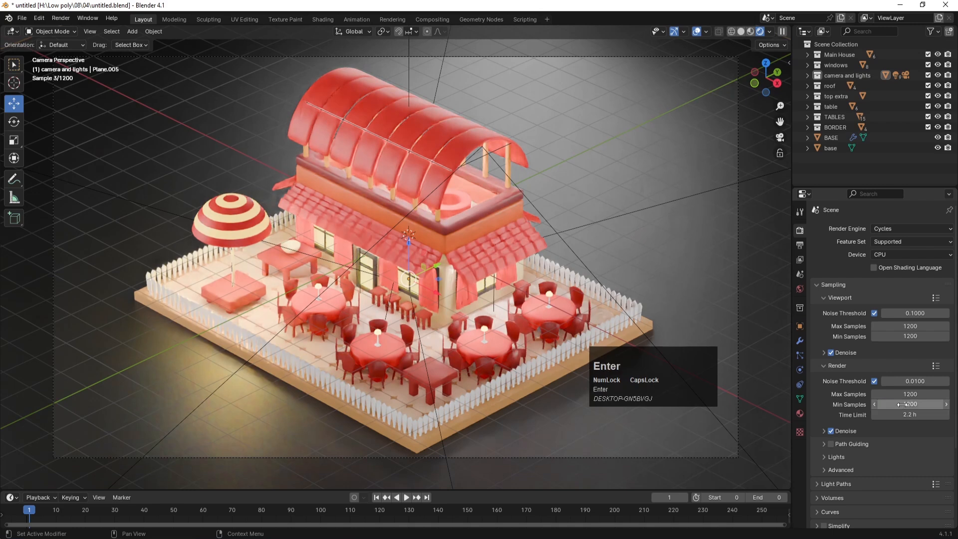
click(827, 396)
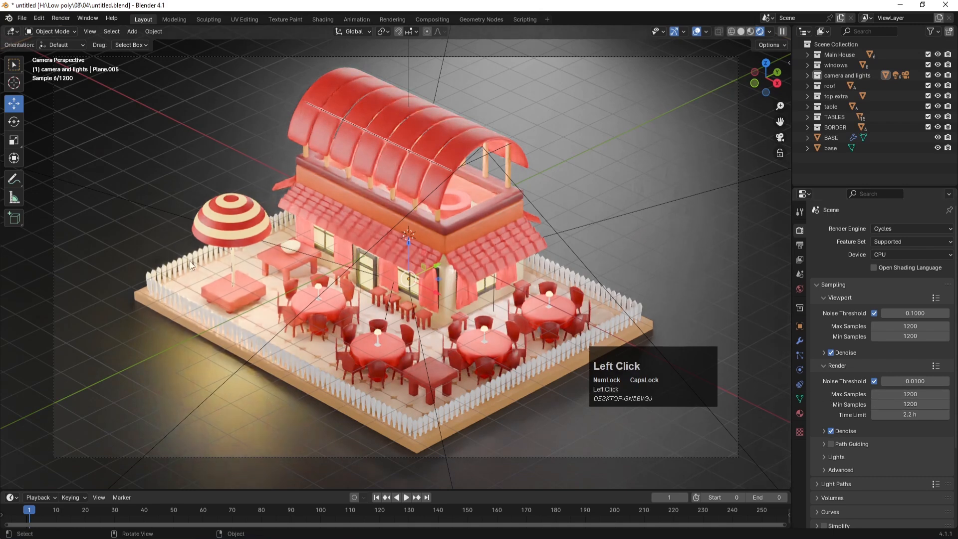
key(ctrl+s)
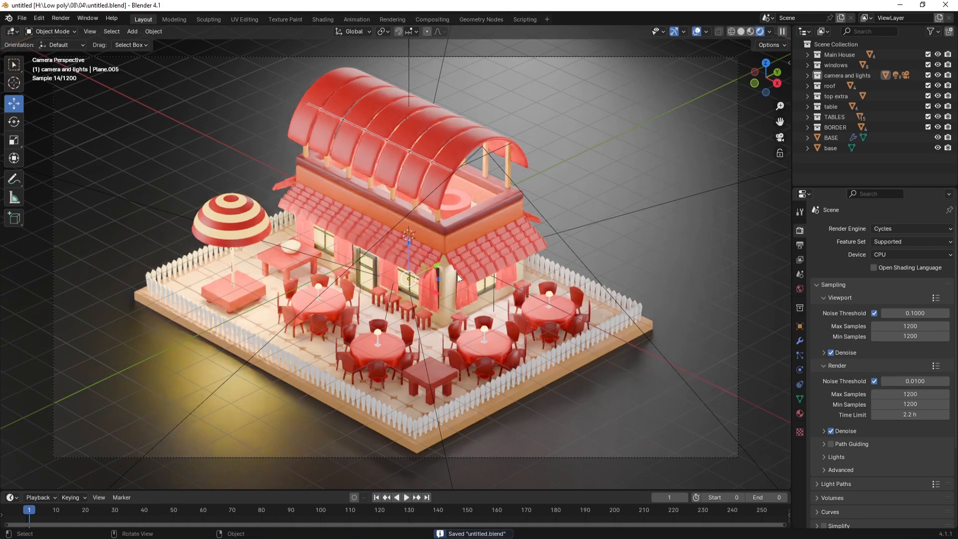
Step: Select the Camera, widen its sensor size from 38 mm to 41 mm, and save
click(808, 76)
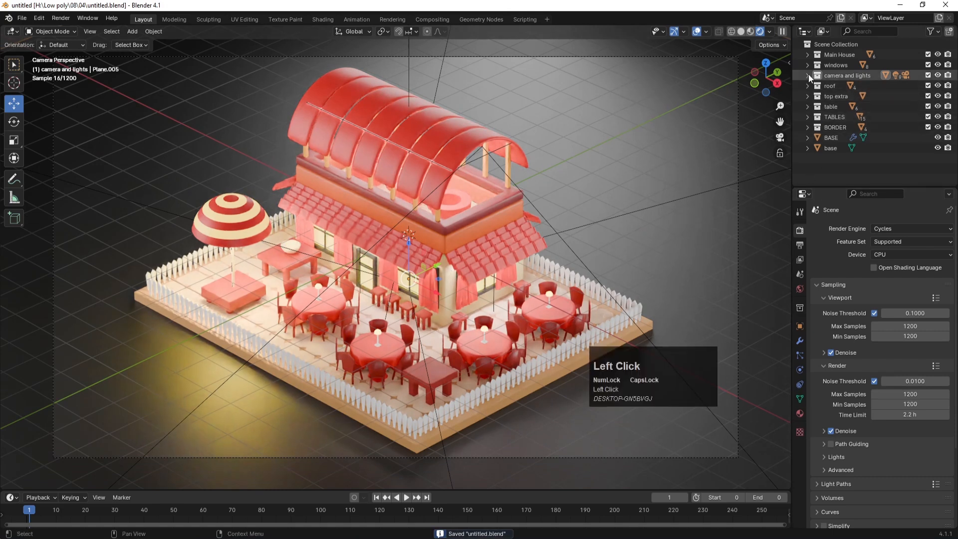
scroll(828, 106, down, 3)
click(840, 137)
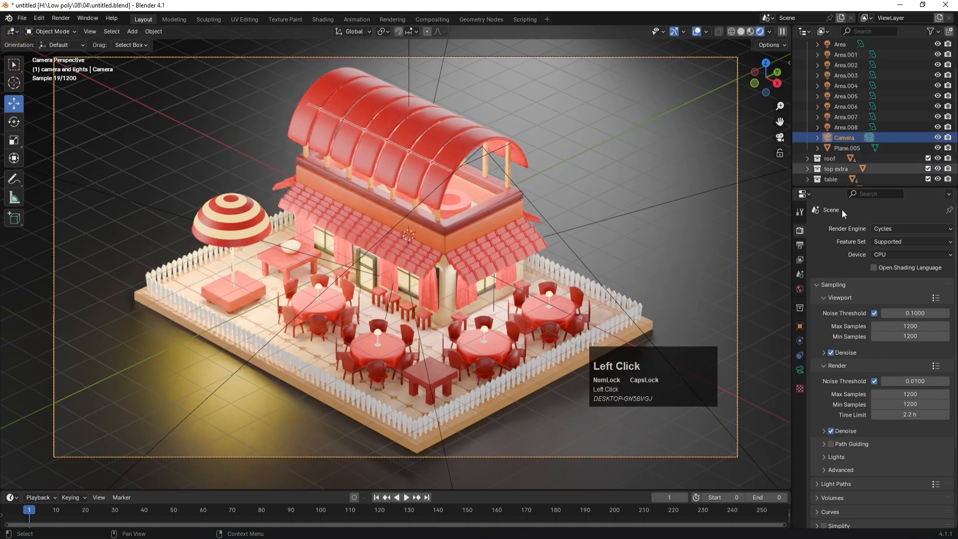
click(804, 370)
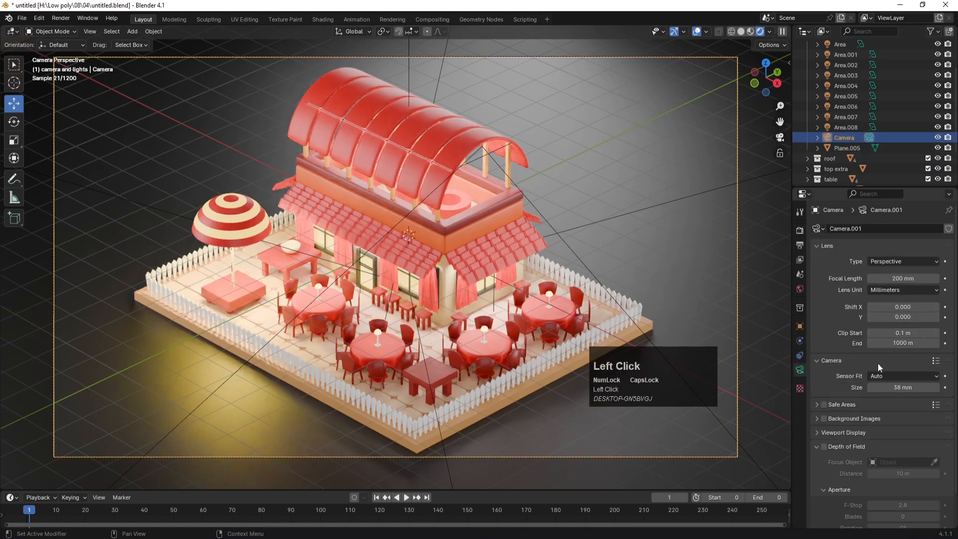
drag(898, 386, 924, 419)
key(ctrl+s)
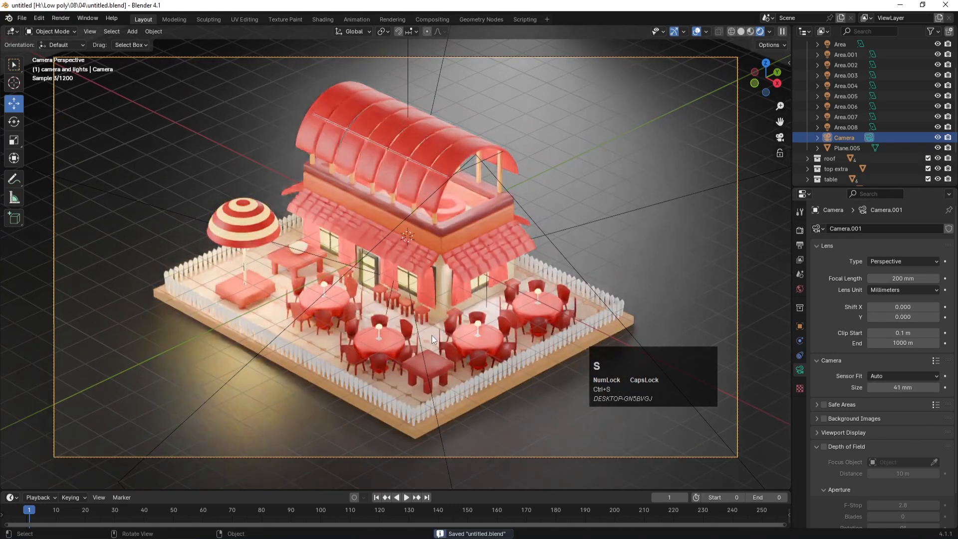